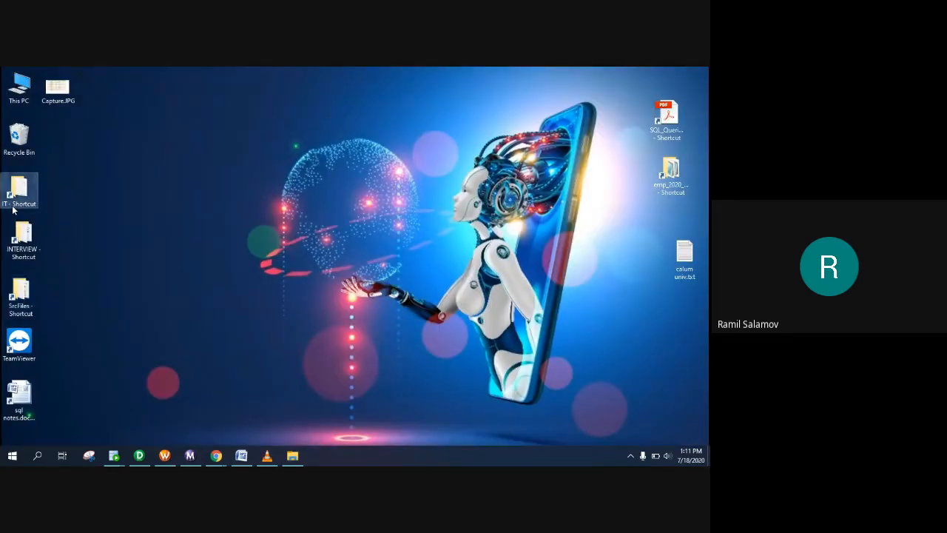
Step: Open Informatica_Assignment_8.txt from IT > ABDUL IT > Informatica_Assignments
double_click(13, 210)
double_click(204, 142)
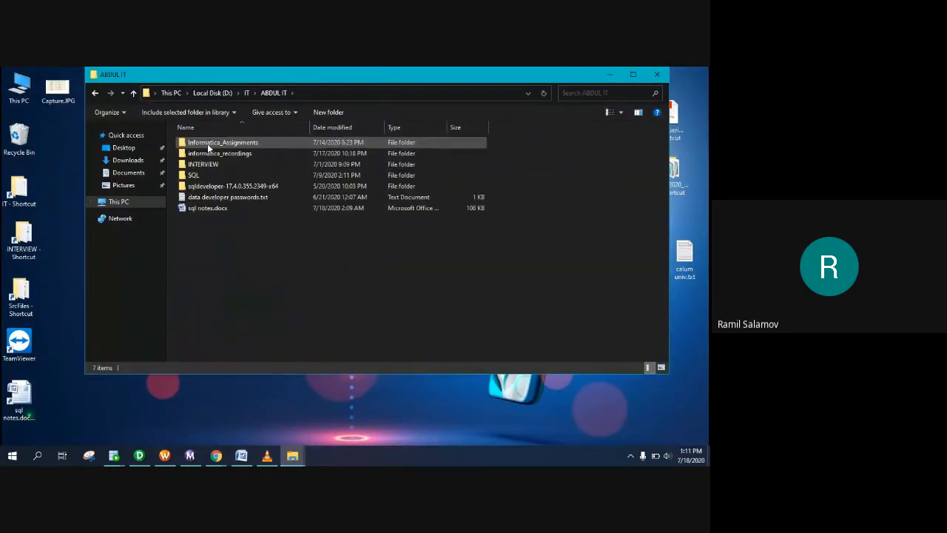
double_click(219, 144)
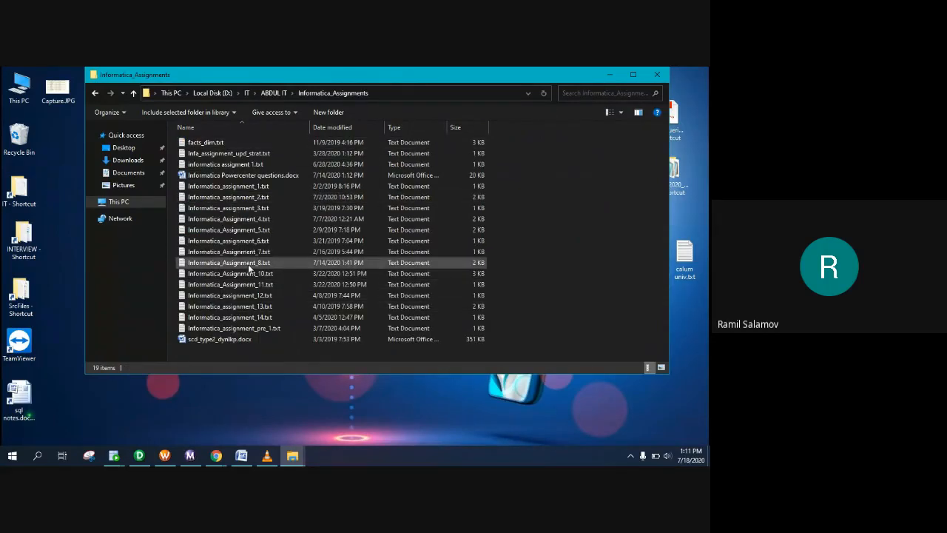
double_click(249, 268)
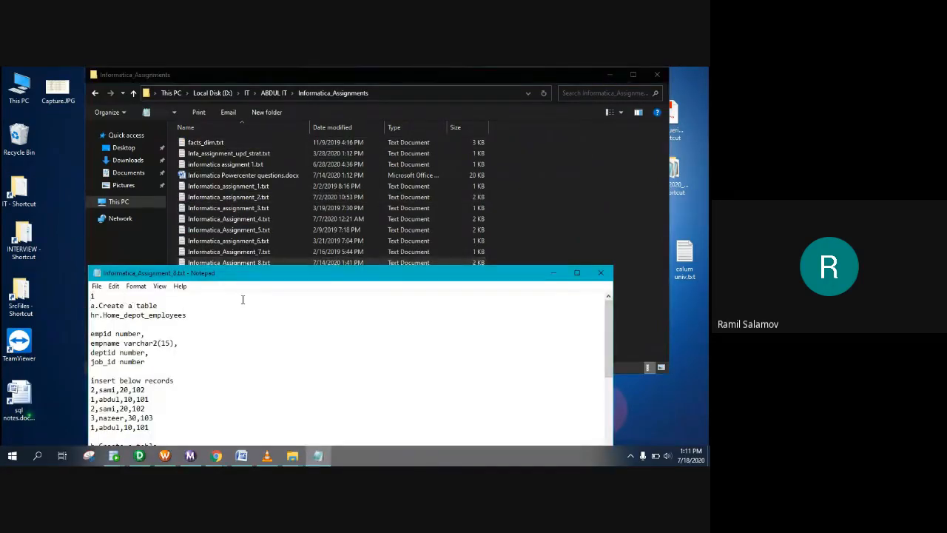
Step: Maximize the Notepad window showing assignment 8
double_click(261, 272)
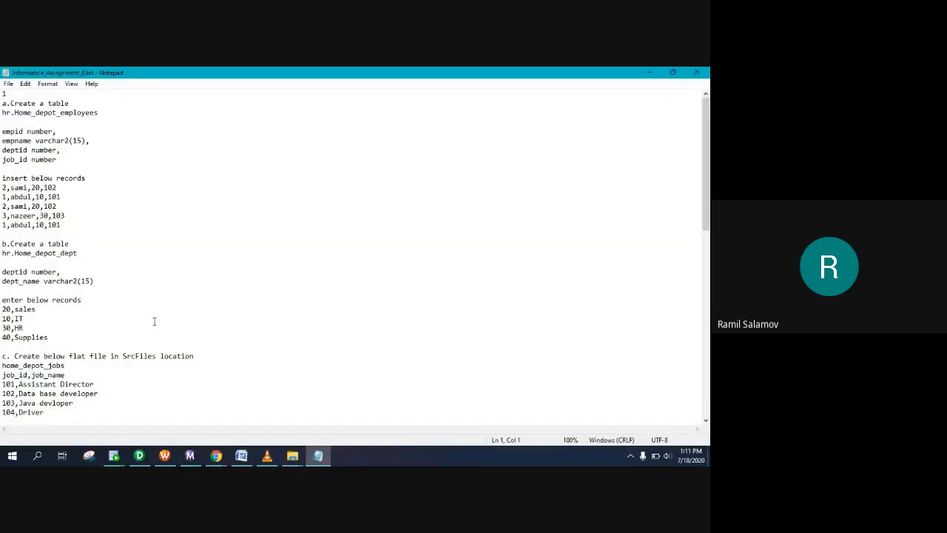
scroll(154, 321, "down", 7)
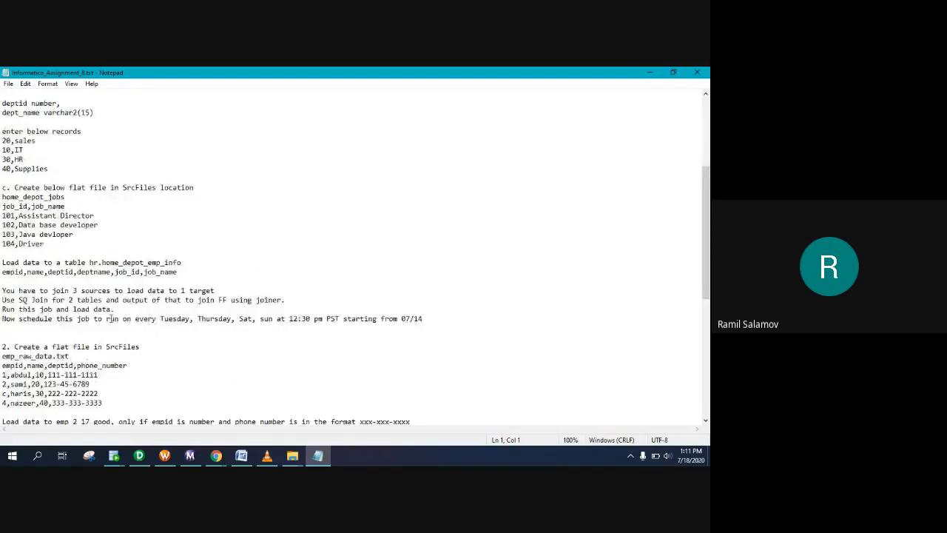
scroll(105, 319, "up", 5)
scroll(104, 318, "up", 2)
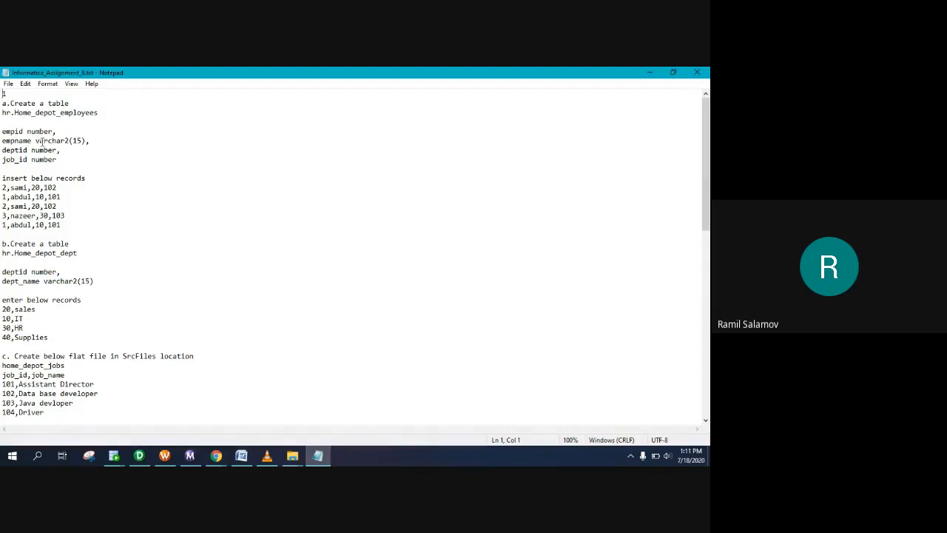
Step: Copy the hr.Home_depot_employees spec and sample records, undoing the accidental overwrite, and switch to SQL Developer
left_click_drag(100, 113, 2, 112)
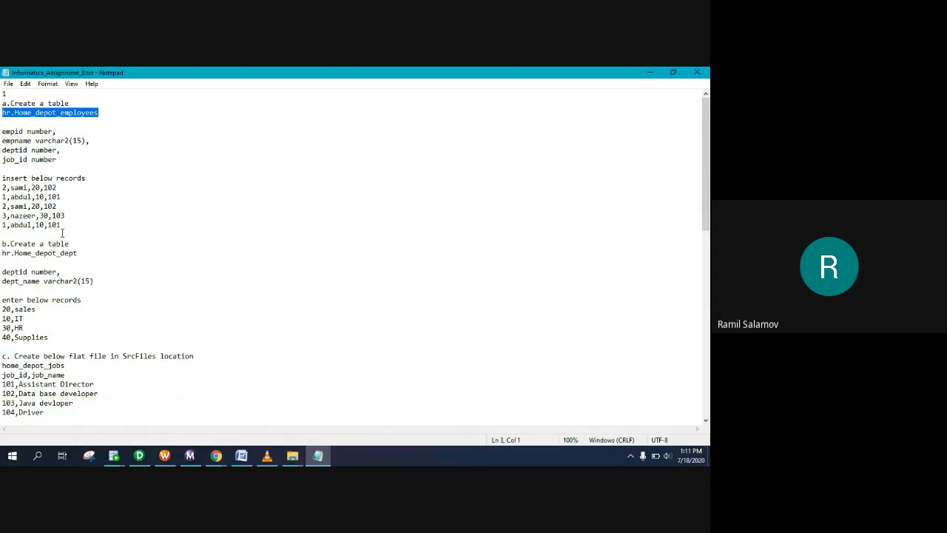
left_click_drag(63, 227, 2, 113)
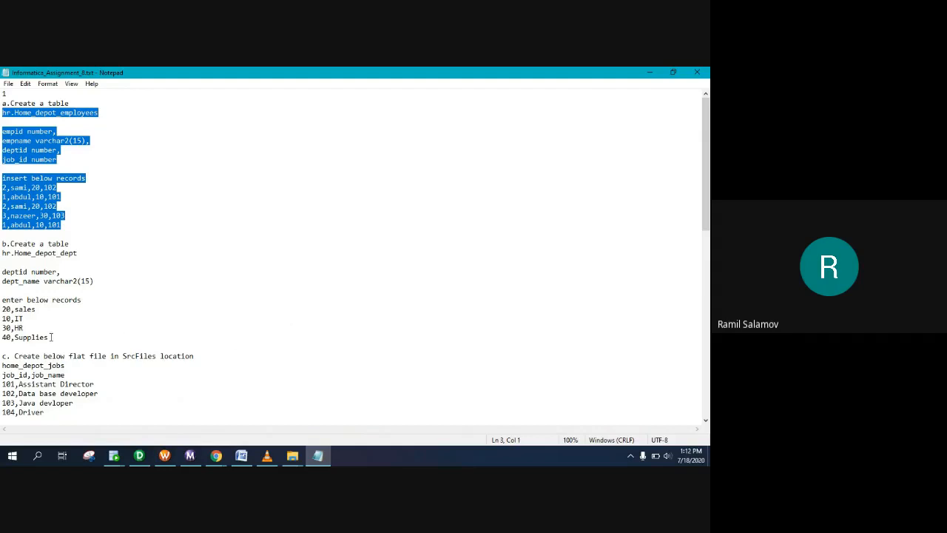
left_click(50, 337)
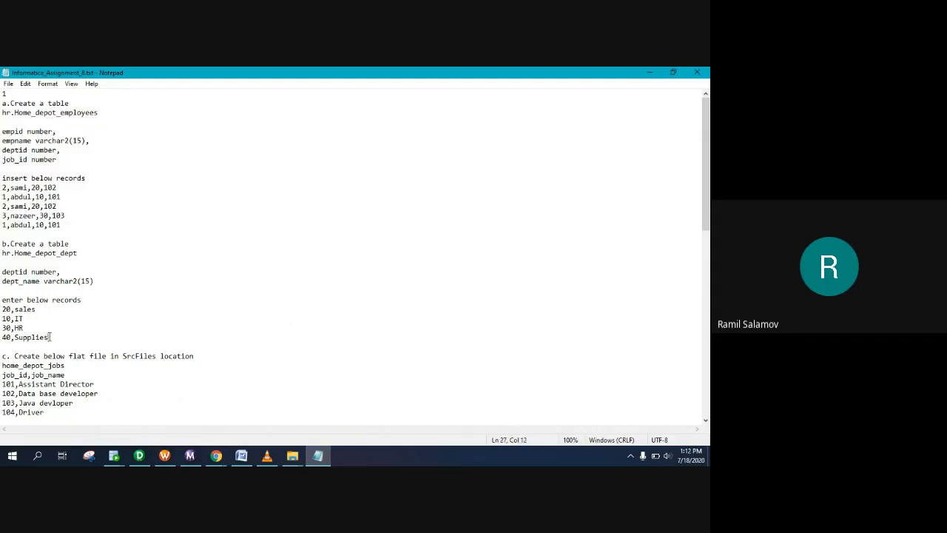
left_click_drag(65, 224, 1, 112)
type("c")
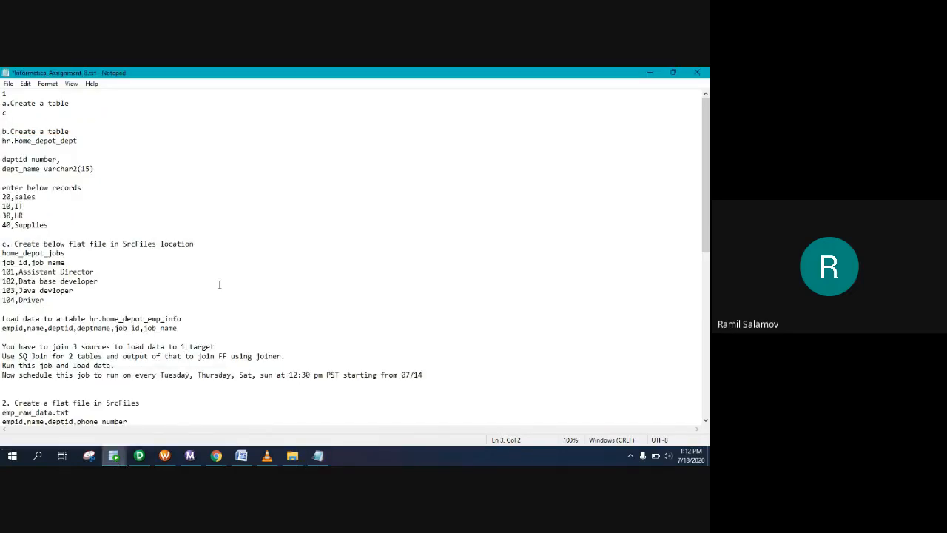
key("ctrl+z")
key("ctrl+c")
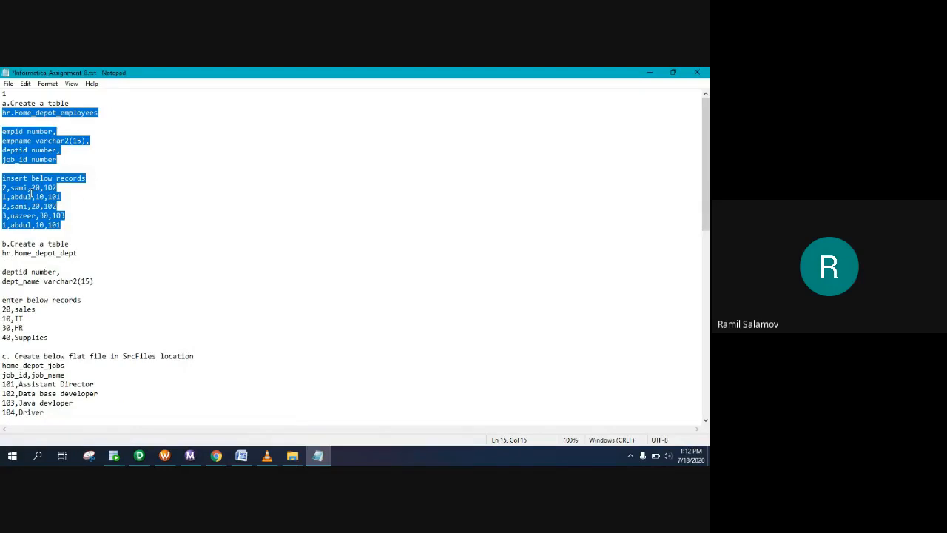
left_click(113, 455)
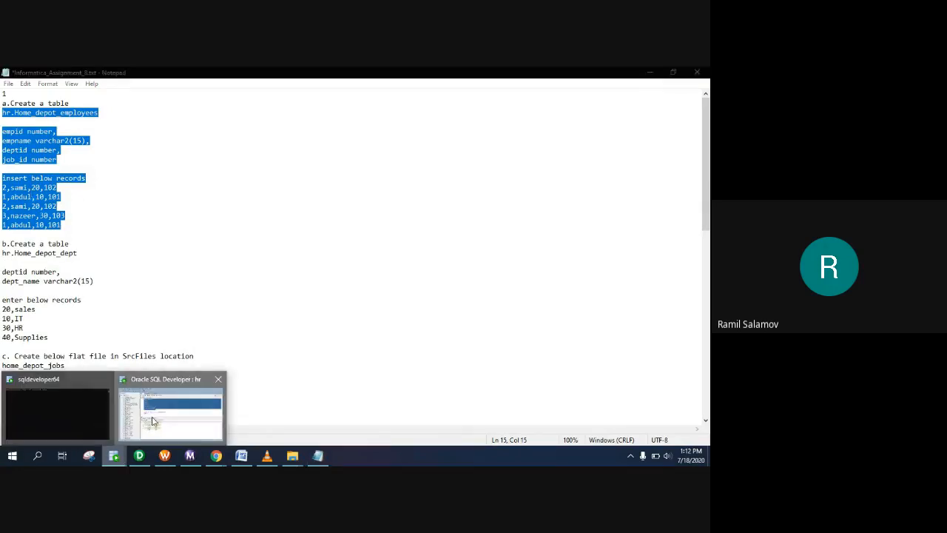
left_click(154, 422)
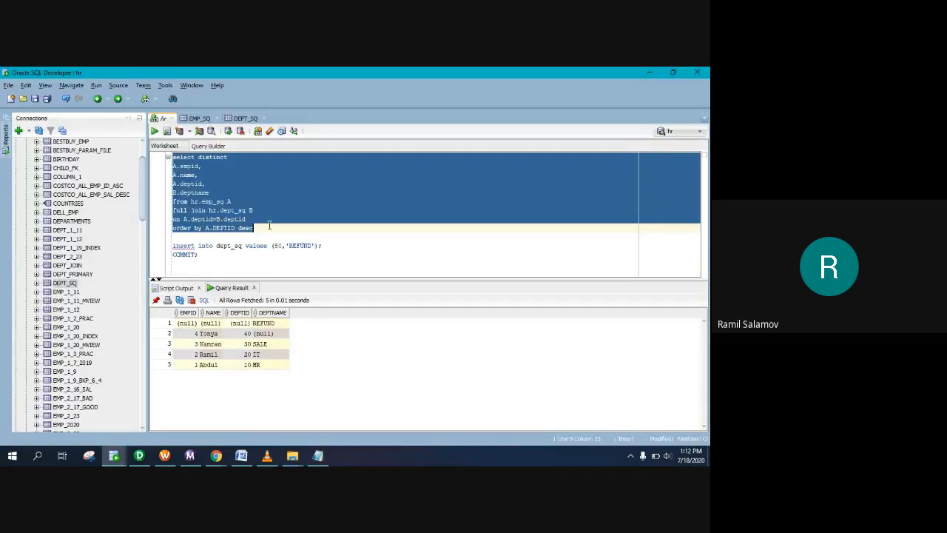
Step: Open a new SQL worksheet on the hr connection and paste the employees spec
left_click(145, 98)
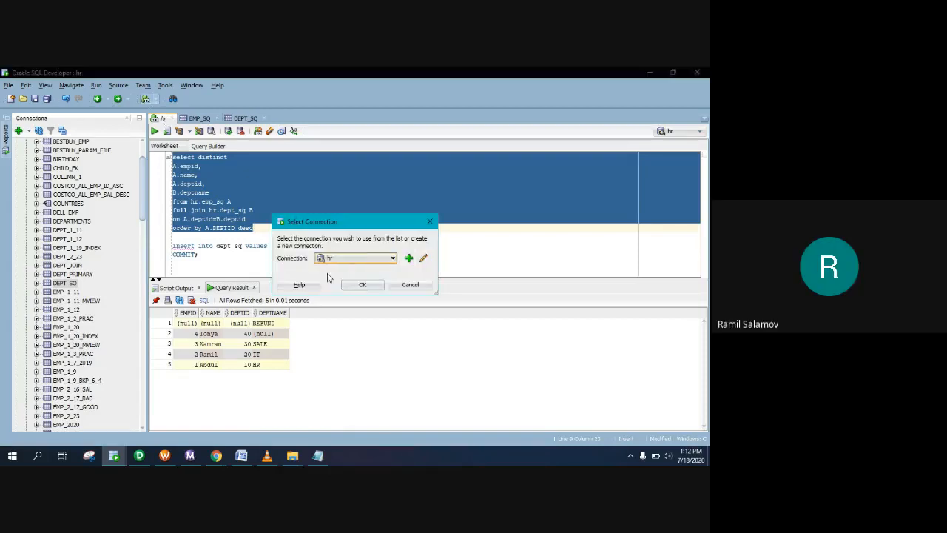
left_click(362, 285)
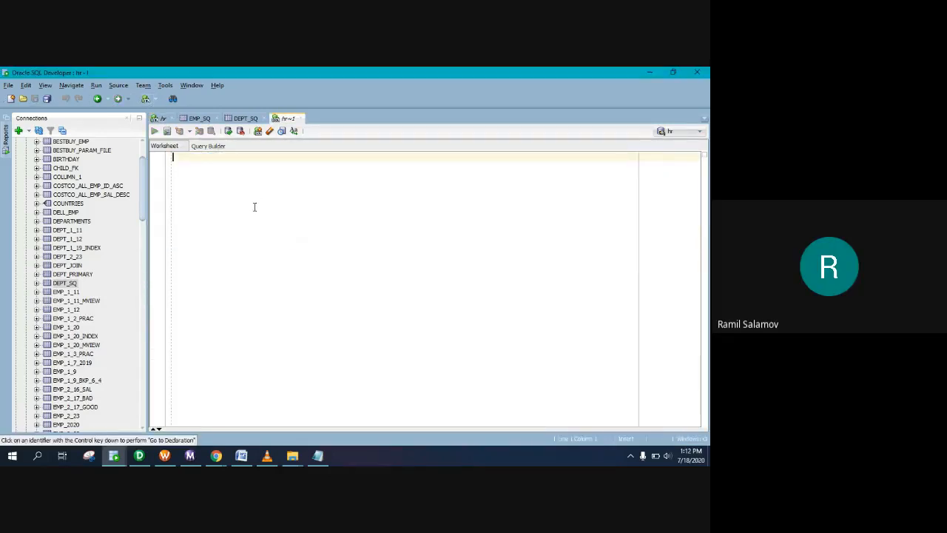
key("ctrl+v")
key("Return")
key("Return")
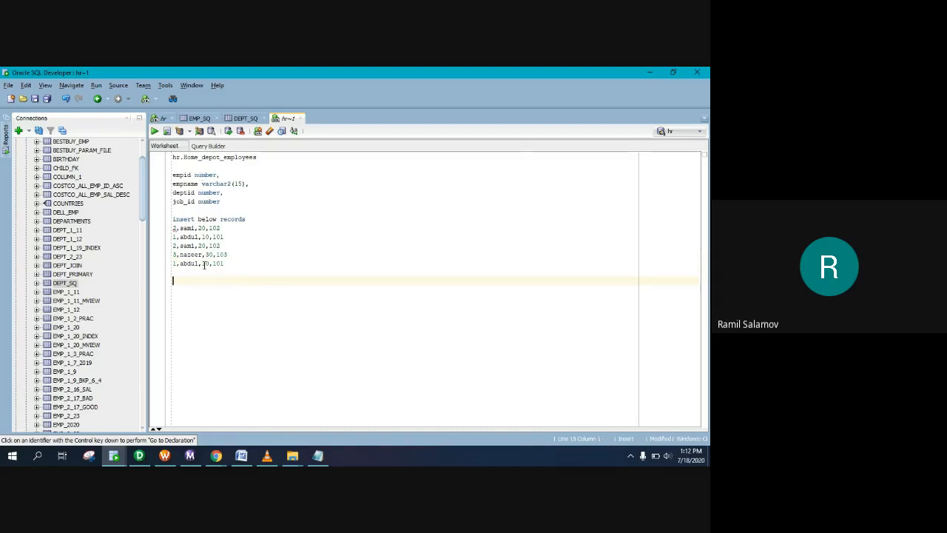
Step: Write a create table Home_depot_employees ( ); skeleton below the pasted spec
type("create table hr.")
left_click_drag(183, 157, 259, 157)
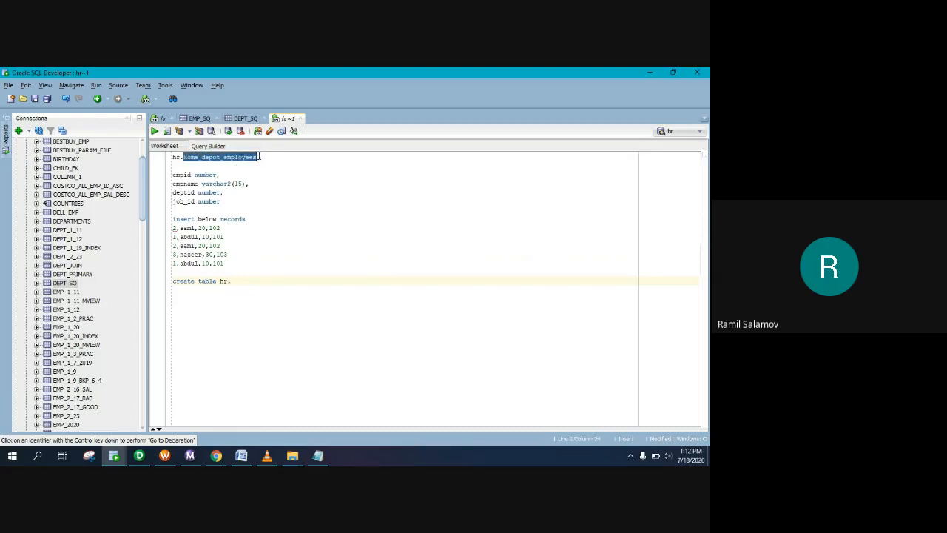
left_click(244, 278)
key("BackSpace")
key("BackSpace")
key("BackSpace")
type("Home_depot_employees")
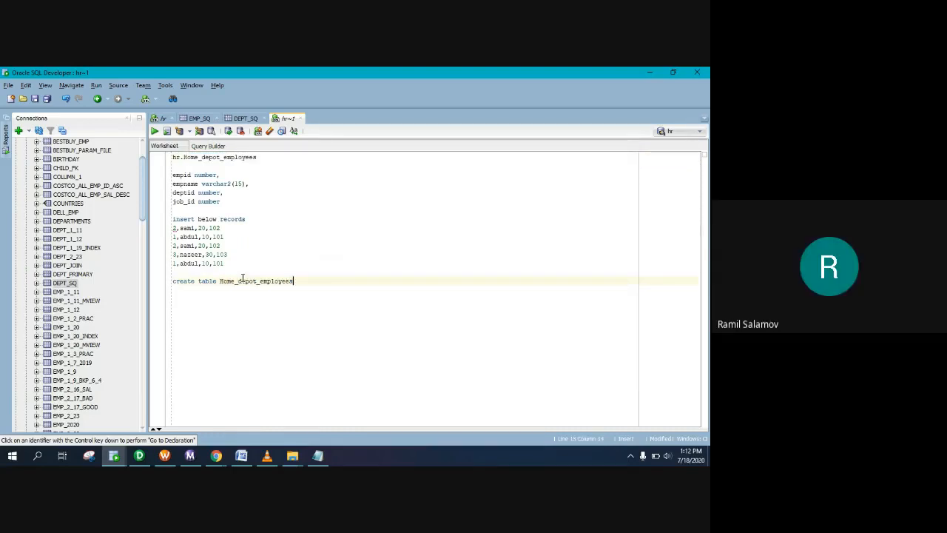
key("Return")
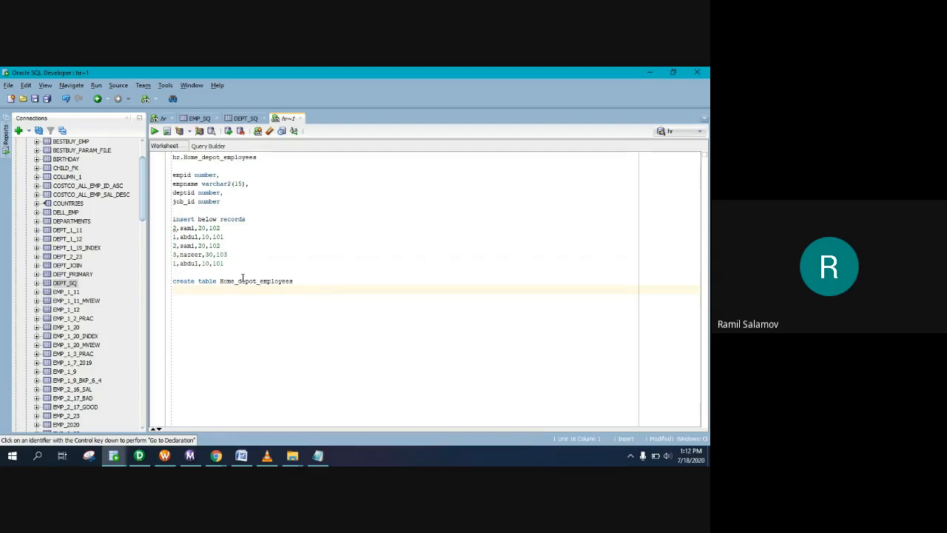
type("();")
key("Left")
key("Left")
key("Return")
key("Left")
Step: Fill the parentheses with the four columns: empid, empname varchar2(15), deptid, job_id
left_click_drag(227, 203, 172, 174)
key("ctrl+c")
left_click(178, 292)
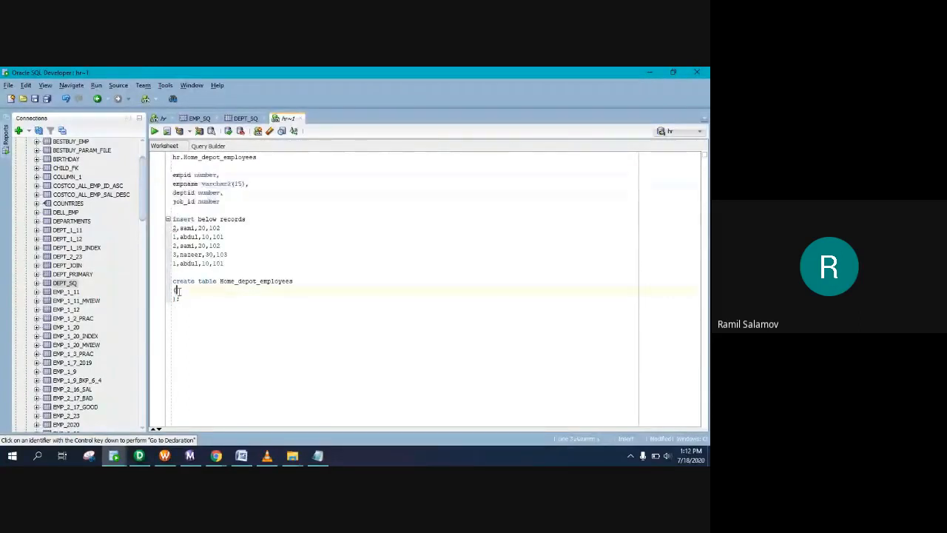
key("ctrl+v")
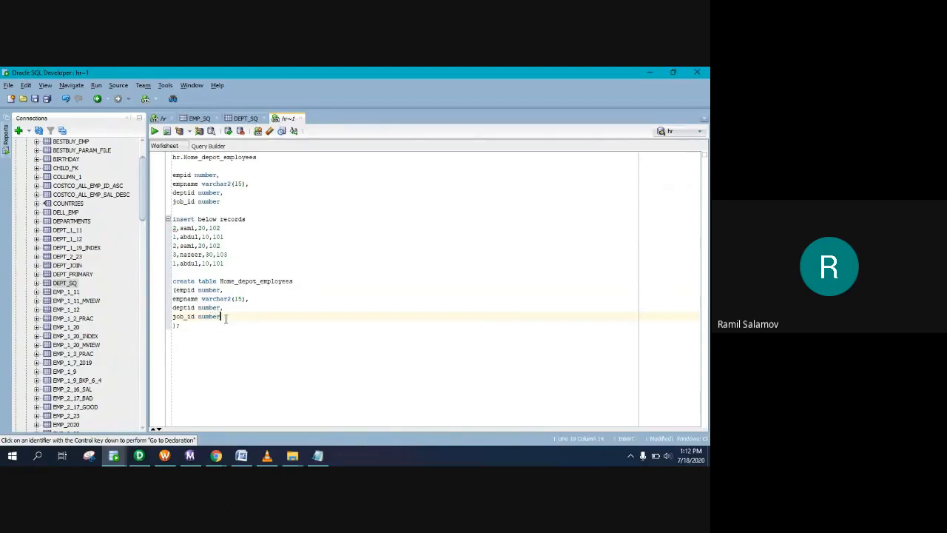
left_click_drag(179, 326, 173, 282)
left_click(191, 325)
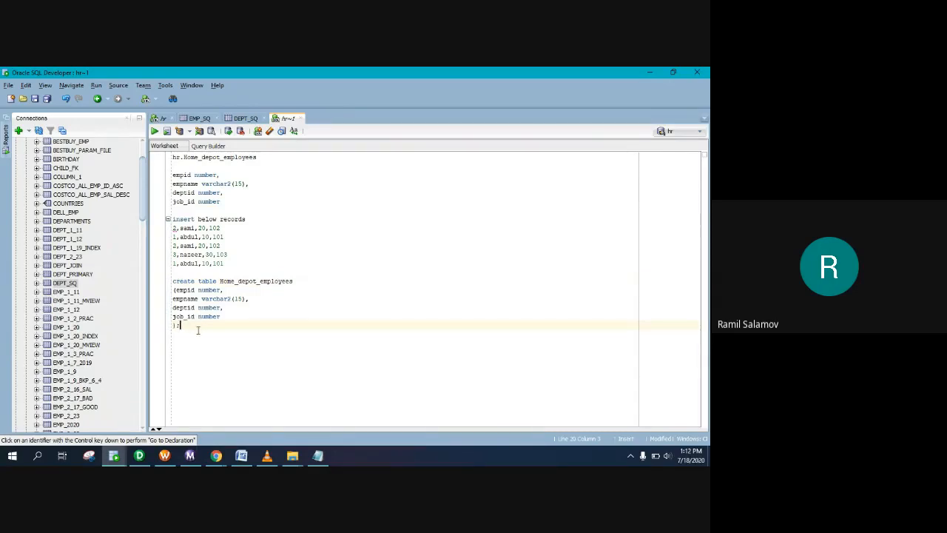
key("Return")
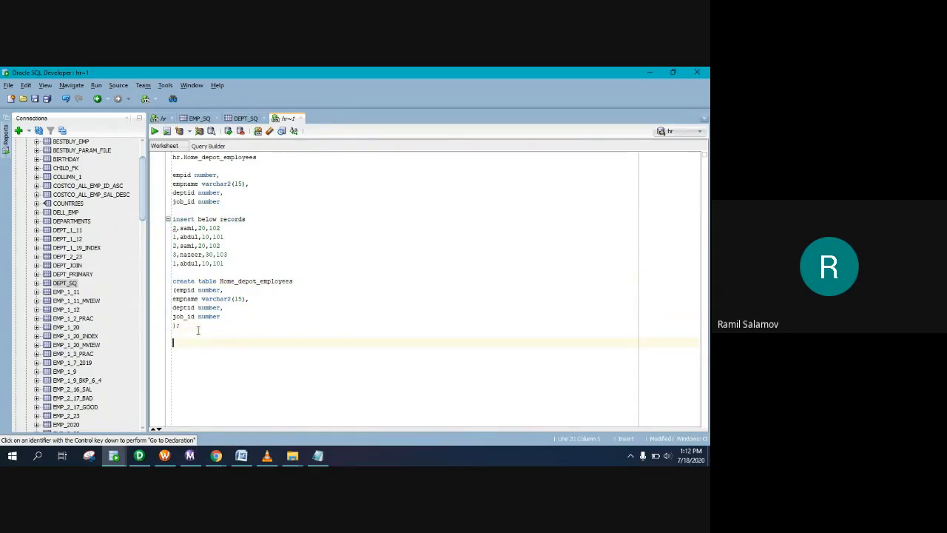
Step: Start an insert into Home_depot_employees values (); statement below the create table
left_click_drag(225, 264, 172, 232)
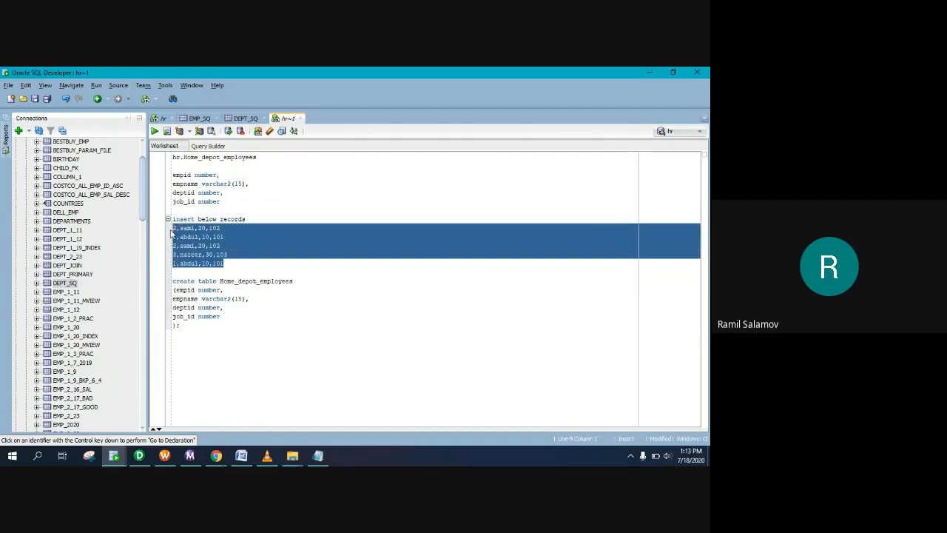
left_click(180, 334)
type("insert into")
left_click_drag(220, 282, 296, 280)
key("ctrl+c")
left_click(263, 334)
key("ctrl+v")
type("values ();")
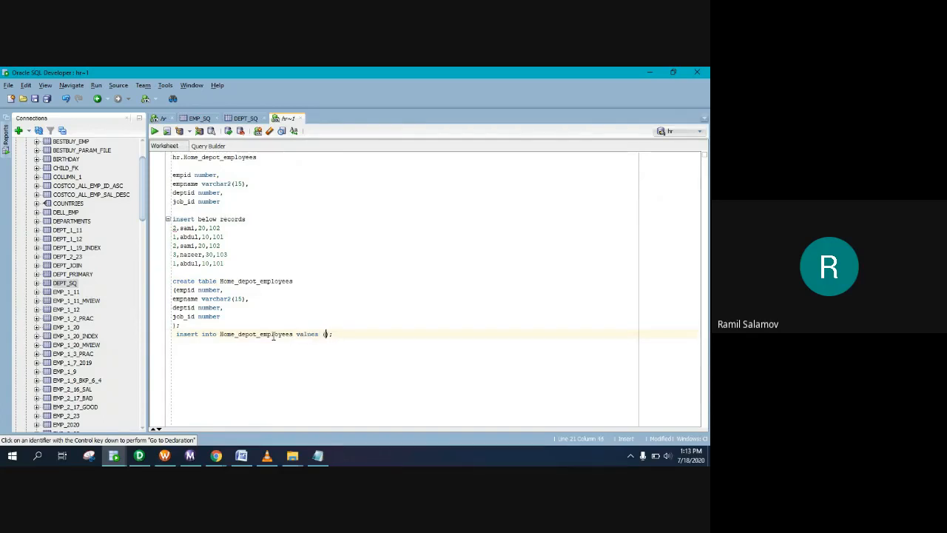
Step: Fill the insert's values with the first record (2,'sami',20,102)
left_click_drag(221, 229, 174, 233)
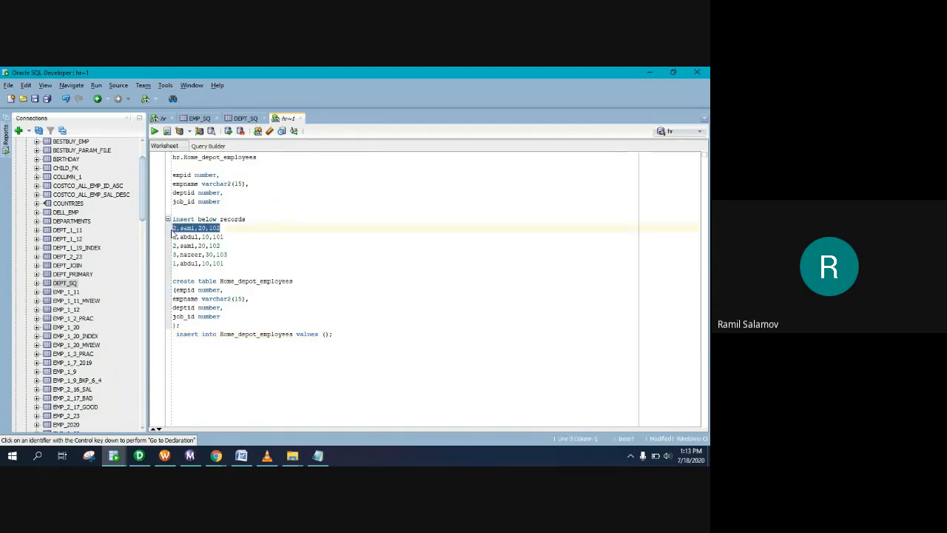
key("ctrl+c")
left_click(325, 333)
key("ctrl+v")
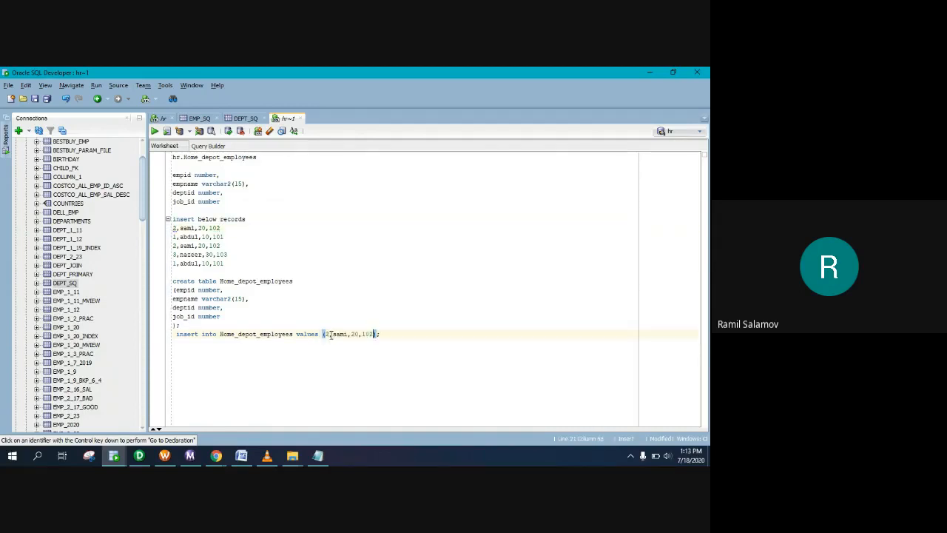
left_click(333, 334)
type("'sami'")
Step: Duplicate the insert statement four times to make five identical lines
left_click_drag(393, 334, 159, 334)
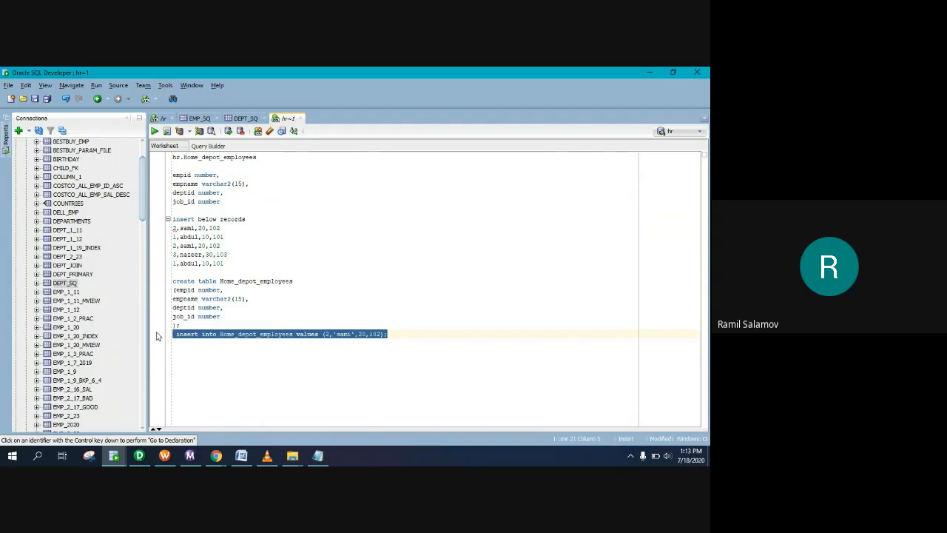
left_click(412, 338)
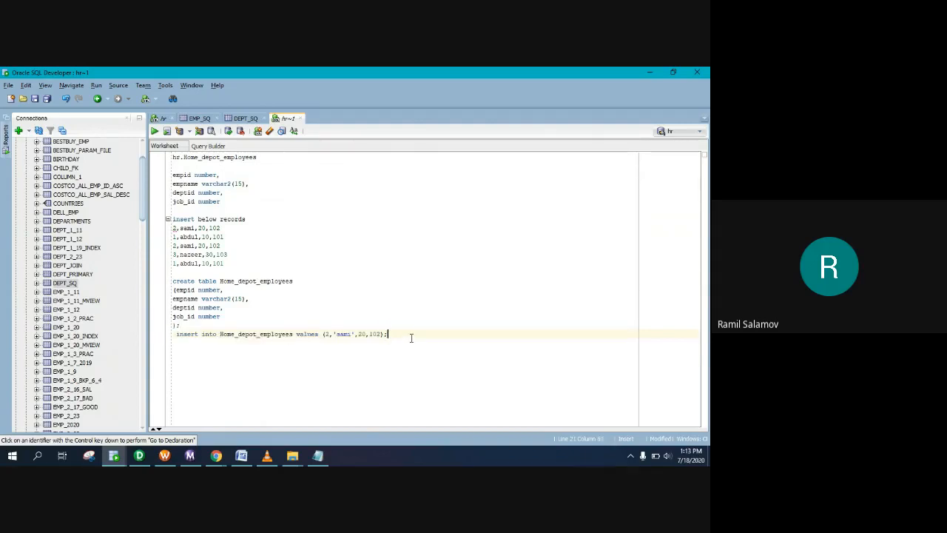
key("Return")
key("ctrl+v")
key("Return")
key("ctrl+v")
key("Return")
key("ctrl+v")
key("Return")
key("ctrl+v")
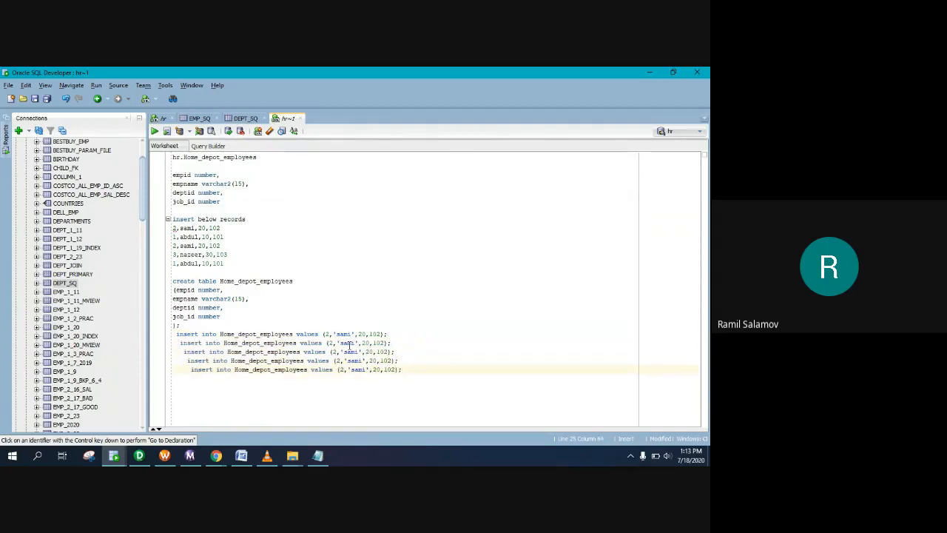
Step: Change the second insert to the abdul record with ids 1, 10 and 101
double_click(182, 237)
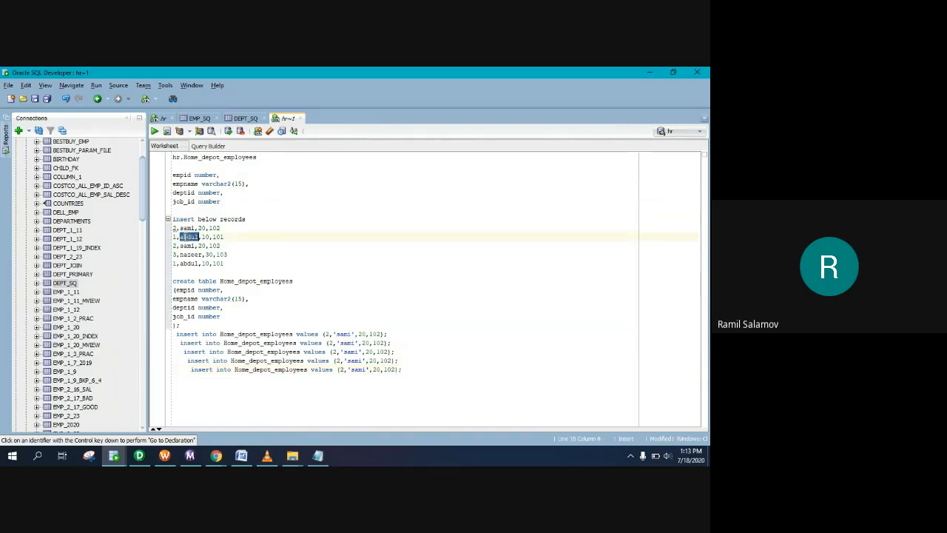
double_click(347, 343)
key("ctrl+v")
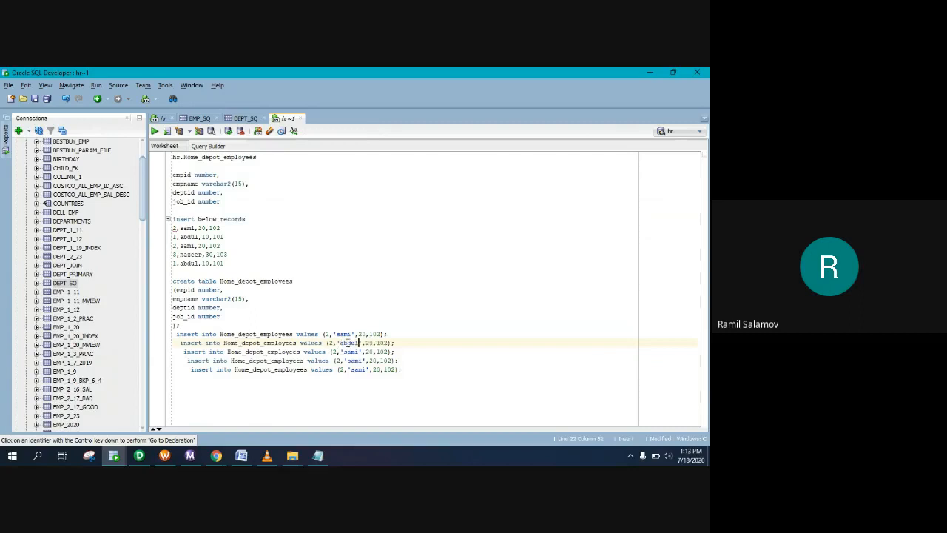
key("BackSpace")
type("1")
key("Right")
key("Right")
key("Right")
key("Right")
key("Right")
key("Right")
key("Right")
key("Right")
key("Right")
key("Right")
key("BackSpace")
type("1")
key("Right")
key("BackSpace")
type("1")
key("Right")
Step: Change the fourth insert to the nazeer record with ids 3, 30 and 103
left_click(371, 362)
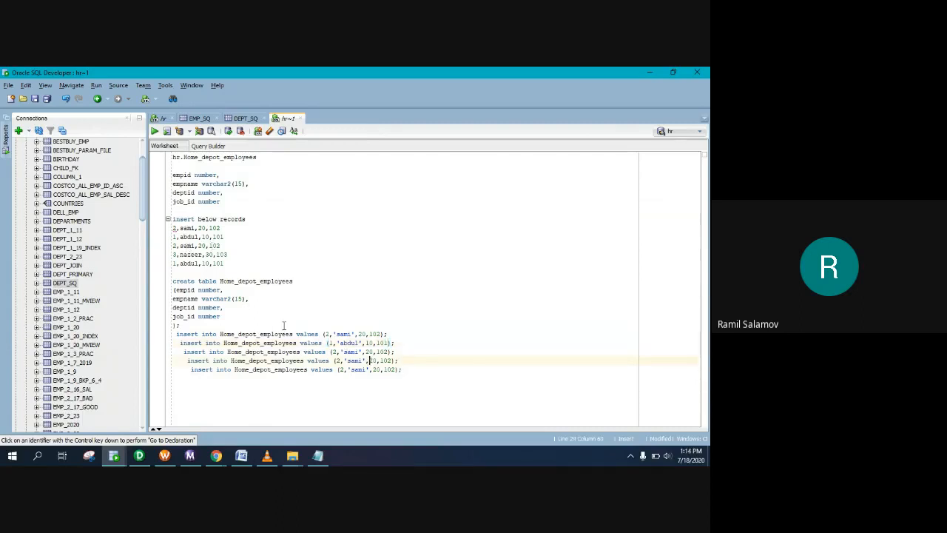
double_click(189, 255)
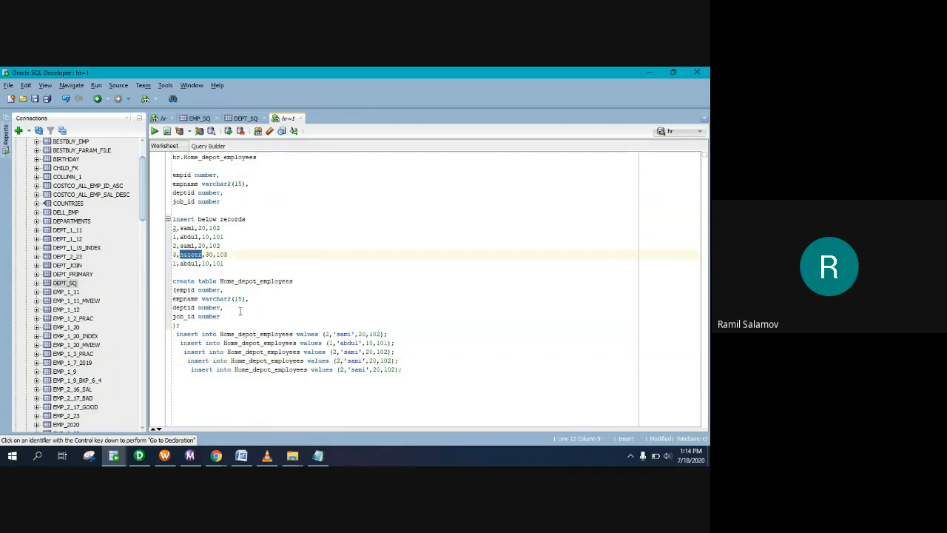
double_click(353, 361)
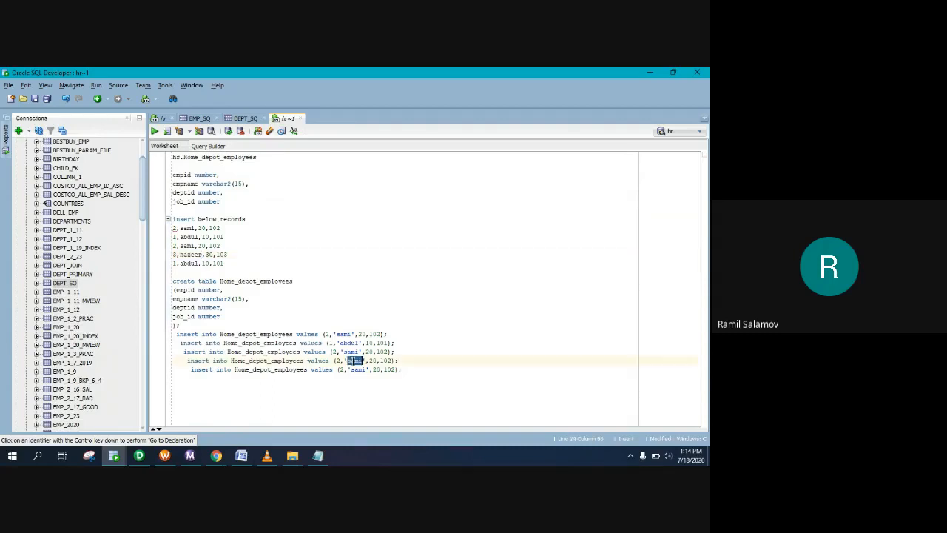
key("ctrl+v")
left_click(343, 361)
key("BackSpace")
type("3")
key("Right")
key("Right")
key("Right")
key("Right")
key("Right")
key("Delete")
type("3")
key("Right")
key("Right")
key("Right")
key("Right")
key("Right")
key("BackSpace")
type("3")
key("Right")
Step: Replace the fifth insert's values, add a commit; line, and select the whole script
left_click_drag(398, 343, 327, 343)
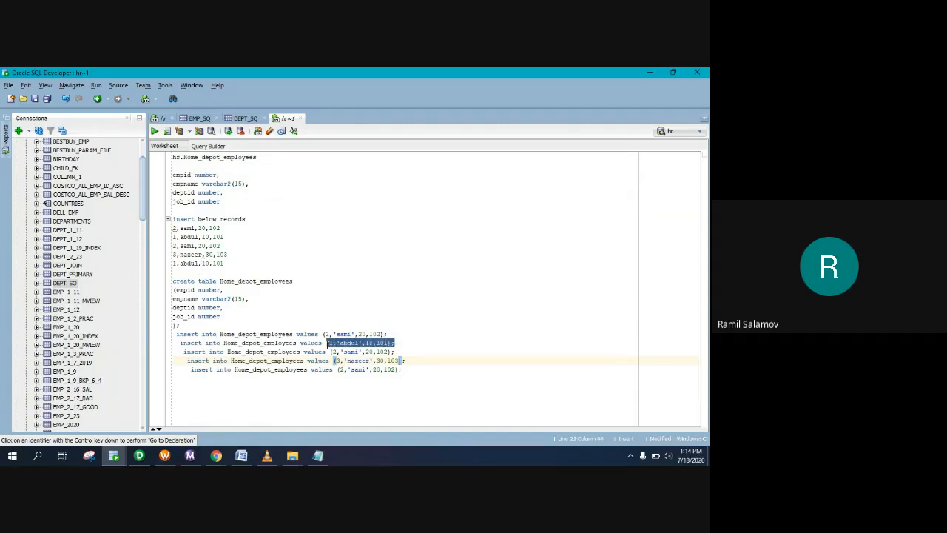
left_click_drag(403, 372, 338, 369)
key("ctrl+v")
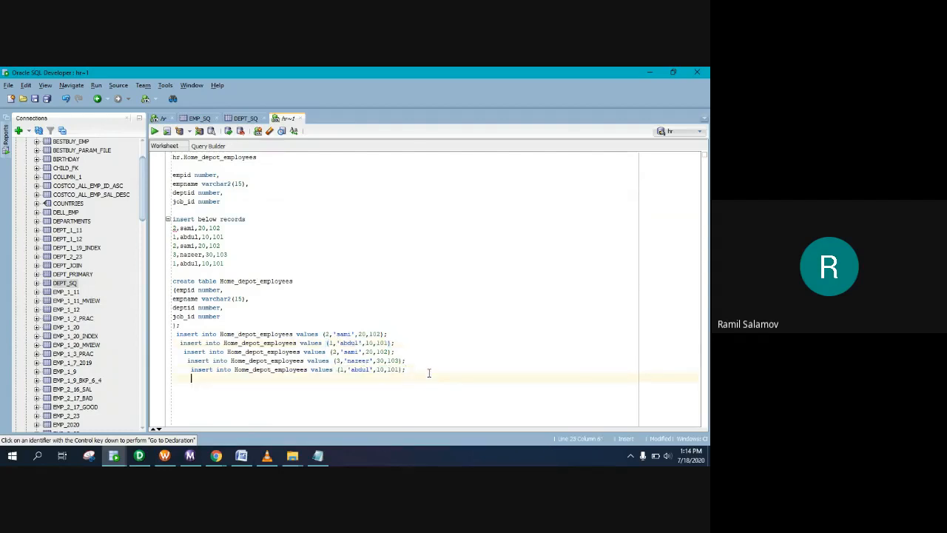
type("mmit;")
left_click_drag(216, 379, 172, 281)
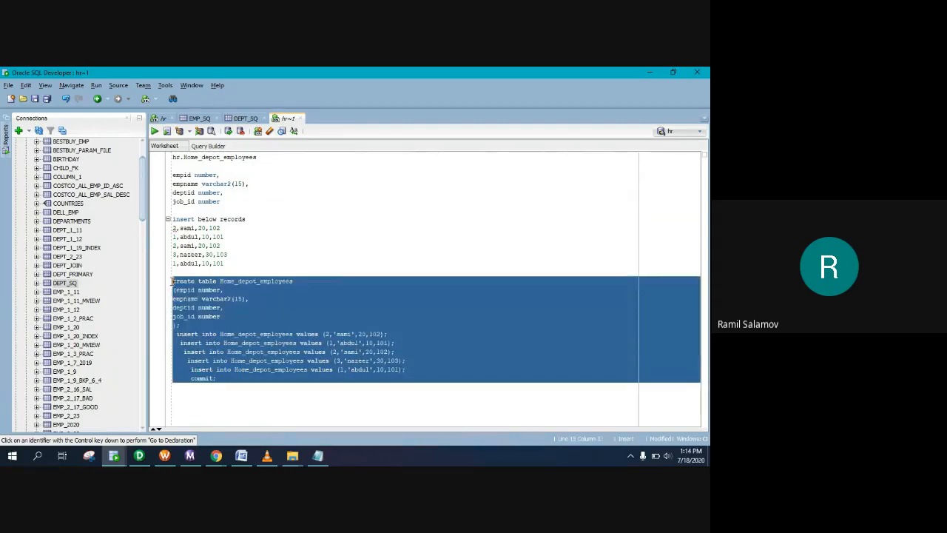
Step: Run the create, insert and commit script, then begin a select * query below it
left_click(167, 131)
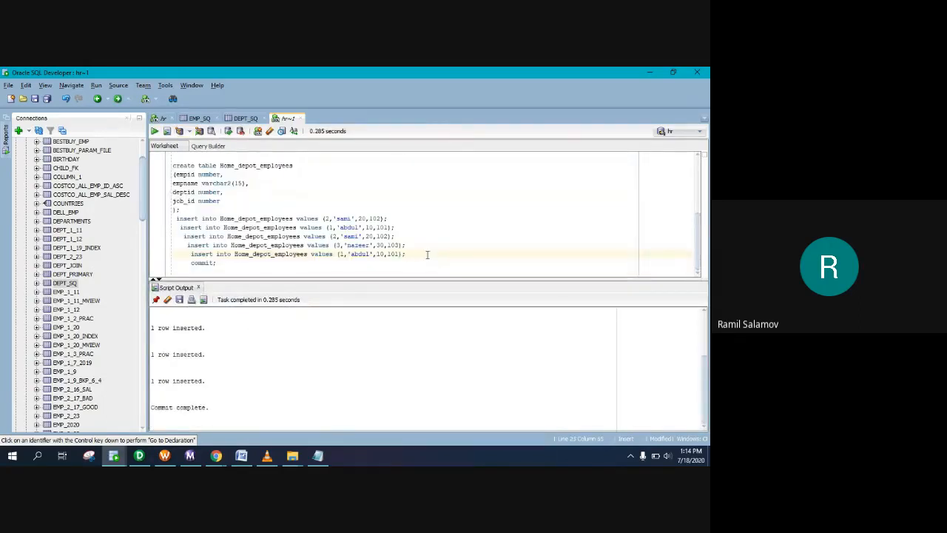
key("Down")
key("Return")
key("Return")
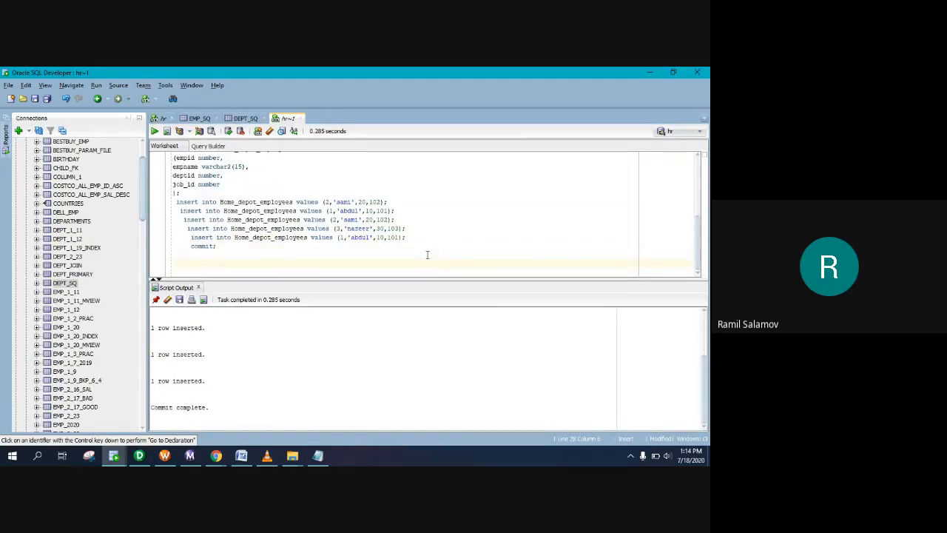
key("BackSpace")
key("BackSpace")
key("BackSpace")
key("BackSpace")
key("Return")
type("select *")
key("Return")
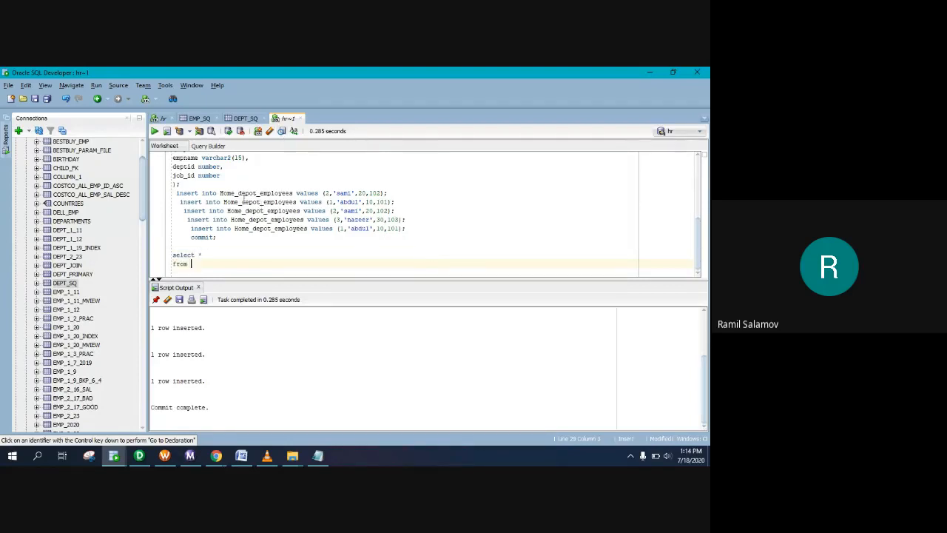
Step: Run select * from Home_depot_employees to list all five rows, then go back to Notepad
left_click_drag(220, 193, 294, 193)
left_click(213, 266)
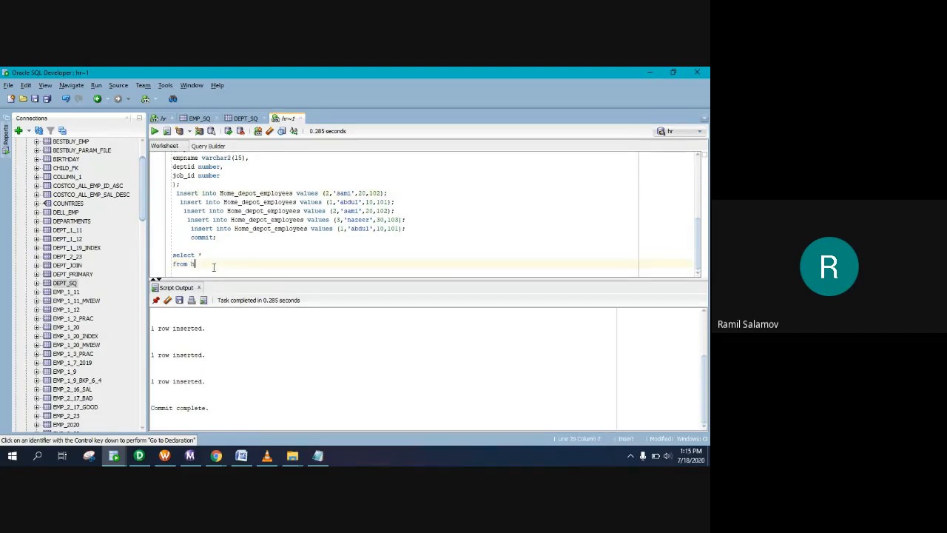
type("h")
key("BackSpace")
key("ctrl+v")
scroll(214, 267, "up", 1)
scroll(214, 267, "down", 2)
left_click(277, 263)
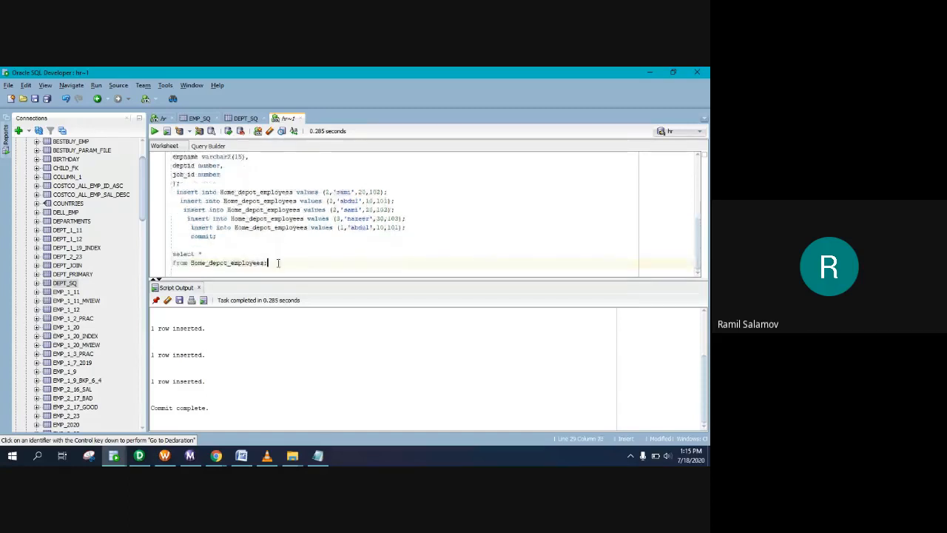
left_click_drag(267, 264, 172, 254)
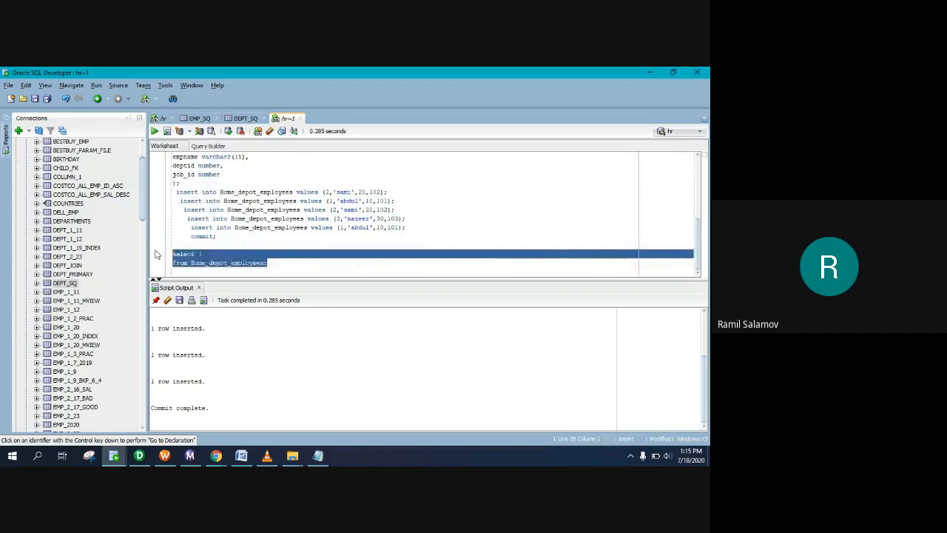
left_click(154, 131)
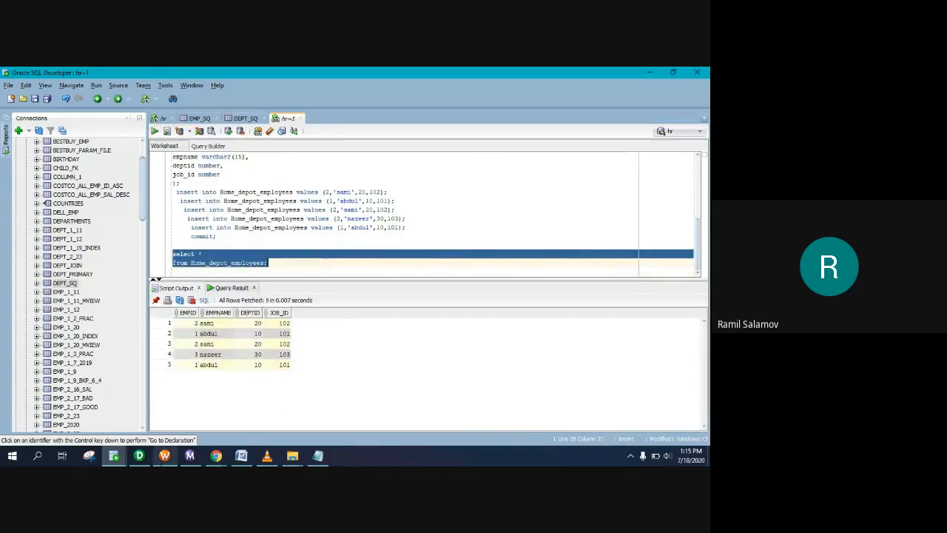
left_click(318, 456)
Step: Copy the department-table instructions from b.Create a table through 40,Supplies
scroll(161, 182, "down", 2)
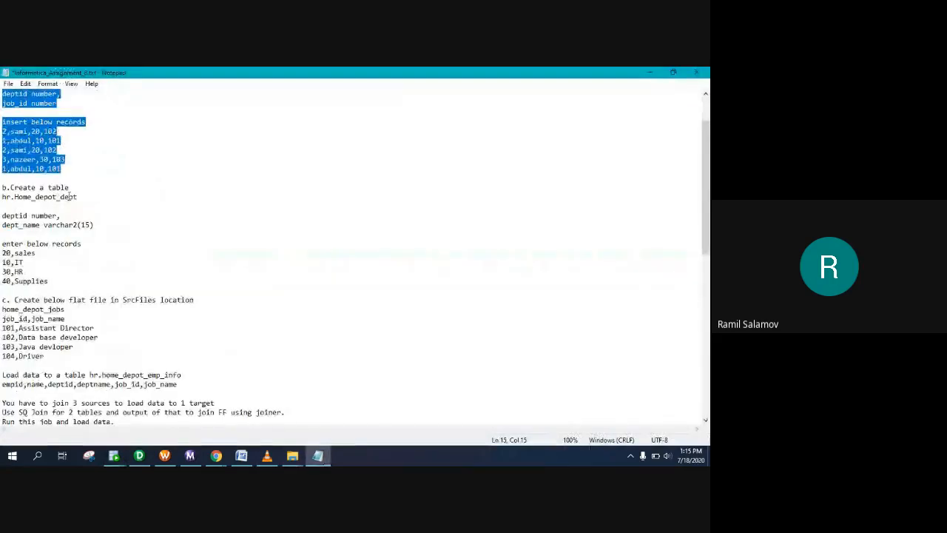
scroll(69, 196, "down", 1)
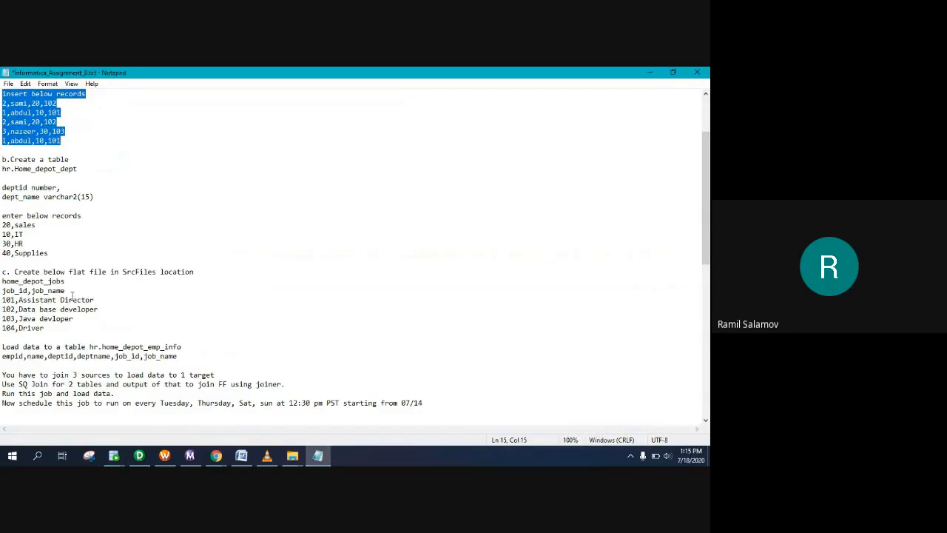
scroll(89, 285, "down", 1)
left_click_drag(49, 224, 3, 130)
key("ctrl+c")
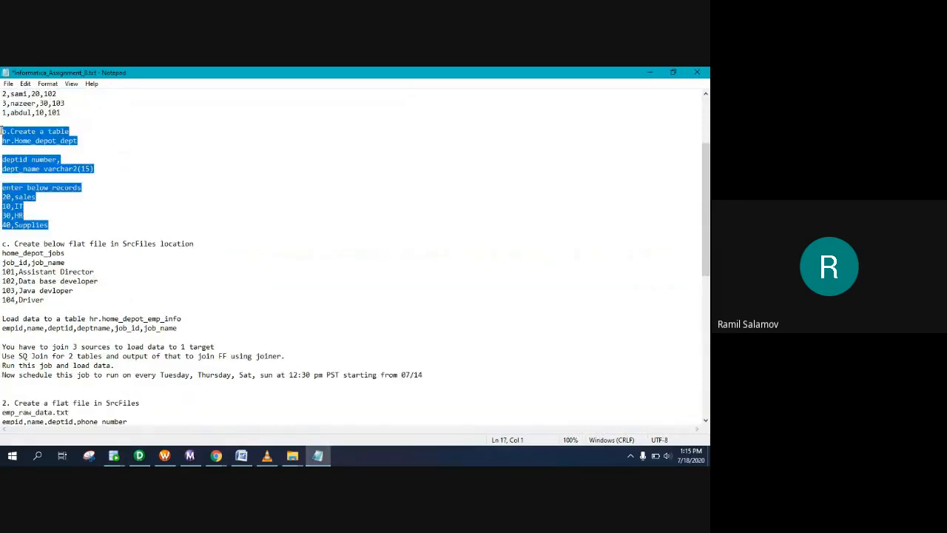
Step: Return to the SQL Developer worksheet and open blank lines below commit;
left_click(113, 455)
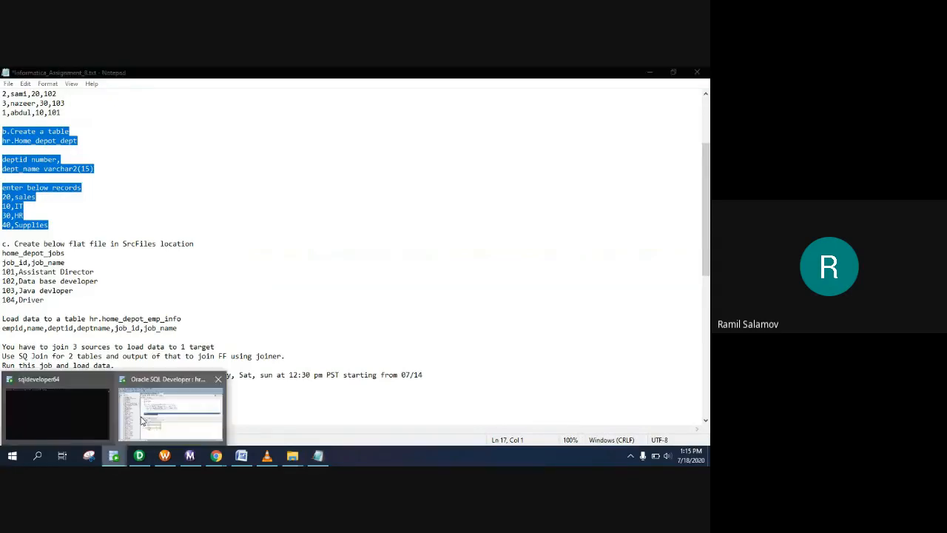
left_click(153, 412)
left_click(281, 269)
left_click(261, 243)
key("Return")
key("Return")
key("Return")
key("Return")
key("Return")
key("Return")
key("Return")
key("Return")
key("Up")
key("Up")
key("Up")
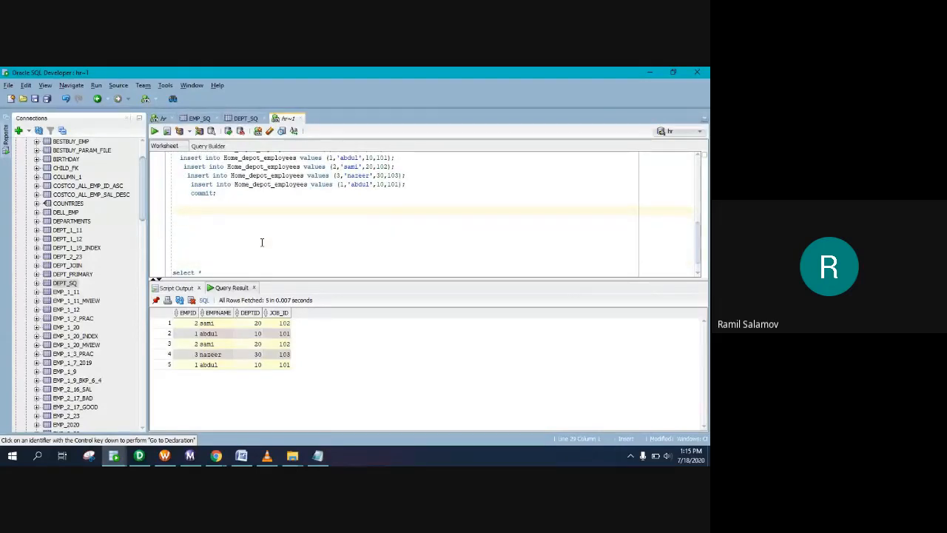
Step: Paste the department notes and rename the created table to hr.Home_depot_dept
key("ctrl+v")
scroll(231, 226, "up", 2)
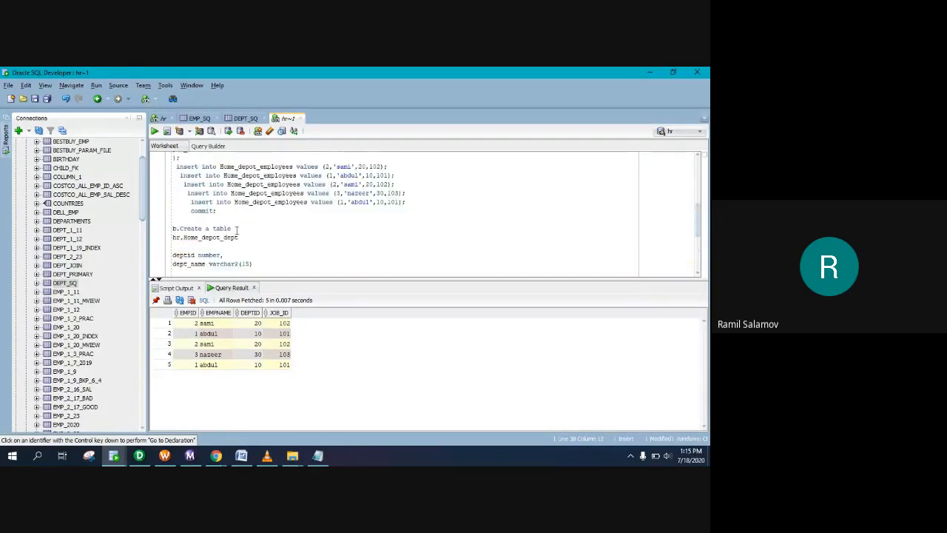
scroll(238, 233, "down", 1)
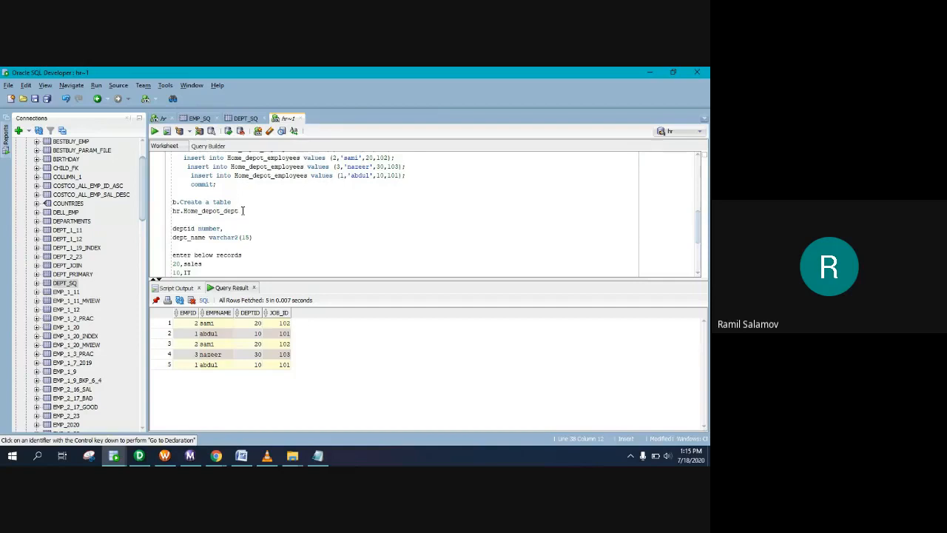
left_click_drag(236, 212, 169, 216)
key("ctrl+c")
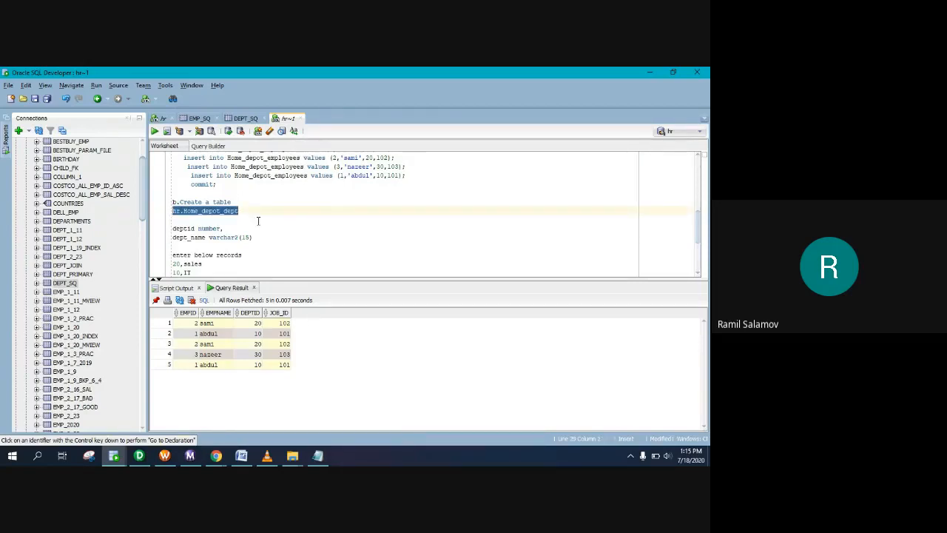
scroll(258, 217, "up", 4)
left_click_drag(221, 193, 298, 193)
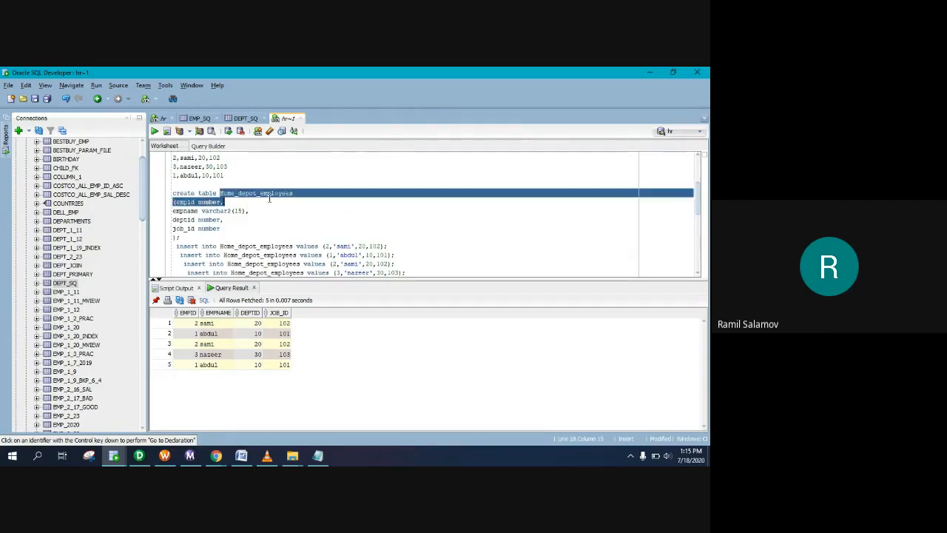
key("ctrl+v")
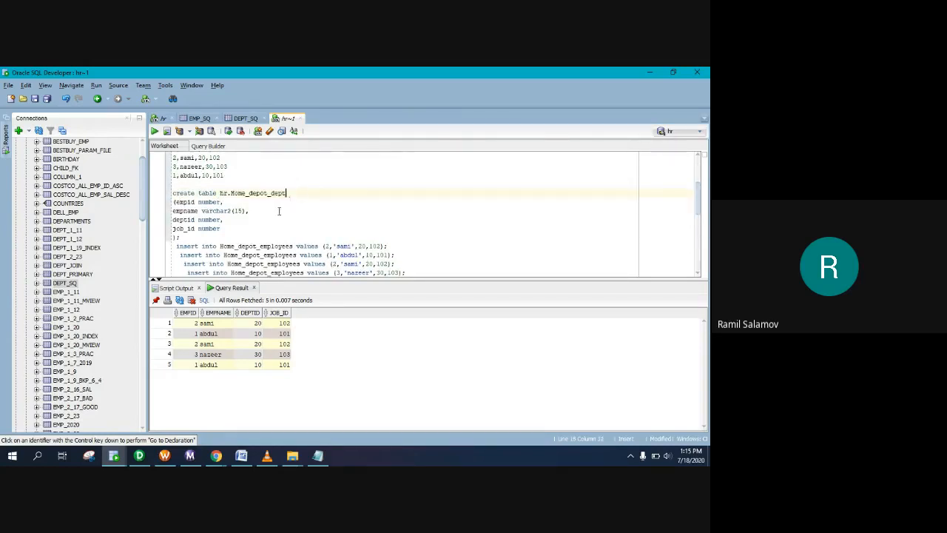
Step: Replace the employee columns with deptid number and dept_name varchar2(15)
scroll(279, 211, "down", 4)
scroll(233, 220, "down", 1)
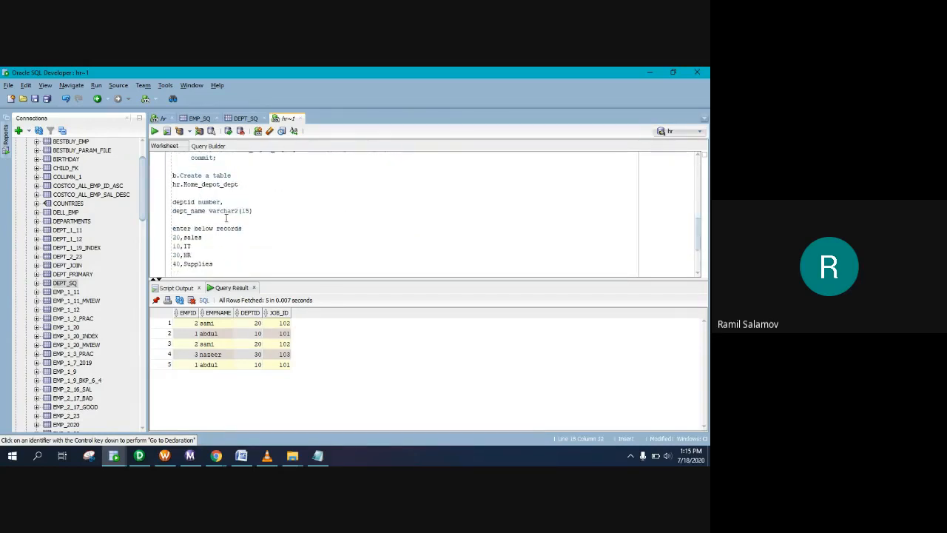
left_click_drag(253, 211, 170, 202)
key("ctrl+c")
scroll(204, 204, "up", 4)
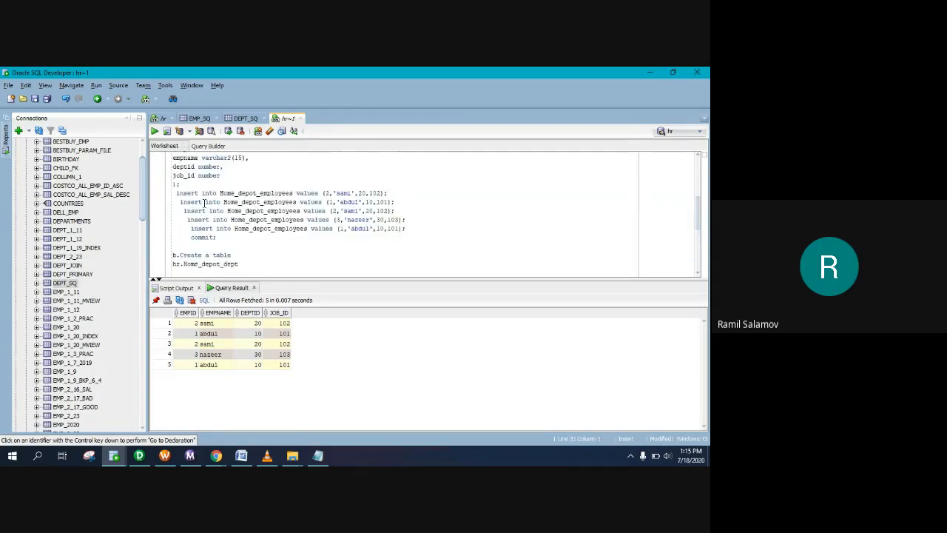
left_click_drag(223, 202, 176, 176)
key("ctrl+v")
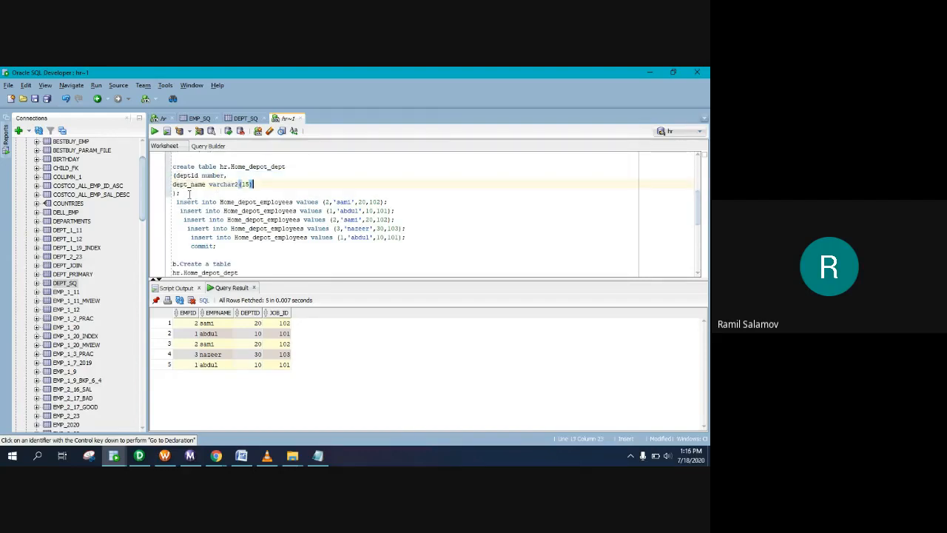
scroll(220, 238, "down", 5)
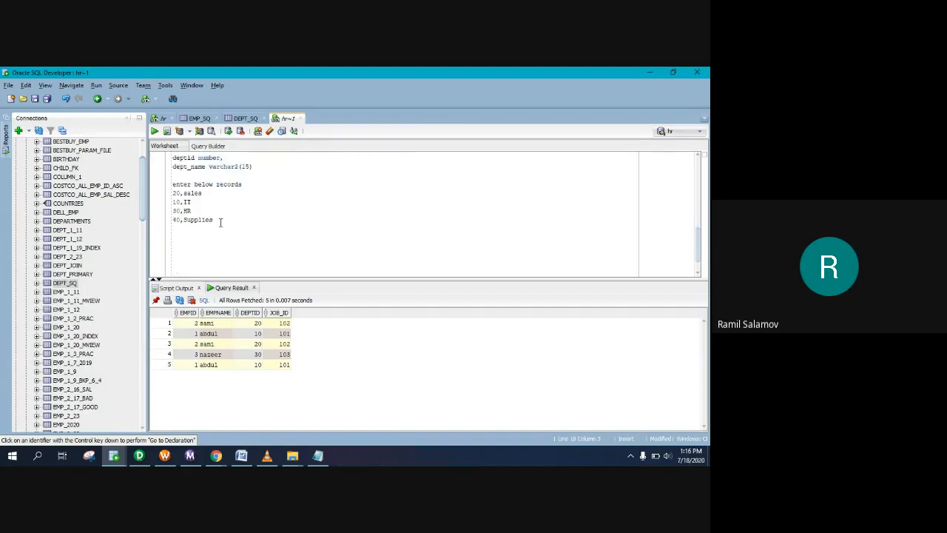
Step: Replace the second insert's values with the 10,IT department record
scroll(218, 222, "down", 1)
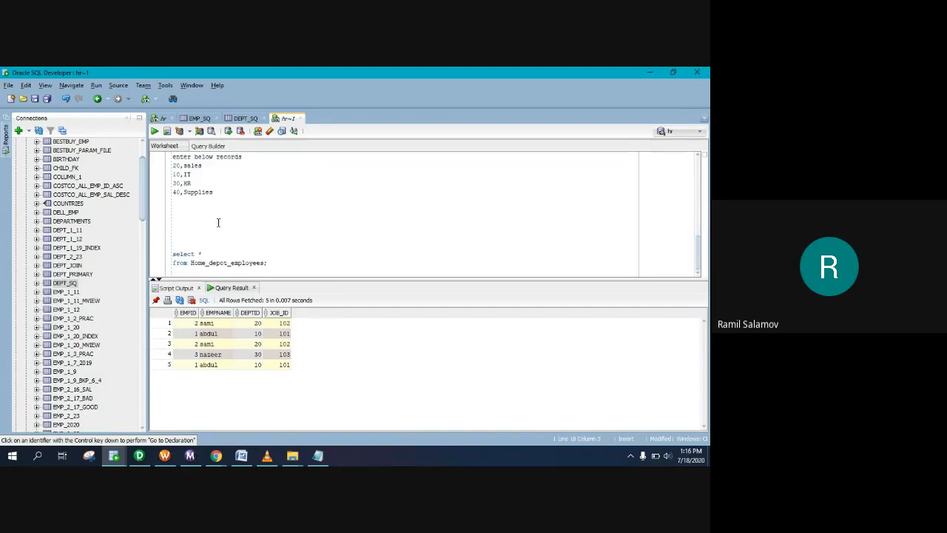
left_click_drag(216, 194, 173, 165)
left_click(203, 166)
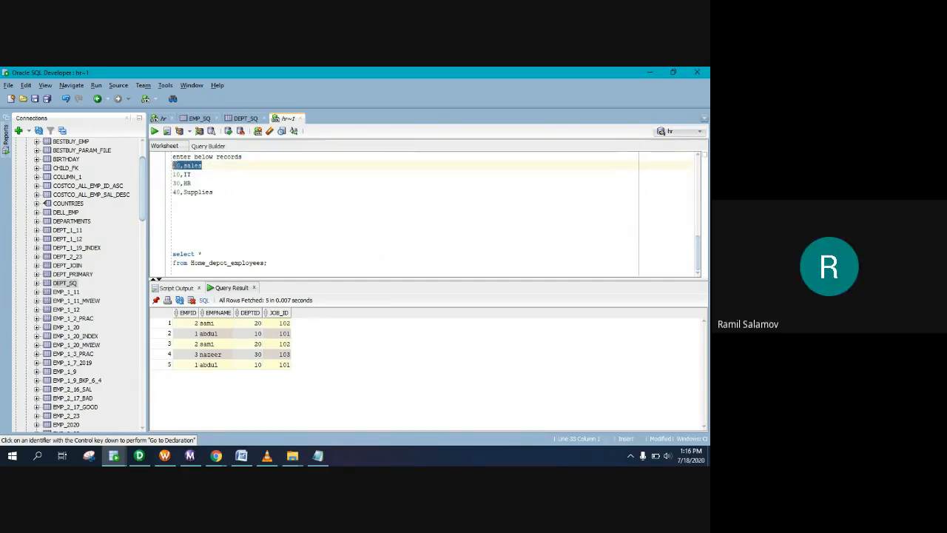
scroll(250, 208, "up", 1)
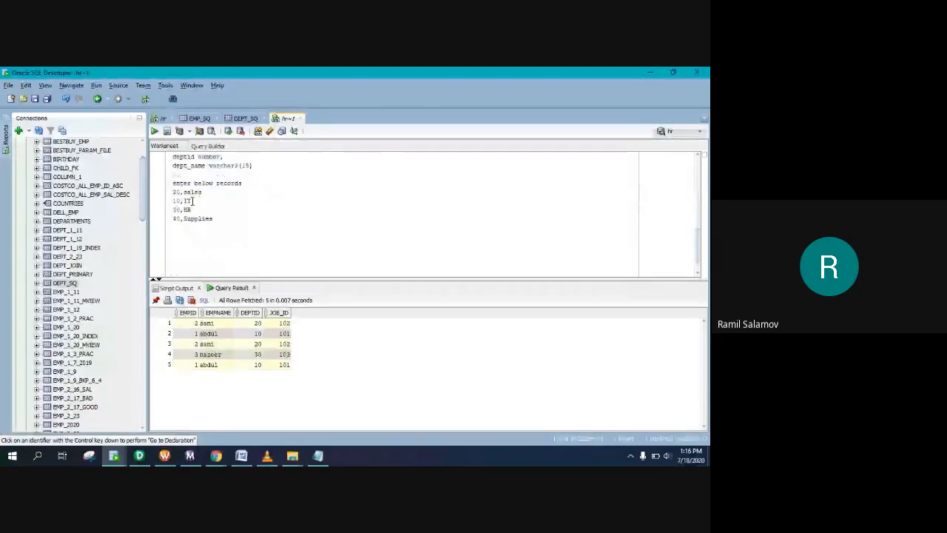
left_click_drag(193, 201, 173, 200)
key("ctrl+c")
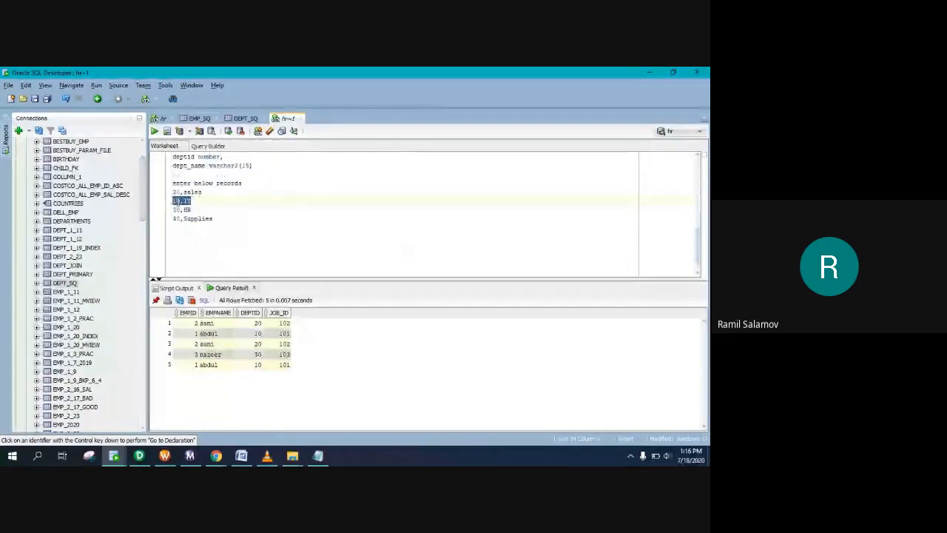
scroll(314, 210, "up", 4)
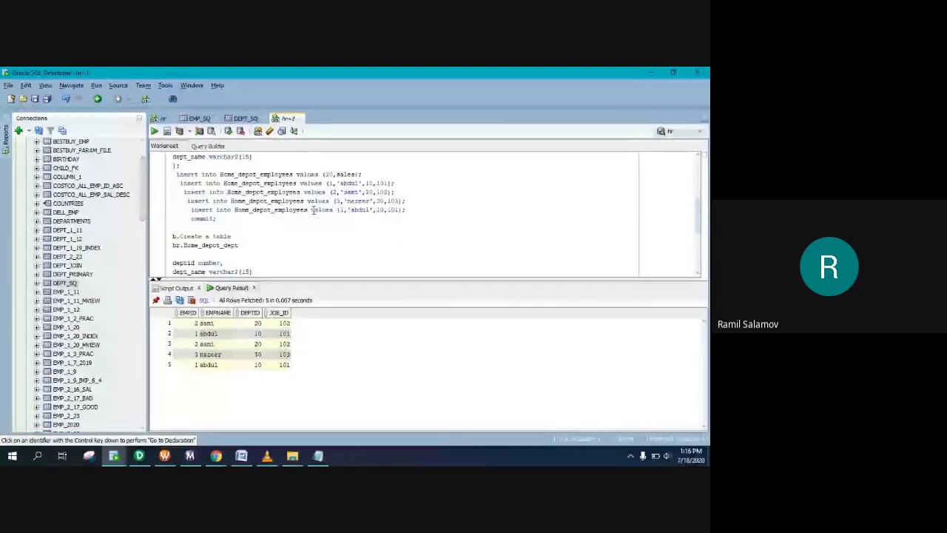
left_click_drag(329, 184, 388, 183)
key("ctrl+v")
Step: Put 30,HR and 40,Supplies into the fourth and fifth inserts' values
scroll(240, 212, "down", 4)
left_click_drag(191, 209, 172, 209)
key("ctrl+c")
scroll(325, 205, "up", 4)
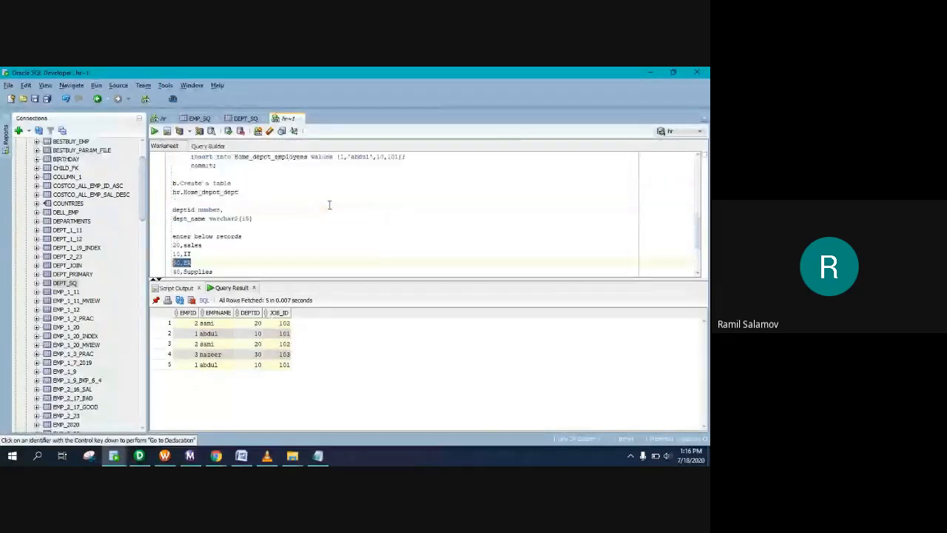
left_click_drag(335, 201, 403, 200)
key("ctrl+v")
scroll(311, 215, "down", 3)
left_click_drag(214, 245, 169, 248)
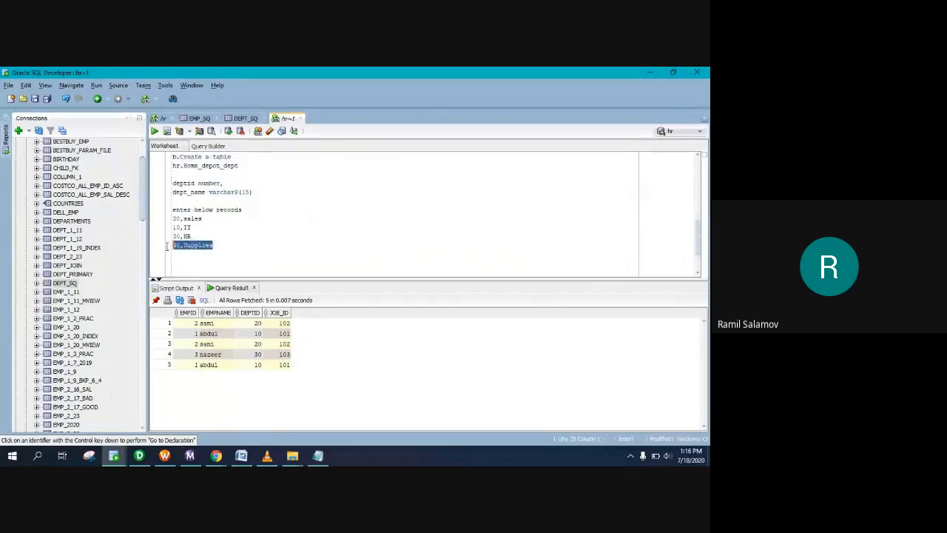
scroll(326, 222, "up", 4)
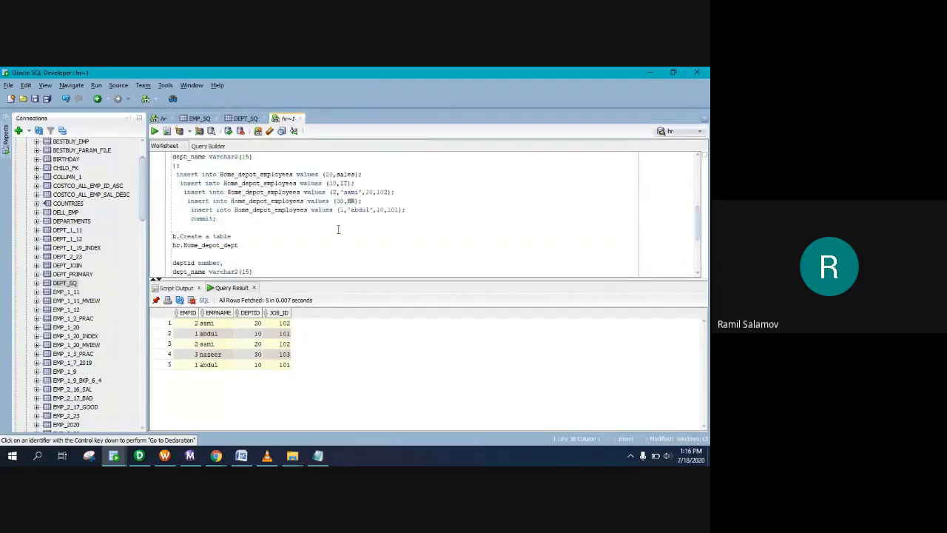
left_click_drag(340, 237, 402, 237)
type("40,Supplies")
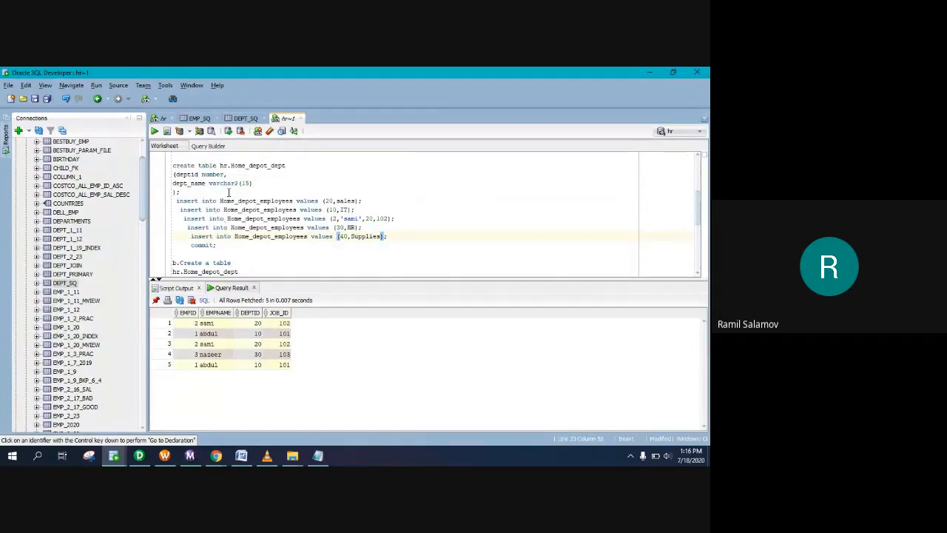
Step: Change all five inserts' table from Home_depot_employees to hr.Home_depot_dept, then select the script
left_click_drag(220, 165, 286, 165)
key("ctrl+c")
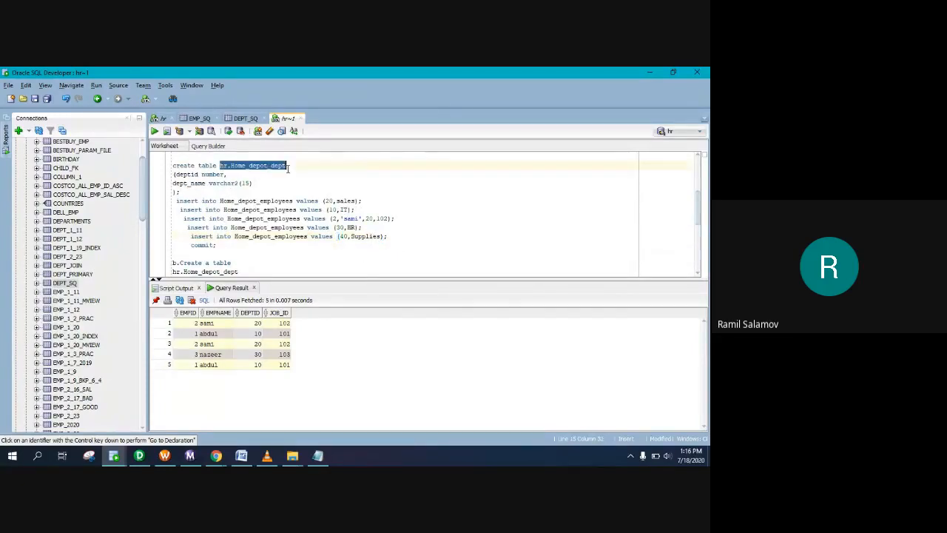
double_click(224, 201)
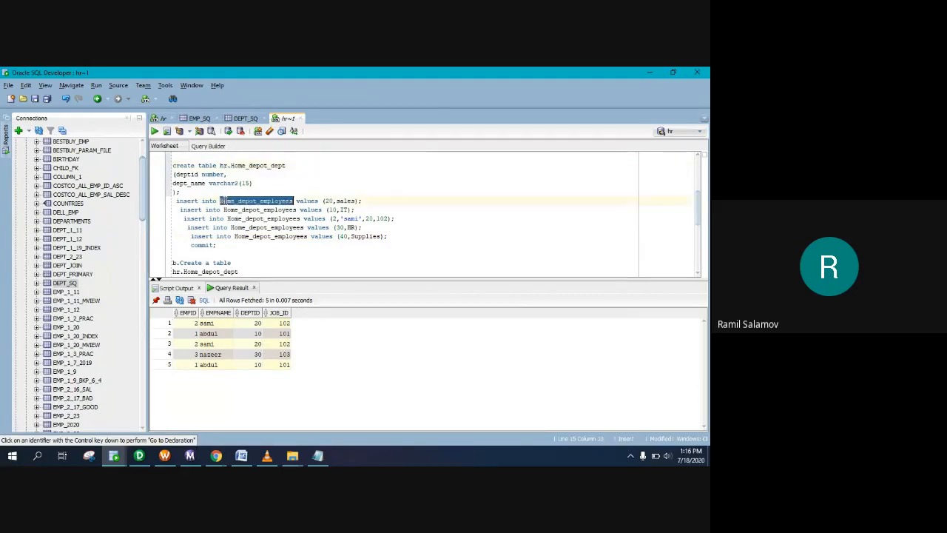
key("ctrl+v")
double_click(251, 209)
key("ctrl+v")
double_click(255, 218)
key("ctrl+v")
double_click(254, 227)
key("ctrl+v")
double_click(256, 236)
key("ctrl+v")
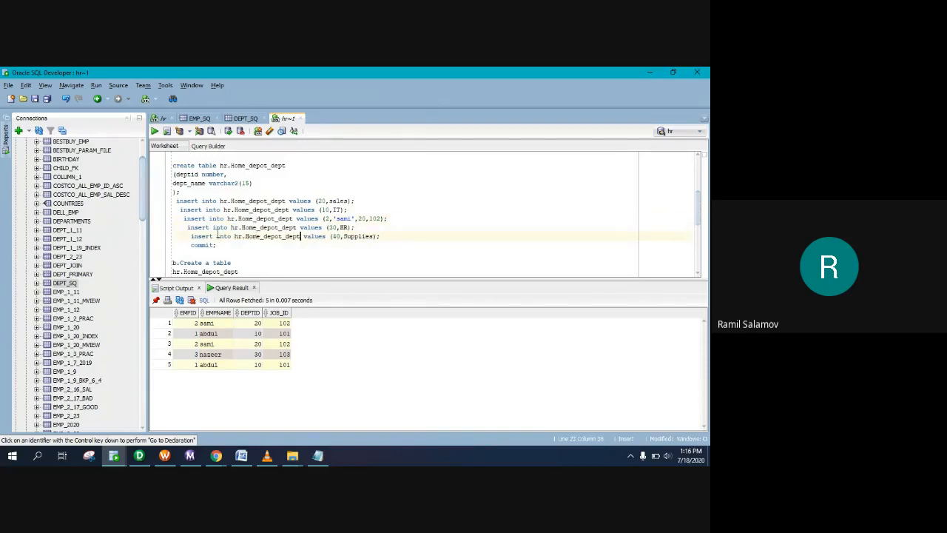
scroll(235, 257, "down", 3)
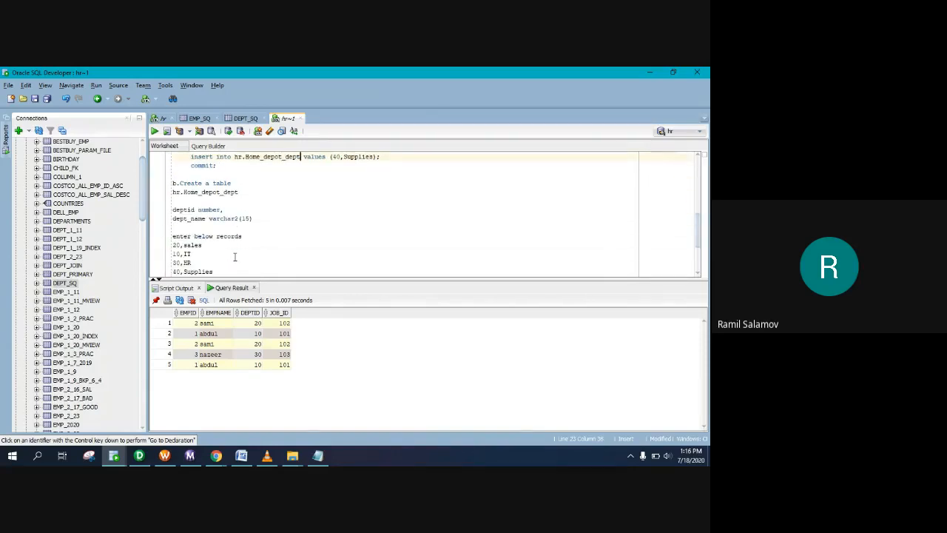
scroll(234, 257, "up", 2)
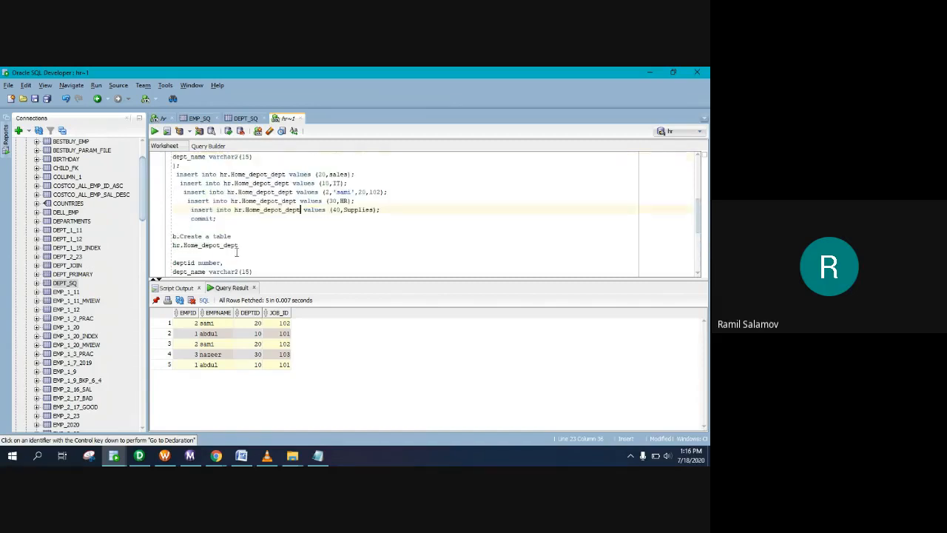
left_click_drag(215, 218, 175, 192)
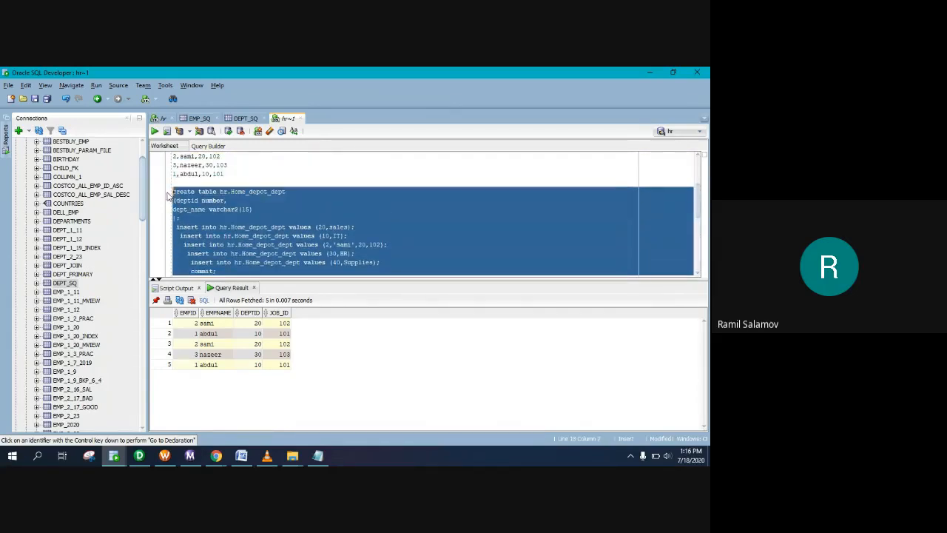
Step: Run the script, then fix the Supplies value by wrapping it in quotes
left_click(166, 131)
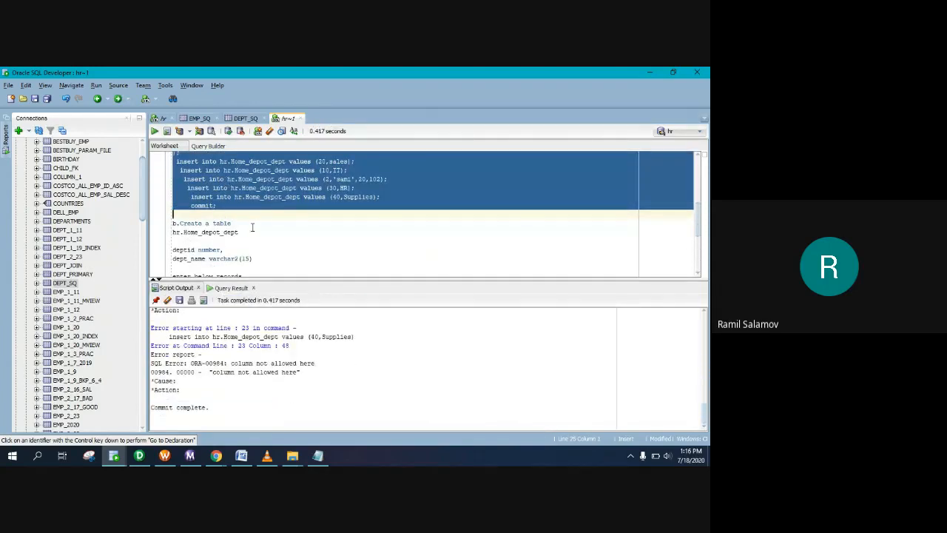
left_click(282, 217)
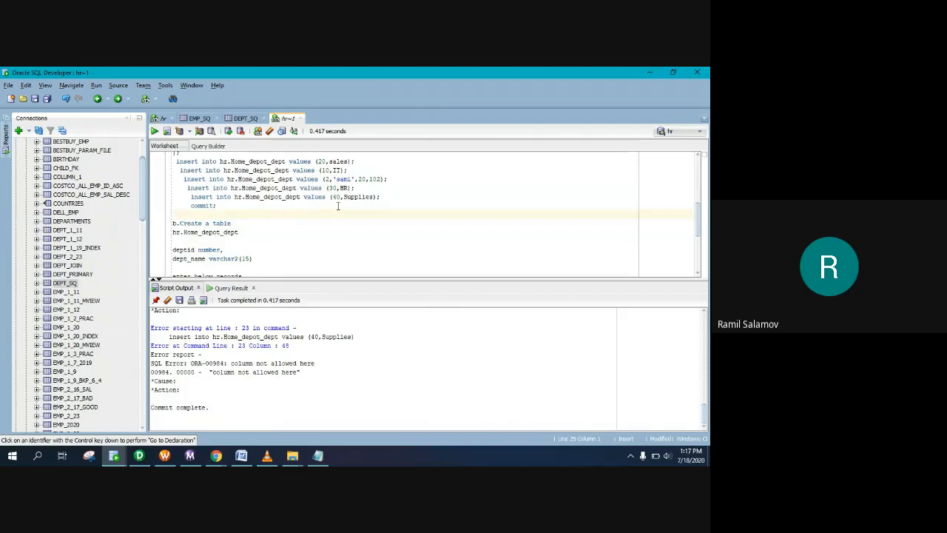
left_click(343, 197)
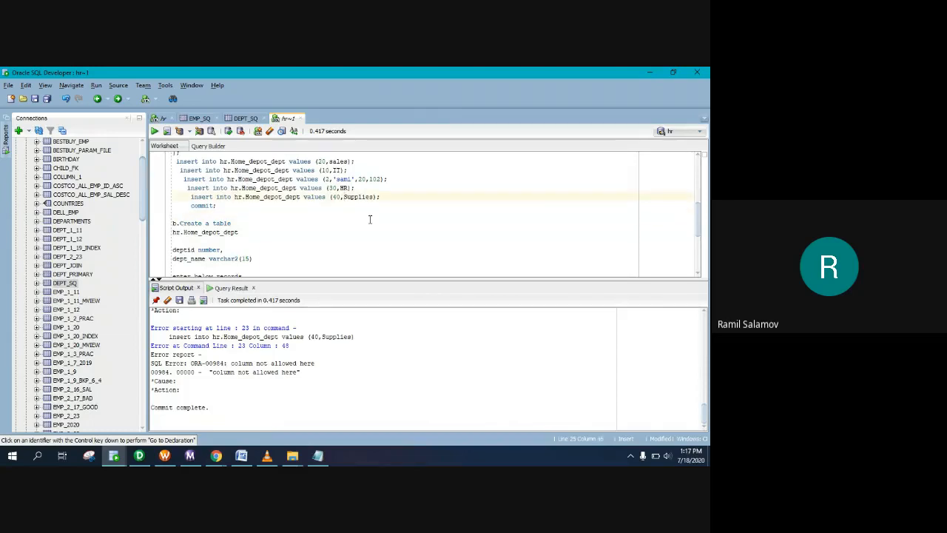
type("'")
key("BackSpace")
type("'")
key("Right")
key("Right")
key("Right")
key("Right")
key("Right")
key("Right")
key("Right")
type("'")
Step: Put quotes around the HR, IT and sales department names
key("Up")
key("Left")
key("Left")
key("Left")
key("Left")
type("'")
key("Up")
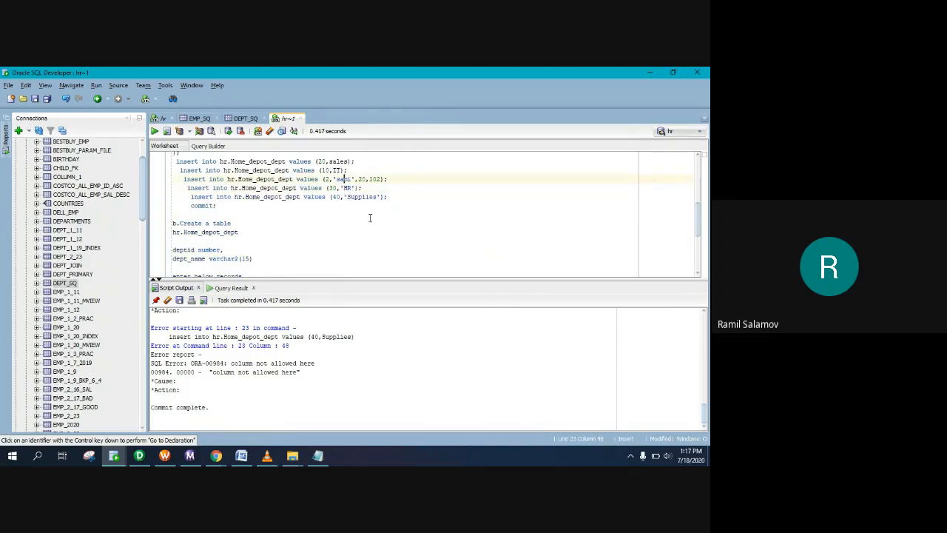
key("Up")
type("'")
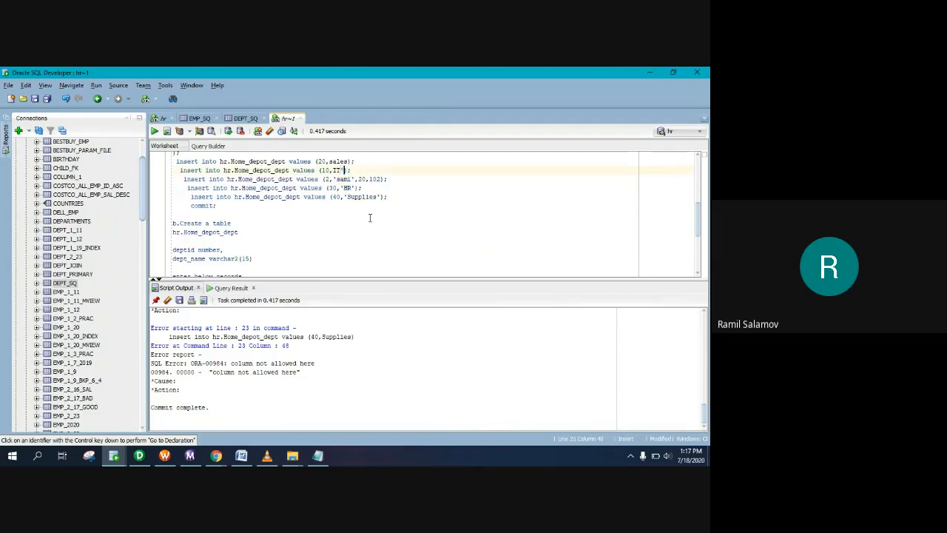
key("Left")
key("Left")
key("Left")
type("'")
key("Up")
type("'")
key("Right")
key("Right")
key("Right")
key("Right")
key("Right")
type("''")
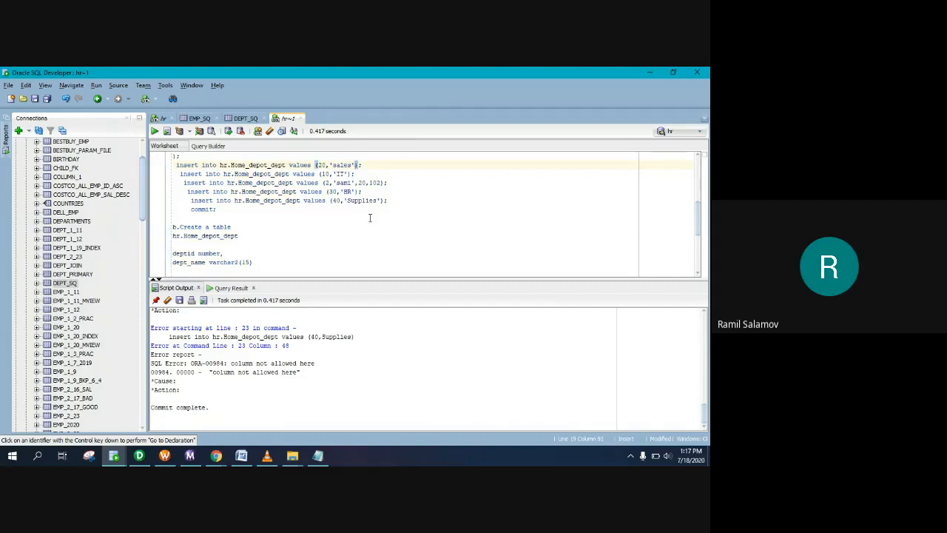
Step: Delete the leftover sami insert and rerun the whole script from create table to commit
scroll(215, 235, "down", 4)
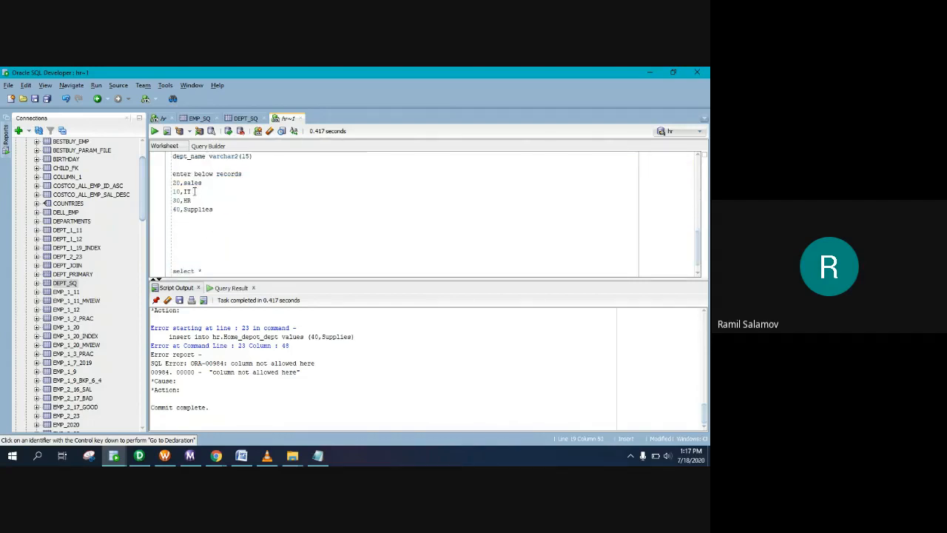
scroll(308, 226, "up", 4)
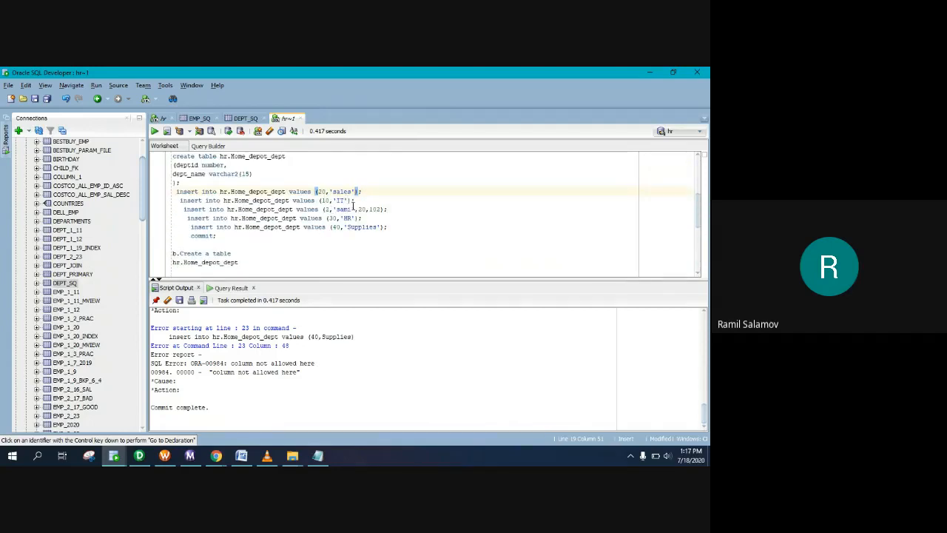
left_click_drag(403, 211, 172, 213)
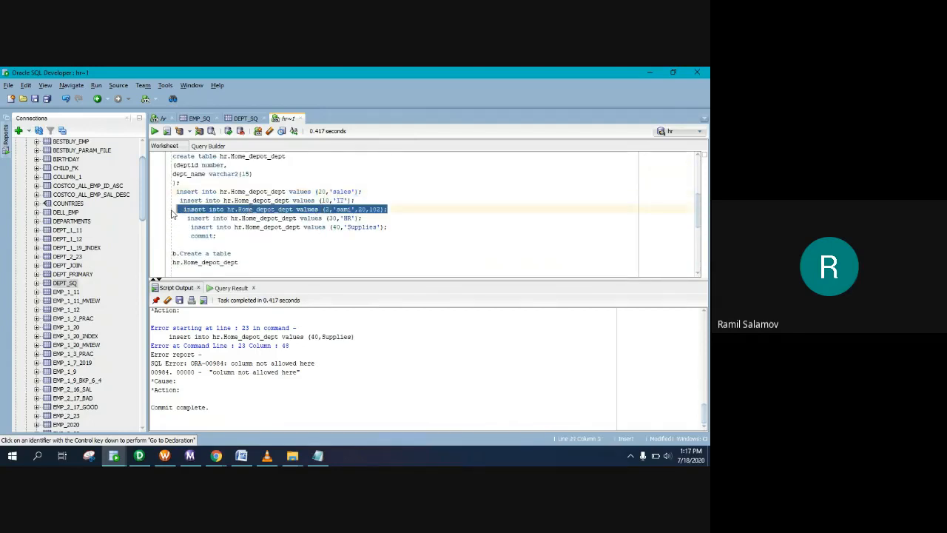
key("Delete")
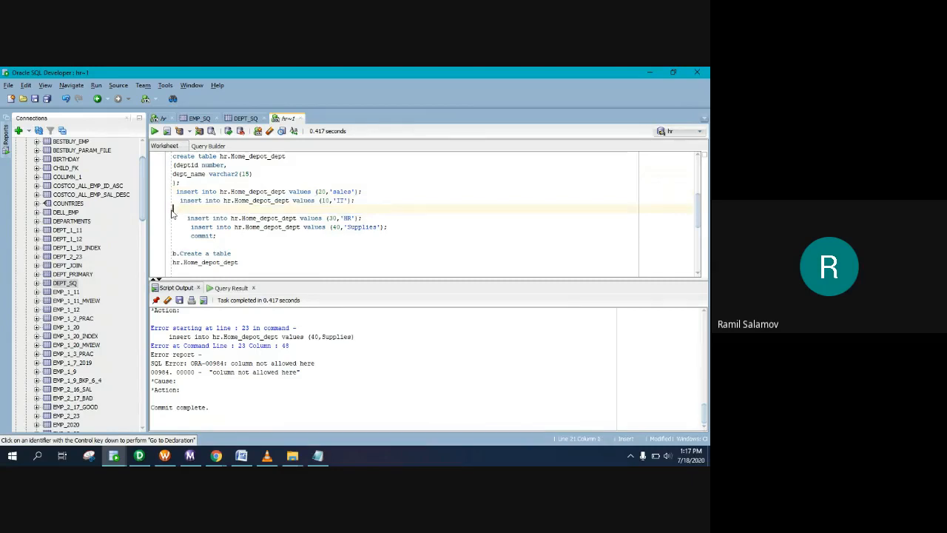
left_click_drag(220, 236, 173, 196)
scroll(214, 225, "up", 2)
scroll(214, 244, "down", 1)
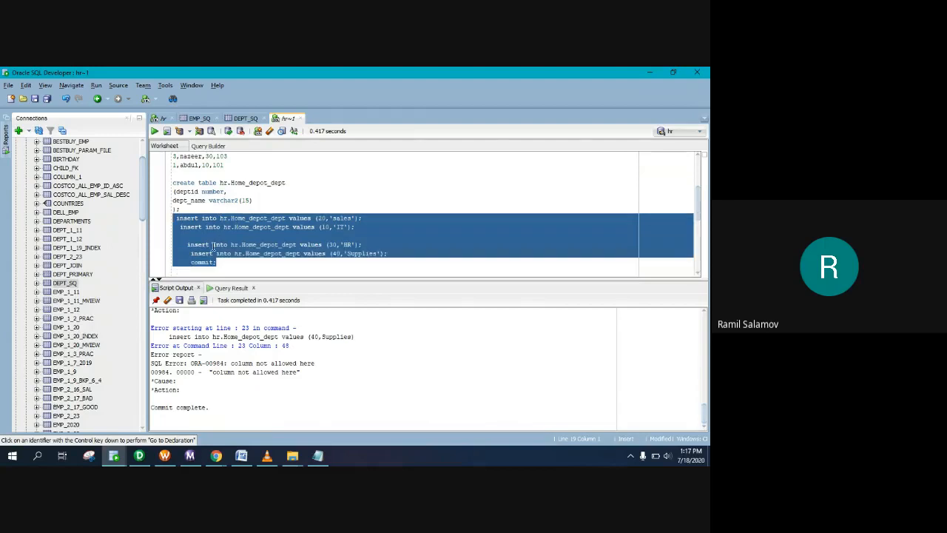
left_click_drag(222, 263, 173, 182)
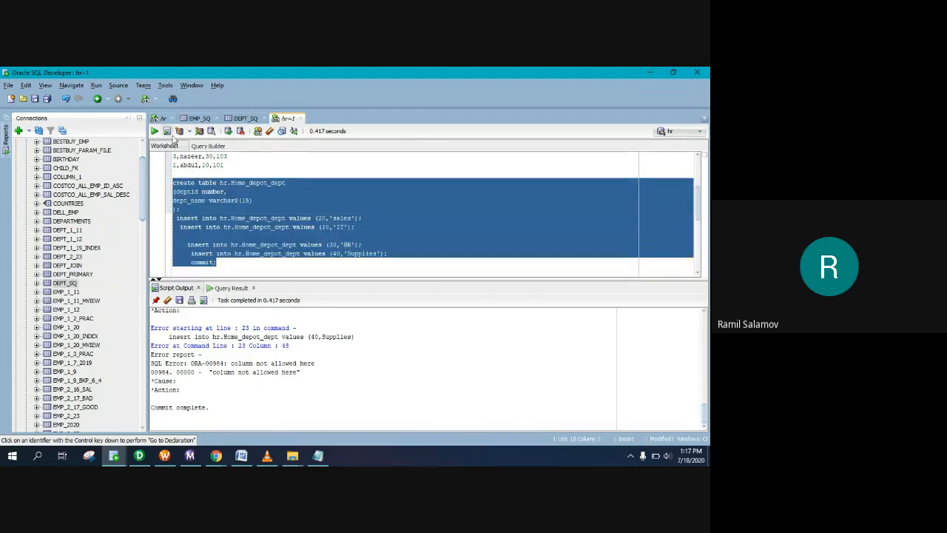
left_click(167, 131)
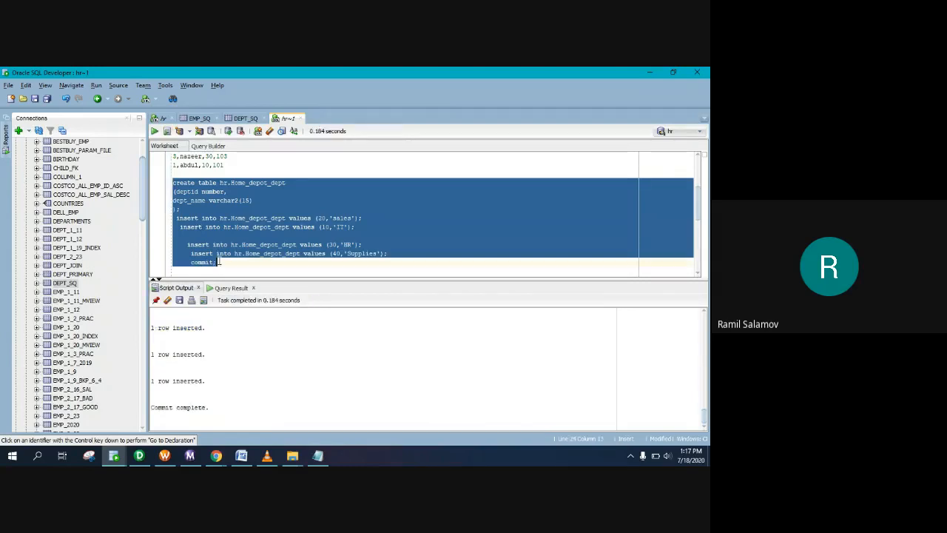
left_click(263, 264)
Step: Write 'select * from hr.Home_depot_dept;' below the employees query
scroll(275, 258, "down", 4)
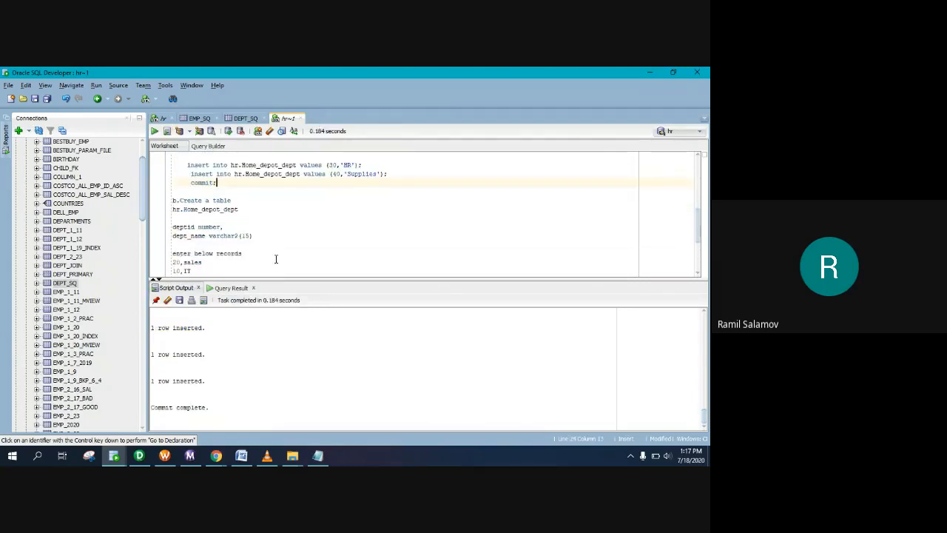
scroll(244, 207, "down", 1)
scroll(248, 216, "up", 2)
left_click_drag(240, 210, 153, 214)
key("ctrl+c")
scroll(267, 251, "down", 4)
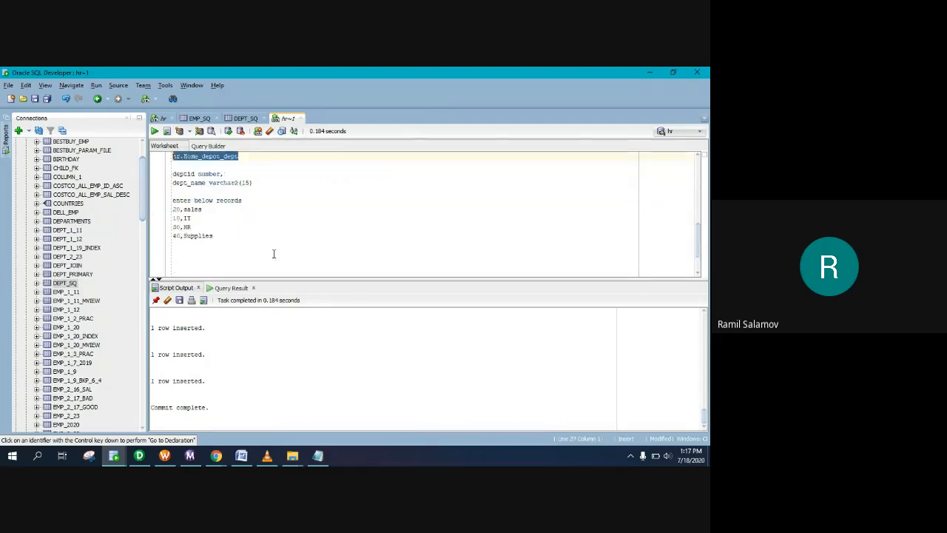
left_click(271, 261)
key("Return")
key("Return")
key("ctrl+v")
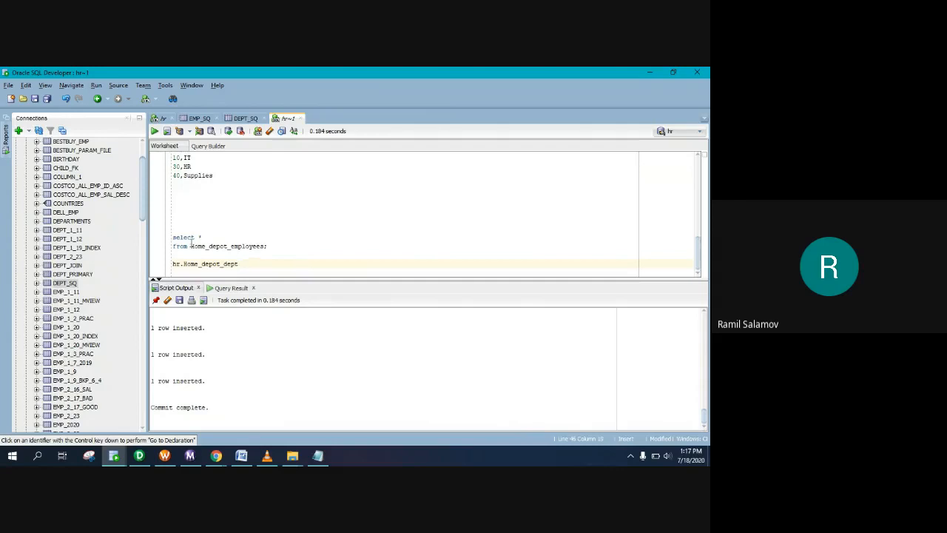
left_click_drag(191, 244, 163, 237)
key("ctrl+c")
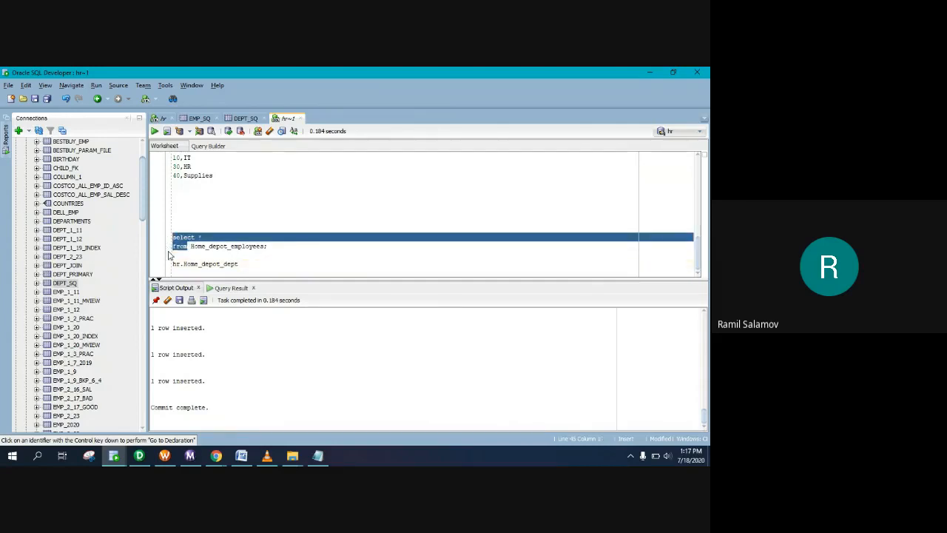
left_click(174, 254)
key("ctrl+v")
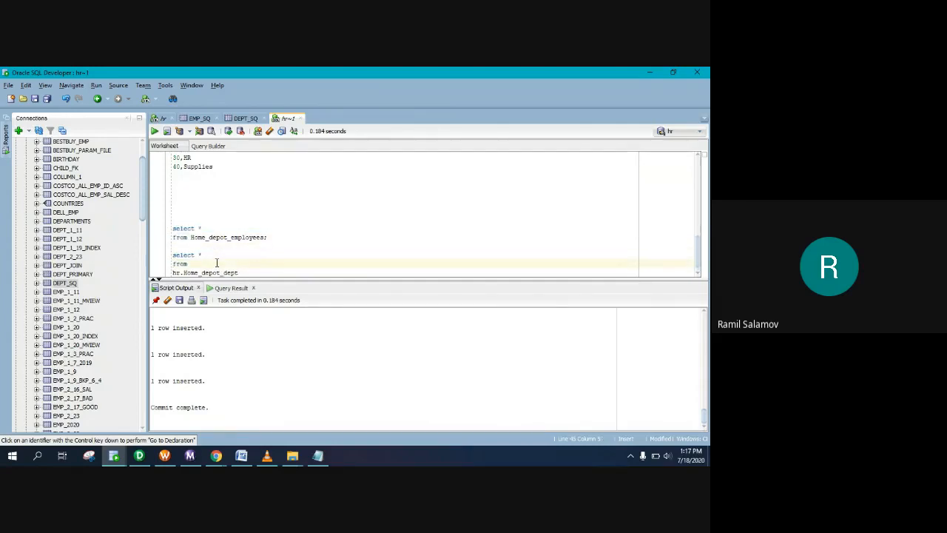
key("Delete")
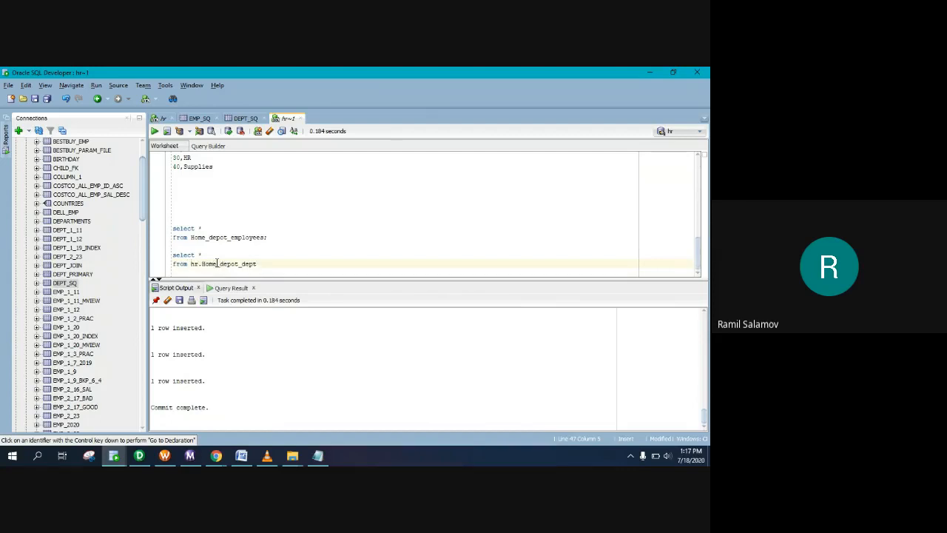
type(";")
Step: Run the dept query alone, then both queries as a script, enlarging the output area
left_click_drag(260, 264, 152, 252)
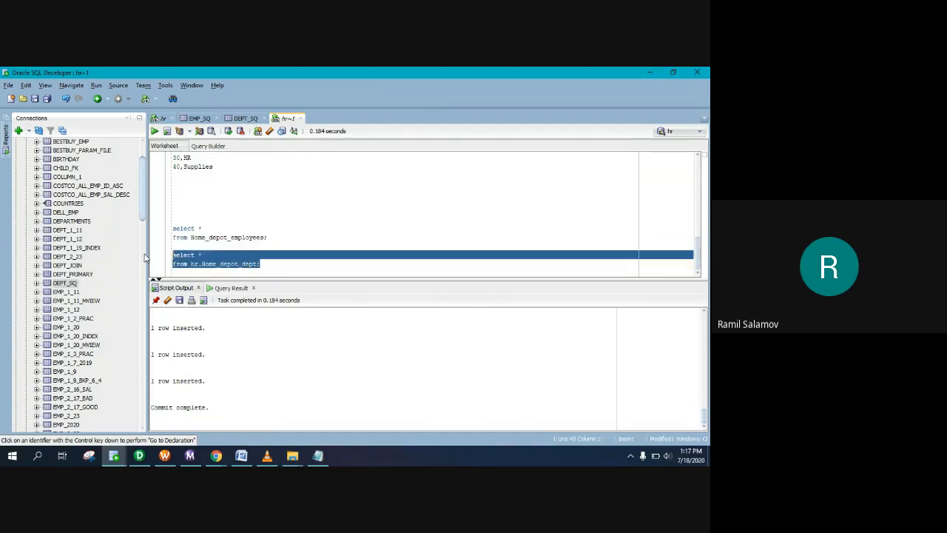
left_click(154, 131)
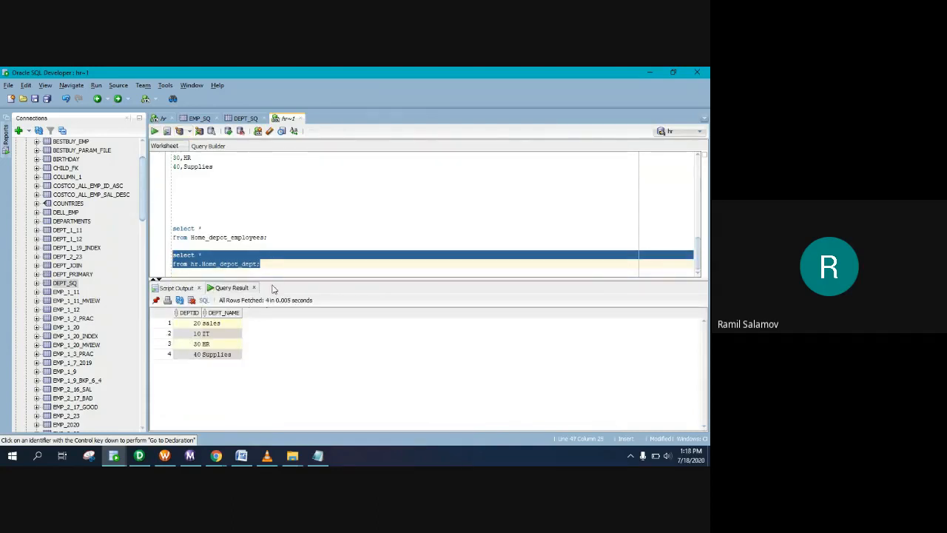
left_click(274, 266)
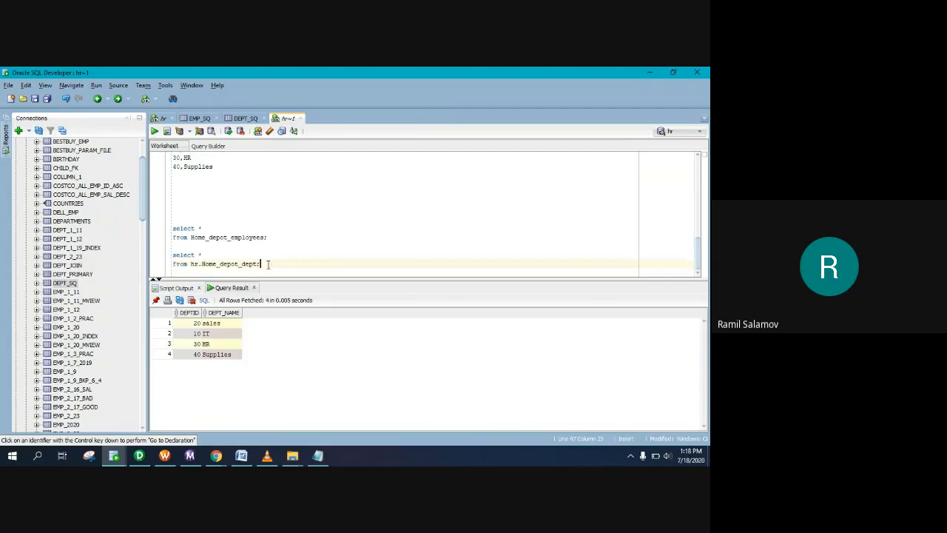
left_click_drag(268, 265, 162, 222)
left_click(167, 131)
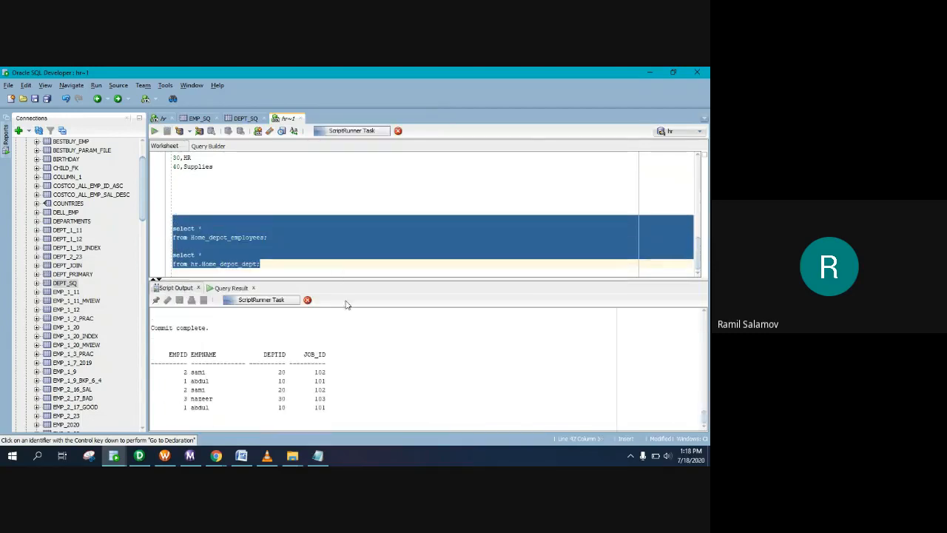
left_click_drag(364, 277, 362, 232)
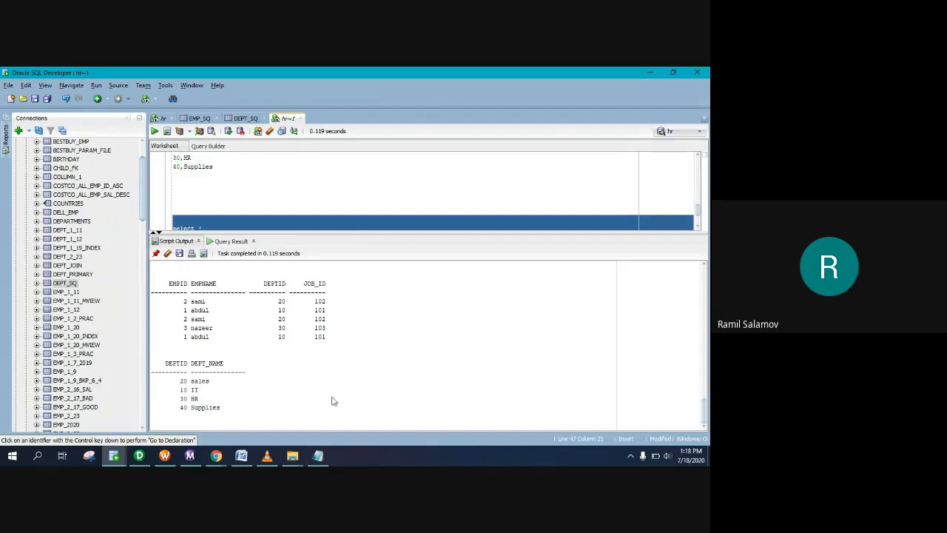
mouse_move(227, 458)
left_click(318, 455)
Step: Review task c, highlighting home_depot_jobs, job_id, job_name and the flat-file instruction
scroll(152, 266, "down", 2)
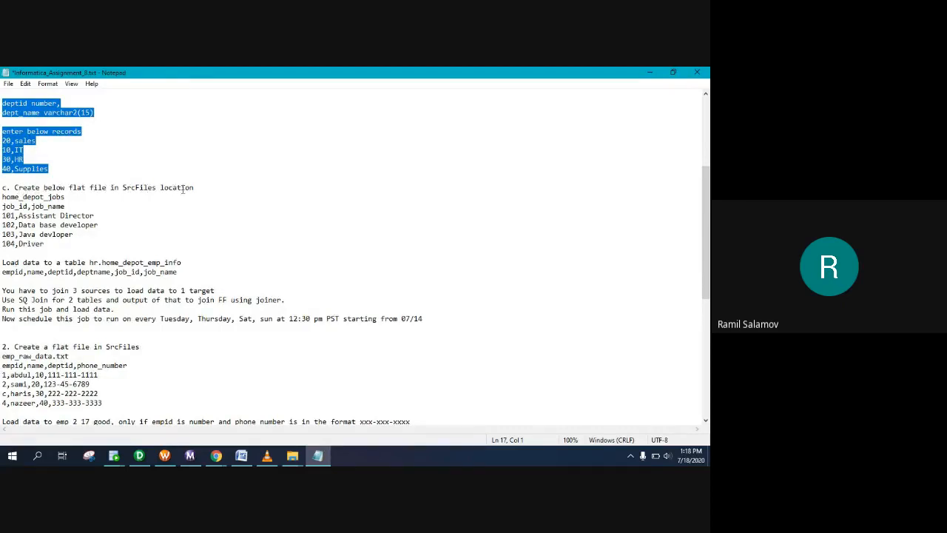
left_click_drag(70, 197, 3, 197)
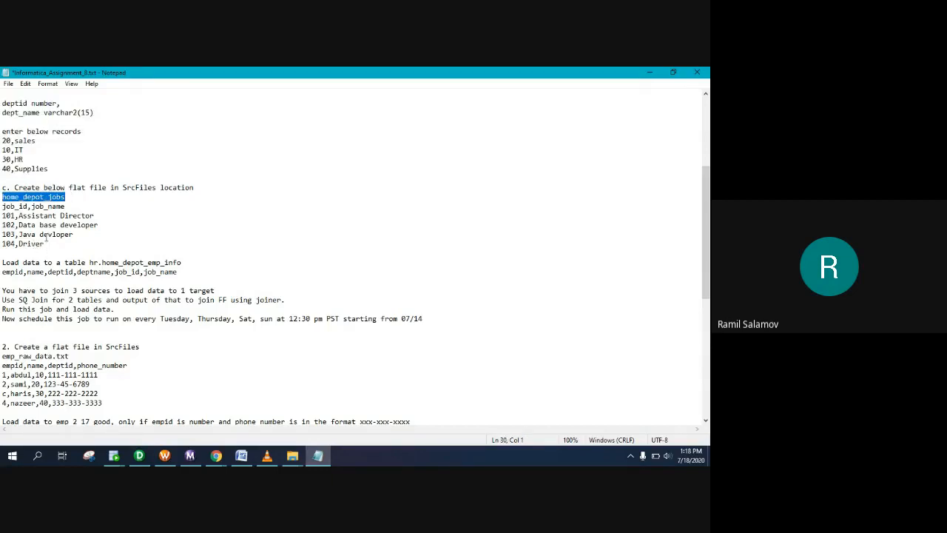
left_click_drag(28, 207, 3, 207)
left_click_drag(61, 207, 40, 207)
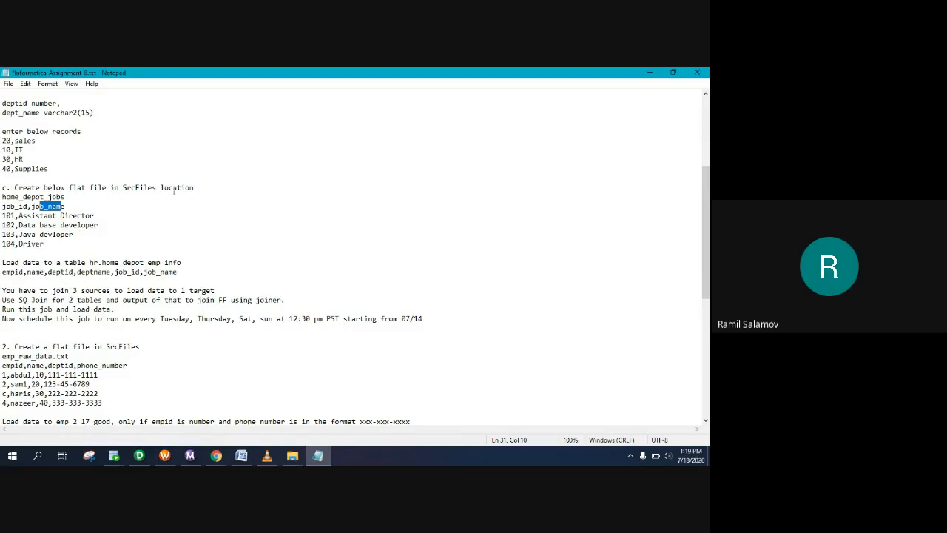
left_click_drag(185, 264, 101, 263)
left_click(207, 184)
left_click_drag(2, 187, 94, 188)
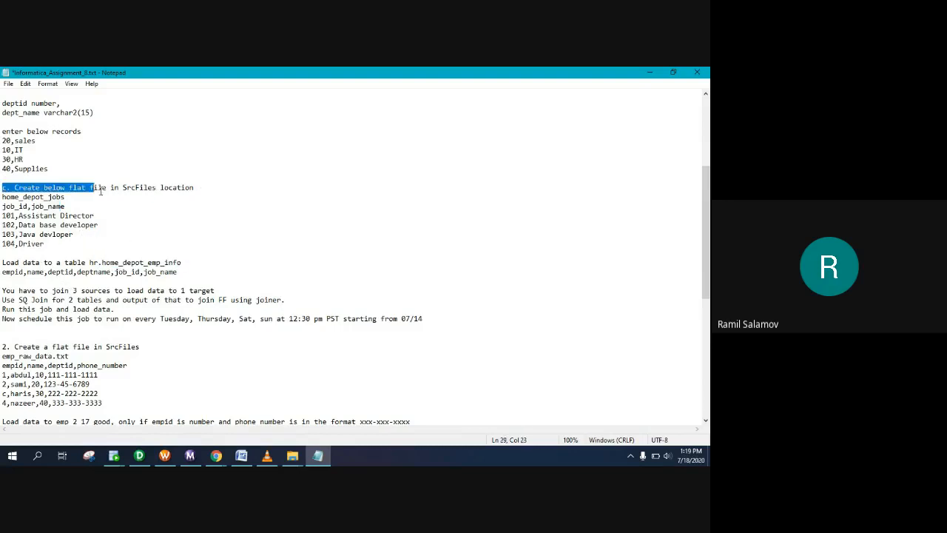
left_click(140, 189)
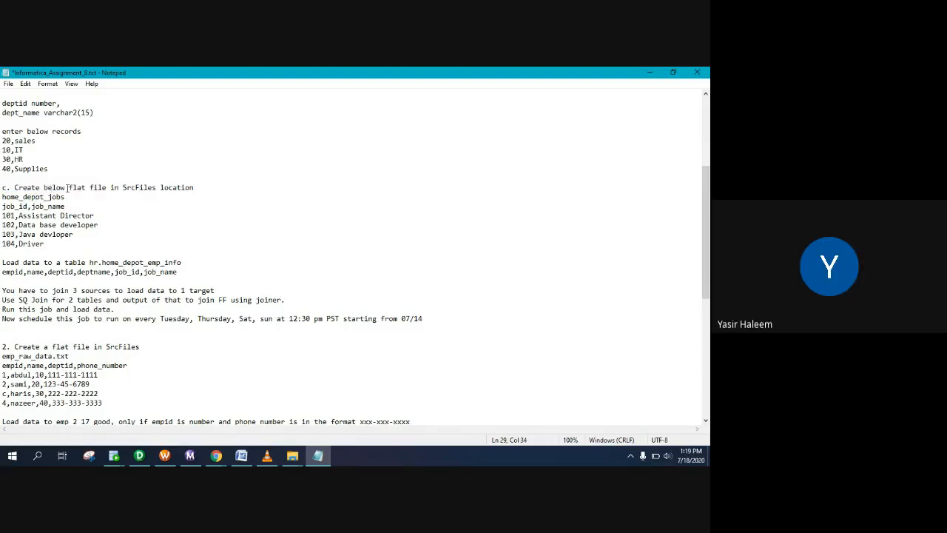
left_click_drag(69, 190, 108, 189)
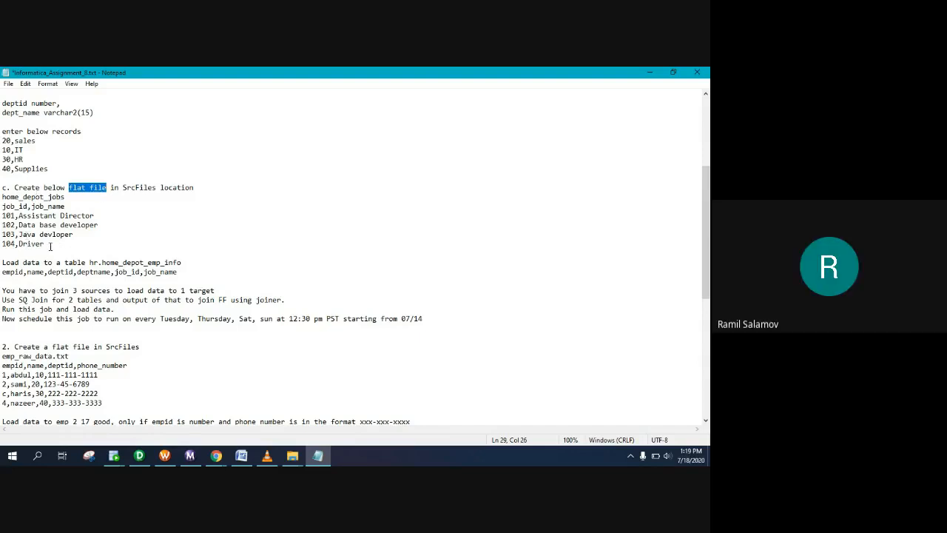
left_click(50, 244)
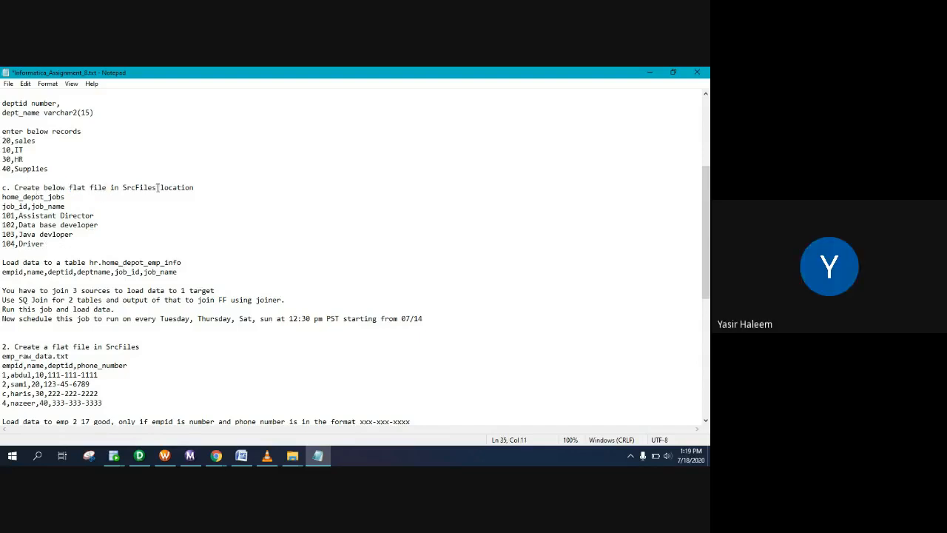
Step: Copy the home_depot_jobs block through 104,Driver and go to the desktop
left_click_drag(65, 197, 1, 197)
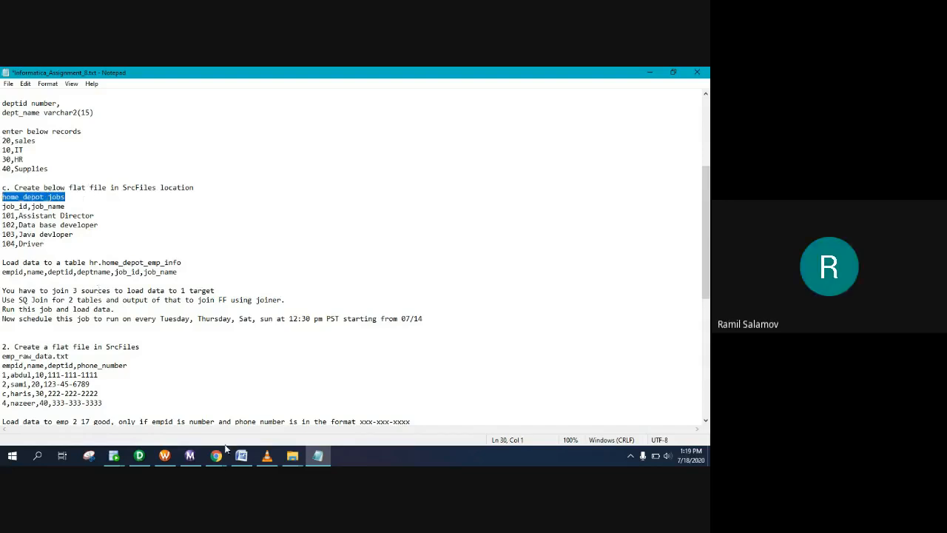
left_click_drag(46, 243, 2, 196)
key("ctrl+c")
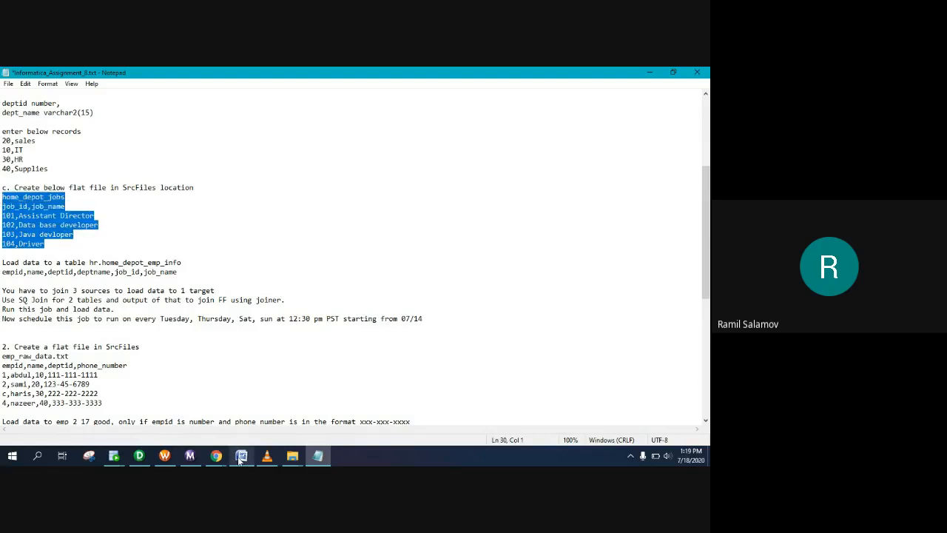
left_click(295, 455)
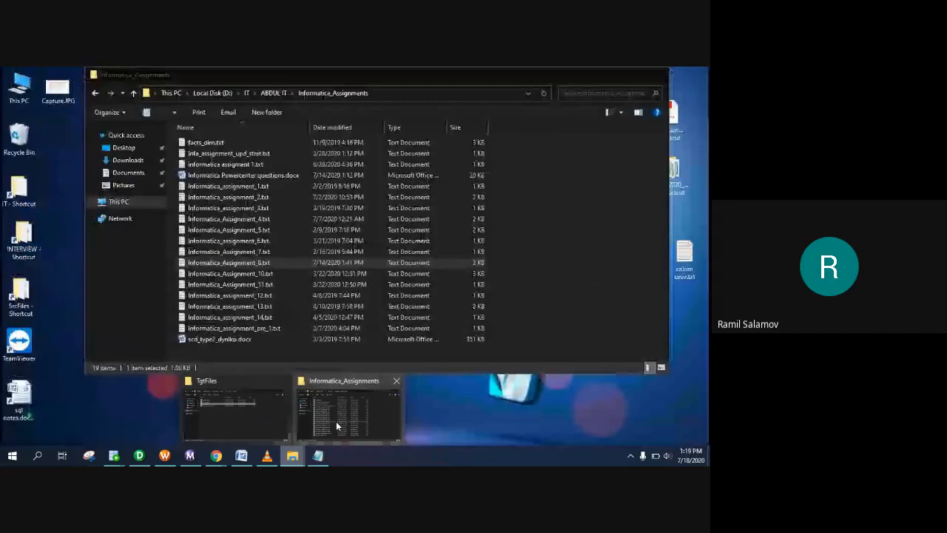
left_click(336, 424)
left_click(659, 75)
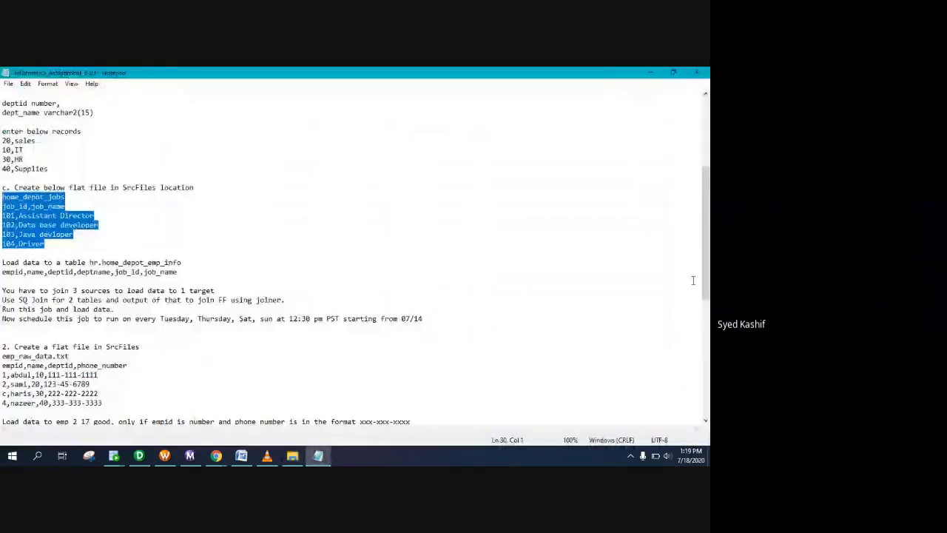
left_click(708, 456)
Step: Create a new text document in the SrcFiles folder and open it
double_click(20, 296)
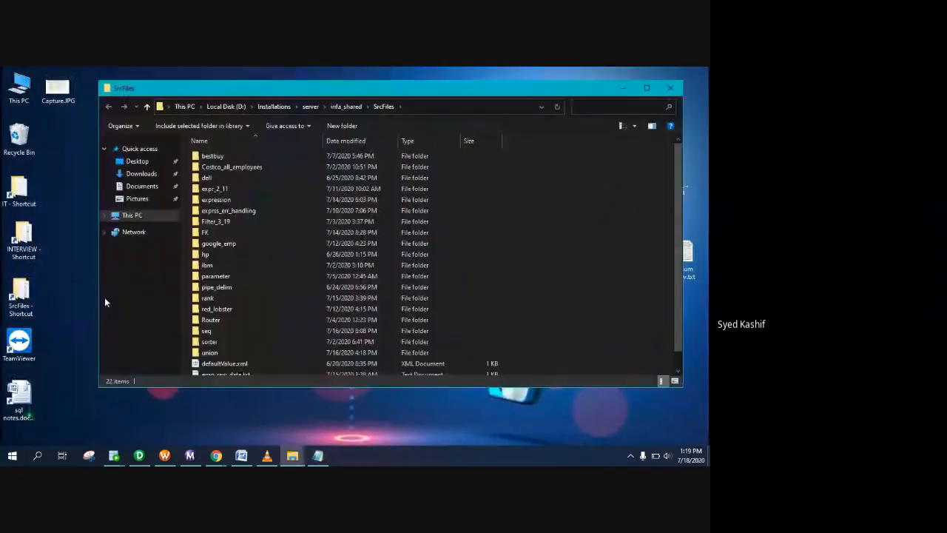
scroll(252, 222, "down", 1)
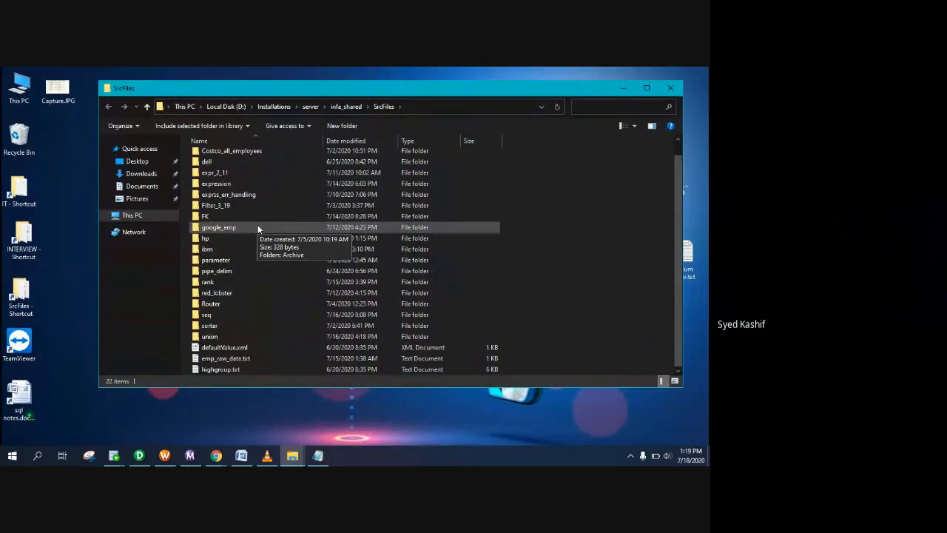
left_click(384, 106)
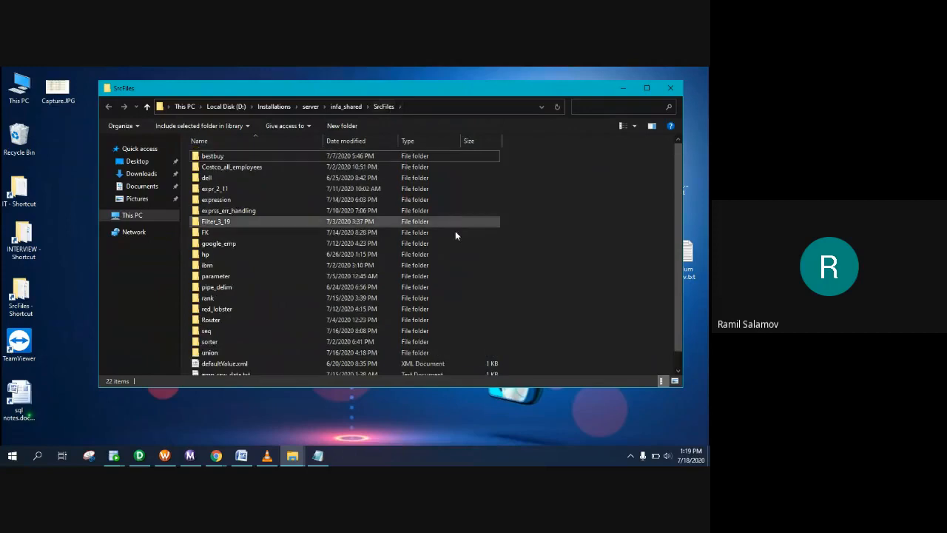
right_click(550, 207)
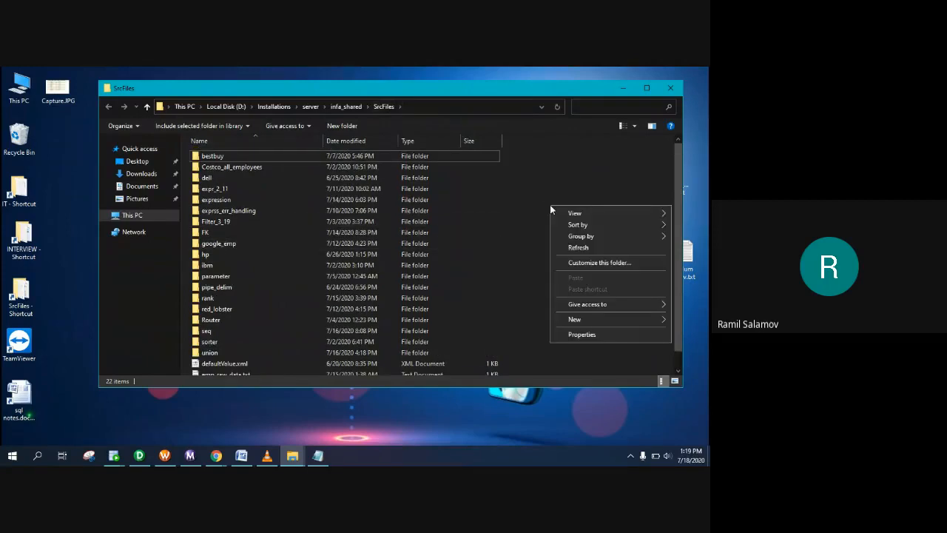
mouse_move(576, 319)
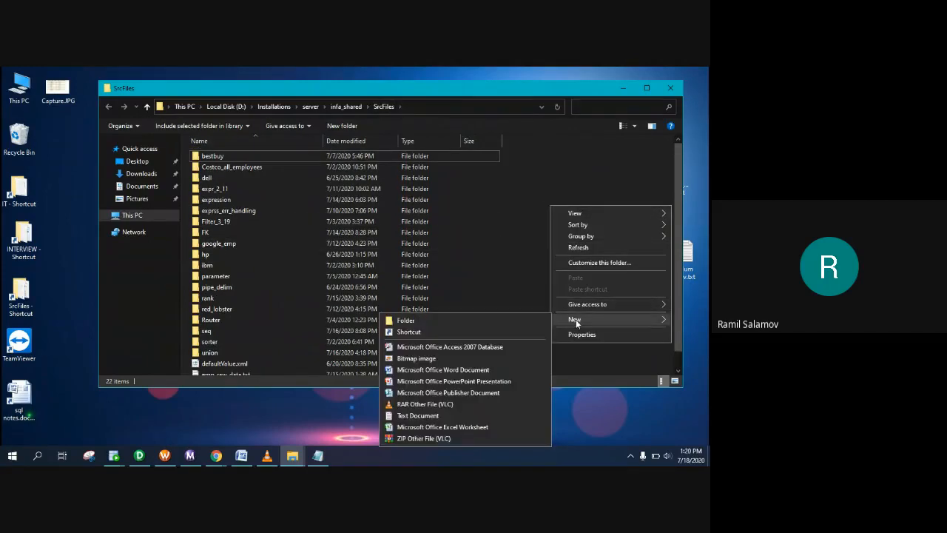
left_click(418, 415)
key("Return")
key("Return")
Step: Paste the job records, remove the file-name line, and save the file
key("ctrl+v")
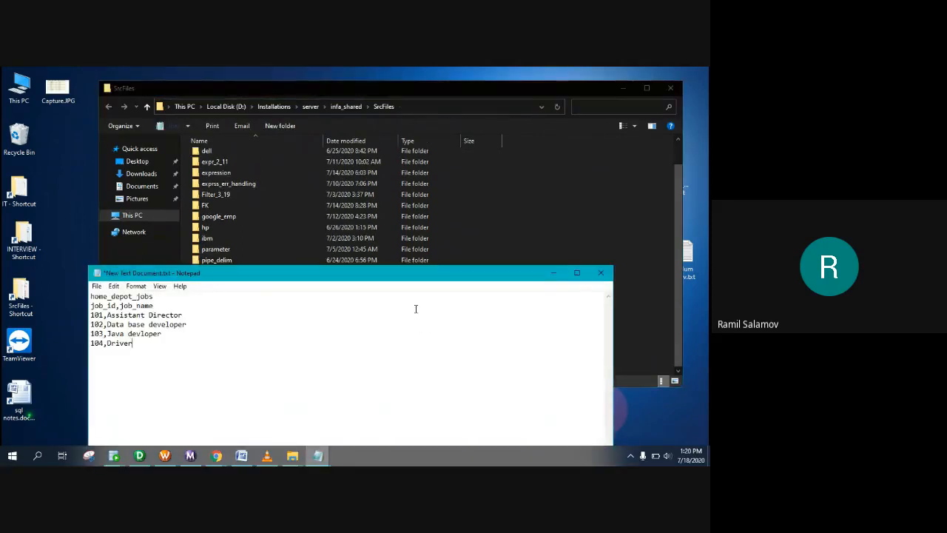
left_click_drag(154, 297, 79, 294)
key("ctrl+c")
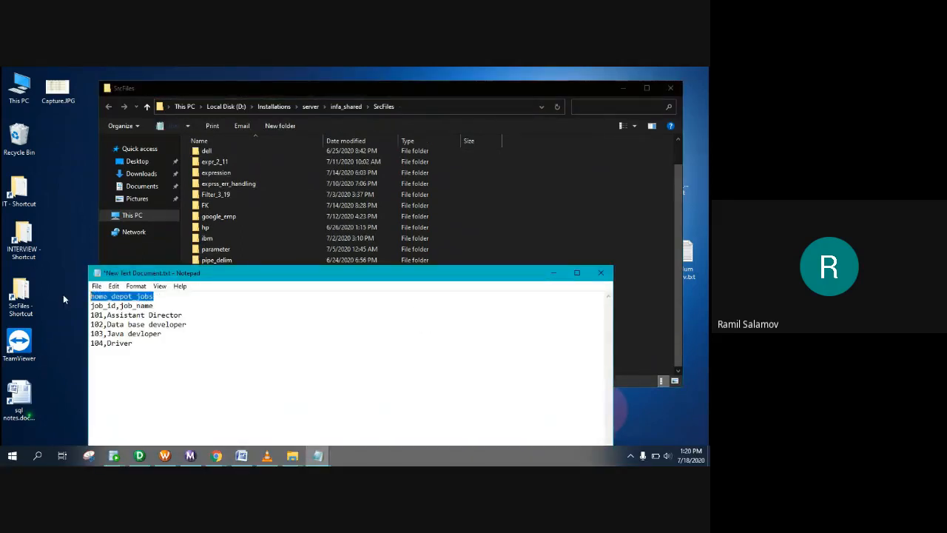
key("BackSpace")
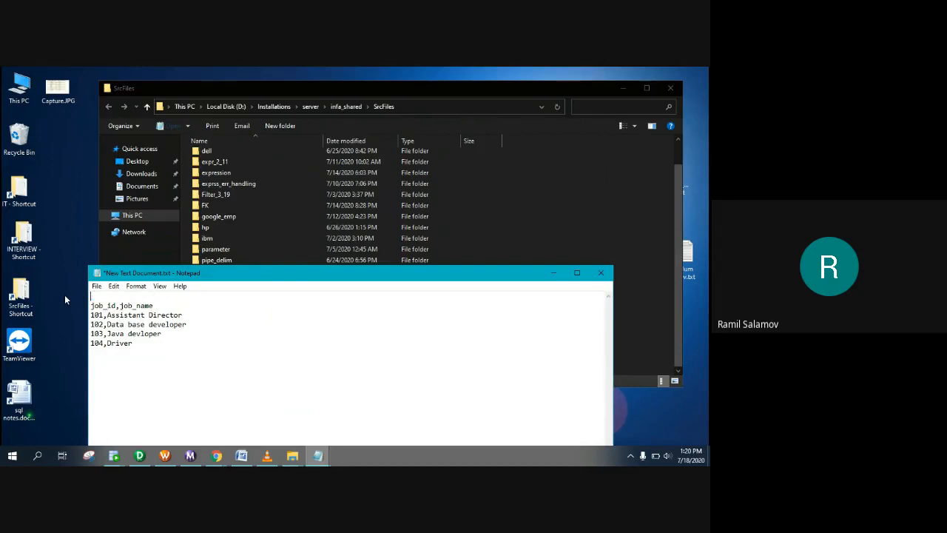
key("Delete")
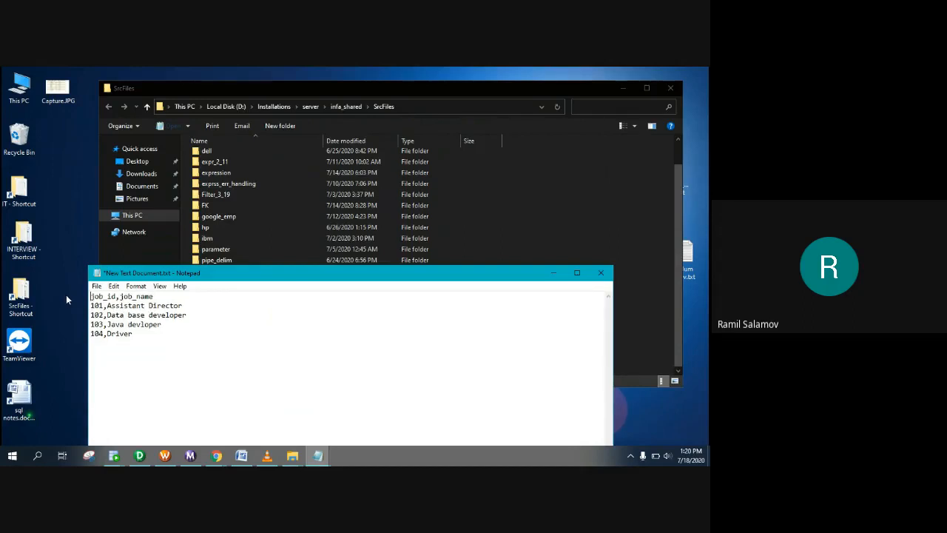
left_click(601, 272)
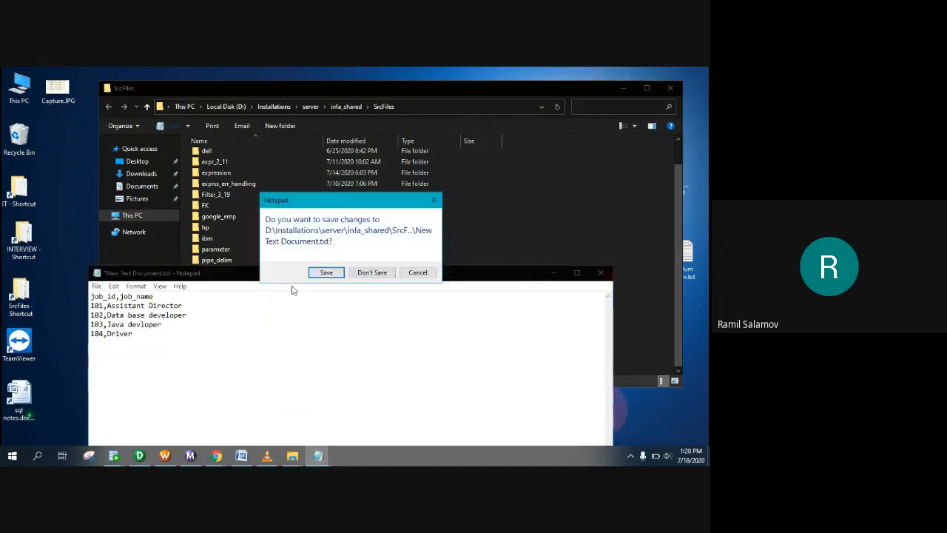
left_click(327, 273)
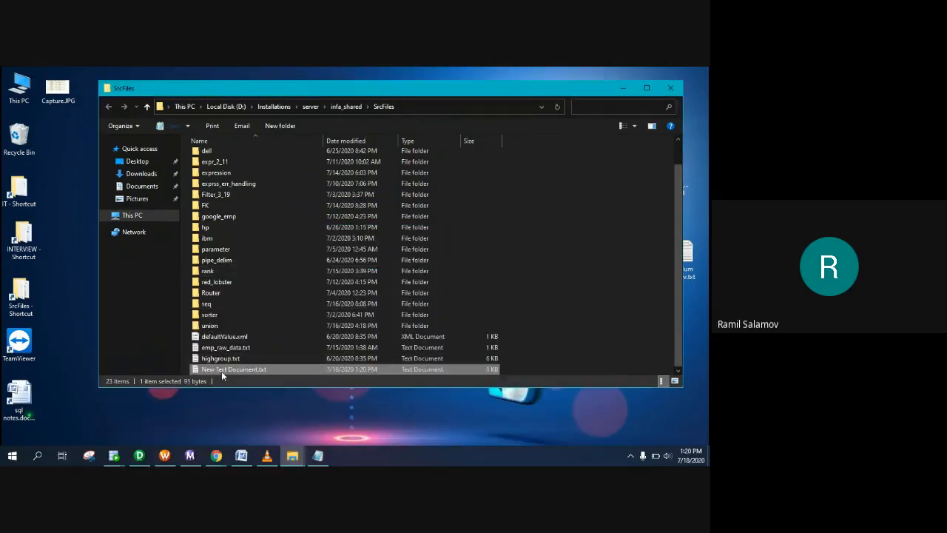
Step: Rename the file to home_depot_jobs.txt and open it to check the job rows
left_click(224, 370)
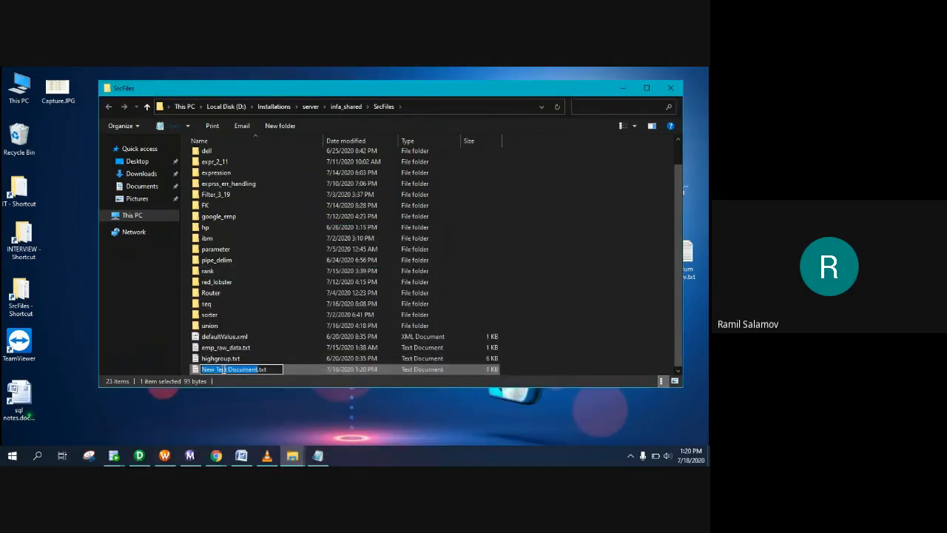
key("ctrl+v")
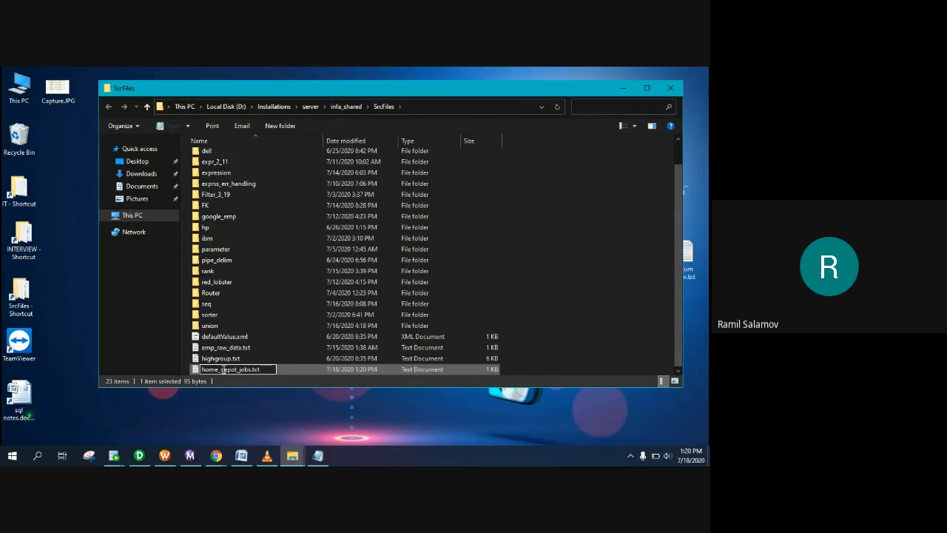
key("Return")
double_click(224, 370)
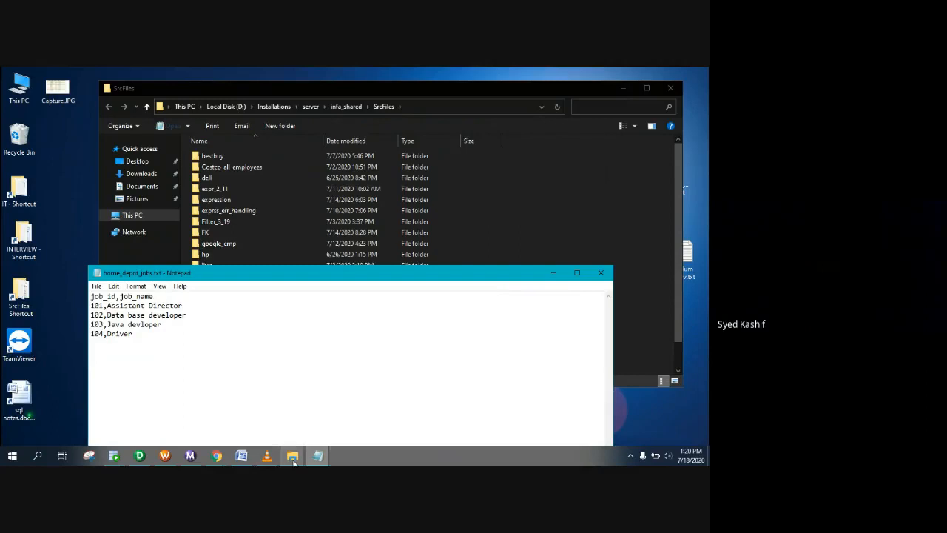
mouse_move(294, 462)
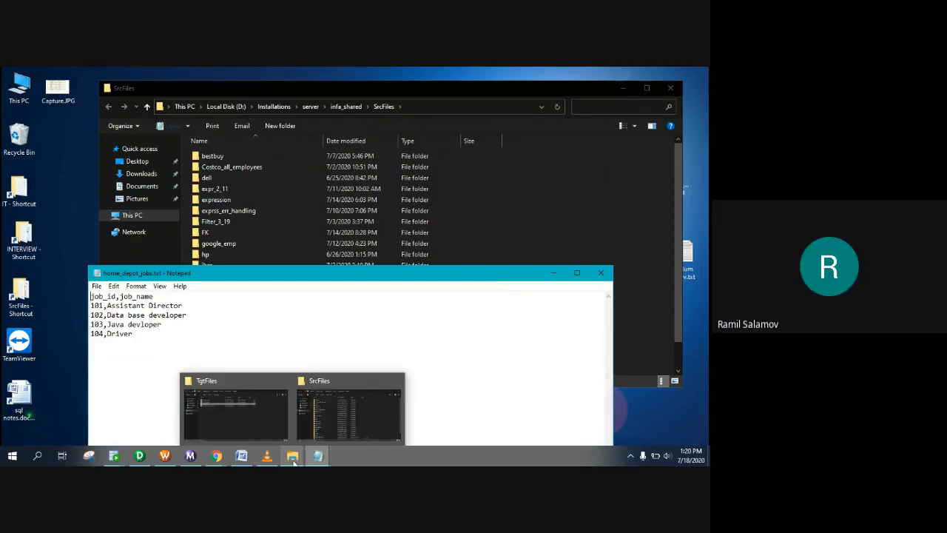
Step: Highlight the hr.home_depot_emp_info load instruction and column list, then switch to PowerCenter Designer
left_click(317, 456)
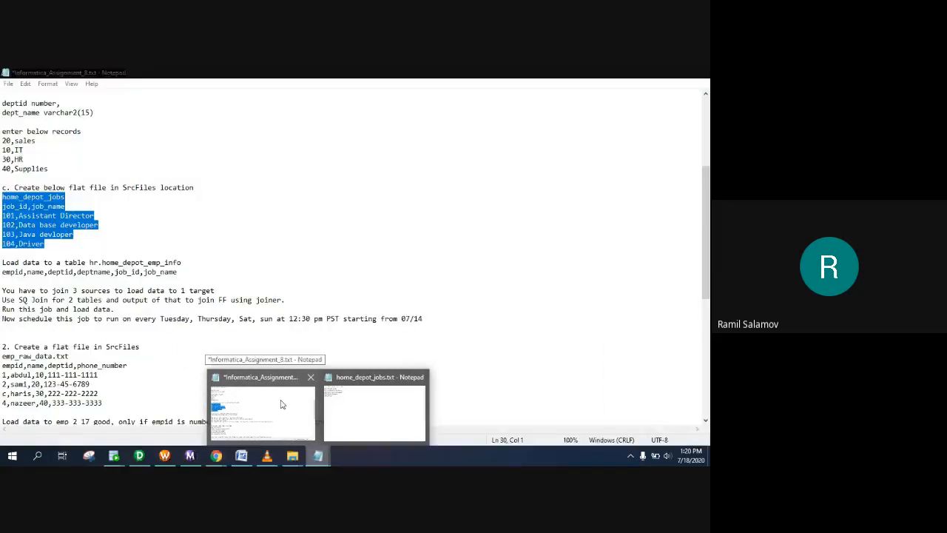
left_click(274, 427)
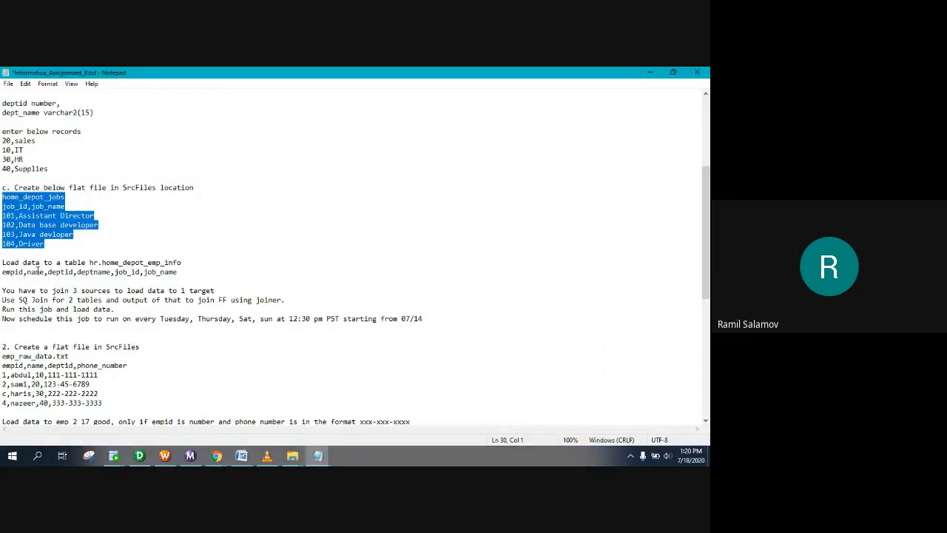
left_click_drag(2, 262, 69, 264)
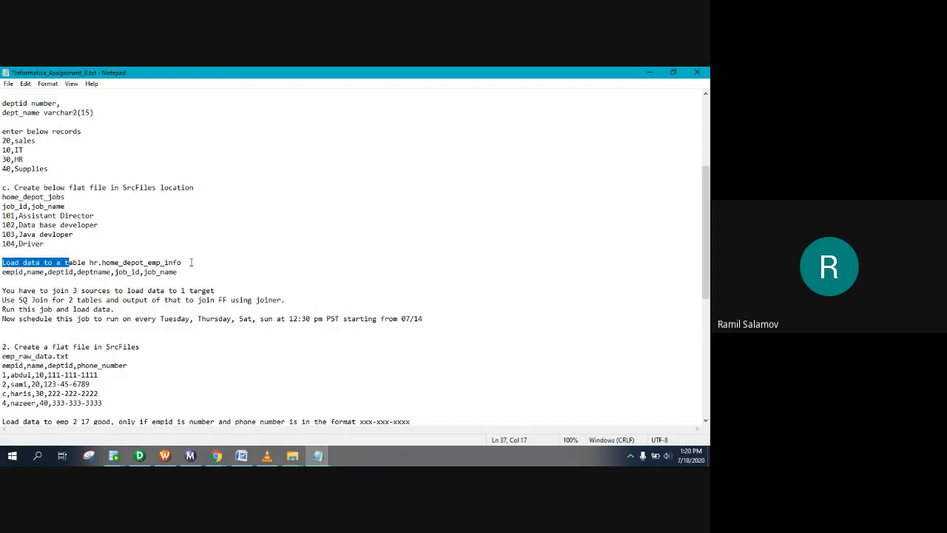
left_click_drag(186, 262, 89, 263)
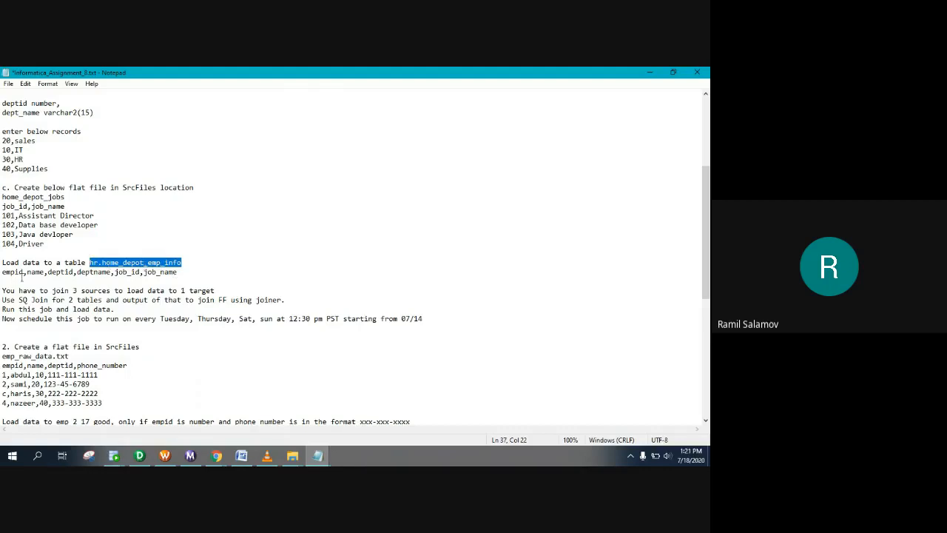
left_click_drag(1, 272, 161, 277)
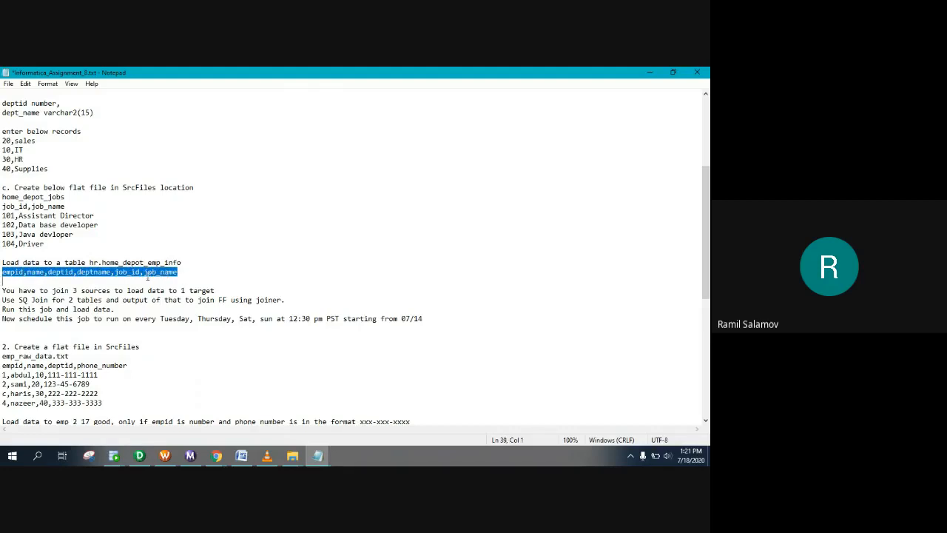
left_click(147, 459)
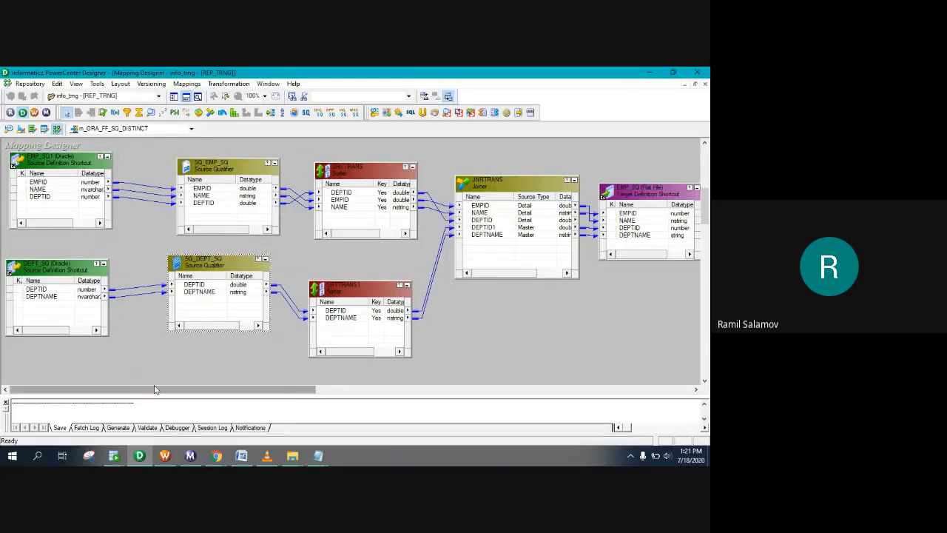
Step: Check in mapping m_ORA_FF_SQ_DISTINCT with the comment 'will work on it'
left_click(174, 98)
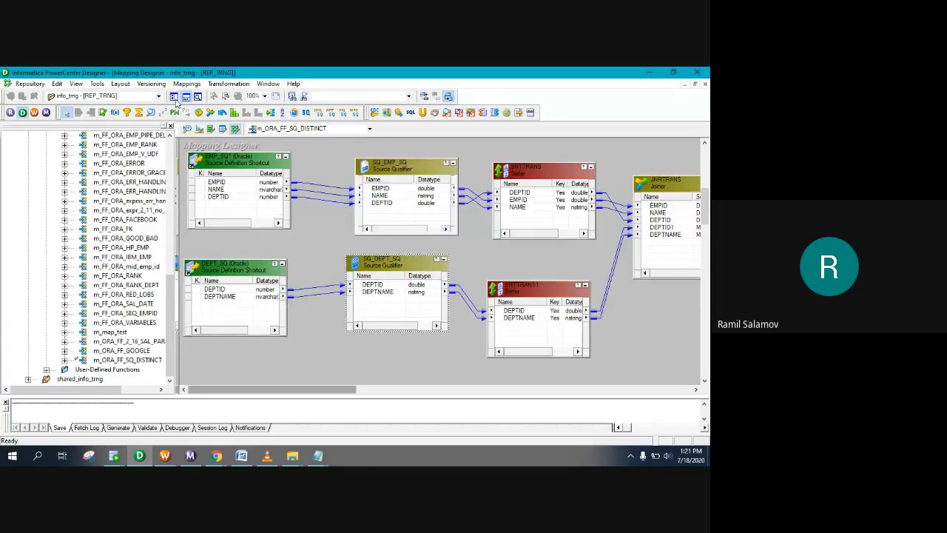
right_click(115, 361)
mouse_move(142, 339)
left_click(233, 338)
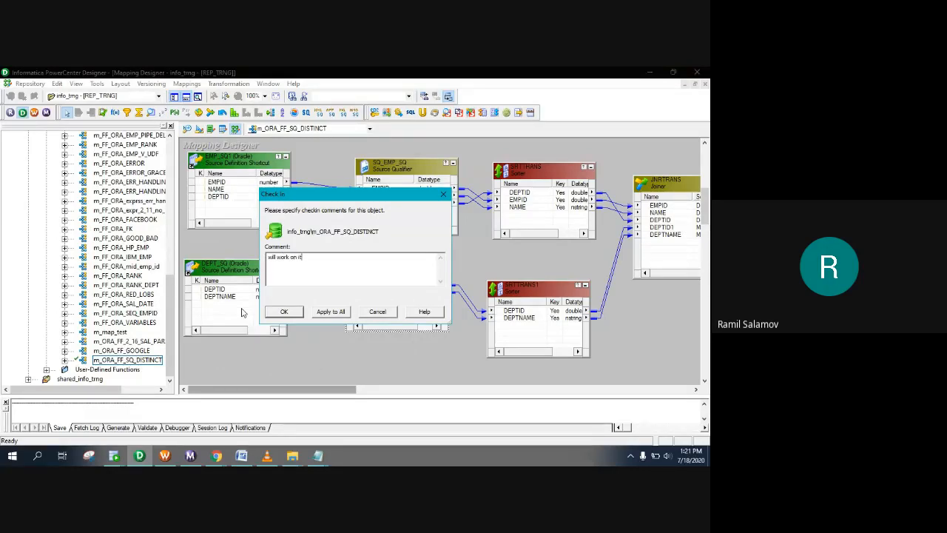
left_click_drag(331, 261, 160, 255)
left_click(277, 311)
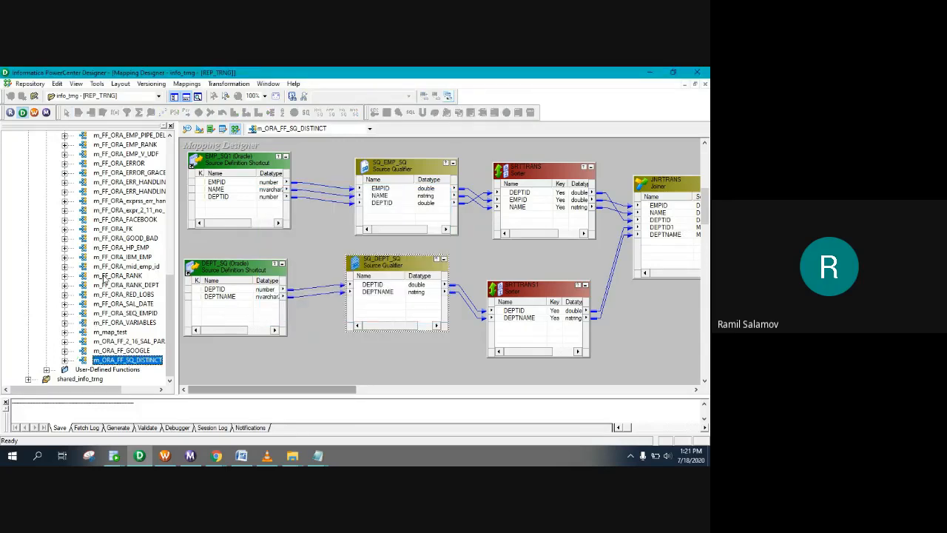
Step: Collapse info_trng and open the shared_info_trng folder
scroll(91, 311, "up", 10)
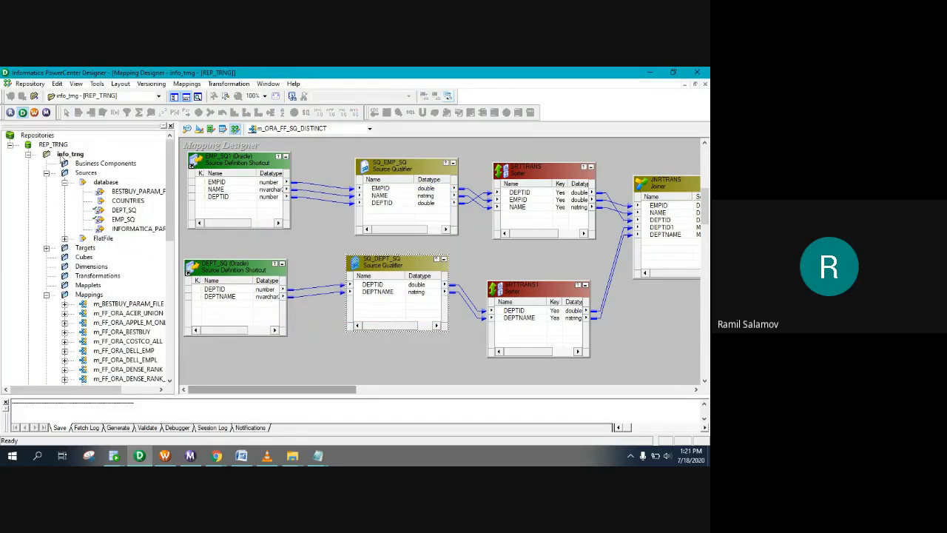
left_click(28, 154)
double_click(63, 164)
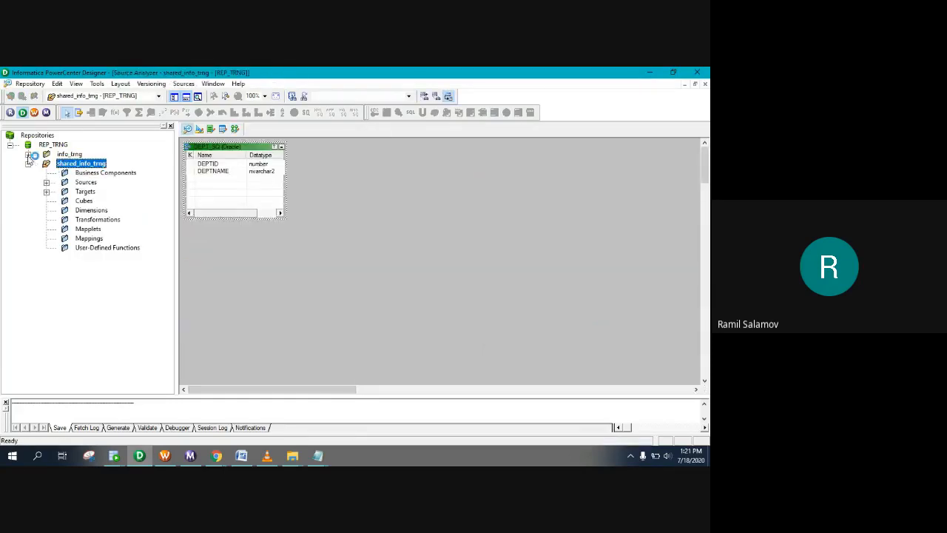
Step: Collapse the info_trng folder and its sources and mappings lists in the Navigator
left_click(29, 155)
scroll(94, 304, "down", 1)
scroll(51, 254, "down", 10)
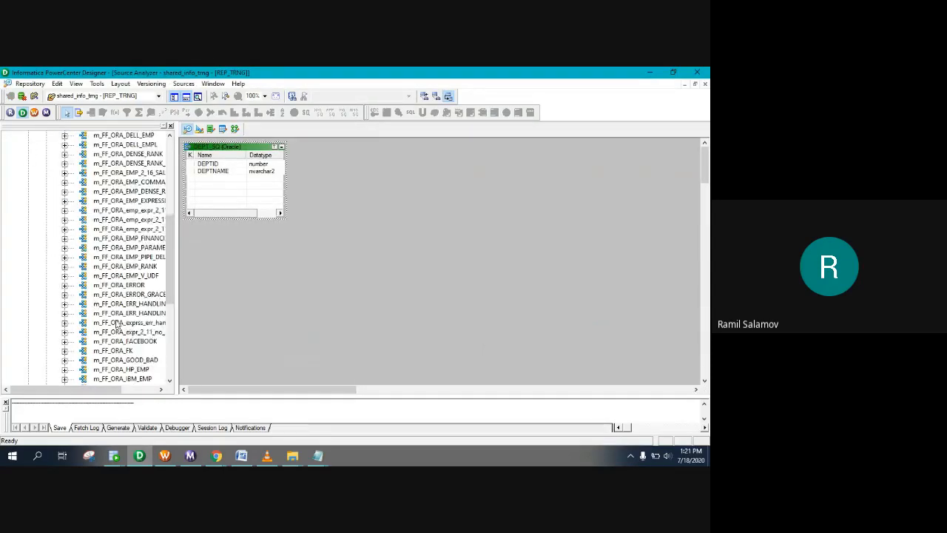
scroll(167, 219, "up", 10)
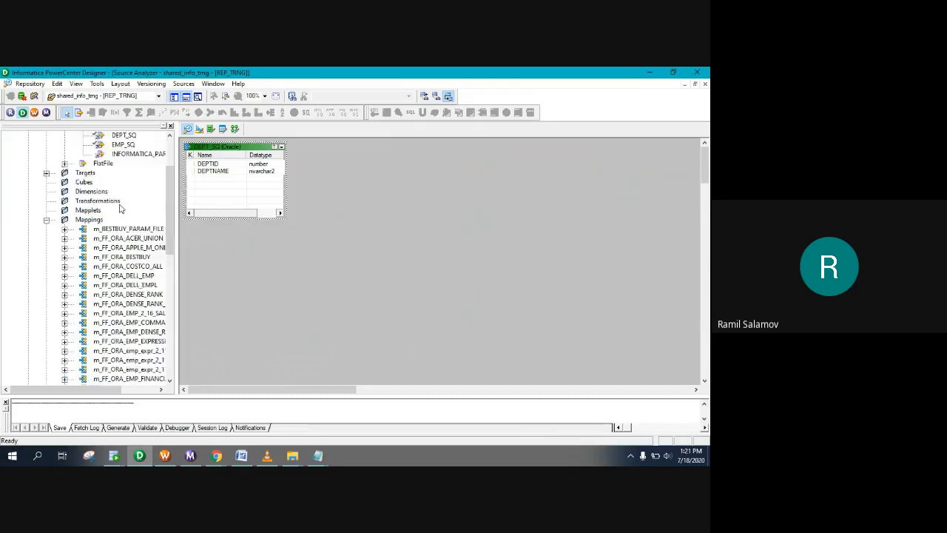
left_click(45, 275)
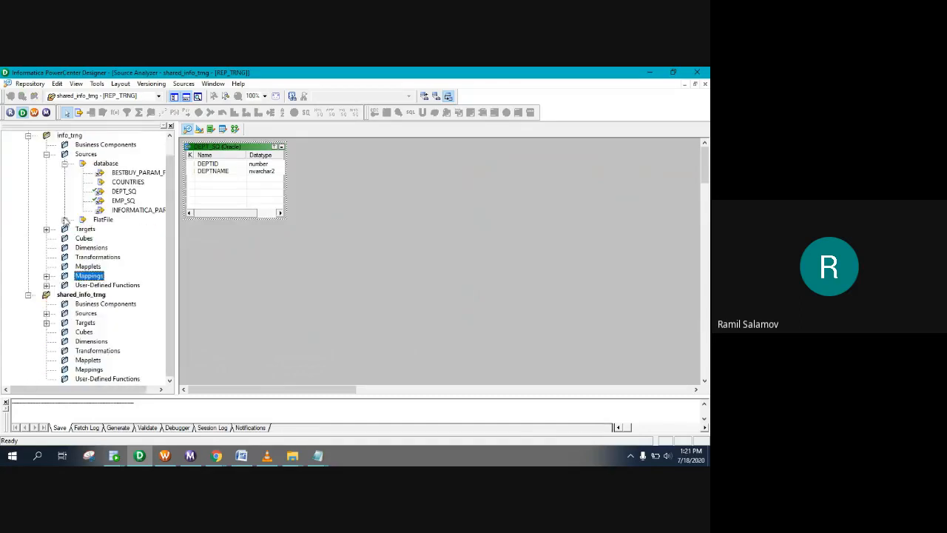
left_click(45, 154)
left_click(28, 154)
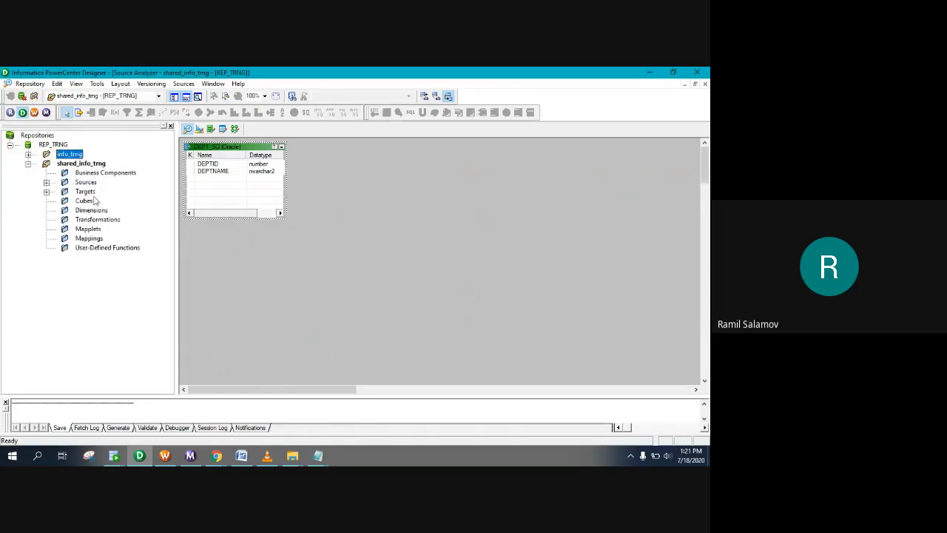
Step: Clear the DEPT source and the target table from the Source and Target workspaces
left_click(85, 182)
right_click(350, 182)
left_click(355, 195)
left_click(199, 129)
right_click(248, 158)
left_click(268, 172)
left_click(187, 129)
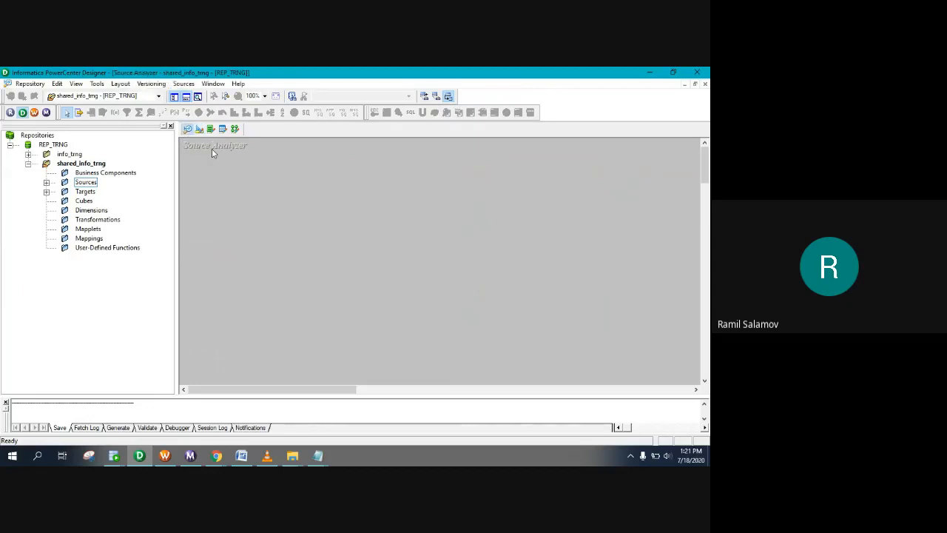
Step: Import a flat-file source, choosing home_depot_jobs.txt from SrcFiles with All Files shown
left_click(185, 84)
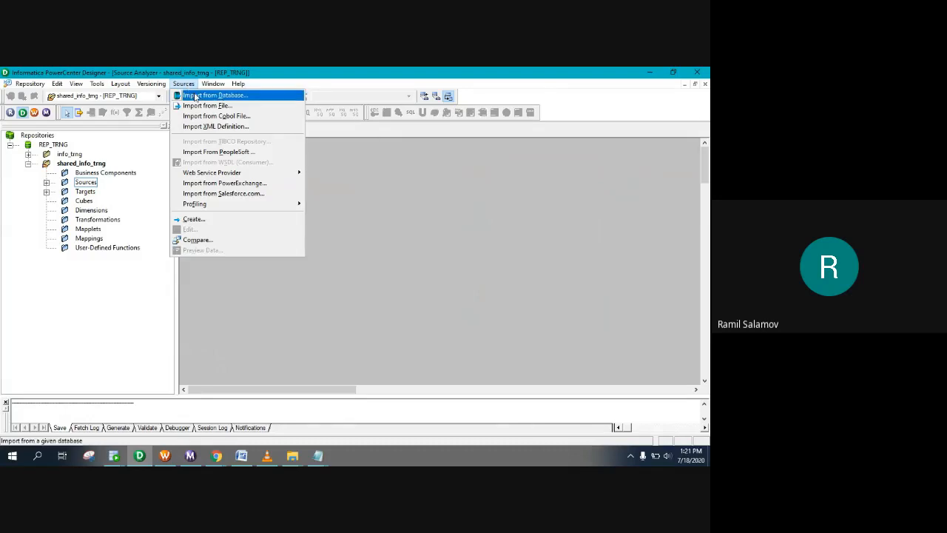
left_click(206, 105)
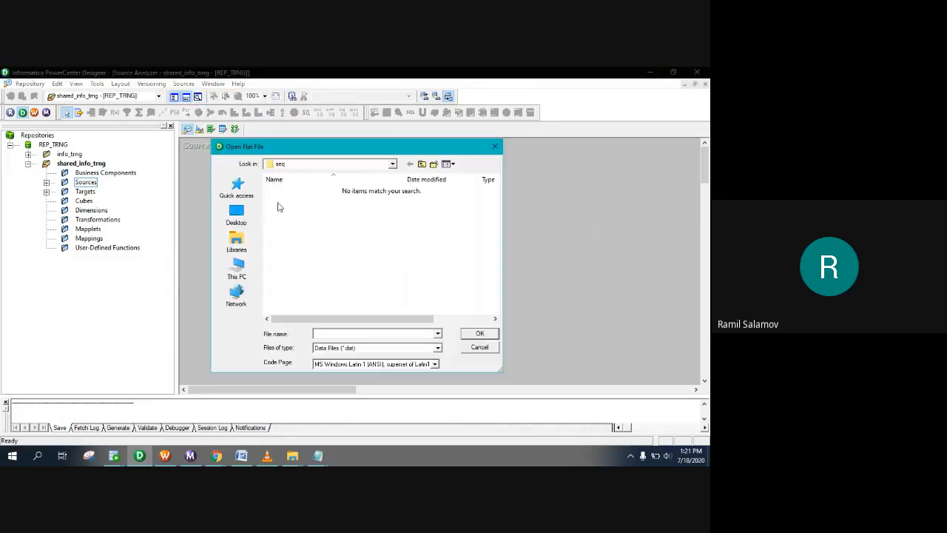
left_click(422, 163)
scroll(370, 296, "down", 1)
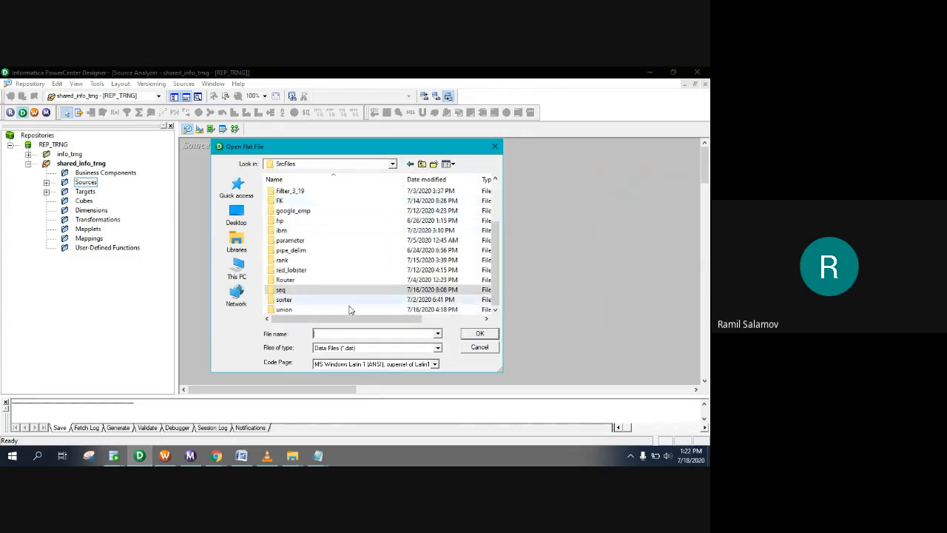
left_click(414, 347)
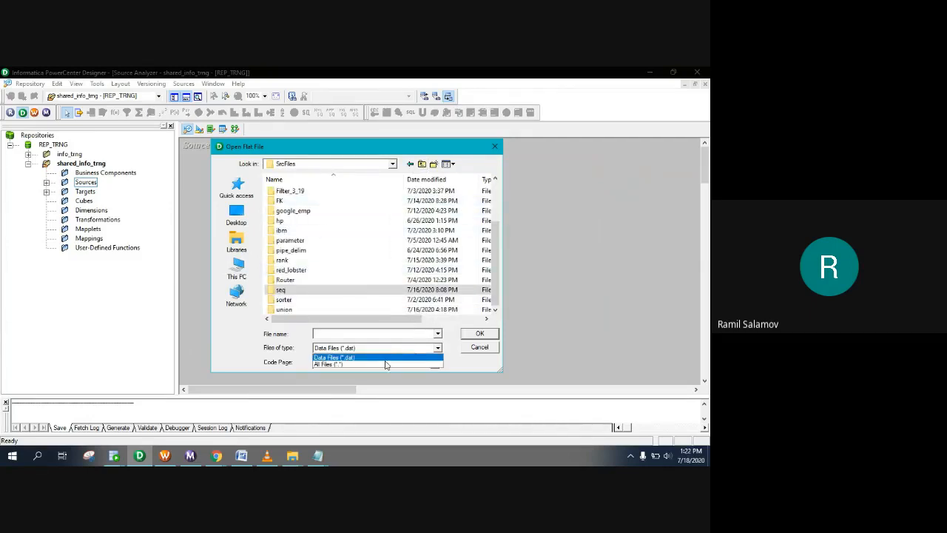
left_click(391, 363)
scroll(334, 246, "up", 1)
scroll(334, 247, "down", 2)
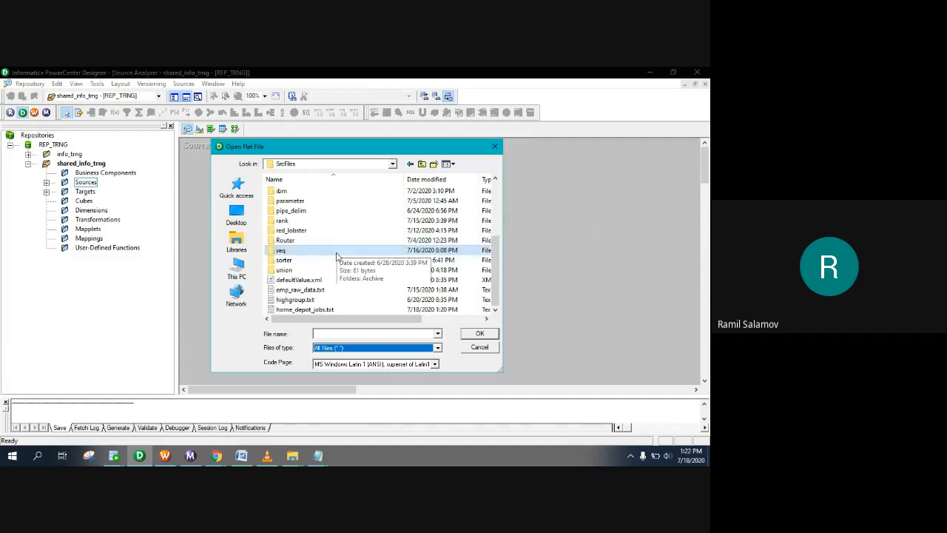
left_click(304, 310)
left_click(489, 333)
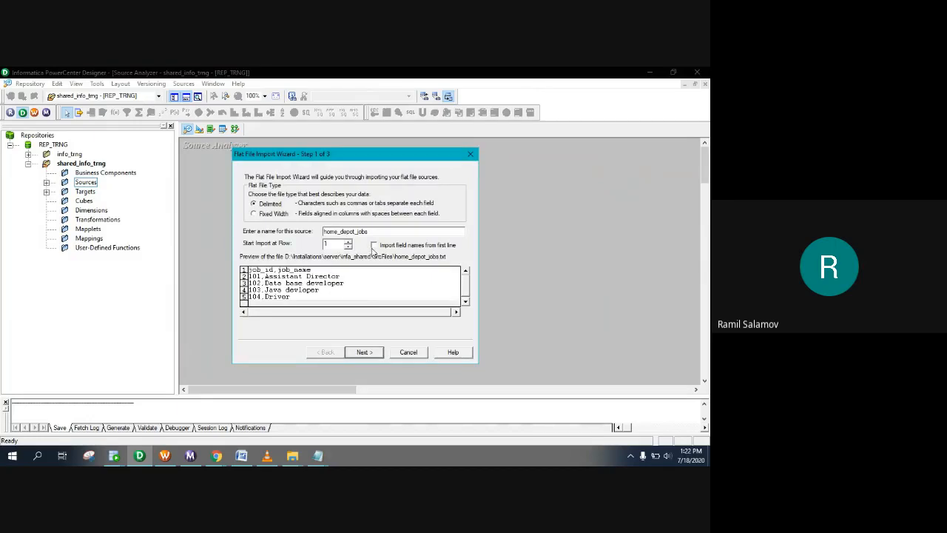
Step: Finish the import using first-line field names, save, and centre the home_depot_jobs table
left_click(374, 246)
left_click(363, 352)
left_click(363, 353)
left_click(364, 353)
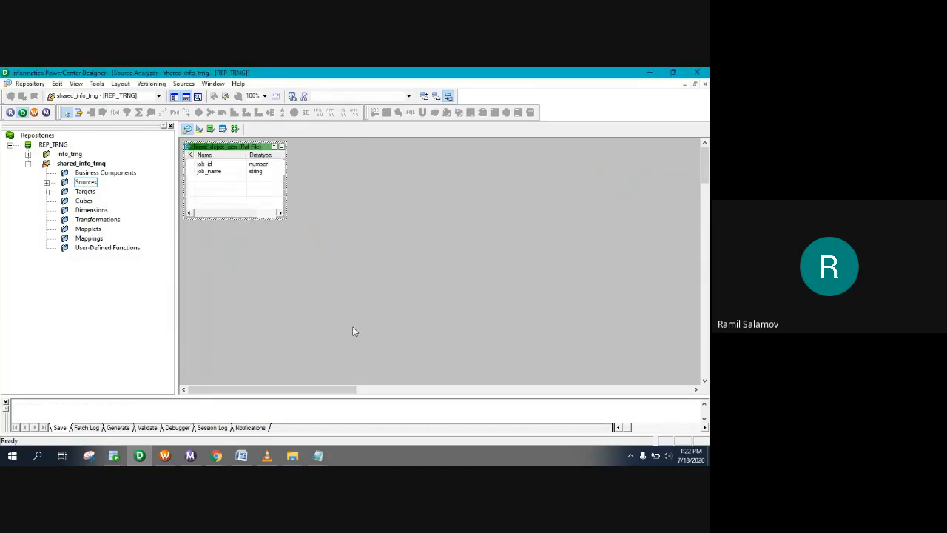
key("ctrl+s")
left_click_drag(214, 148, 373, 168)
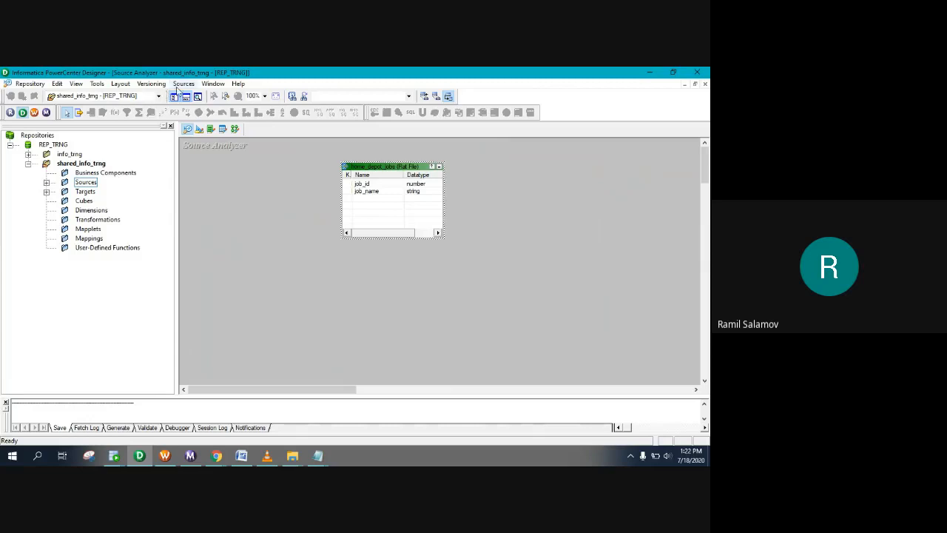
left_click(183, 84)
Step: Connect to the HR schema and search for tables whose names contain 'home'
left_click(198, 97)
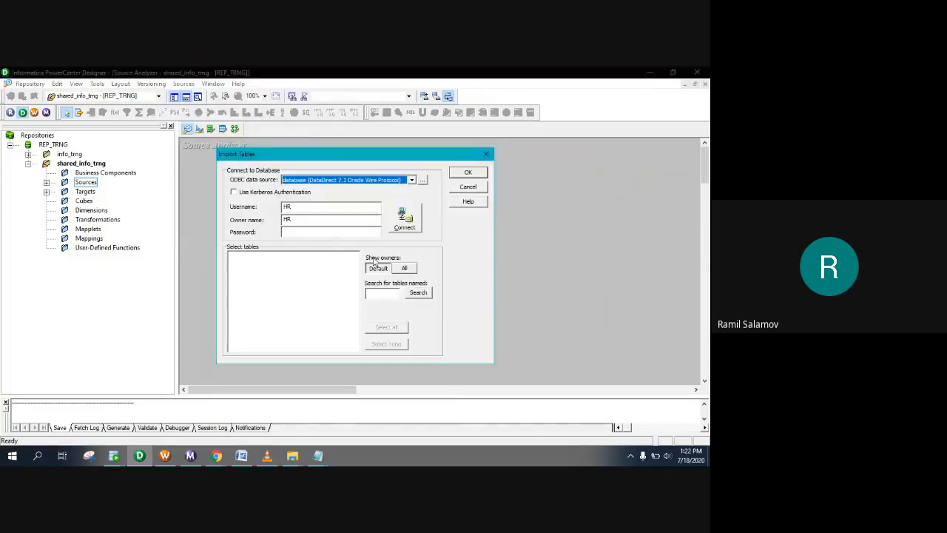
left_click(303, 233)
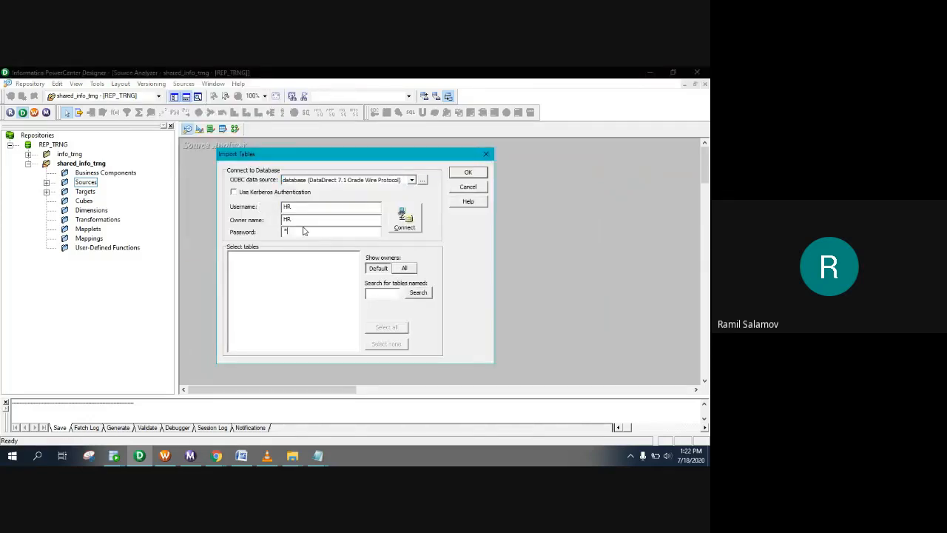
left_click(406, 219)
left_click(379, 294)
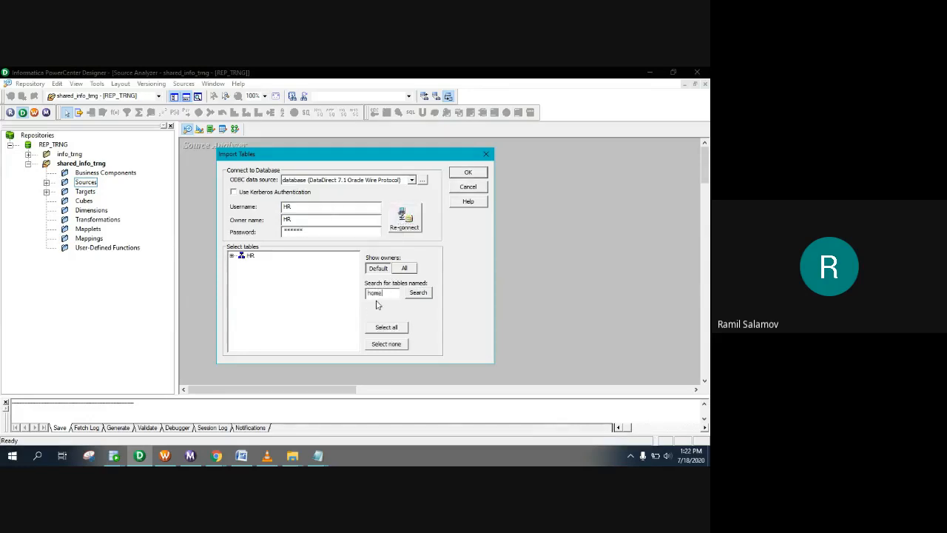
left_click(417, 293)
Step: Import HOME_DEPOT_DEPT and HOME_DEPOT_EMPLOYEES, arrange them, and switch to the Target Designer
double_click(250, 256)
double_click(256, 265)
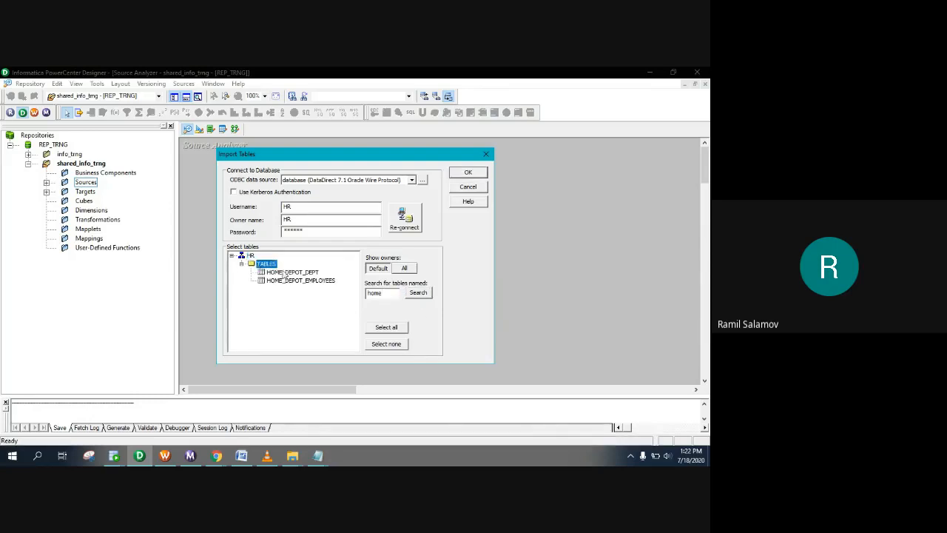
left_click(287, 273)
left_click(289, 281, "shift")
left_click(468, 173)
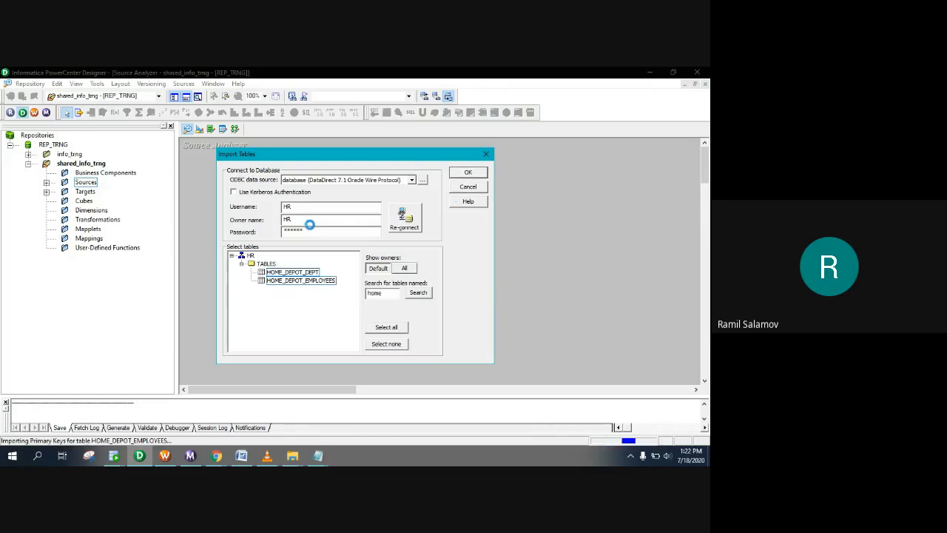
left_click_drag(303, 191, 304, 266)
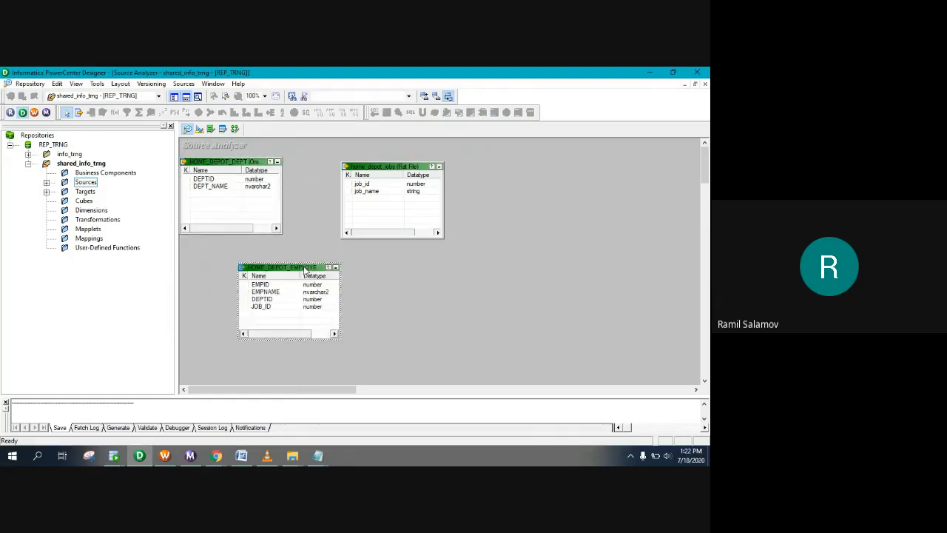
left_click(199, 130)
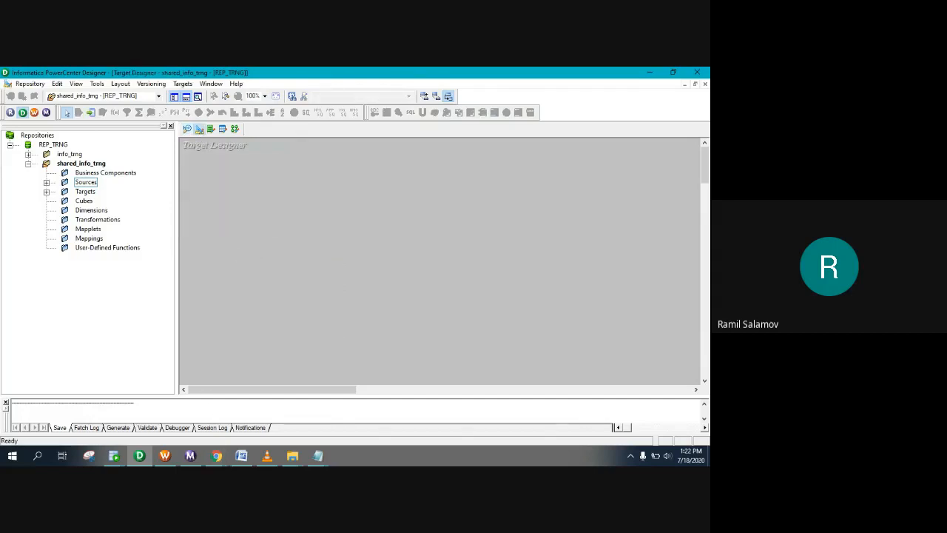
Step: Close home_depot_jobs.txt and undo the accidental overwrite of hr.home_depot_emp_info in the assignment notes
mouse_move(318, 459)
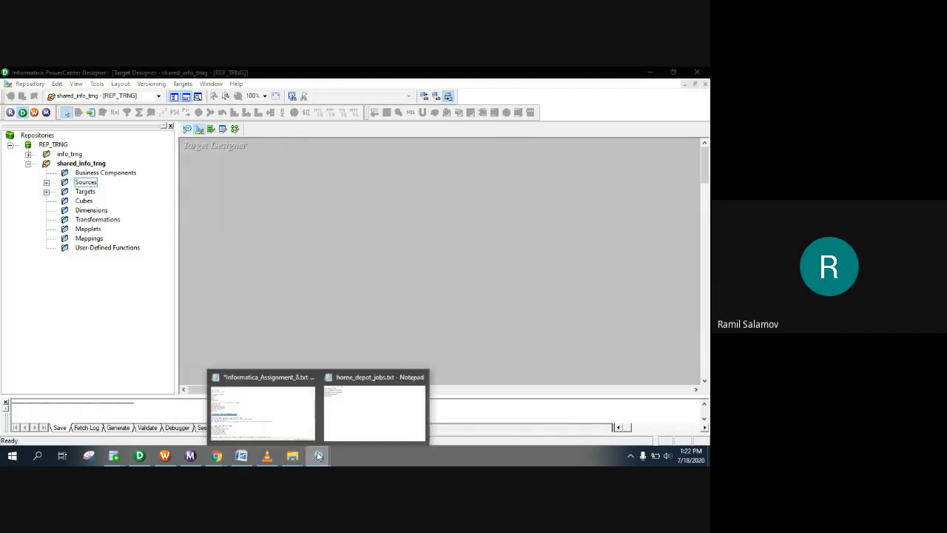
left_click(363, 410)
left_click(601, 273)
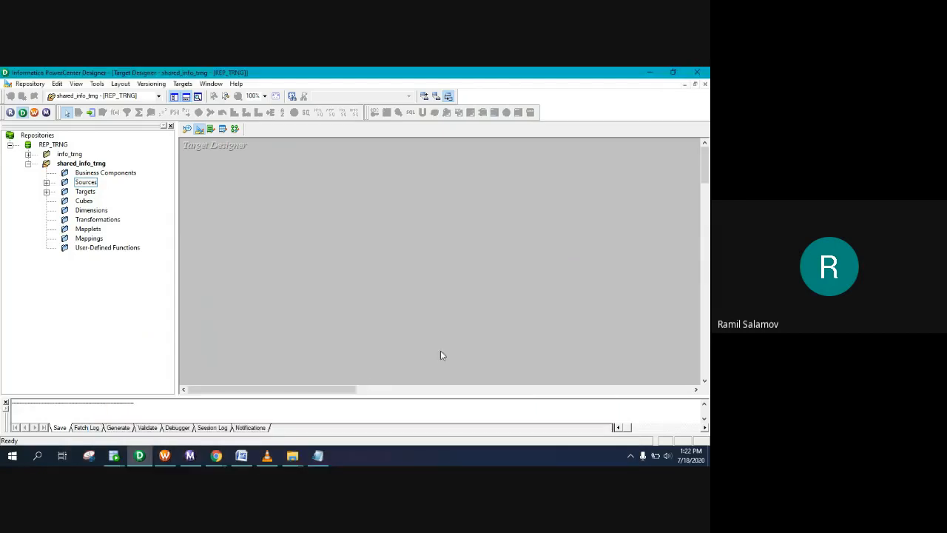
left_click(326, 458)
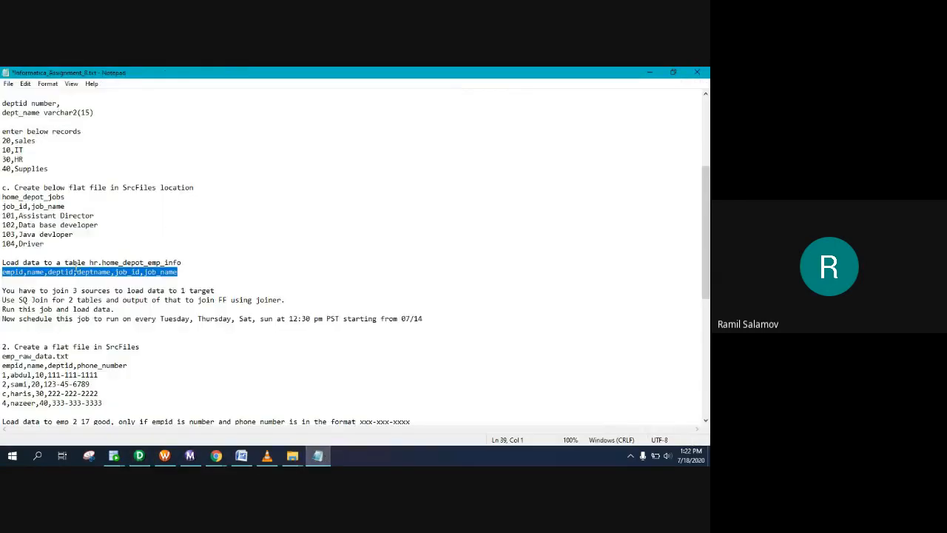
left_click(90, 279)
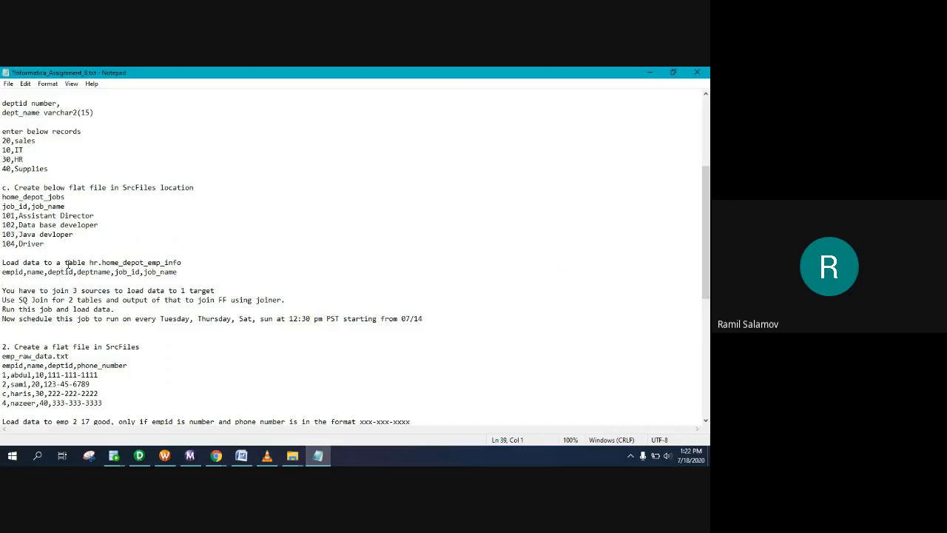
left_click_drag(91, 262, 183, 263)
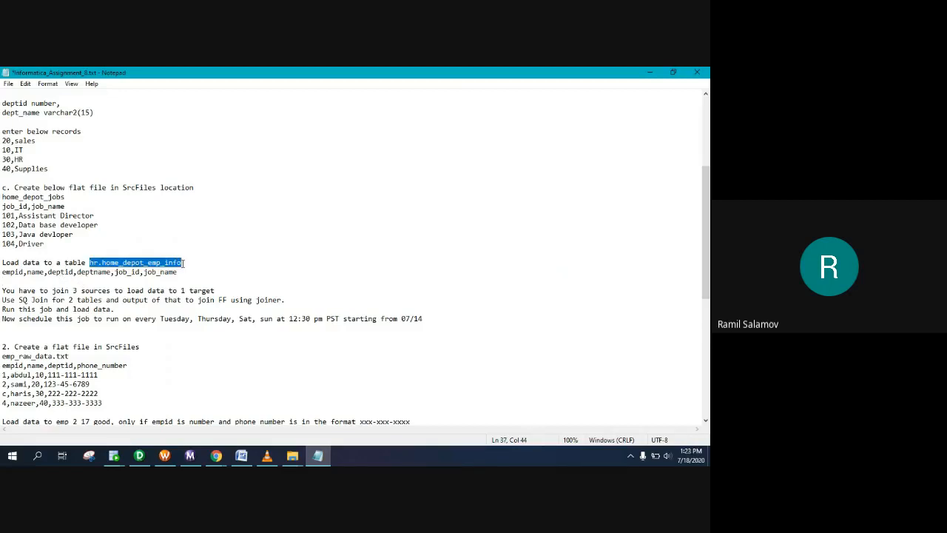
type("c")
key("ctrl+z")
key("ctrl+c")
Step: Drag the home_depot_jobs flat-file source onto the Target Designer as a new target
left_click(141, 458)
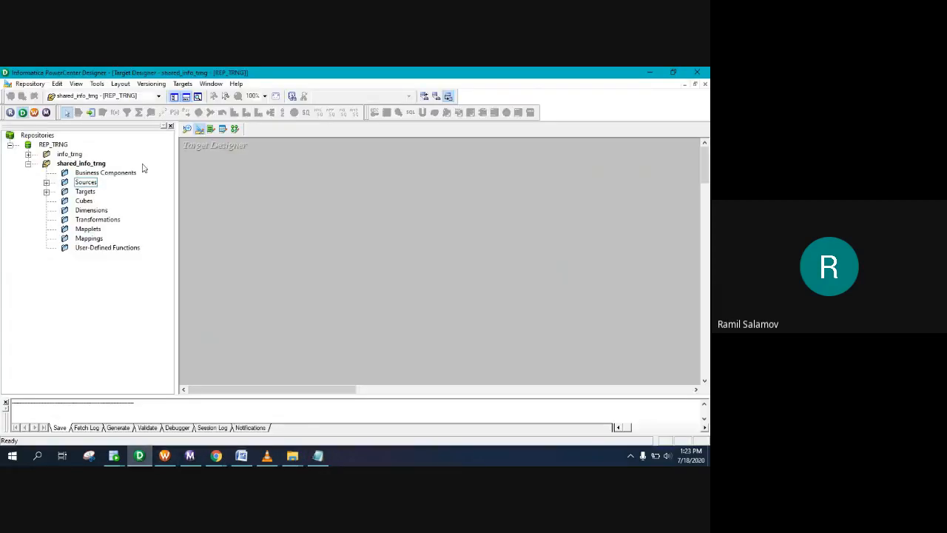
left_click(46, 182)
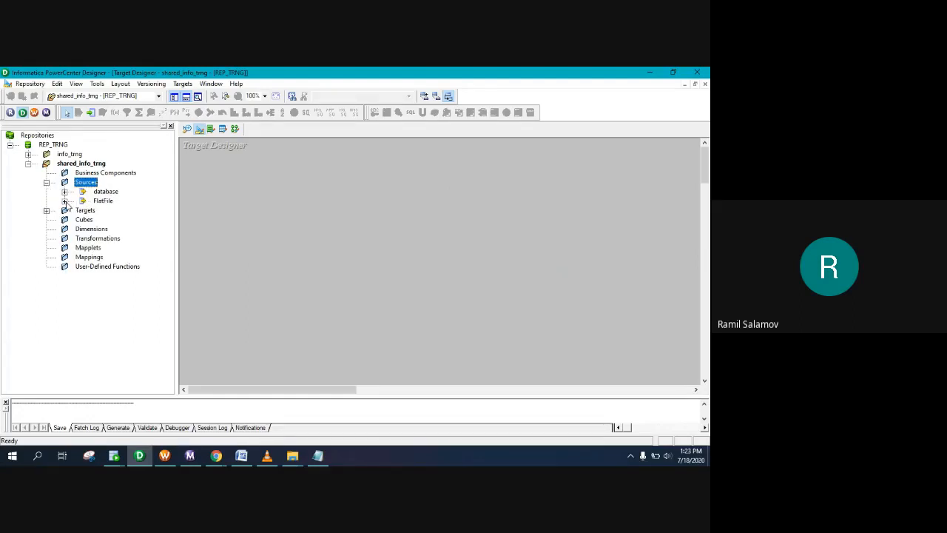
left_click(64, 201)
scroll(115, 292, "down", 5)
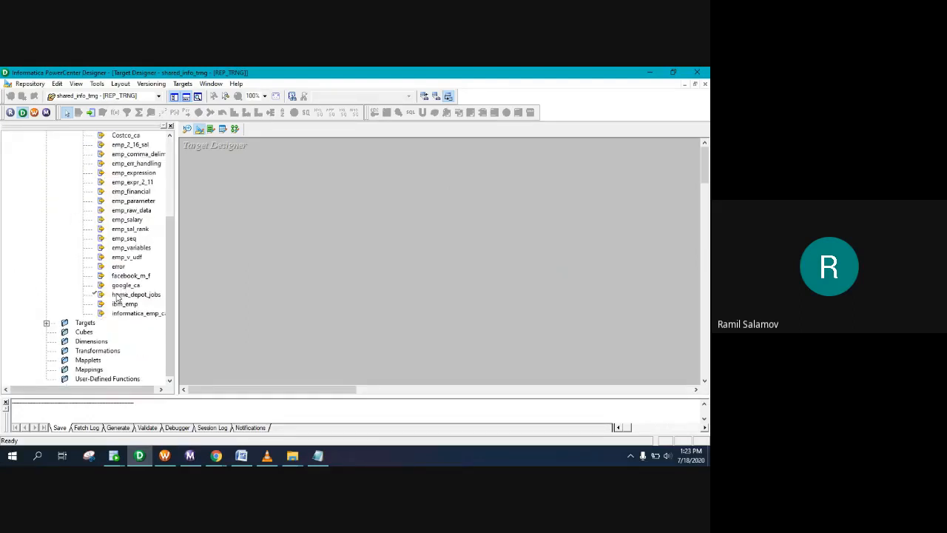
left_click_drag(116, 297, 321, 226)
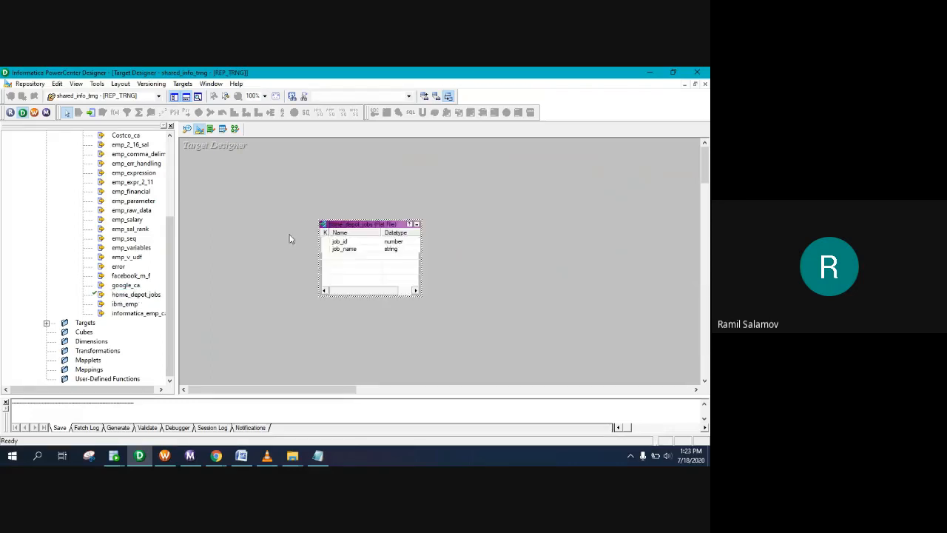
Step: Rename the target to home_depot_emp_info and set its database type to Oracle
double_click(356, 226)
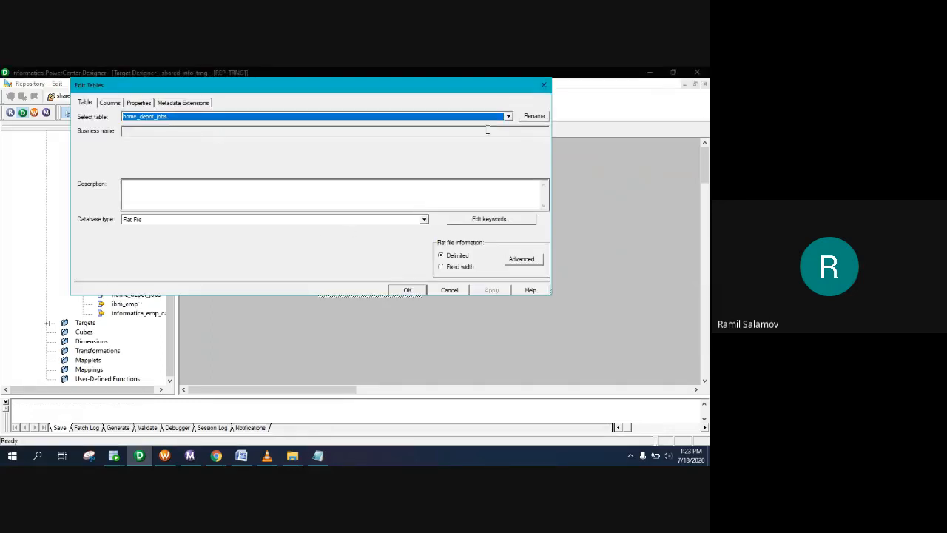
left_click(534, 117)
key("ctrl+v")
key("BackSpace")
key("BackSpace")
key("BackSpace")
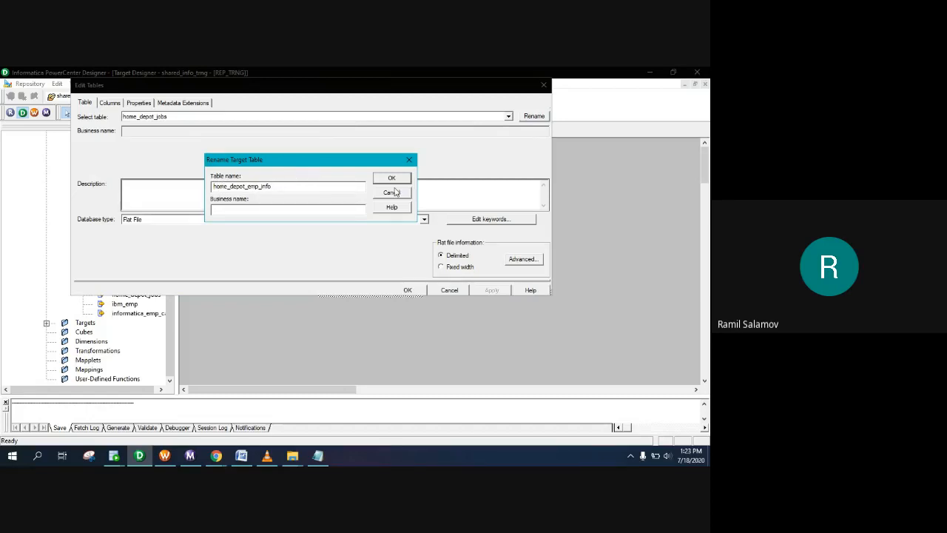
key("Return")
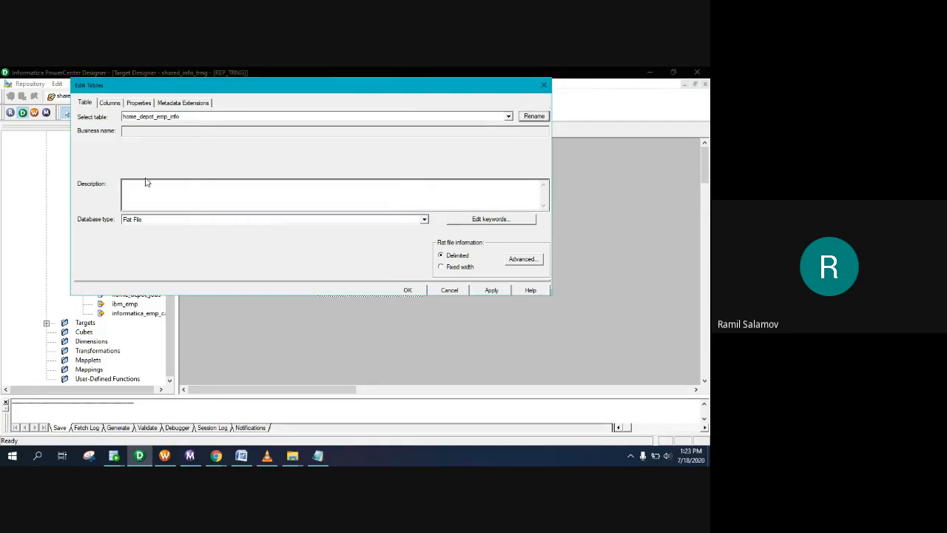
left_click(148, 221)
key("o")
key("o")
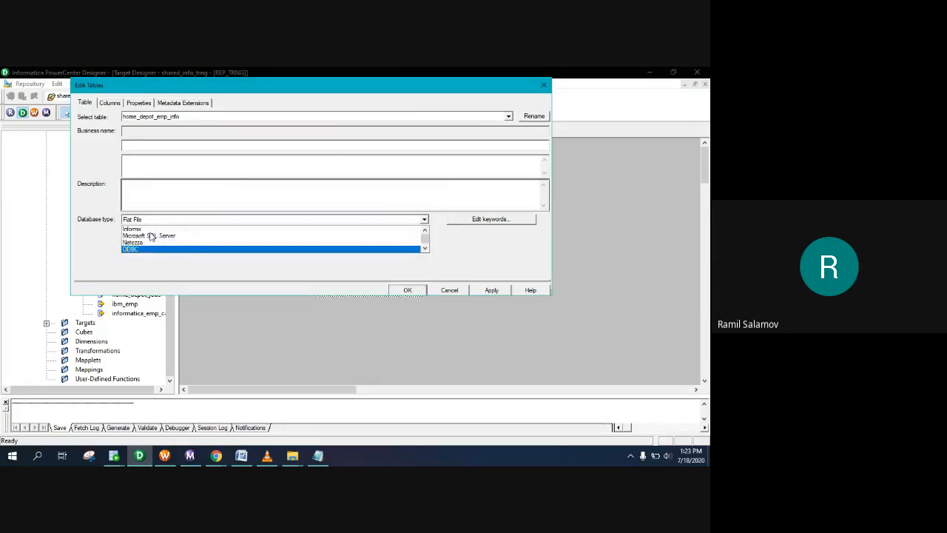
left_click(143, 252)
left_click(110, 102)
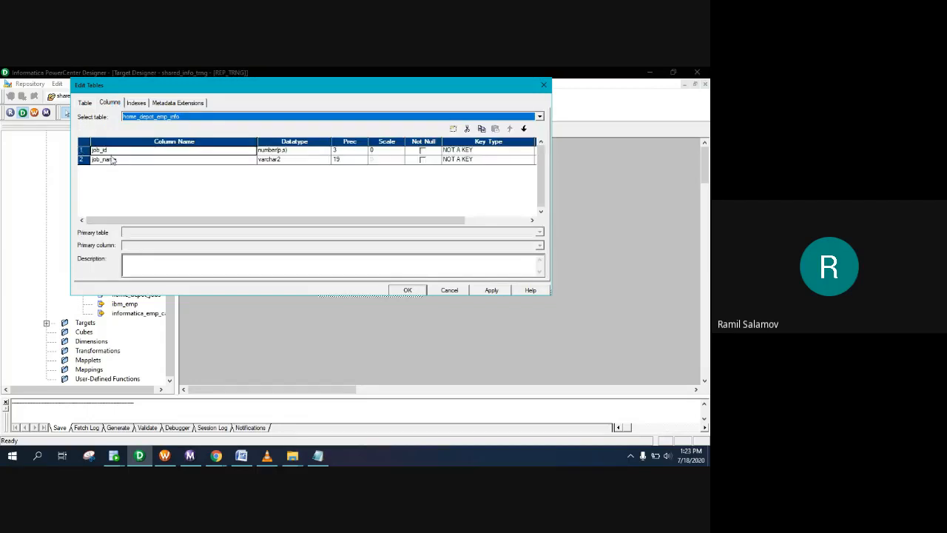
Step: Copy the column name empid from the assignment notes
left_click(293, 455)
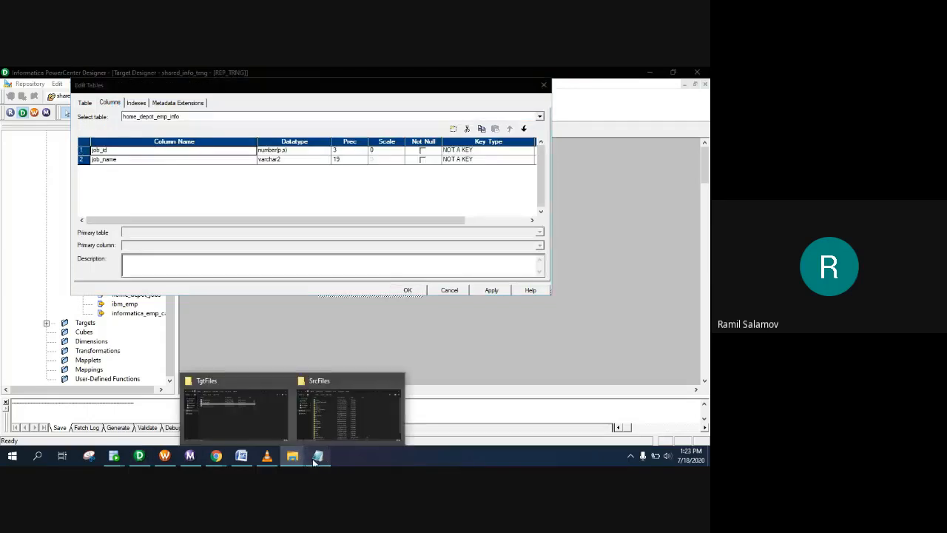
left_click(317, 457)
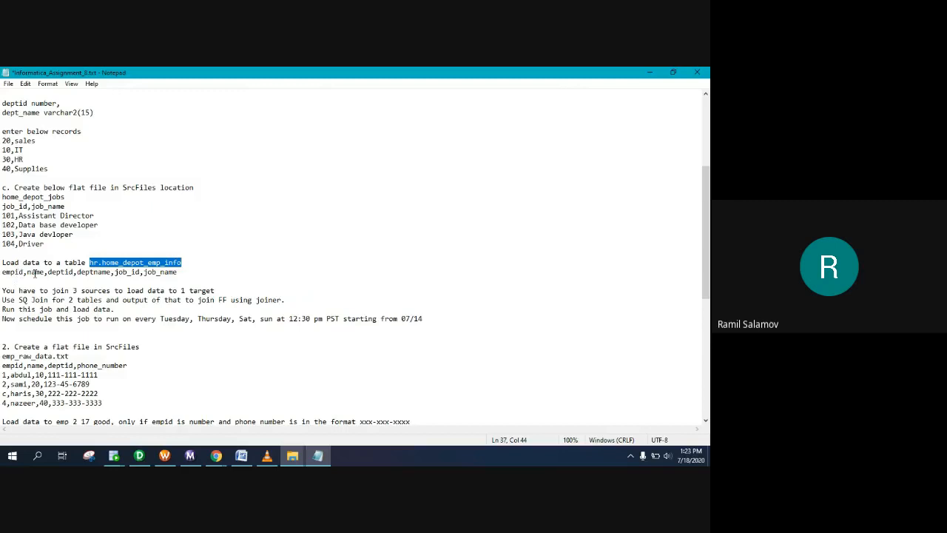
double_click(20, 273)
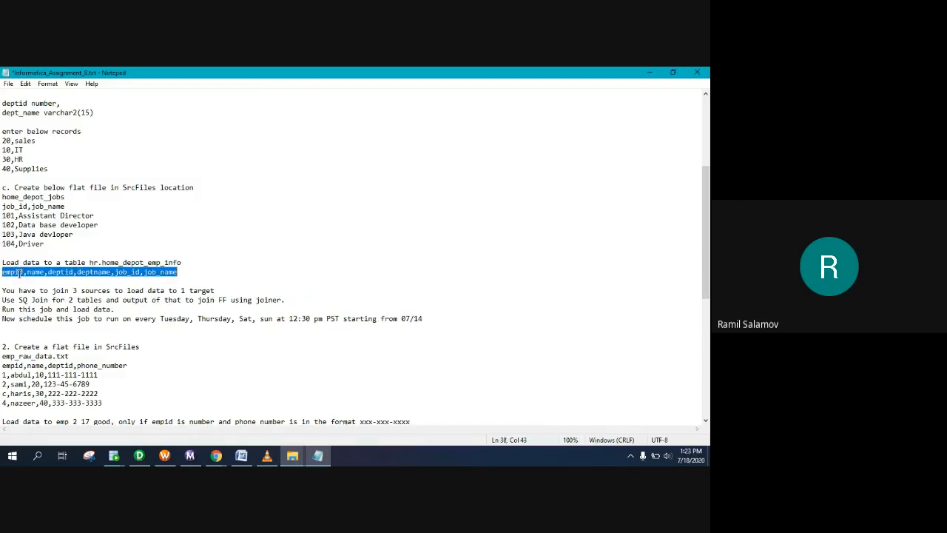
left_click(20, 272)
double_click(20, 272)
left_click(17, 272)
left_click_drag(25, 273, 2, 273)
key("ctrl+c")
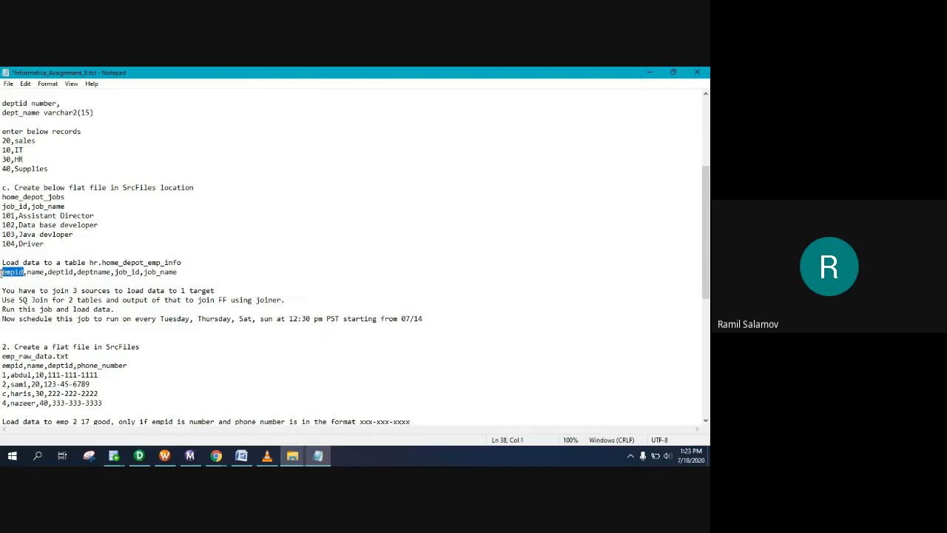
Step: Rename the existing job_id and job_name columns to empid and name
left_click(317, 458)
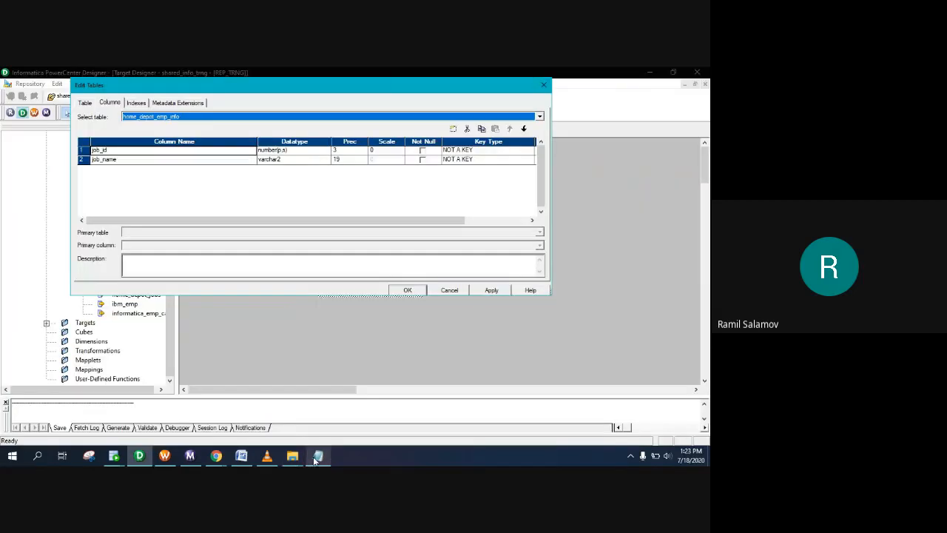
left_click(99, 151)
double_click(110, 150)
key("ctrl+v")
left_click(117, 161)
left_click_drag(123, 160, 93, 160)
left_click(100, 160)
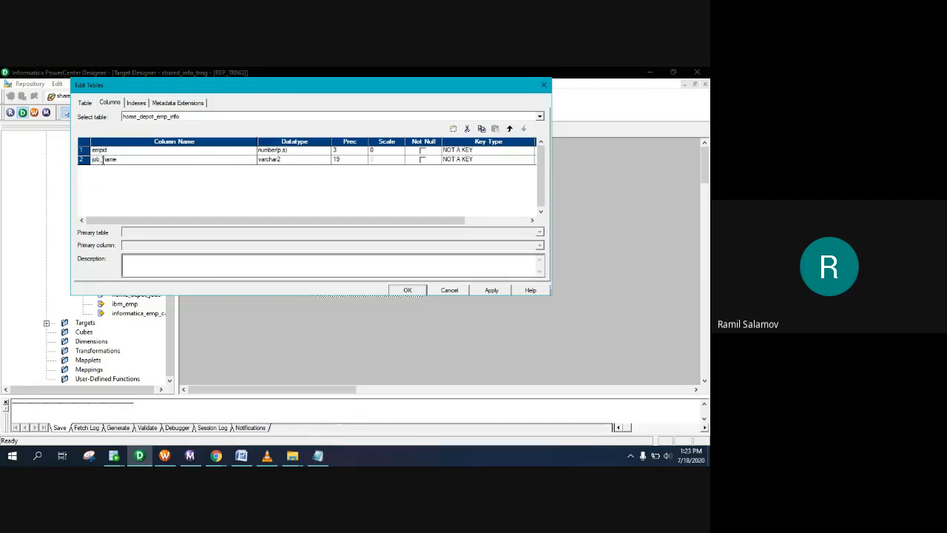
key("BackSpace")
key("BackSpace")
key("BackSpace")
key("BackSpace")
key("Return")
Step: Add two columns and name them deptid and deptname
double_click(455, 130)
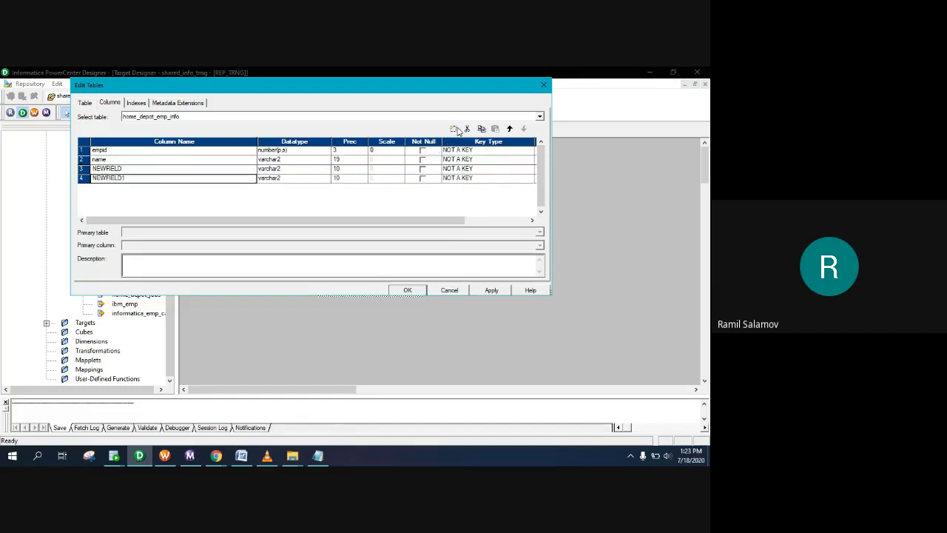
left_click(318, 457)
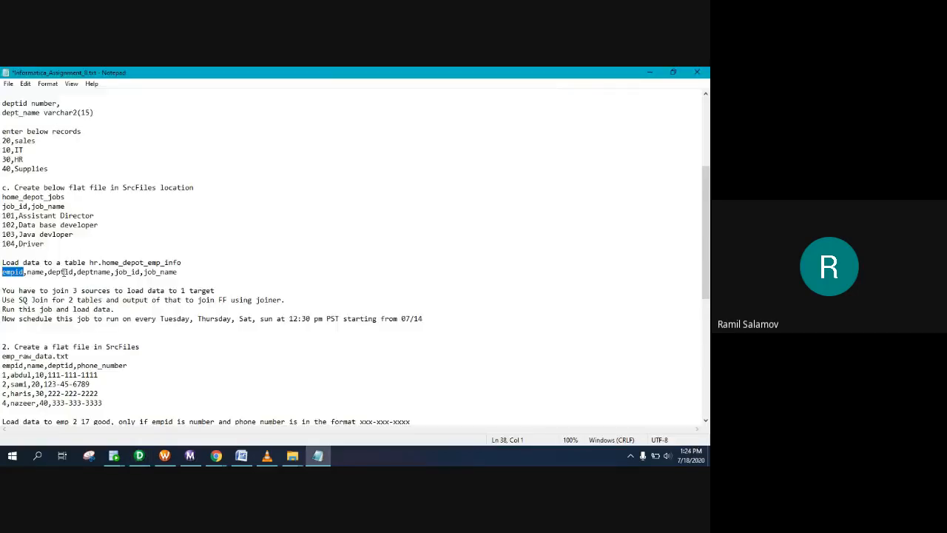
left_click(65, 272)
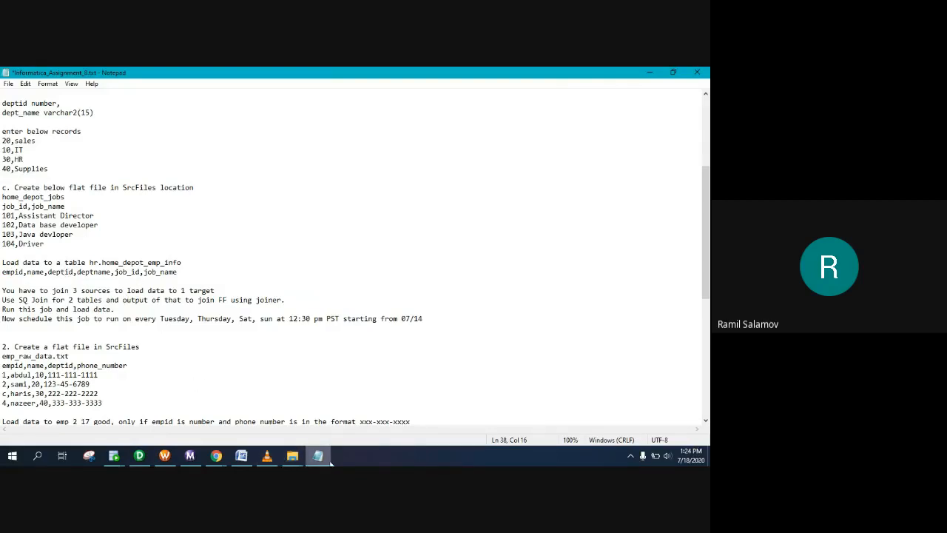
left_click(329, 460)
left_click_drag(127, 169, 35, 165)
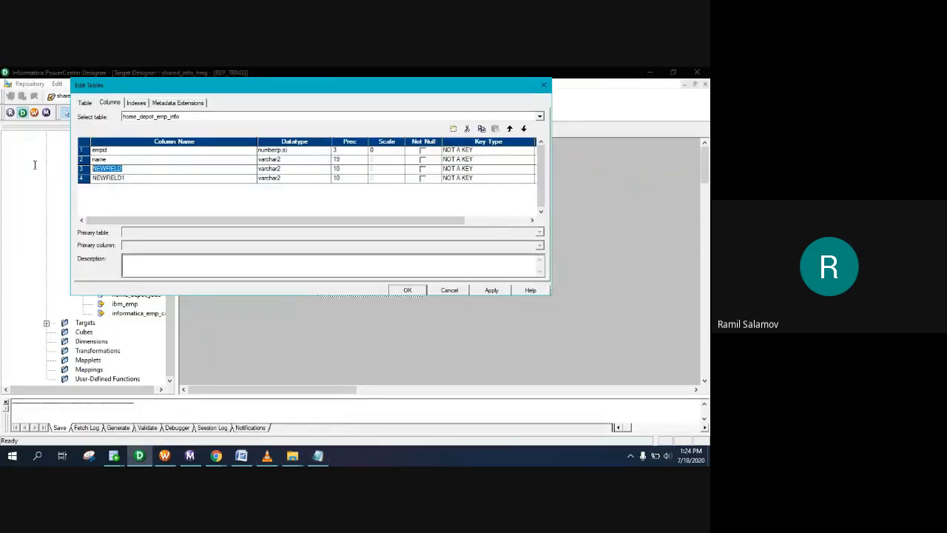
type("deptid")
double_click(123, 178)
left_click_drag(128, 177, 0, 165)
type("d")
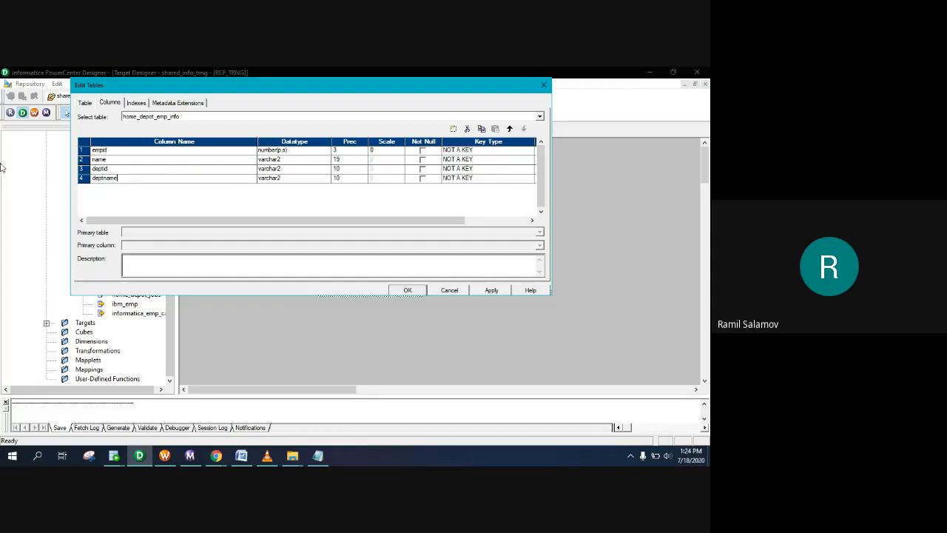
Step: Add job_id and job_name columns after deptname
left_click(83, 178)
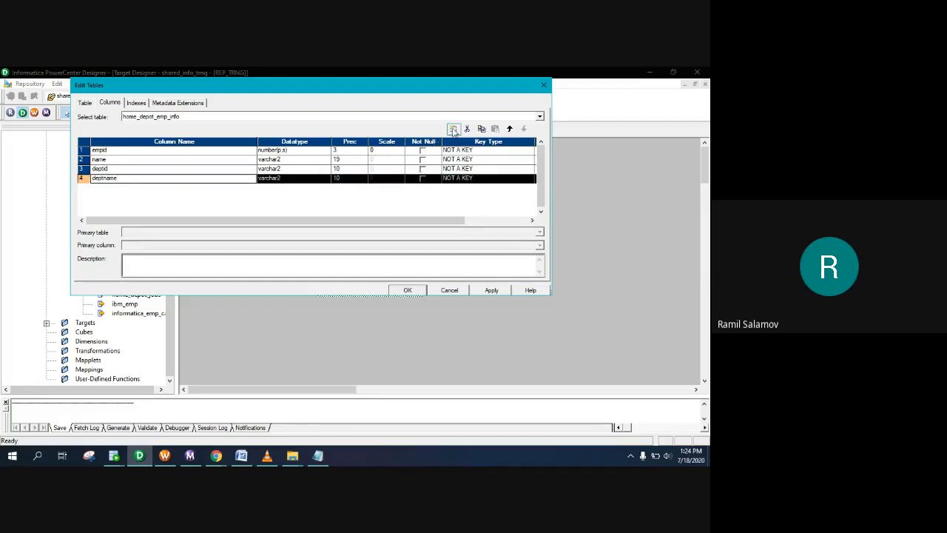
left_click(453, 130)
left_click(454, 129)
left_click(124, 188)
left_click_drag(121, 186, 2, 187)
type("job_id")
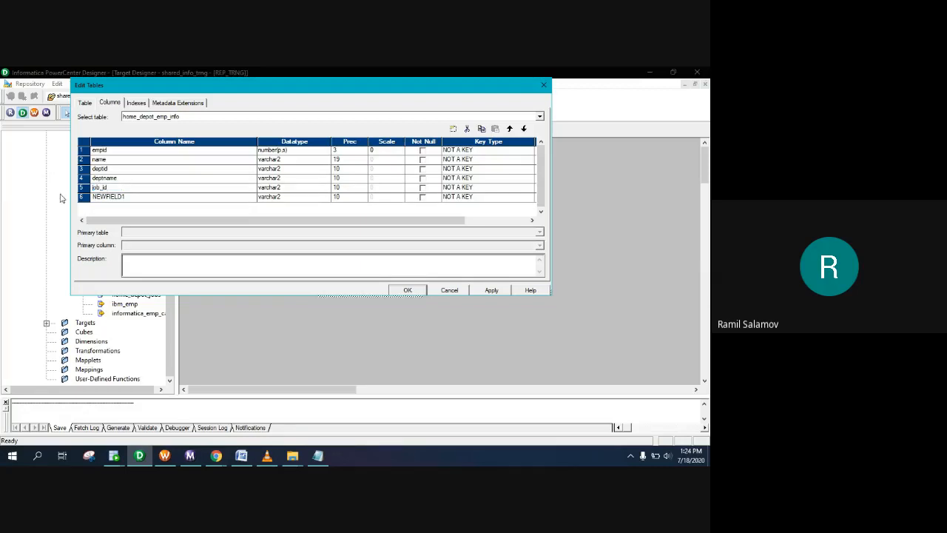
left_click(106, 198)
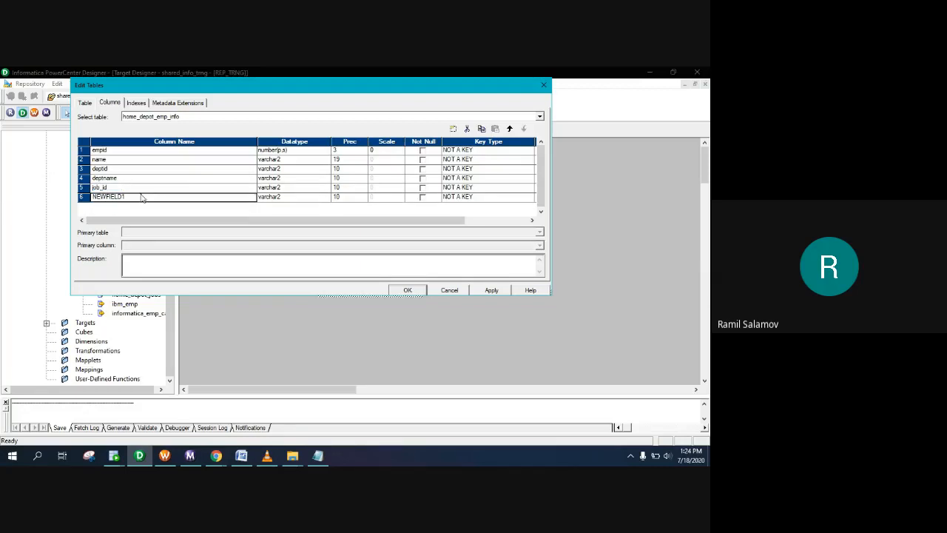
double_click(126, 196)
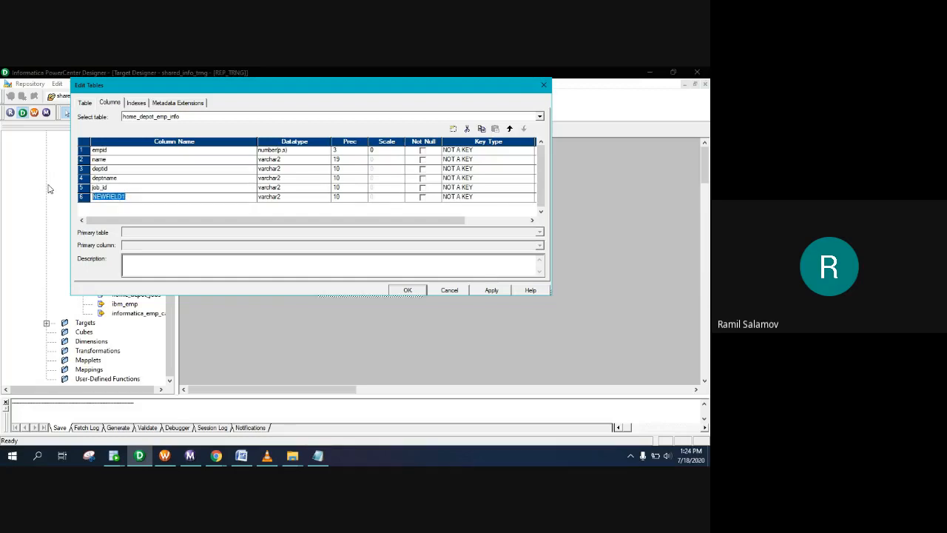
type("job_name")
Step: Set job_name's precision to 15, review the other precisions, and apply the column changes
left_click(318, 456)
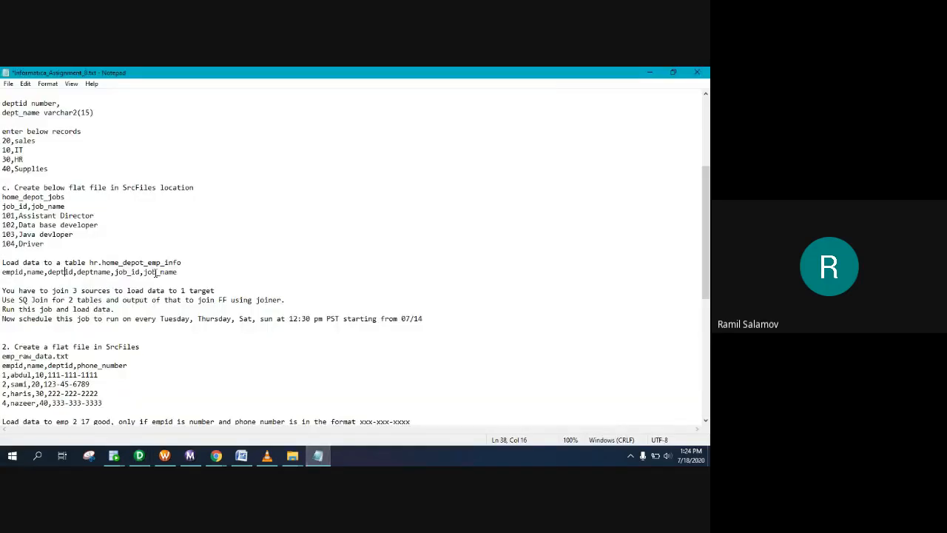
left_click(319, 456)
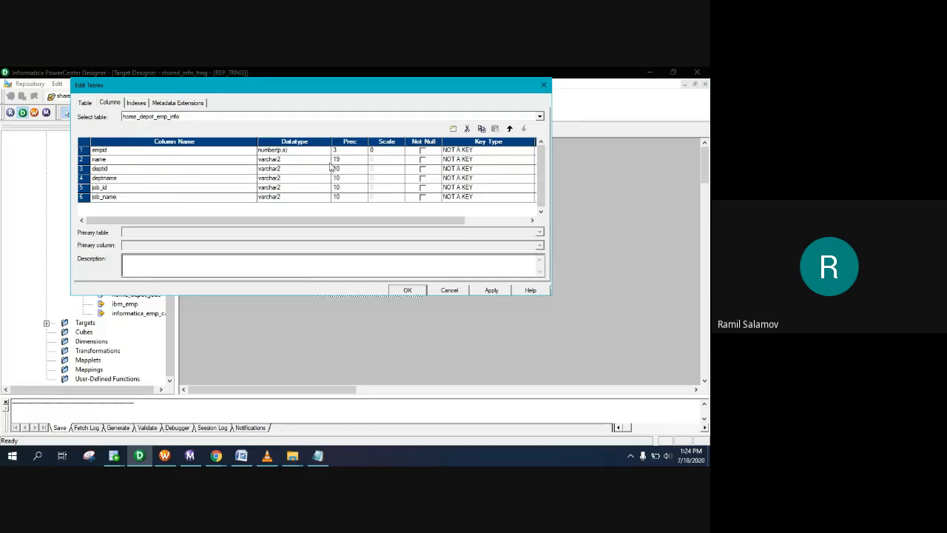
left_click(341, 197)
double_click(352, 197)
type("15")
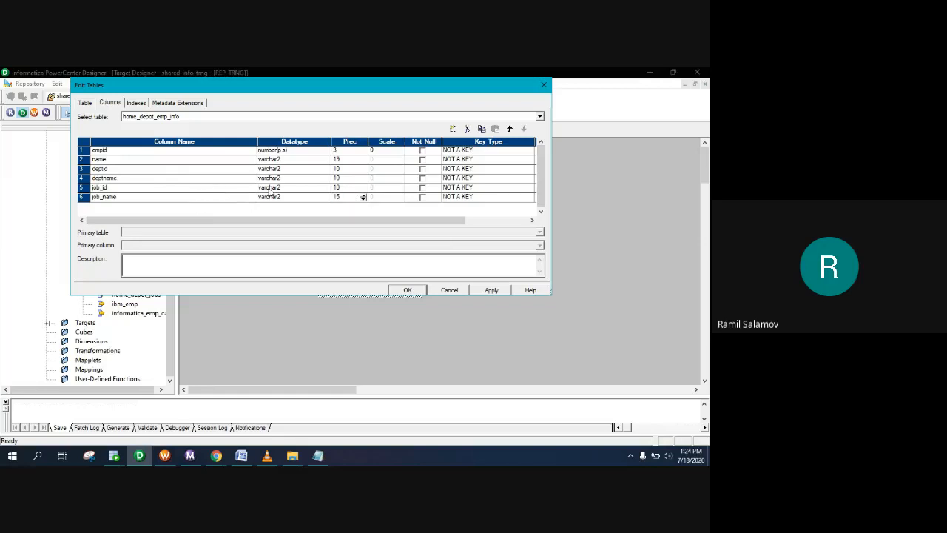
left_click(345, 188)
left_click(339, 188)
left_click(342, 178)
left_click(343, 169)
left_click(416, 290)
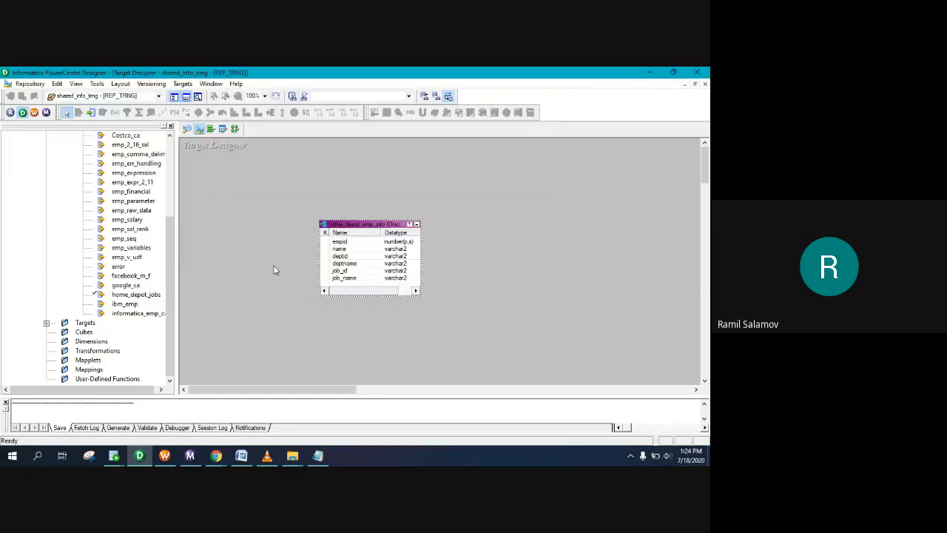
left_click(182, 83)
Step: Generate and execute the home_depot_emp_info create-table SQL through the ODBC connection
left_click(222, 282)
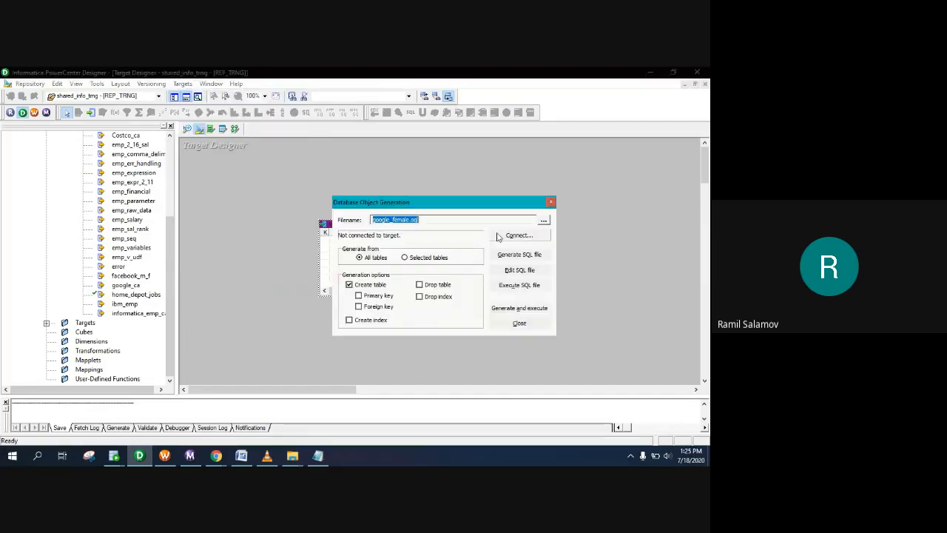
left_click(521, 308)
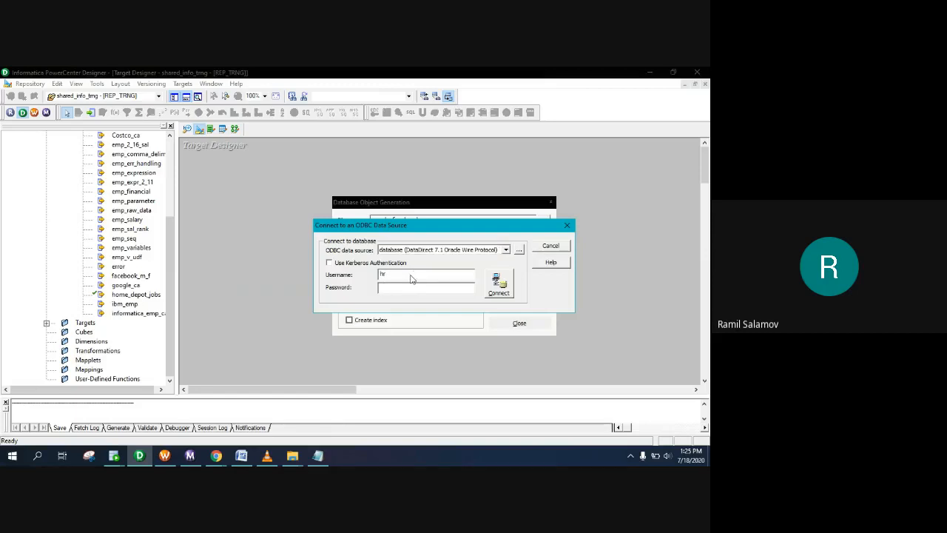
key("Return")
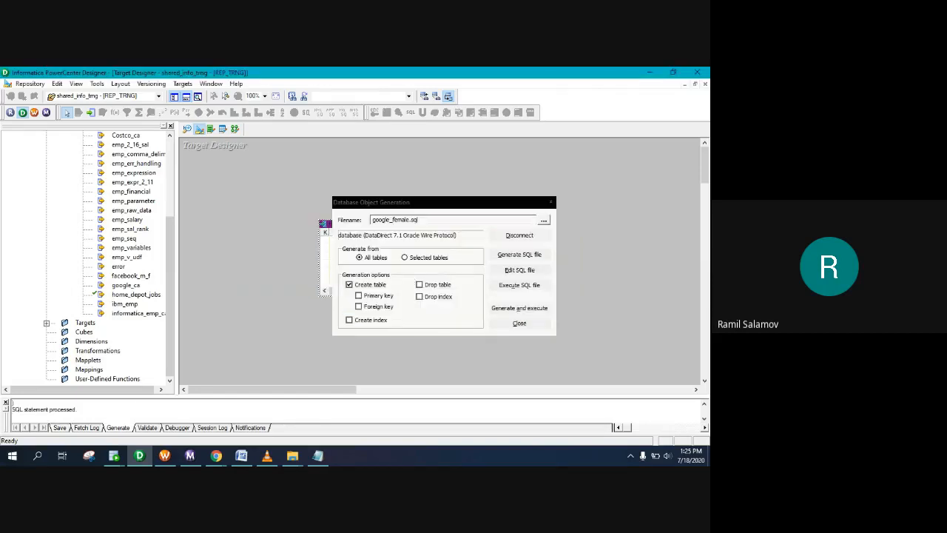
left_click(517, 323)
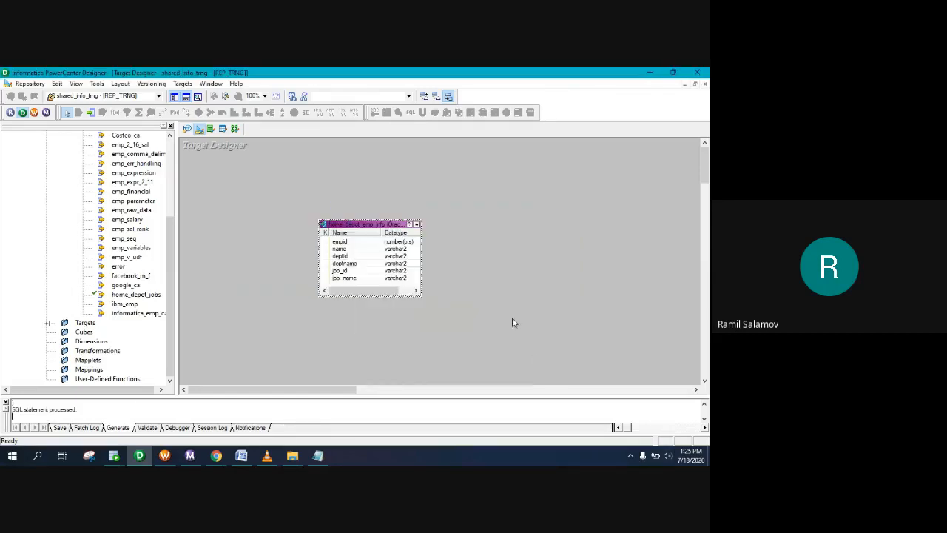
Step: Select the table name hr.home_depot_emp_info in the assignment notes
left_click(319, 457)
mouse_move(101, 262)
left_mouse_down()
mouse_move(181, 262)
mouse_move(89, 262)
left_mouse_up()
left_click(181, 262)
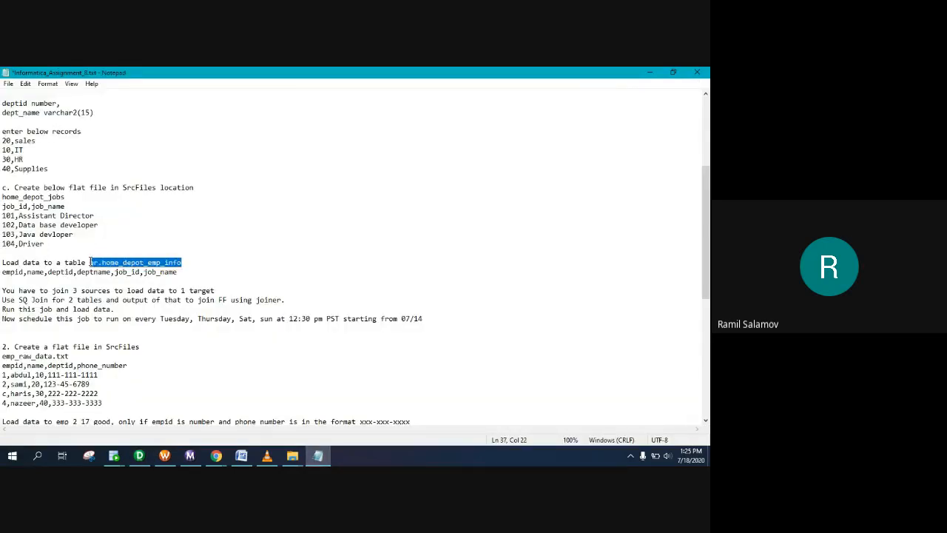
Step: Write the query 'select * from hr.home_depot_emp_info' in the SQL Developer worksheet
left_click(115, 456)
left_click(269, 222)
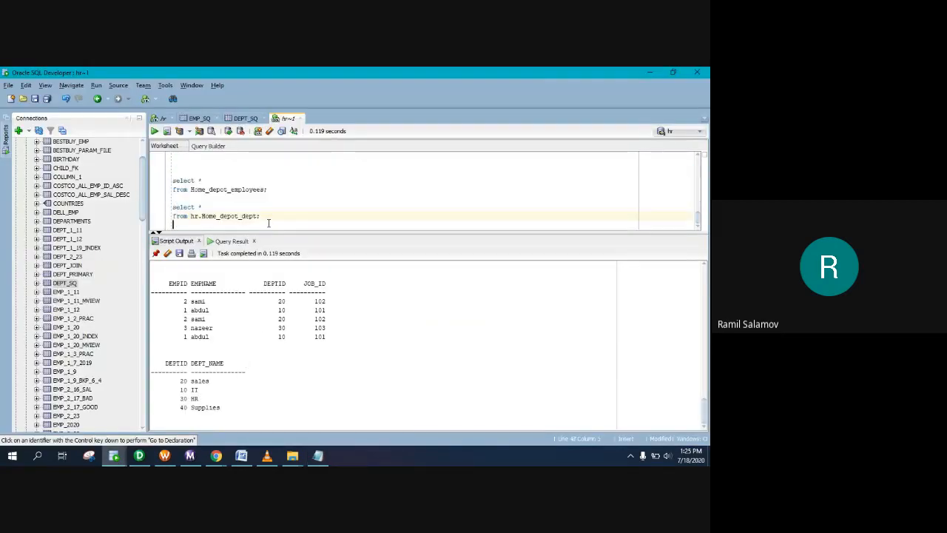
key("Return")
key("Return")
type("select ")
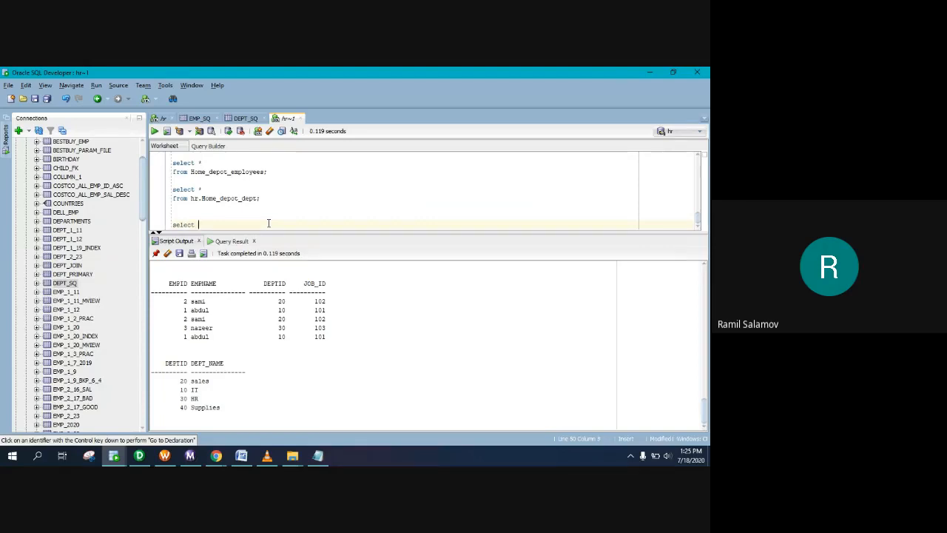
type("*")
key("Return")
type("hr.home_depot_emp_info")
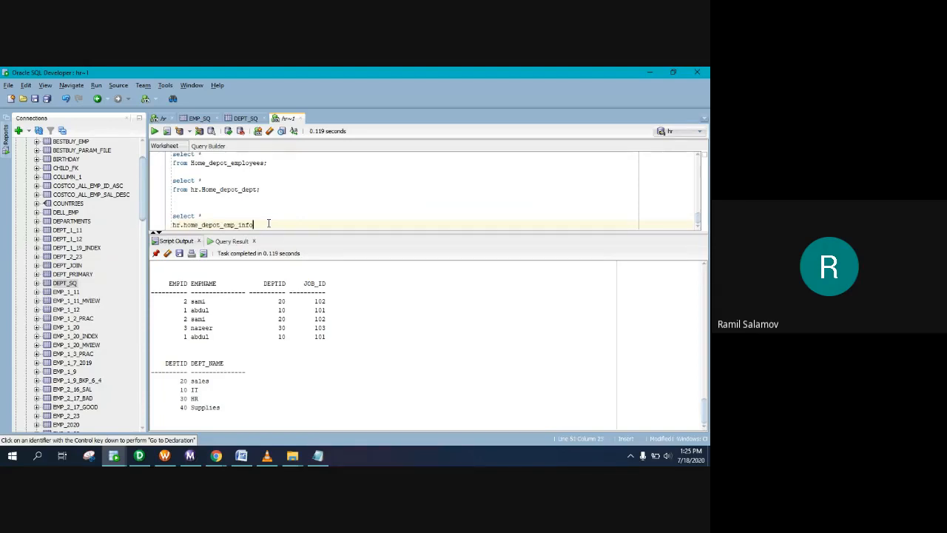
left_click(172, 225)
type("from")
Step: Run the query, confirming the empty six-column table, and return to PowerCenter Designer
left_click_drag(274, 224, 174, 216)
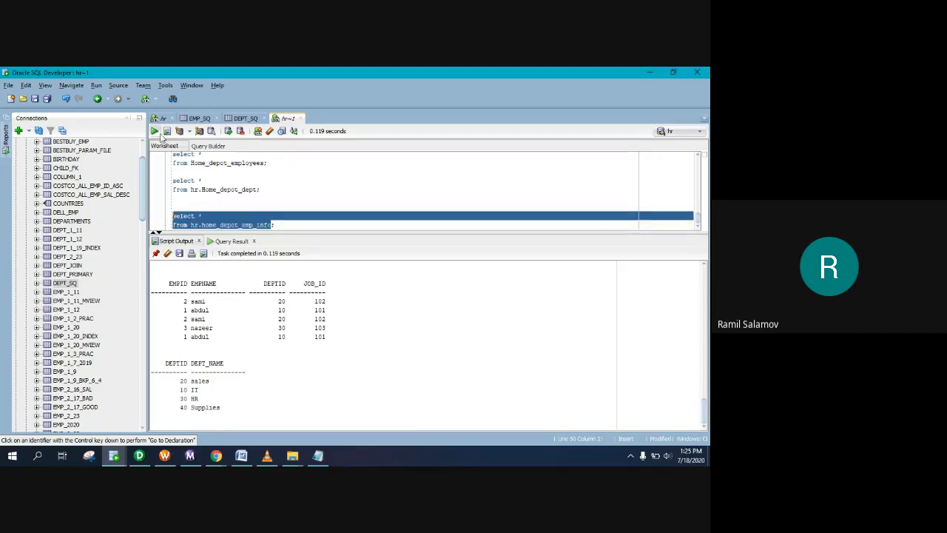
left_click(155, 131)
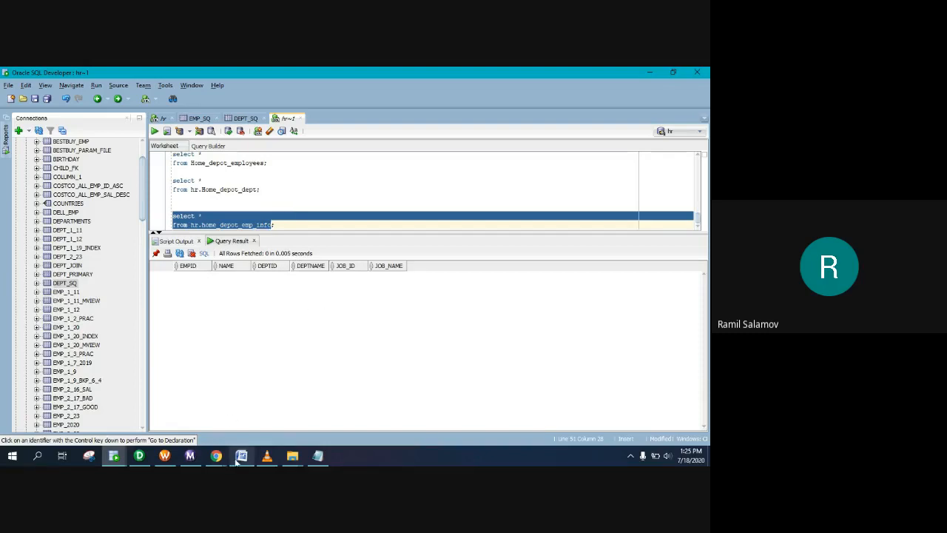
left_click(139, 456)
Step: Save the repository and return to the home_depot_emp_info target in Target Designer
key("ctrl+s")
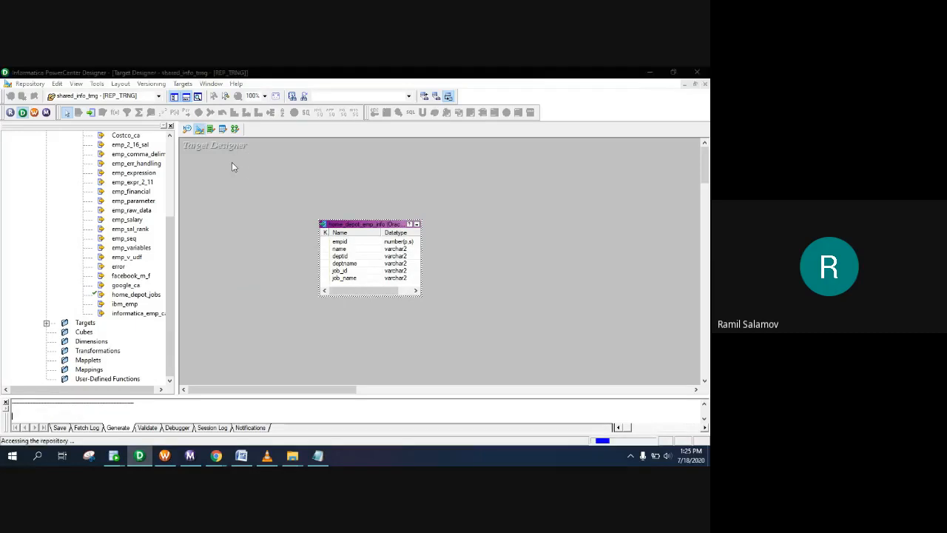
left_click(429, 287)
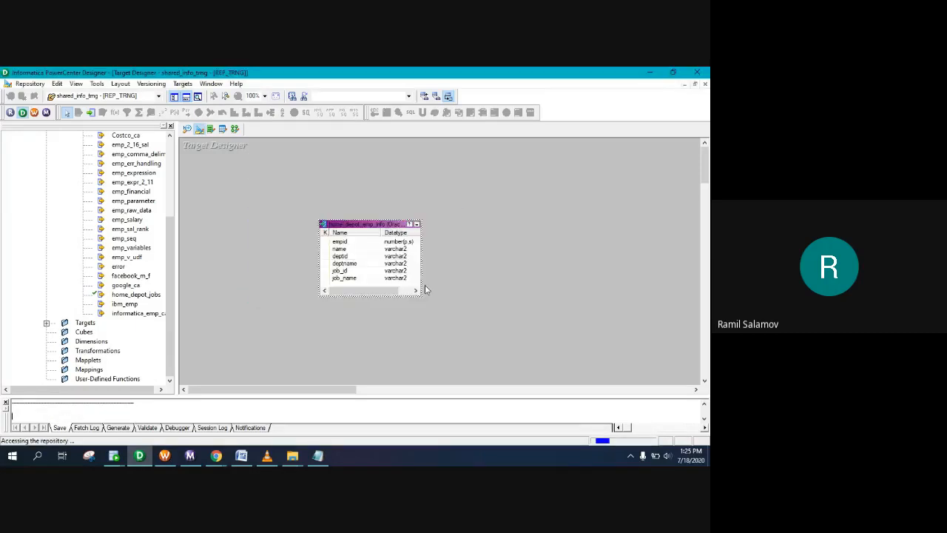
left_click(187, 129)
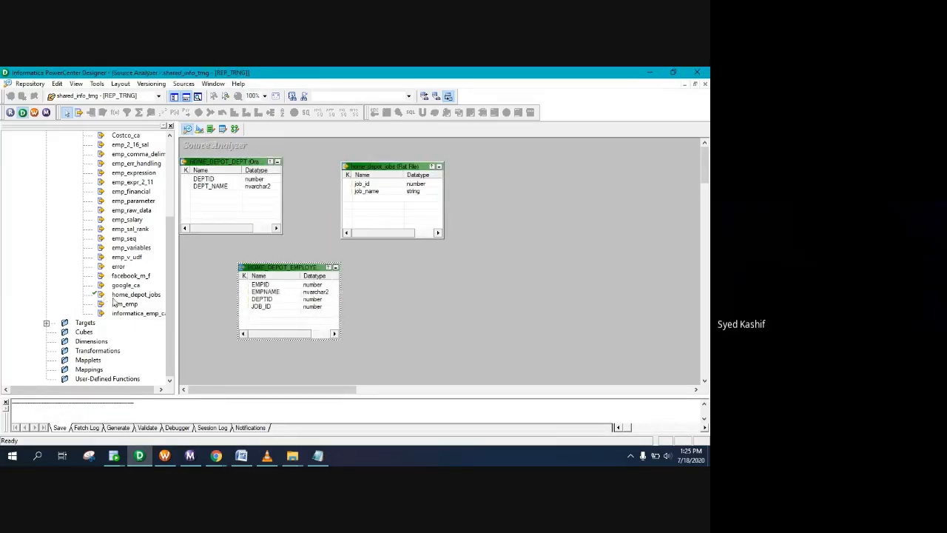
left_click(199, 128)
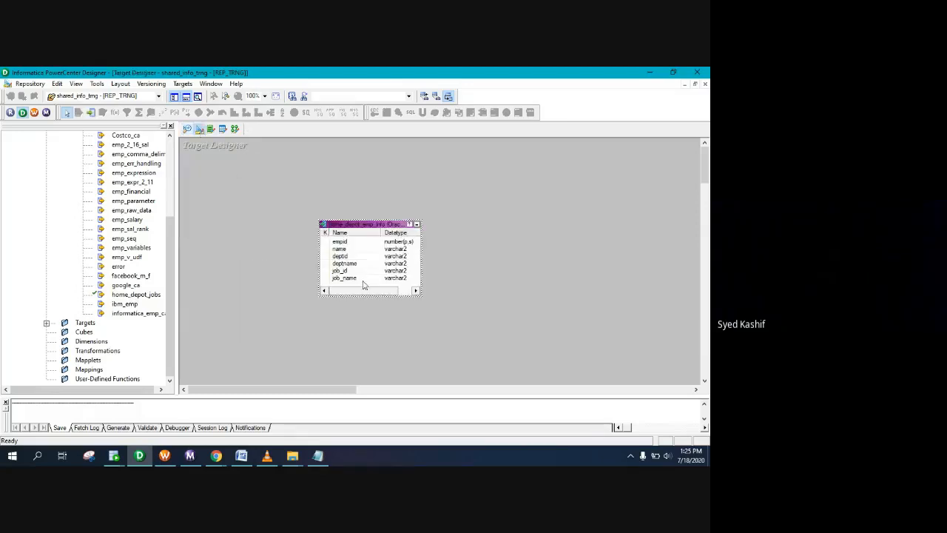
left_click(416, 291)
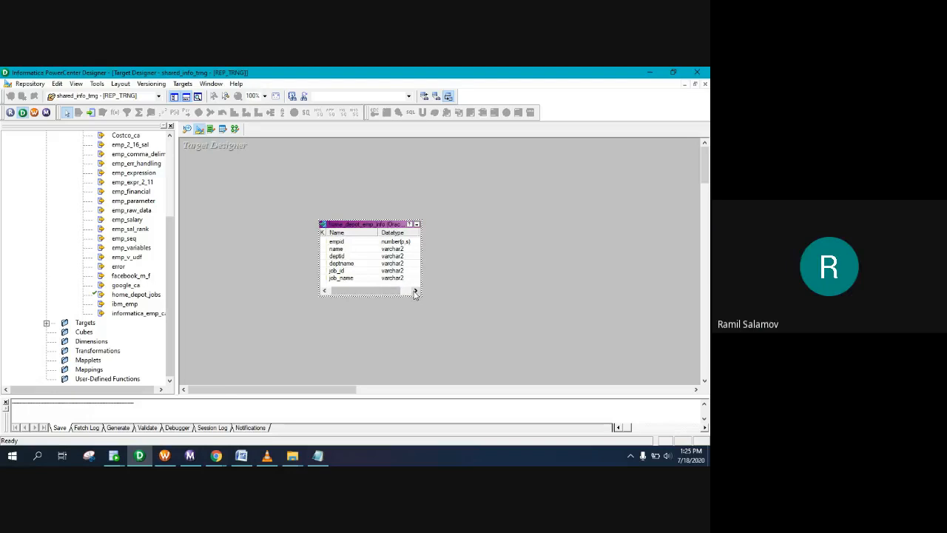
left_click(342, 270)
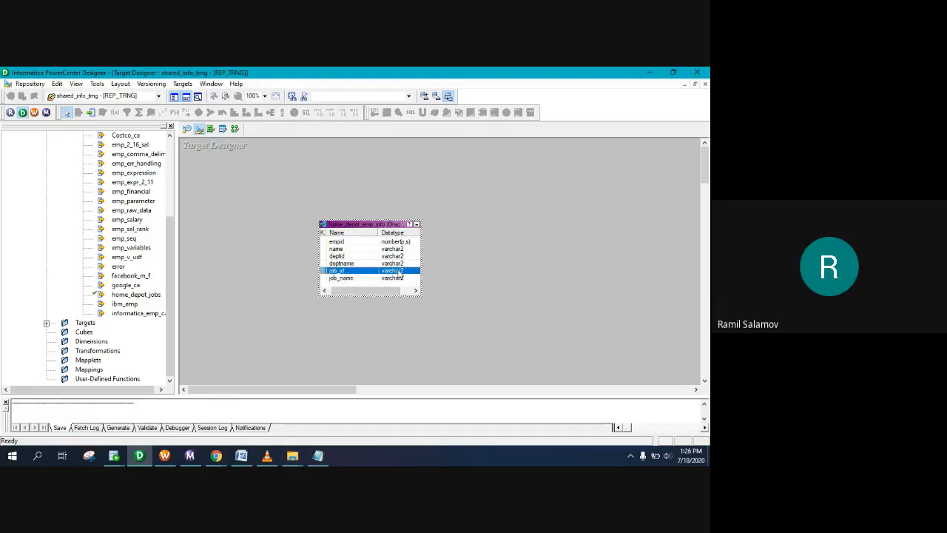
Step: Change the job_id and deptid columns of home_depot_emp_info to number(p,s), precision 15
double_click(386, 232)
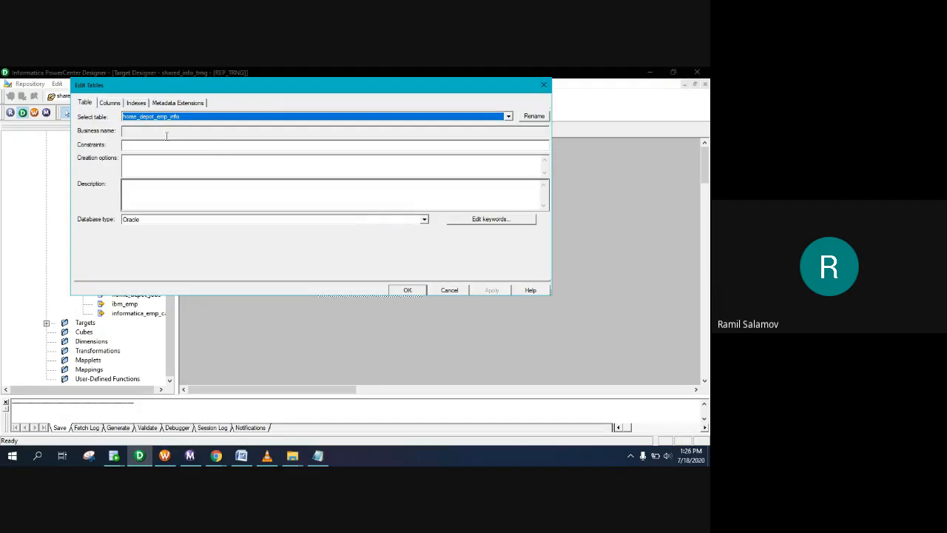
left_click(113, 102)
left_click(287, 189)
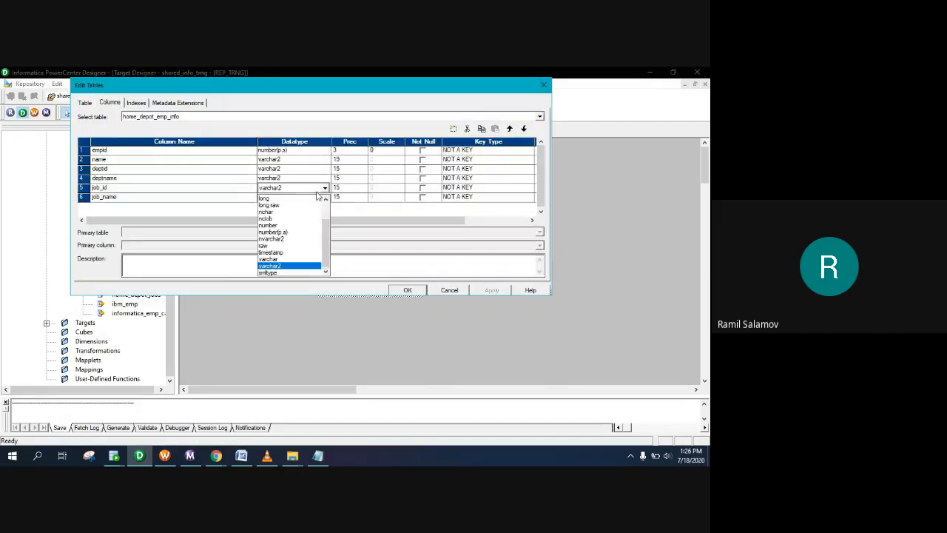
left_click(285, 231)
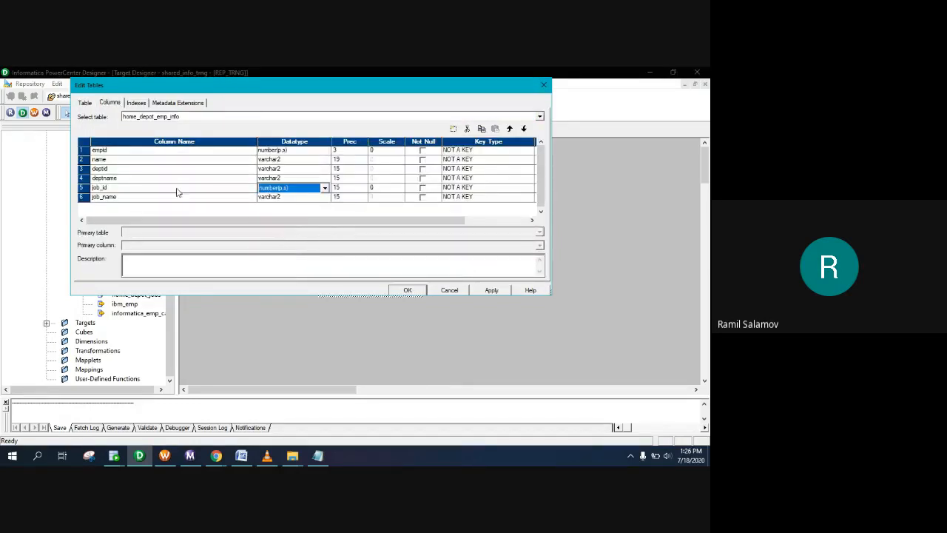
left_click(318, 172)
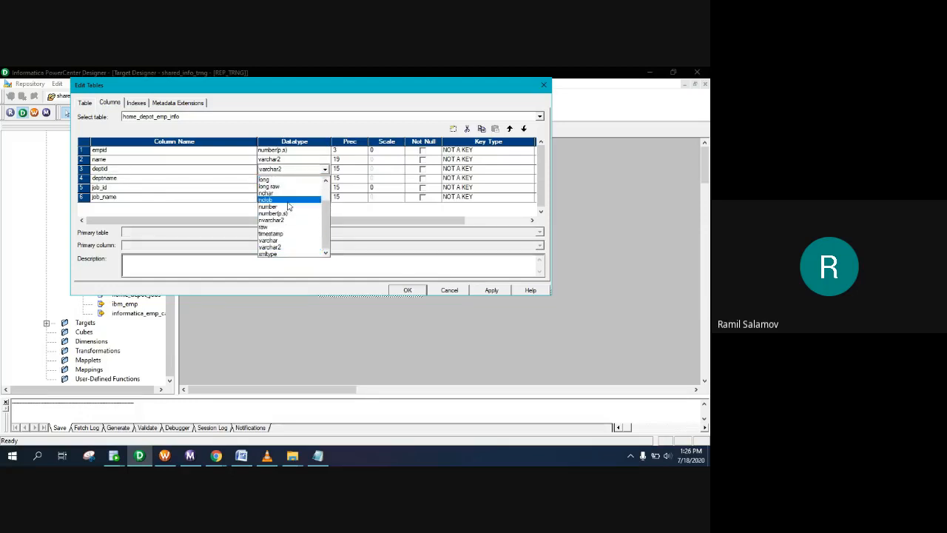
left_click(288, 213)
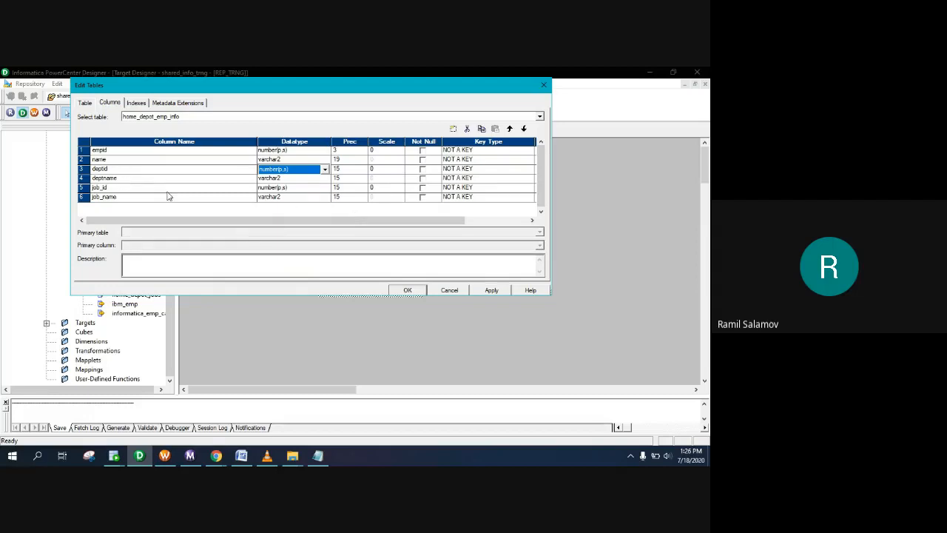
left_click(408, 290)
Step: Regenerate and execute the target table SQL with Drop table, overwriting the file, then save
left_click(183, 84)
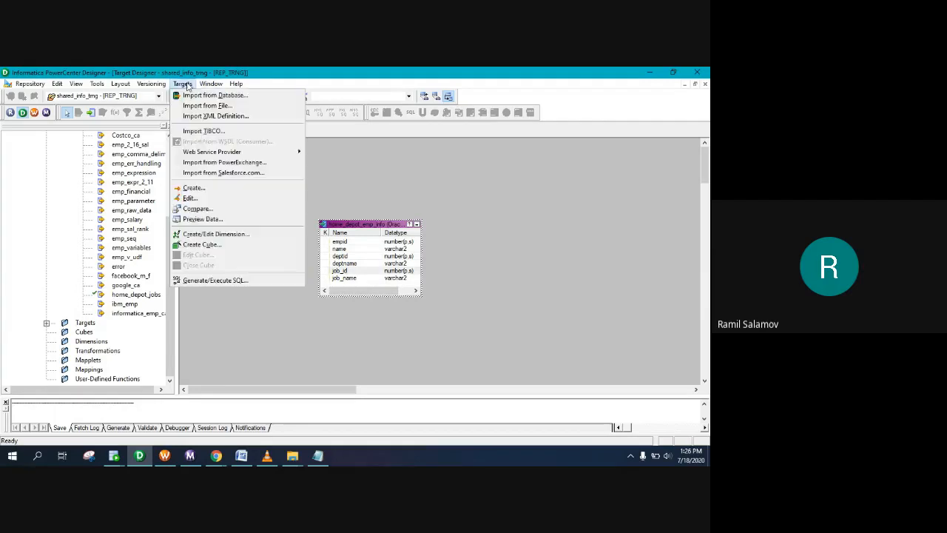
left_click(222, 281)
left_click(420, 285)
left_click(518, 308)
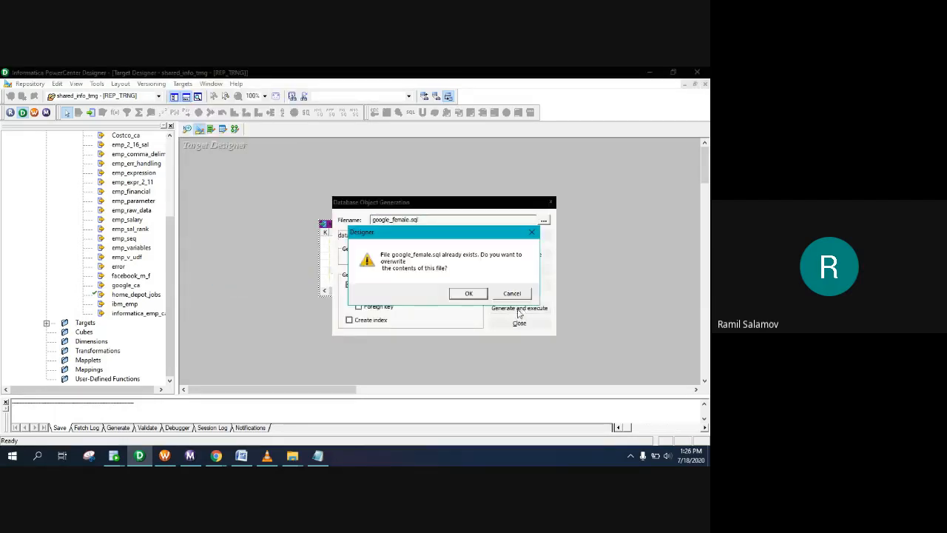
left_click(469, 293)
left_click(519, 322)
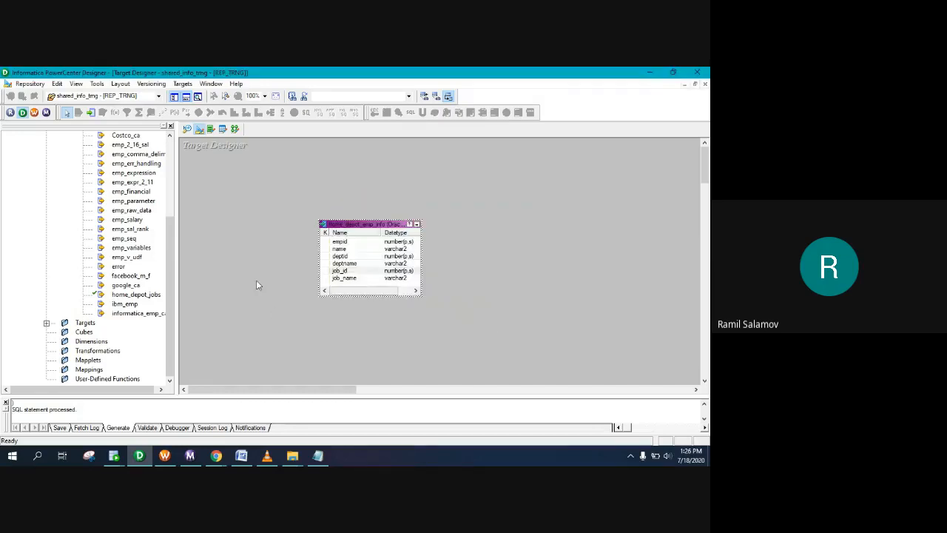
key("ctrl+s")
left_click(432, 292)
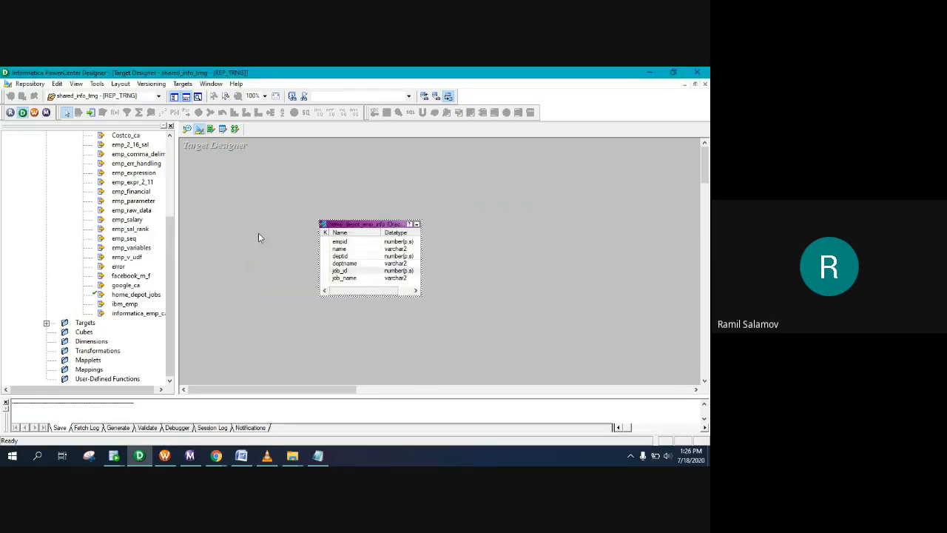
Step: Rerun the home_depot_emp_info query in Oracle SQL Developer, then return to Designer
mouse_move(118, 457)
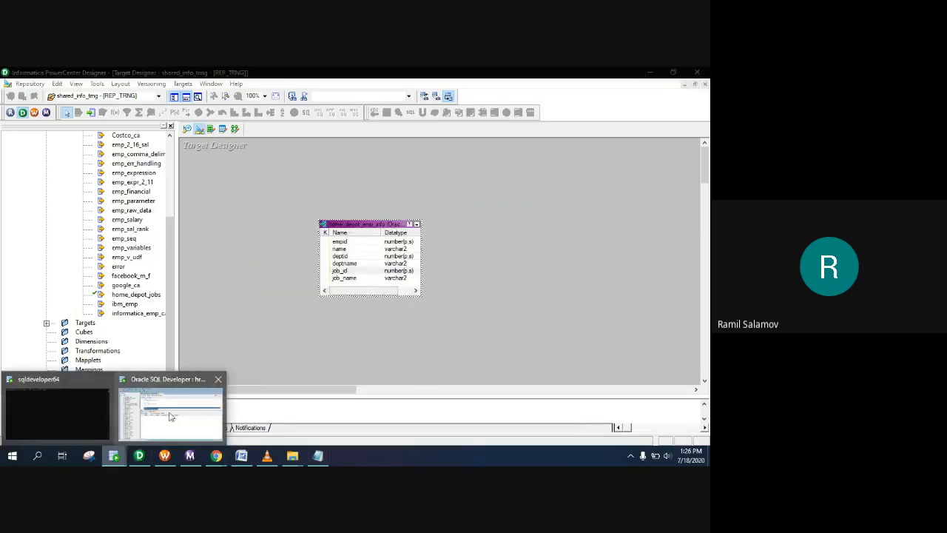
left_click(174, 404)
left_click(156, 130)
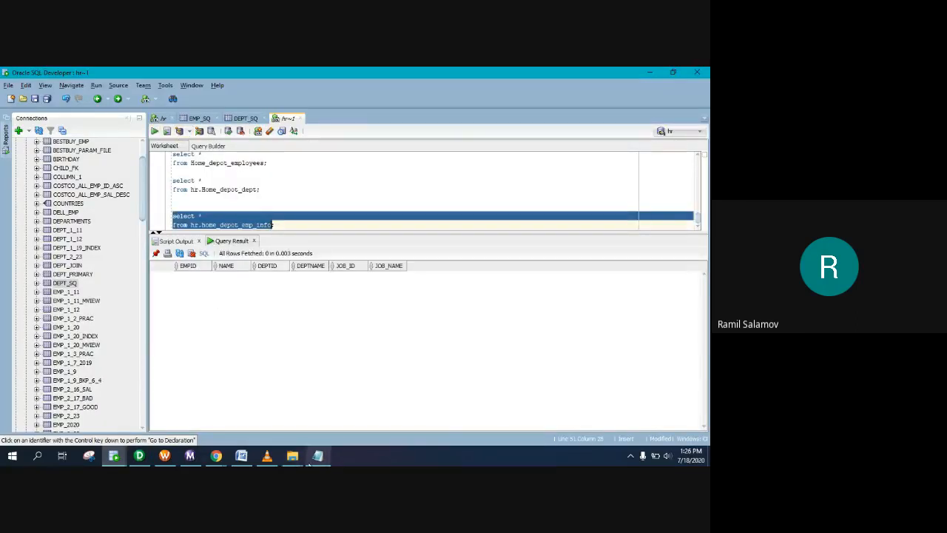
left_click(140, 457)
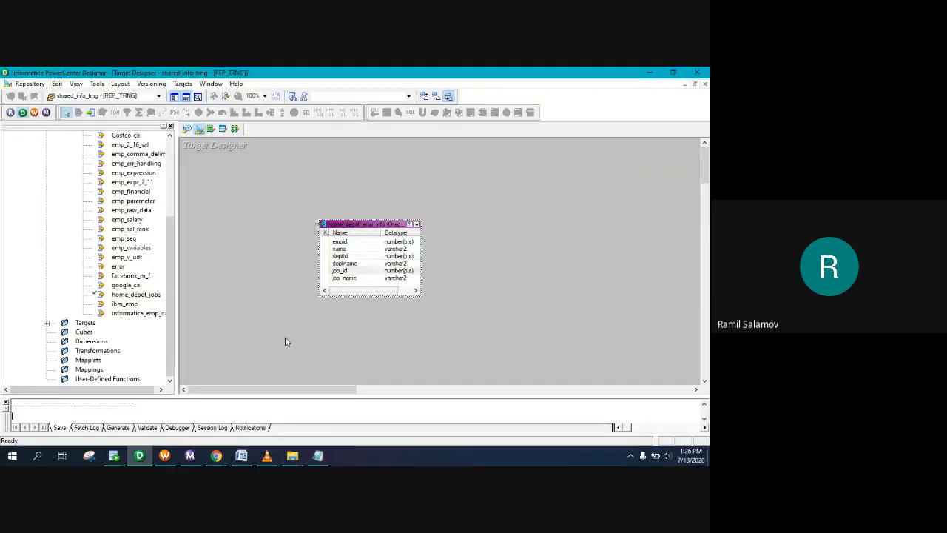
Step: Switch to Source Analyzer and save the repository folder
left_click(126, 295)
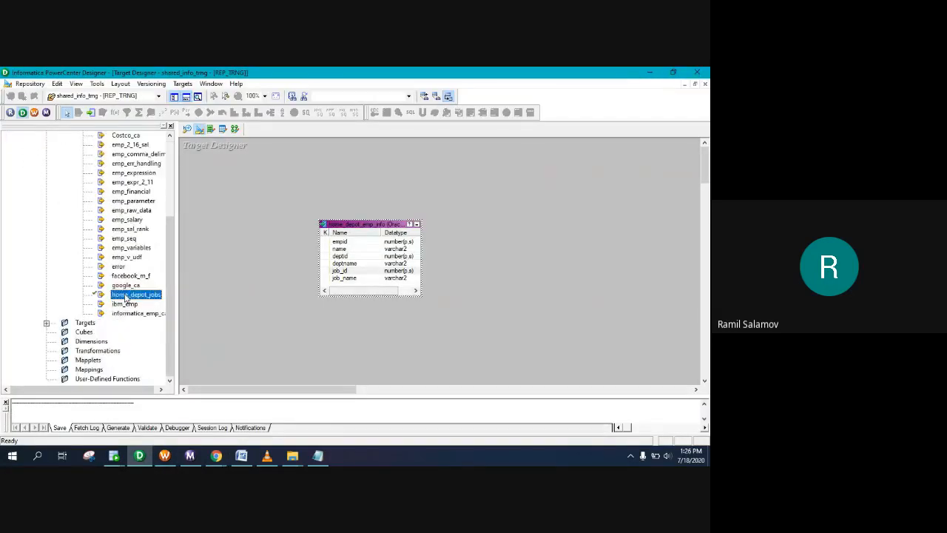
left_click(187, 129)
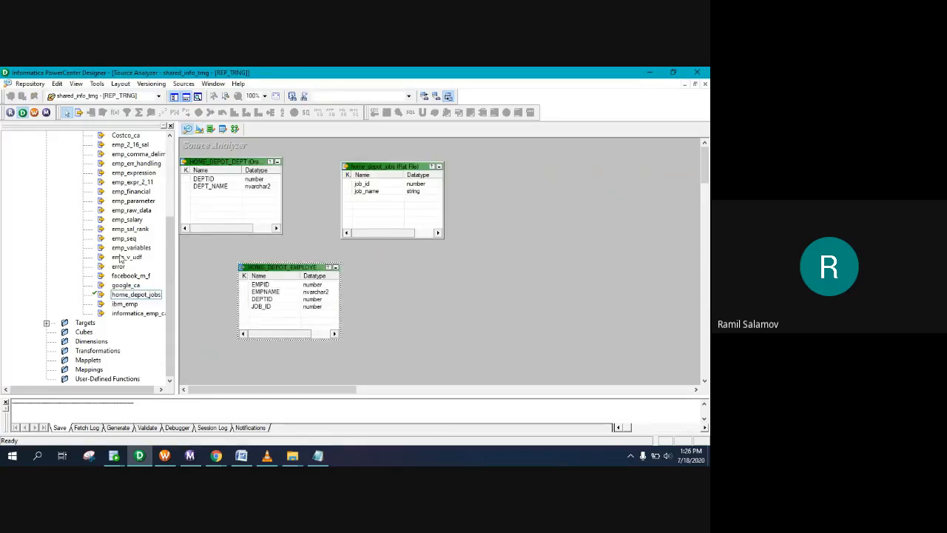
key("ctrl+s")
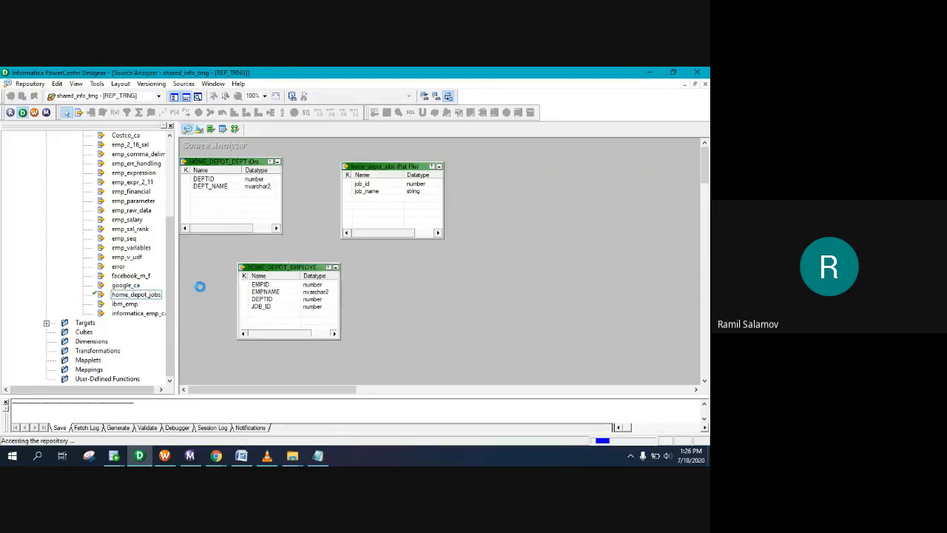
left_click(433, 290)
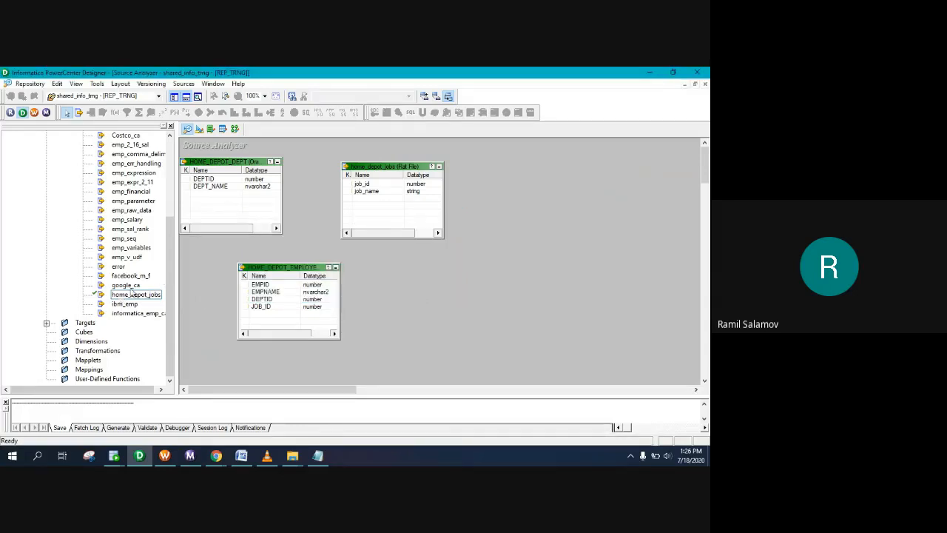
Step: Drag home_depot_jobs onto info_trng as a shortcut, then expand the database sources folder
scroll(132, 294, "up", 2)
left_click(135, 350)
left_click_drag(106, 139, 74, 151)
left_click(284, 275)
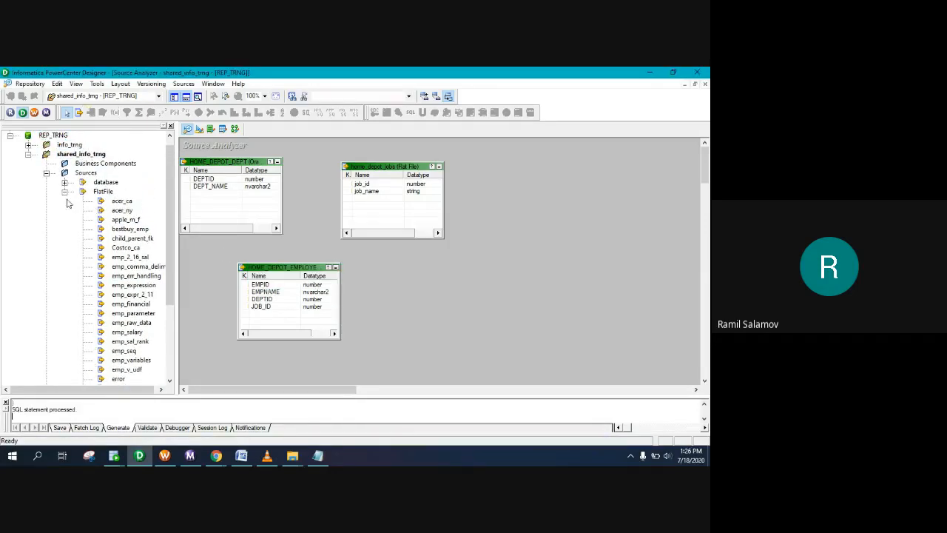
left_click(65, 192)
left_click(65, 191)
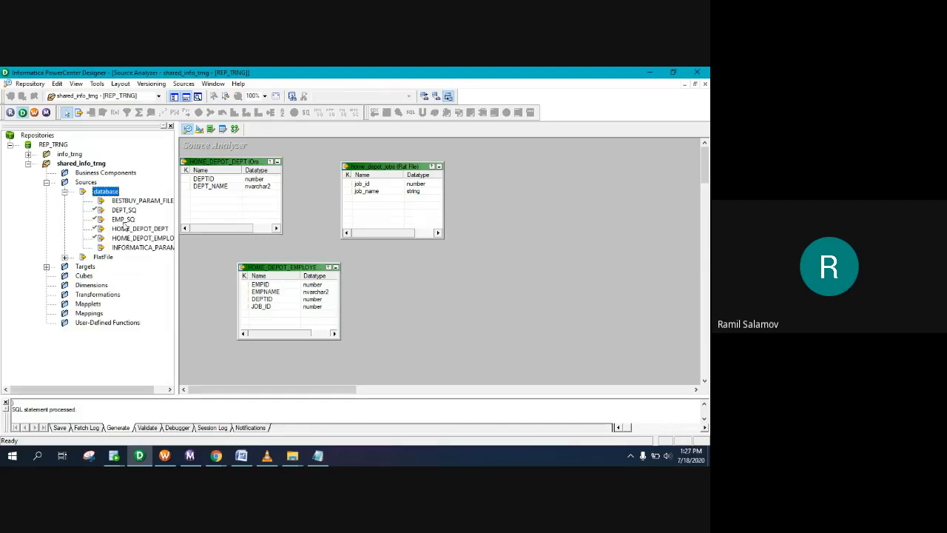
Step: Check in the EMP_SQ and DEPT_SQ sources with the comment 'done'
right_click(123, 220)
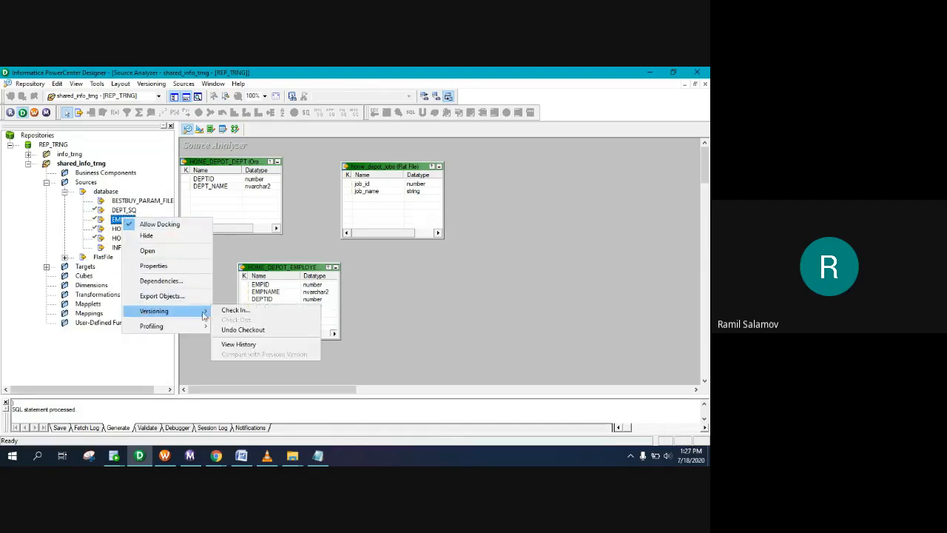
left_click(225, 311)
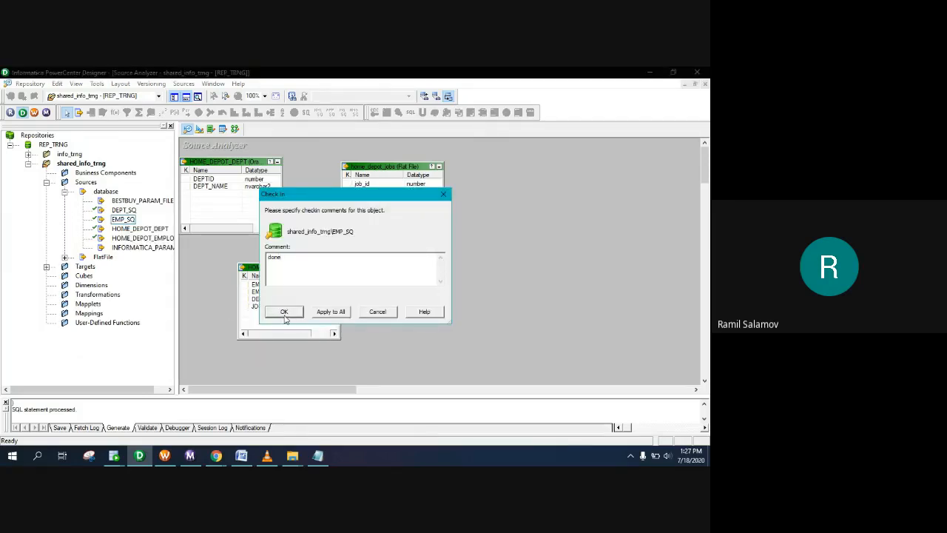
left_click(284, 314)
right_click(123, 210)
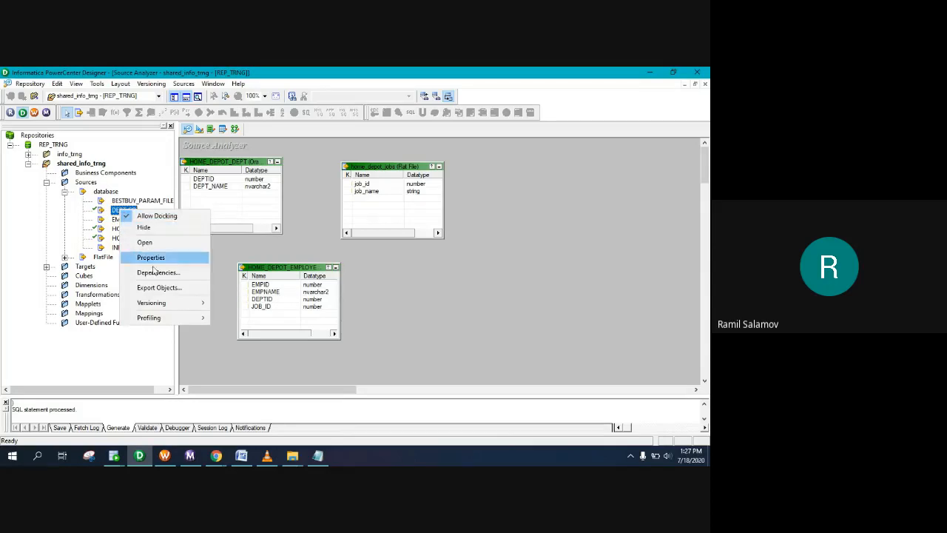
mouse_move(159, 303)
left_click(235, 302)
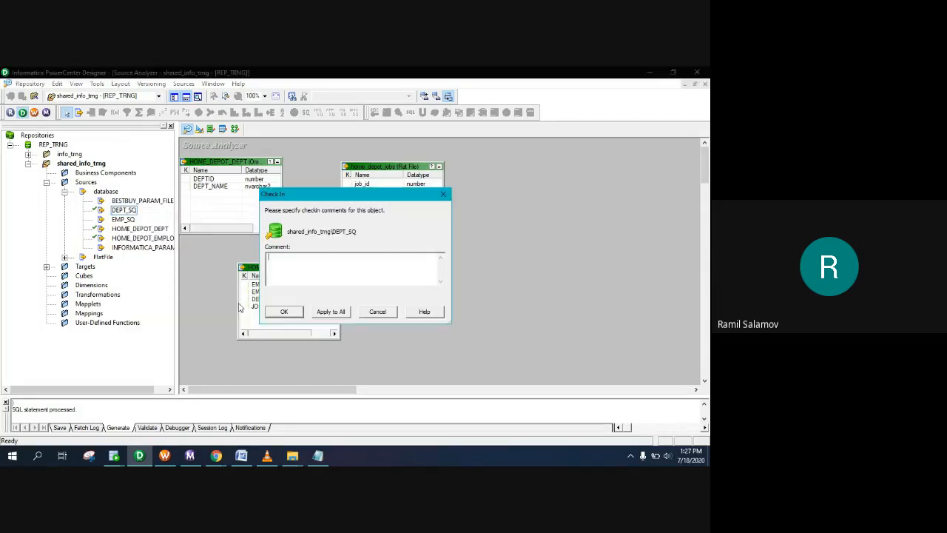
left_click(287, 313)
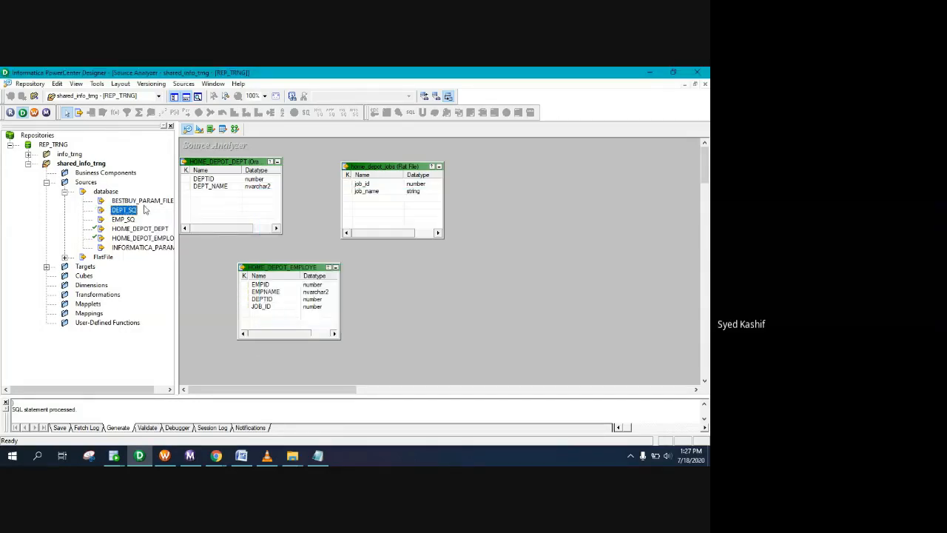
Step: Copy HOME_DEPOT_DEPT and the home depot employee source to the info_trng folder
left_click(130, 229)
left_click(131, 238, "ctrl")
left_click_drag(132, 236, 87, 168)
left_click(333, 278)
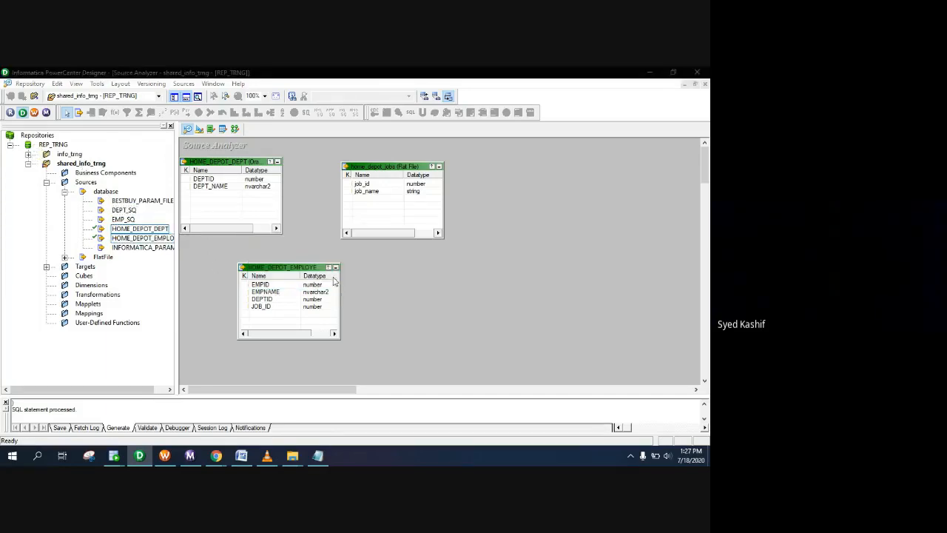
Step: Expand the shared_info_trng Targets and select home_depot_emp_info
left_click(64, 191)
left_click(46, 182)
left_click(46, 191)
scroll(129, 277, "down", 5)
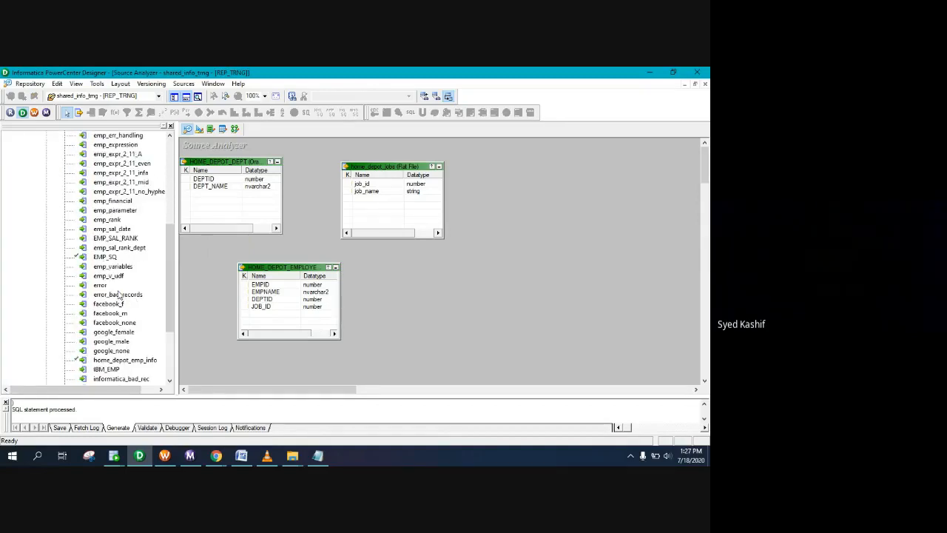
scroll(132, 295, "down", 1)
scroll(131, 295, "down", 1)
left_click(112, 305)
Step: Add home_depot_emp_info as a target shortcut in info_trng
left_click_drag(113, 305, 71, 145)
left_click(289, 277)
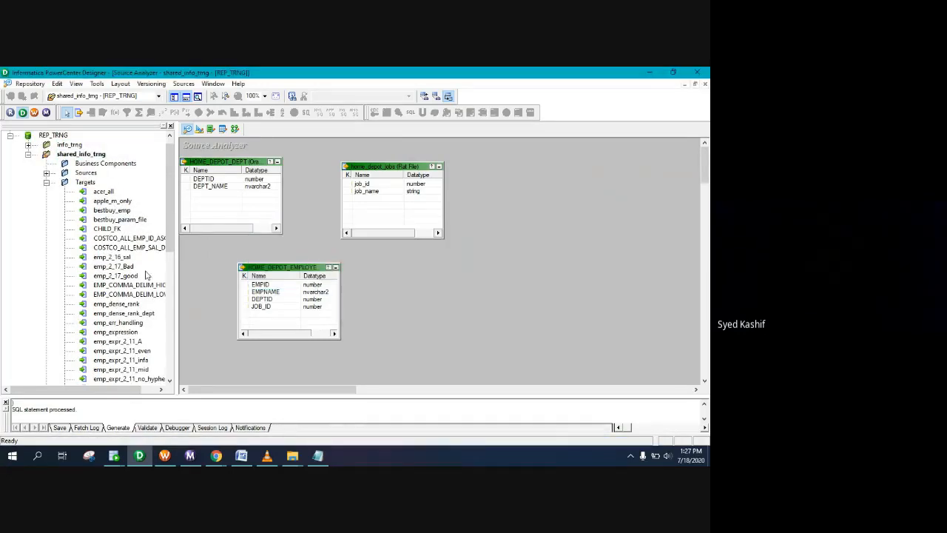
scroll(108, 264, "down", 2)
Step: Check in the EMP_SQ target and collapse the Targets folder
right_click(113, 249)
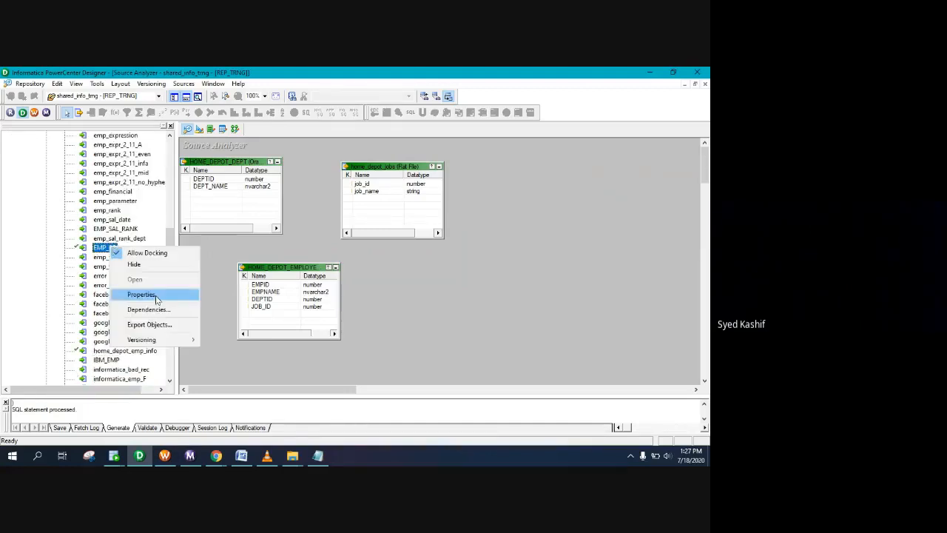
mouse_move(160, 342)
left_click(215, 339)
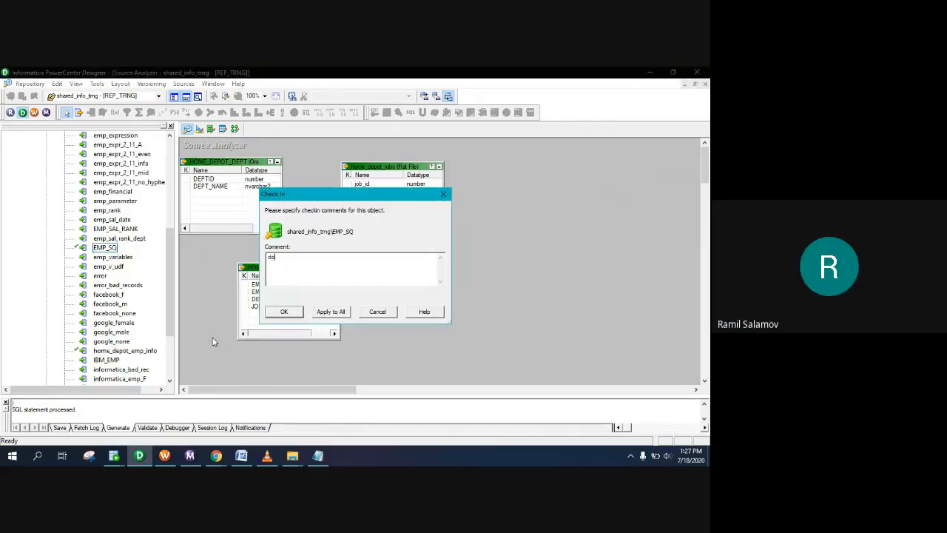
left_click(284, 312)
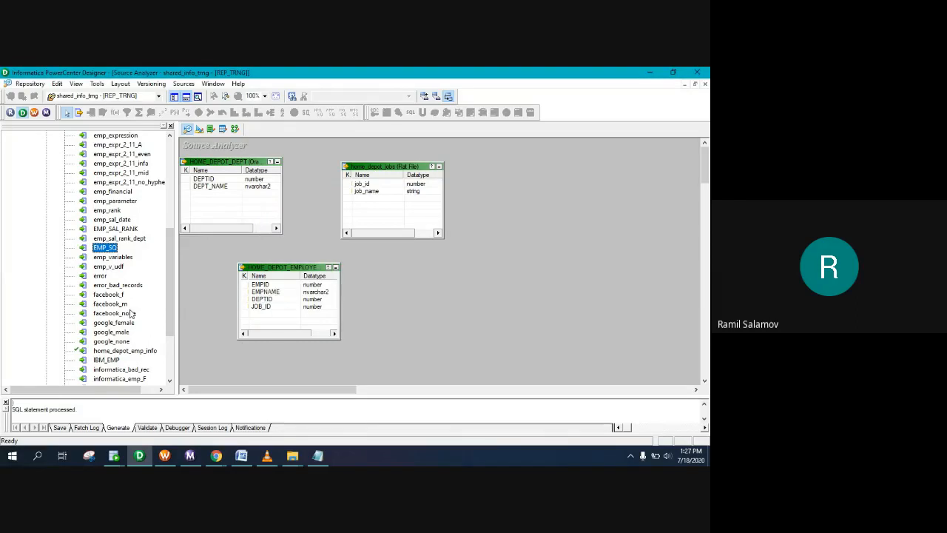
left_click(46, 191)
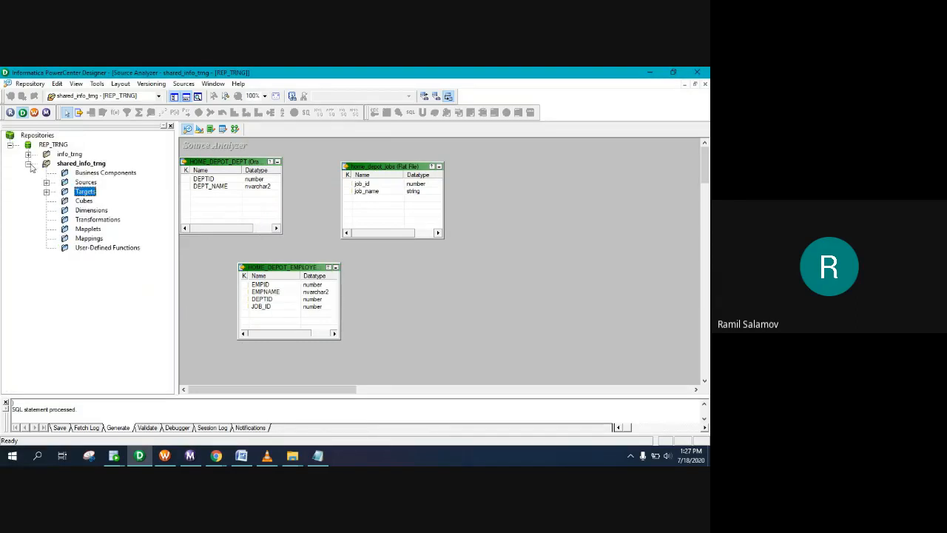
Step: Open info_trng and clear all tables from the Source Analyzer and Target Designer workspaces
left_click(29, 163)
double_click(62, 154)
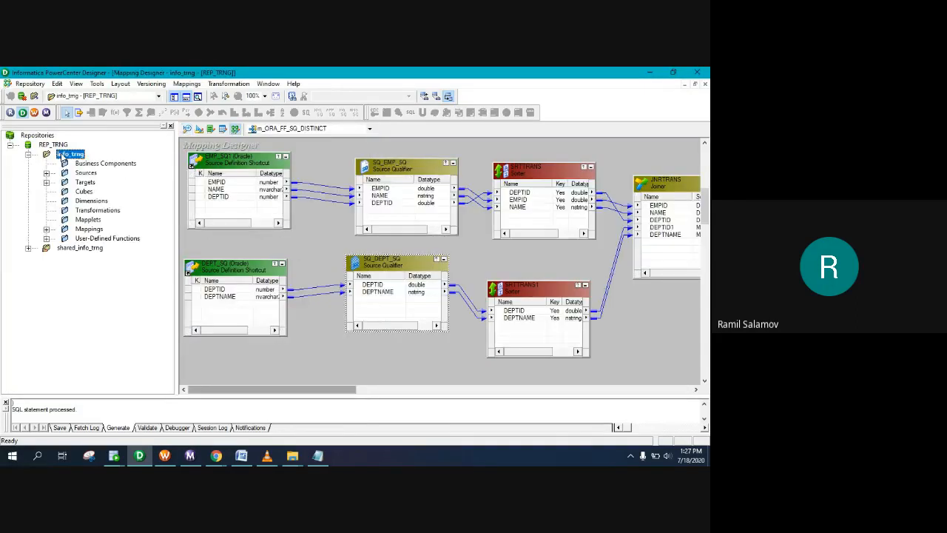
left_click(186, 130)
right_click(269, 152)
left_click(281, 169)
left_click(199, 129)
right_click(199, 150)
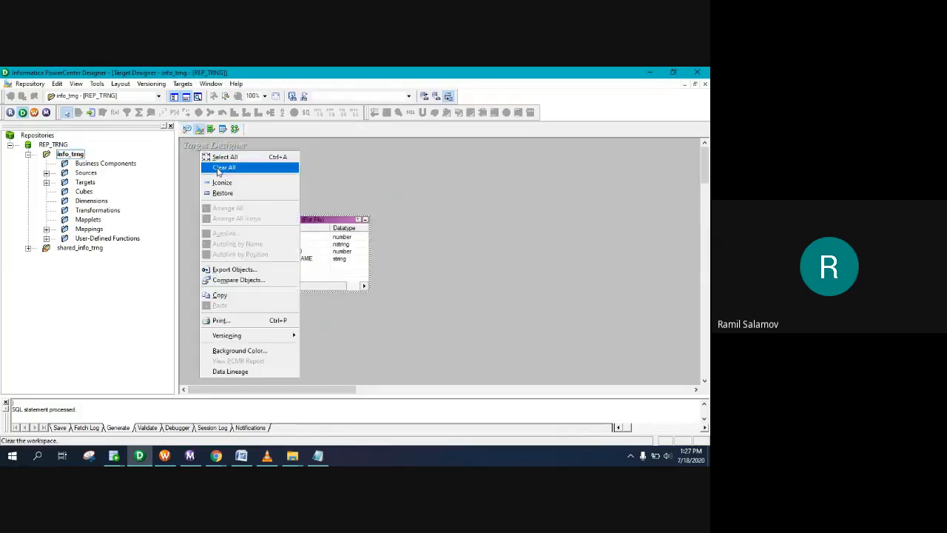
left_click(222, 168)
left_click(187, 129)
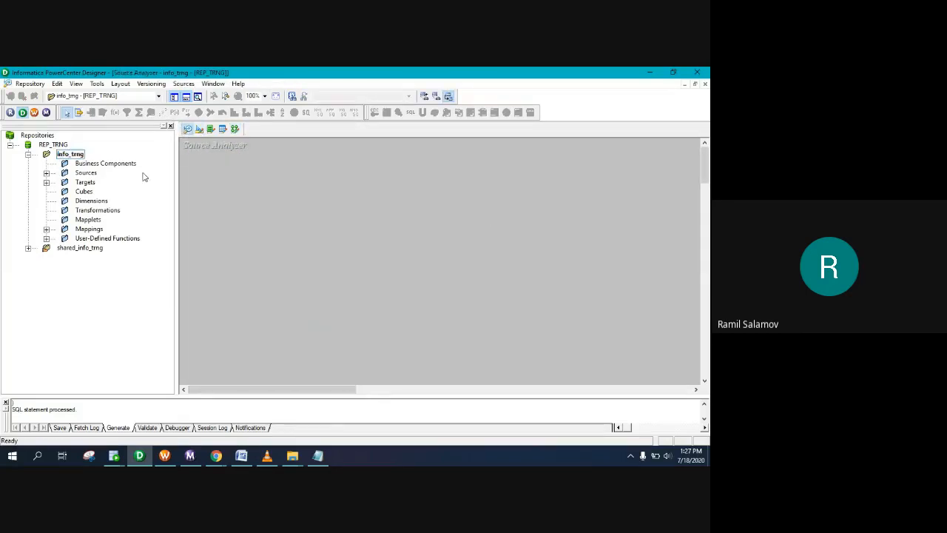
Step: Expand info_trng Sources and select both Shortcut_to_HOME_DEPOT sources
left_click(46, 173)
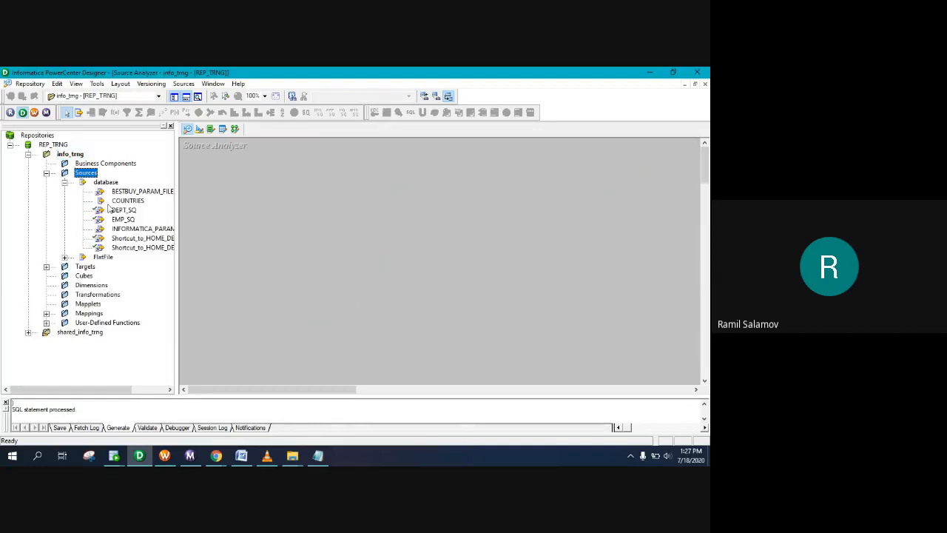
left_click(126, 248)
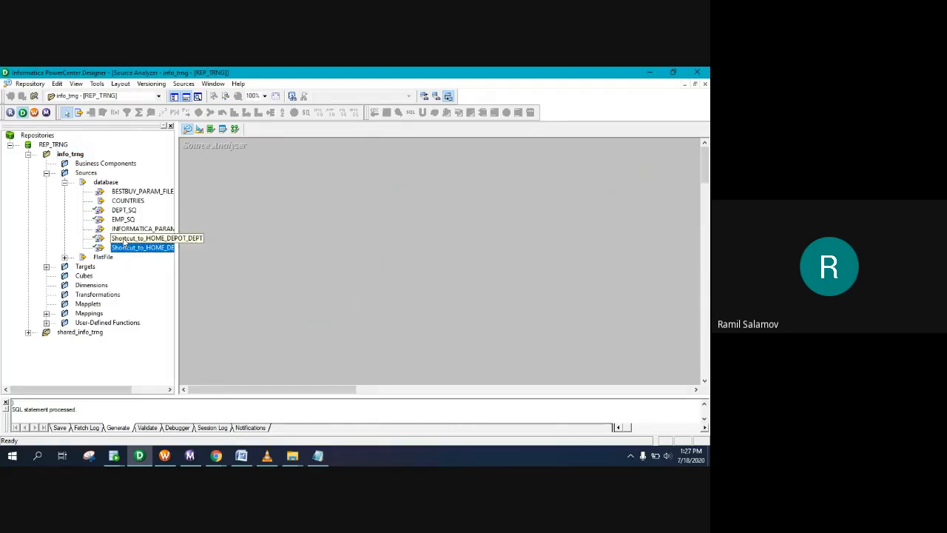
left_click(126, 237, "ctrl")
Step: Place the two home depot database shortcuts and the home_depot_jobs flat-file shortcut on the canvas
left_click_drag(139, 241, 263, 200)
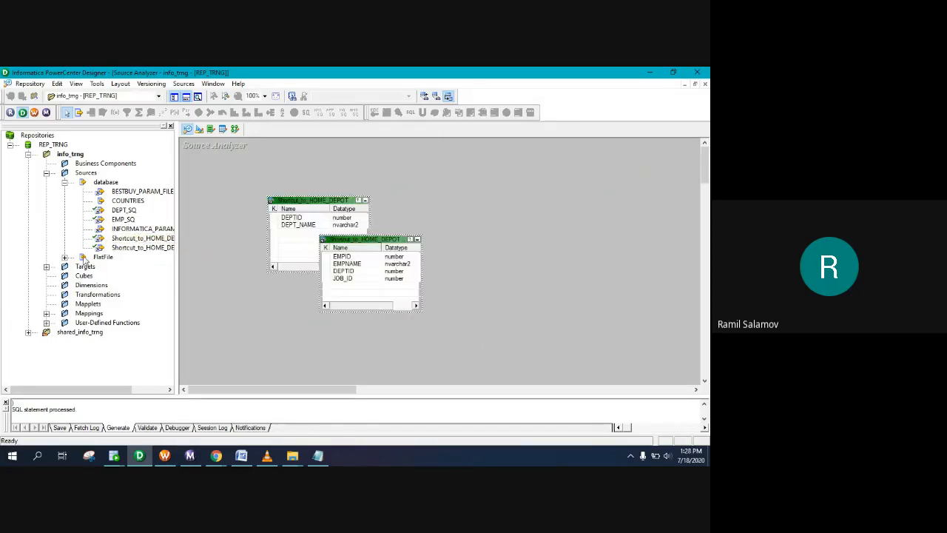
left_click(65, 182)
left_click(64, 191)
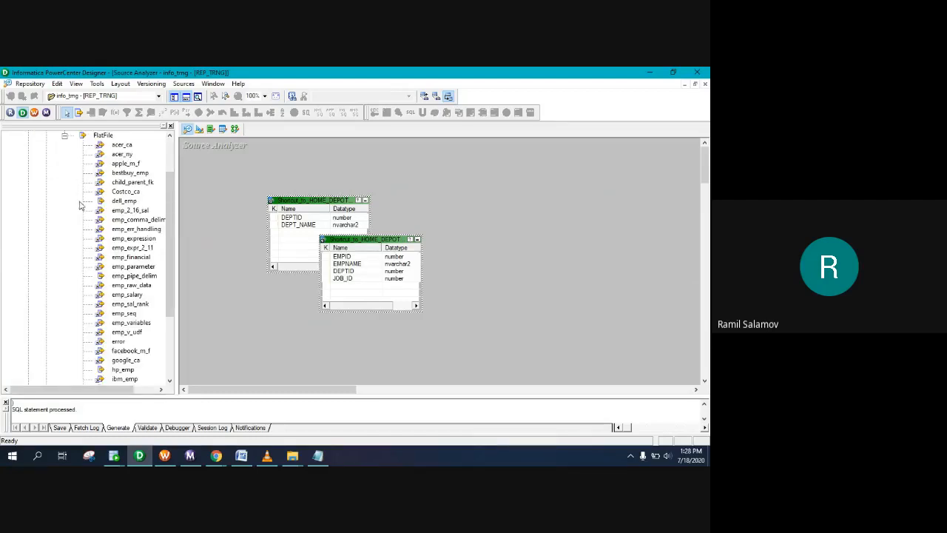
scroll(136, 281, "down", 3)
left_click_drag(126, 309, 270, 319)
Step: Rename the department shortcut source to HOME_DEPOT_DEPT
double_click(296, 196)
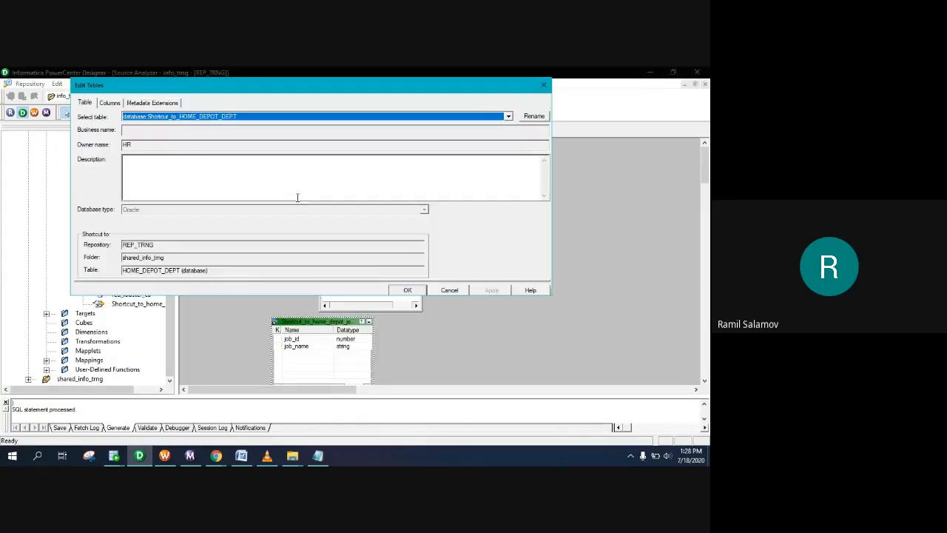
left_click(534, 116)
left_click(249, 175)
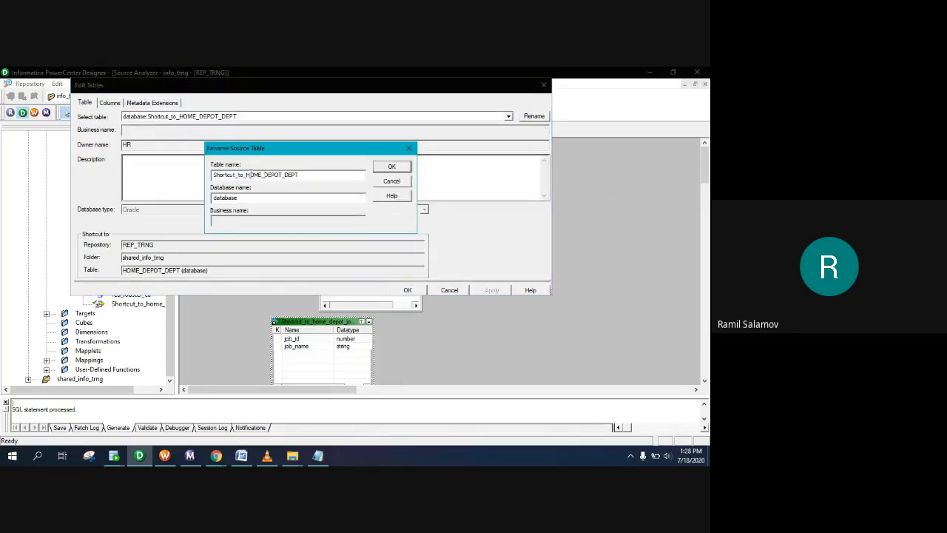
left_click_drag(249, 175, 119, 173)
key("BackSpace")
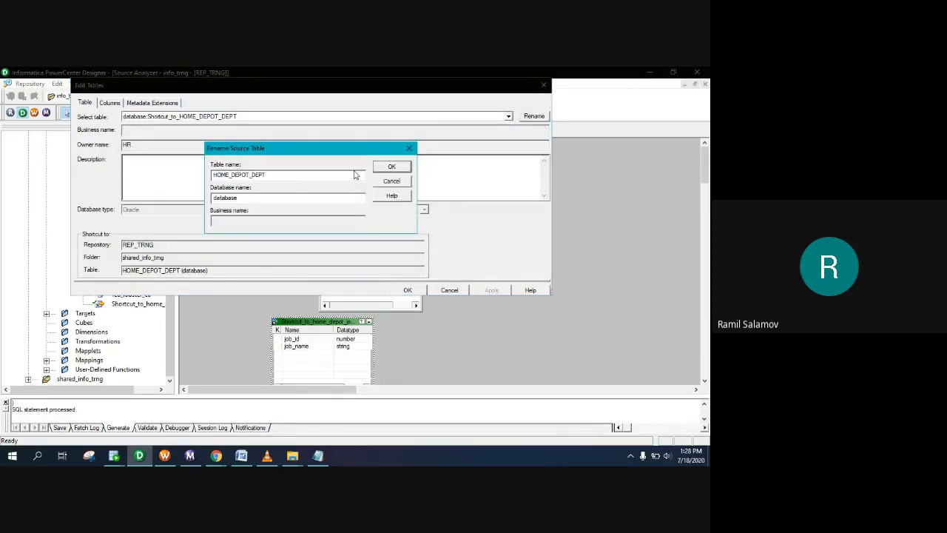
left_click(393, 167)
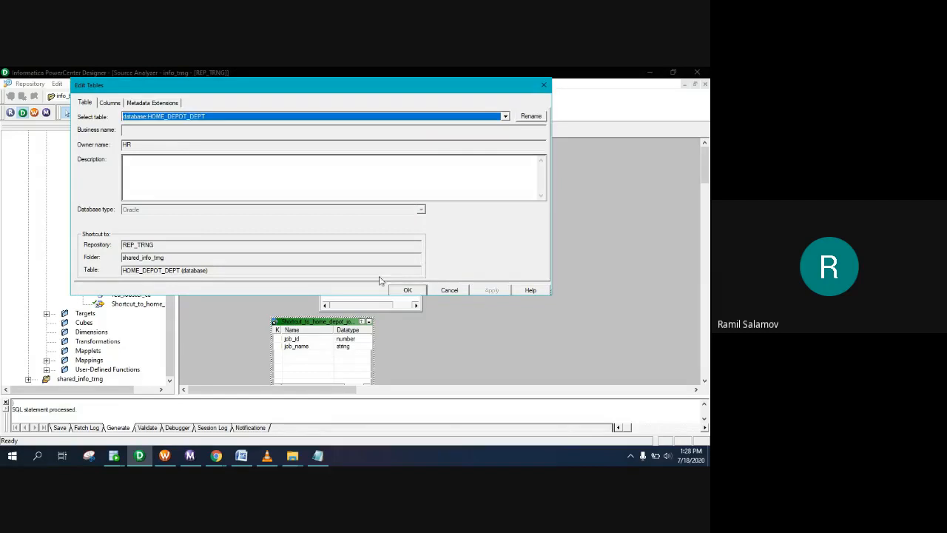
left_click(415, 291)
Step: Rename the employees shortcut source to HOME_DEPOT_EMPLOYEES
double_click(366, 241)
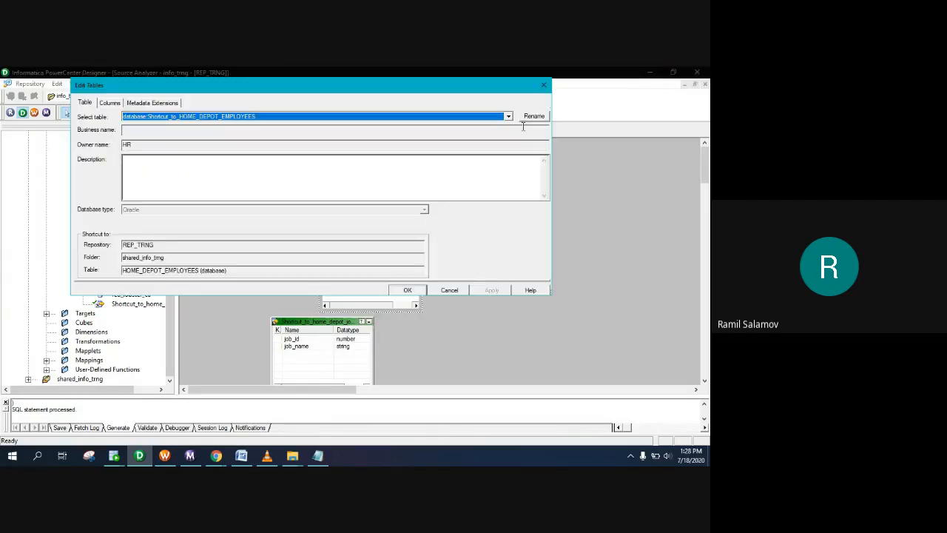
left_click(534, 116)
left_click(244, 174)
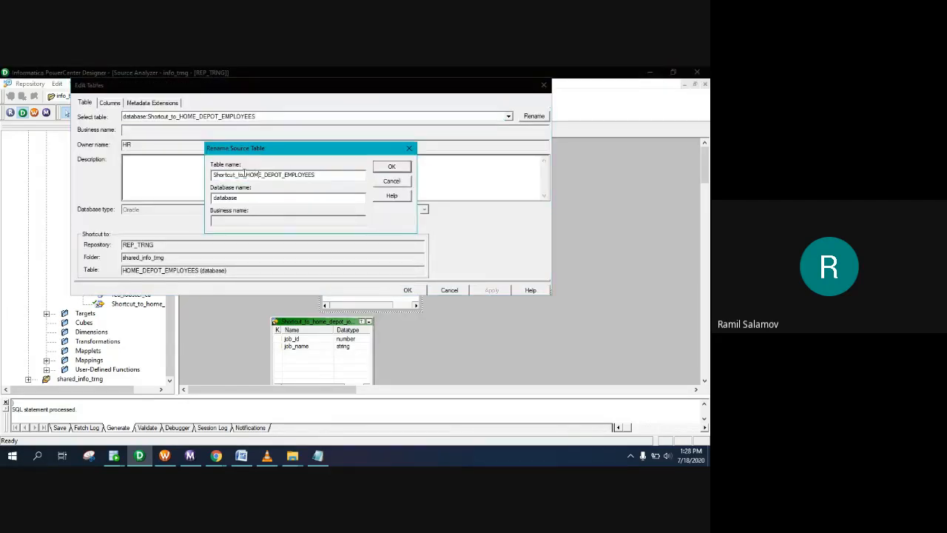
left_click_drag(246, 175, 213, 174)
key("Delete")
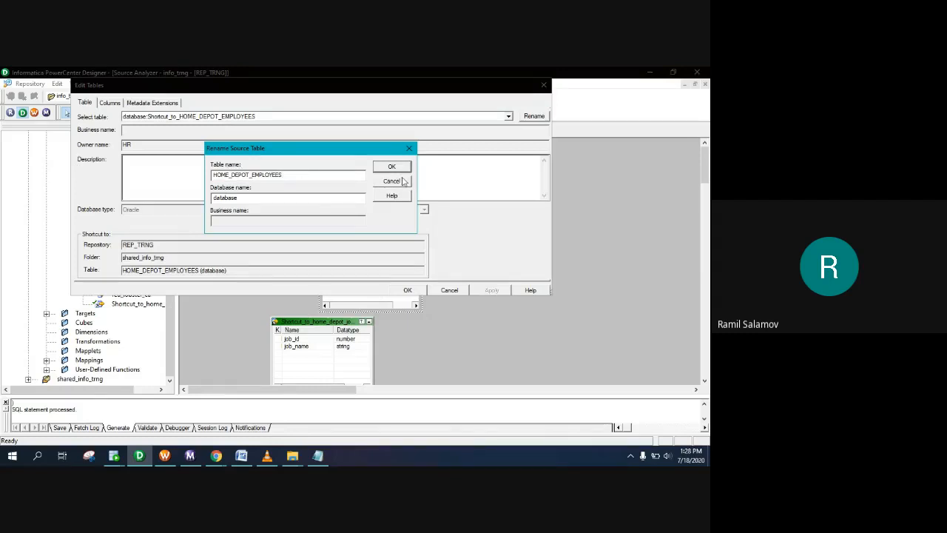
left_click(400, 168)
left_click(406, 291)
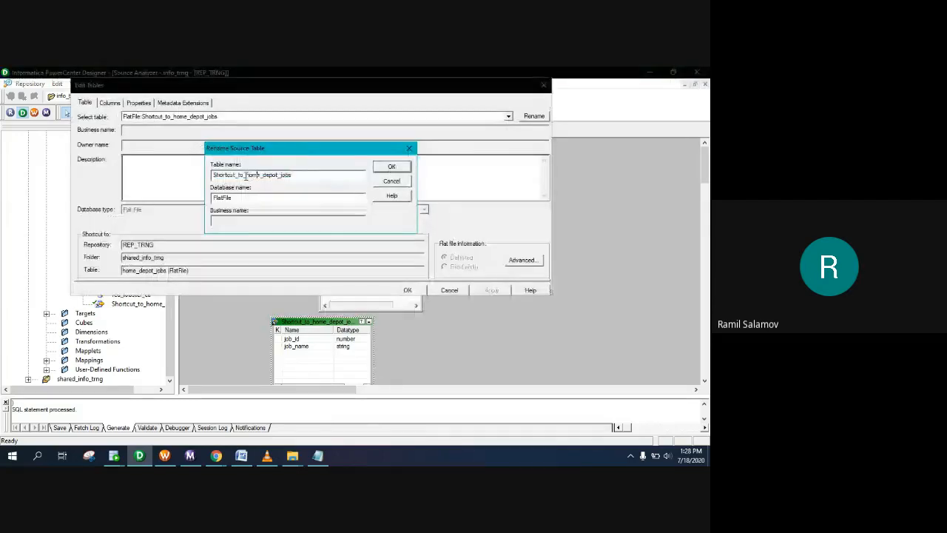
Step: Rename the jobs shortcut source to home_depot_jobs and collapse the FlatFile folder
left_click_drag(252, 175, 212, 174)
key("Delete")
left_click(391, 166)
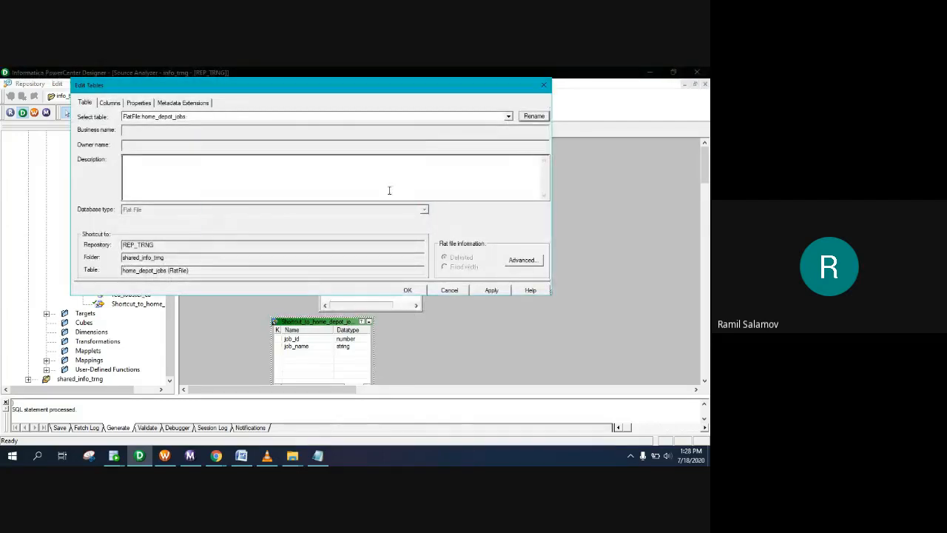
left_click(409, 291)
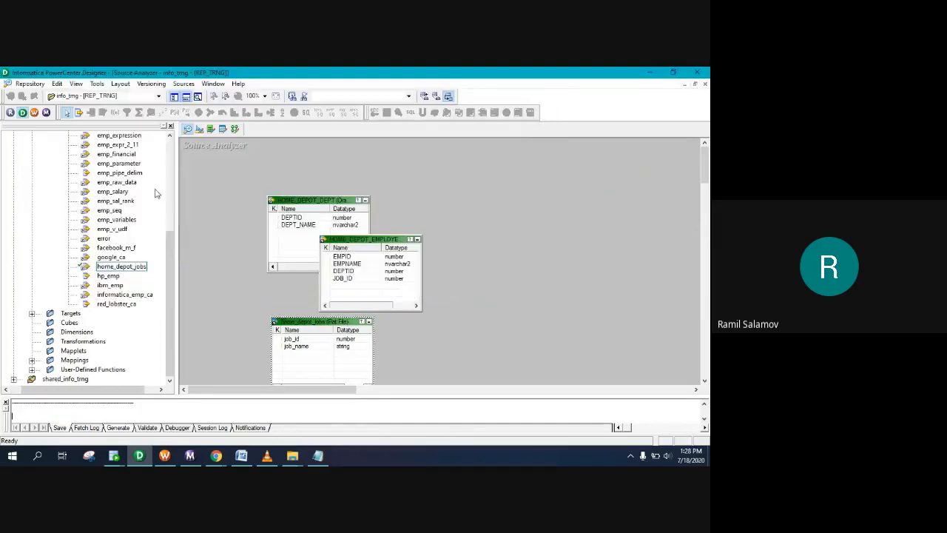
scroll(51, 194, "up", 5)
left_click(50, 192)
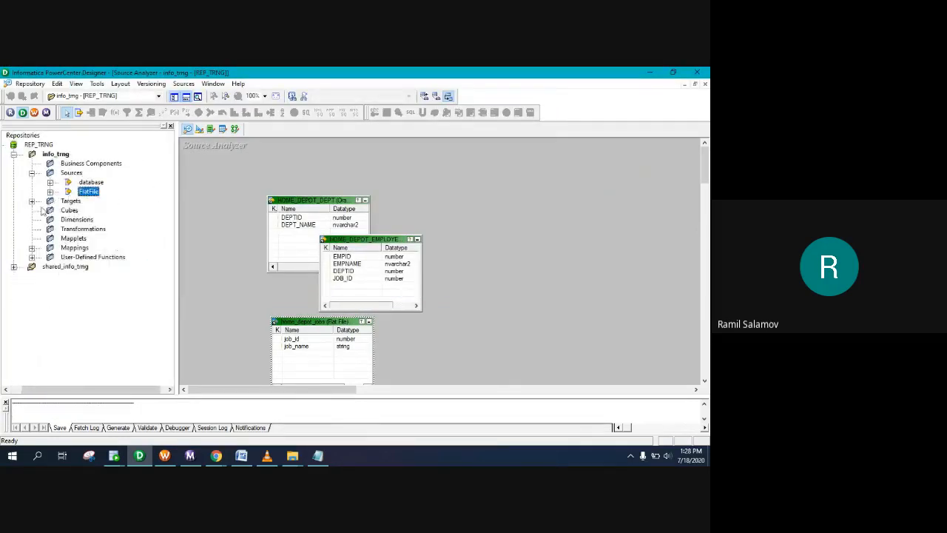
Step: Place the Shortcut_to_home_depot_emp_info target on the Target Designer canvas
left_click(32, 201)
left_click(199, 130)
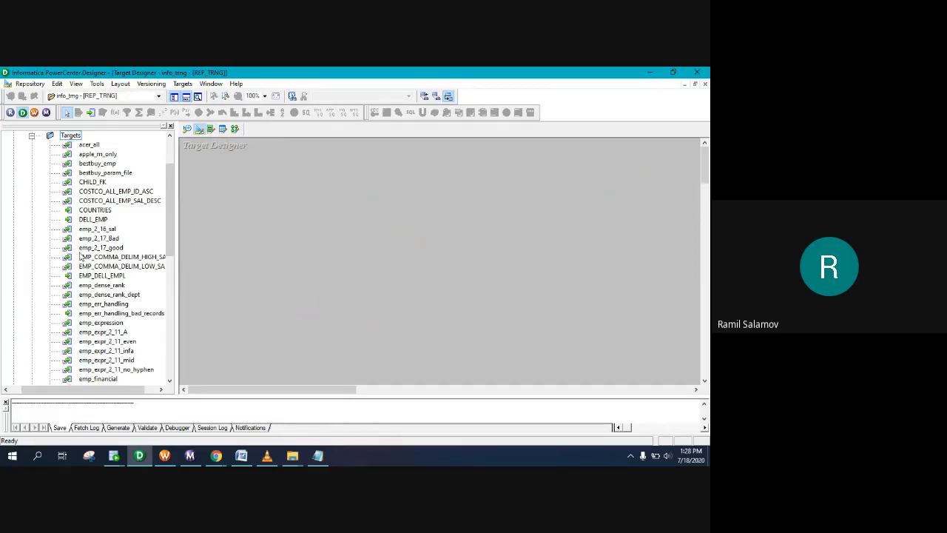
scroll(86, 254, "down", 5)
scroll(92, 289, "down", 6)
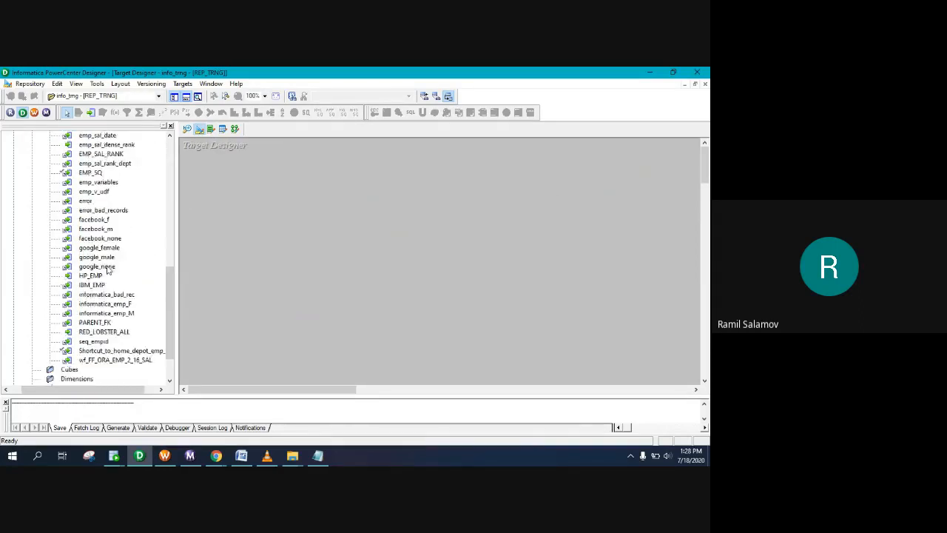
left_click_drag(106, 309, 314, 197)
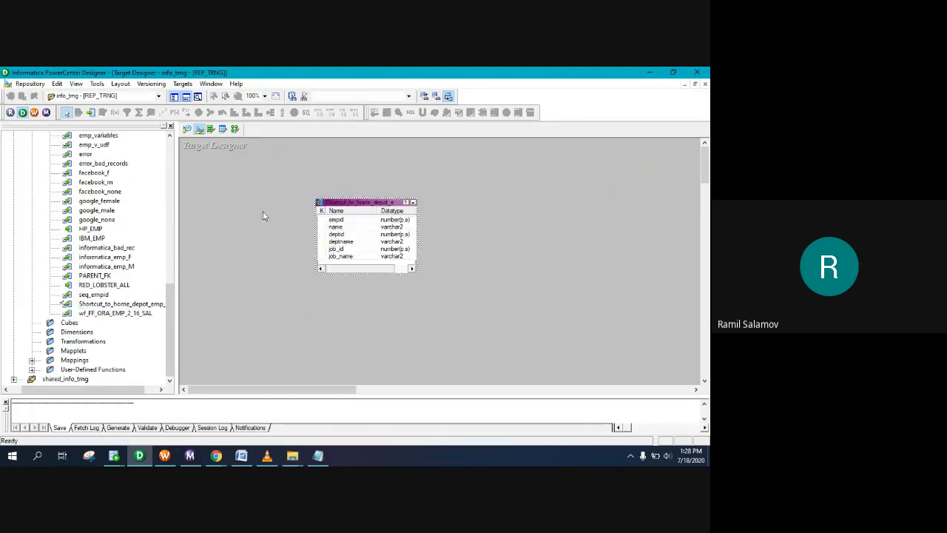
Step: Rename the target shortcut to home_depot_emp_info
double_click(344, 203)
left_click(535, 116)
left_click(246, 187)
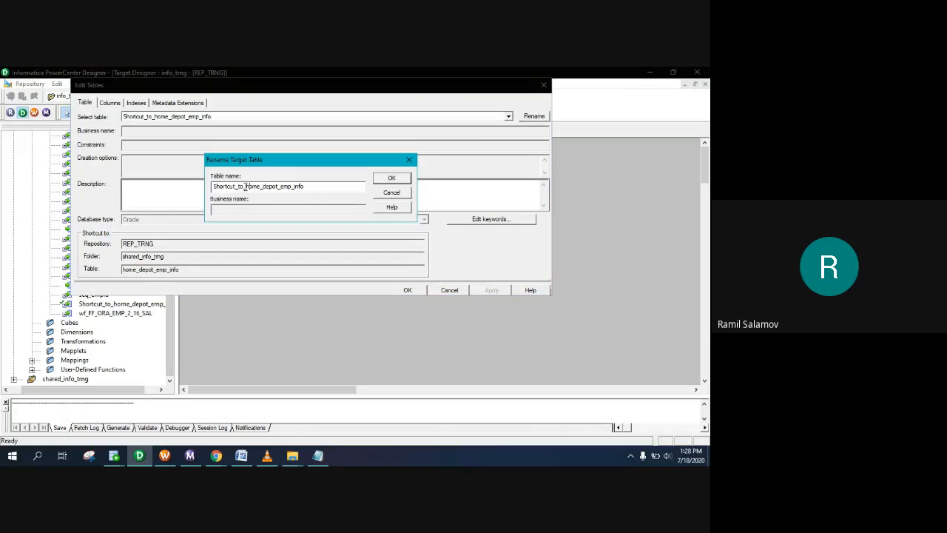
left_click_drag(246, 187, 212, 186)
key("BackSpace")
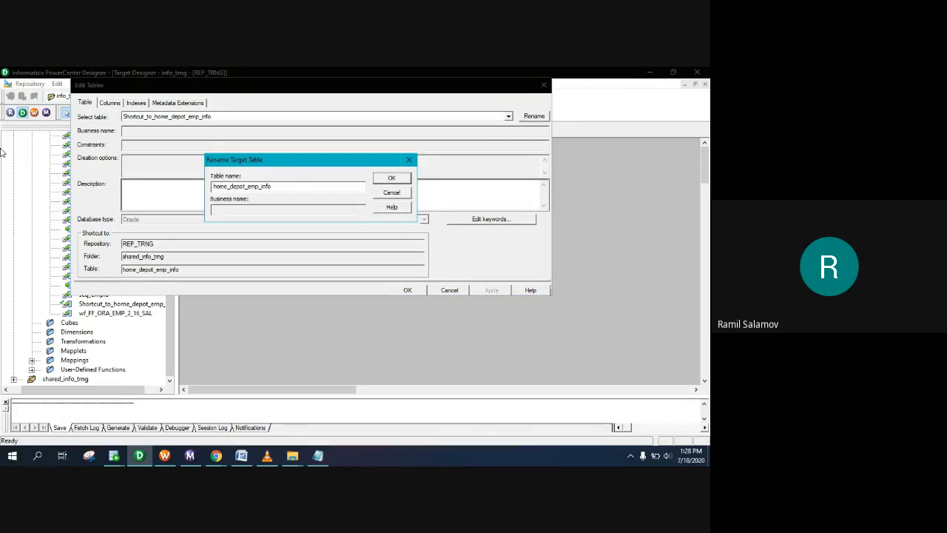
left_click(379, 179)
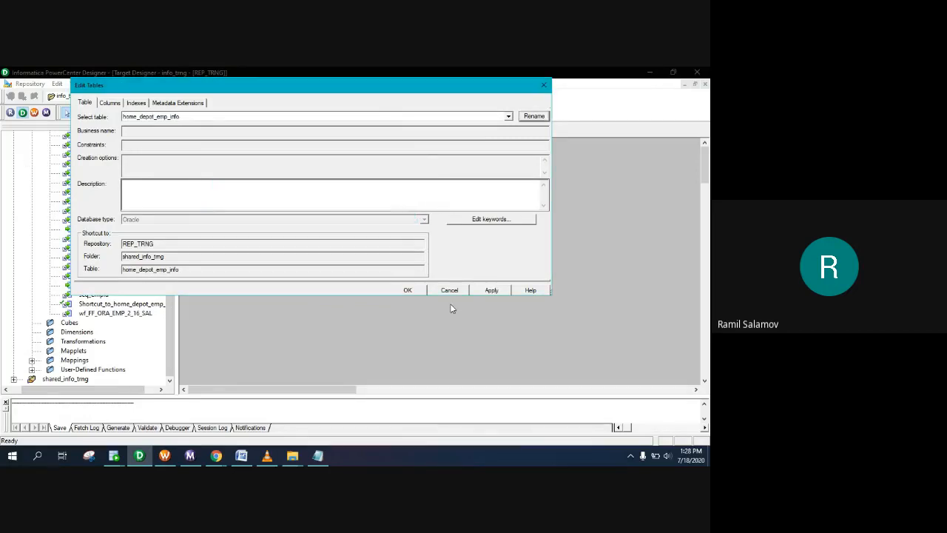
left_click(491, 289)
left_click(408, 290)
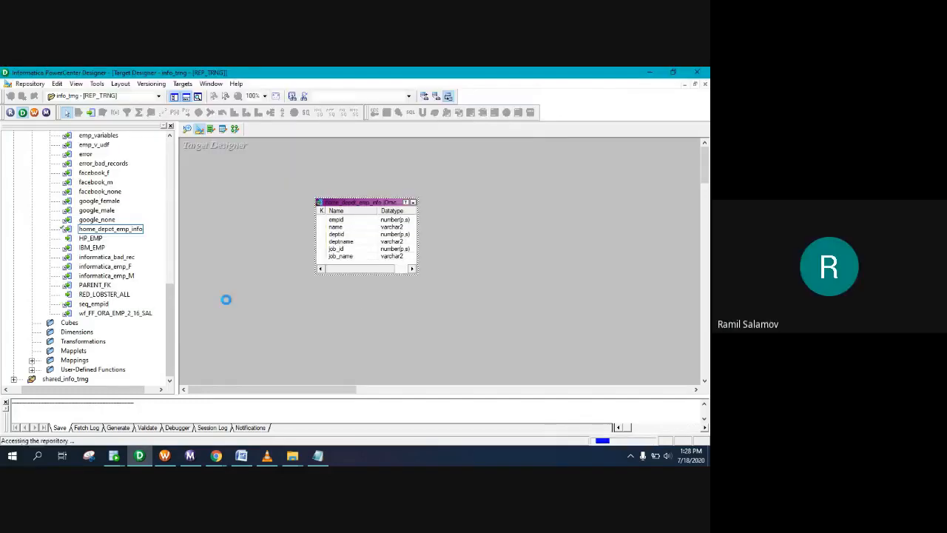
Step: Create a new mapping in Mapping Designer, beginning its name with 'm'
left_click(234, 129)
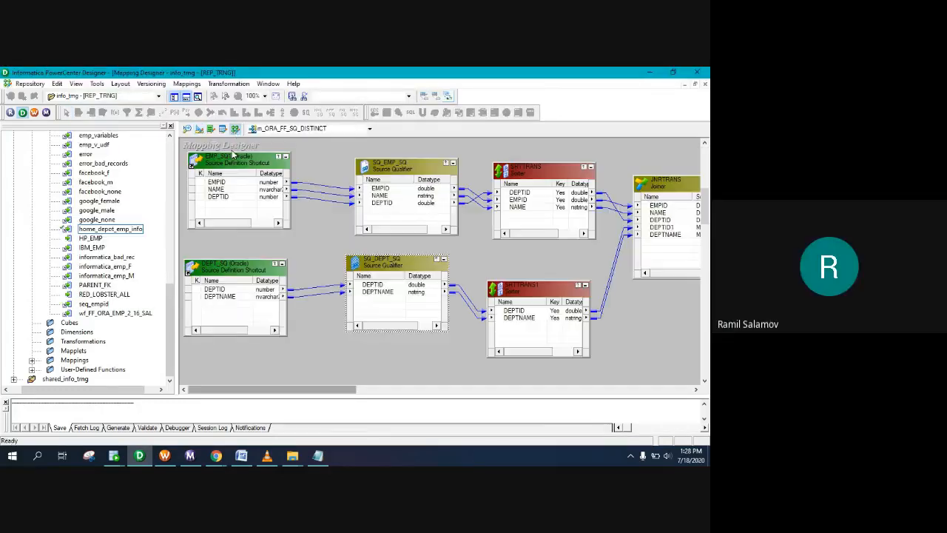
left_click(187, 84)
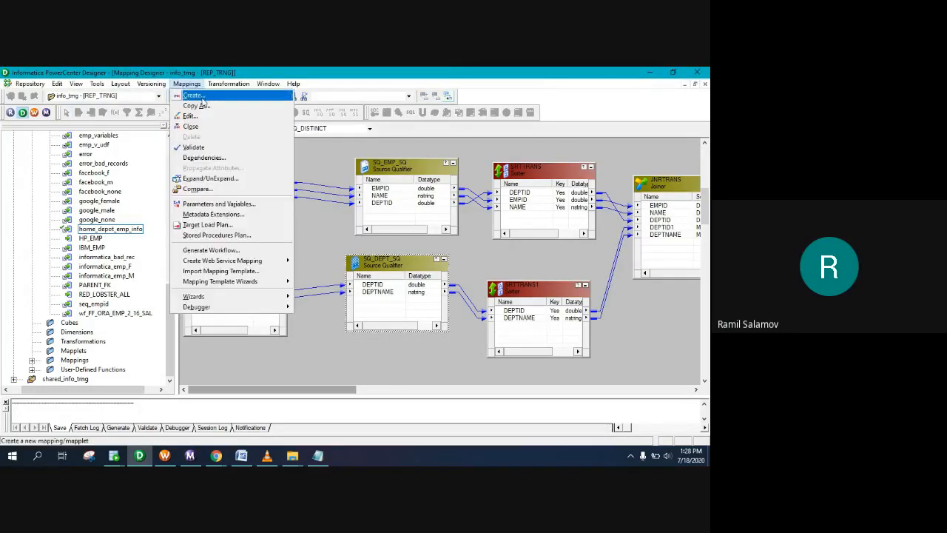
left_click(201, 93)
type("m_HOME_")
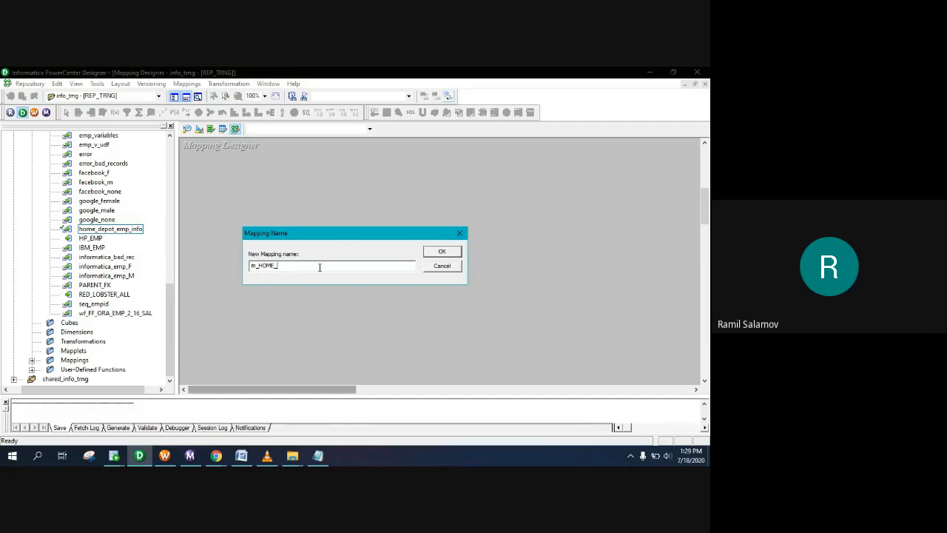
Step: Enter m_HOME_DEPOT as the mapping name and confirm it
left_click(194, 131)
left_click(454, 253)
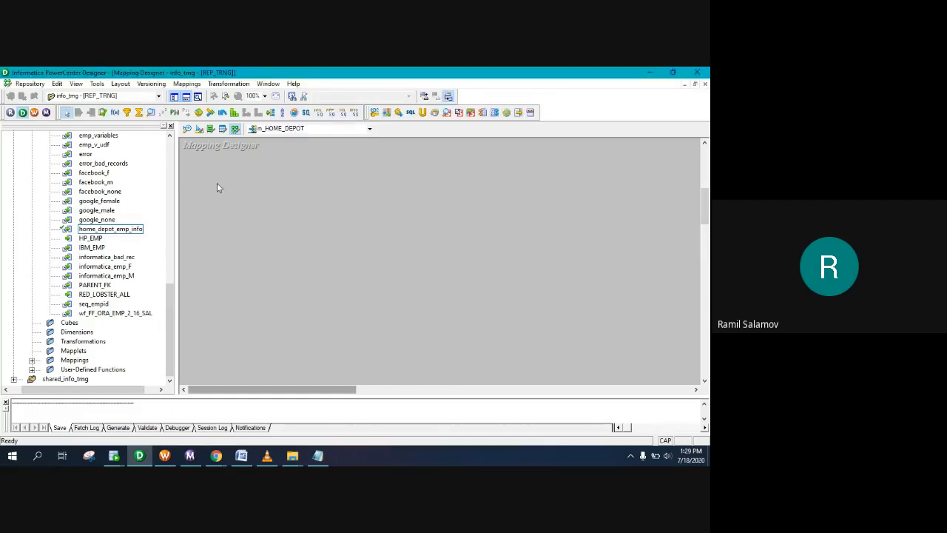
Step: Add the HOME_DEPOT_DEPT and HOME_DEPOT_EMPLOYEE database sources to the mapping
scroll(131, 304, "up", 12)
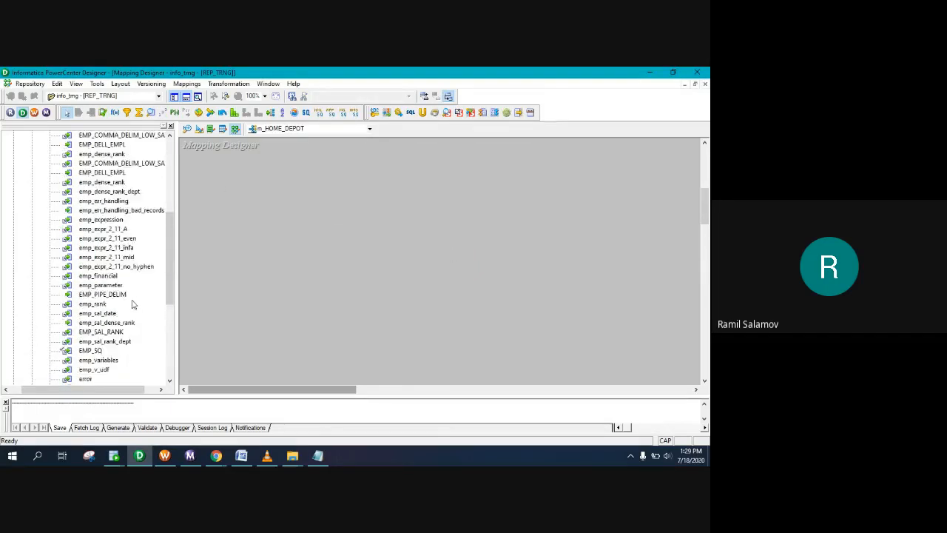
left_click(49, 182)
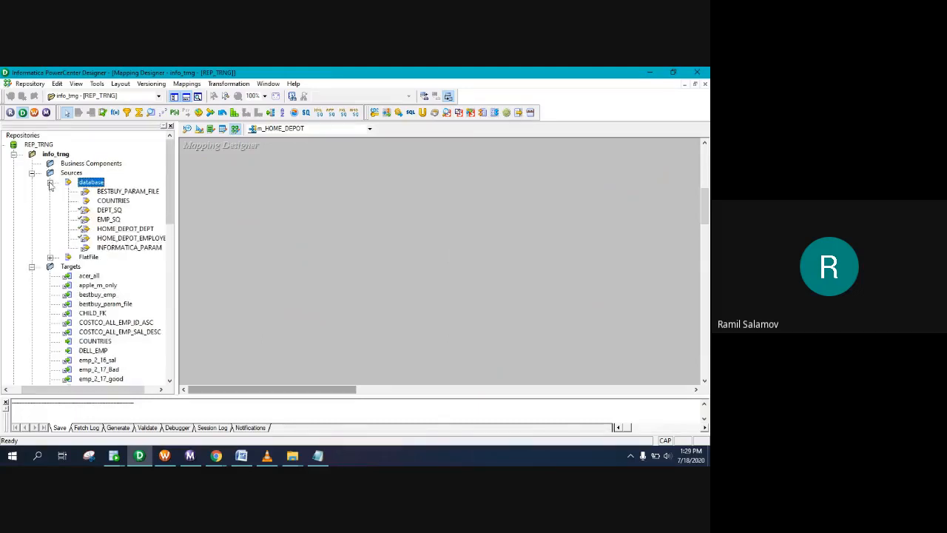
left_click(112, 238)
left_click(112, 229, "ctrl")
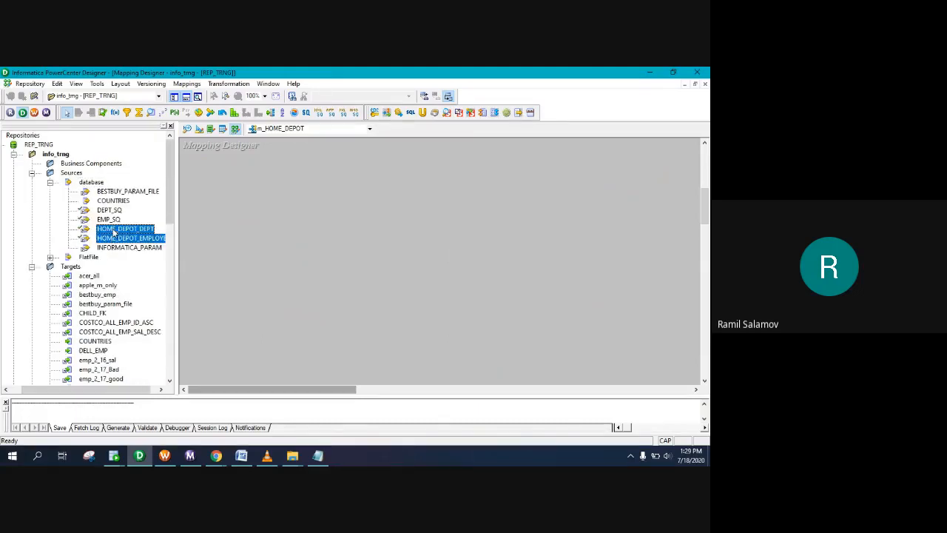
left_click_drag(146, 234, 252, 207)
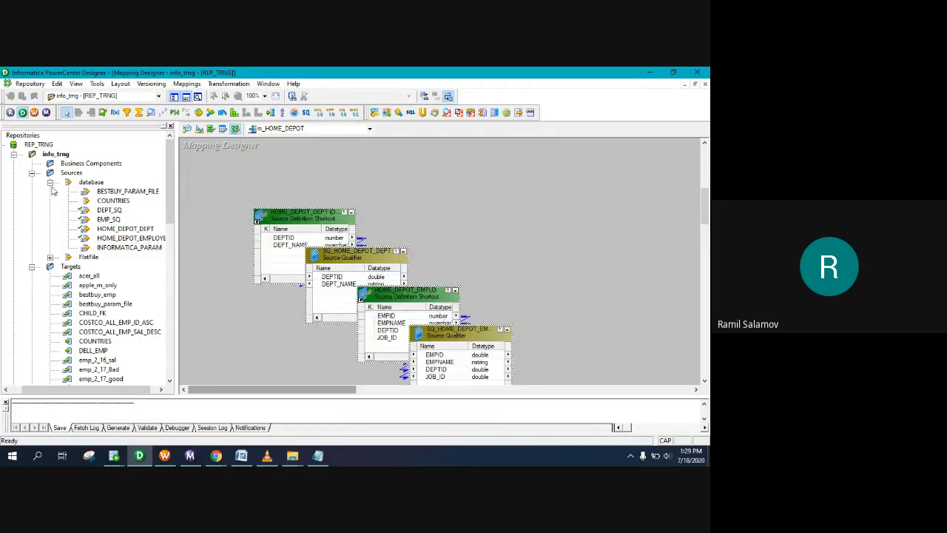
Step: Add the home_depot_jobs flat-file source to the mapping
left_click(50, 182)
left_click(50, 191)
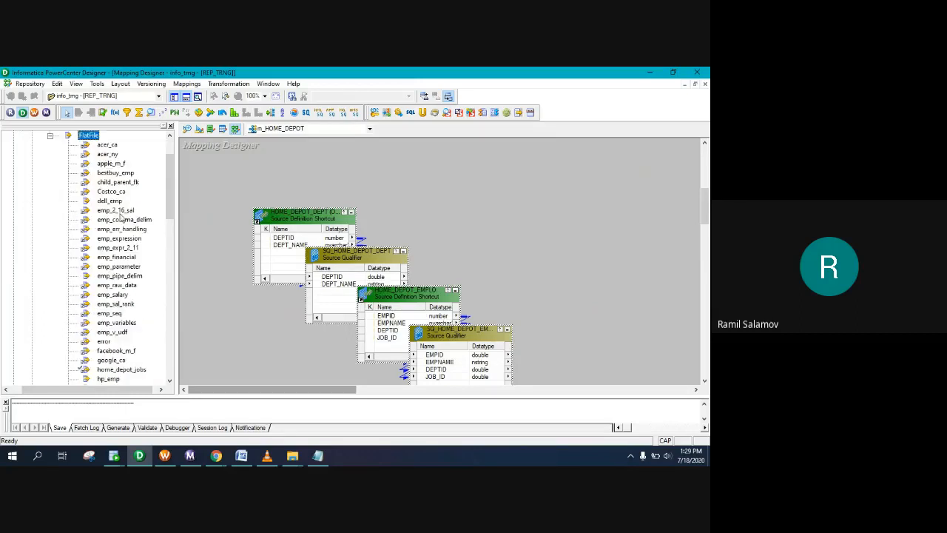
scroll(117, 257, "down", 6)
scroll(118, 253, "up", 8)
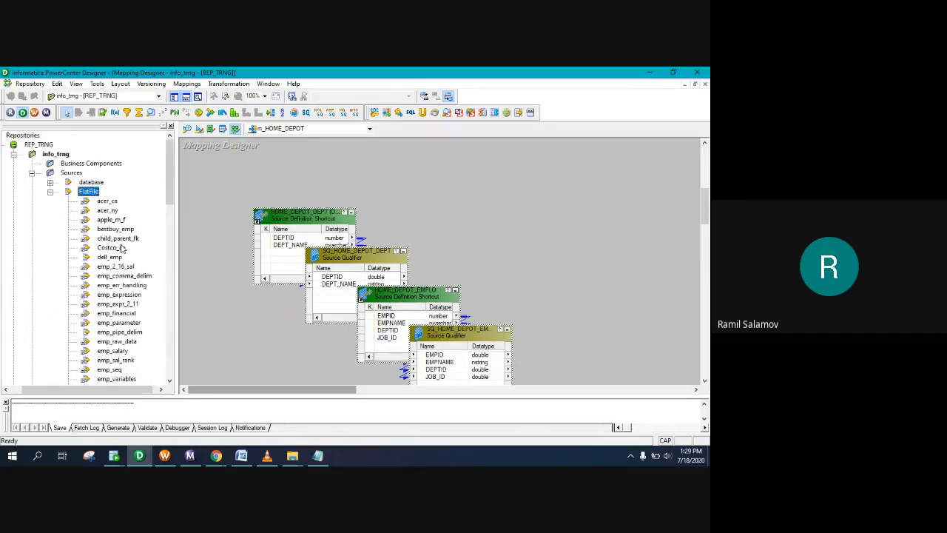
scroll(122, 249, "down", 2)
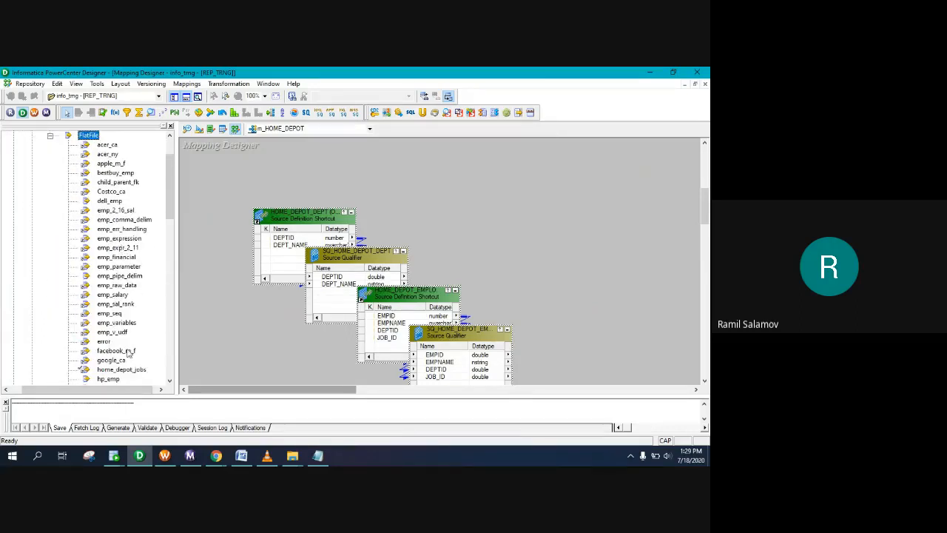
left_click_drag(127, 369, 426, 200)
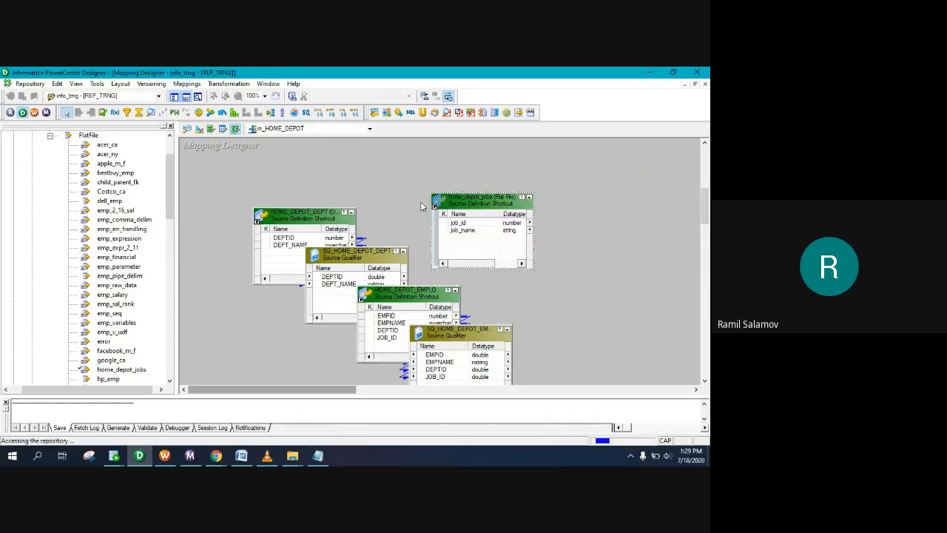
Step: Add the home_depot_emp_info target to the mapping
scroll(53, 188, "up", 2)
left_click(49, 191)
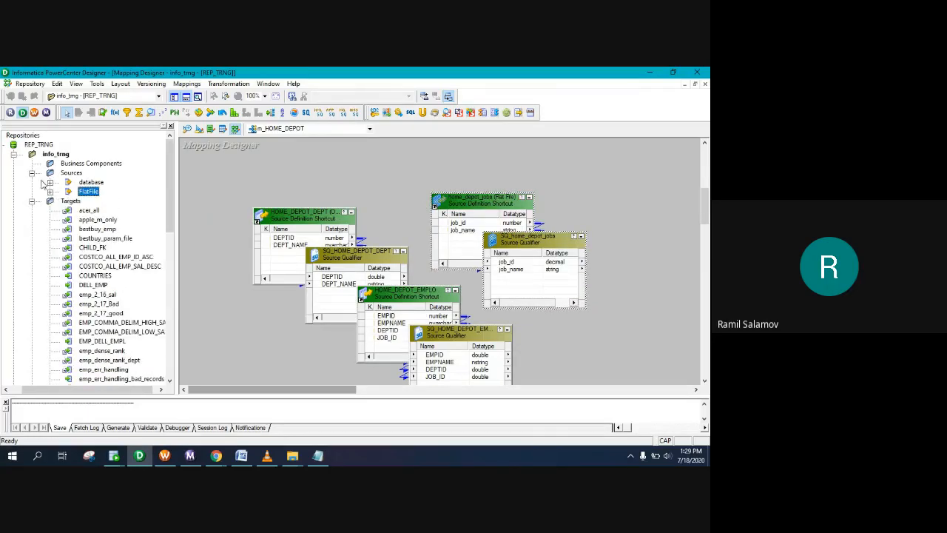
left_click(32, 172)
scroll(106, 218, "down", 10)
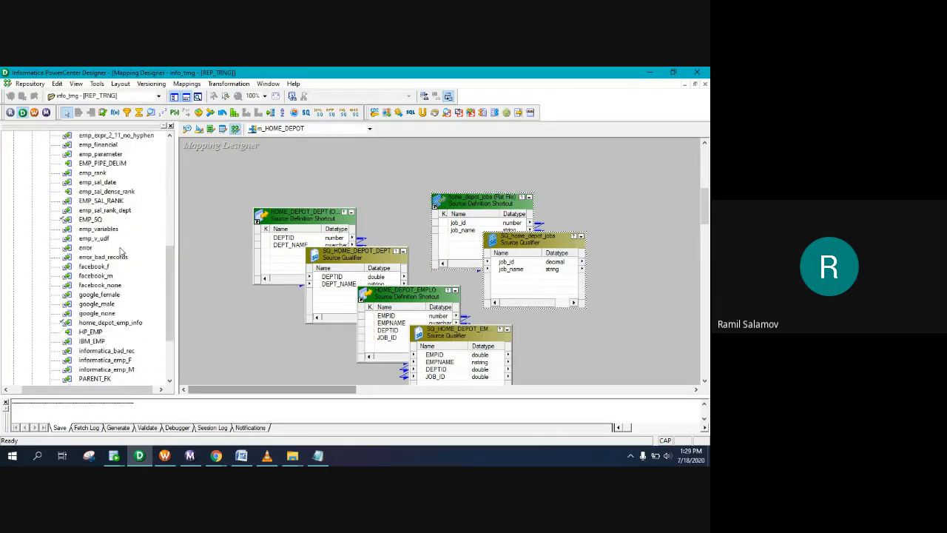
left_click_drag(107, 295, 658, 216)
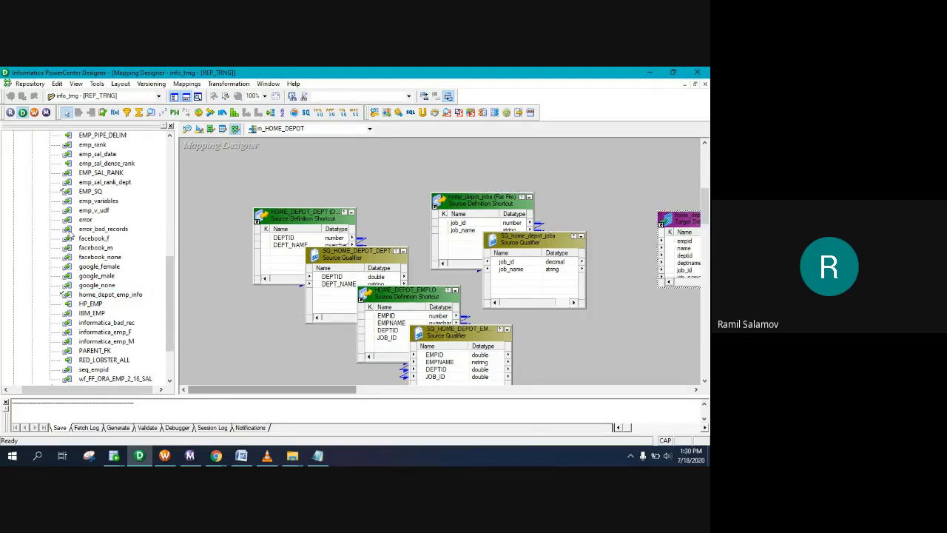
Step: Hide the Navigator and place the department and employee sources beside their qualifiers
scroll(66, 190, "up", 10)
left_click(32, 183)
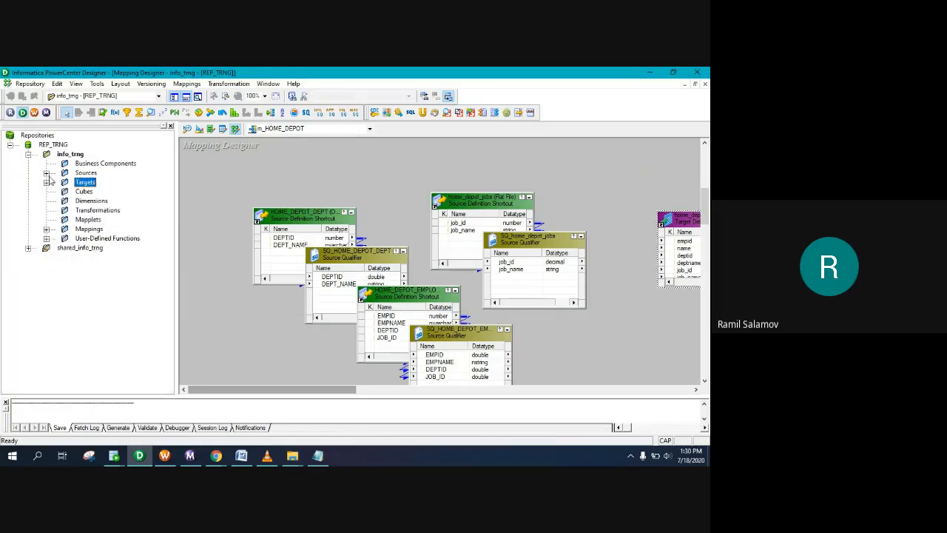
left_click(171, 127)
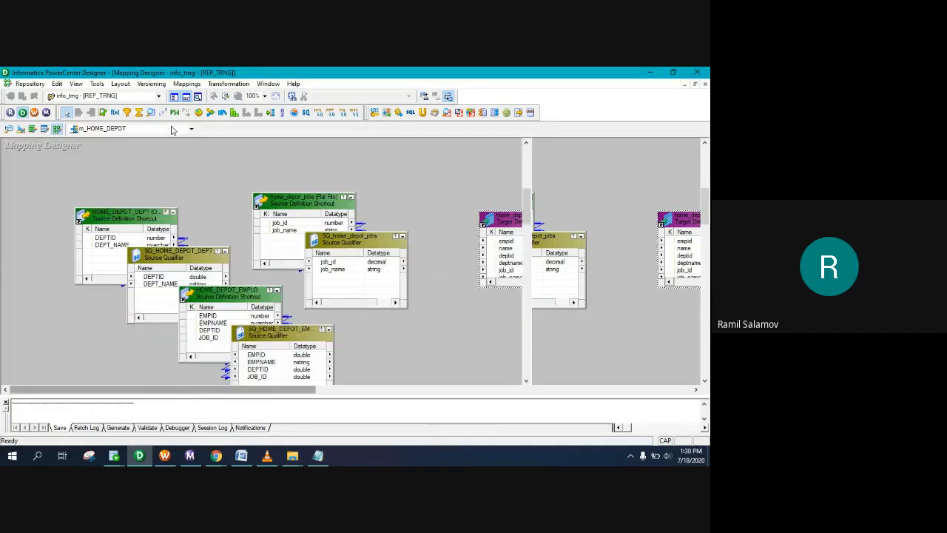
left_click_drag(122, 222, 44, 159)
left_click(185, 254)
left_click_drag(185, 254, 184, 152)
left_click_drag(225, 298, 50, 242)
left_click_drag(258, 336, 170, 249)
Step: Line up home_depot_jobs and SQ_home_depot_jobs side by side at the lower left
left_click(294, 207)
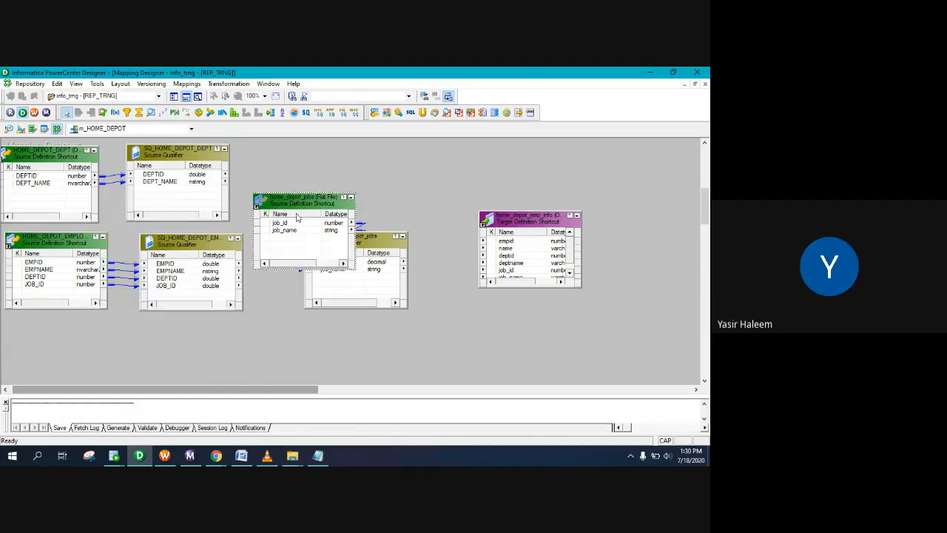
left_click(376, 242, "ctrl")
left_click_drag(313, 216, 73, 340)
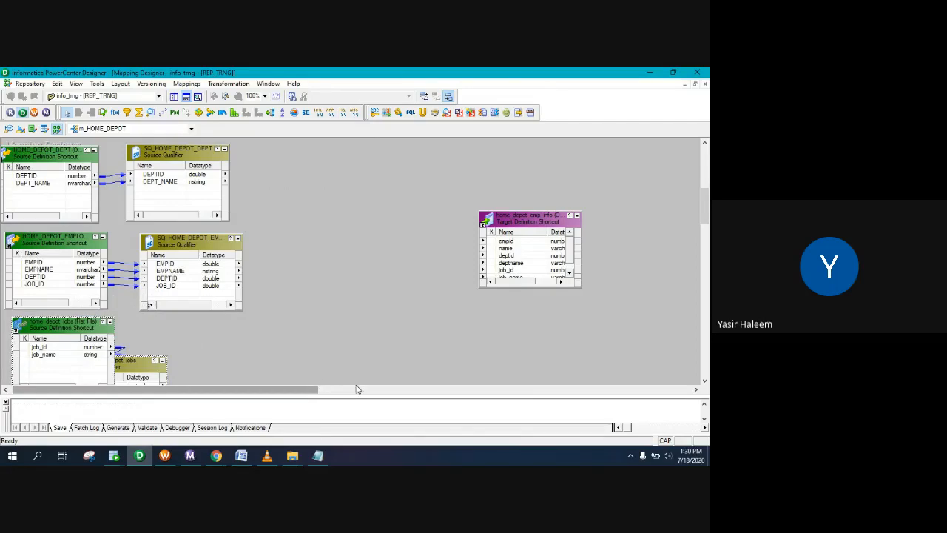
left_click_drag(356, 395, 356, 407)
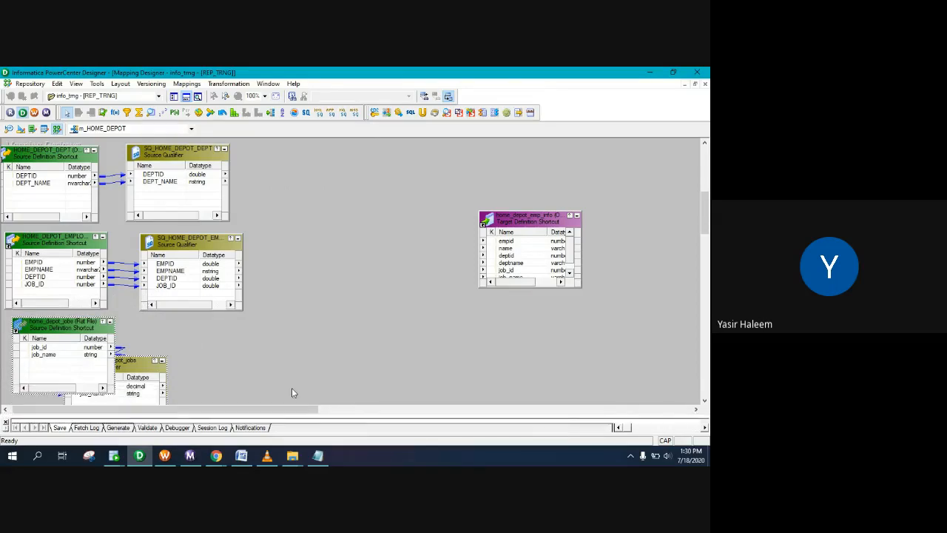
left_click(143, 372)
left_click_drag(165, 368, 220, 337)
left_click(74, 330)
left_click_drag(74, 331, 62, 334)
left_click_drag(188, 337, 171, 331)
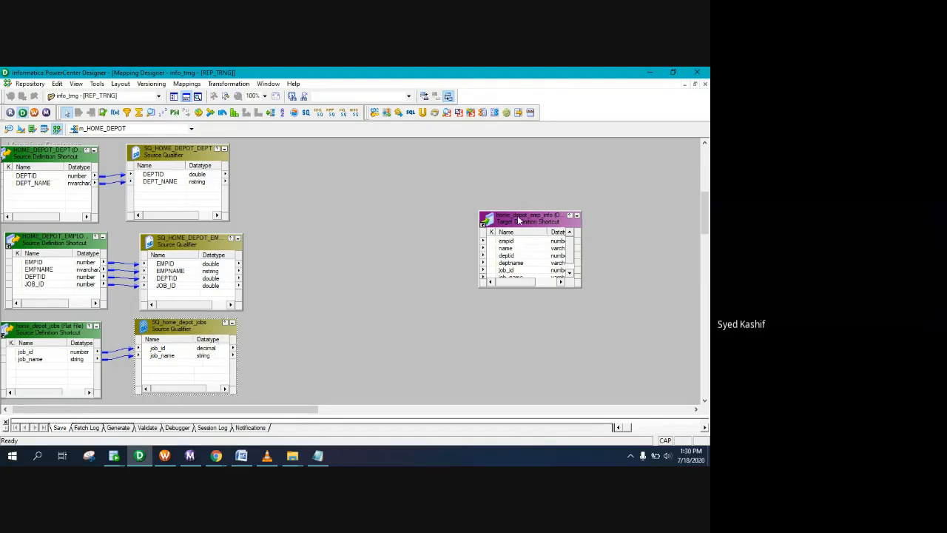
Step: Shift the target right, enlarge it to show all columns, and bring up the Notepad assignment notes
left_click_drag(516, 222, 597, 215)
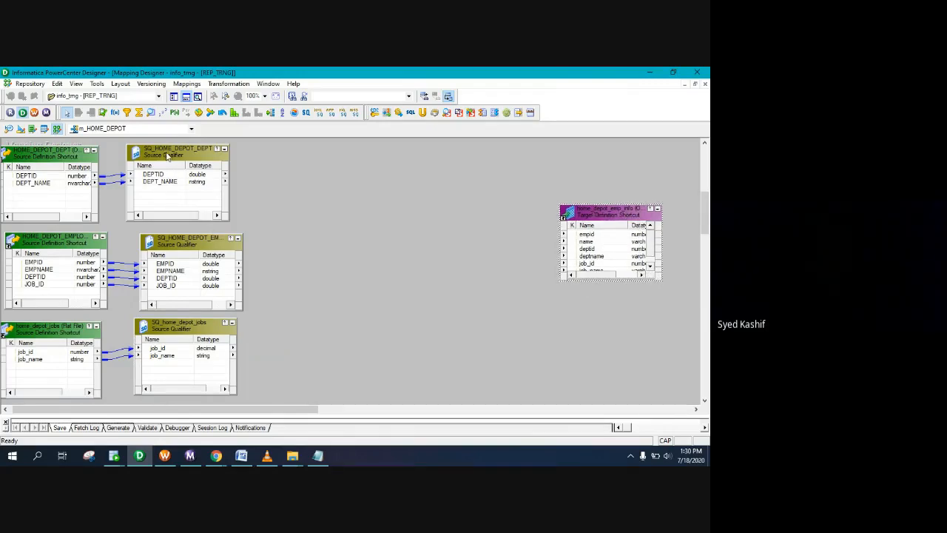
left_click_drag(165, 148, 177, 145)
left_click_drag(43, 153, 54, 148)
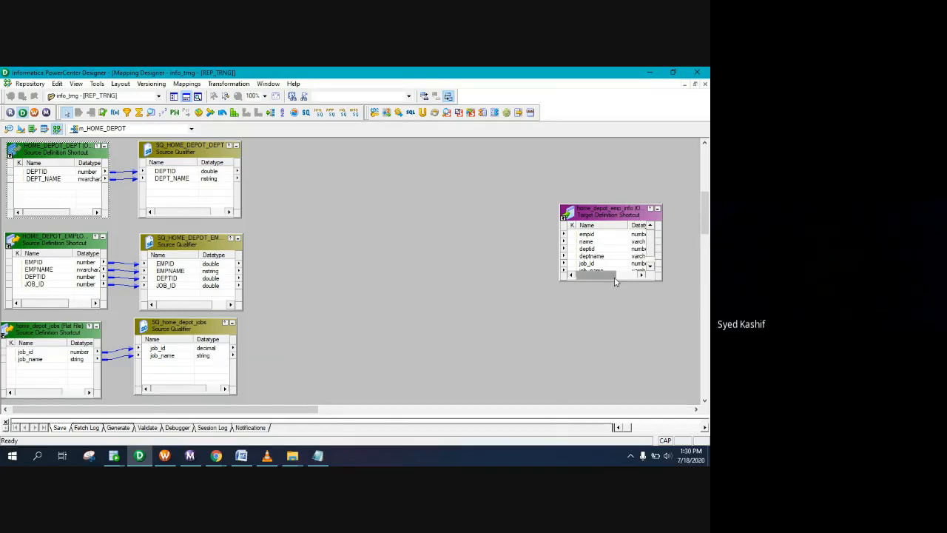
left_click_drag(614, 280, 599, 316)
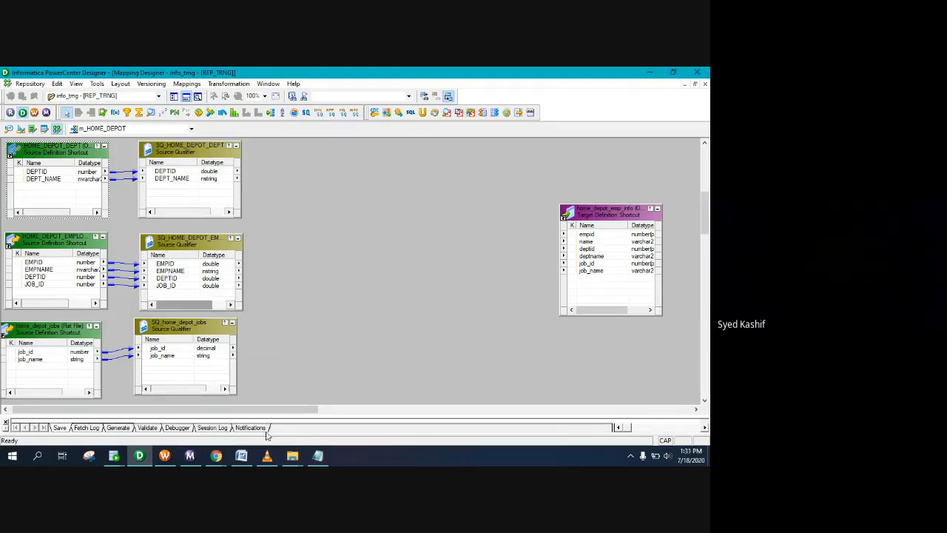
left_click(318, 456)
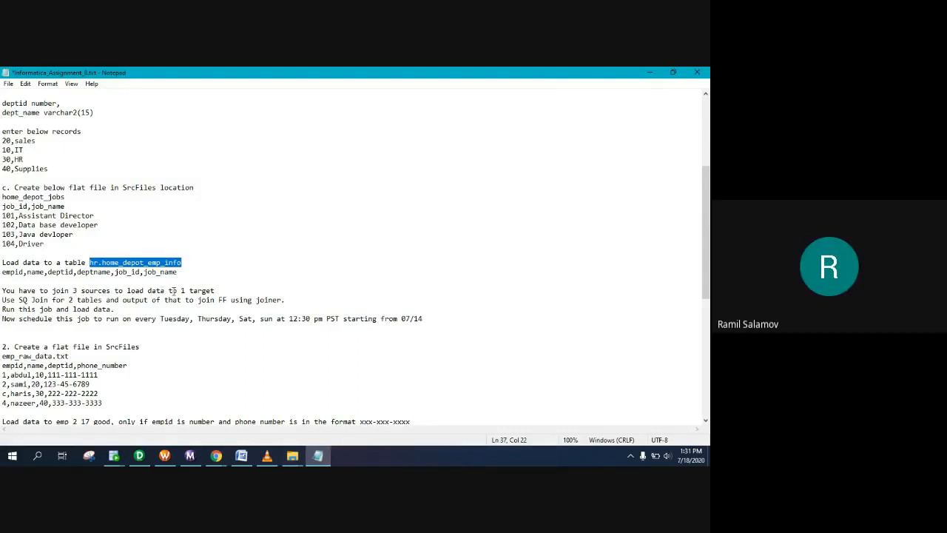
Step: Highlight the 'join 3 sources' line in the notes, then minimize Notepad
left_click_drag(217, 290, 6, 291)
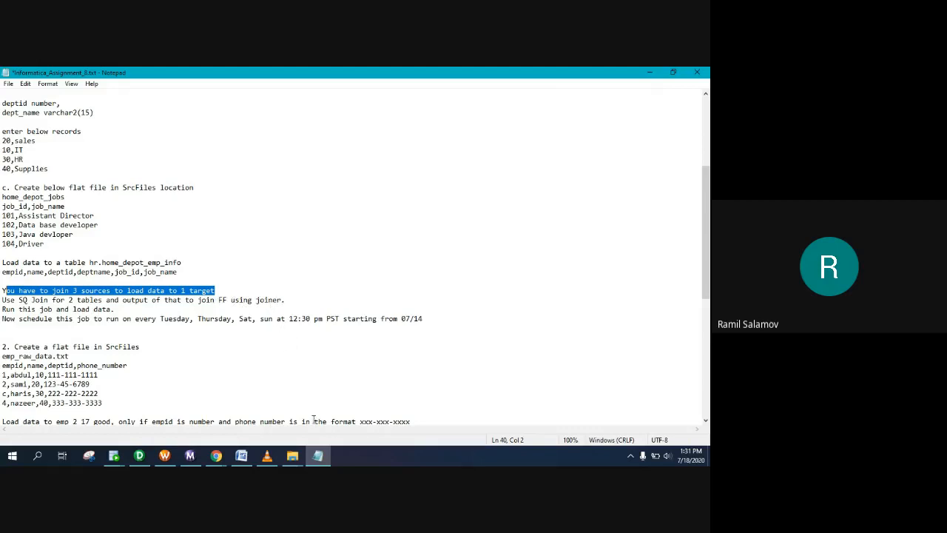
left_click(323, 457)
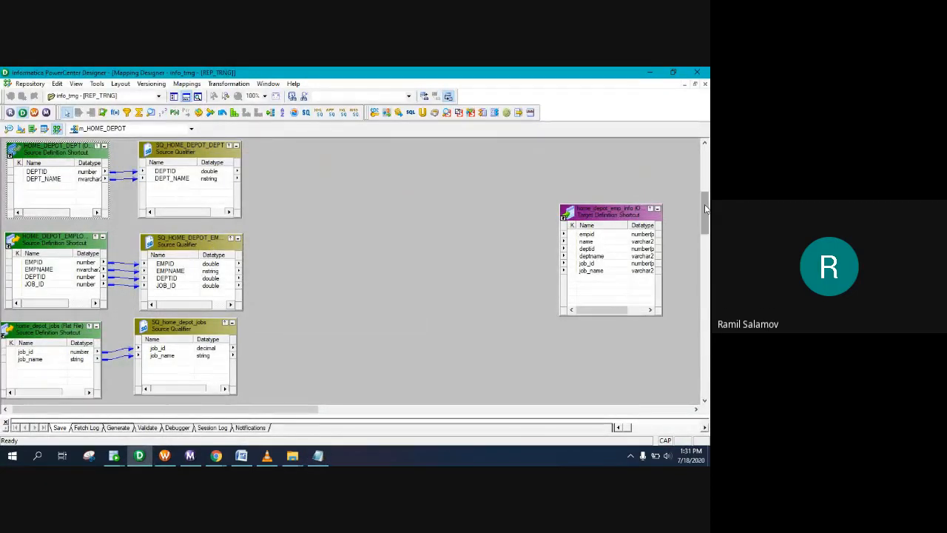
left_click_drag(608, 214, 680, 200)
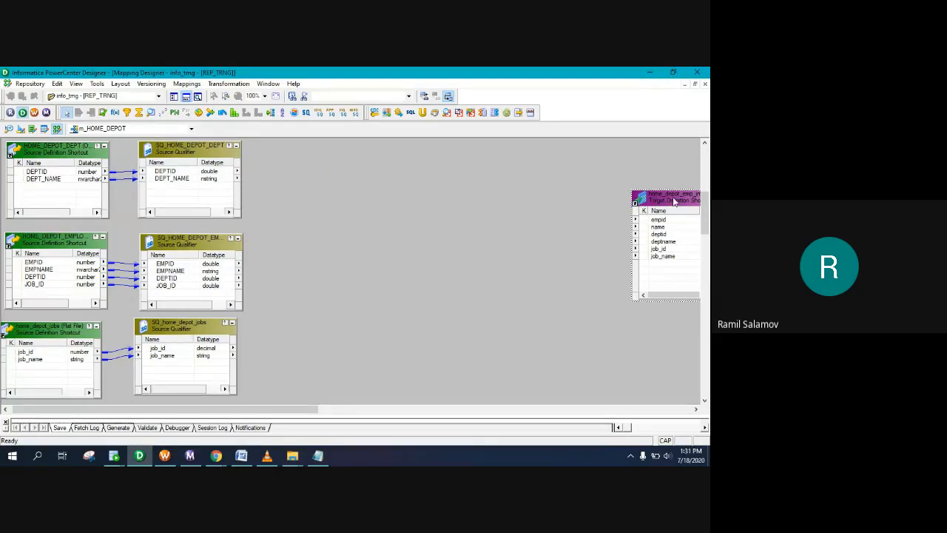
left_click_drag(674, 202, 596, 186)
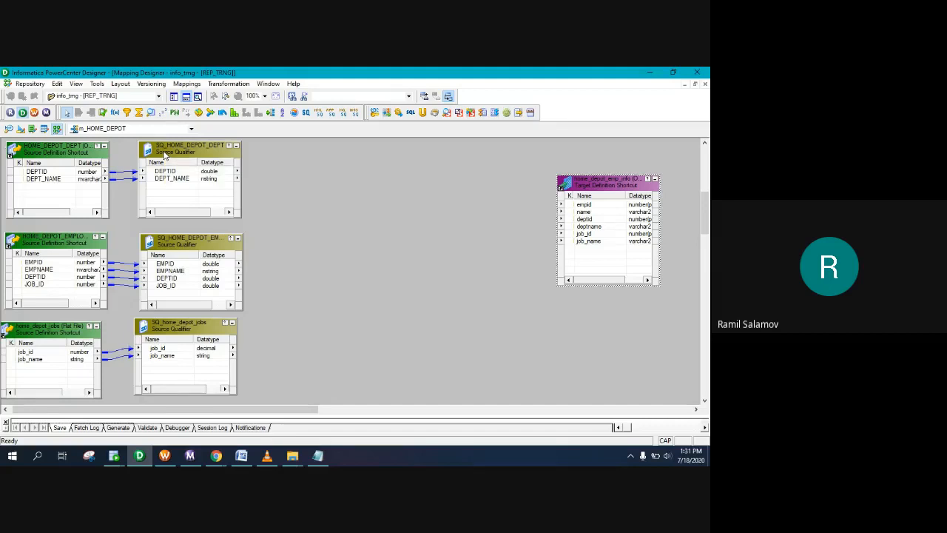
double_click(164, 153)
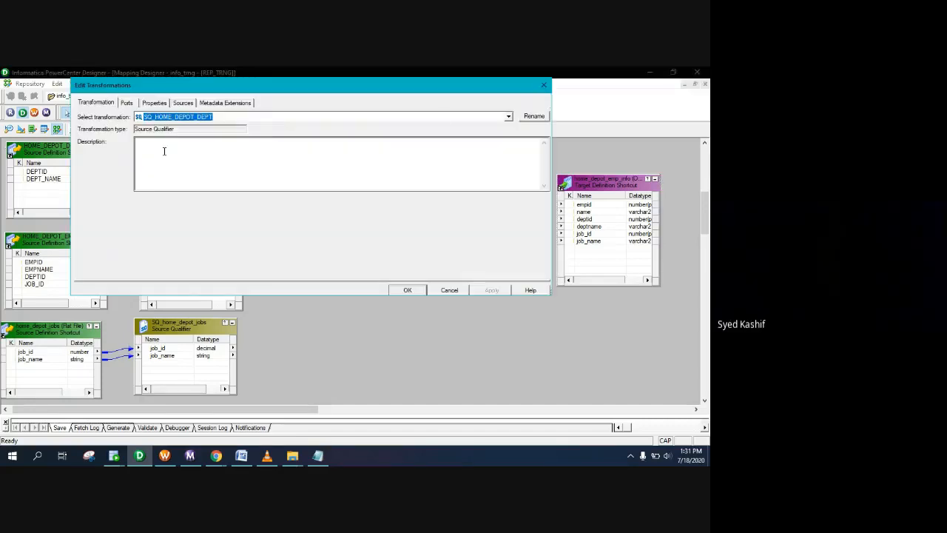
left_click(544, 86)
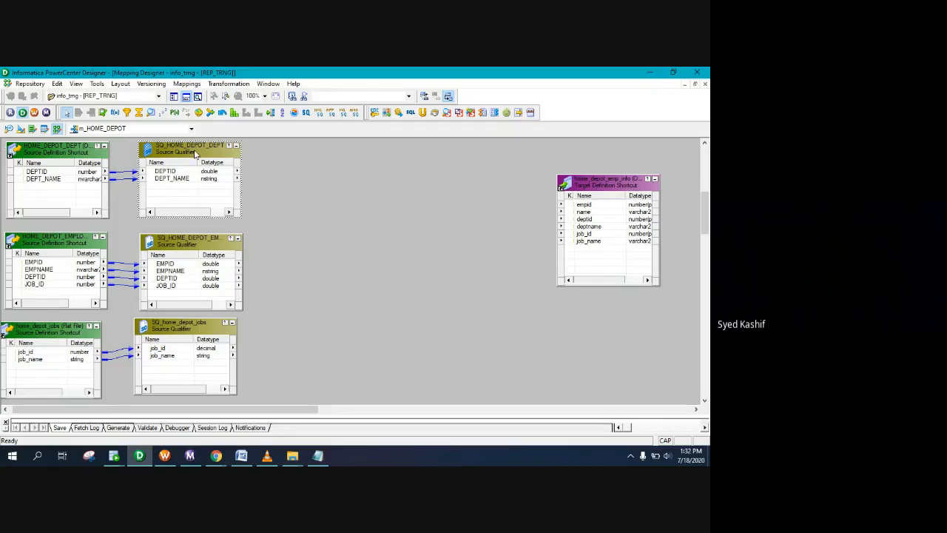
double_click(197, 153)
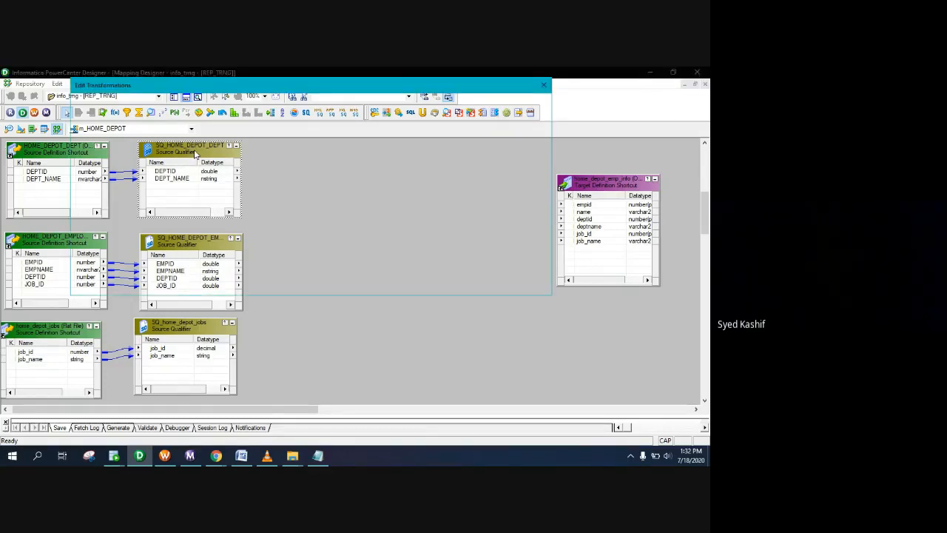
left_click(156, 103)
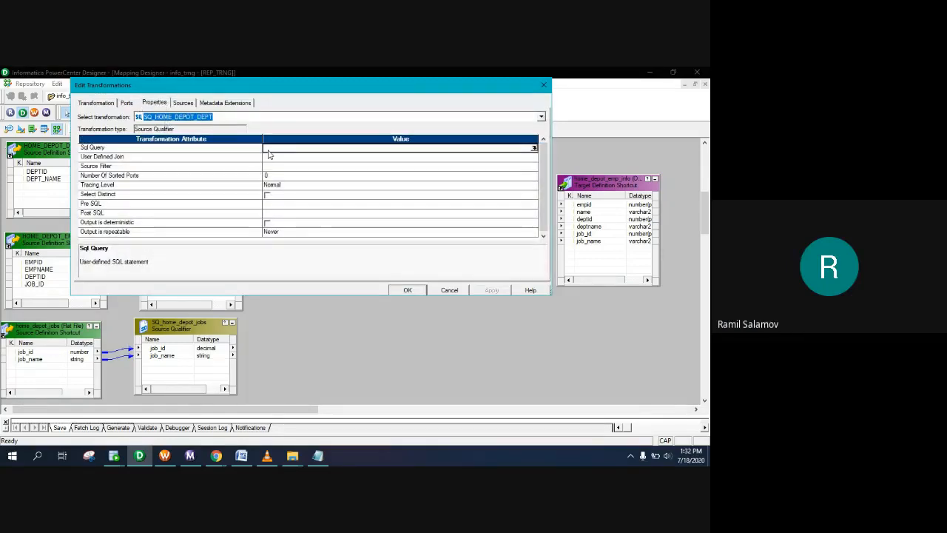
left_click(271, 150)
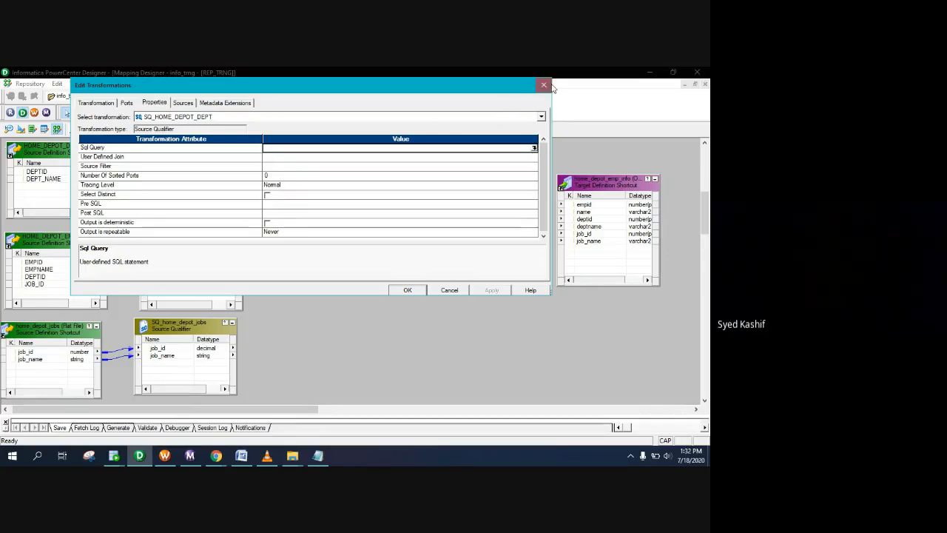
left_click(545, 85)
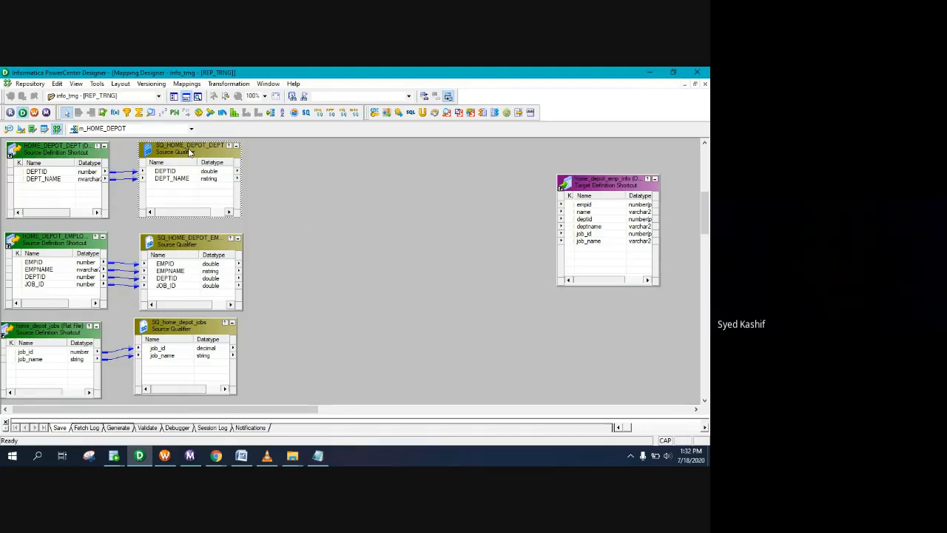
Step: Delete SQ_HOME_DEPOT_DEPT and move the employee qualifier to mid-canvas
key("Delete")
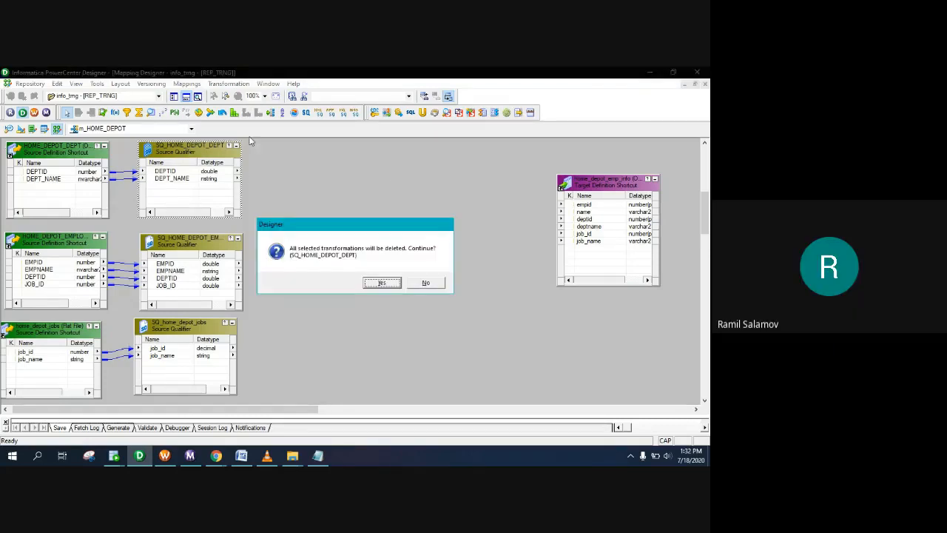
left_click(382, 283)
left_click_drag(195, 254, 324, 183)
Step: Link DEPTID and DEPT_NAME from HOME_DEPOT_DEPT into SQ_HOME_DEPOT_EMPLOYEES
left_click(48, 172)
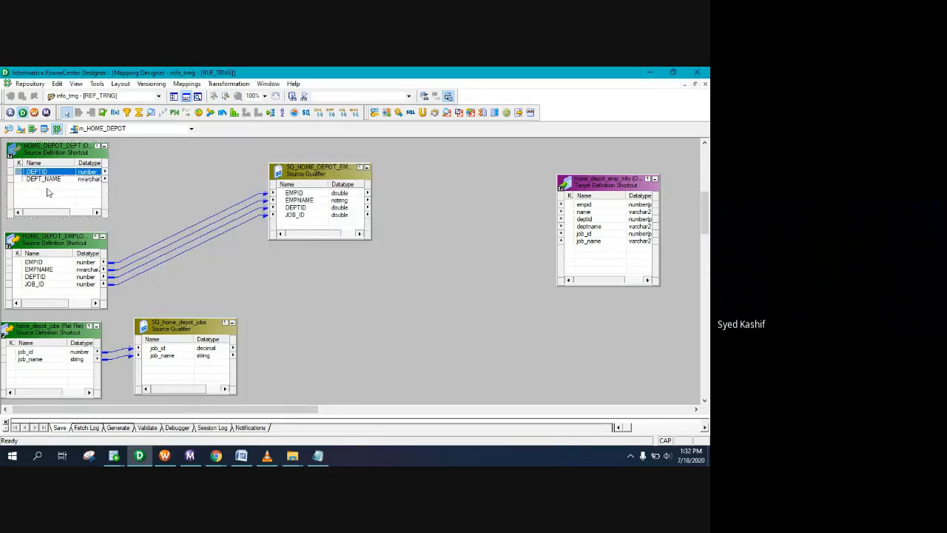
left_click(52, 179, "ctrl")
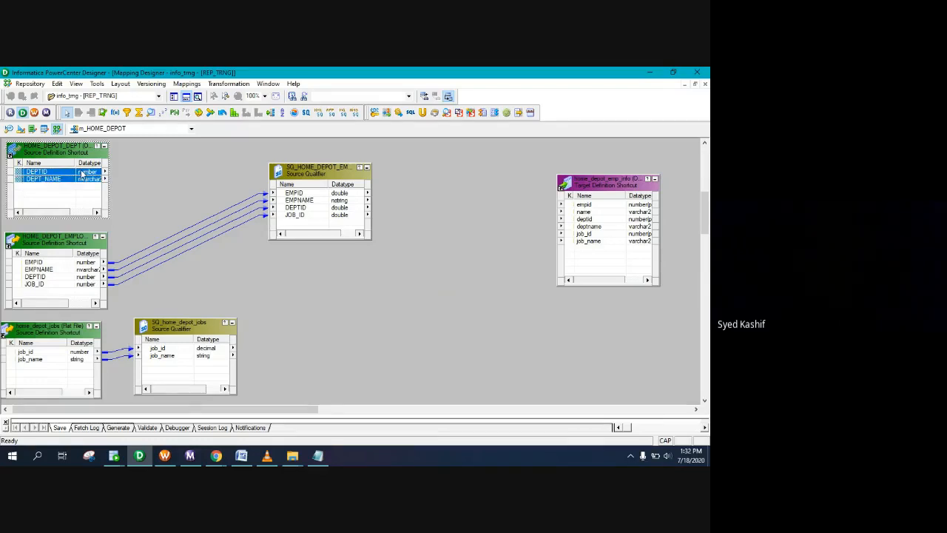
left_click(83, 173)
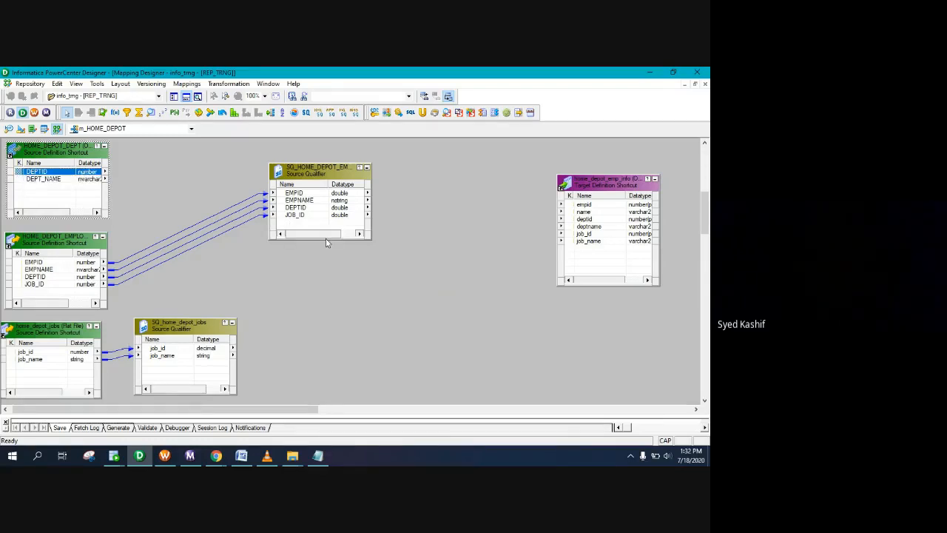
left_click_drag(324, 239, 318, 278)
left_click(78, 175)
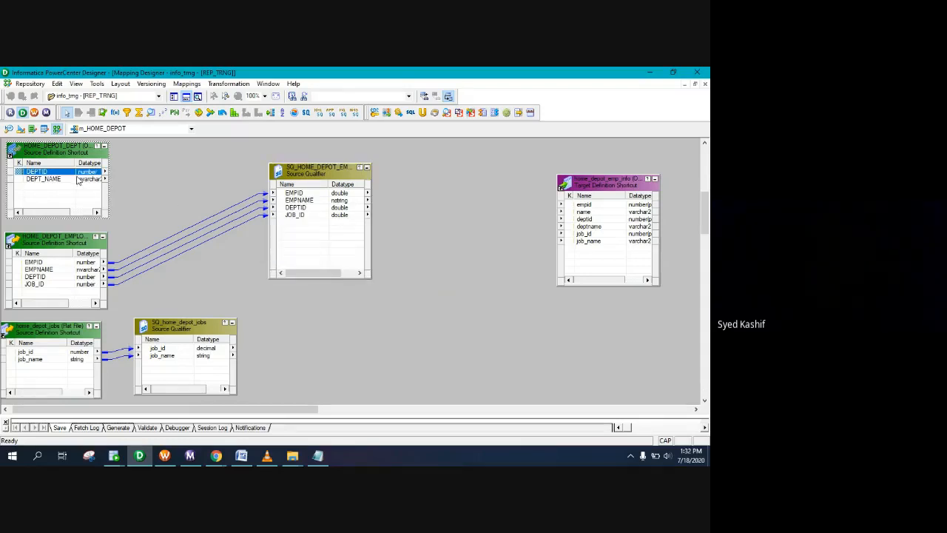
left_click(77, 182, "shift")
left_click_drag(77, 182, 300, 229)
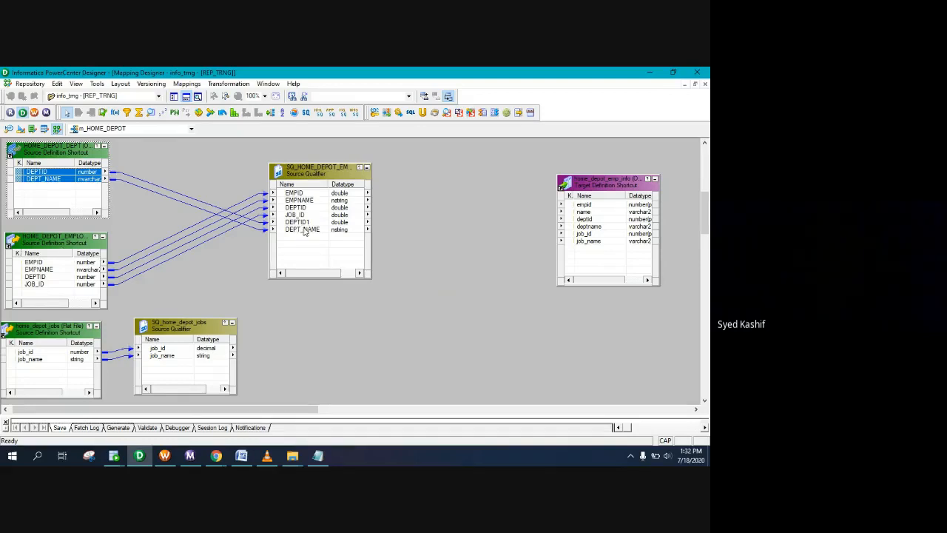
left_click_drag(318, 173, 279, 164)
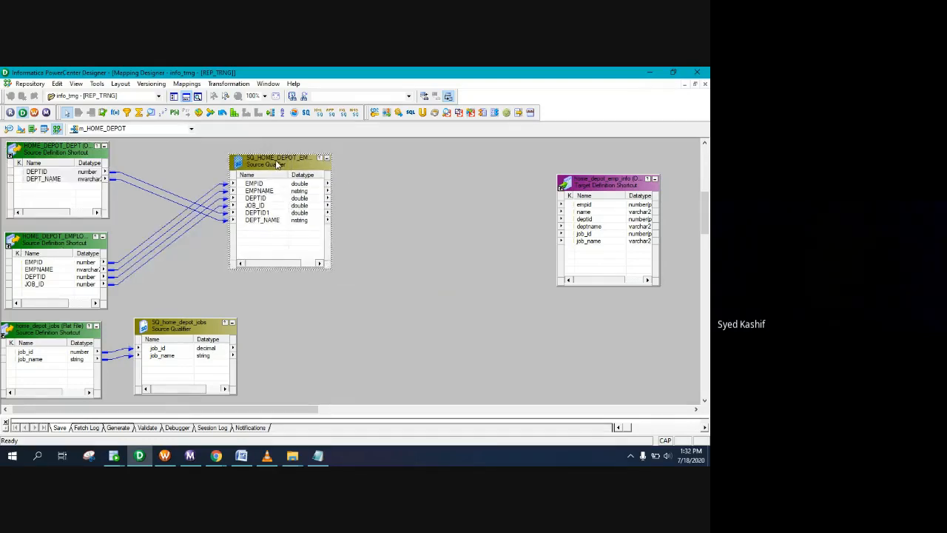
double_click(278, 162)
Step: Set the qualifier's User Defined Join to HOME_DEPOT_DEPT.DEPTID=HOME_DEPOT_EMPLOYEES.DEPTID and apply it
left_click(184, 104)
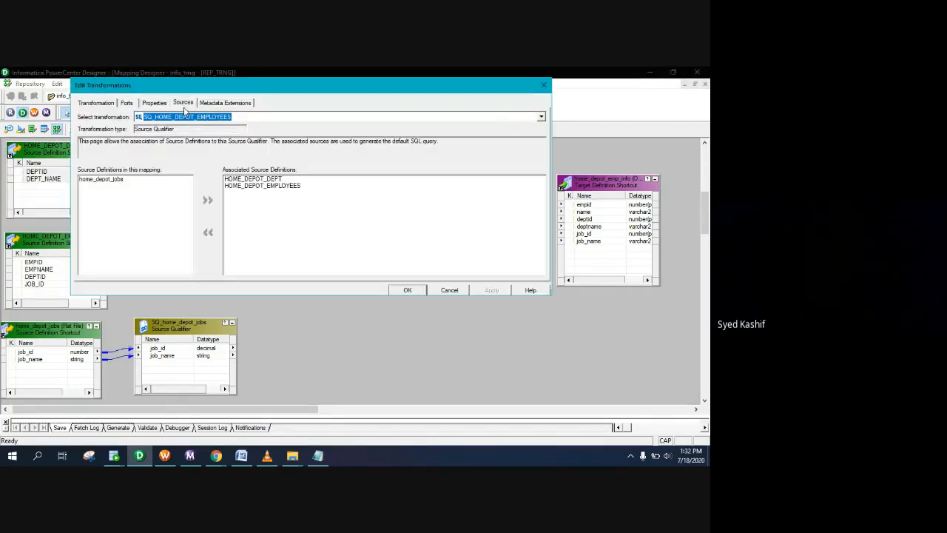
left_click(157, 103)
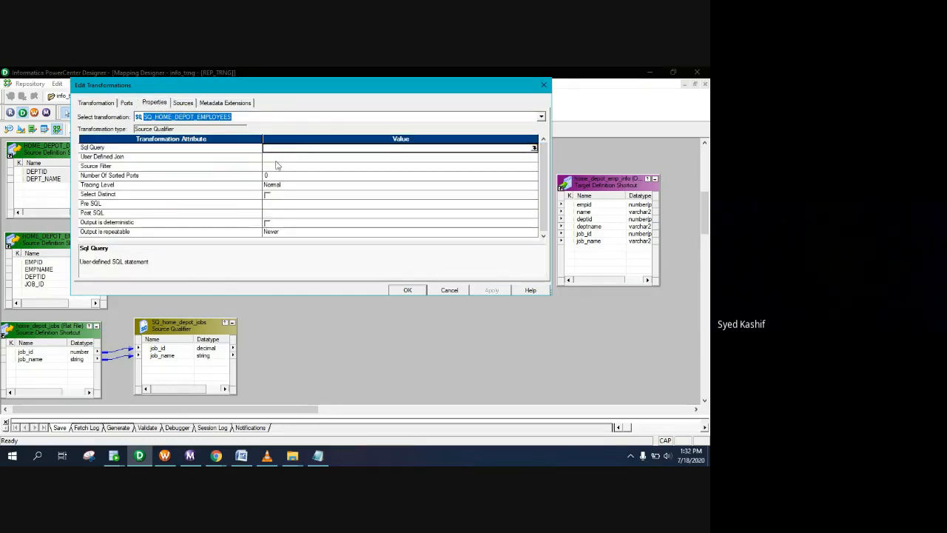
left_click(277, 157)
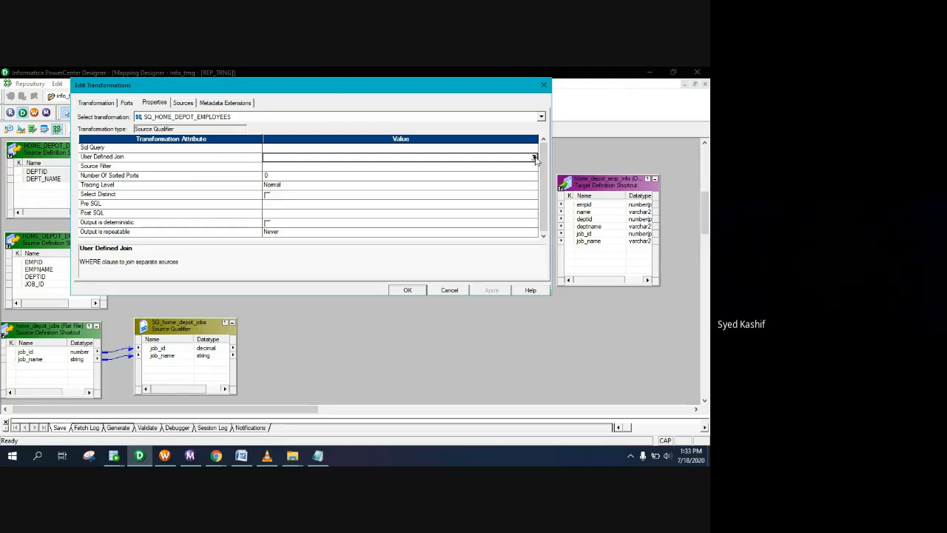
left_click(534, 158)
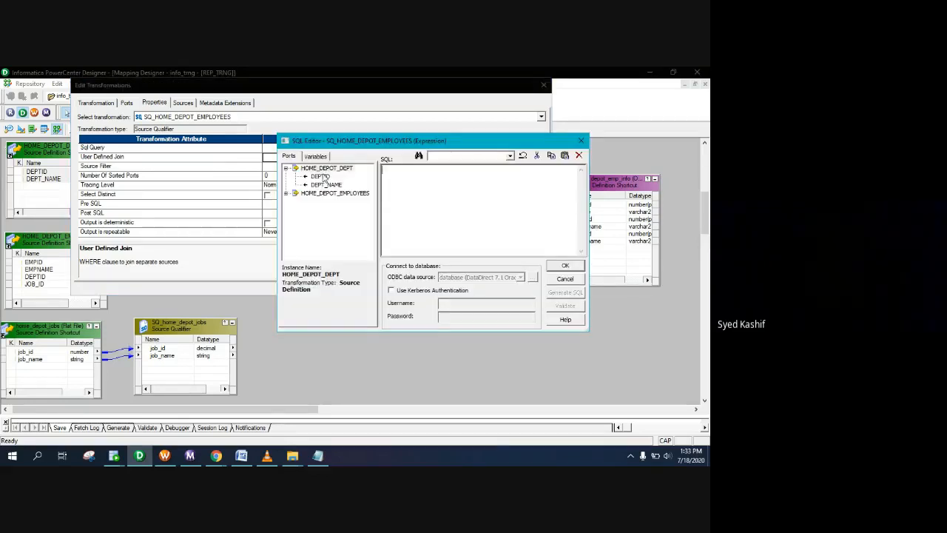
double_click(322, 176)
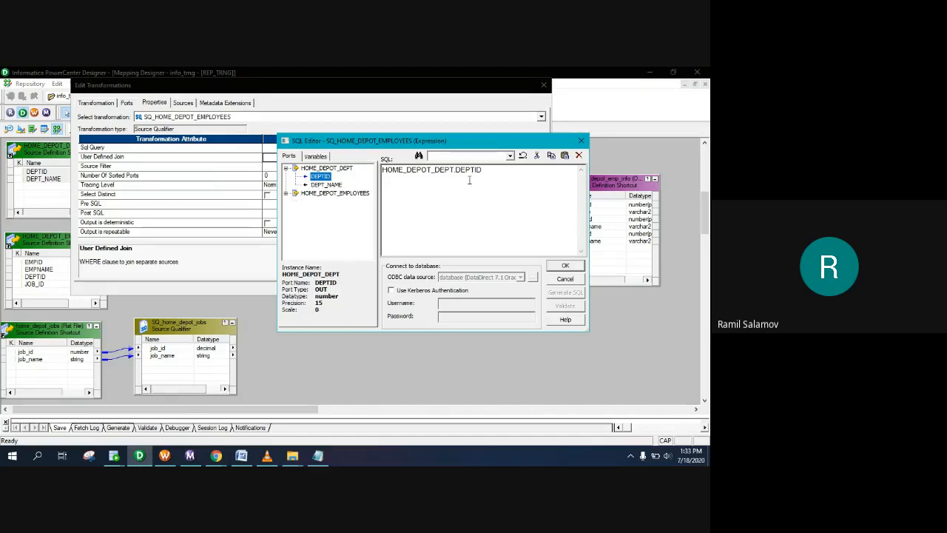
left_click(485, 172)
type("=")
left_click(285, 193)
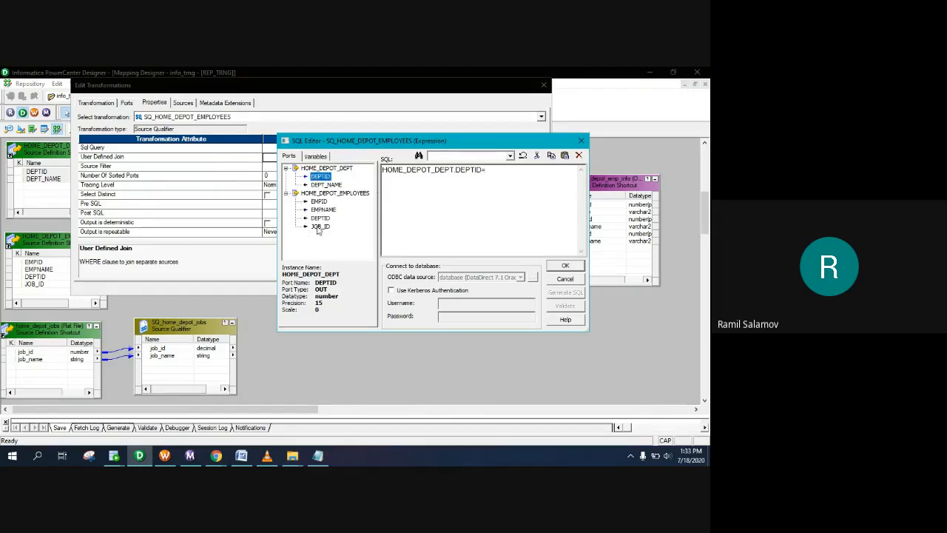
double_click(321, 218)
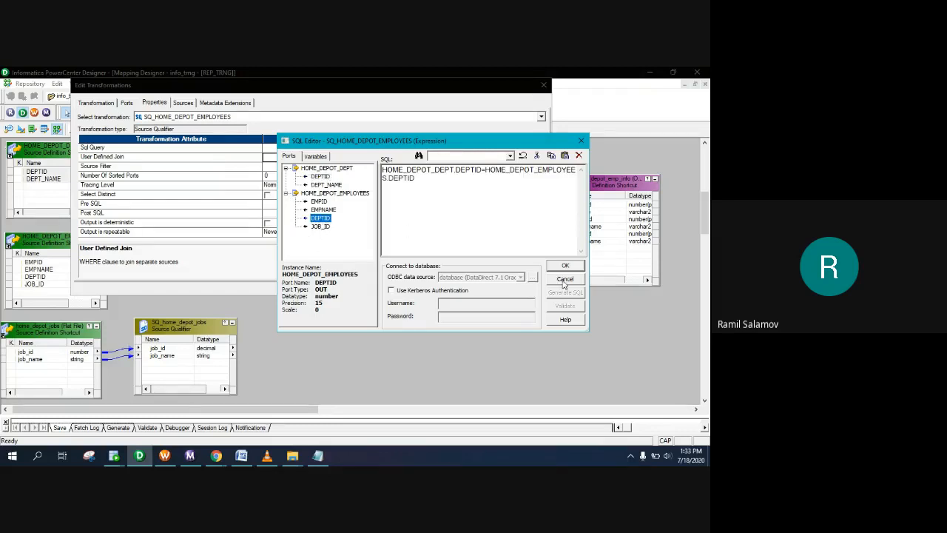
left_click(565, 265)
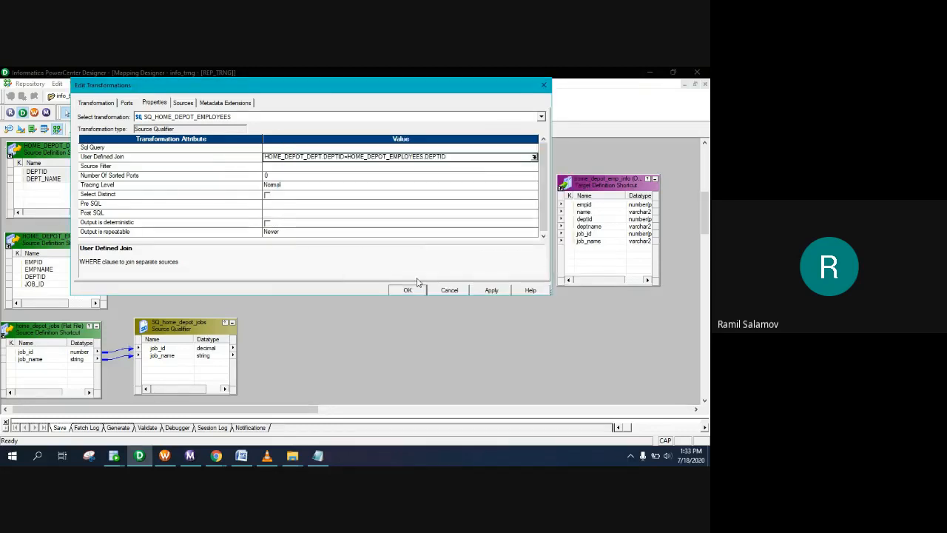
left_click(492, 291)
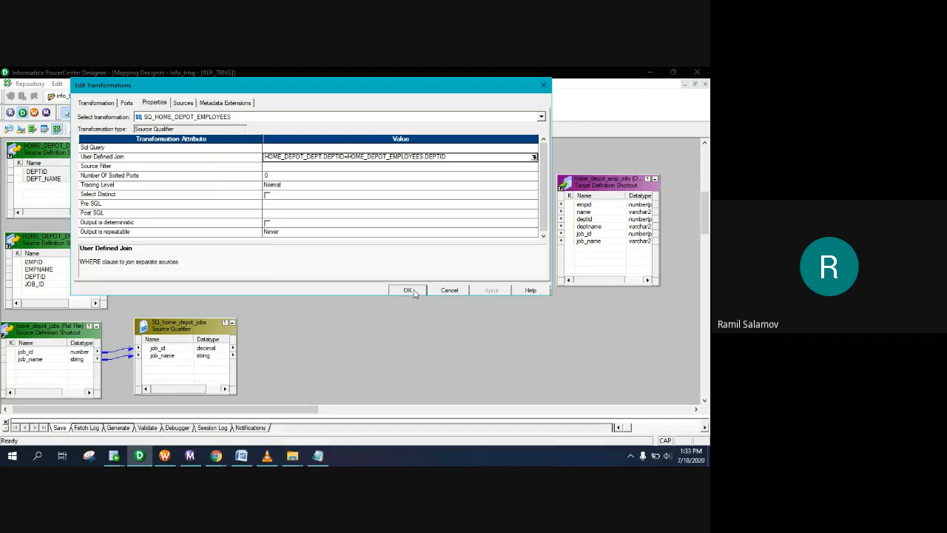
left_click(410, 291)
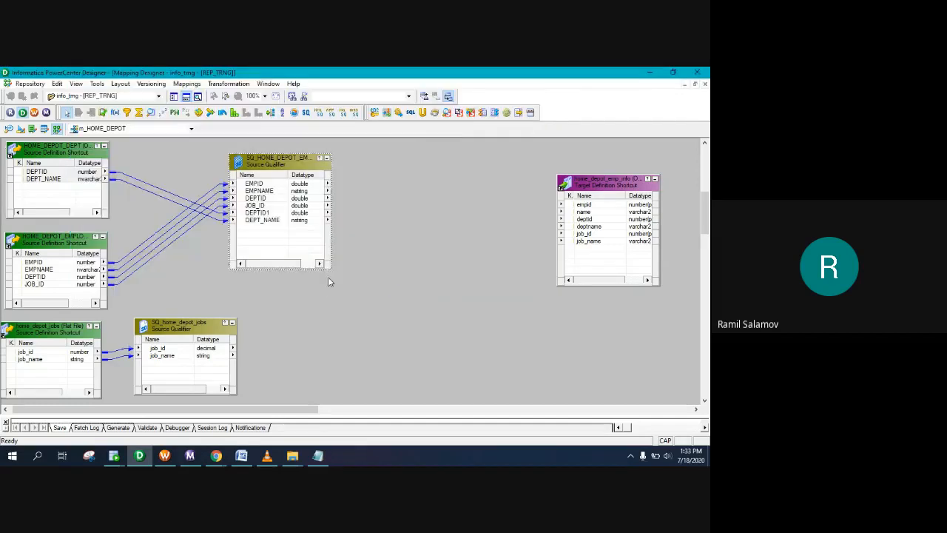
Step: Move the target up-left and collapse both HOME_DEPOT sources to icons
left_click_drag(583, 182, 558, 163)
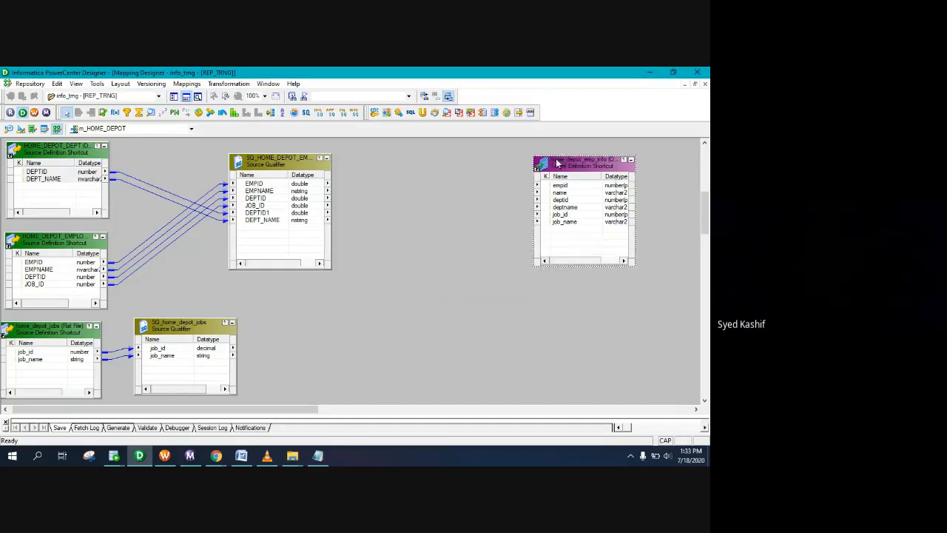
left_click(105, 145)
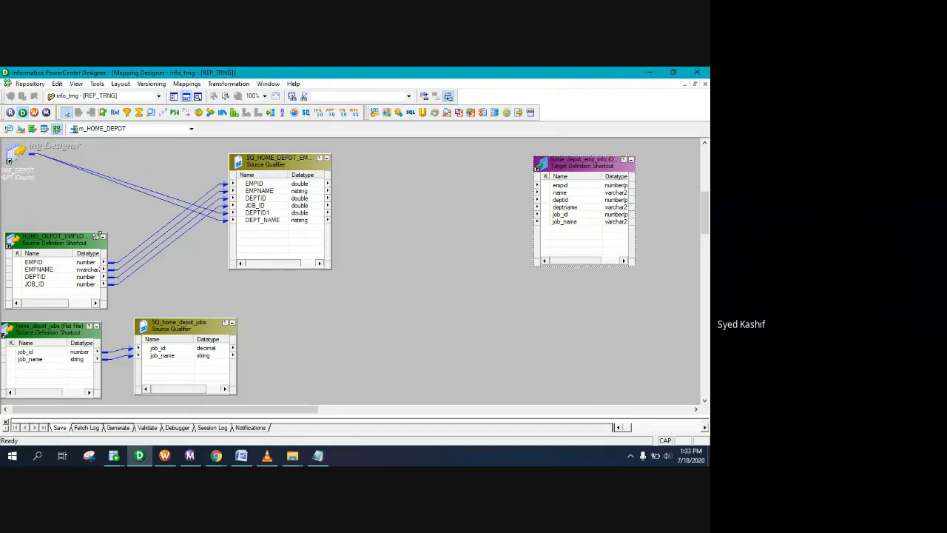
left_click(103, 238)
left_click_drag(13, 248, 14, 186)
left_click_drag(276, 164, 161, 158)
Step: Raise the jobs source and qualifier, then add Joiner JNRTRANS mid-canvas
left_click(42, 331)
left_click_drag(42, 331, 41, 312)
left_click_drag(170, 338, 171, 329)
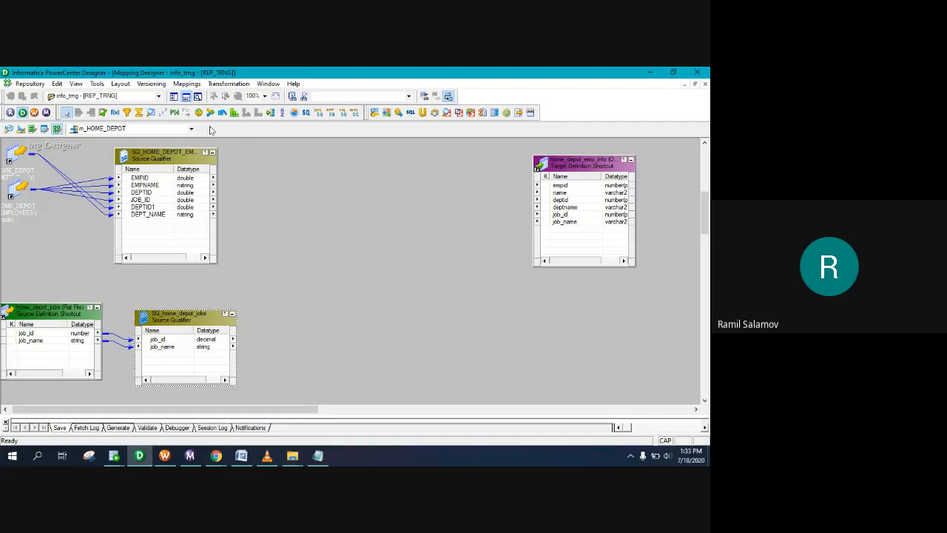
left_click(210, 112)
left_click(357, 183)
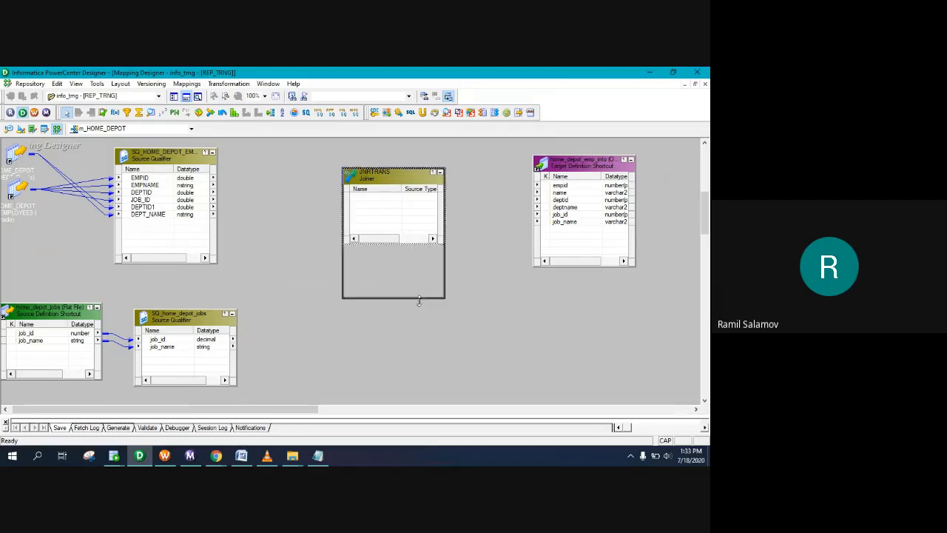
Step: Copy EMPID, EMPNAME, JOB_ID, DEPTID1 and DEPT_NAME from the employee qualifier into JNRTRANS
left_click_drag(415, 244, 415, 368)
right_click(177, 180)
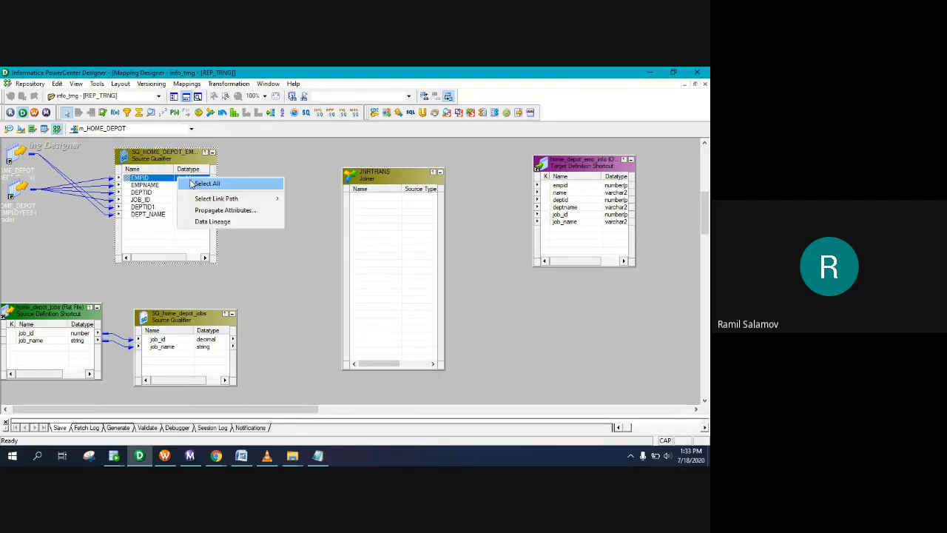
left_click(198, 182)
mouse_move(193, 184)
left_mouse_down()
mouse_move(355, 215)
mouse_move(355, 205)
mouse_move(178, 185)
left_mouse_up()
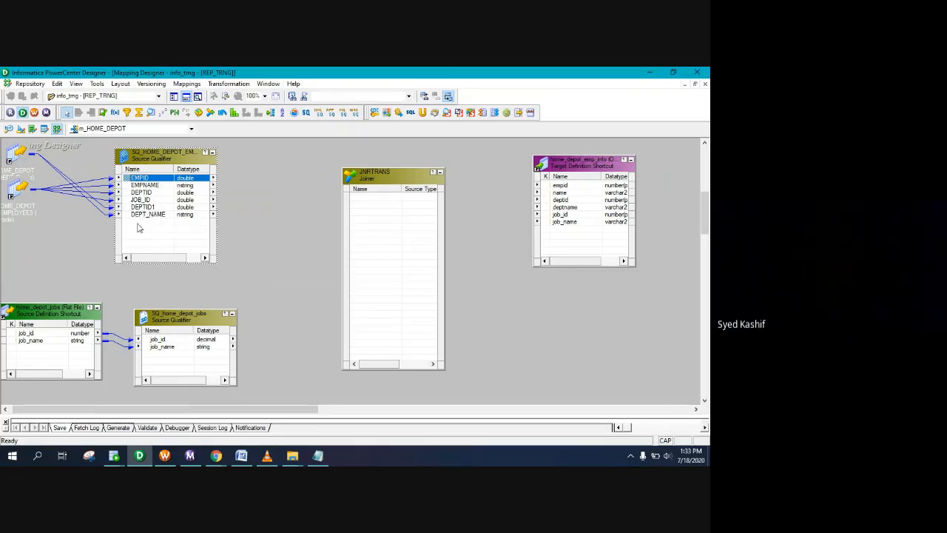
left_click(147, 186, "shift")
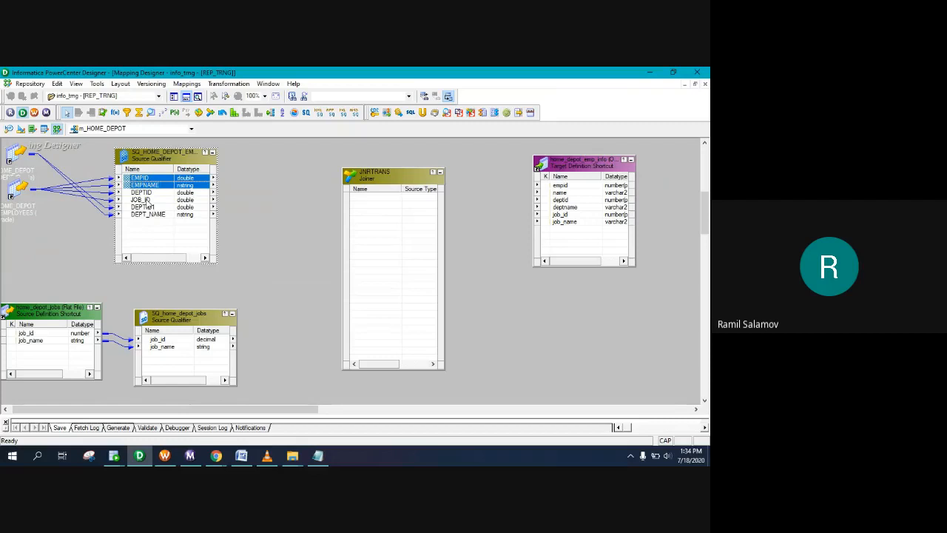
left_click(147, 201, "ctrl")
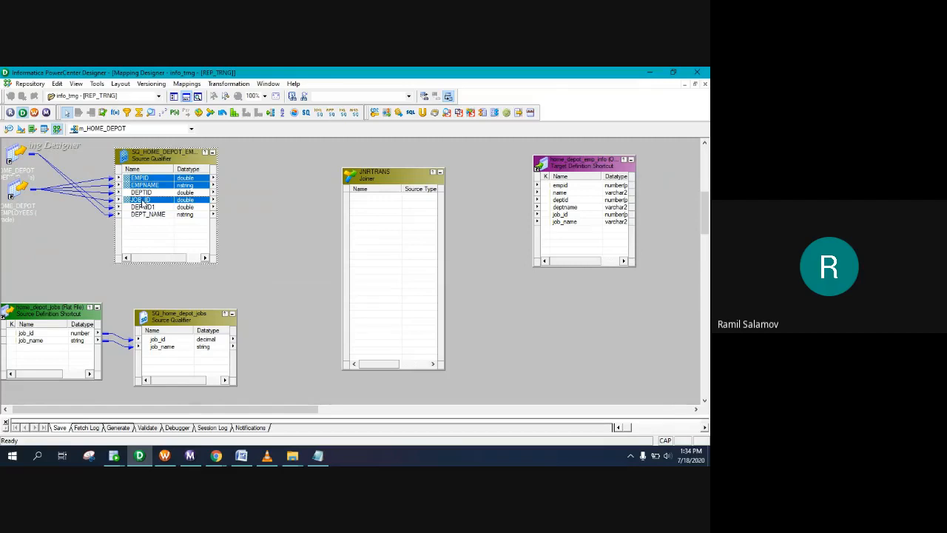
left_click(142, 201, "ctrl")
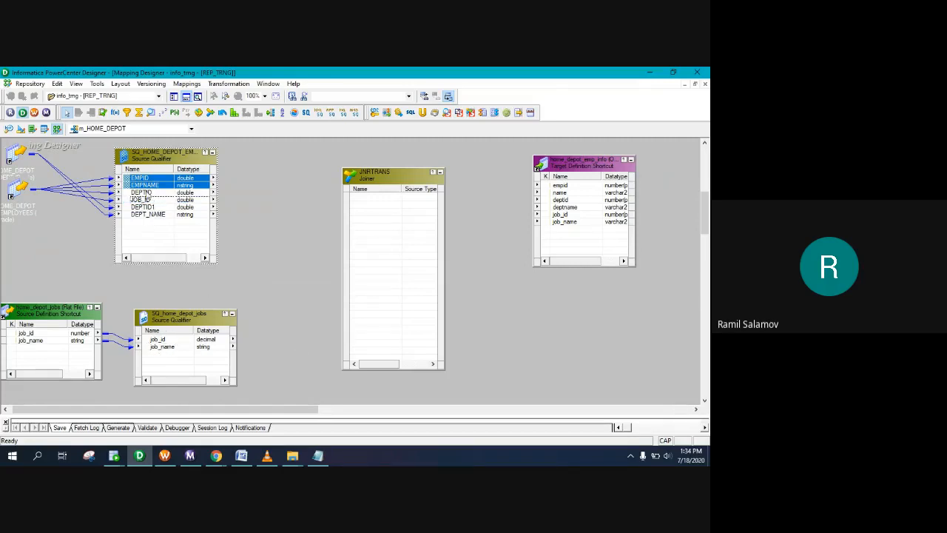
left_click(146, 208, "ctrl")
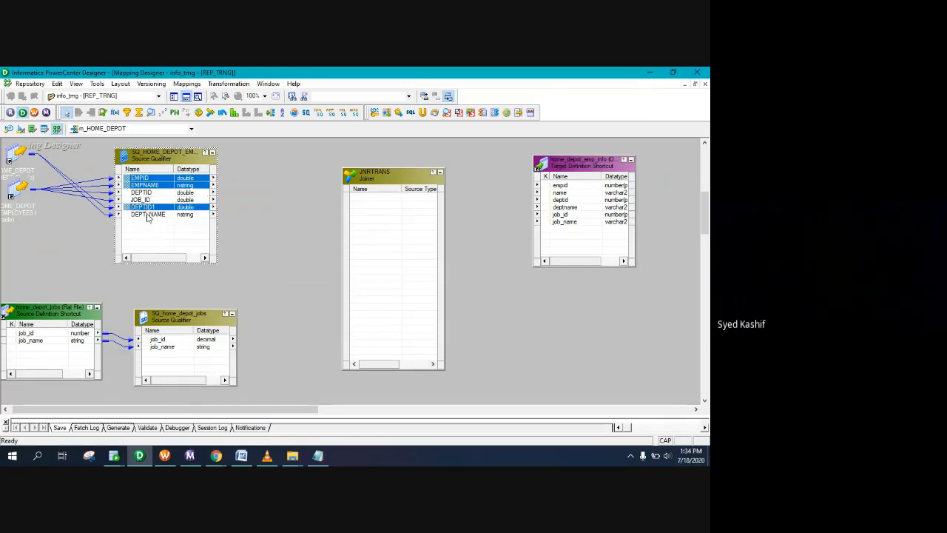
left_click(146, 215, "ctrl")
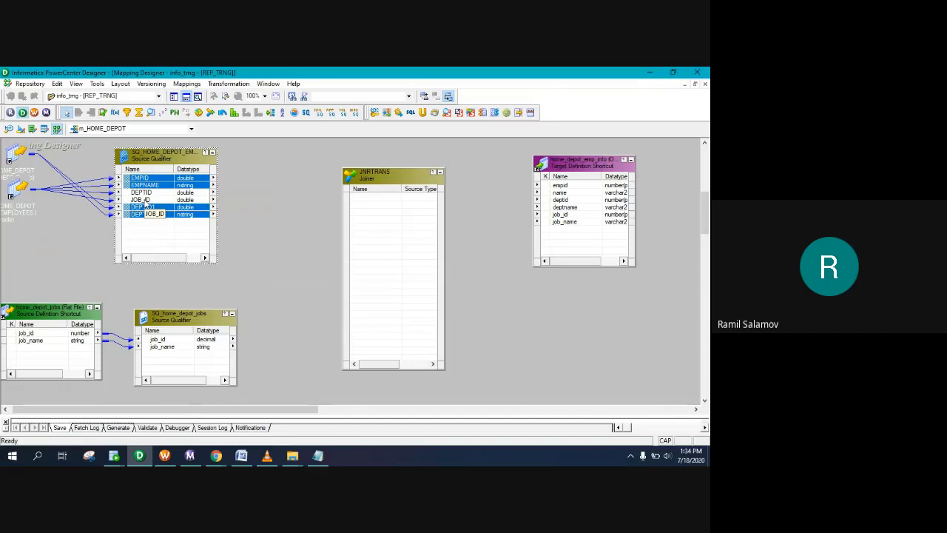
left_click(145, 200, "ctrl")
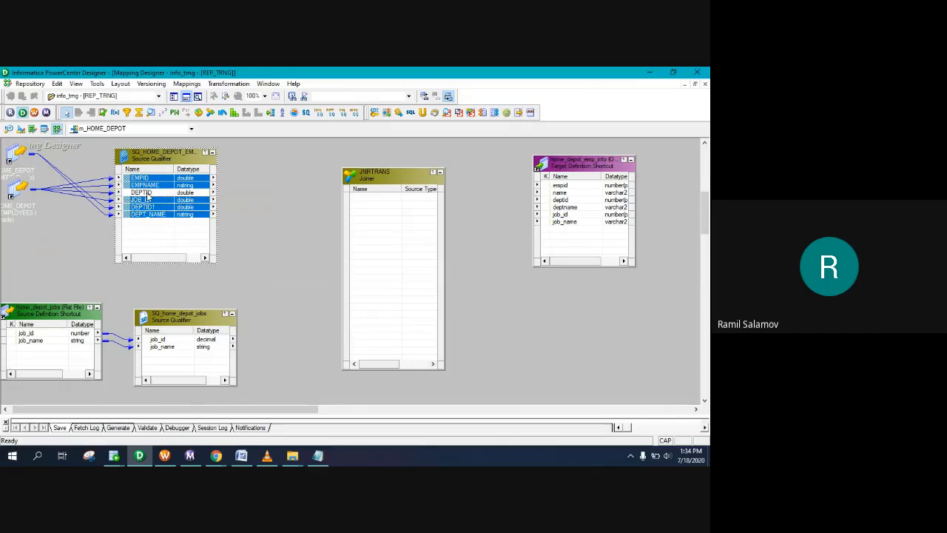
left_click_drag(177, 185, 362, 200)
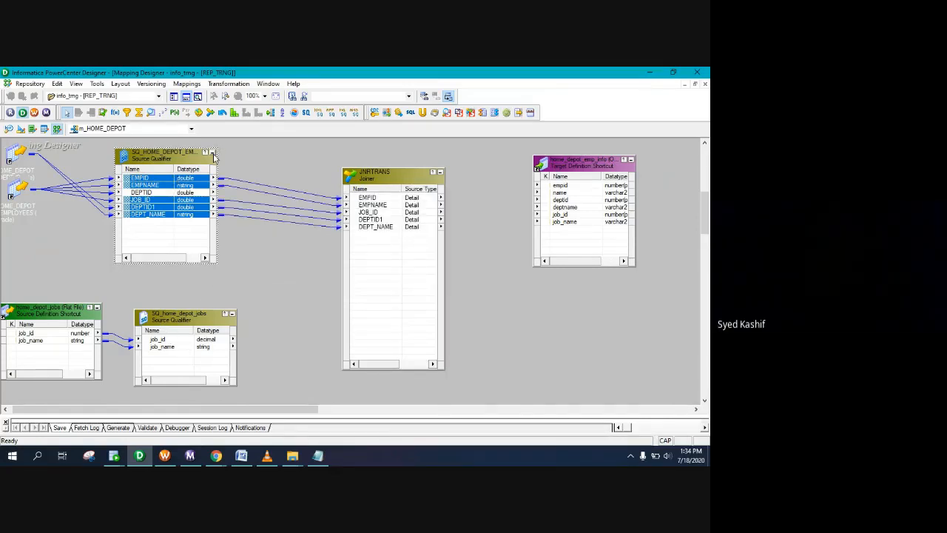
Step: Copy job_id and job_name from SQ_home_depot_jobs into JNRTRANS as master ports
left_click(213, 154)
left_click(162, 339)
left_click(162, 347, "shift")
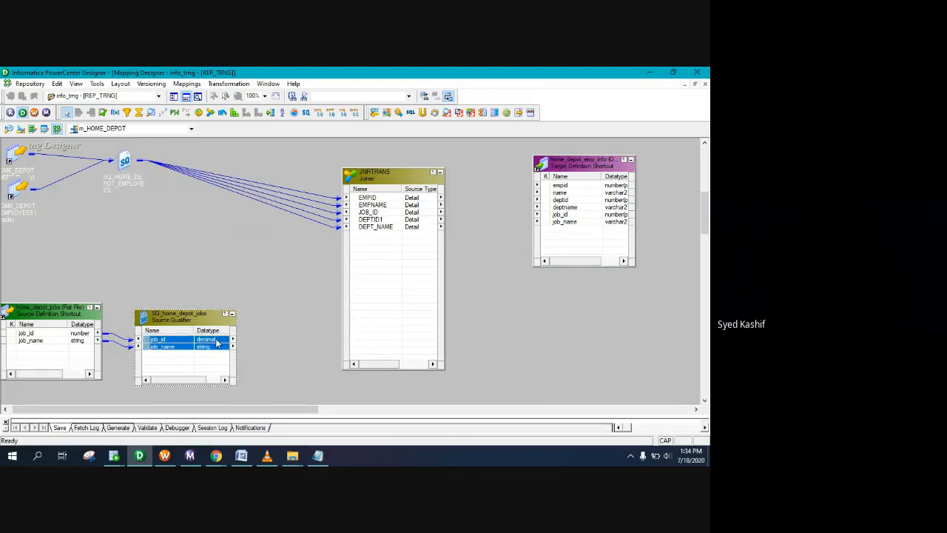
left_click_drag(217, 342, 374, 244)
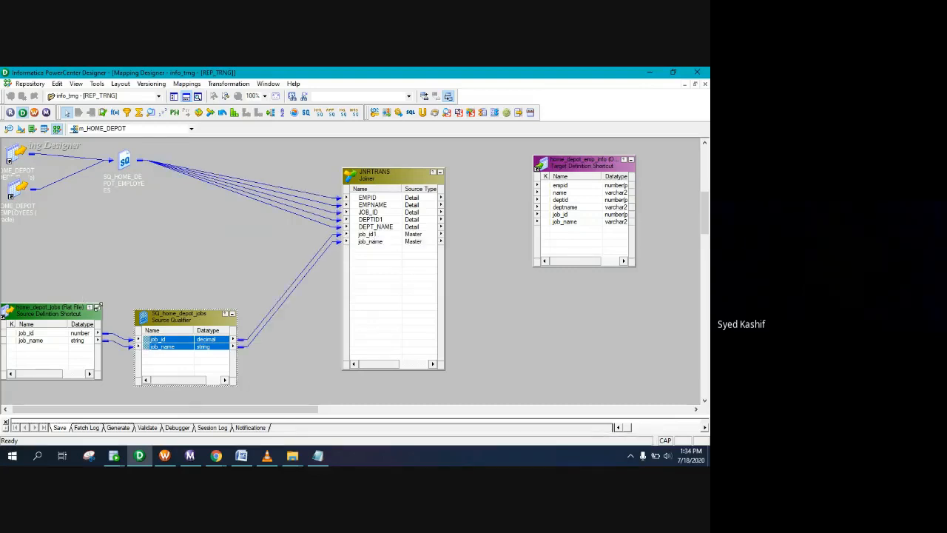
Step: Rearrange the source and joiner boxes, then delete all links leading into JNRTRANS
left_click(95, 311)
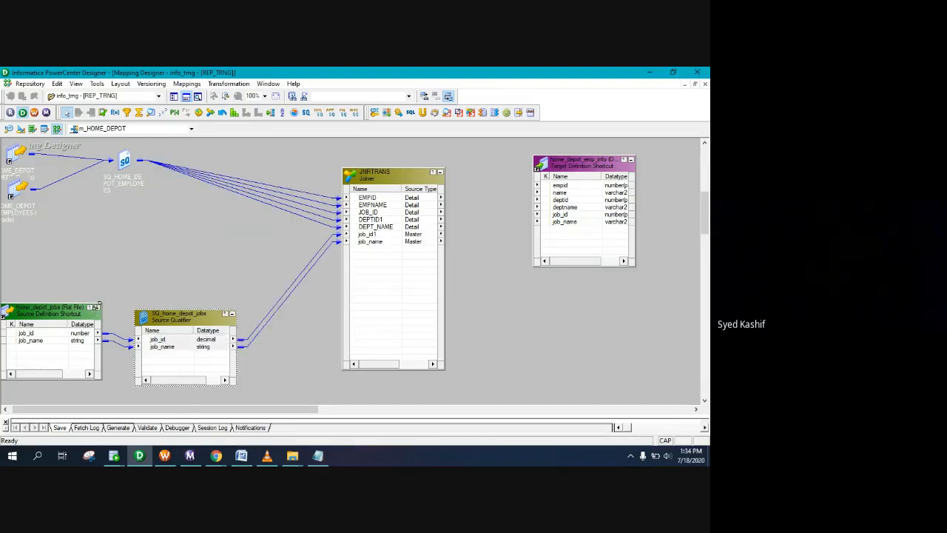
left_click(97, 304)
left_click_drag(165, 319, 115, 241)
left_click_drag(403, 177, 421, 162)
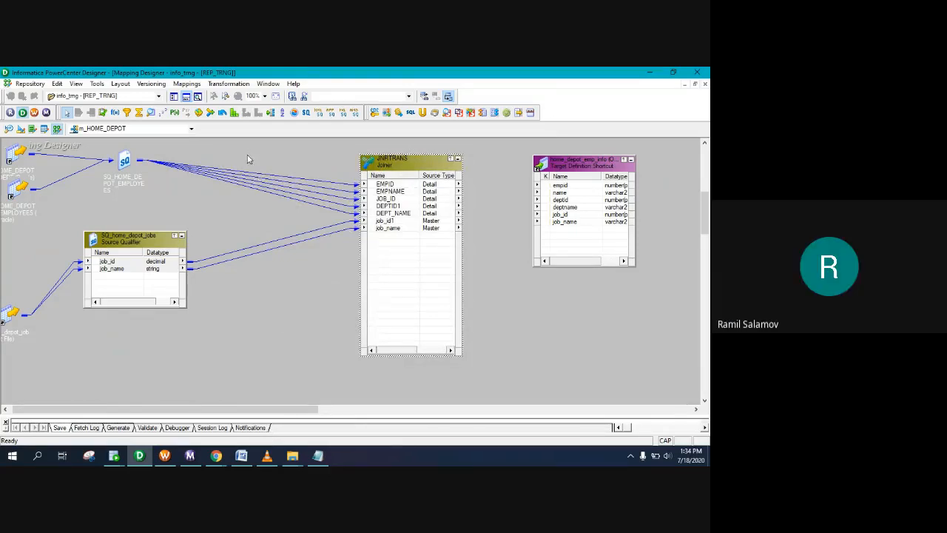
double_click(126, 162)
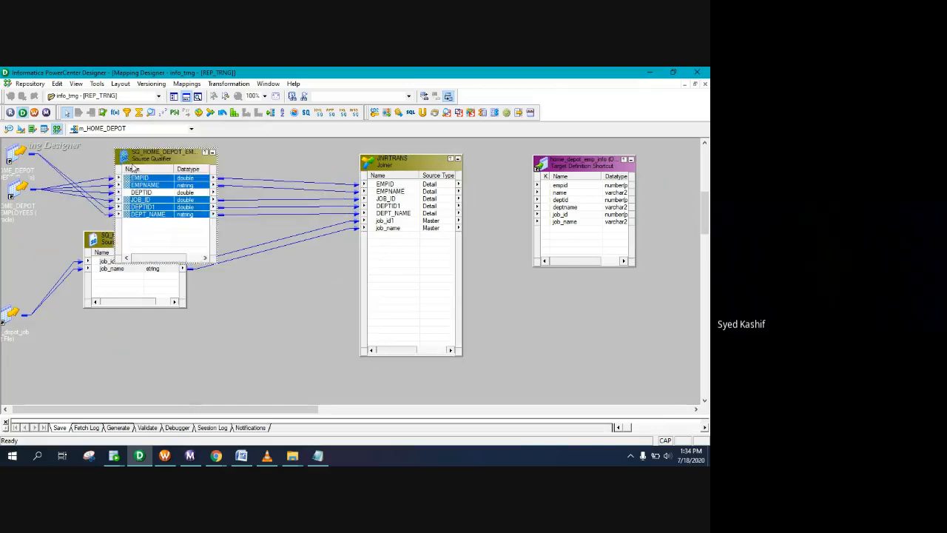
left_click_drag(107, 251, 131, 316)
left_click_drag(310, 166, 304, 376)
key("Delete")
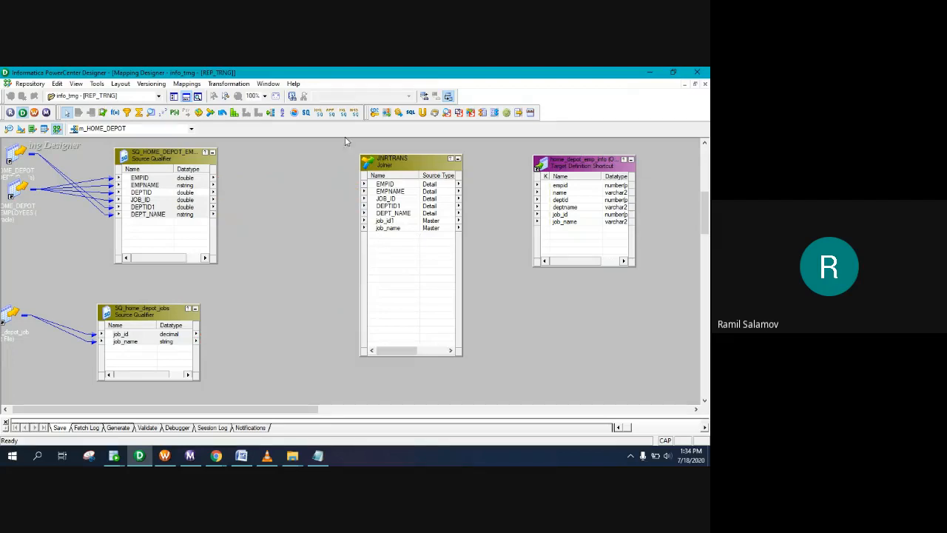
Step: Add two Sorter transformations, SRTTRANS and SRTTRANS1, to the canvas
left_click(282, 112)
left_click(273, 143)
left_click_drag(299, 155, 272, 161)
left_click(283, 113)
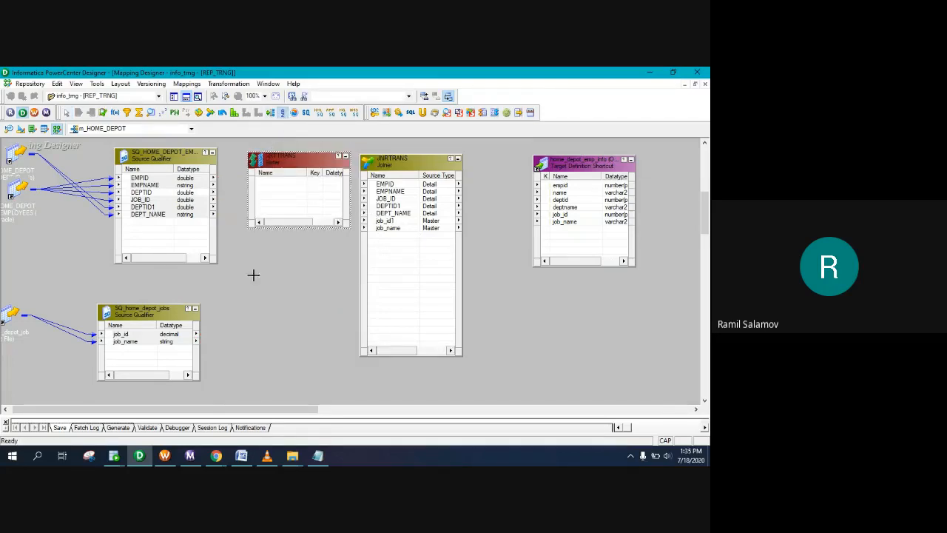
left_click(261, 339)
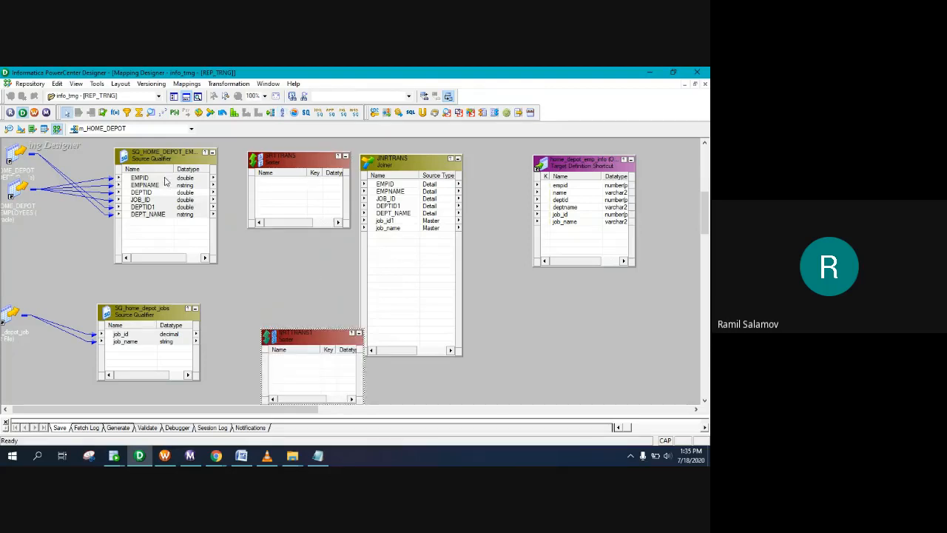
Step: Link the five employee ports into SRTTRANS and job_id, job_name into SRTTRANS1
left_click(167, 179)
left_click(159, 186, "shift")
left_click(145, 200, "ctrl")
left_click(144, 208, "ctrl")
left_click(145, 216, "ctrl")
left_click_drag(194, 183, 273, 185)
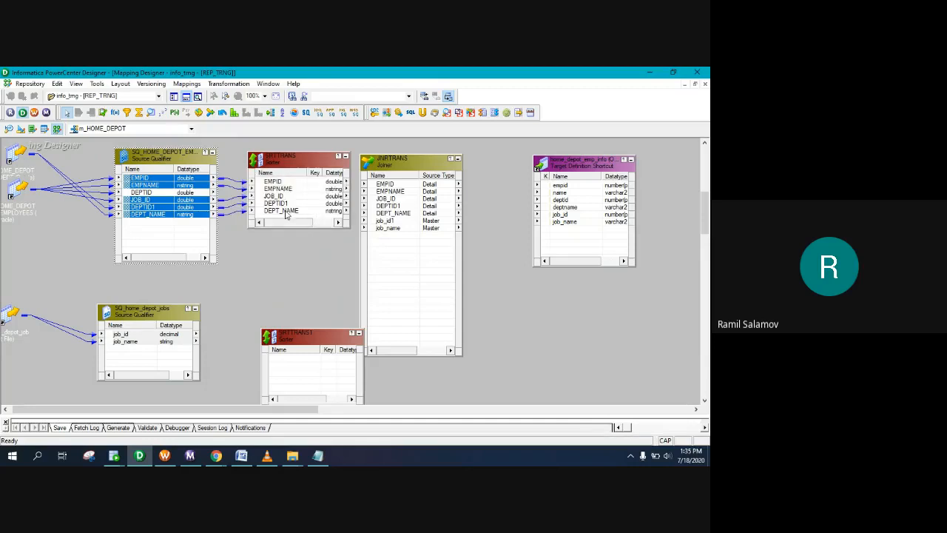
left_click_drag(318, 342, 282, 308)
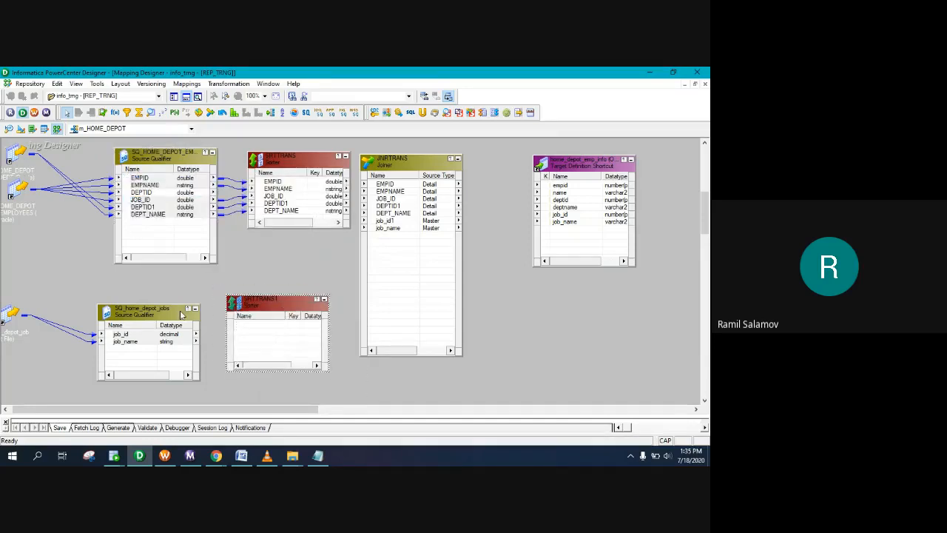
left_click(134, 342)
left_click_drag(135, 344, 256, 329)
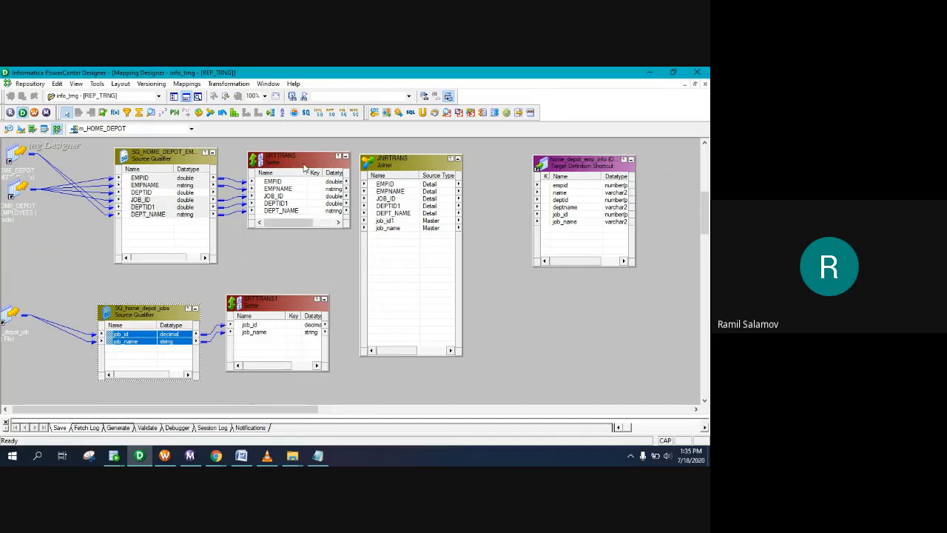
Step: Link all SRTTRANS ports to JNRTRANS detail ports and SRTTRANS1 ports to its master ports
left_click_drag(394, 170, 416, 171)
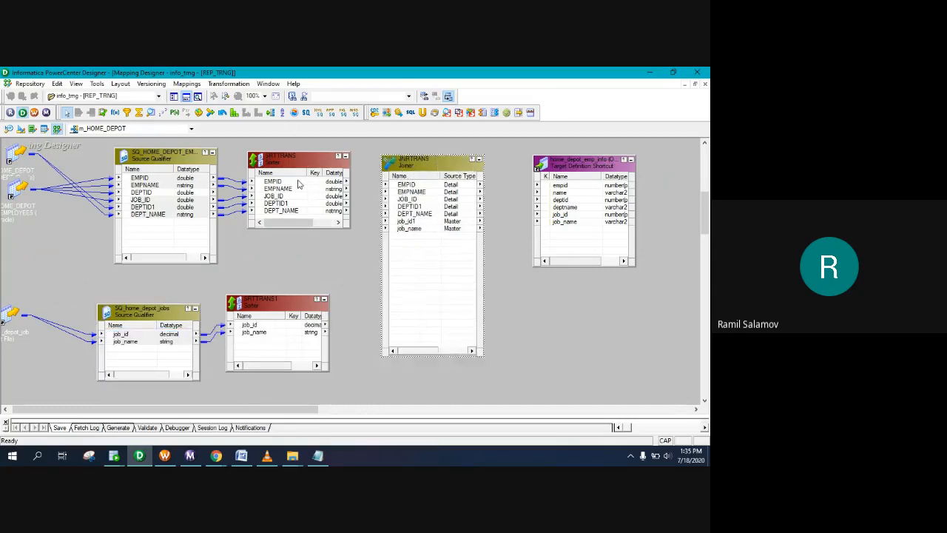
left_click(299, 183)
right_click(299, 183)
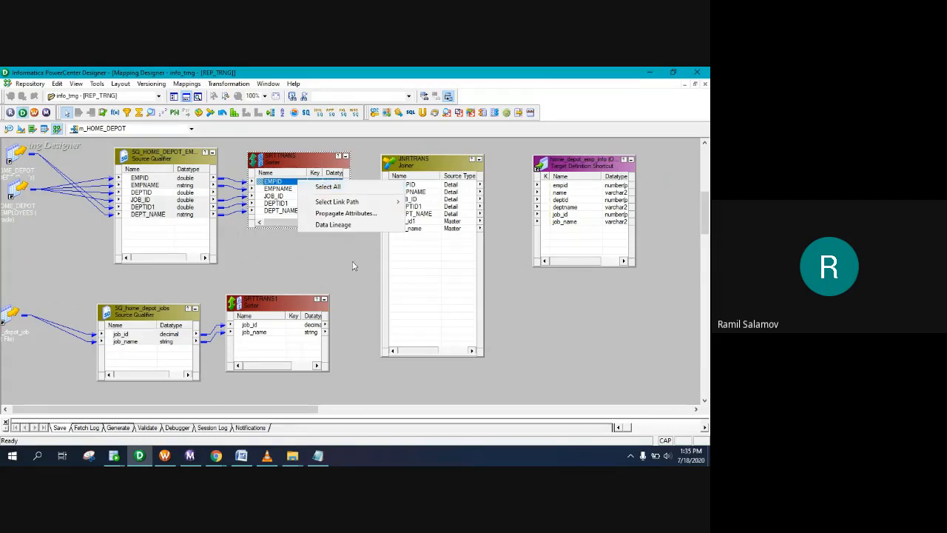
left_click(345, 187)
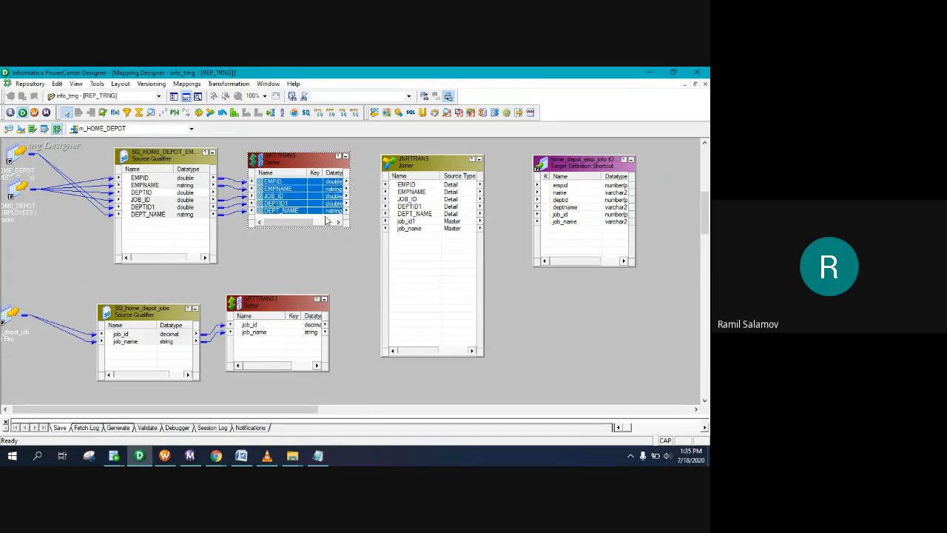
left_click_drag(324, 183, 400, 190)
left_click(300, 325)
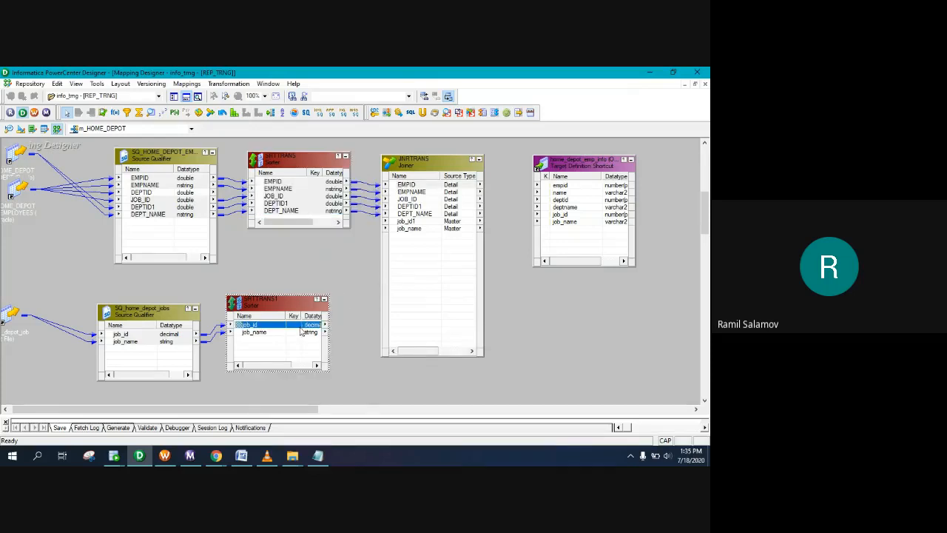
right_click(300, 330)
left_click(315, 332)
left_click_drag(314, 330, 407, 222)
Step: Shift JNRTRANS and the target right, and open SRTTRANS for editing
left_click_drag(442, 167, 461, 168)
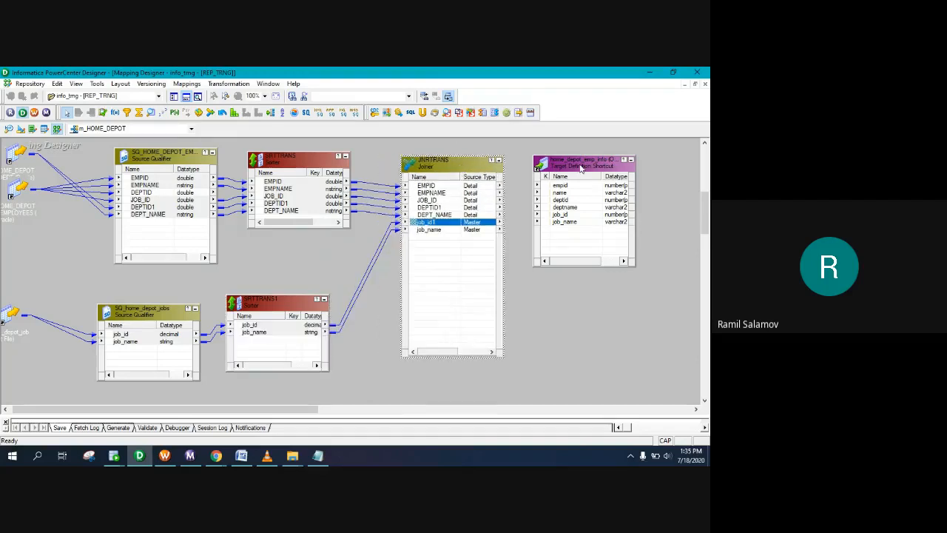
left_click_drag(581, 168, 625, 170)
double_click(289, 159)
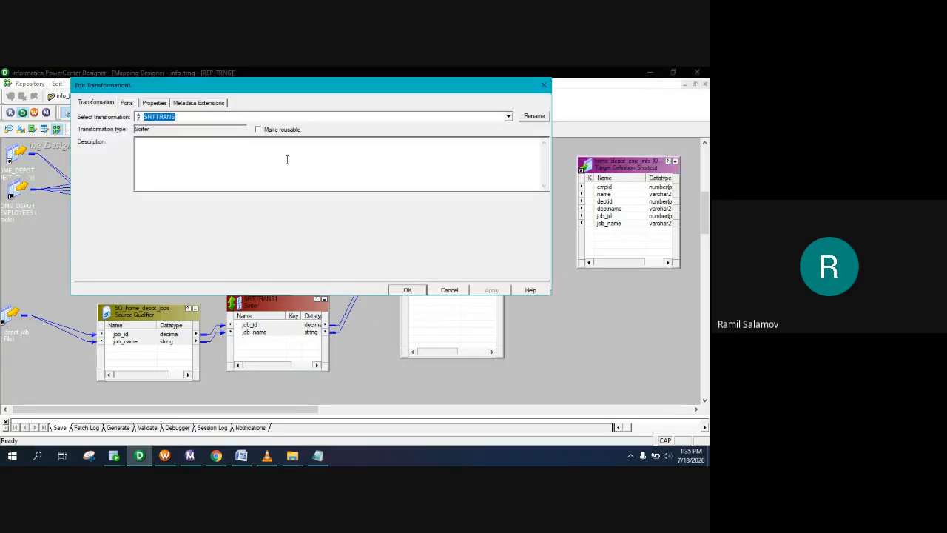
Step: In the first sorter, try DEPTID1 as a descending sort key, revert it to ascending, and apply
left_click(155, 103)
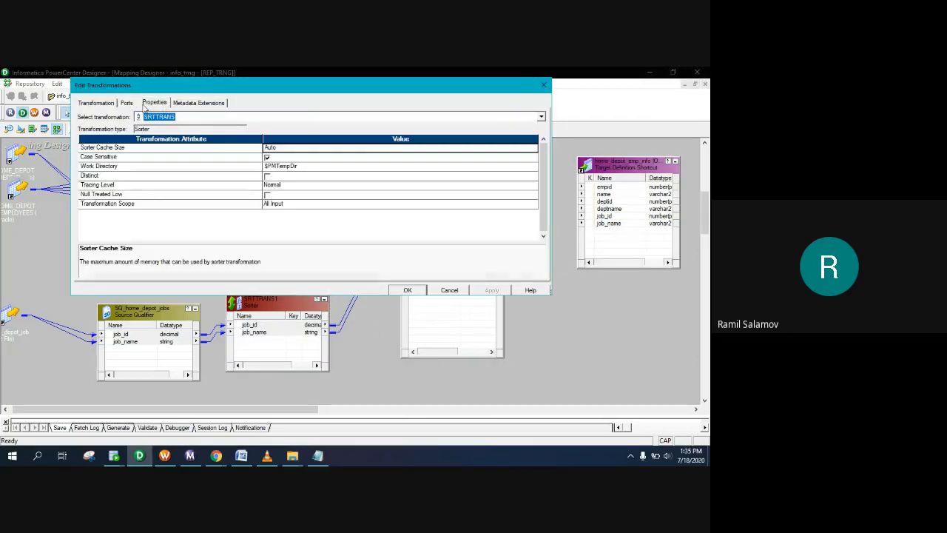
left_click(127, 103)
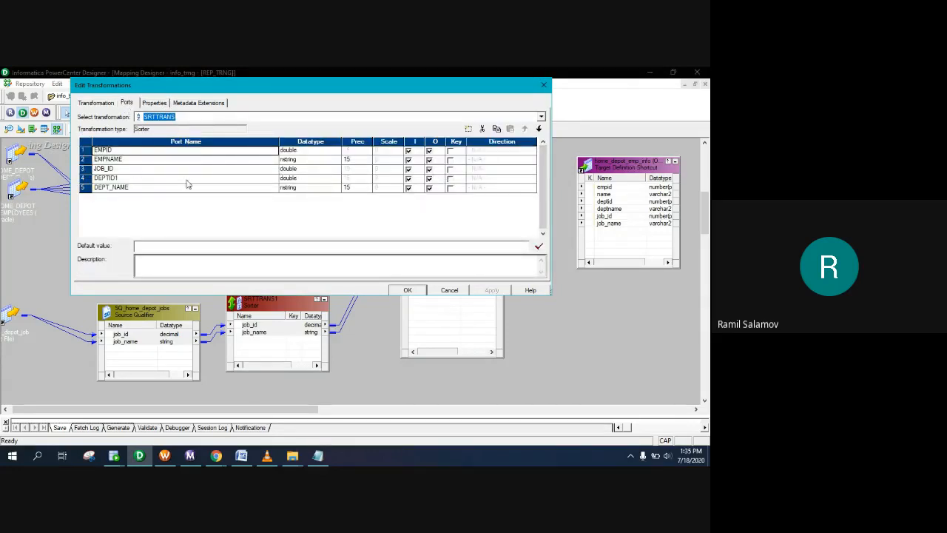
left_click(450, 179)
left_click(473, 179)
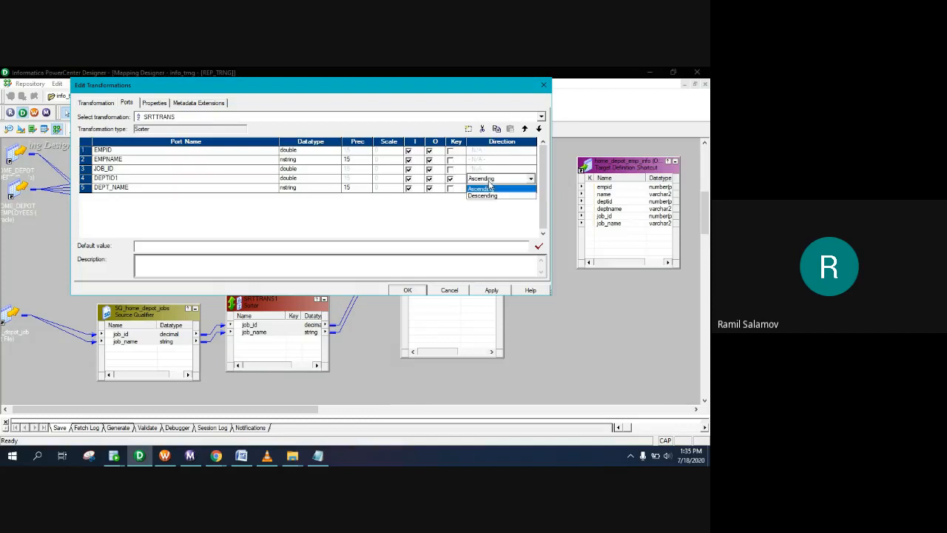
left_click(489, 199)
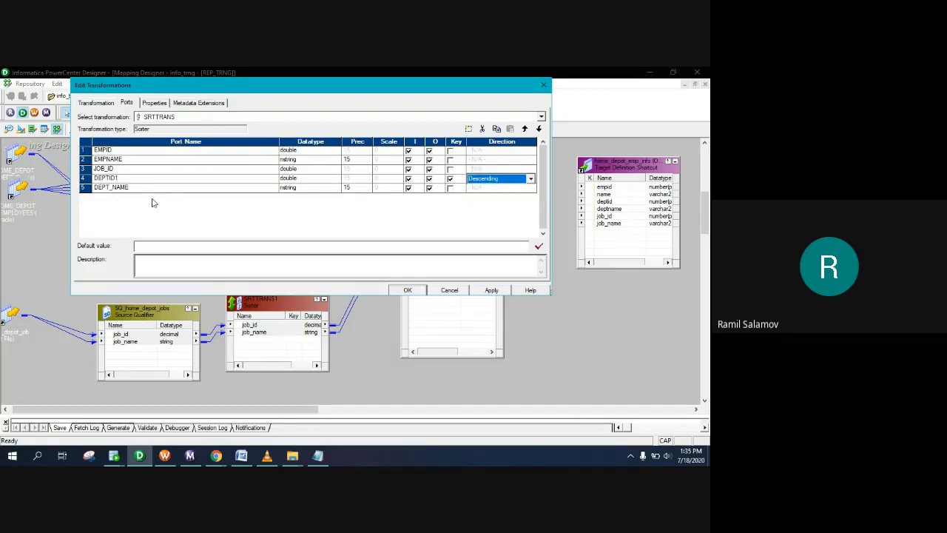
left_click(521, 179)
left_click(497, 188)
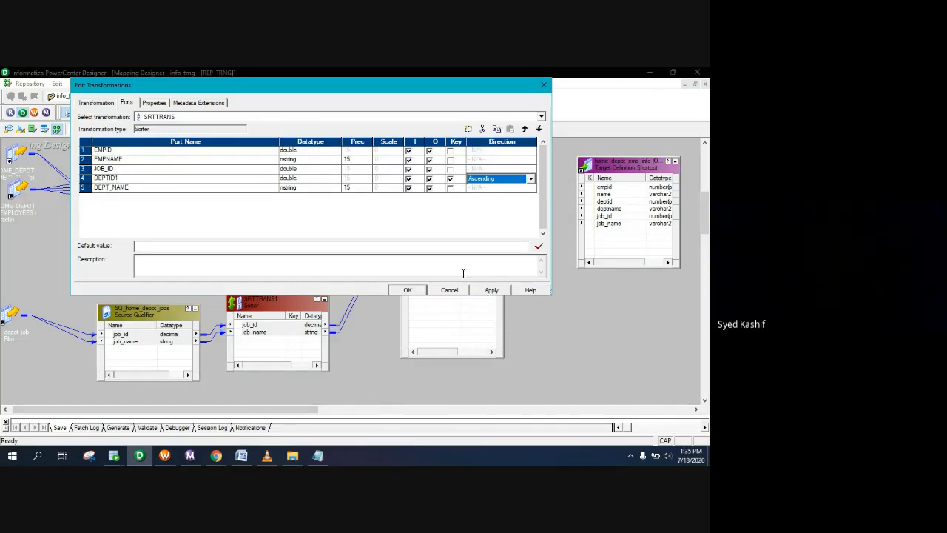
left_click(117, 177)
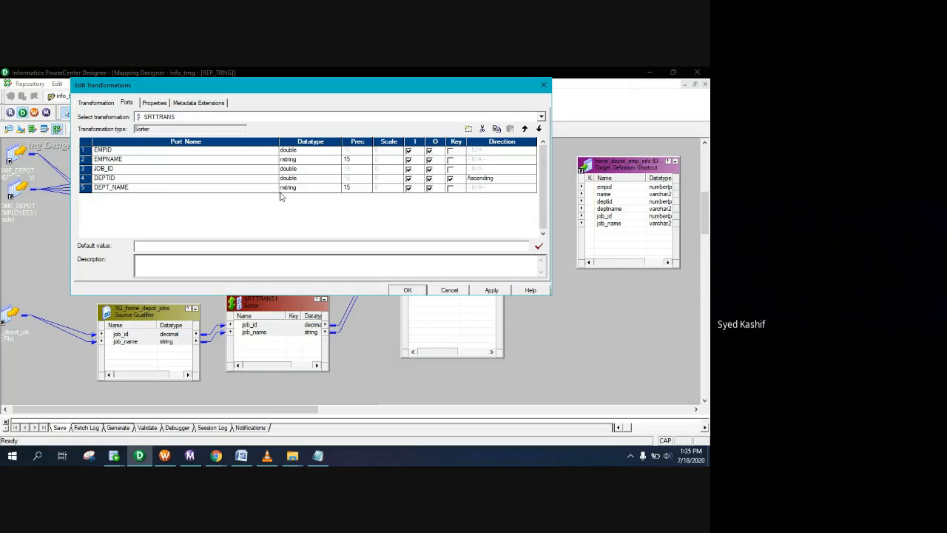
left_click(490, 290)
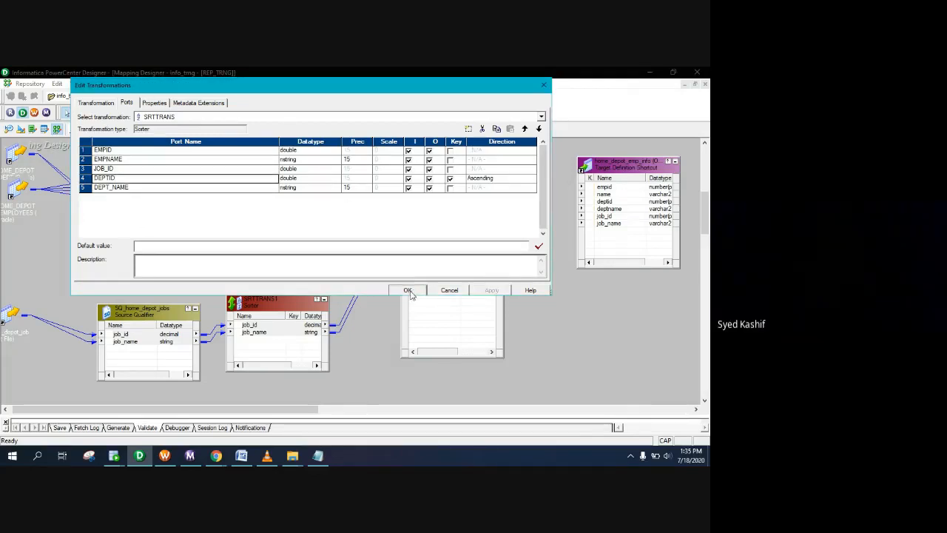
left_click(408, 290)
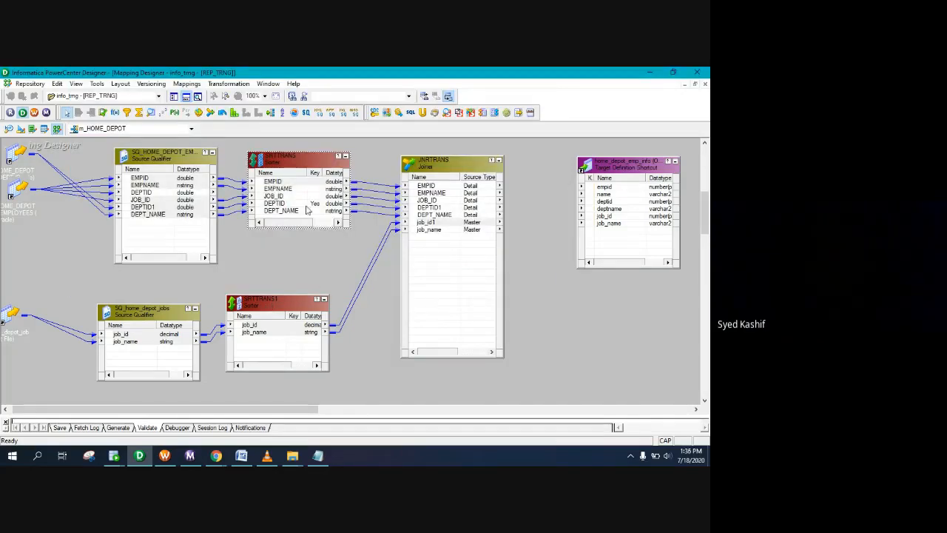
Step: Make JOB_ID a descending sort key in the SRTTRANS sorter
double_click(305, 161)
left_click(156, 103)
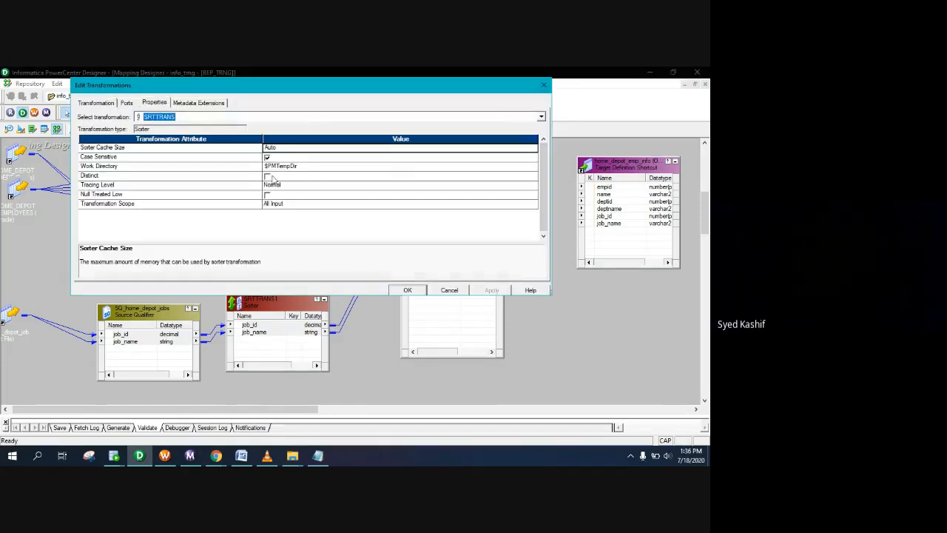
left_click(126, 102)
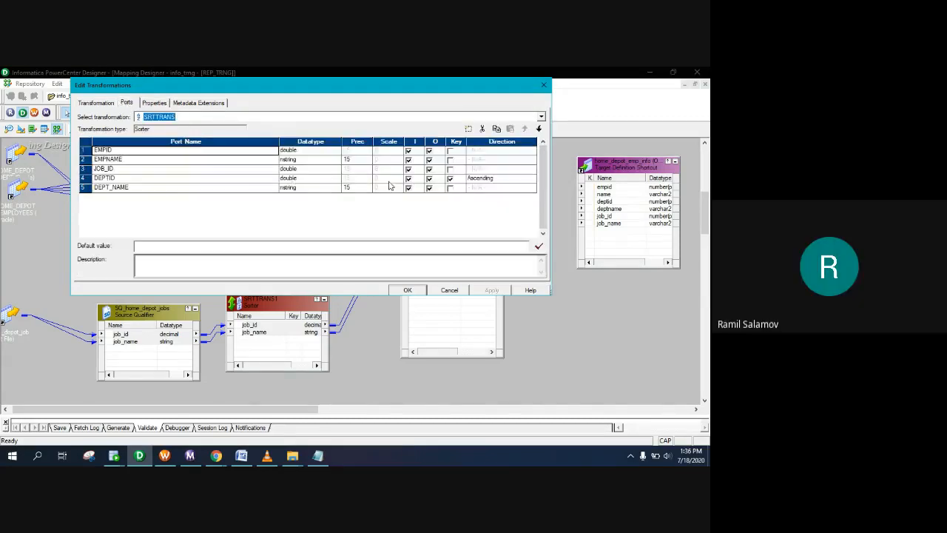
left_click(451, 179)
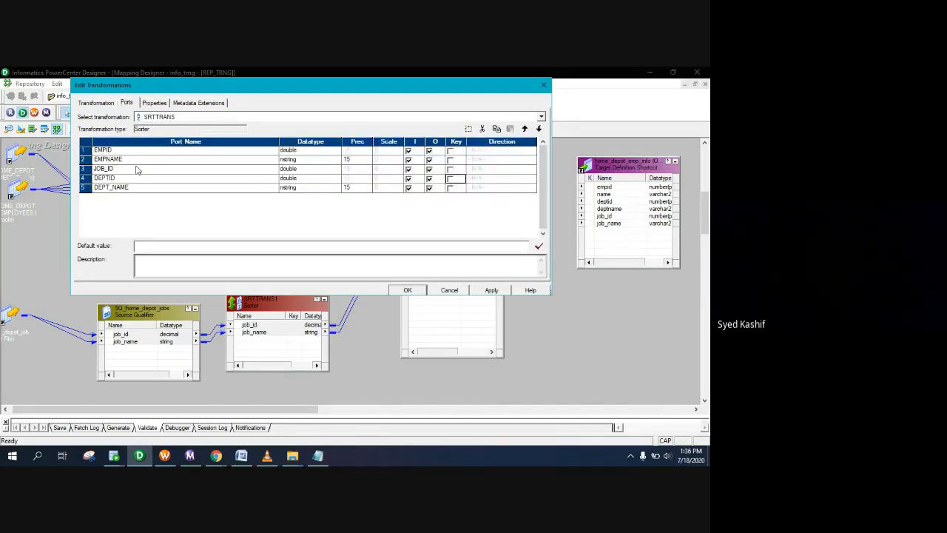
left_click(450, 169)
left_click(490, 169)
left_click(483, 186)
left_click(493, 292)
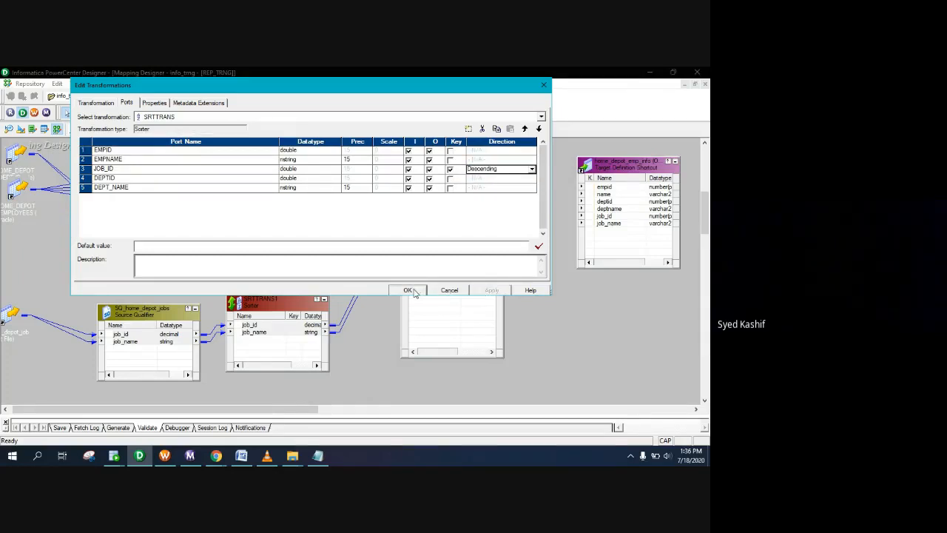
left_click(409, 291)
Step: Make job_id a descending sort key in the SRTTRANS1 sorter
double_click(270, 310)
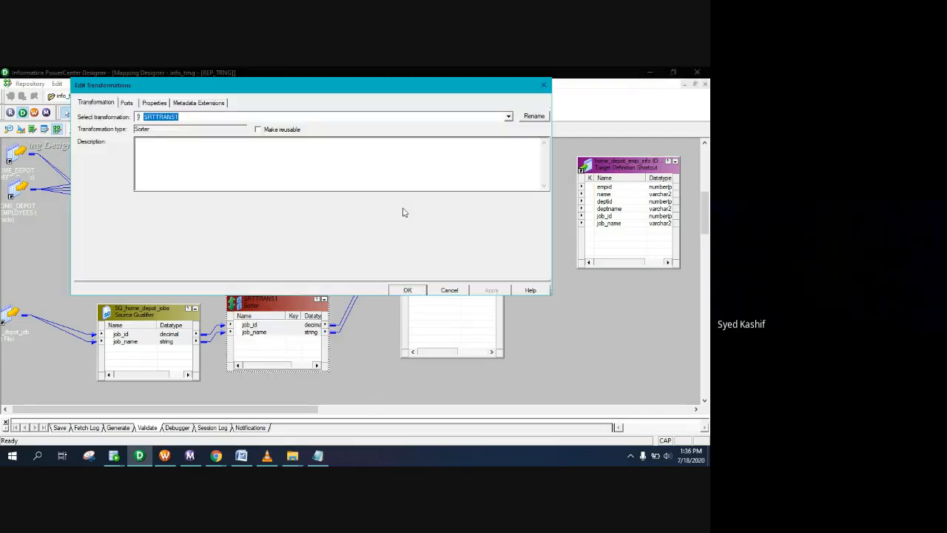
left_click(157, 104)
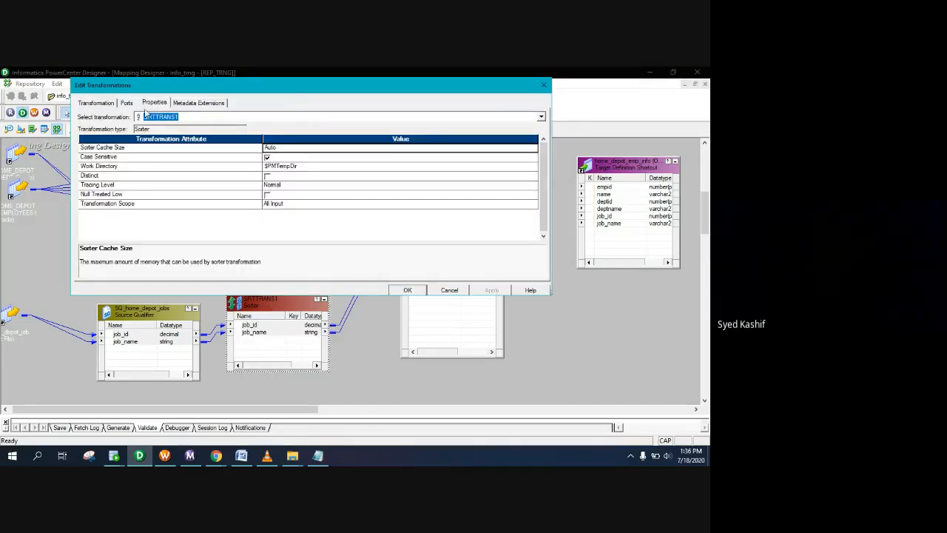
left_click(128, 104)
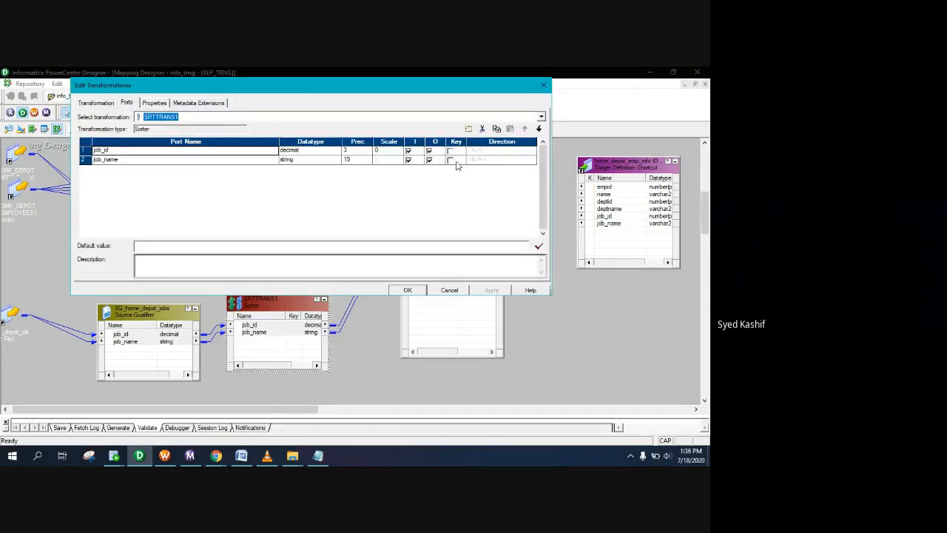
left_click(451, 152)
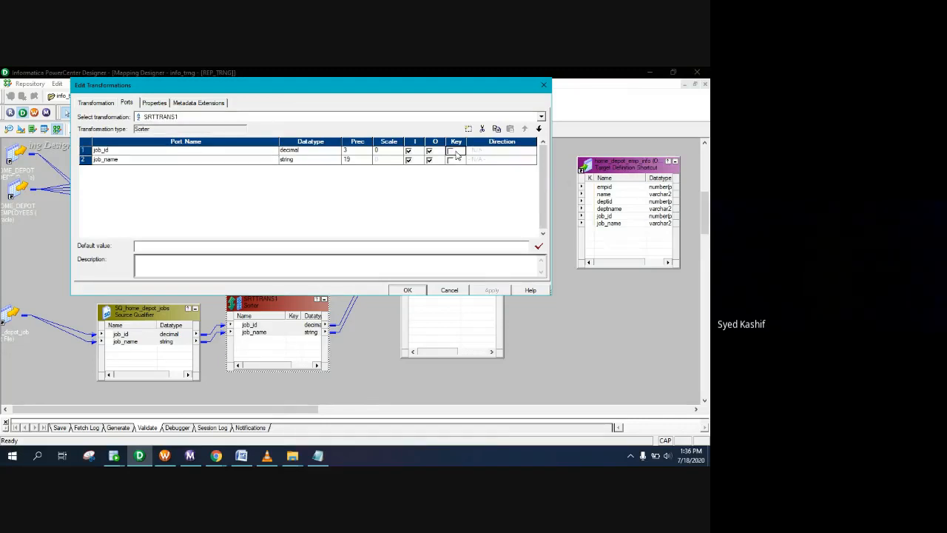
left_click(451, 151)
left_click(492, 151)
left_click(491, 168)
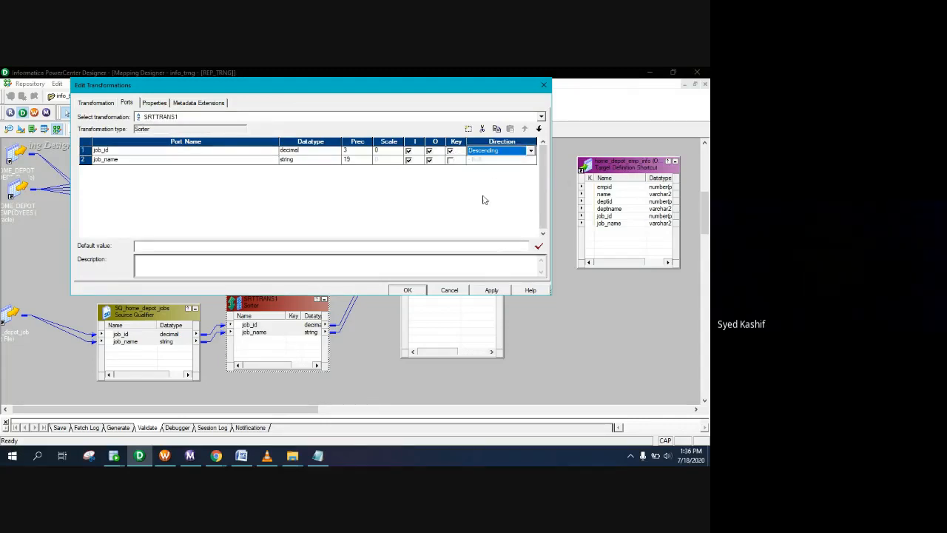
left_click(492, 290)
left_click(410, 290)
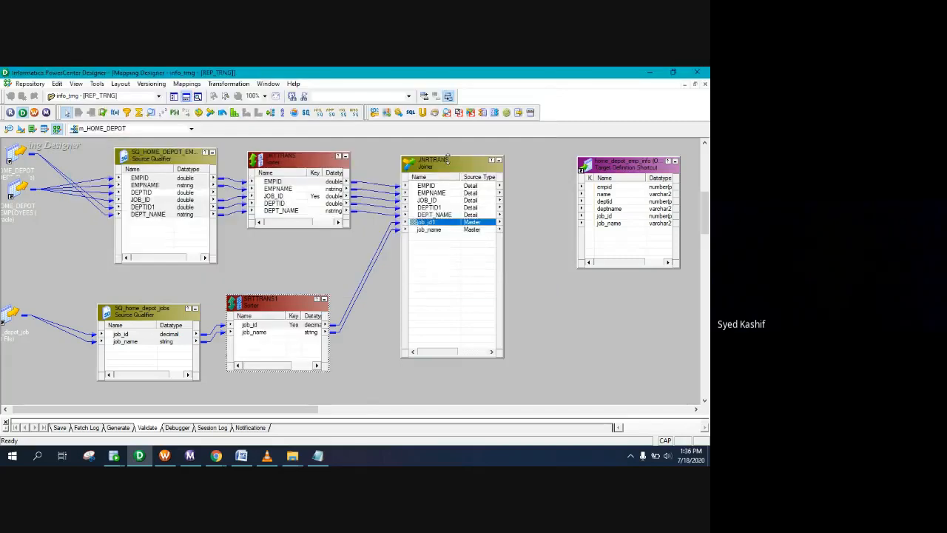
double_click(444, 162)
Step: Add the join condition job_id1 = JOB_ID to the JNRTRANS joiner and apply it
left_click(154, 103)
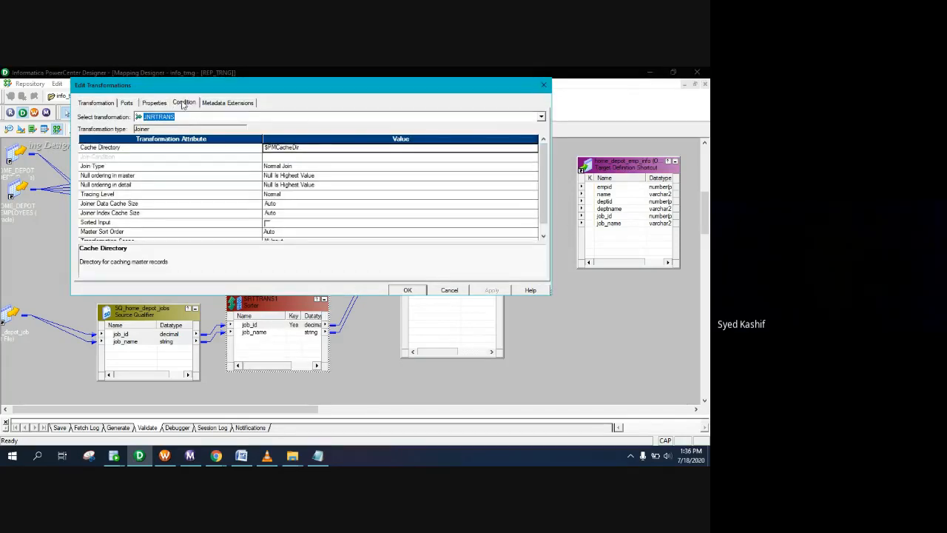
left_click(182, 103)
left_click(156, 104)
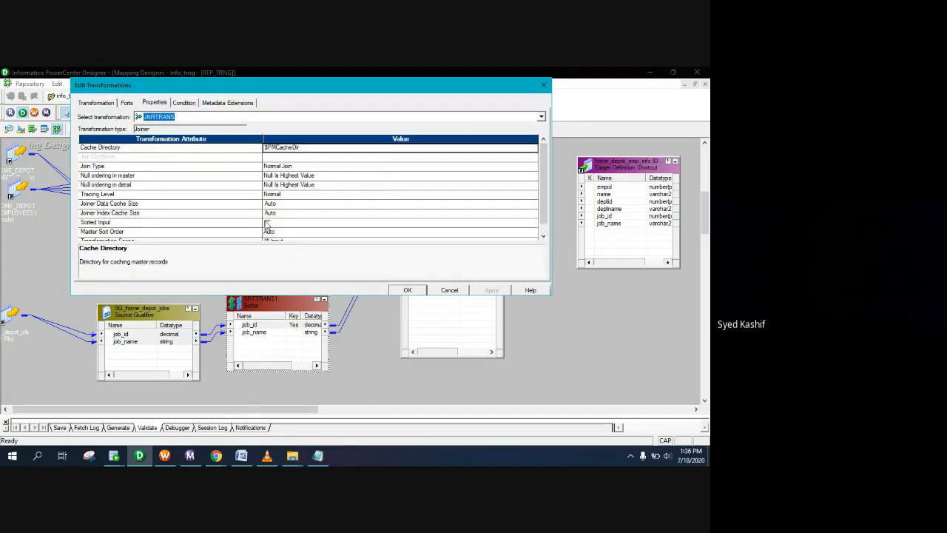
left_click(184, 103)
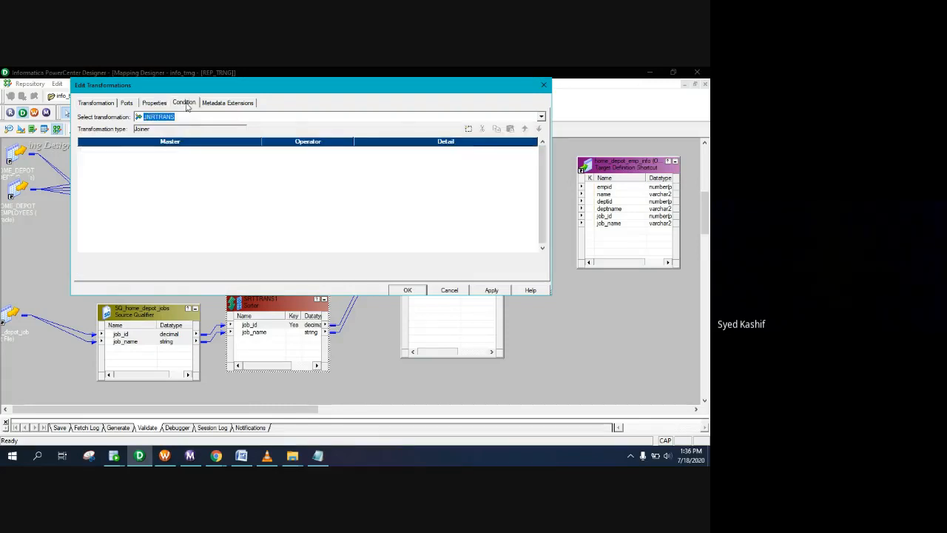
left_click(468, 129)
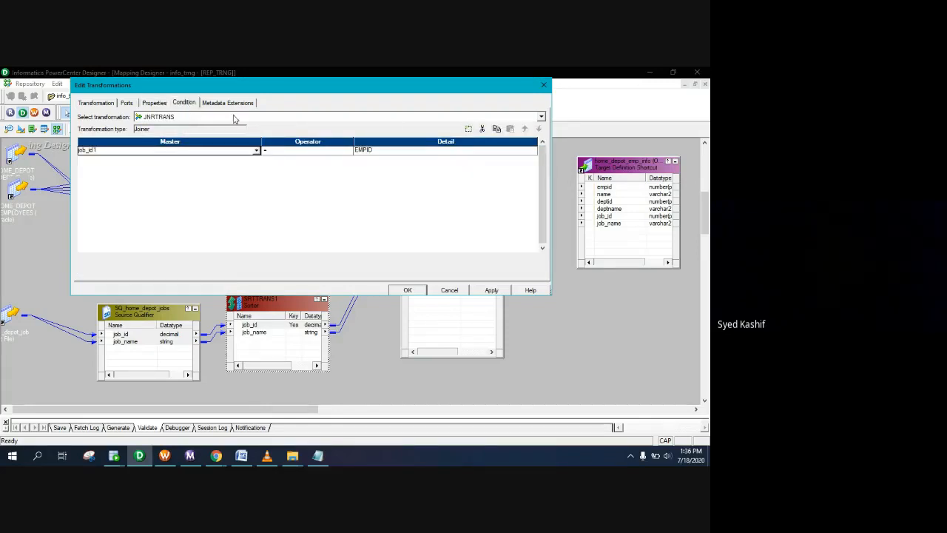
left_click(380, 151)
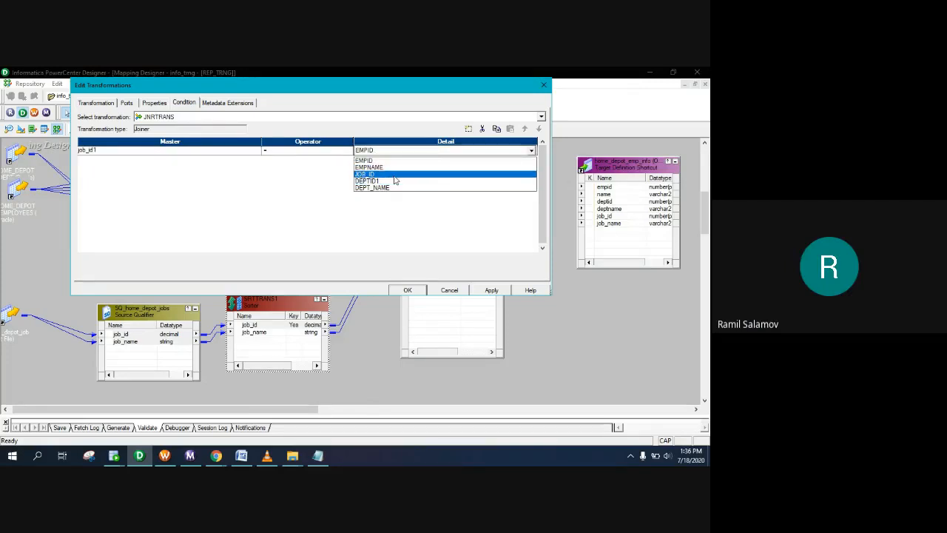
left_click(394, 174)
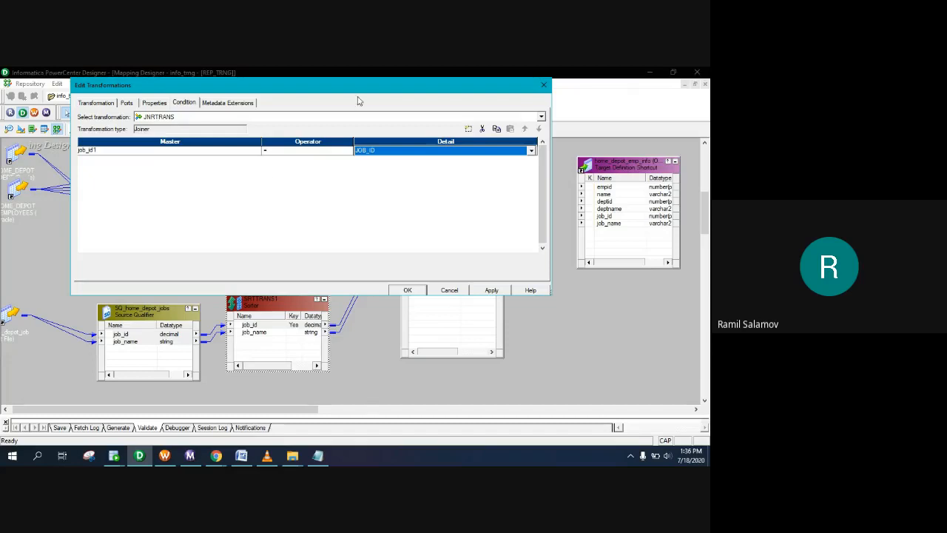
left_click_drag(358, 82, 389, 88)
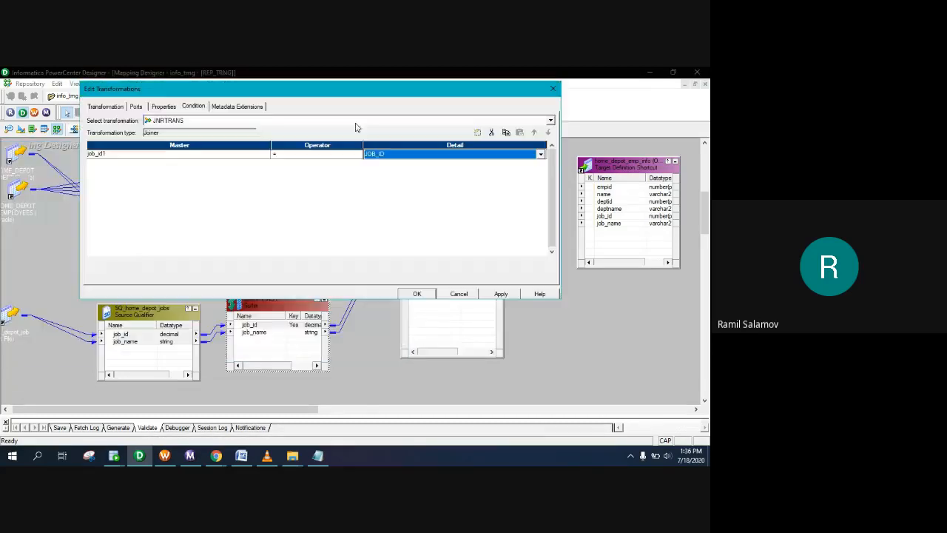
left_click(502, 294)
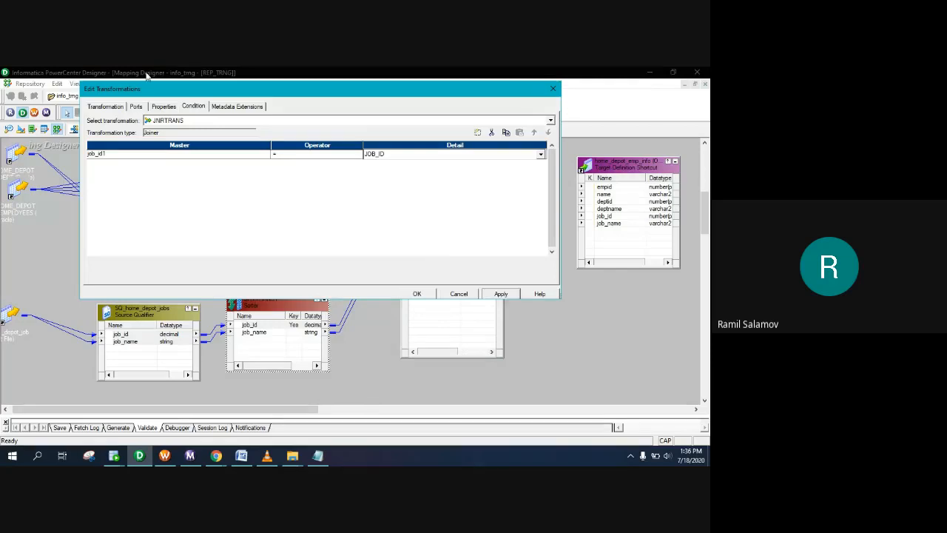
Step: Enable Sorted Input on the joiner, accepting the datatype mismatch warning
left_click(170, 108)
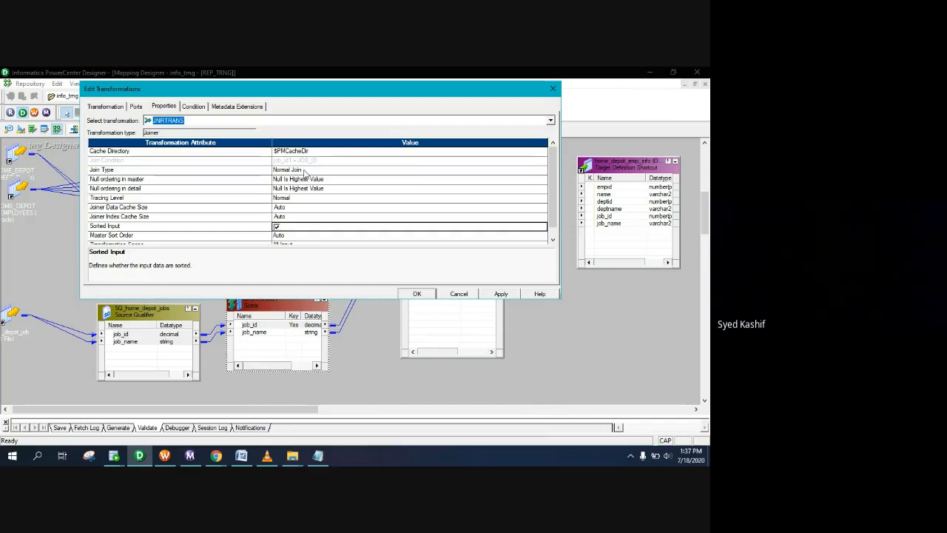
left_click(501, 294)
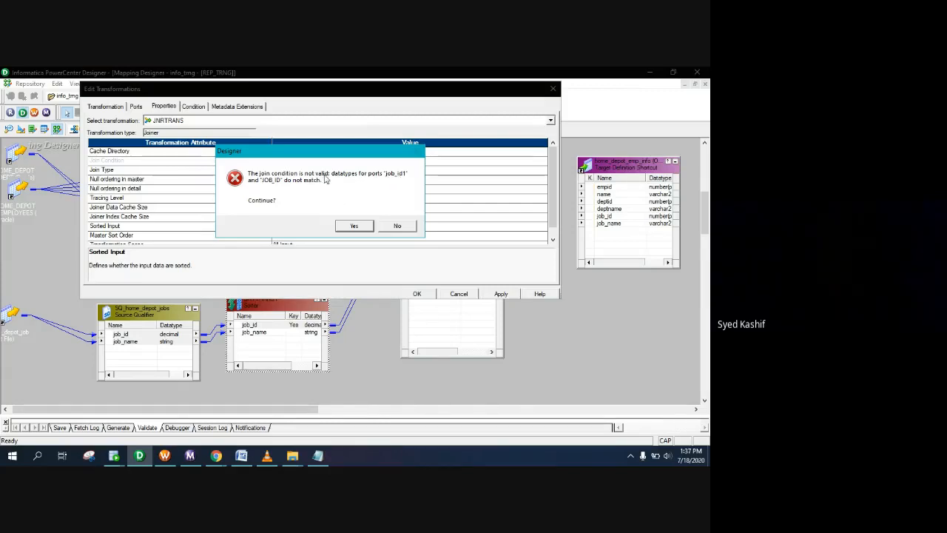
left_click(354, 225)
Step: Change JNRTRANS's job_id1 datatype from decimal to double to match JOB_ID, then apply and close
left_click(136, 106)
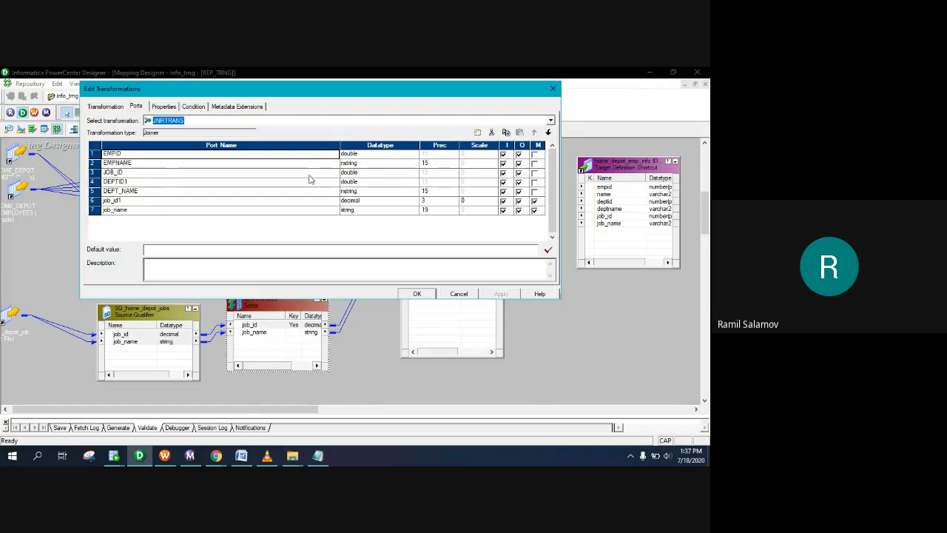
left_click(360, 174)
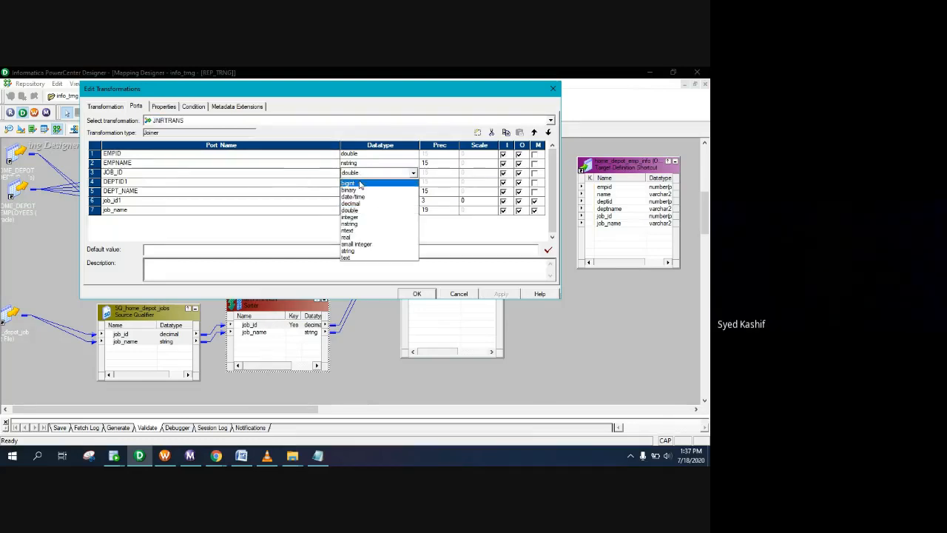
left_click(360, 176)
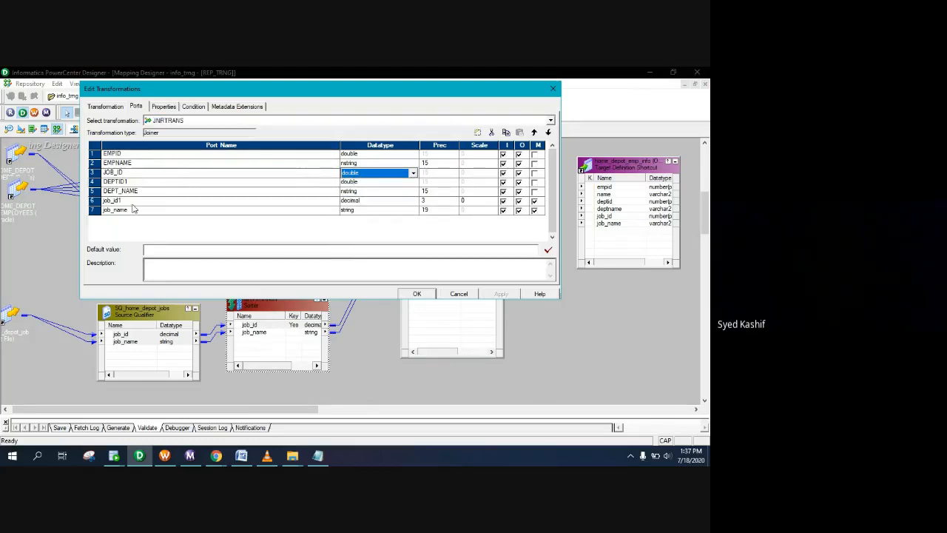
left_click(393, 202)
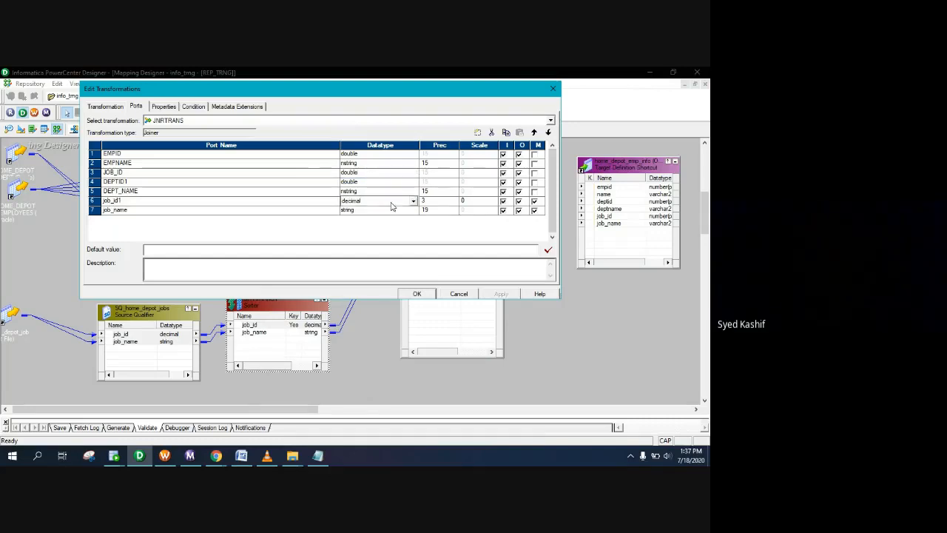
left_click(370, 238)
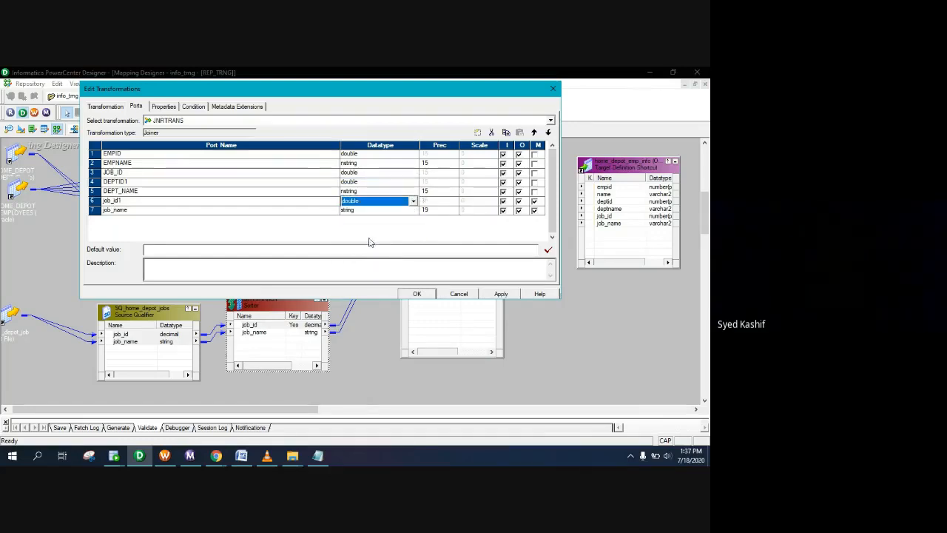
left_click(501, 294)
left_click(417, 293)
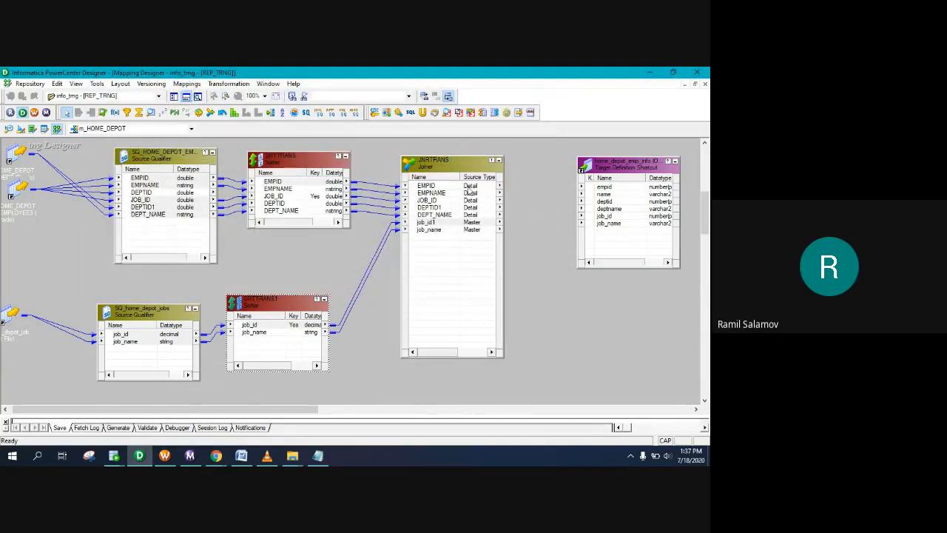
Step: Link the joiner's EMPID and EMPNAME ports to the target's empid and name
left_click(467, 188)
left_click(466, 200, "ctrl")
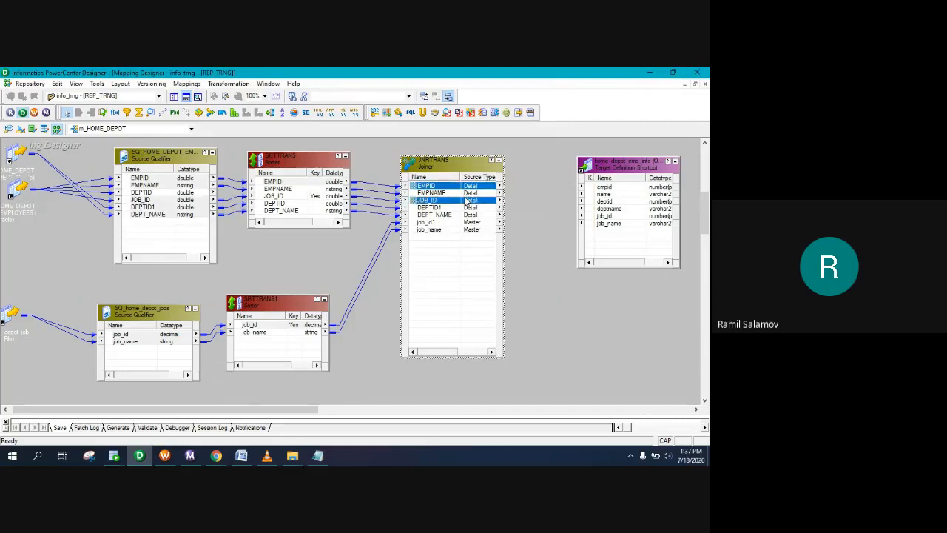
left_click(468, 192)
left_click(469, 186)
left_click(466, 193, "ctrl")
left_click_drag(488, 188, 603, 193)
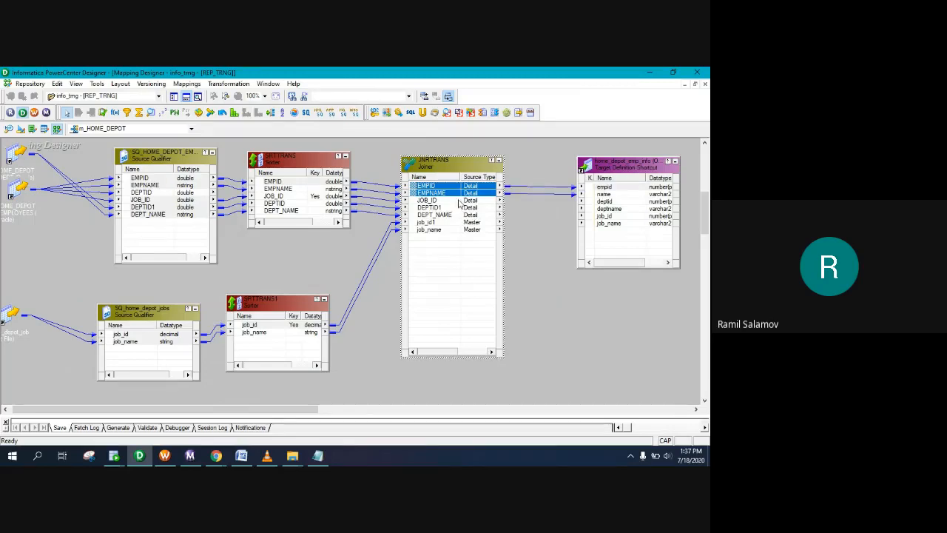
Step: Link job_id1, job_name, DEPTID1 and DEPT_NAME to the target's job_id, job_name, deptid and deptname
left_click(460, 201)
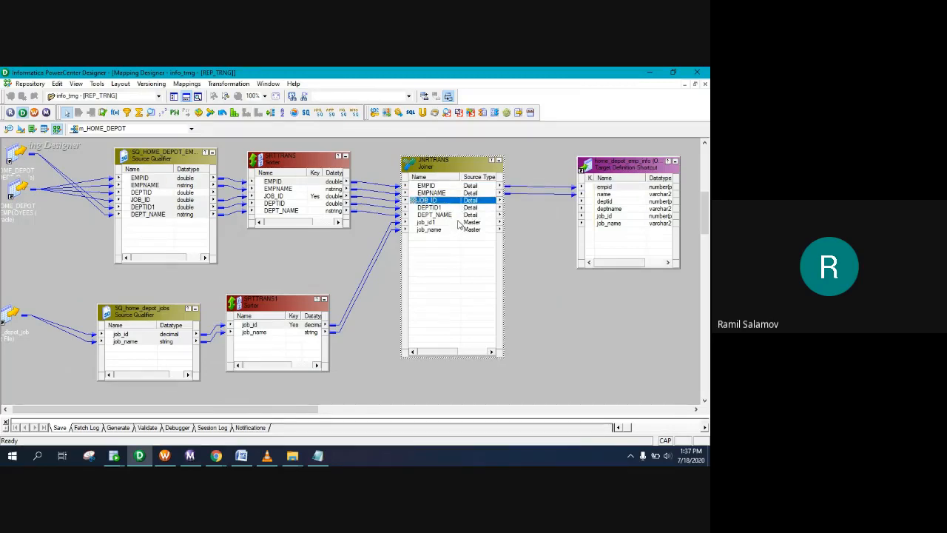
left_click(457, 223)
left_click(479, 230, "shift")
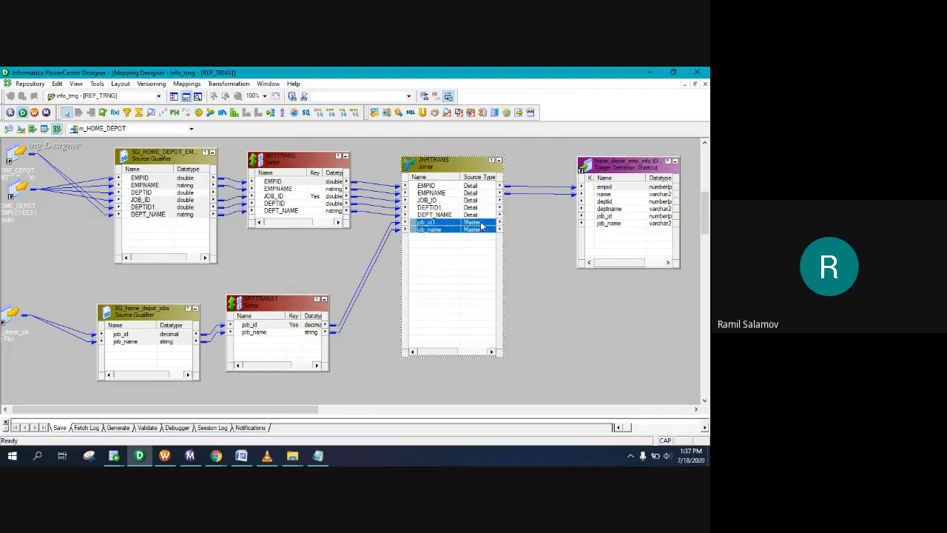
left_click_drag(490, 226, 602, 216)
left_click(439, 209)
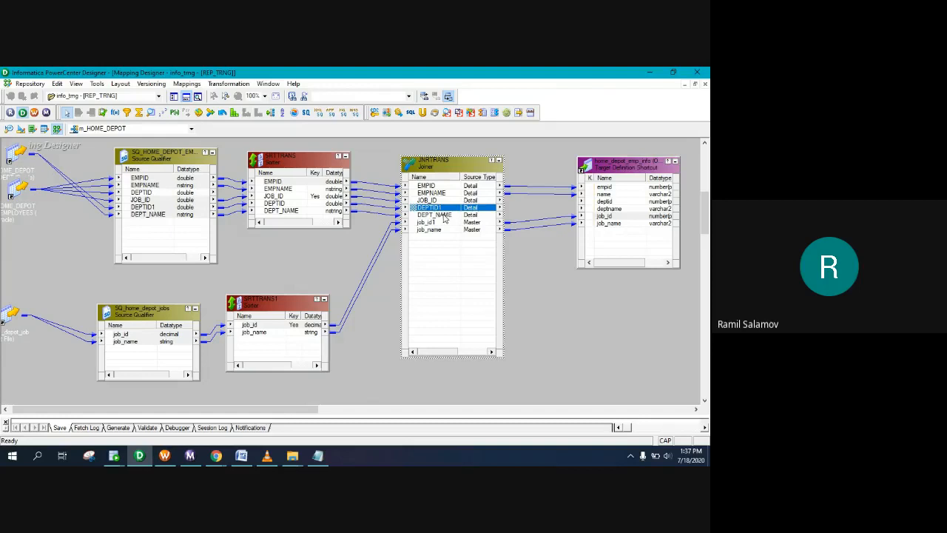
left_click(444, 215, "shift")
left_click_drag(480, 212, 591, 203)
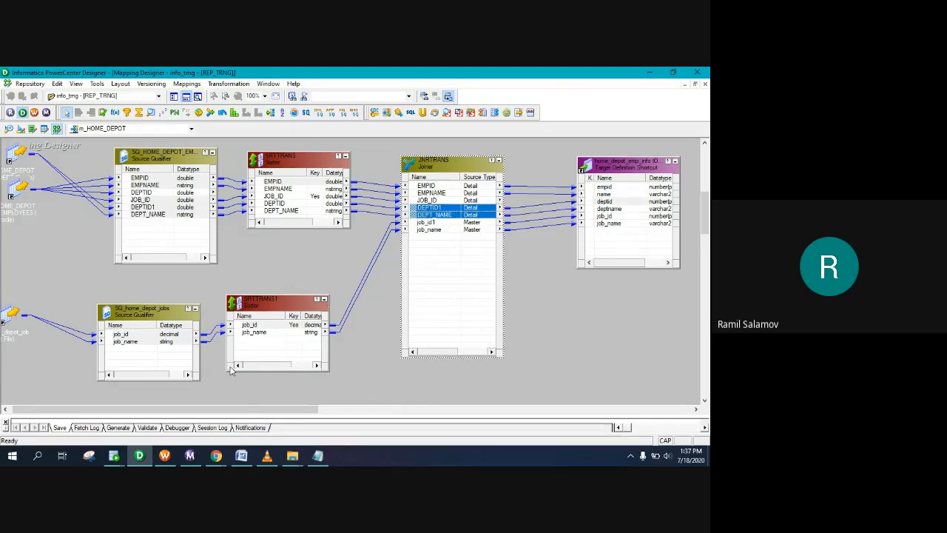
left_click(198, 86)
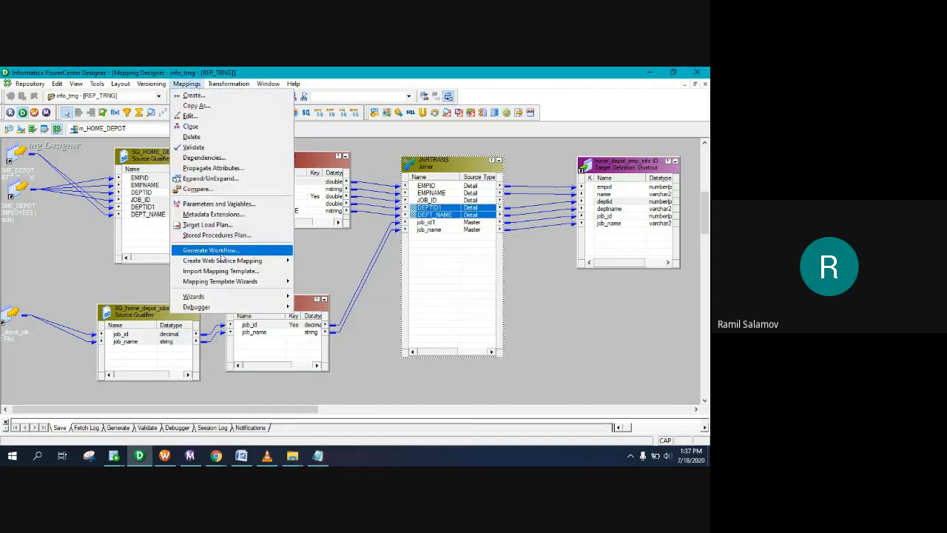
Step: Generate workflow wf_HOME_DEPOT with non-reusable session s_m_HOME_DEPOT from the m_HOME_DEPOT mapping
left_click(222, 253)
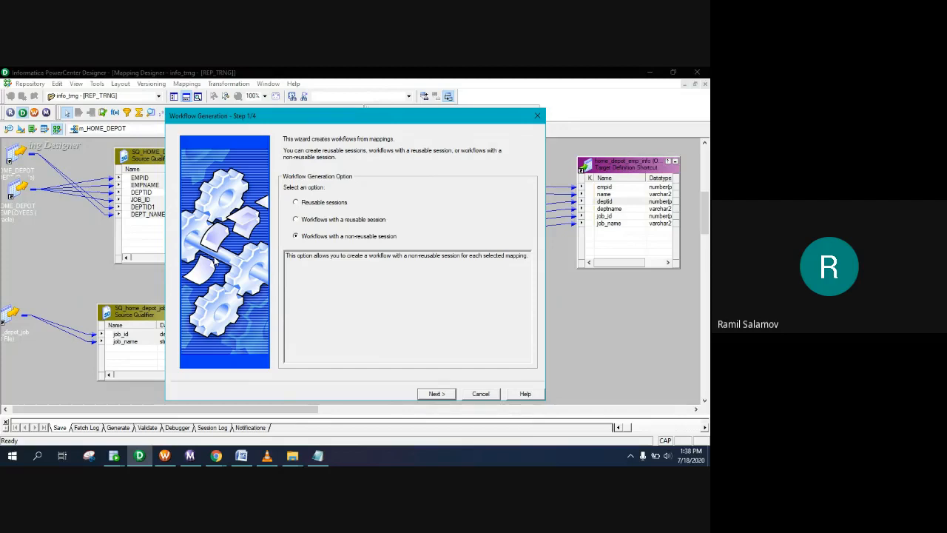
left_click(448, 393)
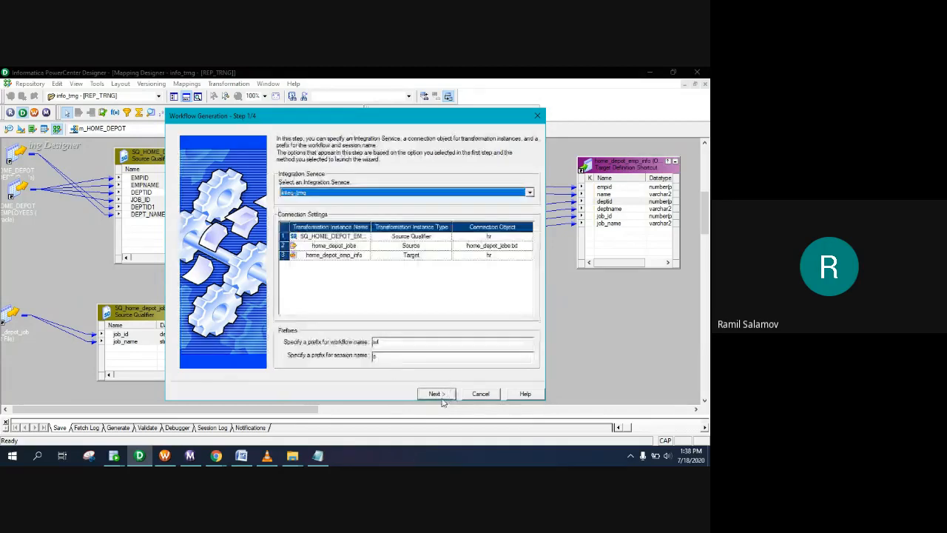
left_click(436, 393)
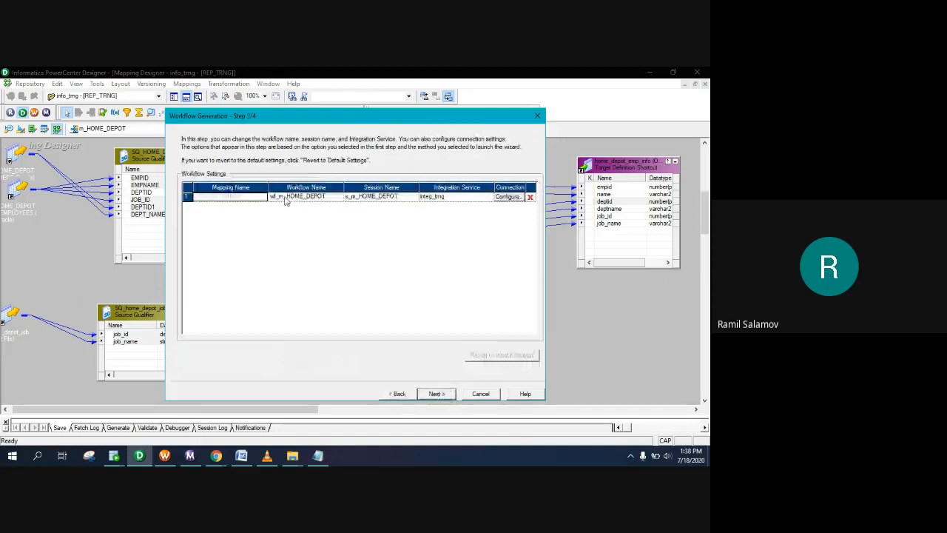
key("BackSpace")
key("BackSpace")
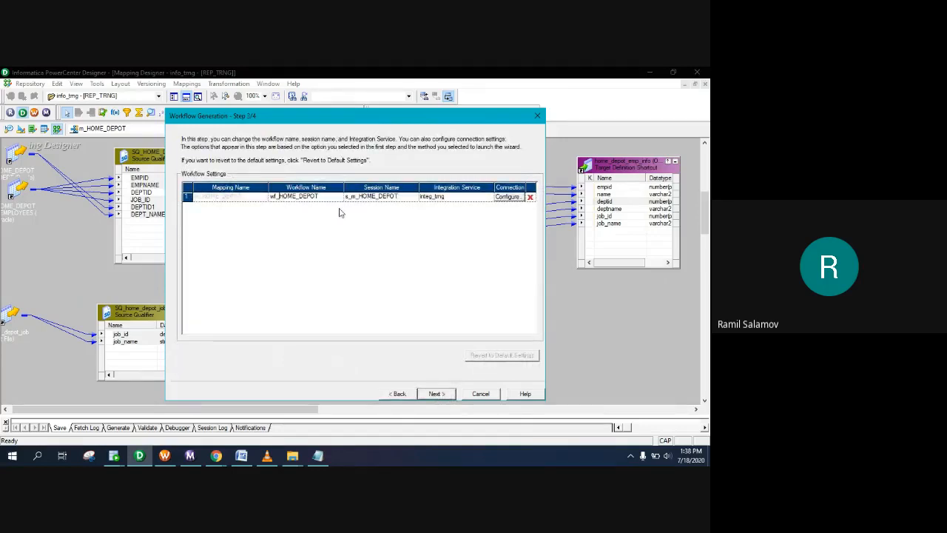
left_click(436, 395)
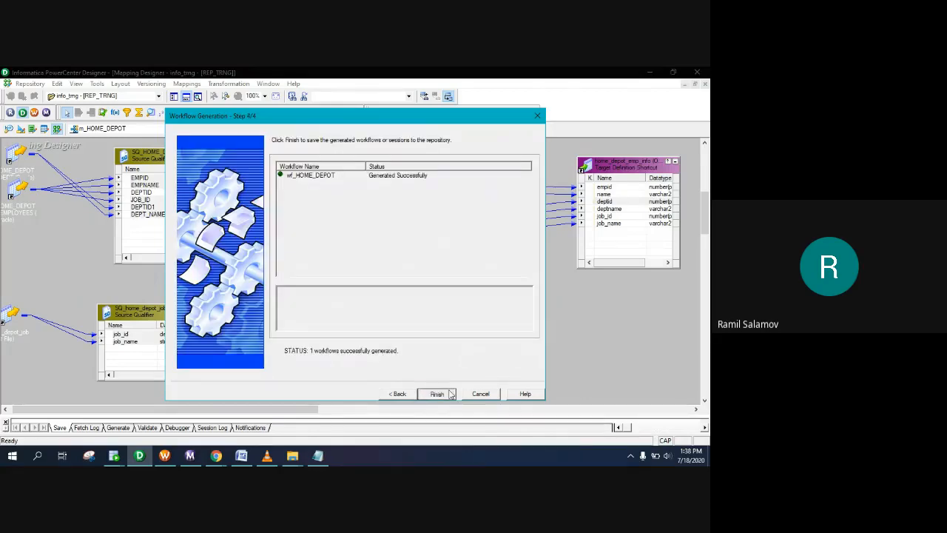
left_click(435, 393)
left_click(165, 456)
Step: Disconnect and reopen the info_trng folder, then expand Workflows to show wf_HOME_DEPOT
scroll(117, 288, "up", 5)
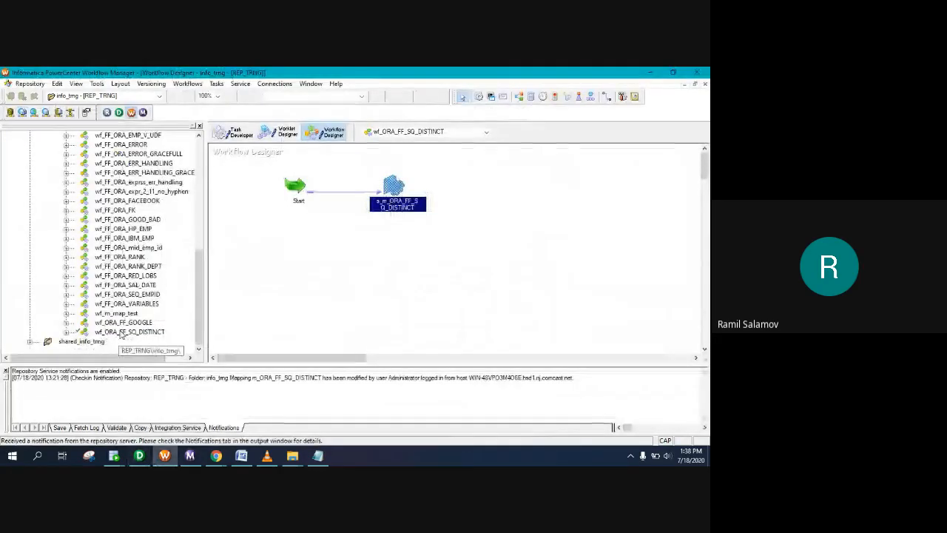
scroll(118, 292, "up", 5)
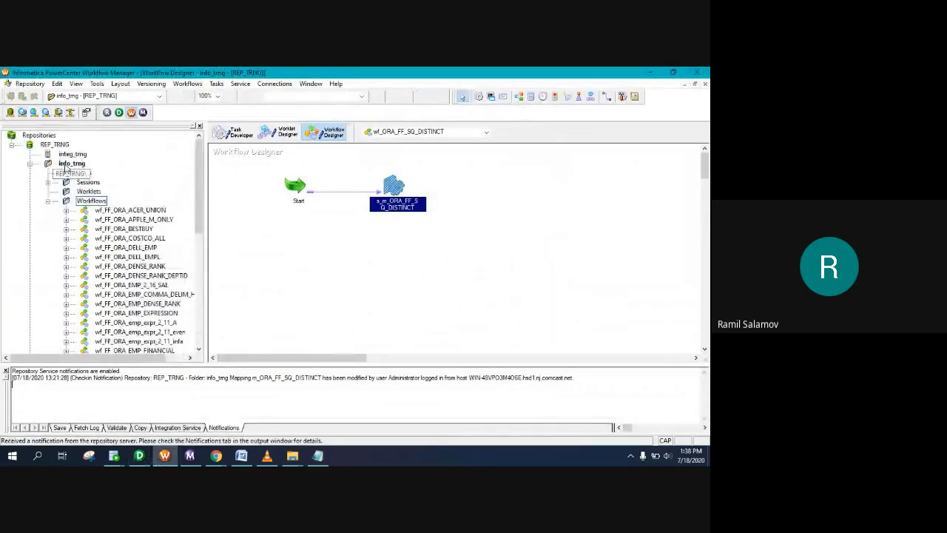
right_click(70, 163)
left_click(88, 210)
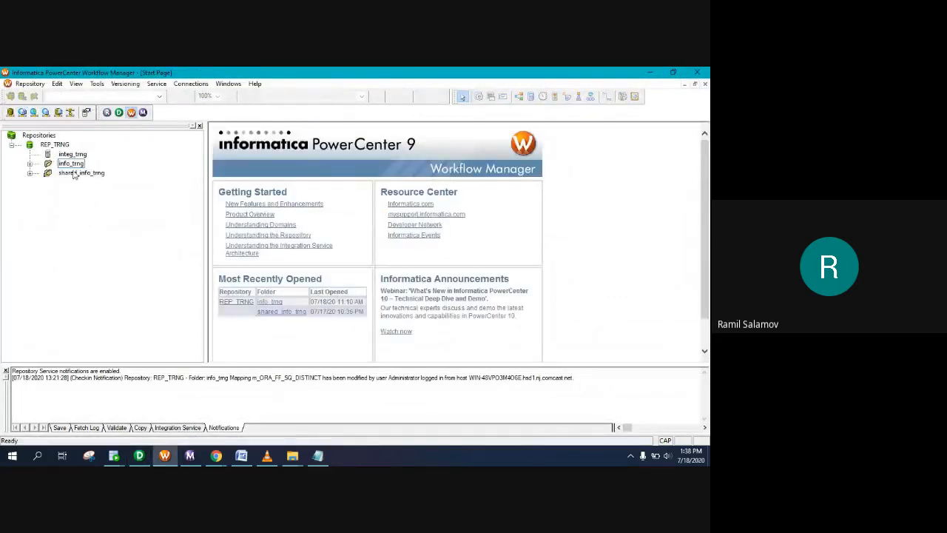
double_click(70, 164)
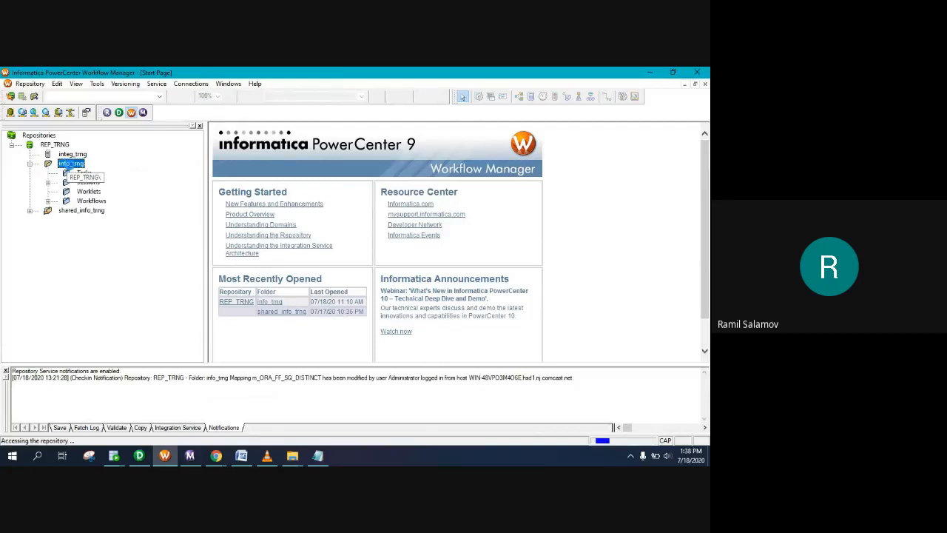
left_click(48, 201)
scroll(122, 219, "down", 7)
mouse_move(216, 455)
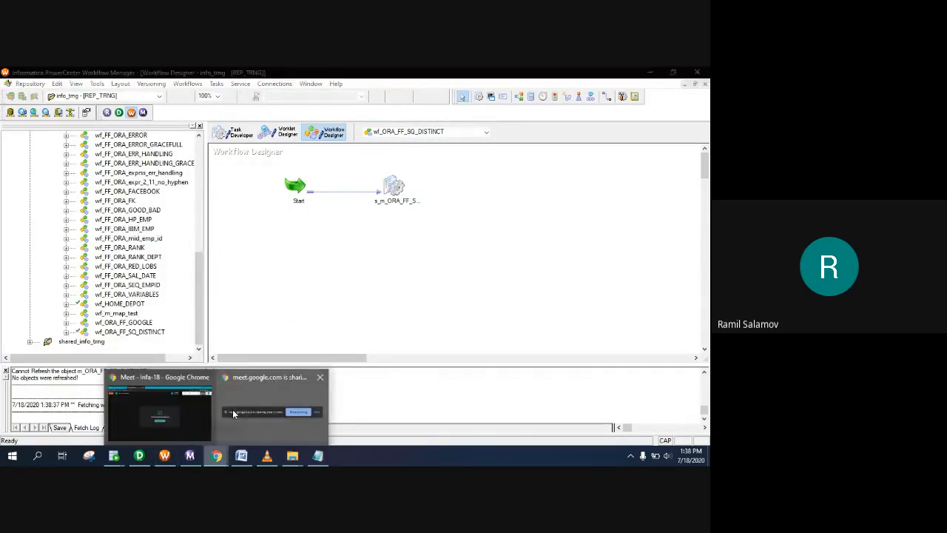
left_click(203, 426)
left_click(322, 425)
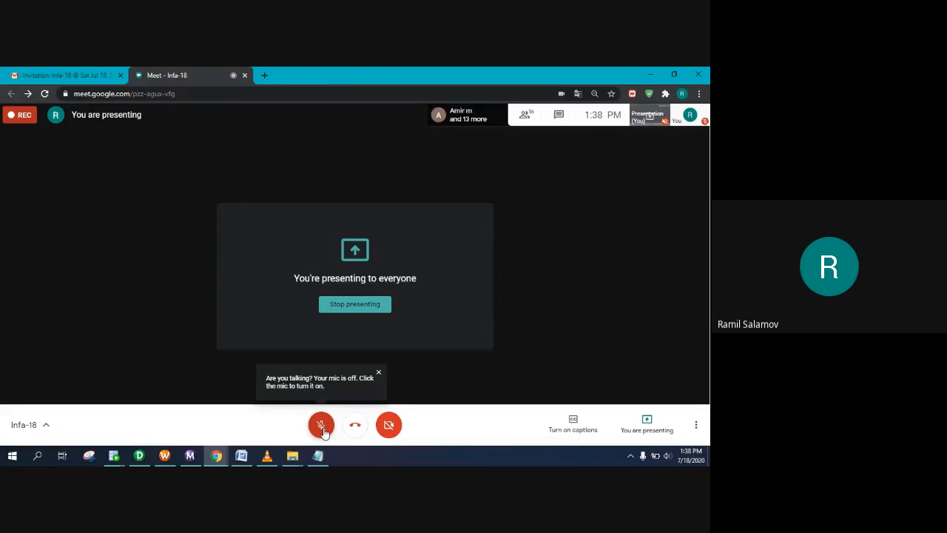
left_click(321, 424)
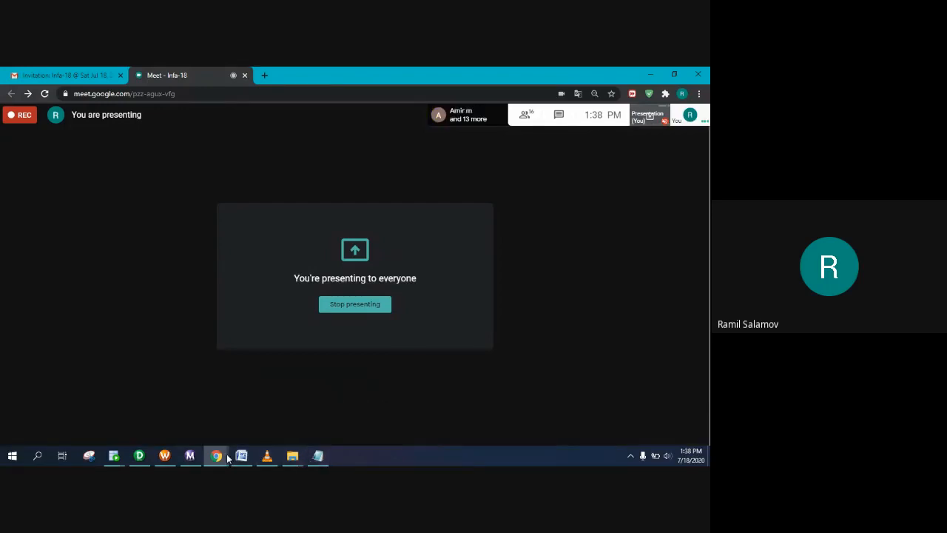
left_click(164, 456)
Step: Open wf_HOME_DEPOT in the Workflow Designer and review the s_m_HOME_DEPOT session's config attributes
left_click(128, 332)
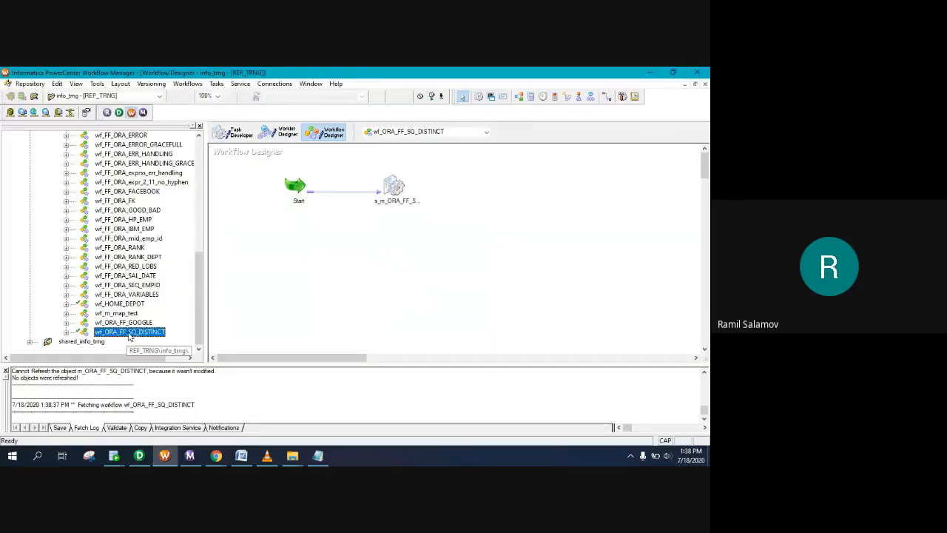
left_click_drag(118, 304, 362, 234)
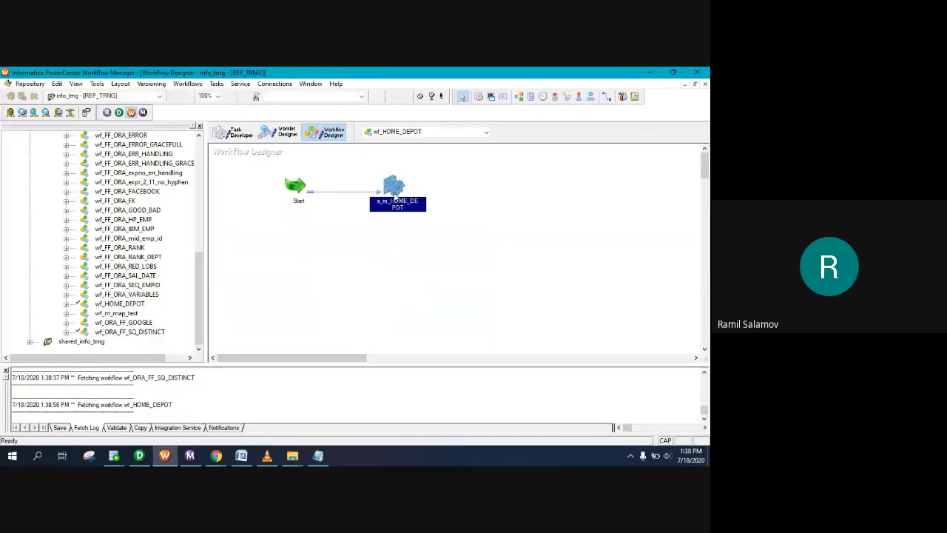
double_click(391, 191)
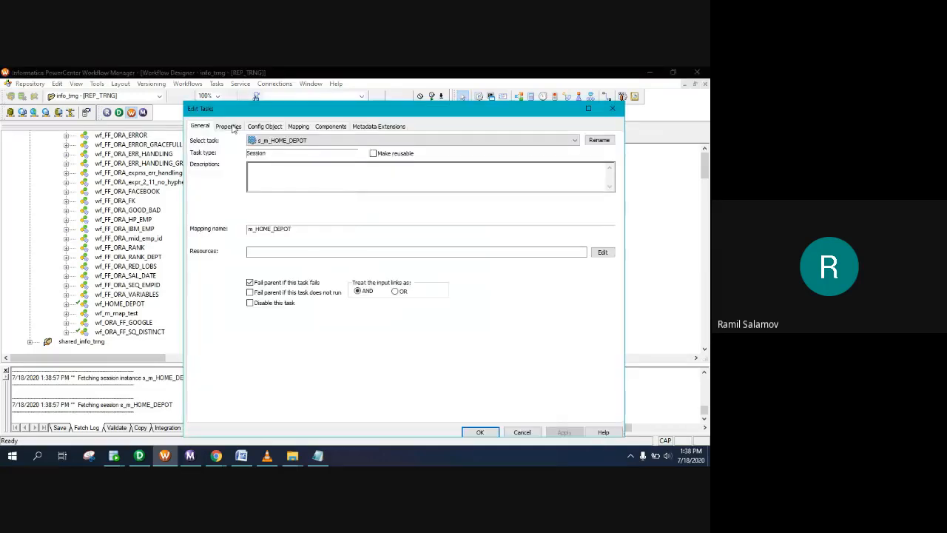
left_click(230, 126)
left_click(265, 127)
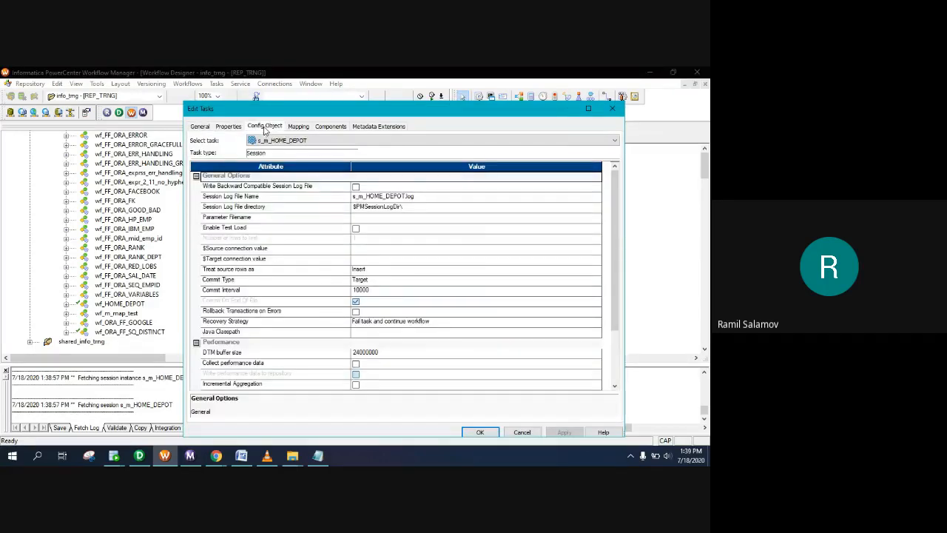
scroll(384, 322, "down", 5)
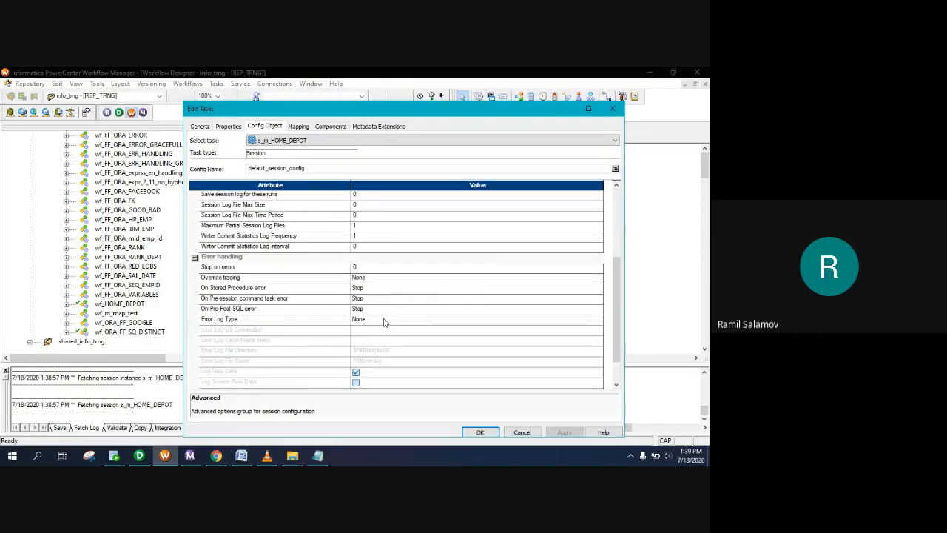
left_click(390, 268)
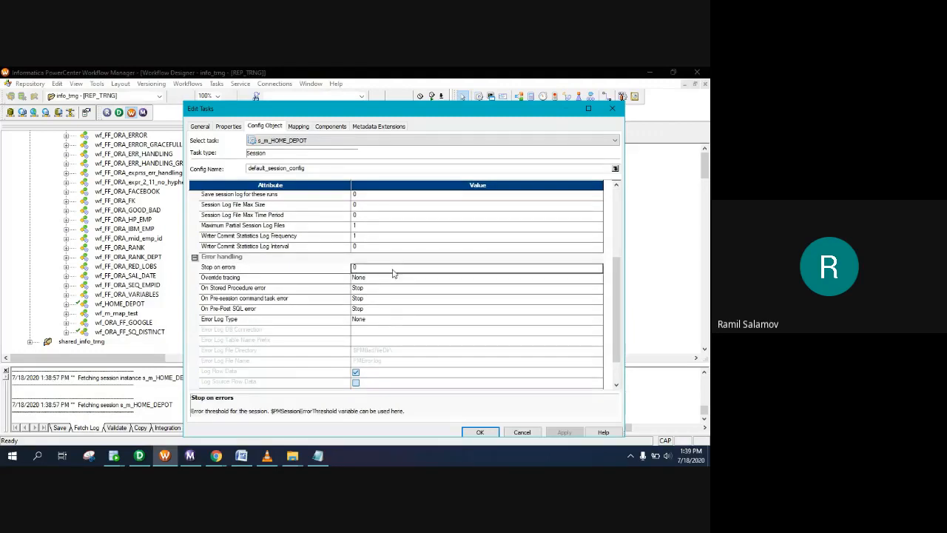
Step: On the Mapping tab, inspect reader settings for SQ_HOME_DEPOT_EMPLOYEES and SQ_home_depot_jobs sources
left_click(298, 127)
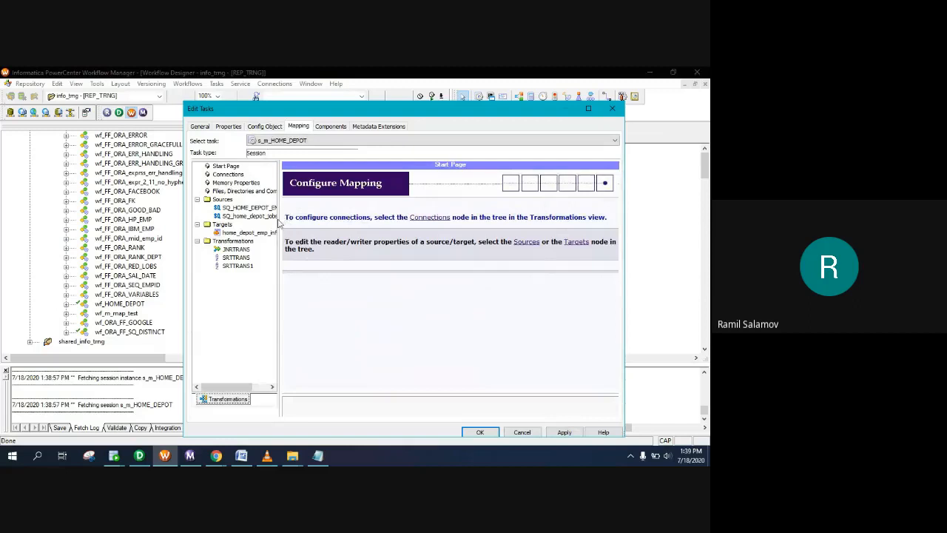
left_click_drag(280, 218, 337, 217)
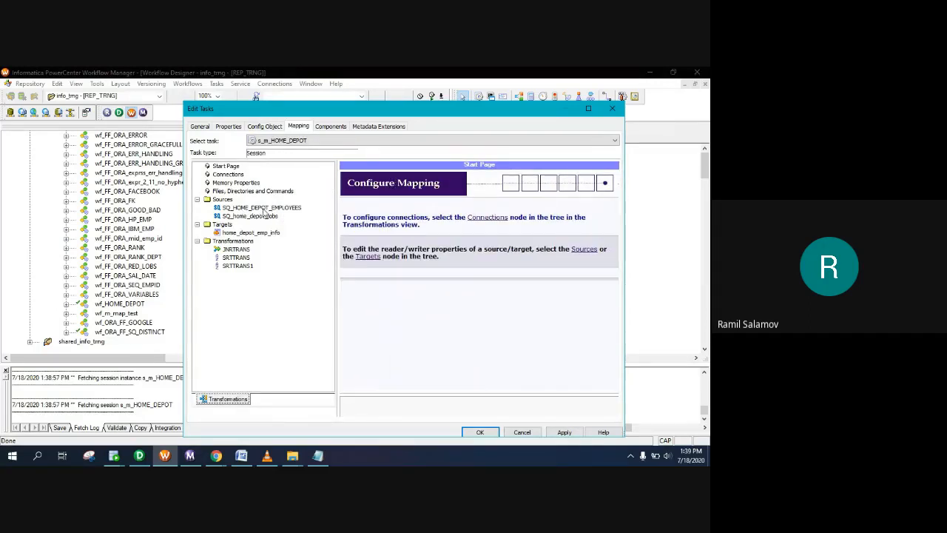
left_click(264, 209)
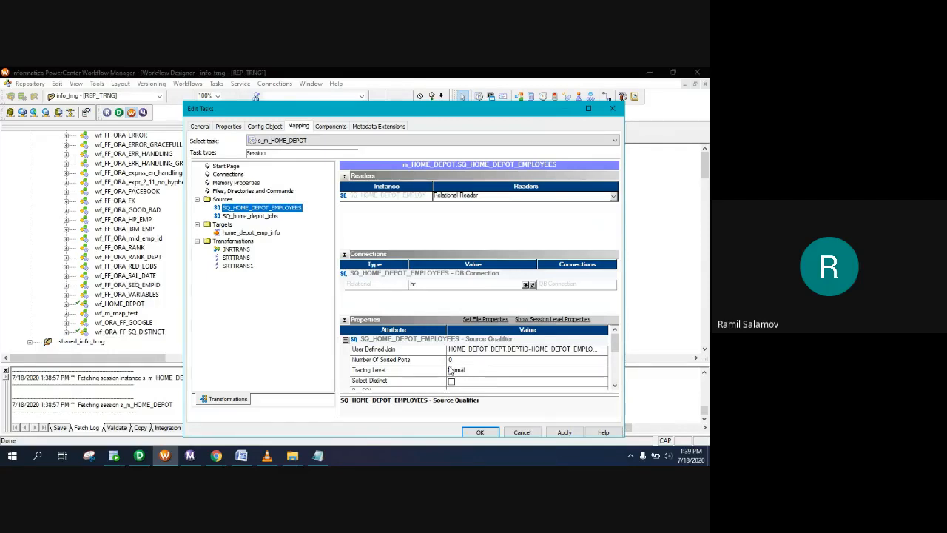
scroll(478, 374, "down", 1)
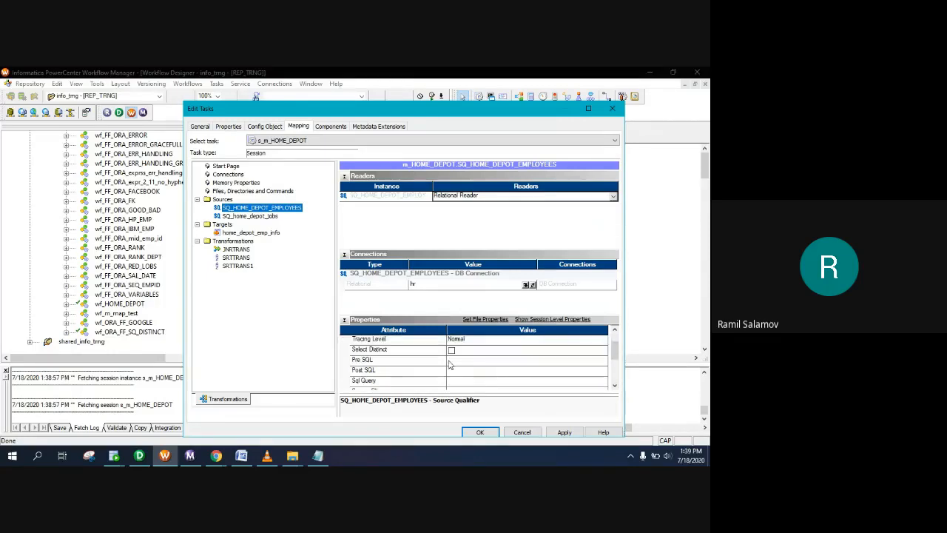
left_click(259, 216)
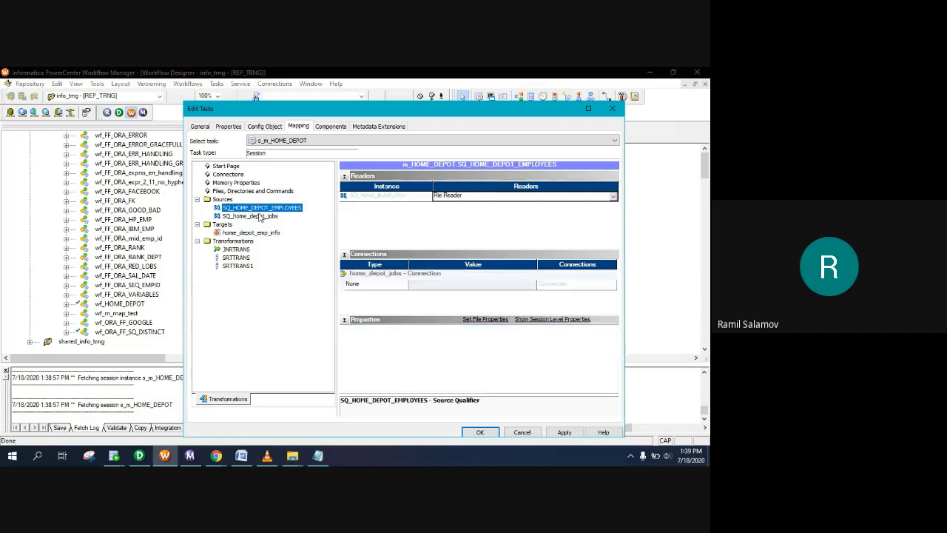
Step: Check the session's source file directory against the source files folder in File Explorer
left_click(318, 456)
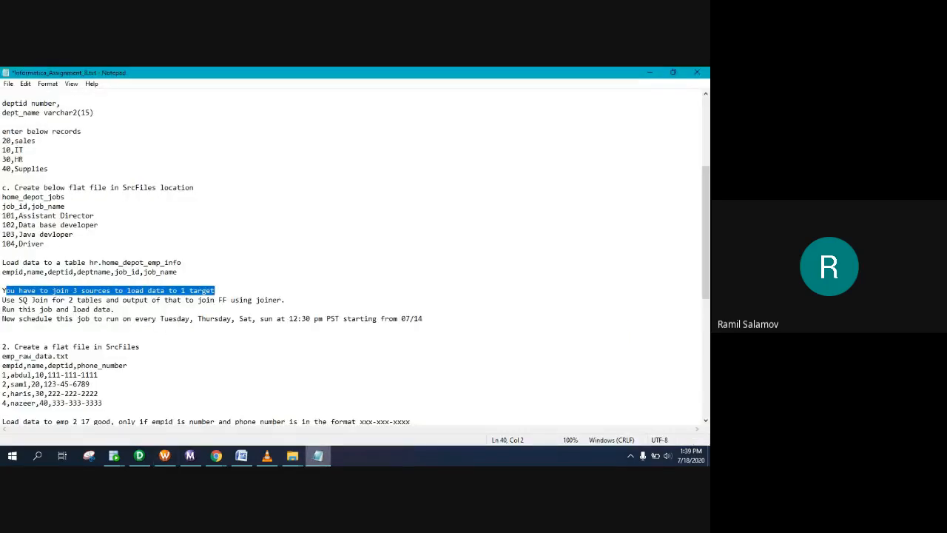
left_click(318, 456)
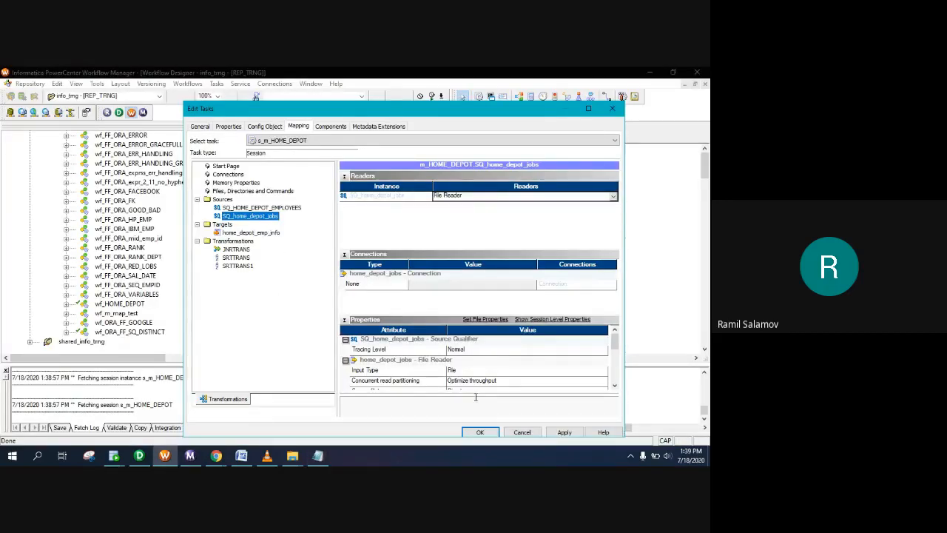
scroll(514, 380, "down", 1)
left_click(498, 370)
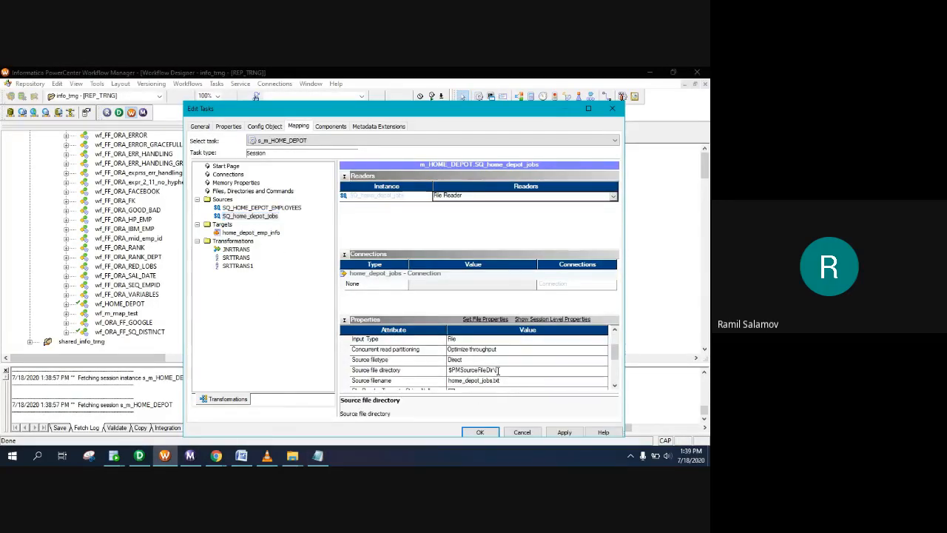
left_click(293, 456)
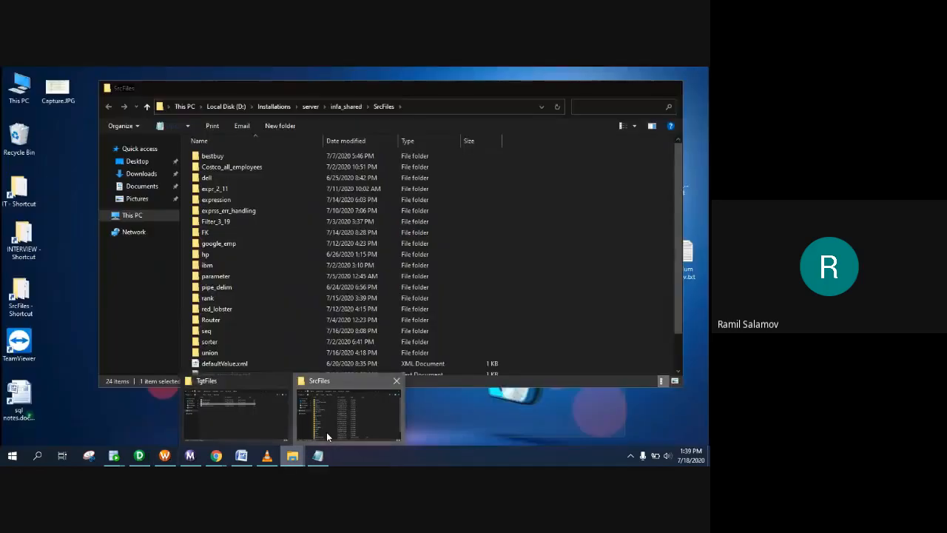
left_click(328, 437)
scroll(265, 332, "down", 3)
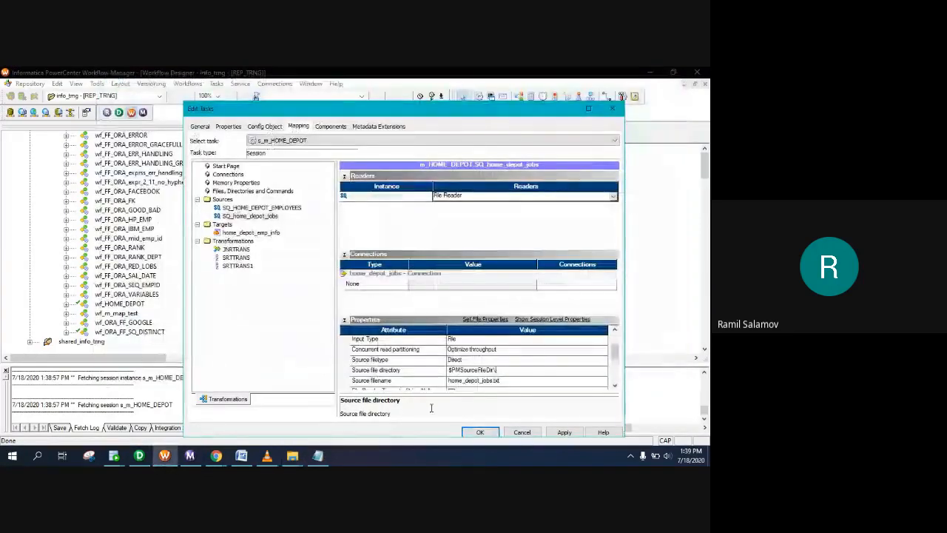
left_click(164, 456)
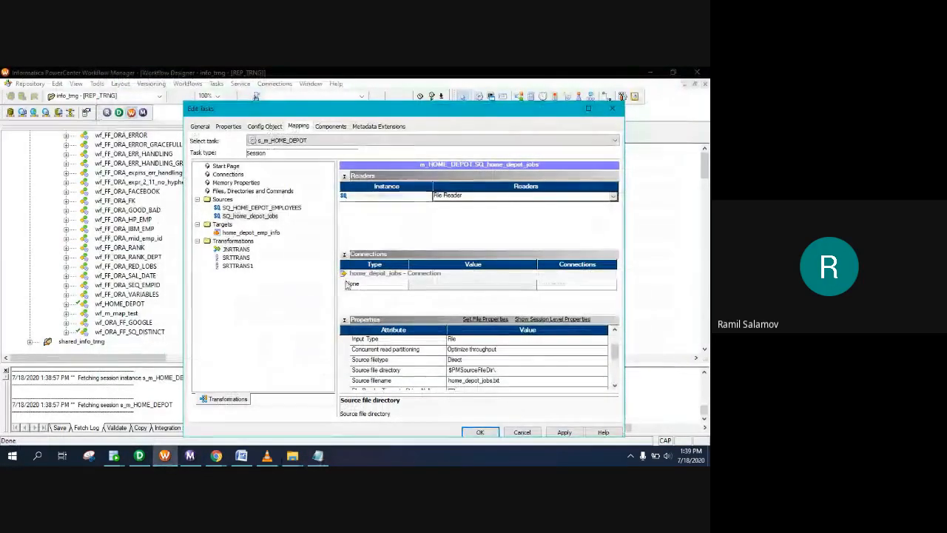
Step: Enable Truncate target table on home_depot_emp_info, close the session settings and save the workflow
left_click(237, 233)
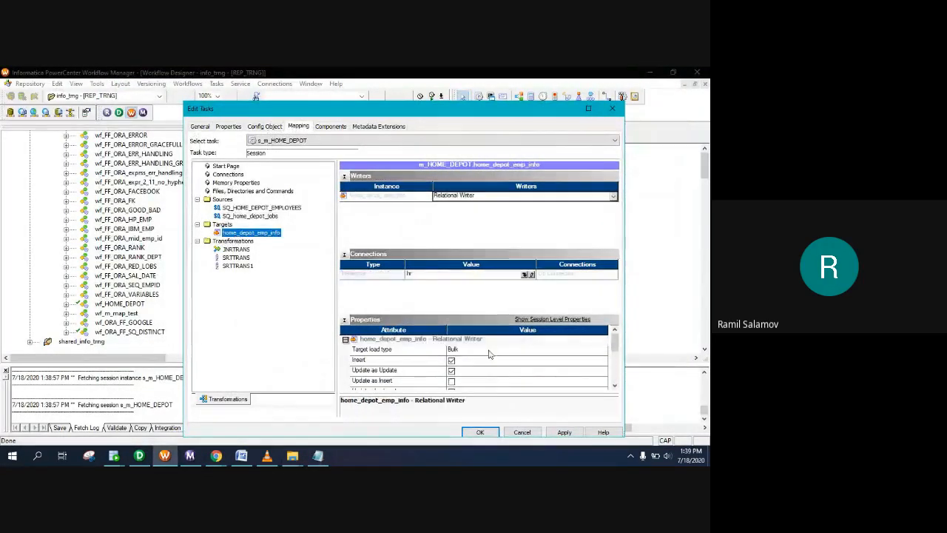
left_click(453, 382)
scroll(456, 385, "down", 2)
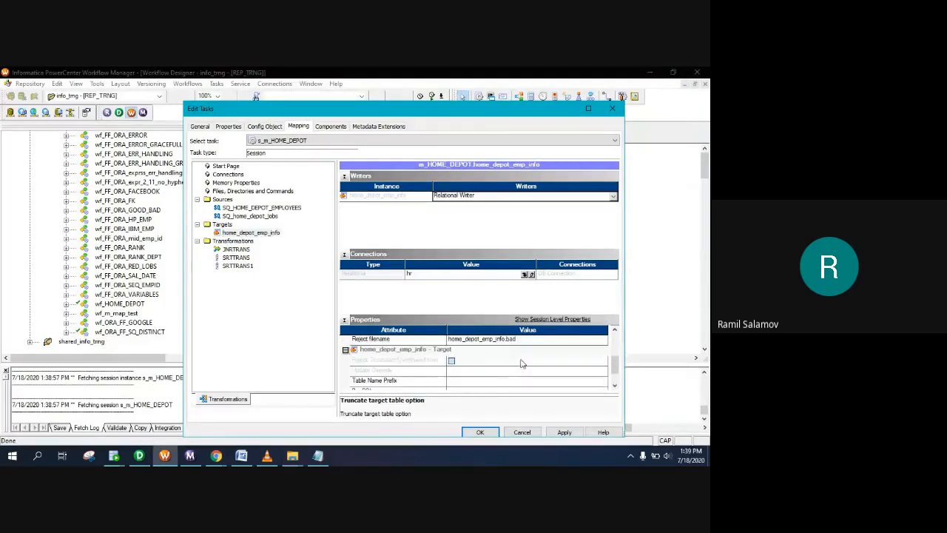
left_click(482, 433)
key("ctrl+s")
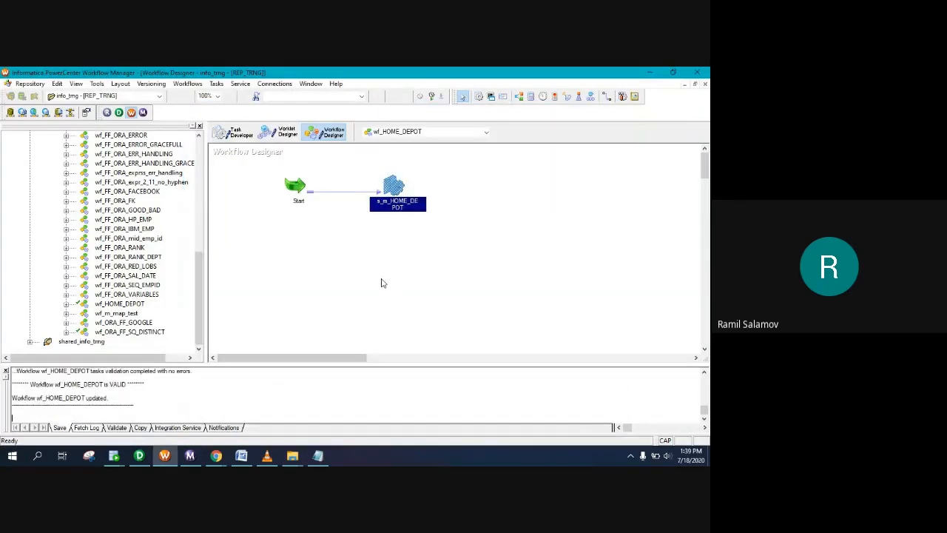
Step: Start wf_HOME_DEPOT and confirm in Workflow Monitor that s_m_HOME_DEPOT loaded 5 target rows
right_click(331, 223)
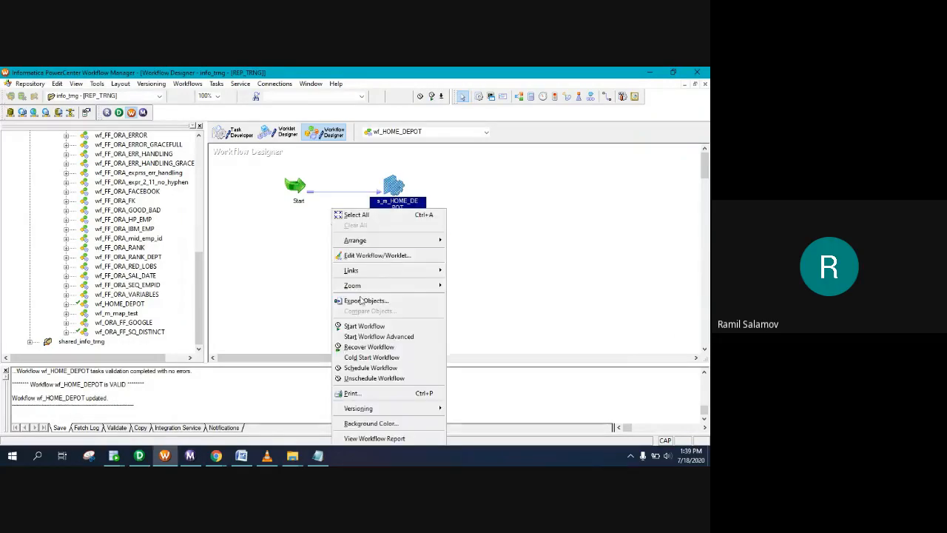
left_click(365, 327)
left_click(190, 455)
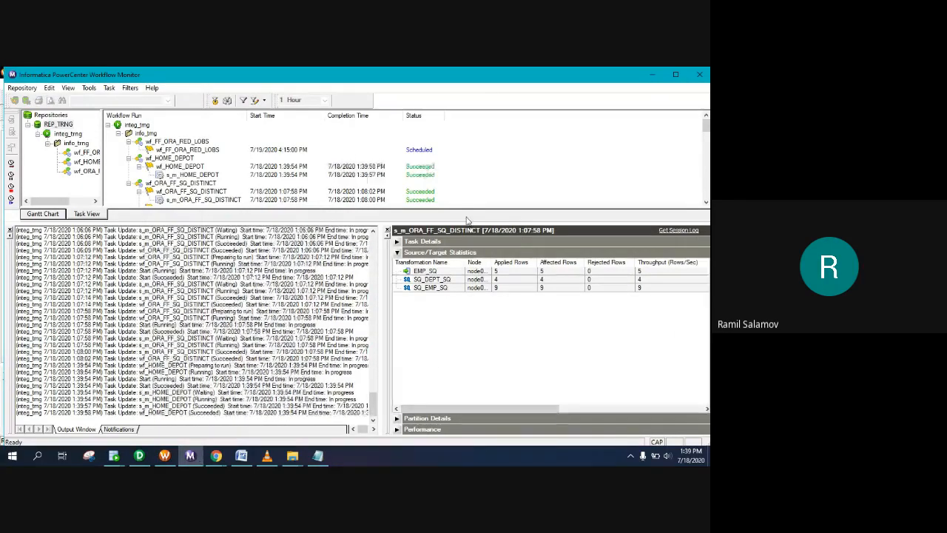
left_click(211, 174)
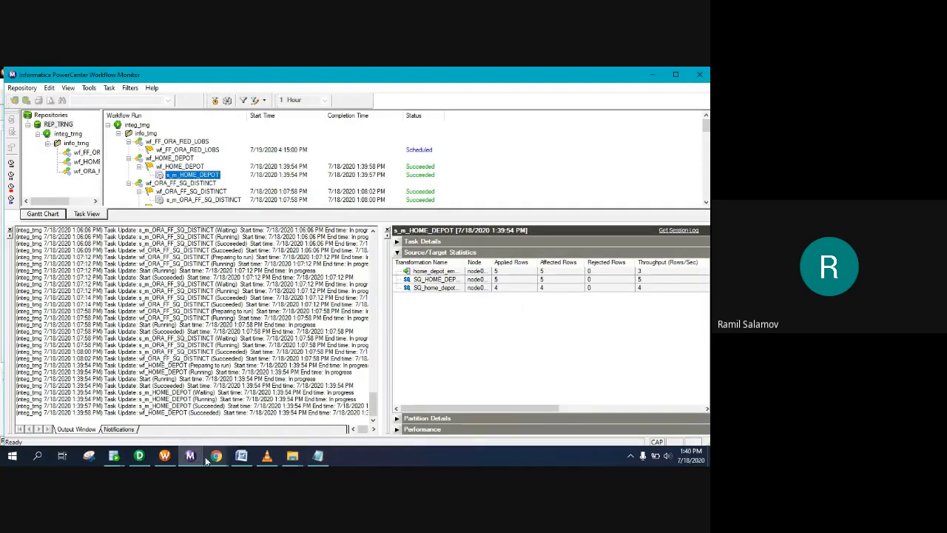
left_click(113, 455)
left_click(168, 418)
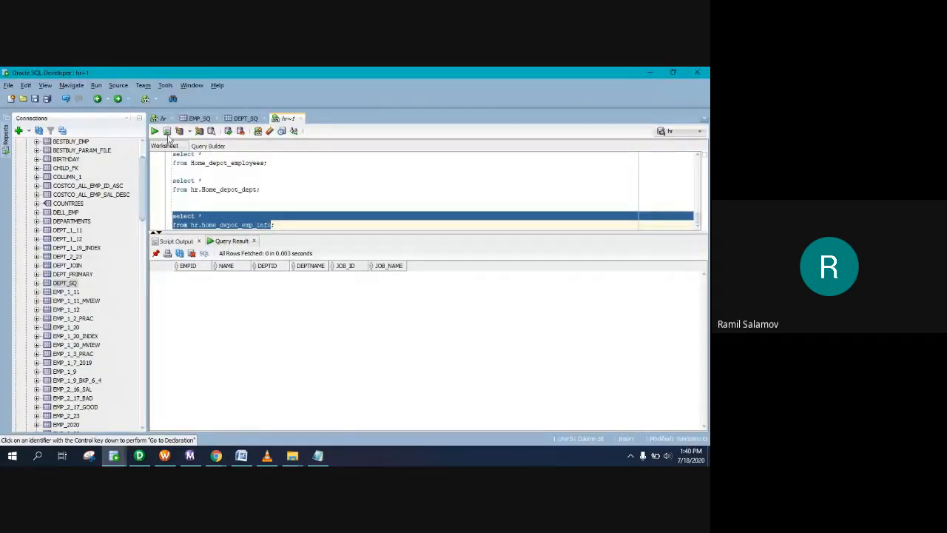
Step: Rerun select * from hr.home_depot_emp_info and widen JOB_NAME to check the five loaded rows
left_click(244, 222)
key("ctrl+Return")
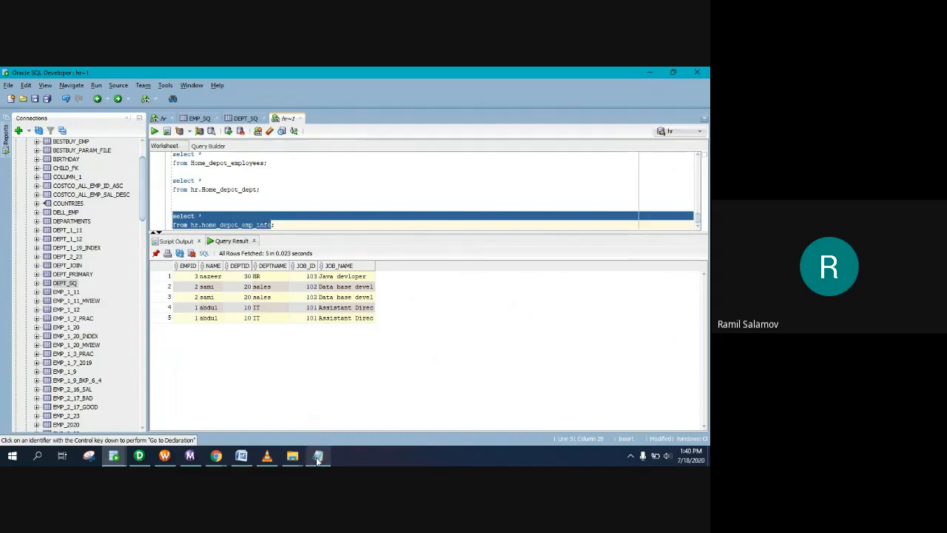
mouse_move(320, 457)
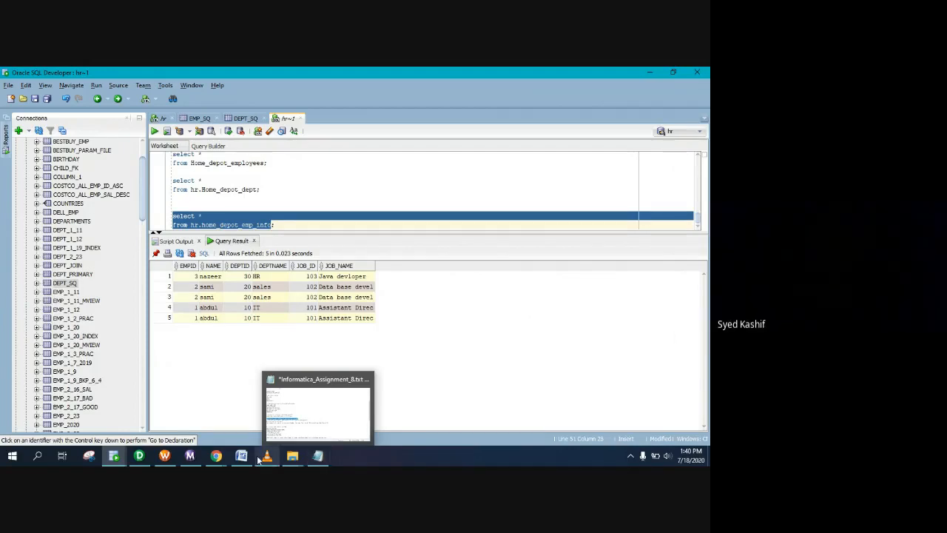
mouse_move(200, 460)
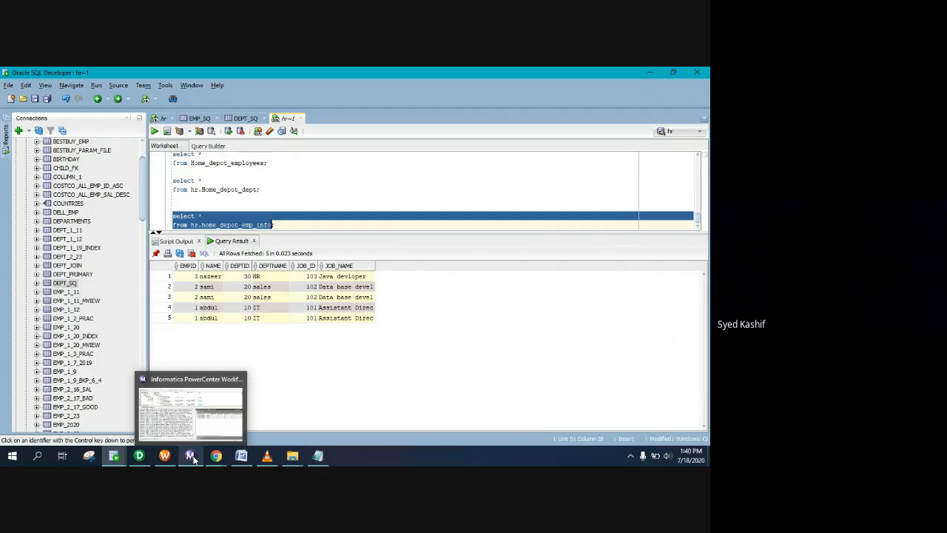
left_click(191, 457)
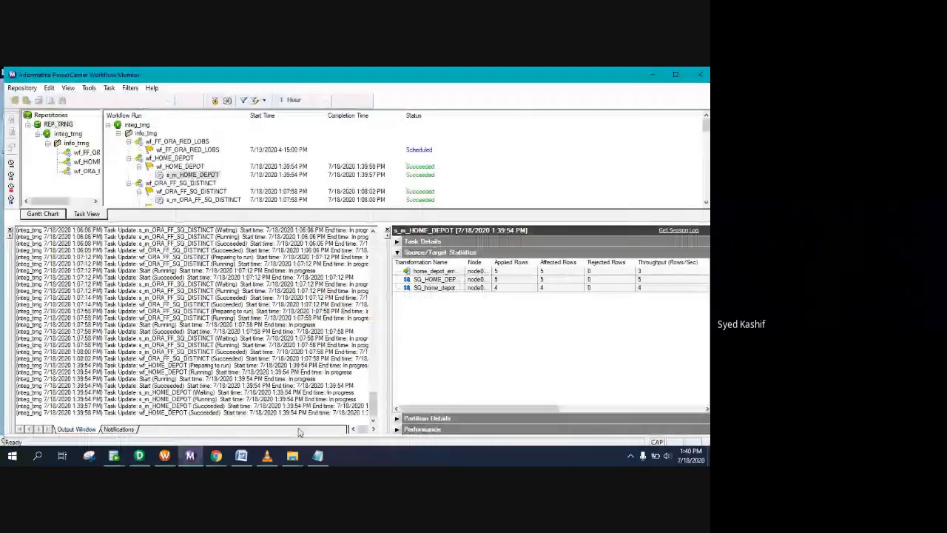
left_click(114, 457)
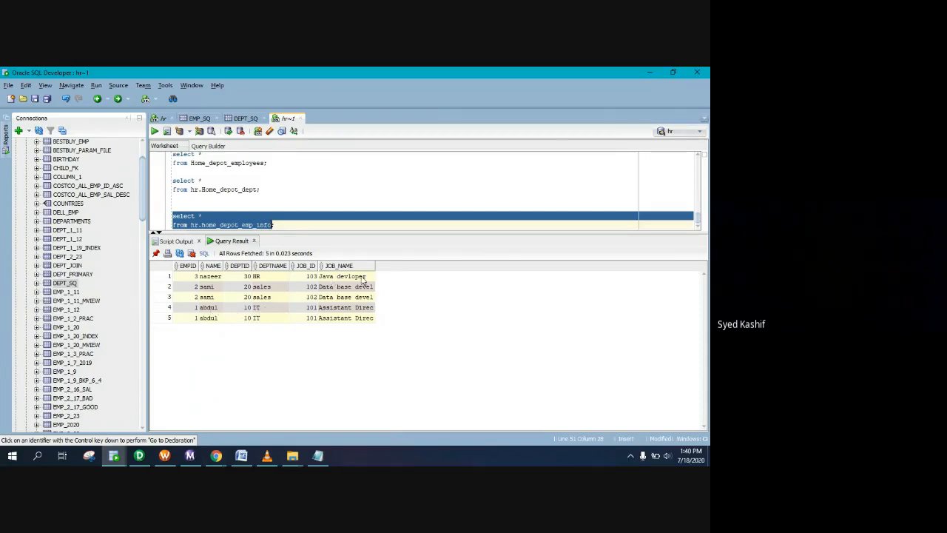
left_click_drag(375, 265, 398, 266)
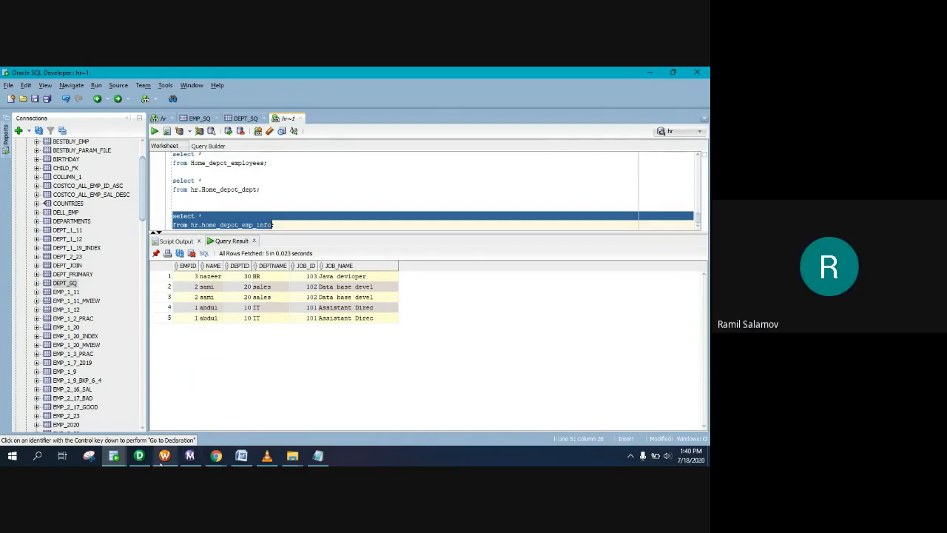
left_click(139, 456)
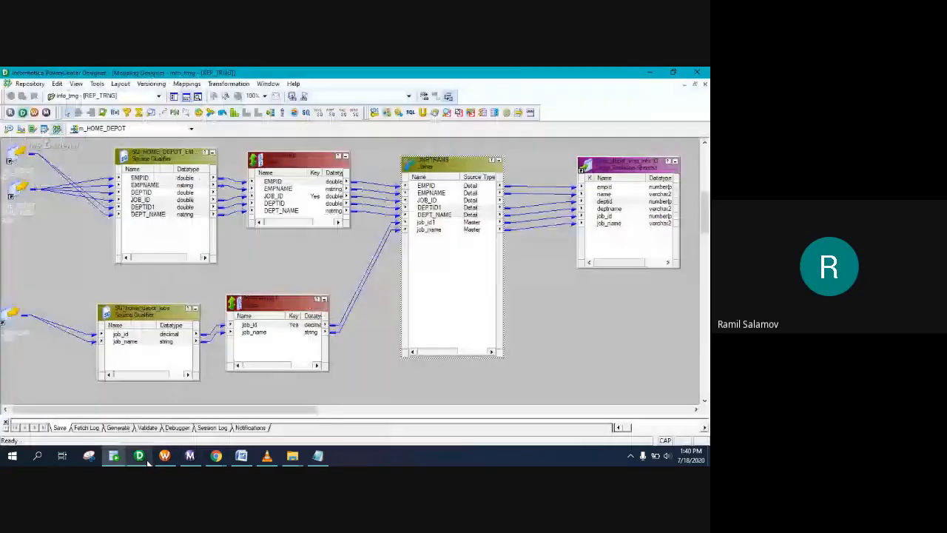
double_click(279, 174)
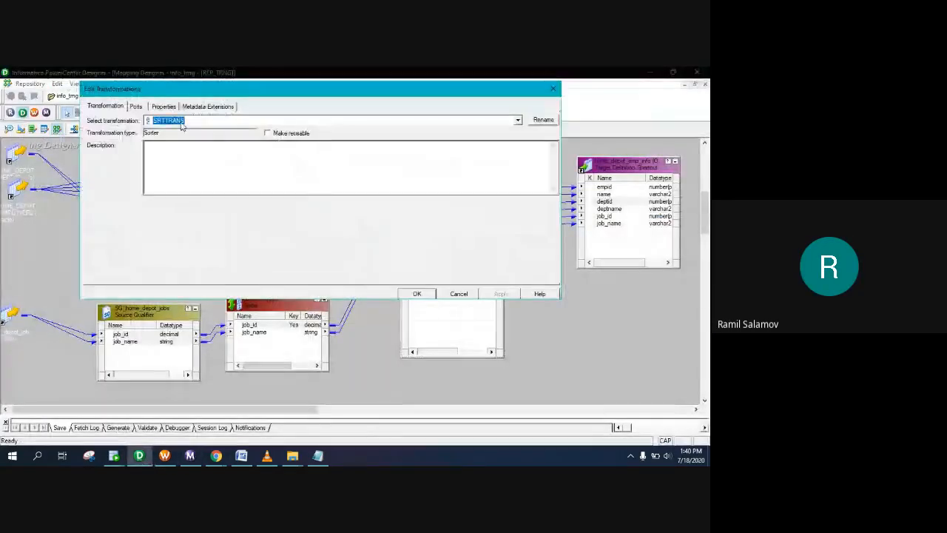
left_click(137, 106)
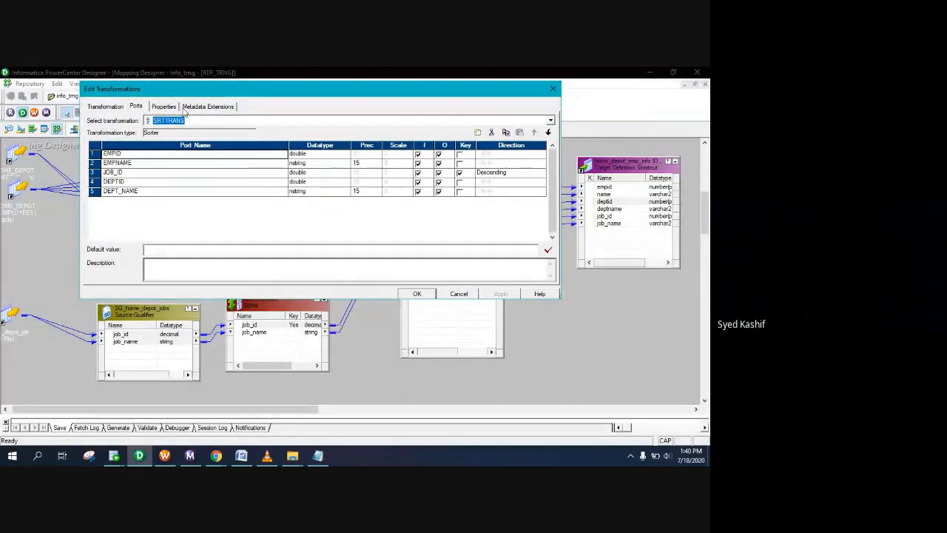
left_click(552, 90)
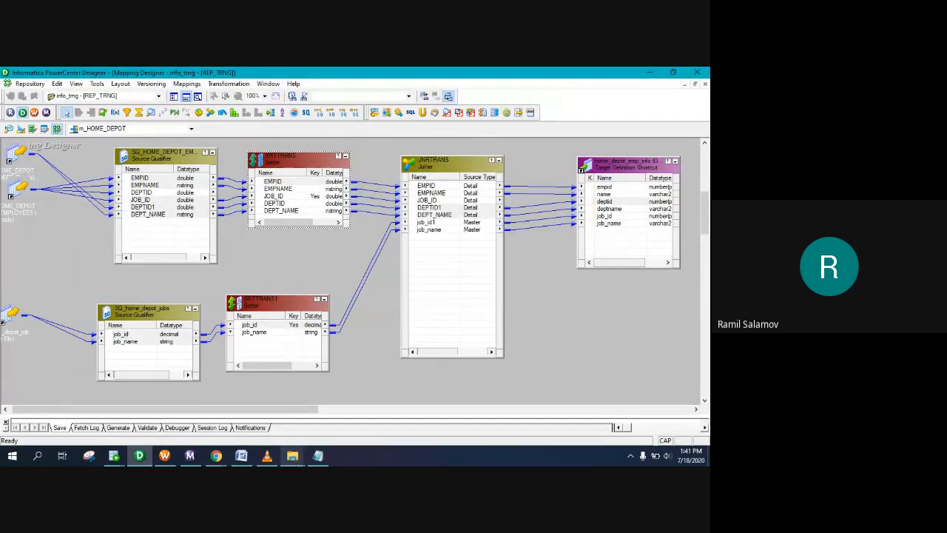
mouse_move(165, 458)
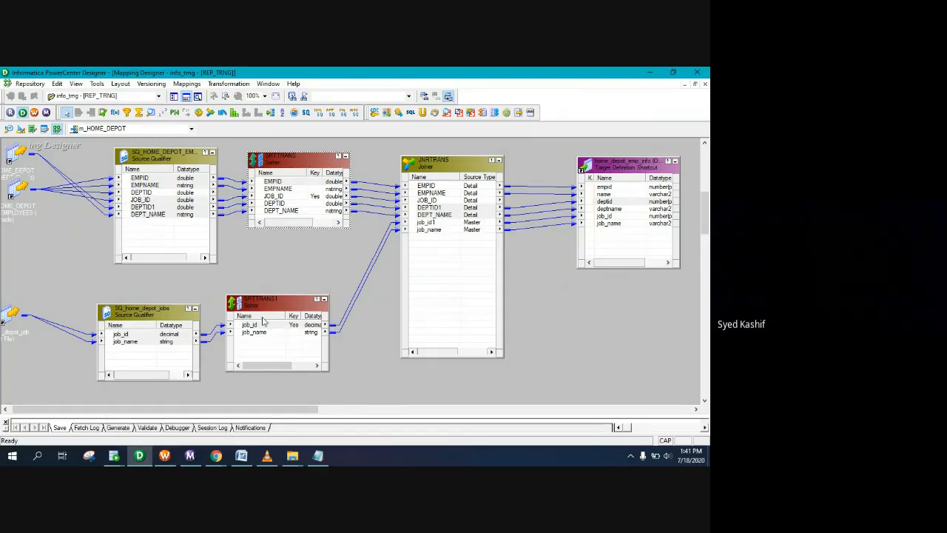
Step: Inspect the ports and properties of the SQ_home_depot_jobs source qualifier without changes
double_click(143, 309)
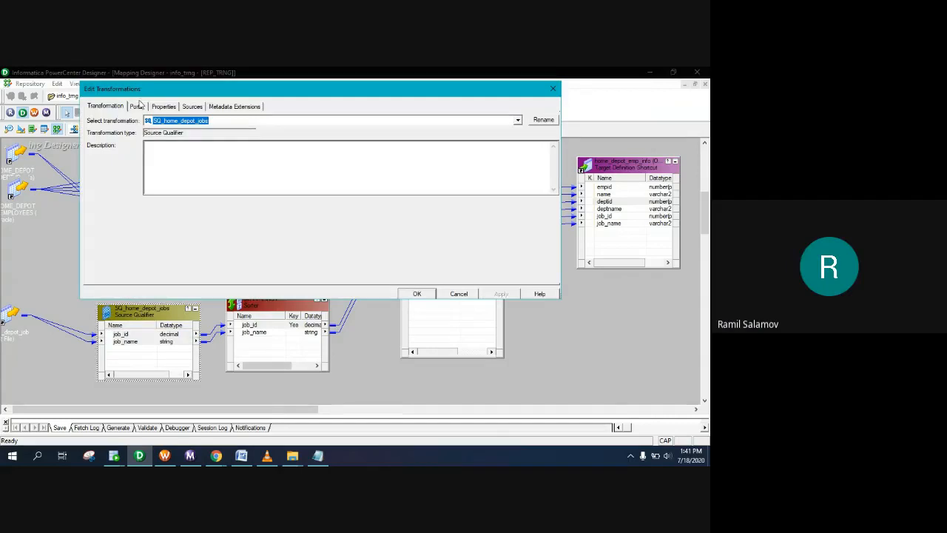
left_click(137, 106)
left_click(164, 106)
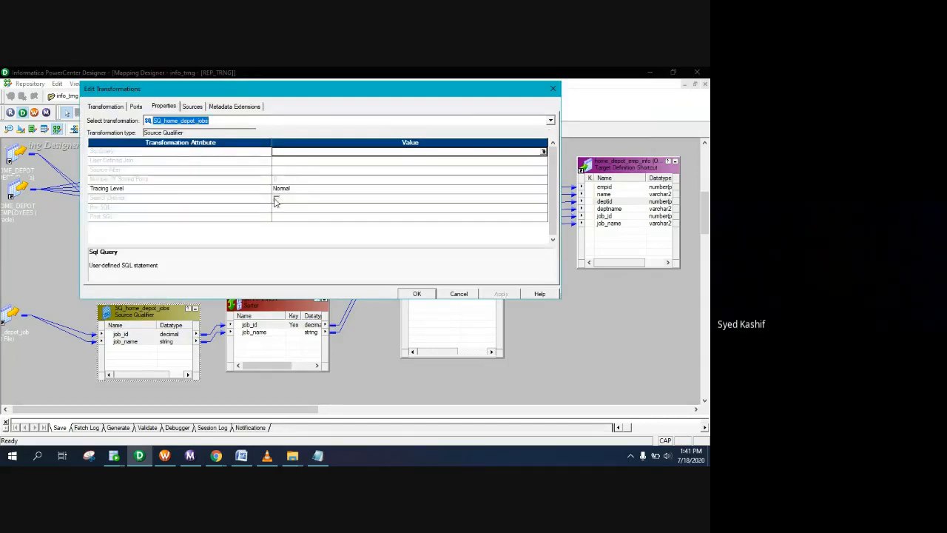
left_click(553, 88)
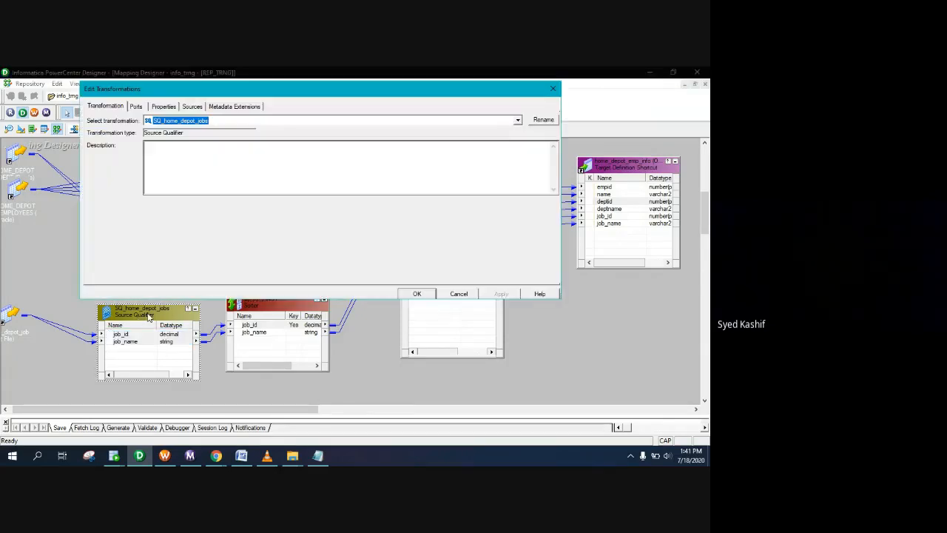
left_click(164, 106)
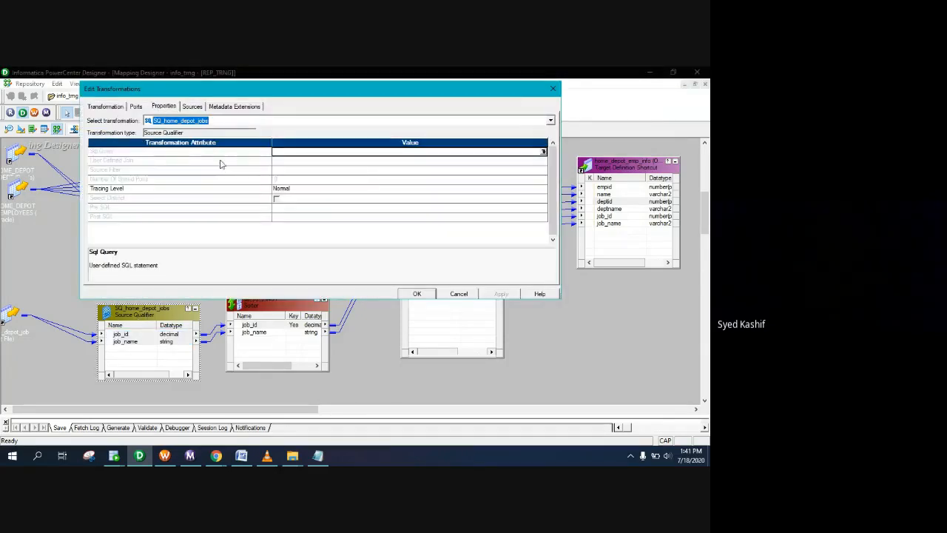
left_click(552, 89)
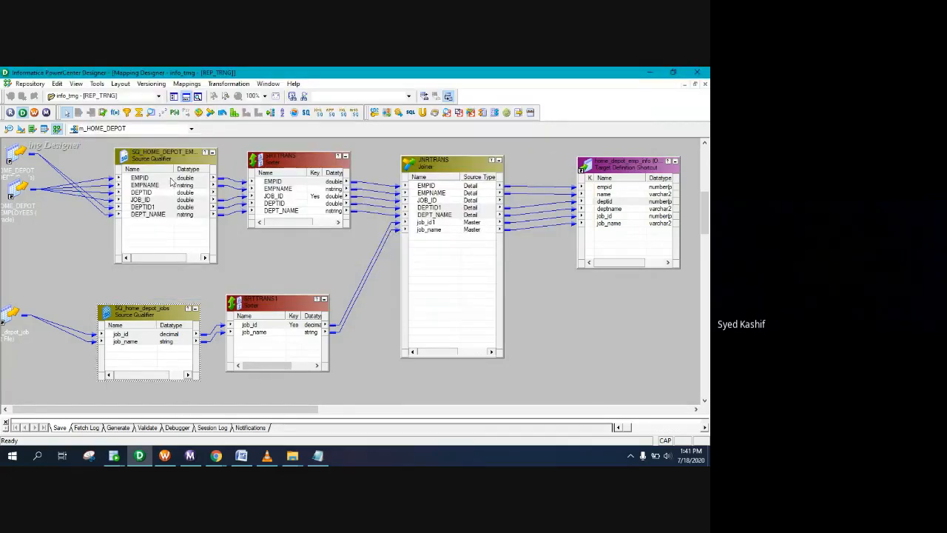
Step: Enable Select Distinct on the SQ_HOME_DEPOT_EMPLOYEES source qualifier and apply it
double_click(163, 152)
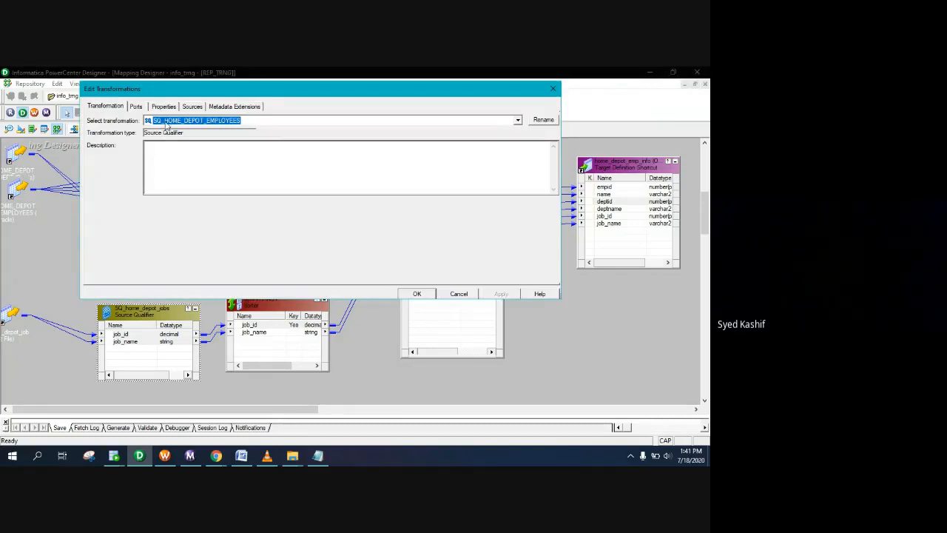
left_click(164, 106)
left_click(276, 199)
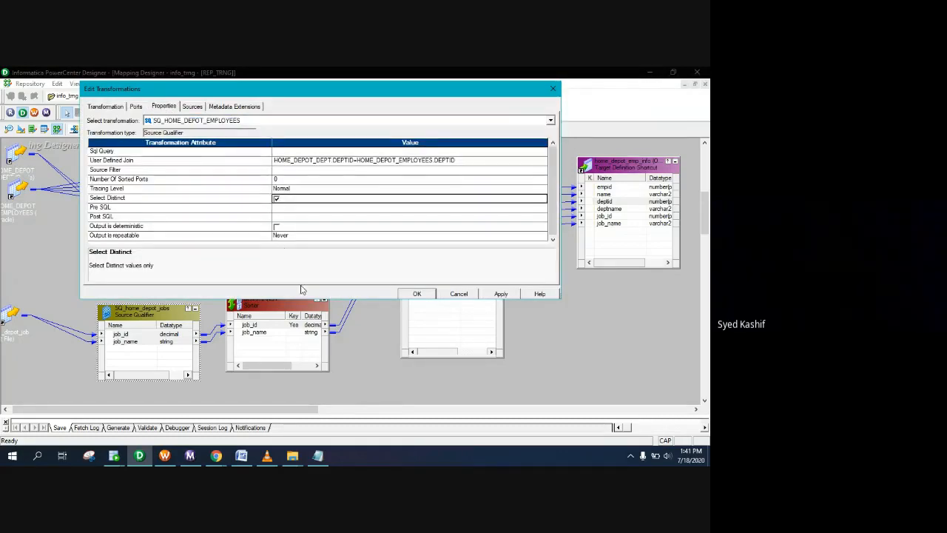
left_click(501, 295)
left_click(417, 294)
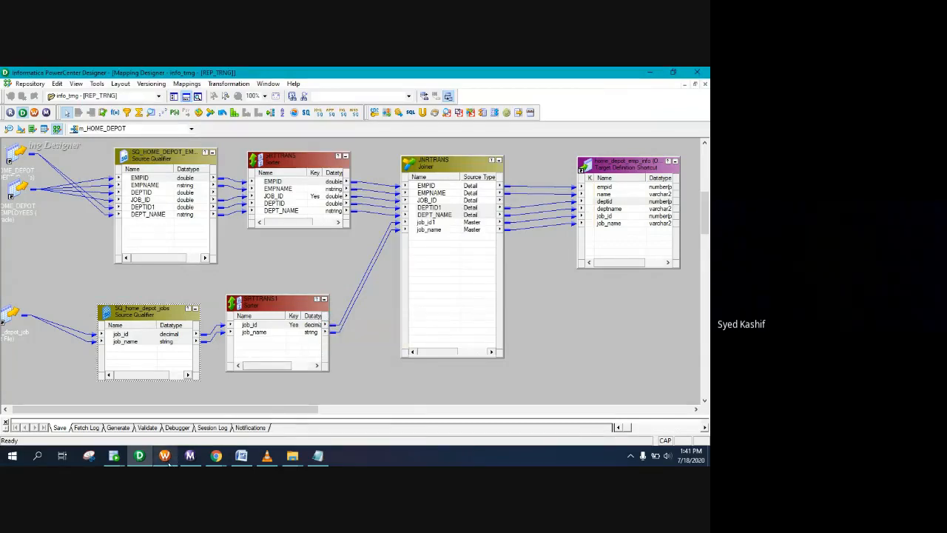
Step: In Workflow Manager, review the s_m_HOME_DEPOT session's Mapping tab
left_click(166, 456)
double_click(393, 186)
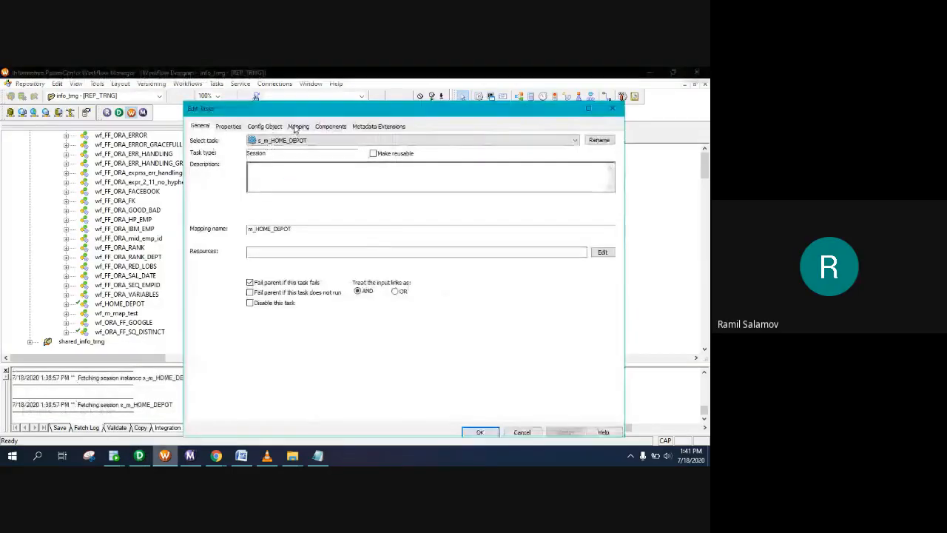
left_click(297, 127)
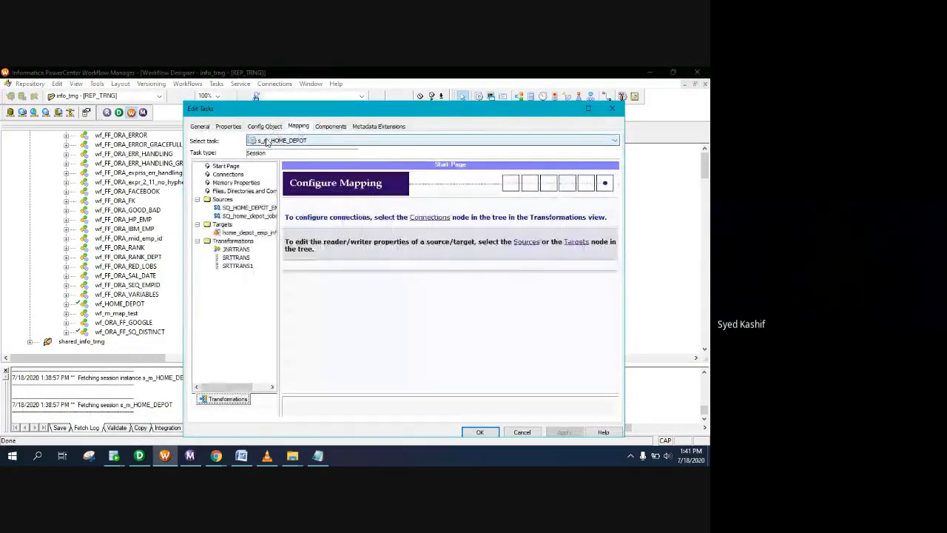
left_click(612, 108)
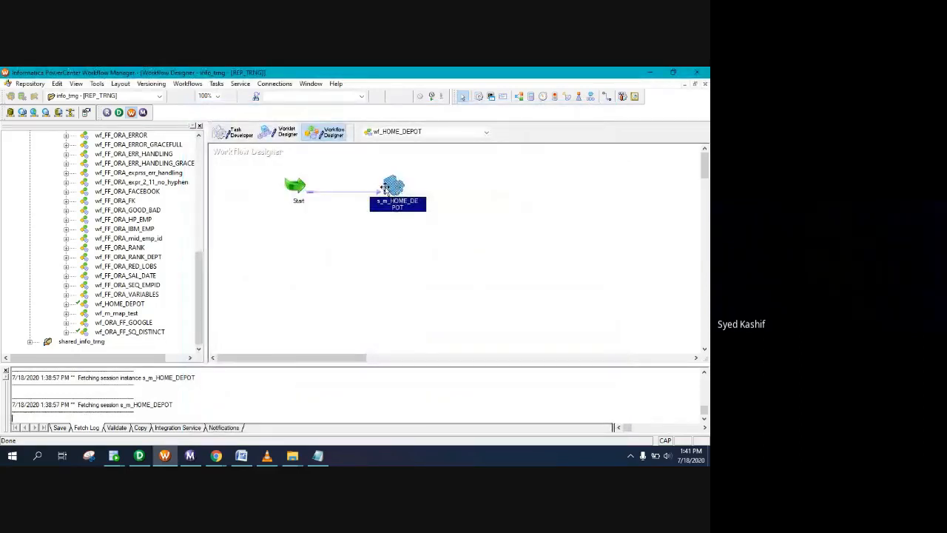
Step: Refresh the s_m_HOME_DEPOT session's mapping and save wf_HOME_DEPOT with Ctrl+S
right_click(392, 188)
left_click(403, 291)
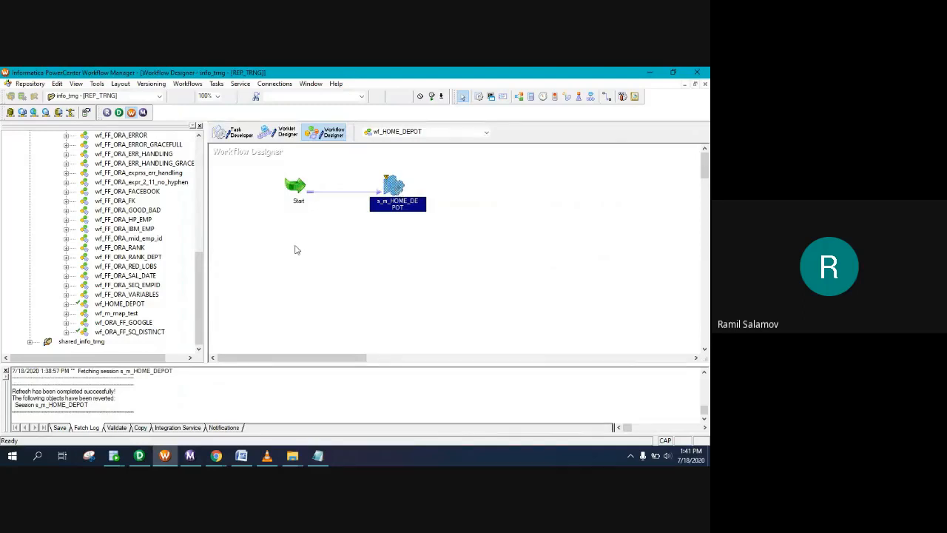
key("ctrl+s")
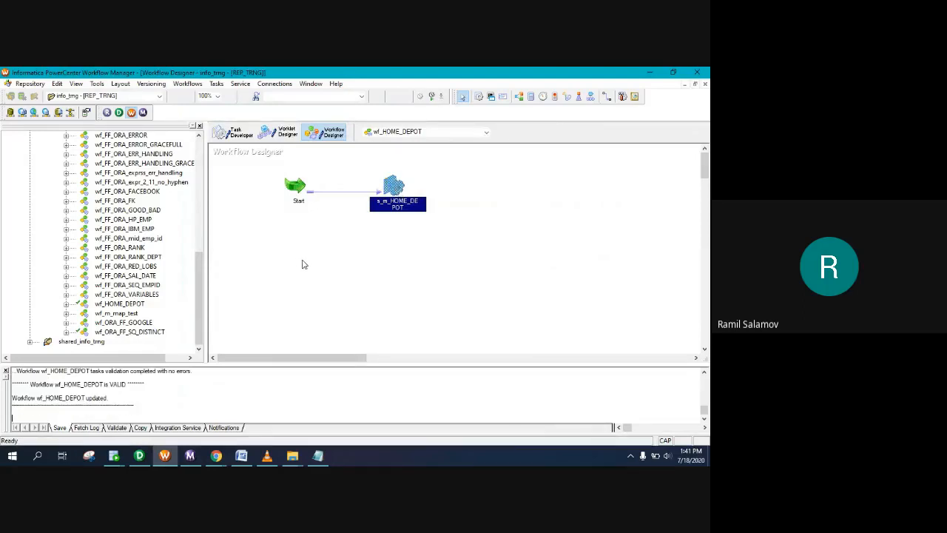
Step: Check the session's config and SQ_HOME_DEPOT_EMPLOYEES mapping settings, then close and dismiss the warning
left_click(394, 192)
double_click(393, 193)
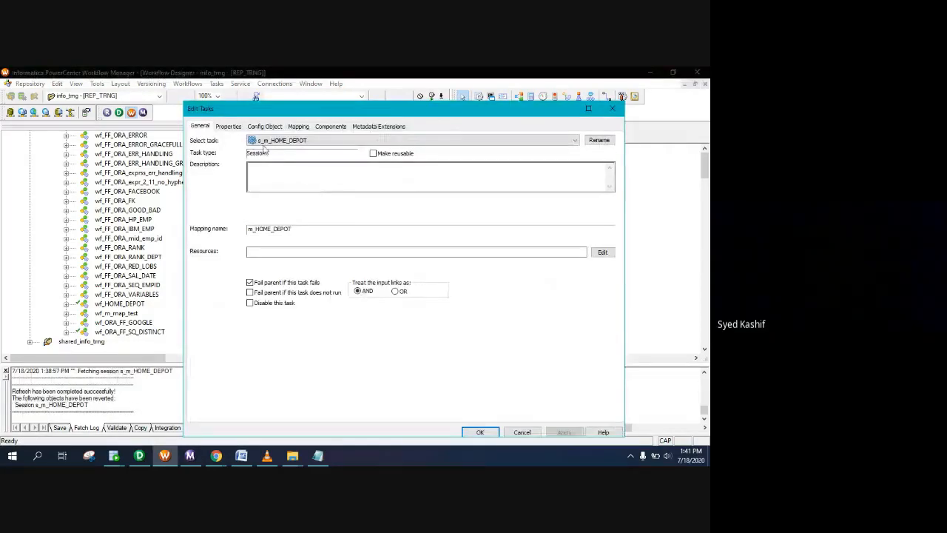
left_click(262, 127)
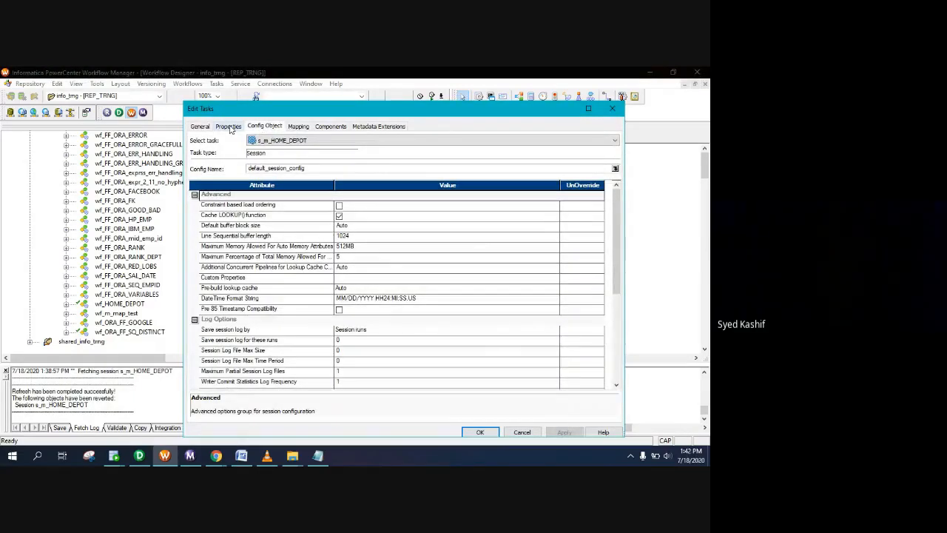
left_click(300, 127)
left_click(251, 210)
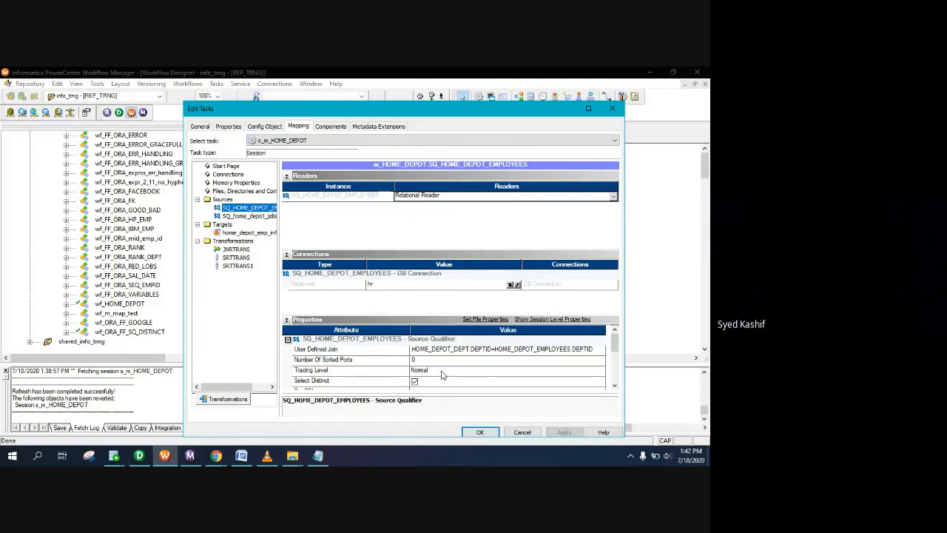
left_click(488, 433)
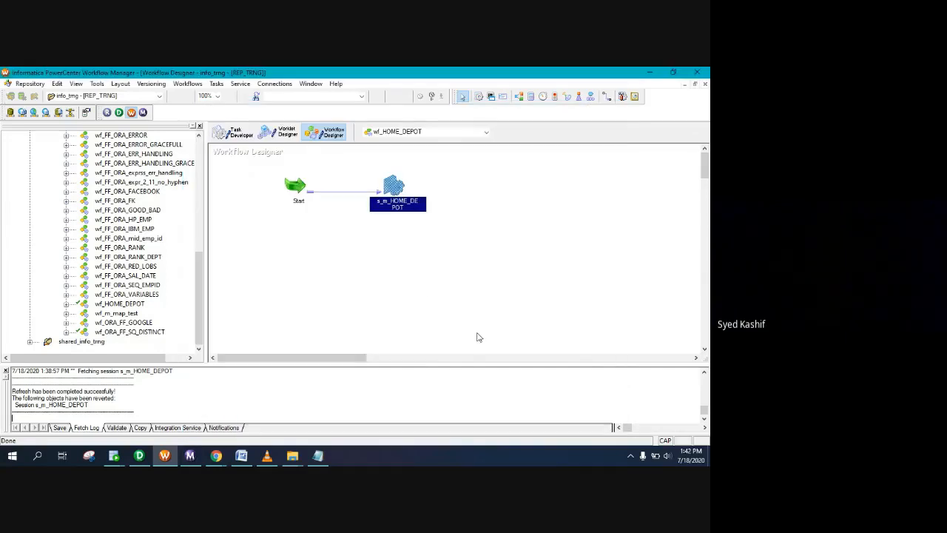
left_click(439, 294)
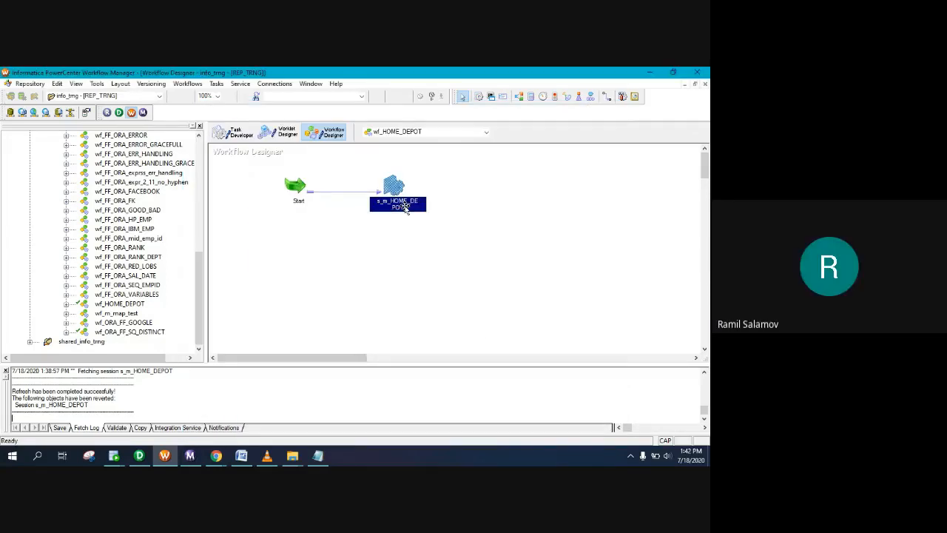
Step: Refresh the session mapping again and start the wf_HOME_DEPOT workflow
right_click(394, 190)
left_click(414, 290)
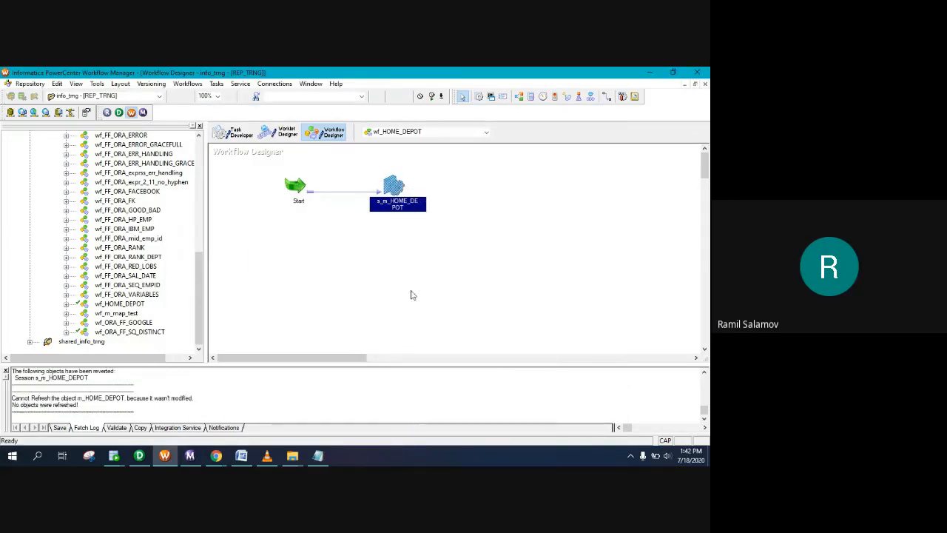
right_click(339, 244)
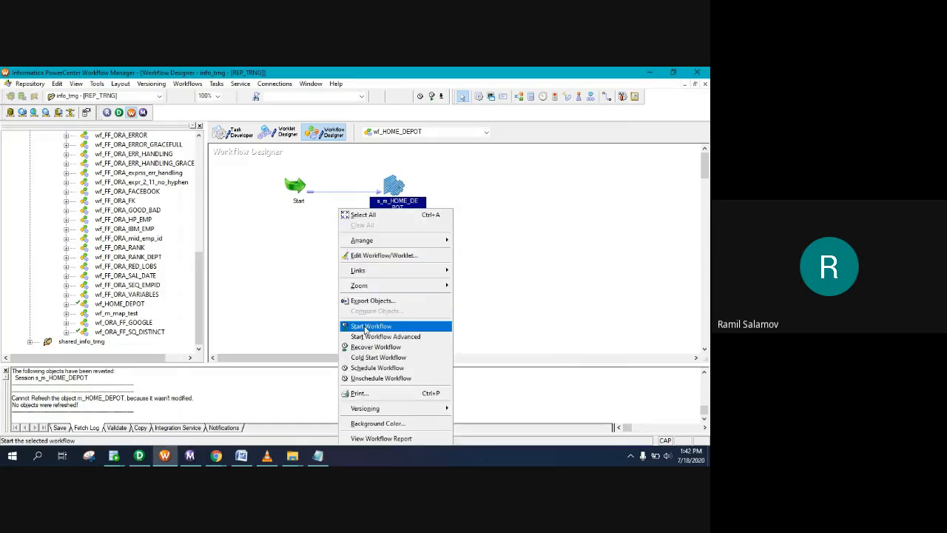
left_click(366, 326)
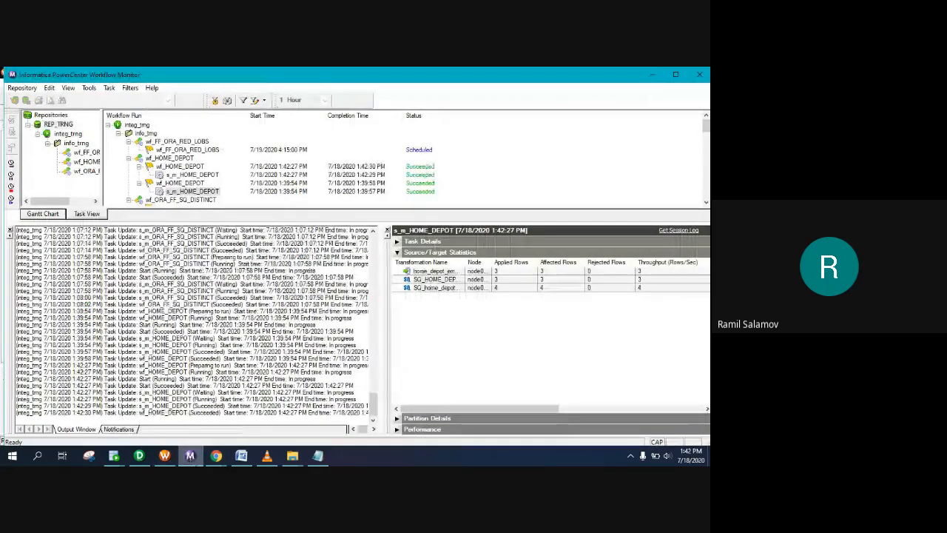
Step: Rerun the hr.home_depot_emp_info select in SQL Developer, now returning 3 distinct rows
left_click(114, 455)
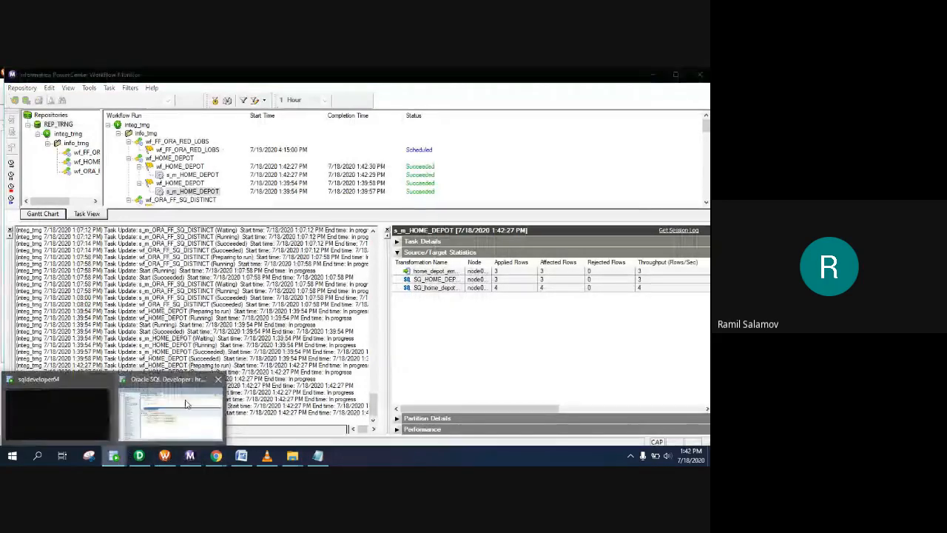
left_click(186, 403)
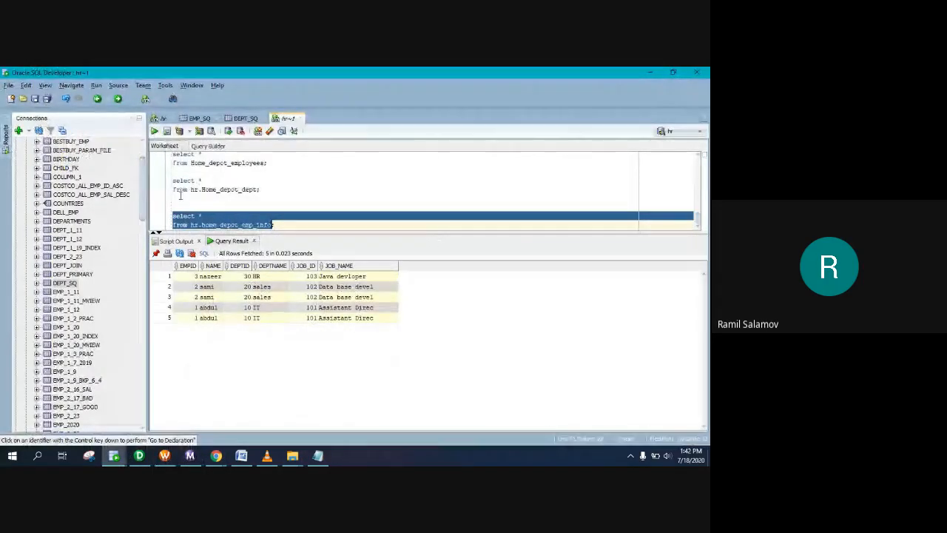
left_click(154, 131)
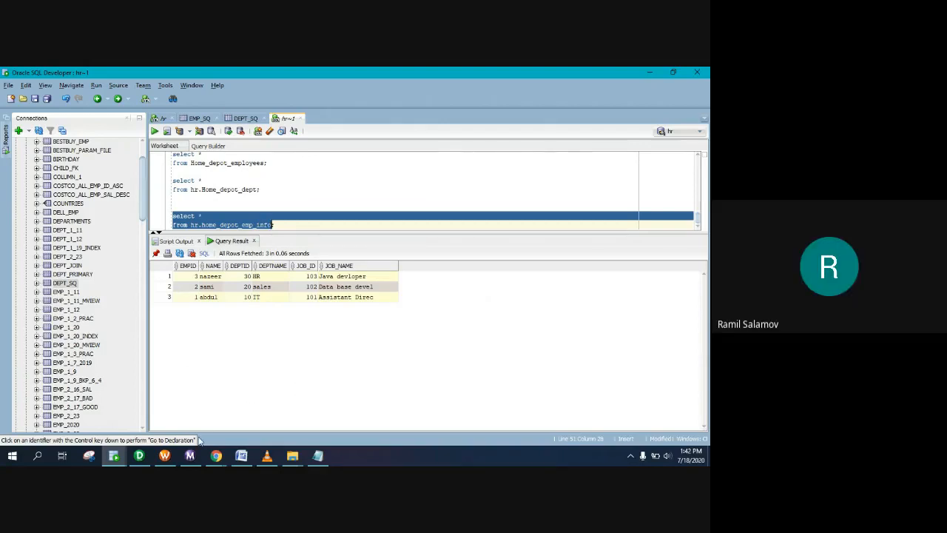
mouse_move(156, 459)
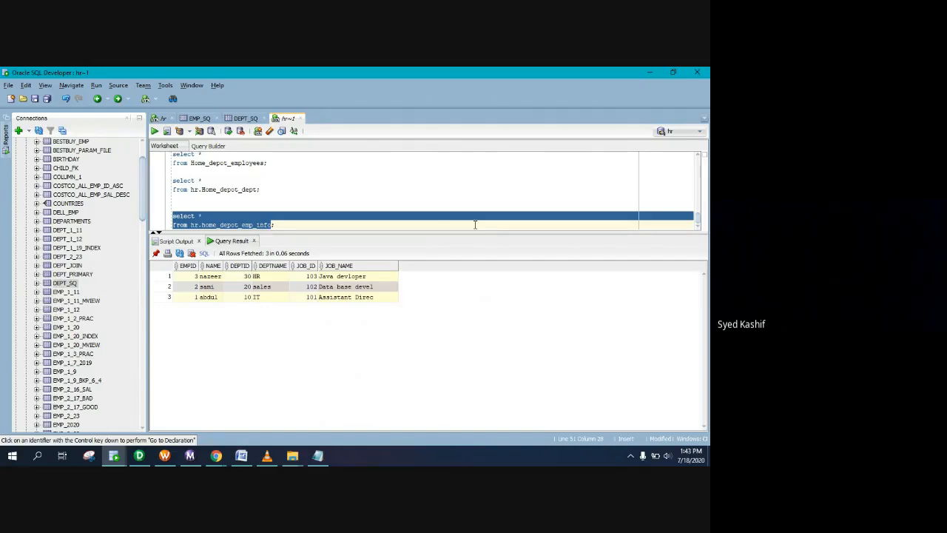
Step: Minimise SQL Developer, Workflow Monitor and Workflow Manager to reveal Designer's m_HOME_DEPOT mapping
left_click(650, 71)
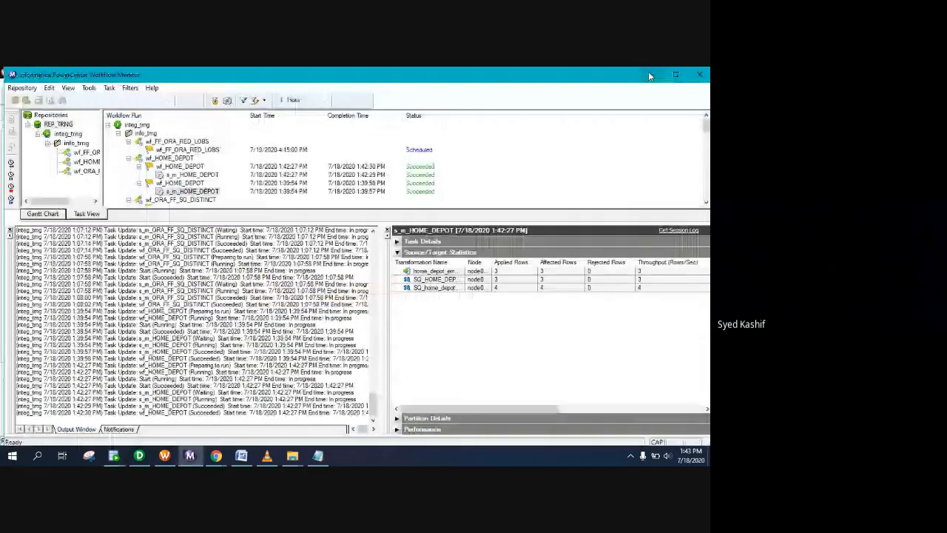
left_click(649, 71)
left_click(645, 73)
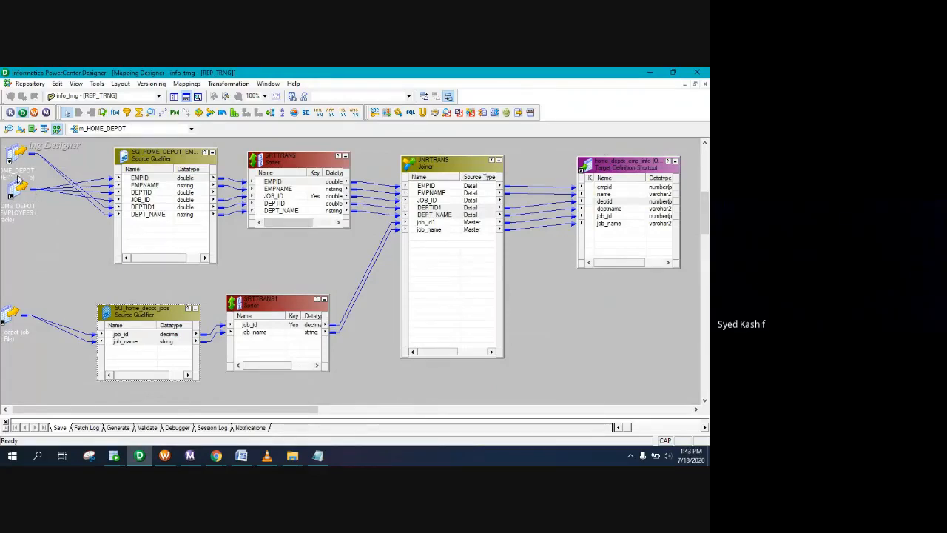
Step: Move the DEPT source below the EMPLOYEES source on the mapping canvas
left_click_drag(11, 152, 13, 173)
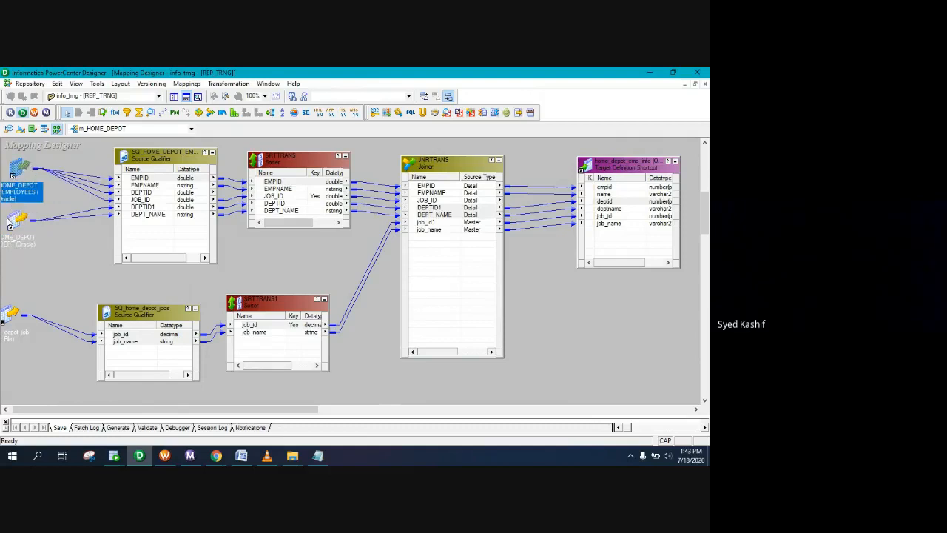
left_click(13, 221)
left_click(72, 261)
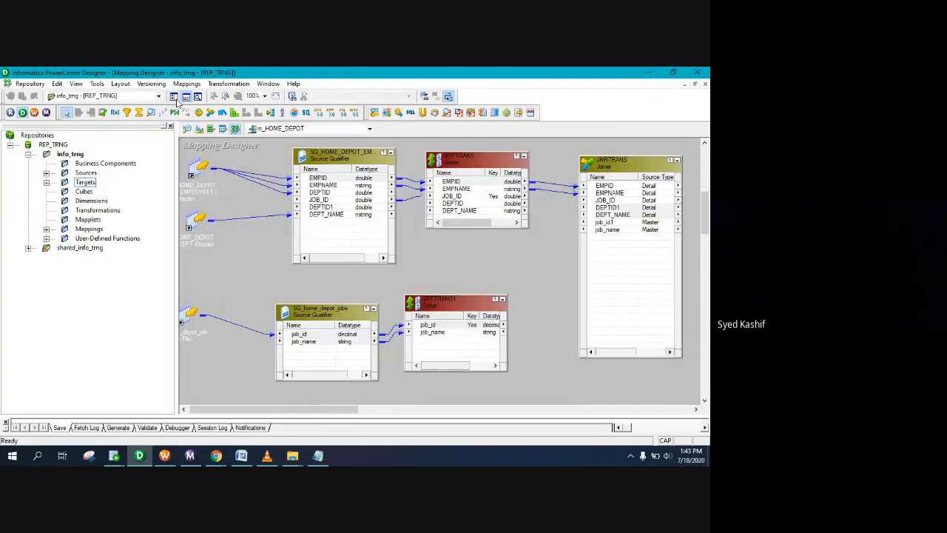
Step: Check in the m_HOME_DEPOT mapping with the comment DONE, then return to the Google Meet call
left_click(174, 96)
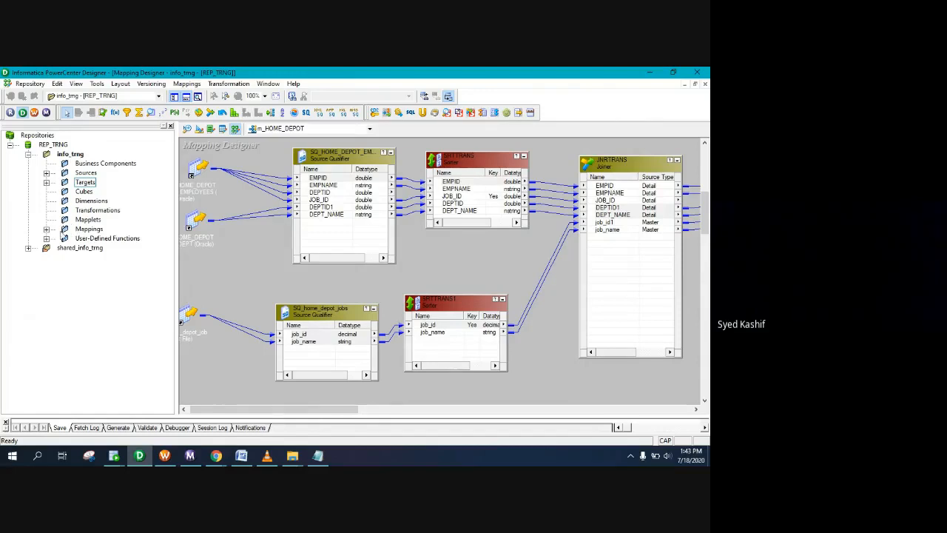
left_click(46, 229)
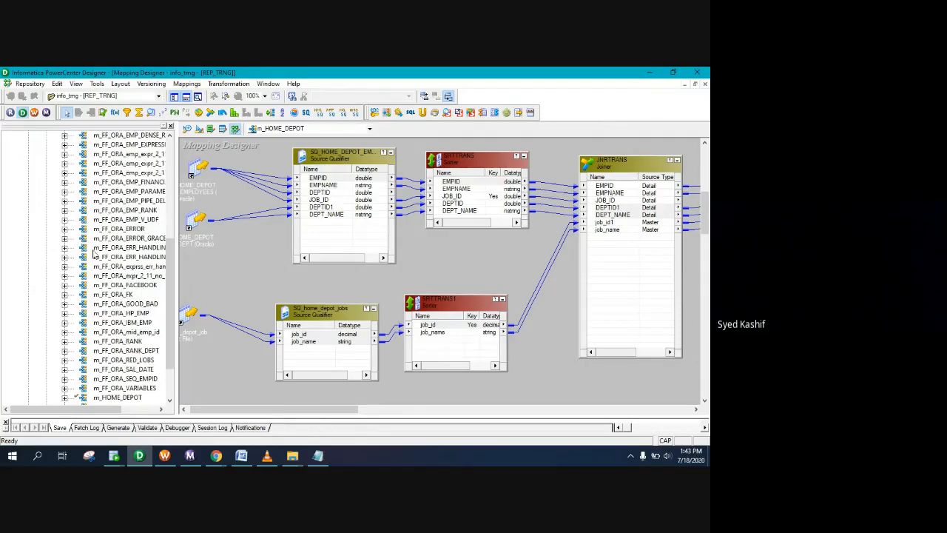
scroll(114, 400, "down", 2)
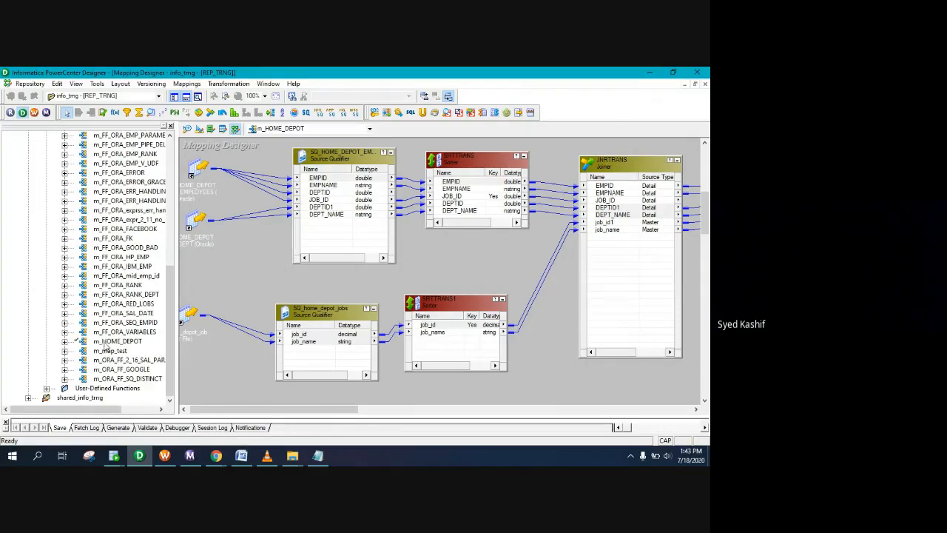
right_click(104, 342)
mouse_move(140, 319)
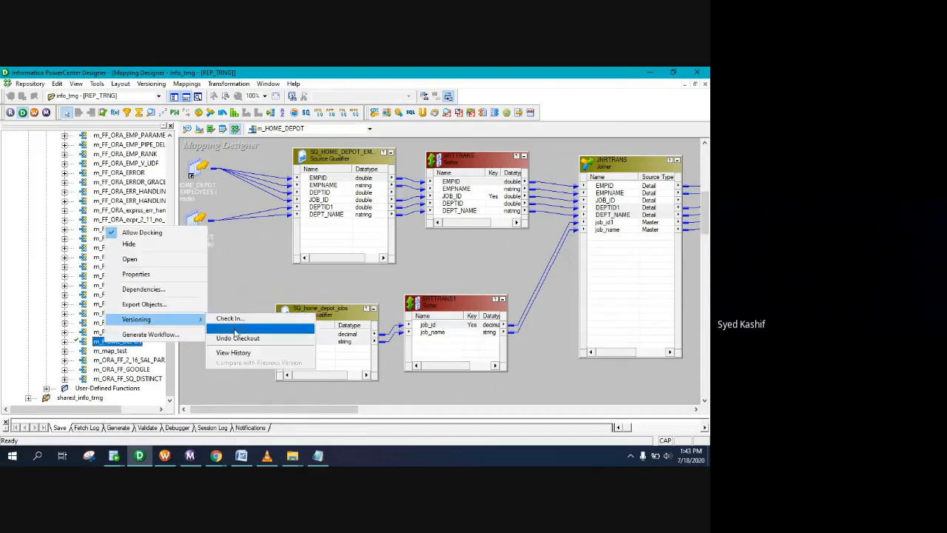
left_click(222, 318)
type("DO")
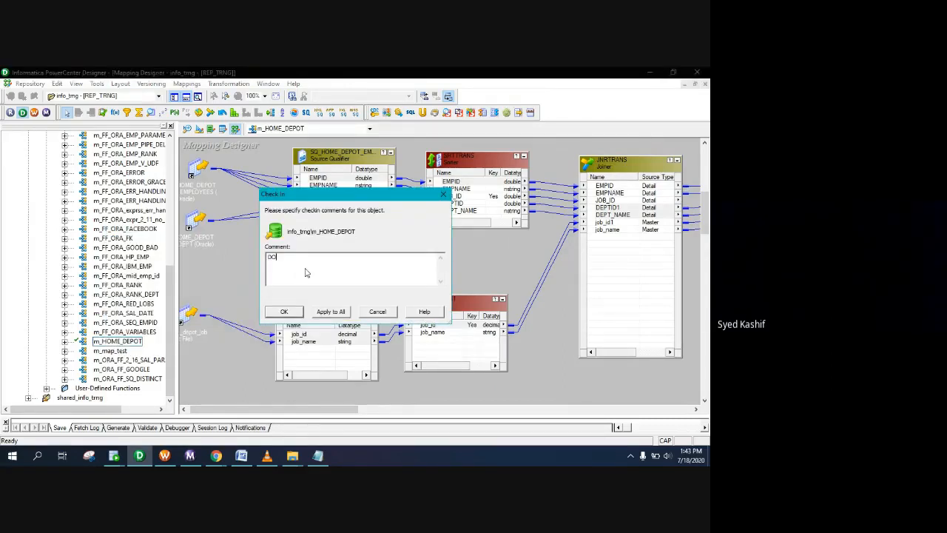
left_click(284, 312)
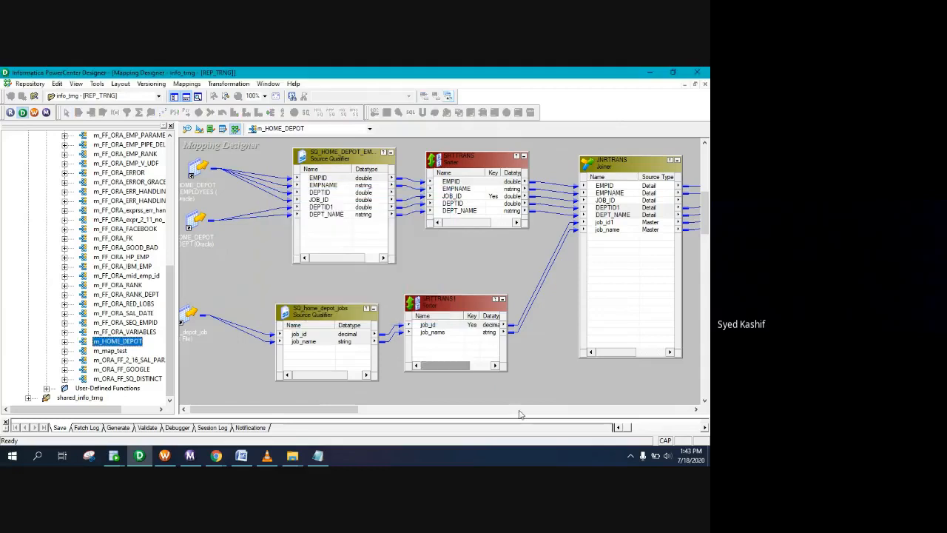
left_click(217, 456)
left_click(190, 426)
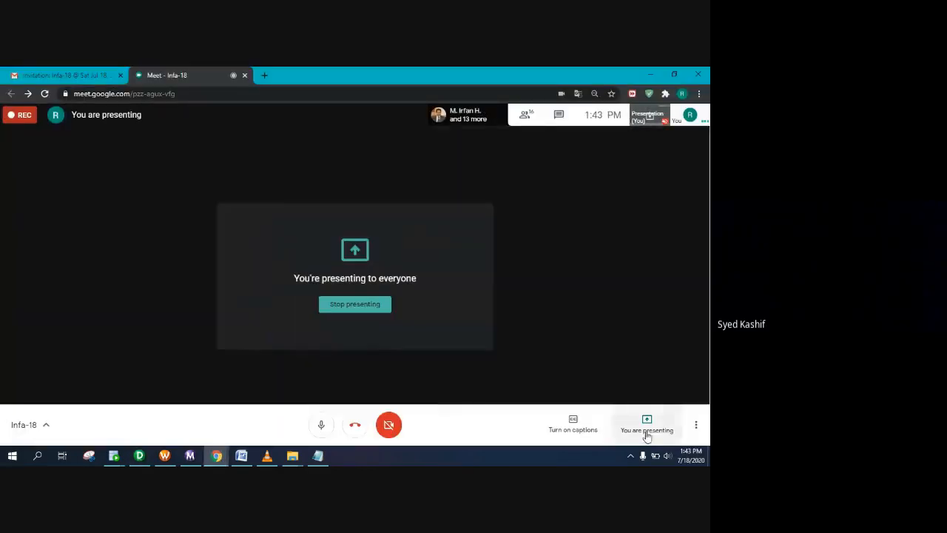
Step: Stop presenting in Meet, dismiss the sharing notice, and minimise the Meet window
left_click(638, 425)
left_click(632, 391)
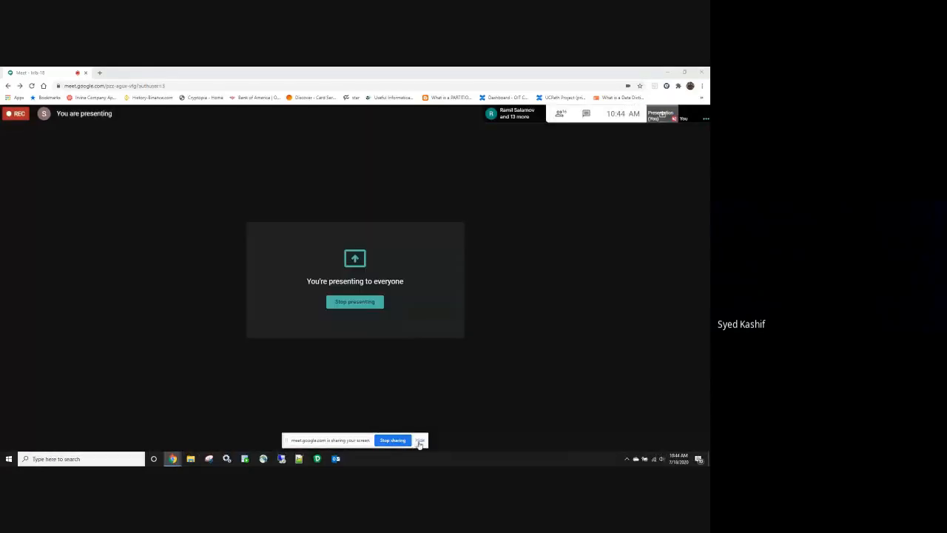
left_click(420, 441)
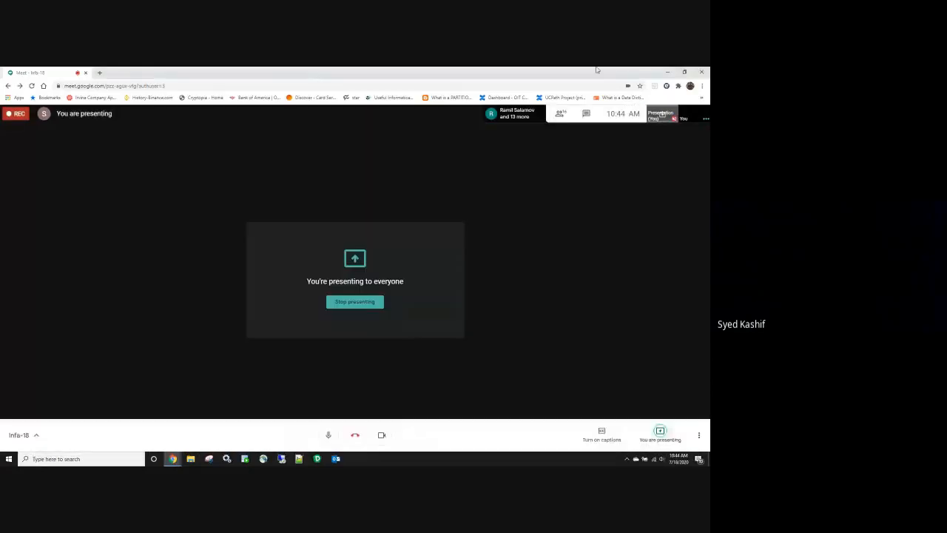
left_click(667, 71)
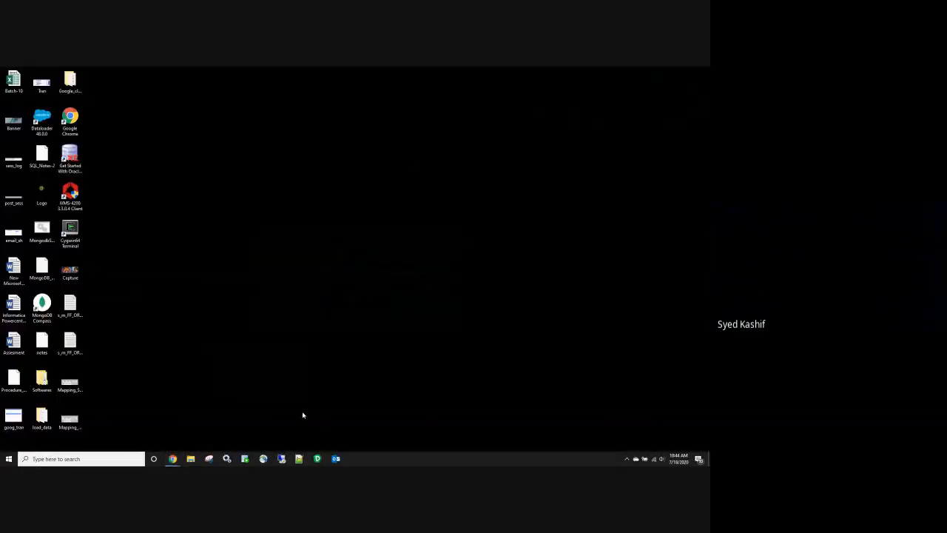
Step: Launch PowerCenter Designer from the taskbar
left_click(317, 459)
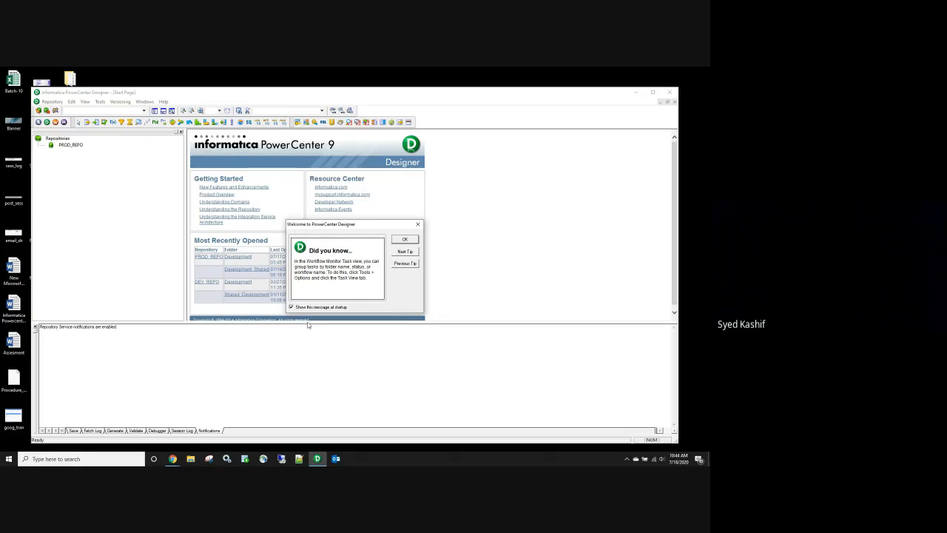
Step: Close the tip, log in to PROD_REPO with the repository credentials, and open the Development folder
left_click(406, 240)
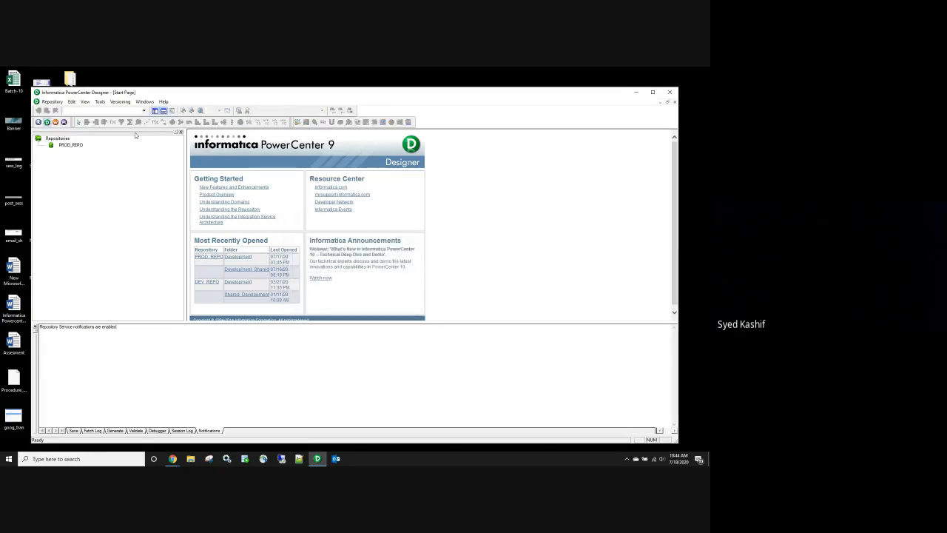
double_click(71, 144)
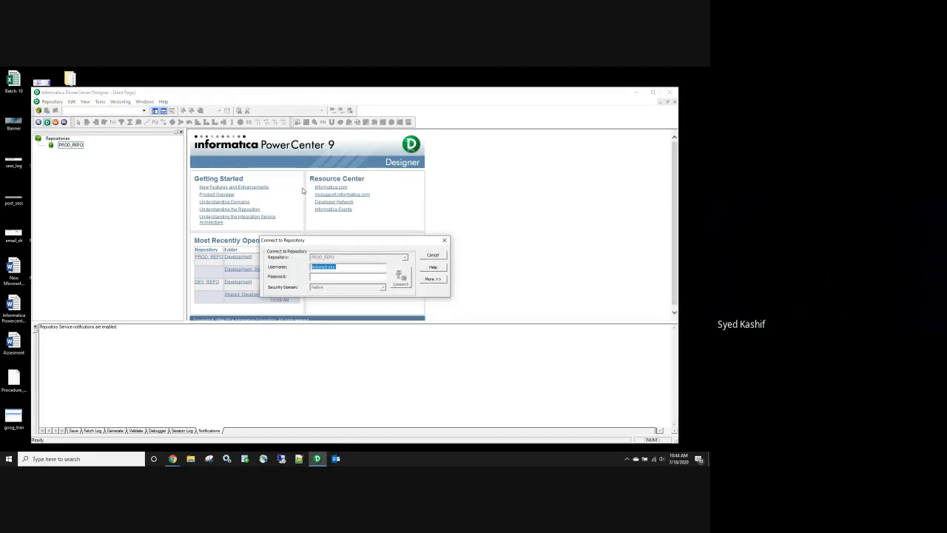
type("C*")
key("Return")
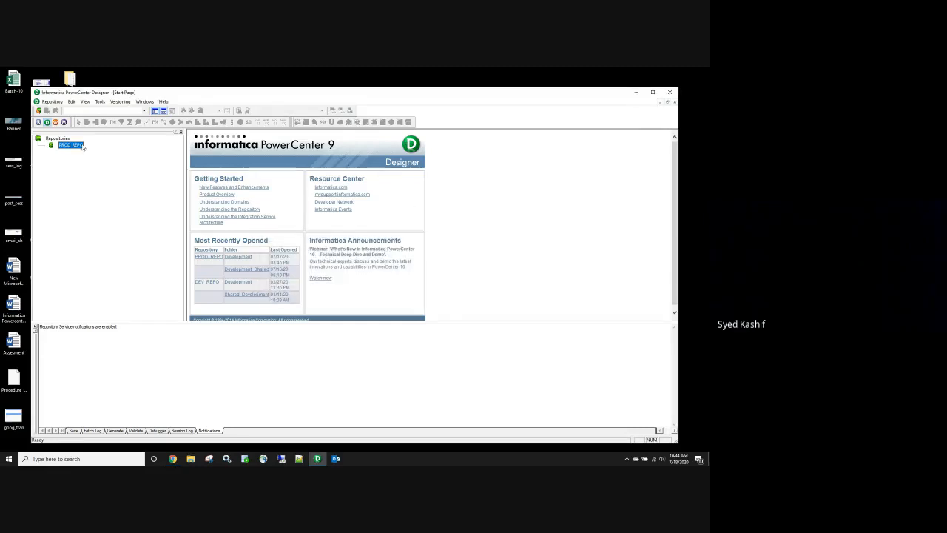
double_click(71, 145)
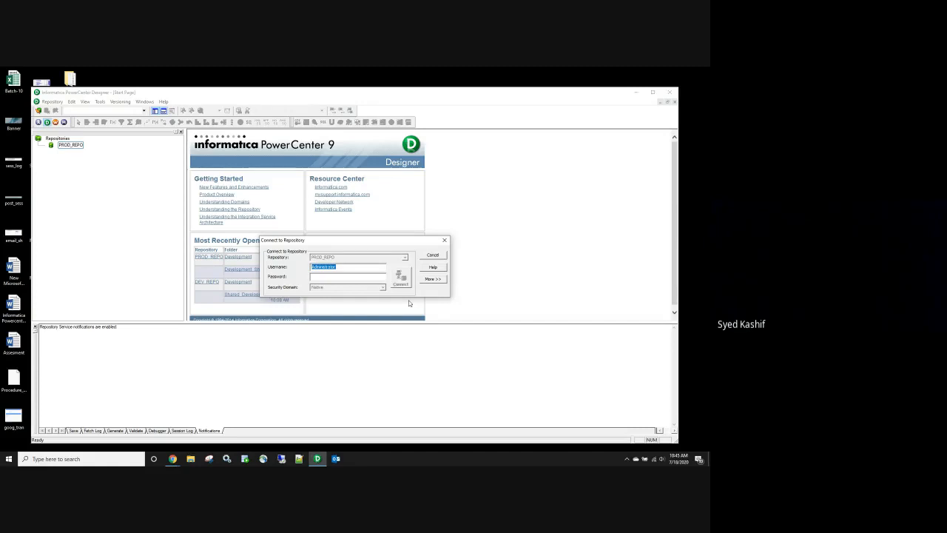
key("Tab")
type("*******")
key("Return")
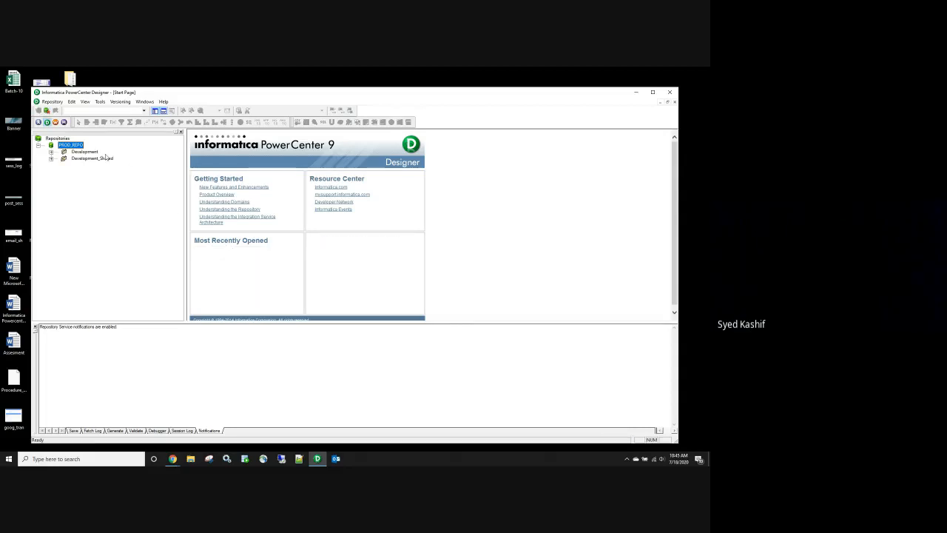
double_click(85, 151)
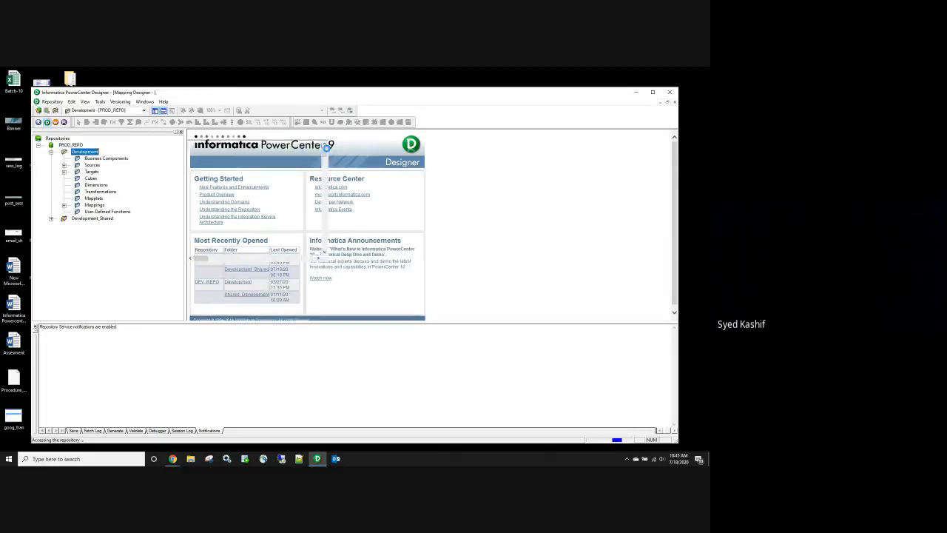
Step: Maximise Designer, pan the m_FF_ORA_RANK mapping into view, and launch SQL Developer
double_click(338, 99)
left_click_drag(356, 326, 266, 322)
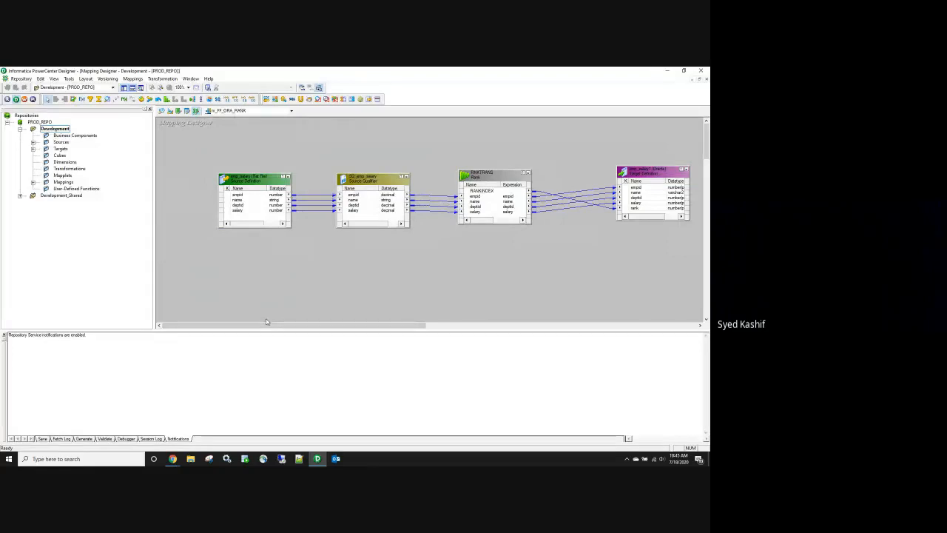
left_click(245, 459)
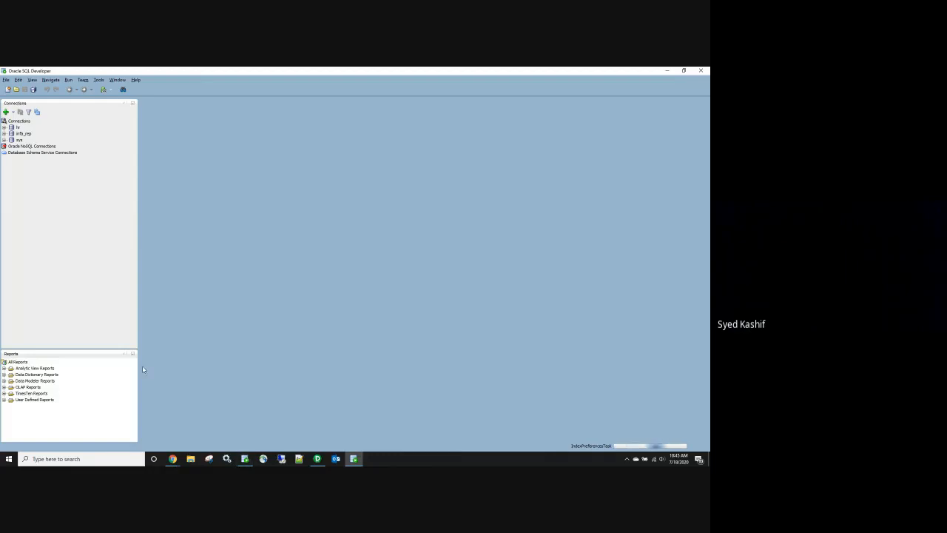
Step: Open the hr connection in SQL Developer, then return to Designer's m_FF_ORA_RANK mapping
double_click(17, 129)
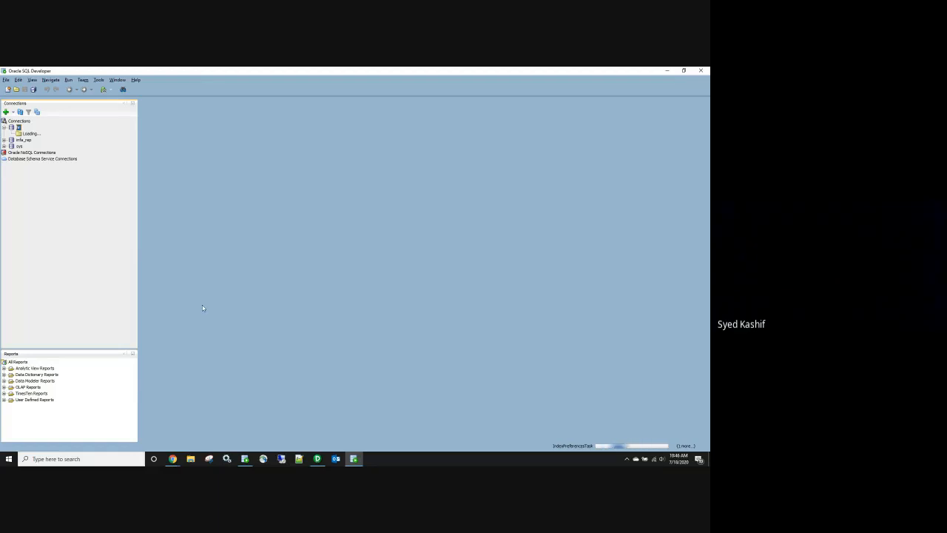
left_click(317, 460)
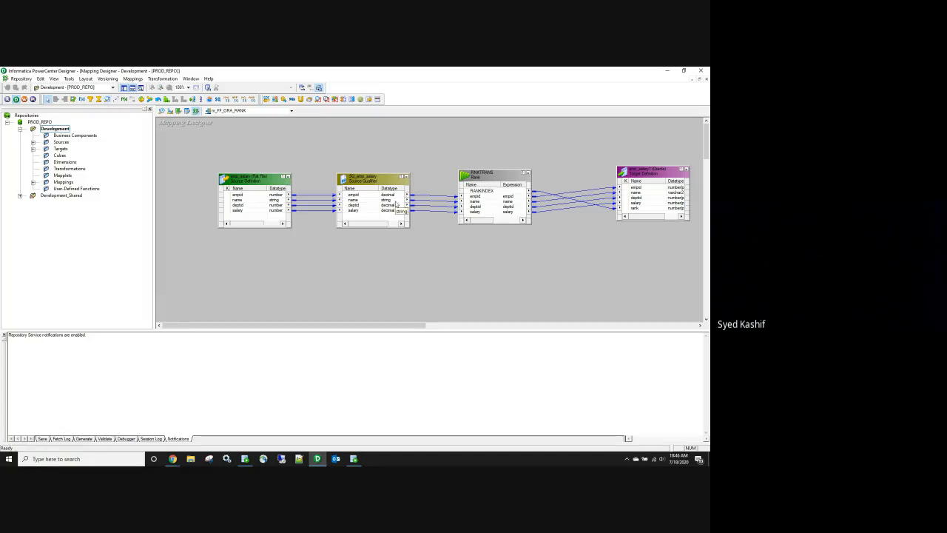
Step: Start a Lookup transformation in the mapping, then switch to Oracle SQL Developer's blank hr worksheet
left_click(108, 100)
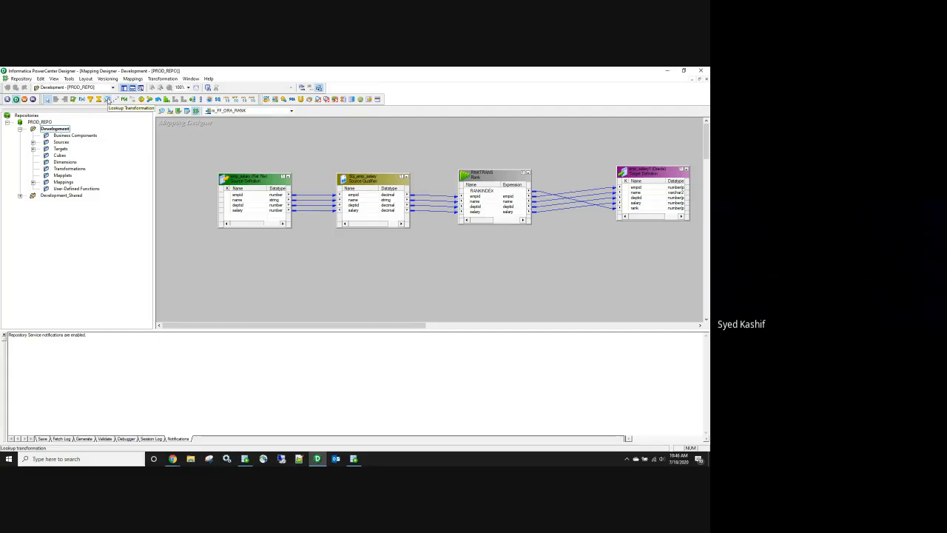
left_click(245, 460)
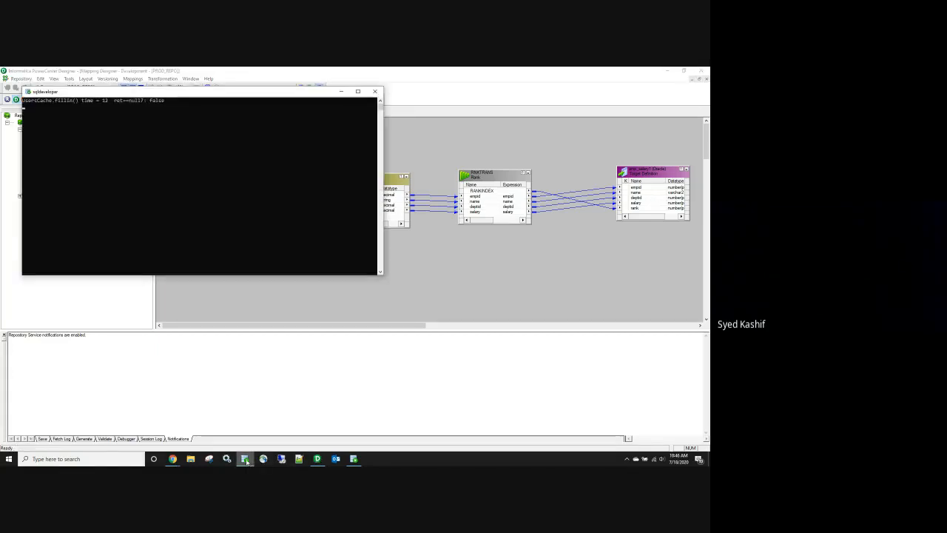
left_click(245, 460)
left_click(353, 459)
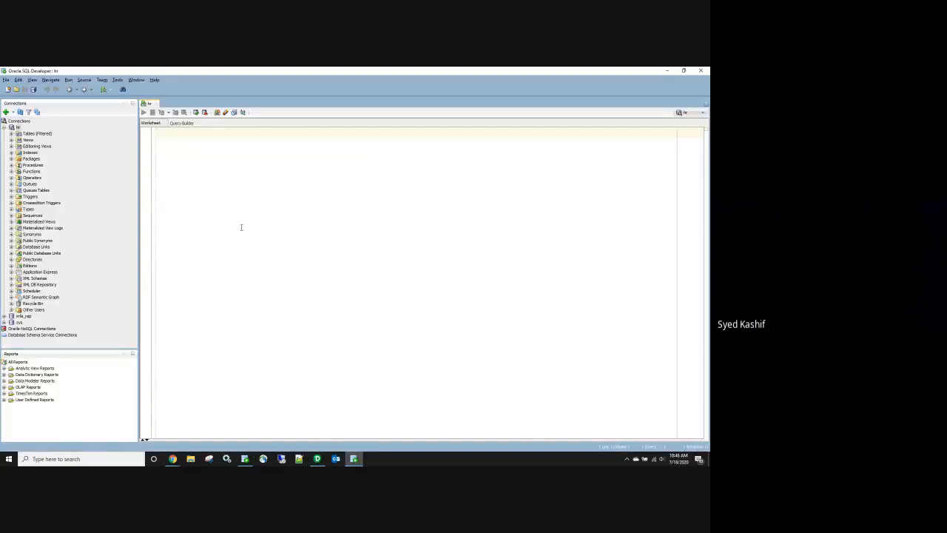
Step: Write create table emp_lkp (empid number, emp_name varchar2(15), deptid number); and begin an insert into line
type("create tabel")
key("BackSpace")
key("BackSpace")
key("BackSpace")
key("BackSpace")
type("ble emp")
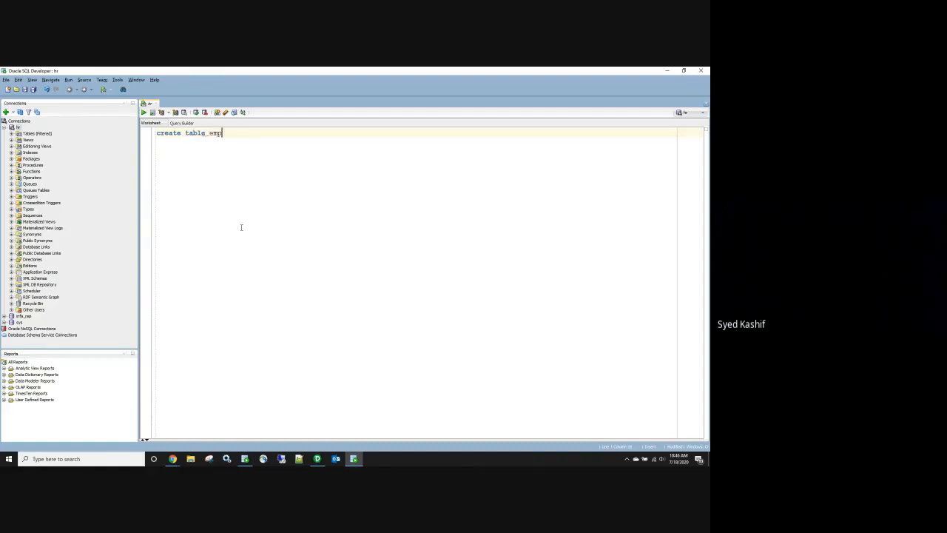
type("_lkp")
type("empi")
type("d )")
type("number,")
key("Return")
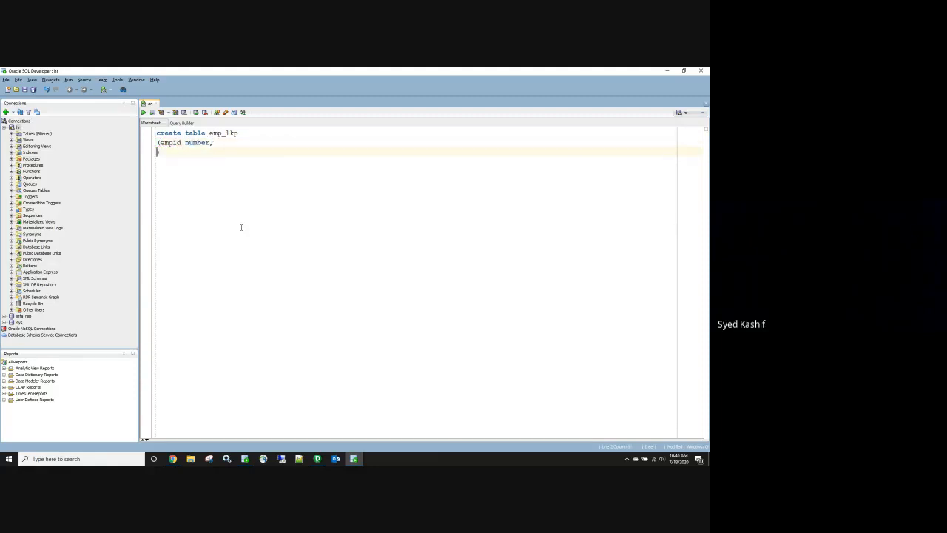
type("emp_name,")
key("BackSpace")
type("varchar2(15),")
key("Return")
type("depti")
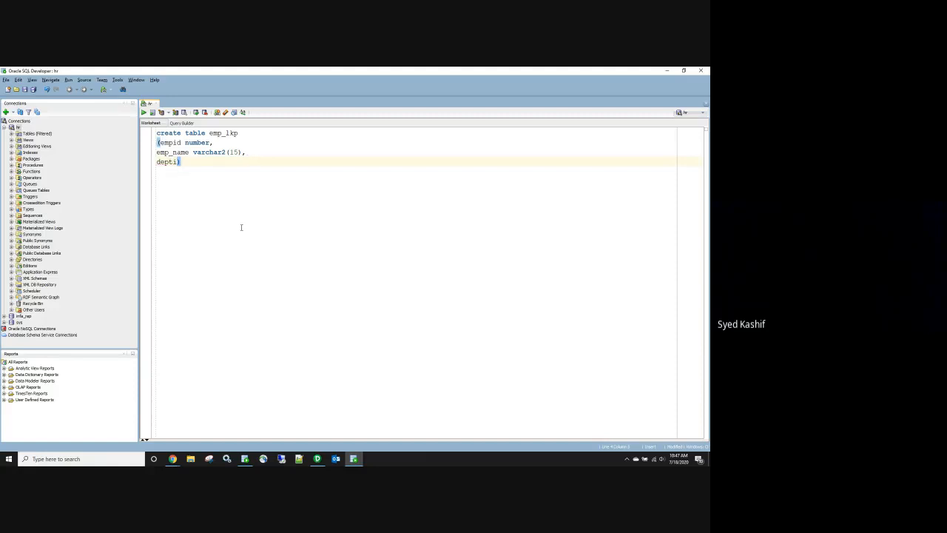
type("d num")
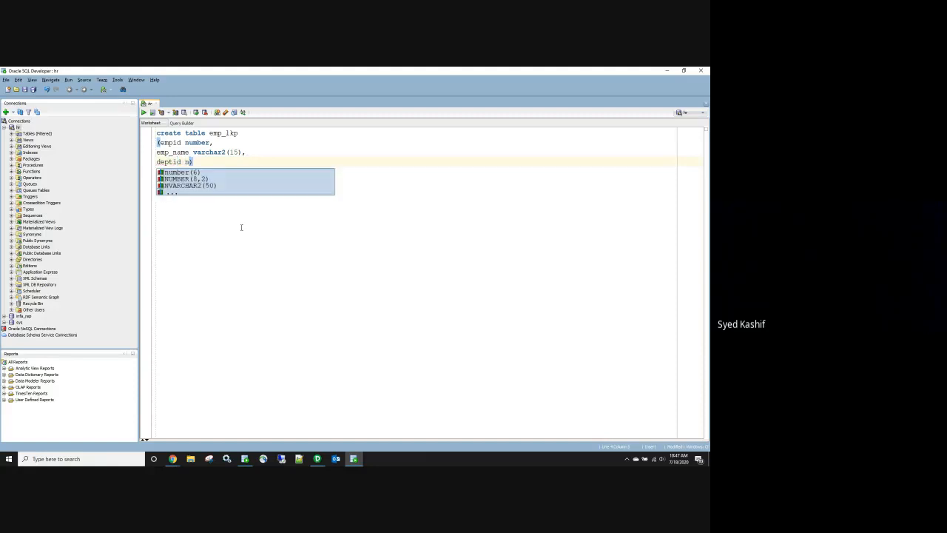
type("ber)")
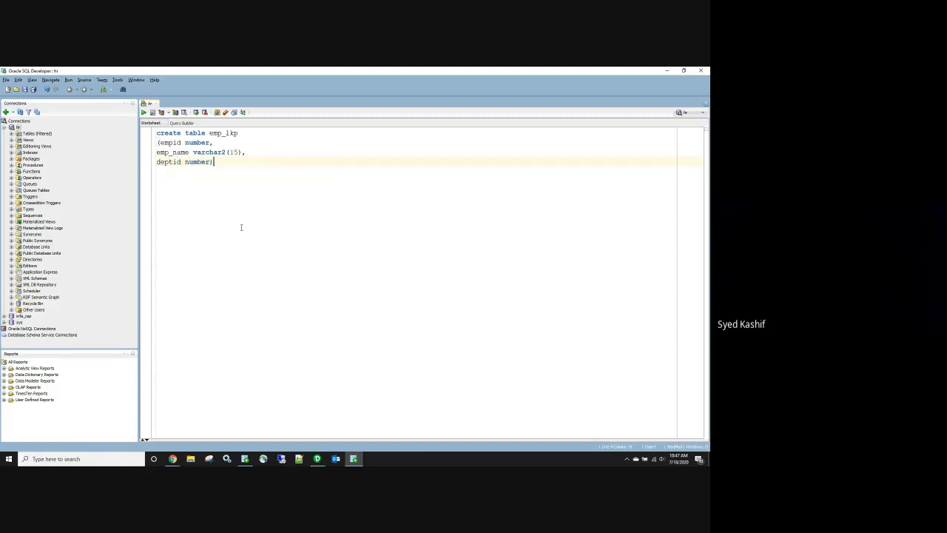
type(";")
key("Return")
key("Return")
type("insert into")
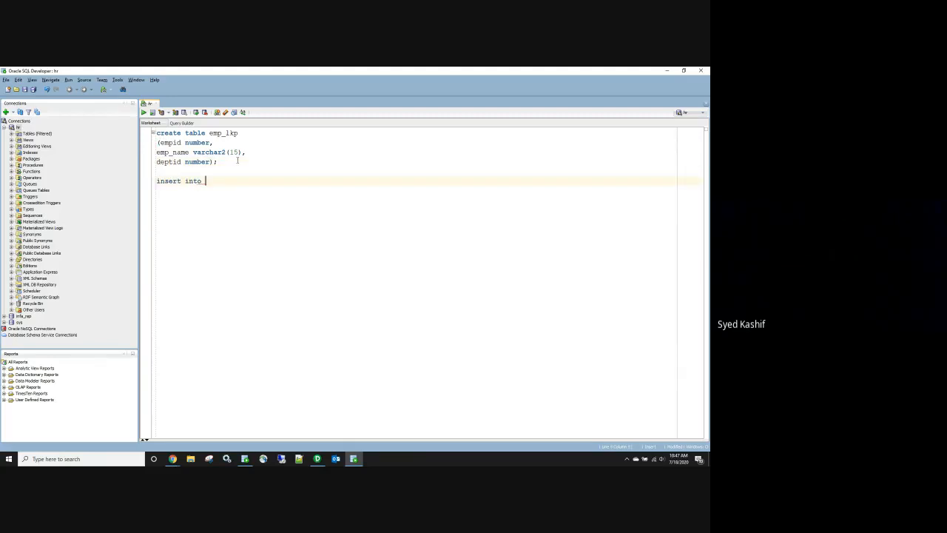
Step: Complete the first insert into emp_lkp with values (1,'Abdul',10)
double_click(217, 135)
key("ctrl+c")
left_click(220, 183)
key("ctrl+v")
key("Return")
type("_values (")
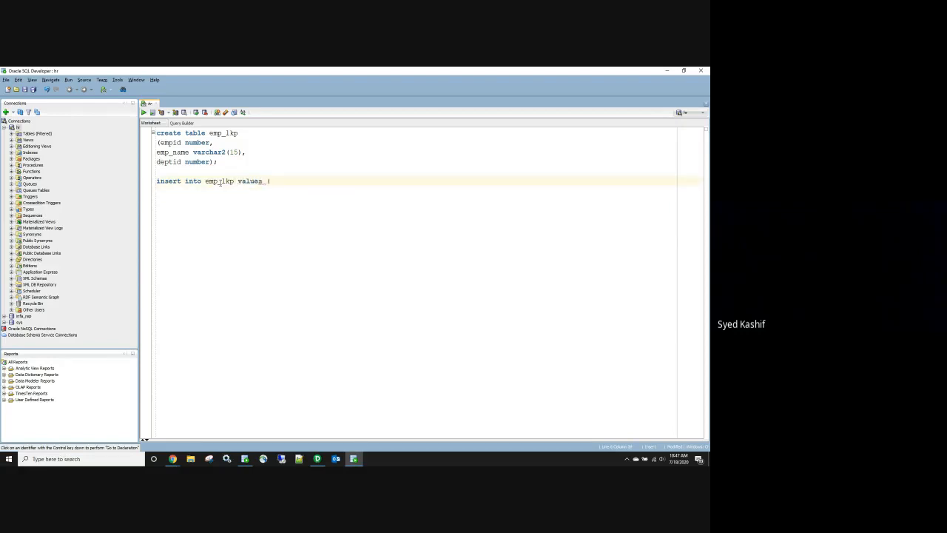
type("1,)")
type("'A")
type("bdul")
type("',10)")
type(";")
Step: Duplicate the insert as emp_lkp values (2,'Yasir',20) and add commit;
left_click_drag(338, 184, 155, 181)
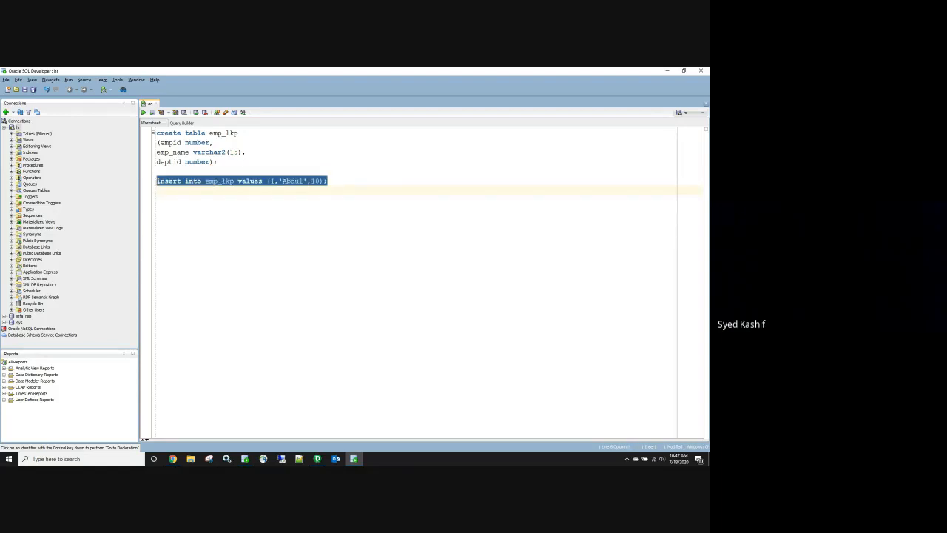
key("ctrl+c")
left_click(329, 181)
key("Return")
key("ctrl+v")
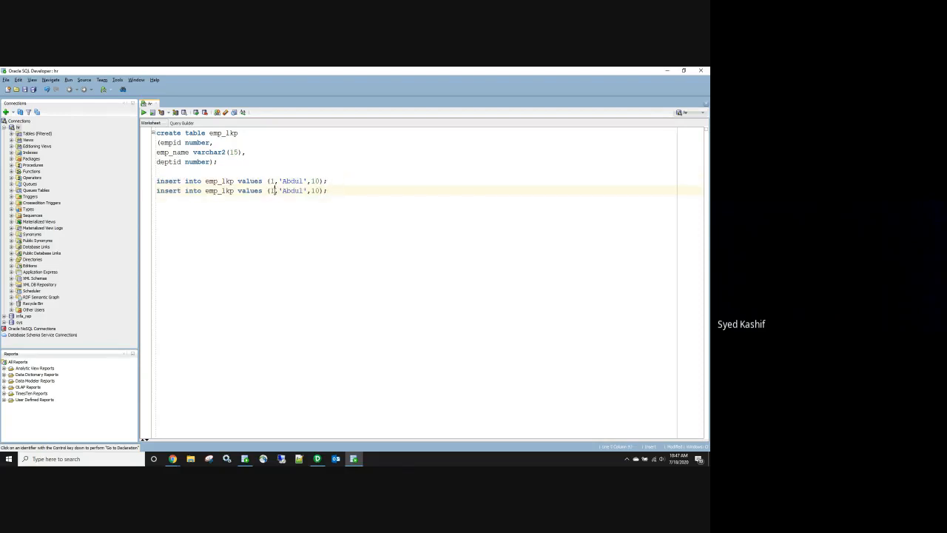
double_click(271, 190)
type("2")
double_click(294, 190)
type("Yasir")
double_click(317, 190)
type("21")
key("BackSpace")
type("0); commit;")
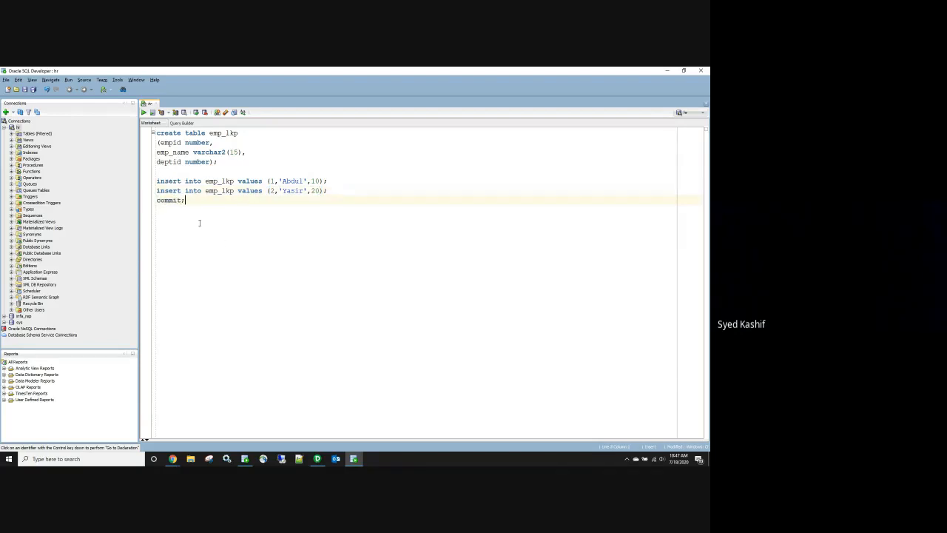
Step: Select and run the whole emp_lkp script
left_click_drag(199, 222, 155, 130)
left_click(153, 113)
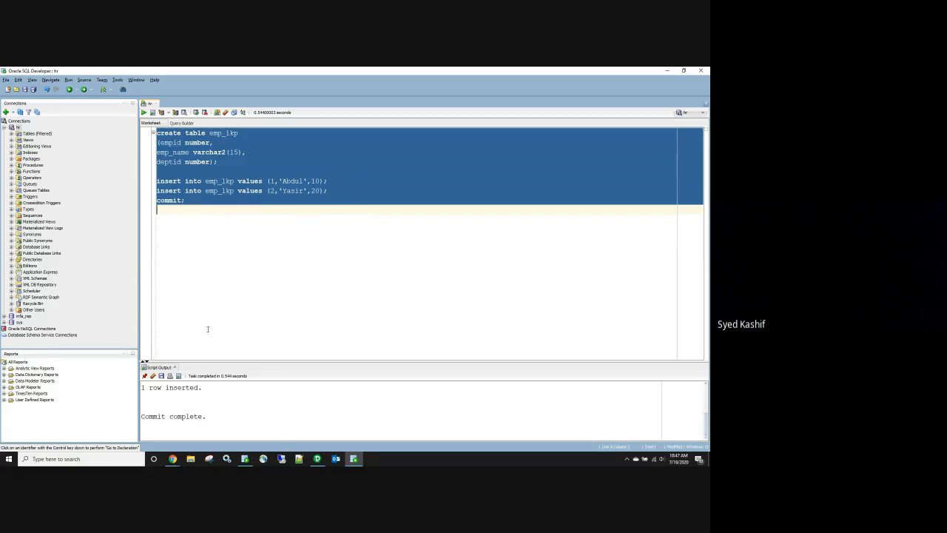
left_click(172, 459)
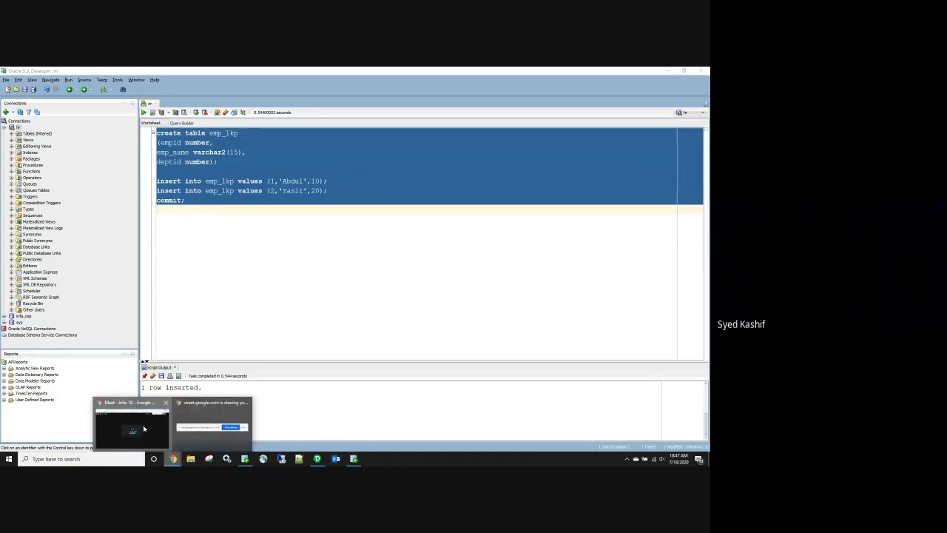
Step: Send the emp_lkp SQL script in the Google Meet chat and minimize the meeting window
left_click(144, 428)
left_click(584, 113)
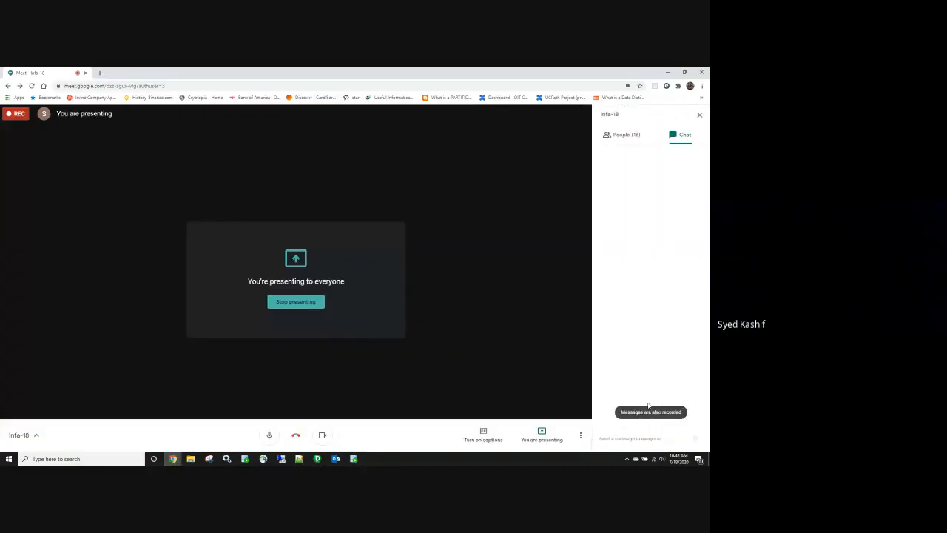
left_click(656, 437)
key("ctrl+v")
key("Return")
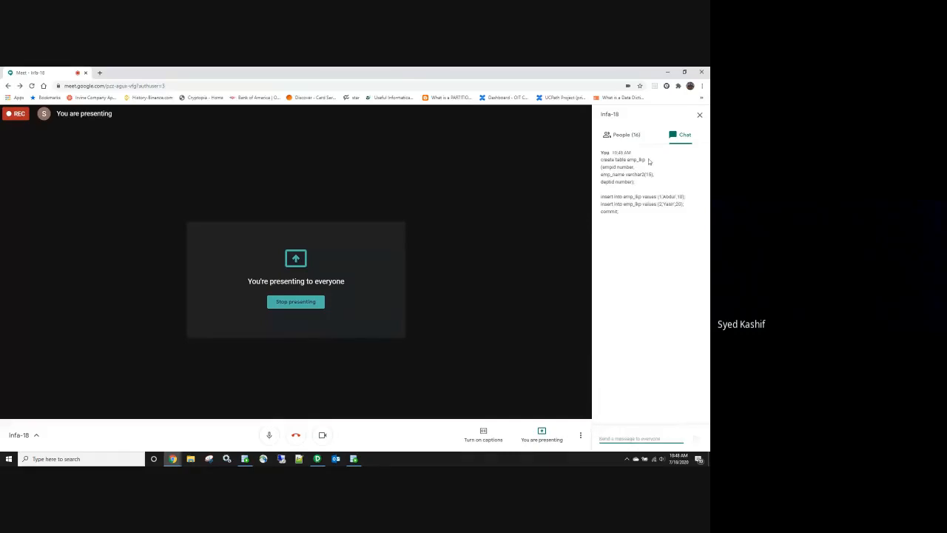
left_click(668, 72)
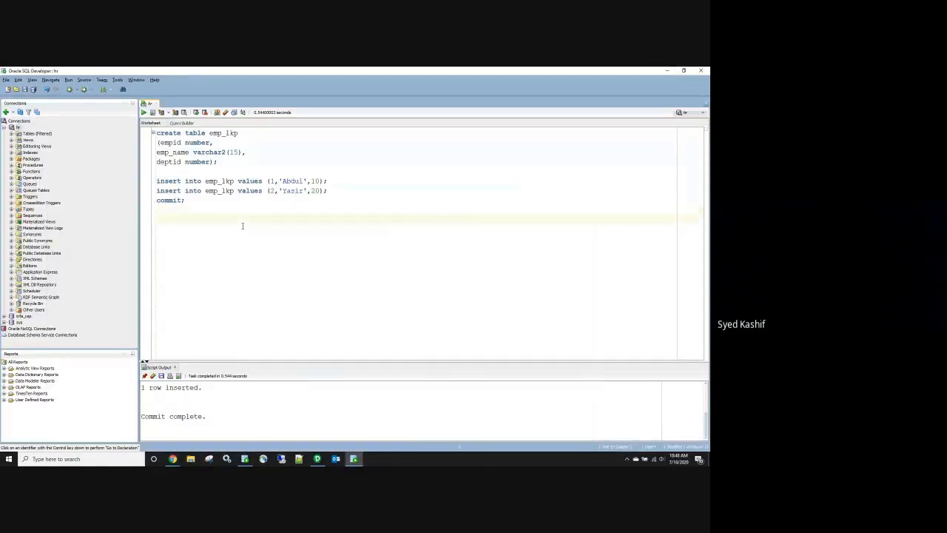
Step: Type create table dept_lkp (deptid number, dept_name varchar2(15)); and start an insert into line
type("create table dept_lkp")
key("Return")
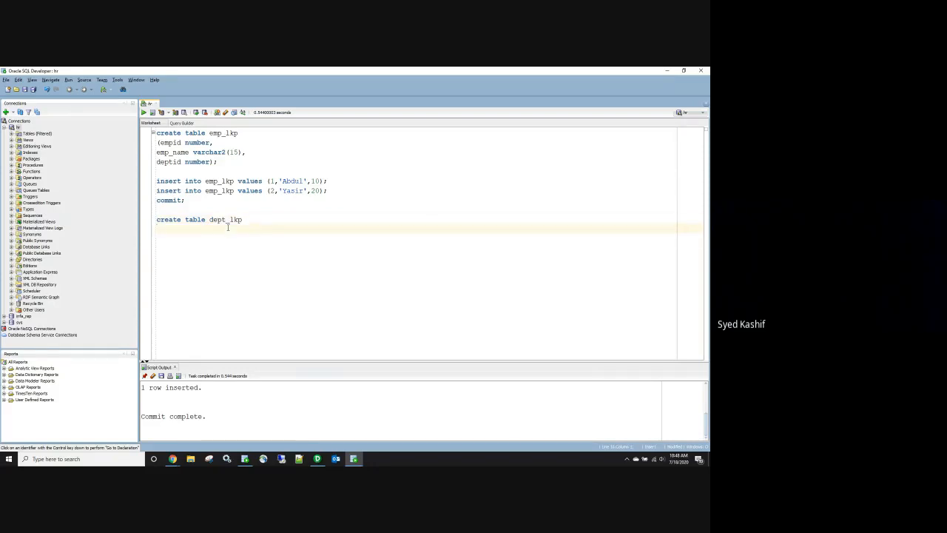
type("(deptid number,")
key("Return")
type("dept")
type("_name v")
type("archar2()")
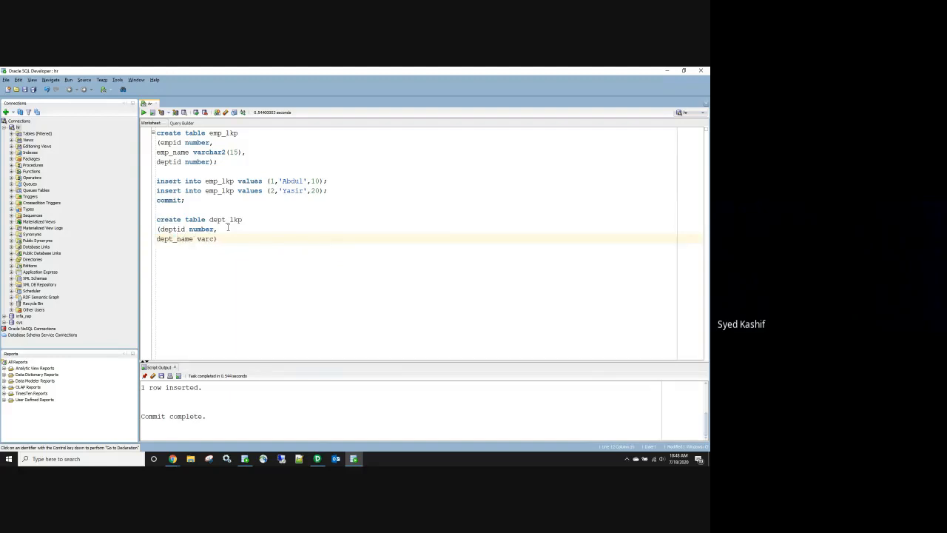
key("Left")
type("12")
key("BackSpace")
type("5")
key("End")
type(";  ")
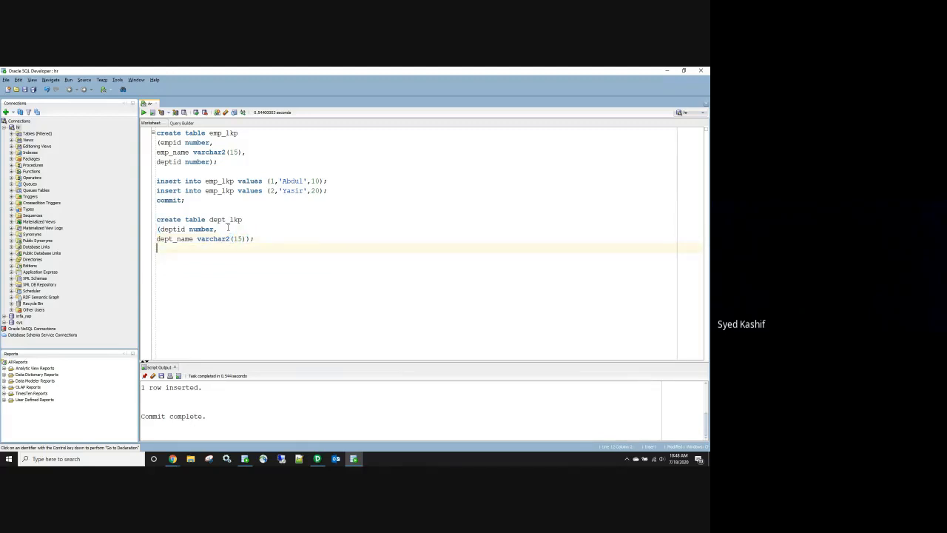
type("insert into")
Step: Complete the first insert into dept_lkp with values (10,'IT')
double_click(226, 220)
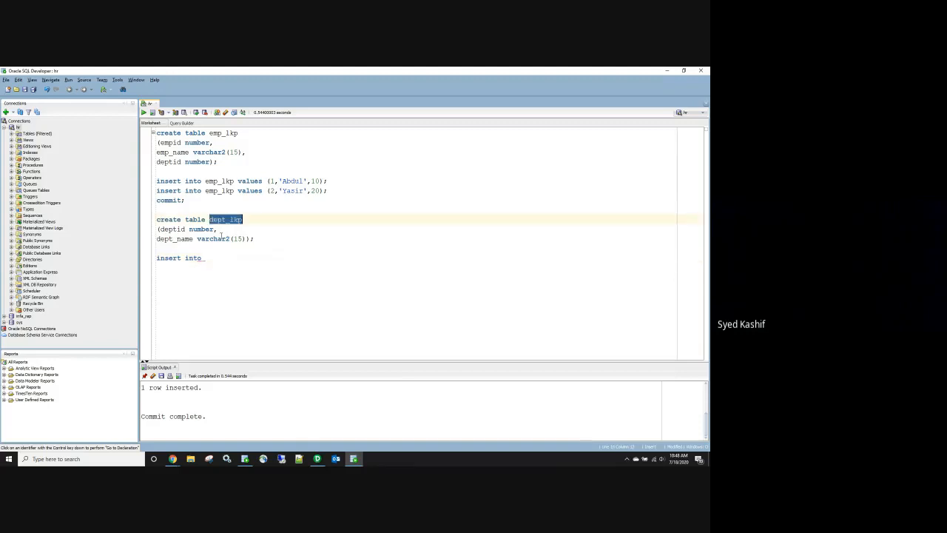
left_click(212, 258)
key("ctrl+v")
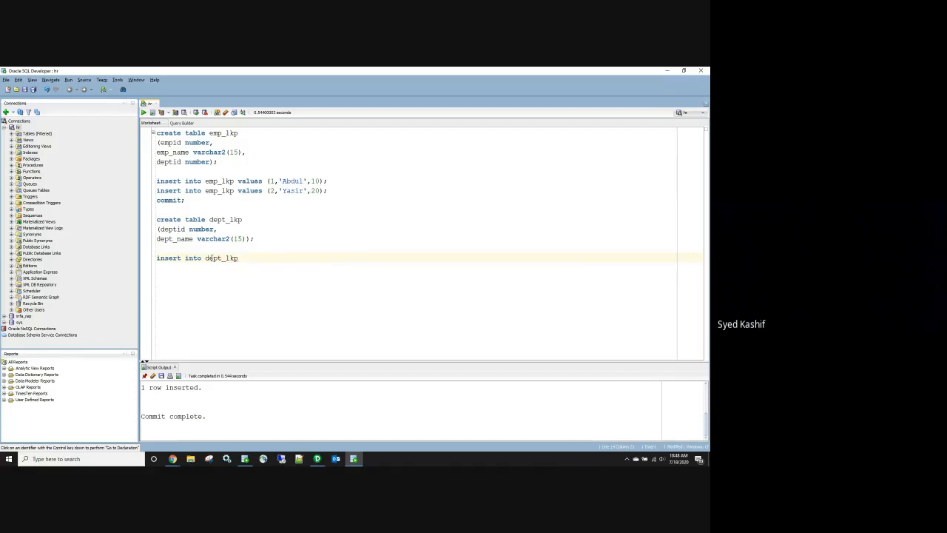
type("values (10,'IT');")
Step: Duplicate the insert as (10,'Sales'), add a third copy, and append commit;
triple_click(311, 258)
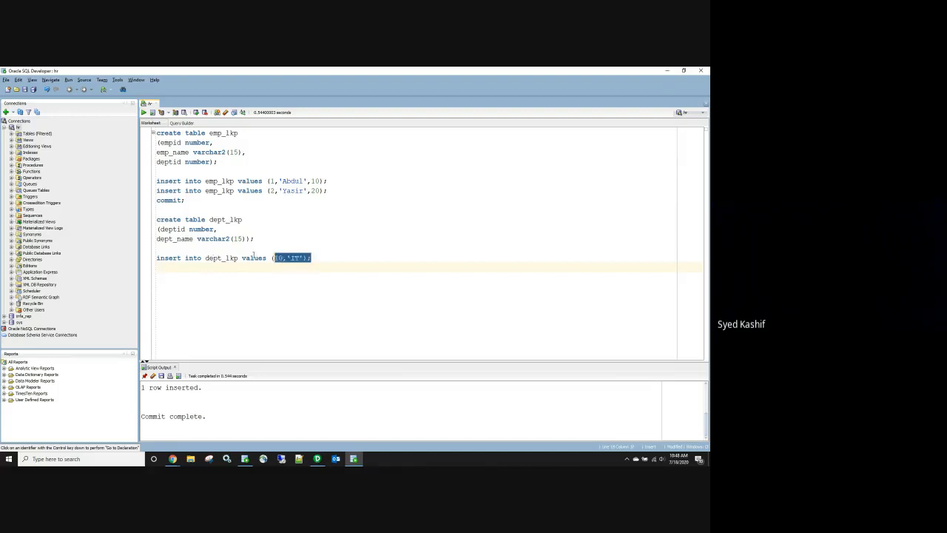
key("ctrl+c")
left_click(317, 259)
key("Return")
key("ctrl+v")
double_click(294, 268)
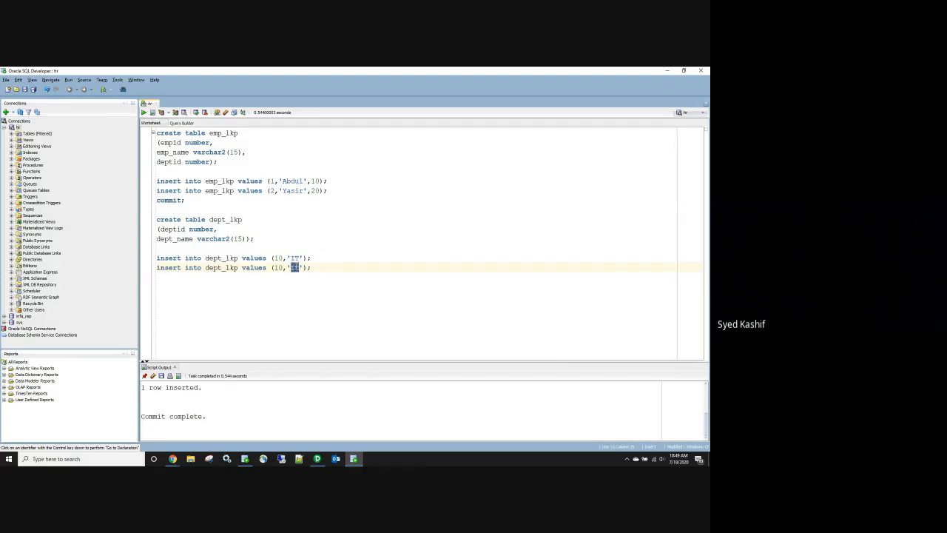
type("Sales")
left_click(331, 270)
key("Return")
key("ctrl+v")
key("Return")
type("commit;")
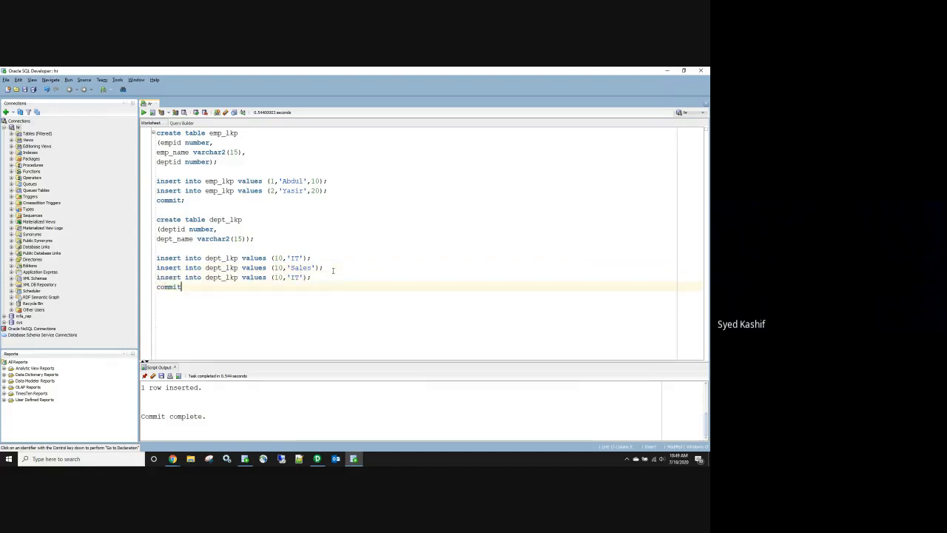
Step: Change the third insert to (30,'HR') and run the dept_lkp script block
double_click(276, 277)
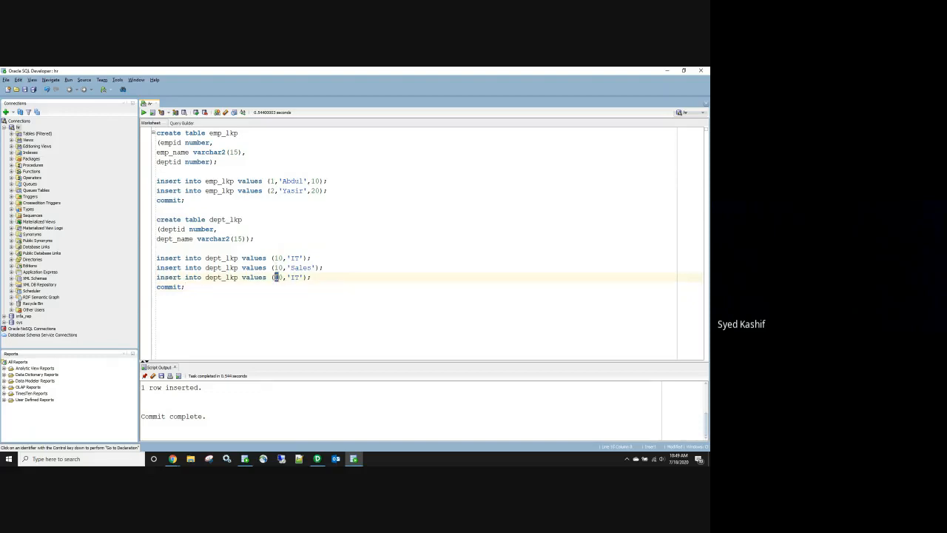
type("30")
key("BackSpace")
key("BackSpace")
type("HR")
double_click(279, 267)
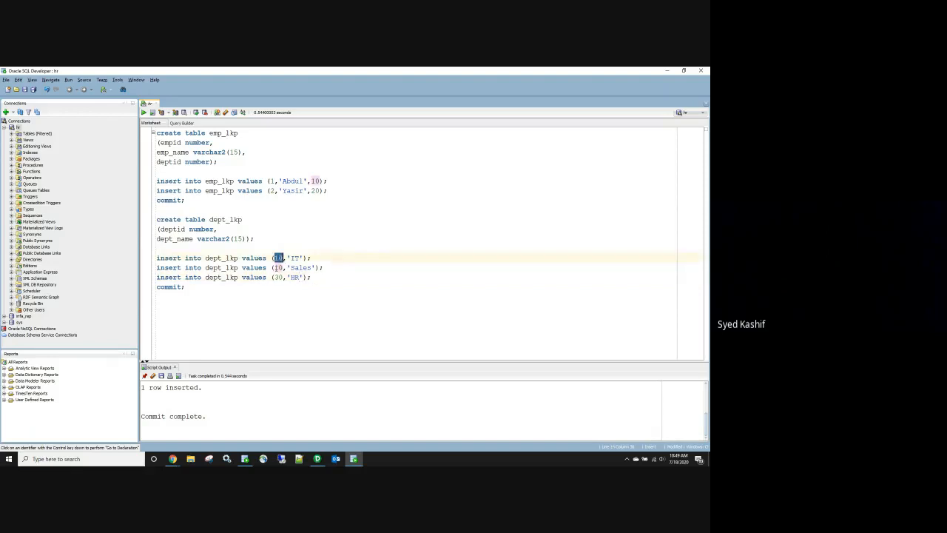
left_click_drag(199, 297, 152, 219)
left_click(153, 113)
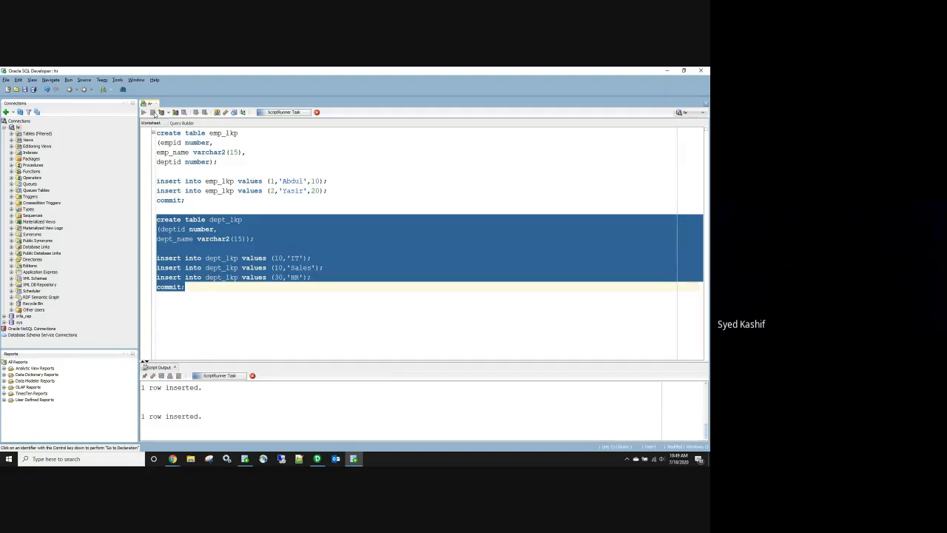
Step: Send the dept_lkp SQL block in the Google Meet chat, close the chat, and minimize Meet
left_click(173, 459)
left_click(127, 430)
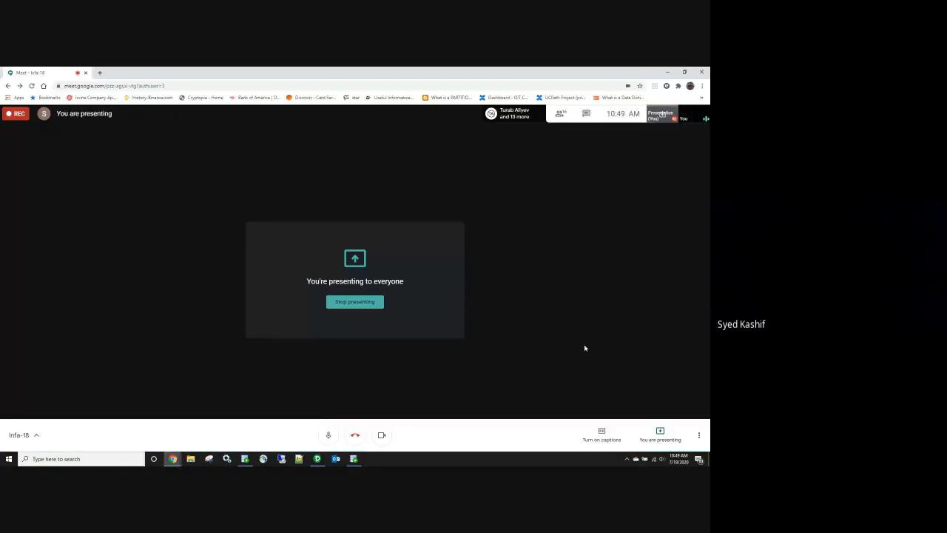
left_click(585, 111)
key("ctrl+v")
key("Return")
left_click(701, 116)
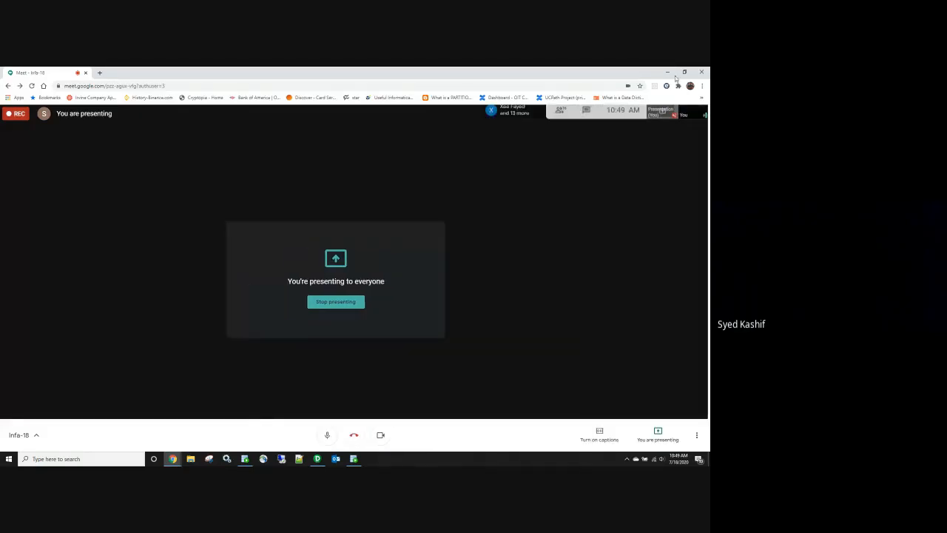
left_click(671, 71)
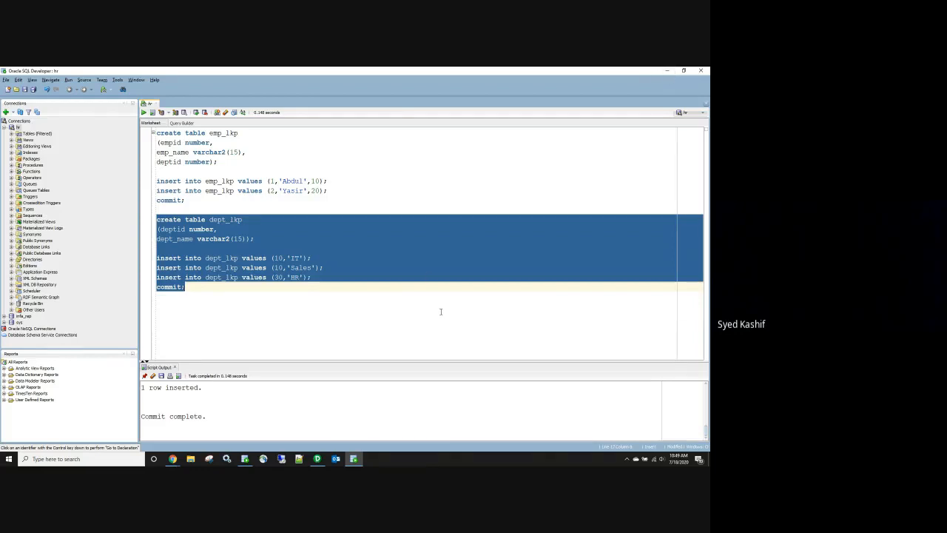
Step: Write SELECT * FROM emp_lkp on a new line below the commit
left_click(276, 318)
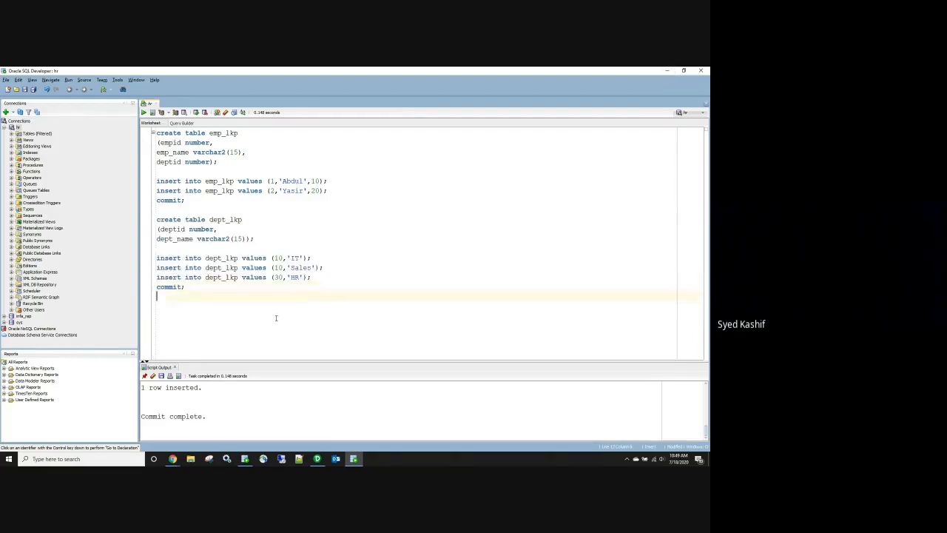
key("Return")
type("SELECT * FROM")
double_click(225, 133)
key("ctrl+c")
left_click(222, 306)
key("ctrl+v")
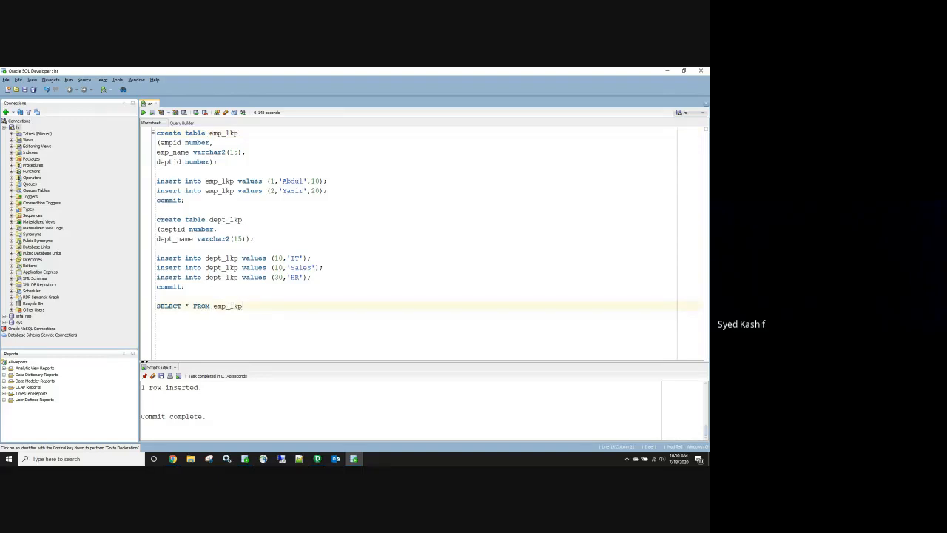
Step: Add a copy querying dept_lkp and run both SELECT queries
left_click_drag(248, 306, 154, 306)
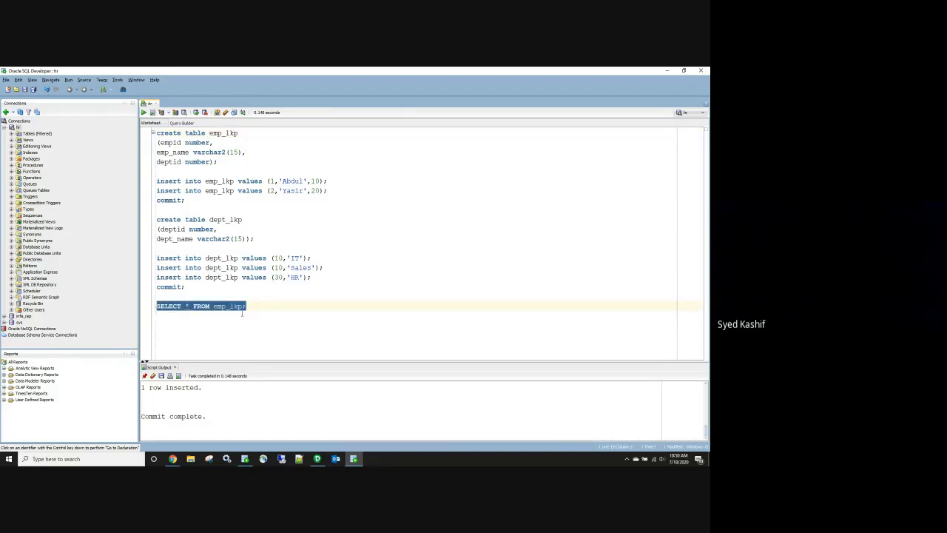
left_click(249, 306)
key("Return")
key("ctrl+v")
left_click_drag(227, 316, 213, 316)
type("dept")
left_click_drag(250, 316, 156, 306)
left_click(152, 113)
Step: Enlarge the output pane and highlight the two emp_lkp and three dept_lkp result rows
left_click_drag(300, 362, 302, 293)
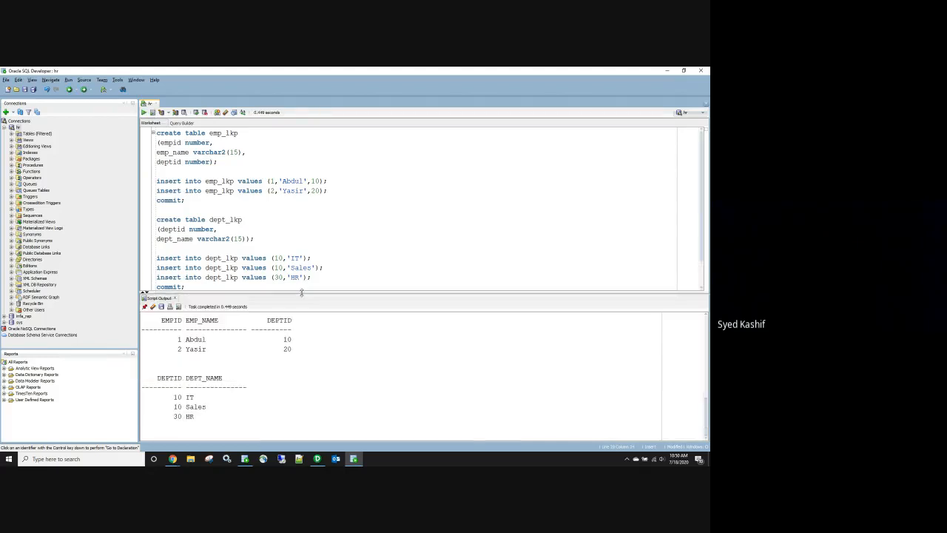
left_click_drag(170, 340, 294, 352)
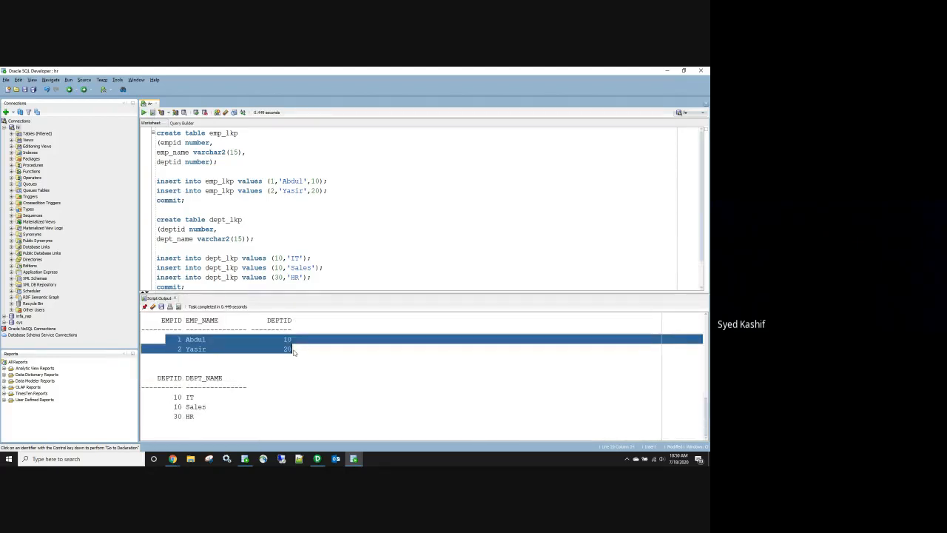
left_click_drag(166, 398, 208, 420)
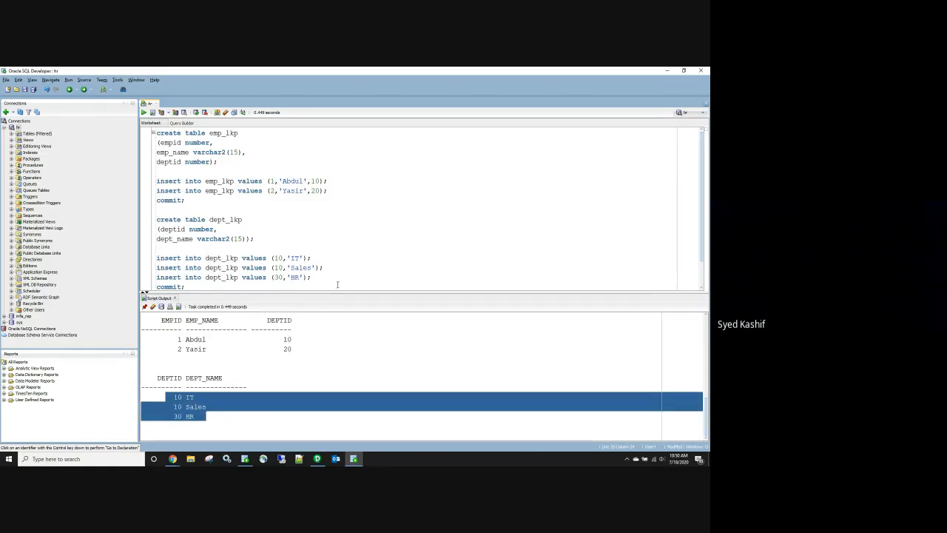
Step: Begin a new CREATE EMP statement below the SELECT queries
scroll(340, 277, "down", 1)
left_click(288, 284)
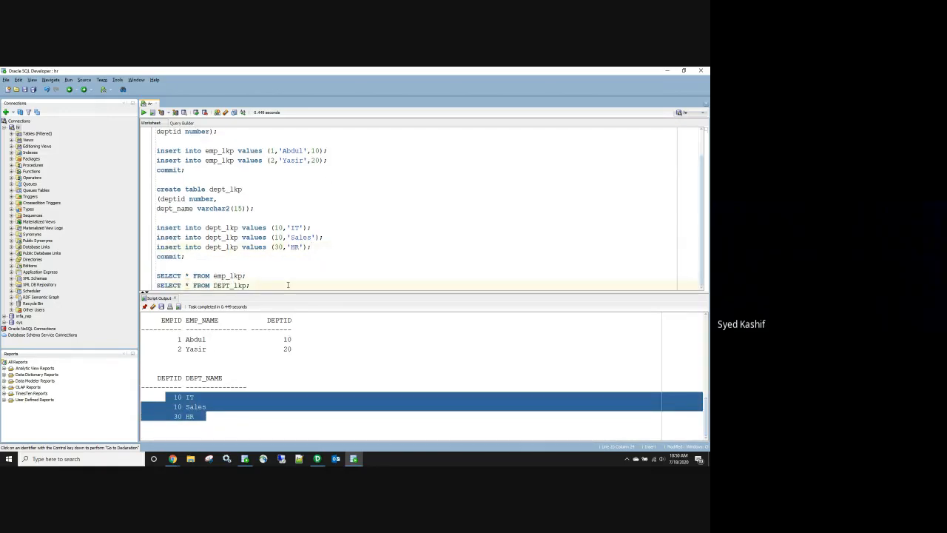
key("Return")
key("Return")
type("creat")
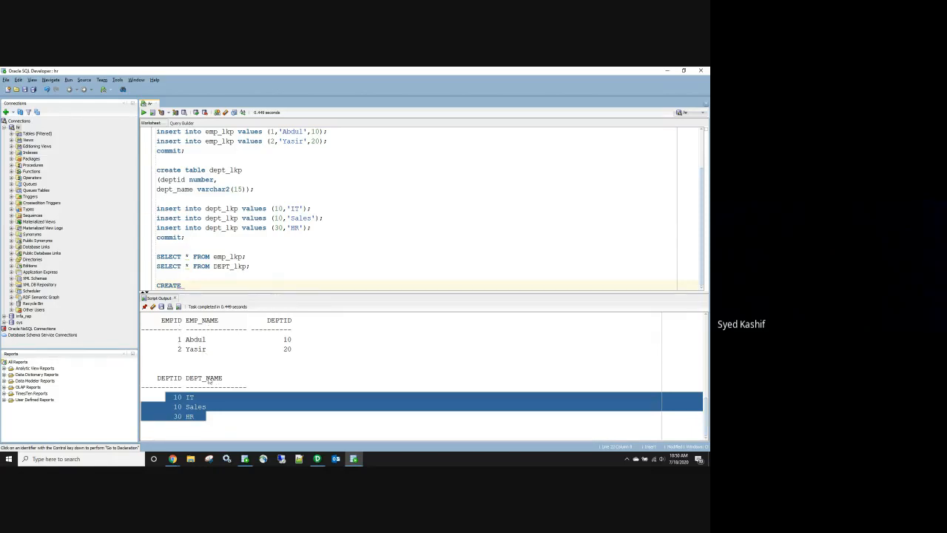
type("EMP_")
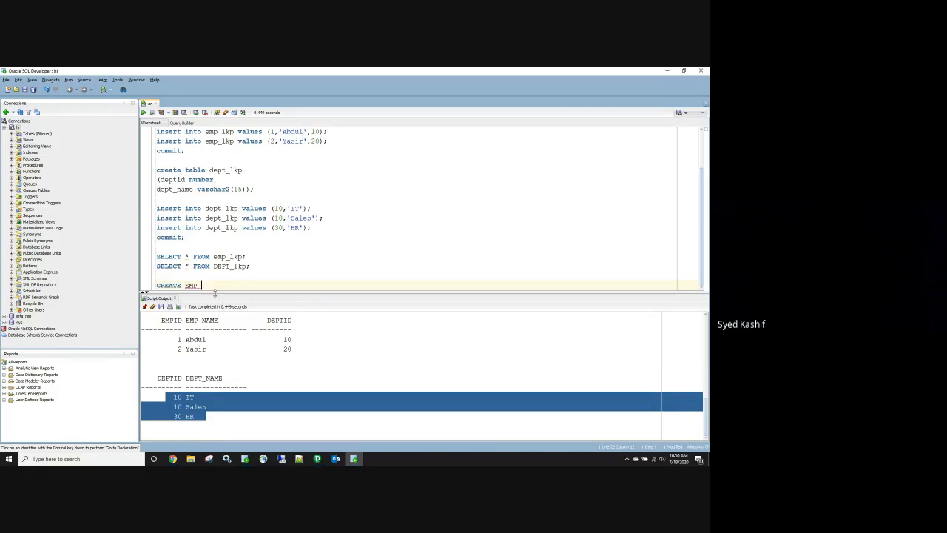
Step: Start the EMP_DEPT_LKP column list with EMPID NUMBER and EMP_NAME VARCHAR
type("DEPT_LKP")
key("Return")
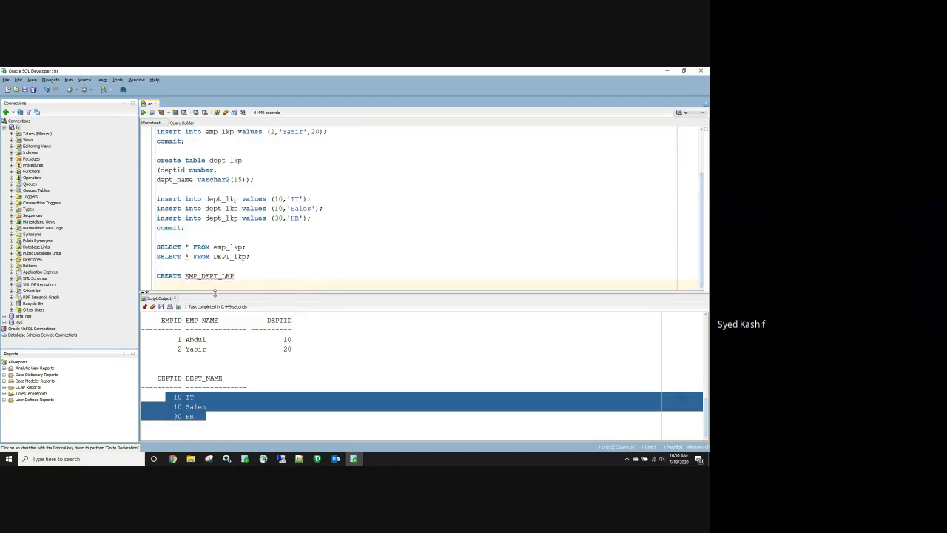
type("(EMPID NUMBER,")
key("Return")
type("EMP")
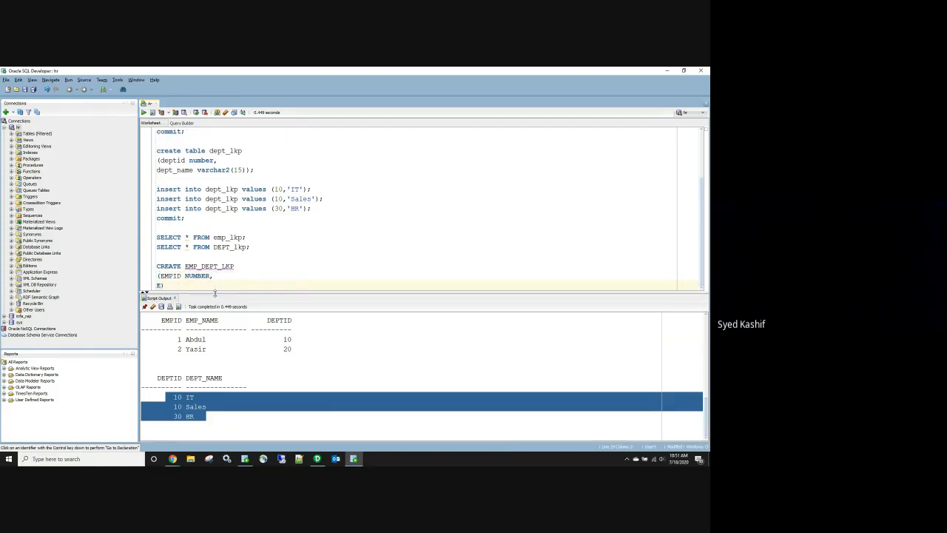
type("_NAME VARCHAR")
Step: Copy the emp_name, deptid and dept_name column definitions from the earlier tables into the new statement
scroll(191, 250, "up", 3)
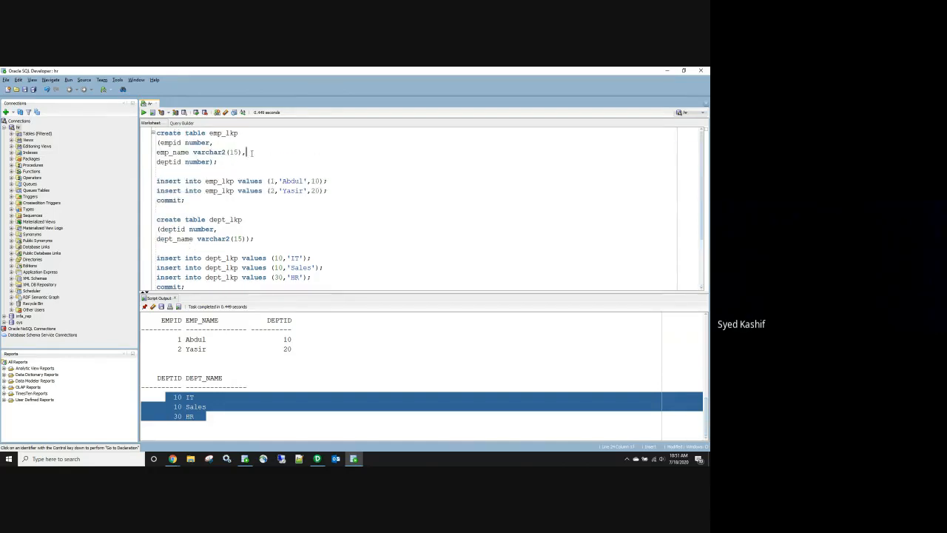
left_click_drag(213, 161, 157, 152)
key("ctrl+c")
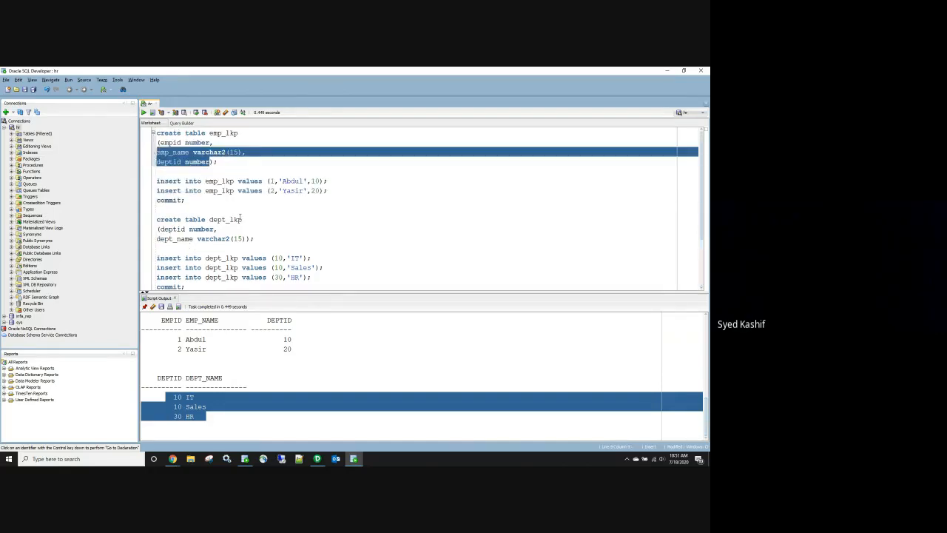
scroll(238, 225, "down", 3)
scroll(240, 231, "up", 1)
scroll(242, 268, "down", 1)
left_click_drag(224, 285, 157, 286)
key("ctrl+v")
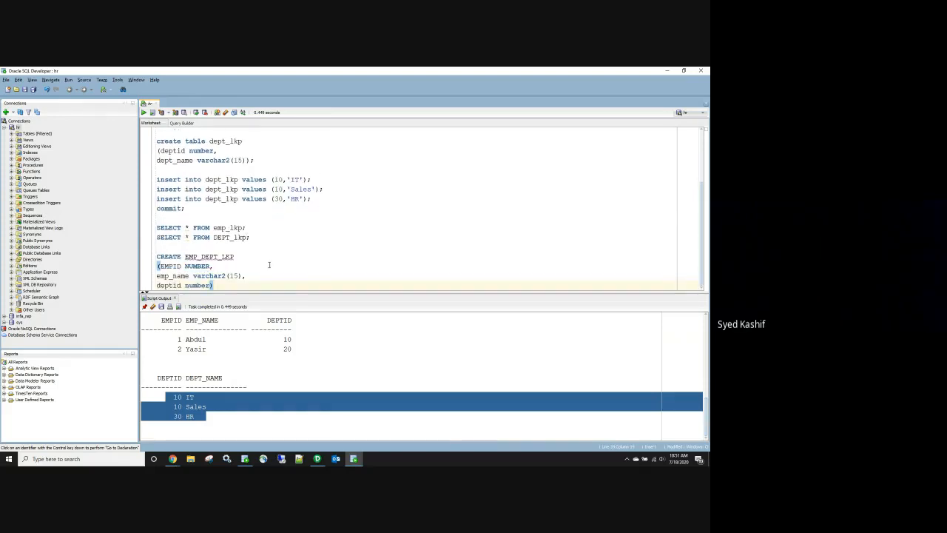
left_click_drag(247, 159, 215, 150)
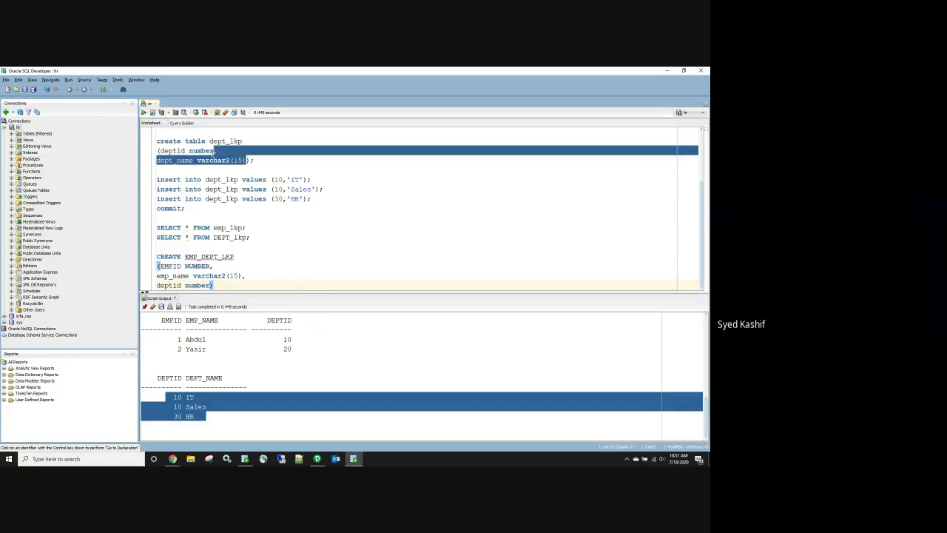
left_click(213, 285)
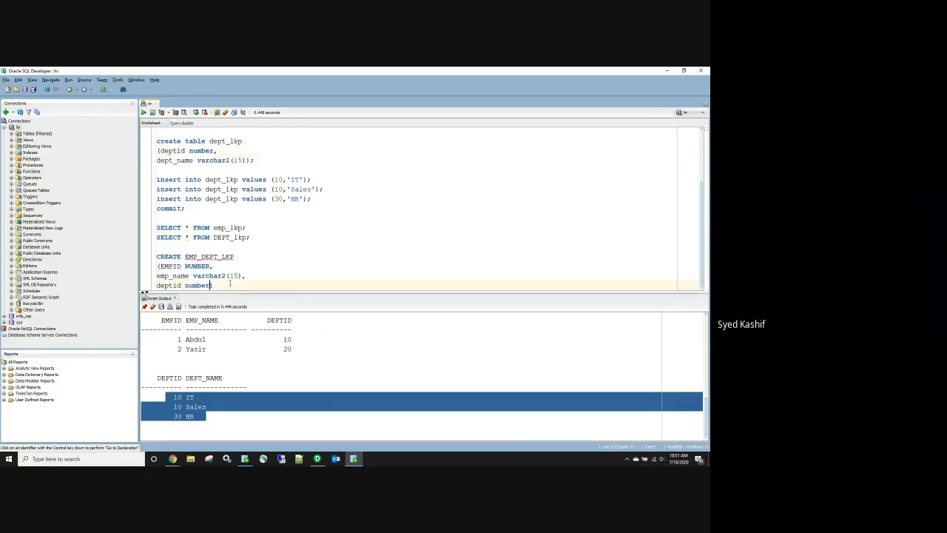
type(", dept_name varchar2(15)")
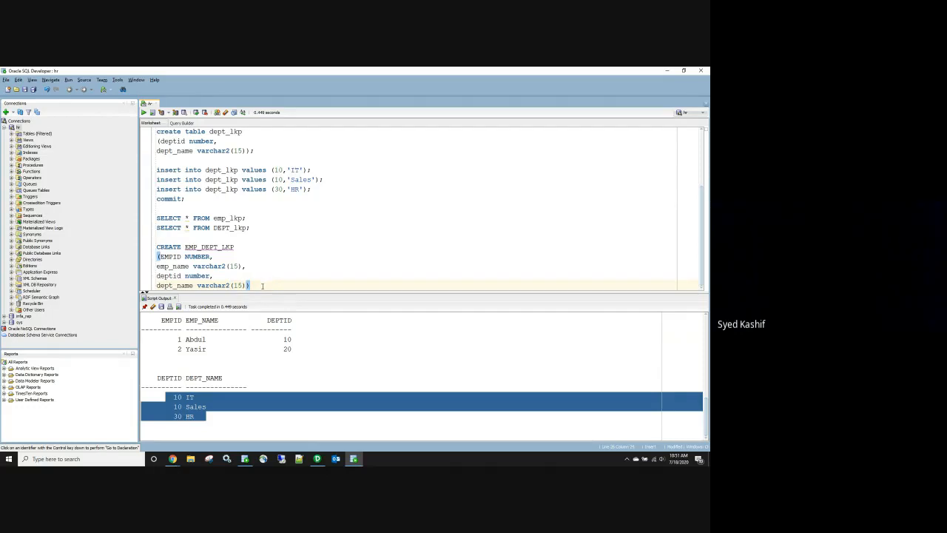
Step: Run the statement, add the missing TABLE keyword after the error, and rerun it successfully
left_click_drag(262, 285, 133, 243)
left_click(144, 112)
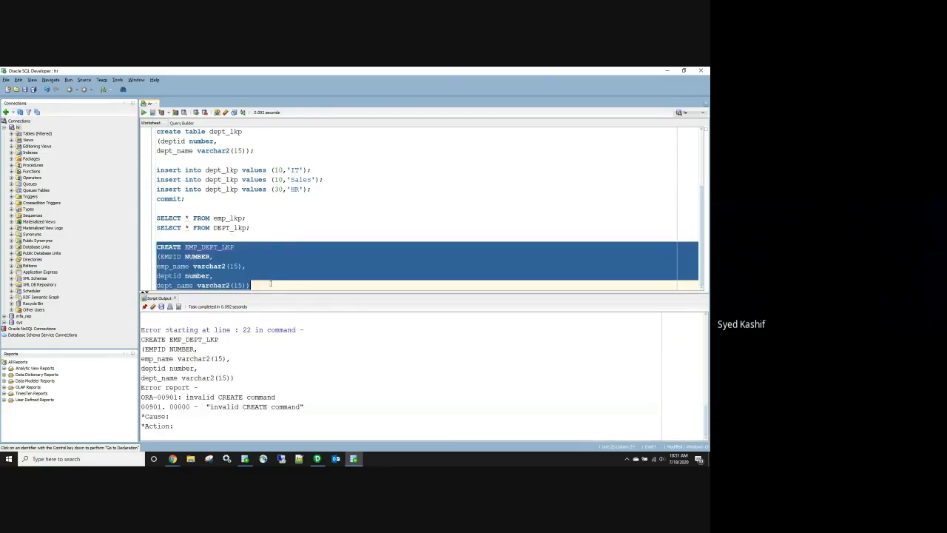
left_click(273, 246)
left_click(185, 246)
type("TABLE ")
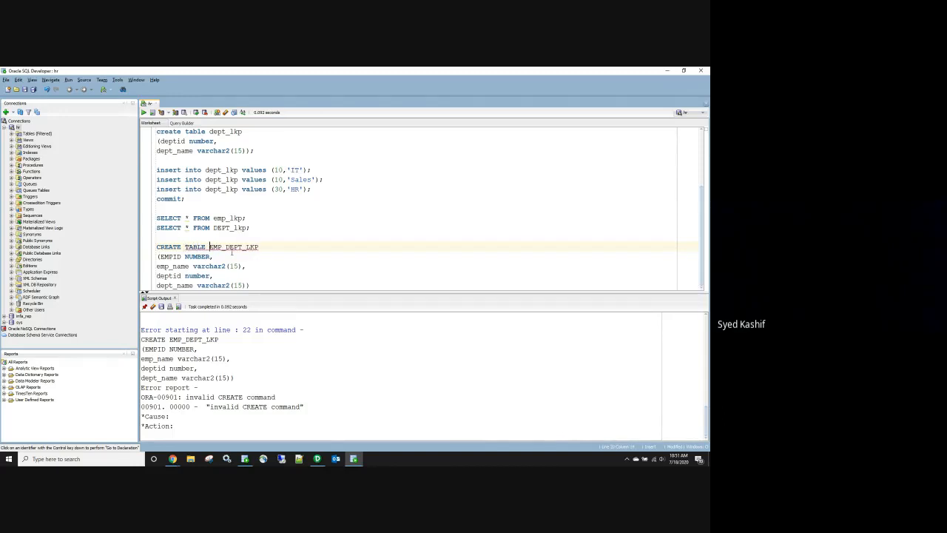
type(";")
left_click_drag(264, 285, 154, 248)
key("ctrl+c")
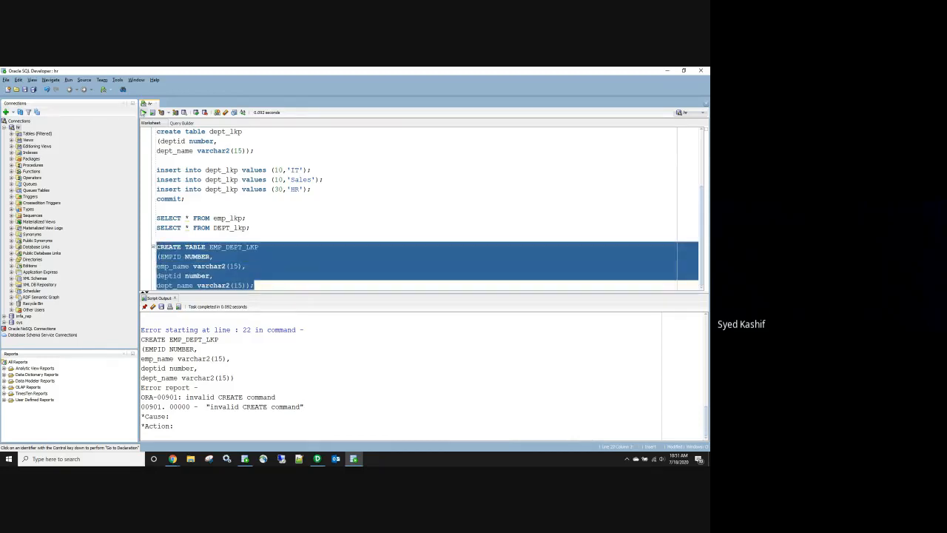
left_click(145, 113)
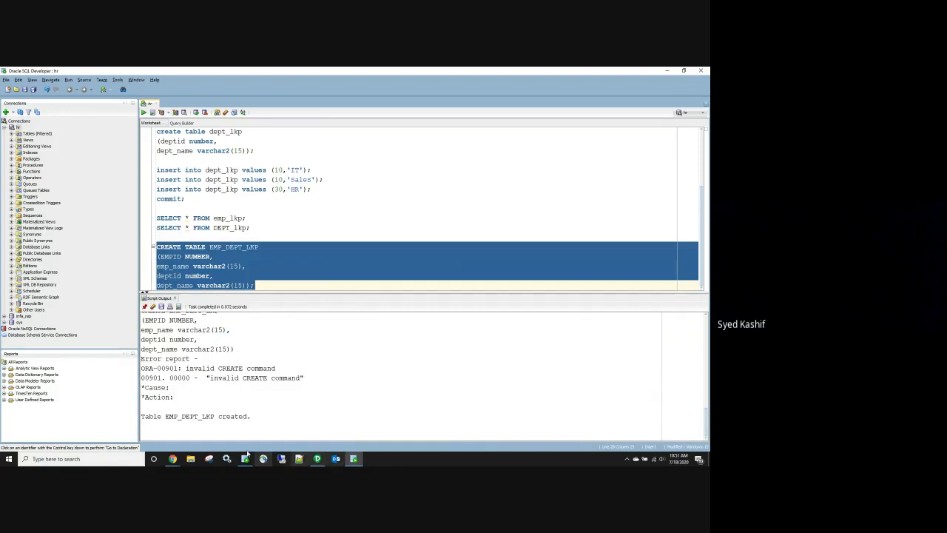
Step: Post the copied CREATE TABLE EMP_DEPT_LKP SQL in the Google Meet chat
mouse_move(172, 460)
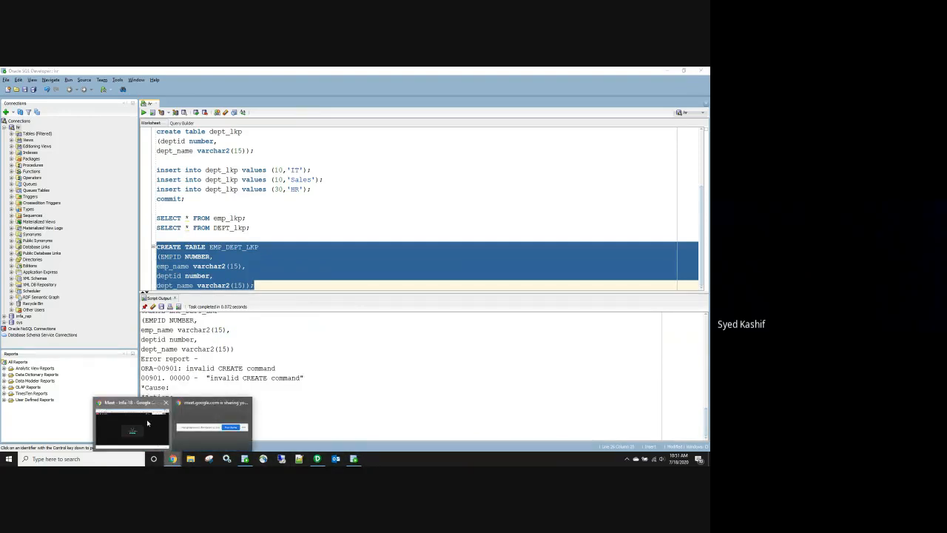
left_click(220, 413)
left_click(587, 115)
key("ctrl+v")
key("Return")
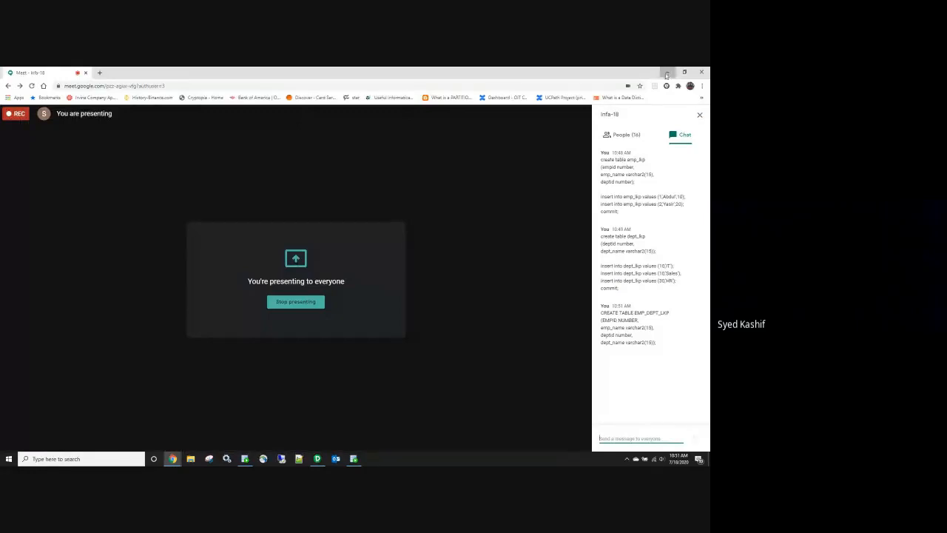
Step: Select the EMP_DEPT_LKP table name in SQL Developer, then open Development_Shared in PowerCenter Designer
left_click(668, 72)
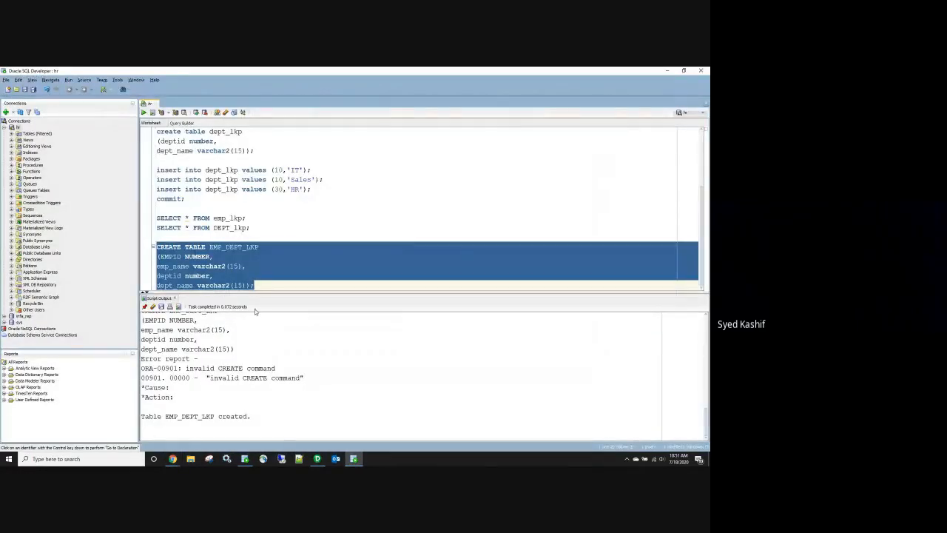
mouse_move(318, 460)
left_click(246, 218)
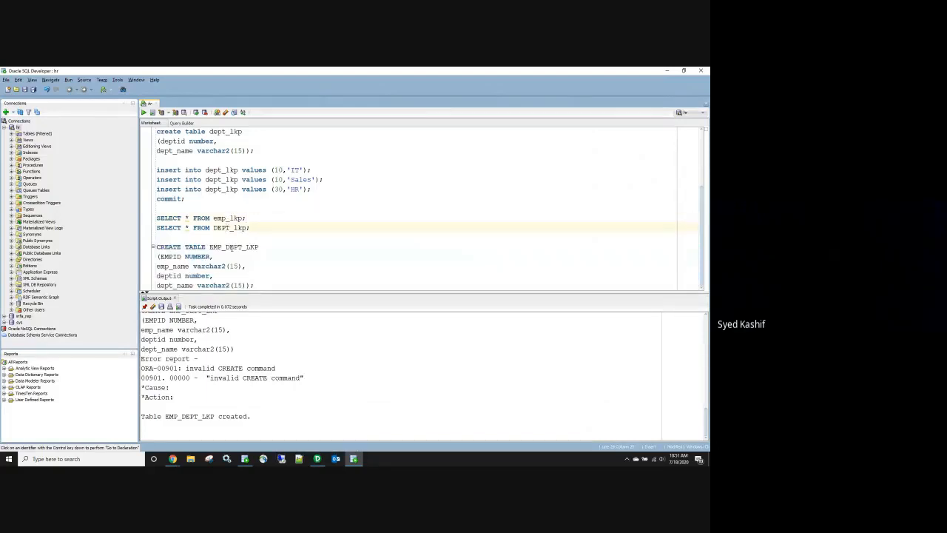
left_click(228, 247)
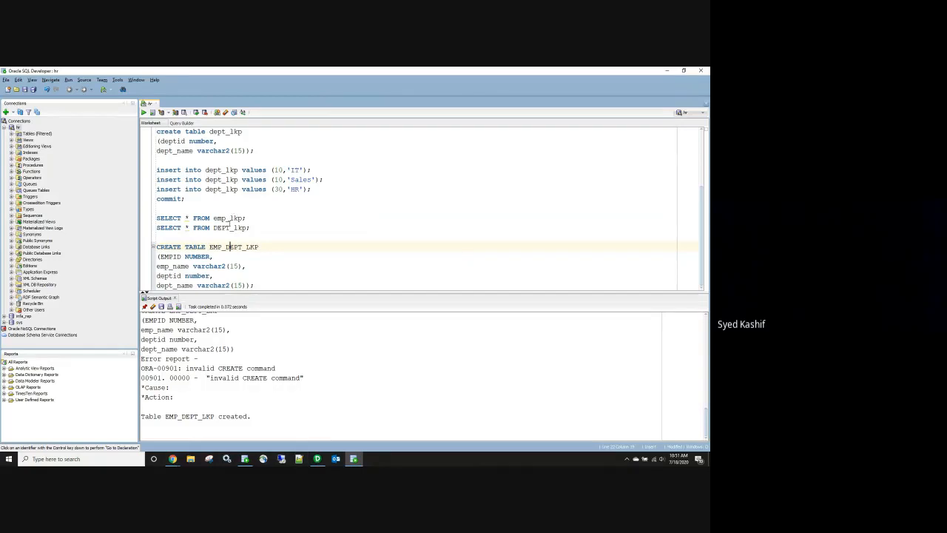
left_click_drag(261, 247, 209, 247)
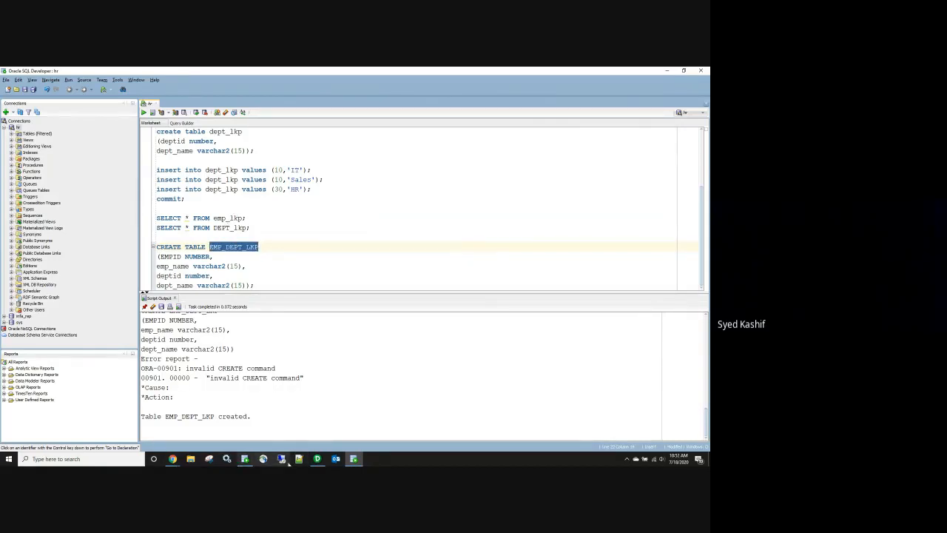
left_click(317, 458)
double_click(62, 195)
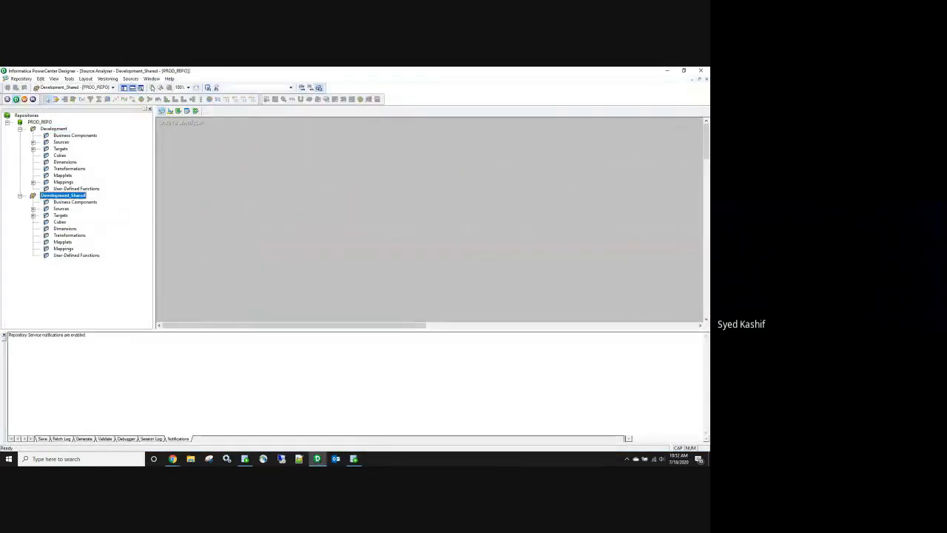
Step: Import from the HR database, which brings in COUNTRIES by mistake, then remove it from the workspace
left_click(130, 78)
left_click(144, 87)
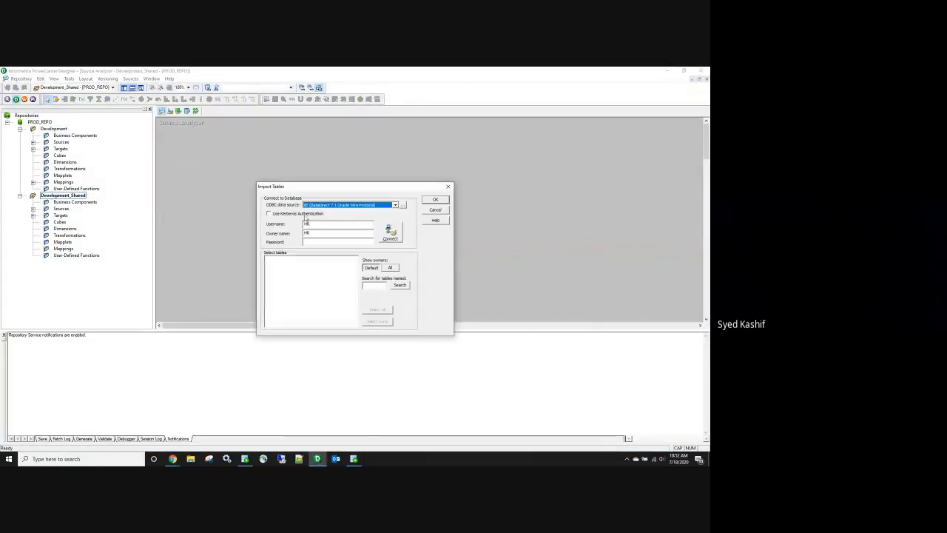
left_click(321, 242)
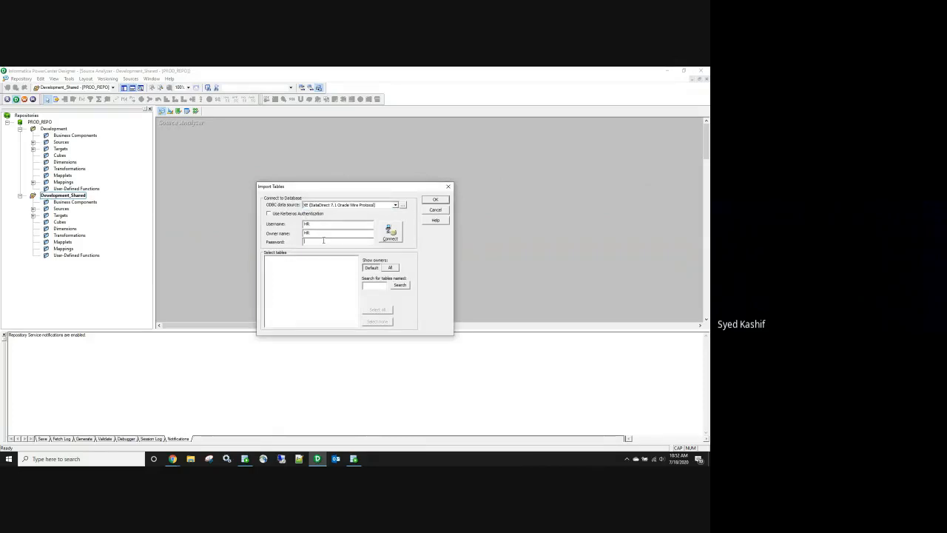
type("hr")
left_click(390, 233)
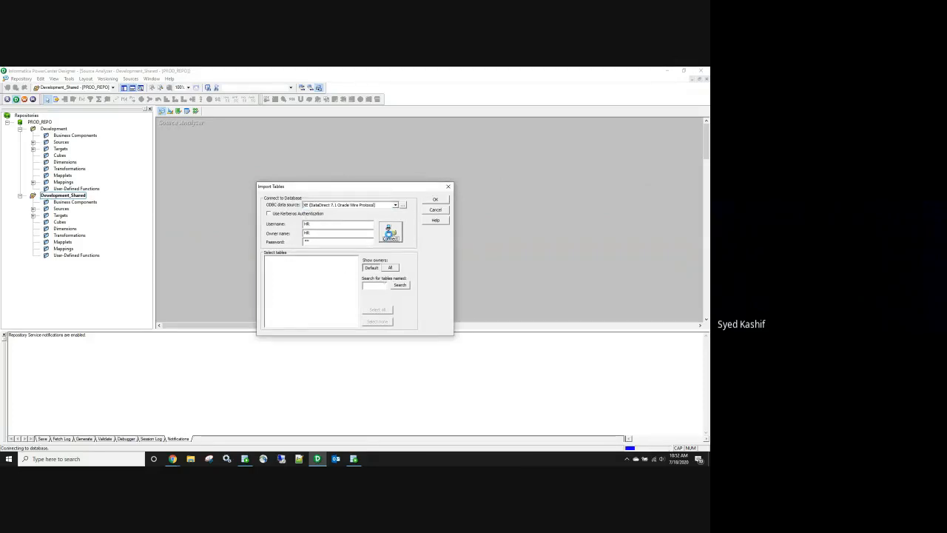
left_click(267, 259)
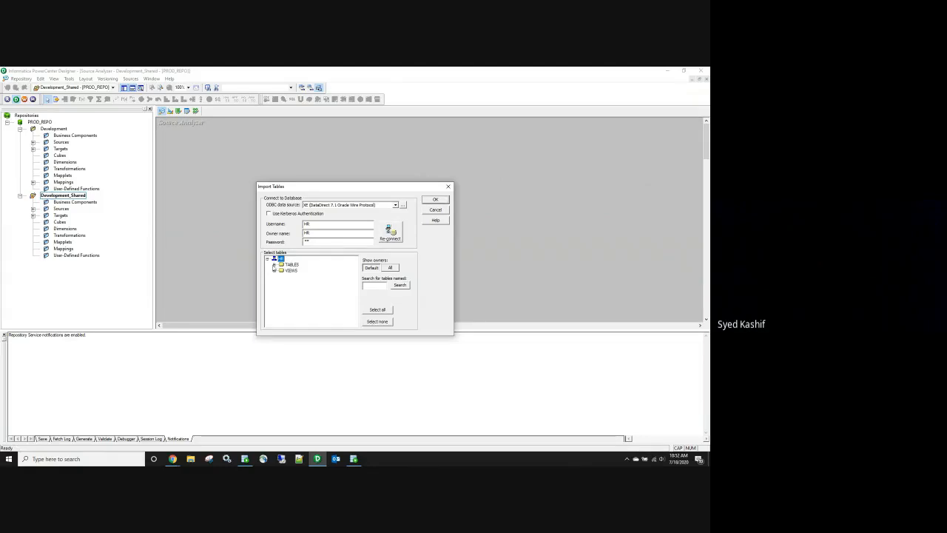
left_click(275, 265)
left_click(294, 277)
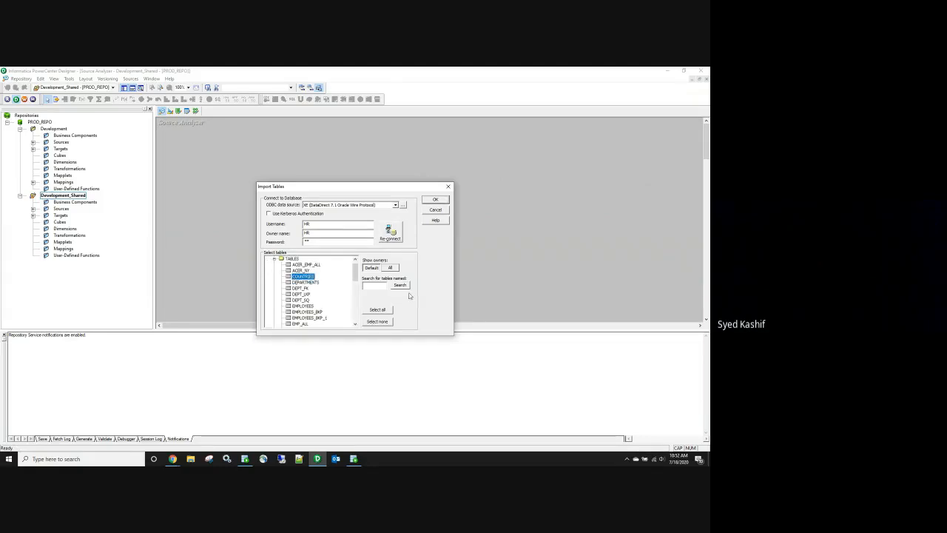
left_click(385, 285)
key("Return")
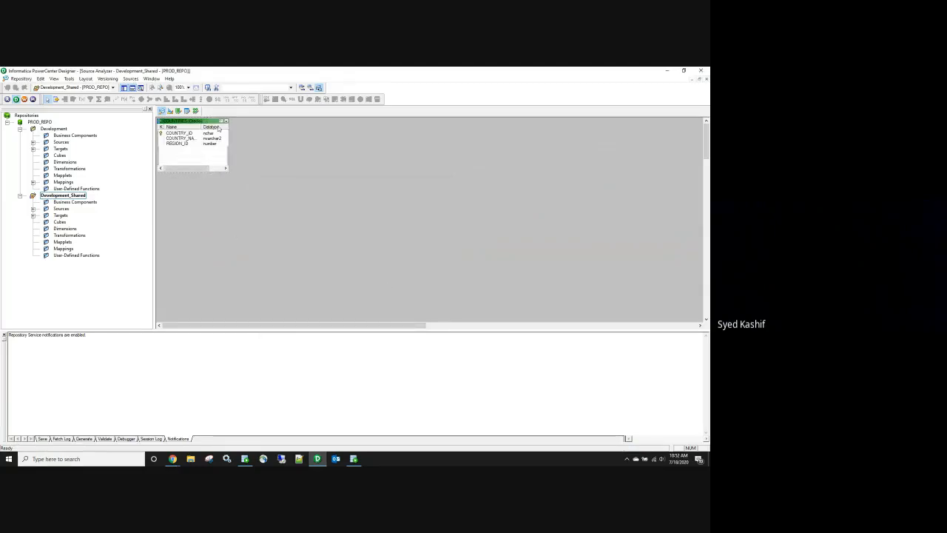
right_click(294, 138)
left_click(317, 147)
Step: Search the HR tables again, import EMP_LKP as a source, and save the repository
left_click(131, 79)
left_click(148, 90)
left_click(374, 285)
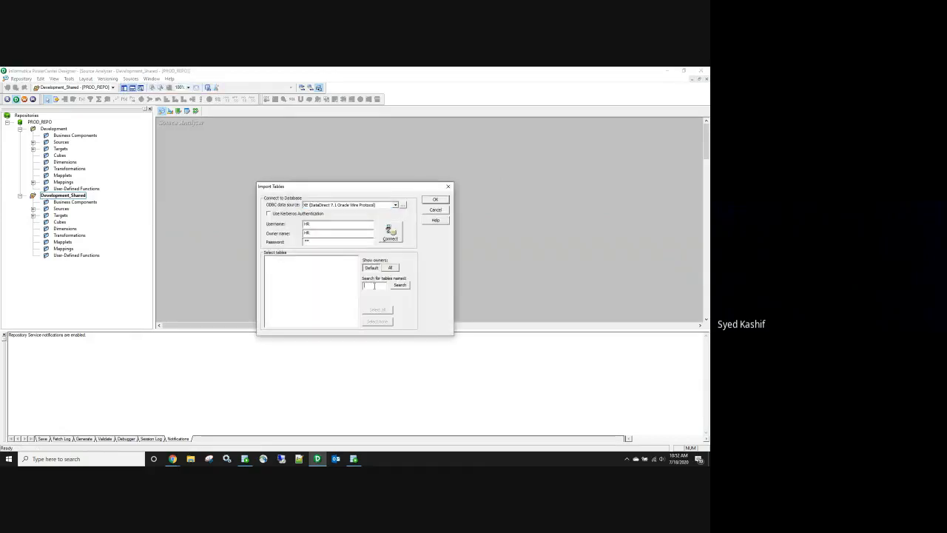
type("loc")
left_click(400, 285)
left_click(398, 239)
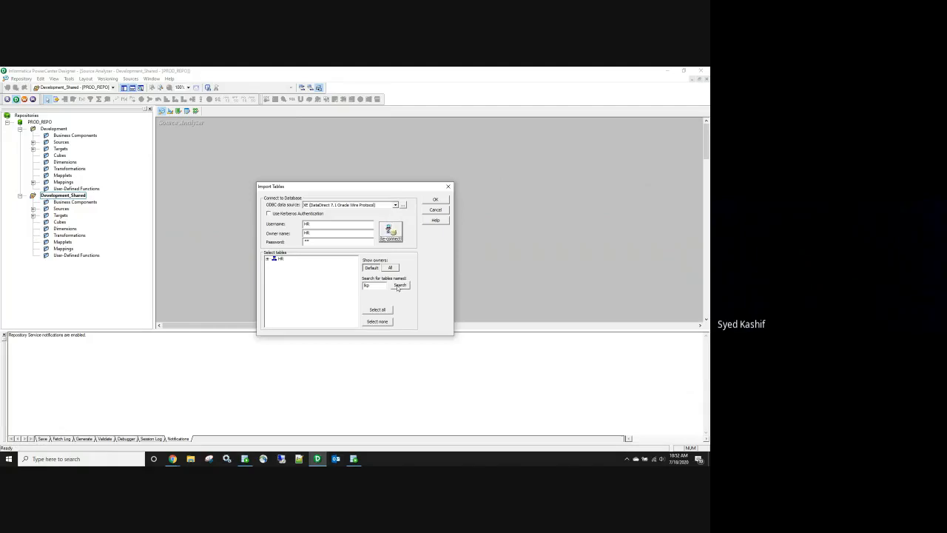
left_click(267, 259)
left_click(274, 265)
left_click(299, 282)
left_click(438, 202)
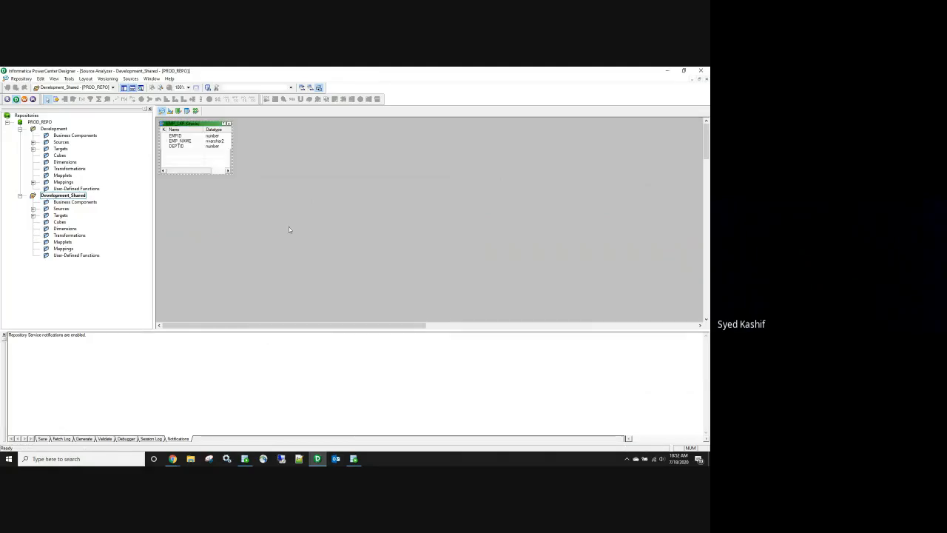
key("ctrl+s")
Step: Clear the Target Designer workspace, import EMP_DEPT_LKP from HR as a target, and save
left_click(170, 110)
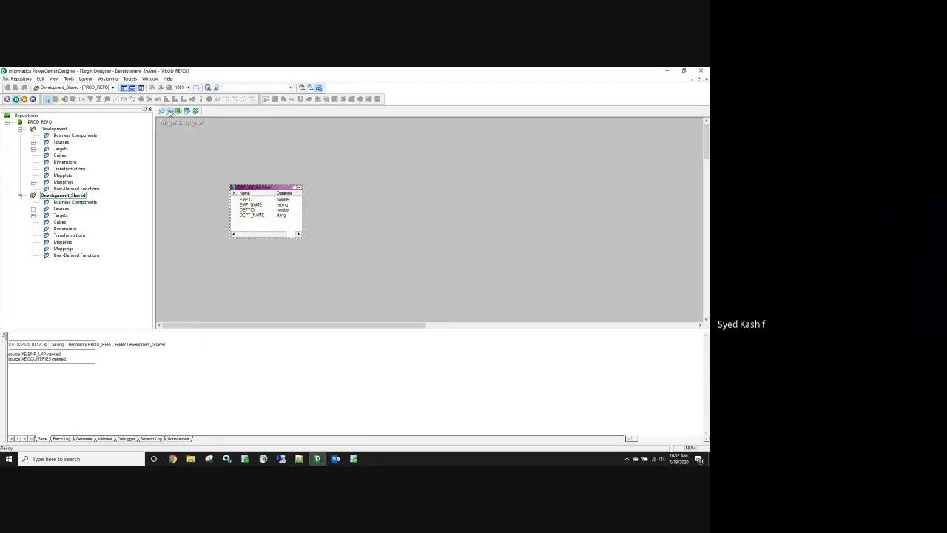
right_click(262, 145)
left_click(279, 155)
left_click(129, 78)
left_click(141, 93)
left_click(314, 240)
type("hr")
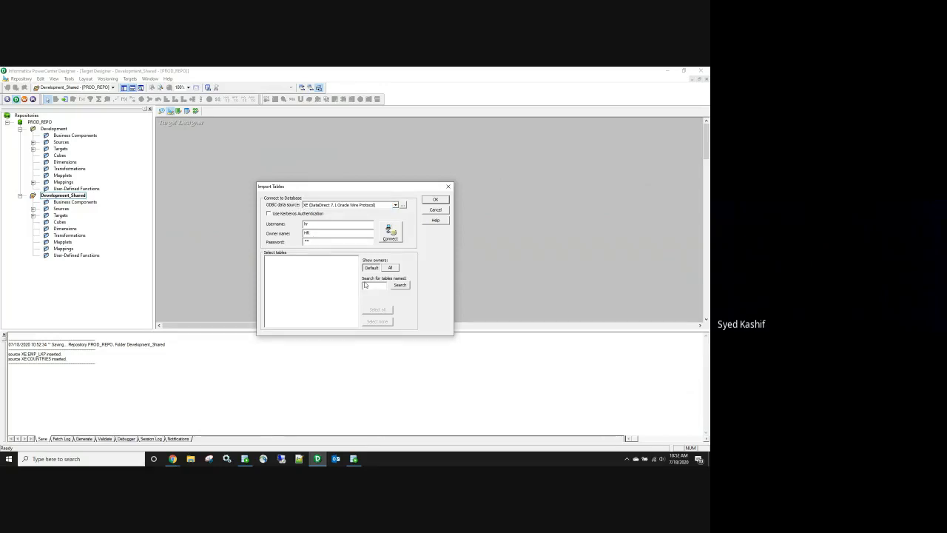
left_click(364, 285)
type("lkp")
left_click(391, 232)
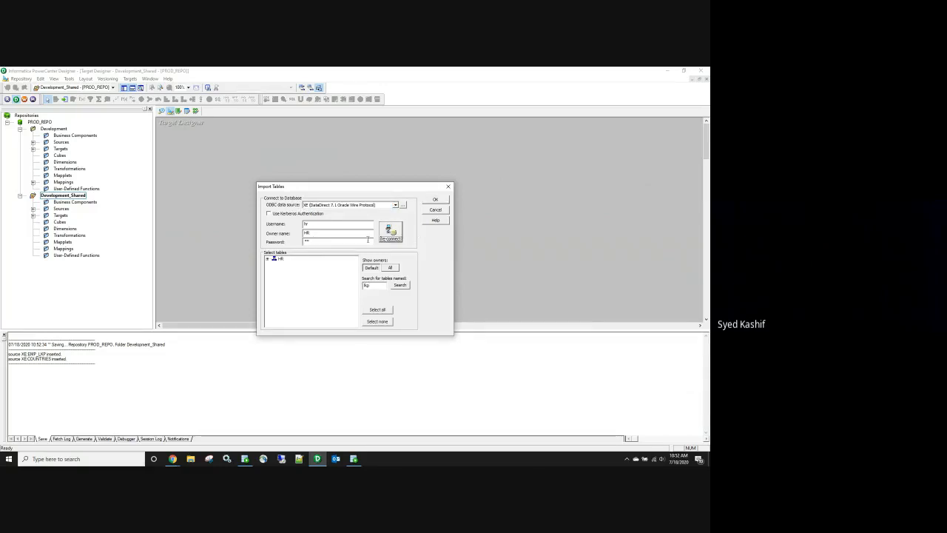
double_click(274, 259)
left_click(274, 265)
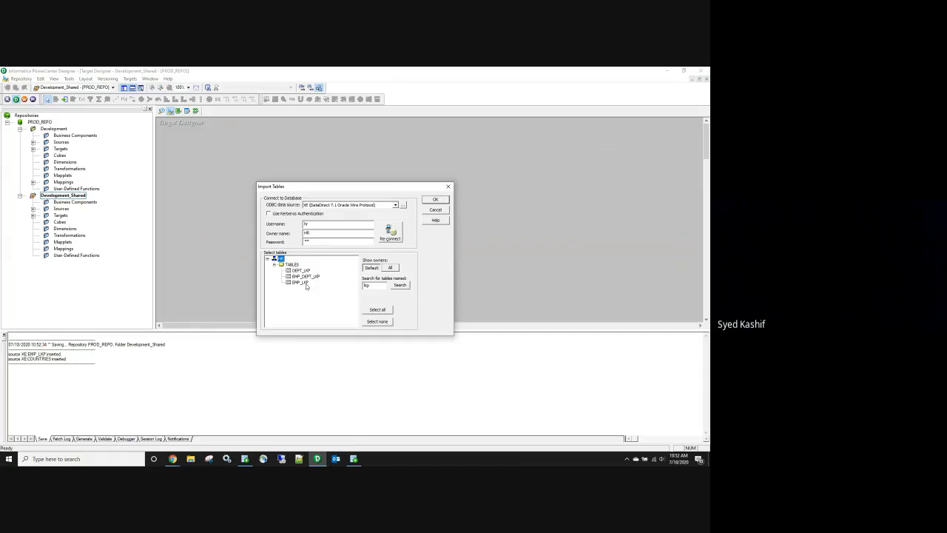
left_click(304, 276)
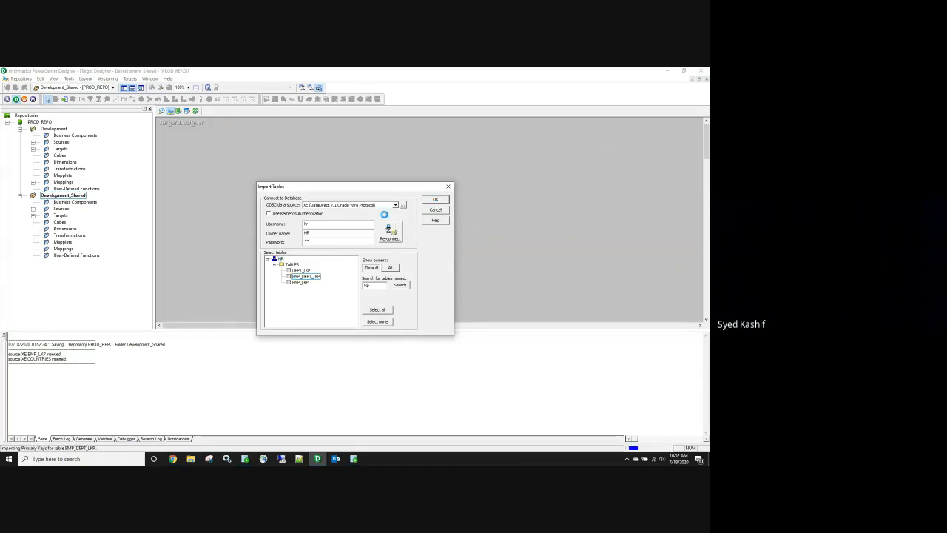
left_click(436, 200)
key("ctrl+s")
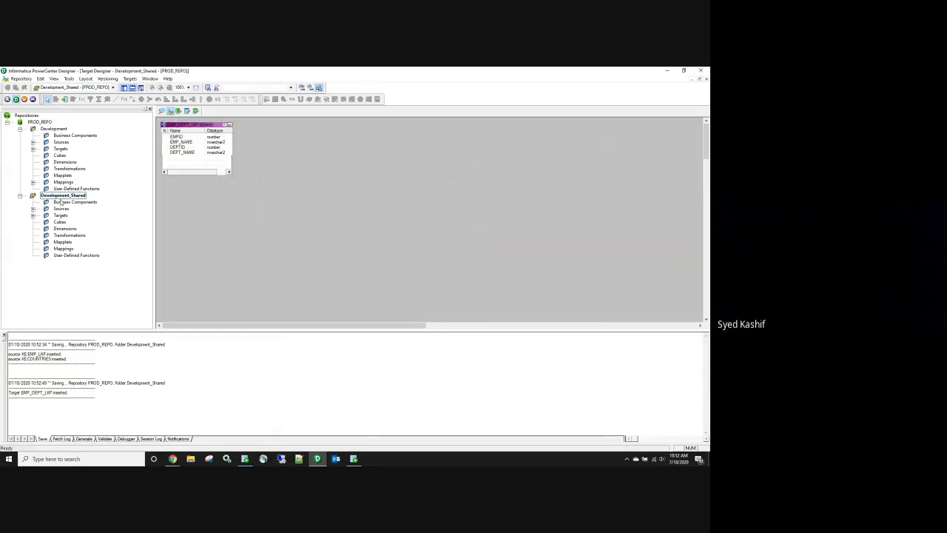
Step: Create Development folder shortcuts to the shared EMP_LKP source and EMP_DEPT_LKP target
left_click(33, 209)
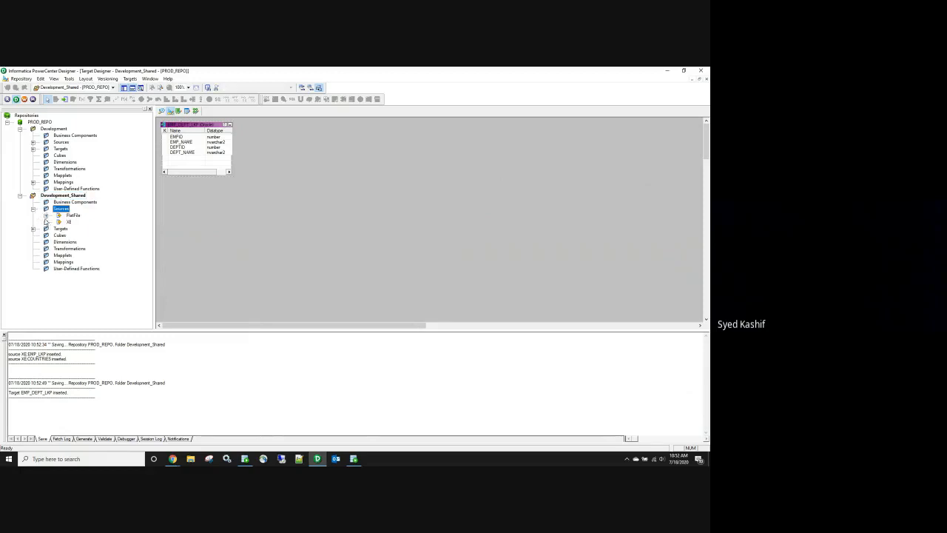
left_click(46, 223)
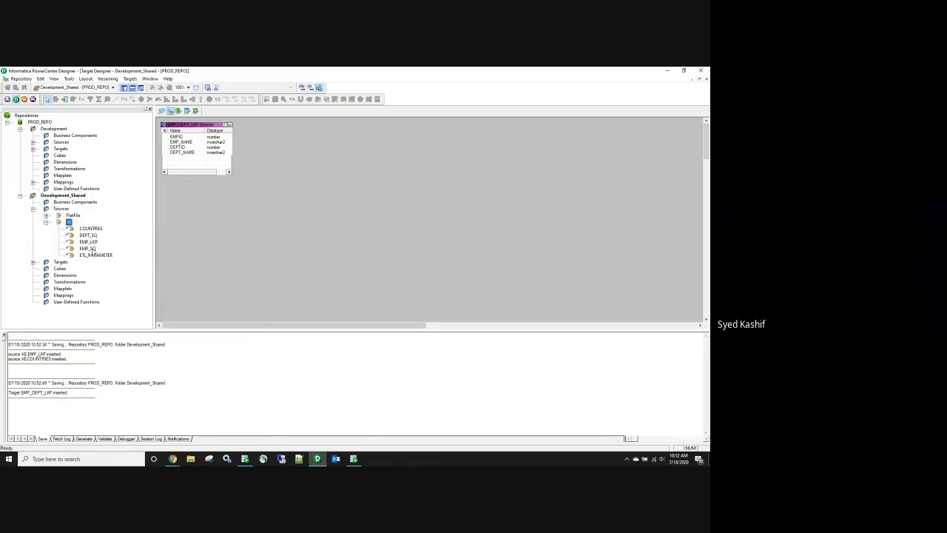
left_click_drag(88, 242, 65, 182)
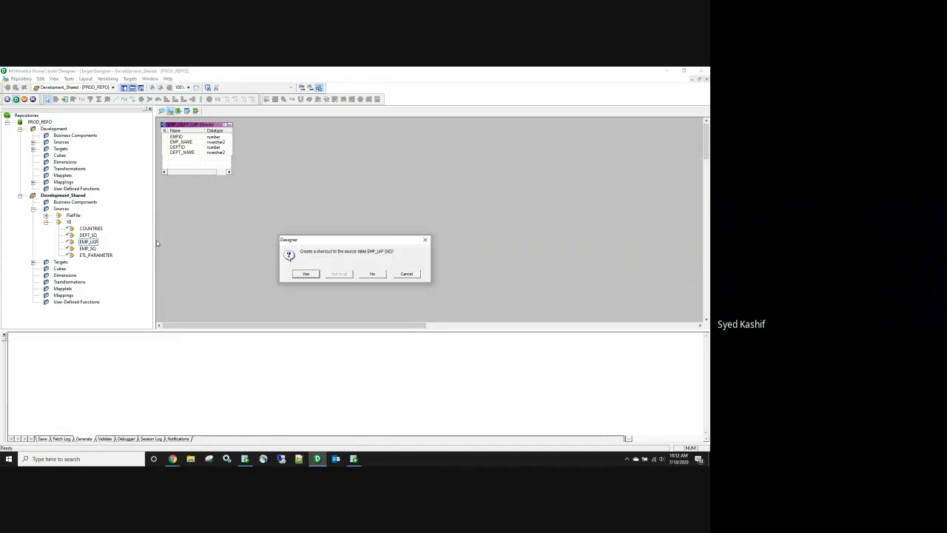
left_click(299, 275)
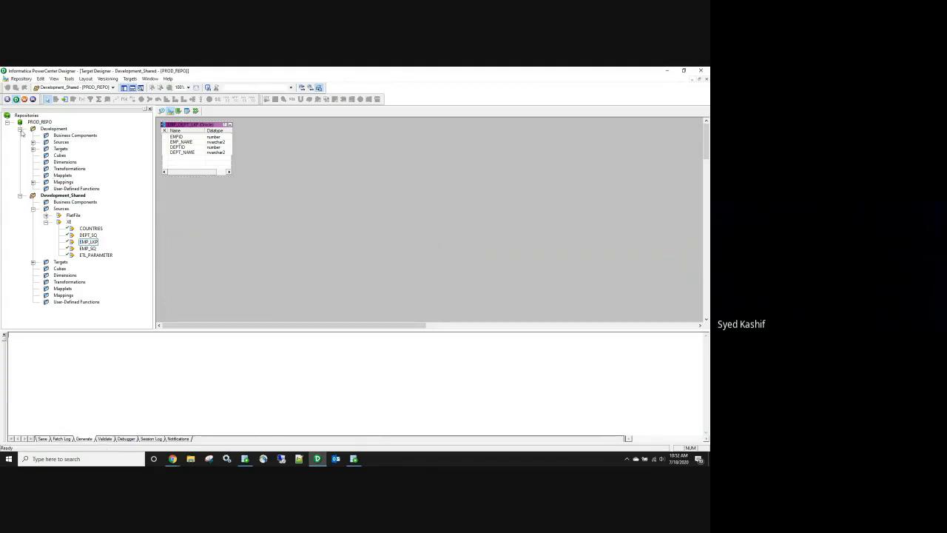
left_click(20, 129)
left_click(33, 149)
left_click(34, 155)
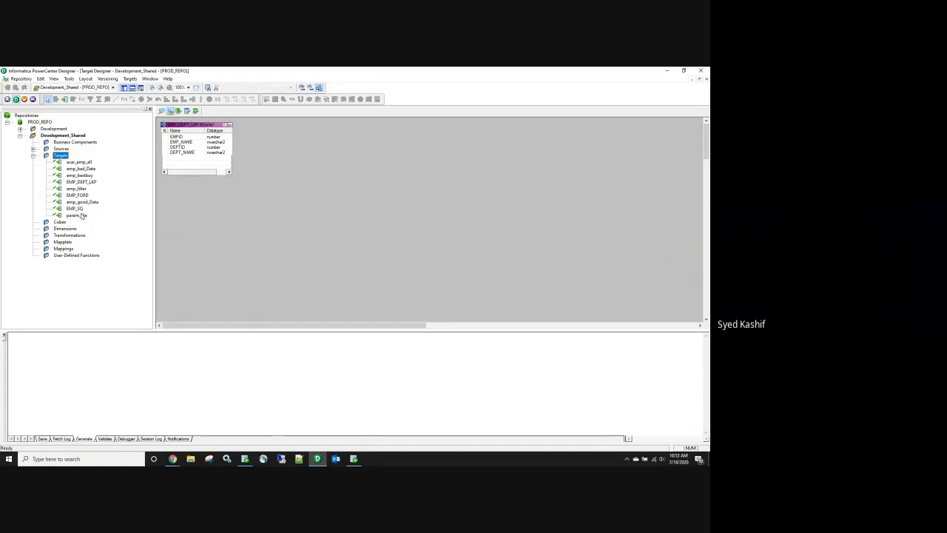
left_click_drag(85, 183, 54, 129)
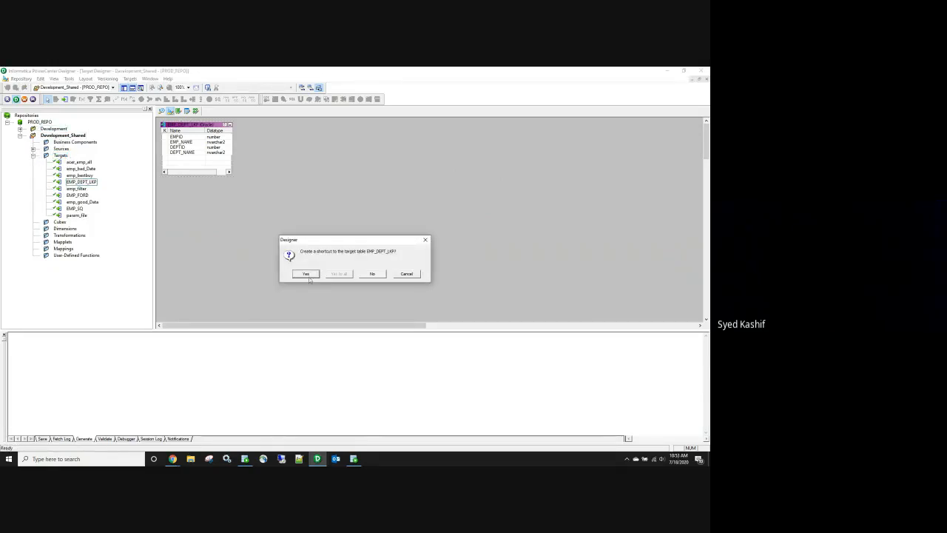
left_click(306, 274)
left_click(20, 137)
Step: Place Shortcut_to_EMP_LKP in the Development Source Analyzer and open its table properties
double_click(54, 129)
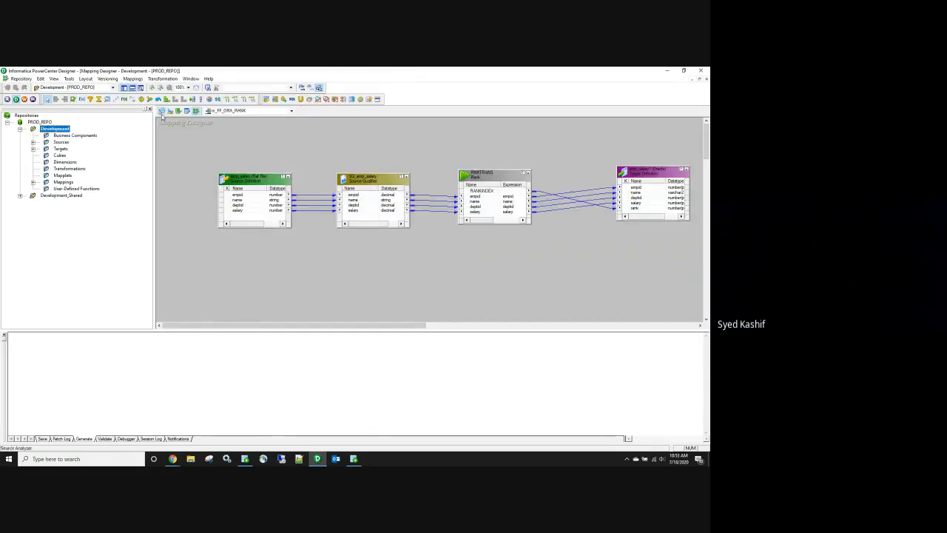
left_click(162, 113)
left_click(33, 142)
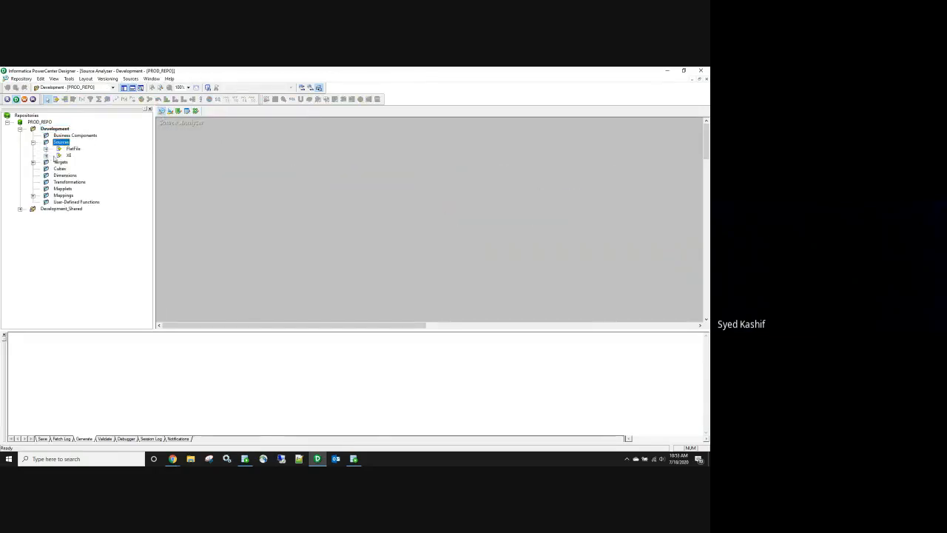
left_click(45, 156)
left_click_drag(94, 203, 251, 210)
double_click(287, 224)
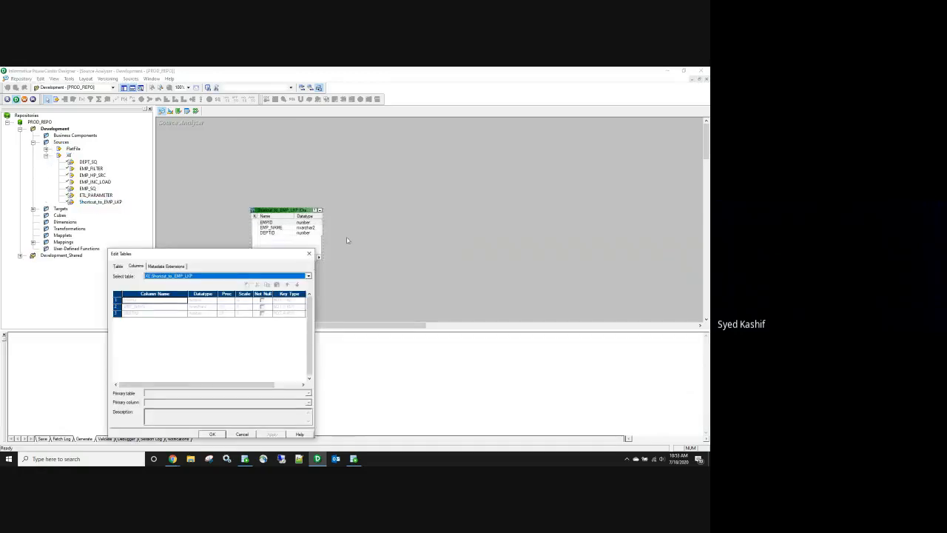
Step: Rename the source shortcut to EMP_LKP by removing the Shortcut_to_ prefix, and save
left_click(118, 266)
left_click(300, 275)
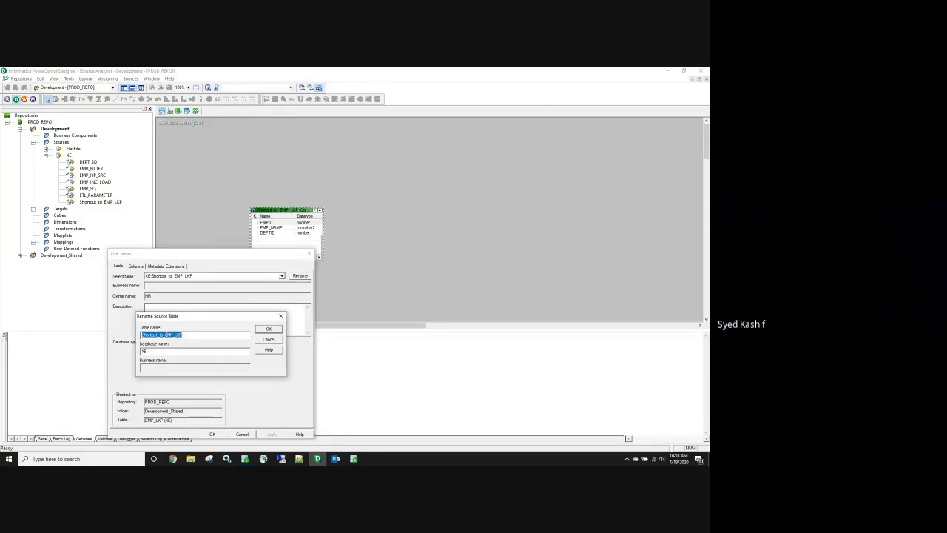
left_click(167, 334)
key("BackSpace")
key("BackSpace")
key("BackSpace")
key("BackSpace")
key("BackSpace")
key("BackSpace")
key("BackSpace")
key("BackSpace")
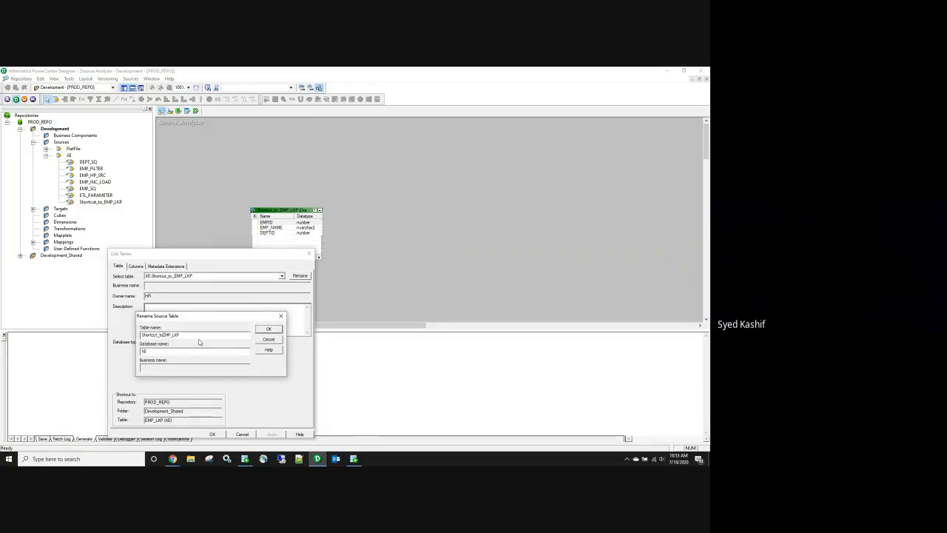
key("BackSpace")
key("BackSpace")
key("BackSpace")
key("BackSpace")
left_click(269, 328)
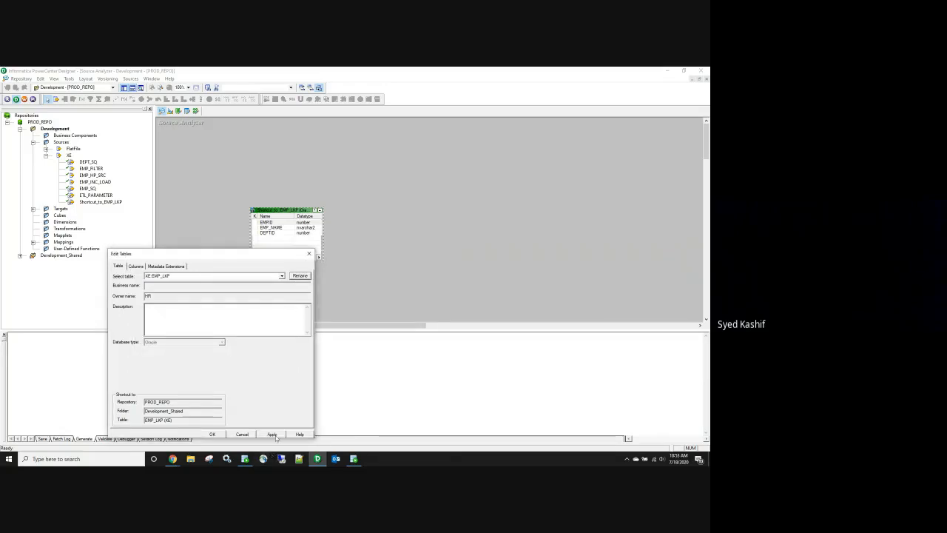
left_click(221, 433)
key("ctrl+s")
Step: Clear the Target Designer workspace and place Shortcut_to_EMP_DEPT_LKP on it
left_click(170, 111)
right_click(232, 145)
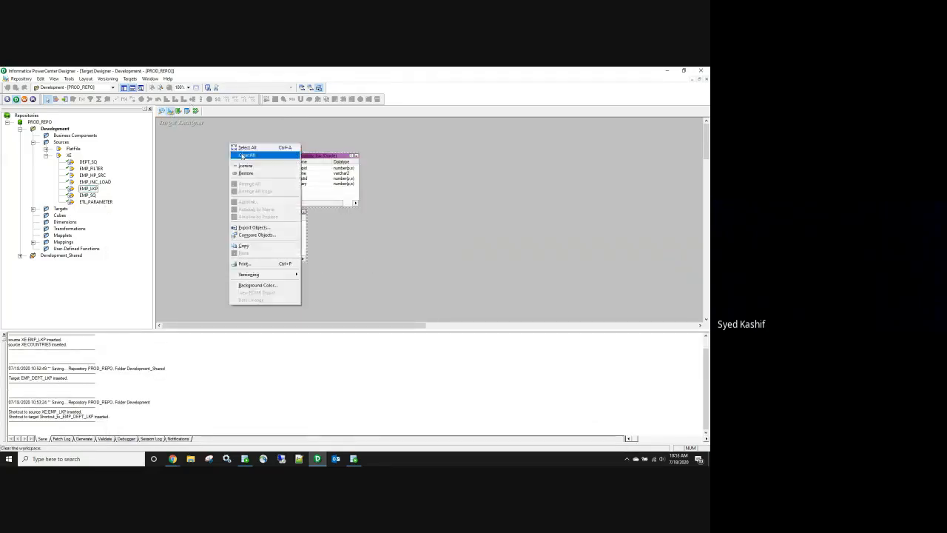
left_click(265, 155)
left_click(45, 155)
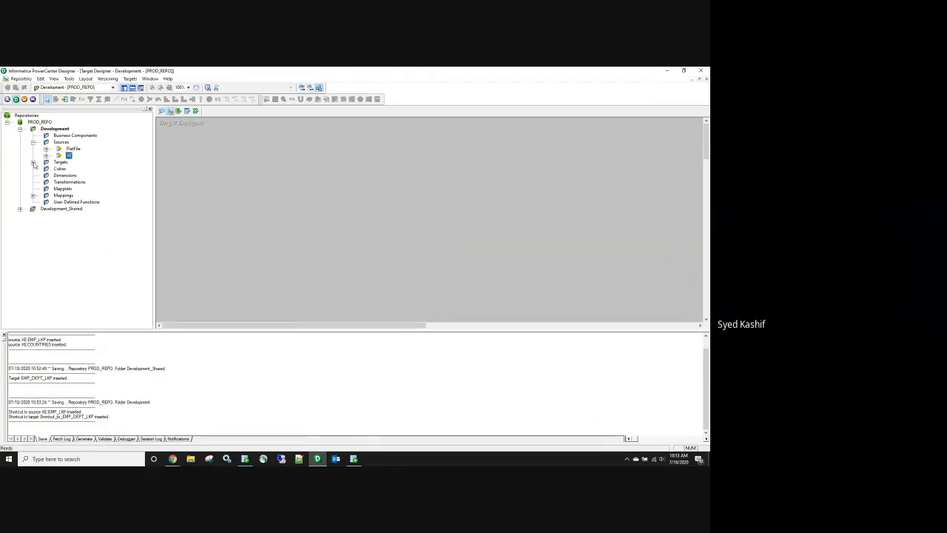
left_click(32, 162)
left_click(33, 142)
right_click(92, 282)
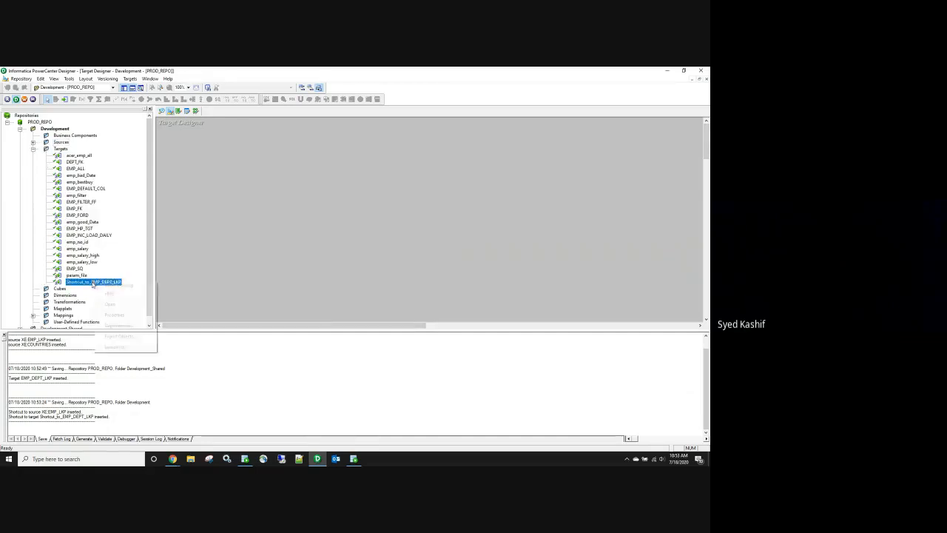
left_click(111, 302)
Step: Rename the target shortcut to EMP_DEPT_LKP by deleting the Shortcut_to_ prefix, and apply
double_click(213, 165)
left_click(302, 276)
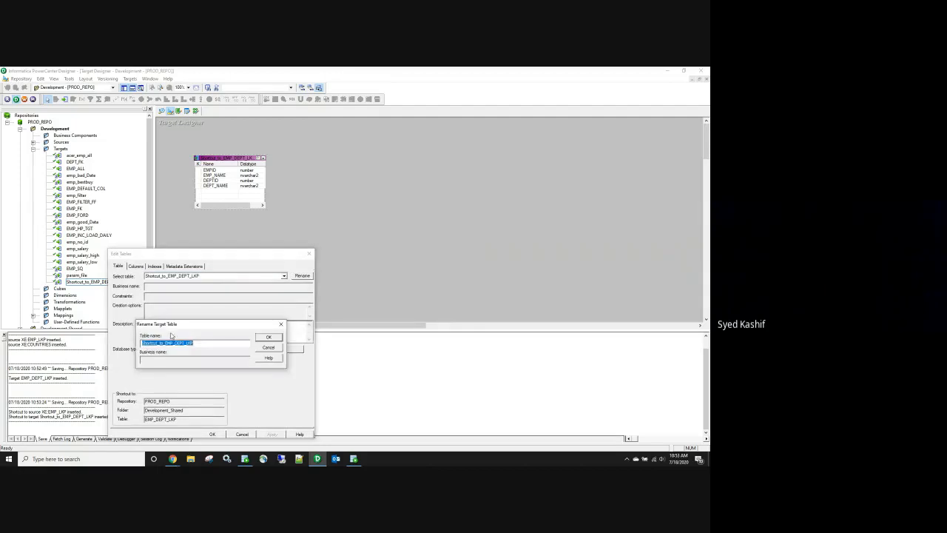
left_click(167, 344)
left_click_drag(167, 344, 142, 344)
key("Delete")
left_click(268, 338)
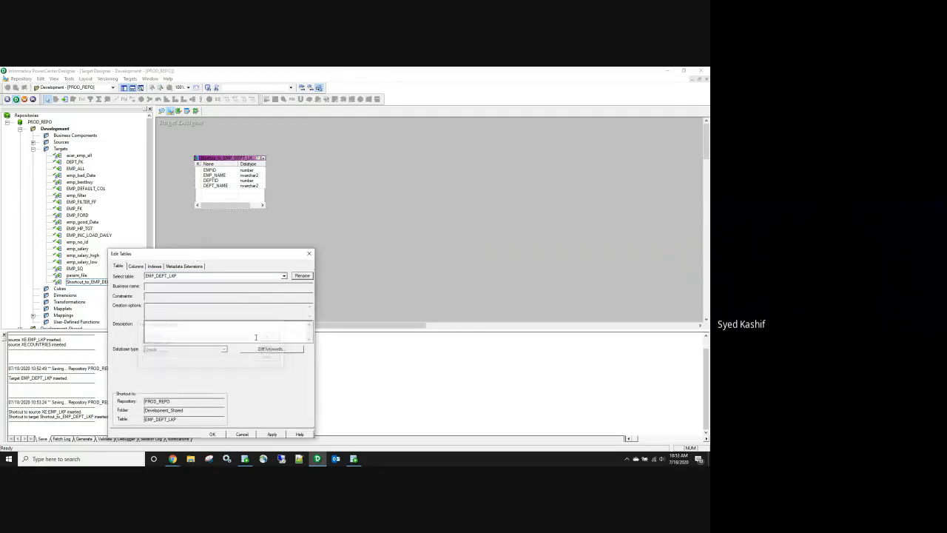
left_click(271, 435)
left_click(213, 434)
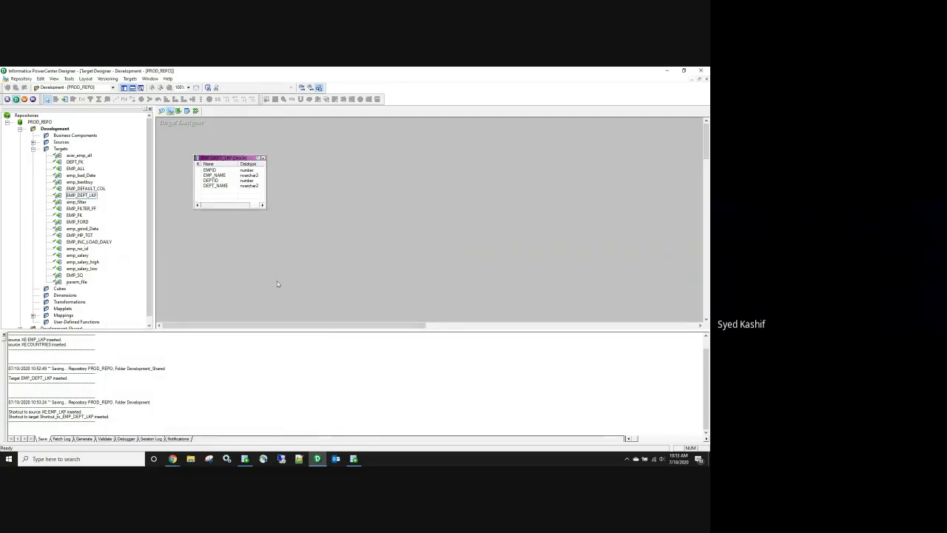
left_click(196, 111)
Step: Create mapping m_EMP_DEPT_LKP containing the EMP_LKP source and the EMP_DEPT_LKP target
left_click(133, 80)
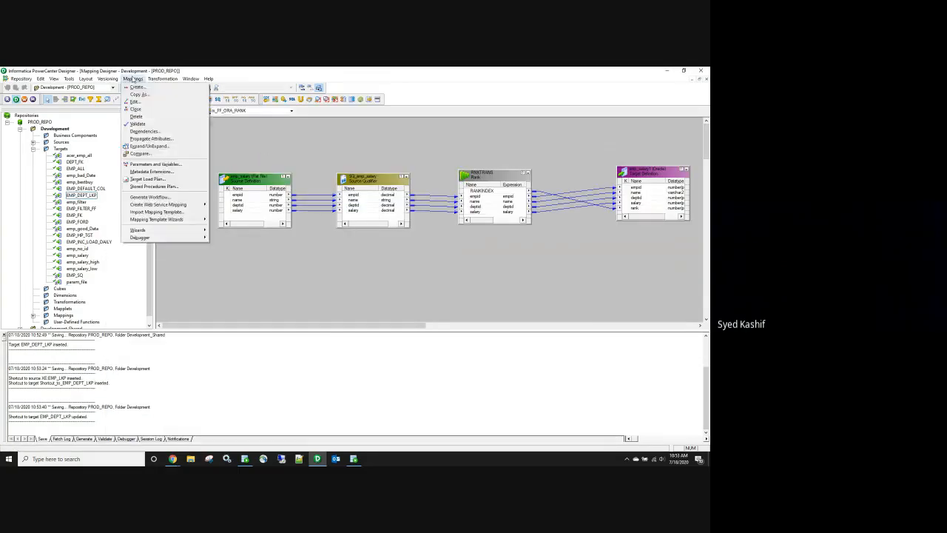
left_click(136, 87)
type("m_EMP_DEPT_LKP")
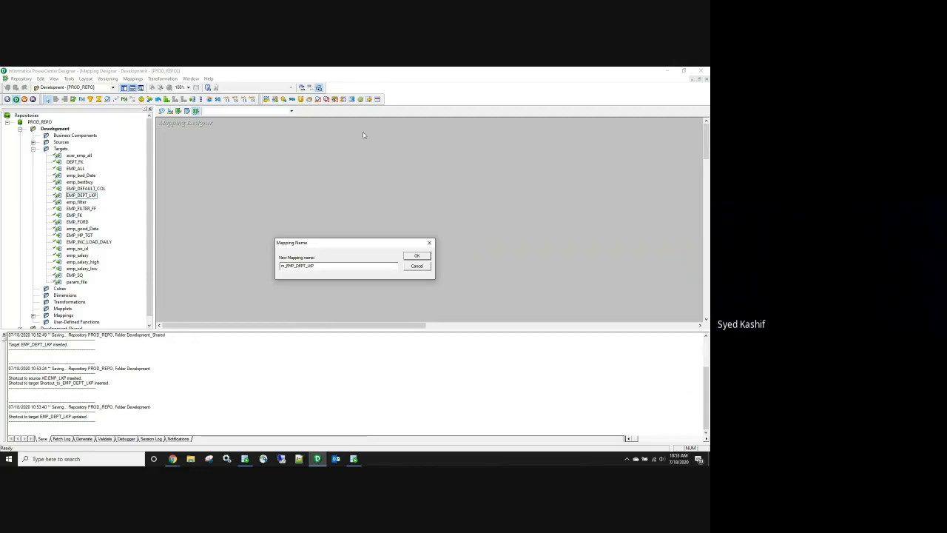
left_click(414, 256)
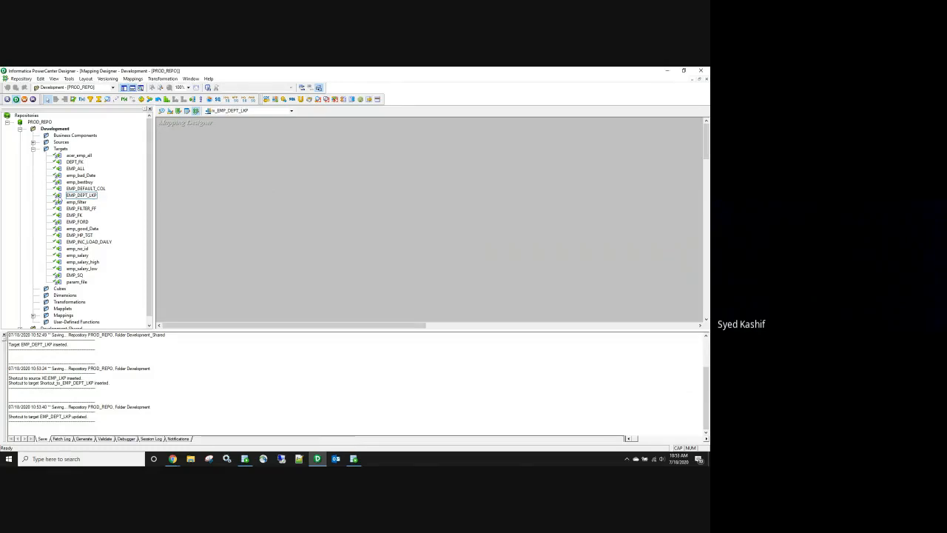
left_click(32, 142)
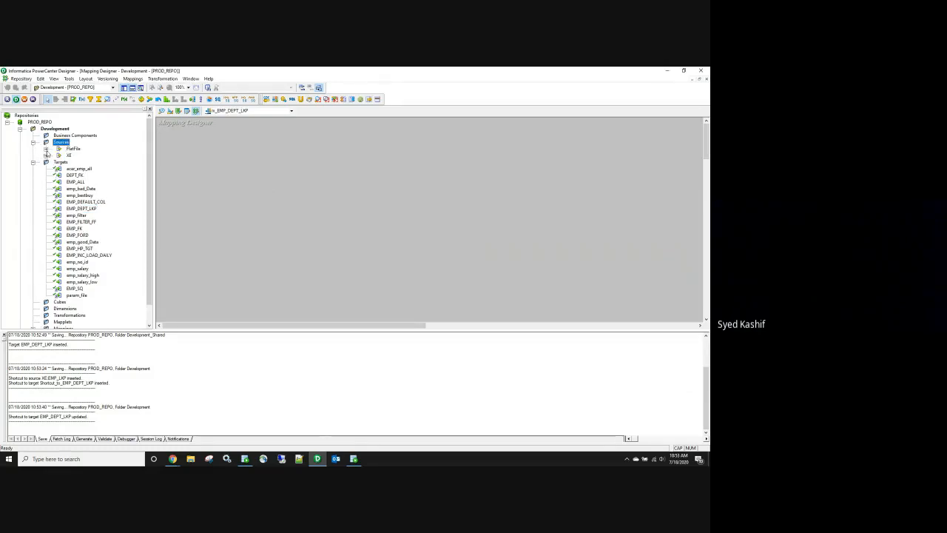
left_click(46, 155)
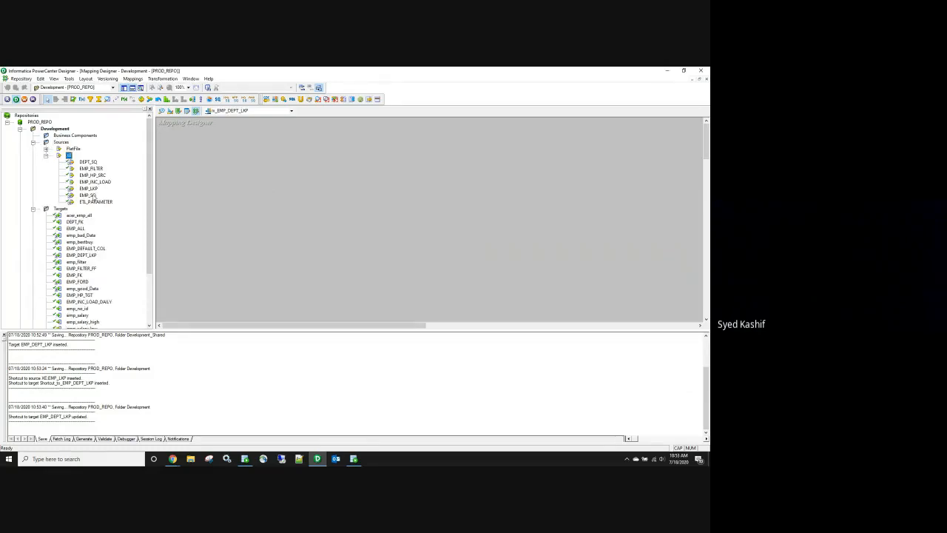
left_click_drag(89, 188, 211, 177)
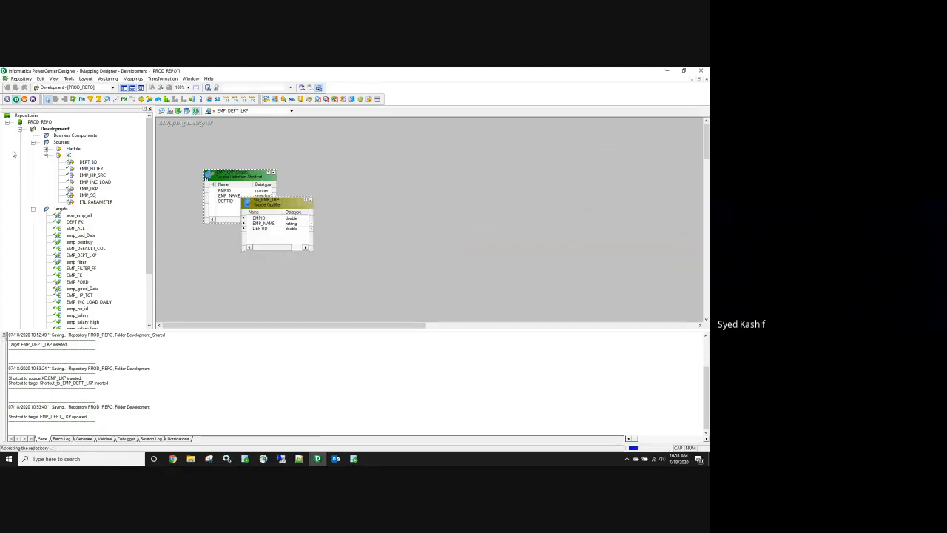
left_click(33, 143)
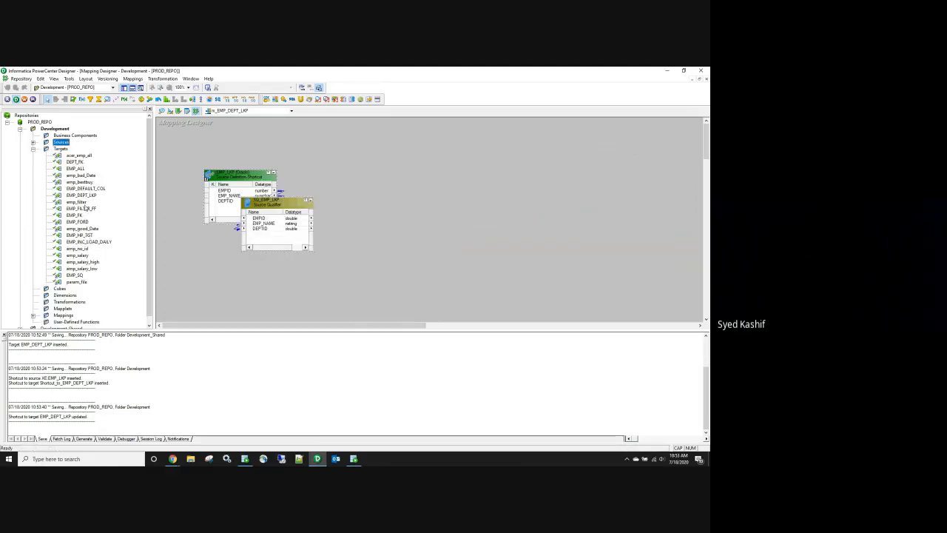
left_click_drag(88, 195, 577, 190)
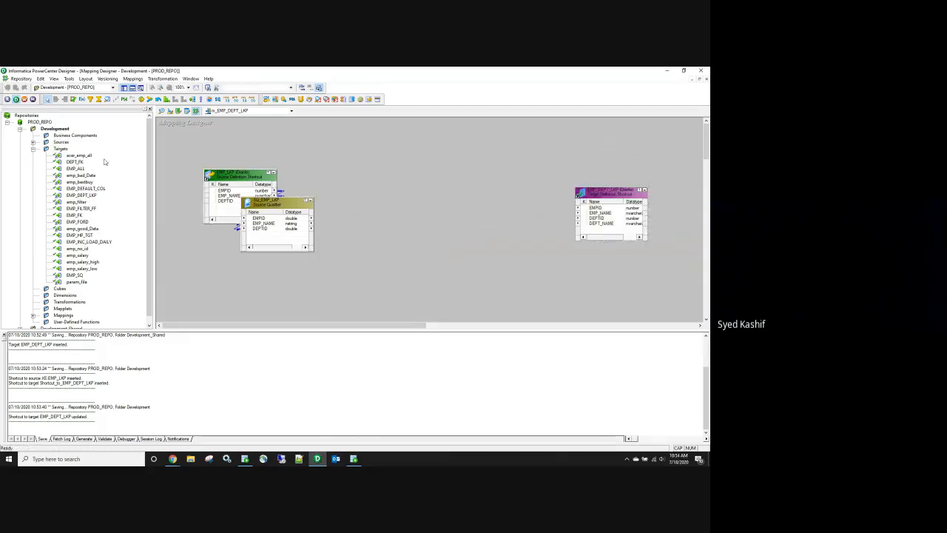
left_click(34, 149)
Step: Close the navigator, spread the target and source qualifier apart, and review the target's columns
left_click(7, 123)
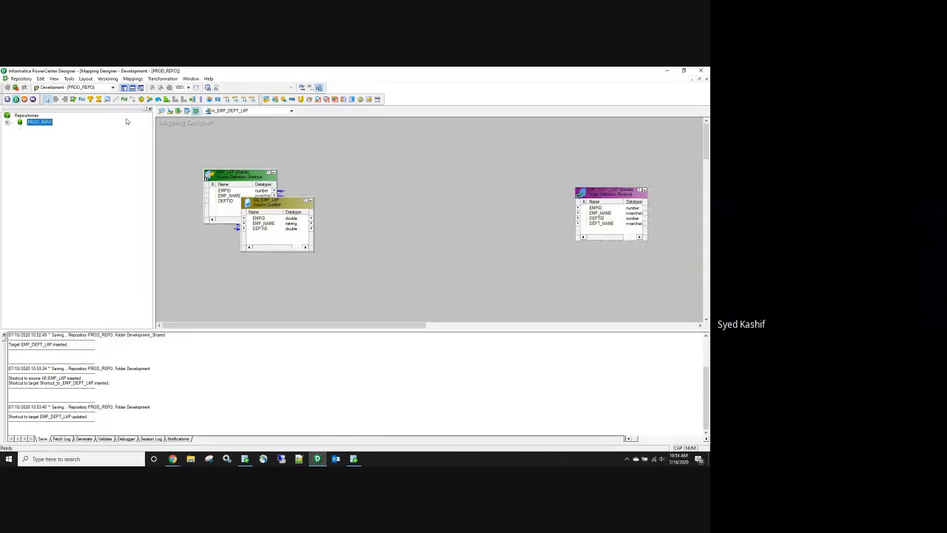
left_click(149, 110)
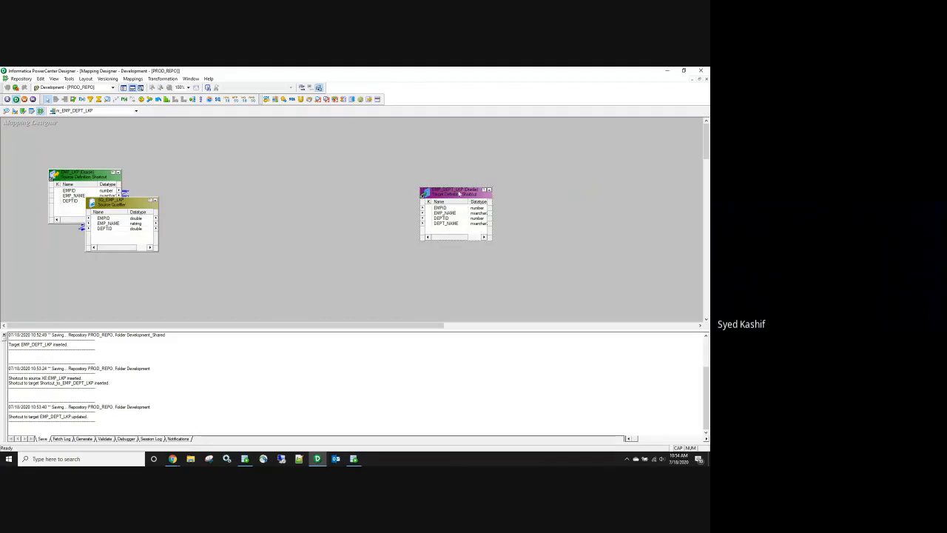
left_click_drag(458, 193, 530, 192)
left_click_drag(116, 205, 189, 185)
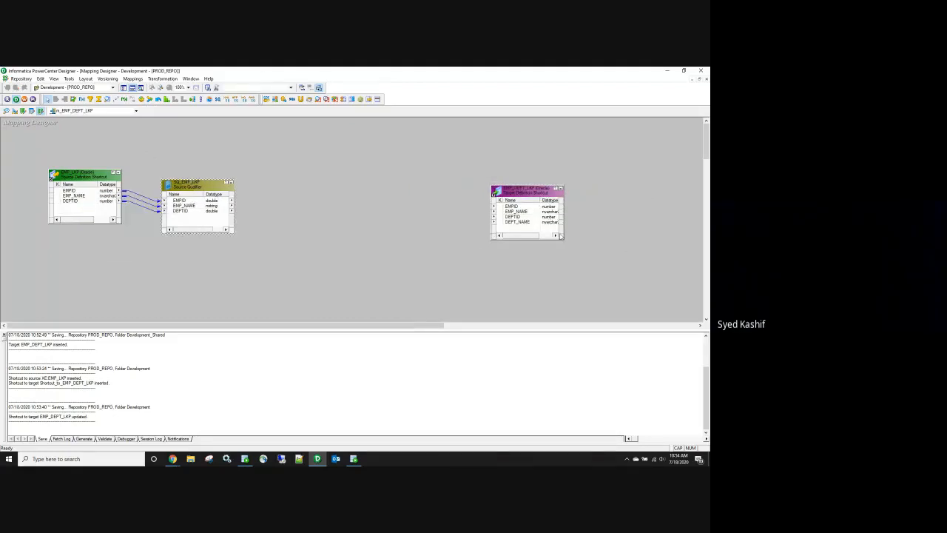
left_click(529, 213)
left_click(527, 212)
left_click(527, 217)
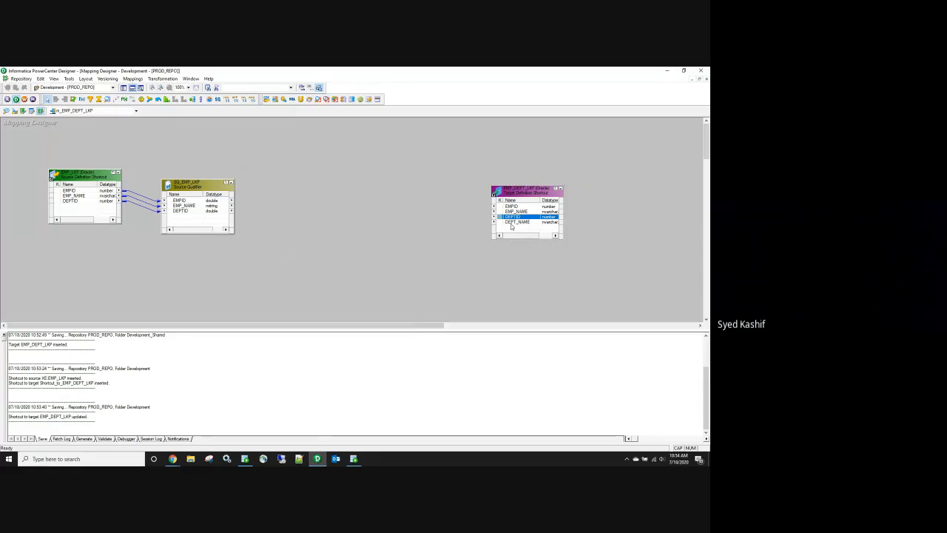
left_click(511, 222)
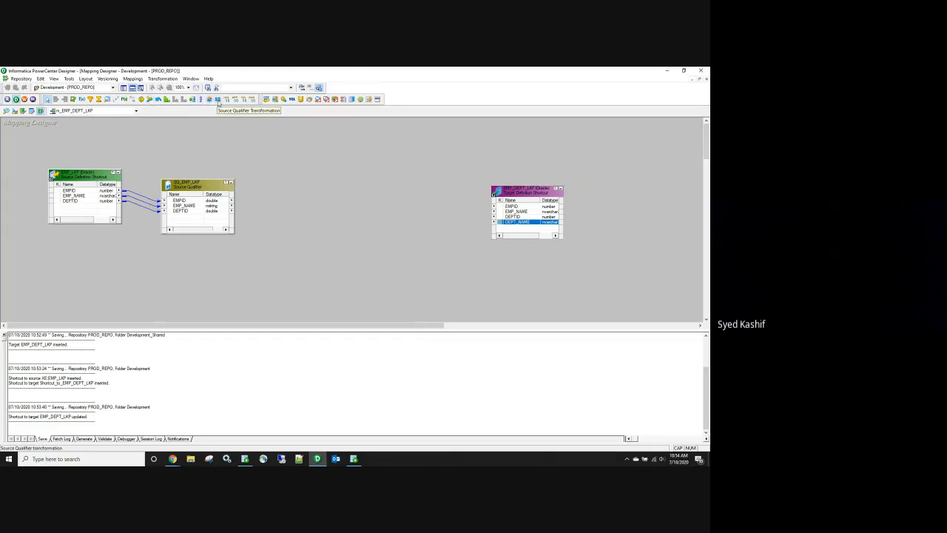
Step: Place a new Lookup transformation on the canvas and choose to import it from a relational table
left_click_drag(211, 179, 213, 168)
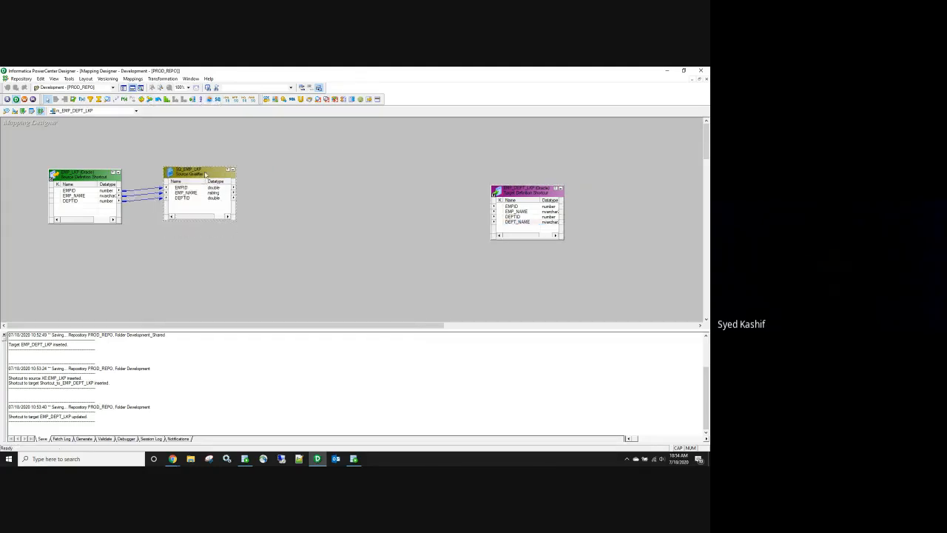
left_click(107, 100)
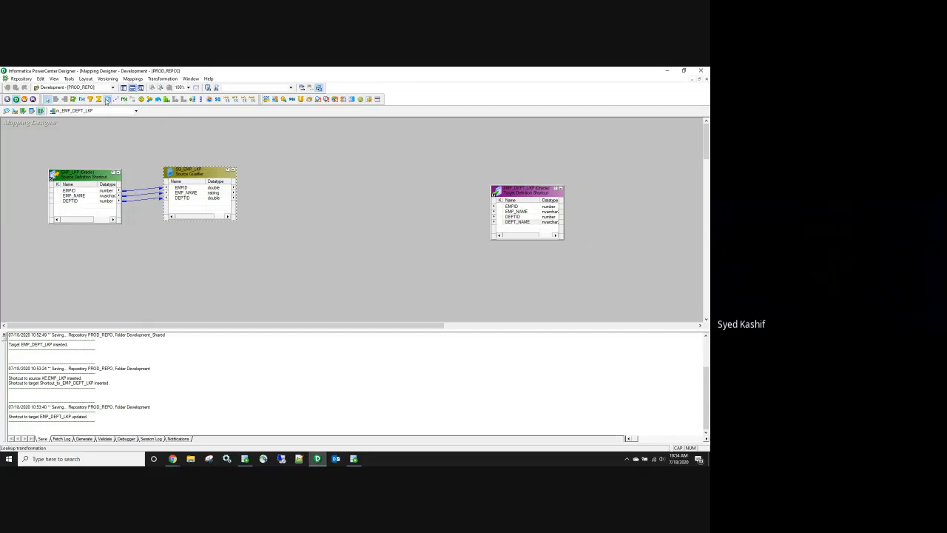
left_click(289, 153)
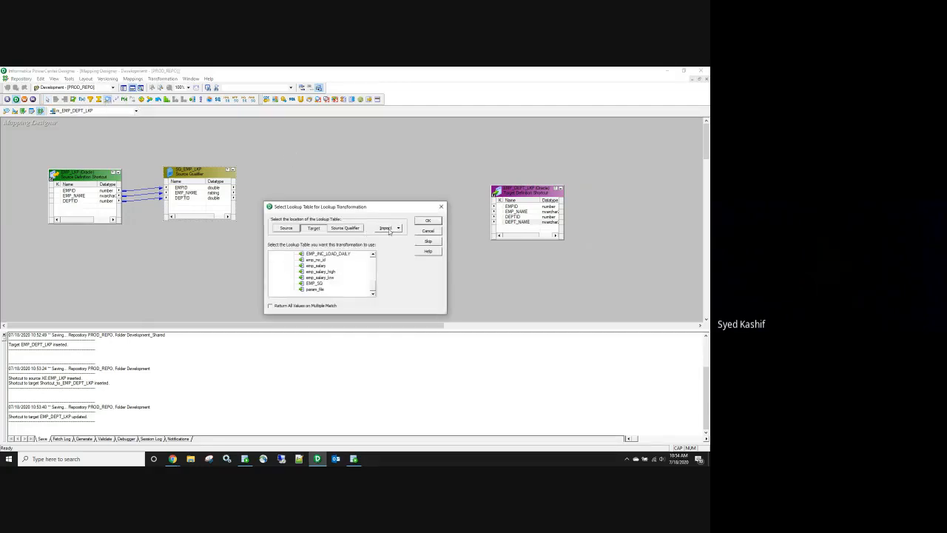
left_click(389, 228)
left_click(396, 237)
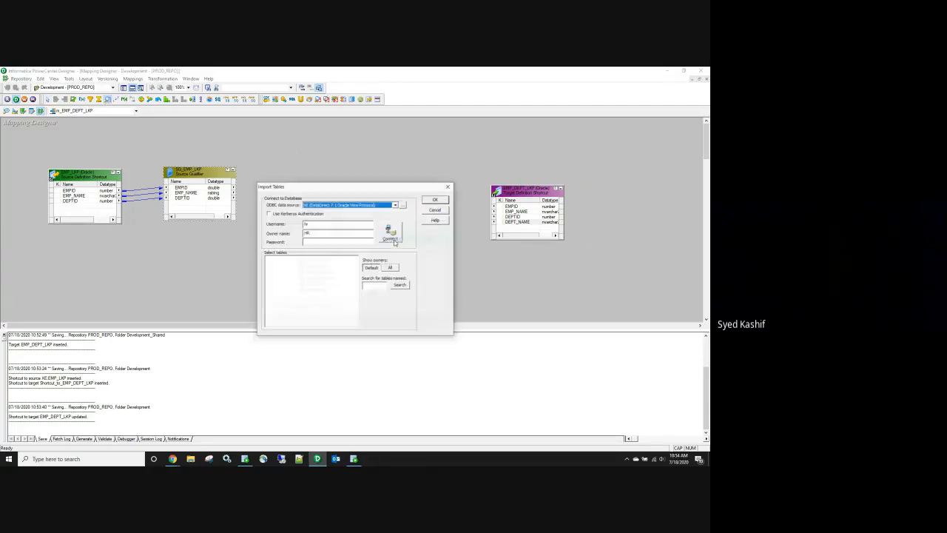
left_click(449, 188)
left_click(398, 229)
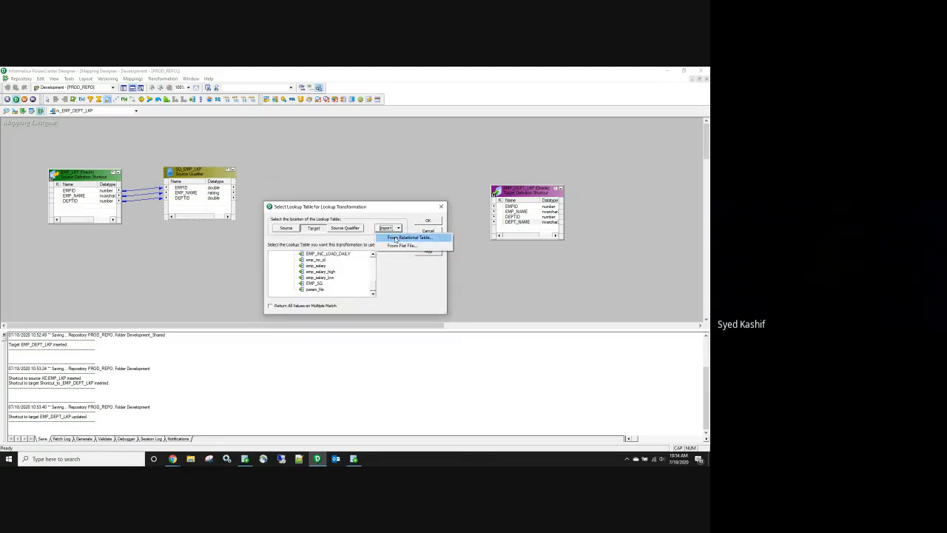
left_click(396, 237)
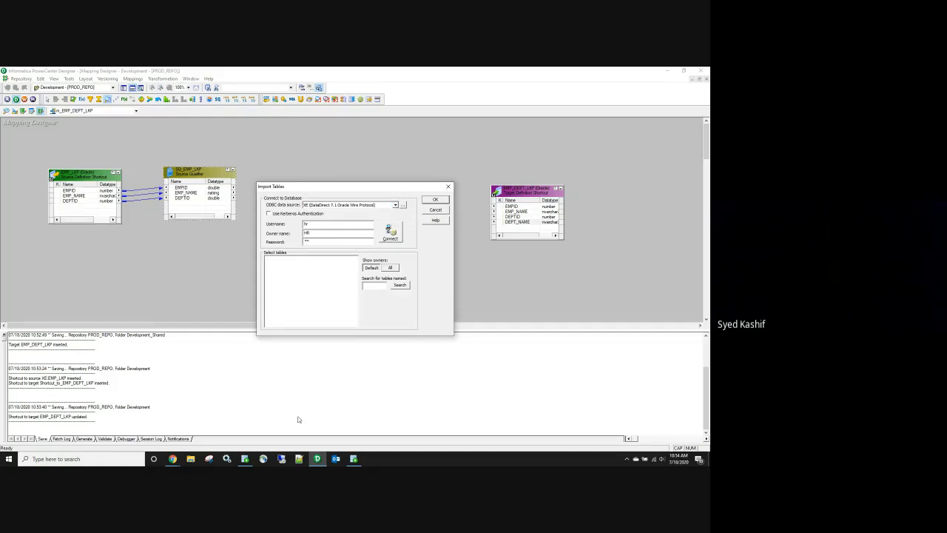
Step: Connect to the database as HR and import the DEPT_lkp table as the lookup source
left_click(354, 459)
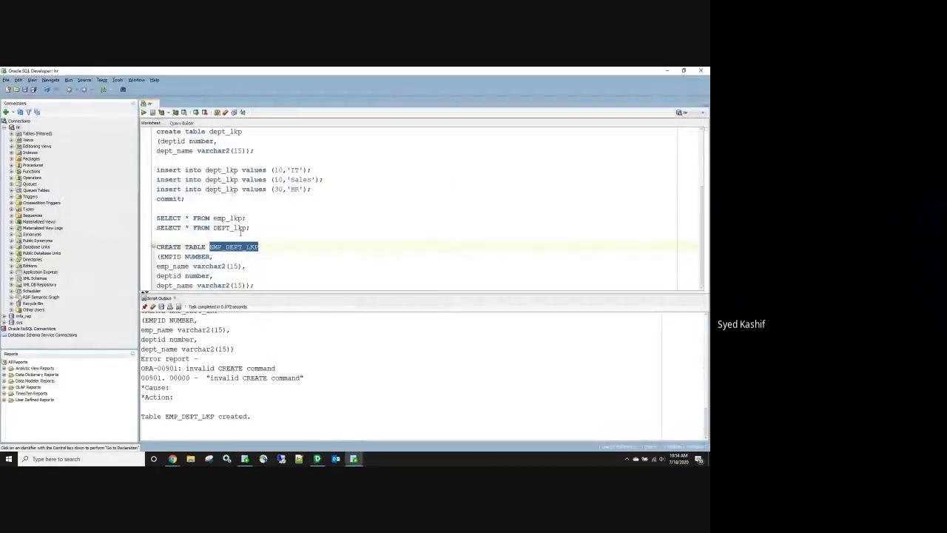
double_click(231, 227)
key("alt+Tab")
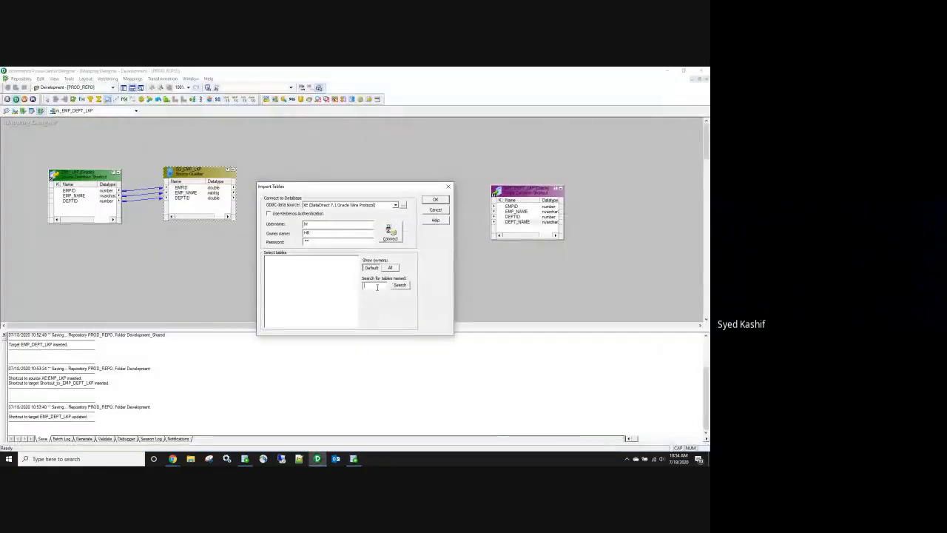
left_click(390, 234)
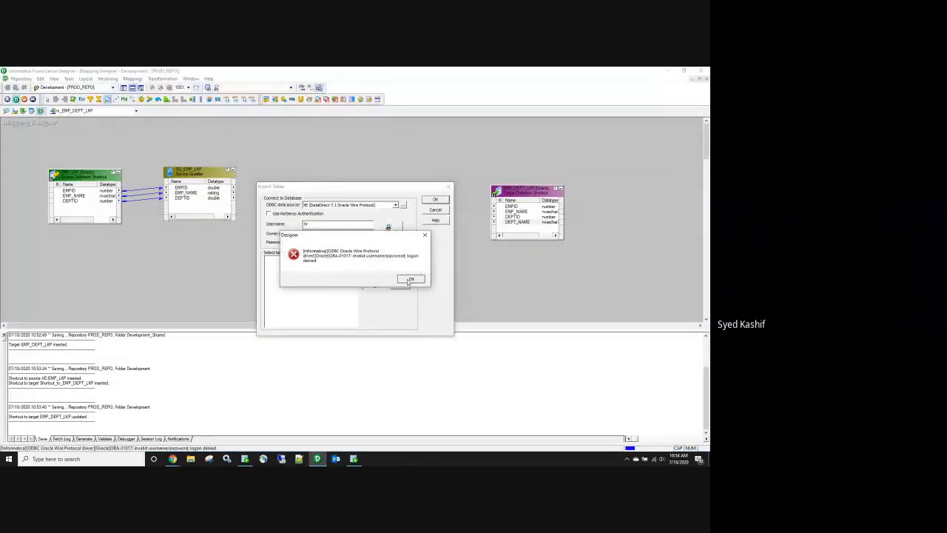
left_click(410, 279)
double_click(323, 243)
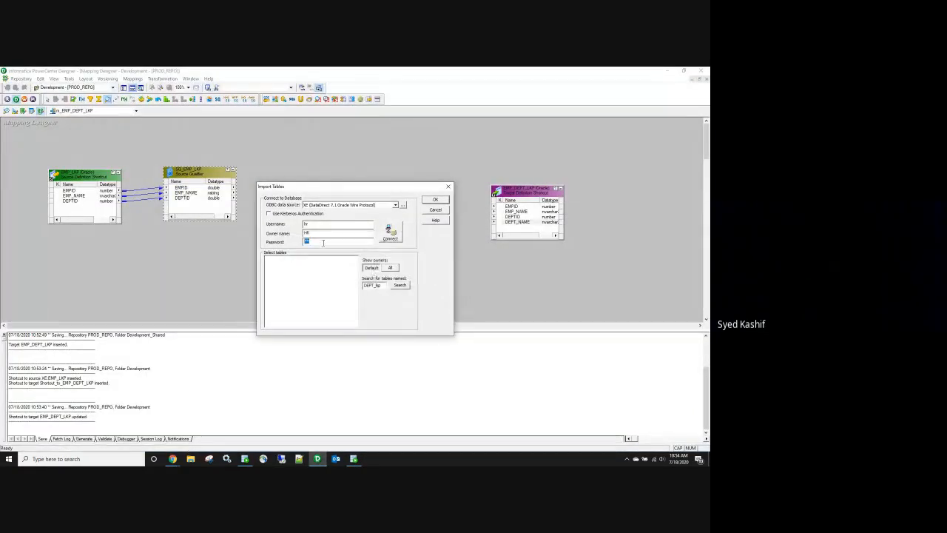
left_click(383, 233)
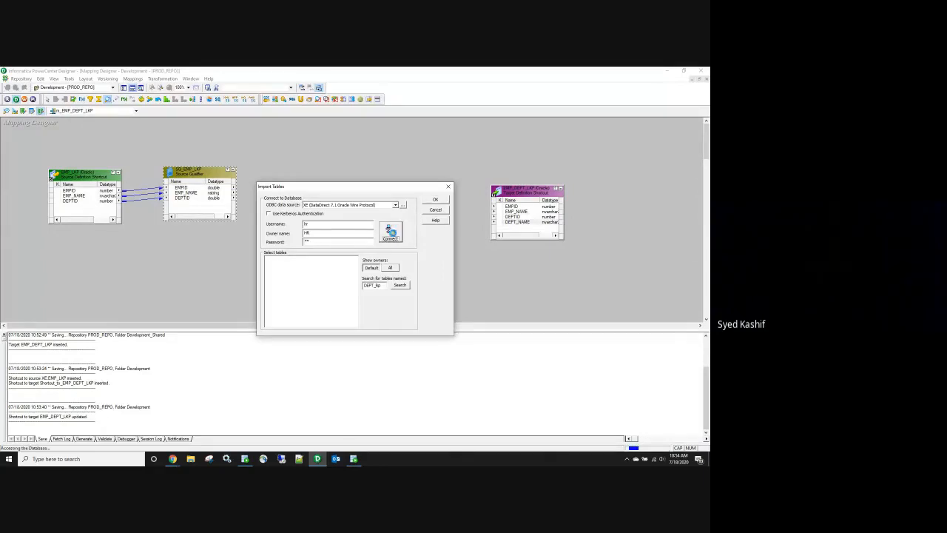
left_click(268, 259)
left_click(275, 264)
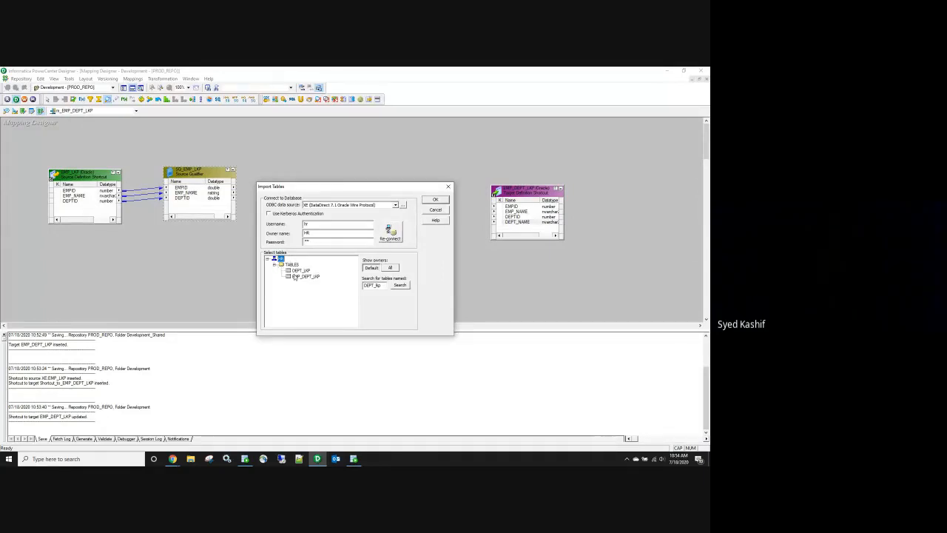
left_click(303, 271)
left_click(436, 200)
Step: Move the lookup between the qualifier and target, and rename it to LKP_dept
left_click_drag(317, 171, 330, 159)
double_click(330, 151)
left_click(302, 275)
left_click(157, 347)
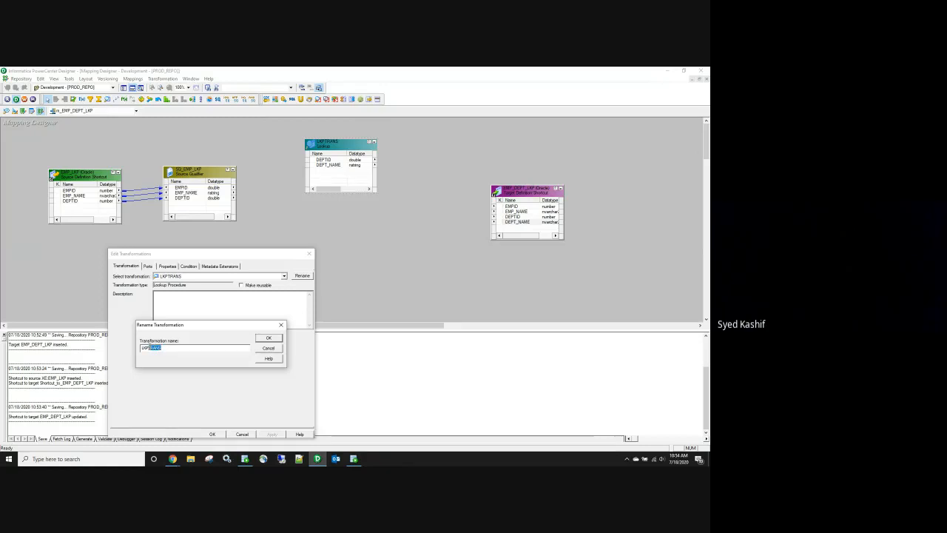
type("_de")
left_click(268, 338)
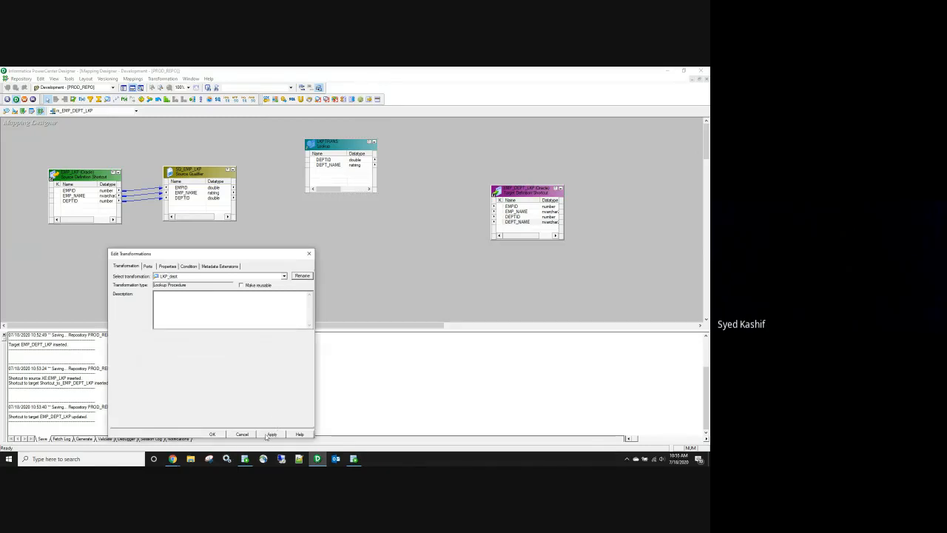
left_click(271, 435)
left_click(233, 367)
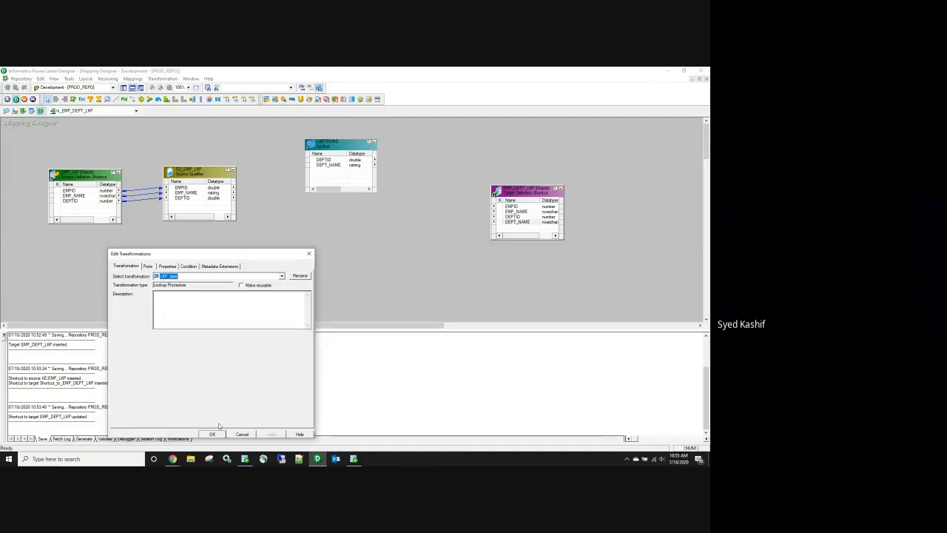
left_click(213, 434)
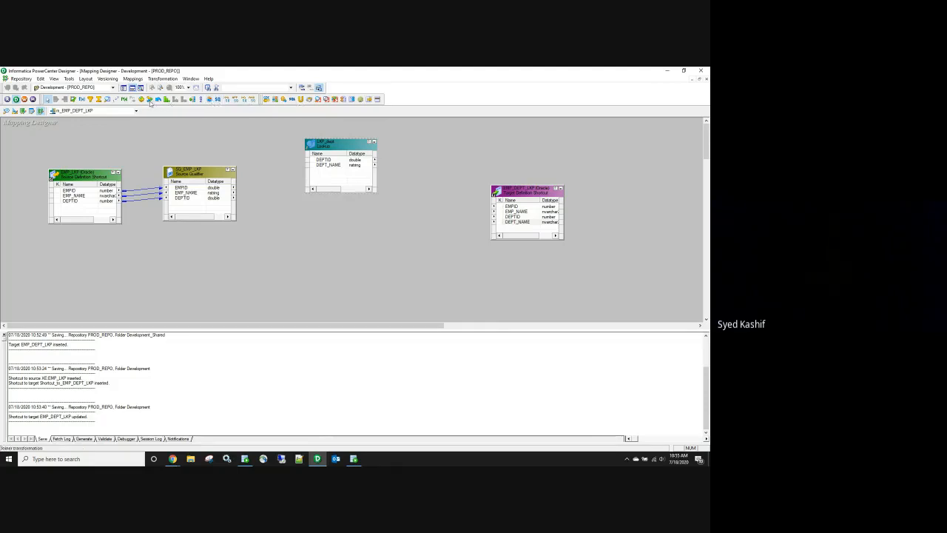
Step: Link DEPTID from the source qualifier into the LKP_dept lookup
left_click_drag(333, 146, 316, 134)
left_click(192, 199)
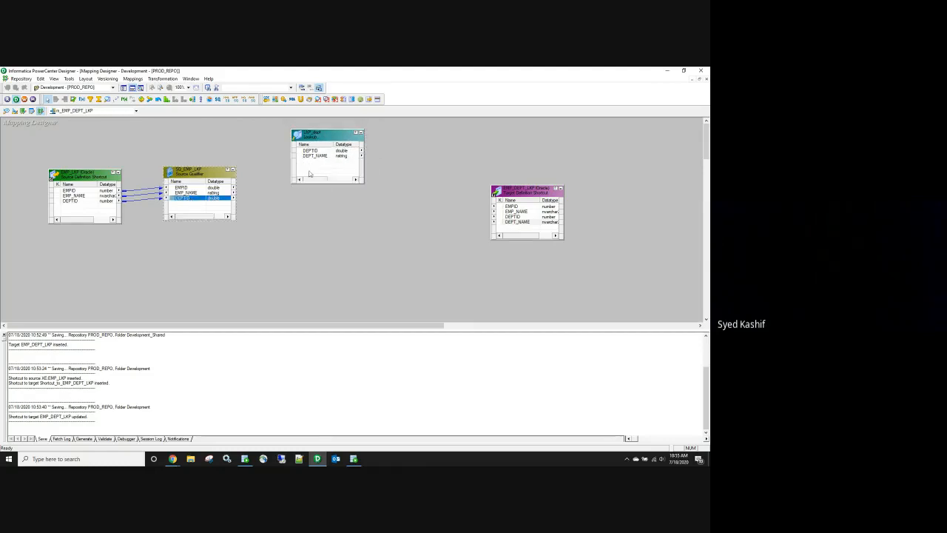
left_click(314, 151)
left_click(316, 158)
left_click(193, 199)
left_click_drag(176, 199, 313, 171)
Step: Rename the new port to in_DEPTID and add the lookup condition DEPTID = in_DEPTID
double_click(320, 163)
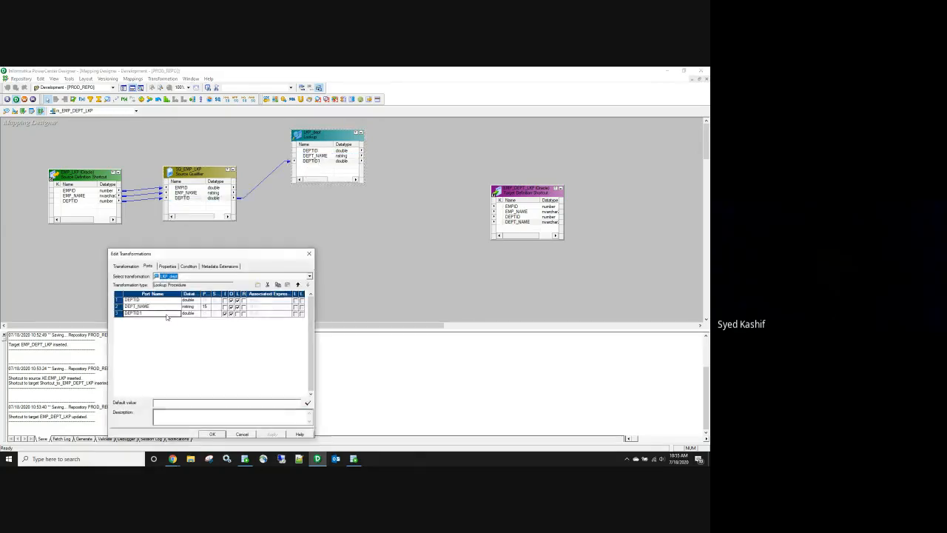
left_click(125, 313)
type("in_")
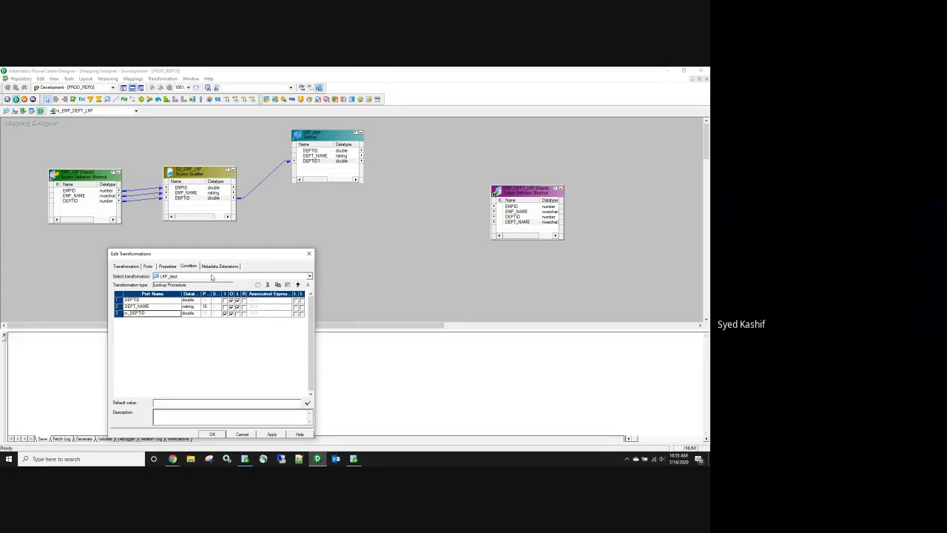
left_click(187, 267)
left_click(256, 285)
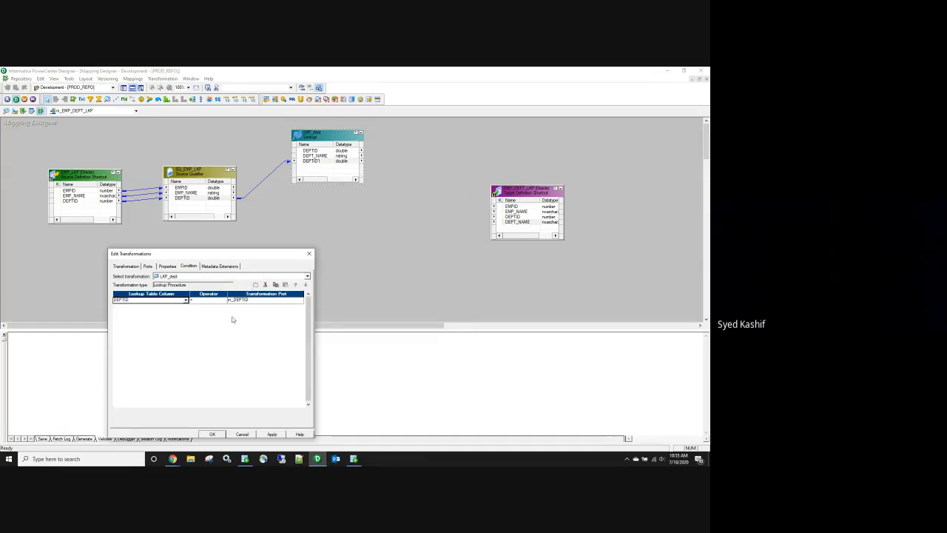
left_click(272, 434)
Step: Link the qualifier's EMPID, EMP_NAME and DEPTID ports to the EMP_DEPT_LKP target
left_click(213, 434)
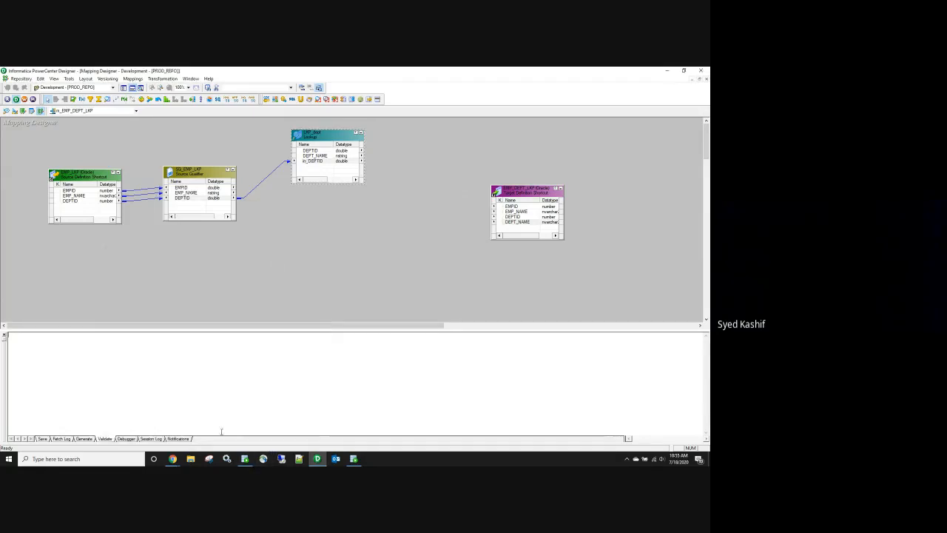
left_click(276, 261)
left_click(188, 188)
right_click(187, 188)
left_click(202, 194)
left_click_drag(202, 197, 524, 210)
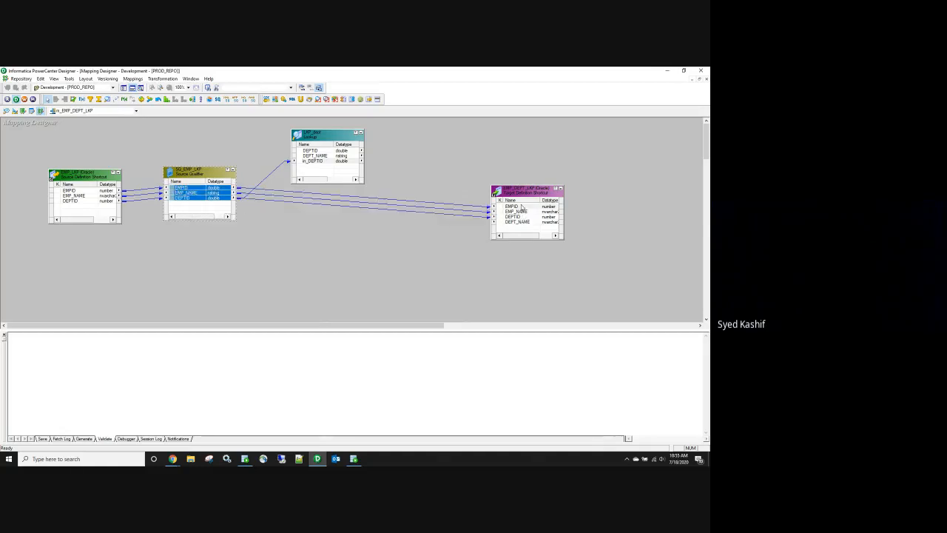
Step: Link LKP_dept's DEPT_NAME to the target's DEPT_NAME and save the mapping
left_click(313, 156)
left_click_drag(309, 160, 521, 228)
left_click(415, 259)
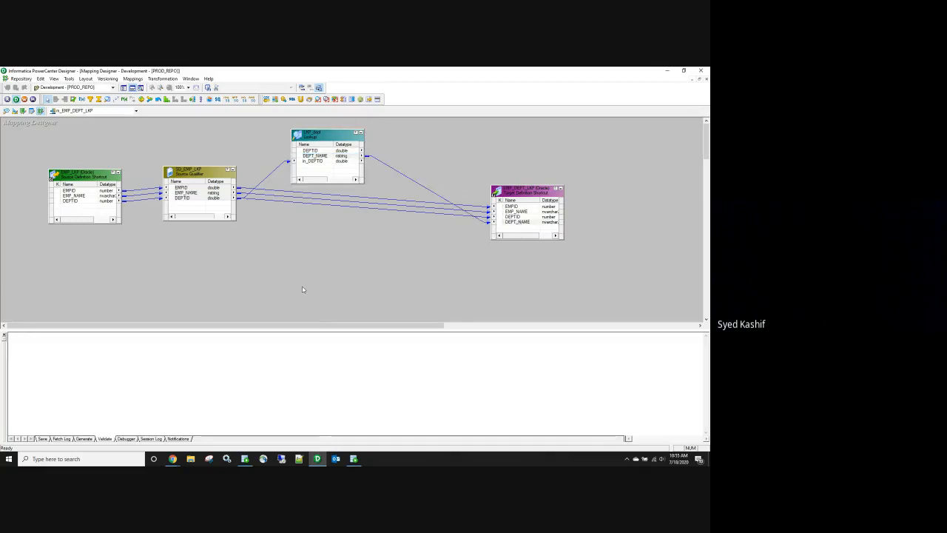
key("ctrl+s")
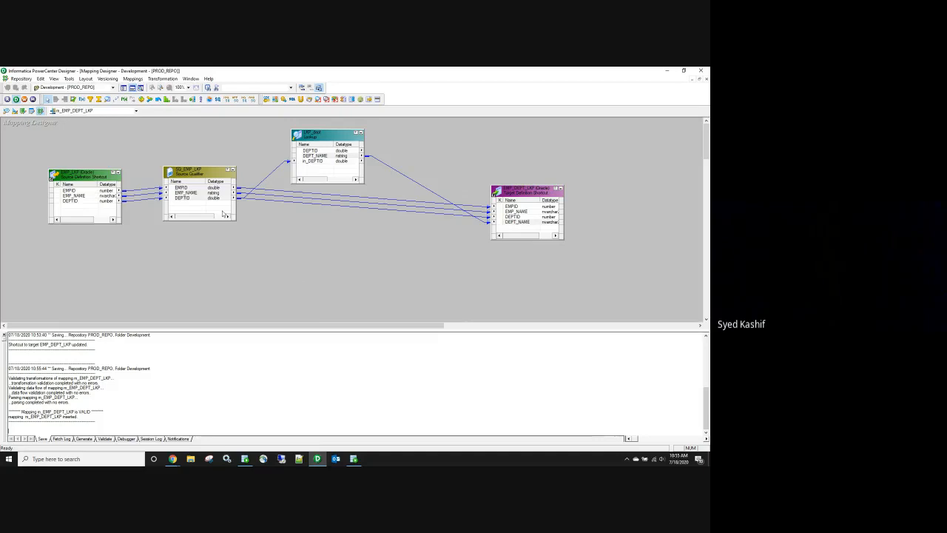
Step: Generate a workflow named wf_EMP_DEPT_LKP from the mapping and launch Workflow Manager
left_click(135, 79)
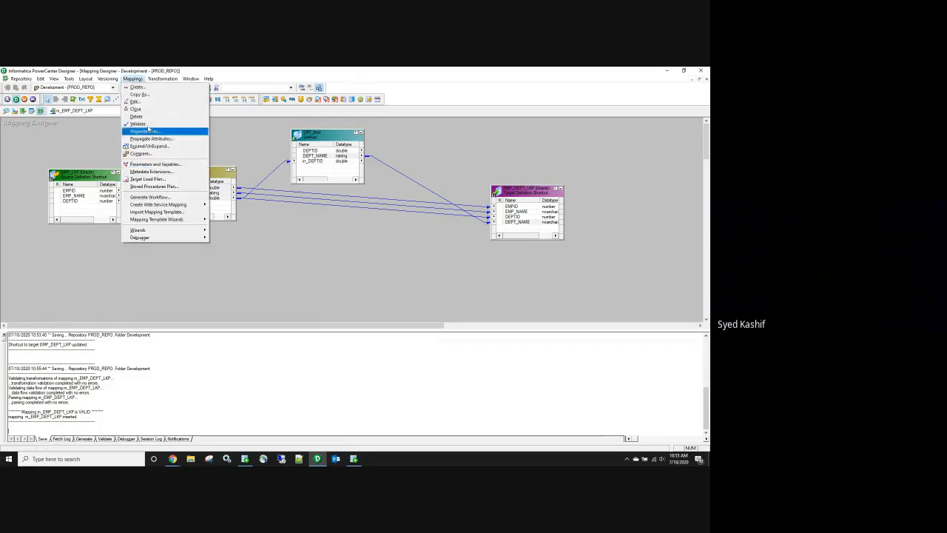
left_click(158, 198)
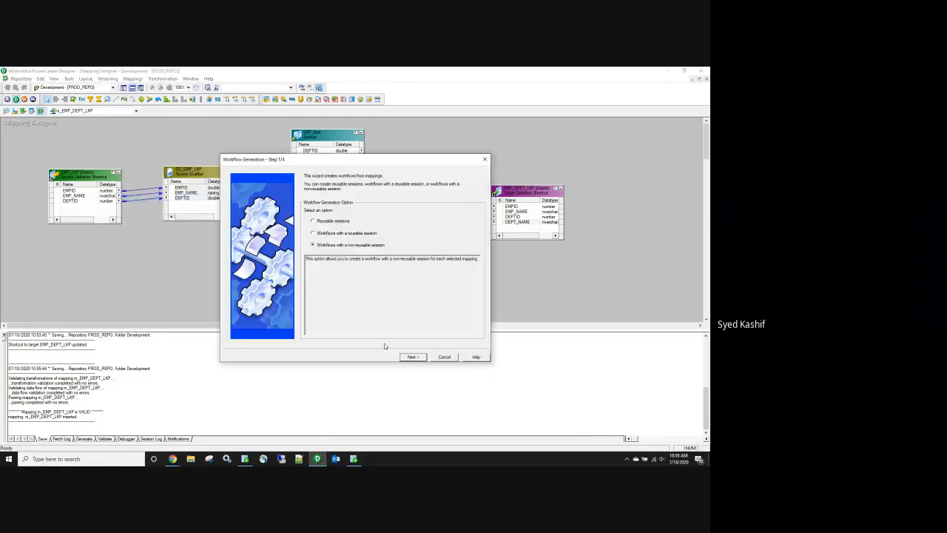
left_click(411, 357)
left_click(412, 358)
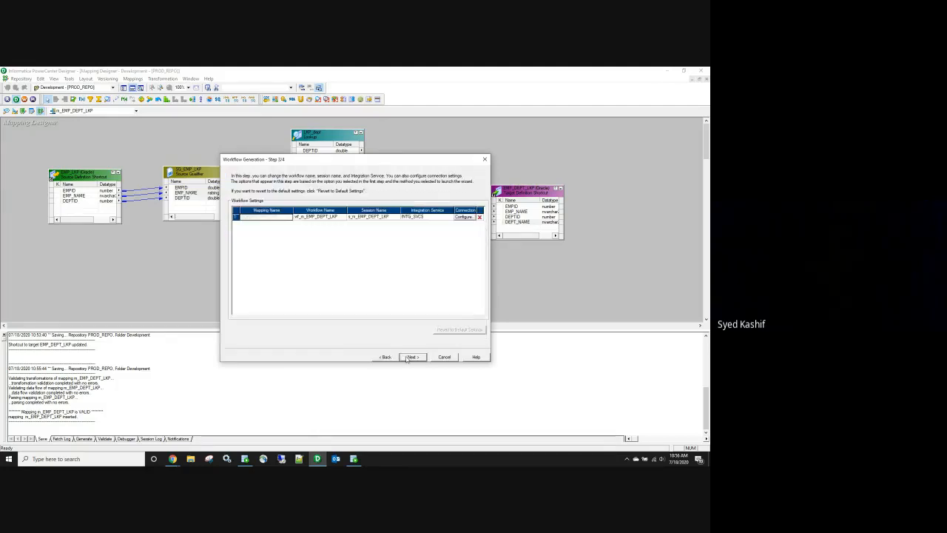
left_click(306, 218)
key("BackSpace")
key("BackSpace")
left_click(412, 357)
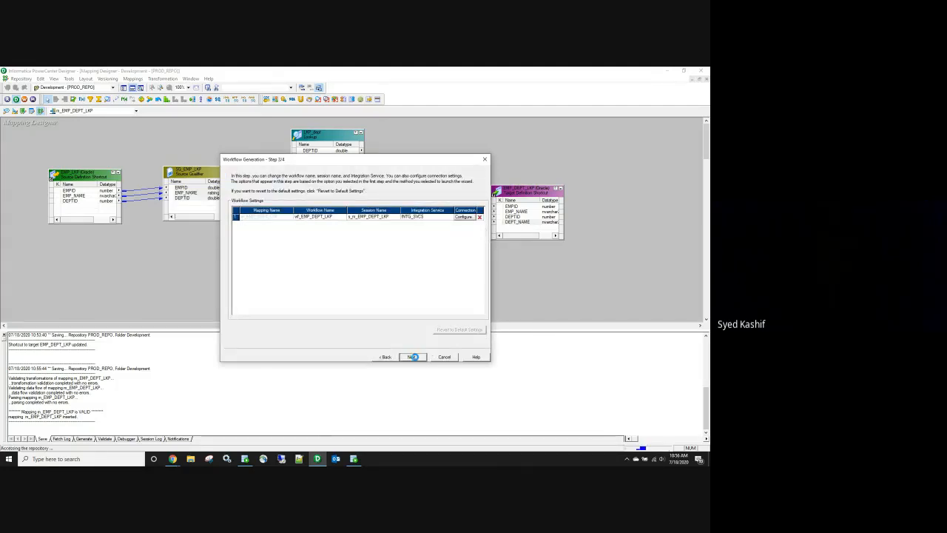
left_click(413, 357)
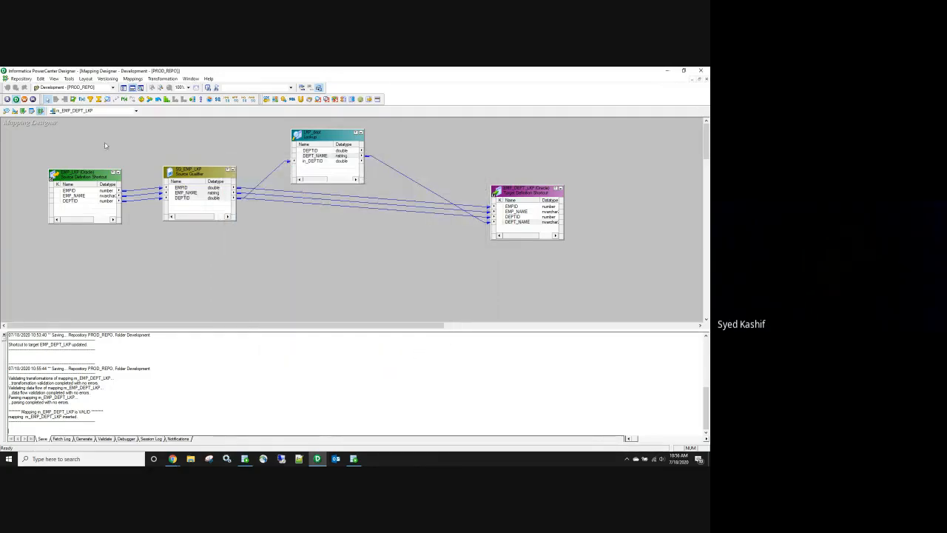
left_click(30, 99)
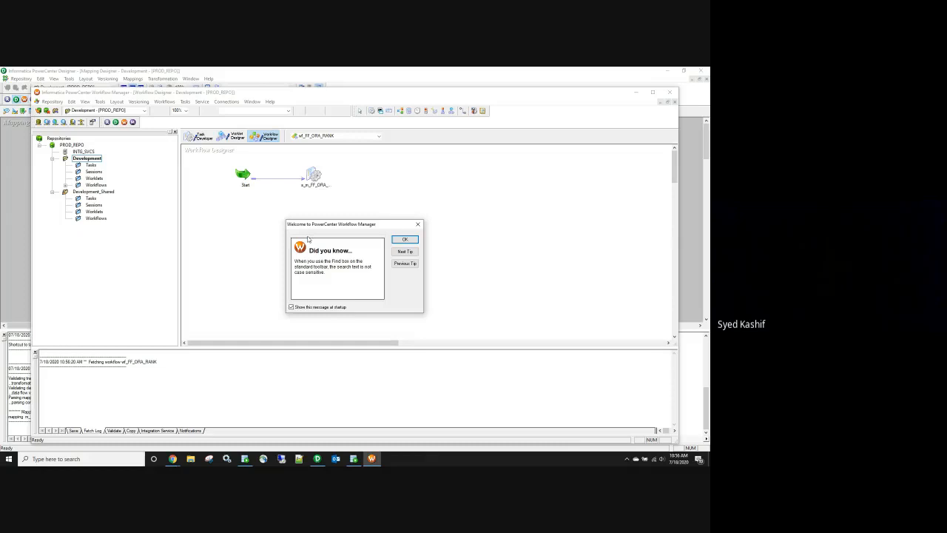
Step: Open the wf_EMP_DEPT_LKP workflow from the Development folder
left_click(406, 240)
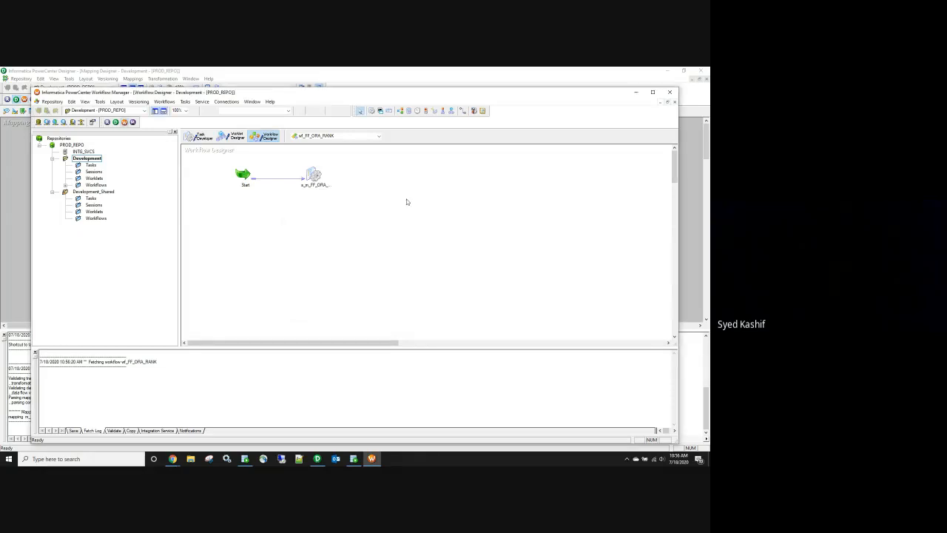
double_click(416, 95)
double_click(66, 162)
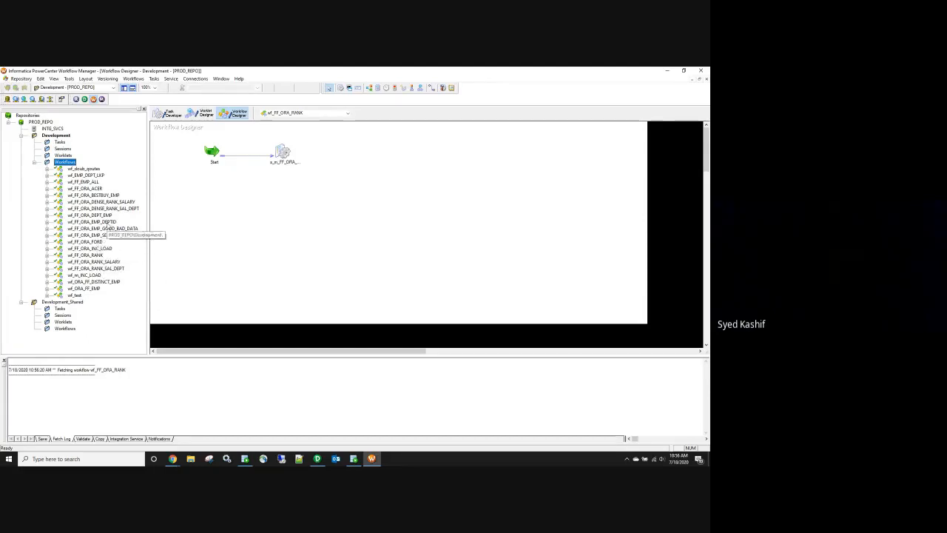
right_click(87, 175)
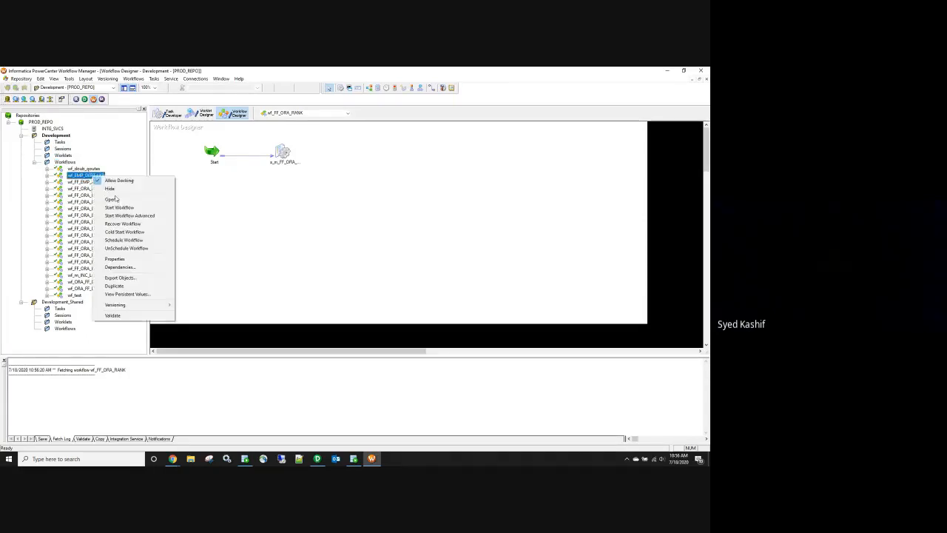
left_click(111, 200)
Step: Set the s_m_EMP_DEPT_LKP session to truncate the EMP_DEPT_LKP target table
double_click(283, 153)
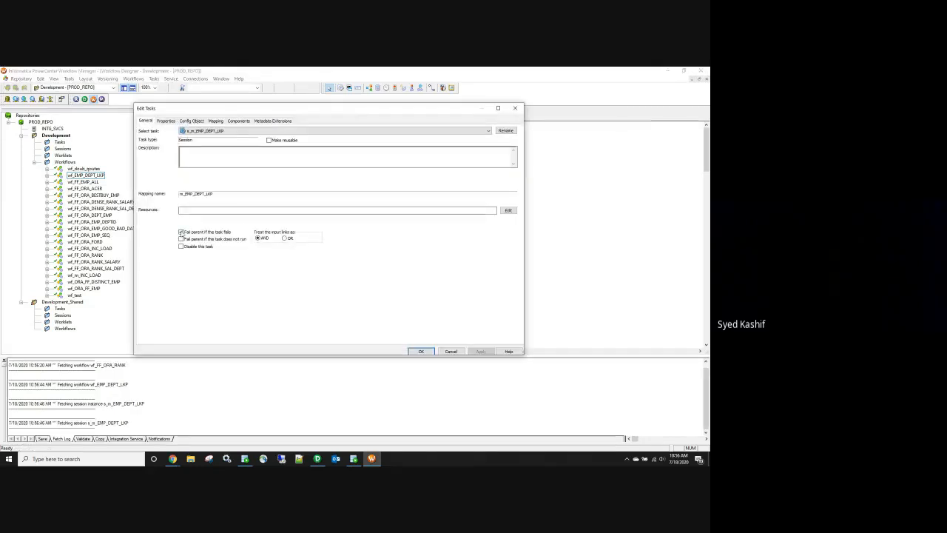
left_click(192, 121)
scroll(335, 285, "down", 5)
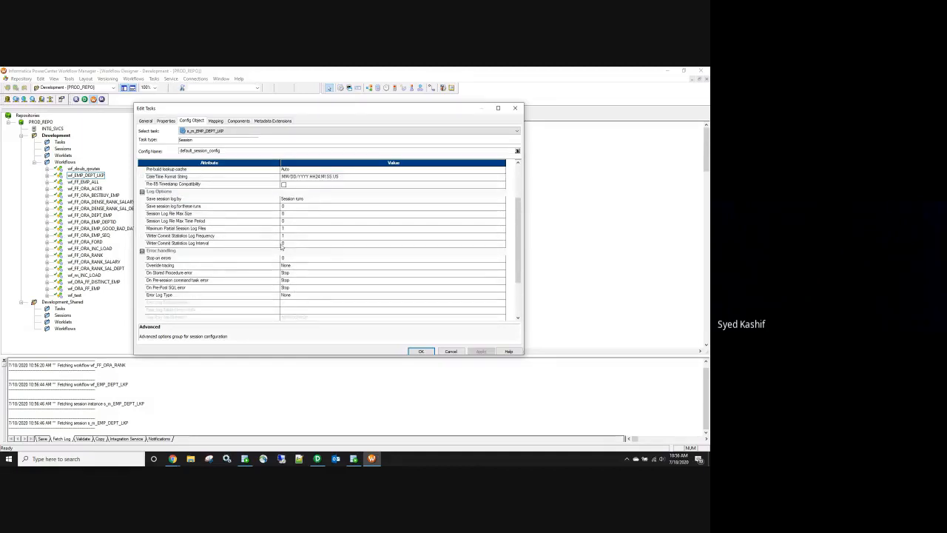
left_click(285, 258)
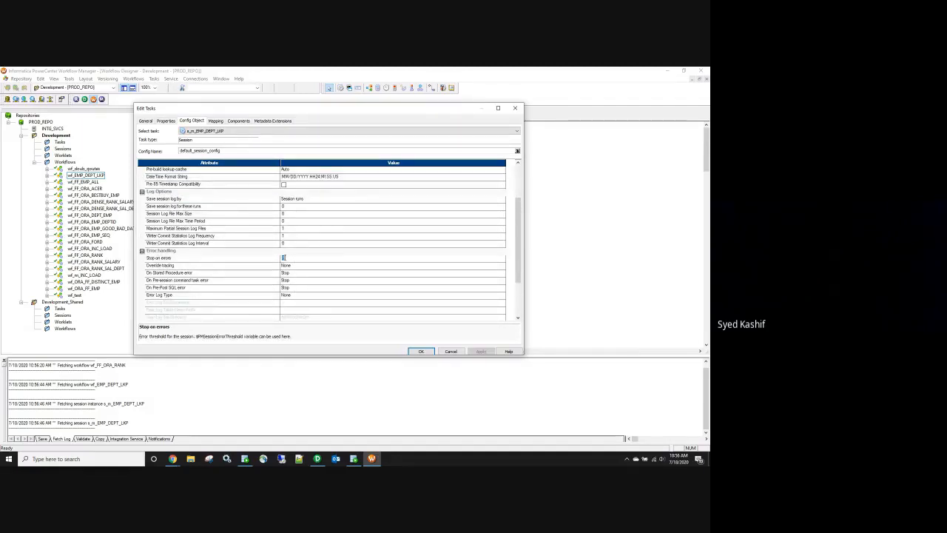
left_click(216, 121)
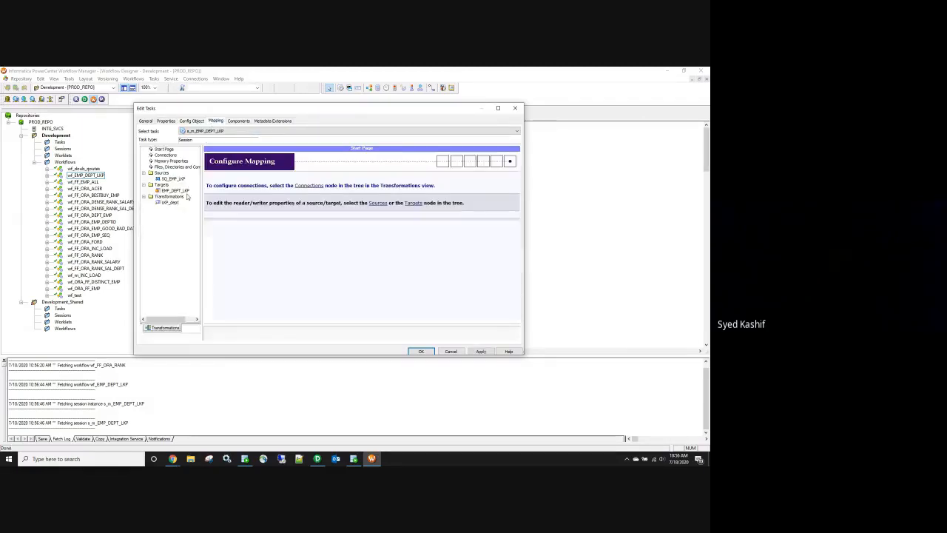
left_click(173, 179)
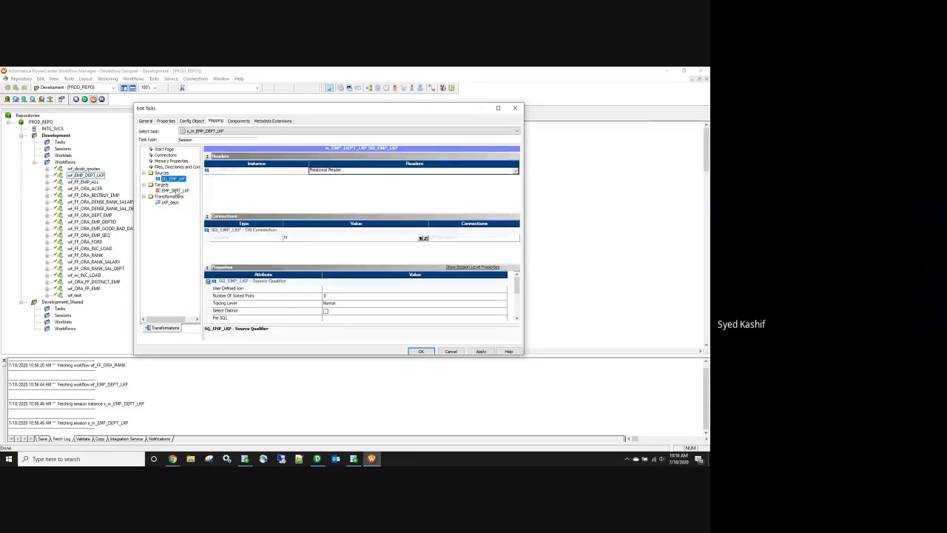
left_click(175, 191)
scroll(349, 304, "down", 2)
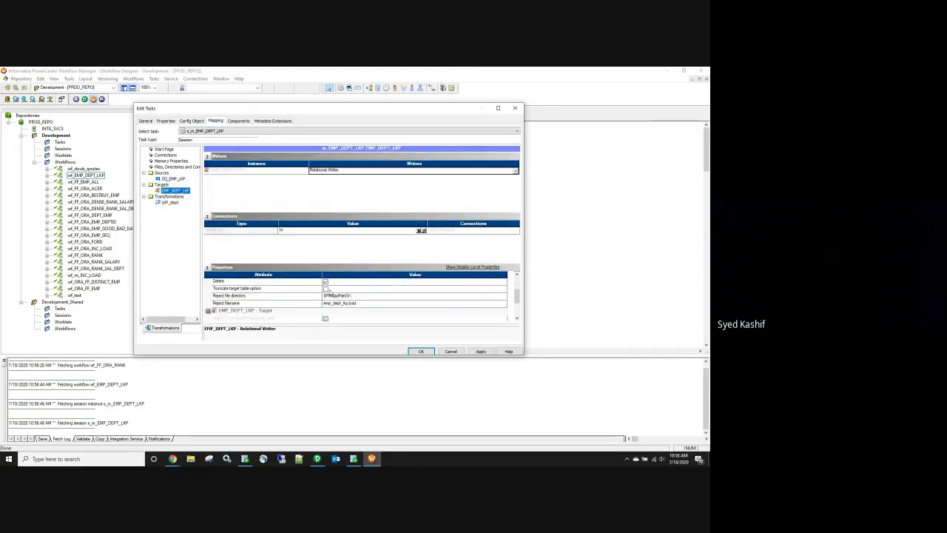
left_click(325, 289)
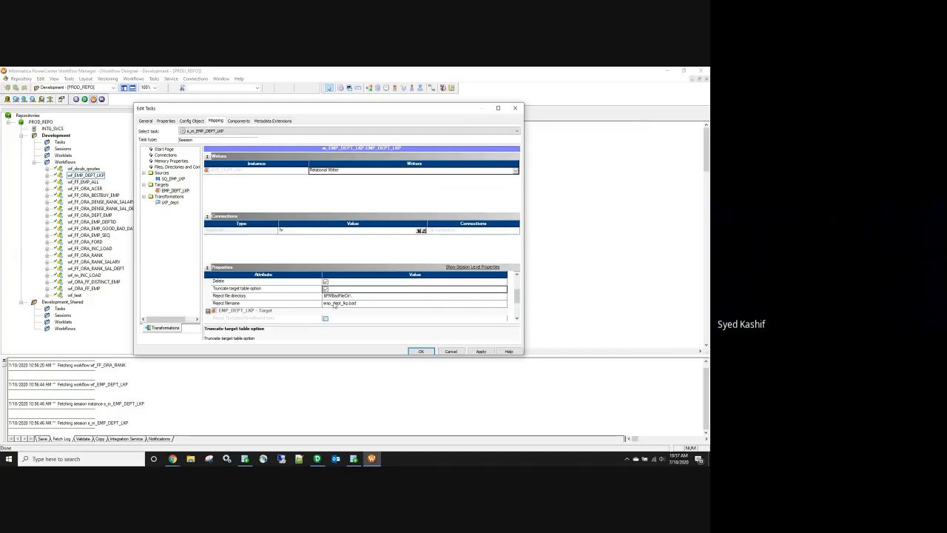
Step: Set LKP_dept's relational connection to hr and apply the session settings
left_click(168, 203)
left_click(425, 170)
left_click(424, 171)
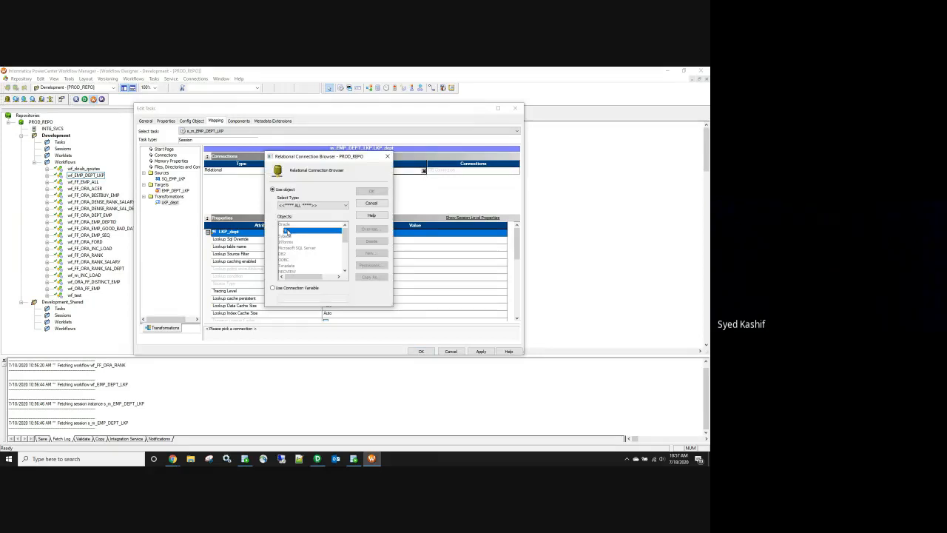
left_click(371, 193)
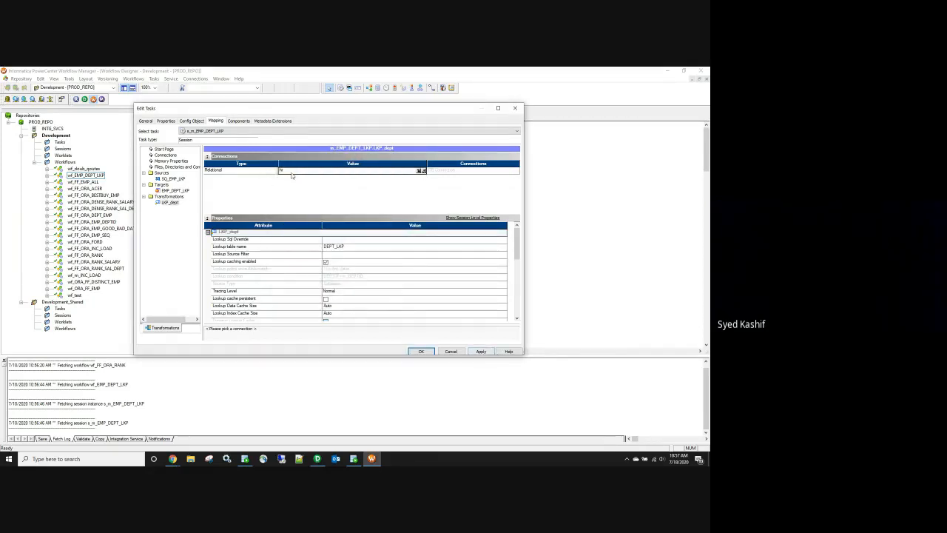
left_click(175, 180)
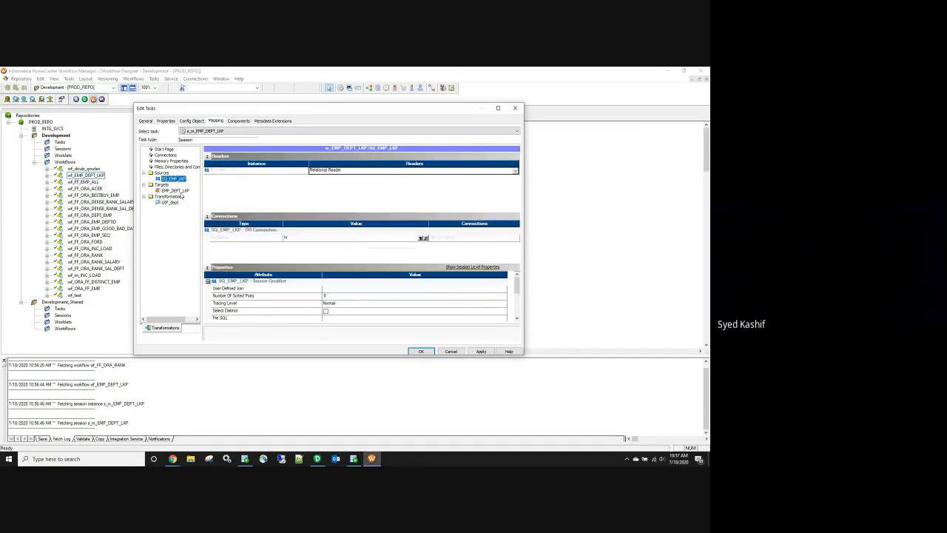
left_click(182, 191)
left_click(173, 203)
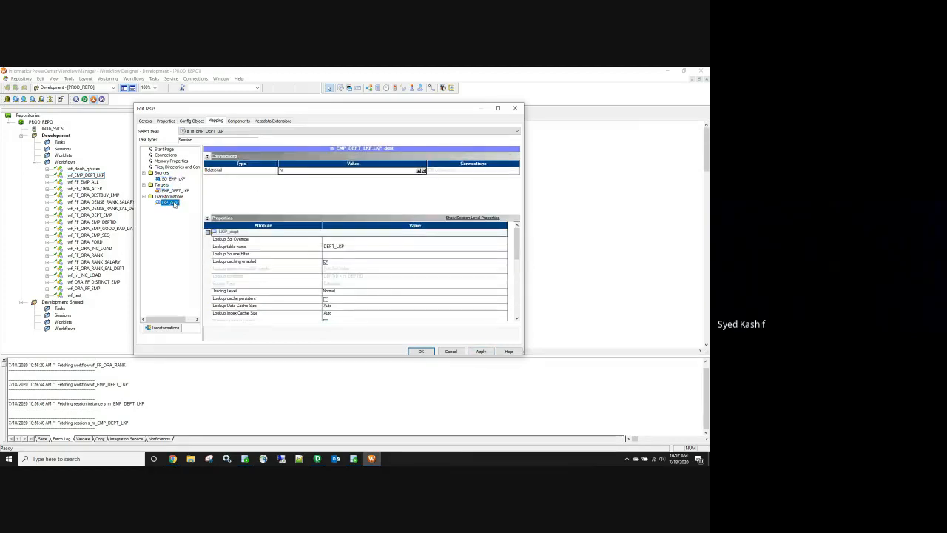
left_click(175, 179)
left_click(190, 191)
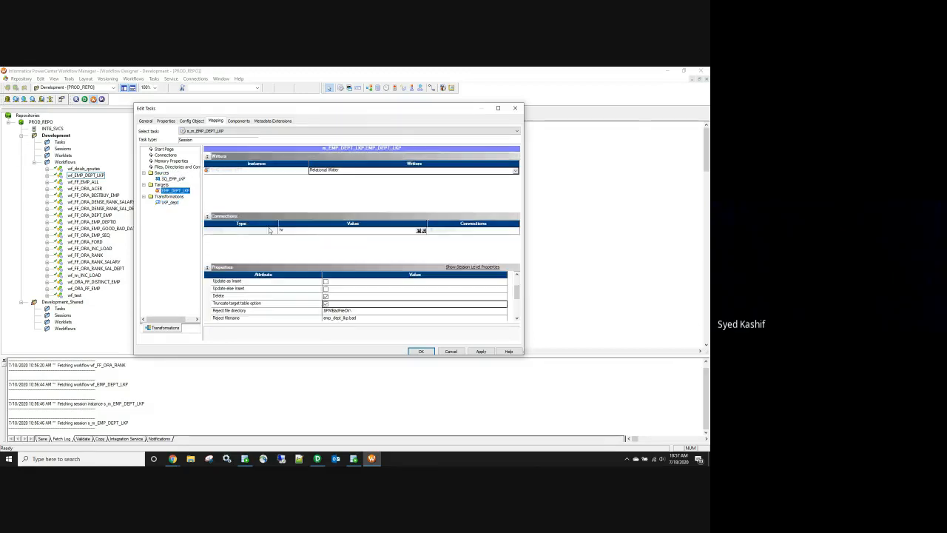
left_click(171, 203)
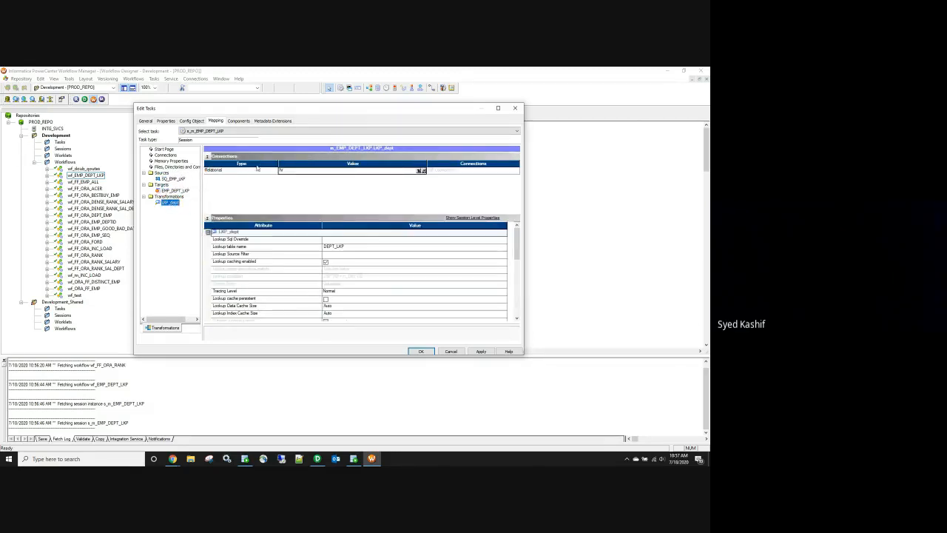
left_click(480, 352)
left_click(421, 352)
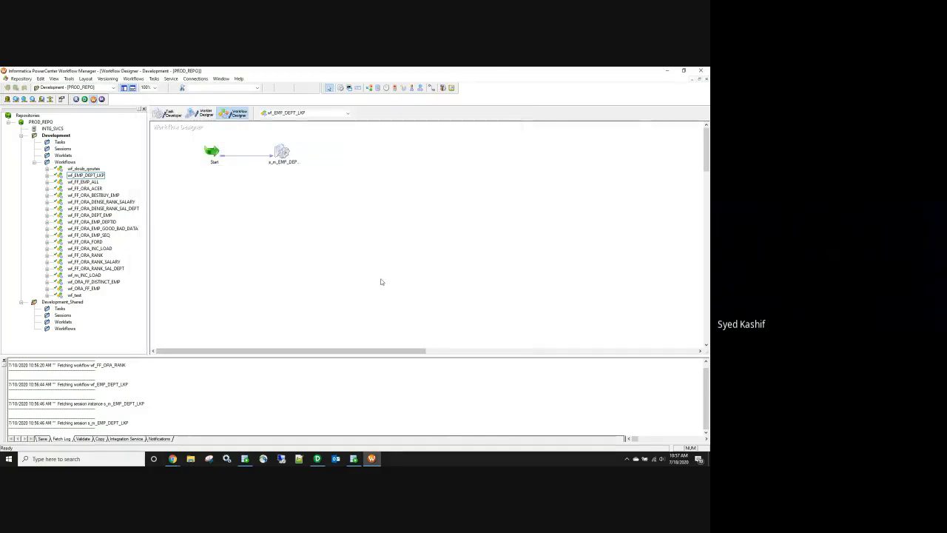
Step: Save wf_EMP_DEPT_LKP and start the workflow run
key("ctrl+s")
right_click(317, 230)
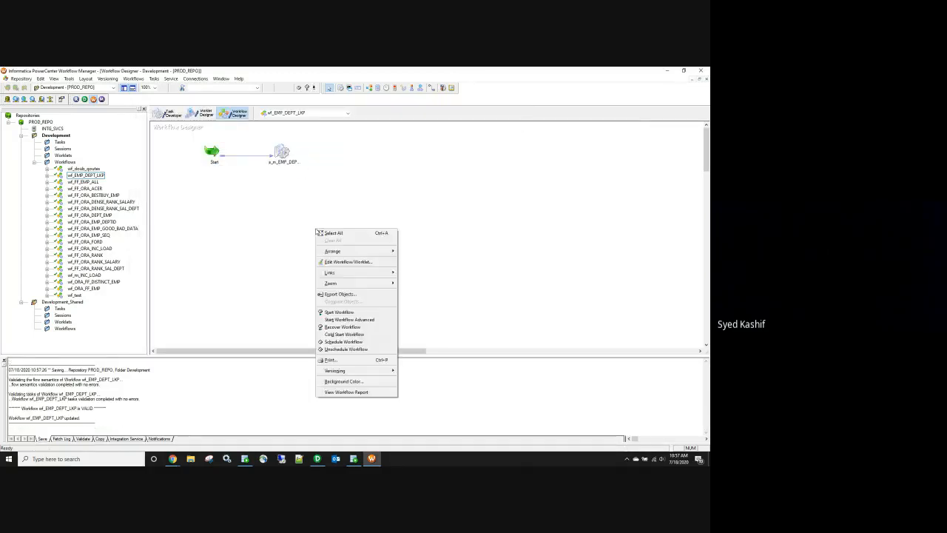
left_click(356, 312)
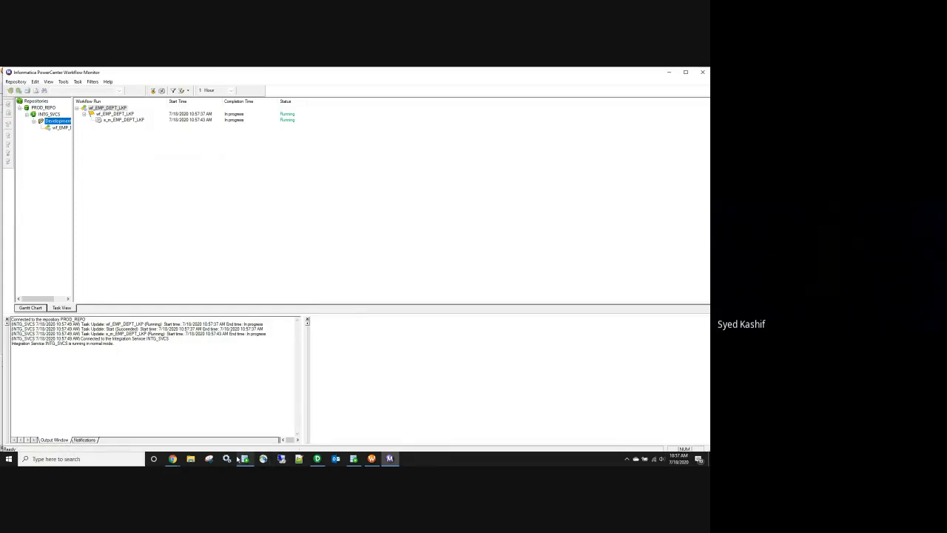
Step: Show the s_m_EMP_DEPT_LKP run's source/target statistics in Workflow Monitor
left_click(123, 120)
left_click(314, 328)
left_click(314, 335)
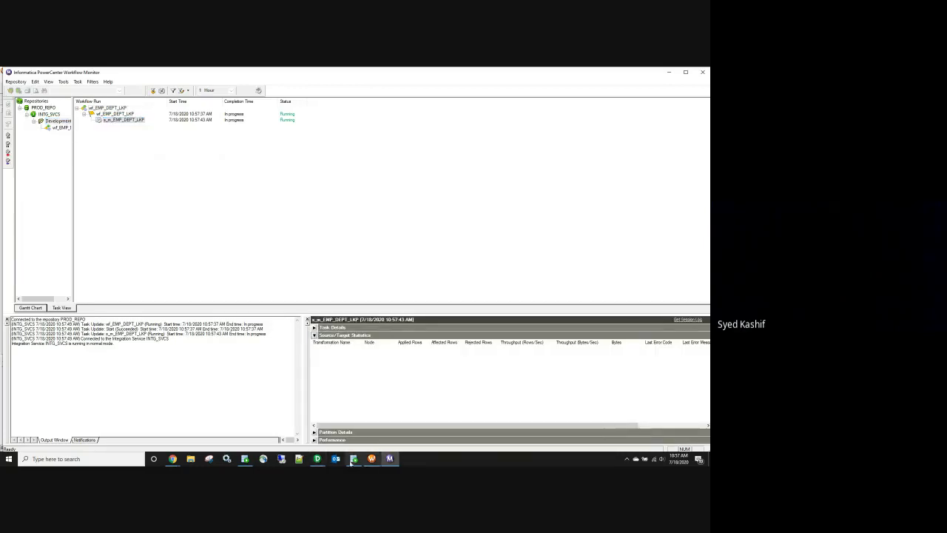
Step: Write the query select * from EMP_DEPT_LKP in the SQL Developer worksheet
left_click(354, 459)
left_click(239, 244)
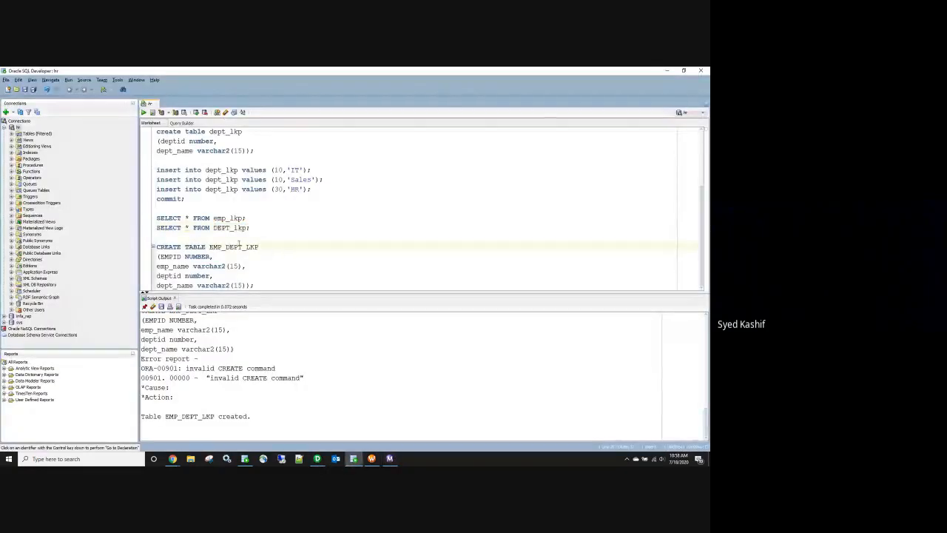
left_click(273, 283)
key("Return")
key("Return")
key("Return")
type("selec")
type("*")
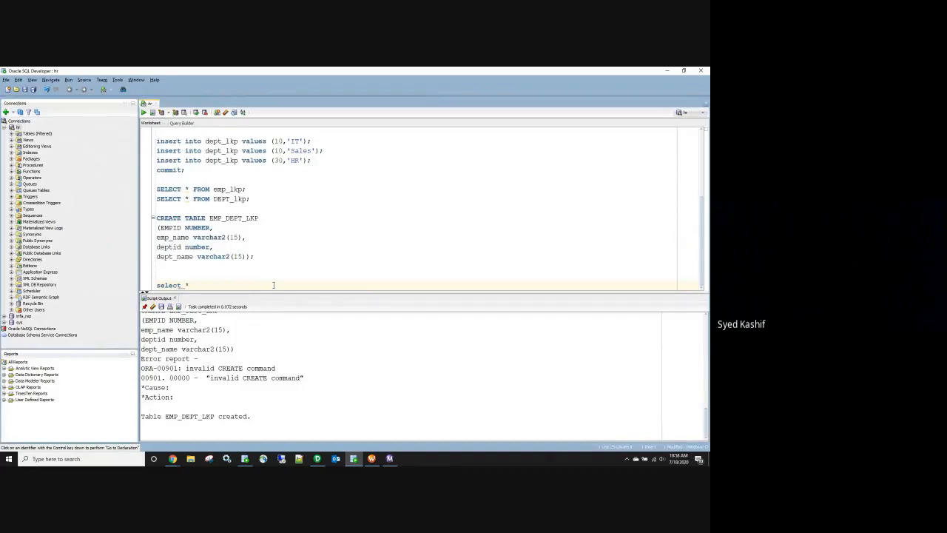
key("Return")
type("from EMP_DEPT_LKP")
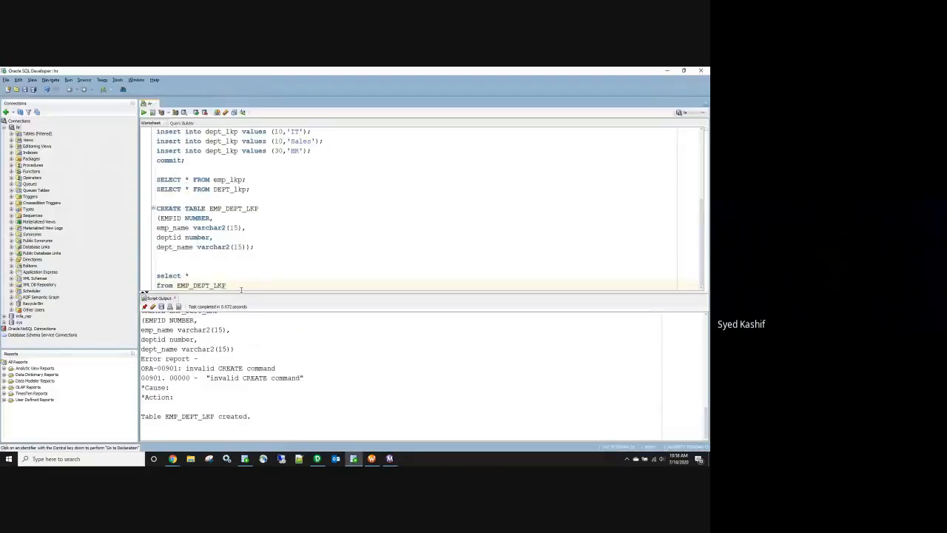
Step: Run the EMP_DEPT_LKP query and place a semicolon-terminated copy after the DEPT_lkp select
left_click_drag(274, 285, 182, 277)
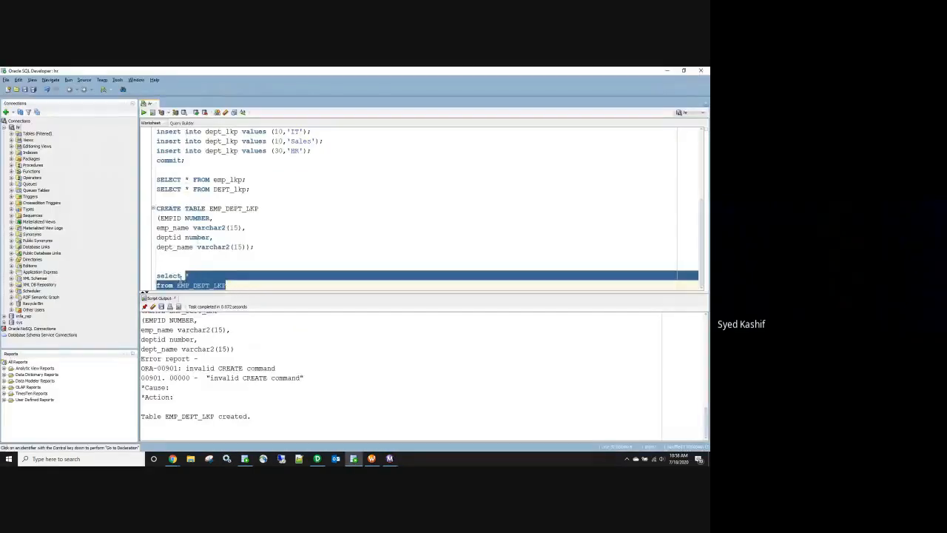
left_click(144, 113)
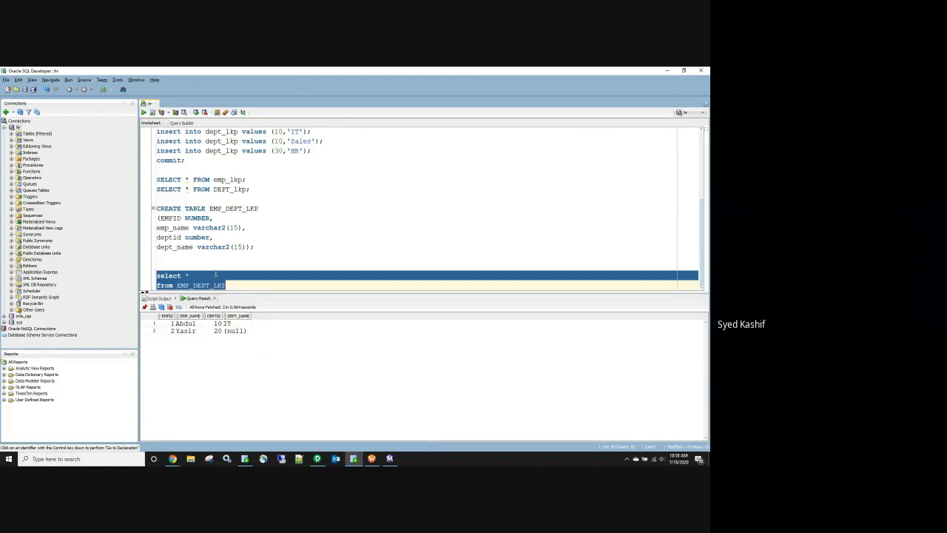
key("ctrl+c")
left_click(255, 190)
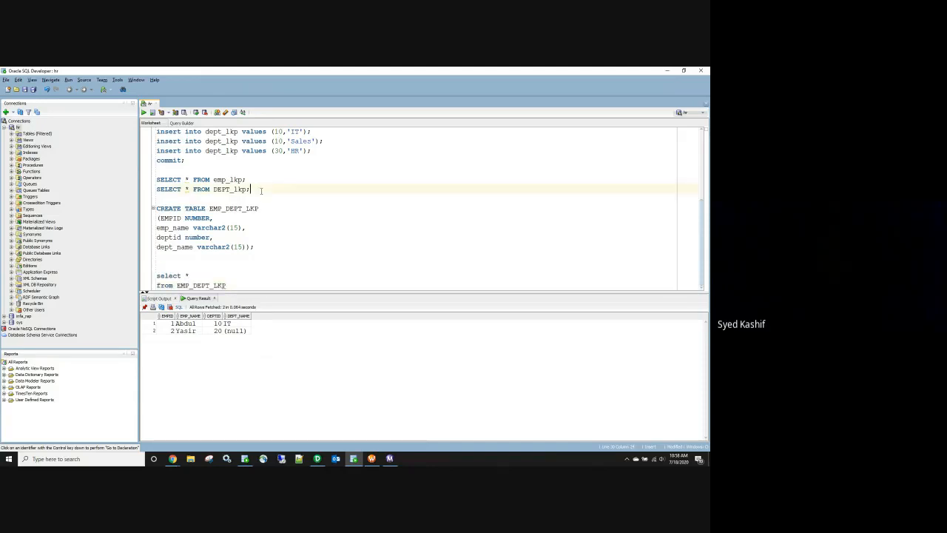
key("ctrl+v")
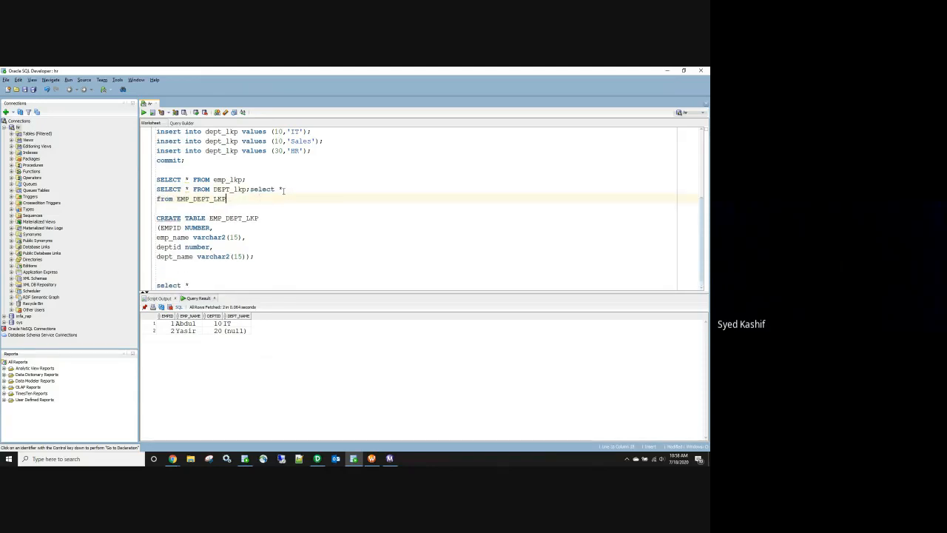
left_click(251, 189)
key("Return")
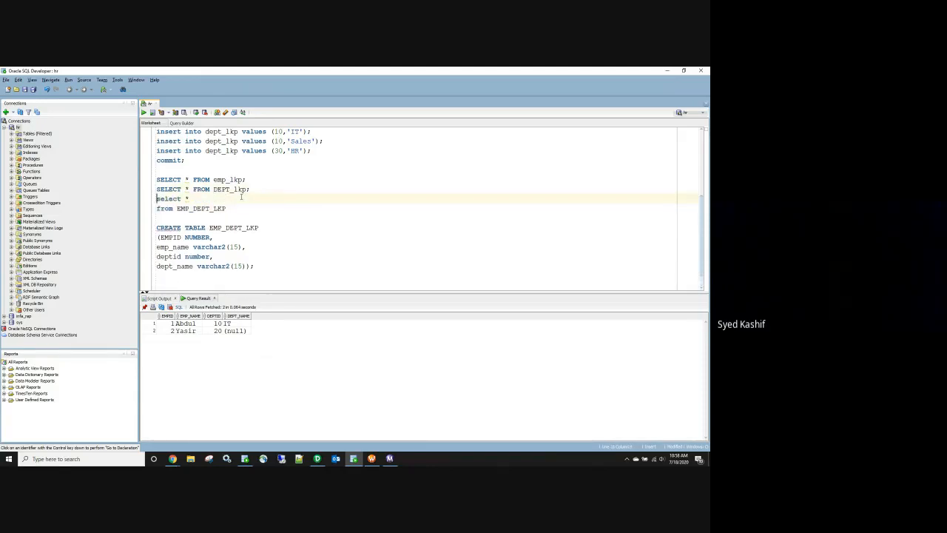
key("BackSpace")
left_click(269, 199)
type(";")
Step: Run the three SELECT queries as a script and enlarge the output pane
left_click_drag(267, 199, 148, 179)
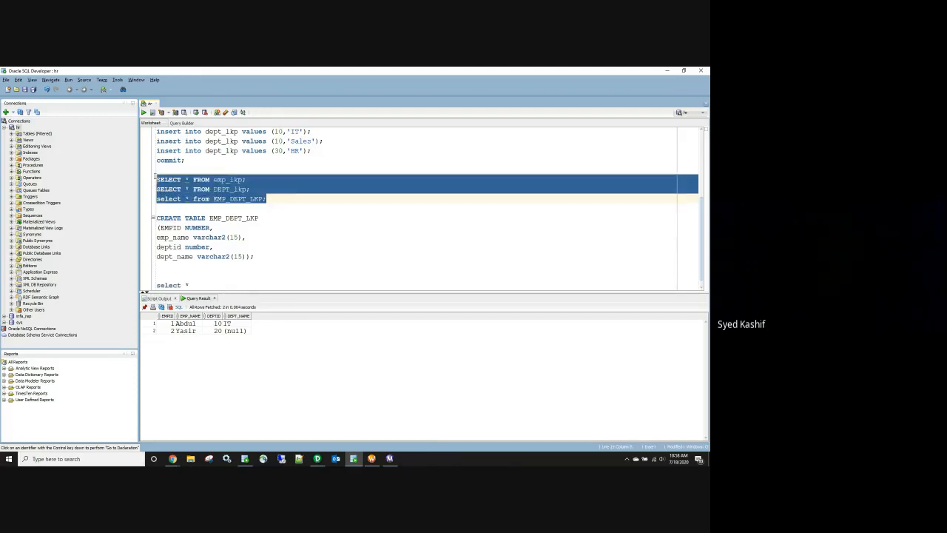
left_click(153, 113)
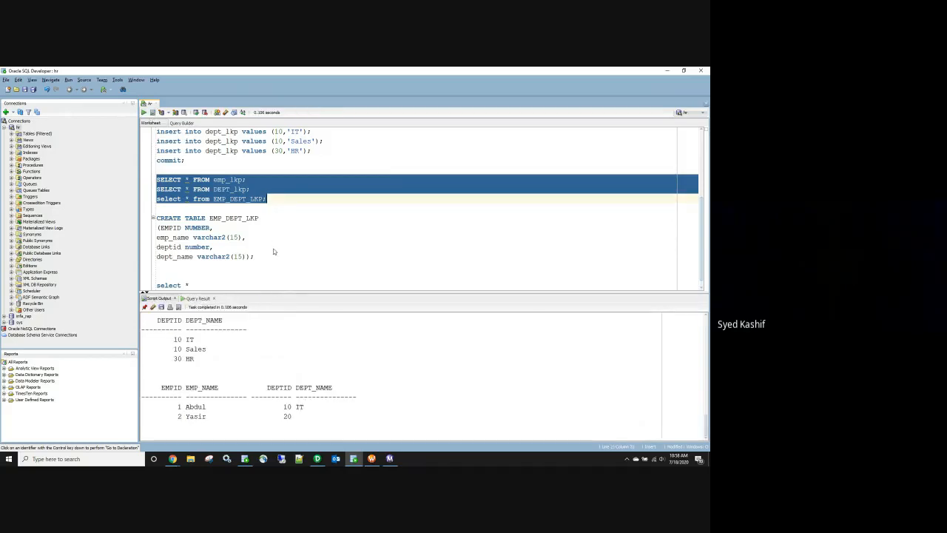
left_click_drag(273, 294, 271, 250)
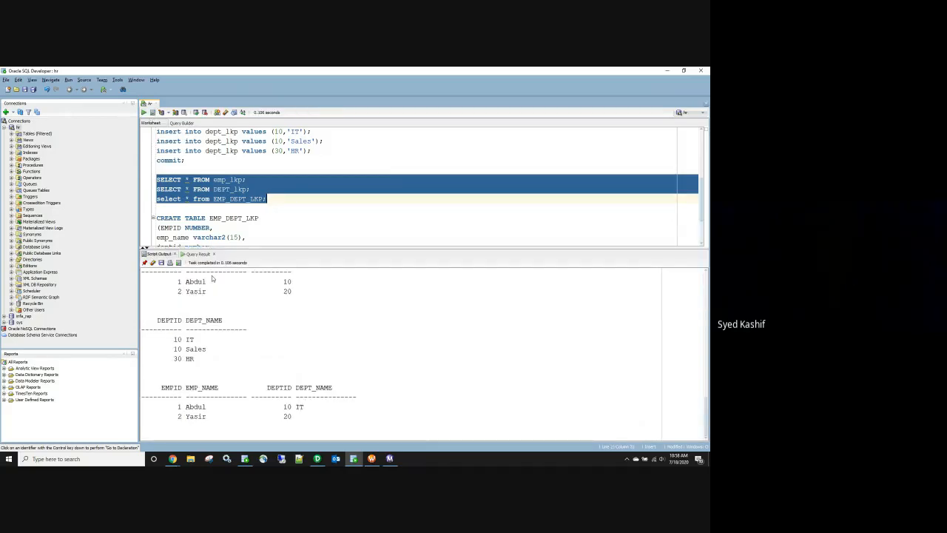
left_click(153, 112)
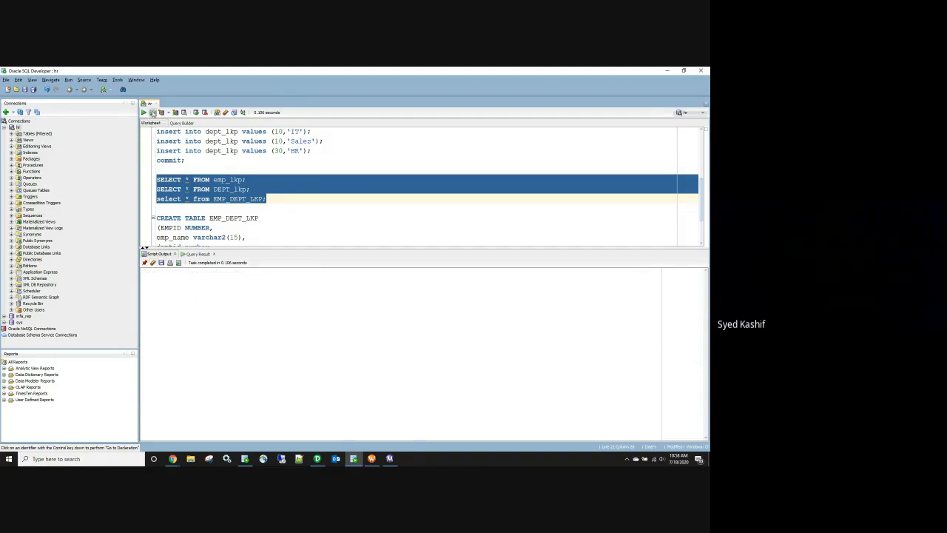
left_click_drag(315, 248, 315, 208)
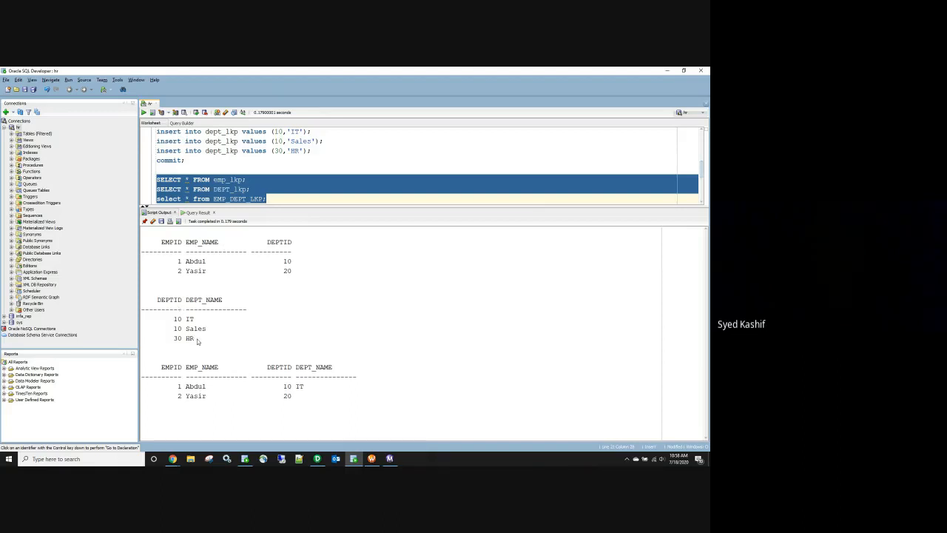
Step: Review the results: EMP_DEPT_LKP shows DEPTID 10 with IT and DEPTID 20 blank
left_click_drag(158, 359, 345, 407)
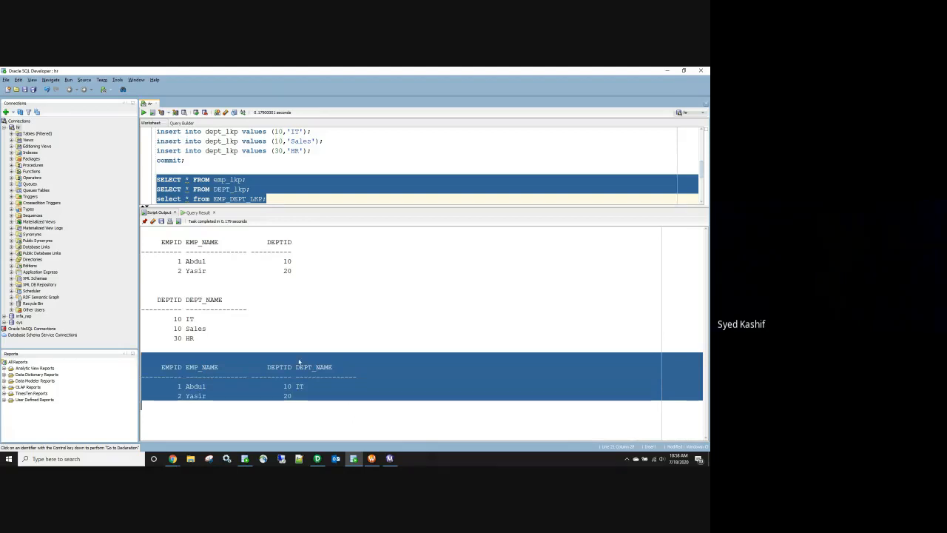
left_click_drag(158, 237, 291, 275)
left_click_drag(157, 297, 220, 338)
left_click_drag(156, 365, 364, 399)
left_click(386, 307)
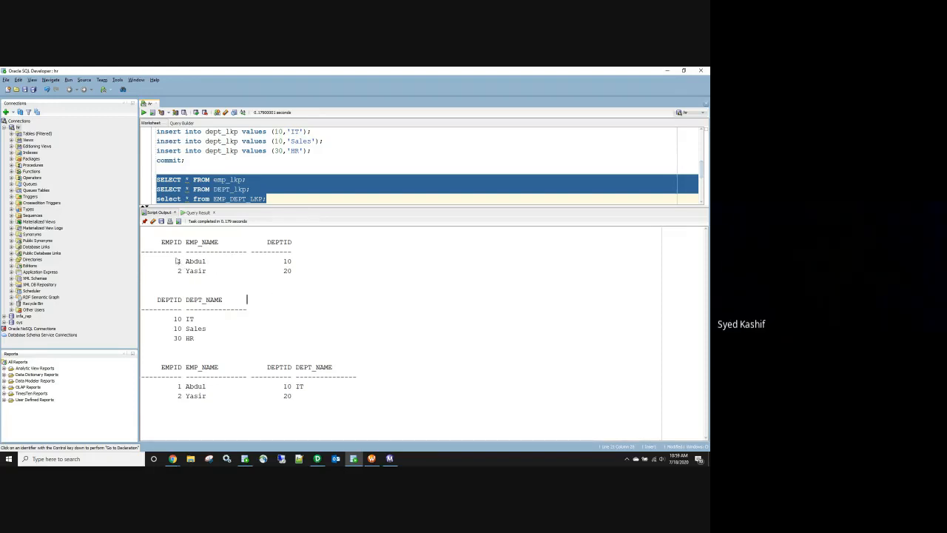
left_click_drag(178, 262, 218, 282)
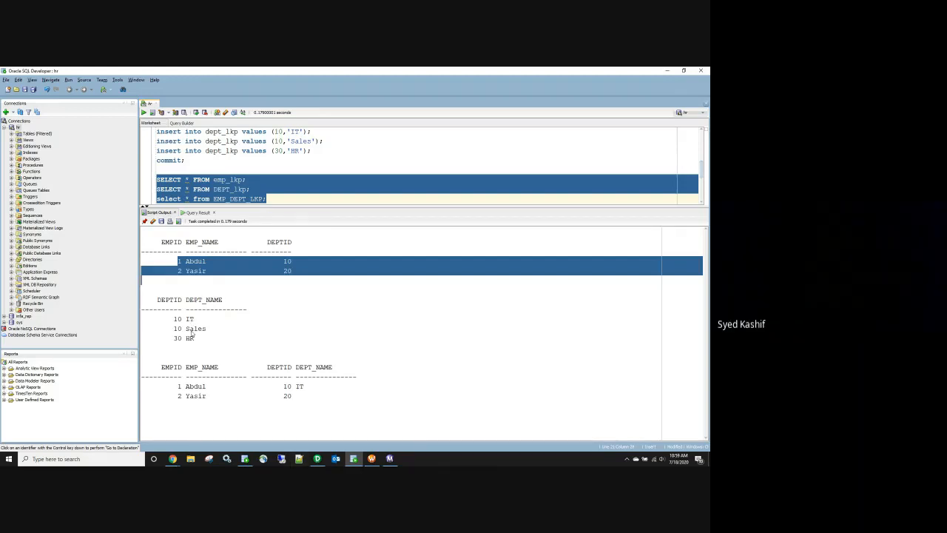
left_click(321, 460)
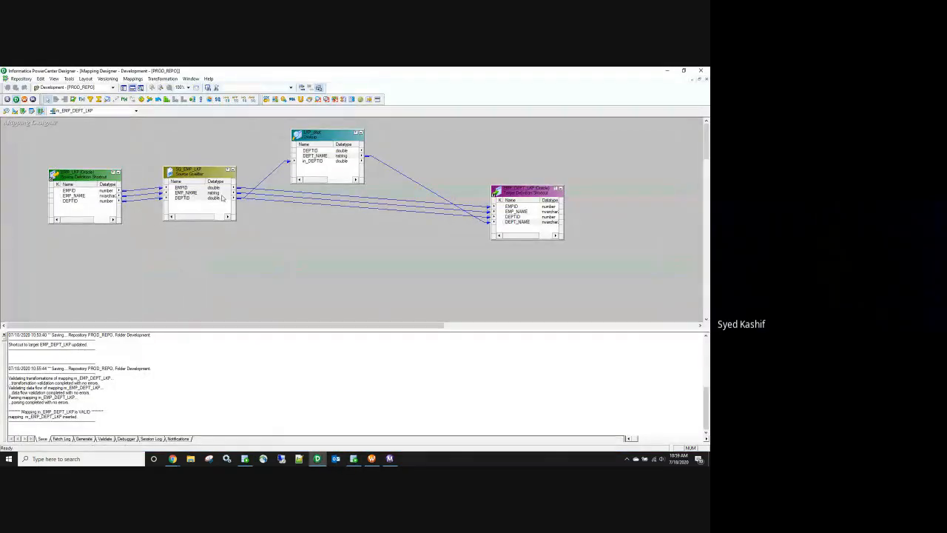
left_click(85, 180)
left_click(319, 137)
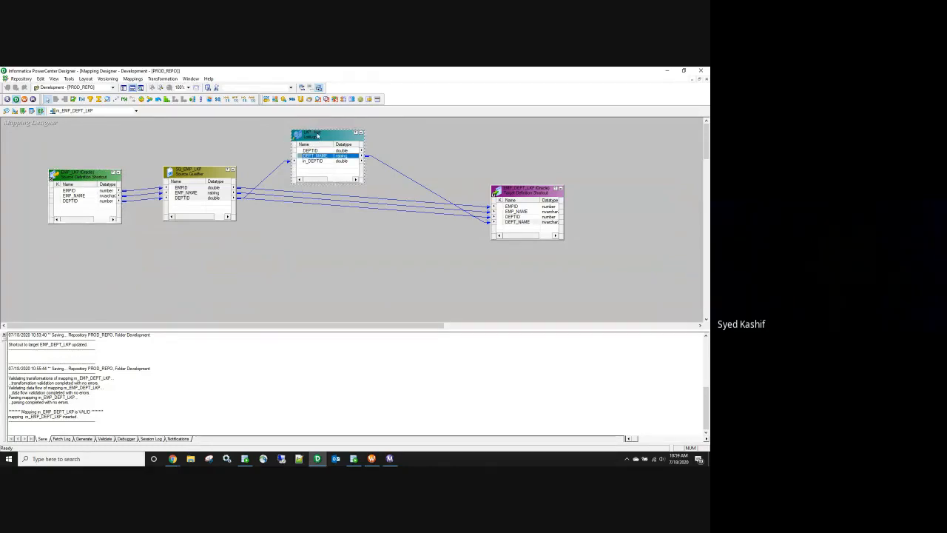
left_click(87, 176)
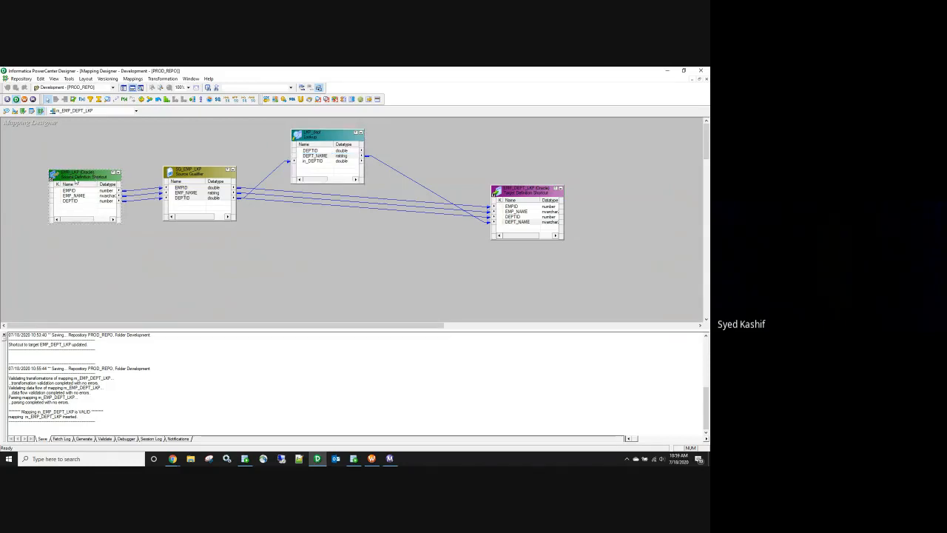
double_click(75, 182)
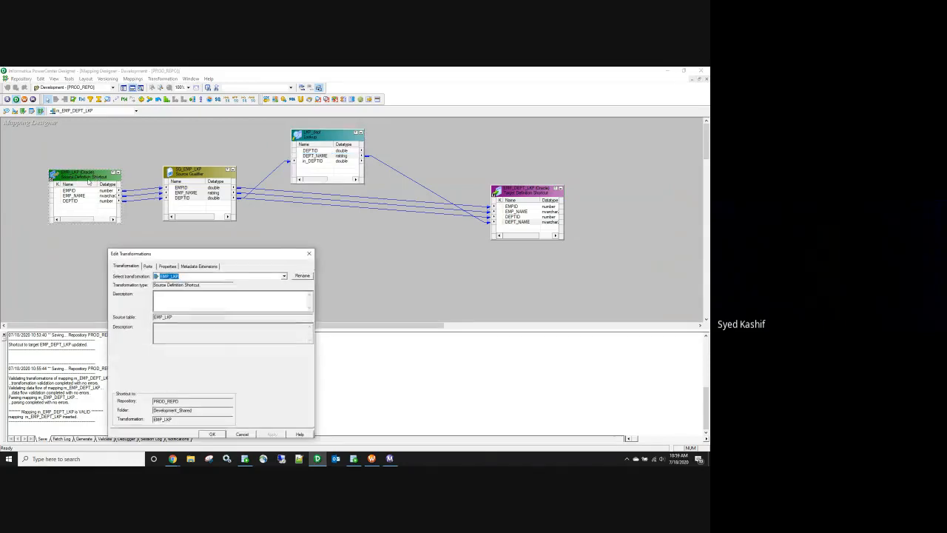
left_click(308, 255)
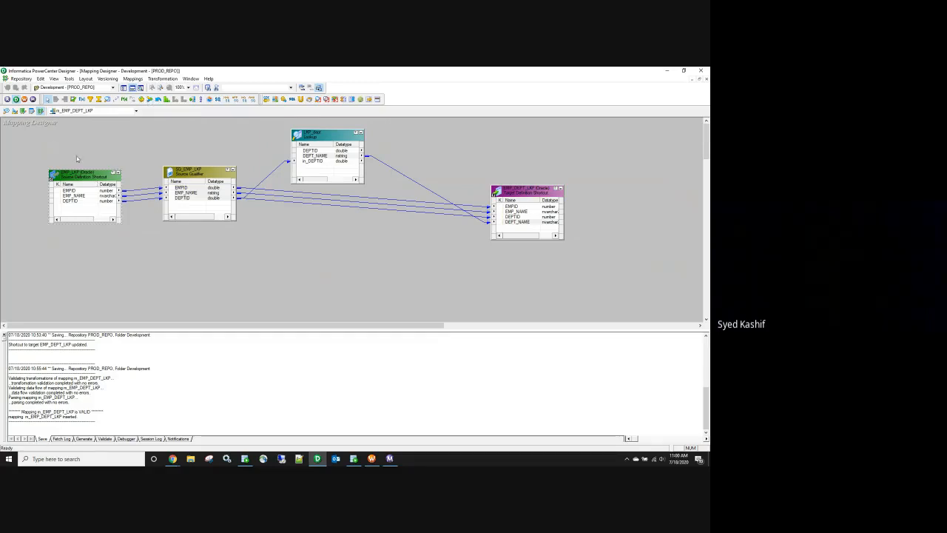
Step: Inspect the m_EMP_DEPT_LKP mapping objects and the EMP_LKP source, then bring up SQL Developer
left_click_drag(34, 127, 586, 264)
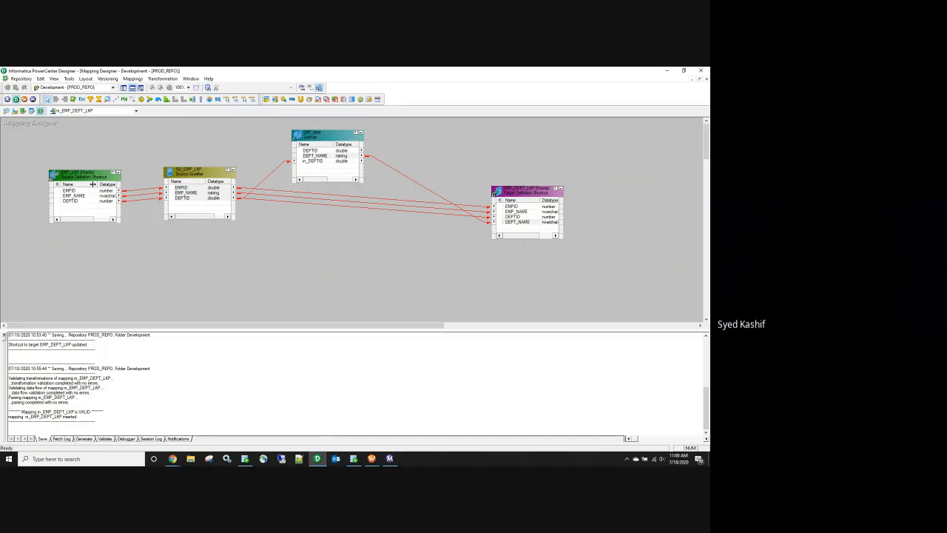
left_click_drag(41, 141, 607, 263)
left_click_drag(37, 144, 582, 259)
left_click(464, 294)
left_click(49, 174)
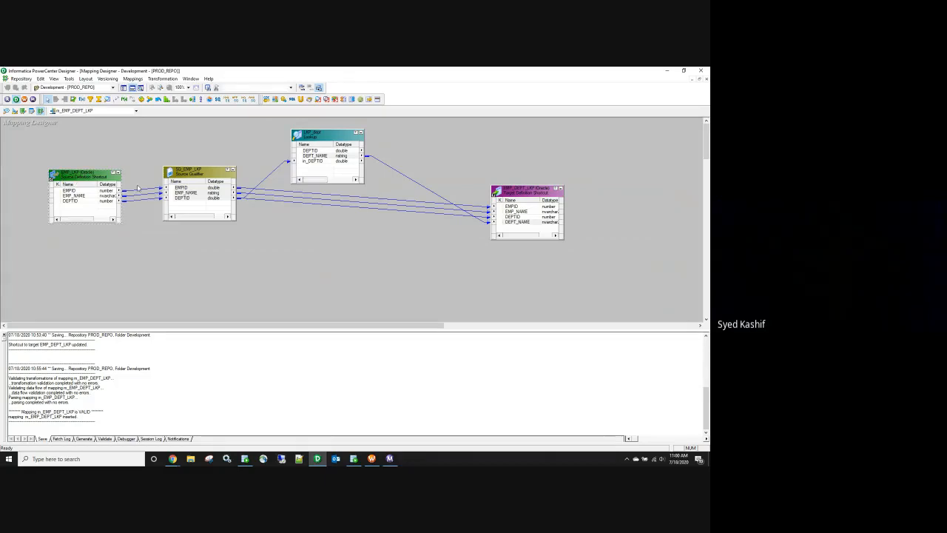
left_click(354, 459)
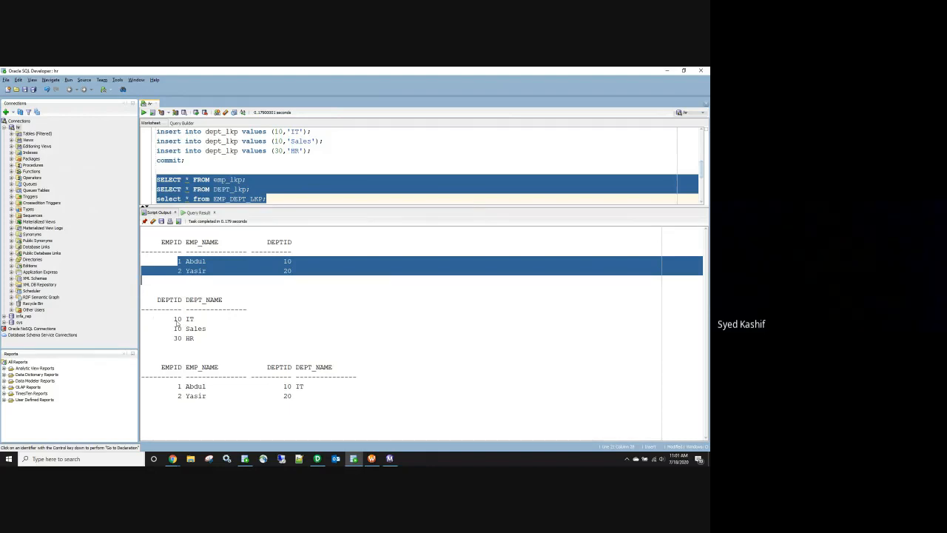
Step: Highlight the two DEPTID 10 rows in the output and return to PowerCenter Designer
left_click(215, 272)
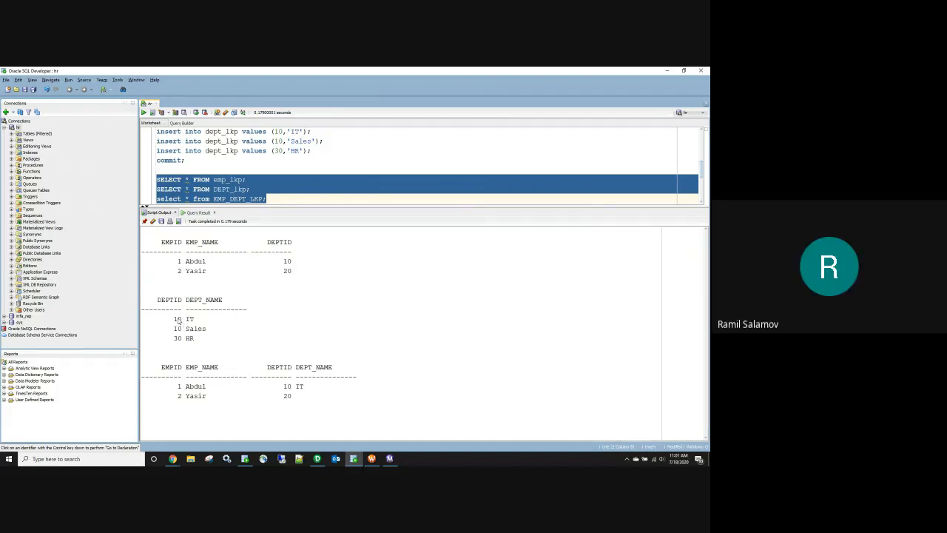
mouse_move(178, 319)
left_mouse_down()
mouse_move(184, 337)
mouse_move(198, 319)
mouse_move(185, 319)
mouse_move(185, 331)
left_mouse_up()
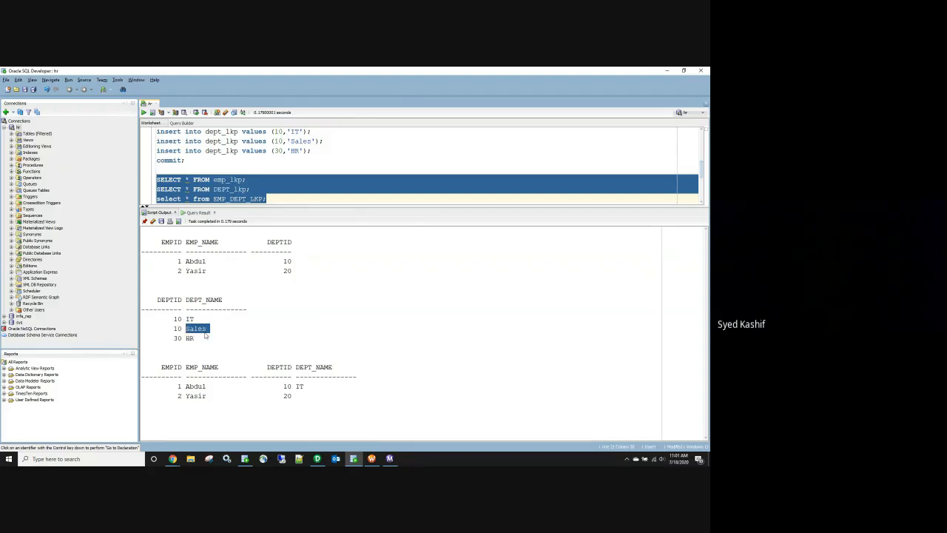
left_click(317, 459)
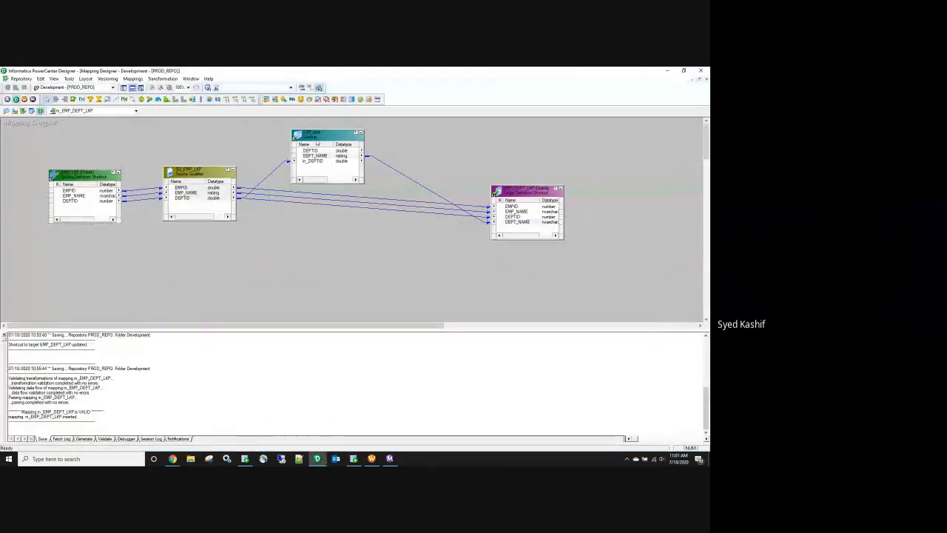
Step: Set LKP_dept's multiple-match lookup policy to Use First Value and confirm the dialog
double_click(318, 134)
left_click(167, 266)
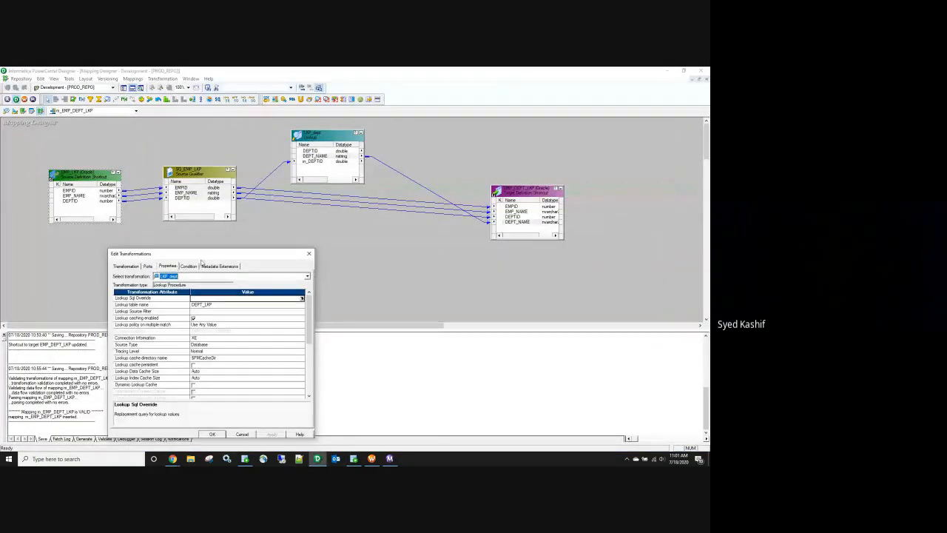
left_click_drag(206, 255, 287, 229)
left_click(287, 298)
left_click(287, 299)
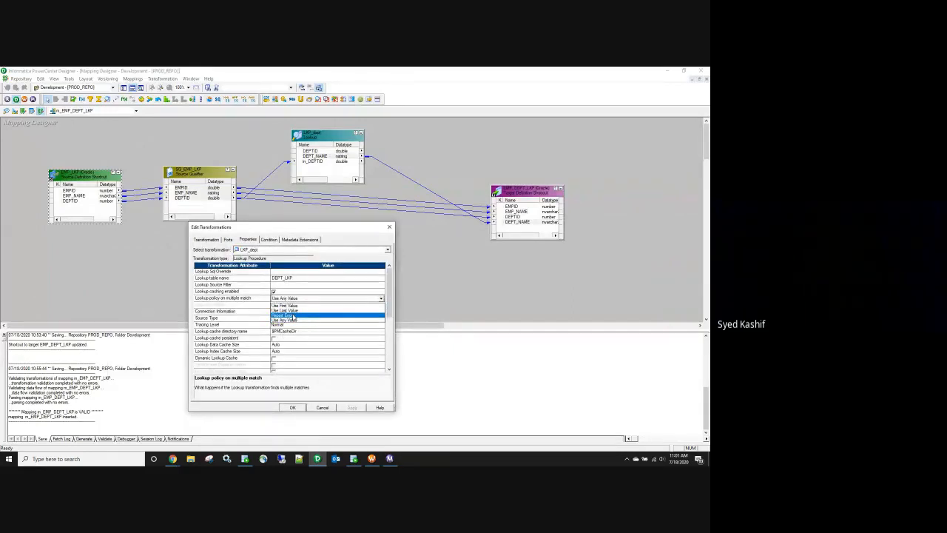
left_click(291, 319)
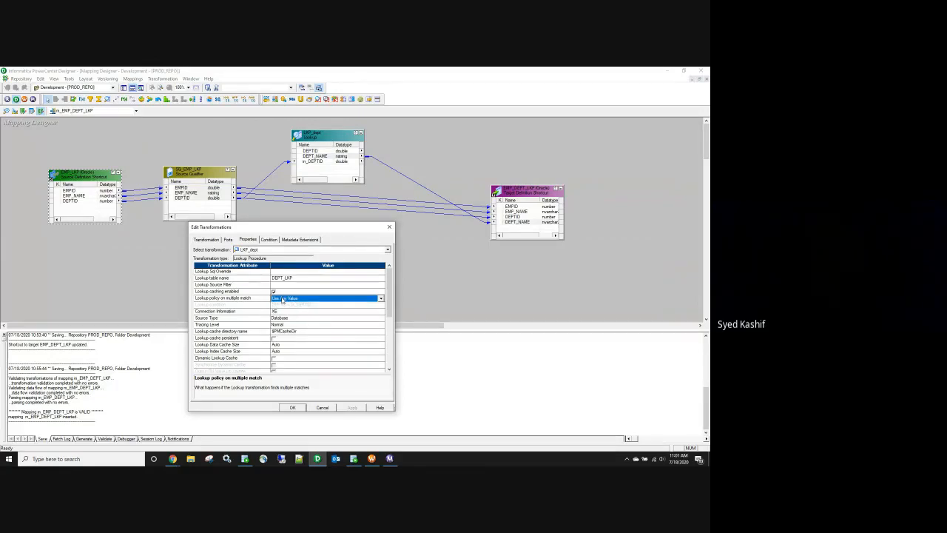
left_click(282, 300)
left_click(288, 306)
left_click(293, 408)
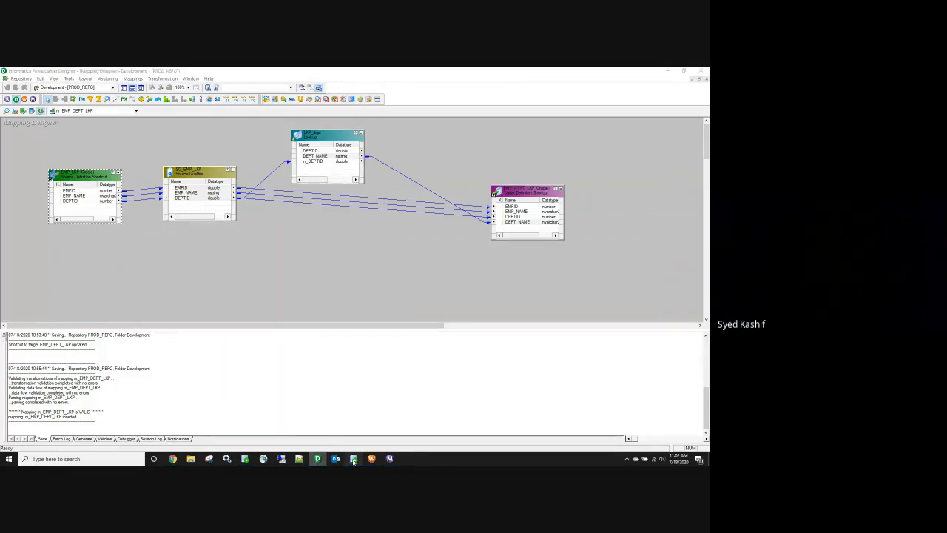
Step: Compare the IT department name in SQL Developer with LKP_dept's multiple-match policy explanation
left_click(353, 459)
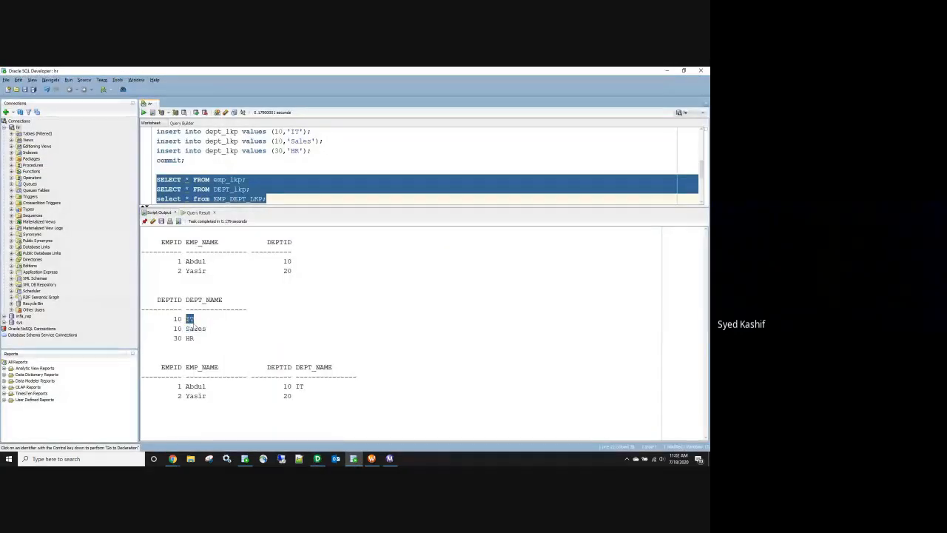
mouse_move(200, 321)
left_mouse_down()
mouse_move(185, 319)
mouse_move(201, 331)
mouse_move(185, 331)
left_mouse_up()
left_click(317, 459)
double_click(308, 138)
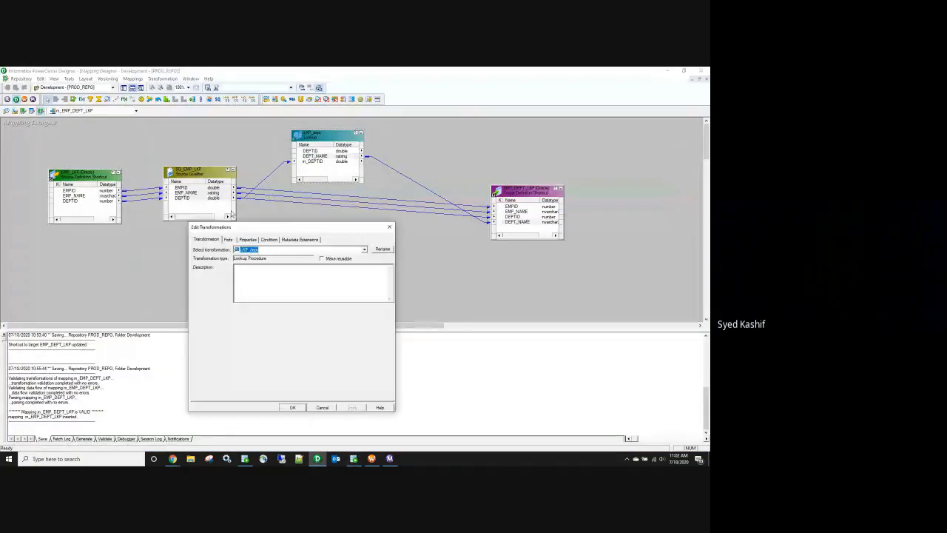
left_click(247, 239)
left_click(235, 297)
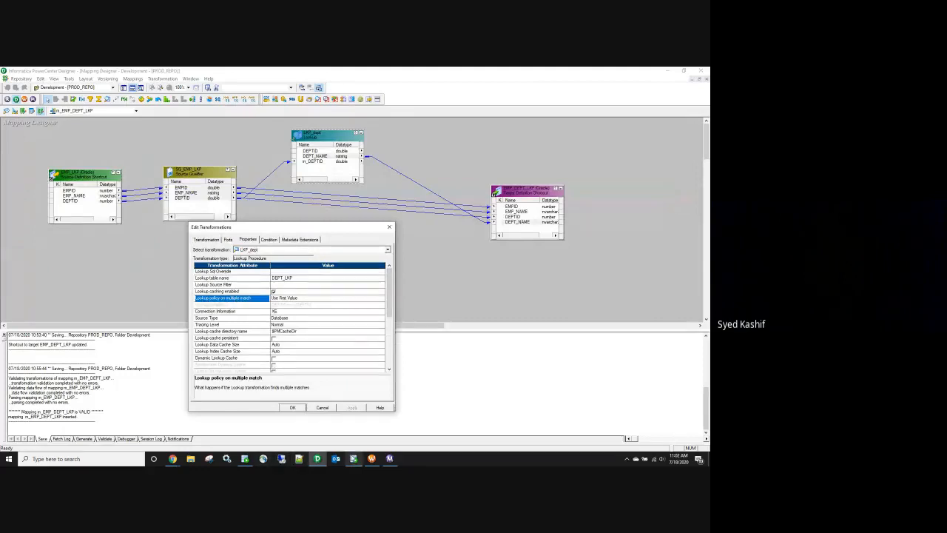
Step: Inspect the two department 10 rows, IT and the duplicate Sales, in SQL Developer's output
left_click(353, 459)
left_click(287, 261)
left_click_drag(175, 319, 201, 332)
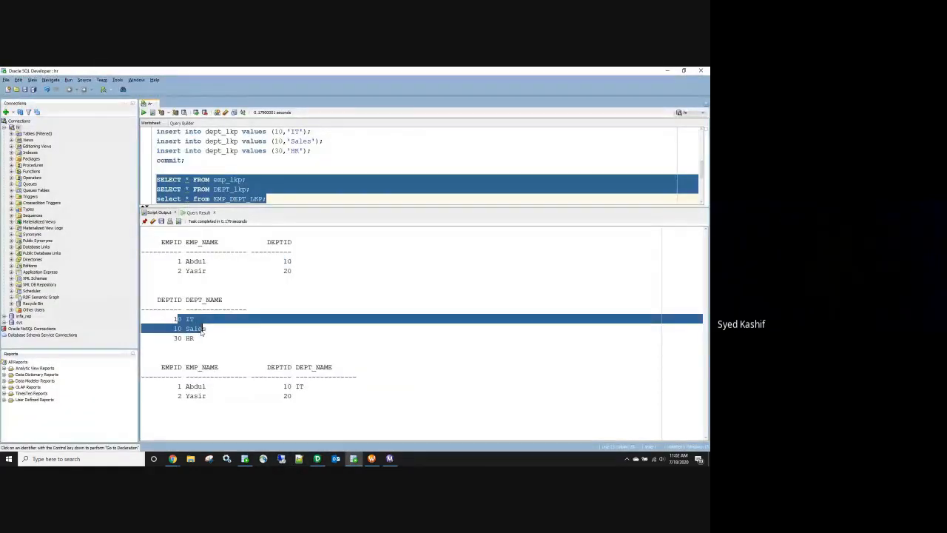
left_click(180, 322)
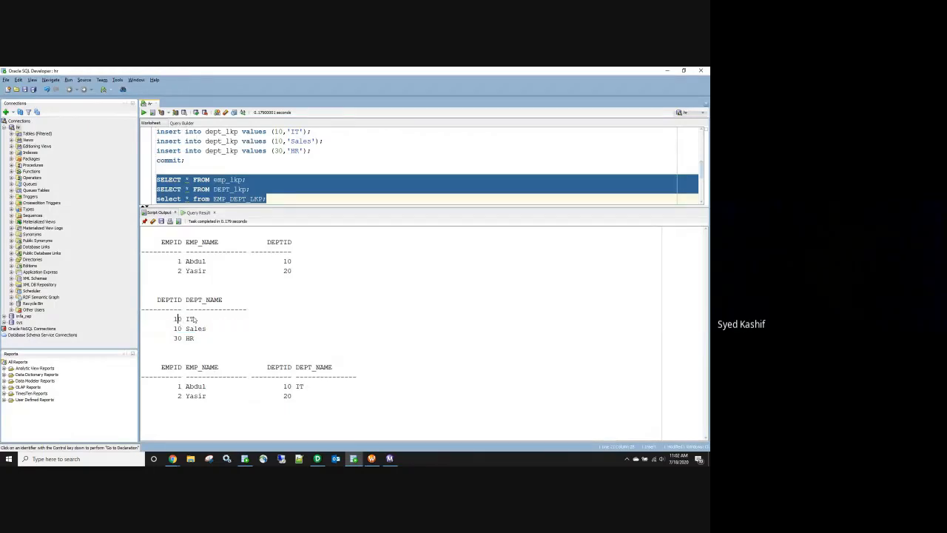
left_click_drag(182, 319, 198, 321)
left_click(191, 330)
double_click(191, 330)
Step: Confirm the Use First Value policy and save the m_EMP_DEPT_LKP mapping
left_click(317, 459)
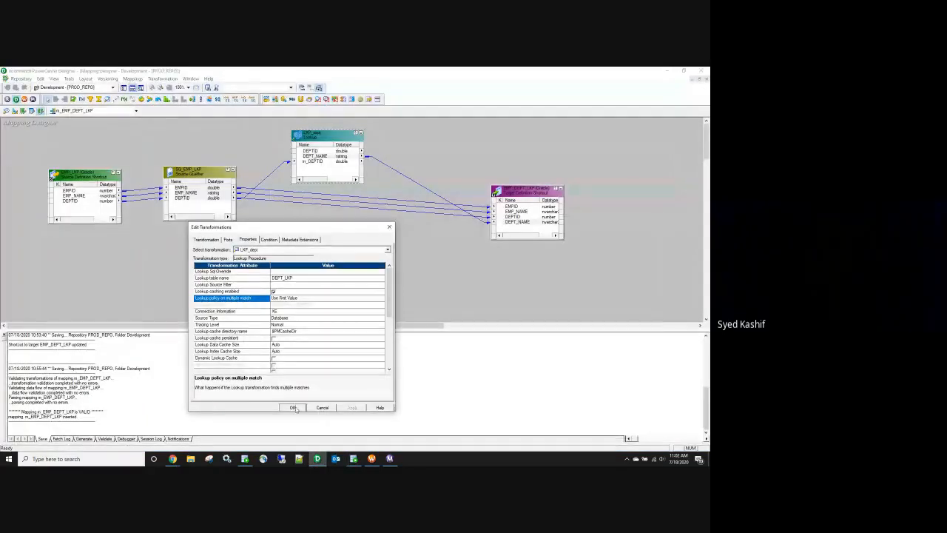
left_click(322, 407)
key("ctrl+s")
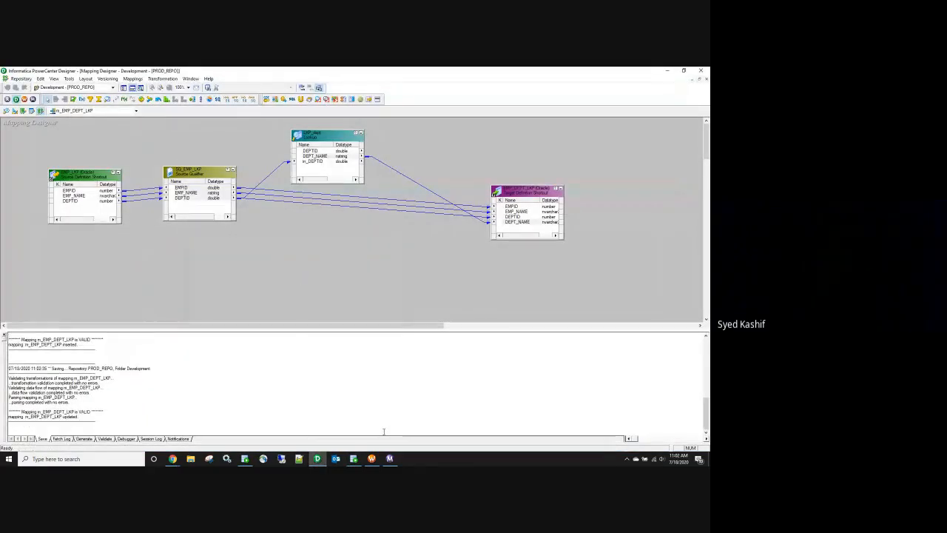
Step: Refresh the session's mapping and start wf_EMP_DEPT_LKP in Workflow Manager
left_click(371, 459)
left_click(281, 153)
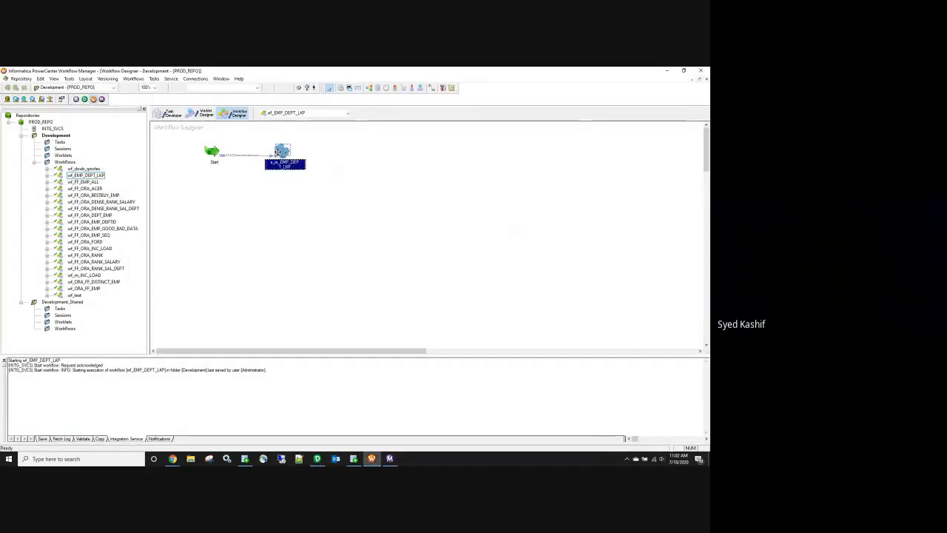
right_click(280, 153)
left_click(304, 225)
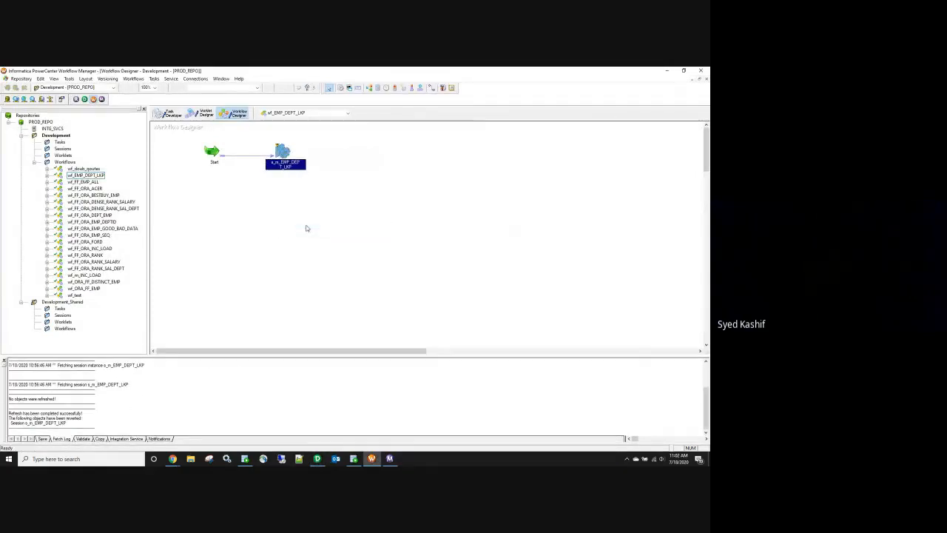
right_click(306, 216)
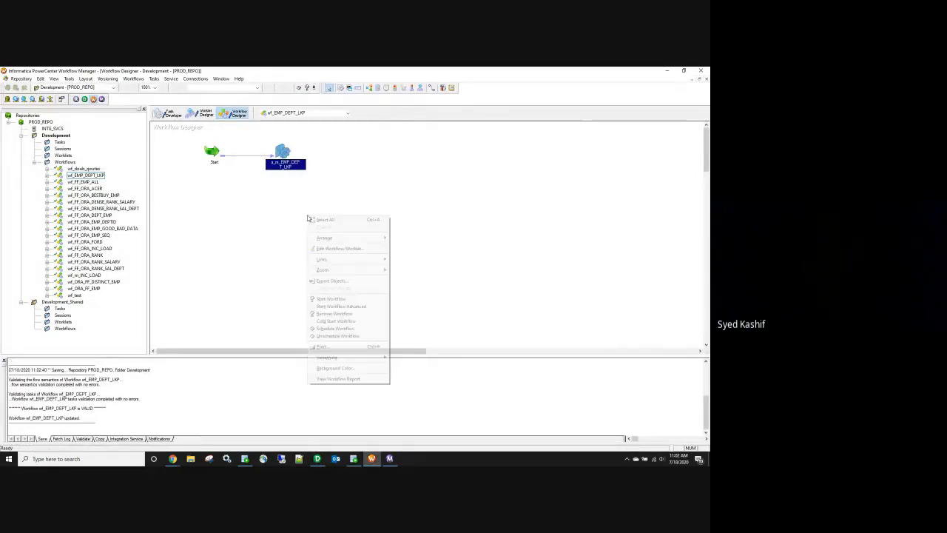
left_click(344, 300)
Step: Clear SQL Developer's output and rerun the three SELECT queries
left_click(353, 459)
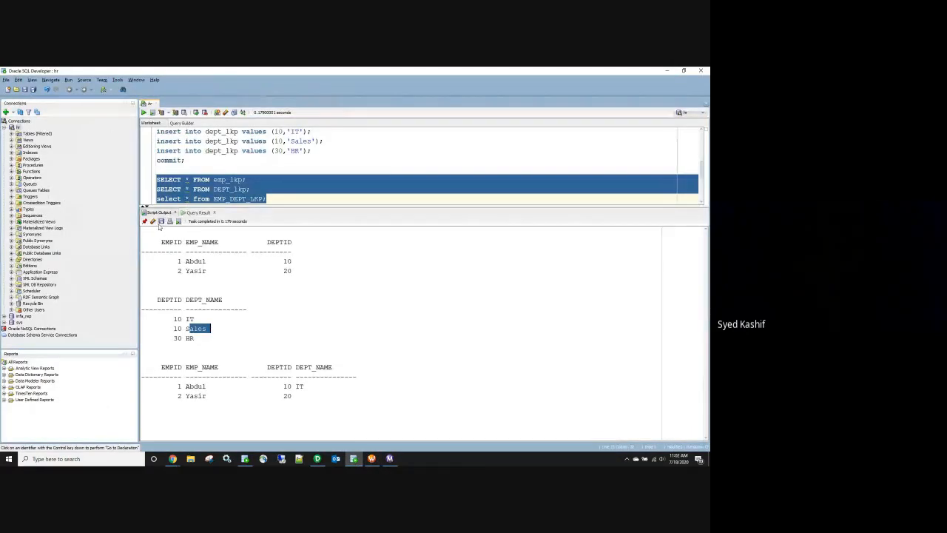
left_click(153, 221)
left_click(152, 111)
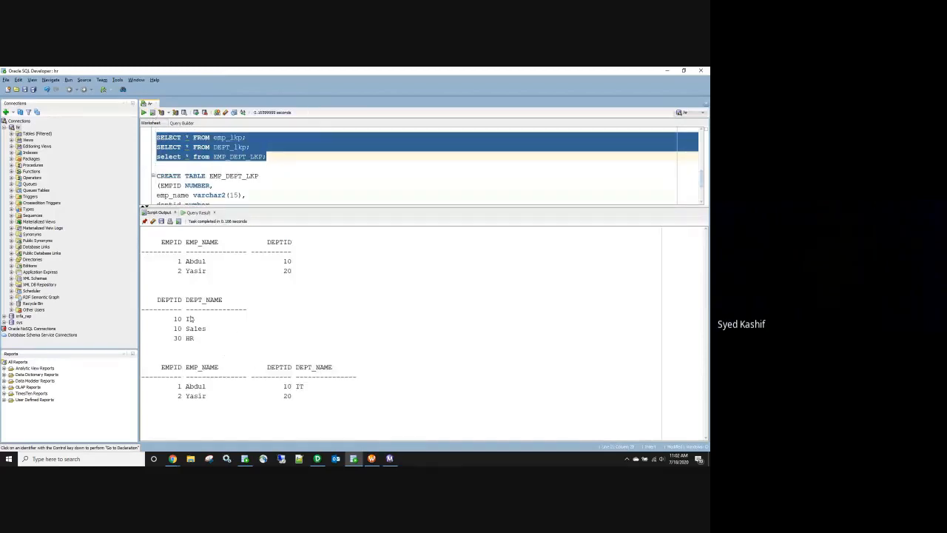
Step: Change LKP_dept's multiple-match lookup policy to Use Last Value and confirm
left_click(319, 460)
double_click(338, 156)
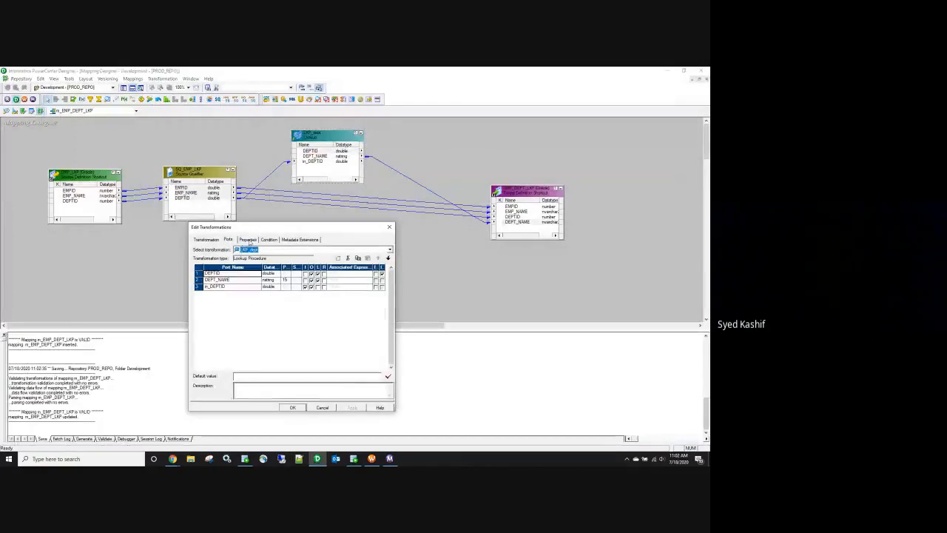
left_click(248, 239)
left_click(290, 299)
left_click(290, 299)
left_click(292, 311)
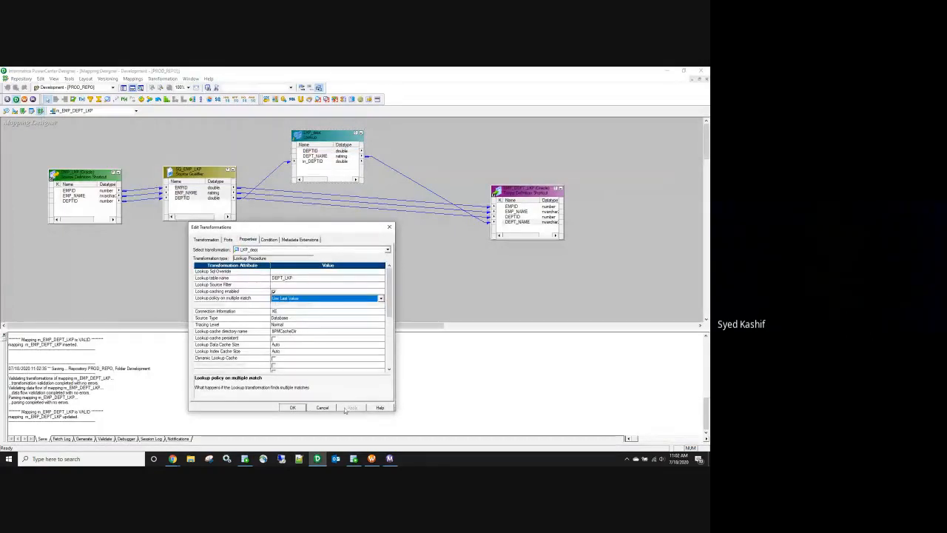
left_click(292, 408)
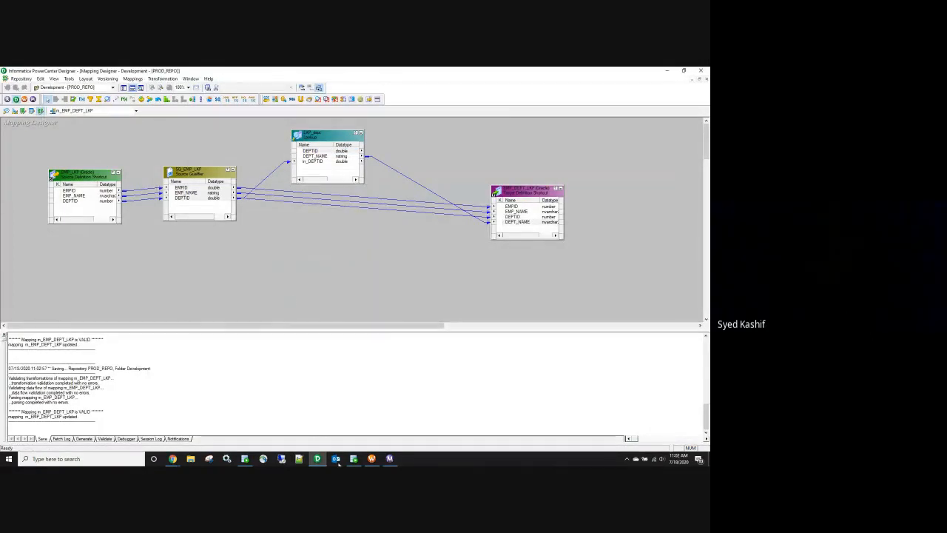
left_click(372, 459)
Step: Refresh the session from the updated mapping and save the workflow
right_click(285, 152)
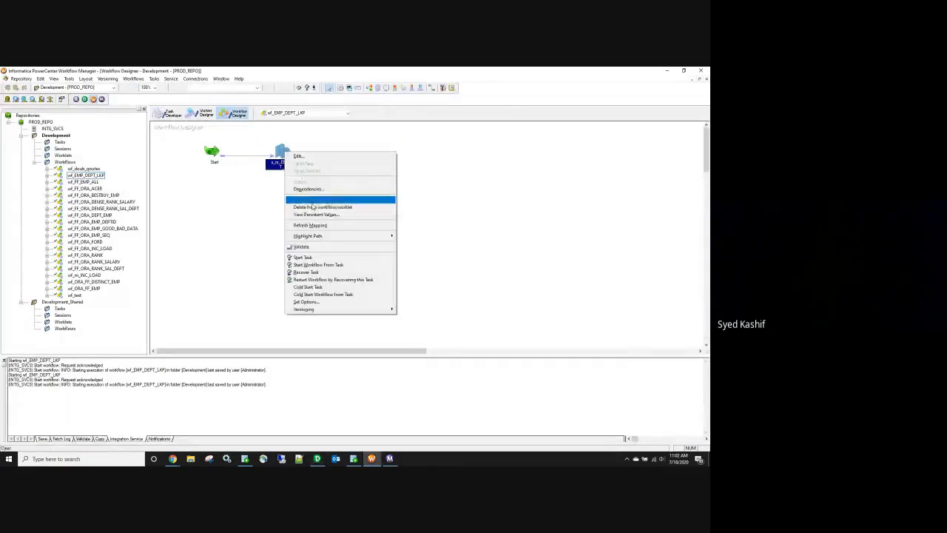
left_click(315, 226)
key("ctrl+s")
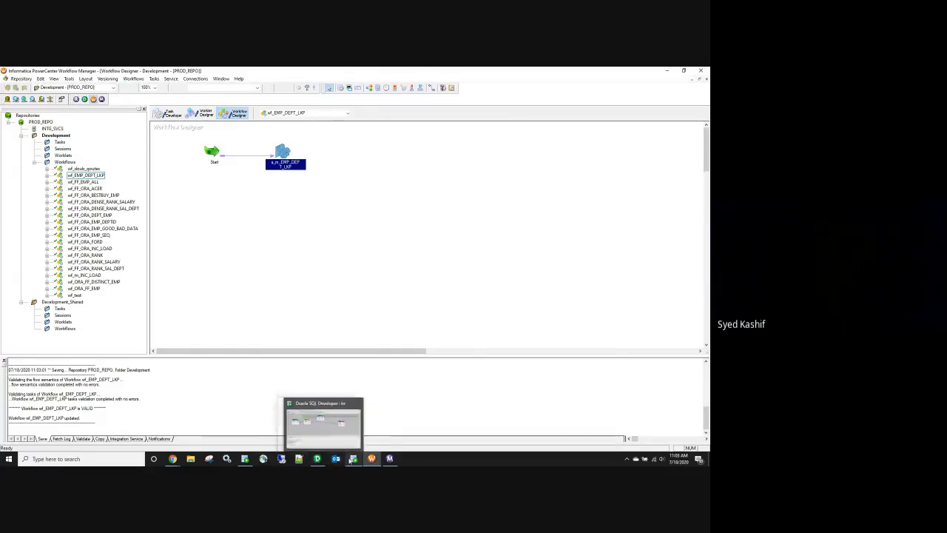
Step: Check the 10 Sales row in SQL Developer, then start wf_EMP_DEPT_LKP again and open Workflow Monitor
left_click(354, 459)
left_click_drag(208, 333, 175, 330)
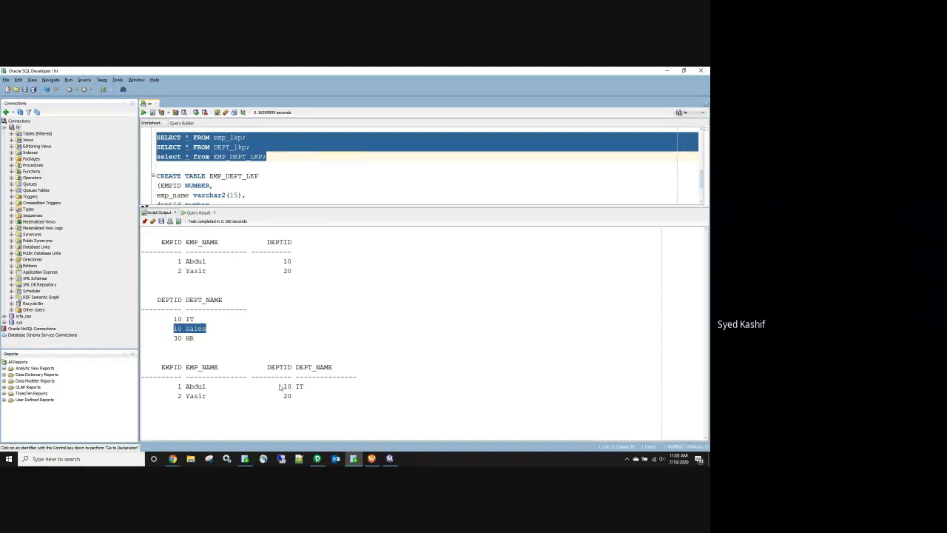
left_click(373, 460)
right_click(297, 221)
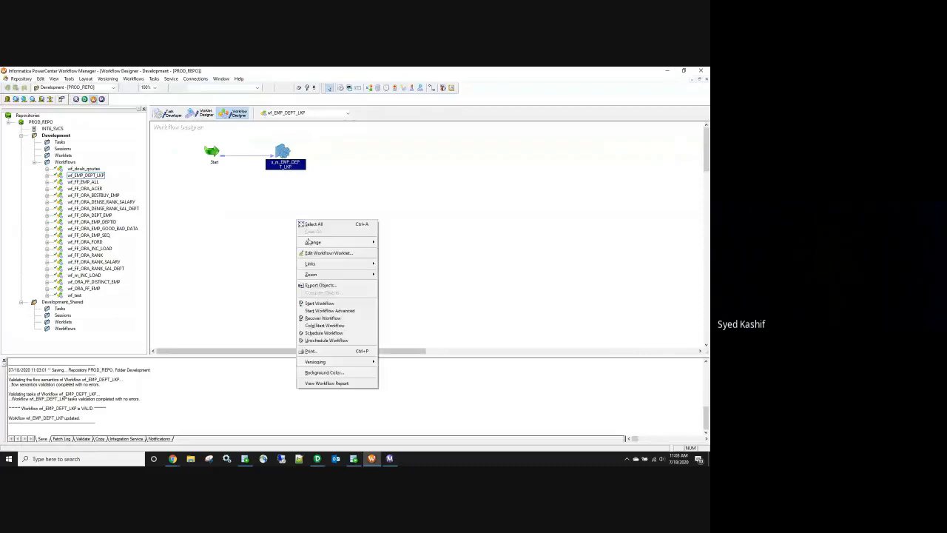
left_click(320, 303)
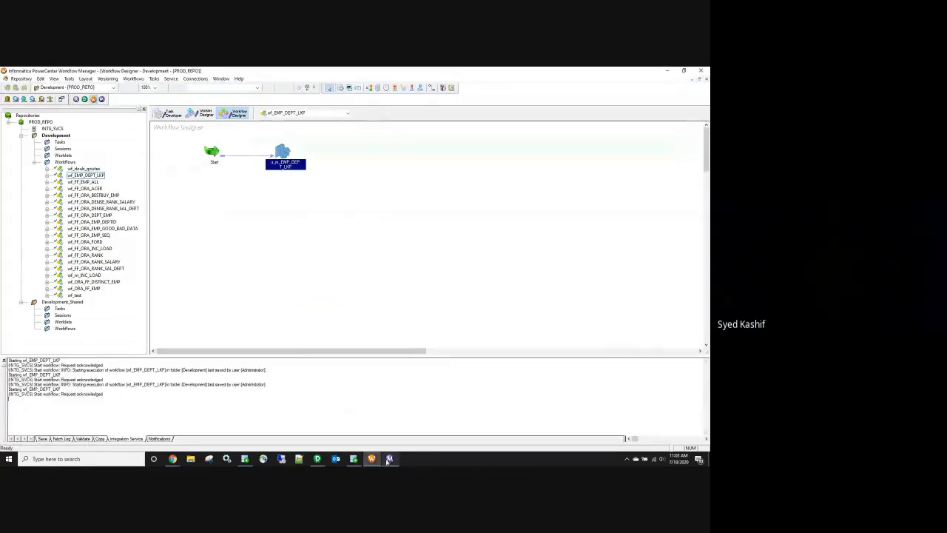
left_click(390, 459)
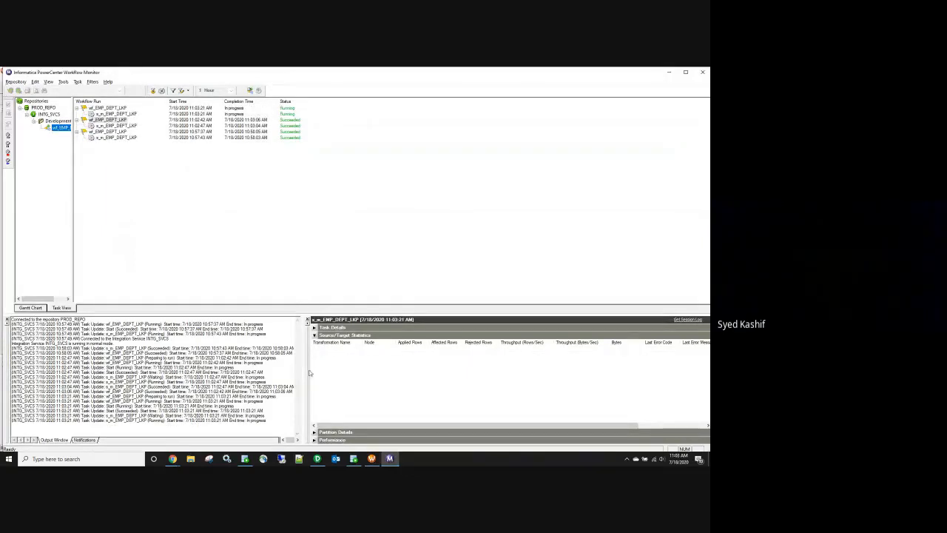
Step: Wait for s_m_EMP_DEPT_LKP to succeed with 2 rows loaded, then bring SQL Developer forward
mouse_move(353, 459)
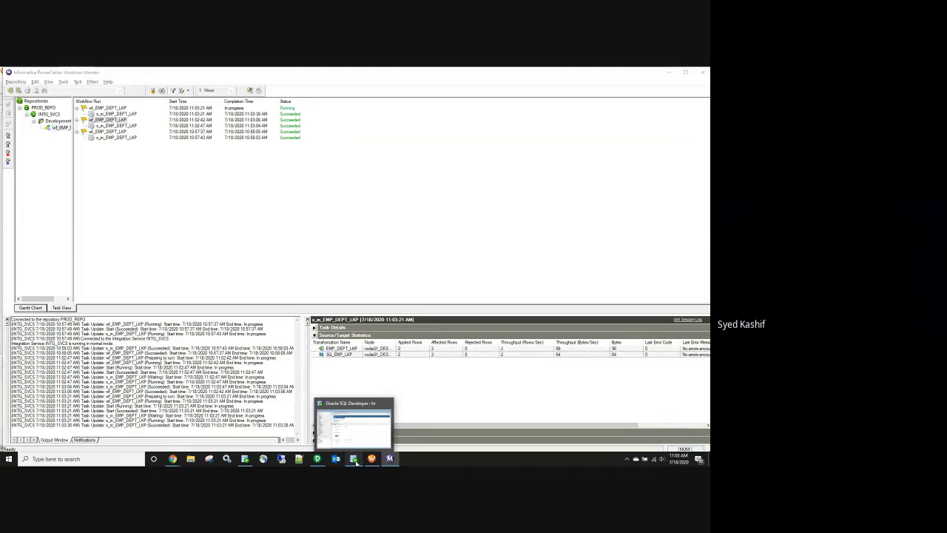
left_click(355, 460)
Step: Rerun the SELECT queries and confirm the target row's DEPT_NAME is now Sales
double_click(300, 387)
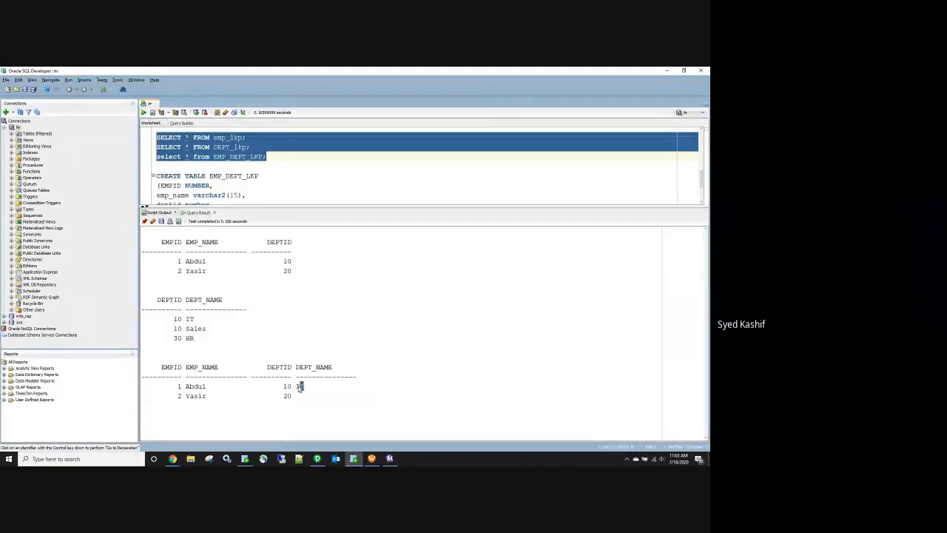
left_click(152, 113)
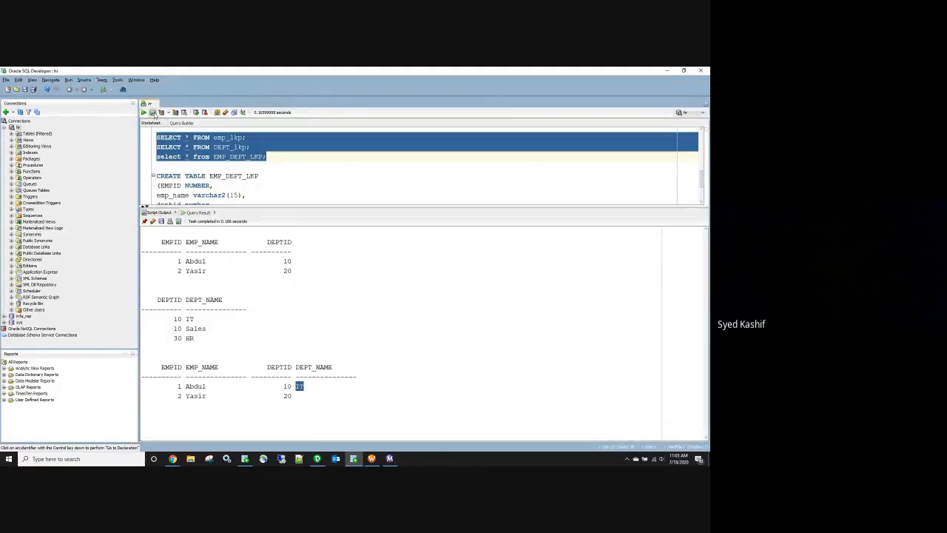
left_click_drag(324, 408, 298, 410)
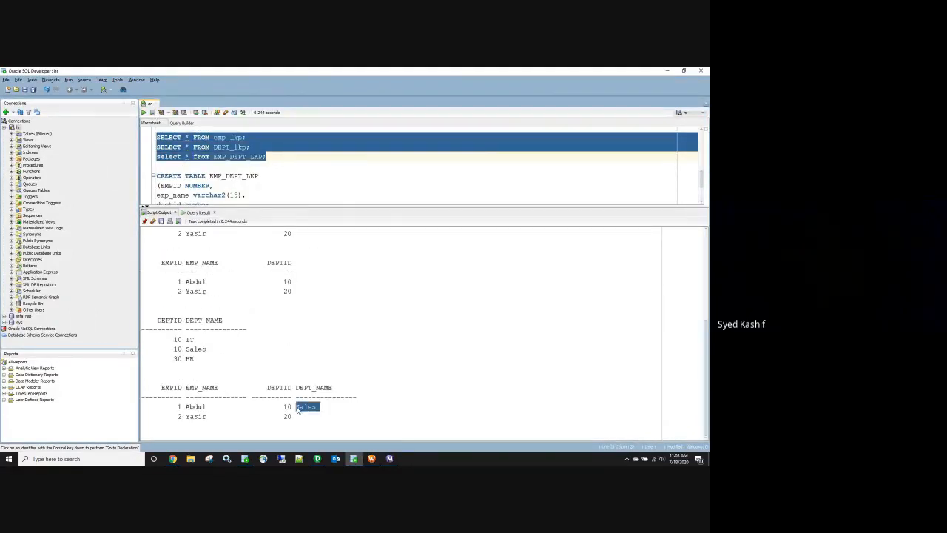
left_click_drag(210, 350, 185, 351)
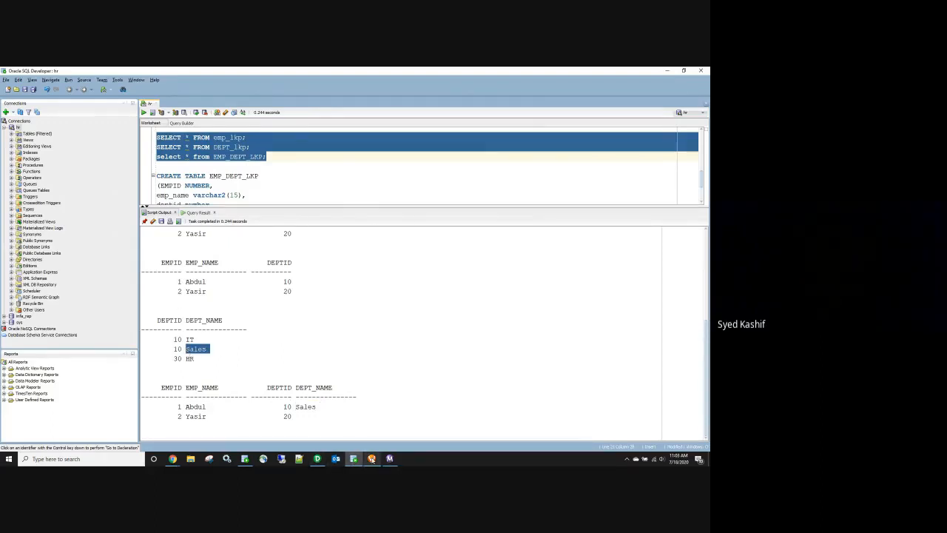
Step: Set LKP_dept's multiple-match lookup policy to Report Error and save the mapping
left_click(336, 460)
double_click(309, 158)
left_click(248, 239)
left_click(283, 298)
left_click(284, 298)
left_click(288, 314)
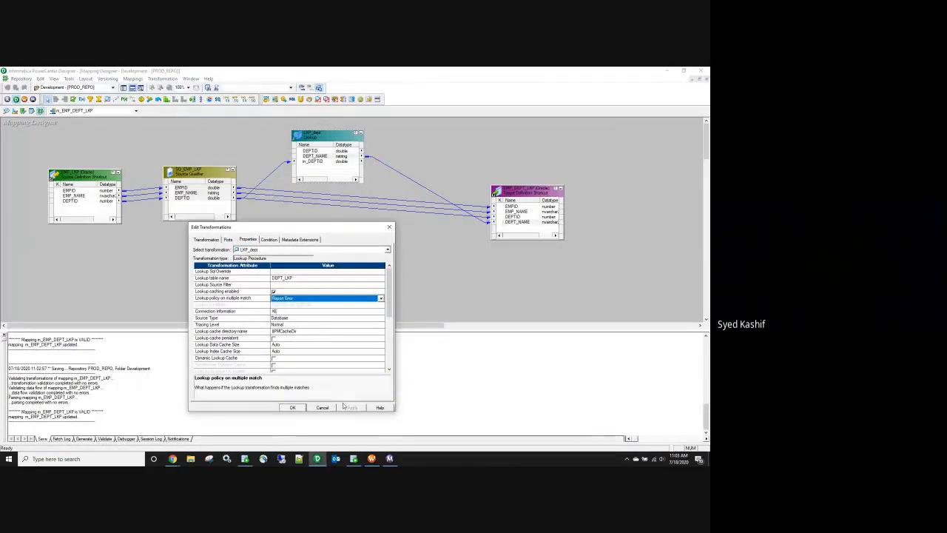
left_click(321, 410)
key("ctrl+s")
Step: Refresh the session in Workflow Manager with the changed mapping
left_click(372, 459)
right_click(282, 151)
left_click(306, 221)
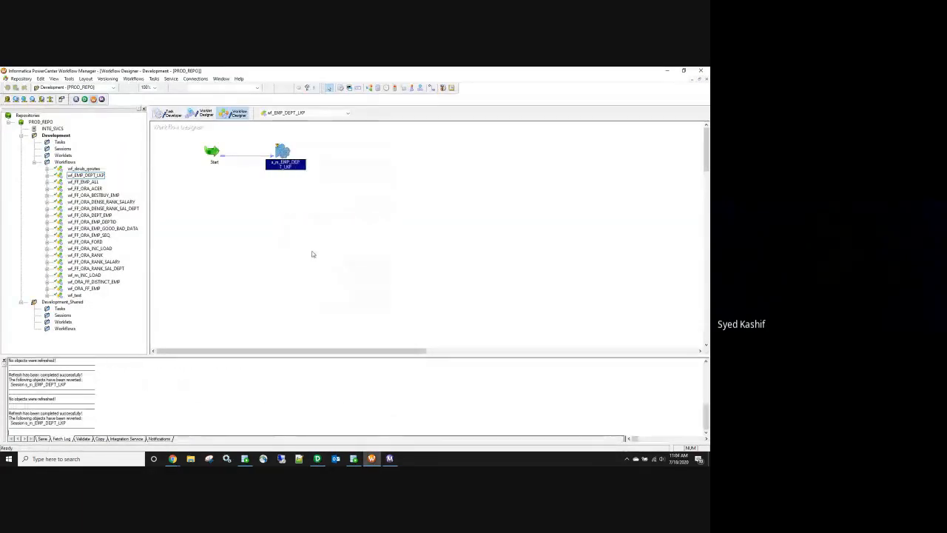
Step: Save the workflow, start wf_EMP_DEPT_LKP again, and follow the run in Workflow Monitor
key("ctrl+s")
right_click(312, 254)
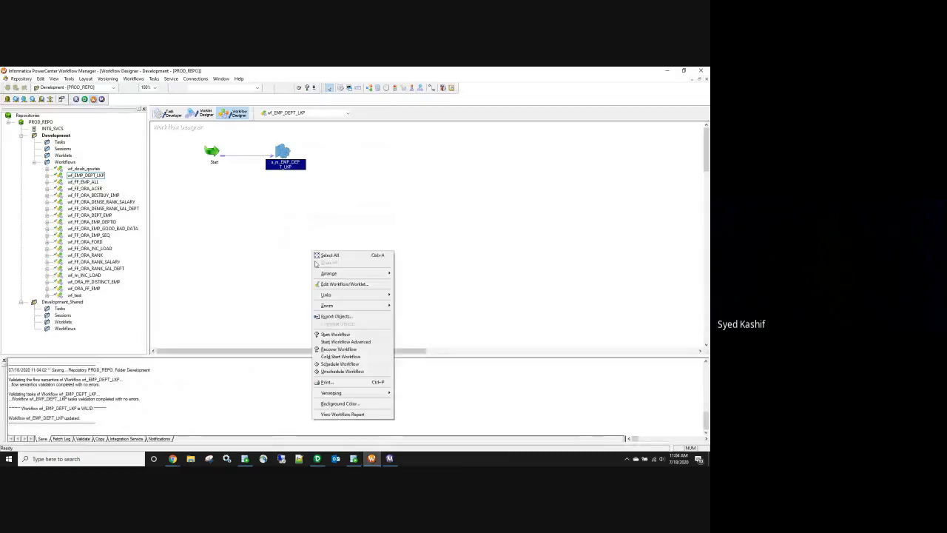
left_click(326, 334)
left_click(390, 459)
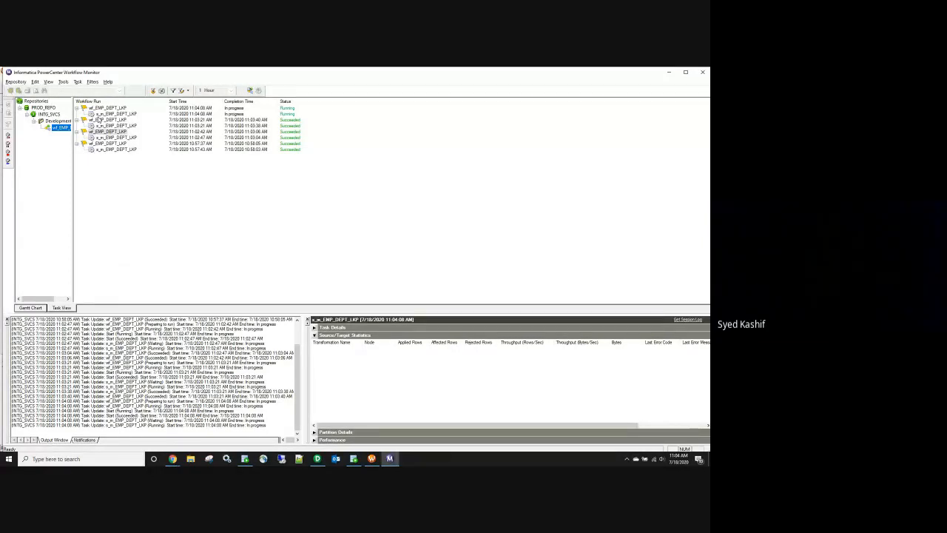
Step: Select the 11:04:08 session run and collapse the three earlier runs to read its failure
left_click(116, 114)
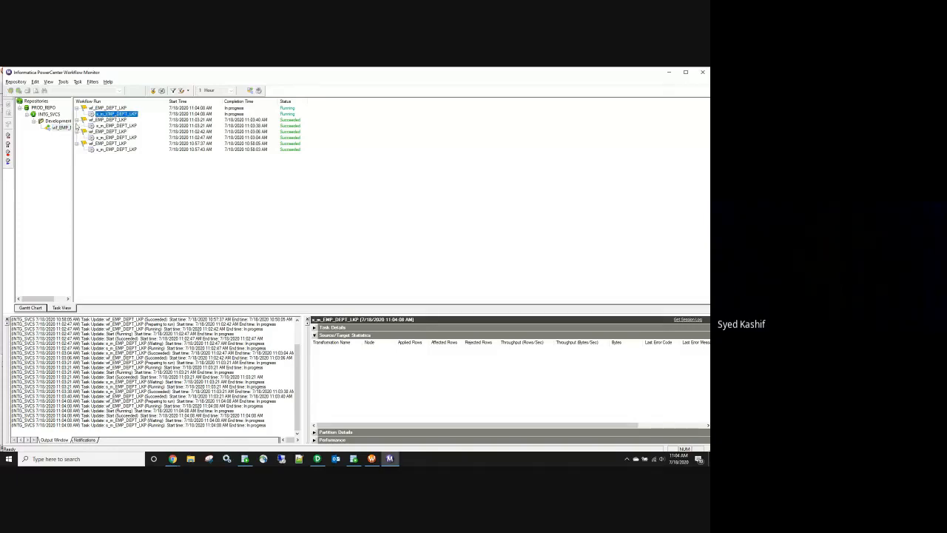
left_click(76, 120)
left_click(77, 126)
left_click(76, 131)
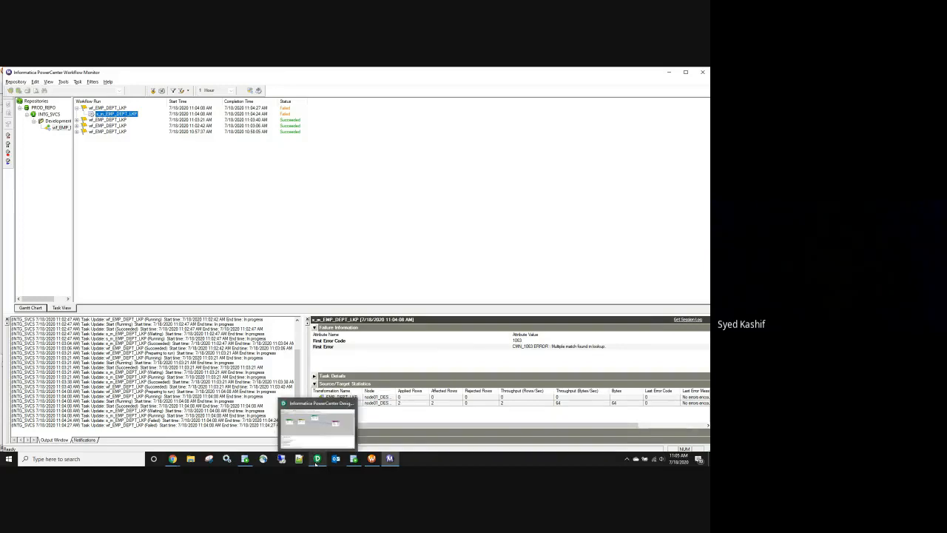
mouse_move(373, 461)
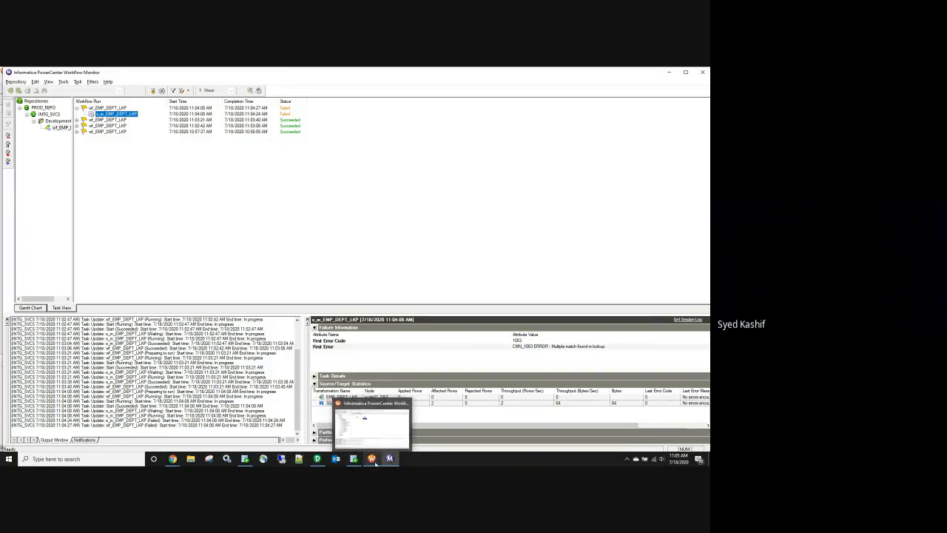
Step: Switch LKP_dept back to Use First Value on multiple matches and save m_EMP_DEPT_LKP
left_click(321, 462)
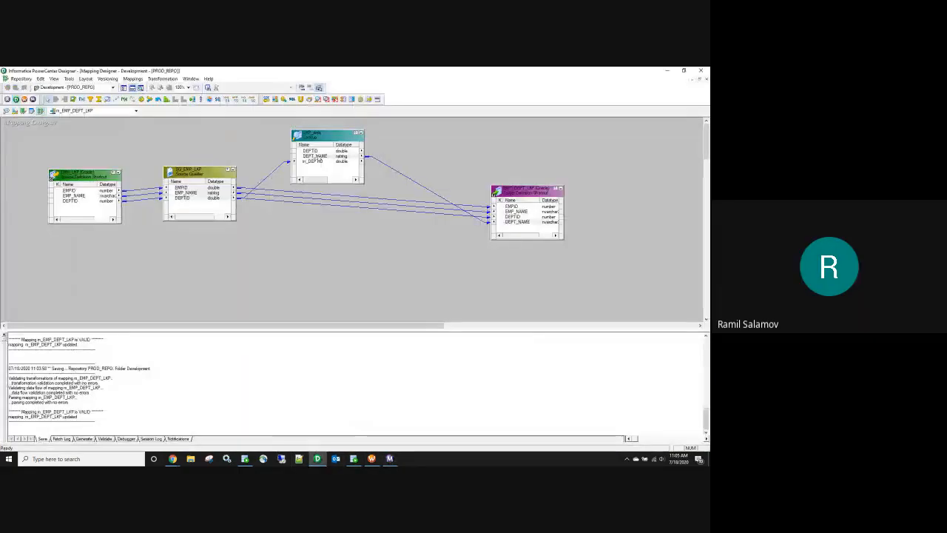
double_click(318, 159)
left_click(248, 239)
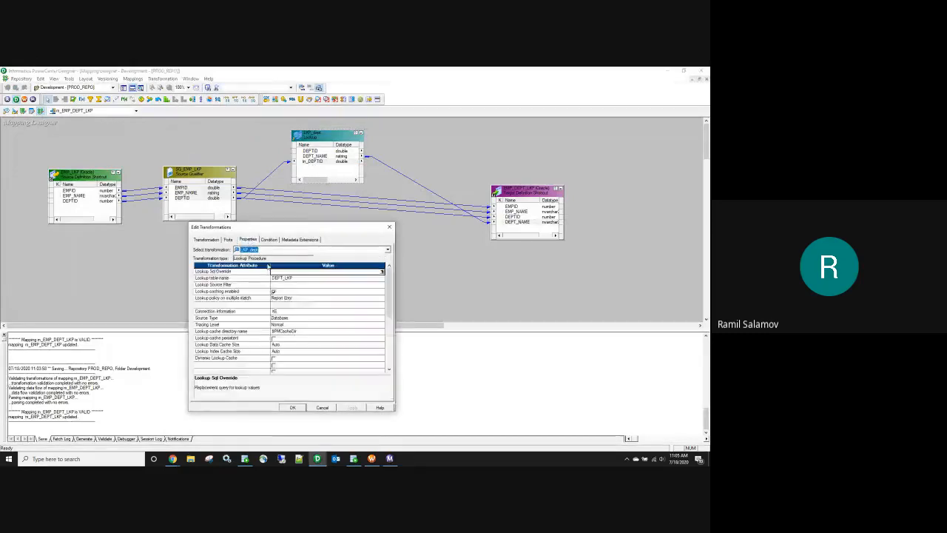
left_click(290, 298)
left_click(284, 310)
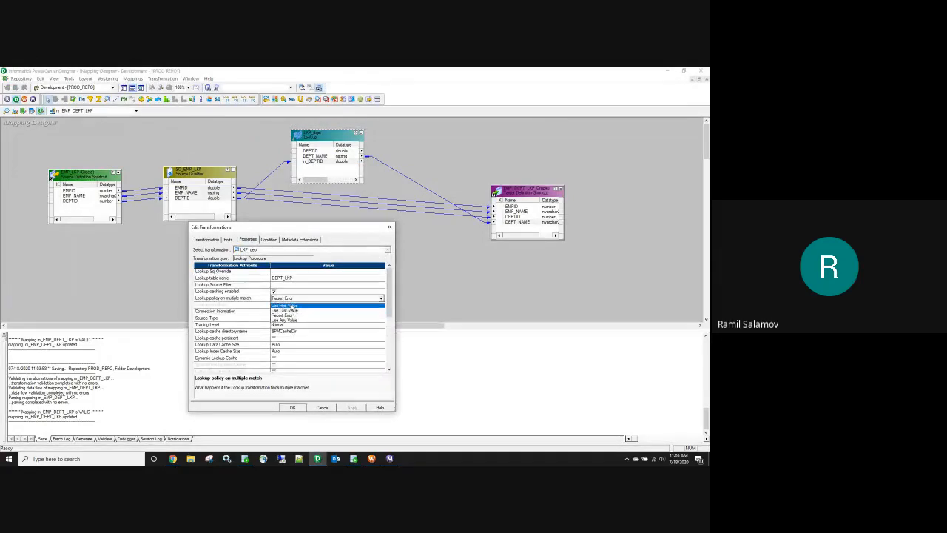
left_click(293, 408)
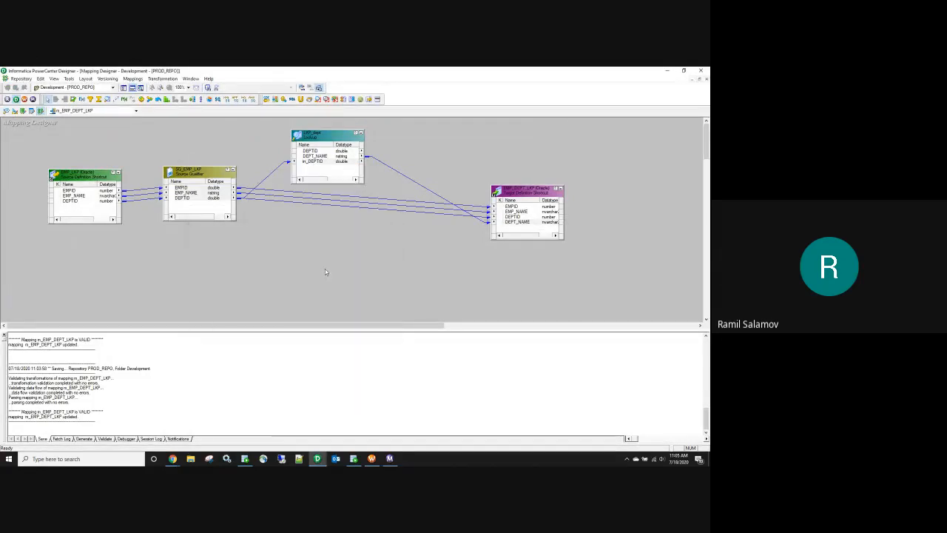
key("ctrl+s")
mouse_move(376, 463)
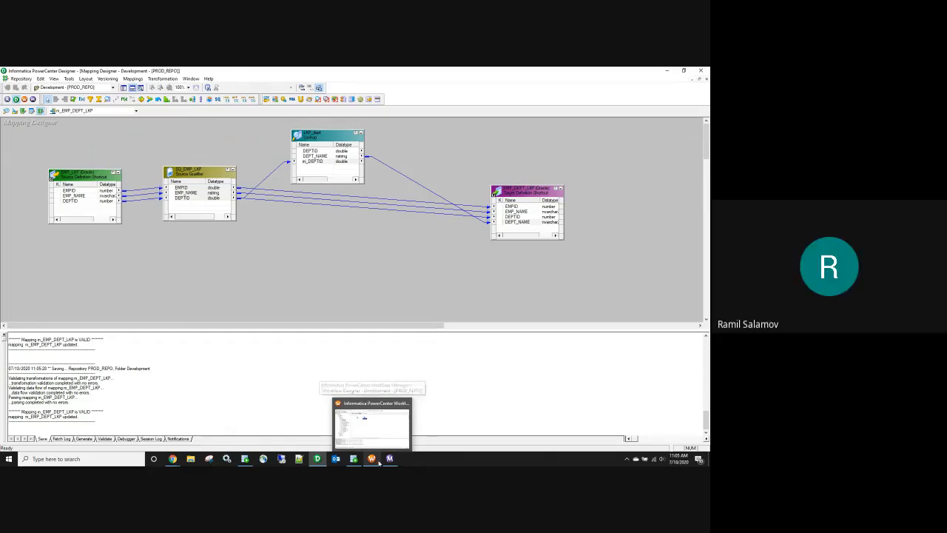
Step: Review the failed run in Workflow Monitor, then examine the DEPTID 10 rows in SQL Developer
left_click(377, 460)
left_click(390, 459)
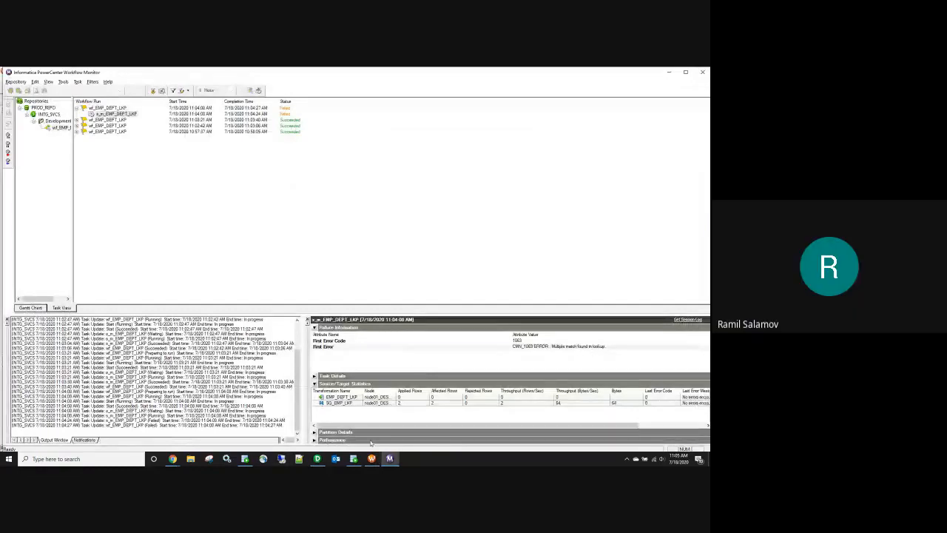
left_click(354, 459)
left_click(288, 282)
double_click(178, 340)
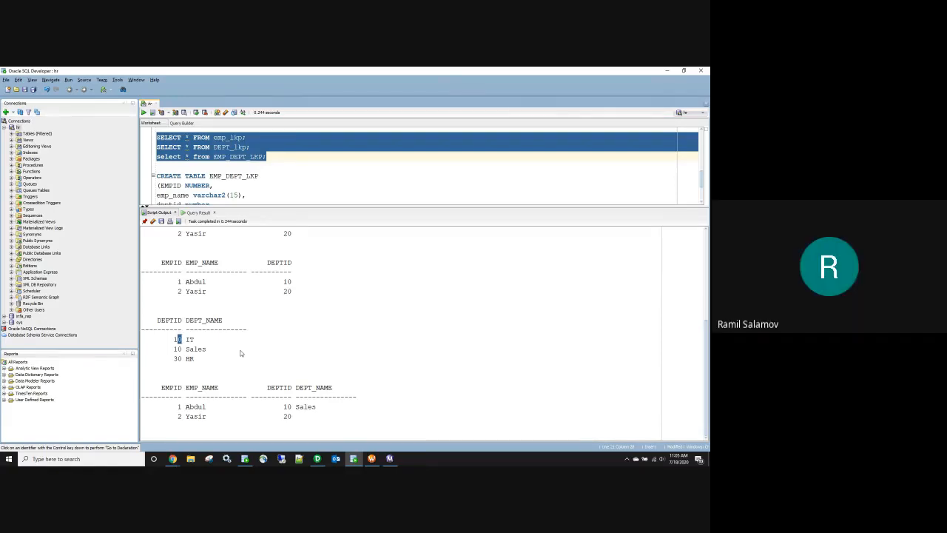
Step: Compare the employee's DEPTID 10 with the two DEPTID 10 department rows, IT and Sales, then return to Designer
double_click(287, 282)
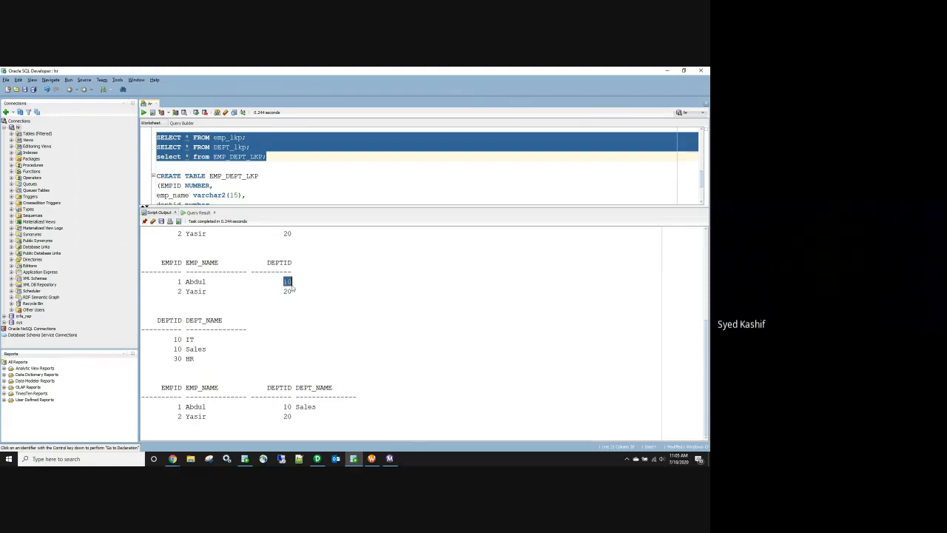
double_click(177, 340)
double_click(178, 349)
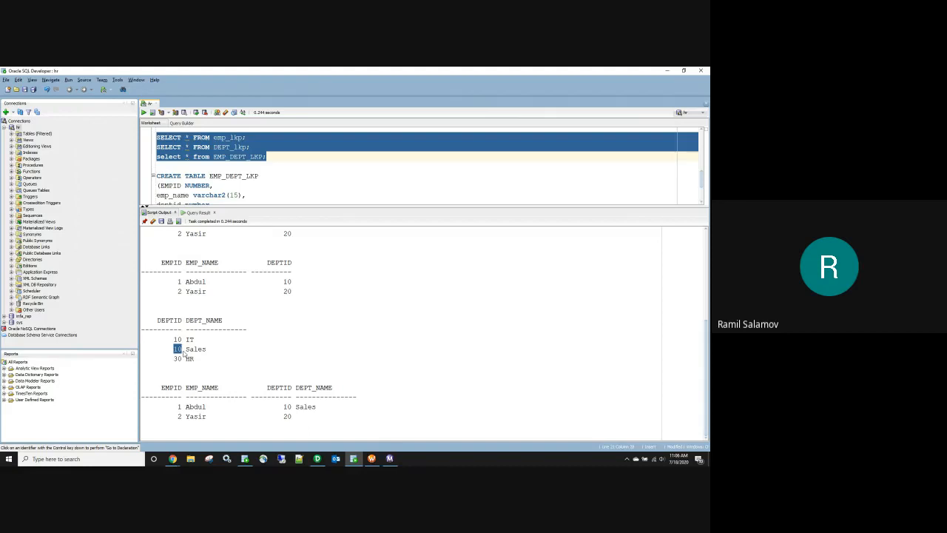
left_click_drag(191, 340, 195, 340)
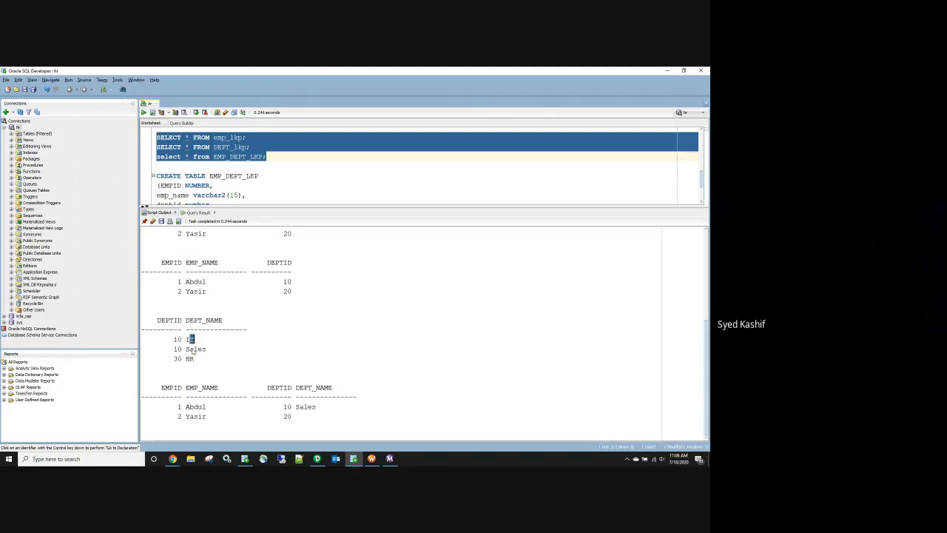
double_click(288, 281)
double_click(178, 339)
double_click(288, 282)
left_click_drag(174, 340, 193, 341)
left_click(190, 339)
left_click(285, 282)
left_click(194, 349)
left_click(316, 459)
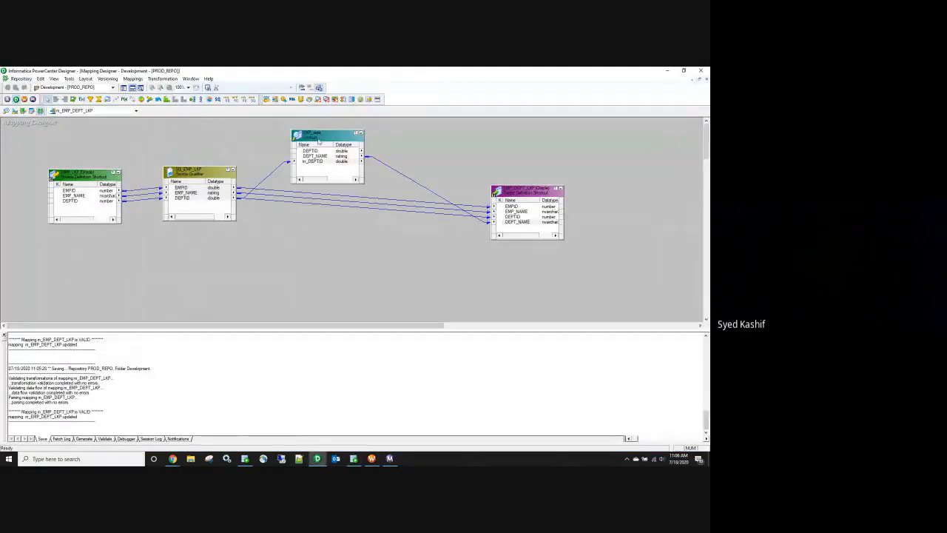
Step: Check the LKP_dept lookup's multiple-match policy setting
double_click(318, 141)
left_click(248, 239)
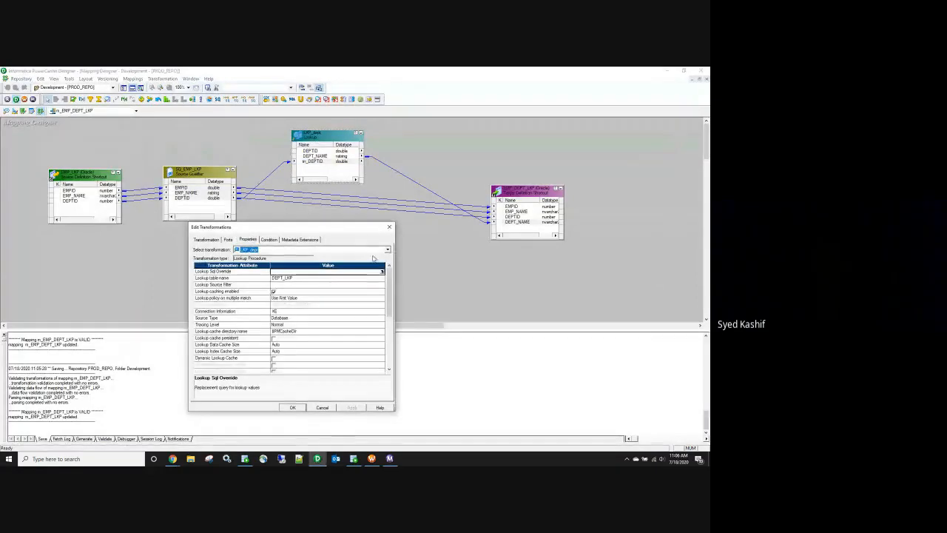
left_click(390, 229)
Step: Save the m_EMP_DEPT_LKP mapping, dismissing the no-changes notice
left_click(371, 459)
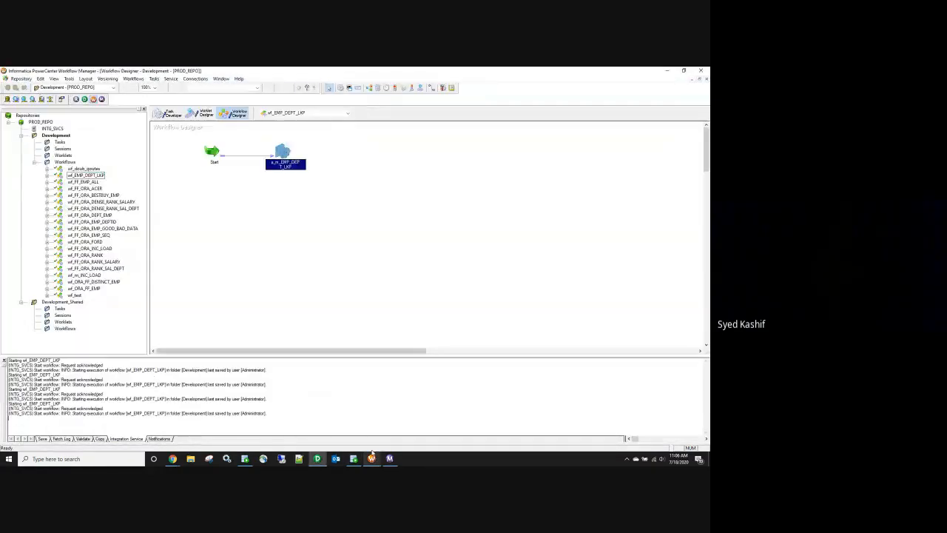
left_click(317, 459)
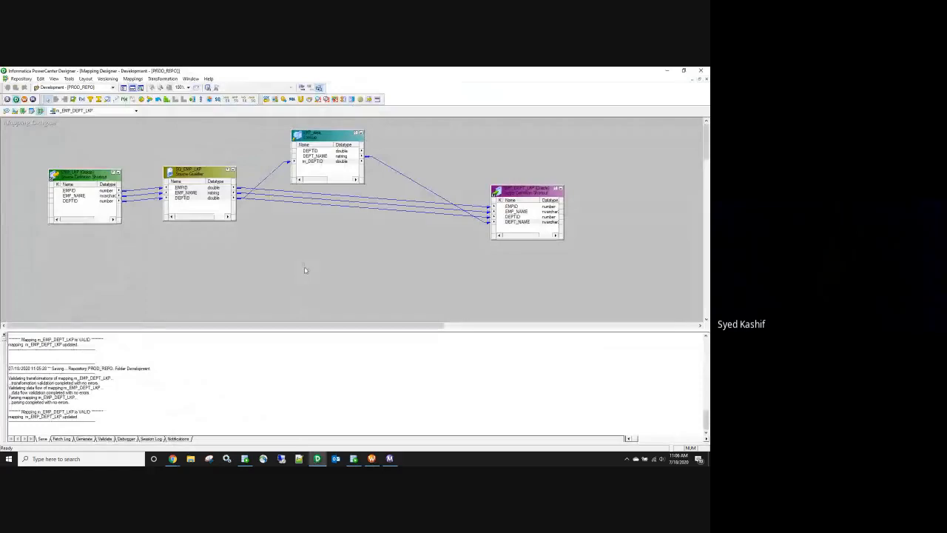
key("ctrl+s")
left_click(411, 284)
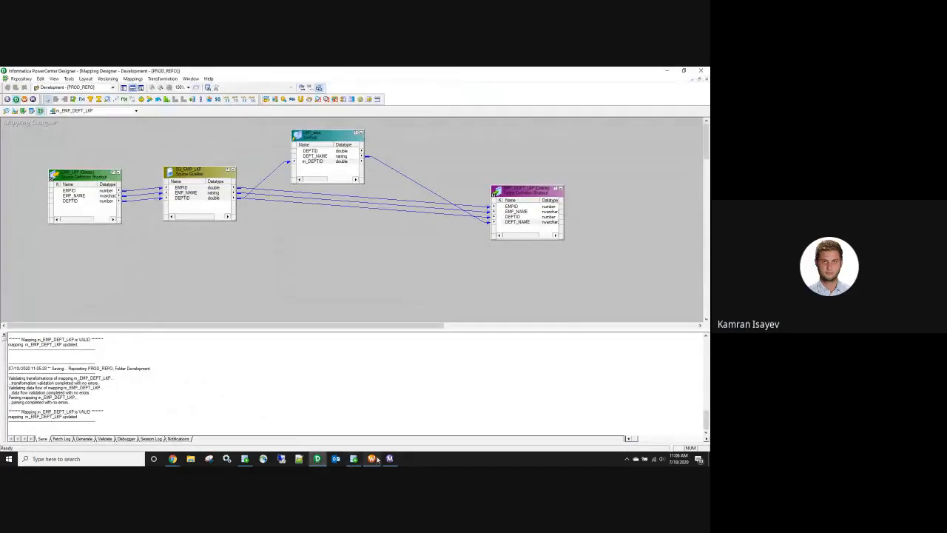
Step: Refresh the session from the updated mapping and save wf_EMP_DEPT_LKP
left_click(372, 459)
right_click(283, 156)
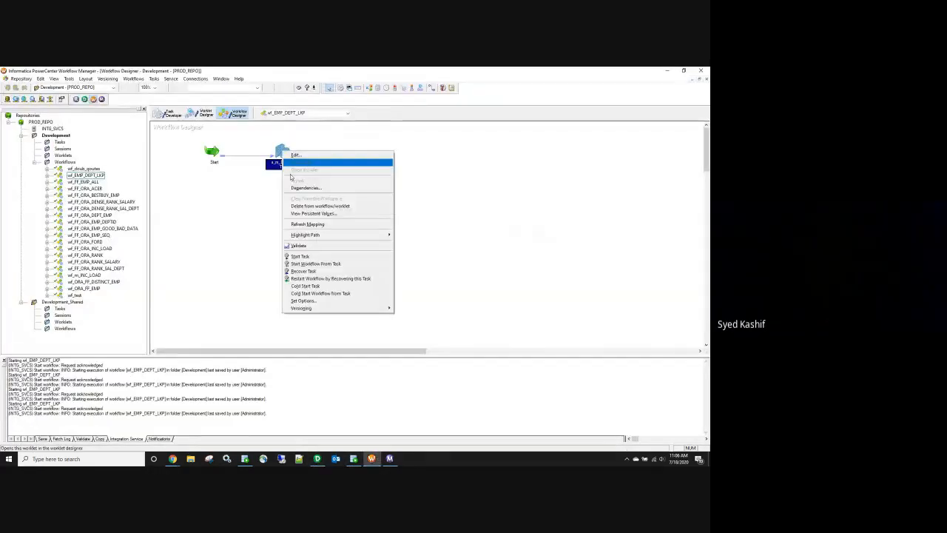
left_click(318, 223)
key("ctrl+s")
Step: Start a new wf_EMP_DEPT_LKP run and follow it in Workflow Monitor
right_click(320, 241)
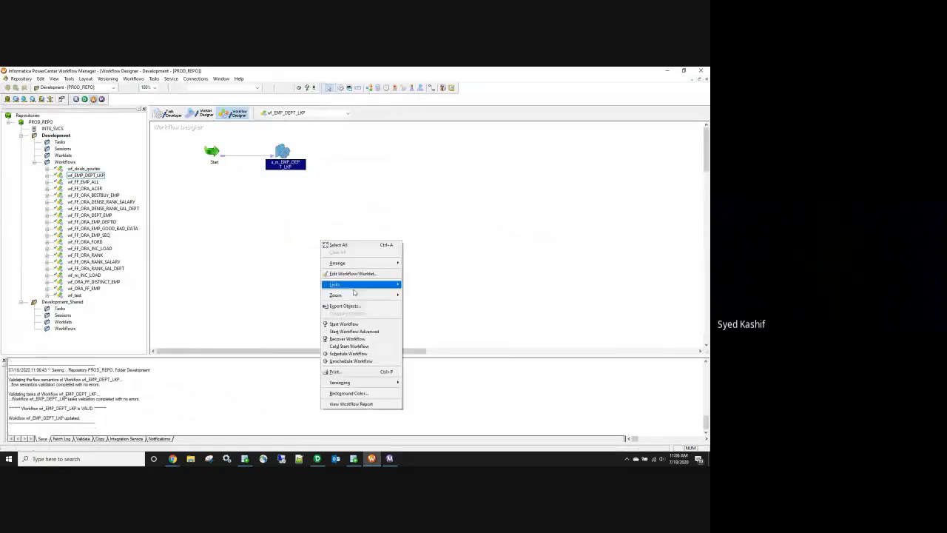
left_click(356, 324)
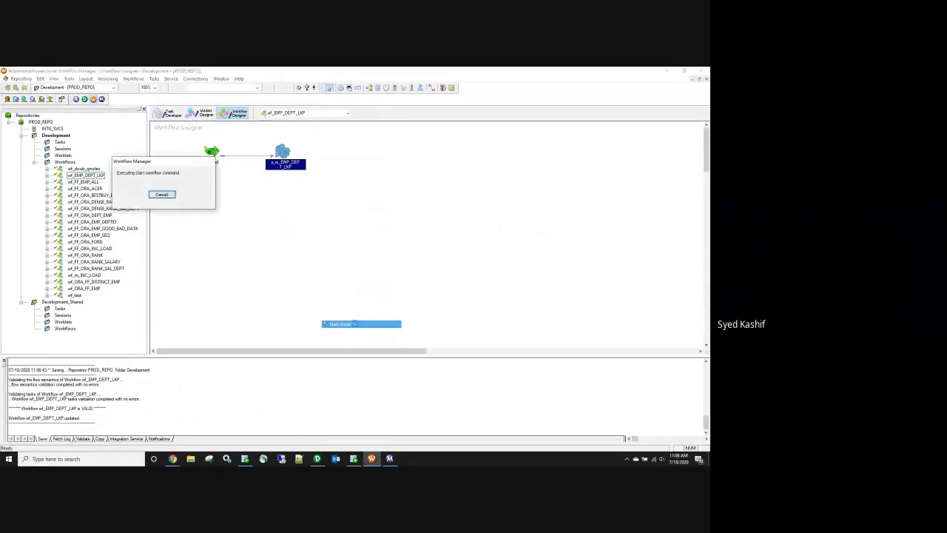
left_click(388, 459)
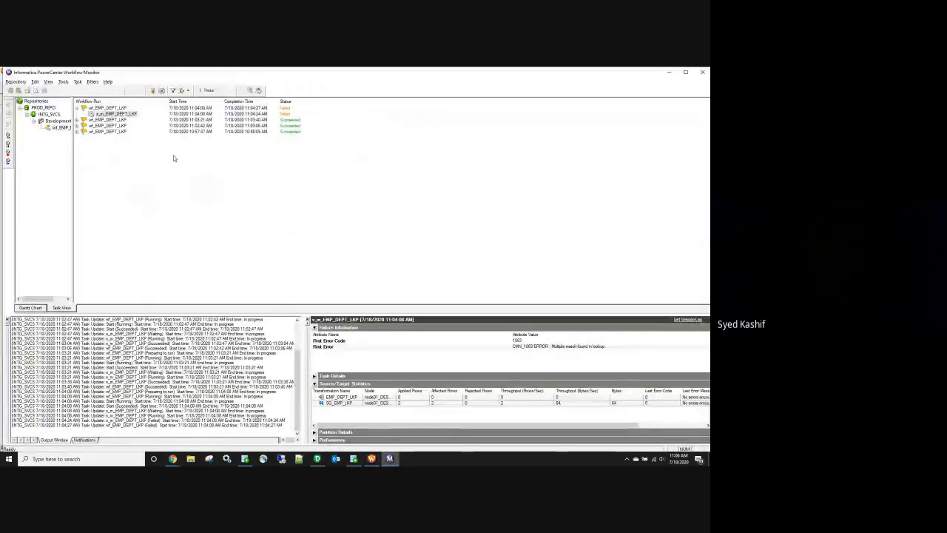
Step: Wait for the 11:06:49 run to succeed with 2 rows, then rerun the queries showing DEPTID 10 as IT
left_click(77, 109)
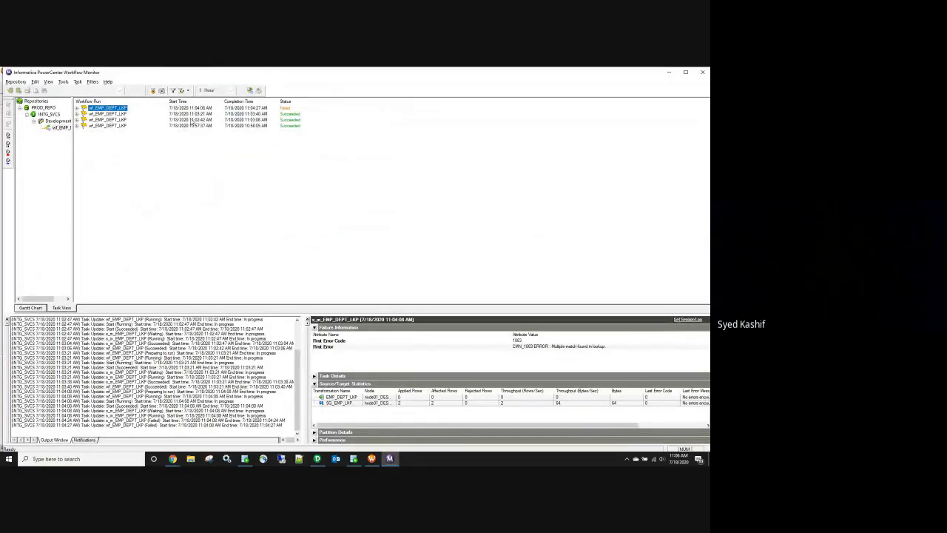
left_click(354, 460)
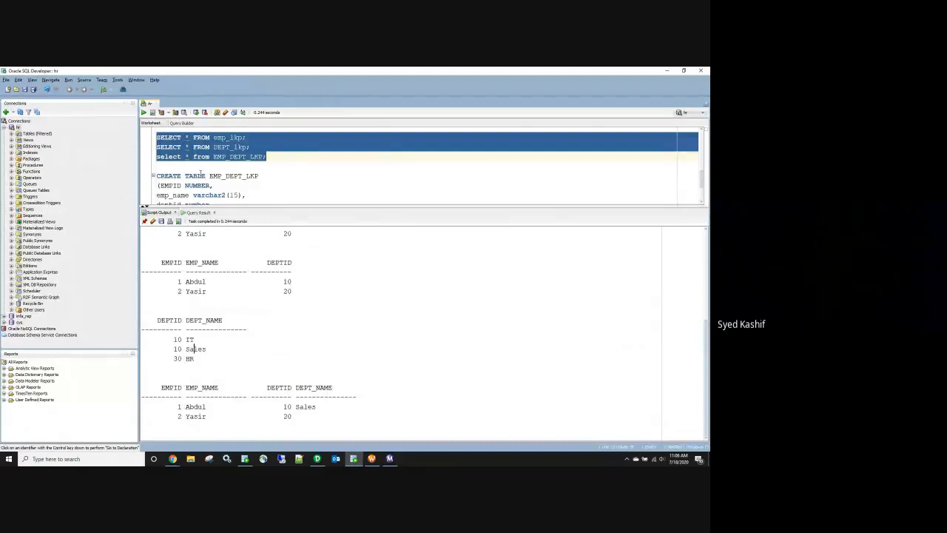
mouse_move(393, 460)
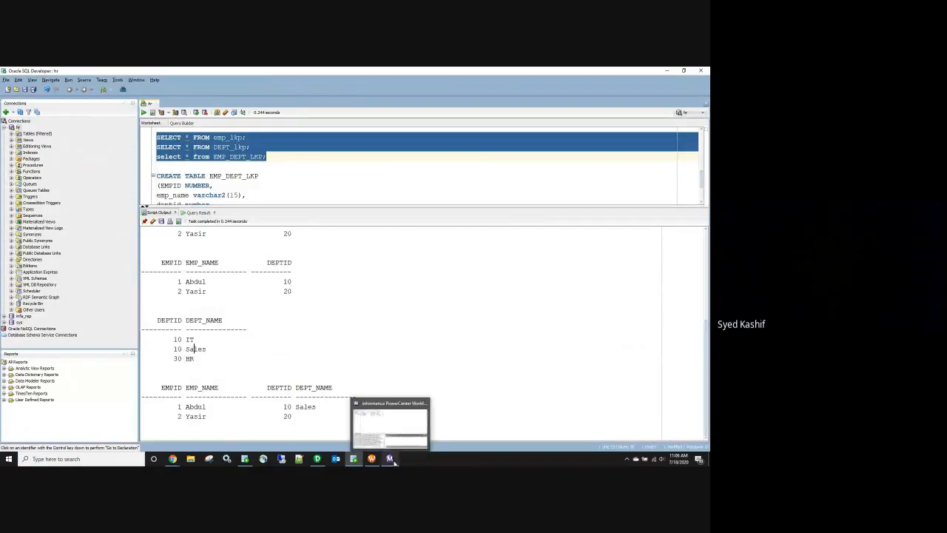
left_click(393, 459)
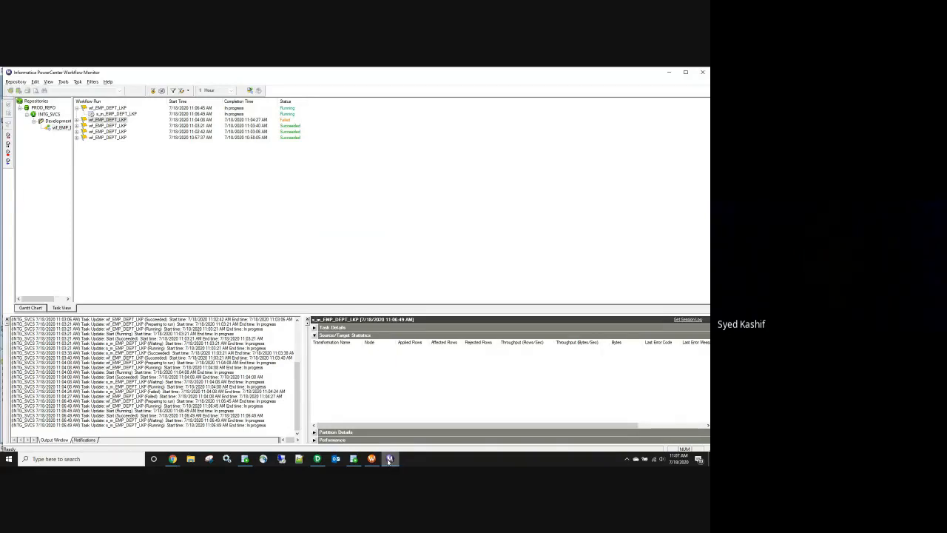
left_click(354, 459)
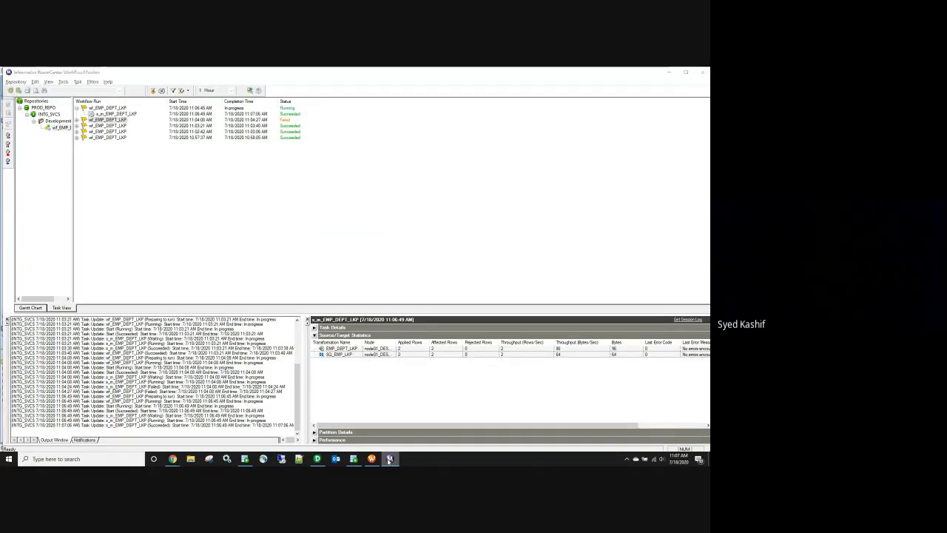
left_click(153, 113)
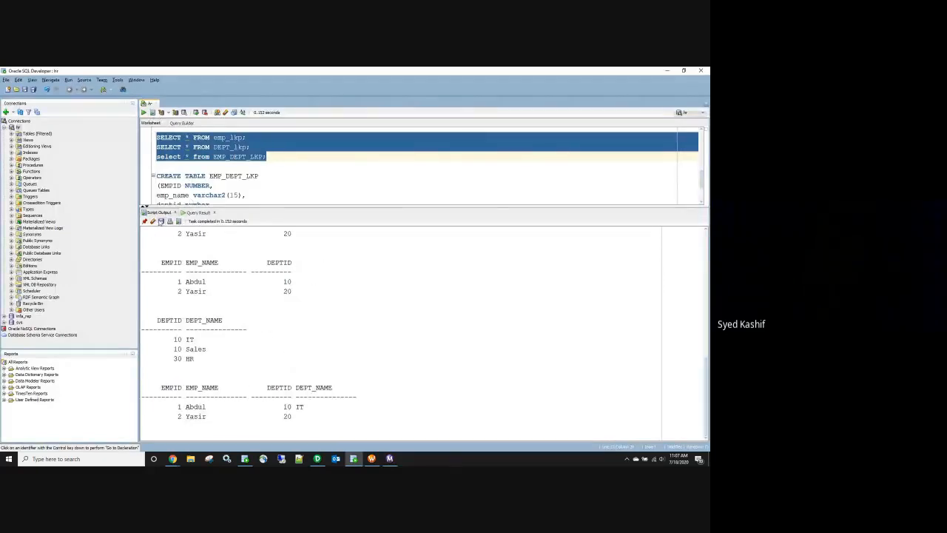
key("F5")
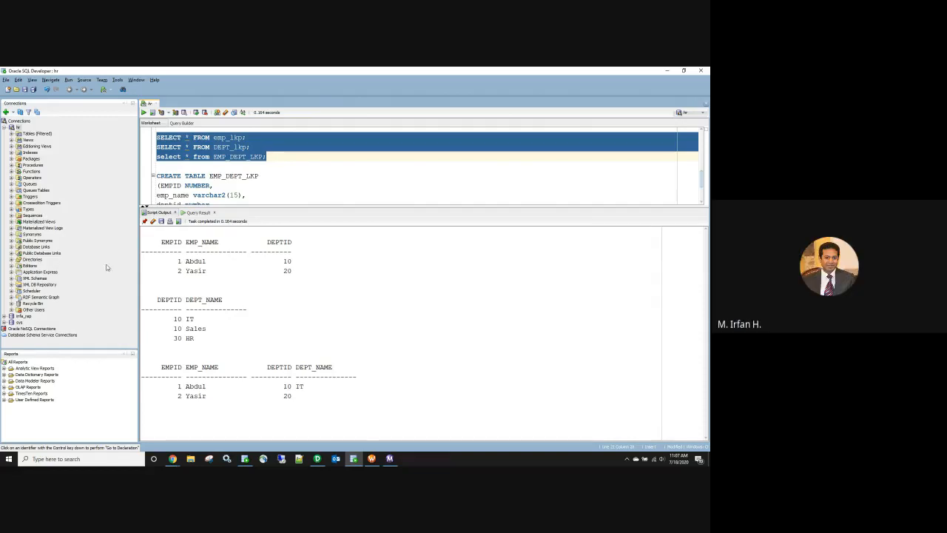
left_click_drag(179, 261, 205, 274)
left_click_drag(178, 387, 214, 400)
left_click_drag(174, 319, 207, 341)
left_click(222, 271)
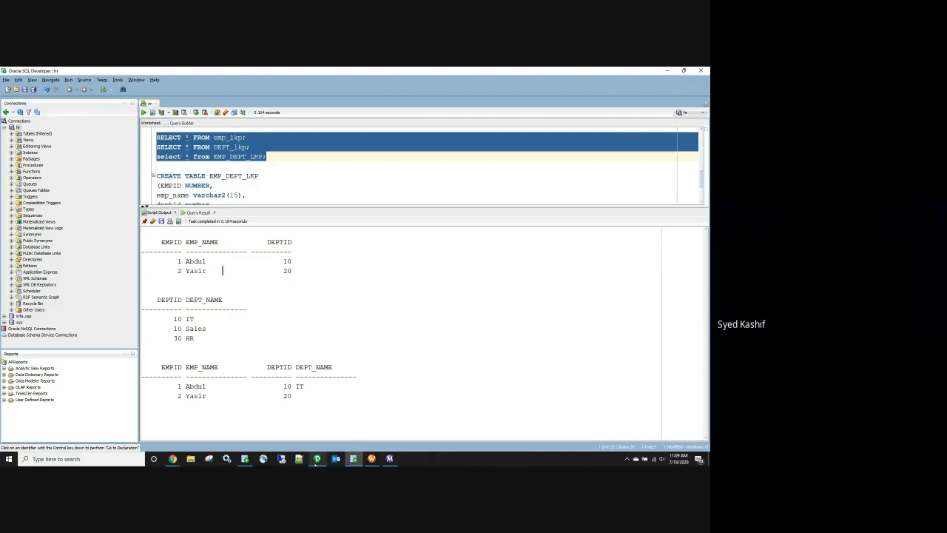
Step: Bring the PowerCenter Designer window with the m_EMP_DEPT_LKP mapping in front of SQL Developer
mouse_move(316, 461)
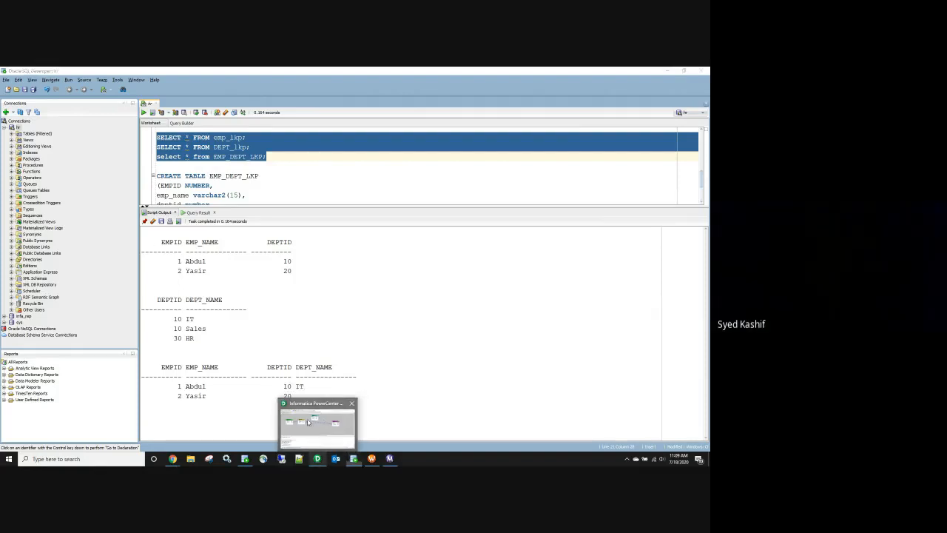
left_click(309, 426)
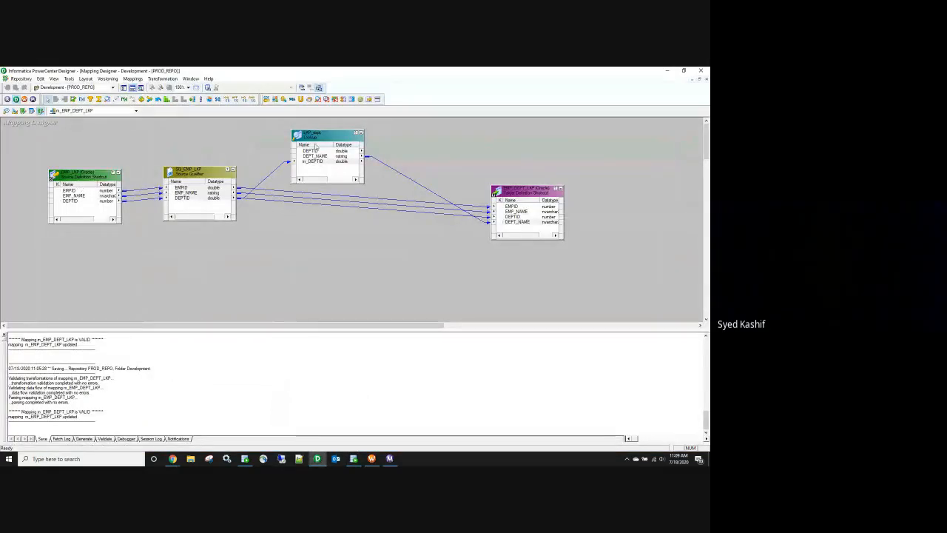
Step: Snap Designer beside SQL Developer and compare the EMPID and EMP_NAME ports with the employee query rows
left_click_drag(458, 86, 710, 105)
left_click(590, 192)
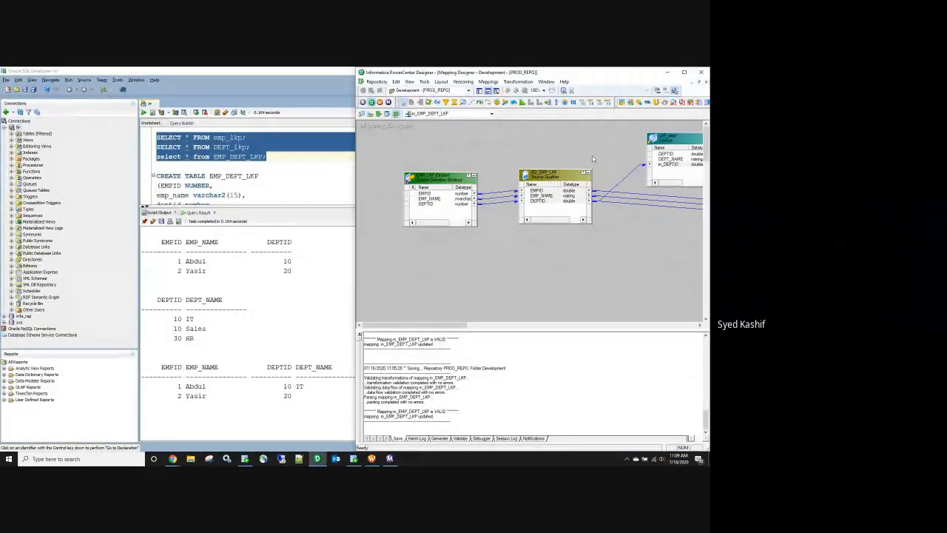
left_click(442, 194)
left_click(440, 199)
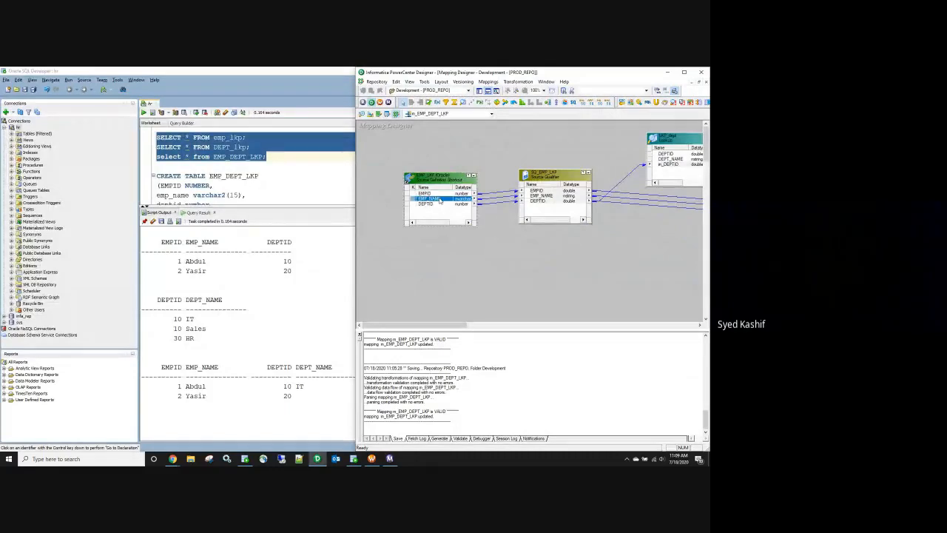
left_click_drag(171, 263, 293, 274)
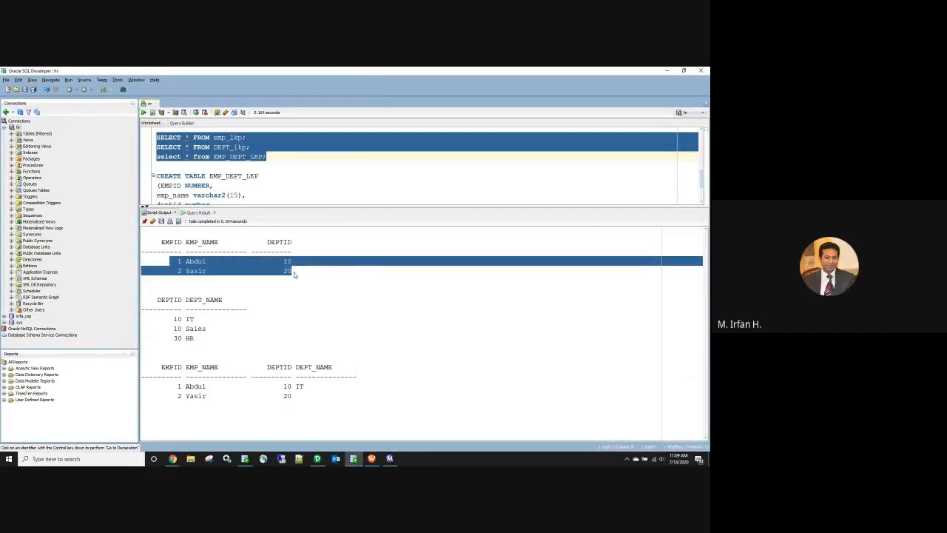
key("alt+Tab")
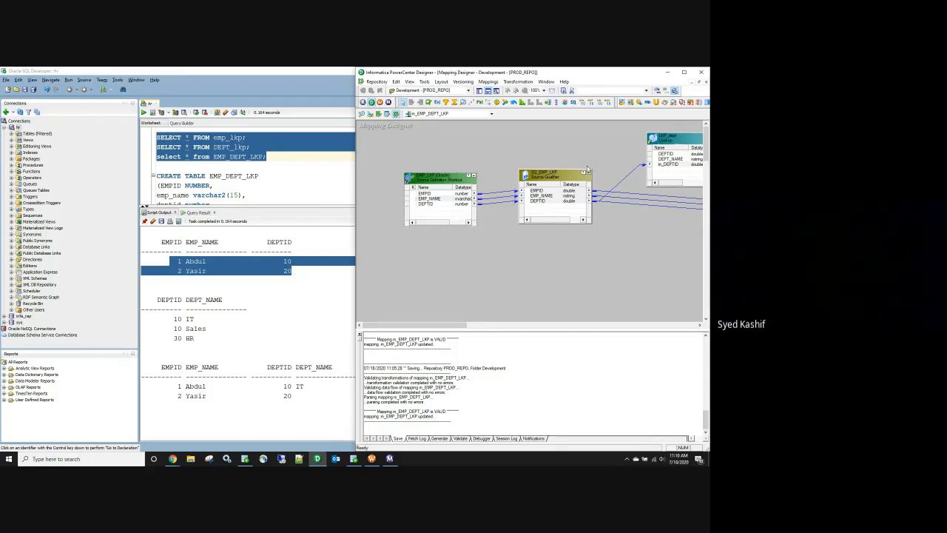
left_click_drag(563, 73, 687, 104)
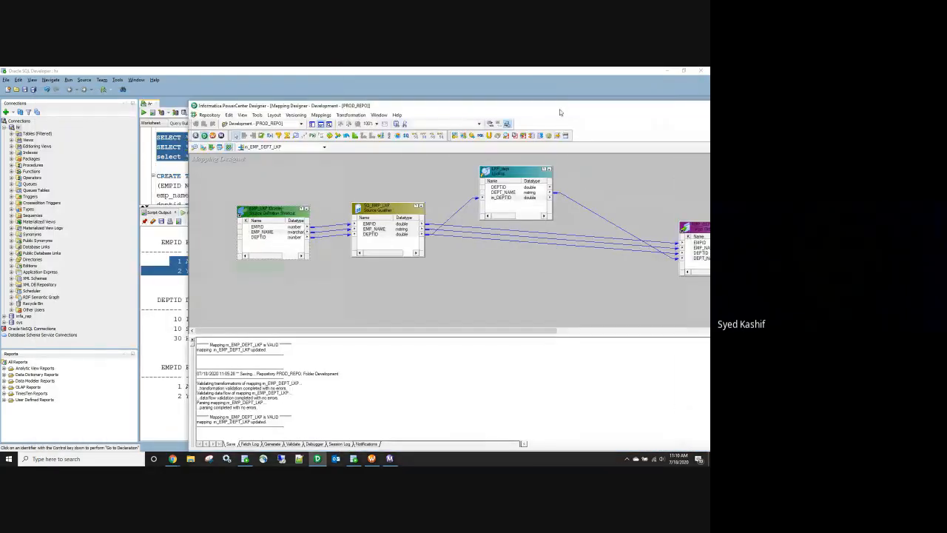
Step: Maximize Designer, inspect the lookup's in_DEPTID port, then restore and re-maximize the window
double_click(559, 112)
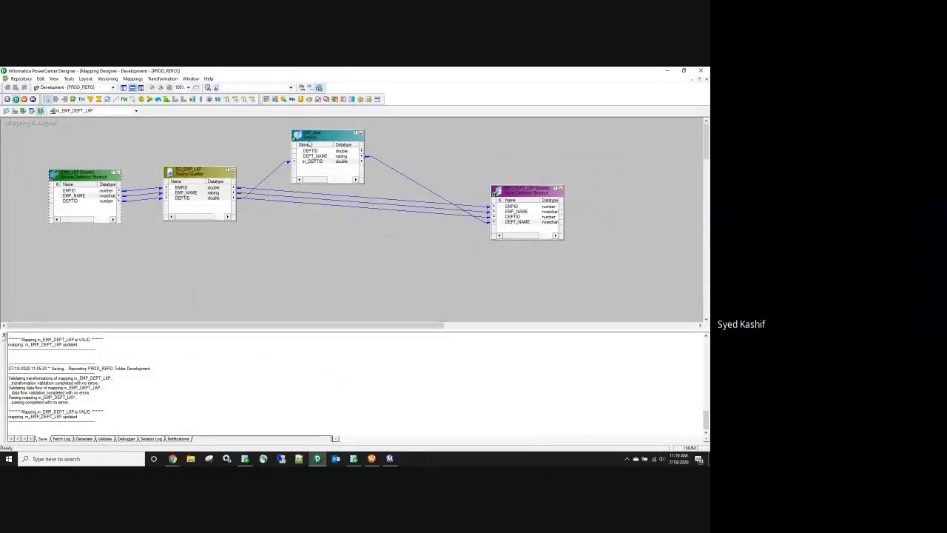
left_click(314, 161)
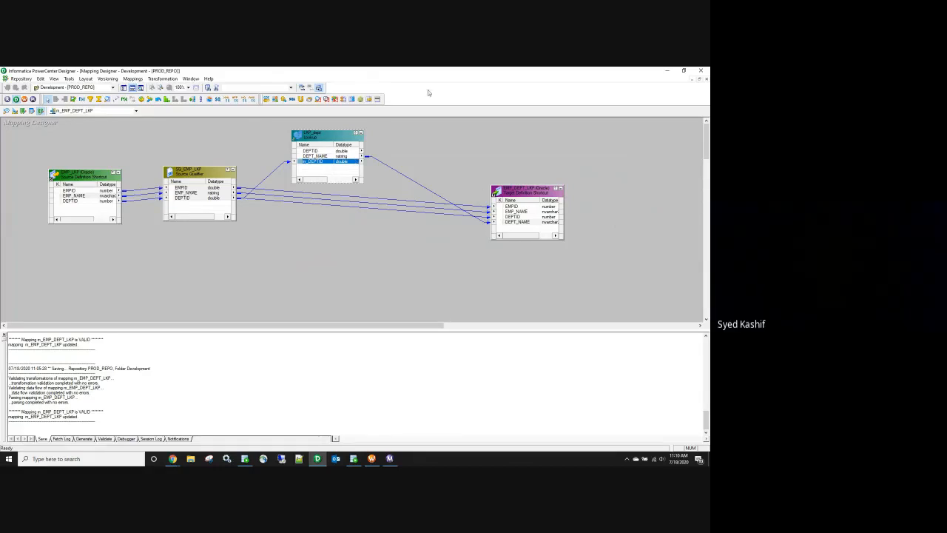
left_click_drag(385, 74, 702, 89)
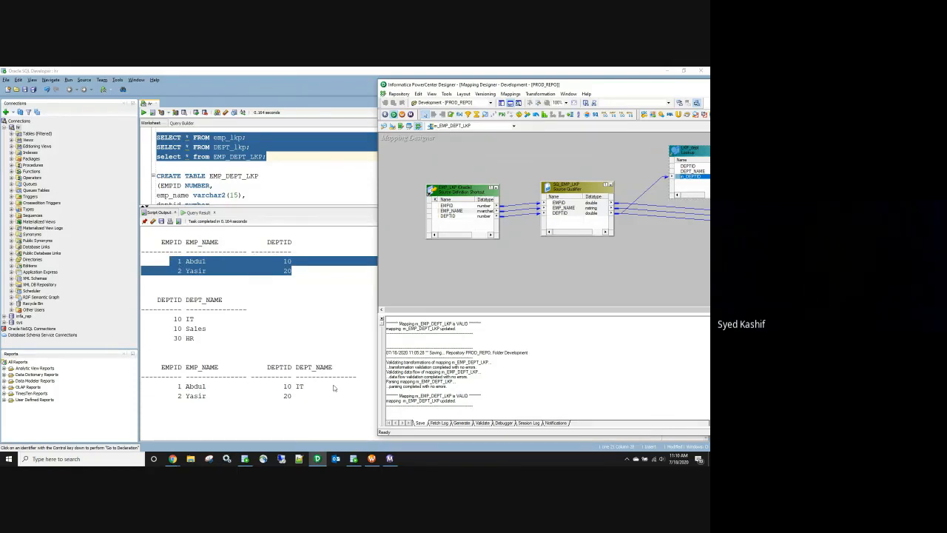
double_click(605, 87)
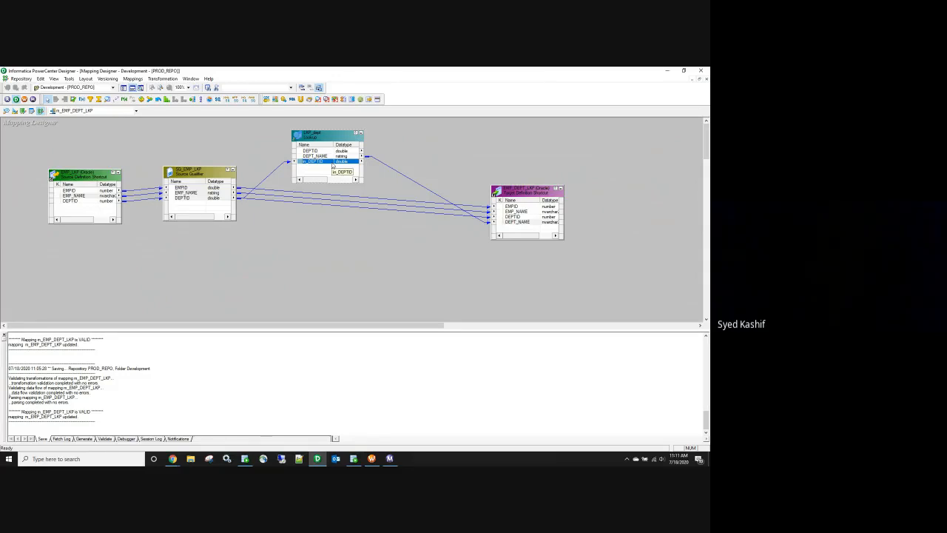
left_click(210, 79)
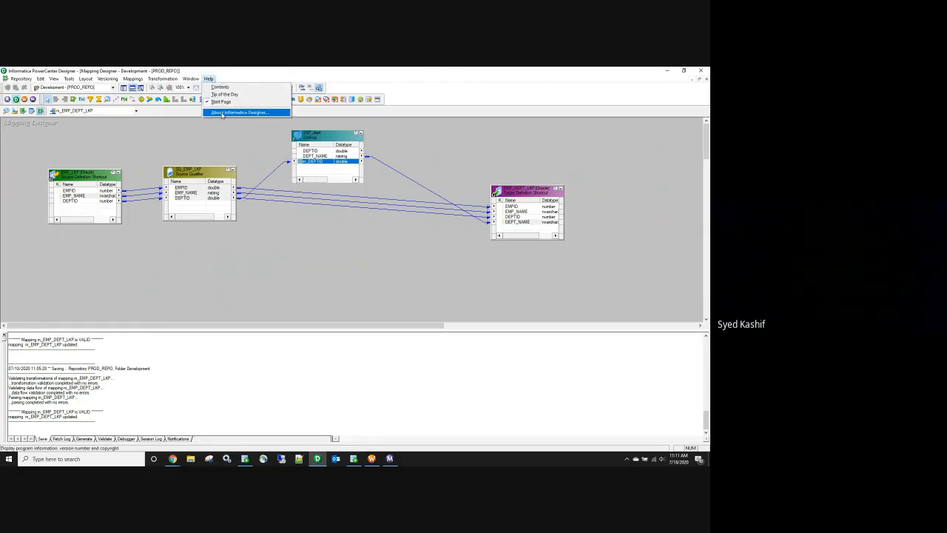
left_click(223, 112)
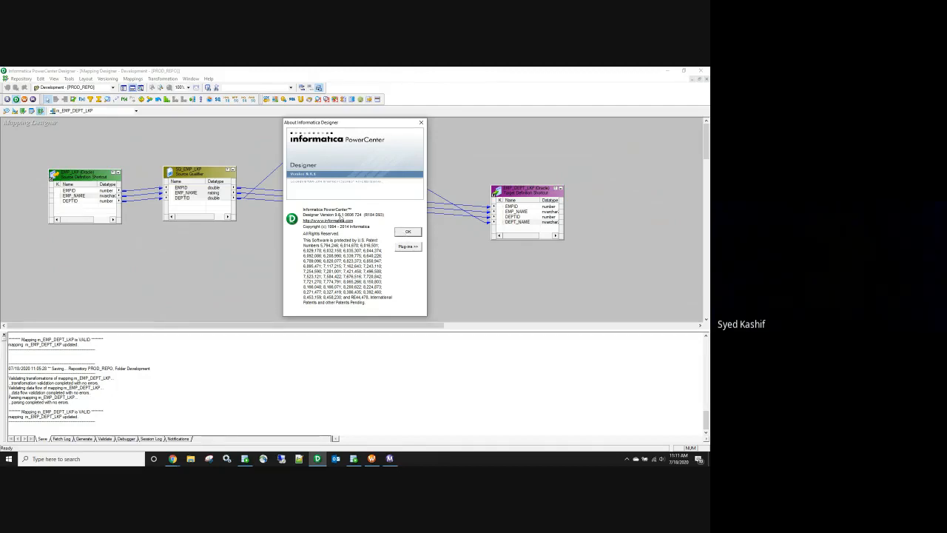
left_click(407, 232)
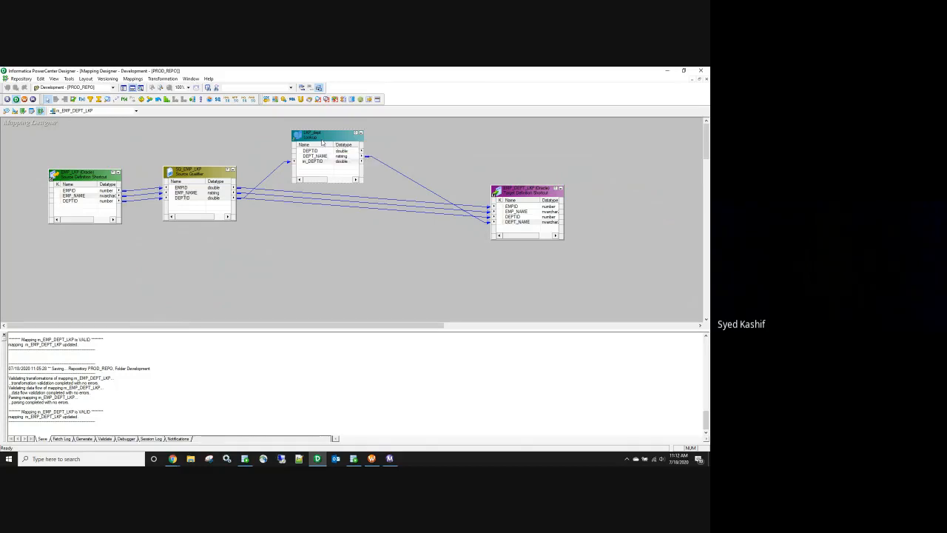
Step: Open the s_m_EMP_DEPT_LKP session log and highlight the LKP_dept lookup's default ORDER BY DEPTID,DEPT_NAME query
left_click_drag(321, 142, 331, 136)
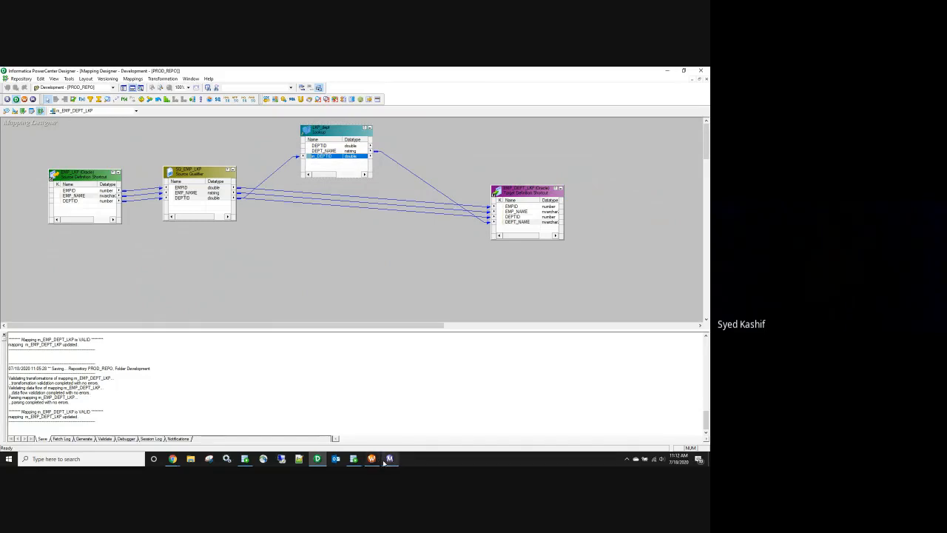
left_click(390, 459)
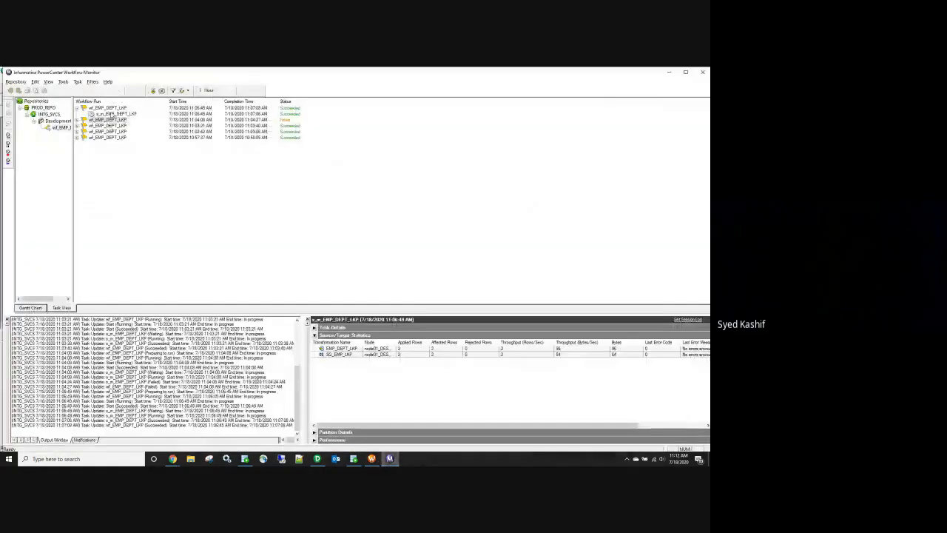
left_click(111, 114)
left_click(688, 319)
left_click(249, 90)
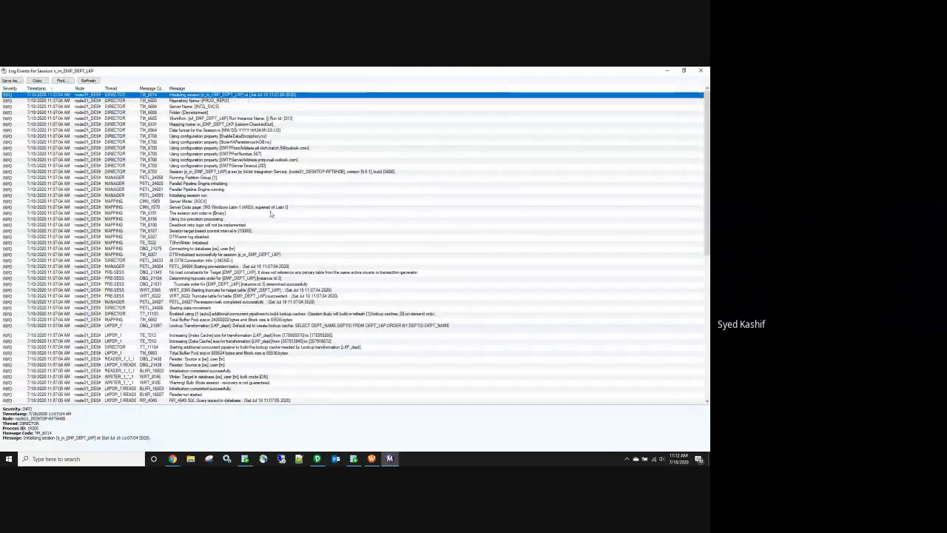
scroll(270, 211, "down", 1)
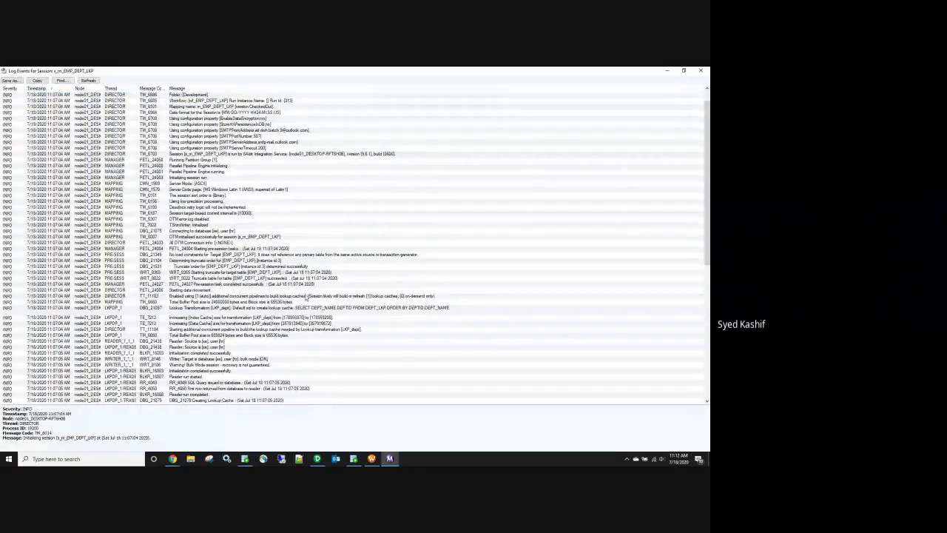
left_click(309, 311)
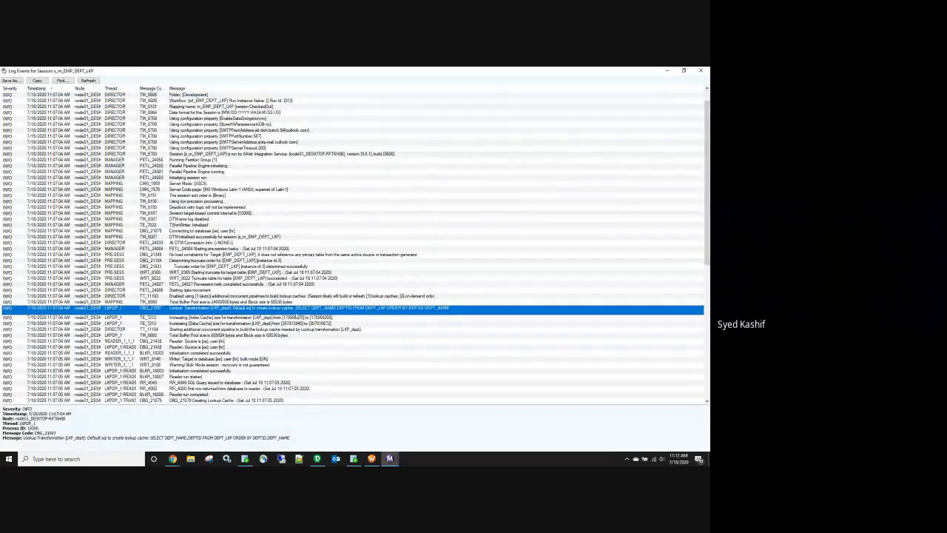
left_click_drag(290, 437, 151, 439)
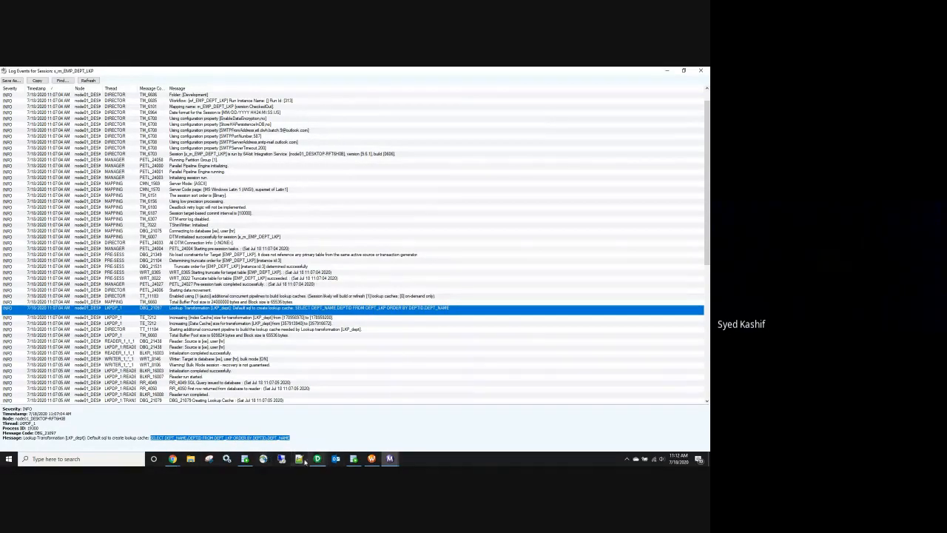
Step: Return to SQL Developer and move to the end of the new SELECT DEPT_NAME,DEPTID FROM DEPT_LKP statement
left_click(354, 458)
left_click(296, 183)
scroll(300, 189, "down", 2)
left_click(295, 197)
key("Down")
key("Down")
key("Down")
key("Down")
key("Down")
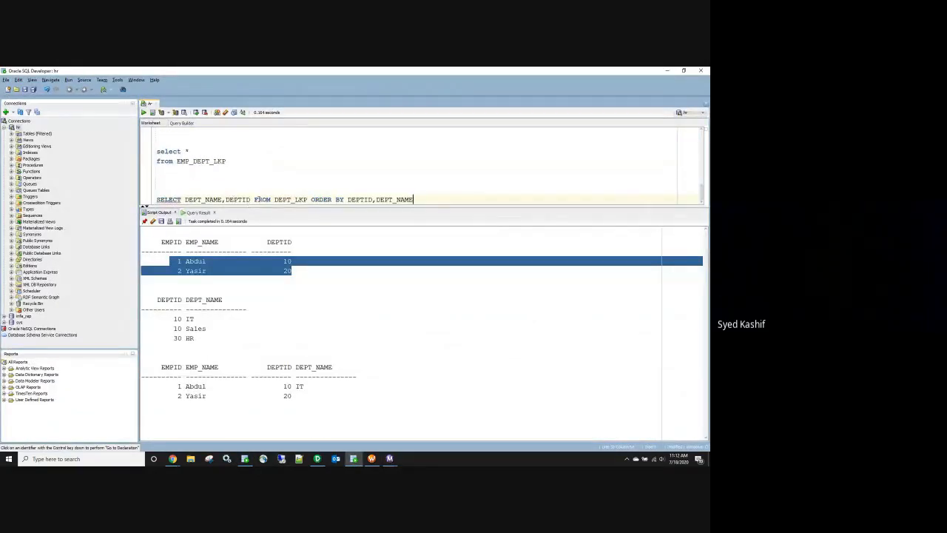
Step: Split the DEPT_LKP query into SELECT, FROM and ORDER BY DEPTID,DEPT_NAME lines
left_click(254, 200)
key("Return")
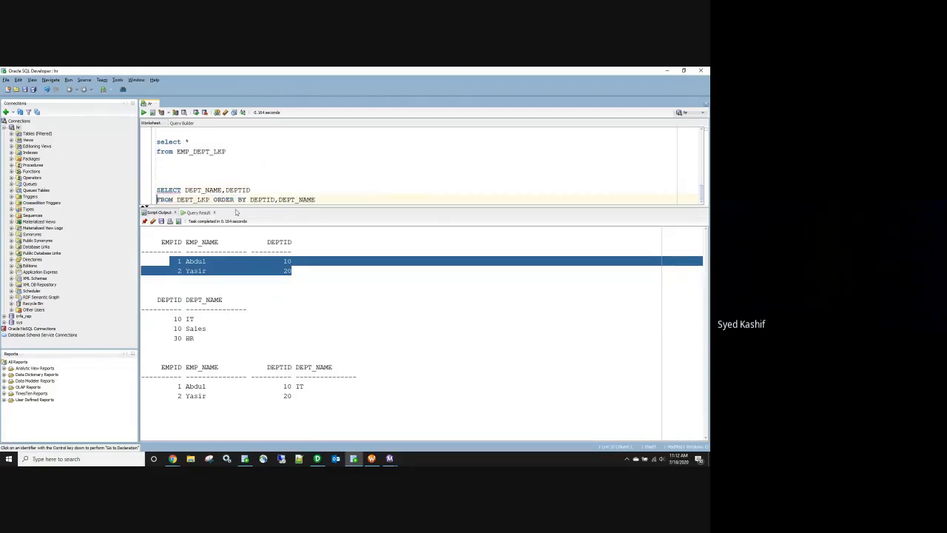
left_click(213, 200)
key("Return")
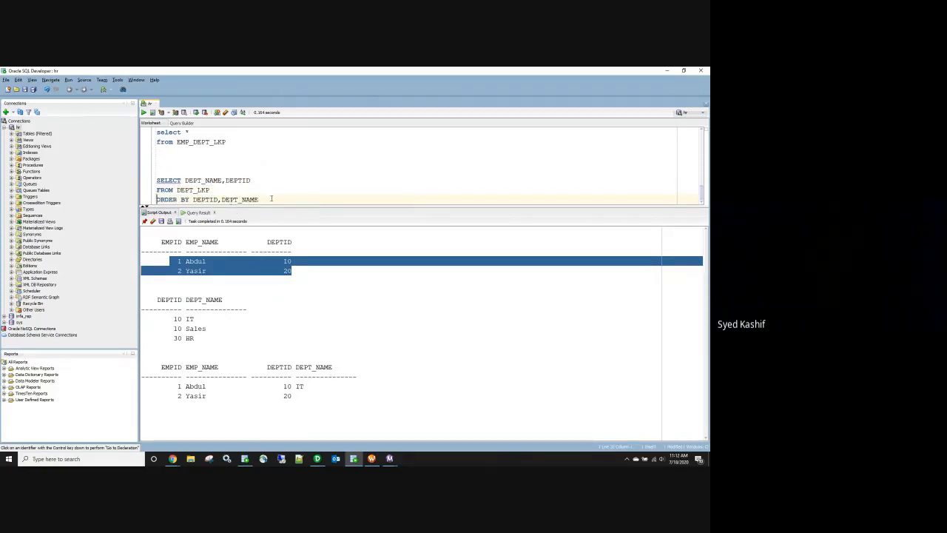
left_click_drag(274, 201, 156, 180)
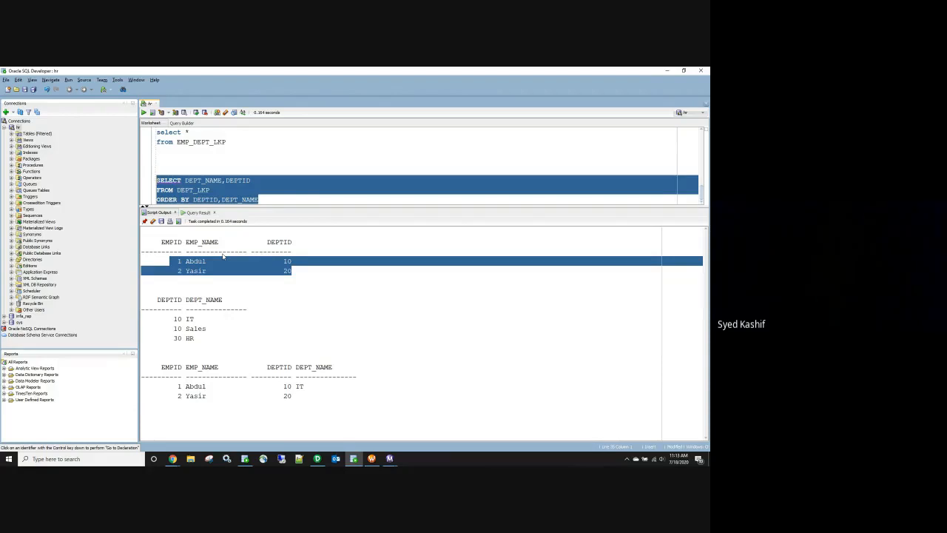
left_click(272, 183)
Step: Check LKP_dept's lookup properties in Designer and compare them with the query's ORDER BY columns
left_click(317, 464)
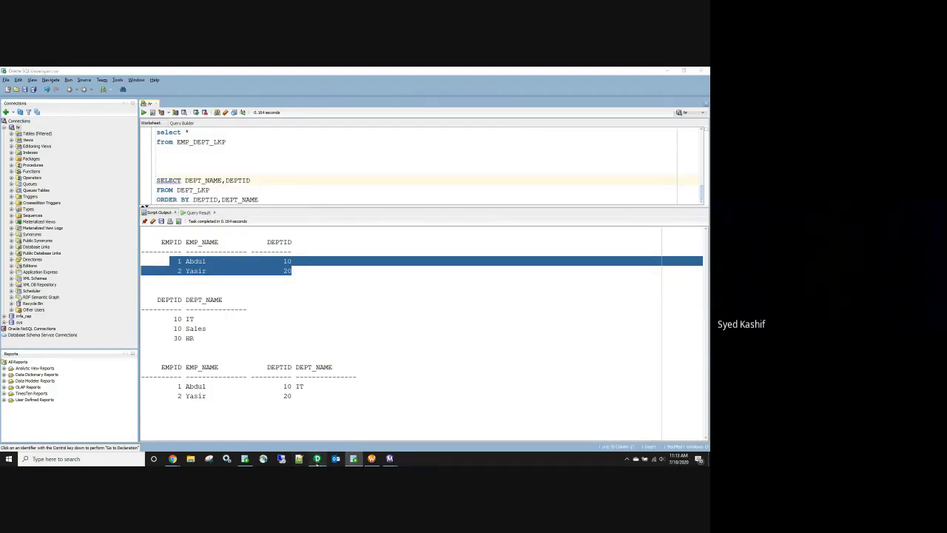
double_click(335, 132)
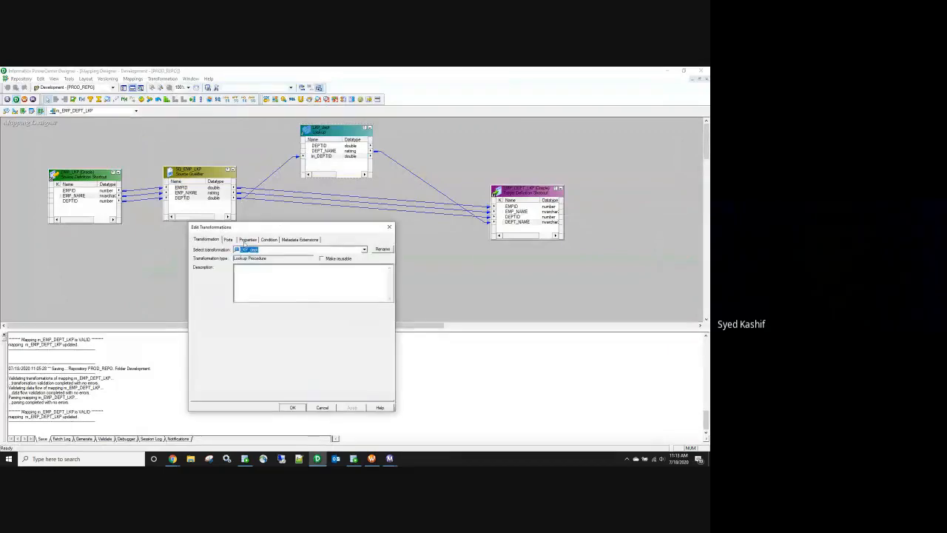
left_click(247, 240)
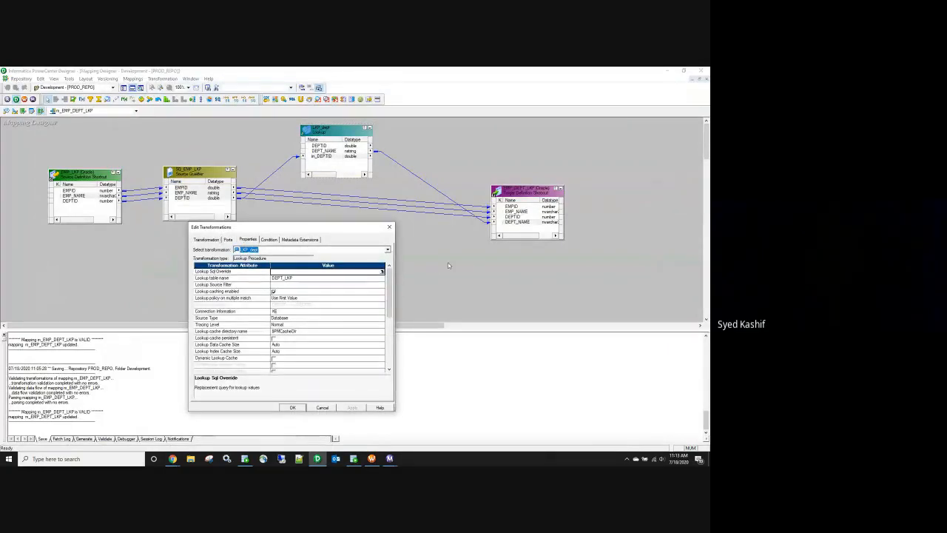
left_click(390, 228)
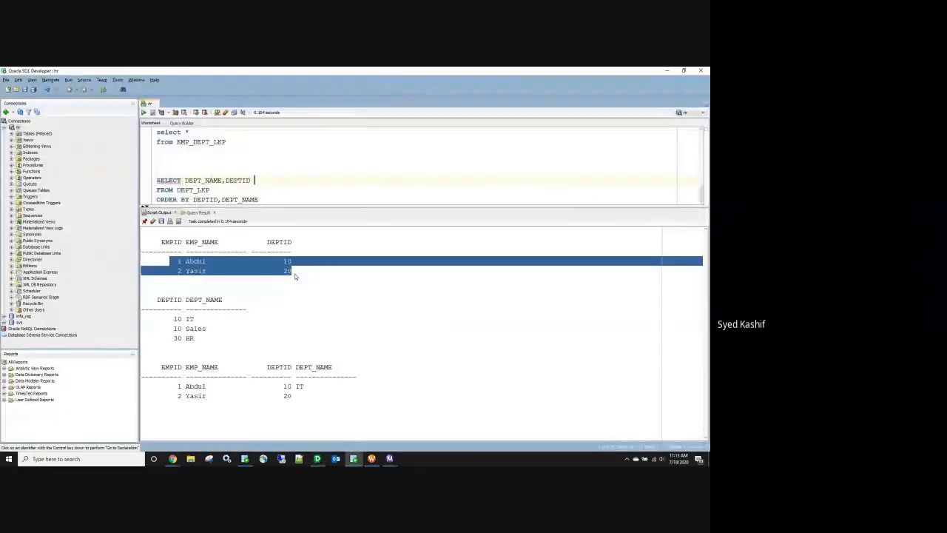
left_click_drag(267, 200, 148, 180)
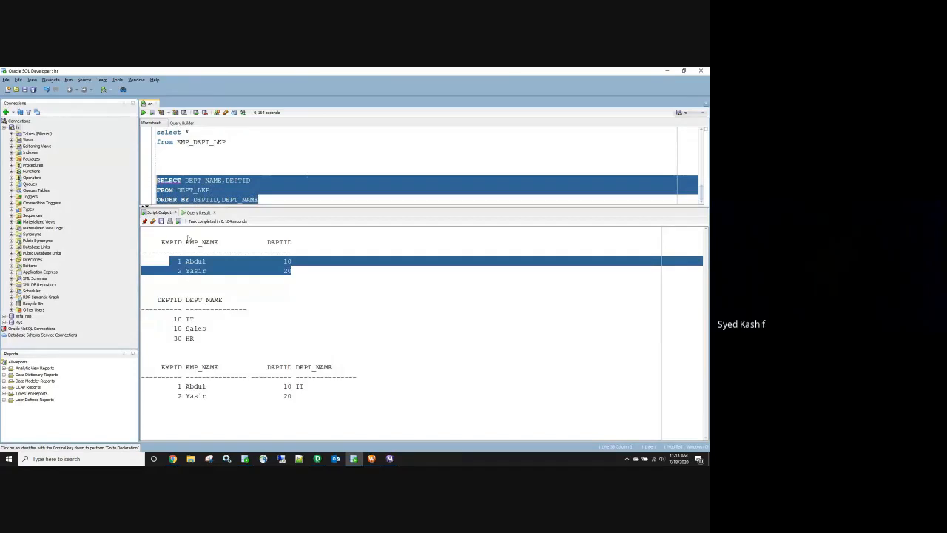
left_click(281, 197)
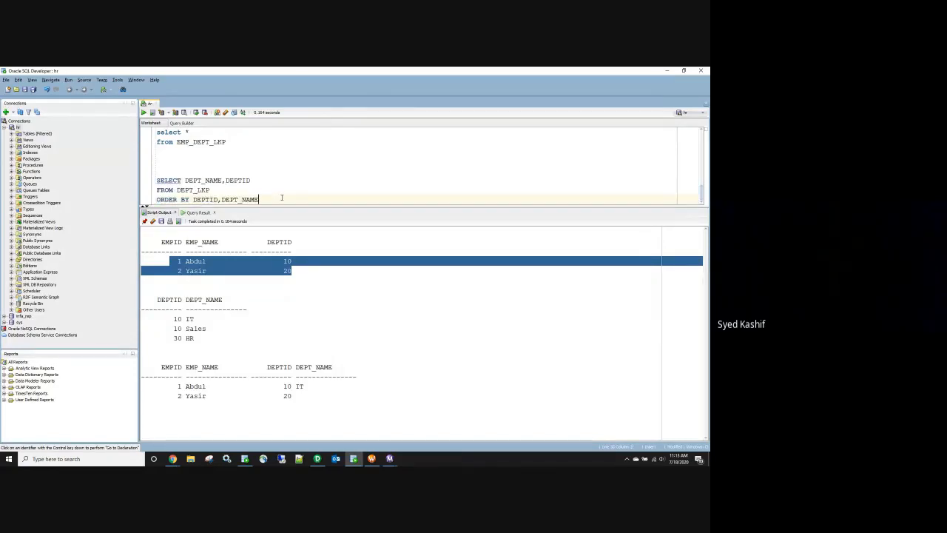
key("alt+Tab")
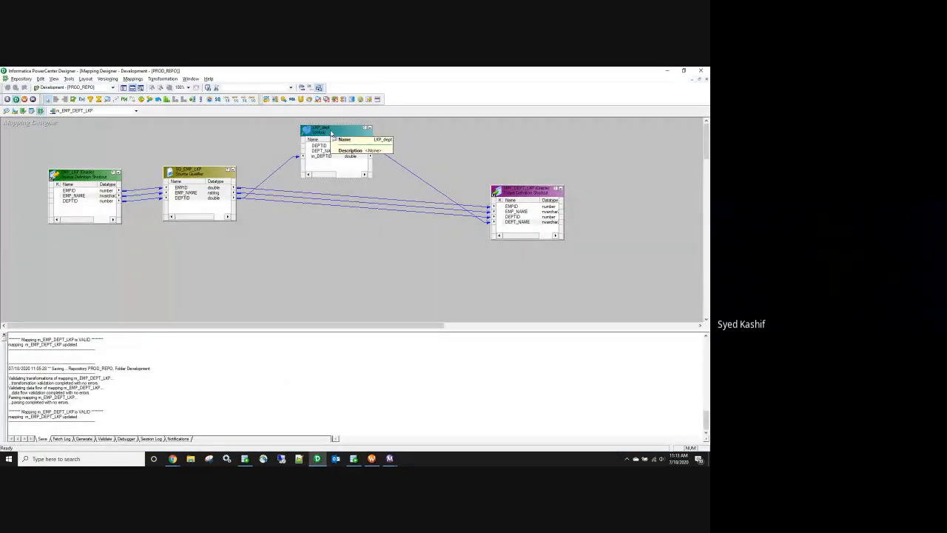
Step: Generate LKP_dept's default Lookup Sql Override, then delete it so the override stays empty
double_click(331, 132)
left_click(248, 240)
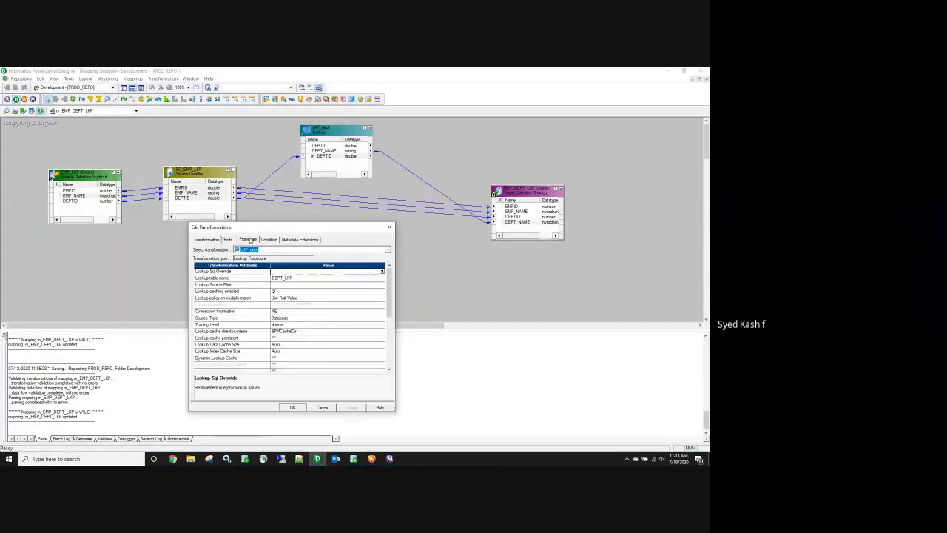
left_click(274, 277)
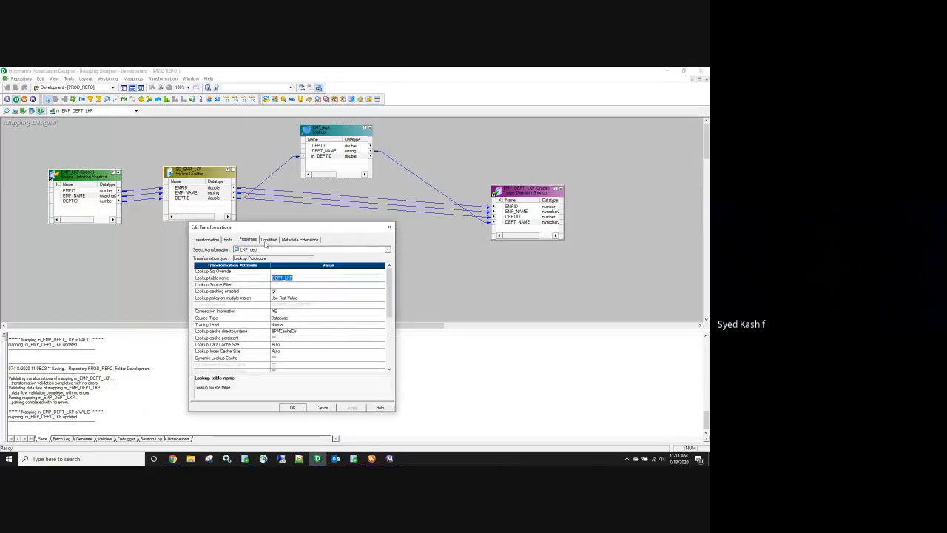
left_click(379, 271)
left_click(381, 271)
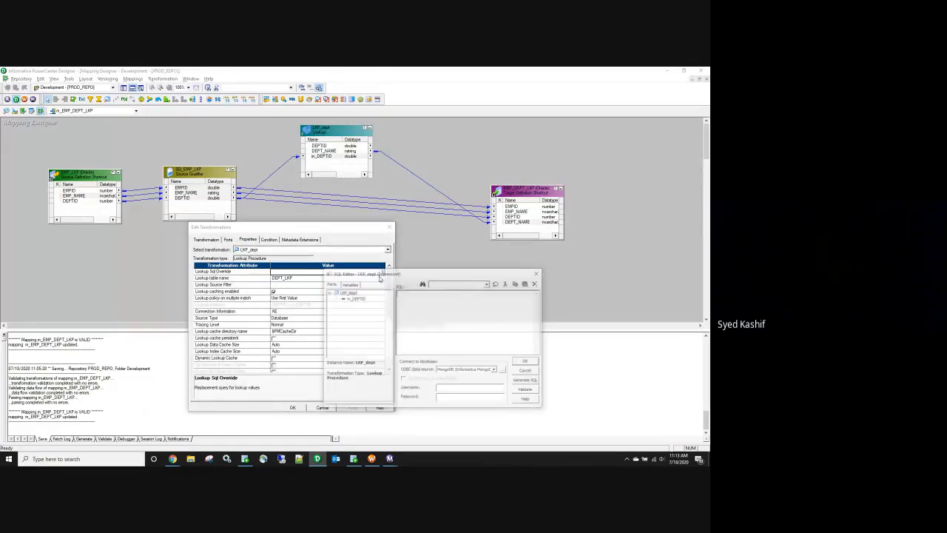
left_click(525, 381)
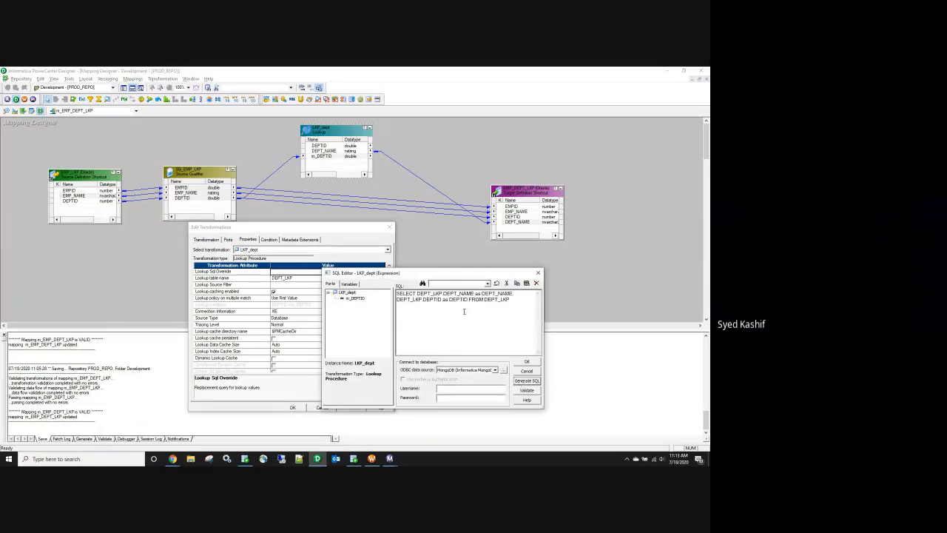
left_click(515, 299)
key("ctrl+a")
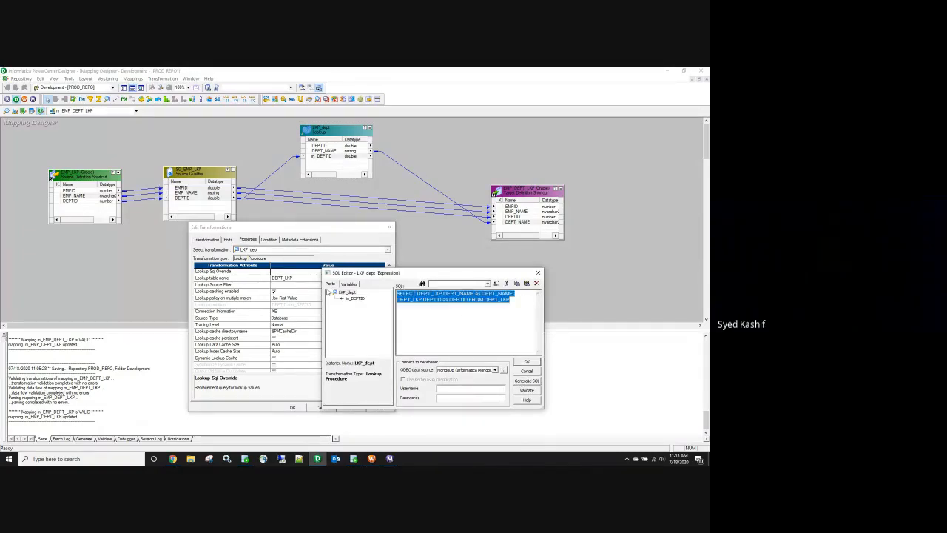
key("Delete")
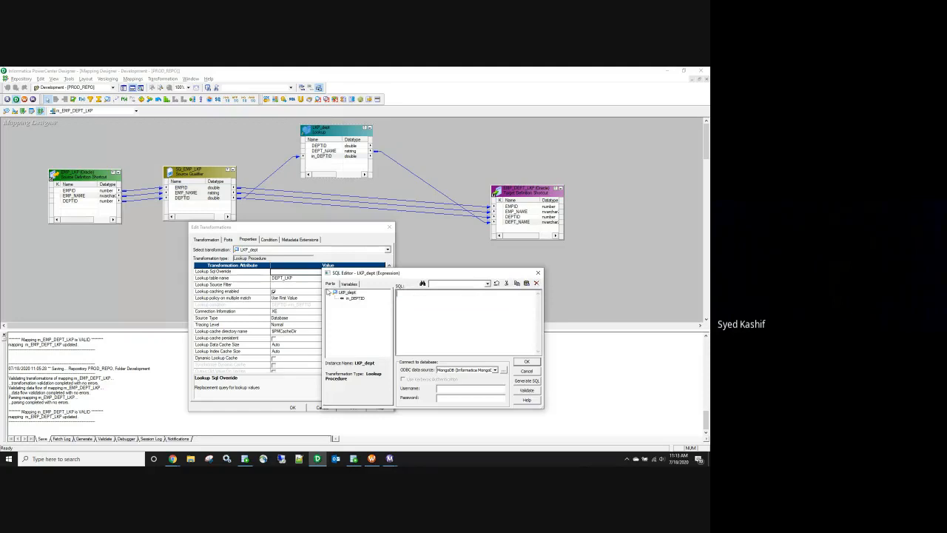
left_click(528, 361)
Step: Review the lookup's DEPTID and DEPT_NAME port names and close the dialog without saving
left_click(228, 239)
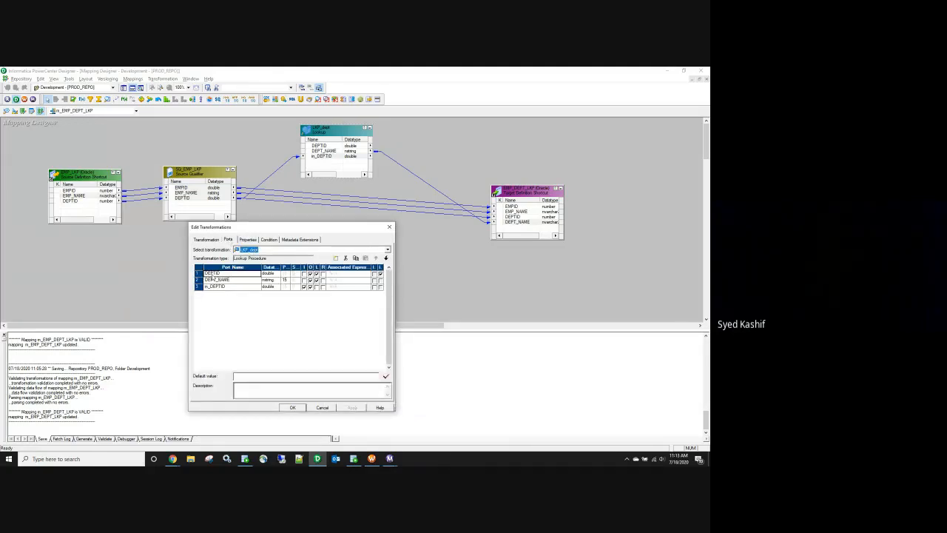
left_click(211, 274)
double_click(212, 273)
left_click(213, 274)
left_click(214, 279)
left_click(213, 279)
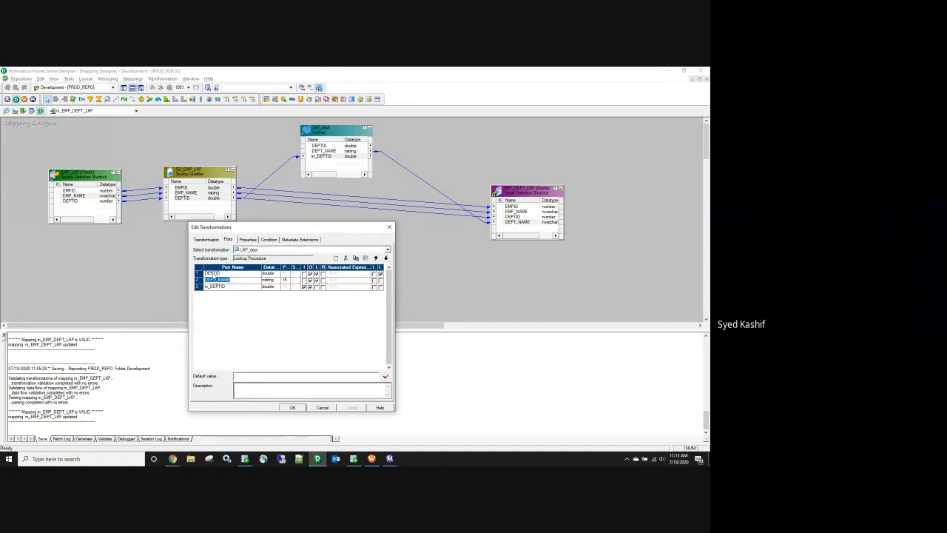
left_click(215, 279)
double_click(216, 279)
left_click(389, 228)
Step: Run SELECT DEPT_NAME,DEPTID FROM DEPT_LKP ORDER BY DEPTID,DEPT_NAME and review its sort columns
key("alt+Tab")
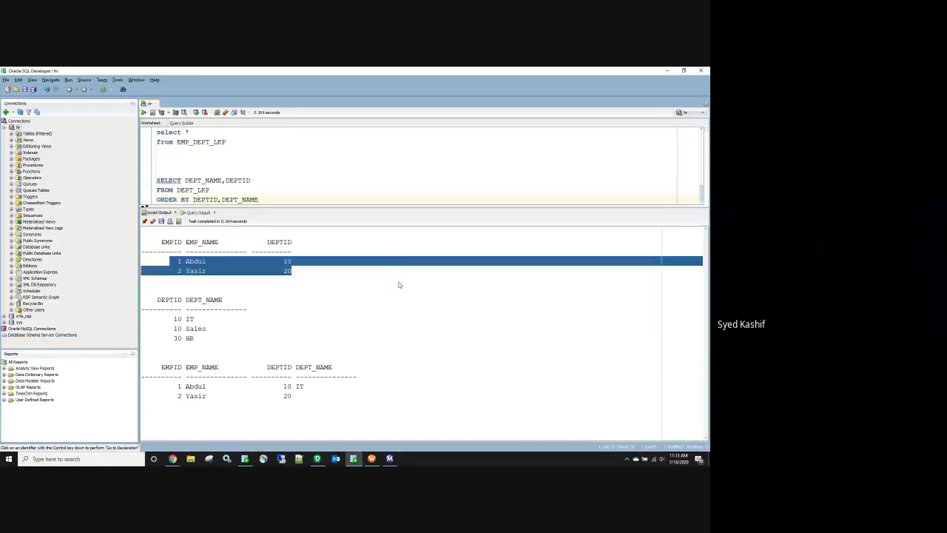
double_click(212, 199)
left_click_drag(221, 199, 154, 182)
left_click(144, 112)
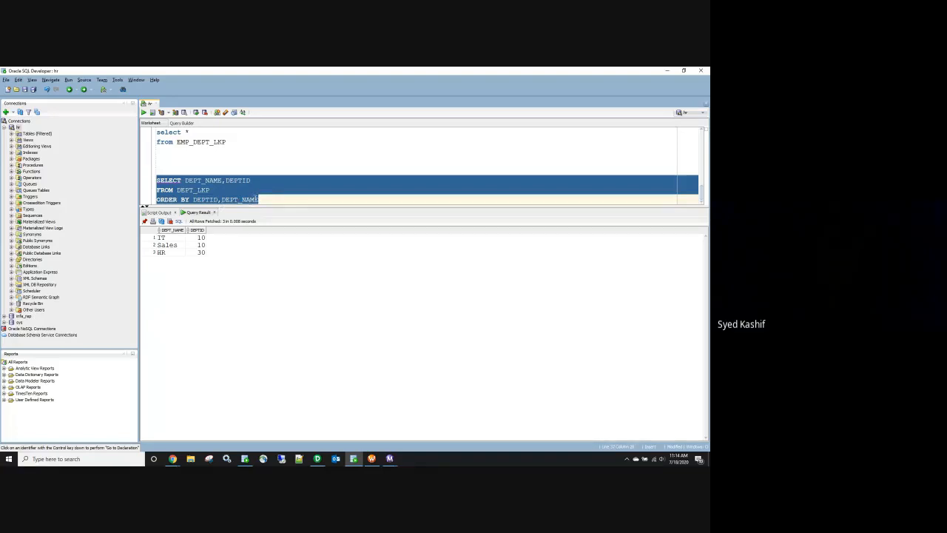
scroll(252, 197, "up", 1)
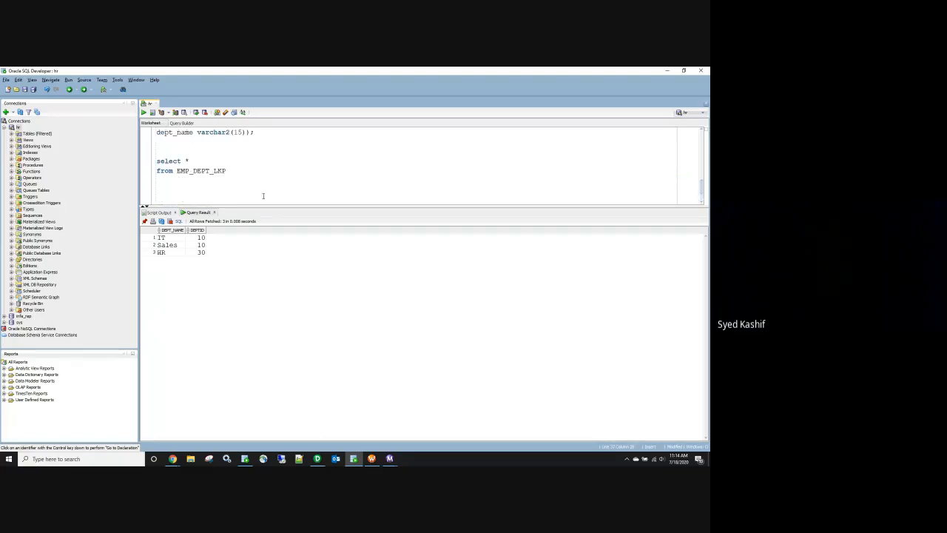
scroll(263, 195, "down", 1)
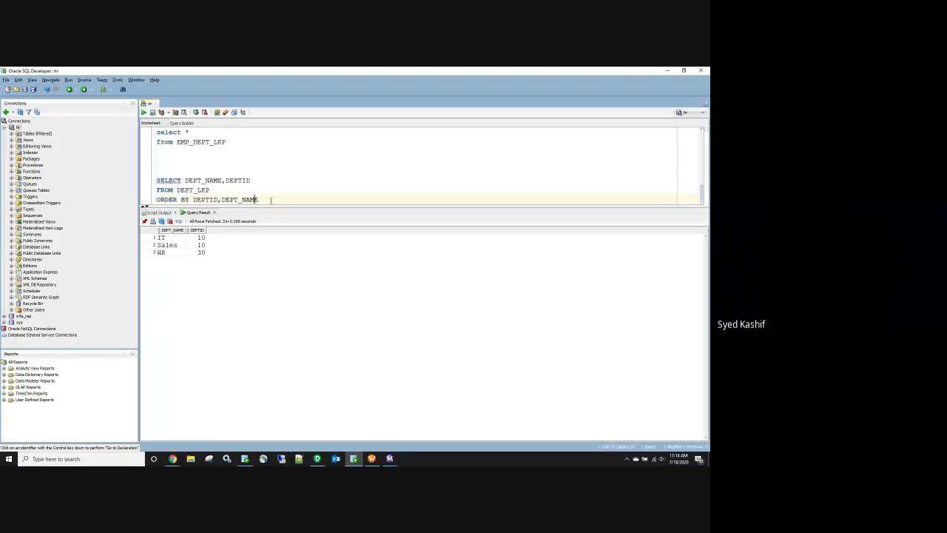
left_click_drag(259, 199, 157, 179)
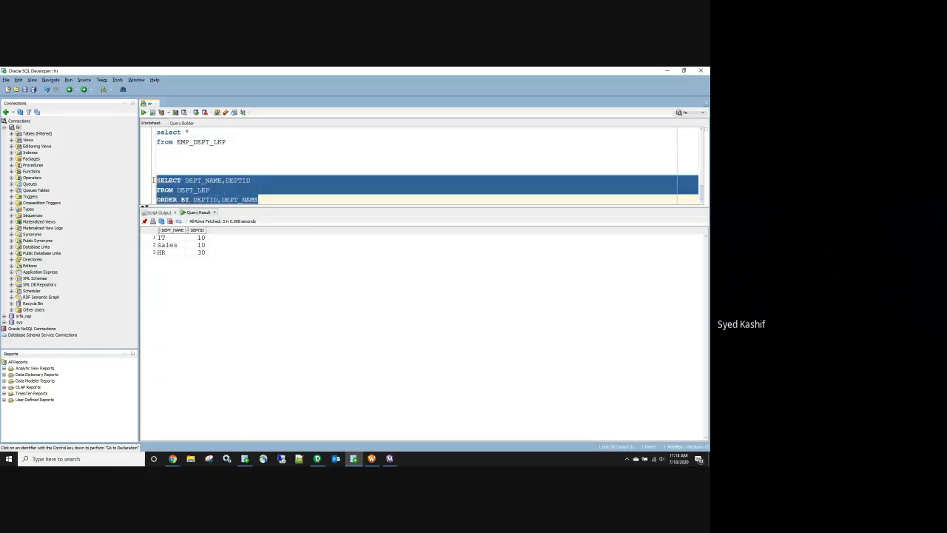
double_click(200, 199)
double_click(238, 199)
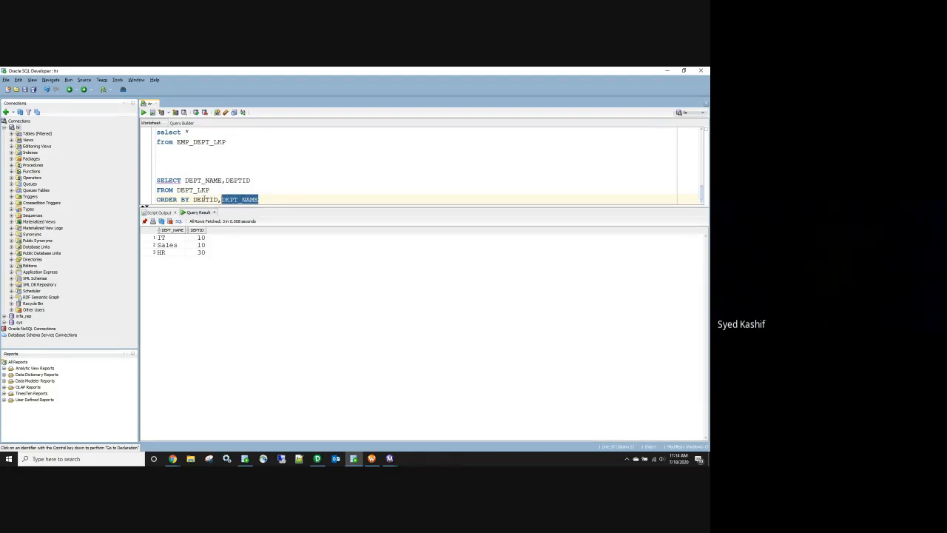
left_click(269, 199)
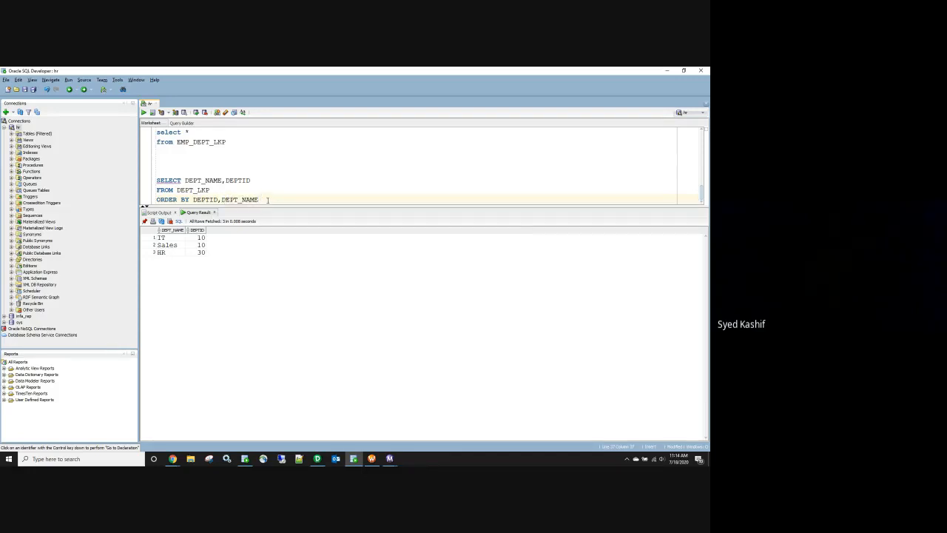
left_click_drag(267, 199, 151, 199)
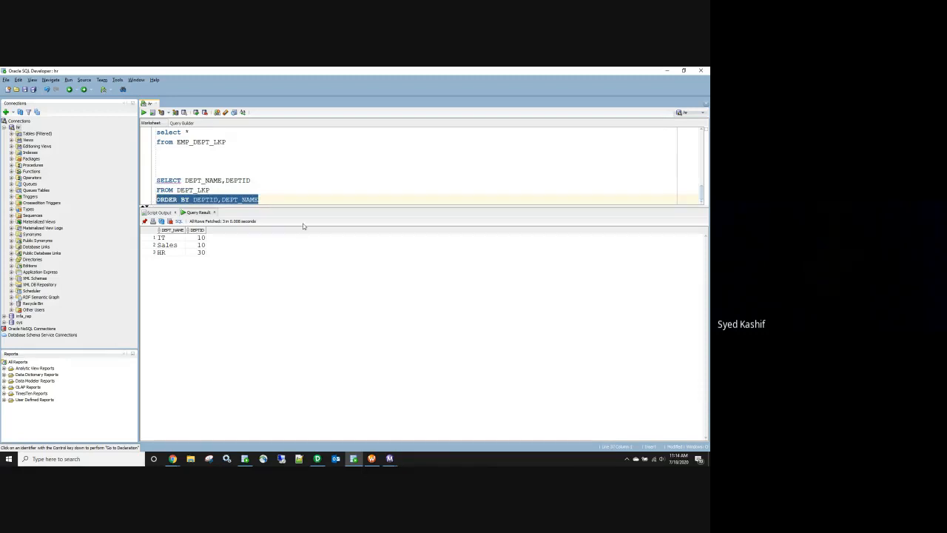
Step: Open the Lookup Sql Override editor of the LKP_dept lookup in Designer
key("alt+Tab")
double_click(327, 131)
left_click(256, 242)
left_click(383, 272)
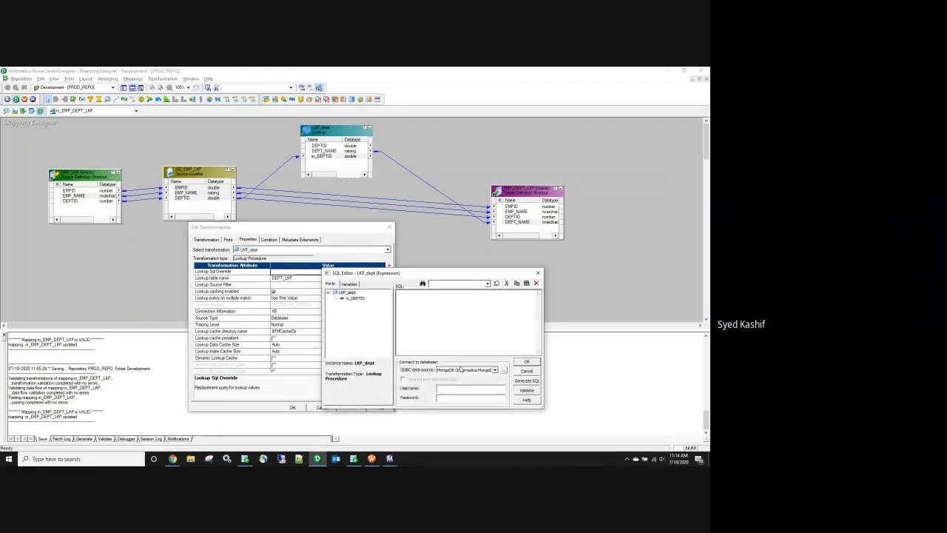
Step: Generate LKP_dept's default lookup query and paste it into the SQL Developer worksheet
left_click(526, 380)
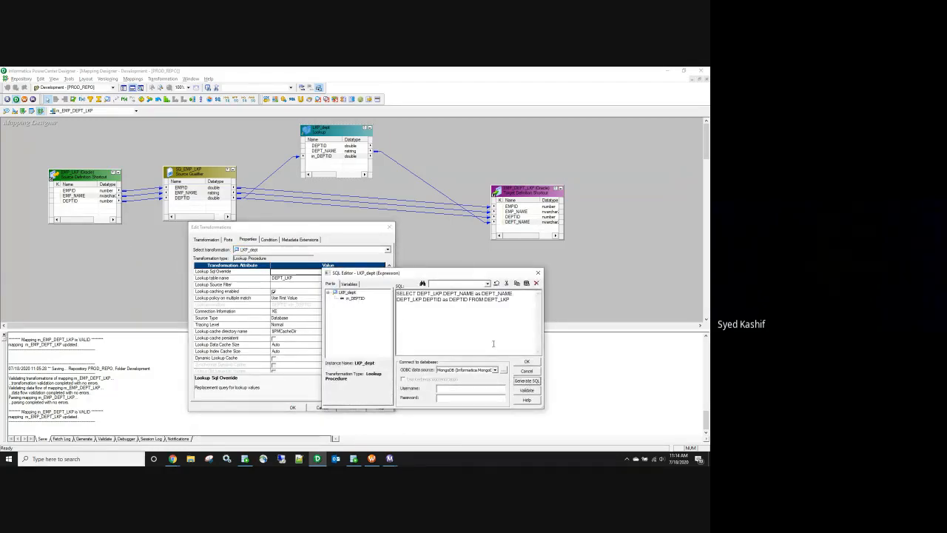
left_click_drag(515, 301, 371, 293)
key("ctrl+c")
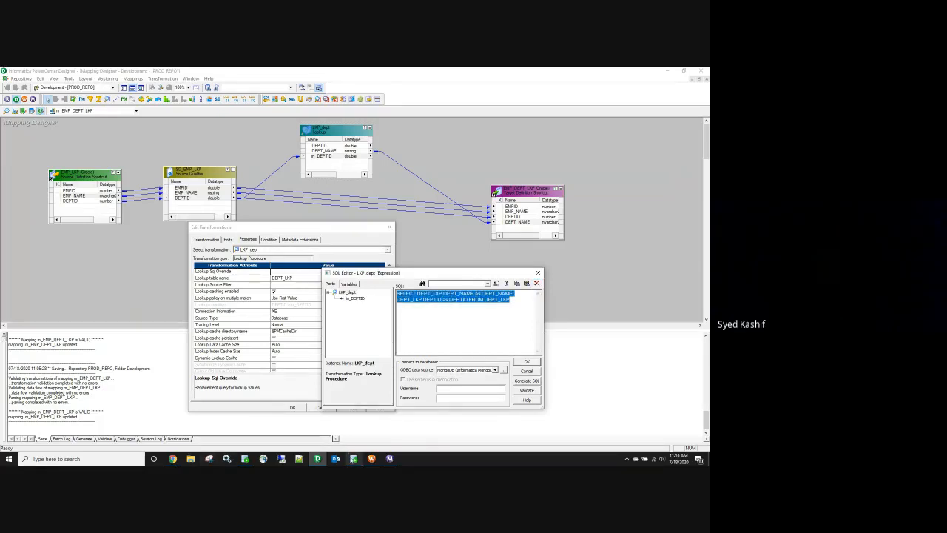
left_click(354, 459)
left_click(270, 200)
key("Return")
key("Return")
key("Return")
key("Return")
key("ctrl+v")
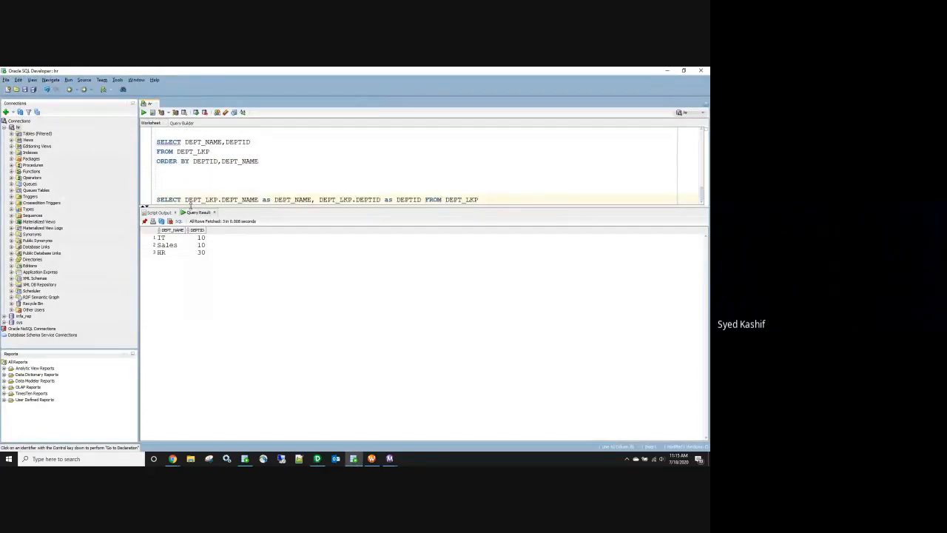
Step: Put each column and FROM DEPT_LKP on its own line and add 'order by DEPT_LKP.DEPT_NAME'
left_click(319, 199)
key("Return")
left_click(185, 190)
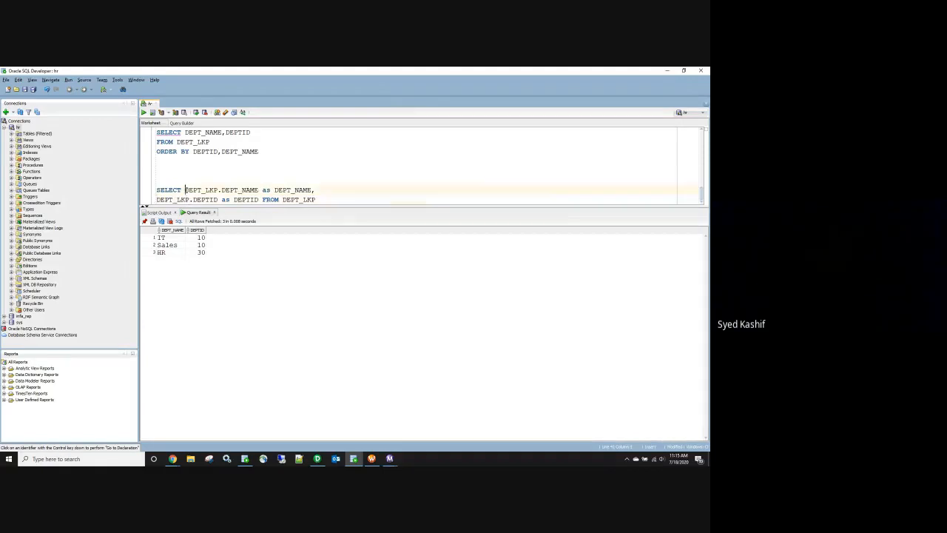
key("Return")
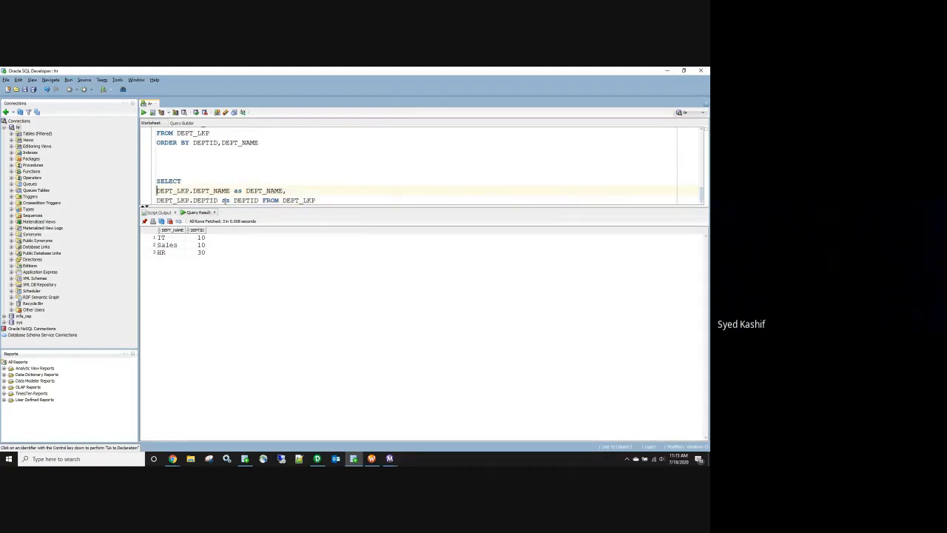
left_click(262, 200)
key("Return")
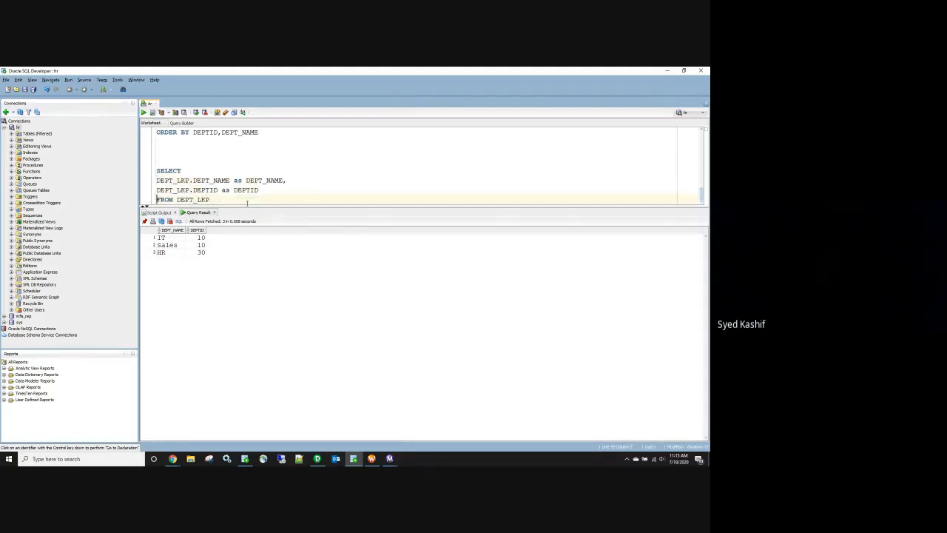
left_click(225, 200)
key("Return")
type("order by")
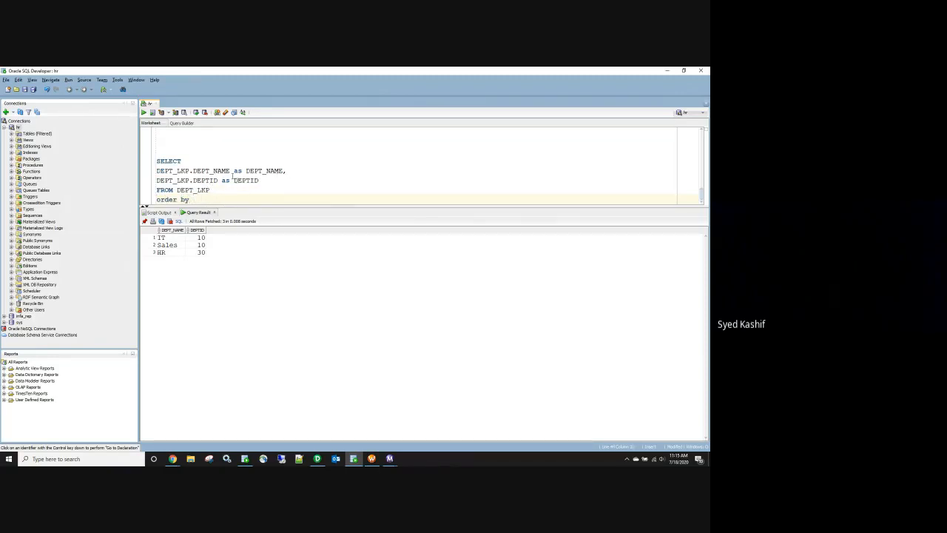
left_click_drag(230, 171, 158, 172)
key("ctrl+c")
left_click(194, 198)
key("ctrl+v")
Step: Paste the rewritten query as LKP_dept's Lookup Sql Override, confirm it, and save the mapping
left_click_drag(274, 200, 147, 167)
key("ctrl+c")
key("alt+Tab")
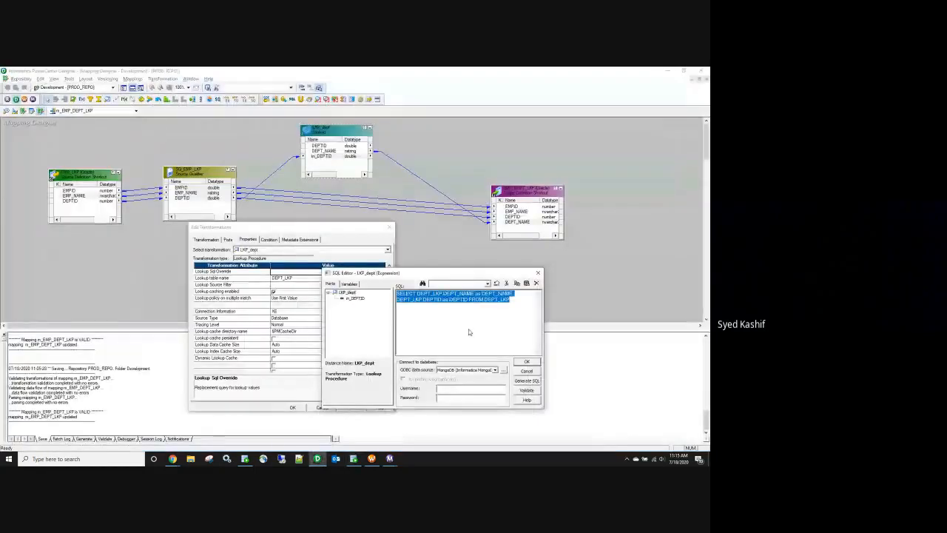
key("ctrl+v")
left_click(527, 362)
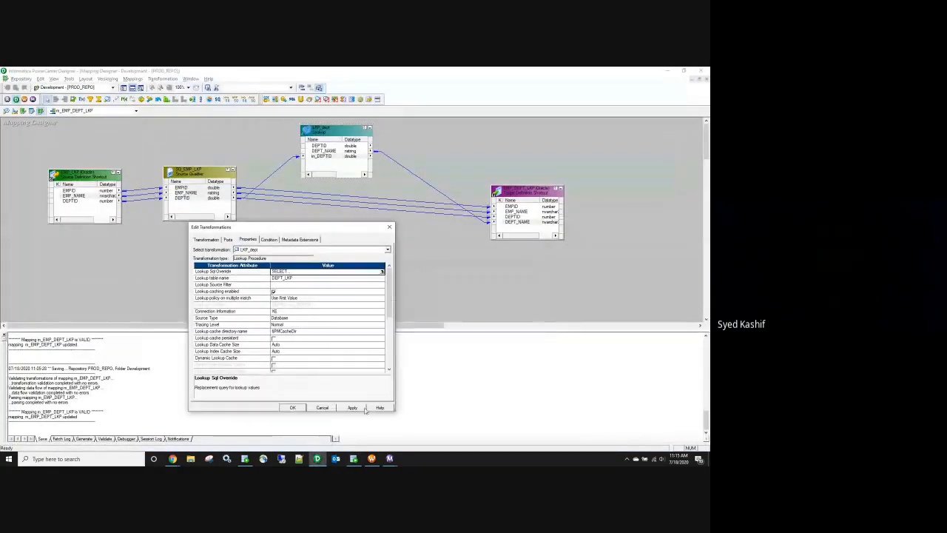
left_click(293, 407)
key("ctrl+s")
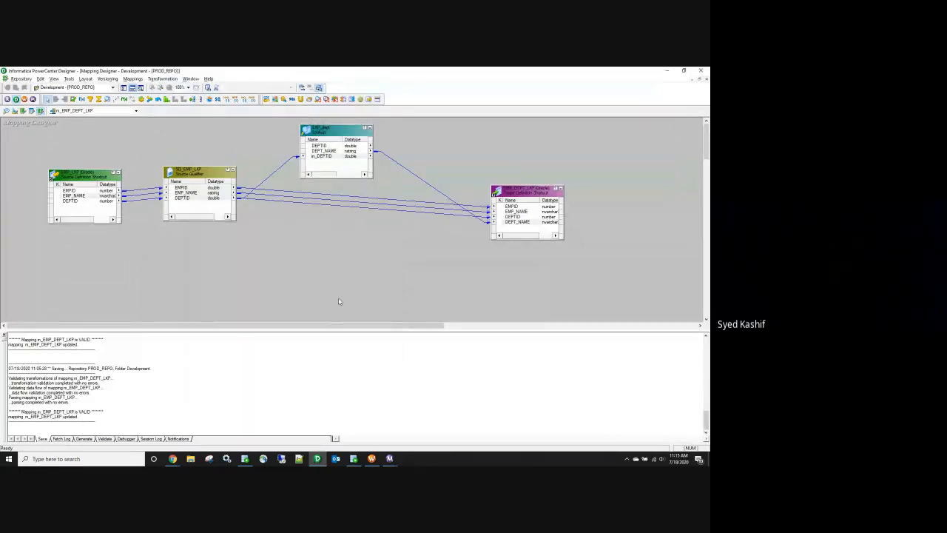
Step: Refresh the session's mapping in Workflow Manager and save wf_EMP_DEPT_LKP
left_click(377, 461)
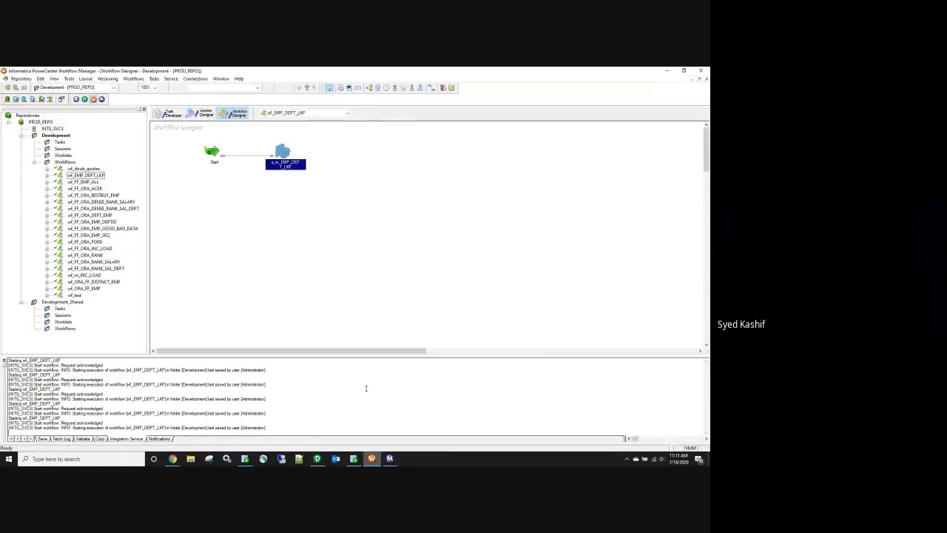
right_click(280, 150)
left_click(305, 223)
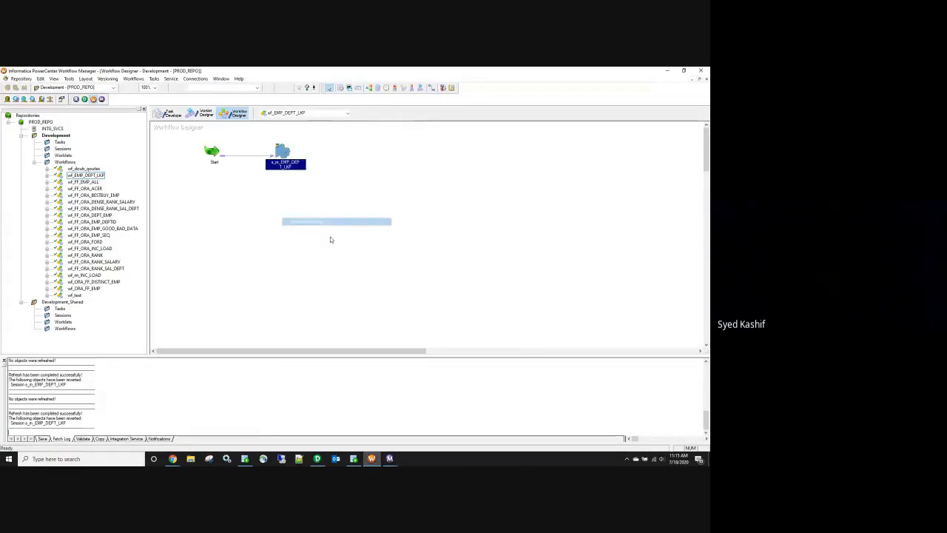
key("ctrl+s")
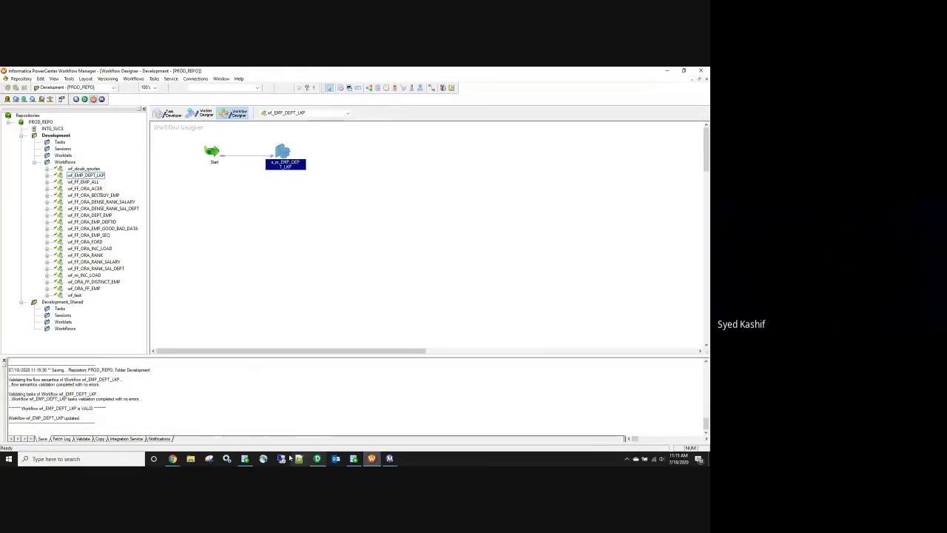
Step: Return to SQL Developer and look over the worksheet queries
left_click(354, 460)
left_click(327, 171)
scroll(332, 171, "up", 3)
scroll(311, 180, "down", 1)
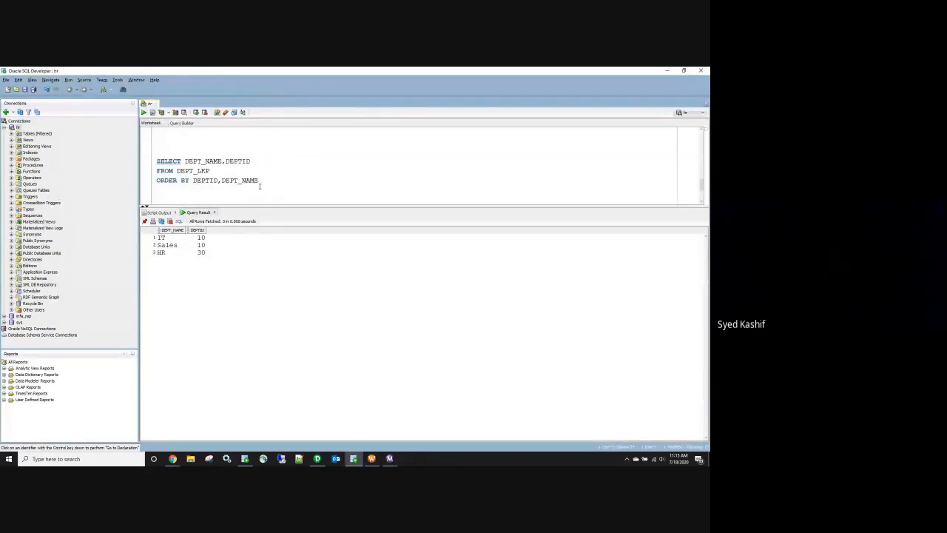
Step: Replace the old three-line DEPT_LKP query with the qualified DEPT_LKP.DEPT_NAME query, then go to Workflow Manager
left_click_drag(259, 180, 152, 164)
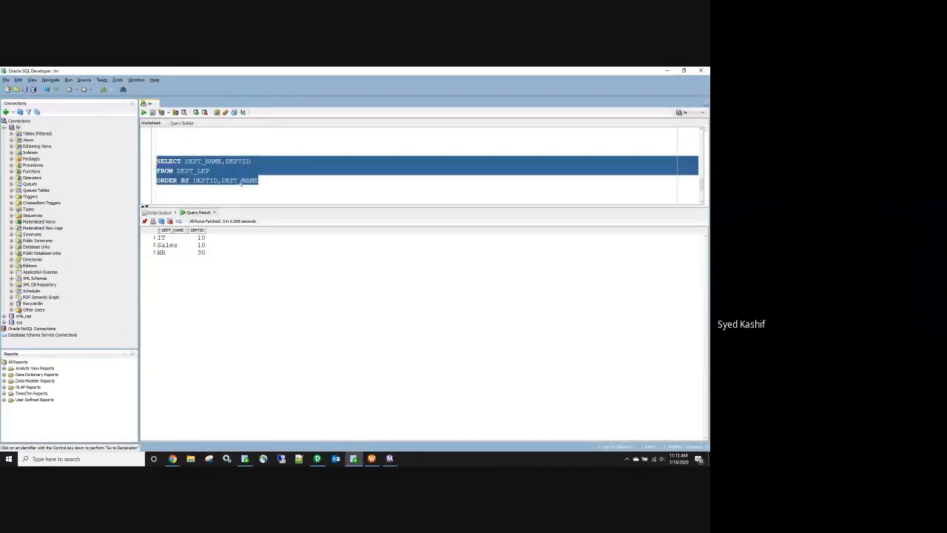
key("ctrl+v")
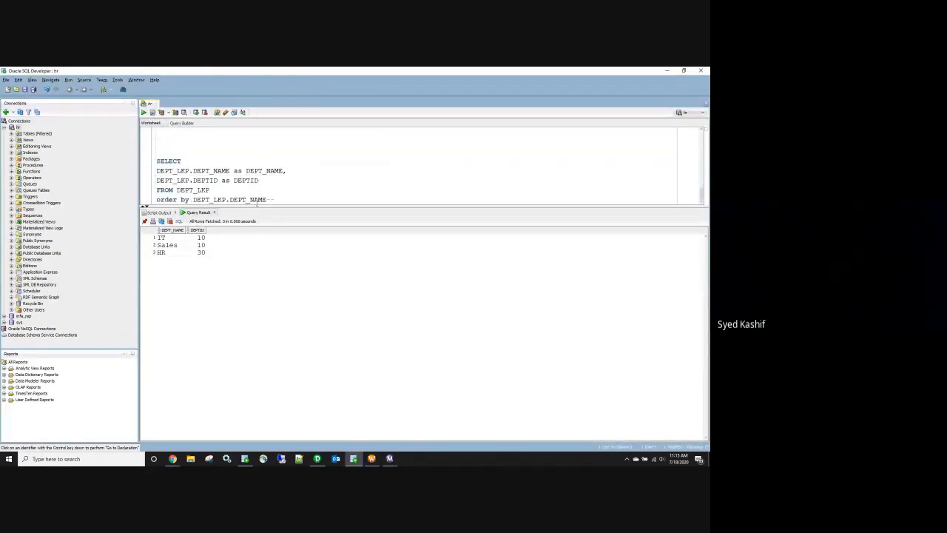
key("ctrl+z")
key("ctrl+z")
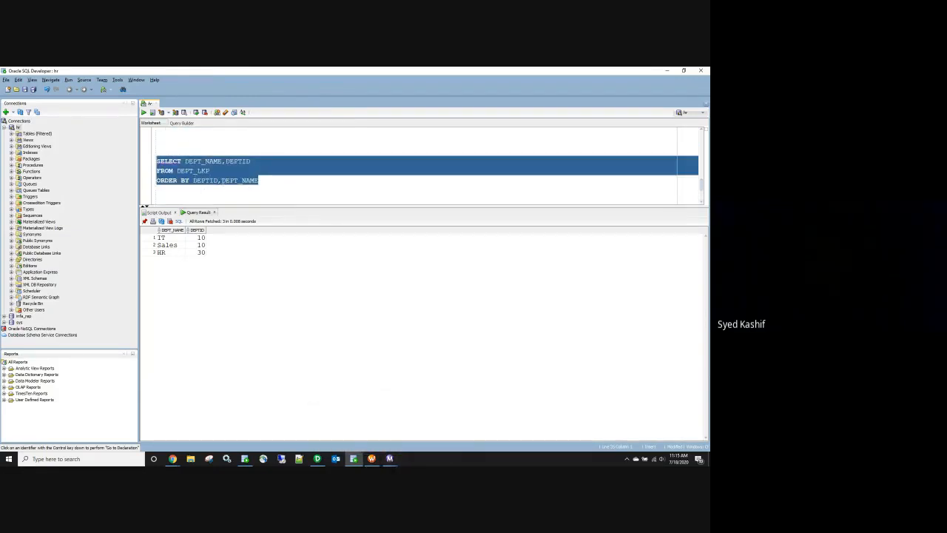
key("ctrl+v")
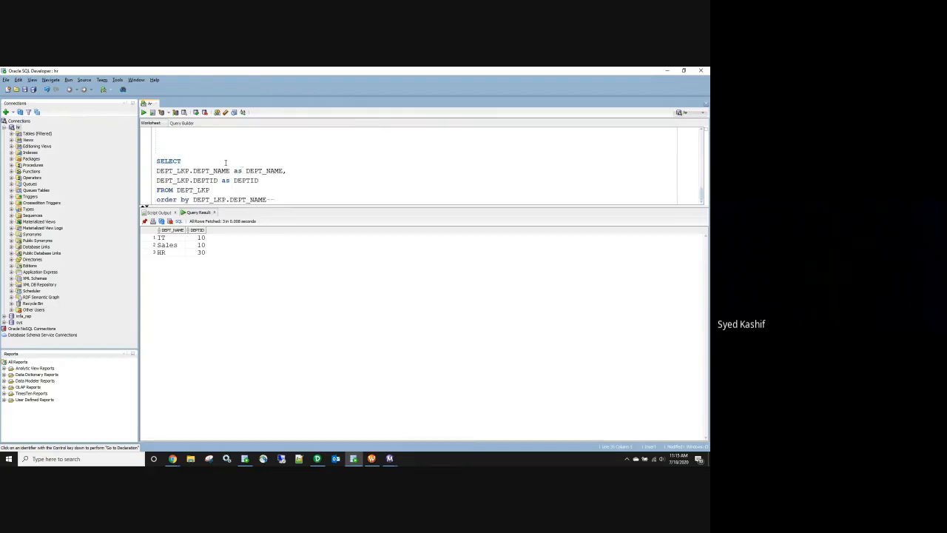
key("ctrl+z")
key("Delete")
left_click(317, 459)
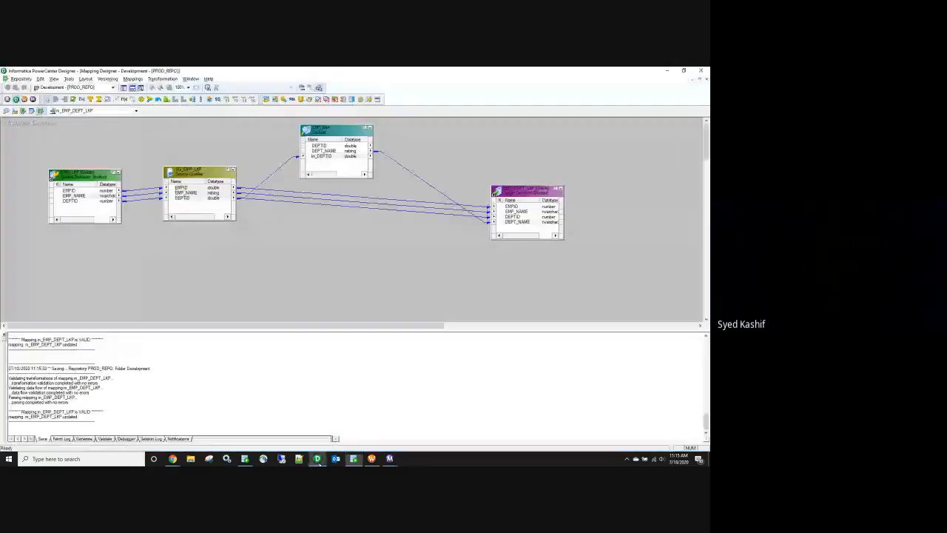
left_click(371, 459)
Step: Confirm the session's LKP_dept override ordering by DEPT_LKP.DEPT_NAME in the Mapping tab
double_click(282, 151)
left_click(215, 121)
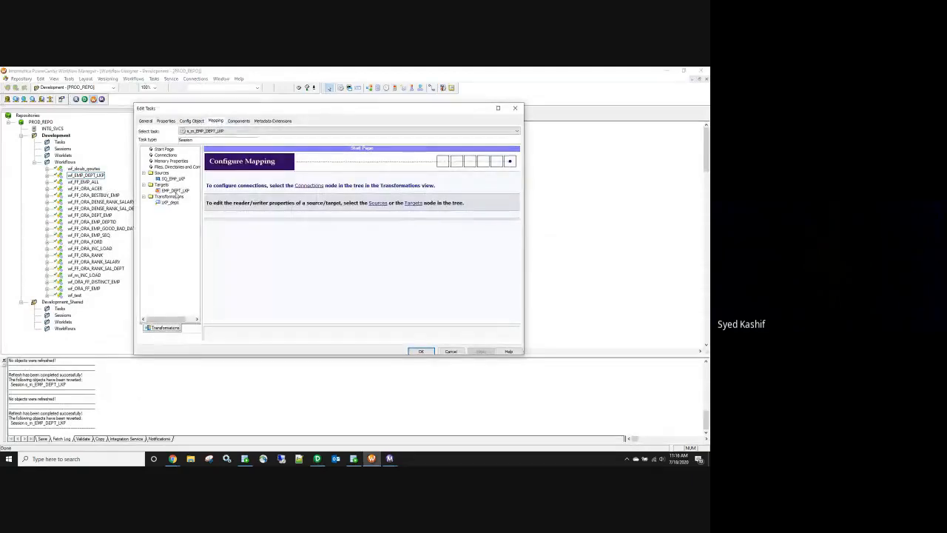
left_click(170, 202)
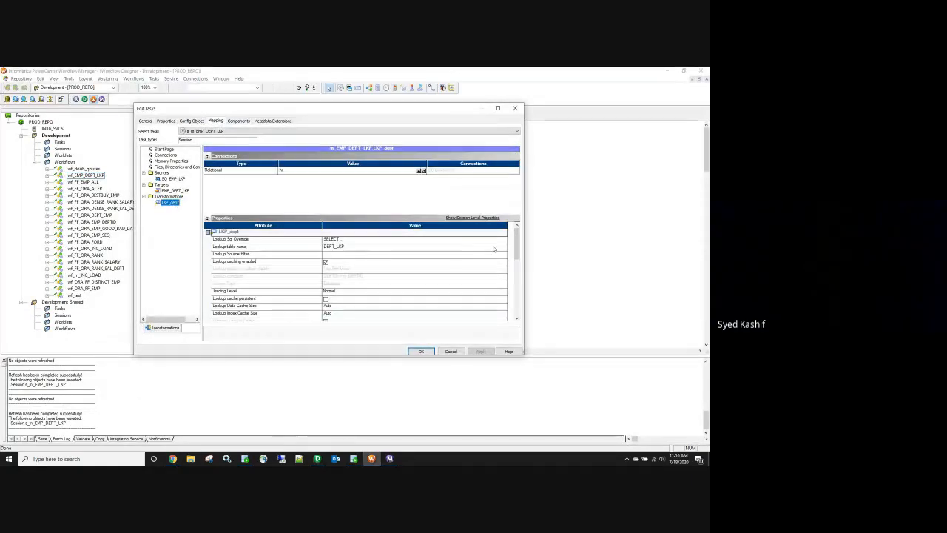
left_click(504, 240)
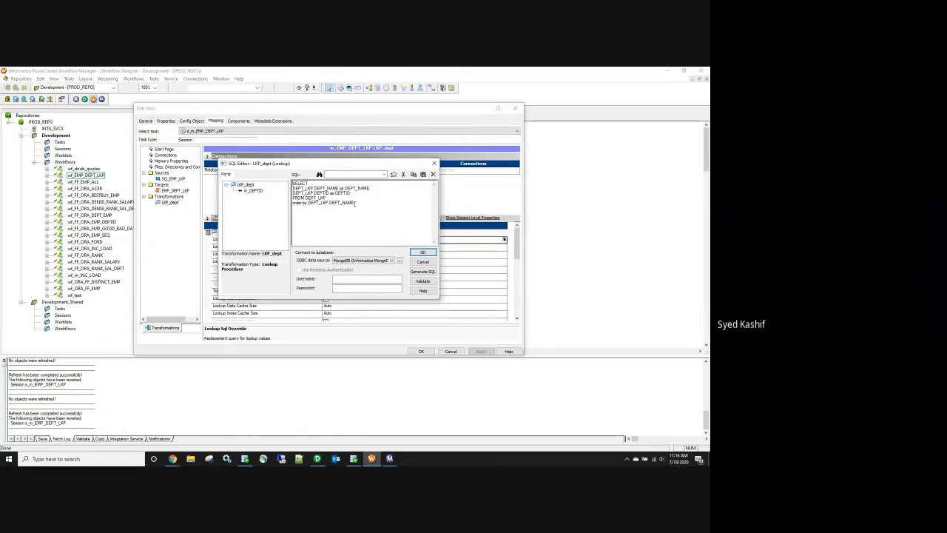
left_click(422, 253)
left_click(421, 351)
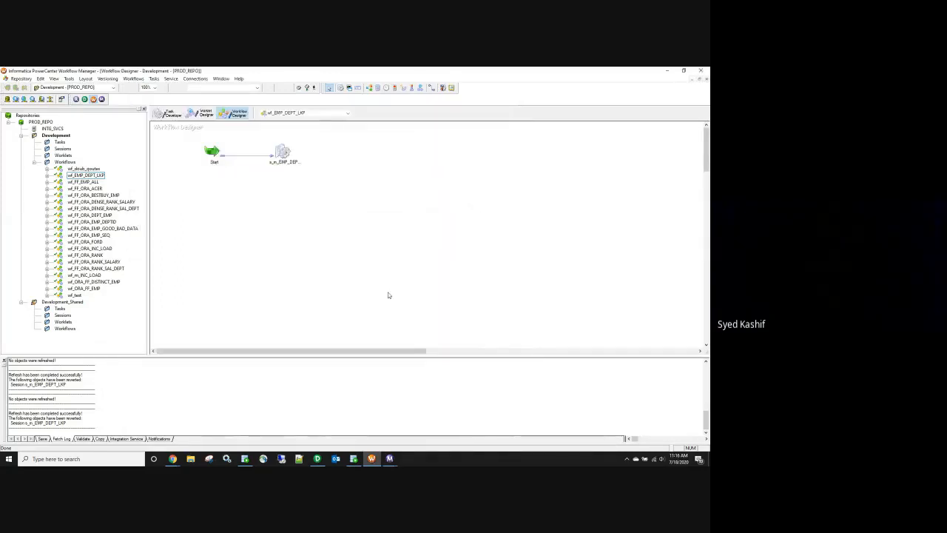
Step: Start wf_EMP_DEPT_LKP and bring up Workflow Monitor
right_click(321, 250)
left_click(352, 333)
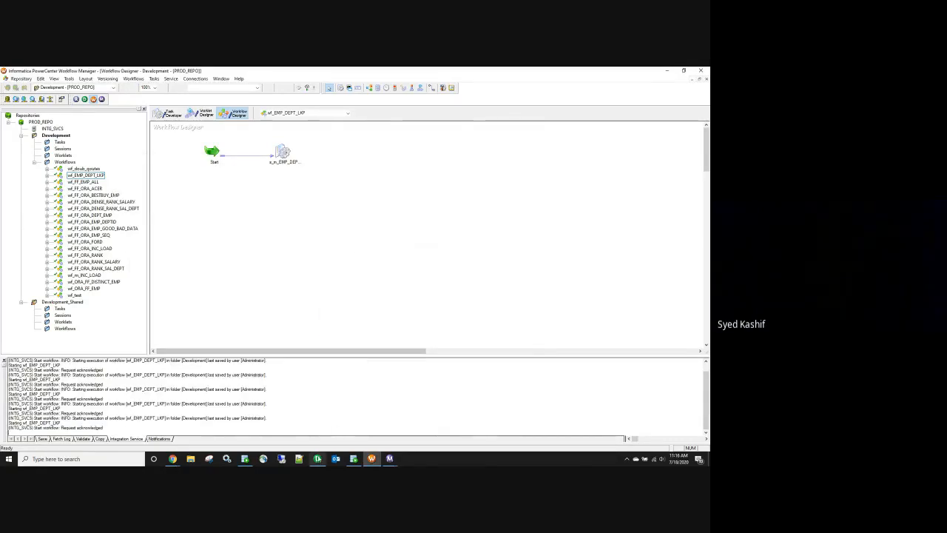
mouse_move(318, 459)
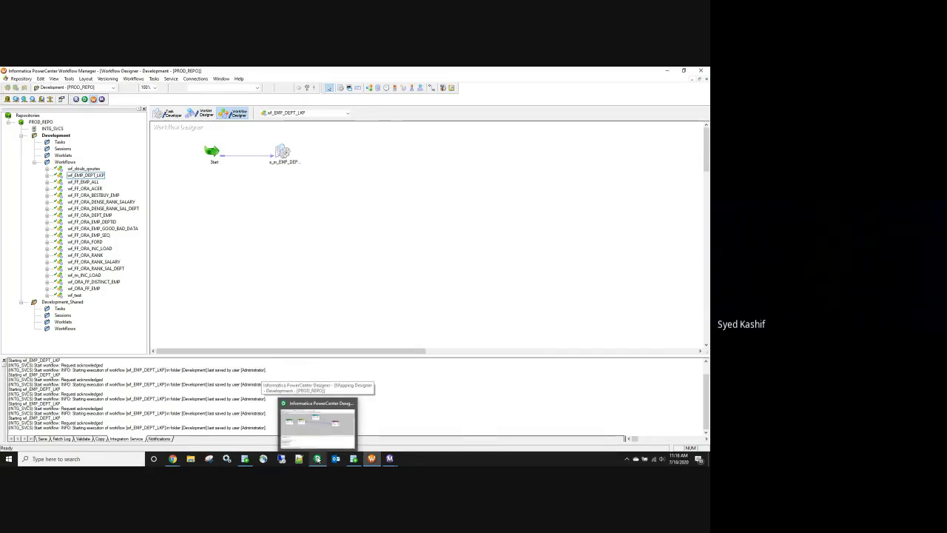
left_click(390, 459)
Step: Fetch the s_m_EMP_DEPT_LKP session log and copy the lookup's generated SQL from the DBG_21312 entry
left_click(463, 405)
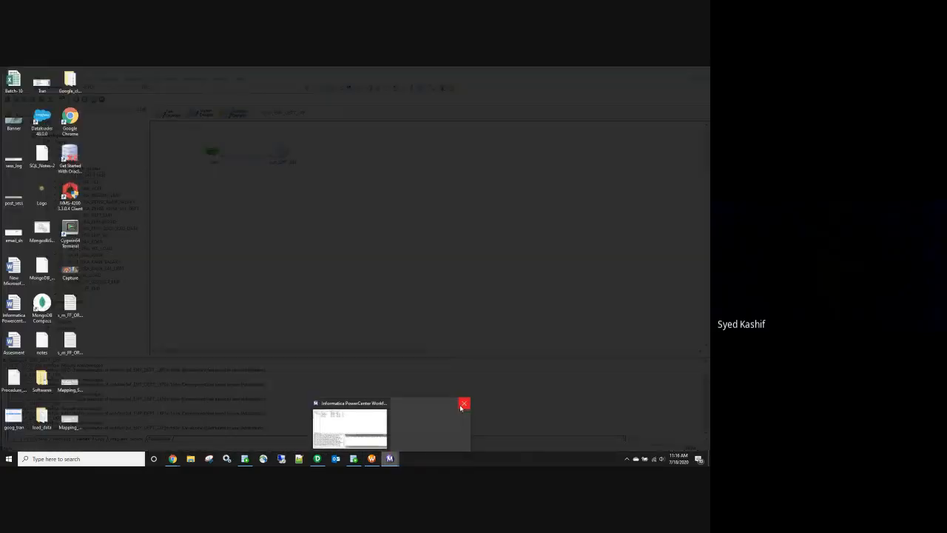
left_click(349, 425)
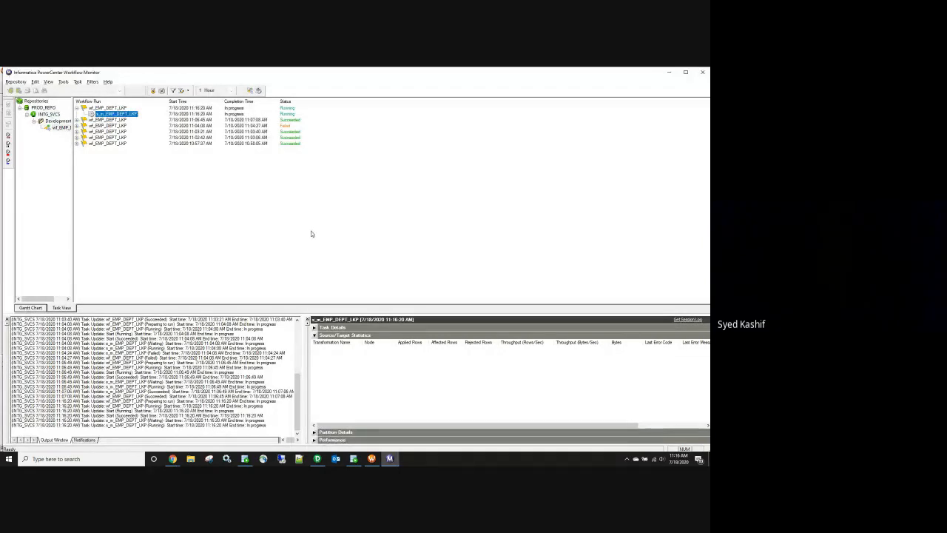
left_click(690, 320)
left_click(409, 292)
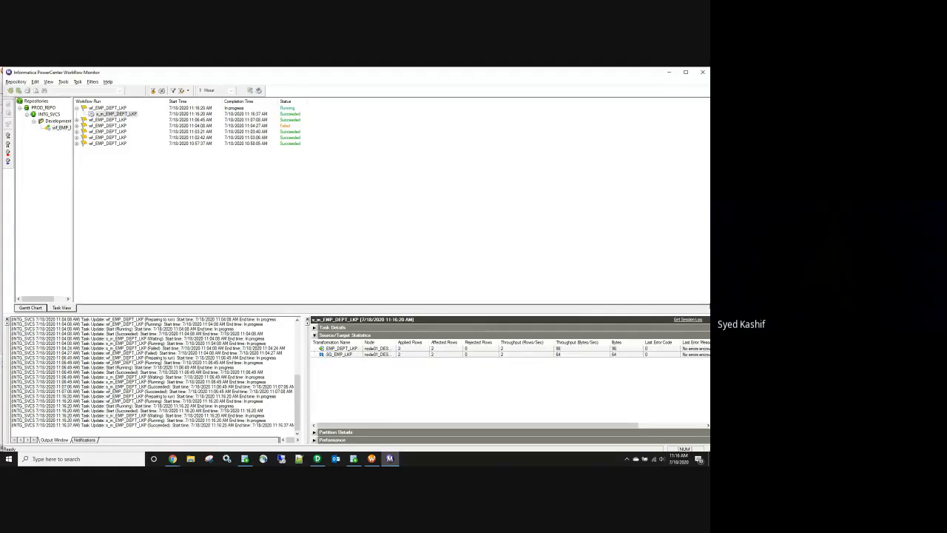
left_click(687, 321)
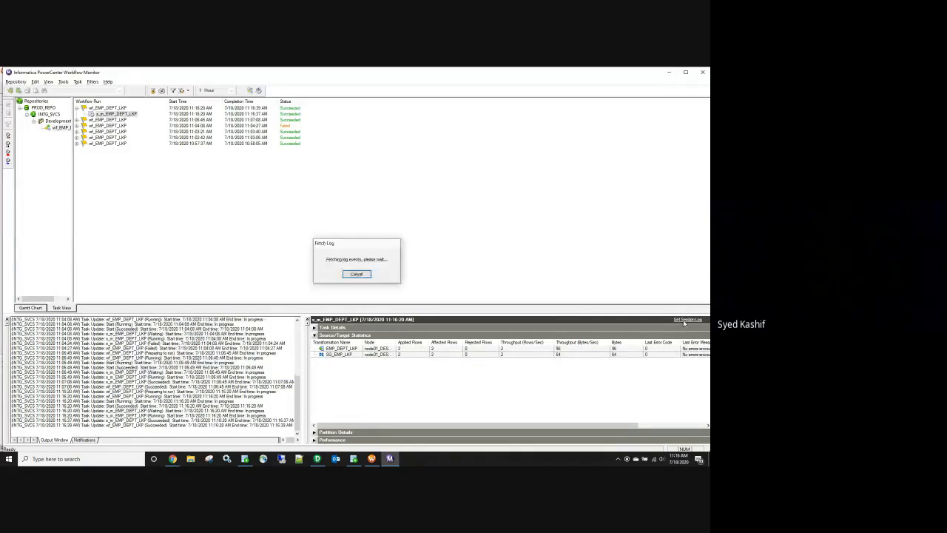
left_click(250, 91)
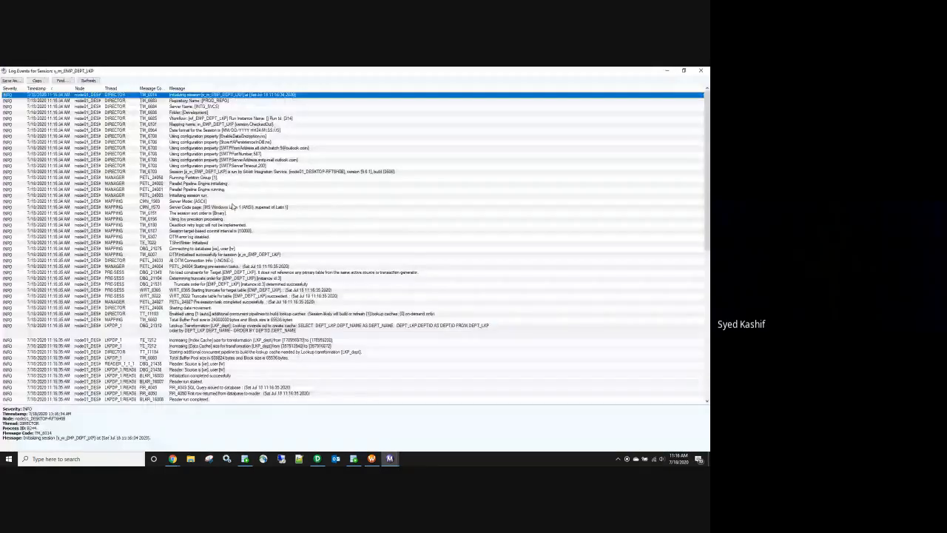
left_click(311, 332)
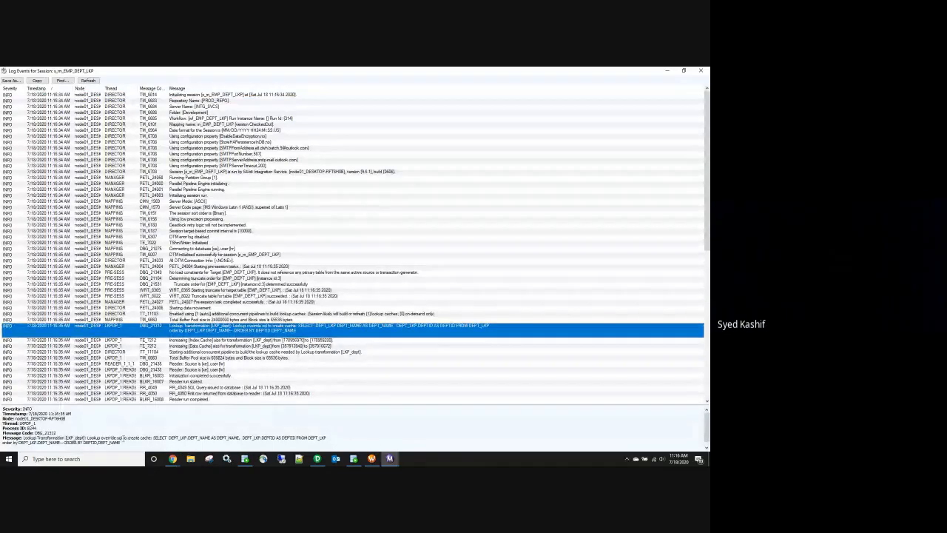
left_click_drag(154, 438, 121, 442)
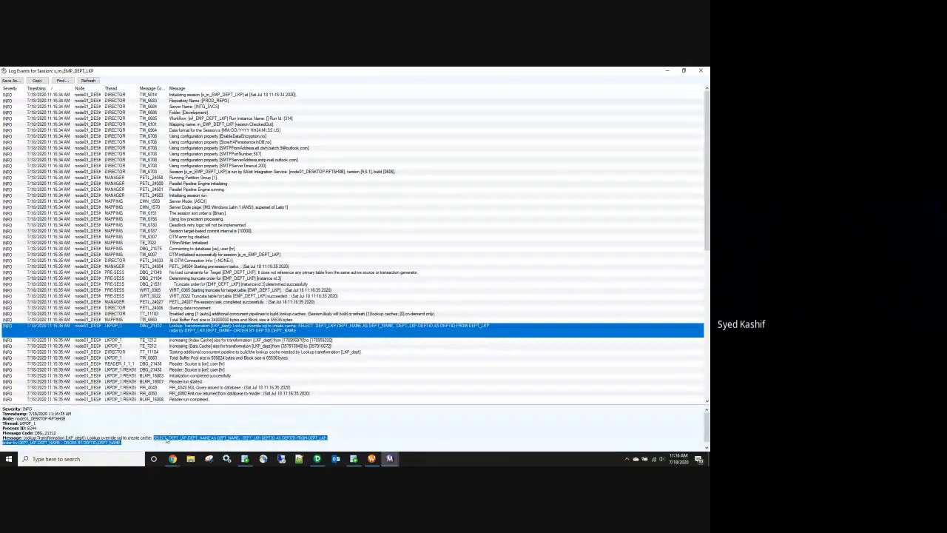
Step: Return to SQL Developer and scroll up through the DEPT_LKP query
key("alt+Tab")
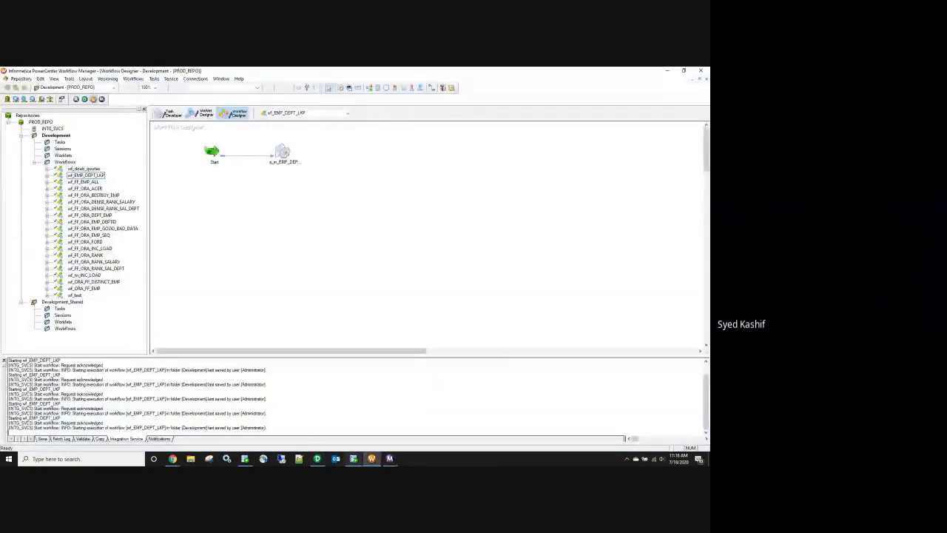
left_click(355, 460)
left_click_drag(157, 191, 321, 200)
left_click(317, 201)
scroll(316, 202, "up", 2)
Step: Paste the lookup's generated SQL below the DEPT_LKP query in the worksheet
scroll(316, 201, "down", 1)
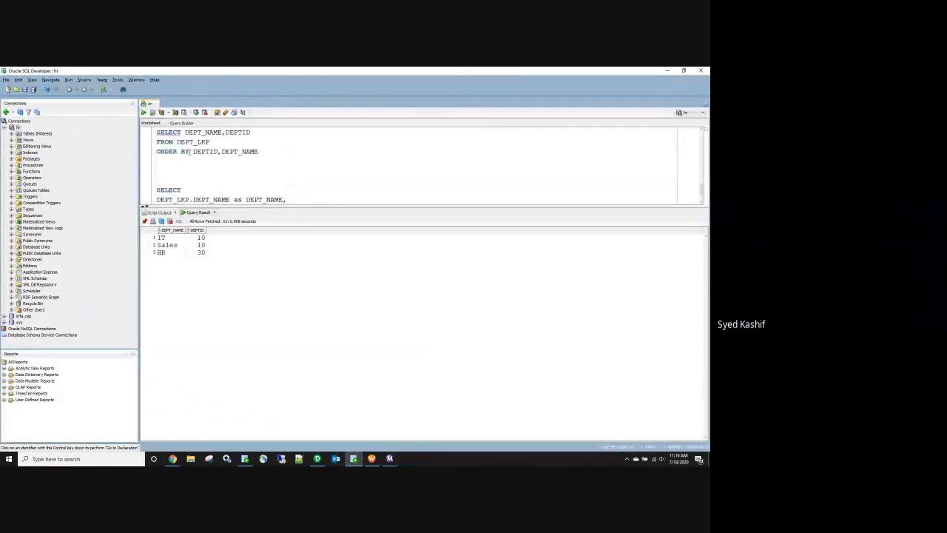
scroll(231, 180, "down", 1)
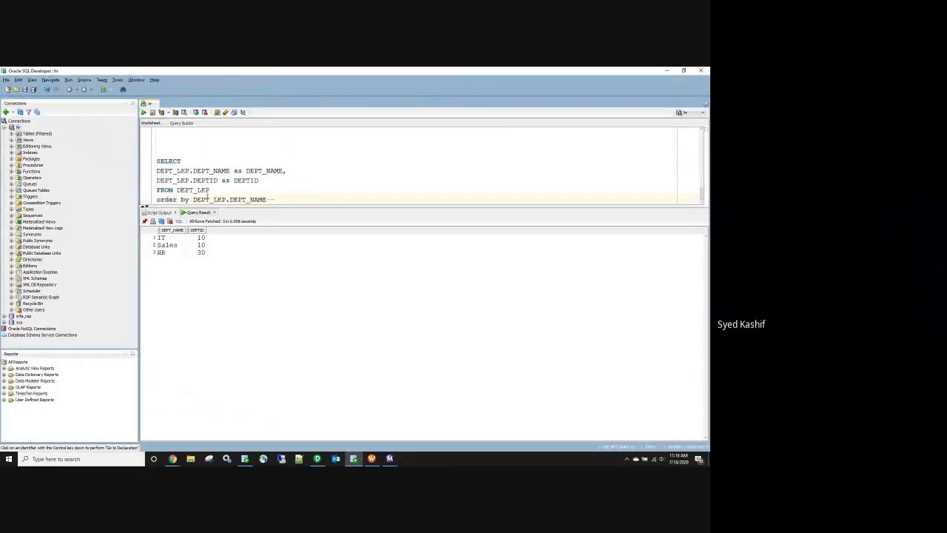
key("Return")
key("Return")
key("Return")
type("SELECT  DEPT_LKP.DEPT_NAME AS DEPT_NAME,  DEPT_LKP.DEPTID AS DEPTID FROM DEPT_LKP order by DEPT_LKP.DEPT_NAME-- ORDER BY DEPTID,DEPT_NAME")
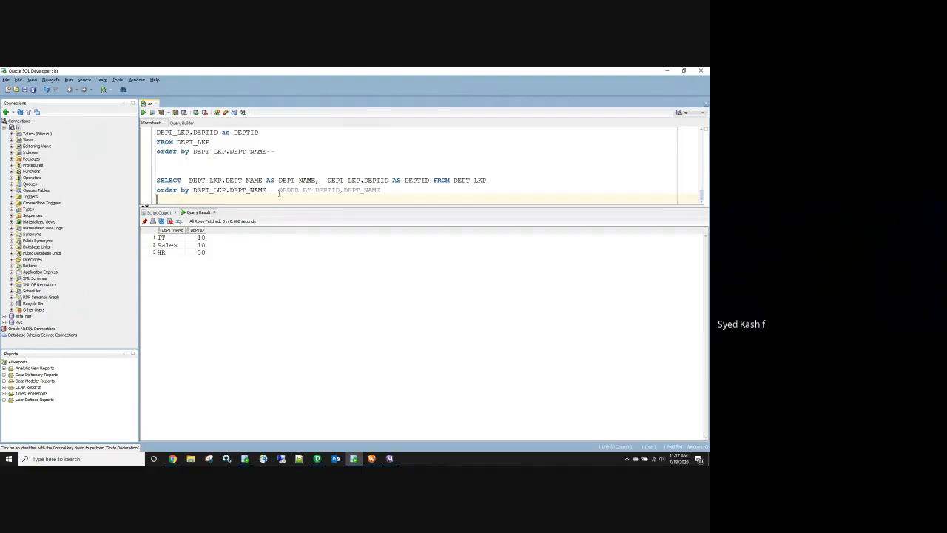
left_click_drag(382, 190, 268, 190)
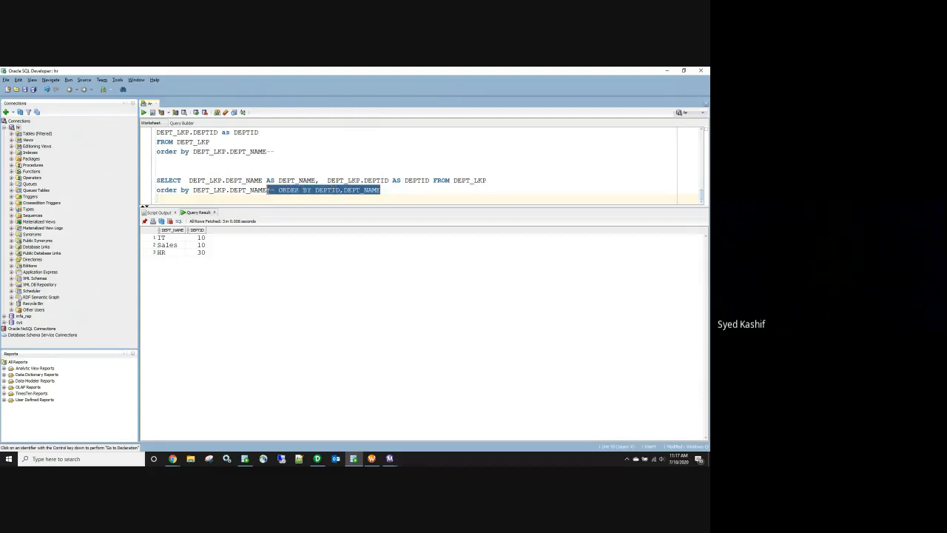
left_click(278, 202)
Step: Examine the pasted query's commented-out ORDER BY DEPTID,DEPT_NAME clause, then minimize SQL Developer
left_click_drag(266, 190, 145, 187)
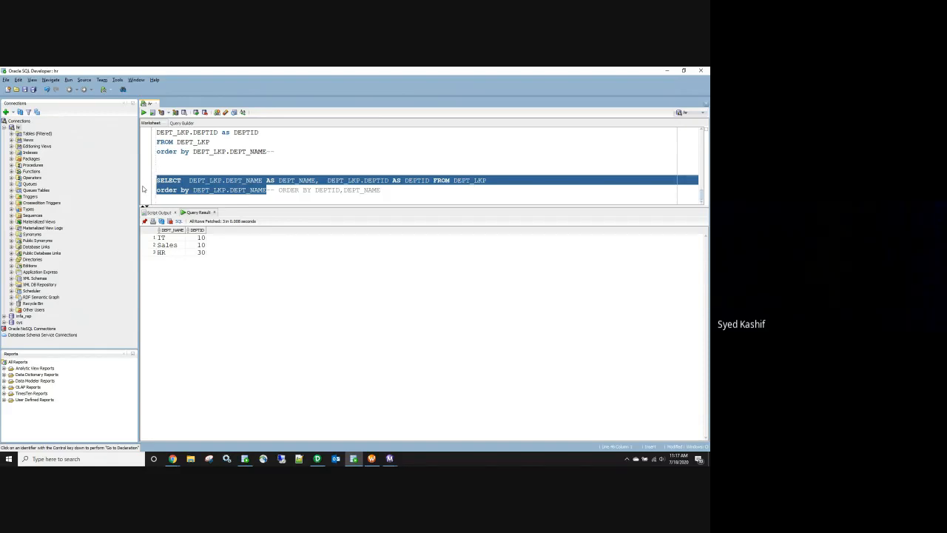
double_click(272, 190)
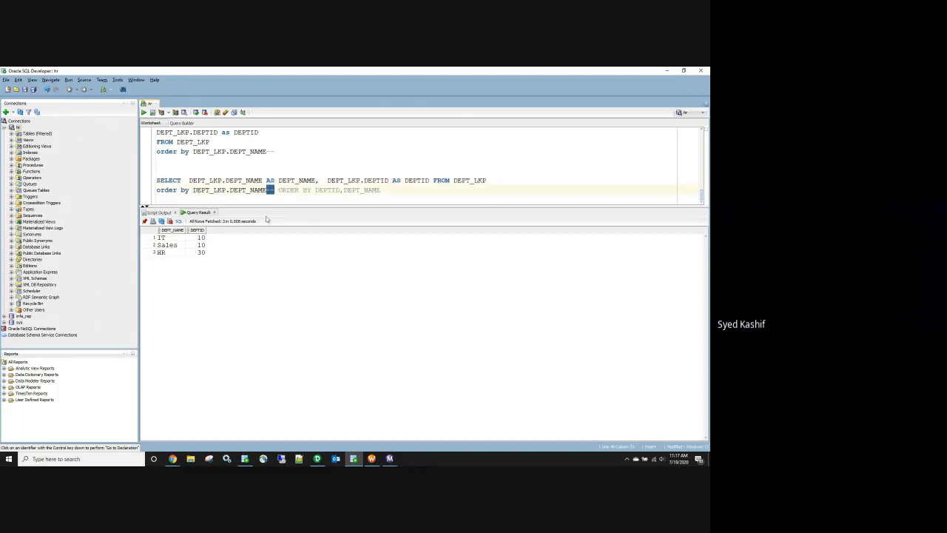
left_click_drag(278, 190, 385, 190)
left_click_drag(193, 190, 267, 190)
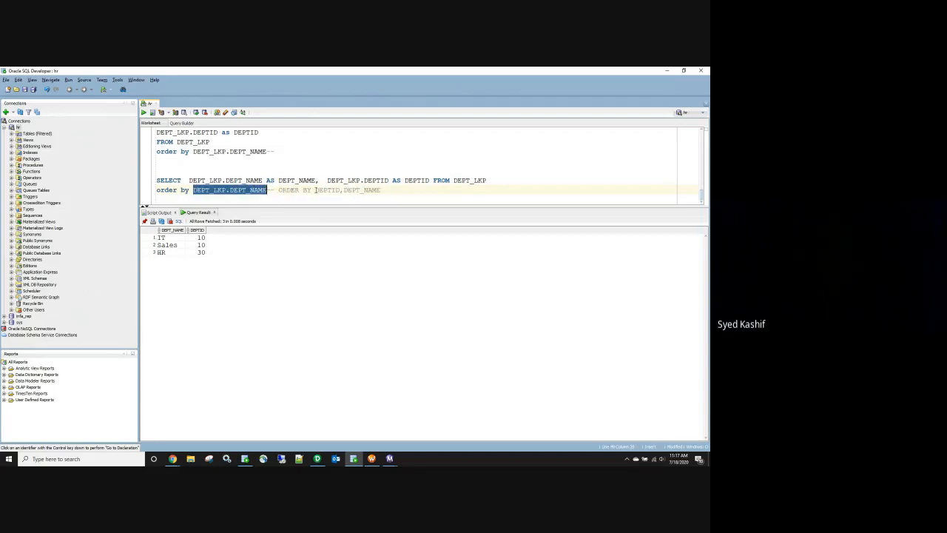
left_click(384, 190)
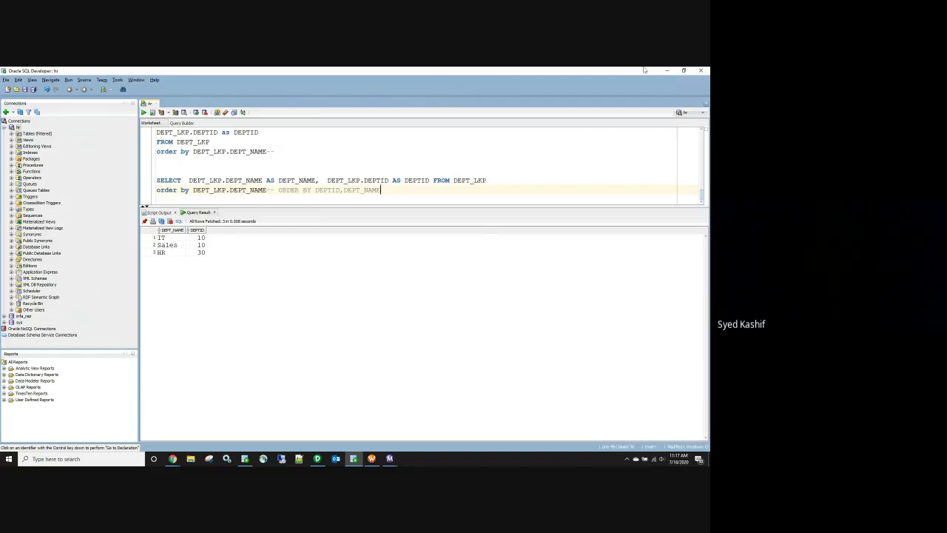
left_click(666, 72)
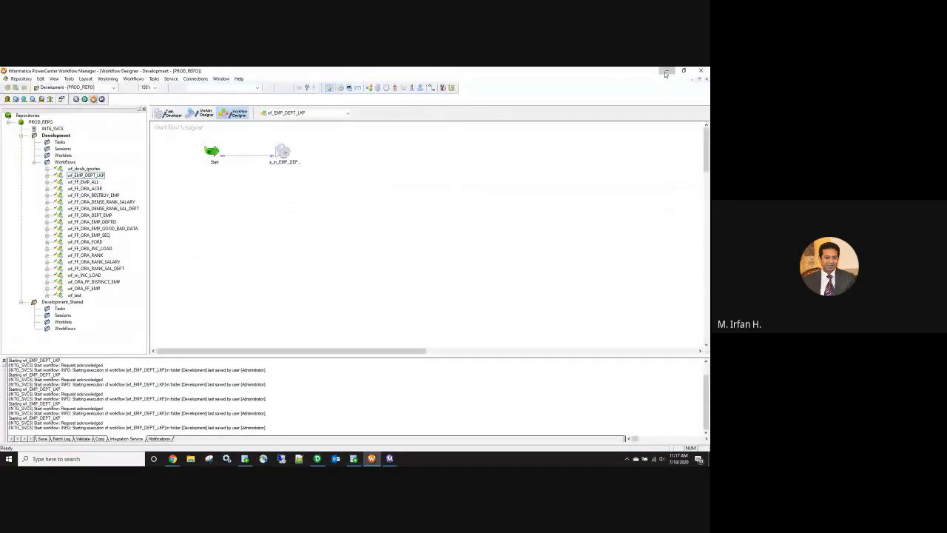
Step: Minimize Workflow Manager and the workflow log, then open the Informatica Powercenter questions document
left_click(666, 72)
left_click(667, 72)
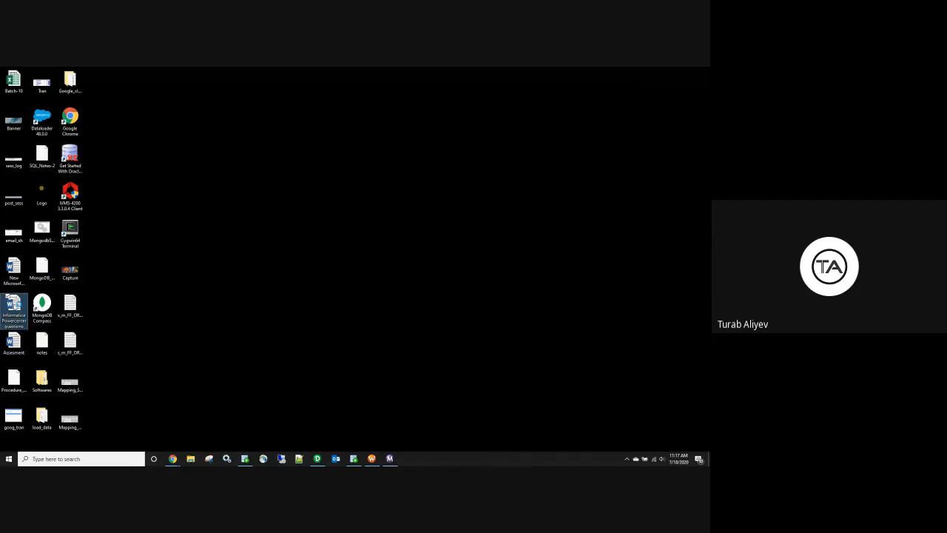
double_click(14, 305)
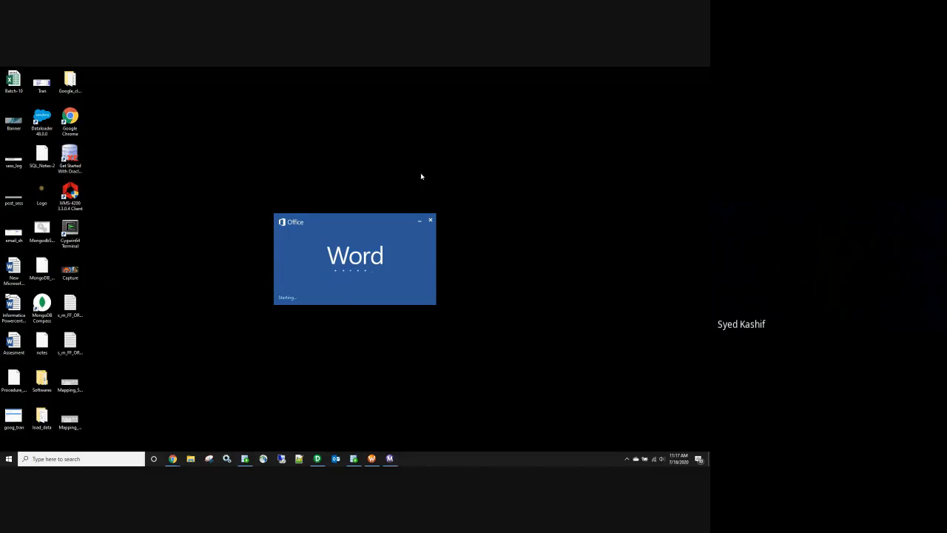
Step: Search the questions document for 'default' and step through its first four occurrences
scroll(383, 259, "down", 4)
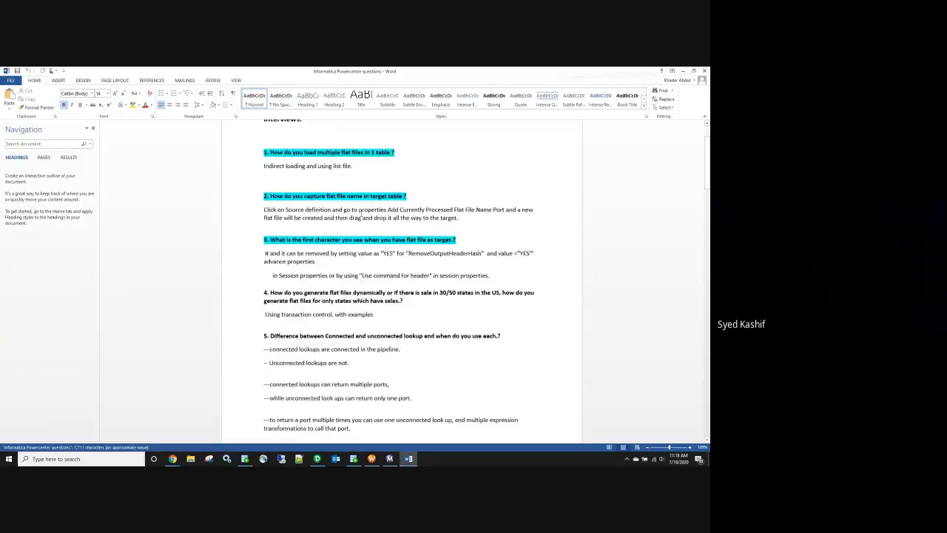
key("ctrl+f")
type("defaul")
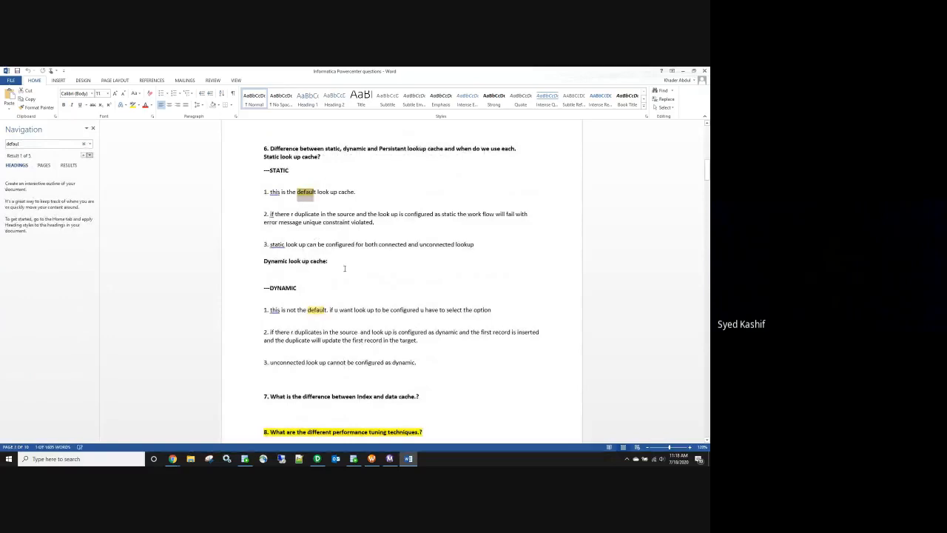
key("Return")
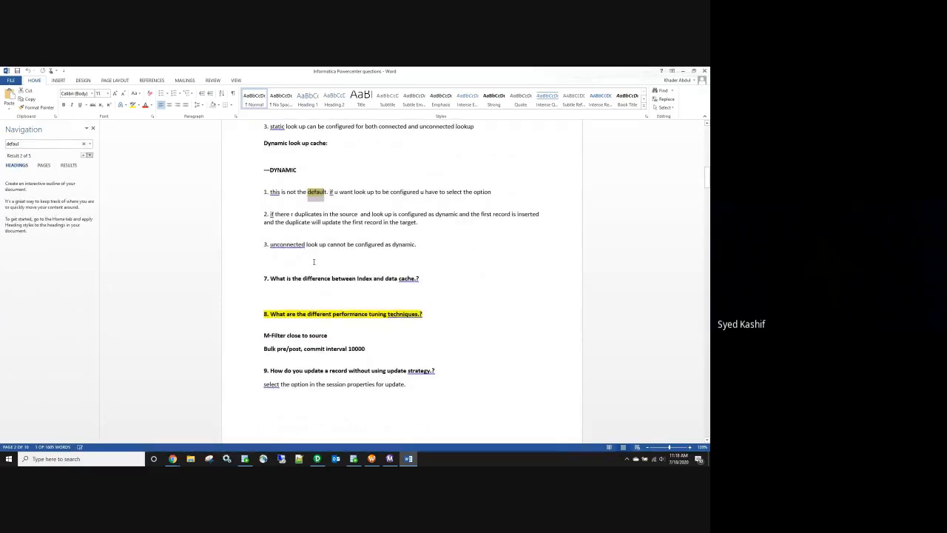
key("Return")
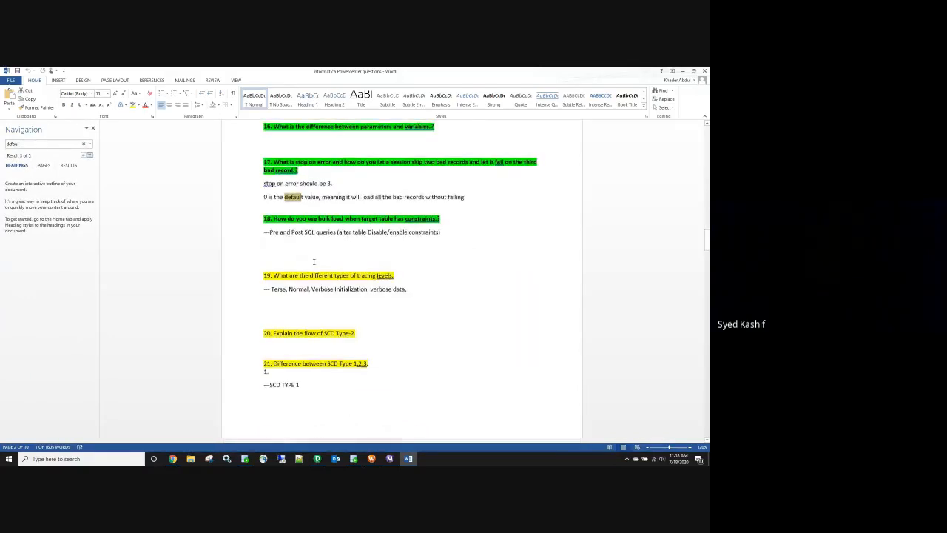
key("Return")
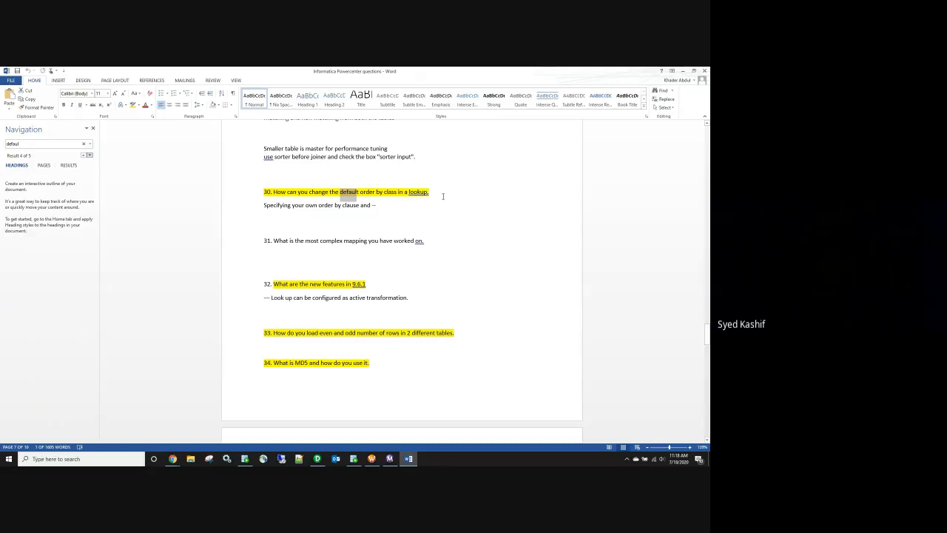
Step: Search for 'active' from question 32, close the Navigation pane and minimize Word
triple_click(363, 285)
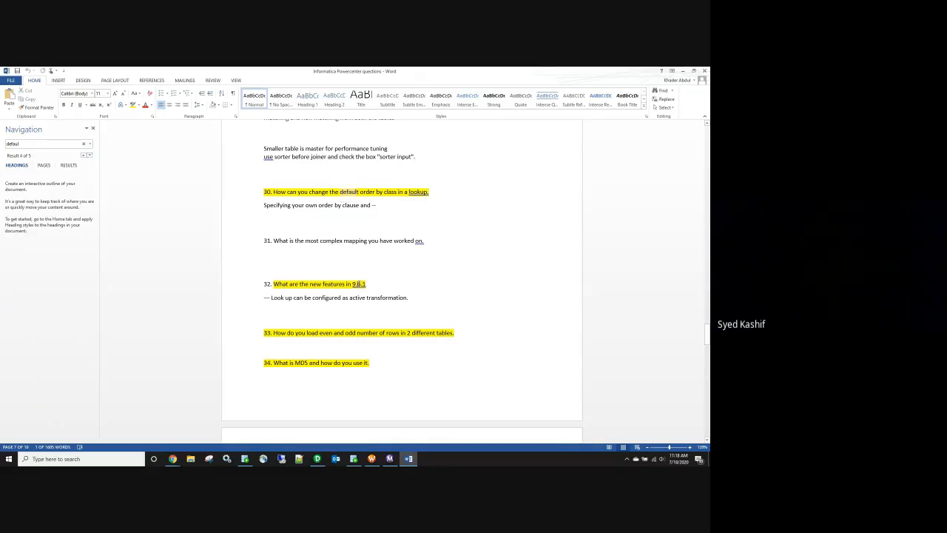
double_click(359, 298)
key("ctrl+f")
key("Return")
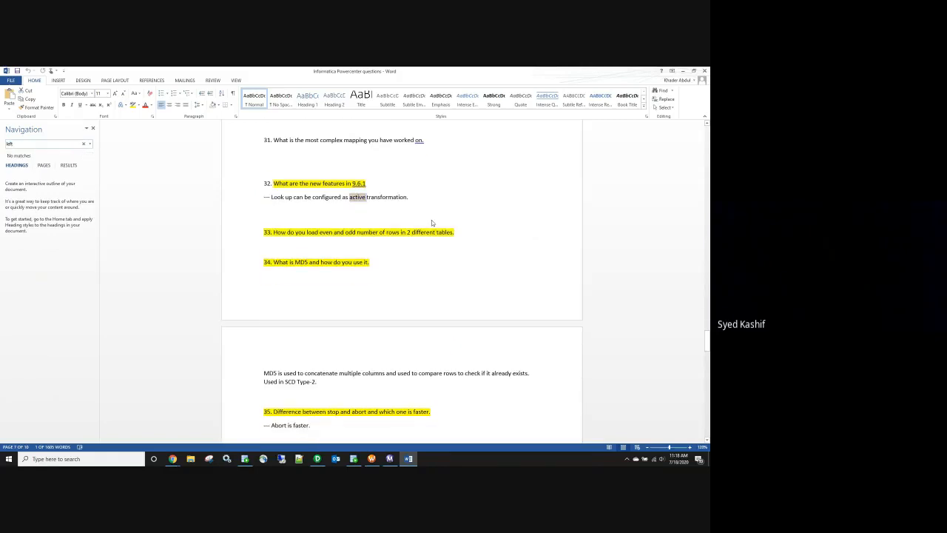
left_click(92, 128)
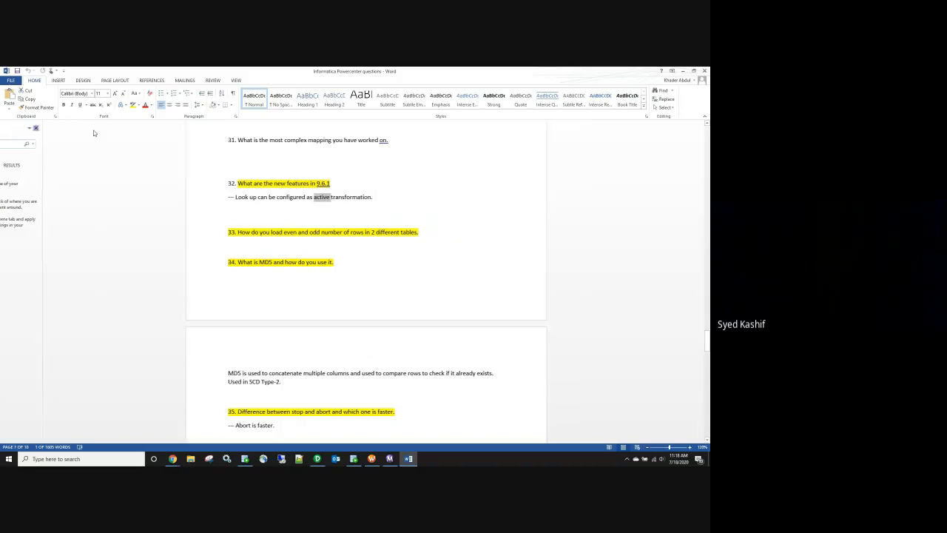
left_click(683, 71)
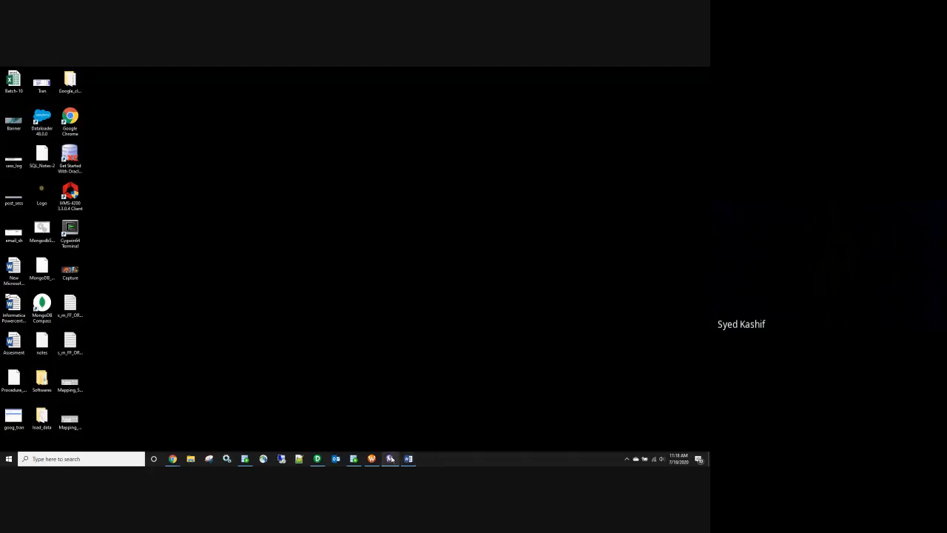
Step: Inspect LKP_dept's Lookup Sql Override query for DEPTID and DEPT_NAME, closing it unchanged
left_click(316, 460)
double_click(372, 147)
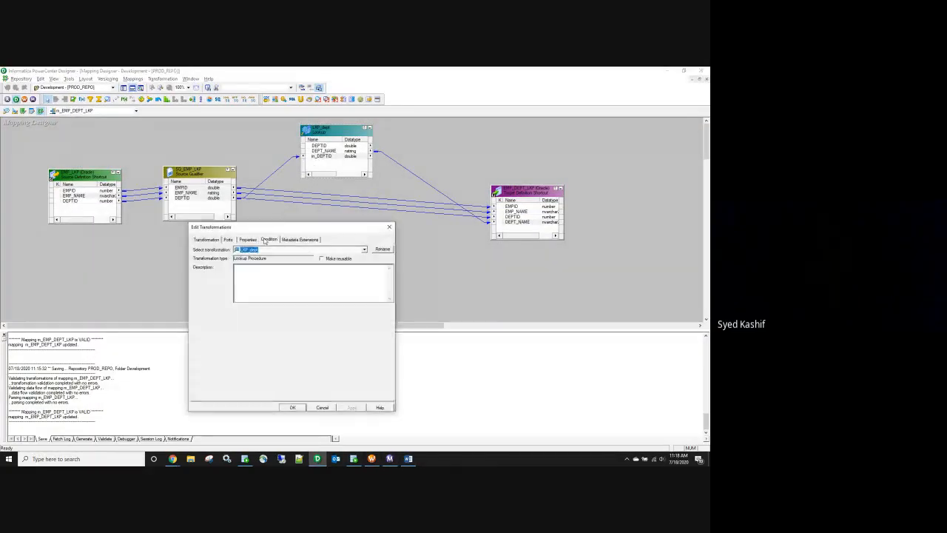
left_click(250, 241)
left_click(382, 271)
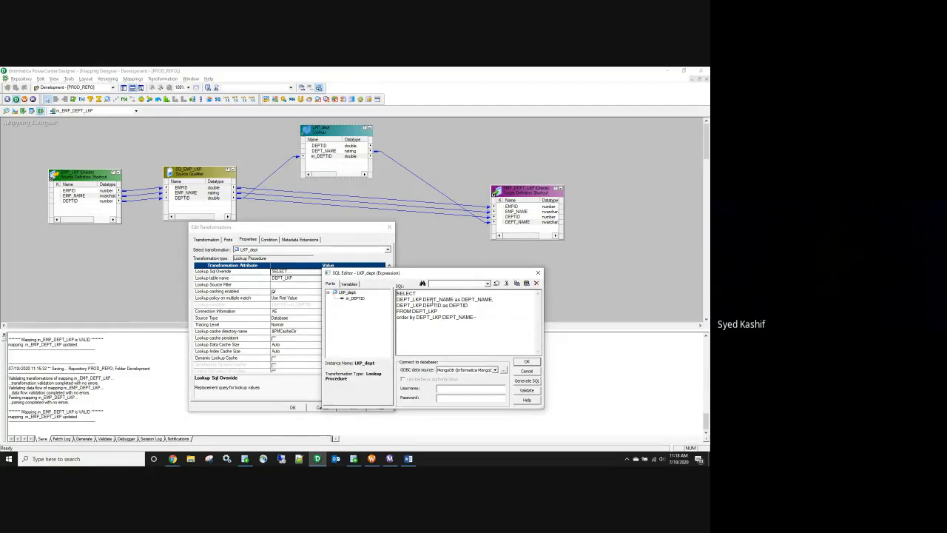
double_click(434, 306)
left_click(434, 305)
double_click(434, 299)
left_click(527, 371)
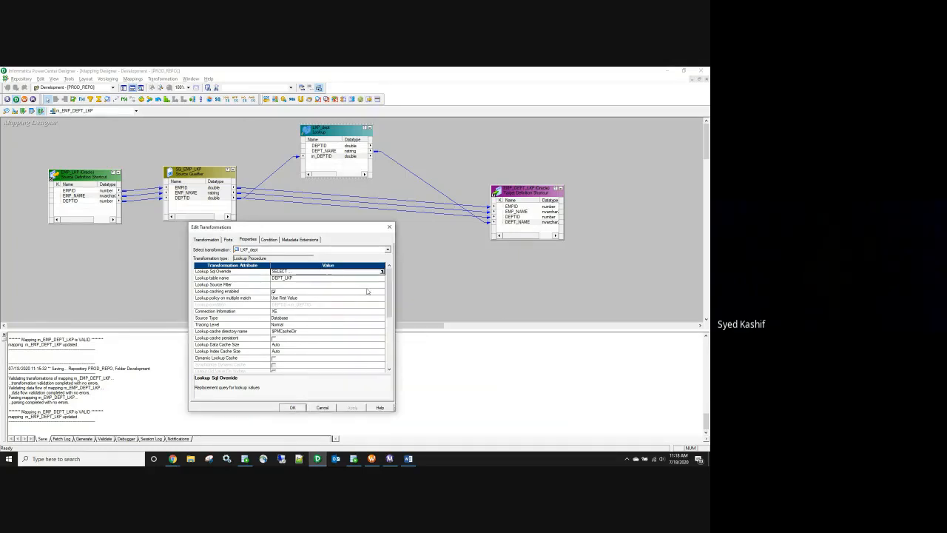
left_click(293, 408)
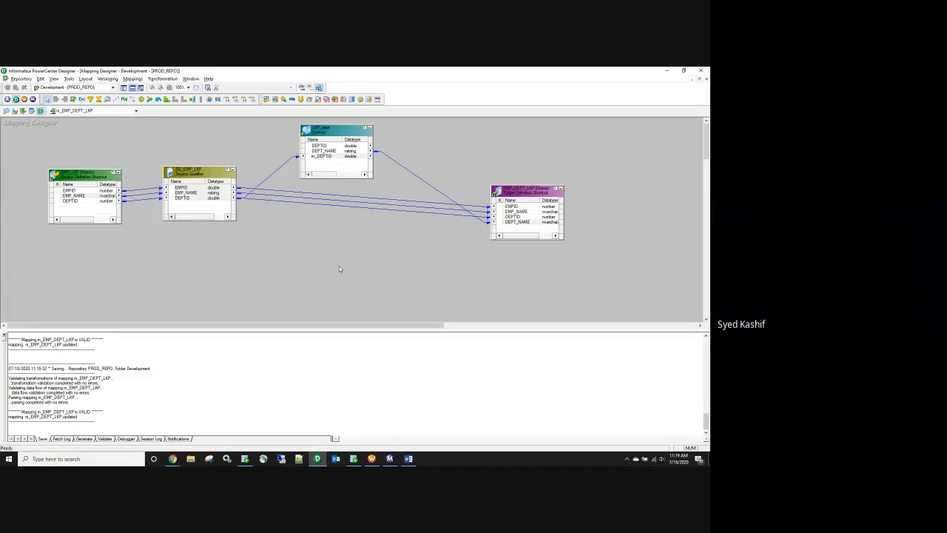
left_click(353, 459)
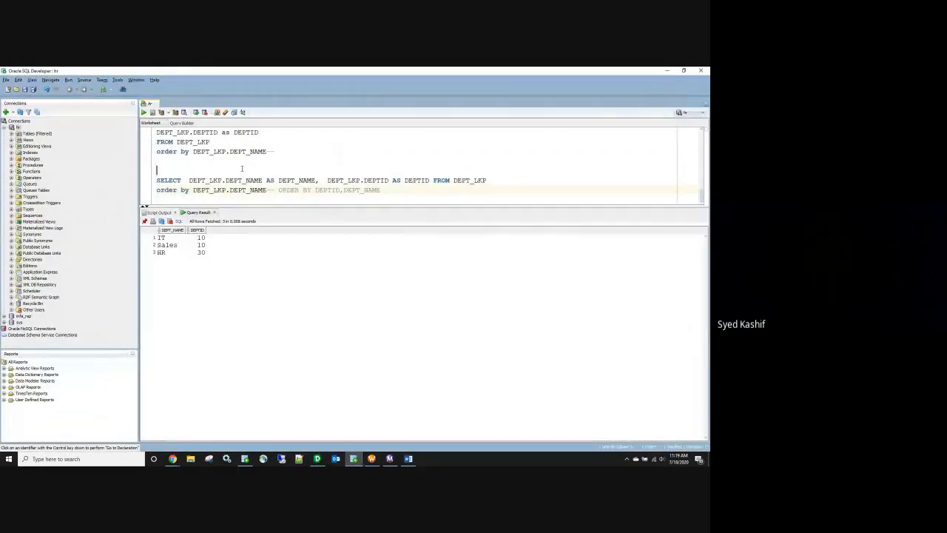
Step: Run the emp_lkp, DEPT_lkp and EMP_DEPT_LKP SELECT statements as a script, then minimize SQL Developer
scroll(241, 168, "up", 5)
scroll(257, 176, "up", 5)
left_click_drag(274, 151, 146, 186)
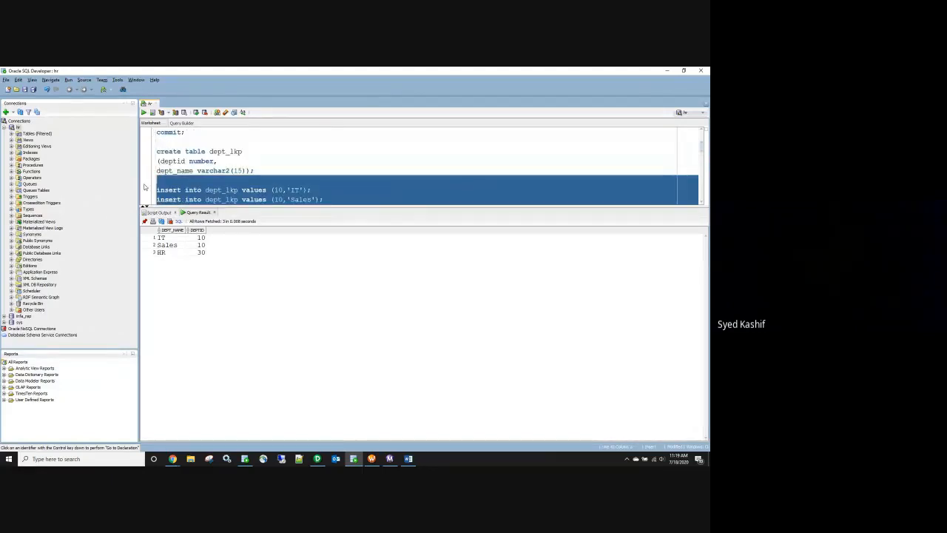
scroll(213, 175, "down", 3)
left_click(271, 181)
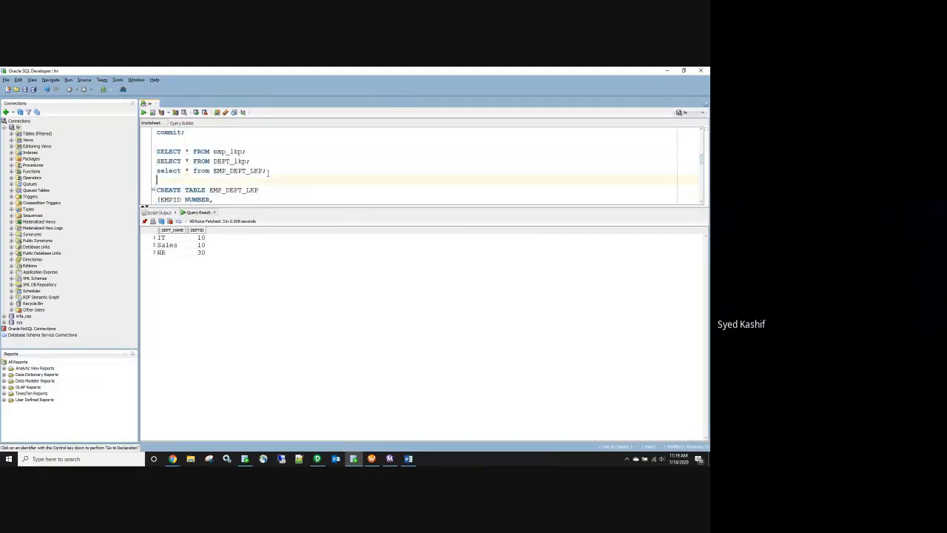
left_click_drag(268, 171, 157, 149)
left_click(153, 113)
left_click(153, 114)
left_click(153, 113)
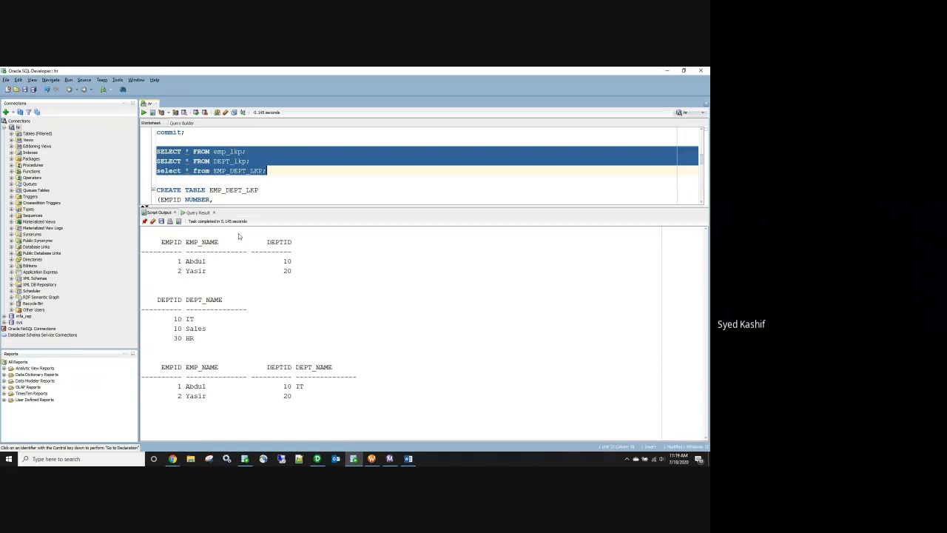
left_click(667, 71)
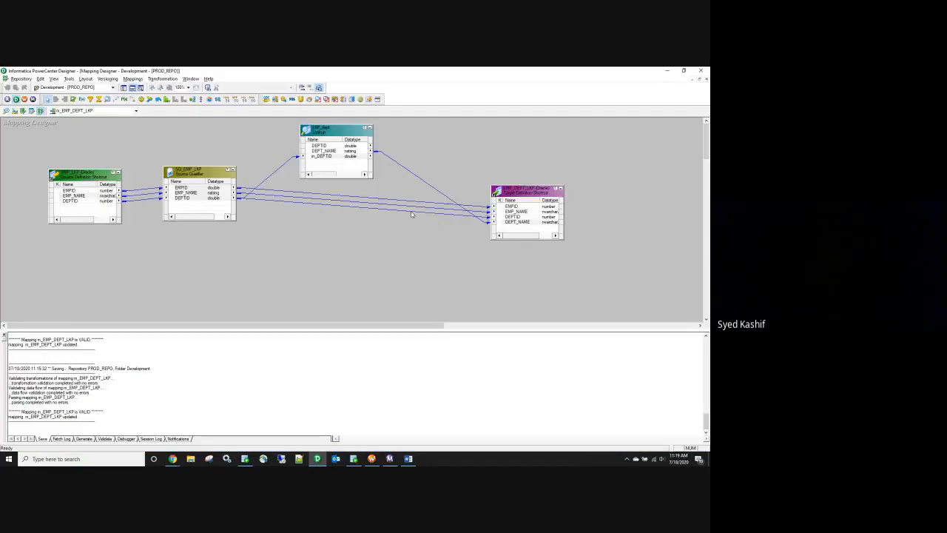
Step: Delete the LKP_dept lookup and the three qualifier-to-target links
left_click(344, 133)
key("Delete")
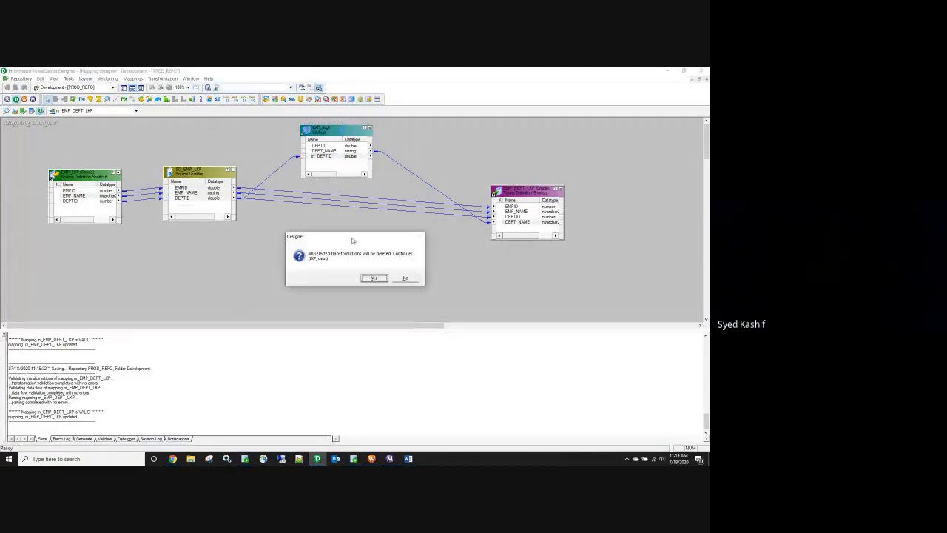
left_click(374, 279)
left_click_drag(337, 181, 328, 235)
key("Delete")
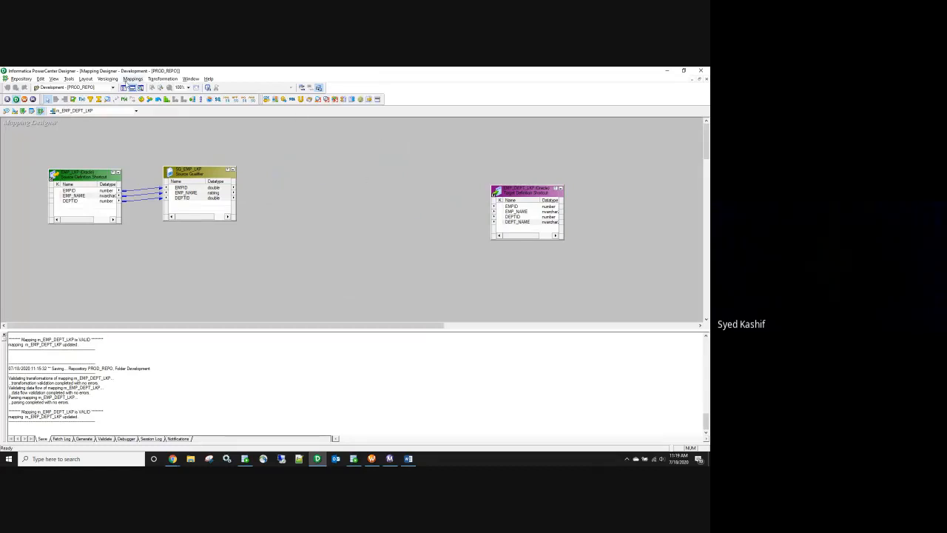
Step: Place a new lookup transformation on the mapping canvas
left_click(107, 99)
left_click(313, 165)
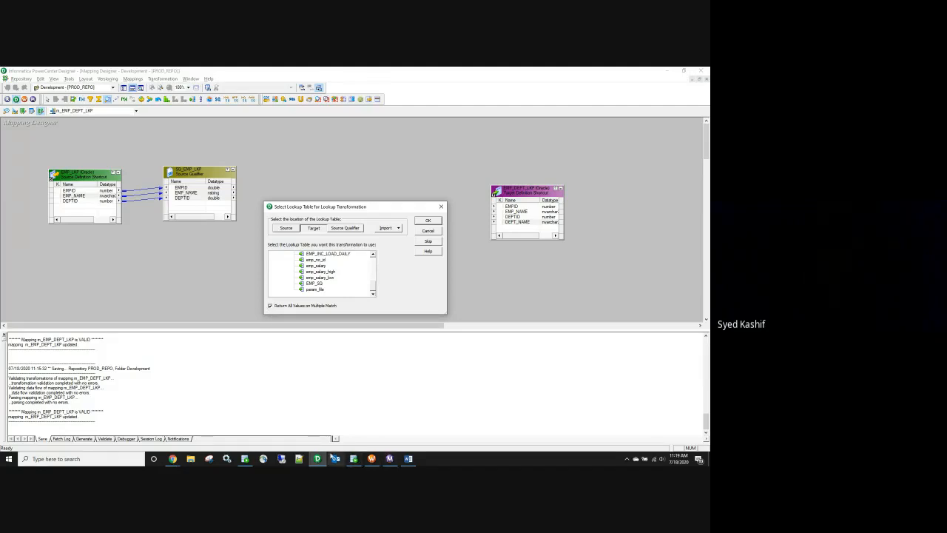
left_click(353, 459)
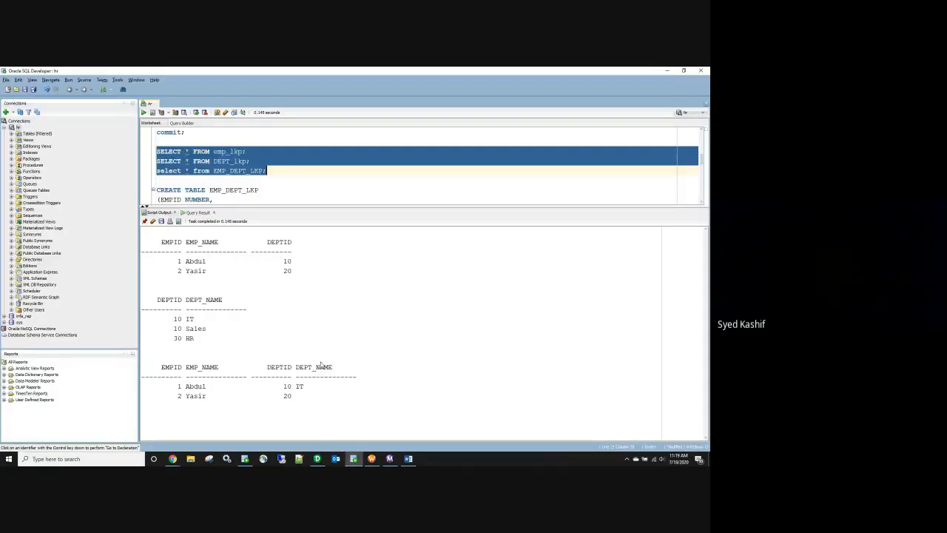
Step: Highlight the IT and Sales rows sharing DEPTID 10 in Script Output, then minimize SQL Developer
left_click_drag(173, 318, 195, 320)
left_click(175, 323)
left_click_drag(165, 318, 212, 330)
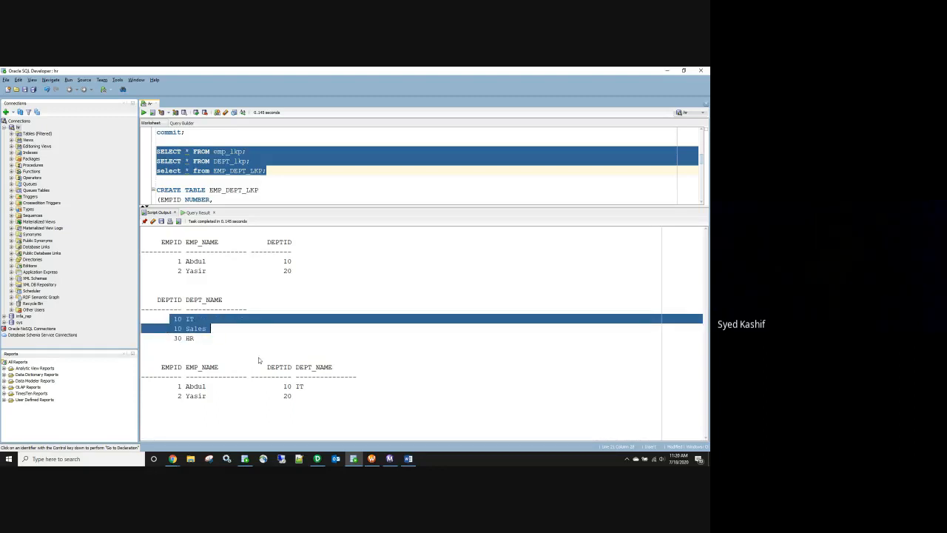
left_click(666, 71)
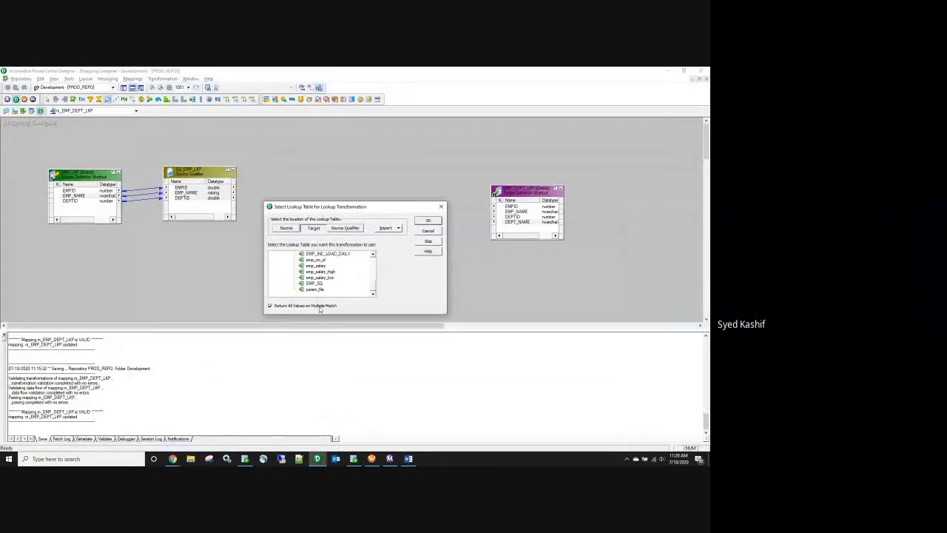
Step: Import the HR DEPT_LKP table from the relational database as the lookup source
left_click(386, 228)
left_click(396, 239)
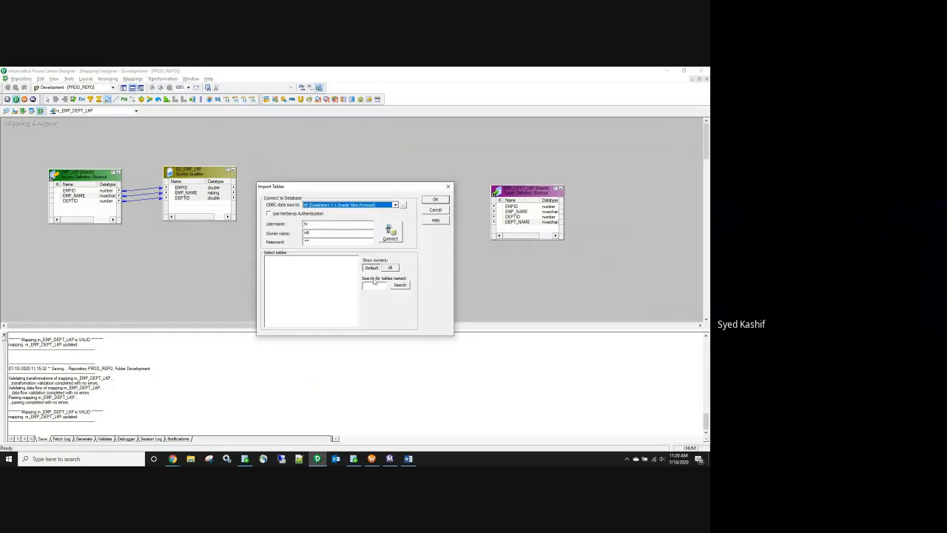
left_click(374, 284)
type("lkp")
left_click(390, 232)
left_click(267, 259)
left_click(274, 264)
left_click(301, 270)
left_click(435, 200)
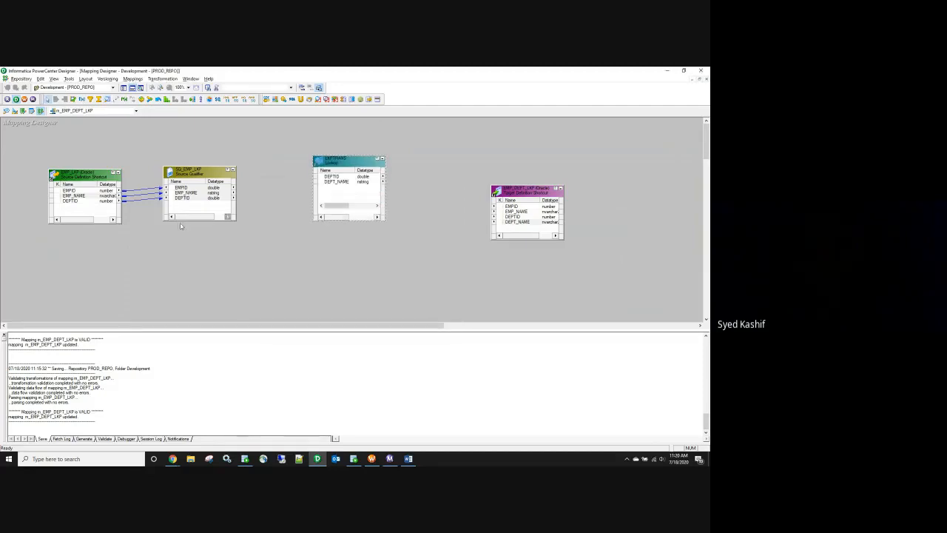
Step: Link EMPID, EMP_NAME and DEPTID from SQ_EMP_LKP into the LKPTRANS lookup
right_click(182, 194)
left_click(190, 191)
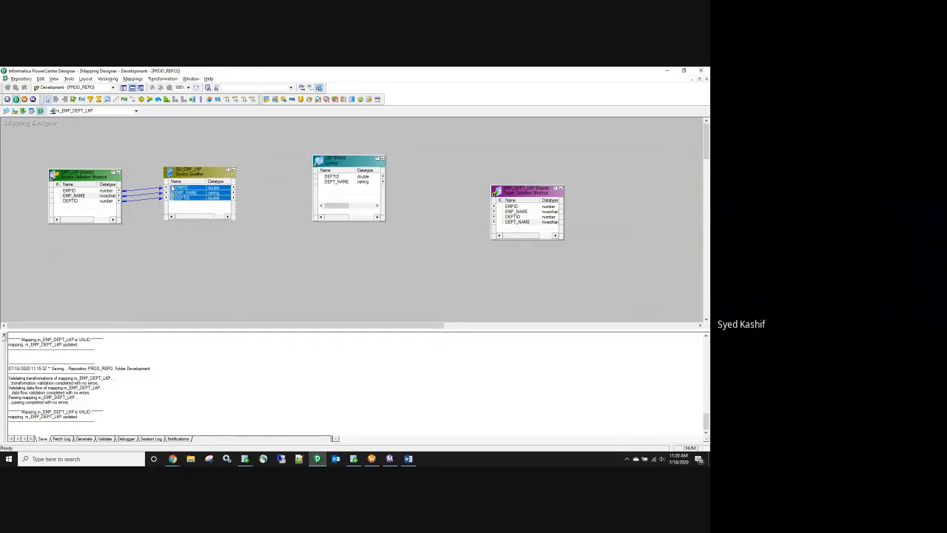
left_click_drag(172, 189, 344, 200)
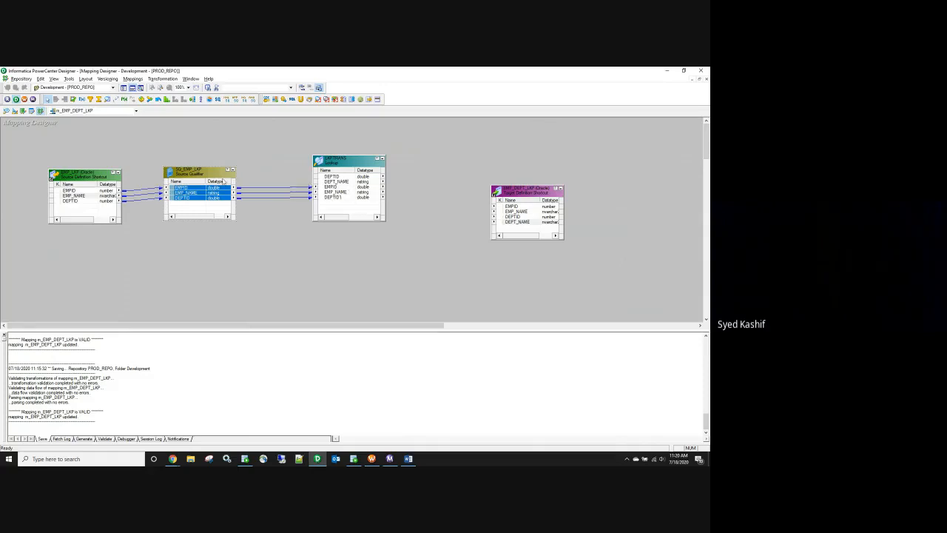
double_click(338, 209)
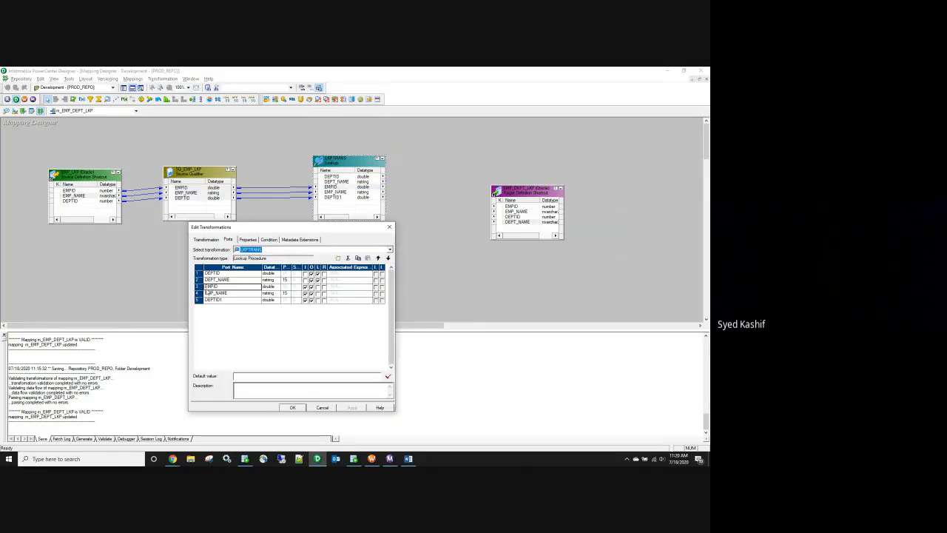
Step: Prefix the lookup's input ports with in_, giving in_EMPID and in_EMP_NAME
left_click(206, 288)
type("in")
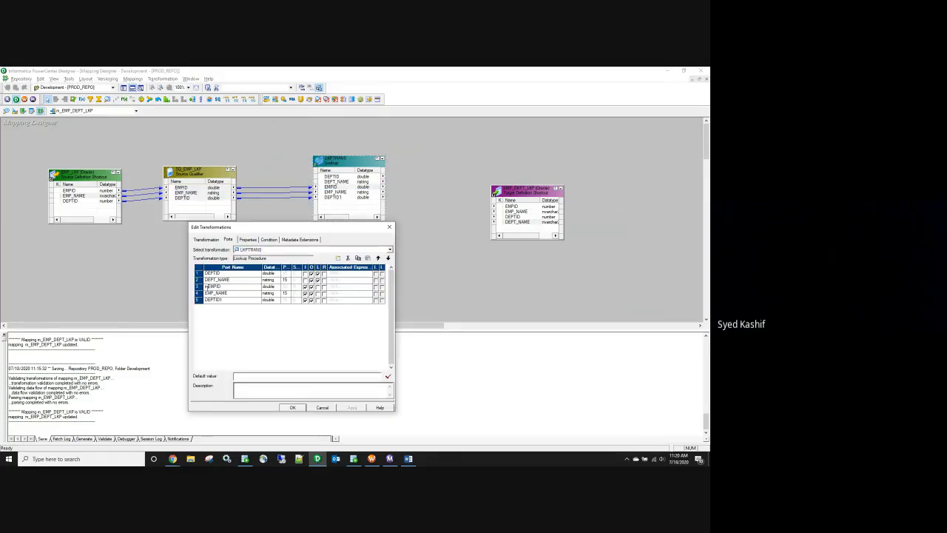
type("_")
left_click(206, 294)
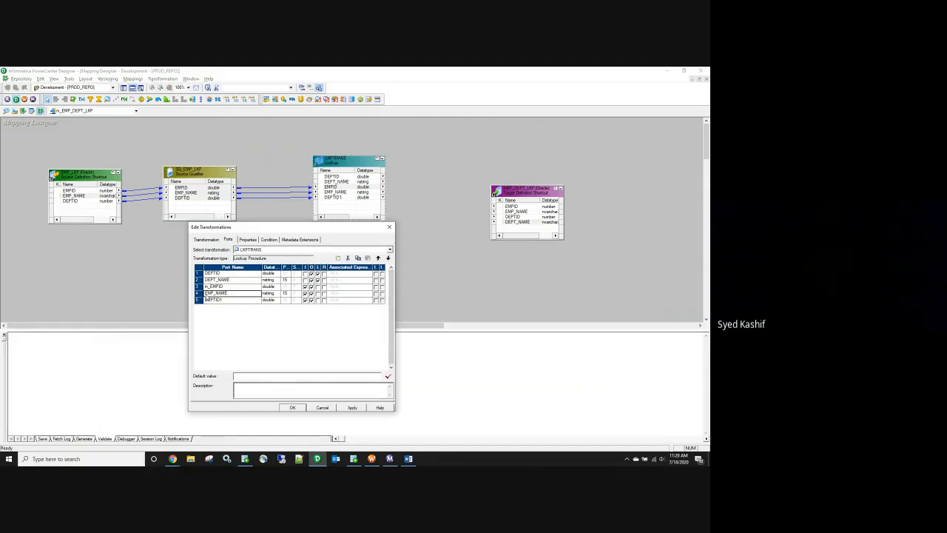
left_click(206, 294)
type("o_")
type("in_")
Step: Add a lookup condition matching DEPTID to in_DEPTID
left_click(269, 239)
left_click(337, 258)
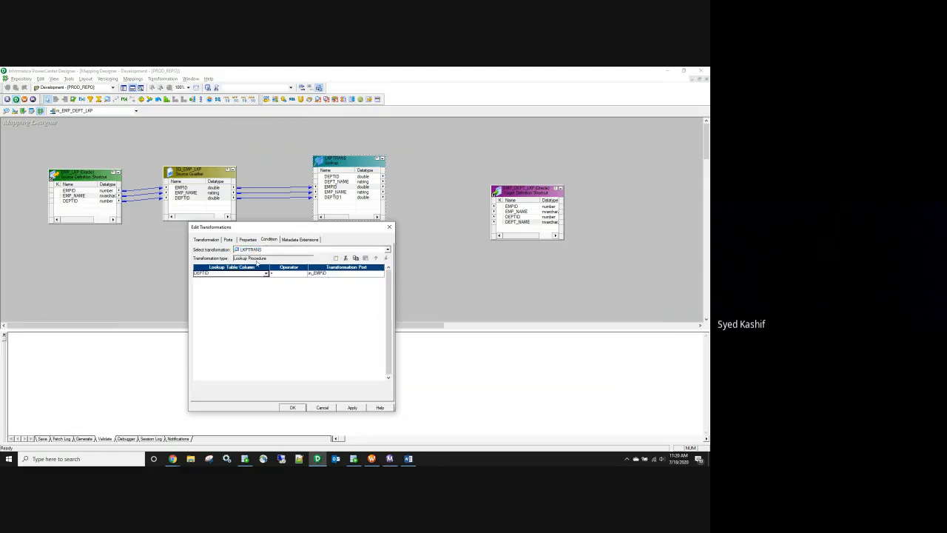
left_click(331, 276)
left_click(332, 274)
left_click(333, 292)
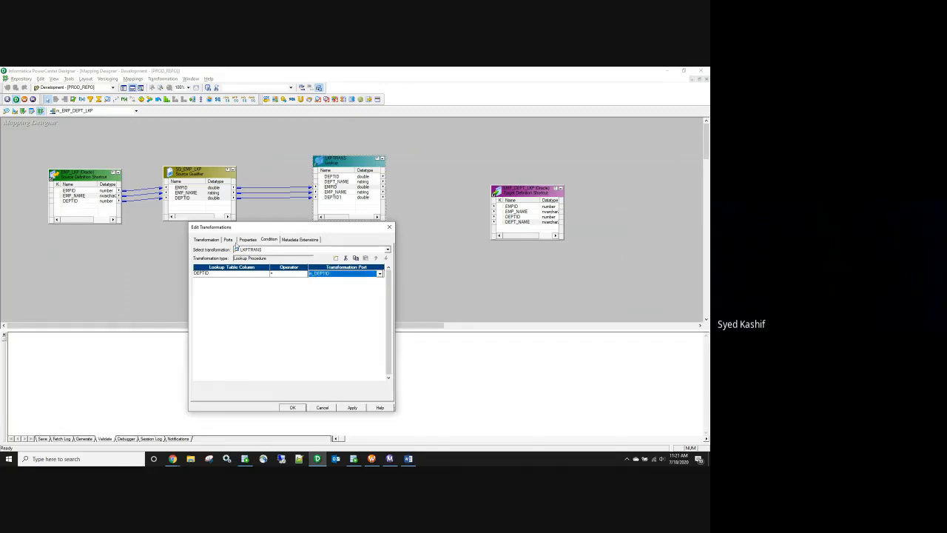
left_click(229, 239)
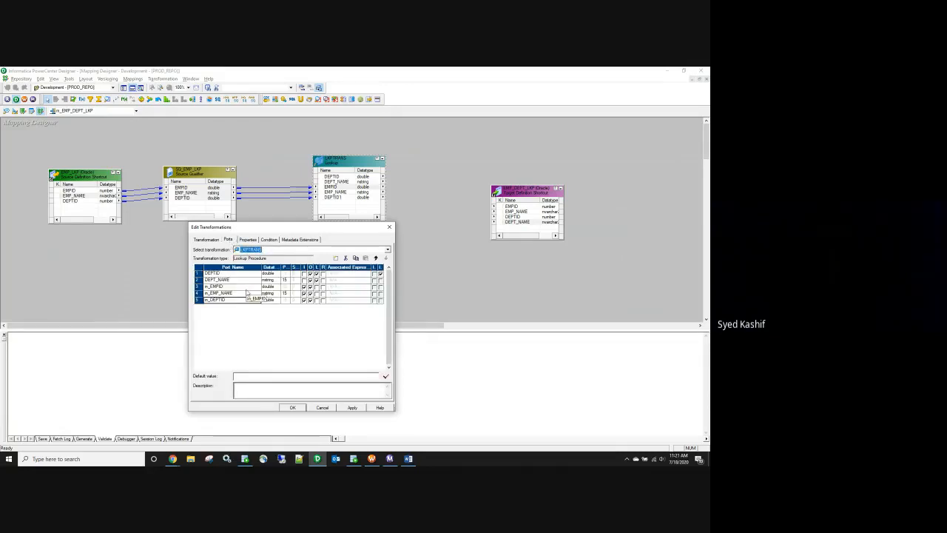
Step: Rename the lookup from LKPTRANS to LKP_dept and save its settings
left_click(248, 240)
left_click(206, 239)
left_click(380, 249)
left_click_drag(253, 321, 229, 321)
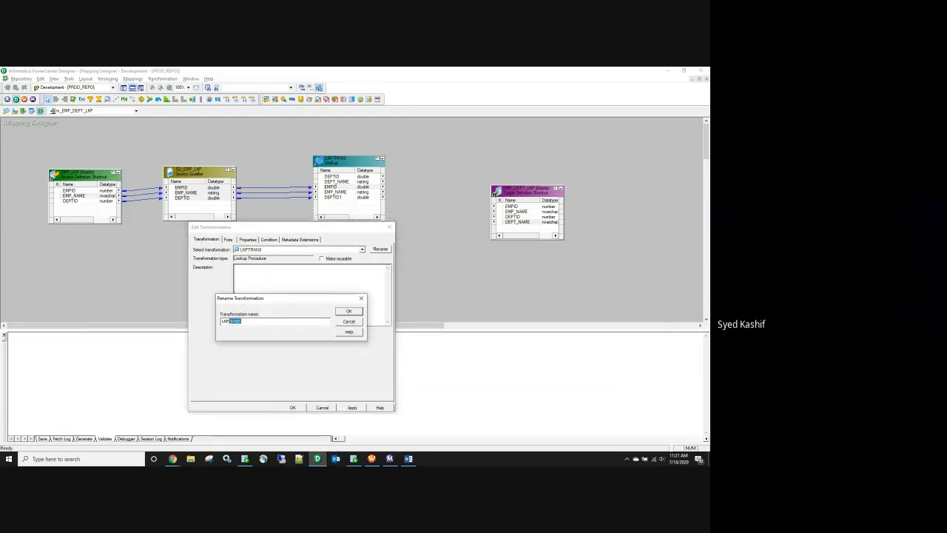
key("BackSpace")
left_click(355, 312)
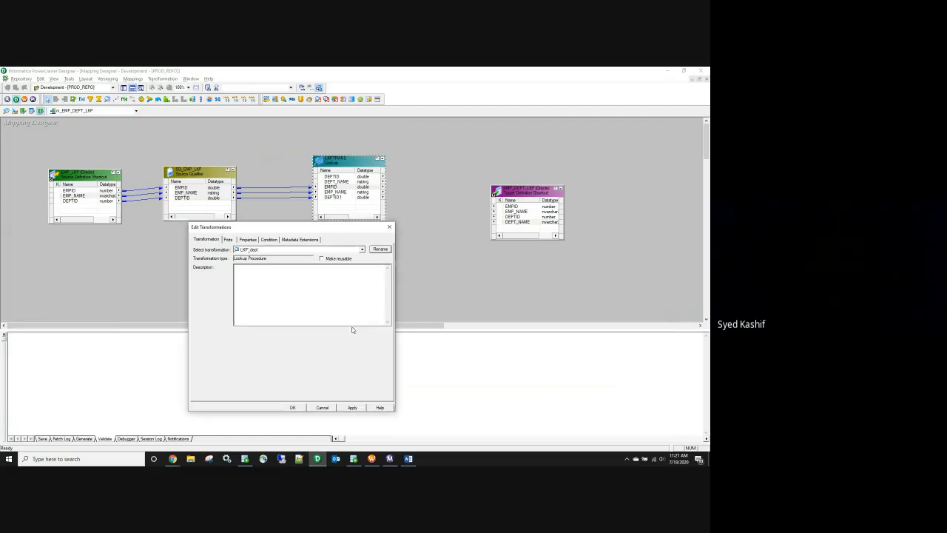
left_click(352, 408)
left_click(228, 239)
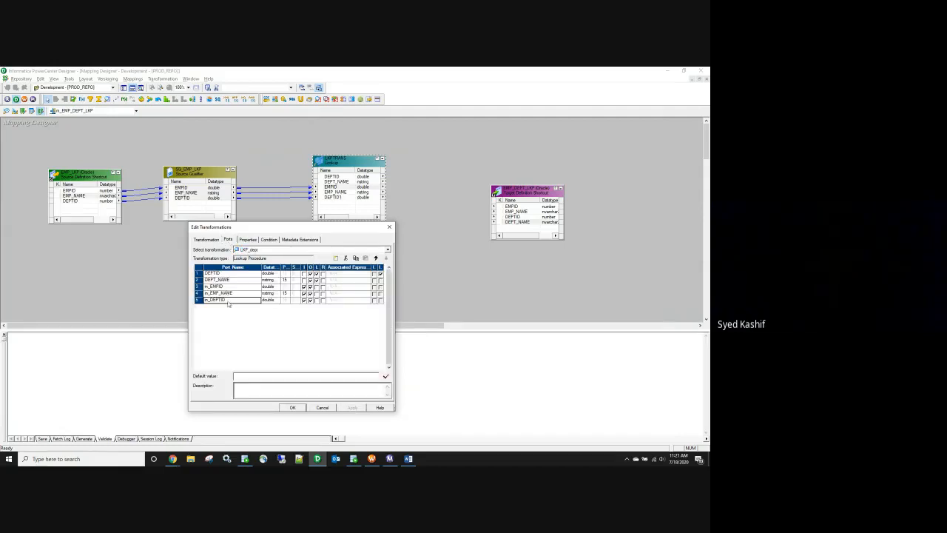
left_click(294, 408)
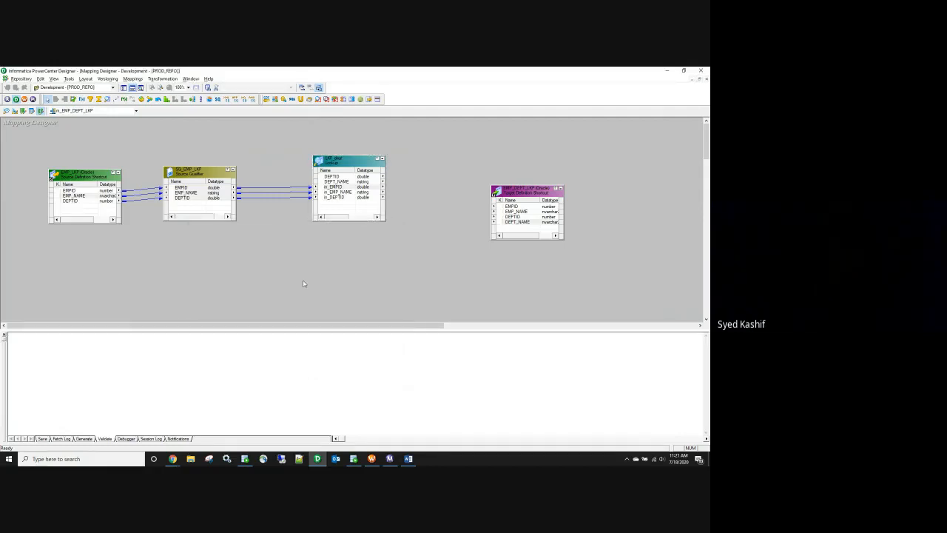
Step: Move the EMP_DEPT_LKP target right and place an Expression transformation beside the lookup
left_click_drag(544, 190, 589, 175)
left_click(81, 98)
left_click(429, 173)
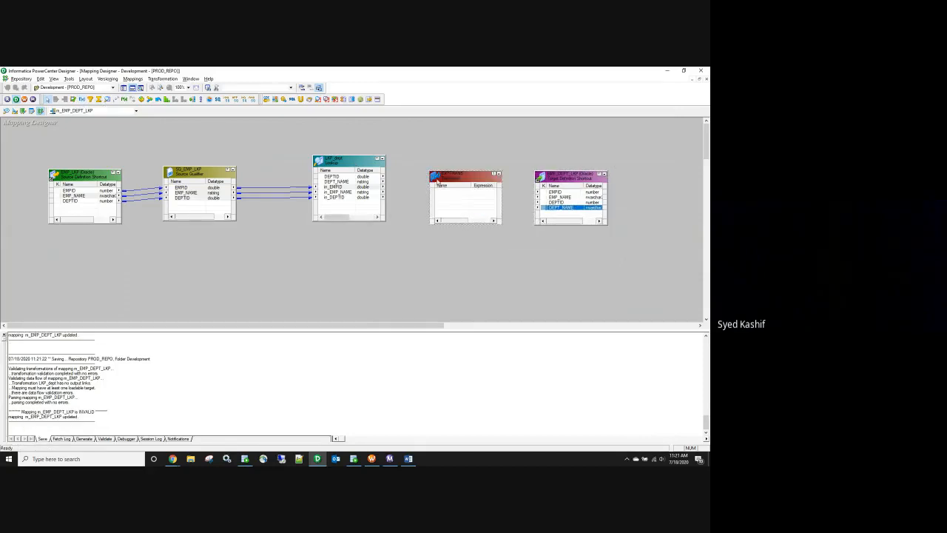
left_click(433, 176)
left_click_drag(433, 176, 421, 163)
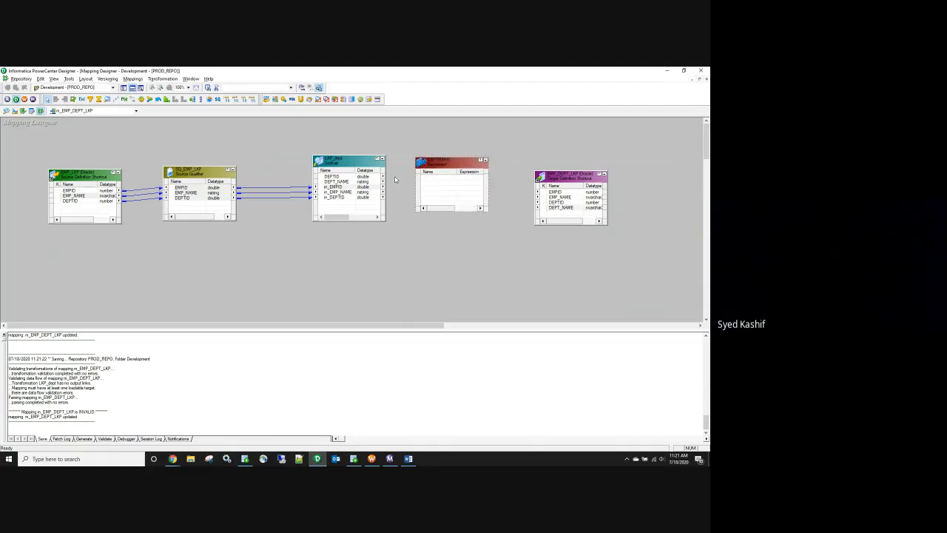
Step: Select the lookup's in_ ports and delete the unneeded Expression transformation
left_click(350, 188)
left_click_drag(348, 193, 403, 163)
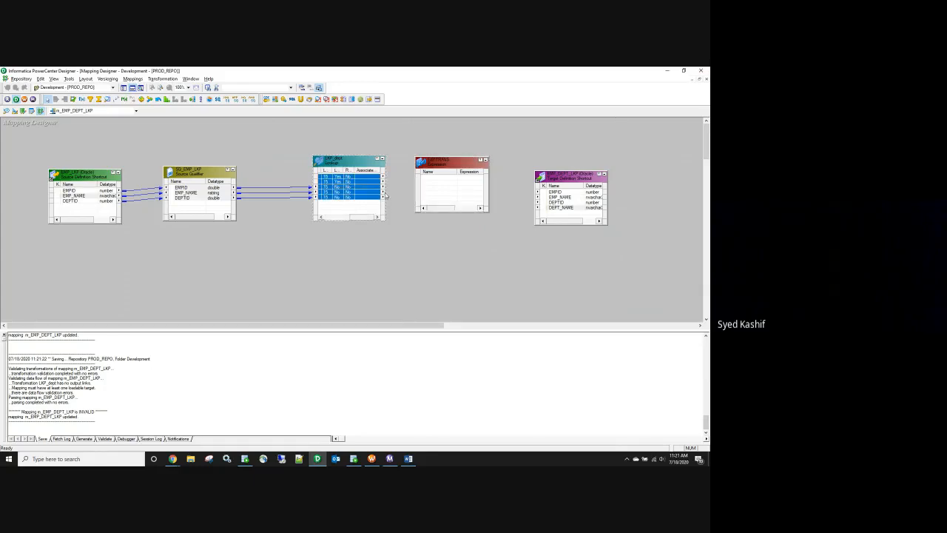
left_click_drag(366, 218, 315, 217)
left_click(339, 188)
left_click(339, 197, "shift")
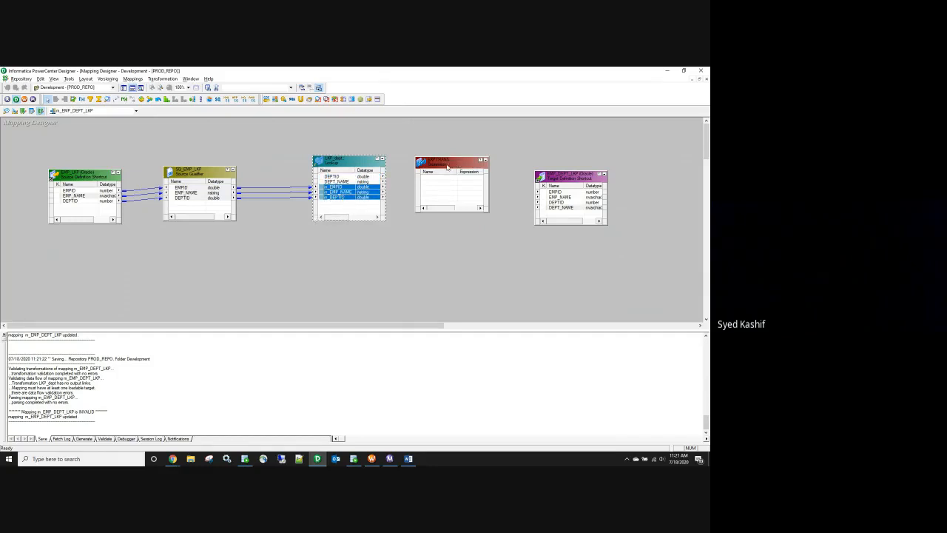
left_click(450, 168)
key("Delete")
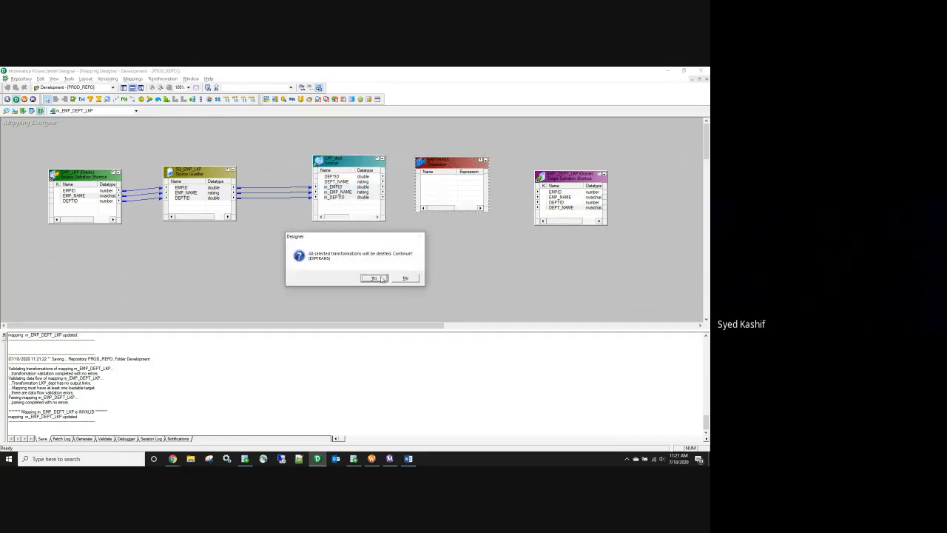
left_click(383, 279)
Step: Link the lookup's in_EMPID–in_DEPTID ports and DEPT_NAME to the target, then save the mapping
left_click_drag(325, 192, 559, 195)
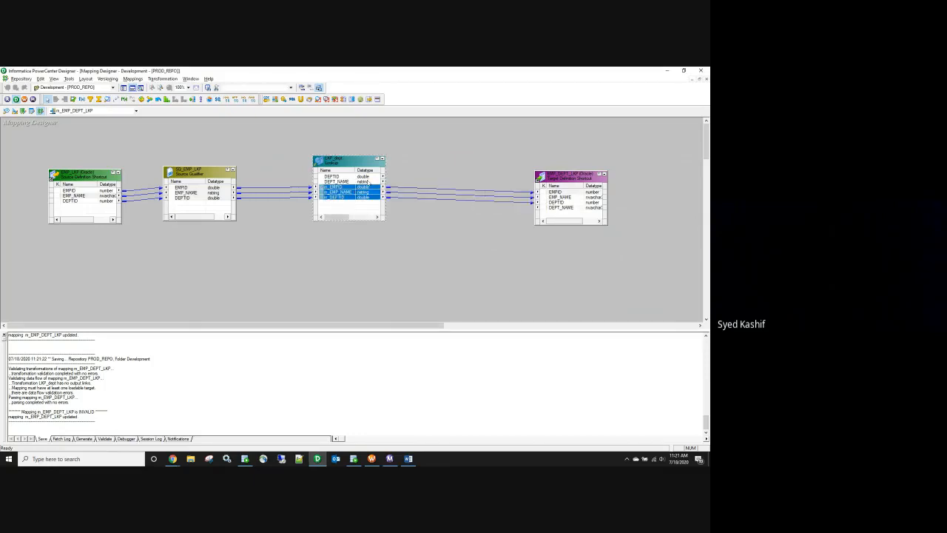
left_click_drag(334, 181, 558, 211)
left_click(462, 246)
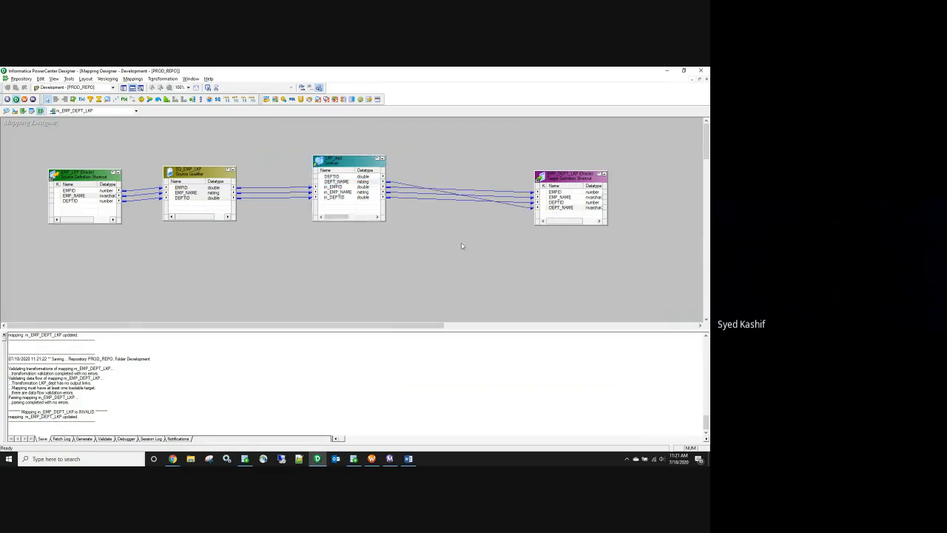
key("ctrl+s")
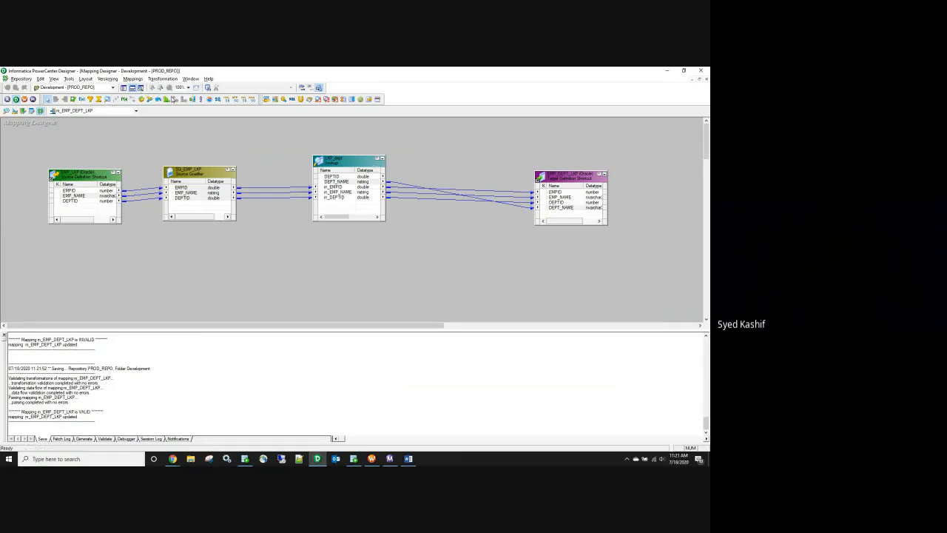
Step: Abandon adding another lookup and switch over to SQL Developer
left_click(226, 137)
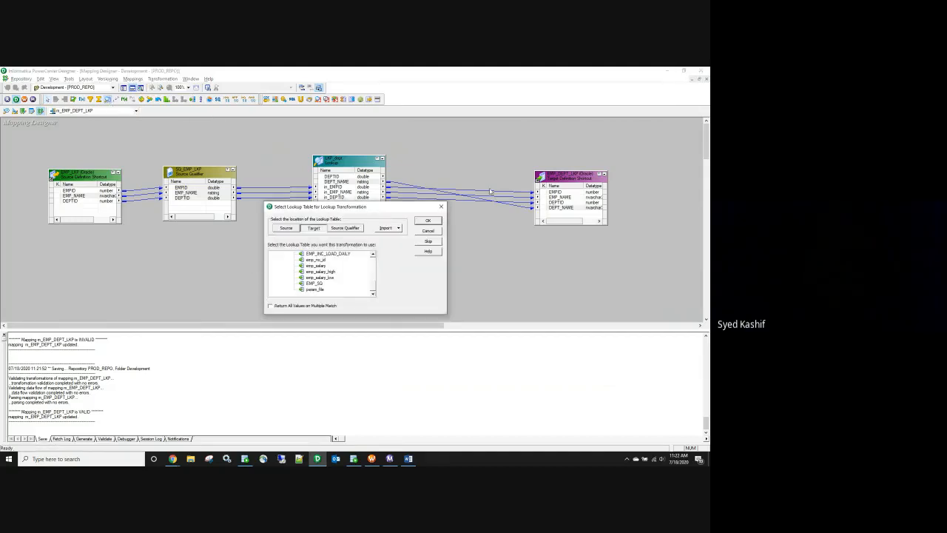
left_click(442, 206)
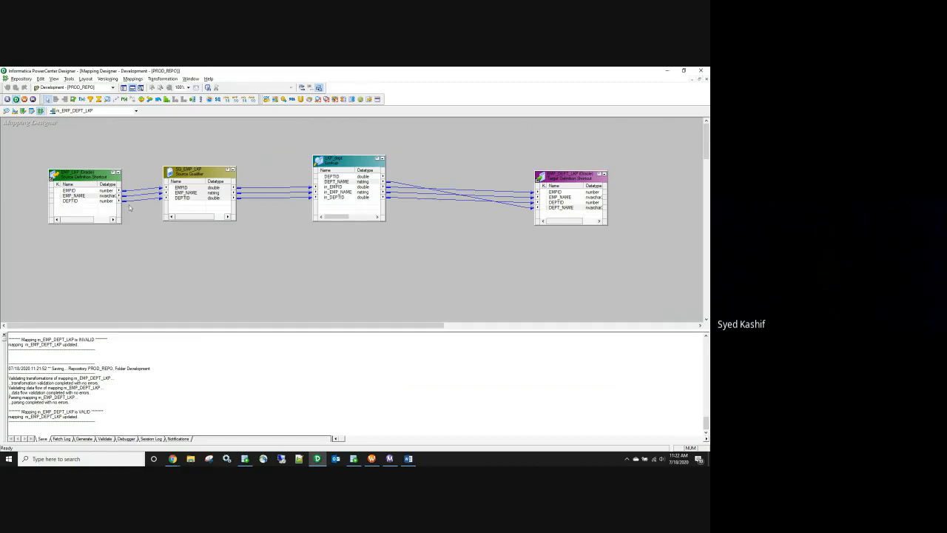
key("alt+Tab")
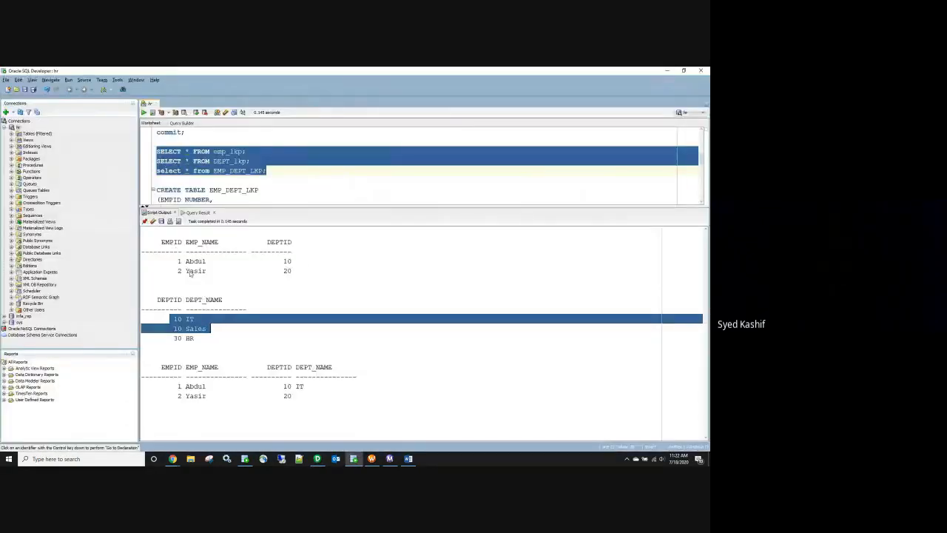
Step: Highlight the employee's DEPTID 10 and the matching 10 IT department row in the query output
left_click(231, 307)
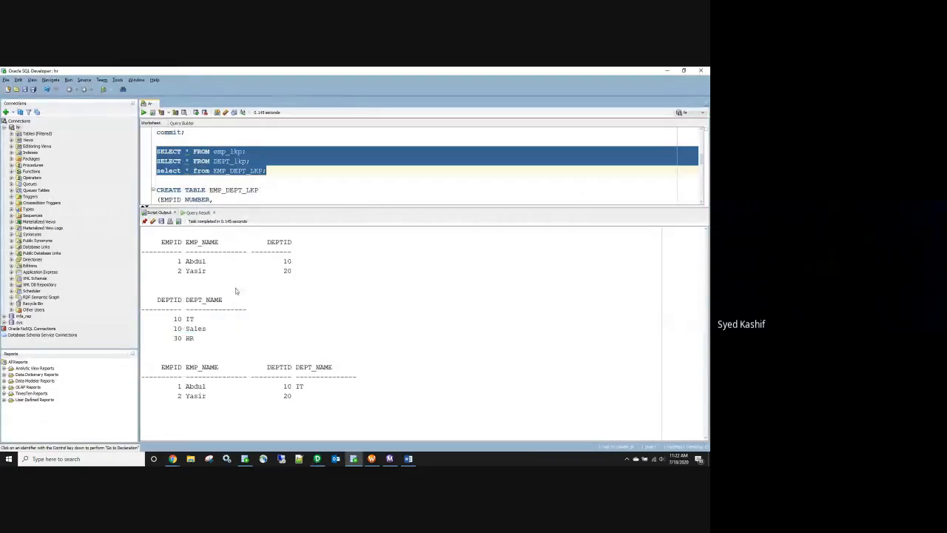
left_click_drag(283, 261, 294, 260)
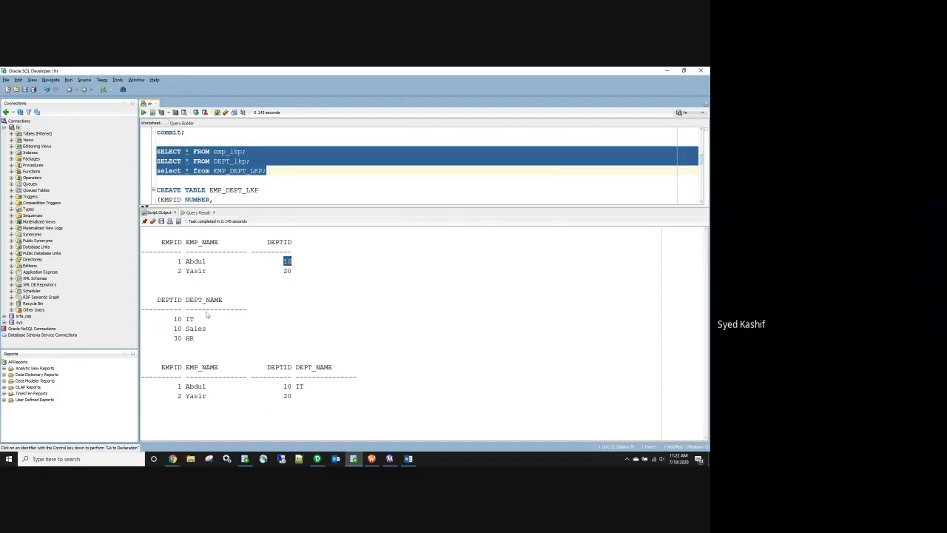
left_click_drag(176, 319, 198, 319)
left_click_drag(283, 261, 292, 261)
Step: Back in the Designer, start placing a new lookup transformation and cancel it
key("alt+Tab")
left_click(109, 101)
left_click(81, 226)
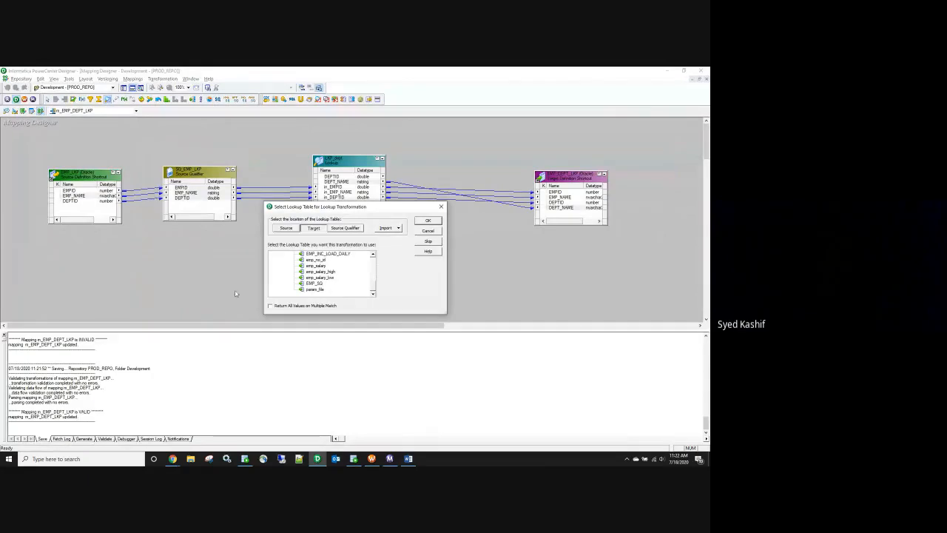
left_click(441, 207)
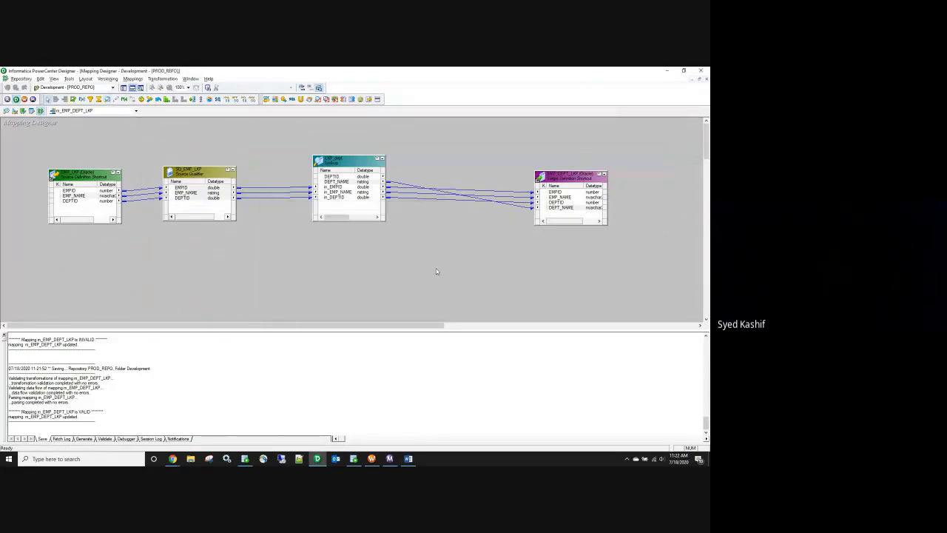
Step: Refresh the session's mapping, save the workflow, and read LKP_dept's missing-connection error
left_click(371, 458)
left_click(284, 153)
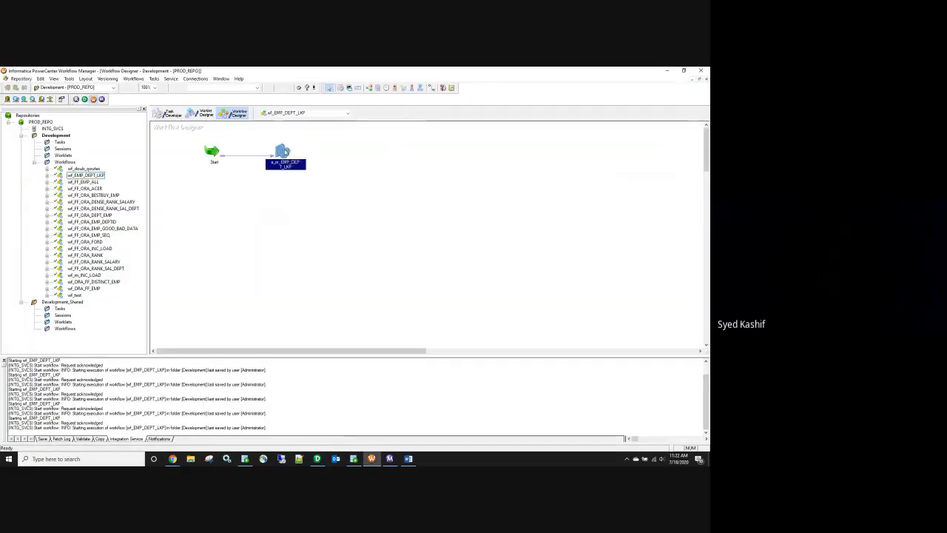
right_click(285, 153)
left_click(307, 224)
key("ctrl+s")
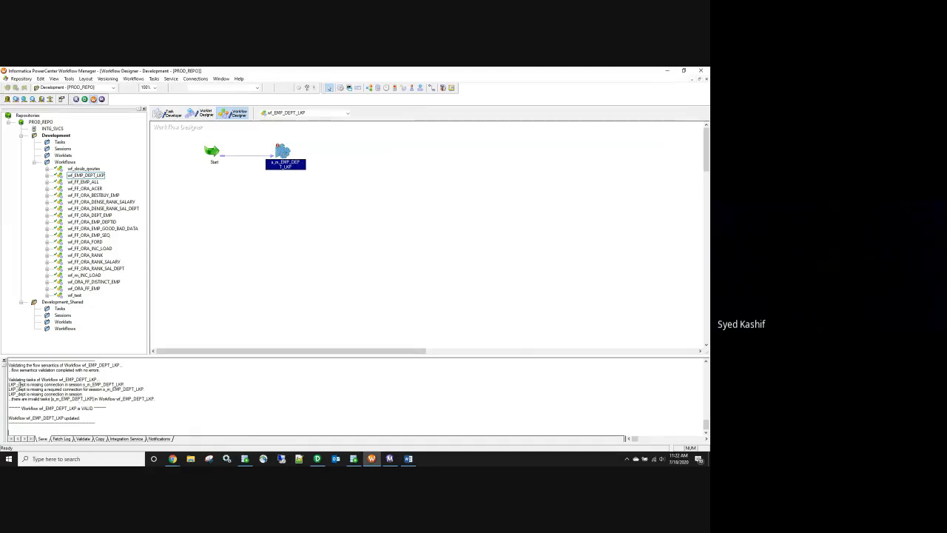
left_click(22, 386)
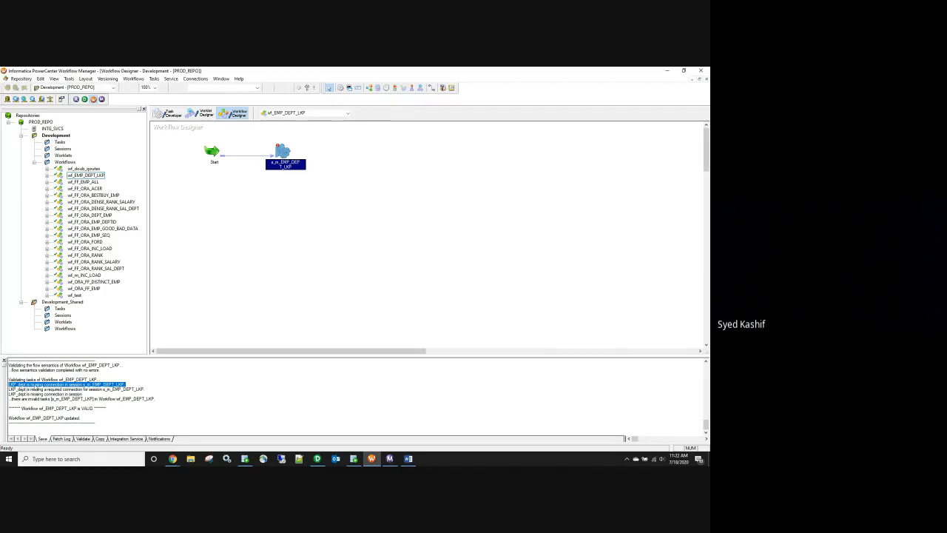
double_click(37, 385)
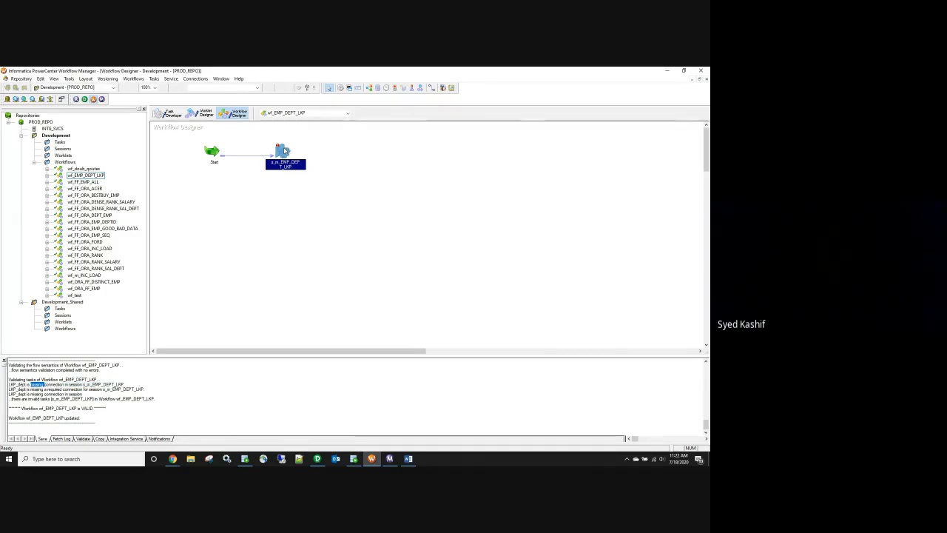
Step: Set LKP_dept's relational connection to hr, save, and start wf_EMP_DEPT_LKP
double_click(285, 153)
left_click(217, 121)
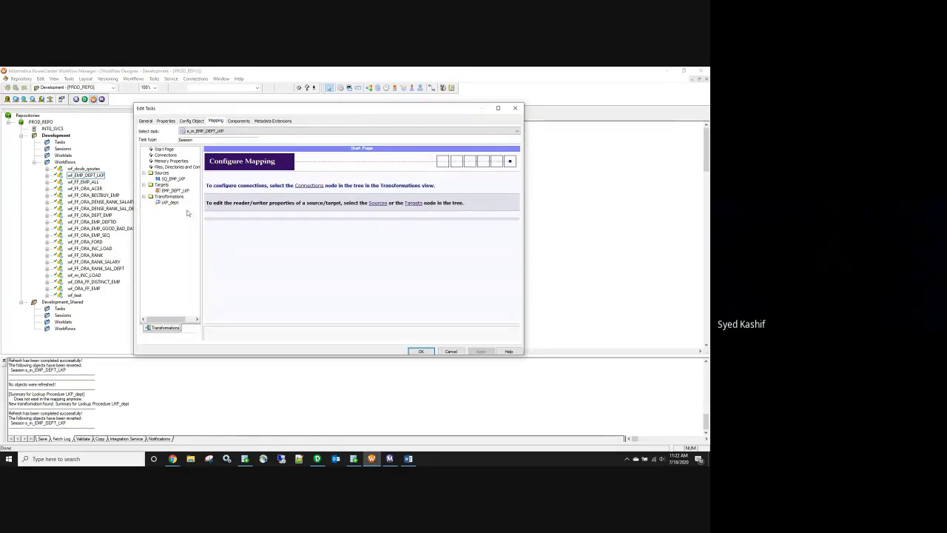
left_click(169, 203)
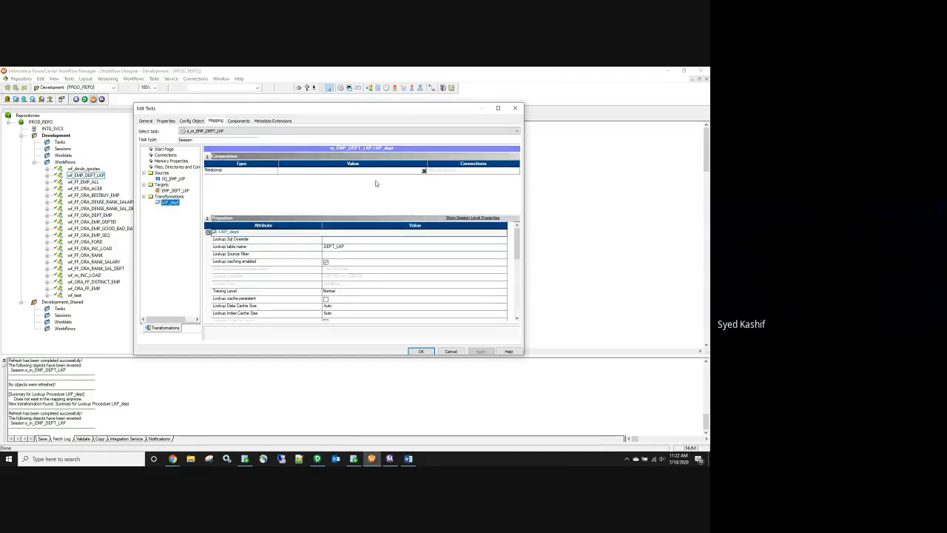
left_click(423, 171)
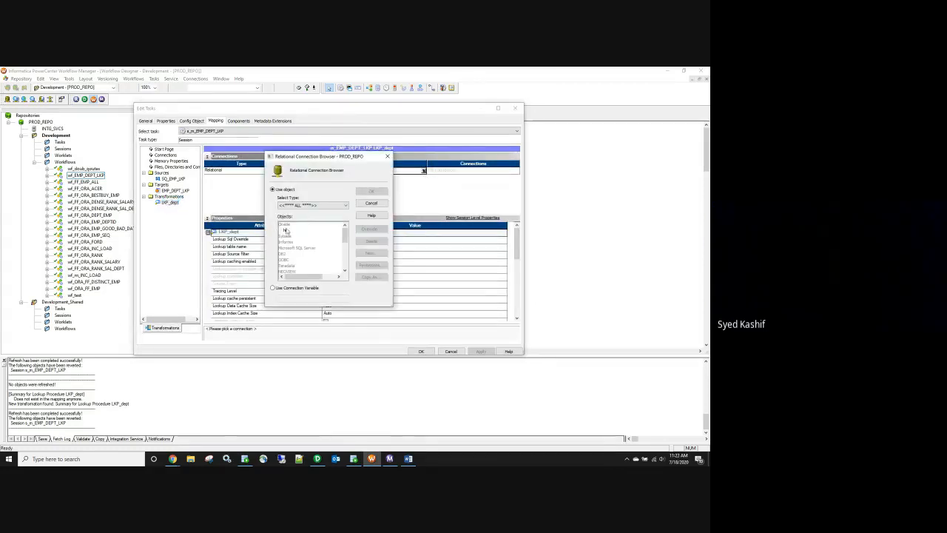
left_click(287, 231)
left_click(371, 190)
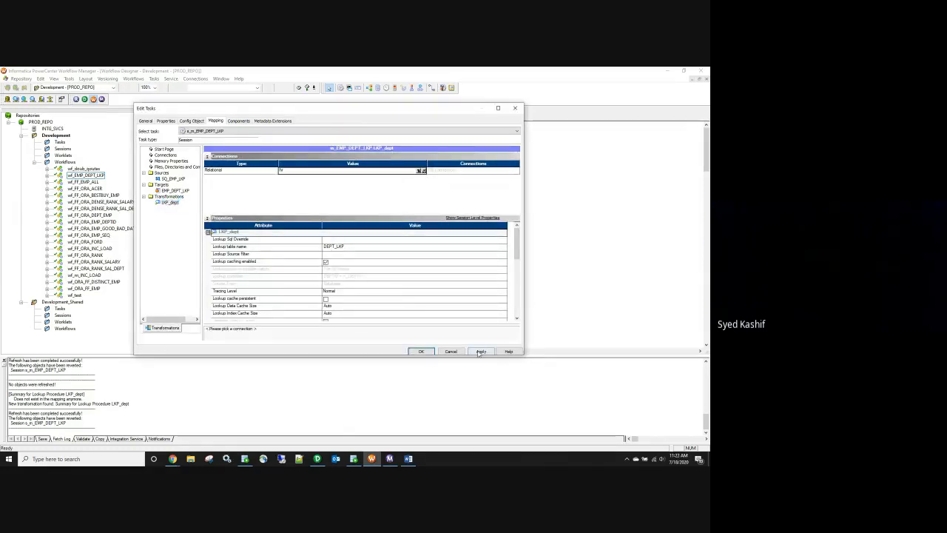
left_click(481, 351)
left_click(421, 351)
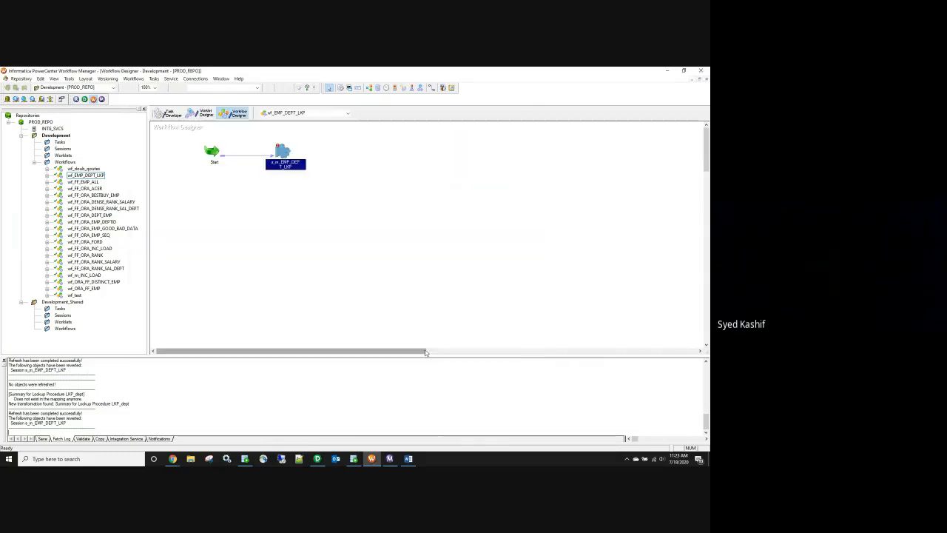
key("ctrl+s")
right_click(375, 222)
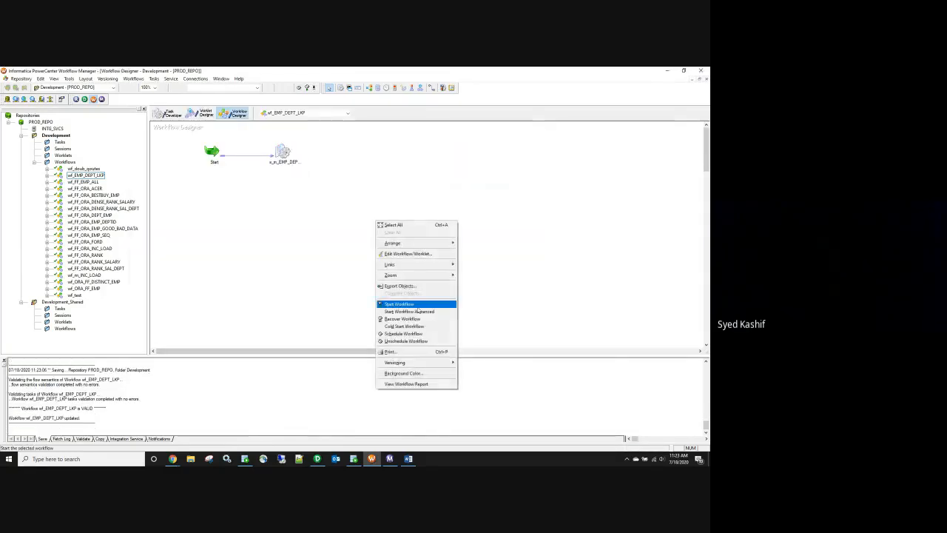
left_click(414, 304)
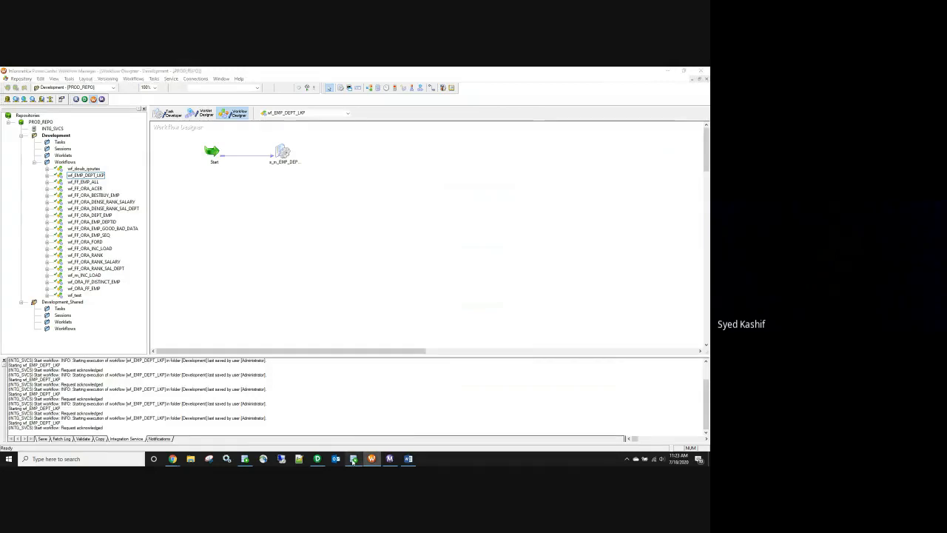
Step: Snip the three query results and mark the employee rows as source, department rows as lookup
left_click(353, 459)
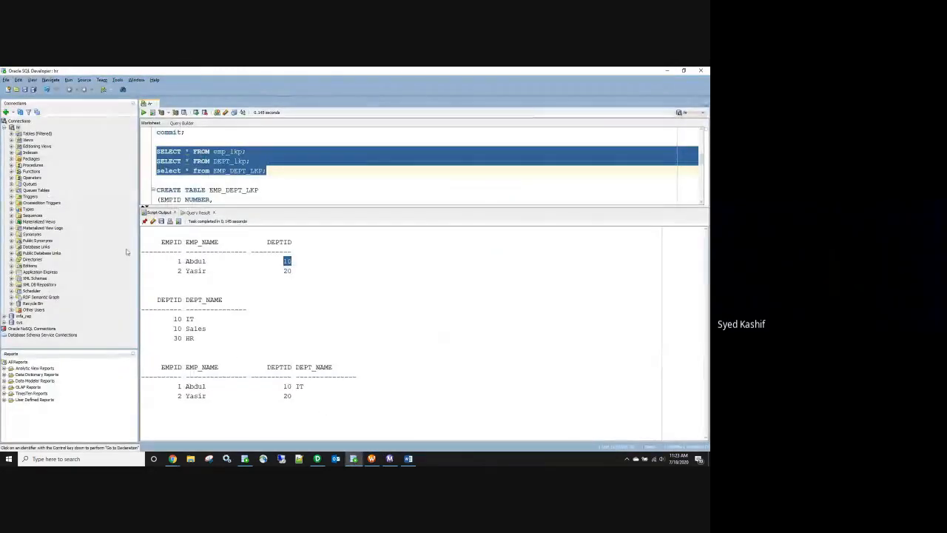
left_click(208, 459)
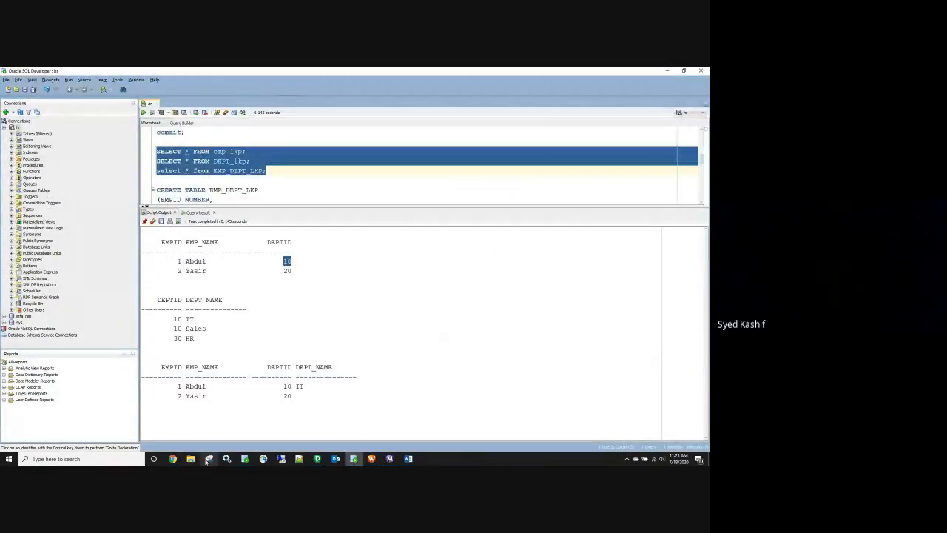
left_click(138, 233)
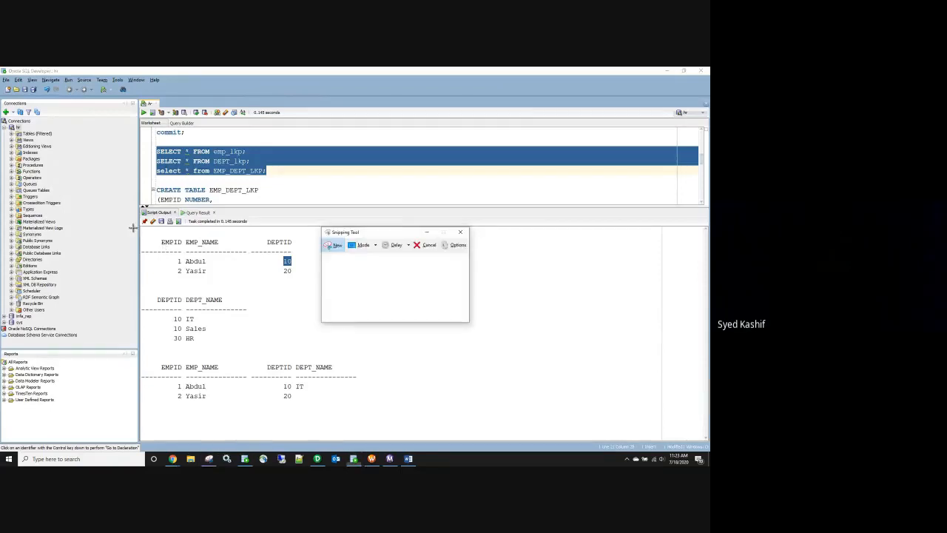
left_click(335, 245)
left_click_drag(127, 228, 383, 422)
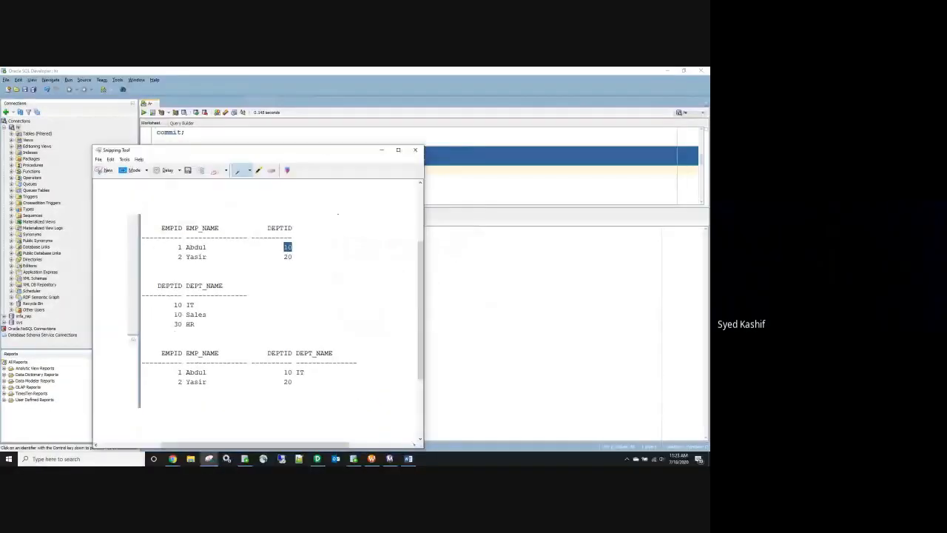
left_click_drag(335, 245, 316, 261)
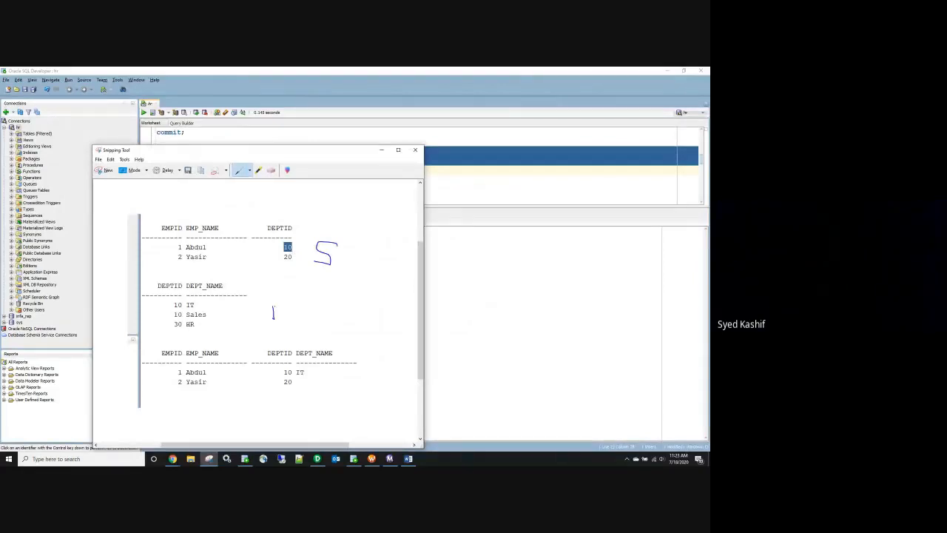
mouse_move(273, 318)
left_mouse_down()
mouse_move(323, 304)
mouse_move(319, 317)
left_mouse_up()
left_click_drag(292, 151, 589, 116)
Step: Check the source qualifier's row counts in Workflow Monitor, then minimize it
left_click(392, 462)
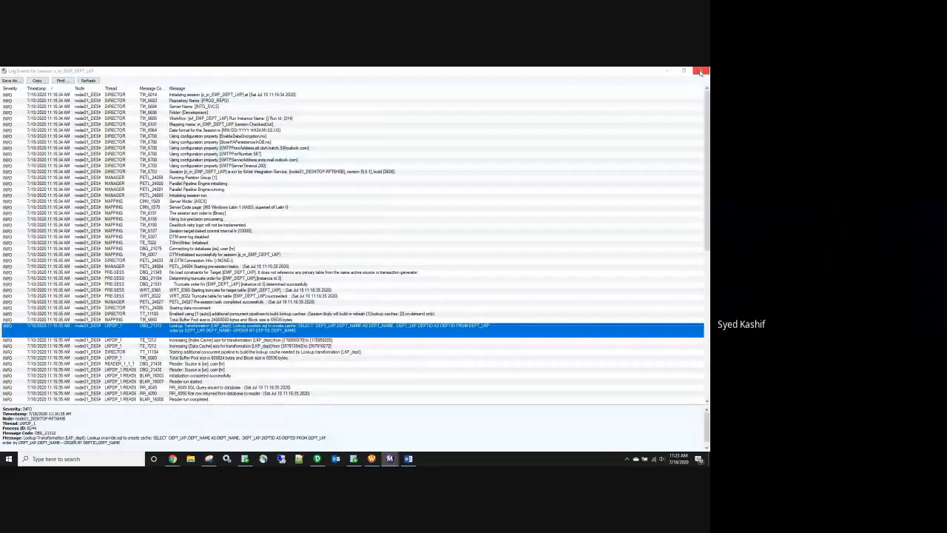
left_click(706, 72)
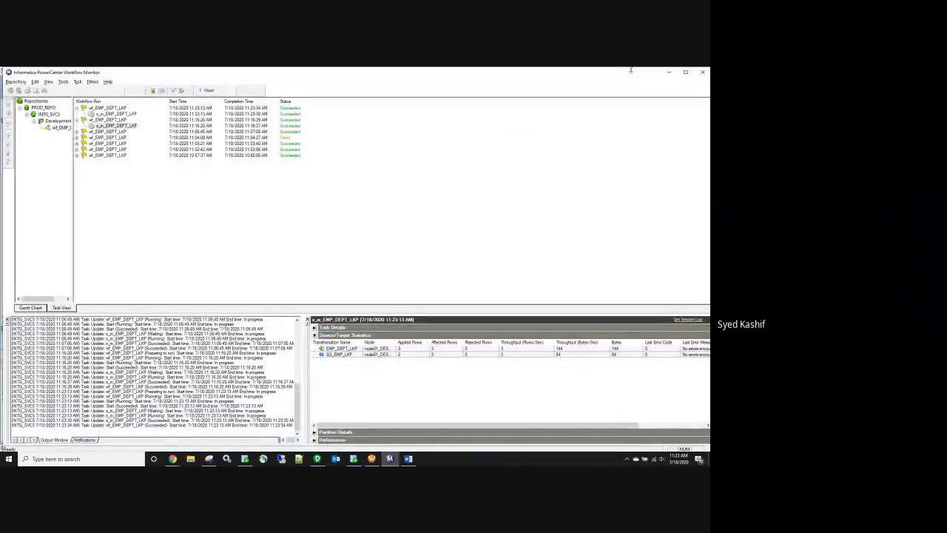
left_click(403, 354)
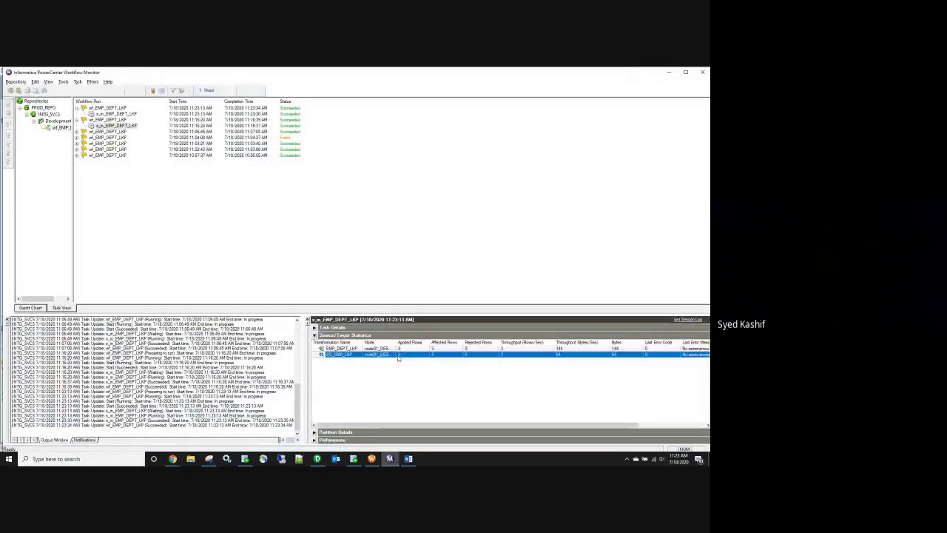
left_click(668, 72)
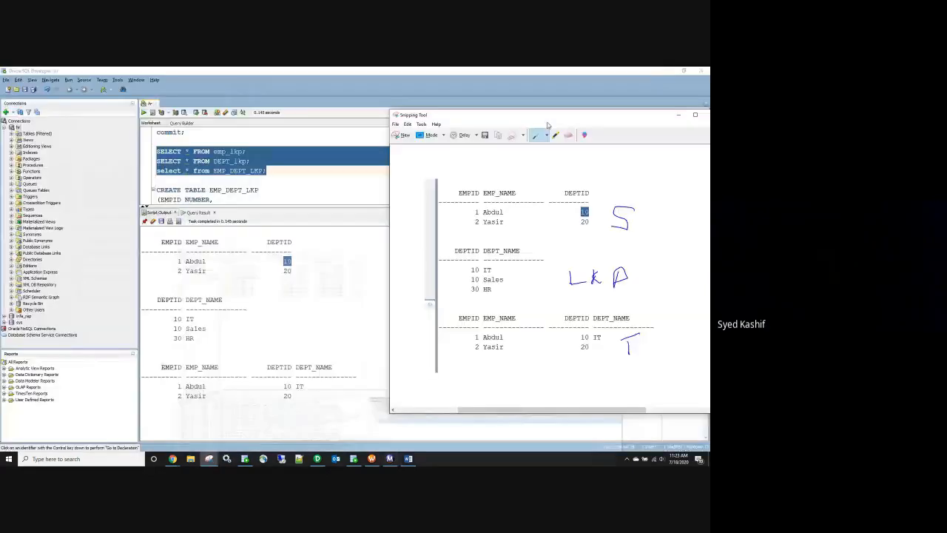
Step: Clear the script output, rerun the three SELECT queries, and return to the m_EMP_DEPT_LKP mapping
left_click(153, 113)
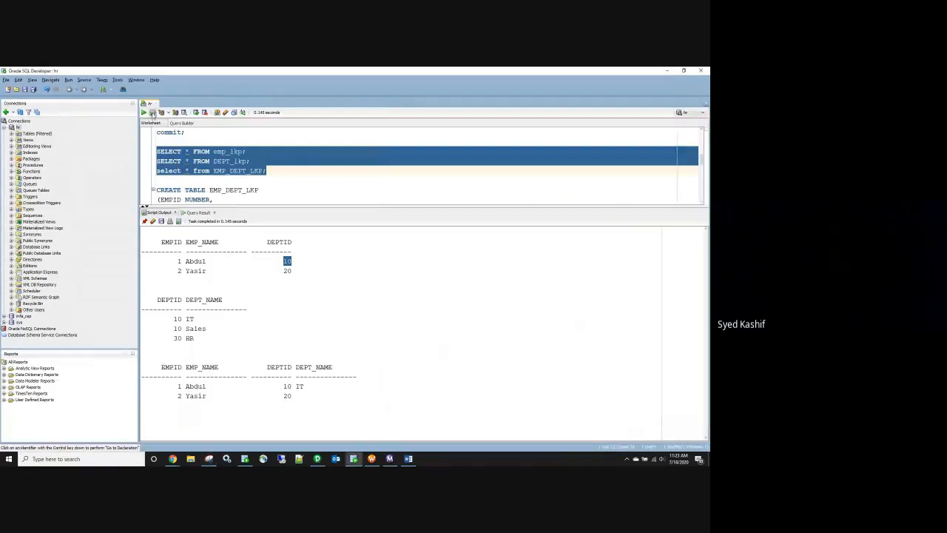
left_click(153, 222)
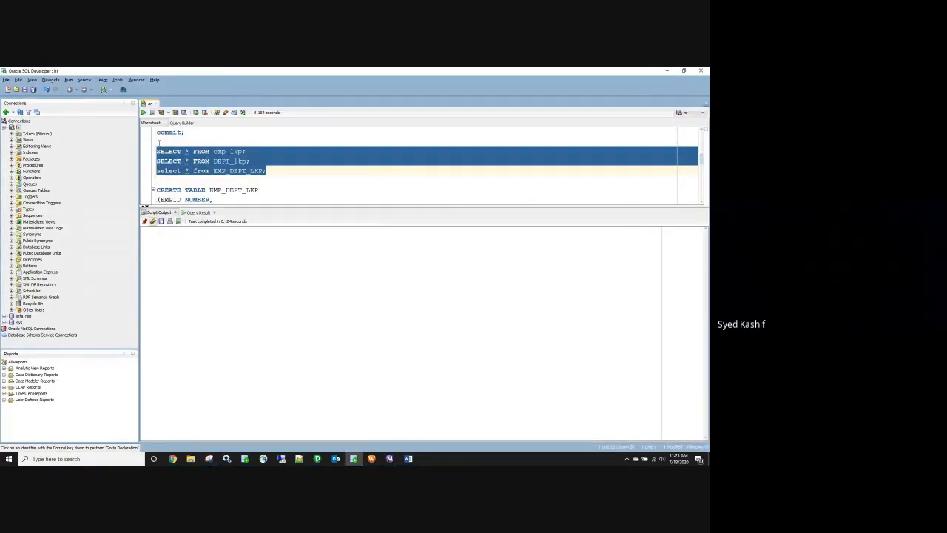
left_click(153, 112)
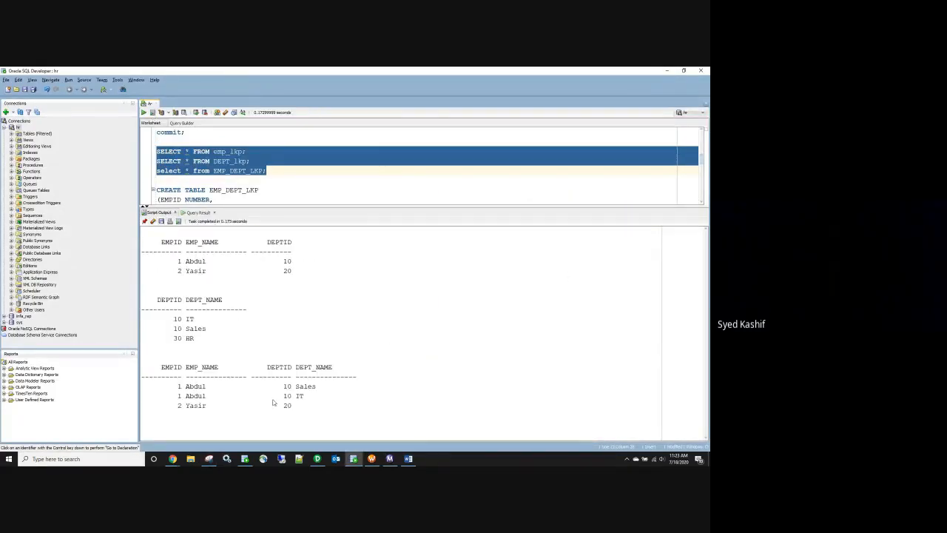
key("alt+Tab")
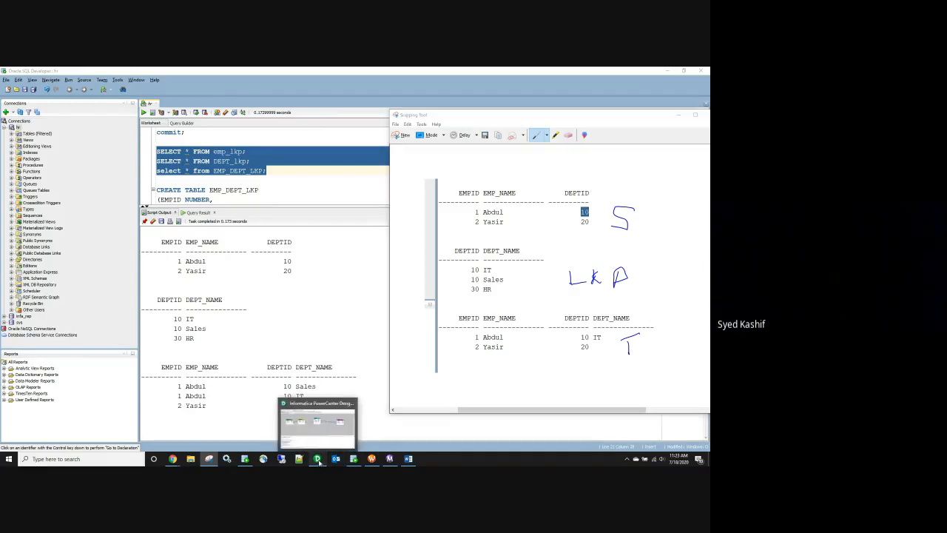
left_click(319, 461)
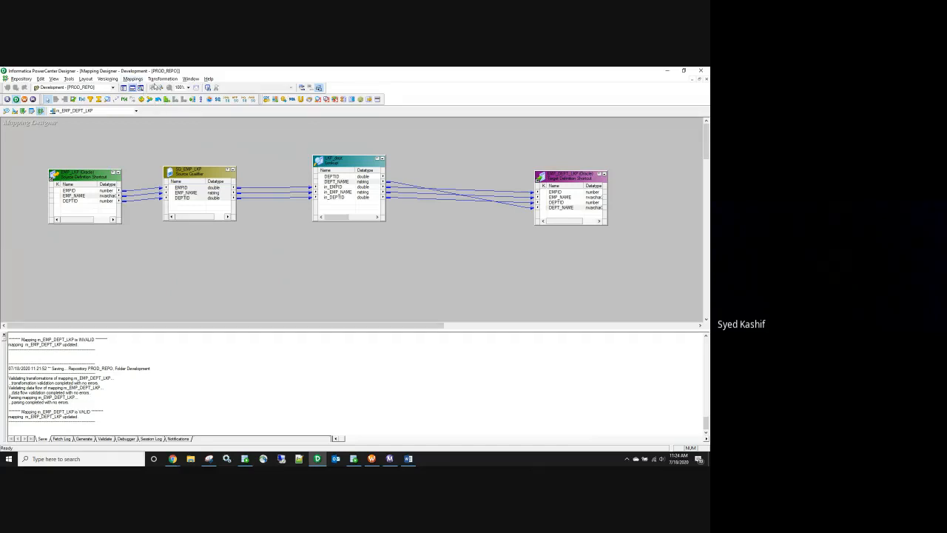
Step: Add a new lookup, LKPTRANS, on the DEPT_LKP table imported from the hr database
left_click(108, 100)
left_click(306, 247)
left_click(389, 227)
left_click(410, 237)
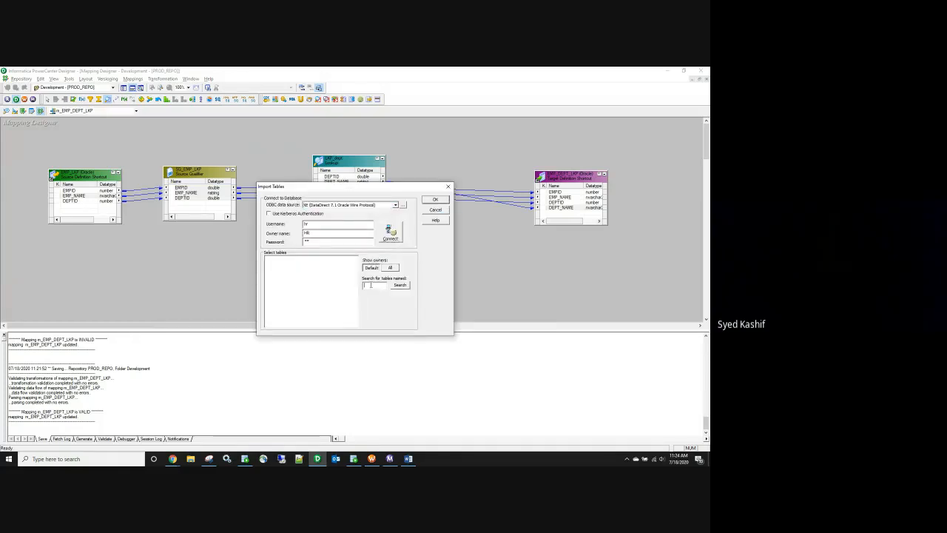
left_click(390, 232)
left_click(268, 259)
left_click(274, 264)
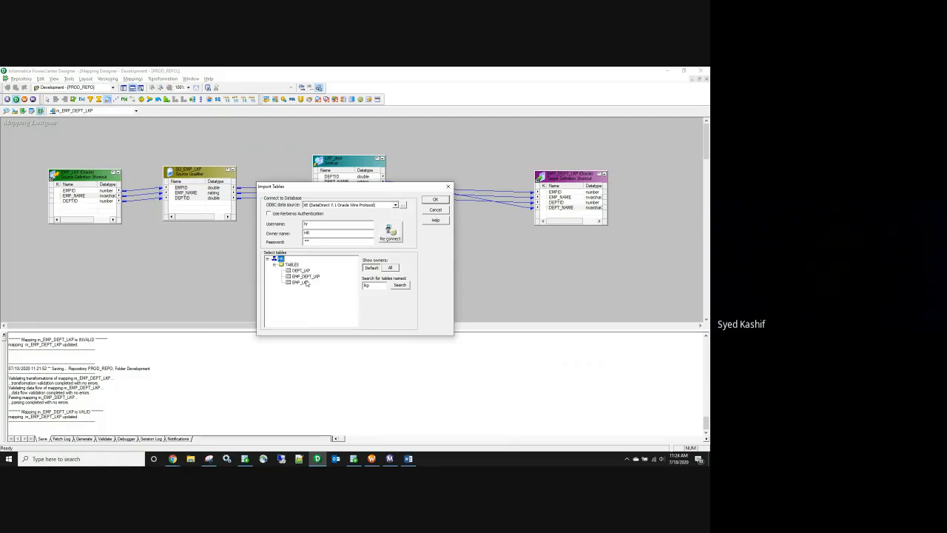
left_click(300, 270)
left_click(436, 199)
Step: Feed the qualifier's DEPTID into LKPTRANS and rename the new port to in_DEPTID
left_click_drag(187, 198, 330, 284)
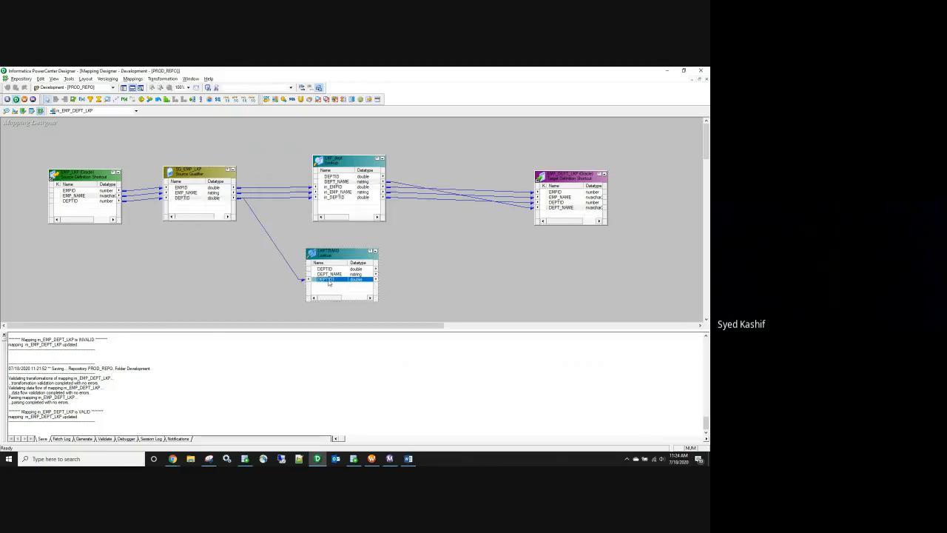
double_click(329, 282)
left_click(208, 288)
left_click(207, 288)
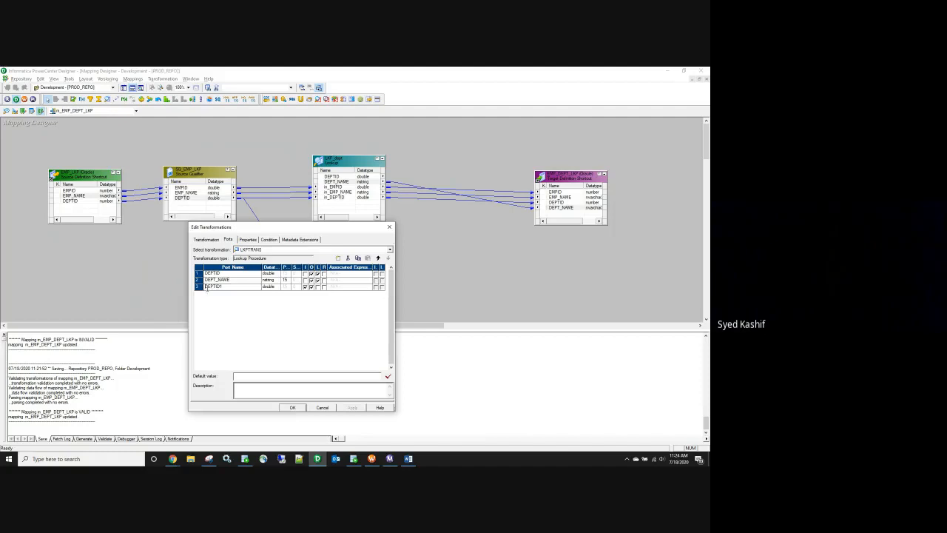
type("in_")
Step: Set LKPTRANS's multiple-match policy to Use First Value, then select the qualifier's EMPID and EMP_NAME
left_click(269, 239)
left_click(265, 273)
left_click(230, 240)
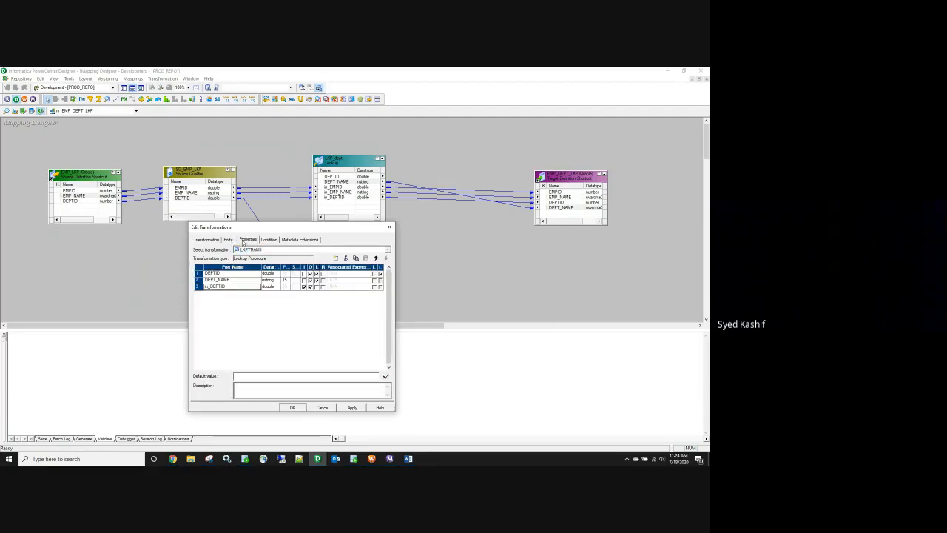
left_click(248, 239)
left_click(284, 299)
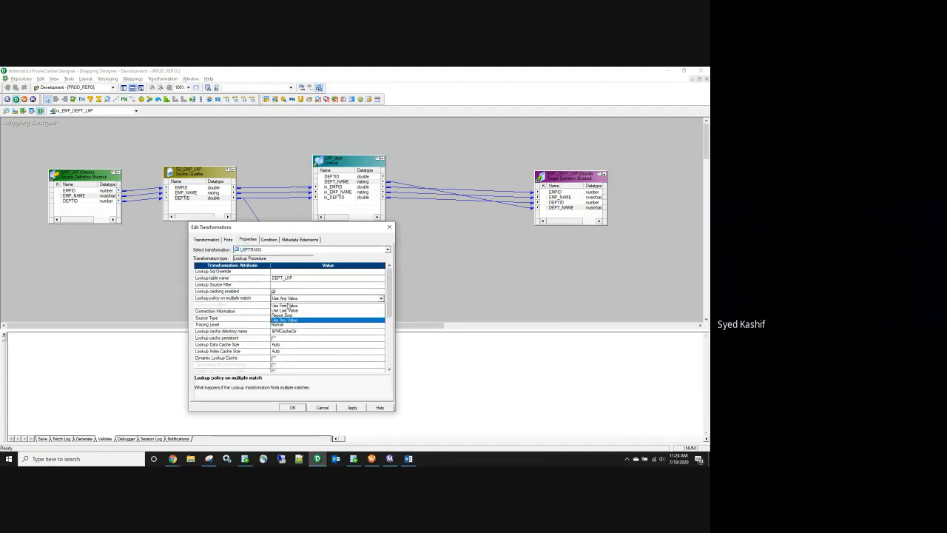
left_click(288, 306)
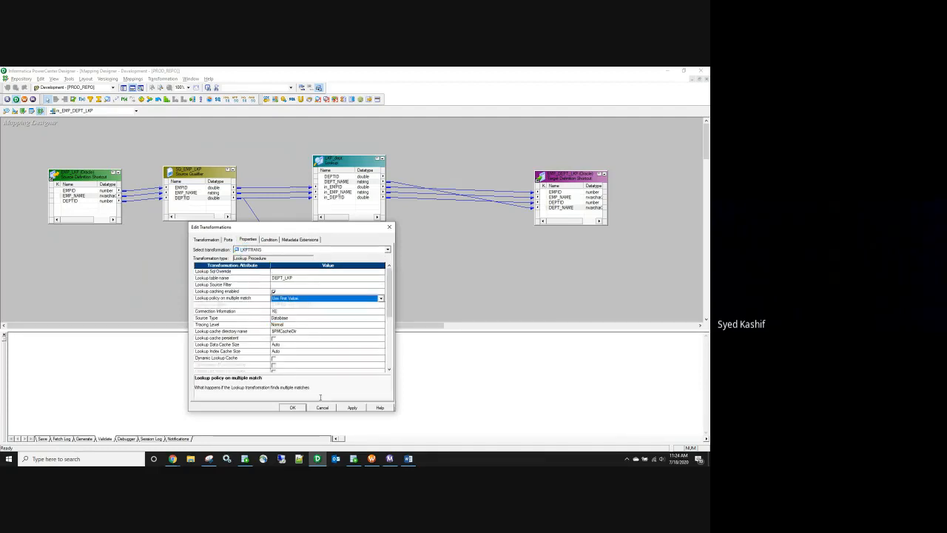
left_click(293, 408)
left_click(186, 193)
left_click(186, 194, "ctrl")
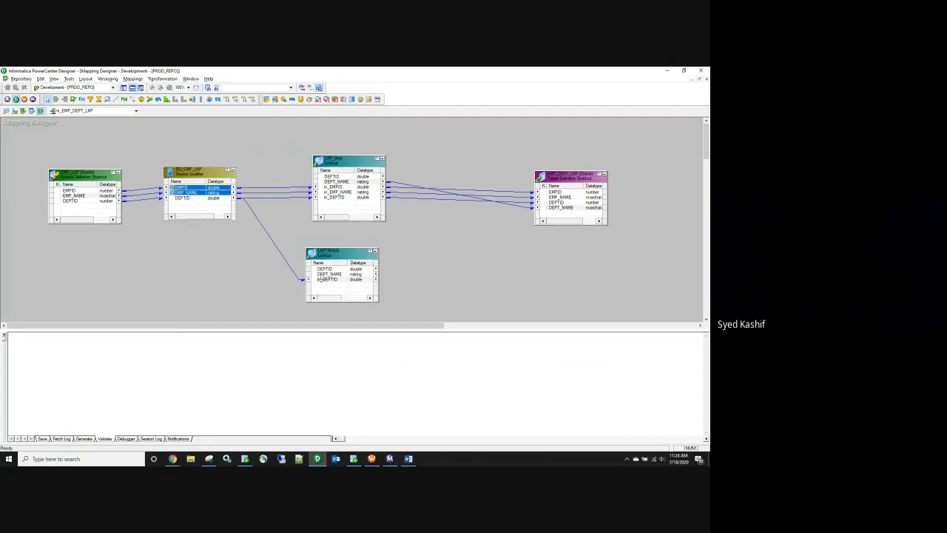
Step: Paste a copy of EMP_DEPT_LKP and link EMPID, EMP_NAME, DEPTID and LKPTRANS DEPT_NAME to it
left_click(183, 199, "shift")
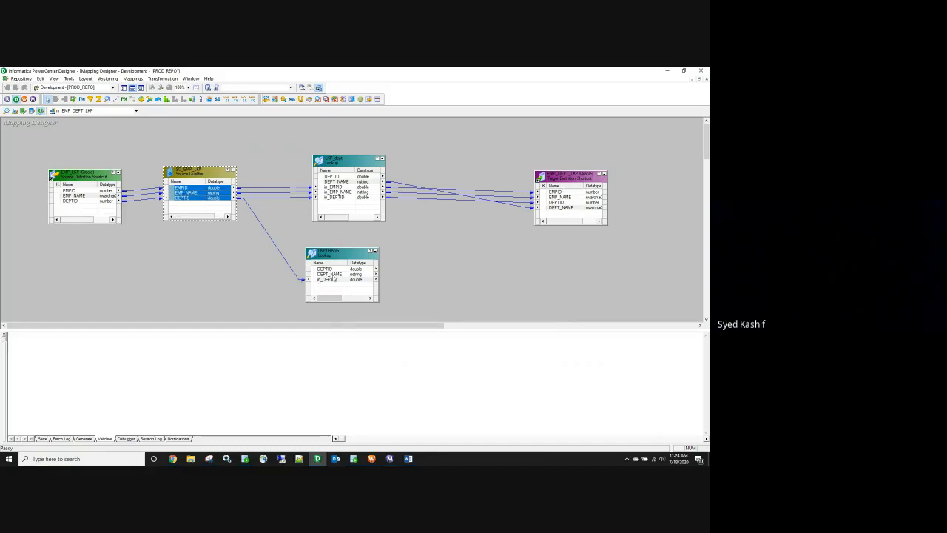
left_click(574, 170)
key("ctrl+c")
left_click(545, 269)
key("ctrl+v")
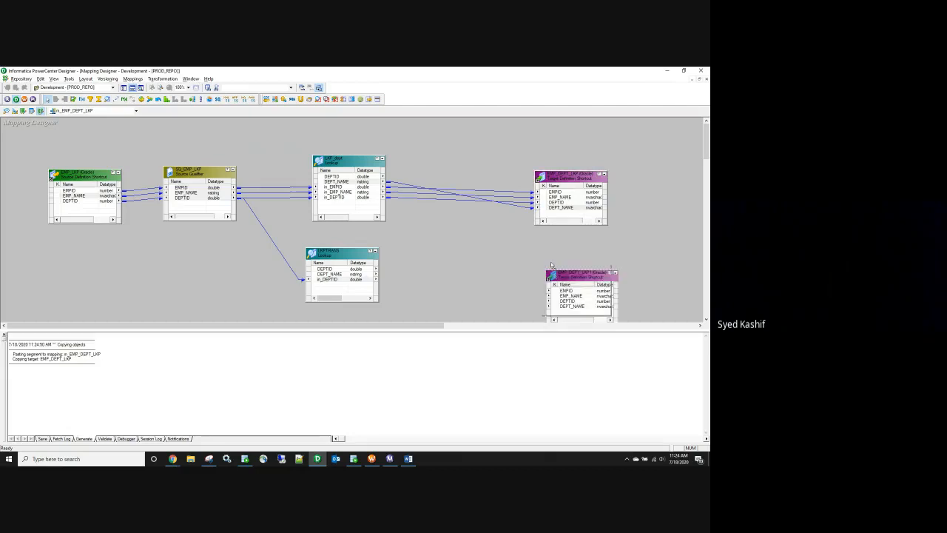
left_click_drag(551, 274, 528, 254)
left_click_drag(186, 190, 552, 275)
left_click_drag(331, 275, 551, 288)
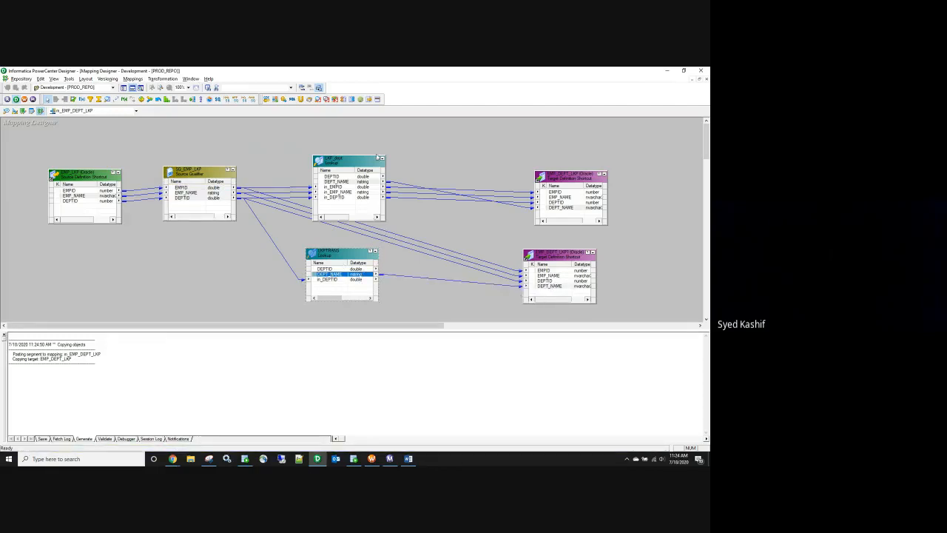
Step: Move the upper lookup and the original EMP_DEPT_LKP target higher on the mapping
left_click(345, 181)
left_click_drag(363, 160, 372, 125)
left_click_drag(581, 179, 586, 131)
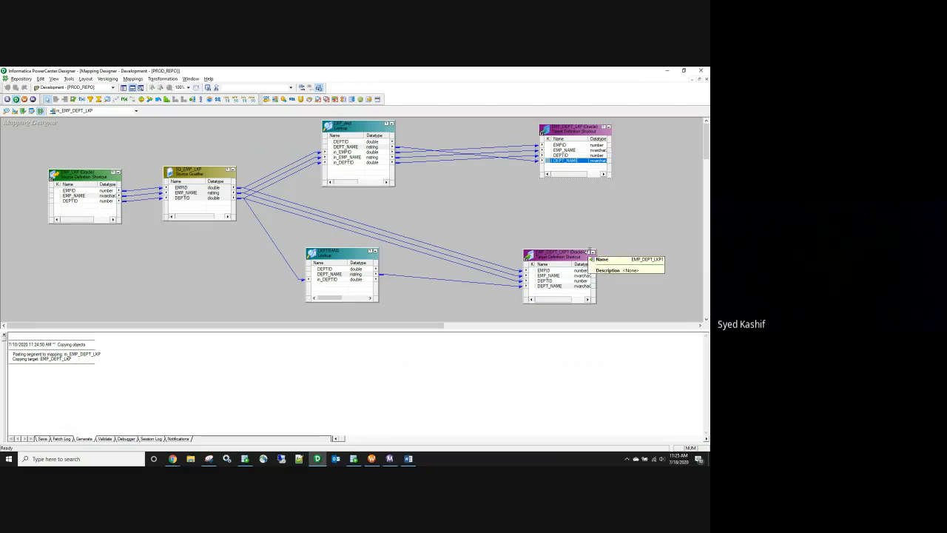
left_click(341, 257)
Step: Keep LKPTRANS's lookup policy on multiple match as Use First Value
double_click(340, 258)
left_click(230, 240)
left_click(251, 241)
left_click(282, 299)
left_click(282, 299)
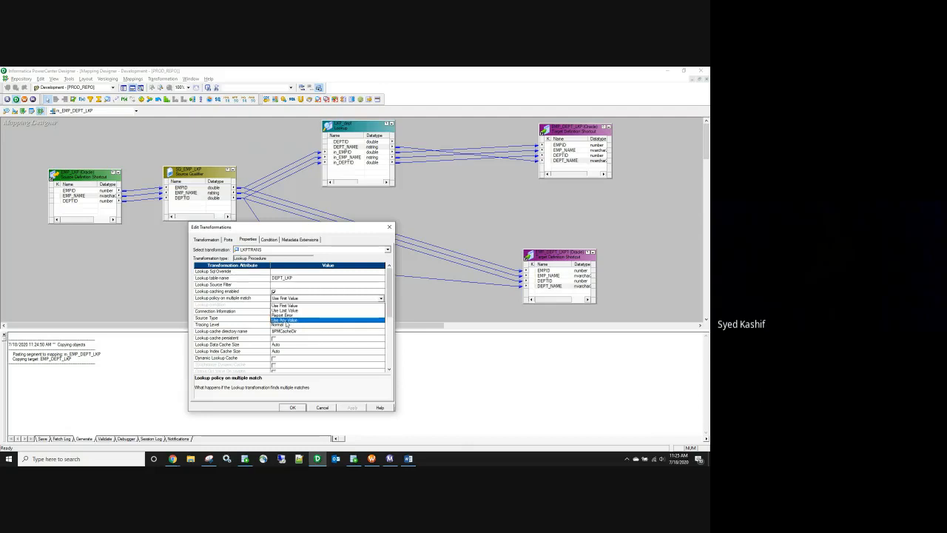
left_click(391, 228)
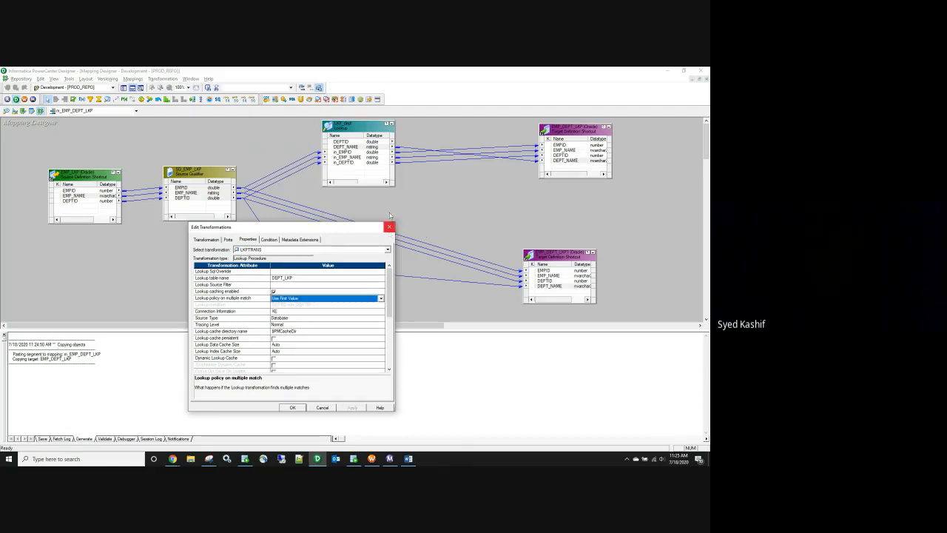
Step: Confirm the upper lookup's multiple-match policy is Use All Values
double_click(356, 129)
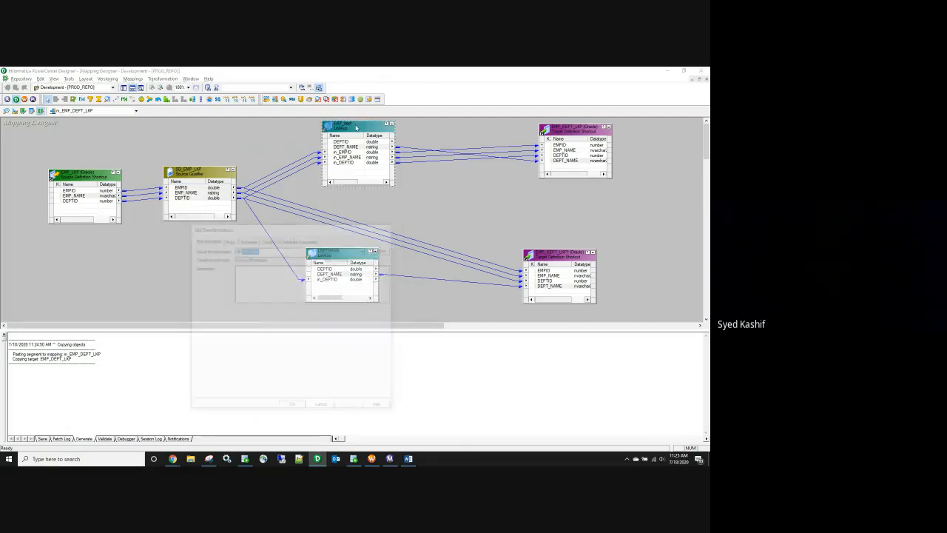
left_click(244, 241)
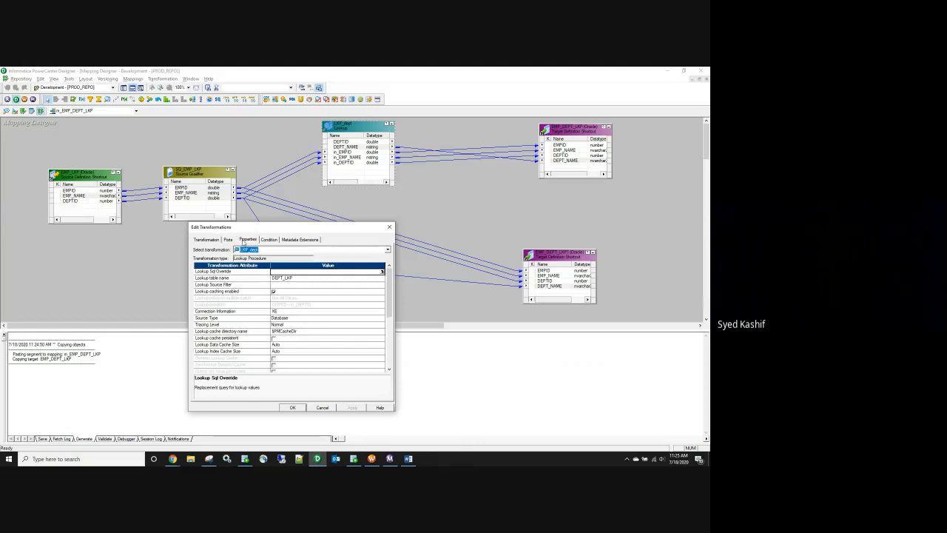
left_click(276, 299)
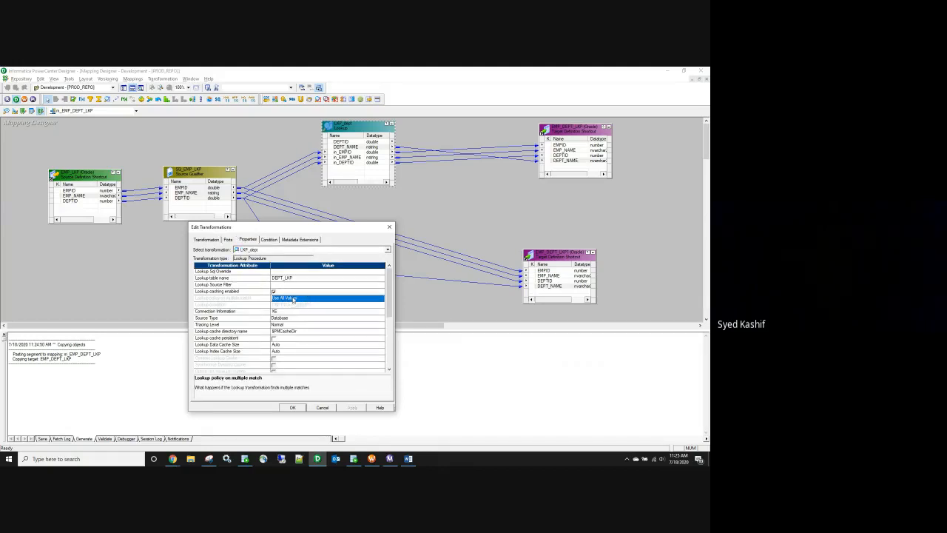
left_click(292, 408)
left_click(291, 408)
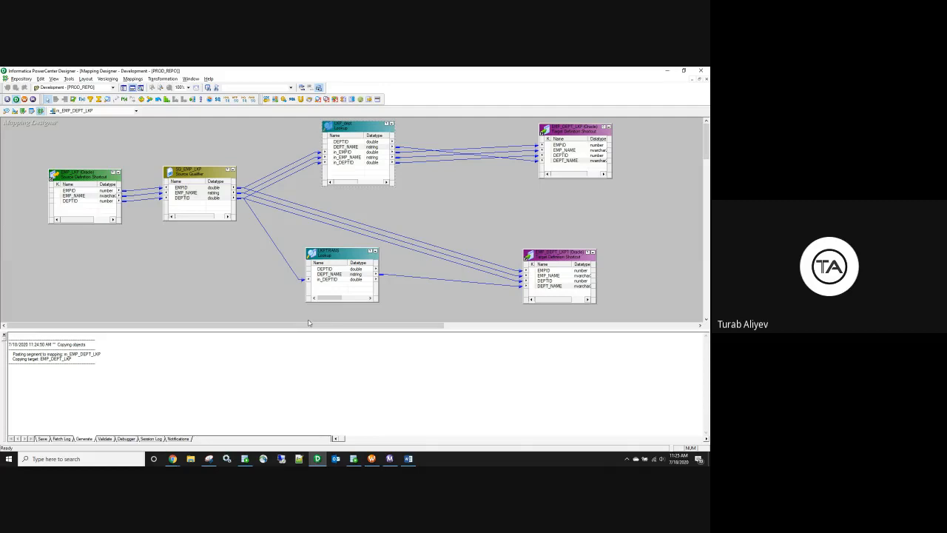
left_click(343, 141)
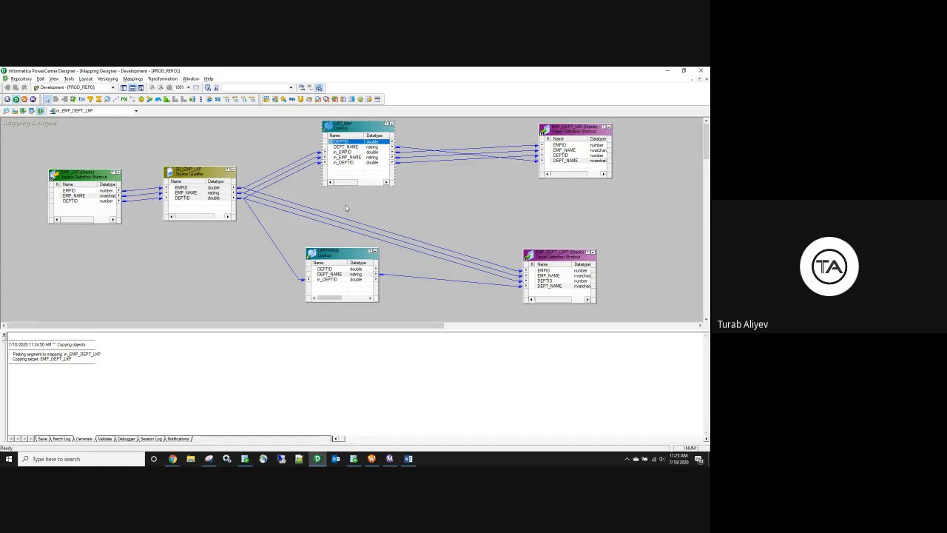
left_click(351, 165)
left_click(344, 142)
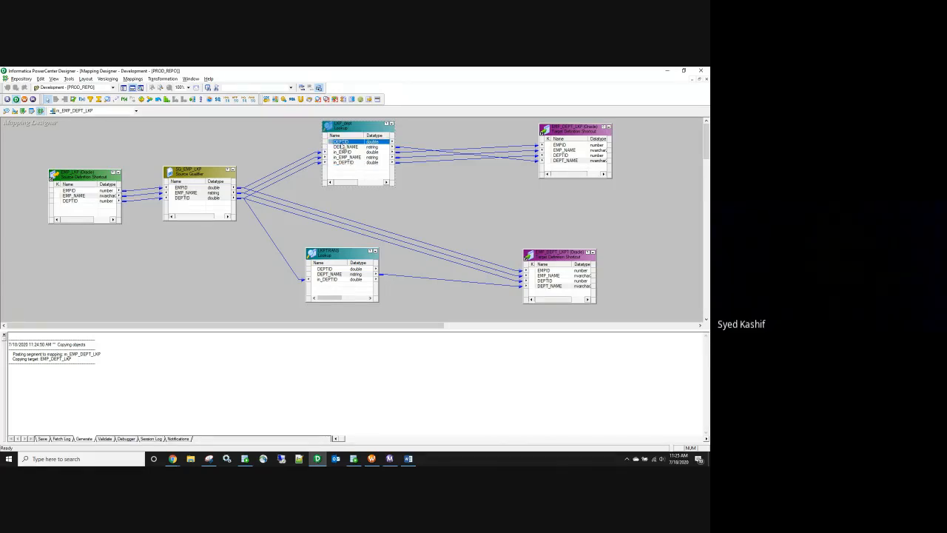
left_click(341, 163)
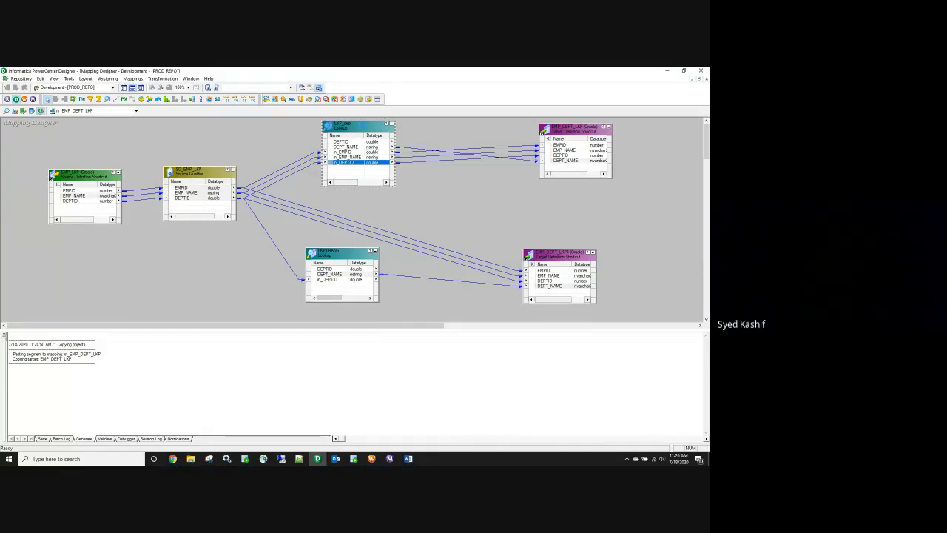
double_click(365, 127)
left_click(247, 240)
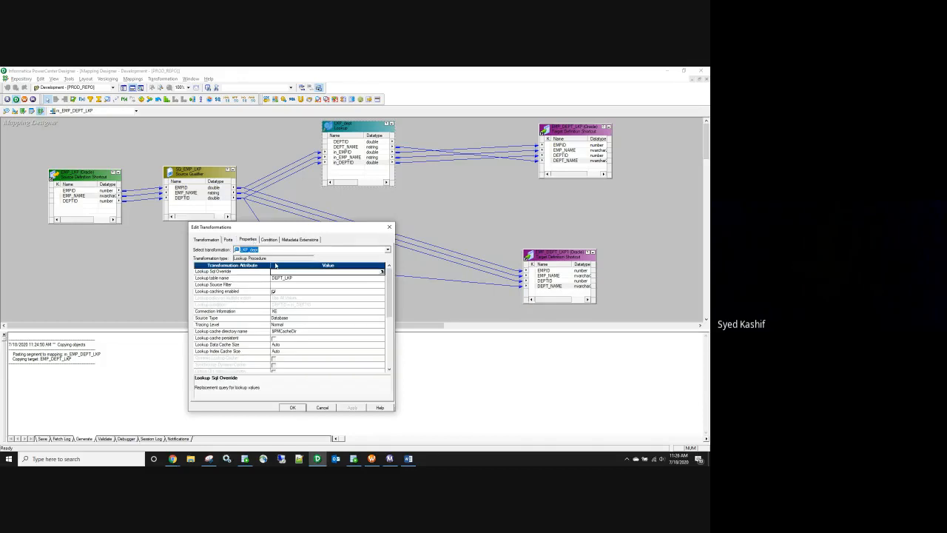
left_click(269, 240)
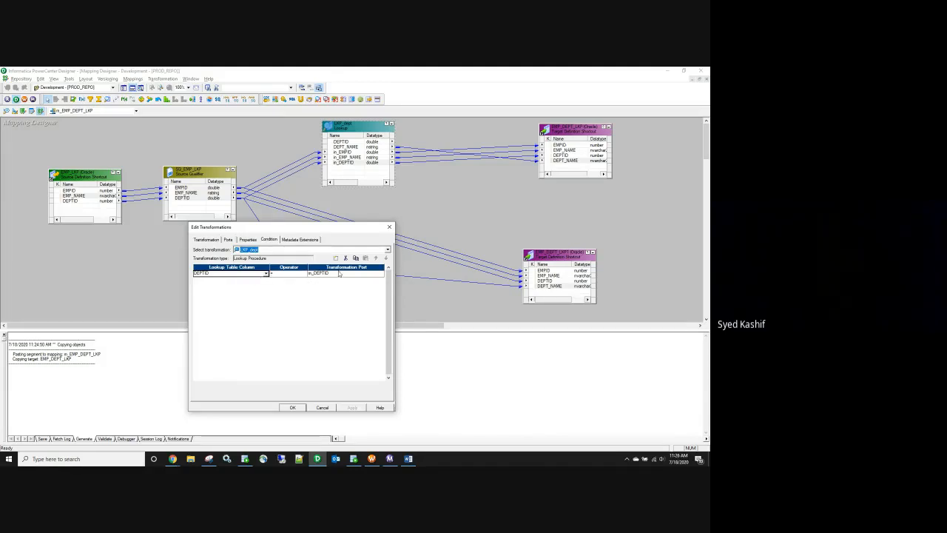
left_click(389, 227)
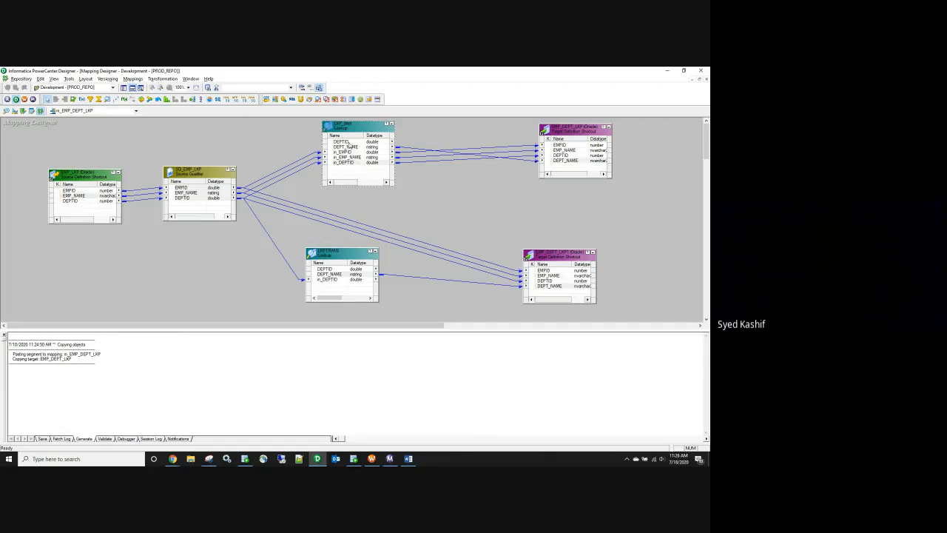
left_click(347, 141)
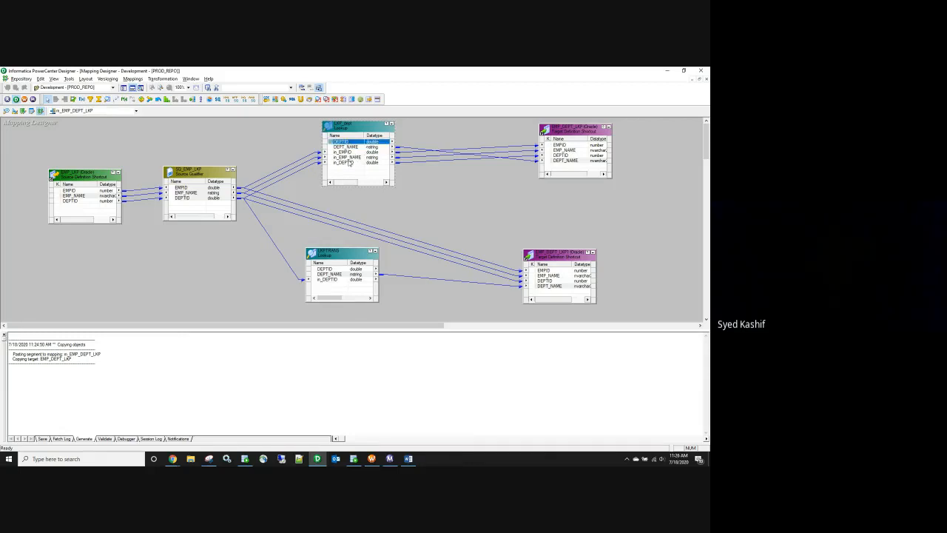
left_click(348, 158)
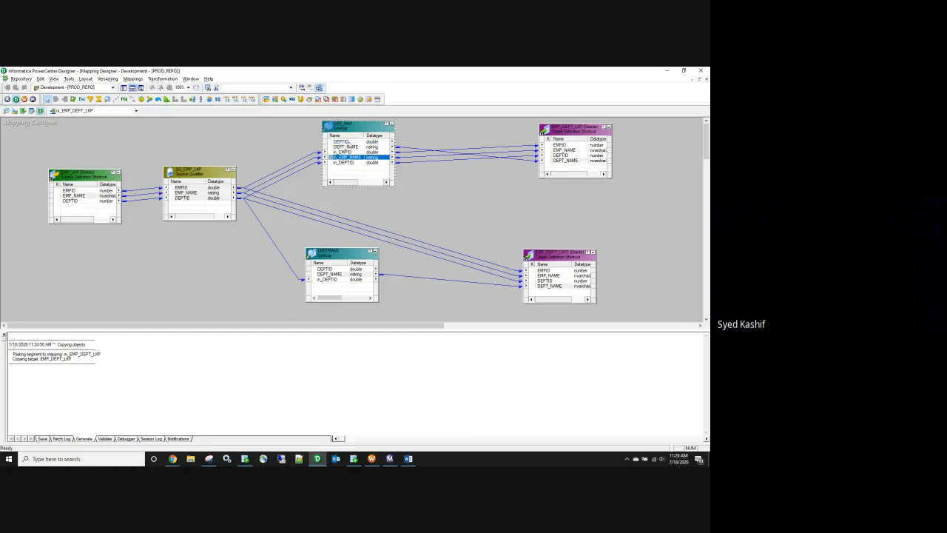
left_click(350, 141)
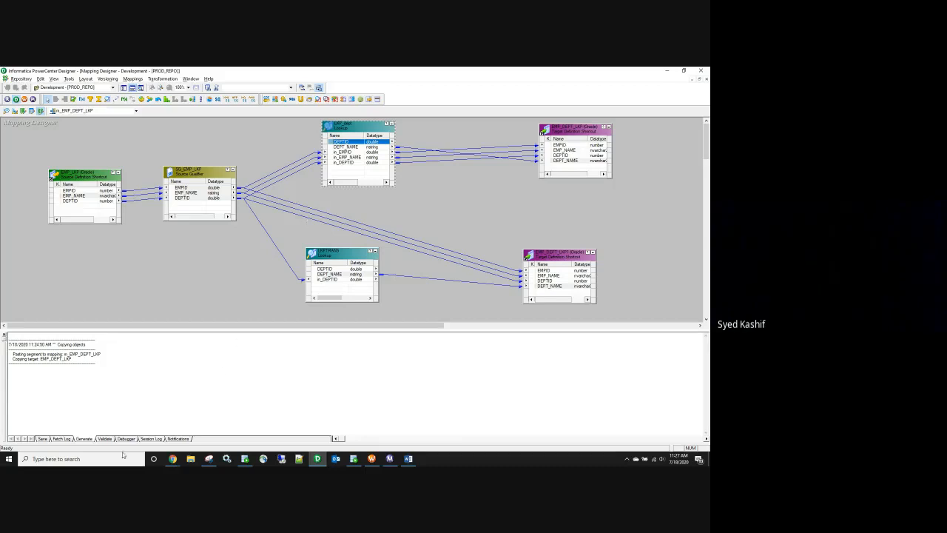
Step: Bring the Google Meet call forward, mute the microphone, and minimize the Chrome window
mouse_move(172, 459)
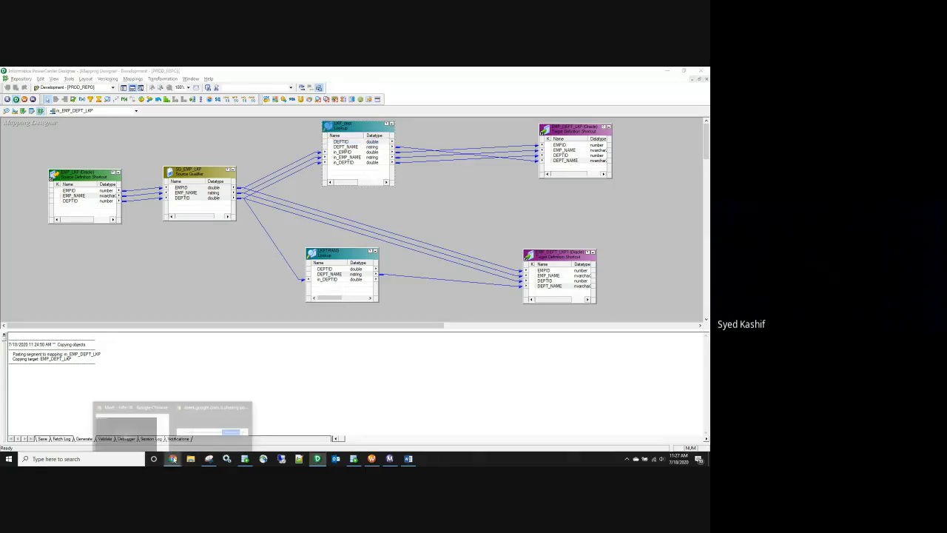
left_click(130, 421)
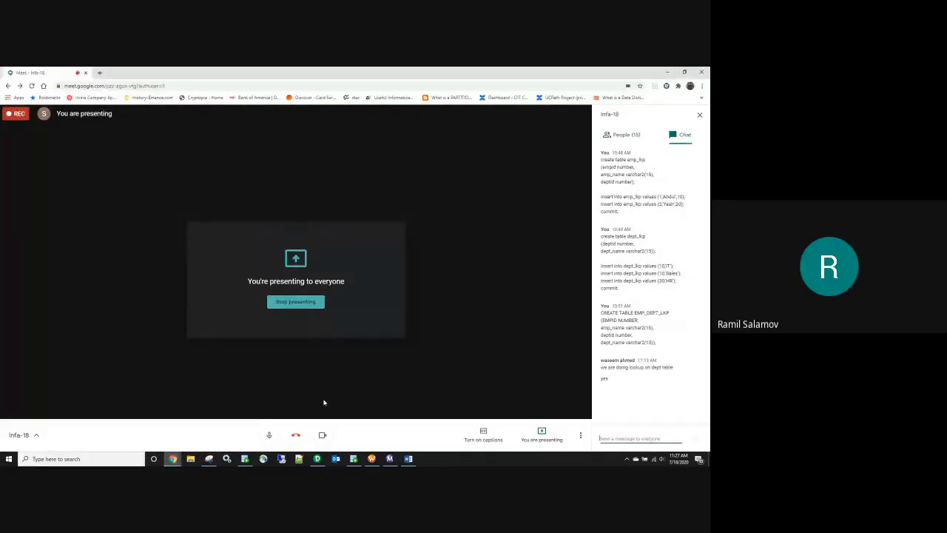
left_click(268, 435)
left_click(666, 71)
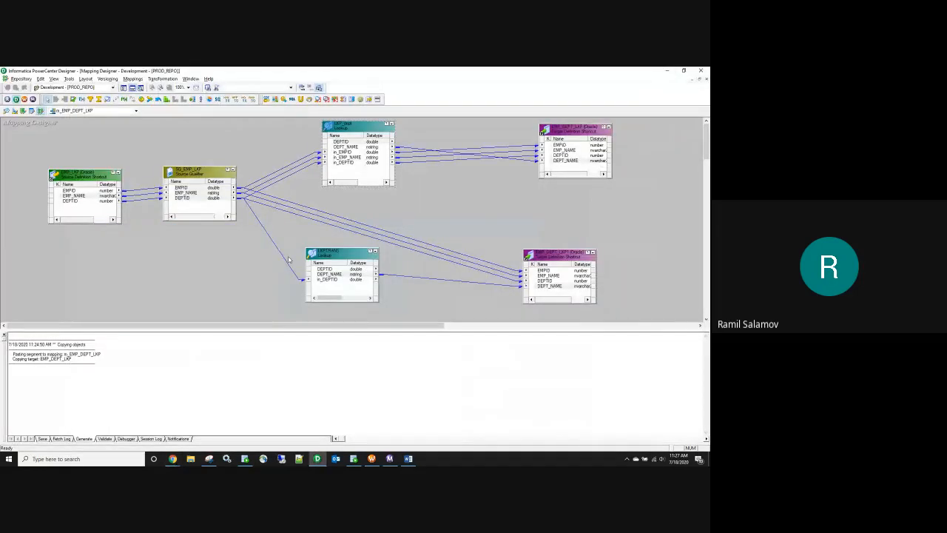
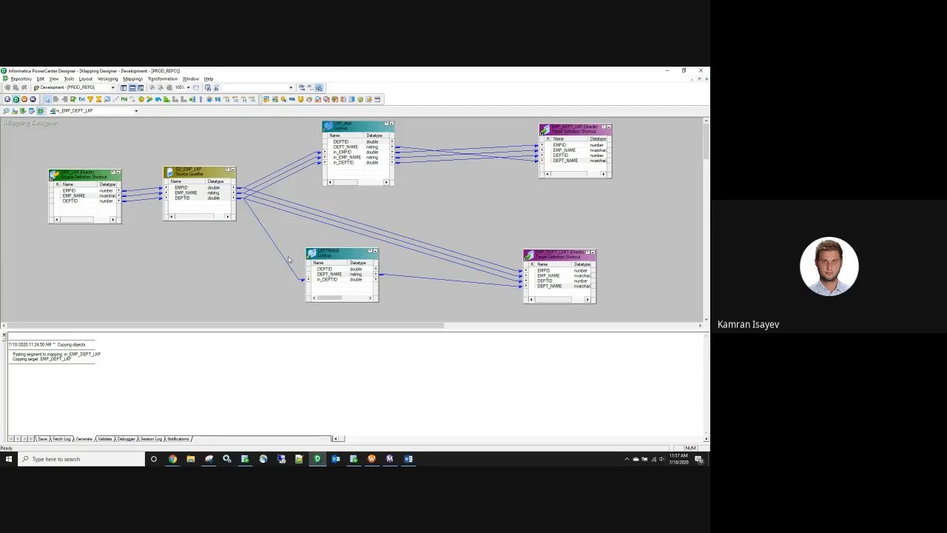
Step: Return to the Google Meet call, unmute the microphone, close the chat and minimize the window
left_click(288, 389)
left_click(172, 459)
left_click(192, 425)
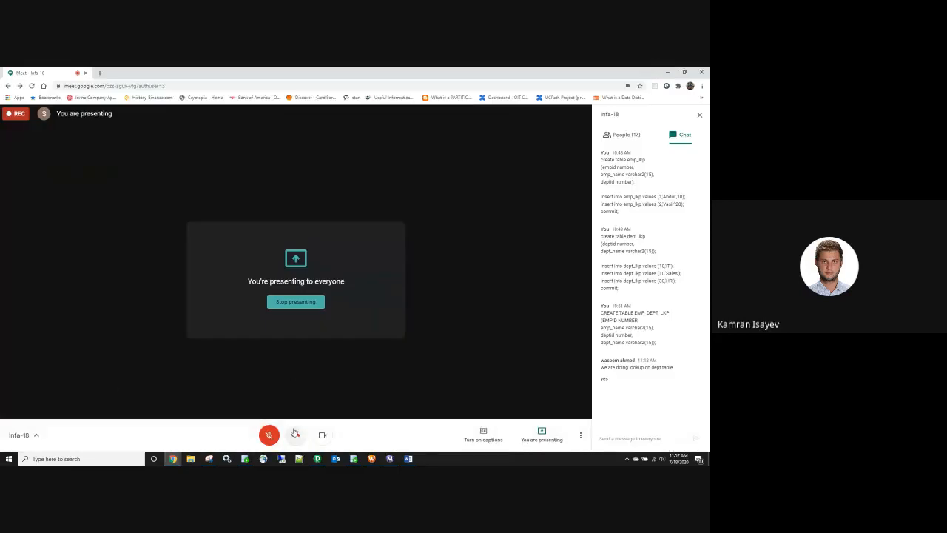
left_click(268, 437)
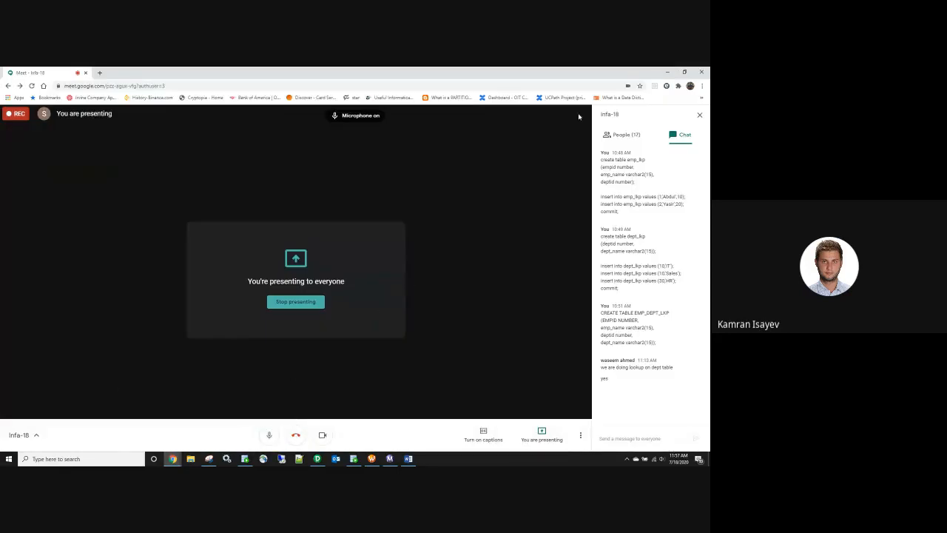
left_click(699, 115)
left_click(667, 72)
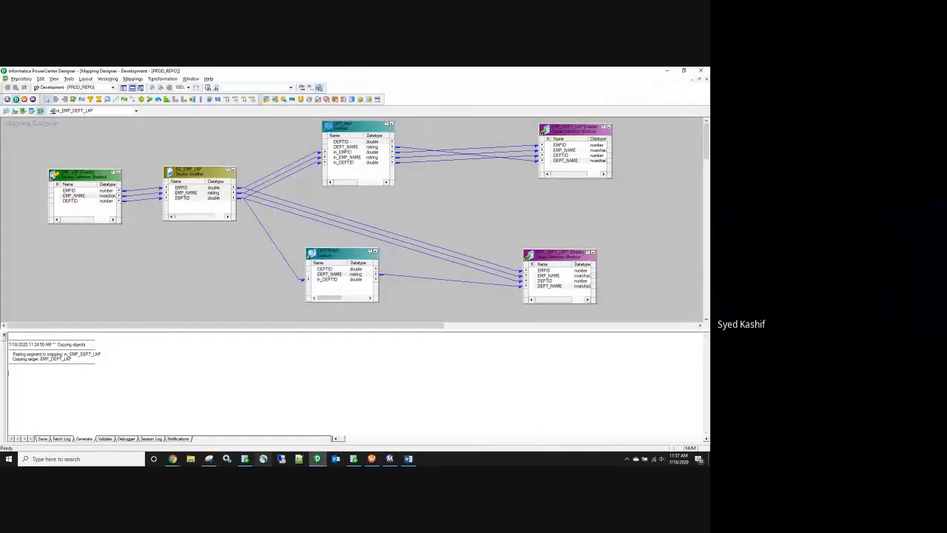
Step: Bring the browser window back to the front and start a new tab
left_click(173, 459)
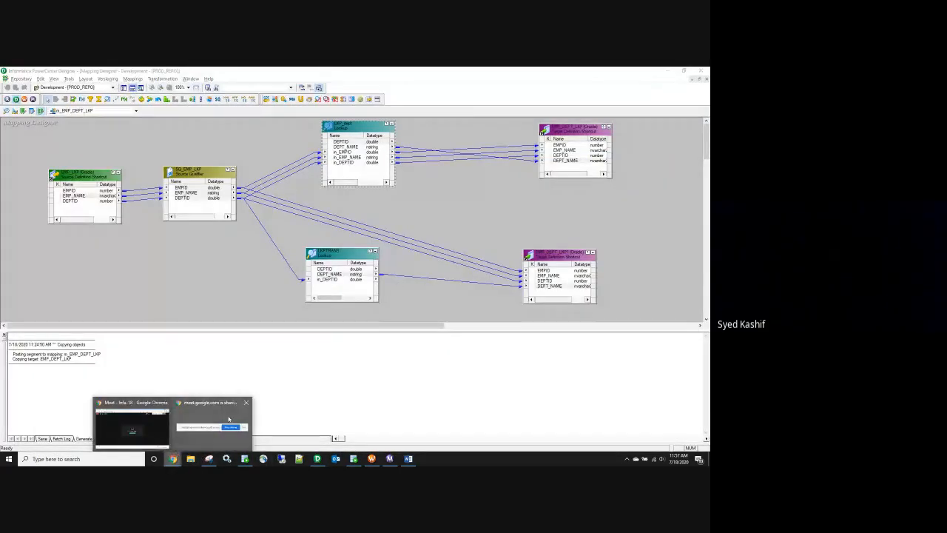
left_click(159, 422)
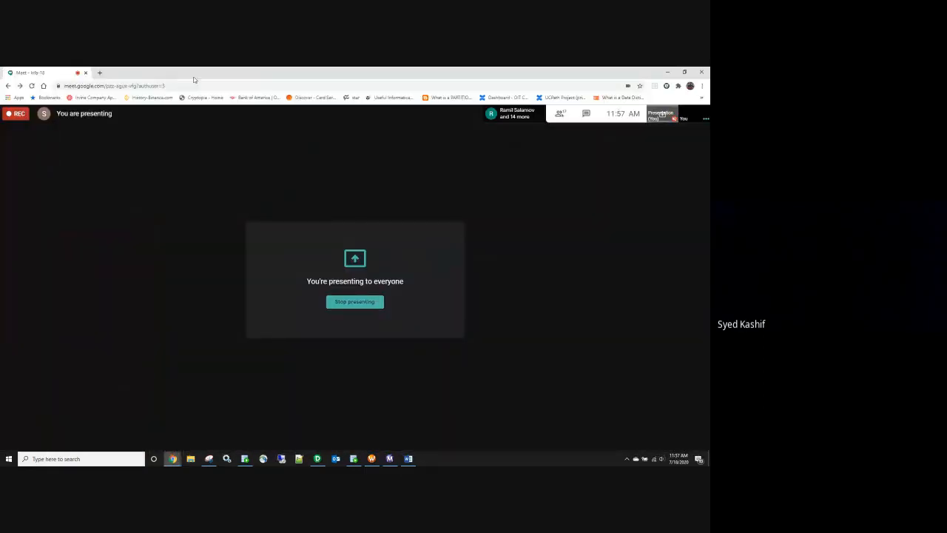
left_click(99, 73)
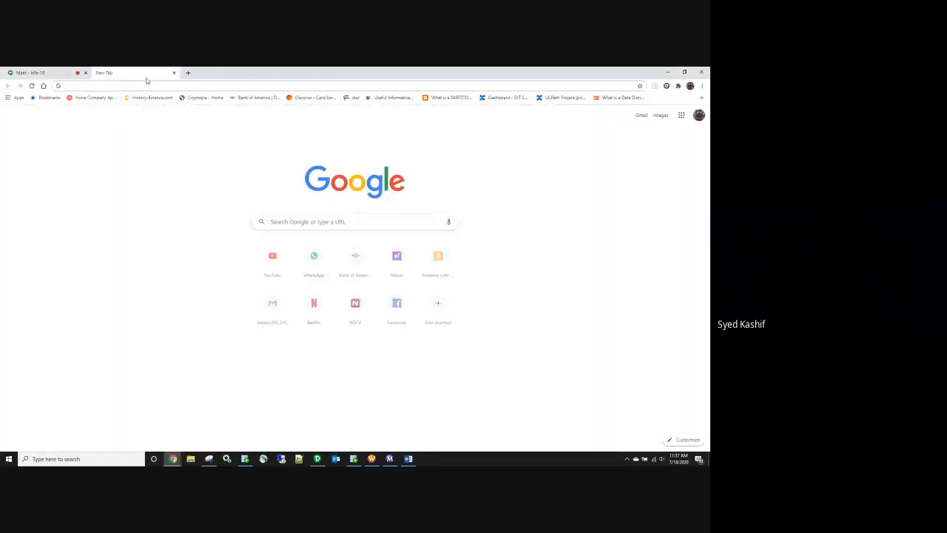
Step: Go to Google Drive and switch to the other Google account's My Drive
type("dri")
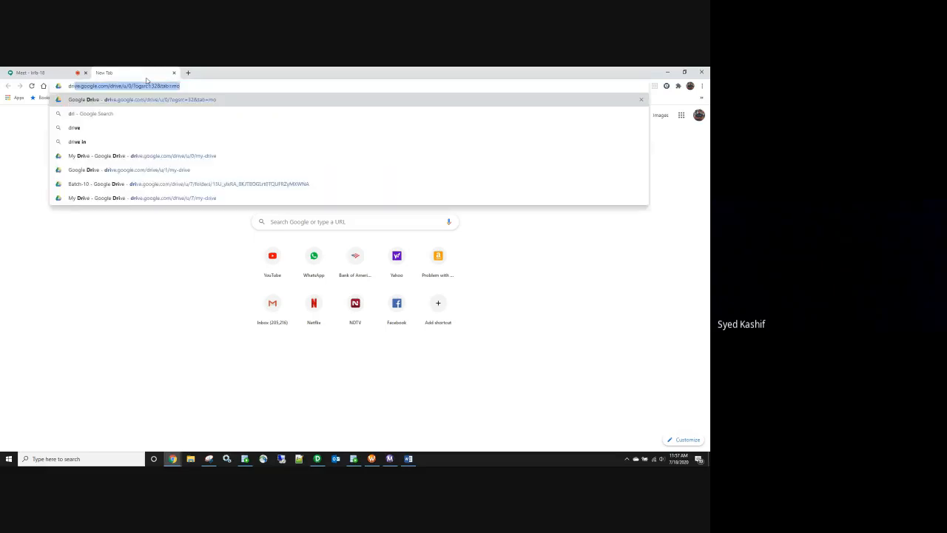
key("Return")
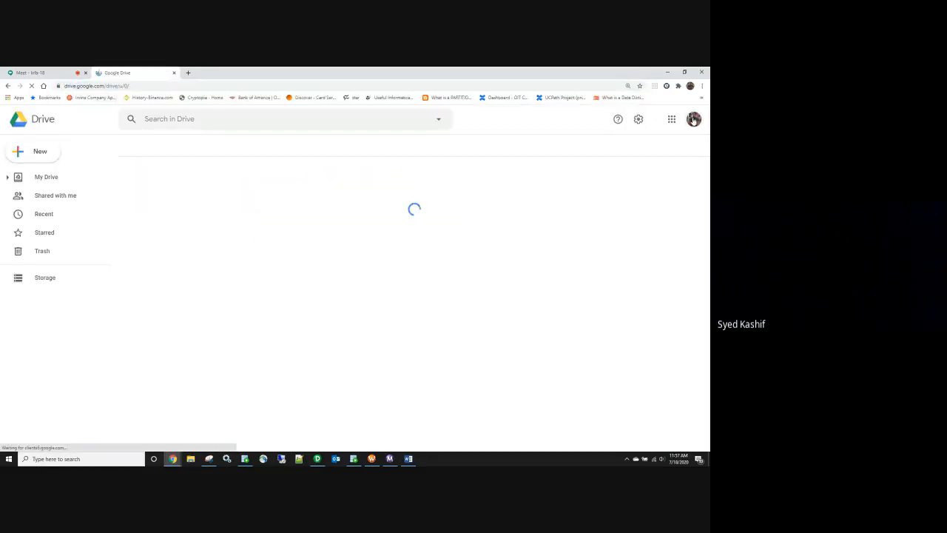
left_click(693, 119)
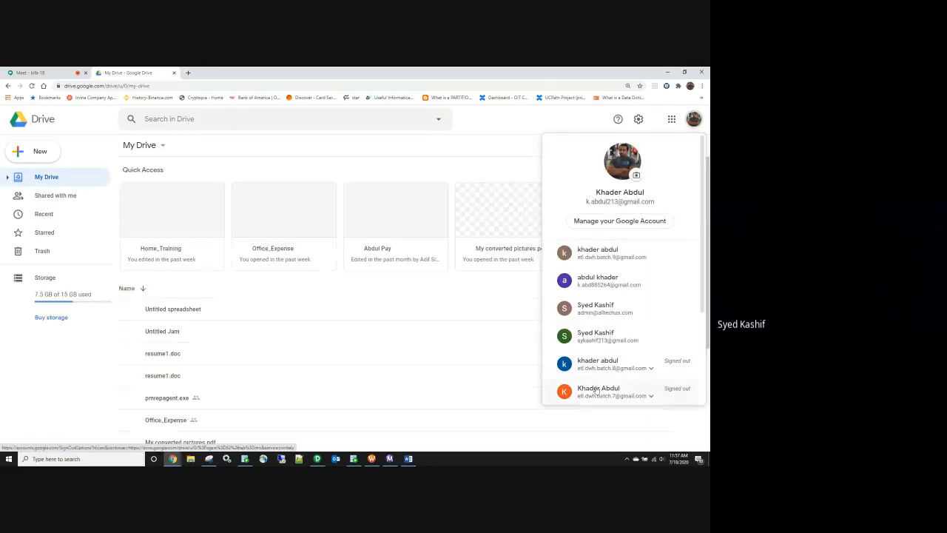
left_click(599, 314)
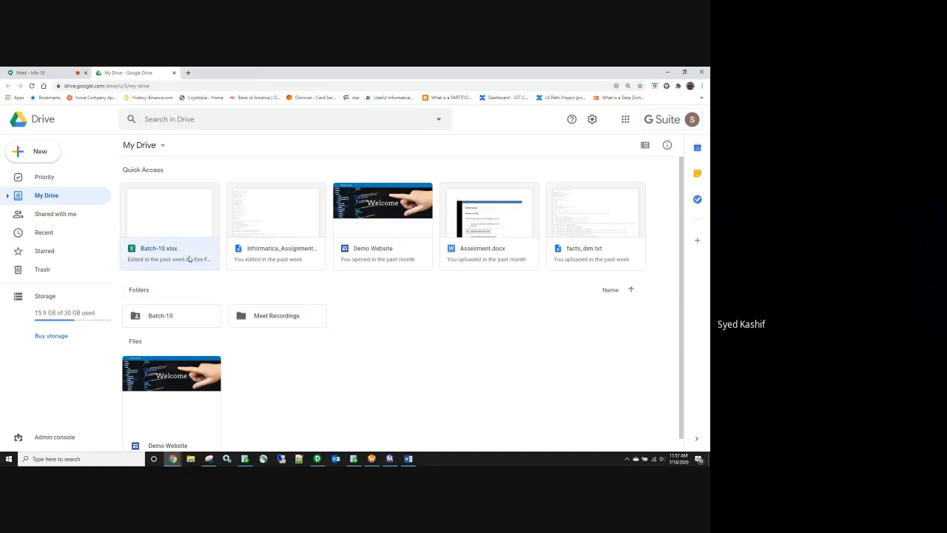
Step: Open Batch-10.xlsx from Drive with Google Sheets
double_click(189, 258)
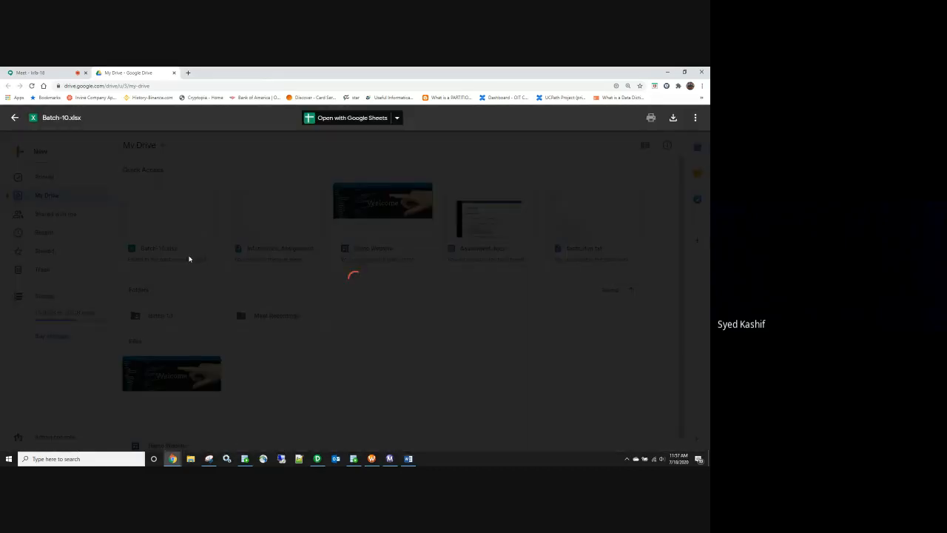
left_click(397, 118)
left_click(422, 148)
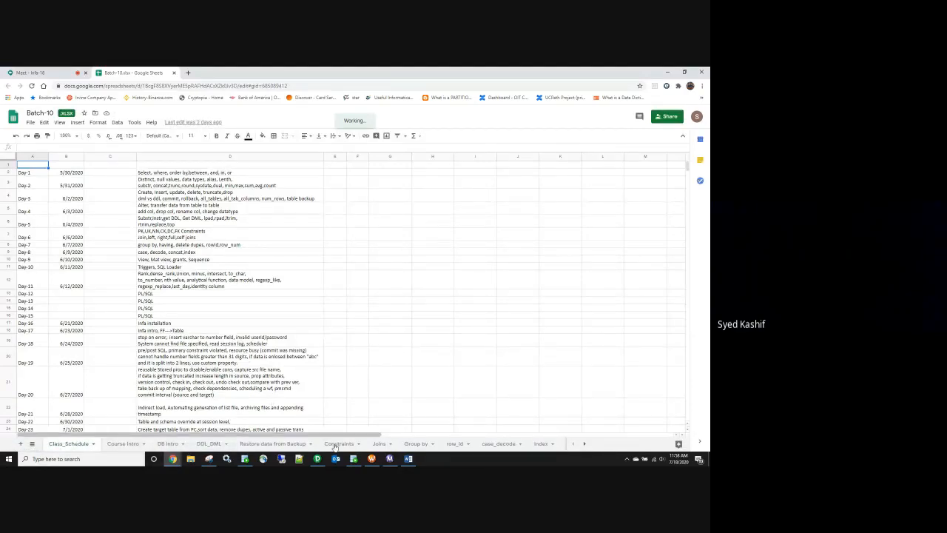
Step: Return to the Batch-10 spreadsheet, hide the screen-sharing notice and show its version history
left_click(172, 458)
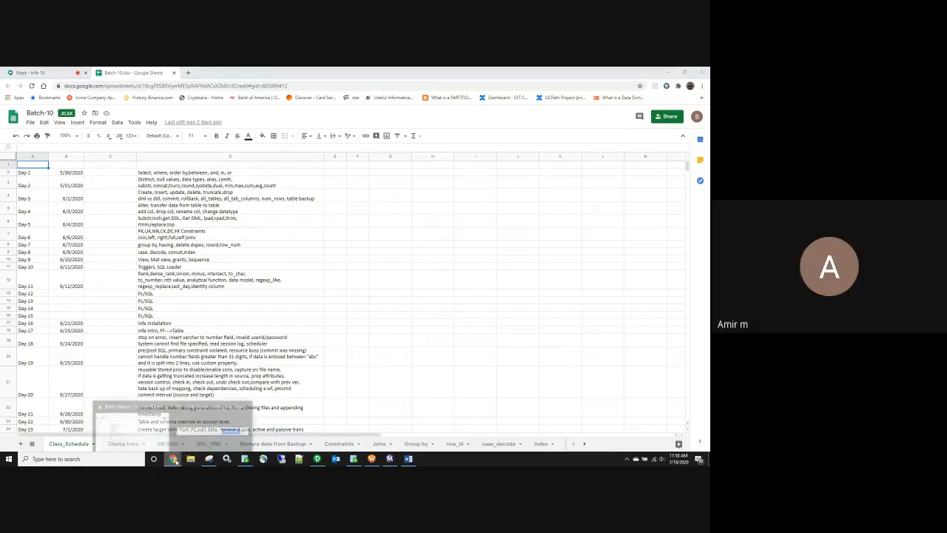
left_click(160, 439)
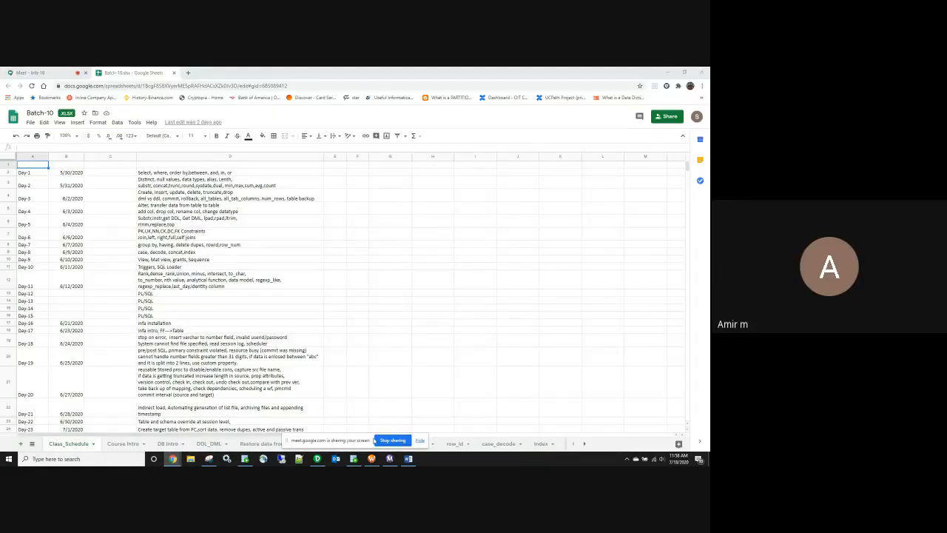
left_click(422, 444)
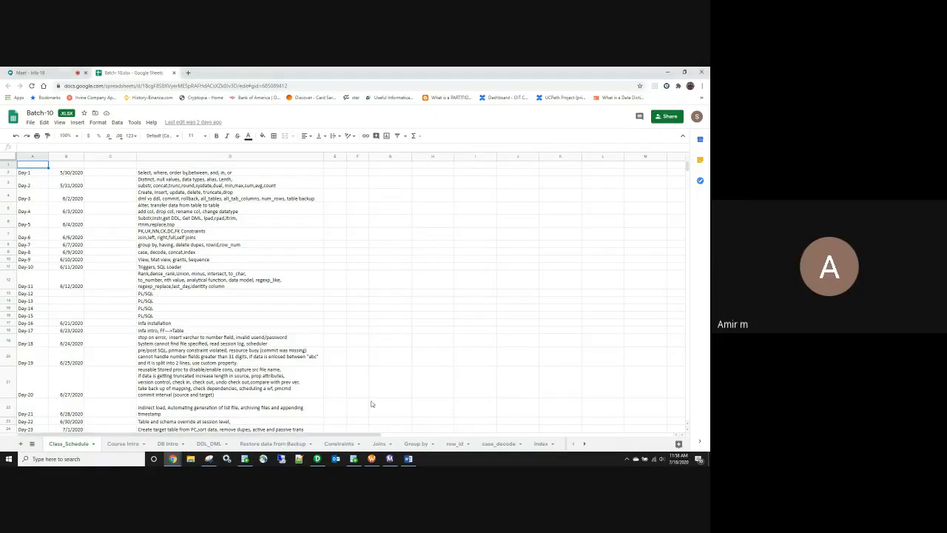
left_click(193, 123)
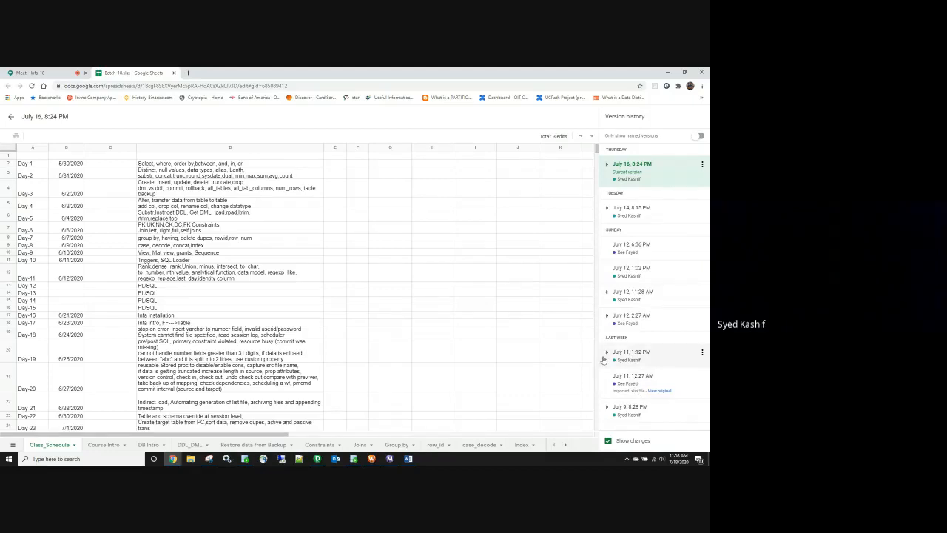
Step: View the July 12, 6:36 PM version of the schedule and scroll through it
left_click(625, 248)
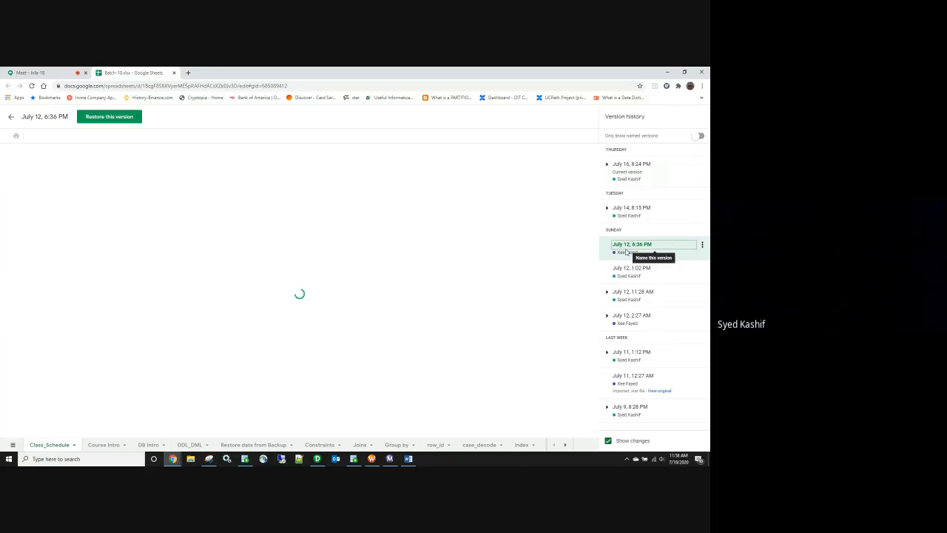
scroll(362, 265, "down", 5)
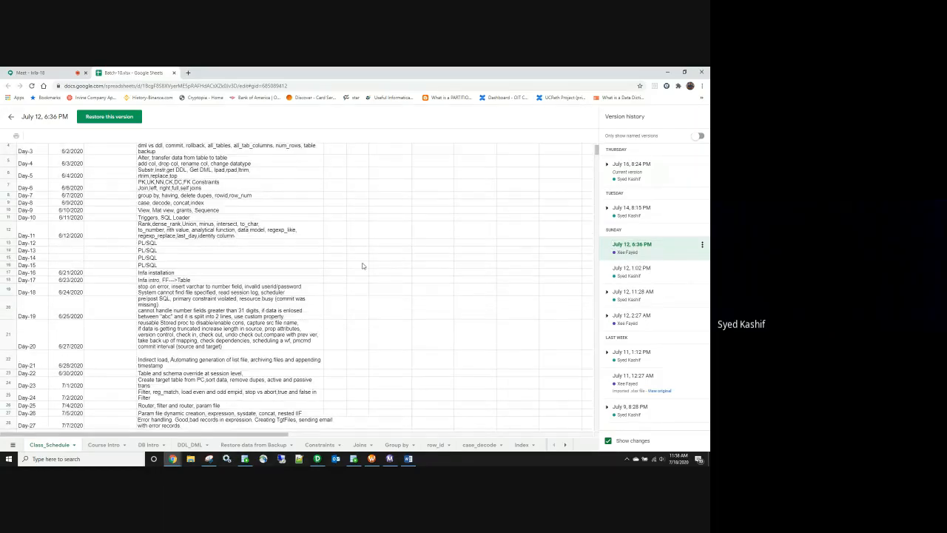
scroll(361, 265, "up", 5)
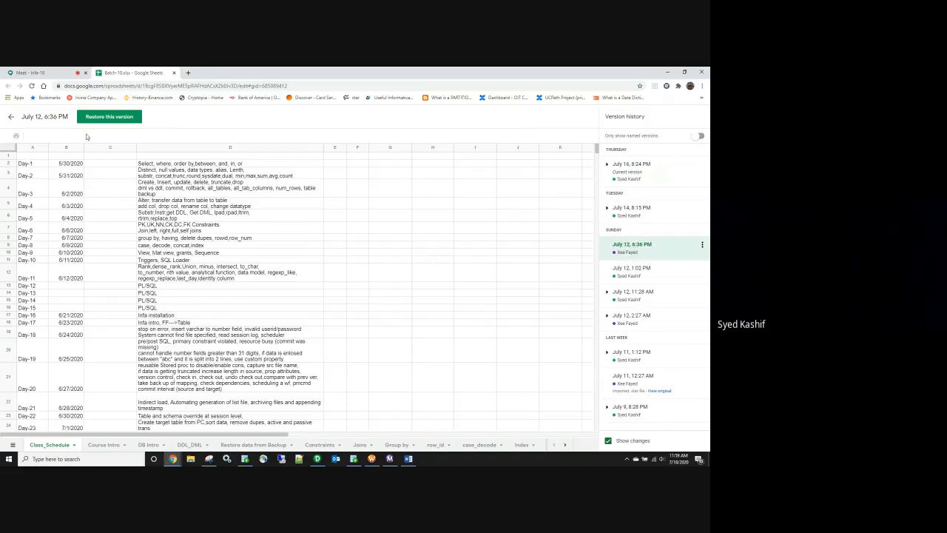
left_click(30, 72)
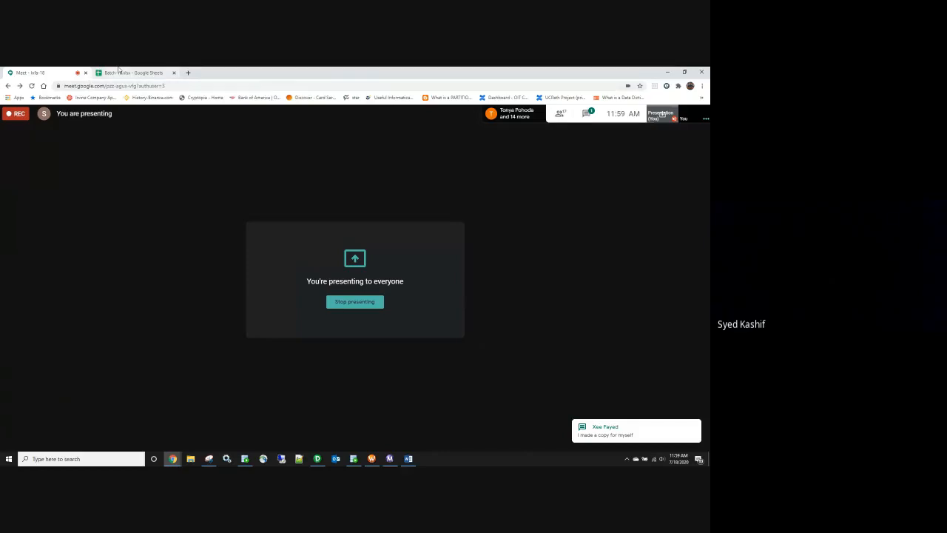
left_click(119, 72)
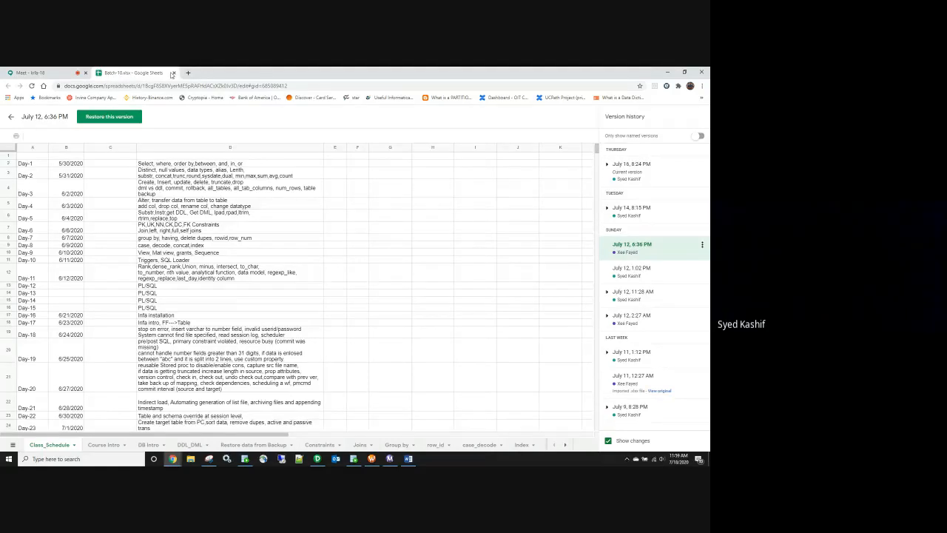
Step: Close the Sheets tab, reopen Google Drive and switch to the other Google account
left_click(173, 73)
left_click(102, 73)
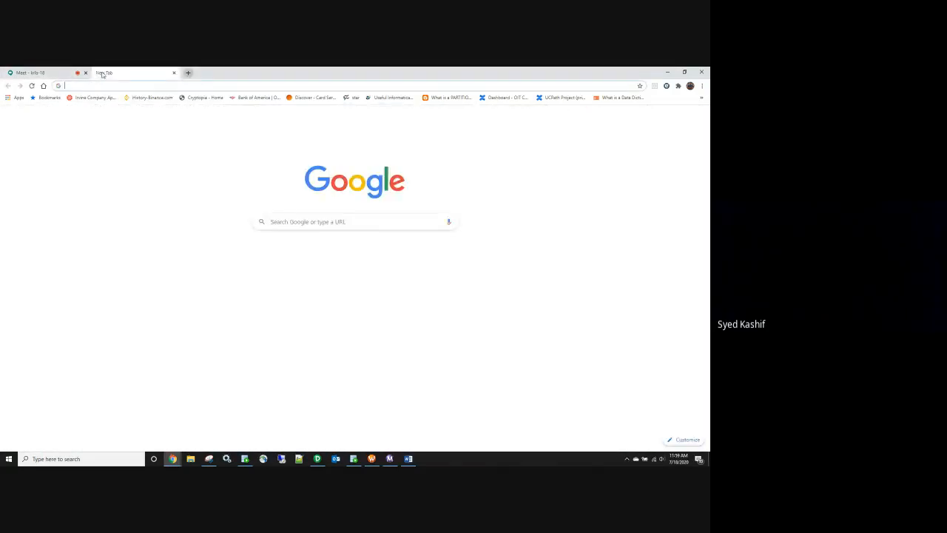
type("dri")
key("Return")
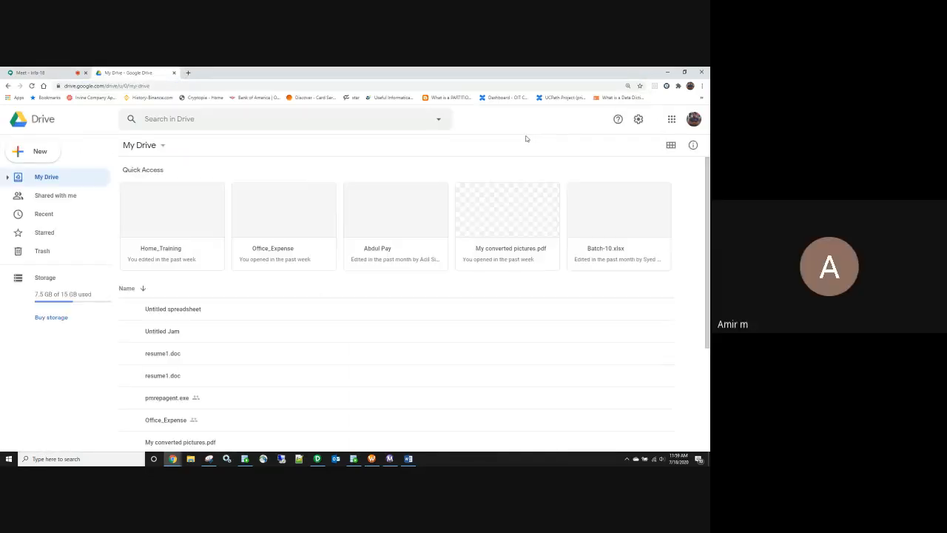
left_click(692, 121)
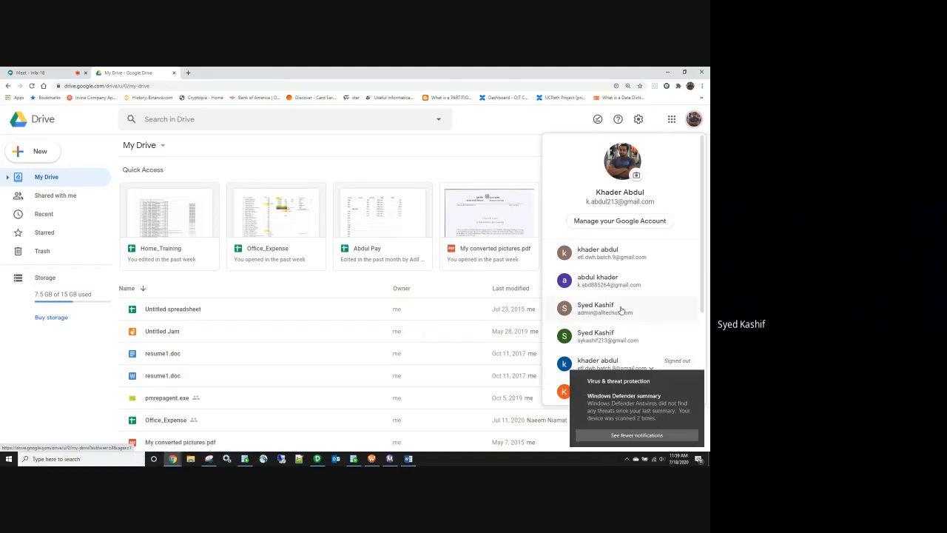
scroll(618, 333, "down", 3)
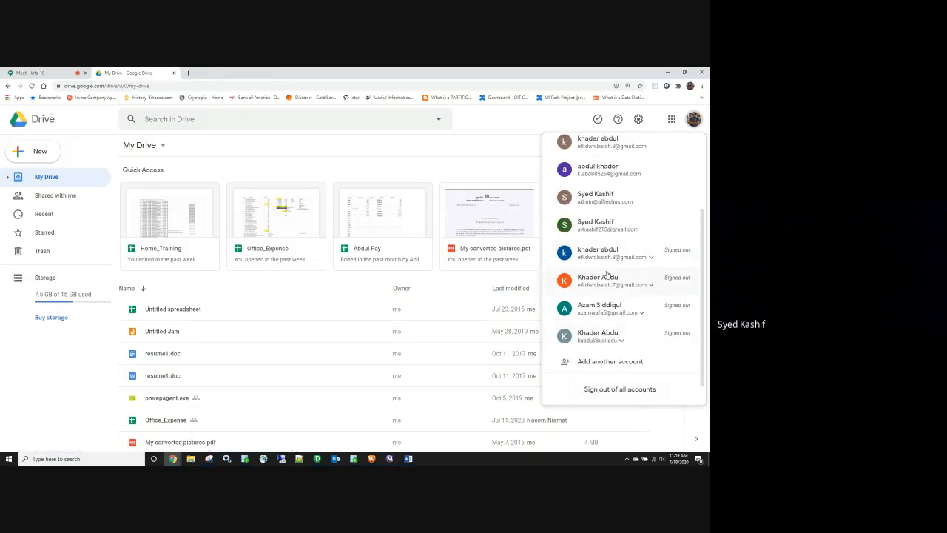
left_click(598, 200)
left_click(173, 73)
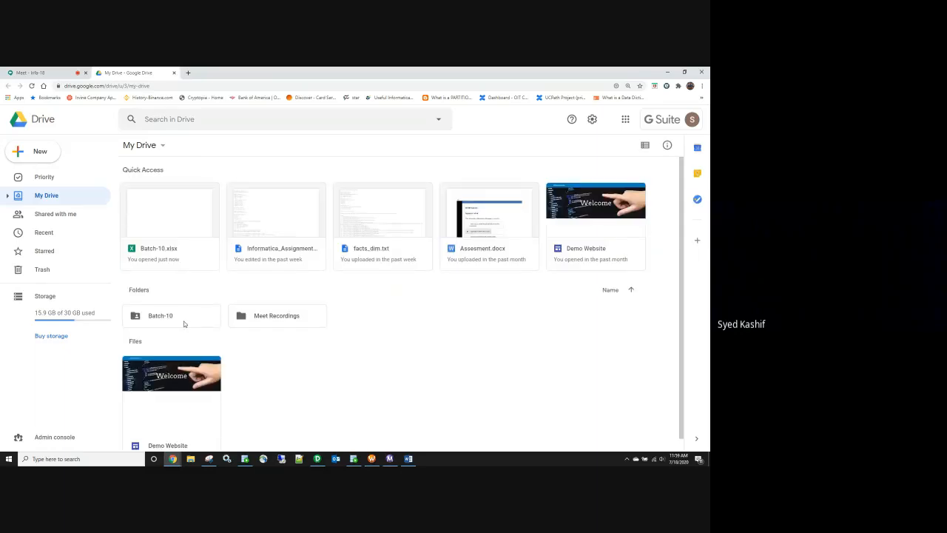
Step: Open Batch-10.xlsx from Batch-10 › Informatica_Recording in Google Sheets
double_click(188, 316)
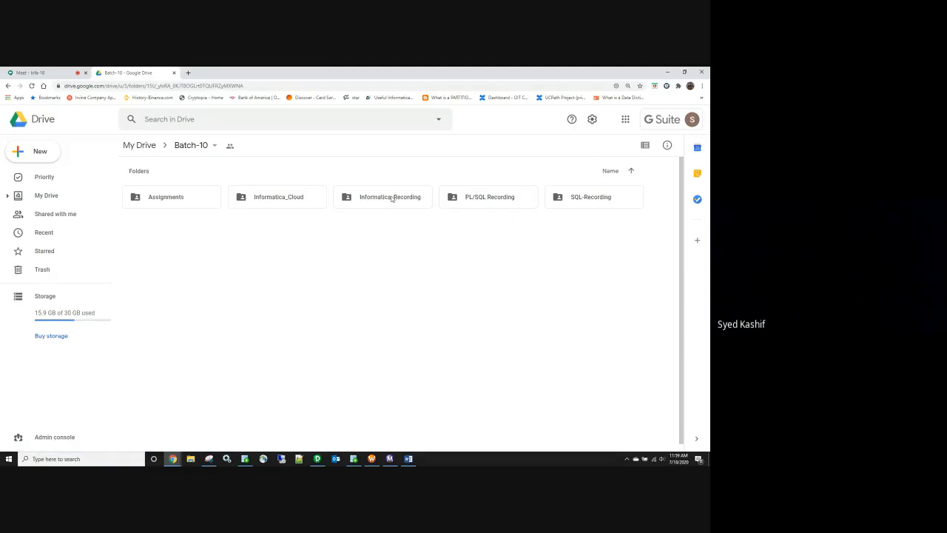
double_click(392, 199)
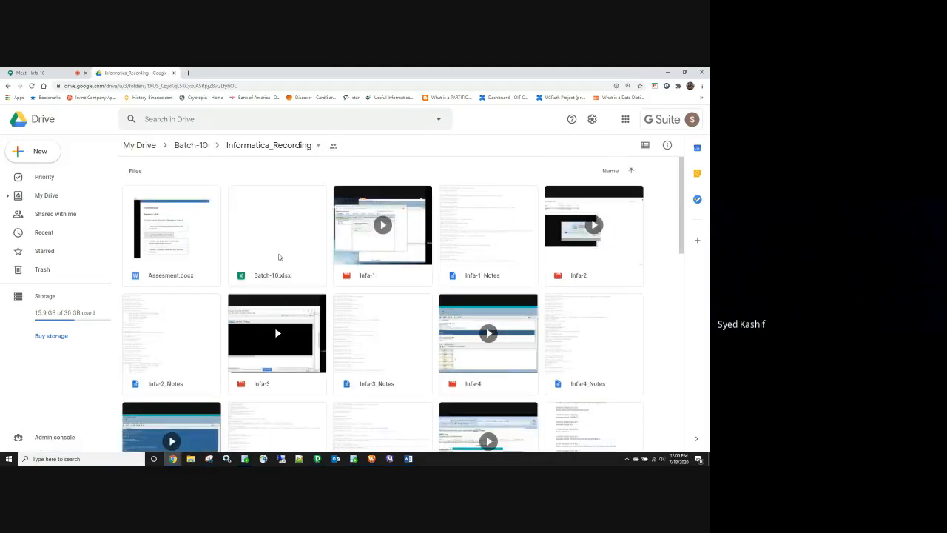
double_click(279, 256)
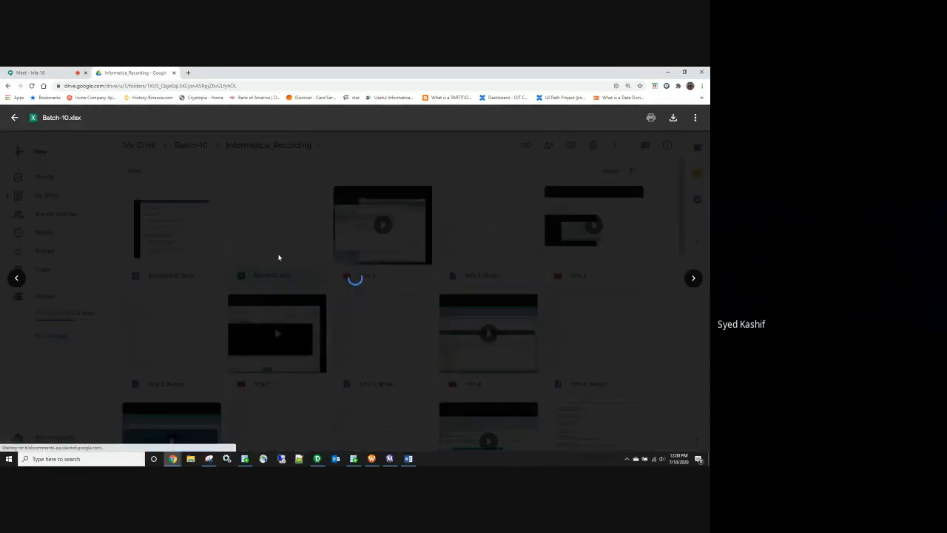
left_click(353, 118)
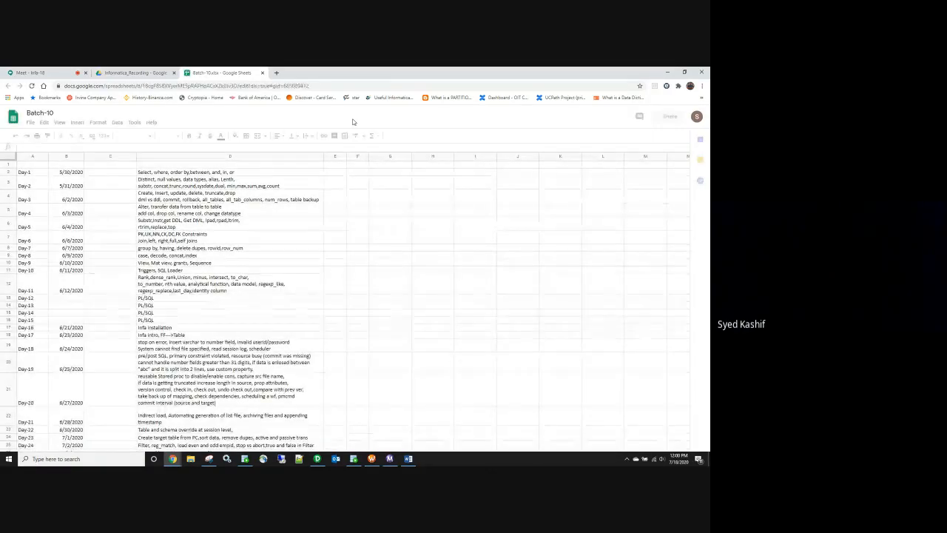
Step: Put Day-34 in cell A34 by copying the Day-33 label and changing its number
scroll(215, 299, "down", 3)
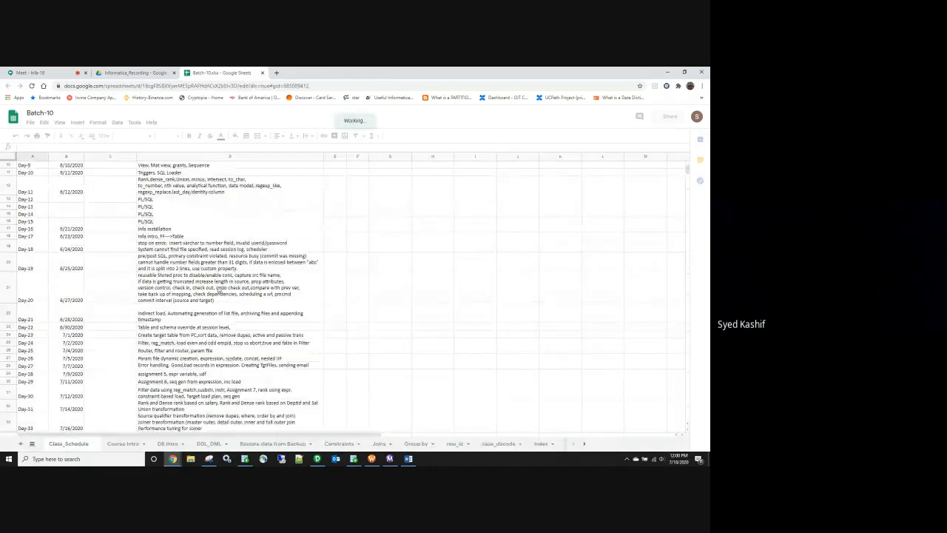
scroll(215, 298, "down", 5)
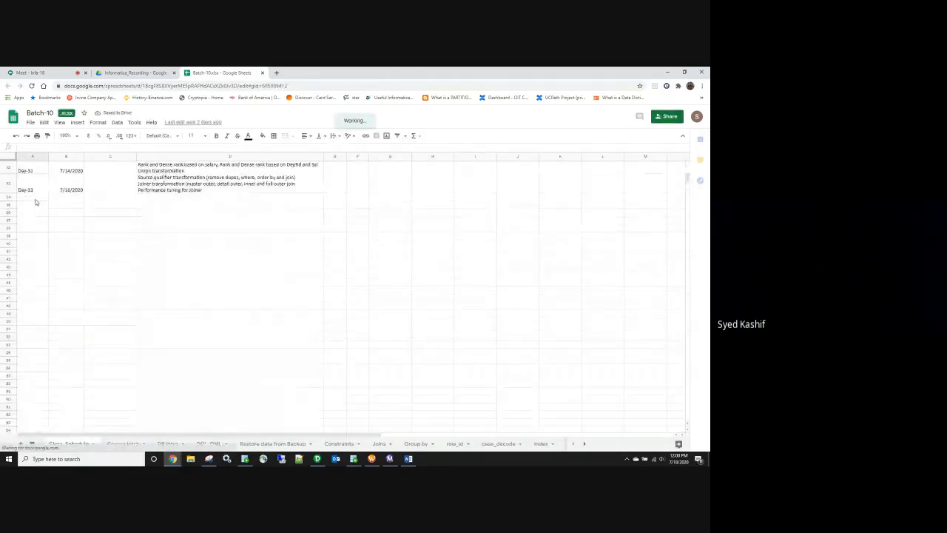
left_click(35, 199)
left_click(31, 190)
key("ctrl+c")
left_click(32, 198)
key("ctrl+v")
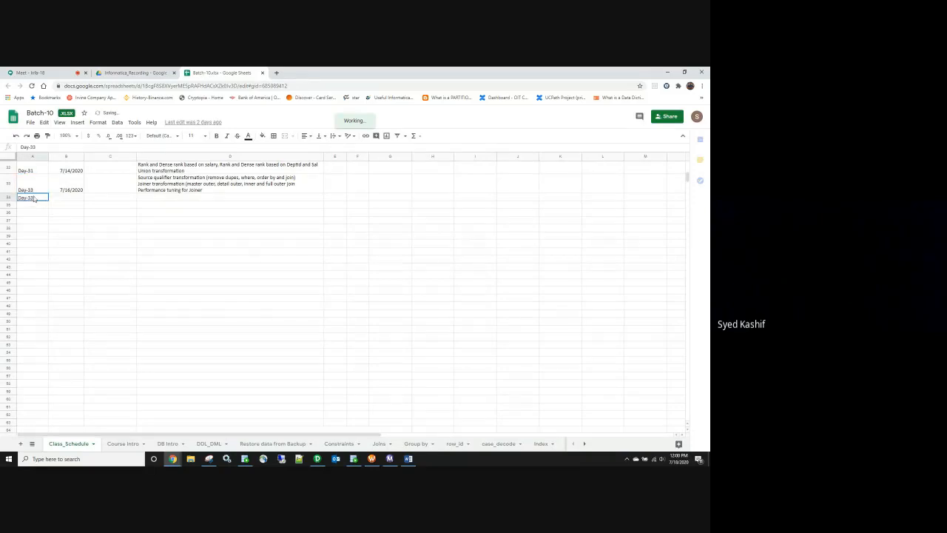
key("BackSpace")
type("4")
Step: Fill B34 with the date 7/18/2020, based on B33's date
left_click(69, 191)
key("ctrl+c")
left_click(68, 199)
key("ctrl+v")
double_click(71, 198)
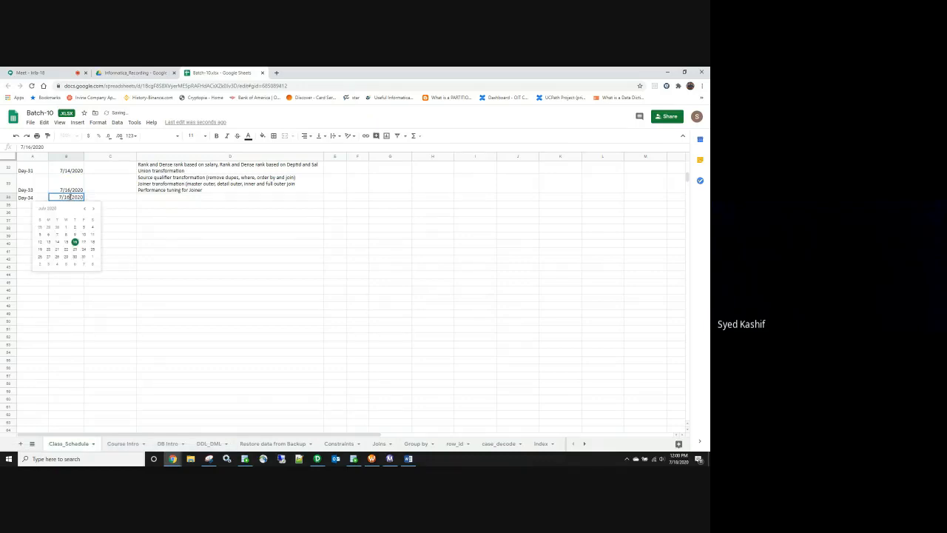
left_click(143, 199)
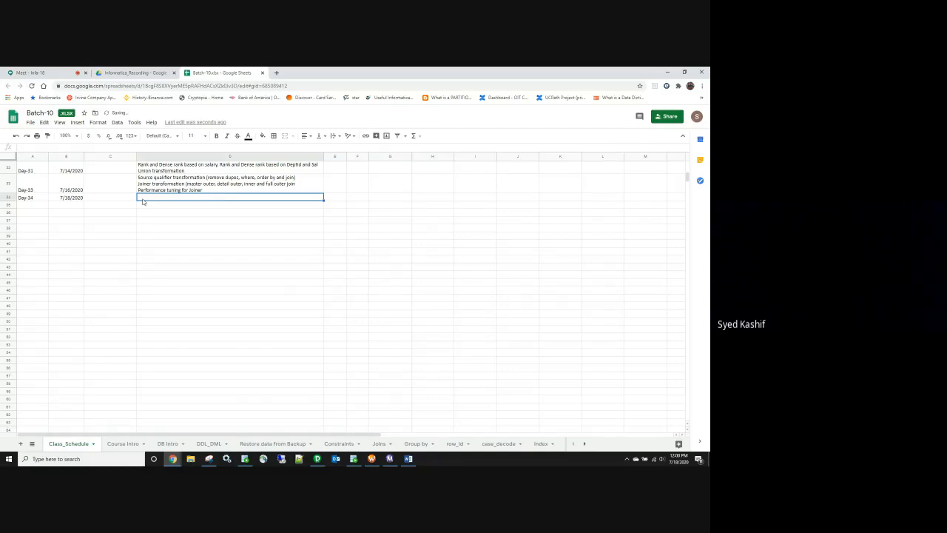
Step: Enter 'Assignment 8.1, Lookup transformation, look up policy on multiple matches' and 'look up active and passive' in D34, then heighten row 34
type("Assignment")
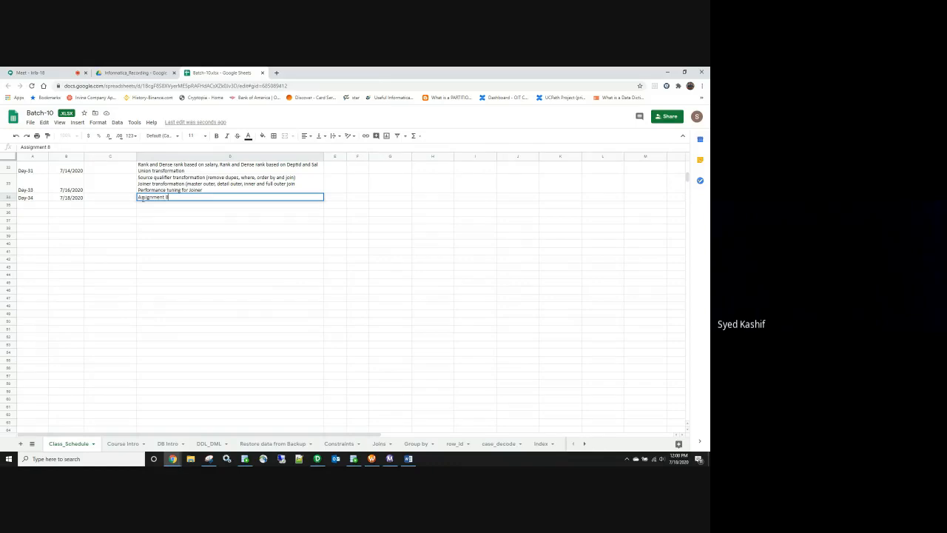
type("8.1")
type(", Lkp")
type("oo")
type("k up transformat")
type("ion,")
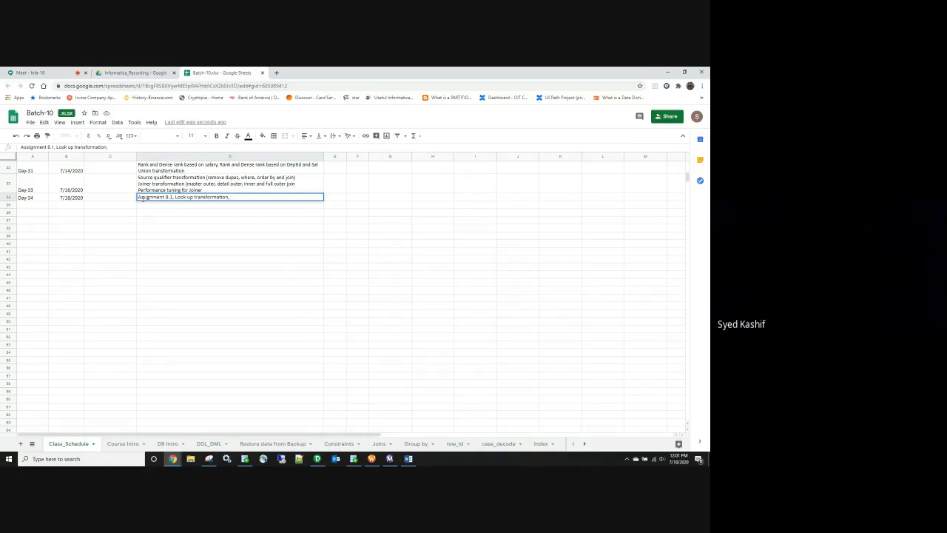
type("ook up policy on multiple matches.")
key("alt+Return")
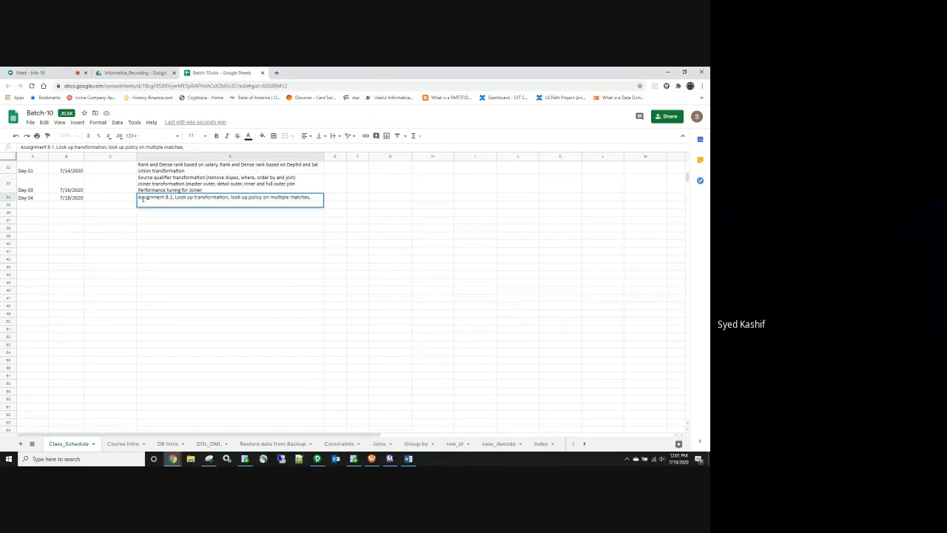
type("look up active and passive")
left_click(182, 271)
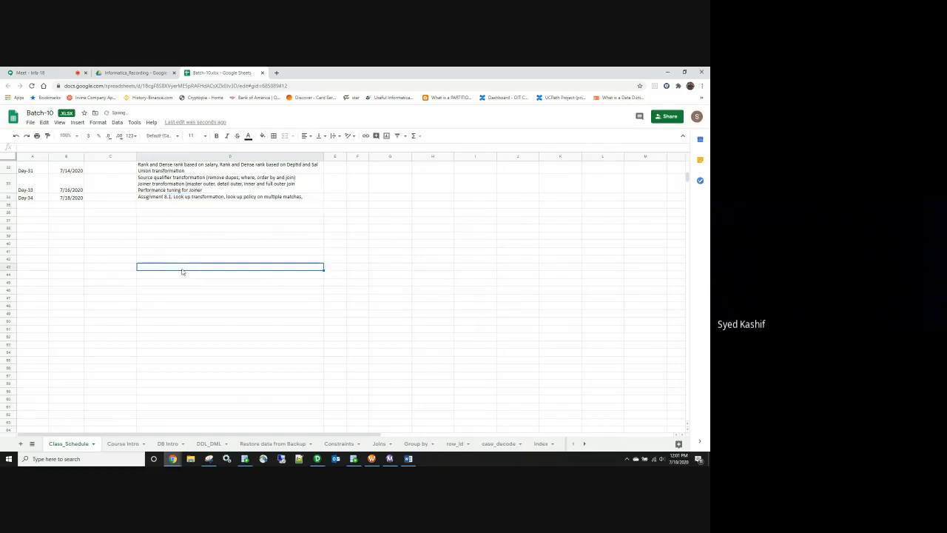
left_click(215, 200)
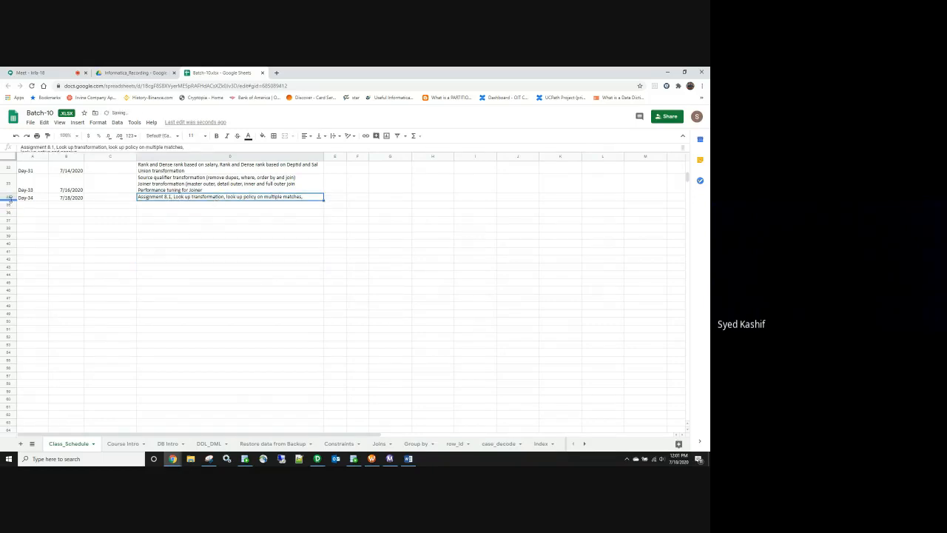
left_click_drag(11, 199, 11, 206)
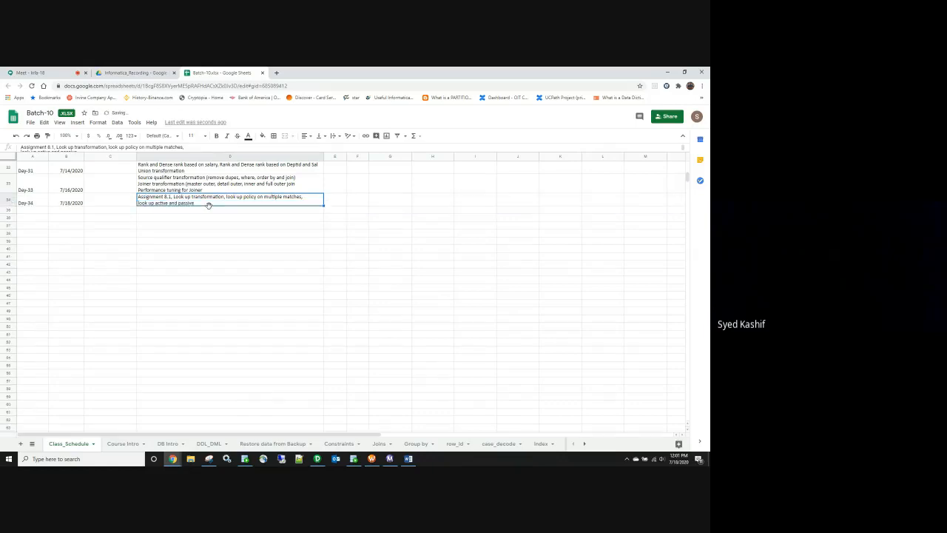
Step: Append 'unconnected lkp, SQ vs Joiner vs Lookup vs Unconnected' to the D34 topics
double_click(196, 206)
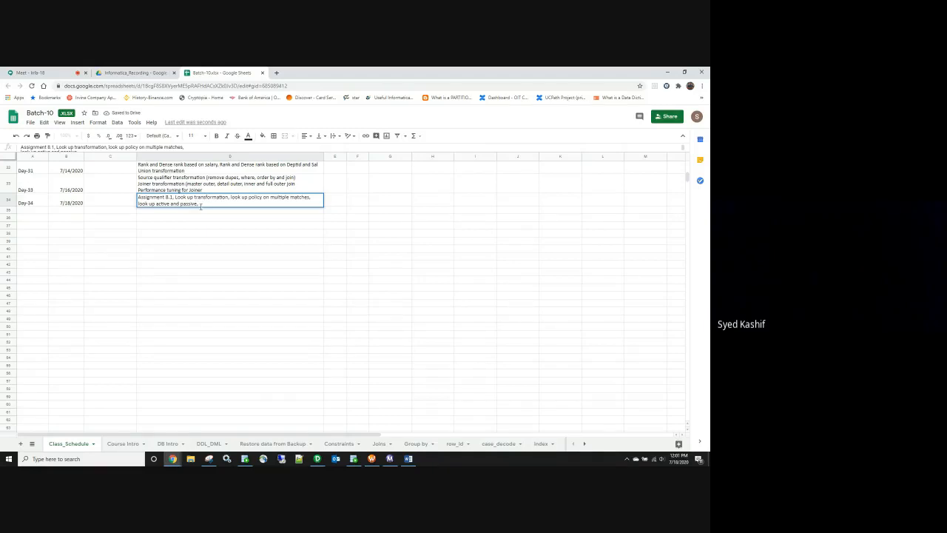
type(",unconnected lkp, SC")
key("BackSpace")
key("BackSpace")
type("oine")
type("r vs Lookup ")
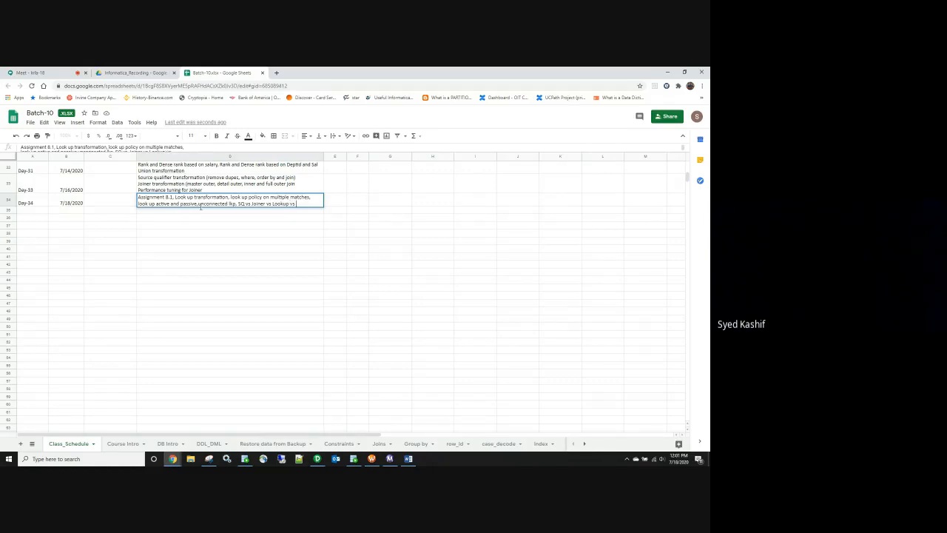
type("vs Unconnected lkp")
left_click(204, 256)
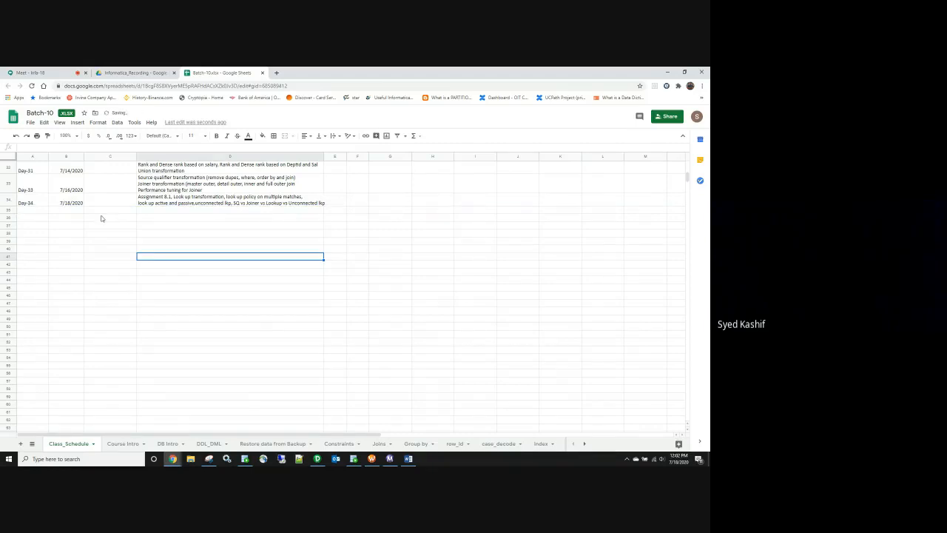
Step: Move the SQ vs Joiner vs Lookup comparison onto its own line in D34
left_click(236, 204)
double_click(235, 204)
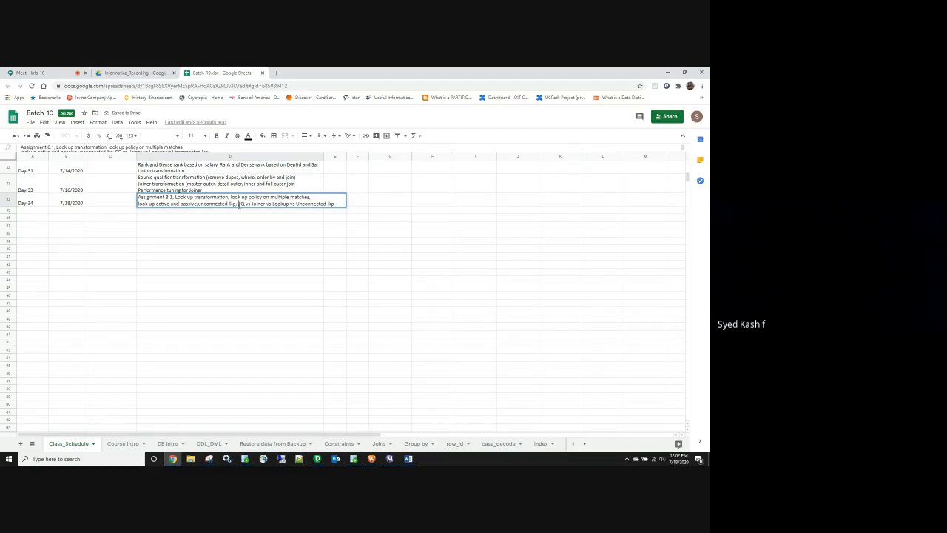
key("alt+Return")
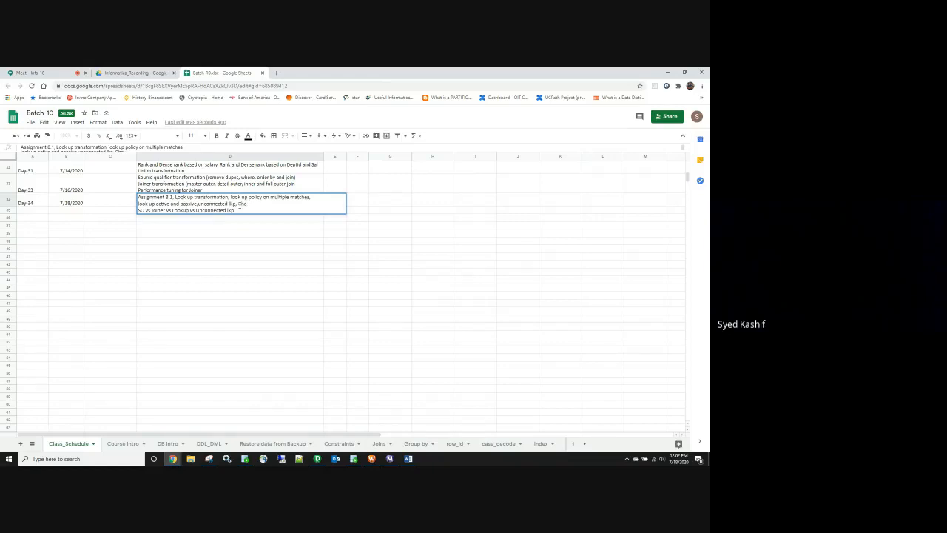
type("defau")
type("n lookup")
left_click(269, 316)
left_click(237, 264)
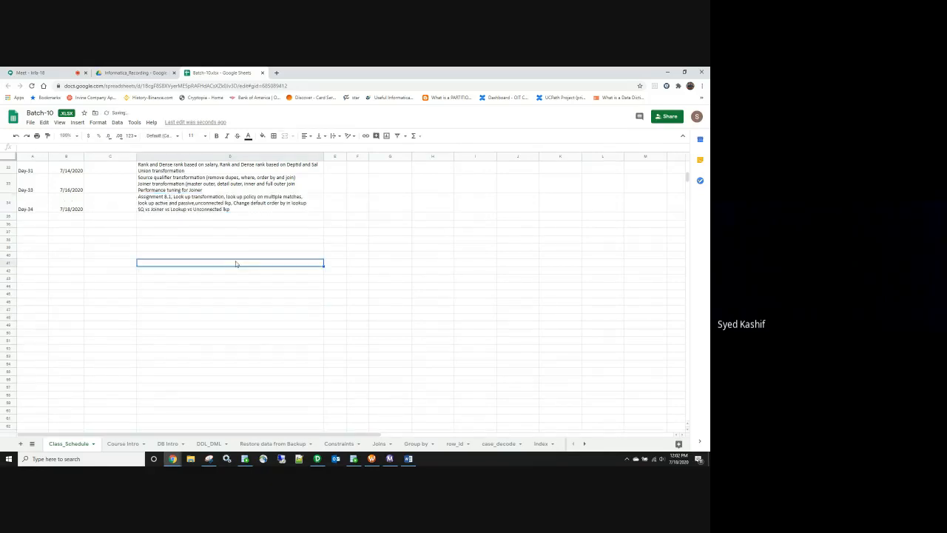
left_click(317, 459)
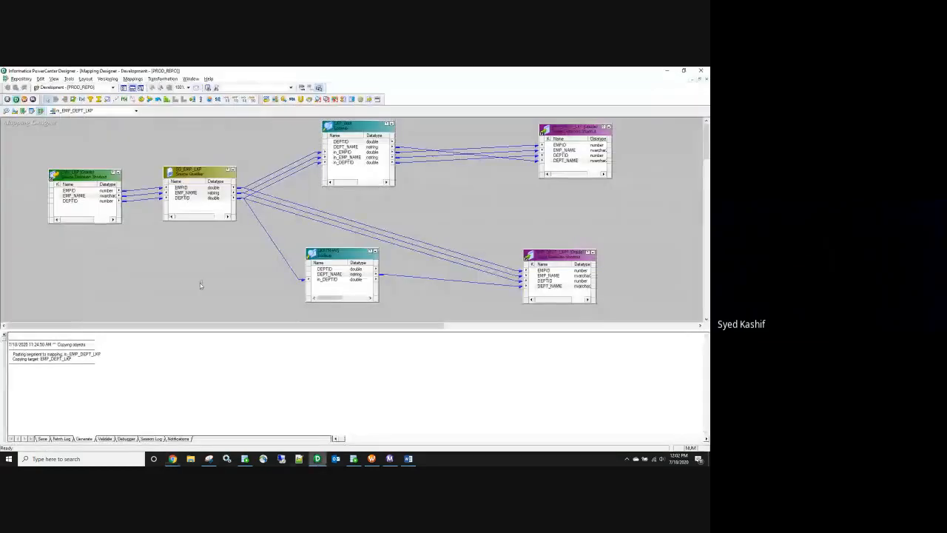
Step: Delete the extra lookup and its target, and move the remaining lookup higher
left_click_drag(306, 124, 637, 189)
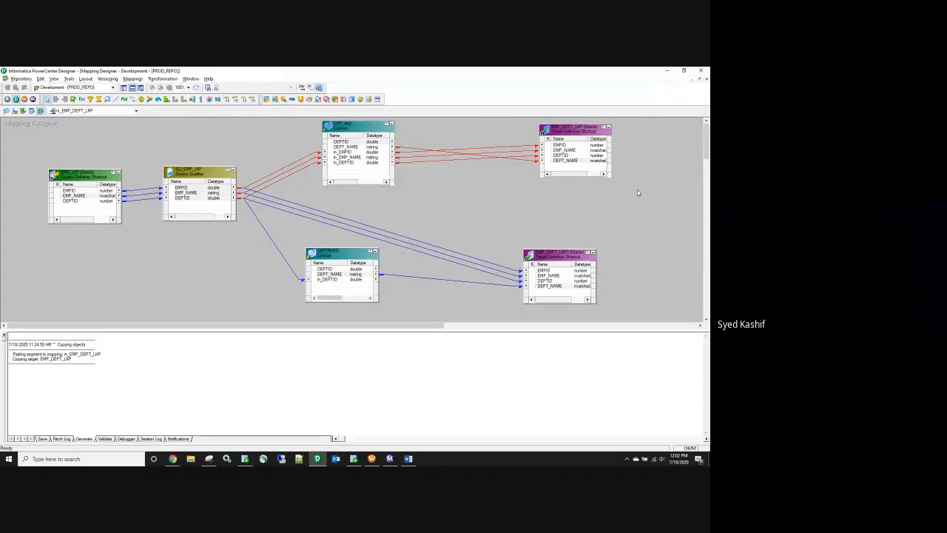
key("Delete")
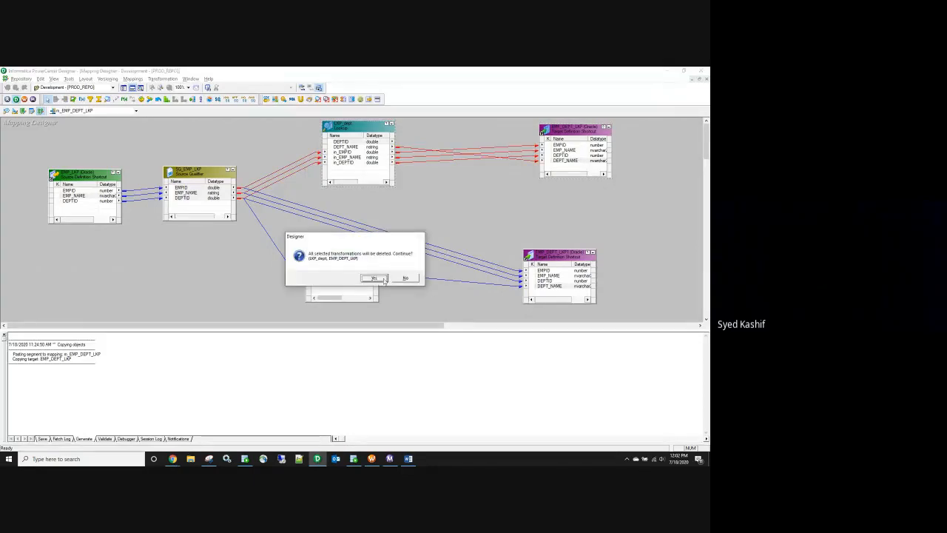
left_click(374, 278)
left_click_drag(364, 237, 404, 153)
Step: Rename the LKPTRANS lookup to LKP_DEPT and save the mapping
double_click(394, 160)
left_click(385, 250)
left_click_drag(243, 321, 231, 322)
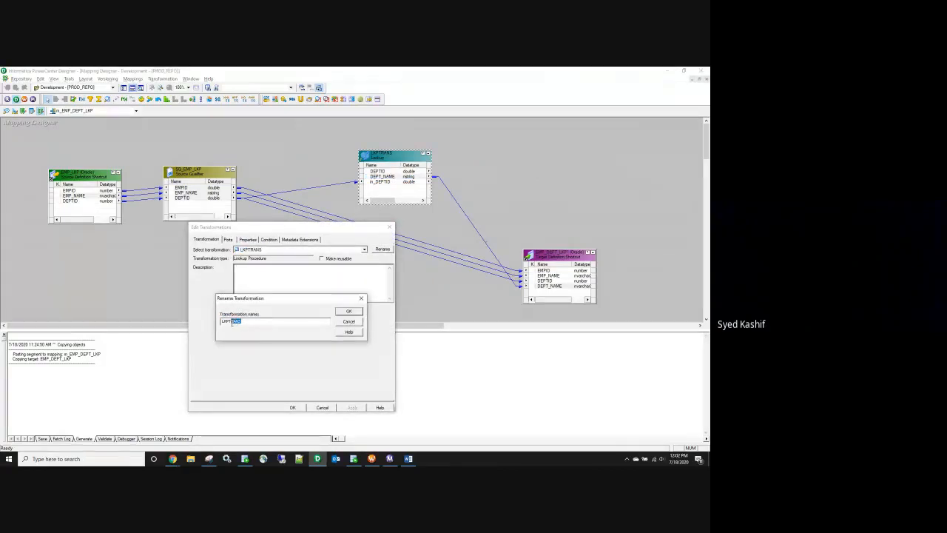
key("BackSpace")
type("_DEPT")
left_click(348, 312)
left_click(352, 407)
left_click(292, 407)
key("ctrl+s")
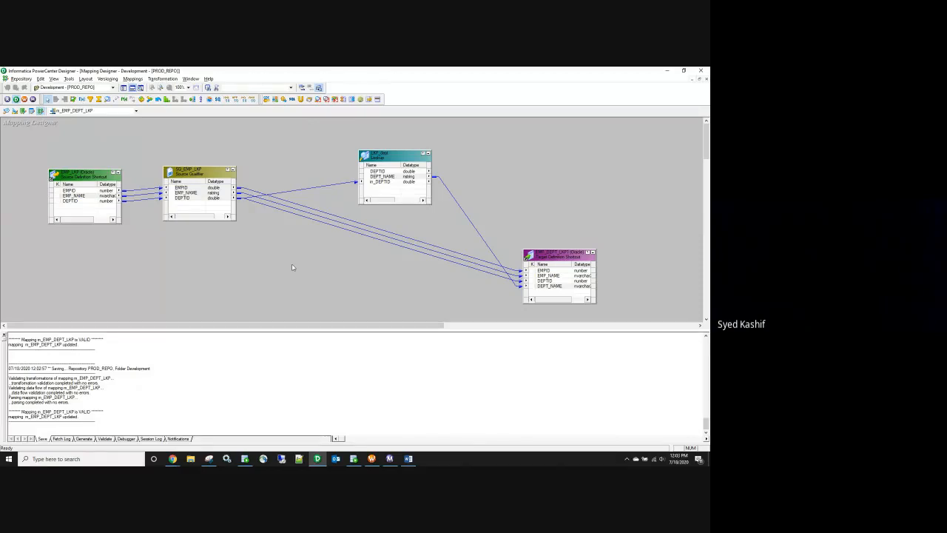
left_click(392, 178)
left_click(391, 182)
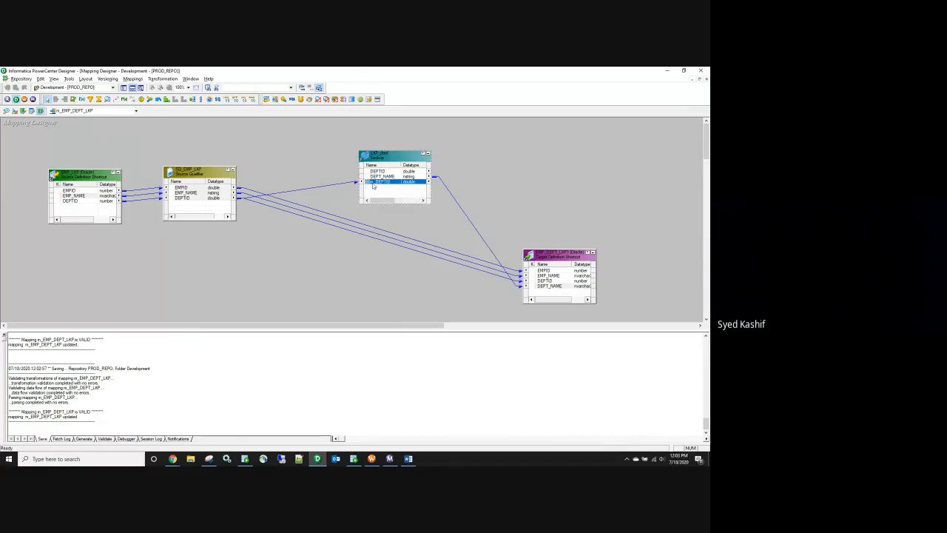
double_click(382, 154)
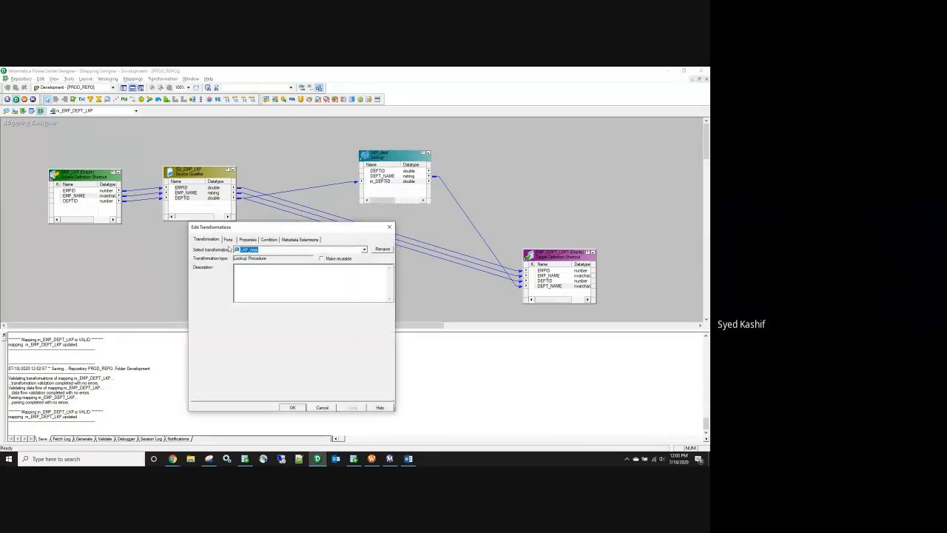
left_click(269, 239)
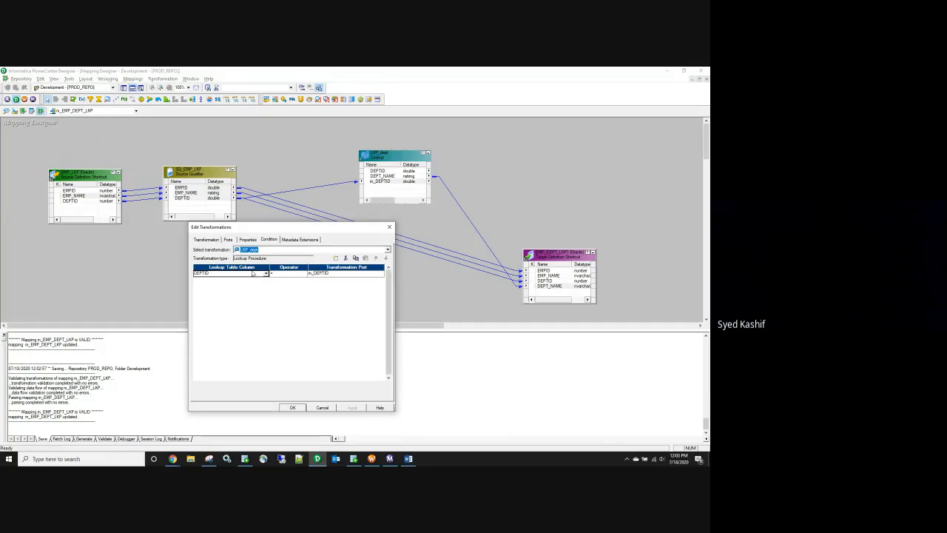
left_click(245, 240)
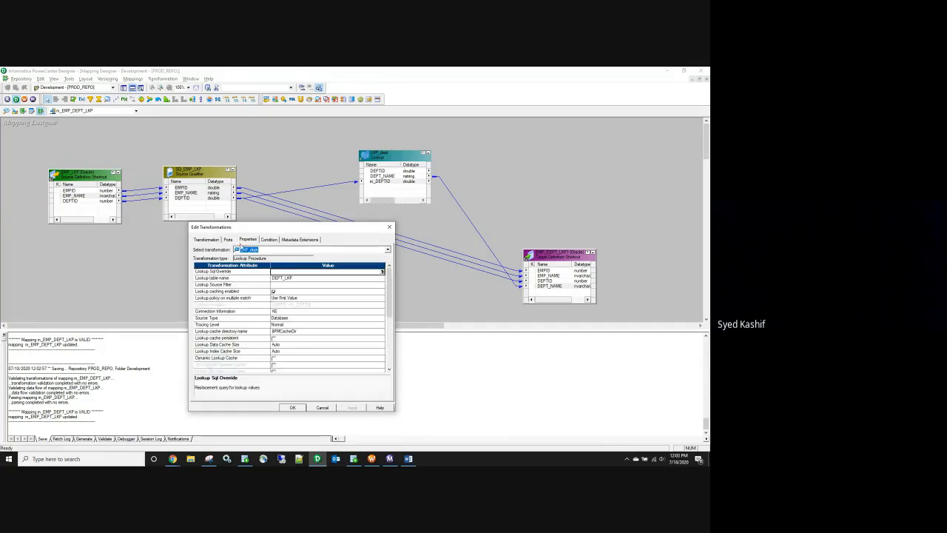
left_click(289, 299)
left_click(287, 298)
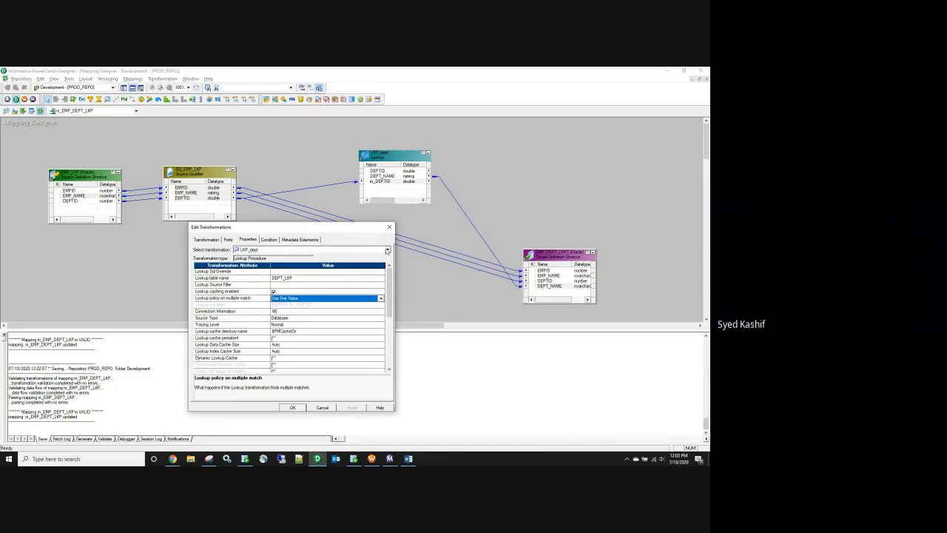
left_click(390, 227)
key("ctrl+s")
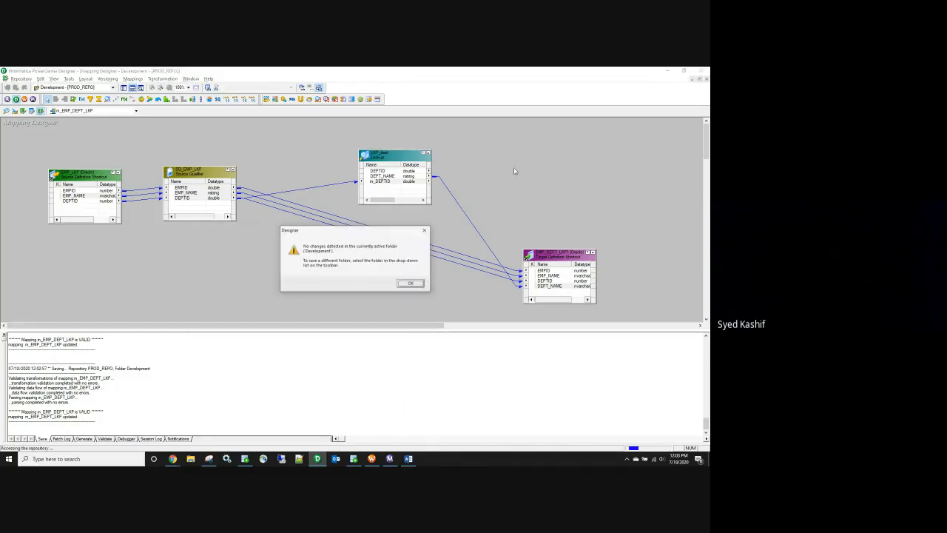
left_click(419, 283)
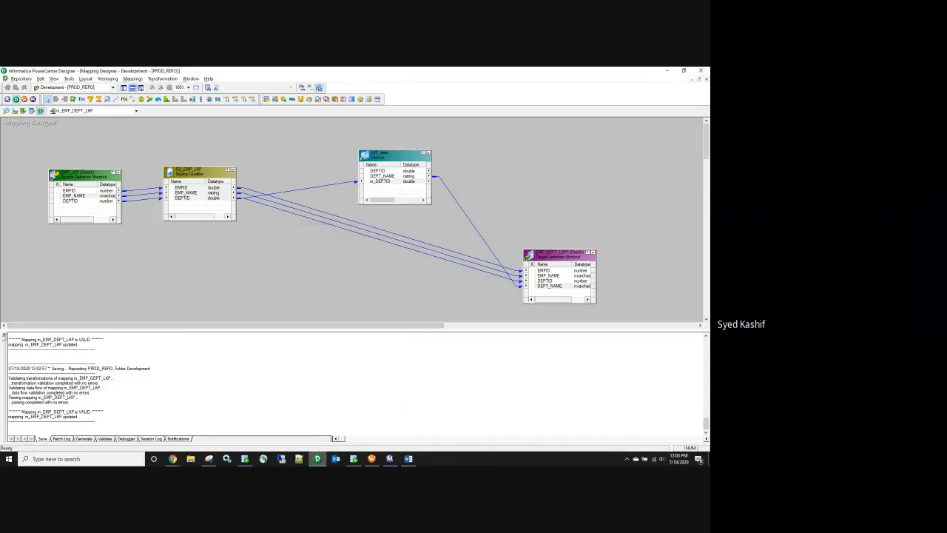
left_click(372, 459)
Step: Refresh the session's mapping and save the workflow
right_click(283, 151)
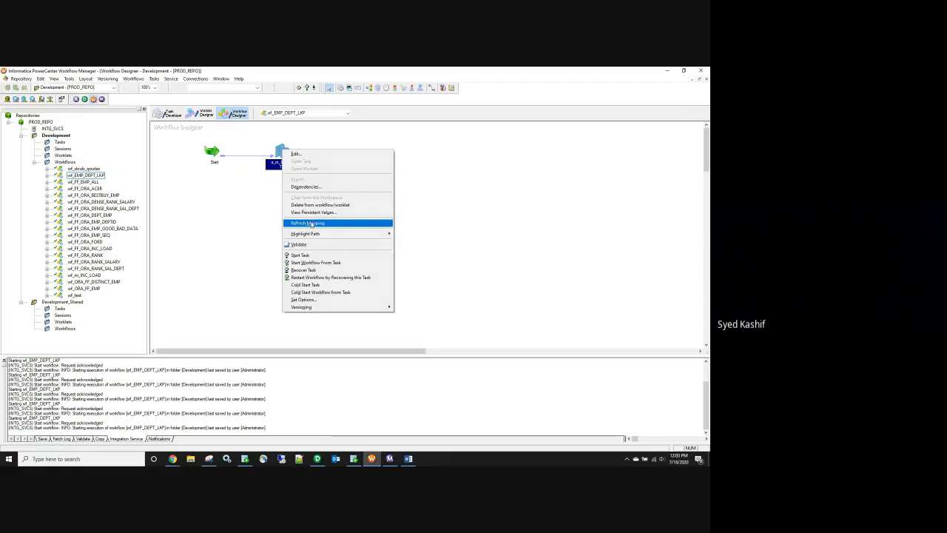
left_click(312, 223)
key("ctrl+s")
right_click(312, 223)
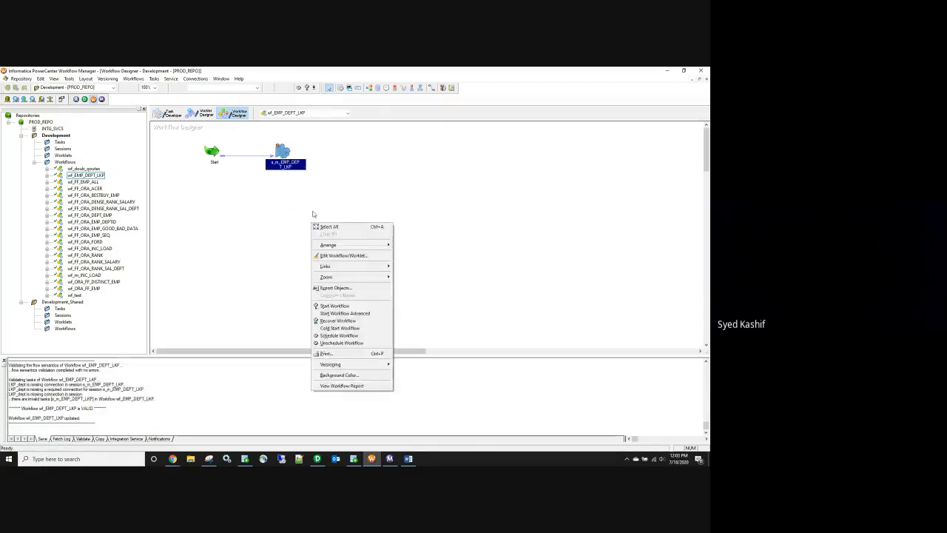
left_click(285, 154)
Step: Set the session's LKP_dept lookup relational connection to hr and save the workflow
double_click(286, 153)
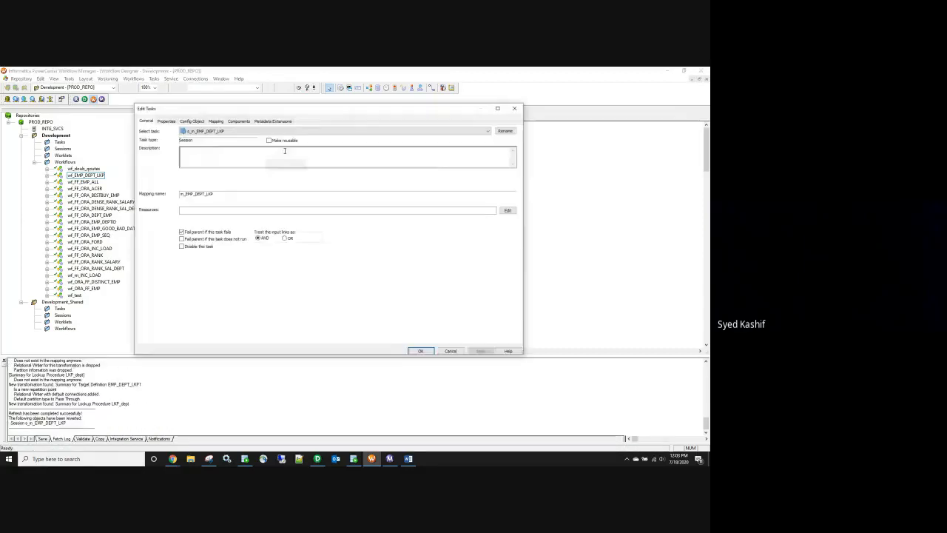
left_click(215, 120)
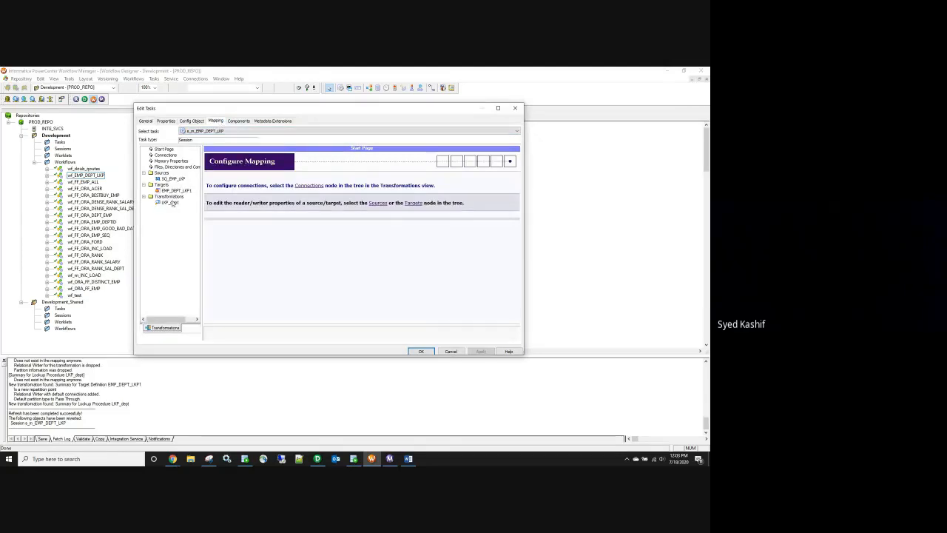
left_click(172, 202)
left_click(424, 171)
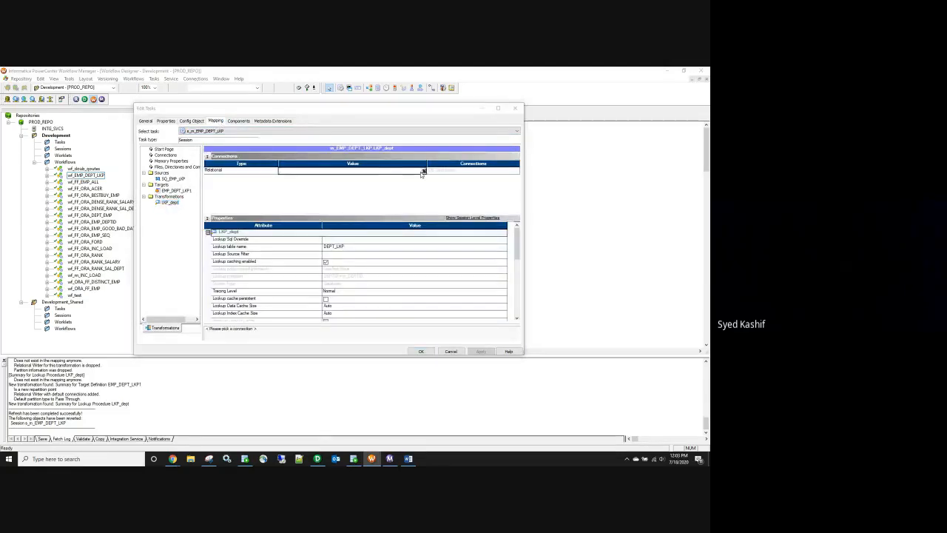
left_click(285, 230)
left_click(371, 191)
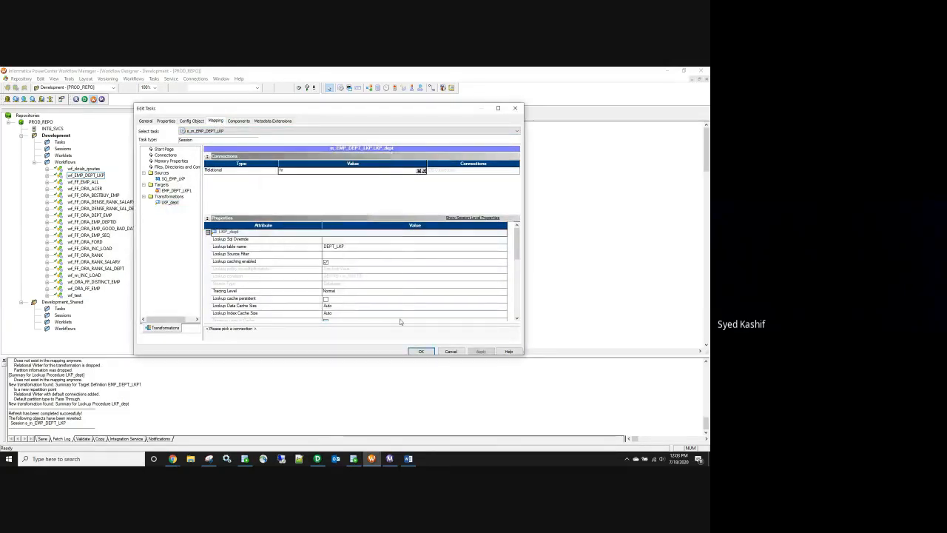
left_click(422, 352)
key("ctrl+s")
Step: Start the wf_EMP_DEPT_LKP workflow
right_click(383, 177)
left_click(404, 255)
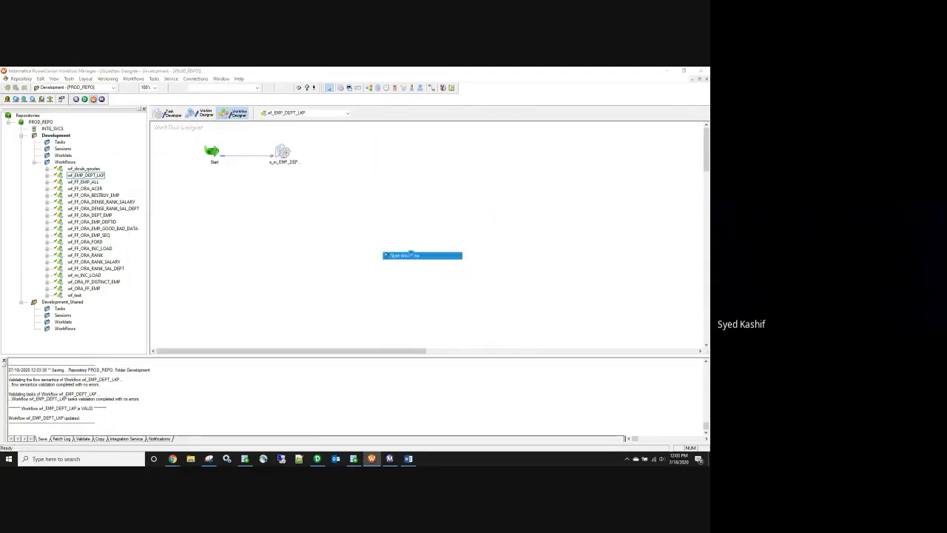
mouse_move(393, 461)
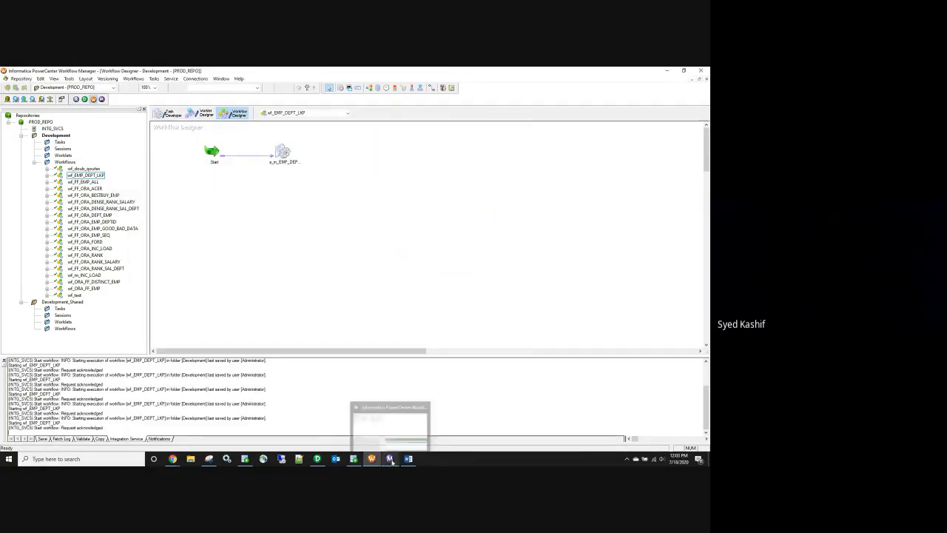
Step: Check the s_m_EMP_DEPT_LKP session run in Workflow Monitor
left_click(392, 459)
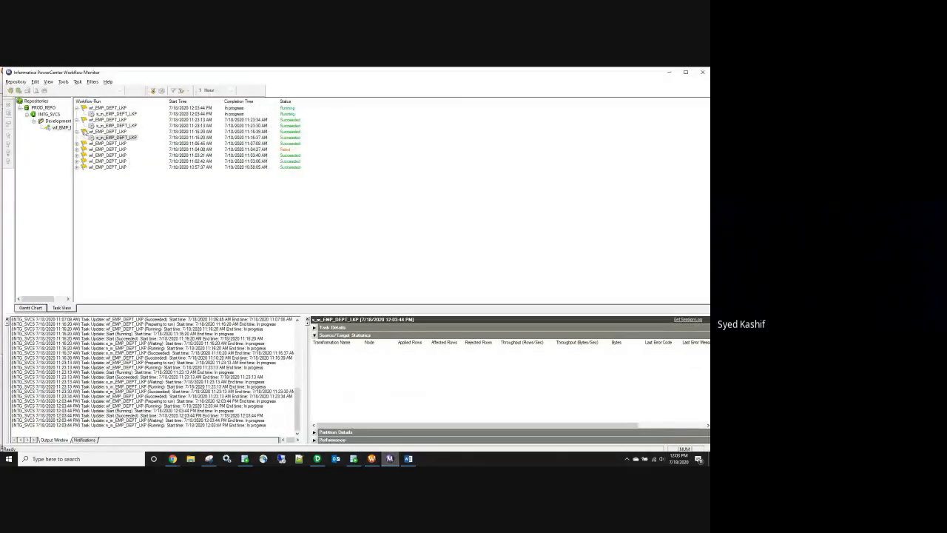
left_click(77, 130)
left_click(77, 120)
left_click(104, 115)
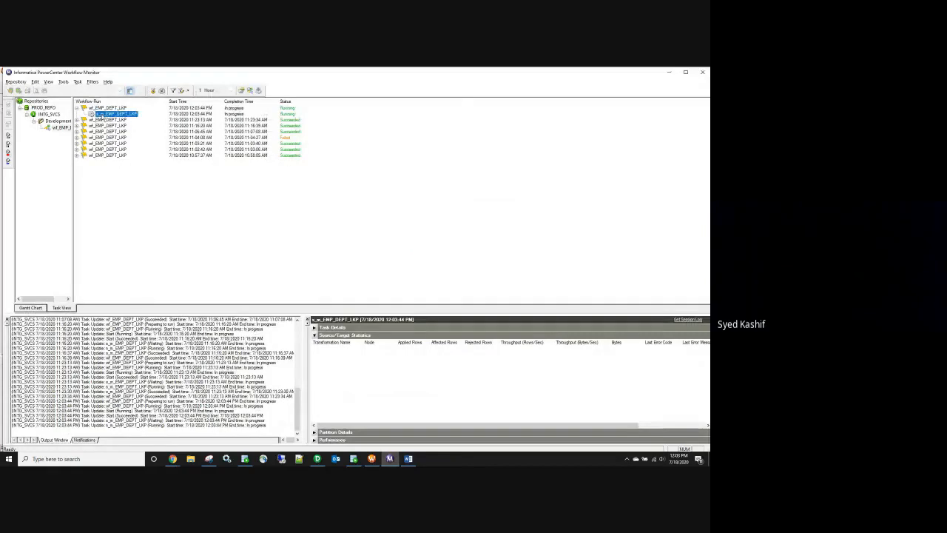
left_click(247, 460)
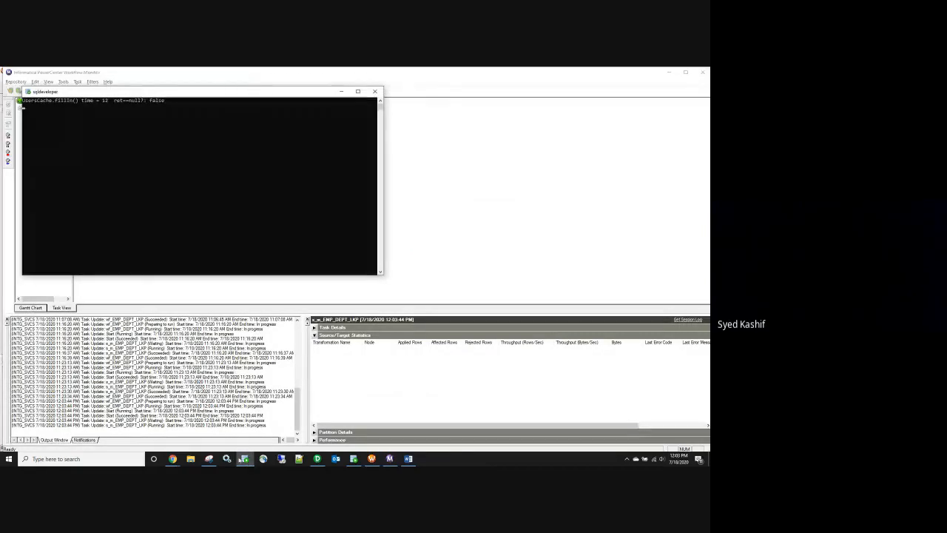
left_click(354, 459)
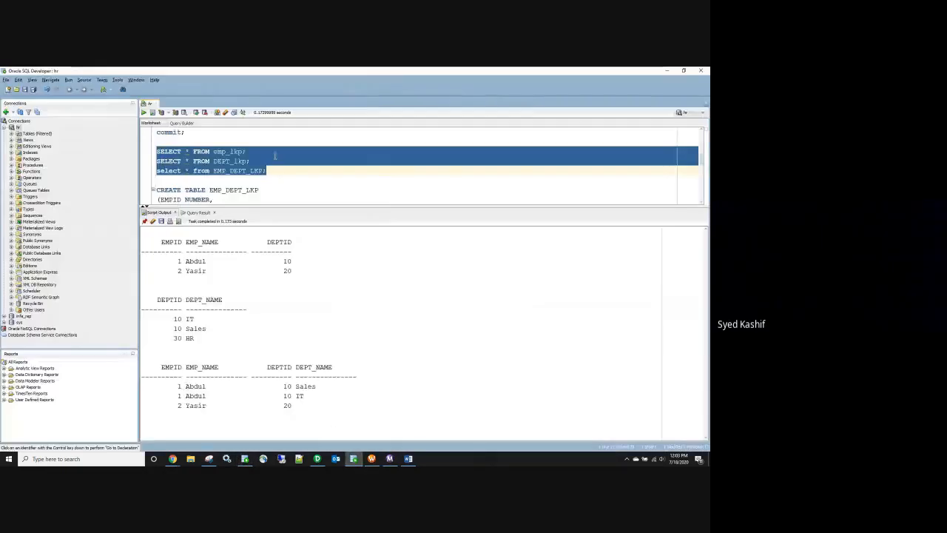
left_click(389, 459)
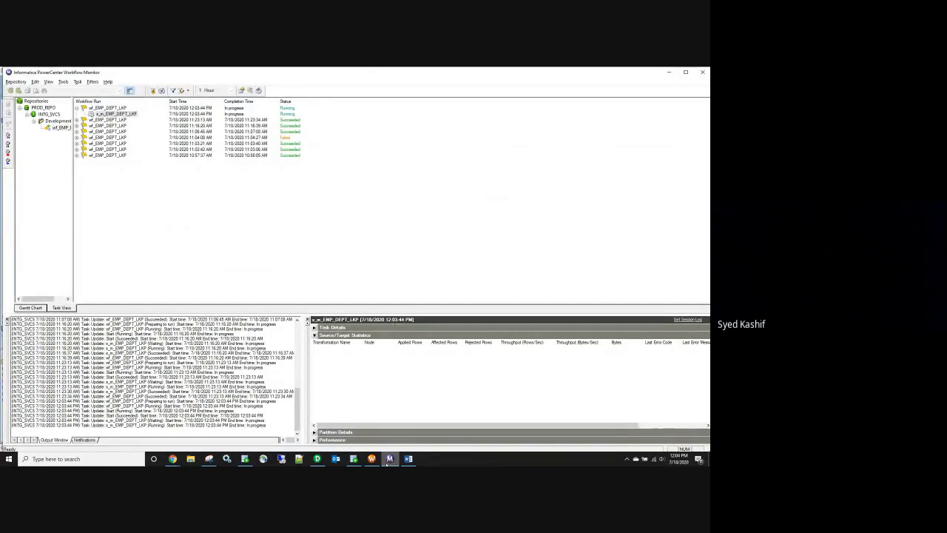
left_click(354, 458)
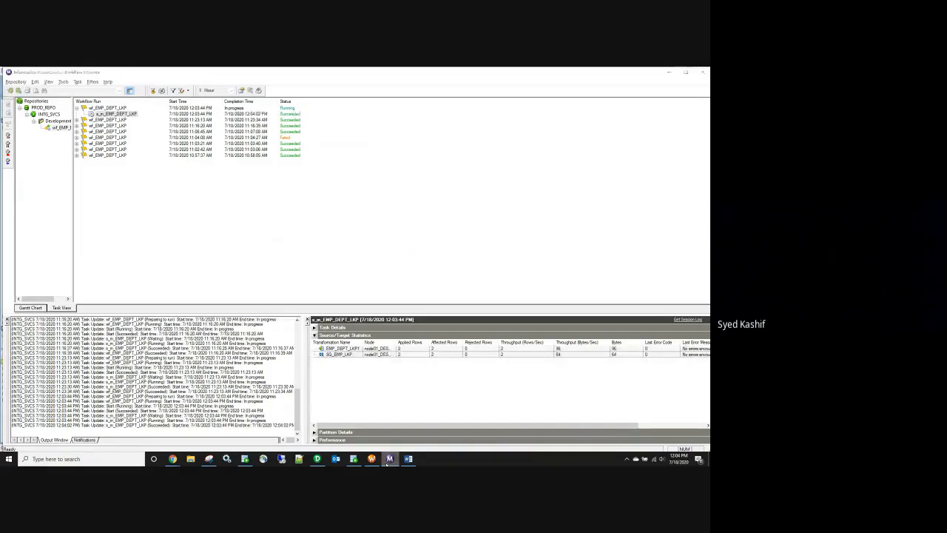
Step: Clear the script output and re-run the three SELECT queries in SQL Developer
left_click(152, 112)
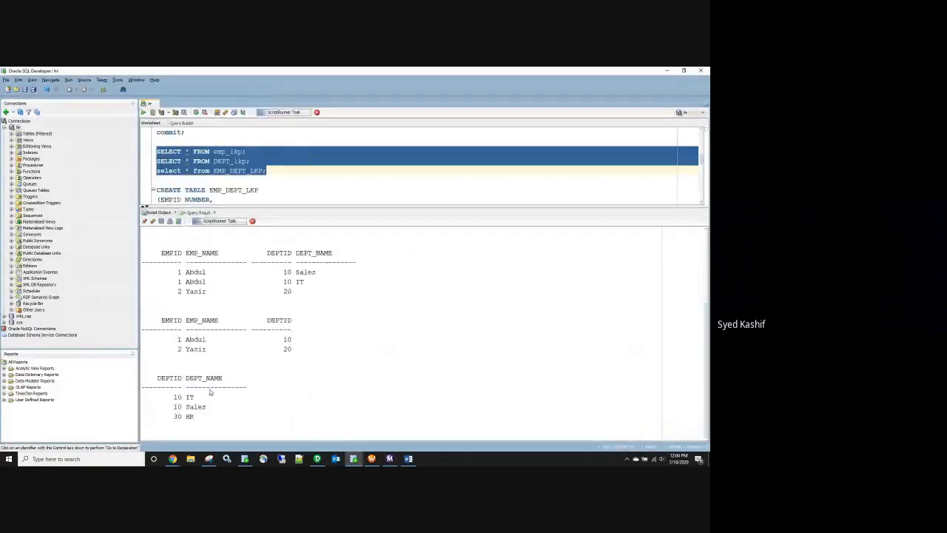
left_click(153, 221)
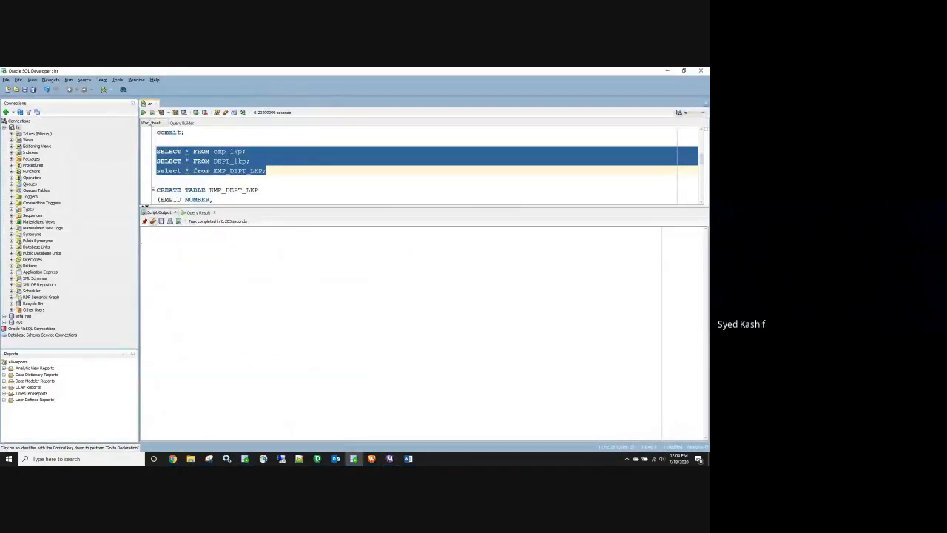
left_click(153, 112)
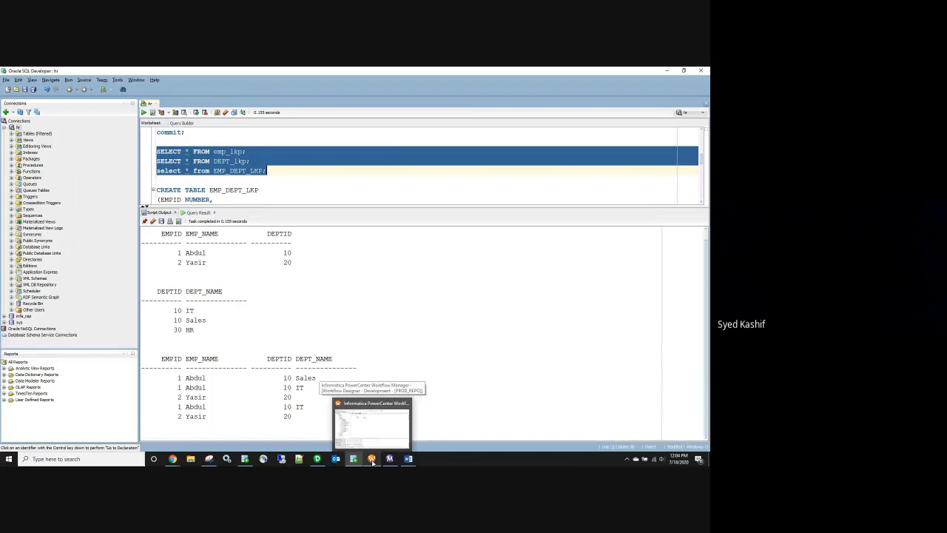
Step: Enable Truncate target table for EMP_DEPT_LKP1 in the session and restart wf_EMP_DEPT_LKP
left_click(372, 461)
double_click(281, 155)
left_click(215, 120)
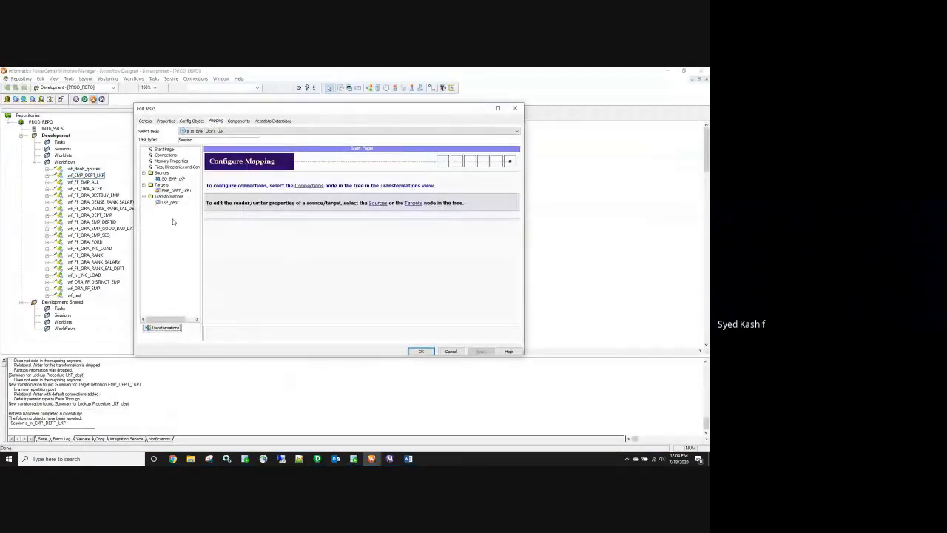
left_click(176, 190)
left_click(326, 289)
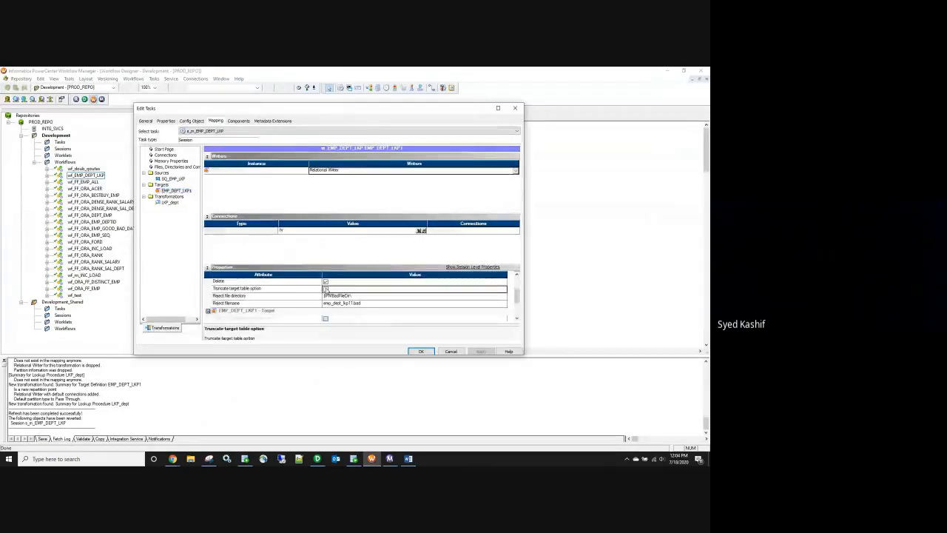
left_click(422, 352)
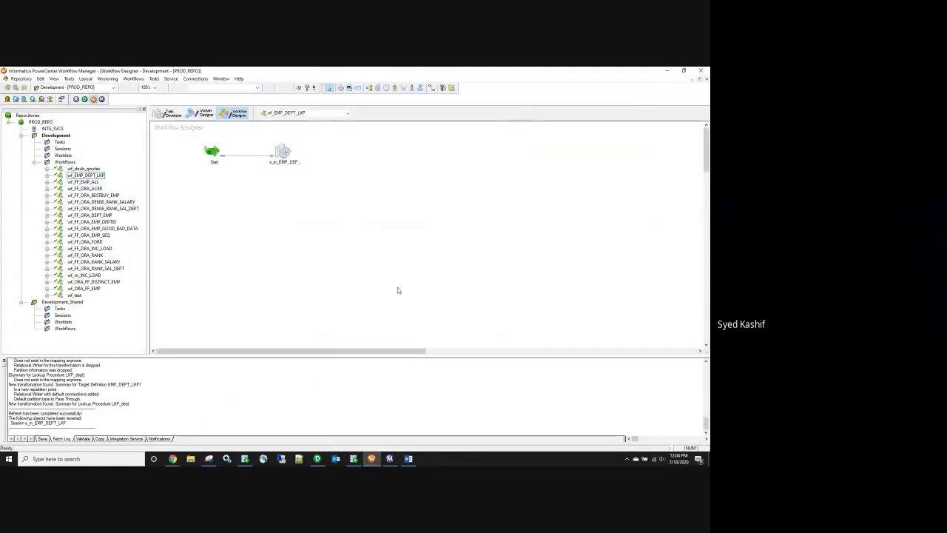
right_click(373, 251)
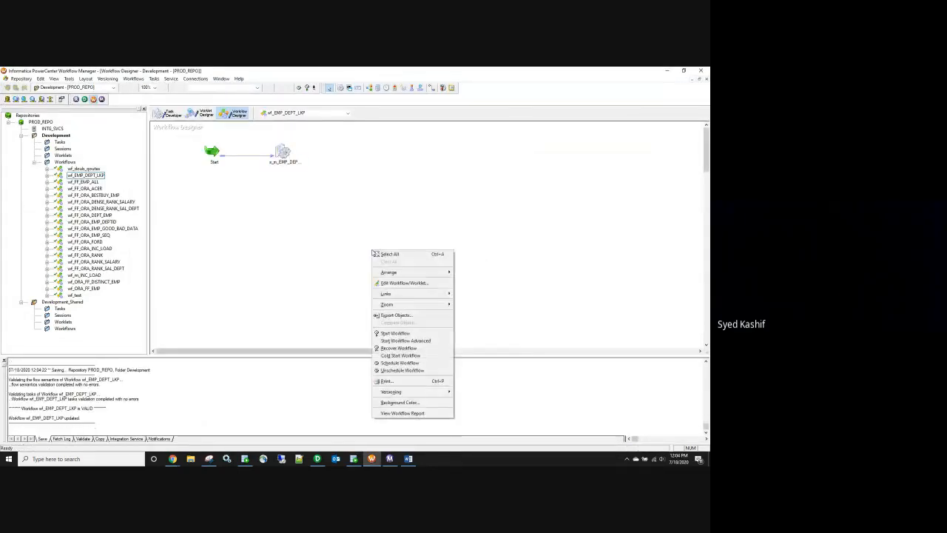
left_click(404, 333)
Step: Clear SQL Developer's previous output and check the latest wf_EMP_DEPT_LKP run in Workflow Monitor
left_click(353, 459)
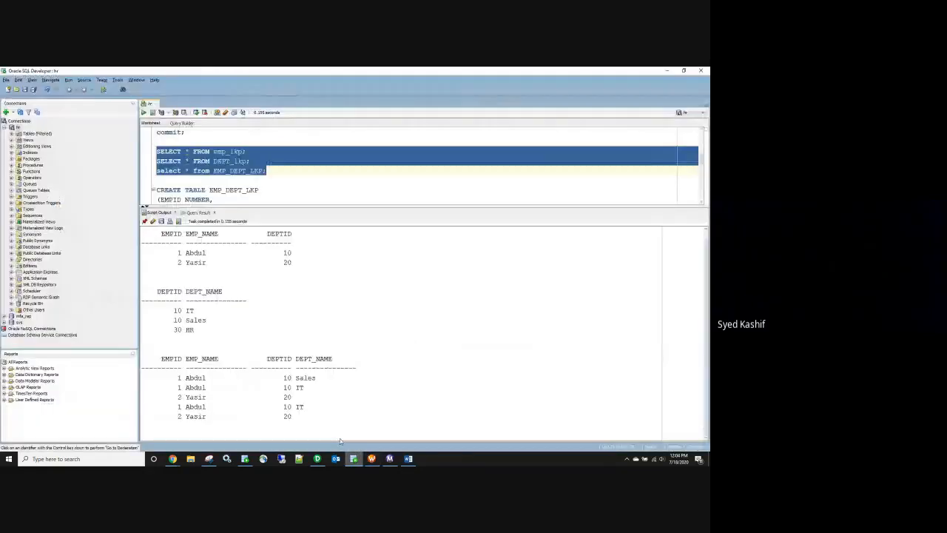
left_click(152, 221)
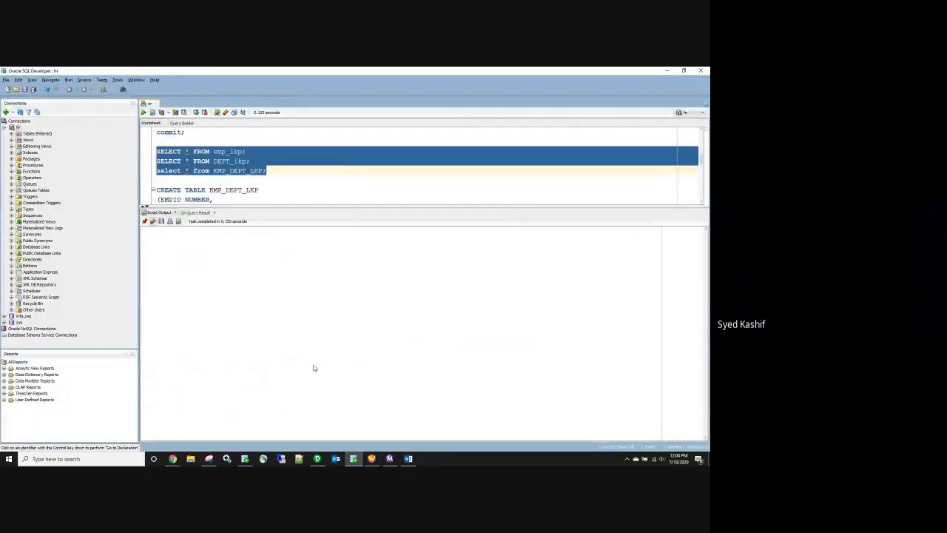
left_click(390, 458)
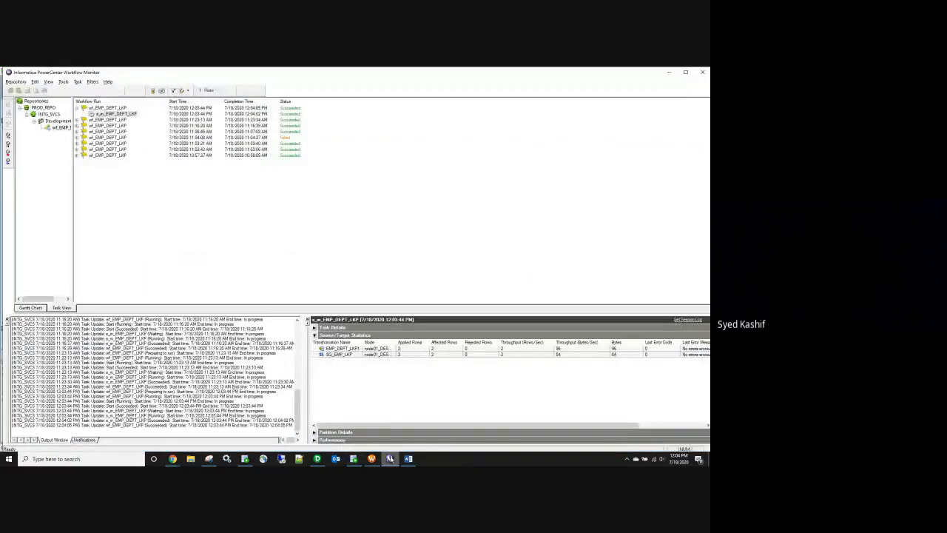
left_click(390, 459)
left_click(390, 459)
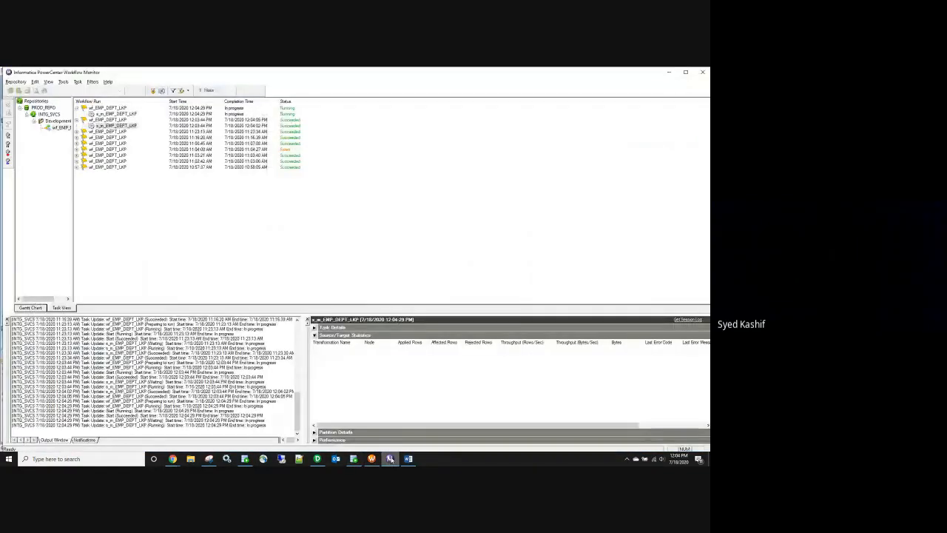
left_click(84, 125)
left_click(76, 120)
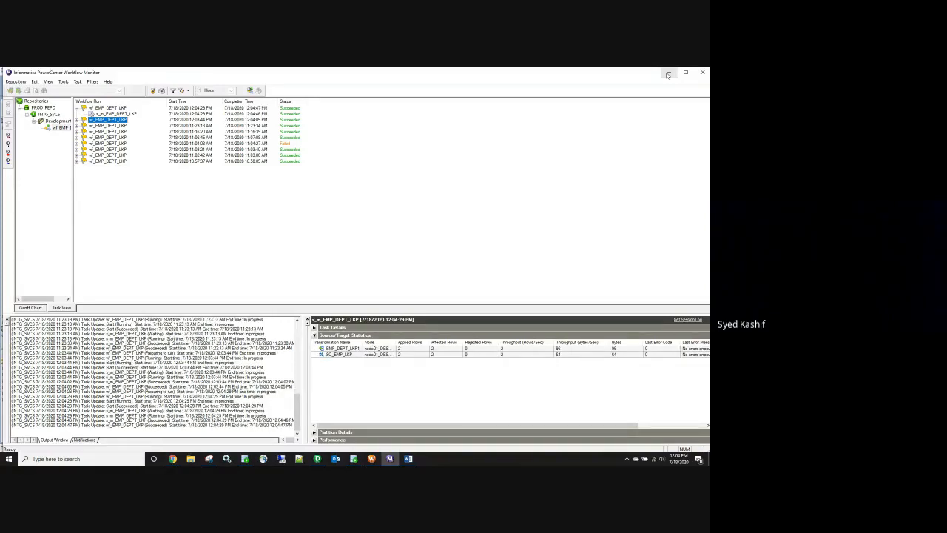
Step: Re-run the three SELECT queries and confirm the target now holds only the two reloaded rows
left_click(667, 72)
left_click(151, 113)
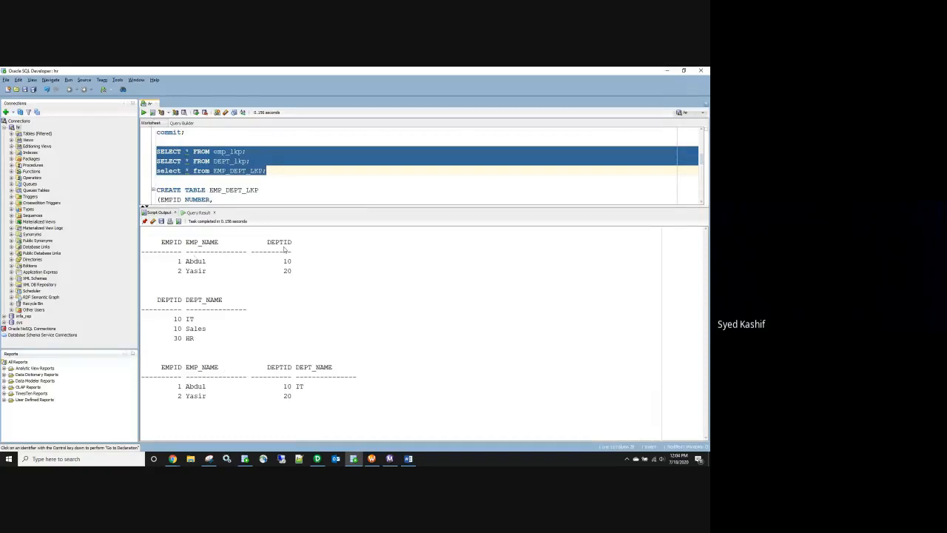
double_click(287, 261)
left_click_drag(166, 320, 196, 324)
left_click(316, 459)
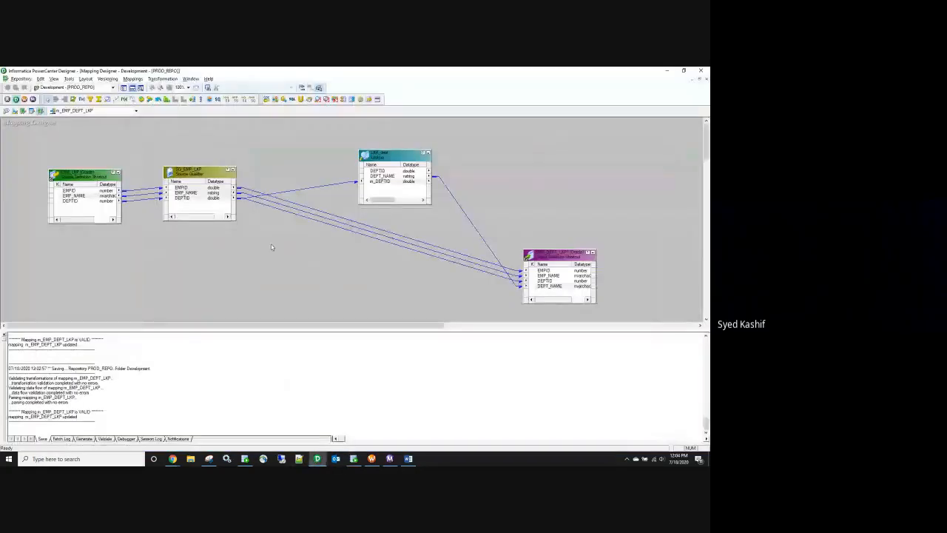
left_click_drag(376, 163, 321, 148)
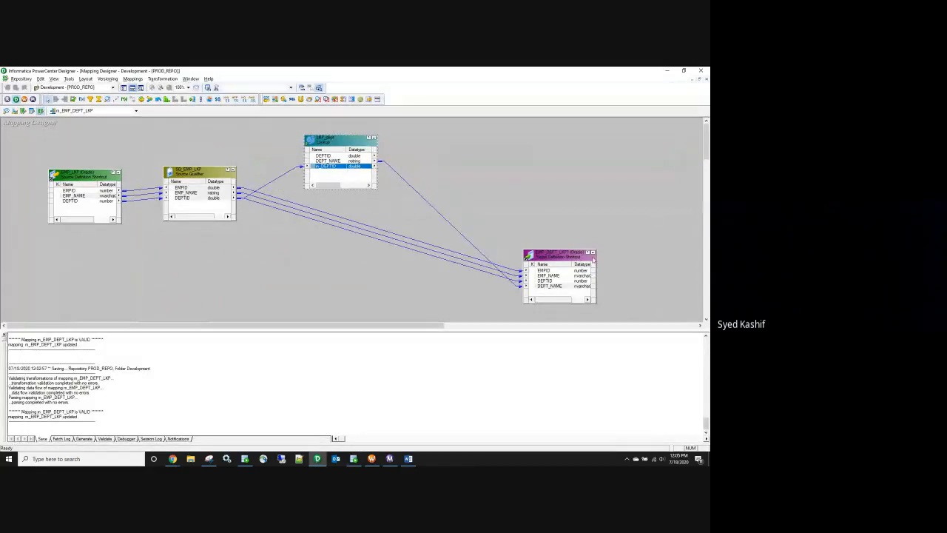
left_click_drag(595, 256, 578, 222)
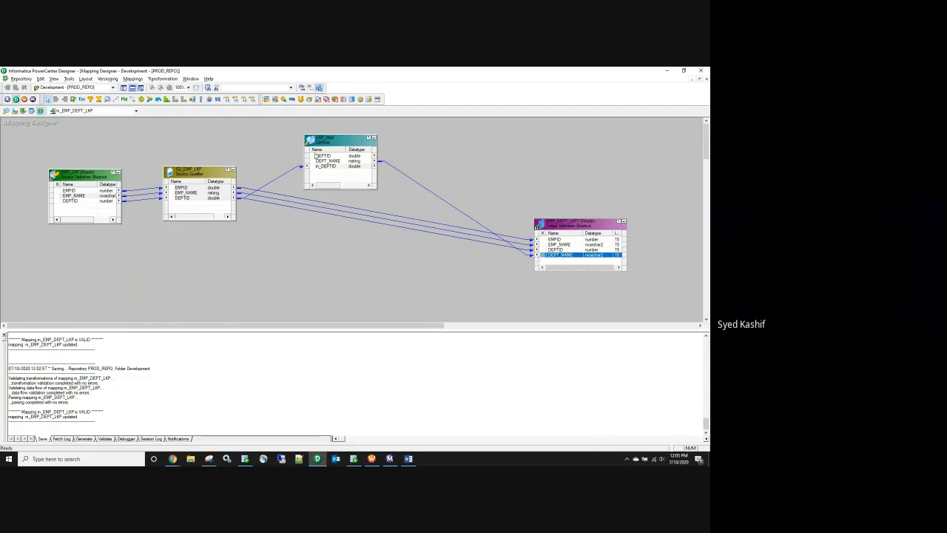
left_click_drag(336, 141, 339, 135)
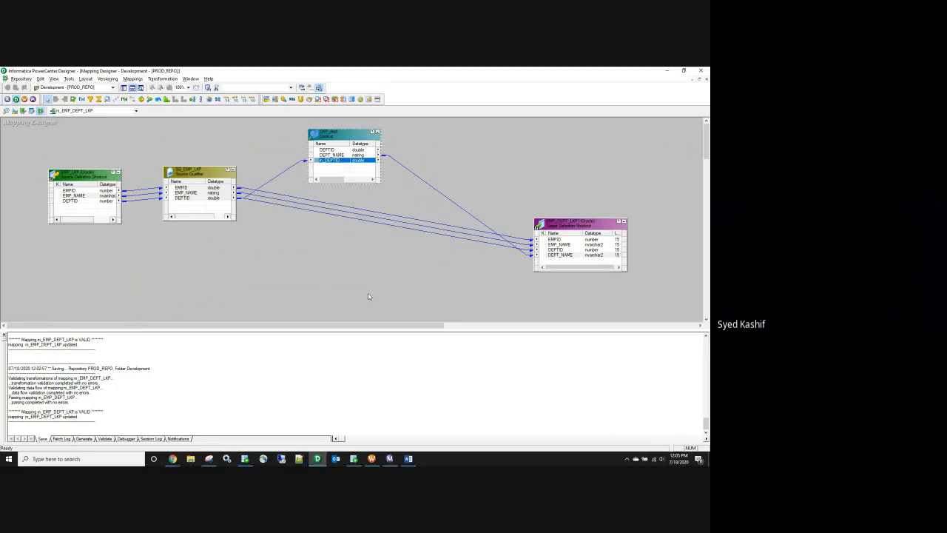
double_click(567, 222)
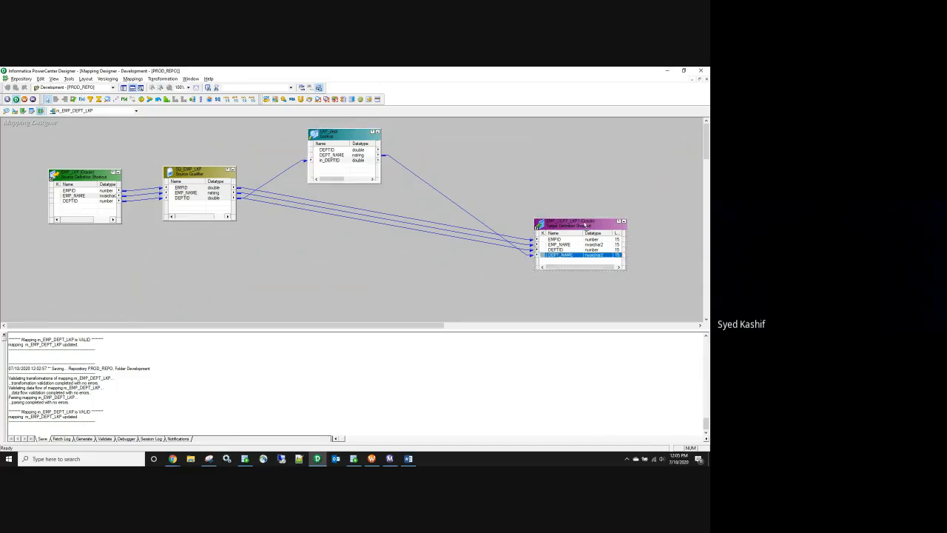
left_click_drag(273, 291, 227, 292)
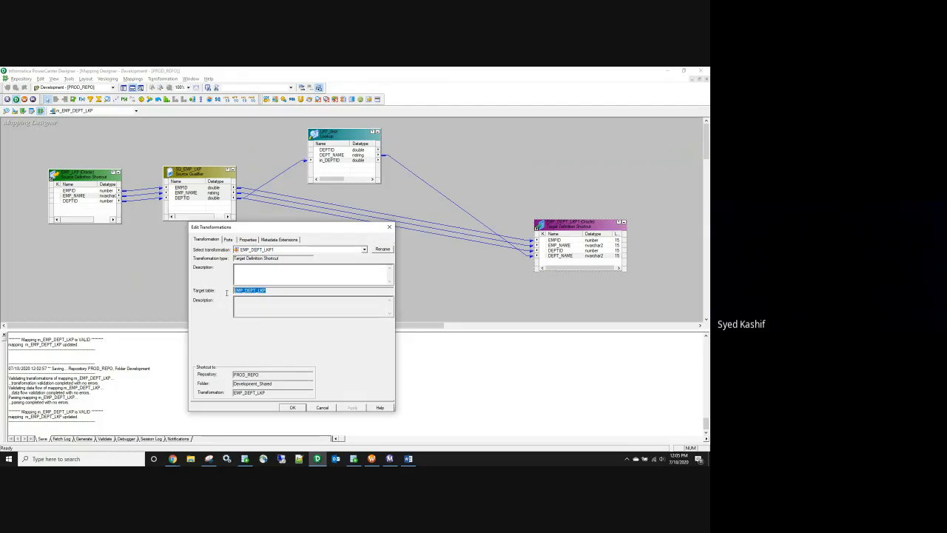
left_click(389, 226)
left_click_drag(567, 227, 576, 167)
double_click(576, 167)
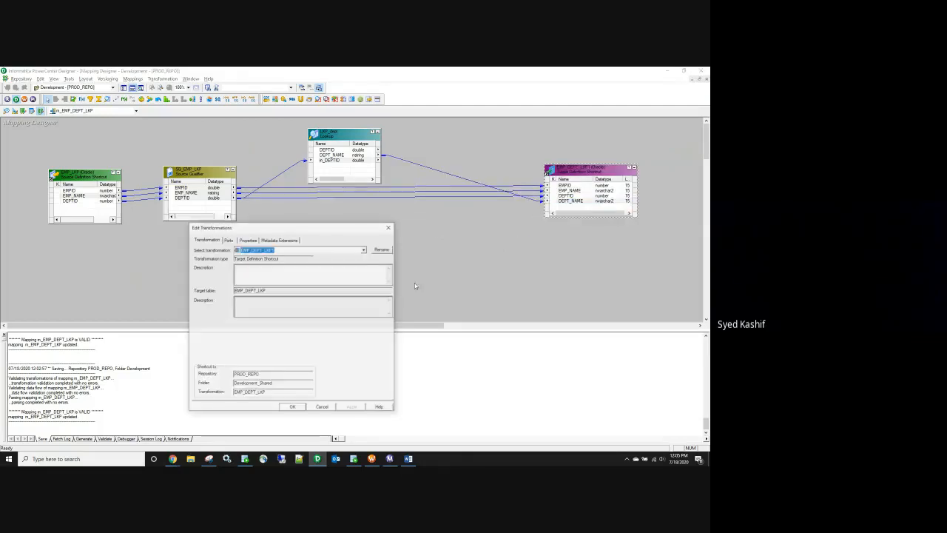
left_click_drag(270, 290, 259, 290)
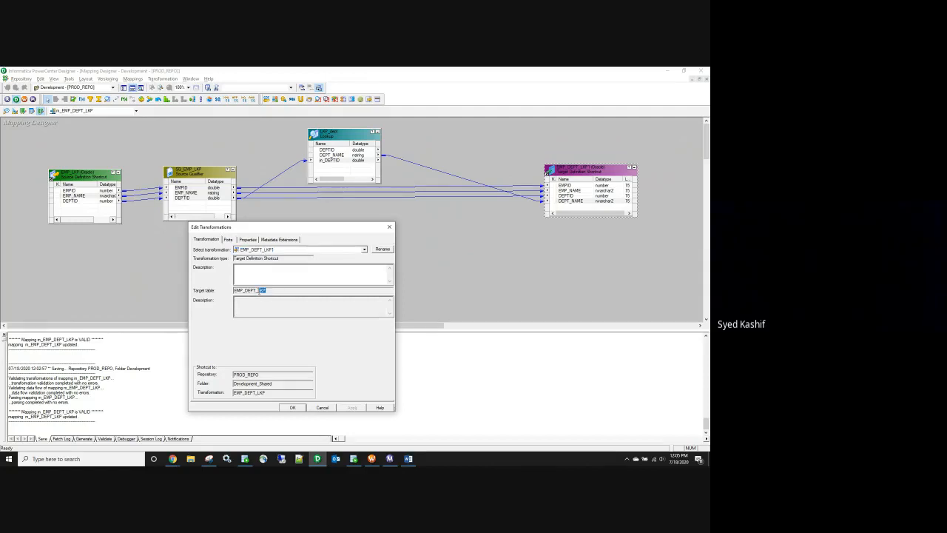
left_click(321, 409)
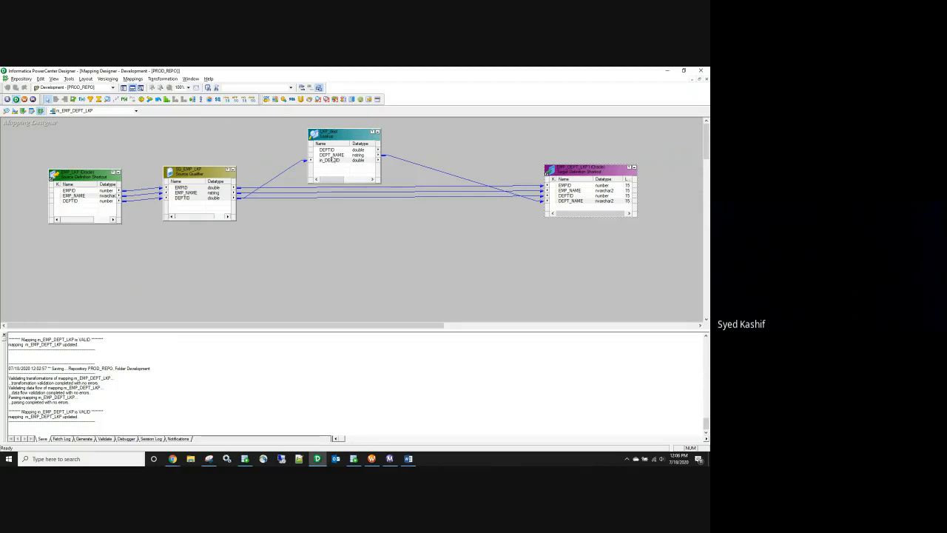
double_click(332, 135)
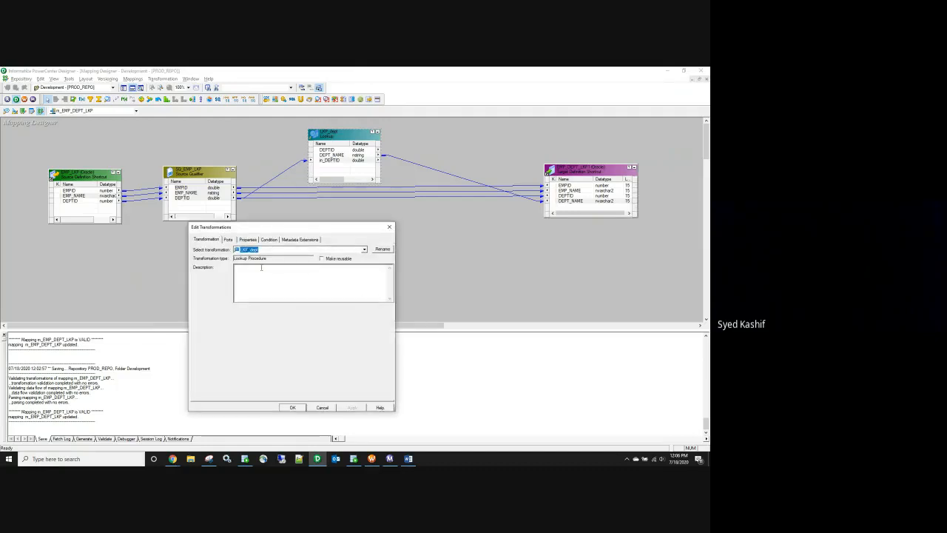
left_click(249, 240)
left_click(288, 278)
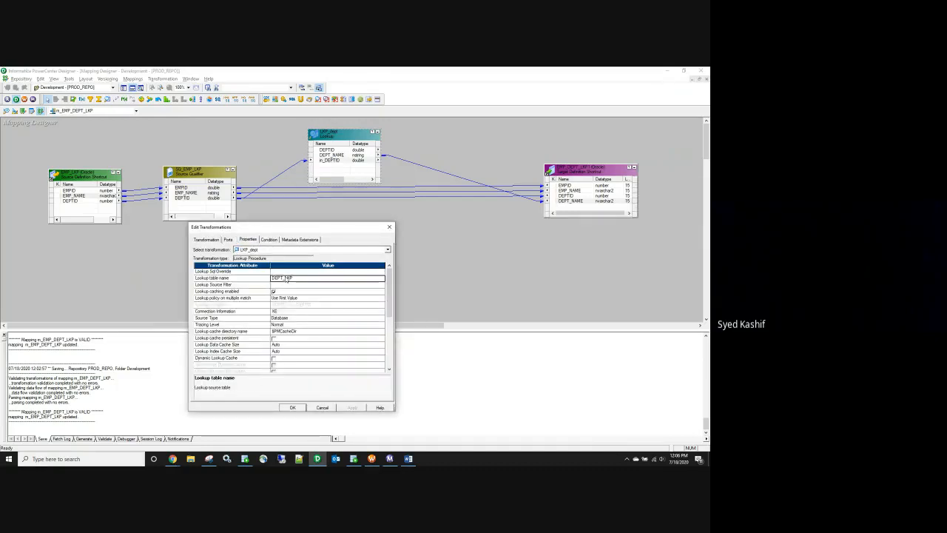
left_click(228, 240)
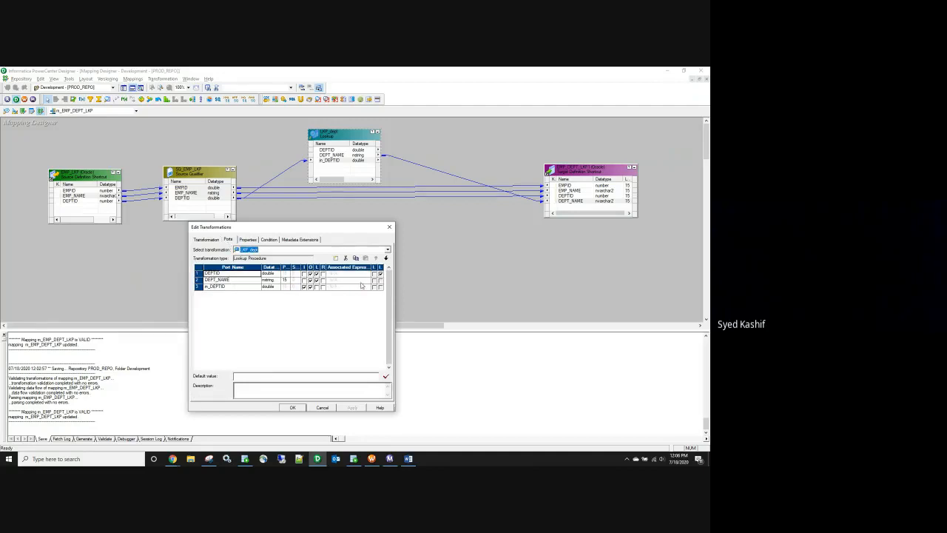
left_click(325, 410)
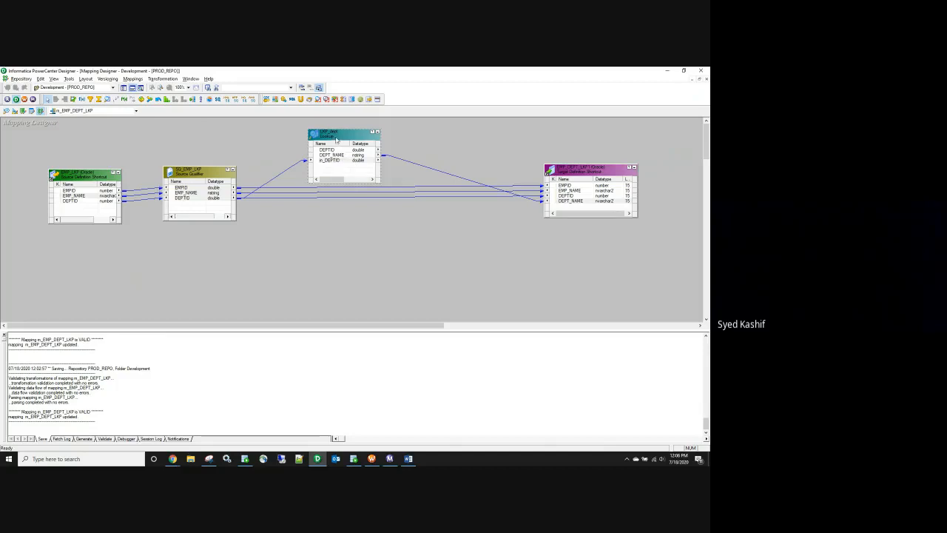
Step: Delete the lookup's links and the Source Qualifier-to-target links, moving LKP_dept out of the flow
left_click_drag(275, 164, 284, 176)
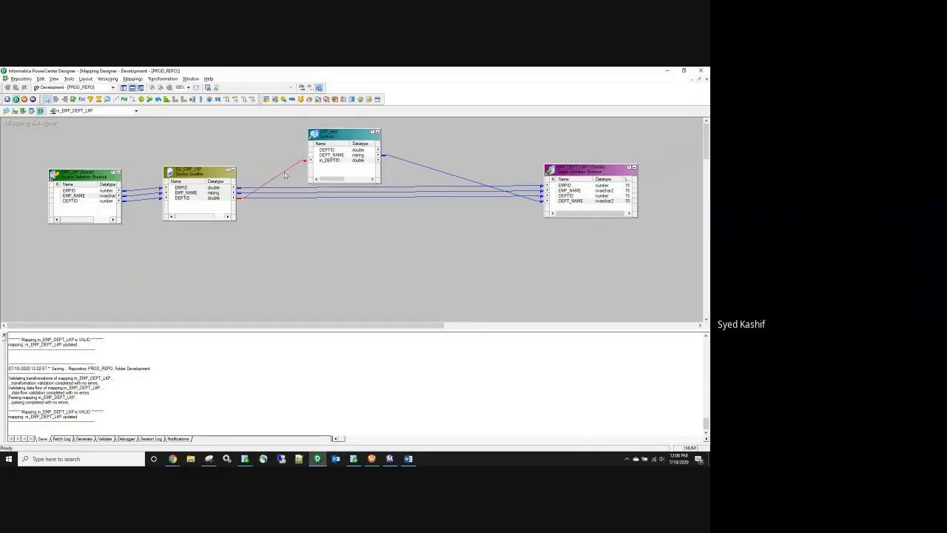
key("Delete")
left_click_drag(420, 171, 420, 171)
key("Delete")
left_click_drag(349, 139, 141, 255)
left_click_drag(345, 176, 339, 212)
key("Delete")
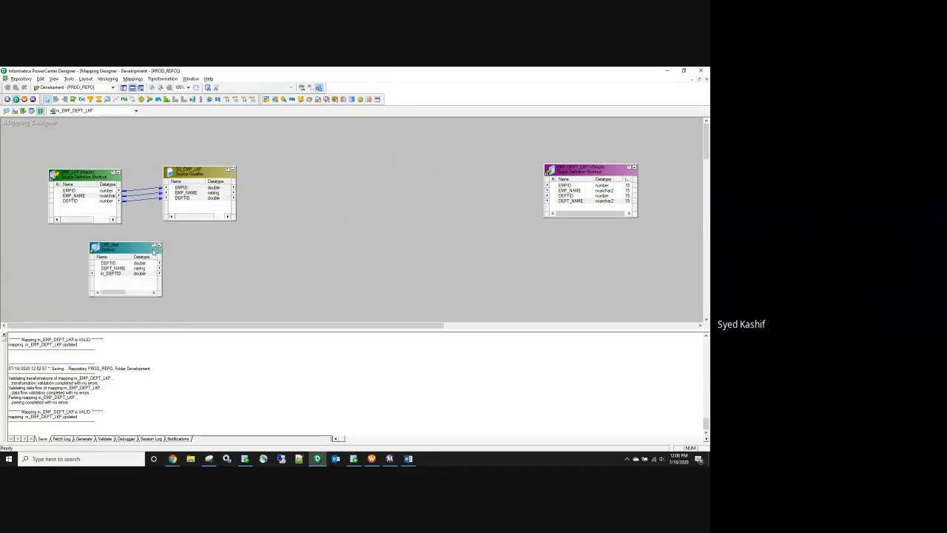
Step: Add an Expression transformation carrying EMPID, EMP_NAME and DEPTID from the Source Qualifier before the target
left_click(82, 99)
left_click(304, 178)
left_click_drag(206, 187, 577, 191)
right_click(331, 200)
left_click(340, 206)
left_click_drag(348, 187, 367, 160)
left_click_drag(126, 251, 98, 256)
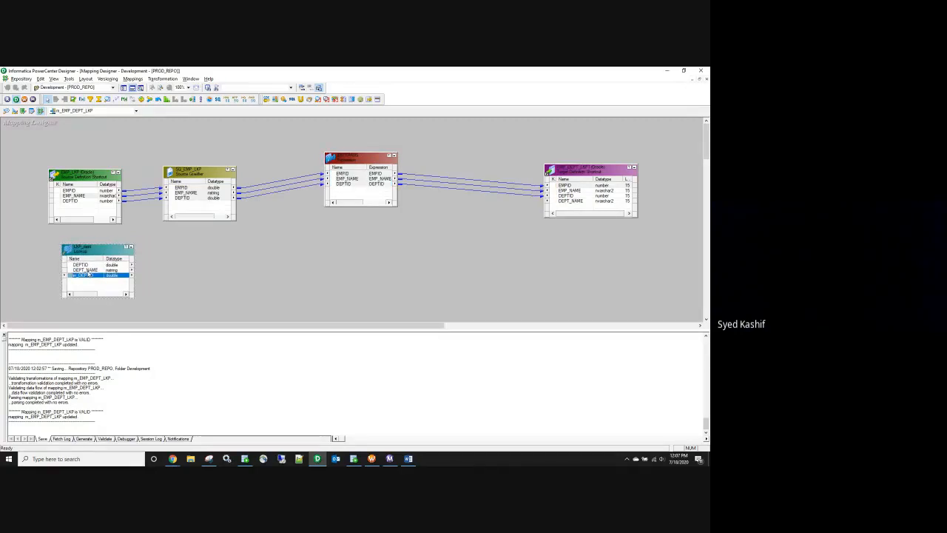
Step: Add an output-only port o_dept_name with precision 15 to EXPTRANS
double_click(348, 191)
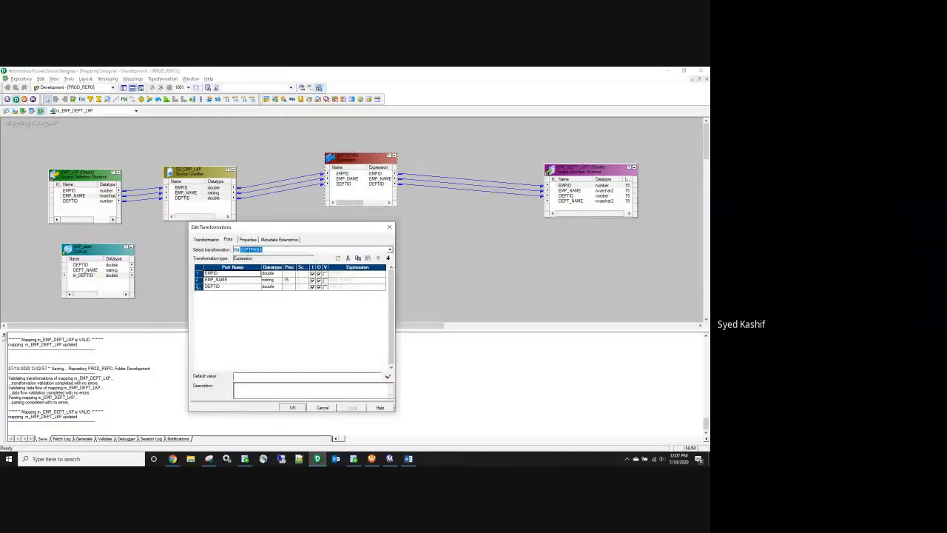
left_click(338, 257)
left_click(223, 294)
type("e")
type("_dept_")
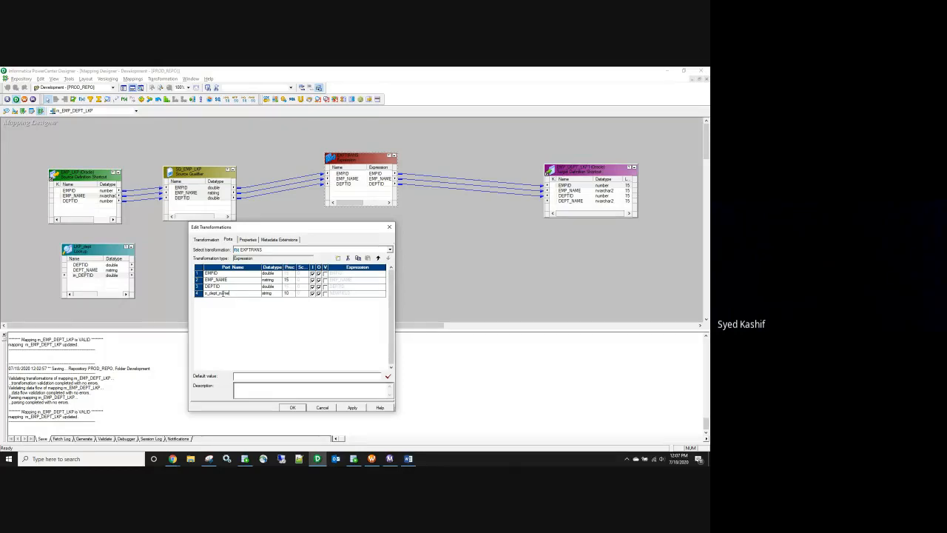
left_click(288, 294)
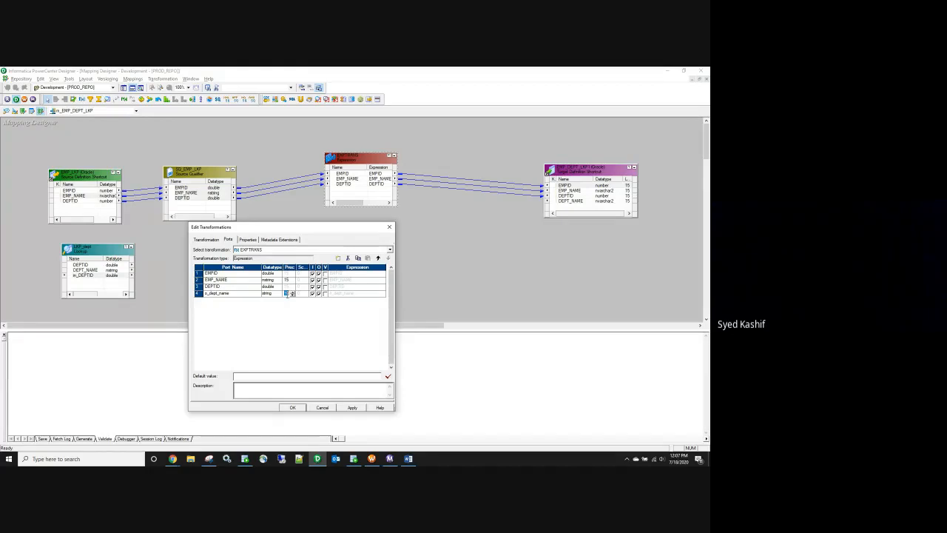
type("15")
left_click(312, 294)
Step: Set o_dept_name's expression to :LKP.LKP_DEPT() from the Lookups list and validate it
left_click(355, 294)
left_click(385, 294)
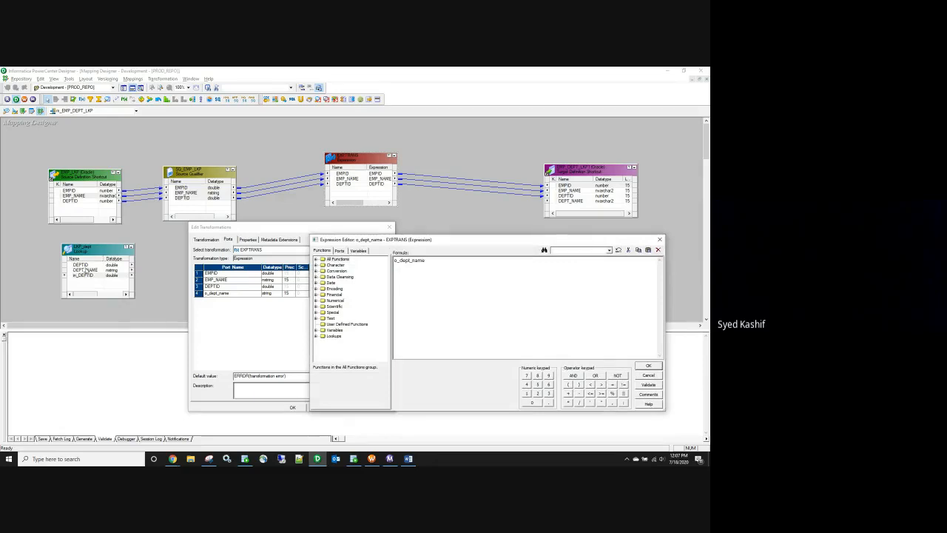
key("ctrl+a")
key("Delete")
type(":lkp")
left_click(316, 336)
double_click(342, 344)
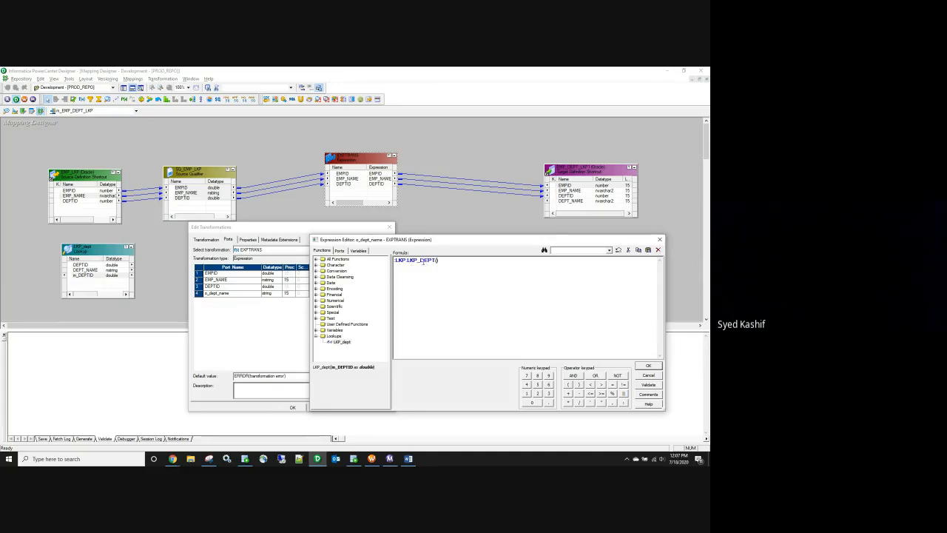
double_click(400, 261)
left_click_drag(407, 261, 428, 261)
left_click(436, 261)
left_click(648, 384)
Step: Dismiss the parse error, keep the o_dept_name port, and review LKP_dept's ports and condition
left_click(539, 345)
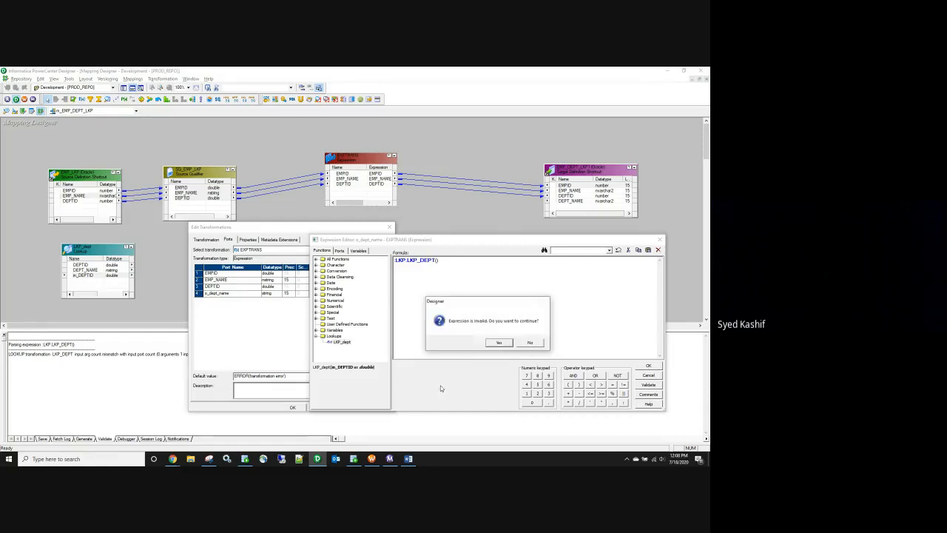
left_click(505, 346)
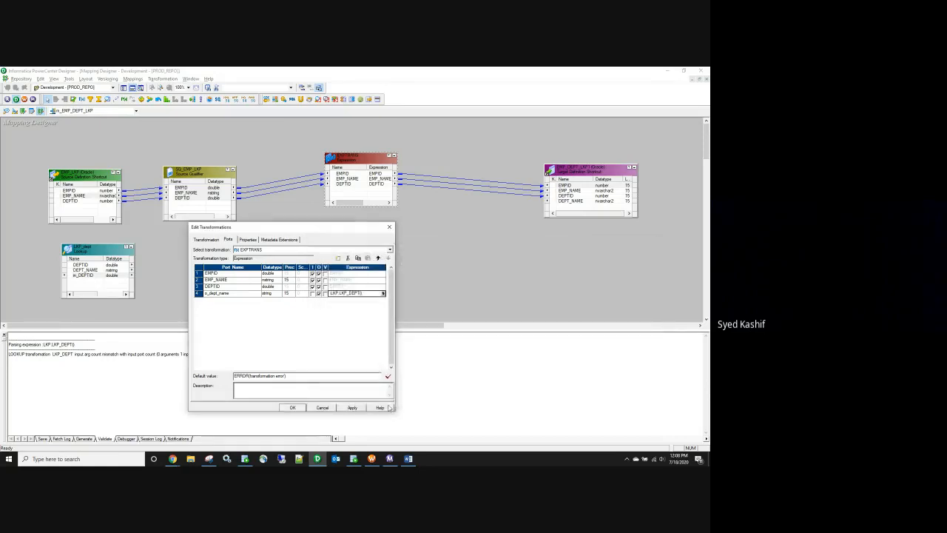
left_click(293, 408)
double_click(103, 255)
left_click(228, 239)
left_click(269, 239)
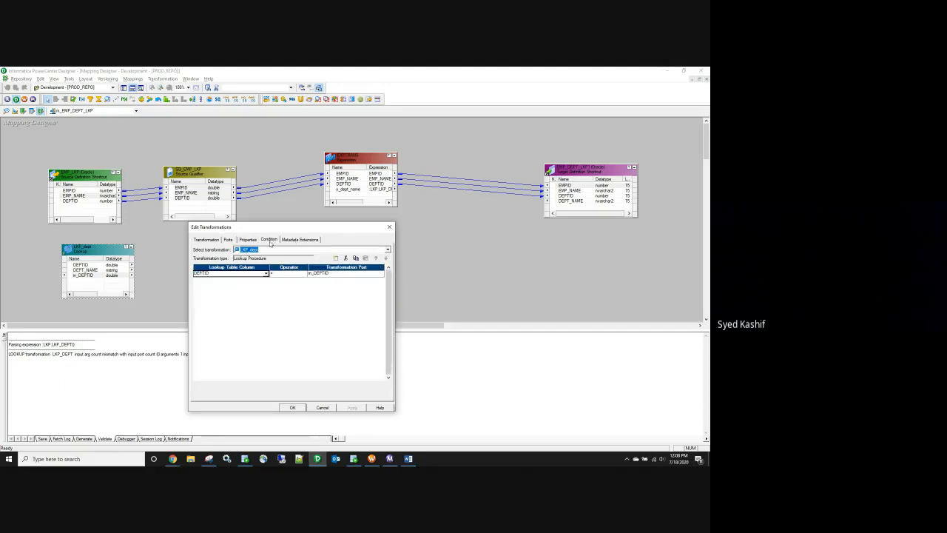
left_click(229, 242)
left_click(390, 227)
Step: Pass DEPTID as the argument in o_dept_name's expression, giving :LKP.LKP_DEPT(DEPTID)
left_click(376, 184)
double_click(376, 189)
left_click(384, 294)
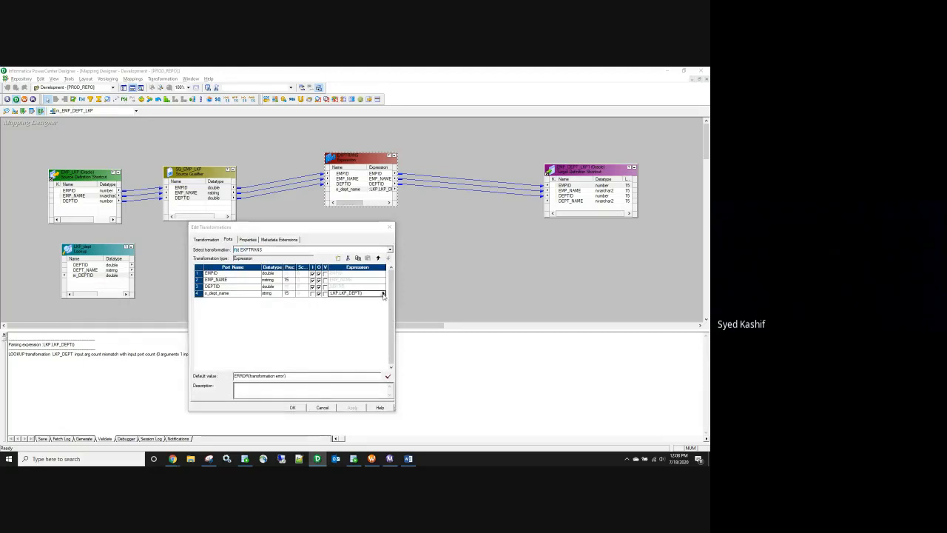
left_click(384, 294)
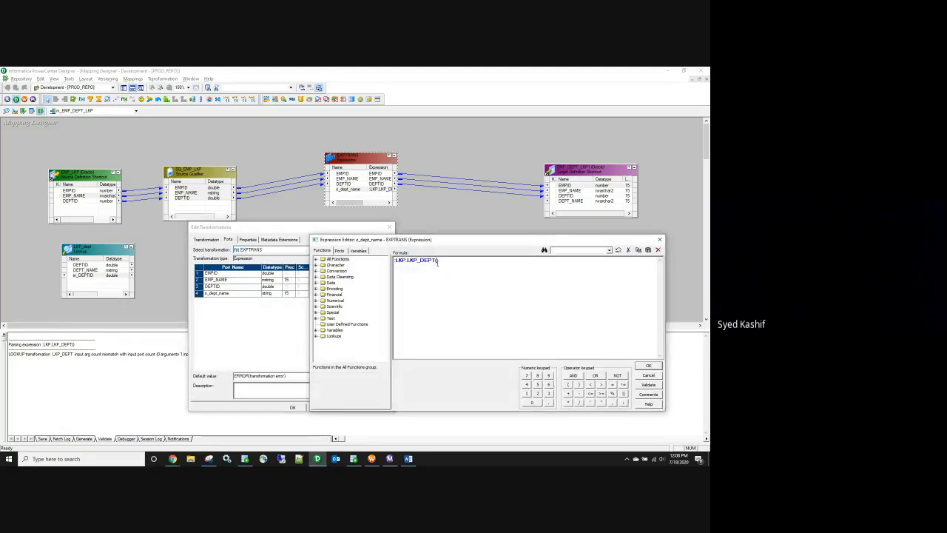
left_click(316, 336)
left_click(340, 251)
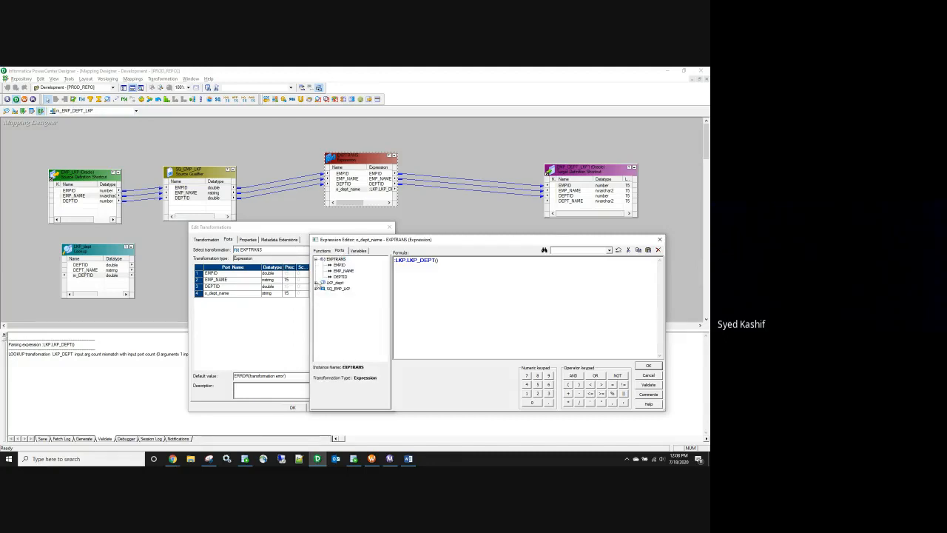
left_click(317, 283)
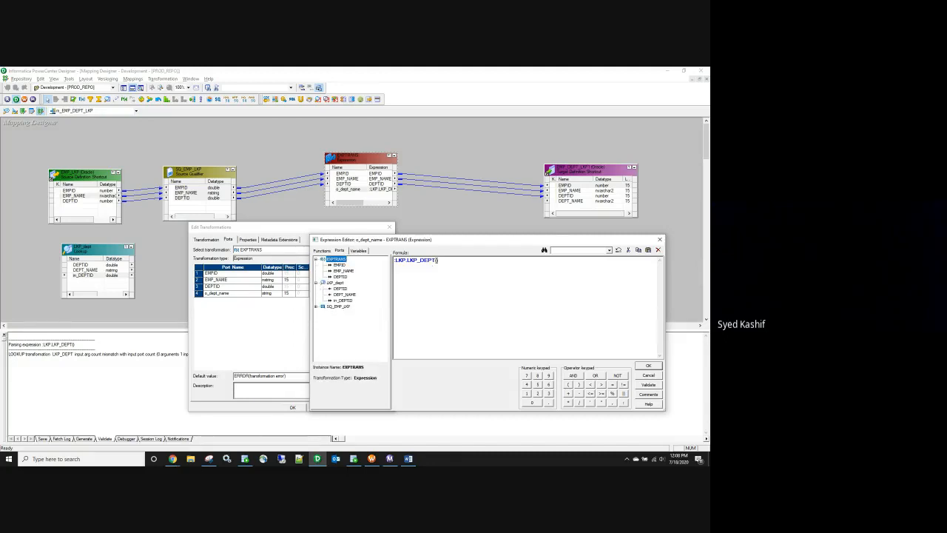
left_click(437, 260)
double_click(341, 288)
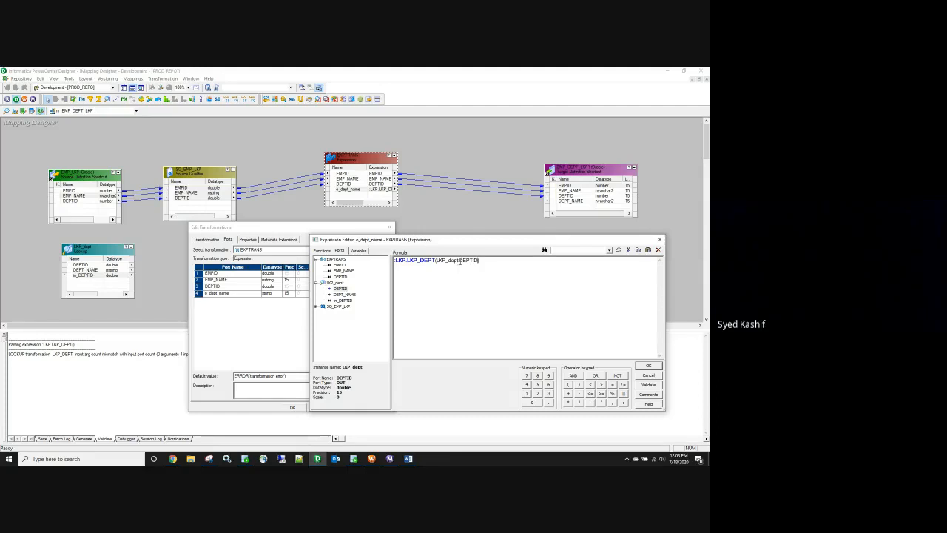
key("BackSpace")
key("BackSpace")
key("BackSpace")
key("BackSpace")
key("BackSpace")
key("BackSpace")
key("BackSpace")
key("BackSpace")
key("BackSpace")
Step: Validate :LKP.LKP_DEPT(DEPTID) successfully and apply the Expression changes
left_click(648, 385)
left_click(515, 342)
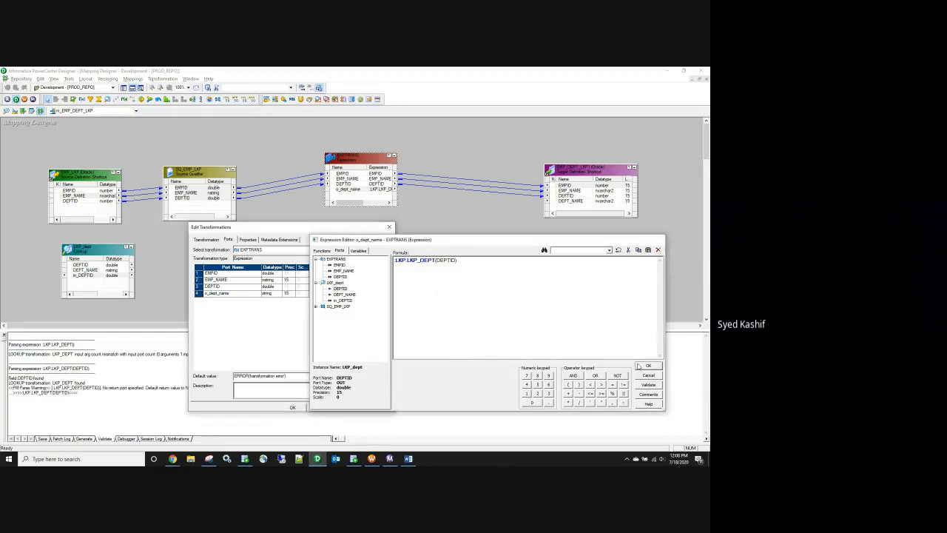
left_click(644, 366)
left_click(352, 408)
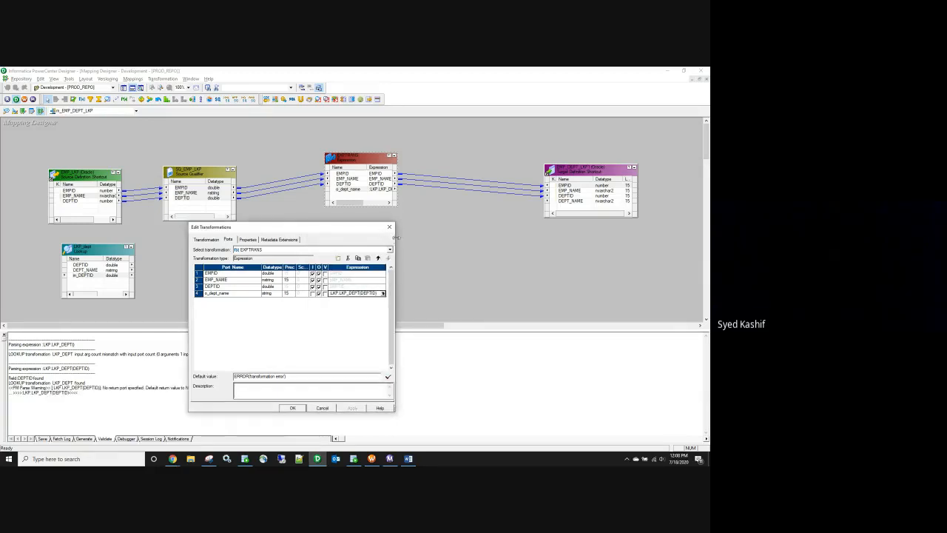
left_click(293, 408)
Step: Link o_dept_name to the target's DEPT_NAME column and select the Expression and target together
left_click_drag(361, 191, 564, 202)
left_click(572, 180)
left_click(480, 253)
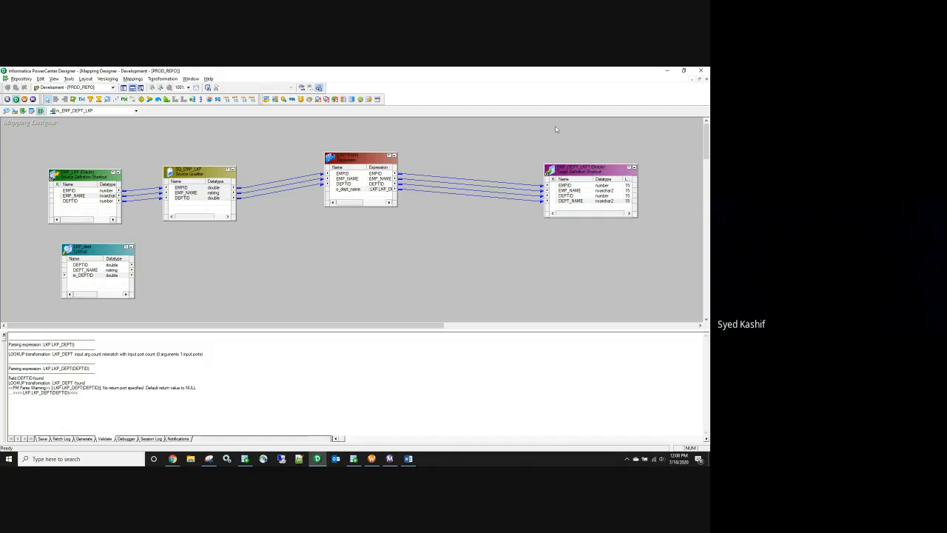
left_click_drag(311, 148, 657, 223)
left_click(400, 272)
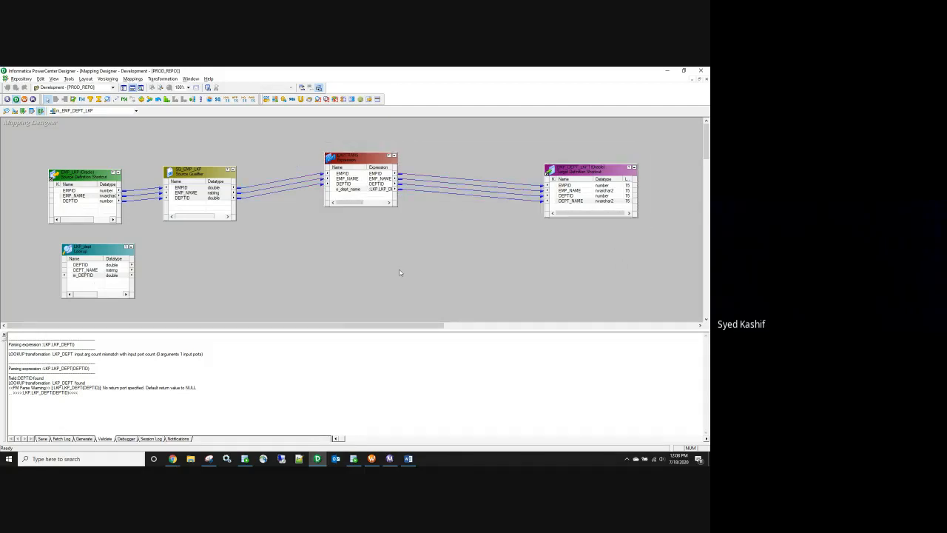
key("ctrl+v")
key("ctrl+v")
key("ctrl+v")
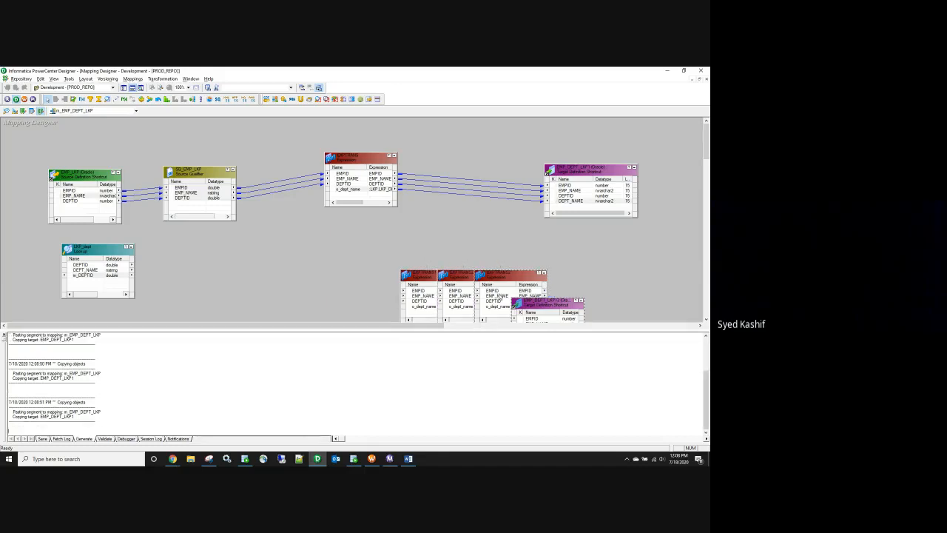
left_click_drag(414, 289, 347, 260)
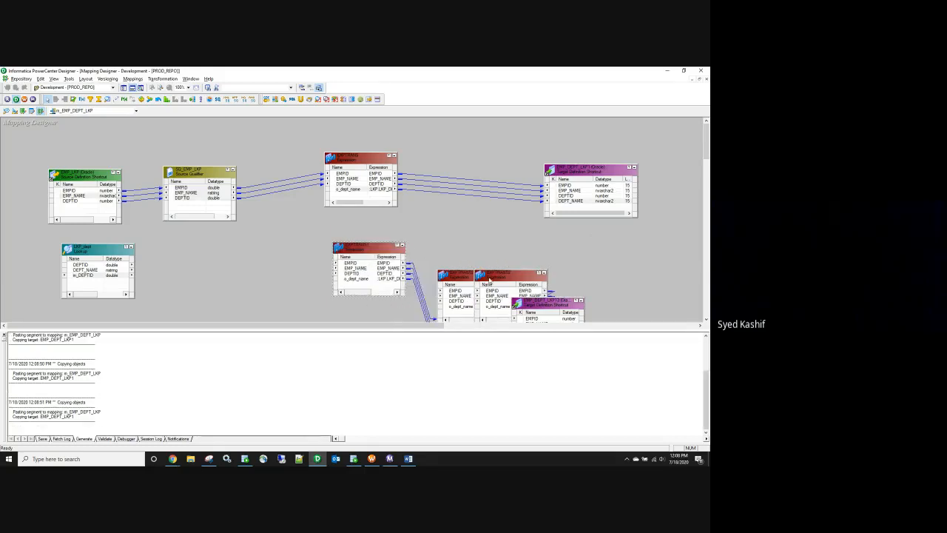
left_click(3, 336)
left_click_drag(457, 280, 327, 372)
left_click_drag(503, 279, 514, 241)
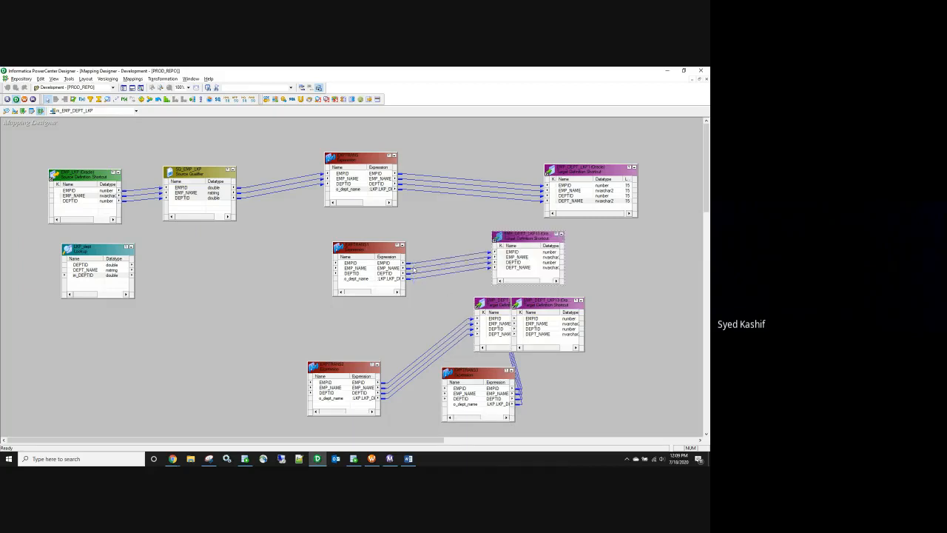
left_click_drag(375, 255, 410, 241)
left_click_drag(549, 304, 574, 373)
left_click_drag(335, 371, 393, 313)
left_click_drag(456, 376, 398, 384)
left_click_drag(562, 375, 515, 378)
left_click_drag(517, 310, 540, 306)
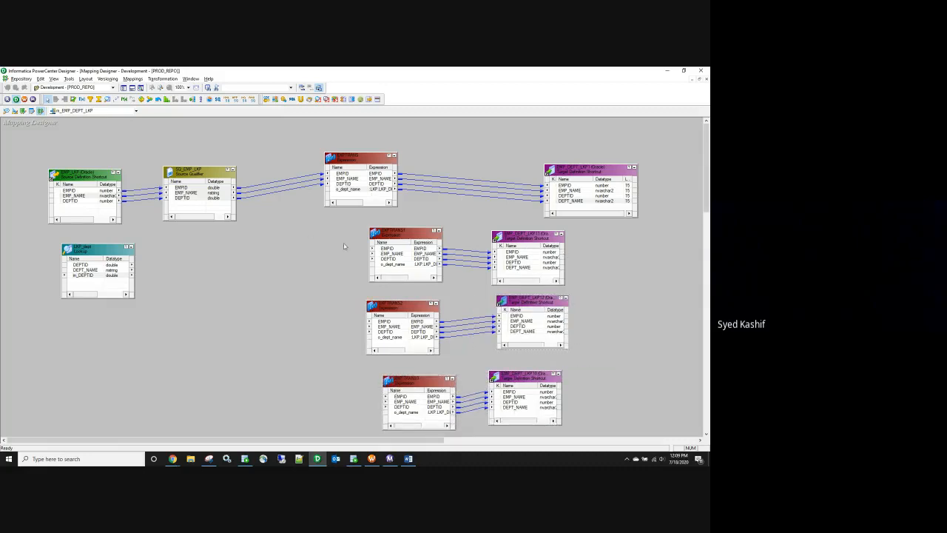
left_click_drag(171, 190, 369, 252)
left_click_drag(249, 325, 385, 324)
left_click_drag(170, 191, 680, 322)
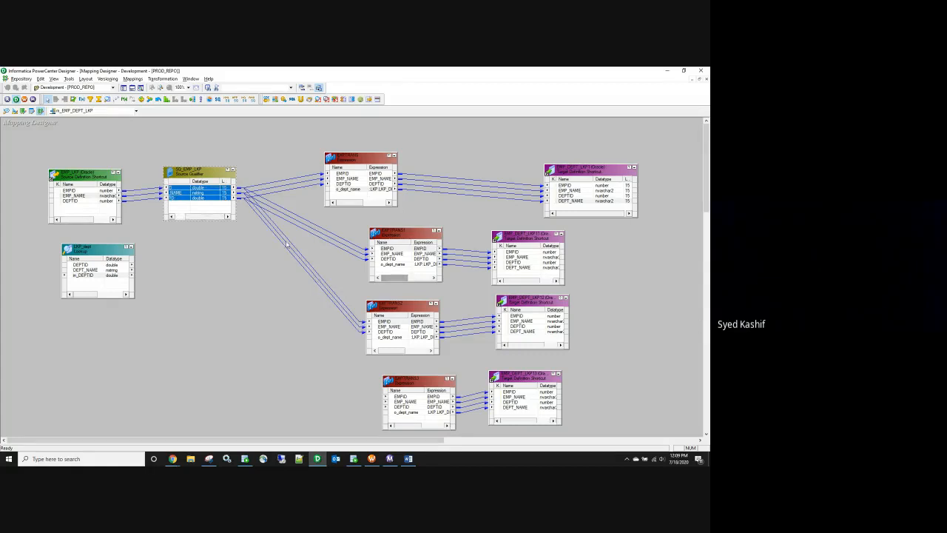
left_click_drag(206, 217, 415, 388)
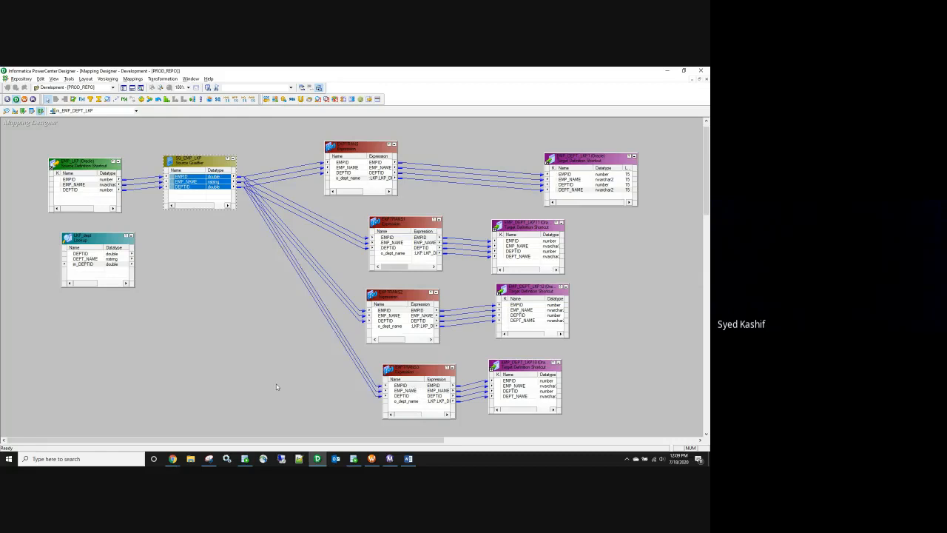
Step: Arrange all mapping objects as icons, then full-size again, and save the mapping to PROD_REPO
right_click(254, 329)
left_click(297, 203)
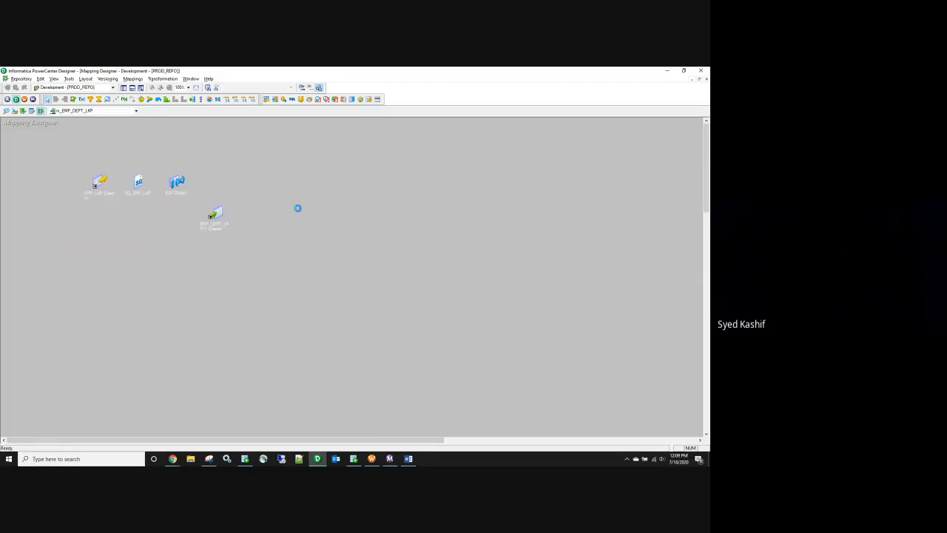
right_click(394, 179)
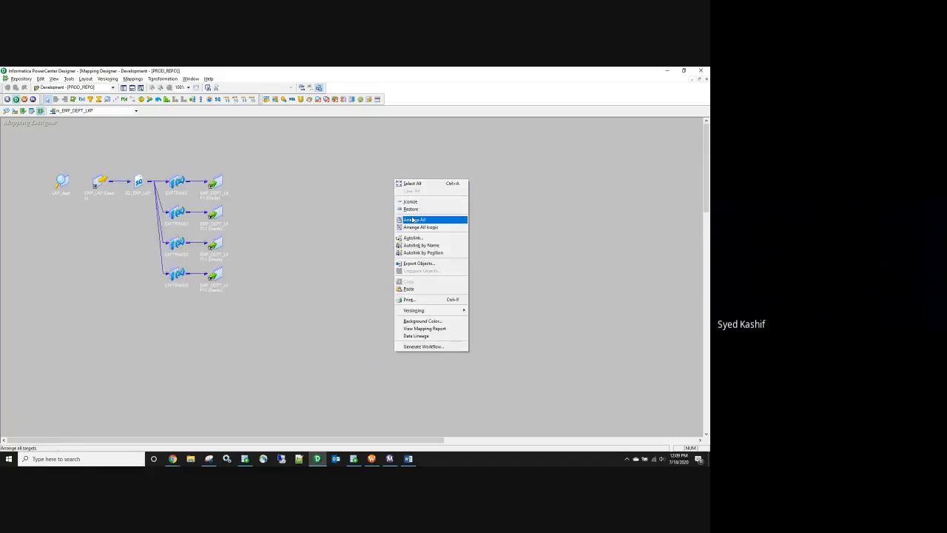
left_click(429, 218)
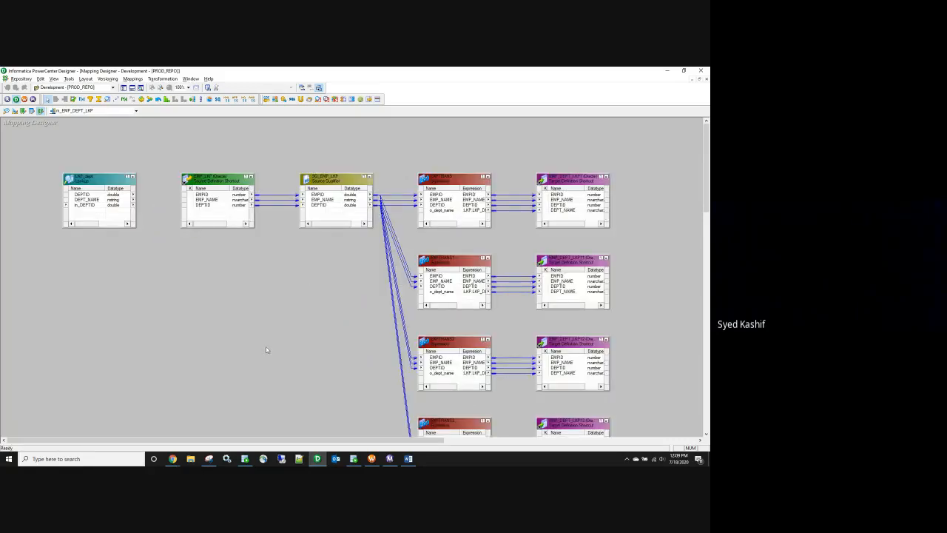
key("ctrl+s")
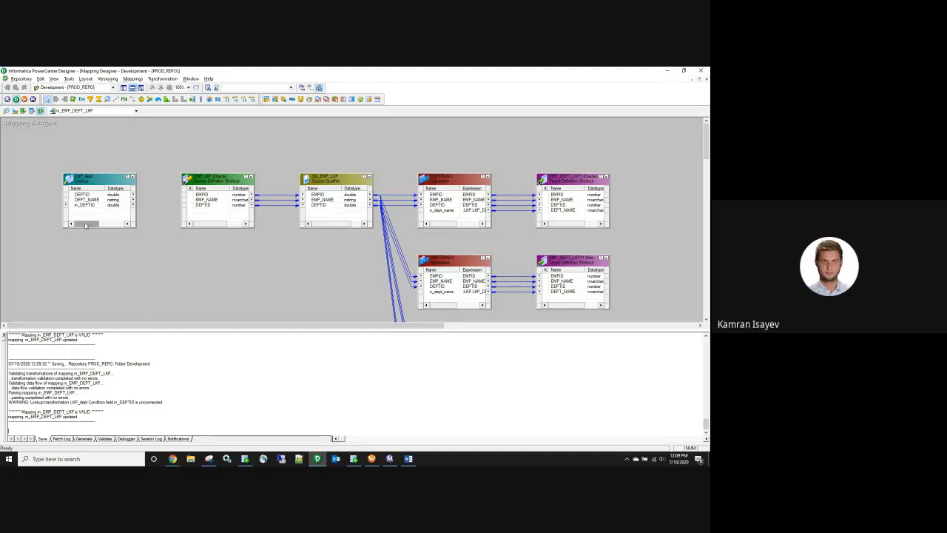
Step: Reposition LKP_dept, cancel an accidental EXPTRANS deletion, and arrange everything as icons again
left_click(94, 200)
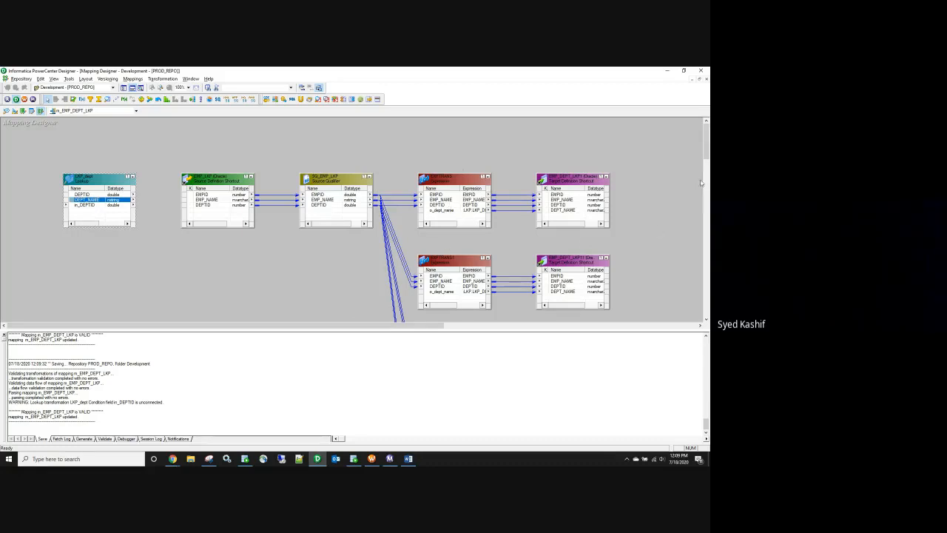
mouse_move(708, 141)
left_mouse_down()
mouse_move(707, 151)
mouse_move(708, 142)
left_mouse_up()
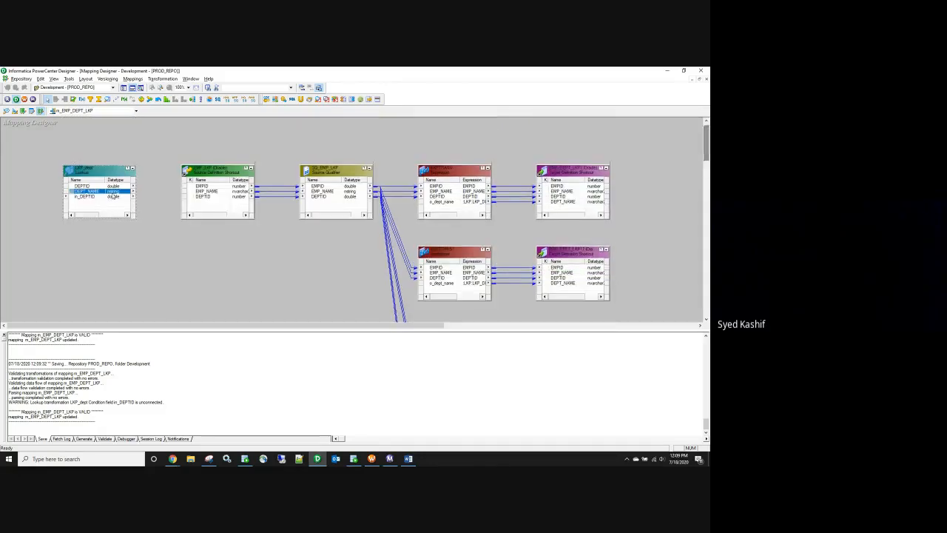
left_click_drag(110, 175, 402, 131)
key("Delete")
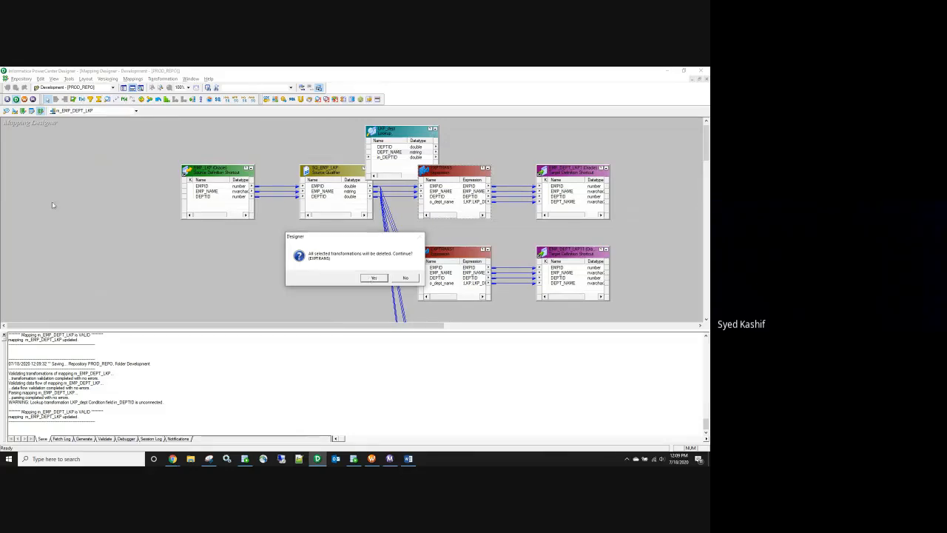
left_click(405, 277)
left_click_drag(422, 132, 112, 188)
right_click(236, 144)
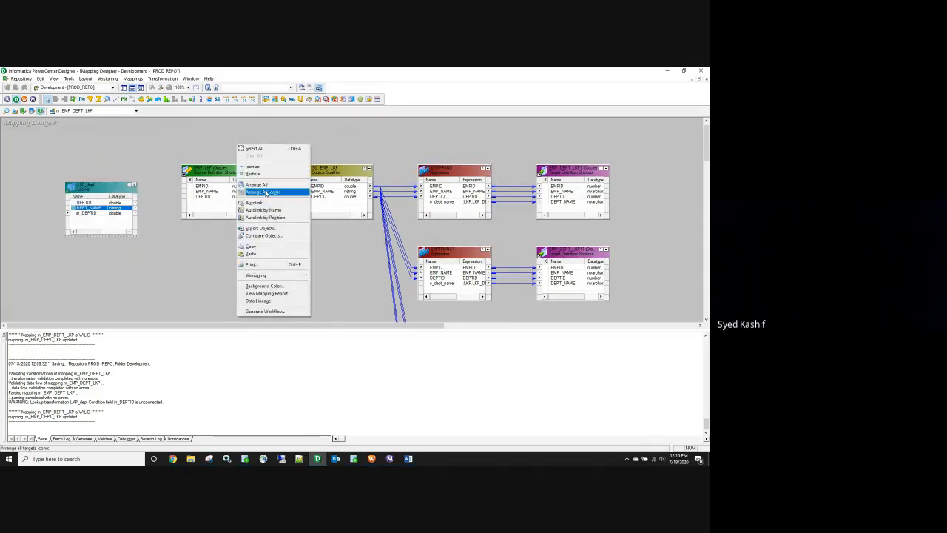
left_click(264, 192)
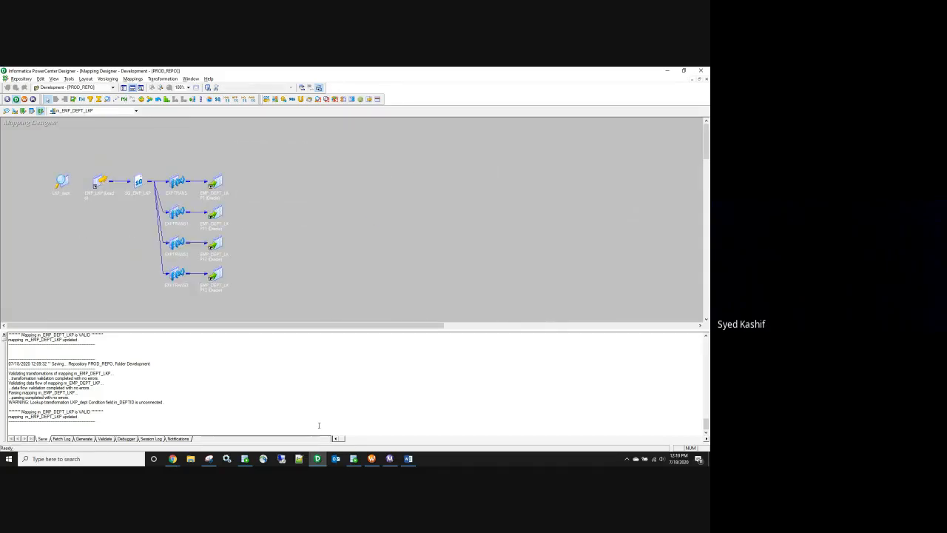
Step: Close the old Snipping Tool window and start a fresh one
left_click(209, 459)
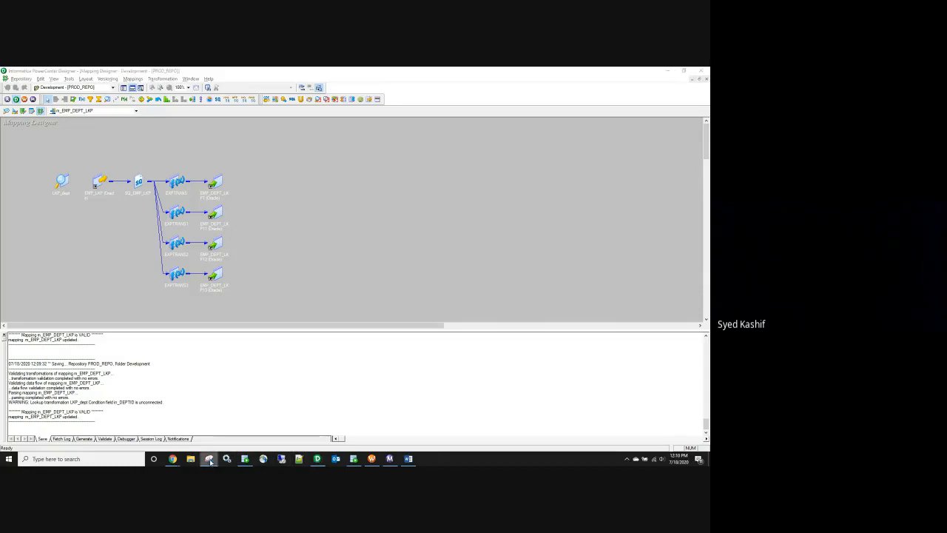
right_click(210, 460)
left_click(228, 443)
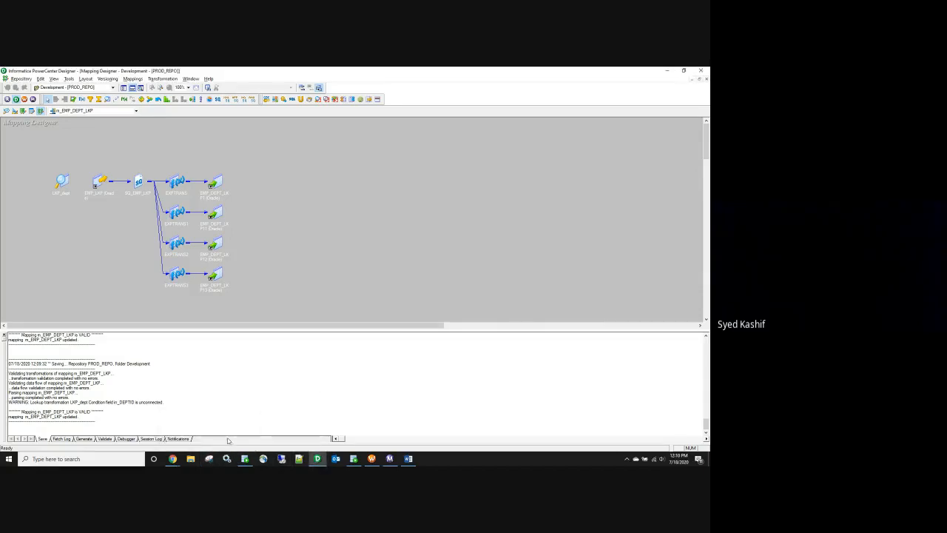
left_click(209, 459)
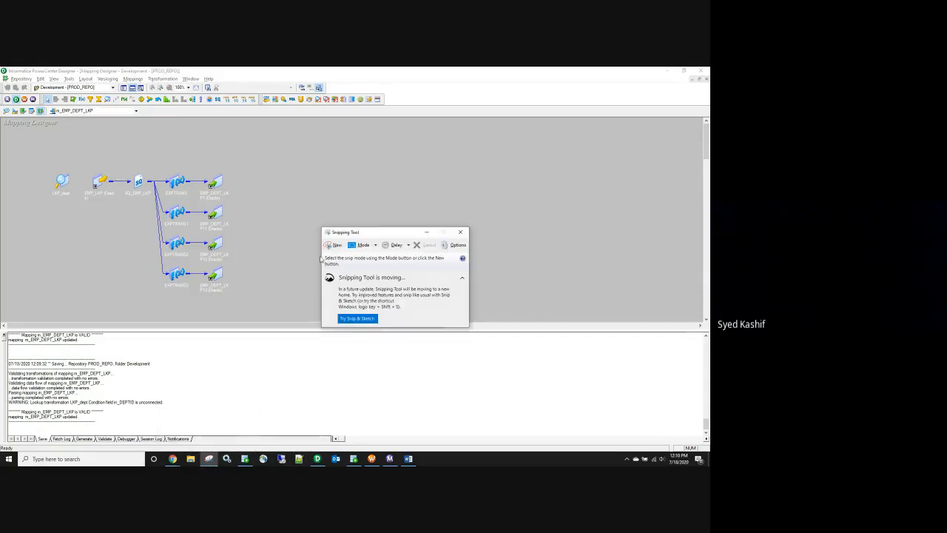
Step: Snip the iconic mapping, then expand it and link SQ_EMP_LKP's DEPTID to LKP_dept's in_DEPTID
left_click(335, 245)
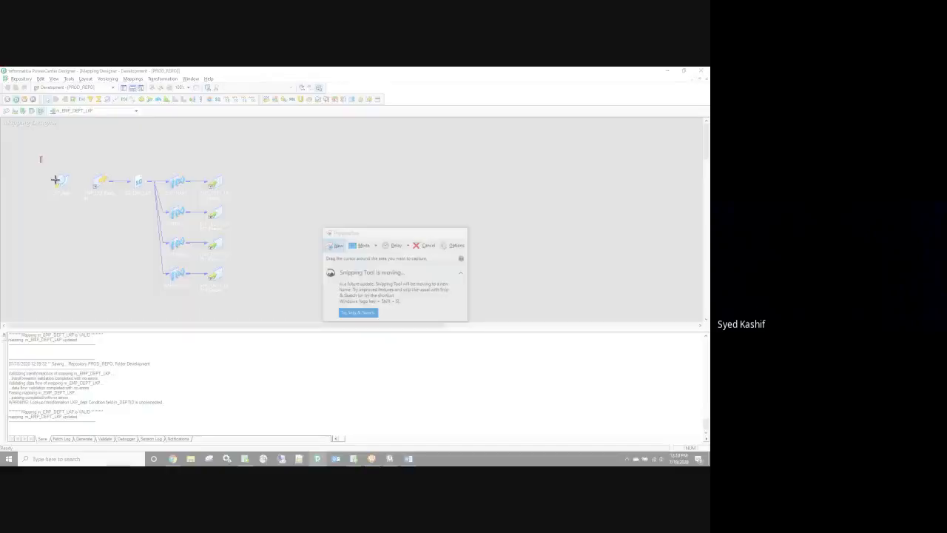
left_click_drag(41, 157, 273, 306)
right_click(321, 159)
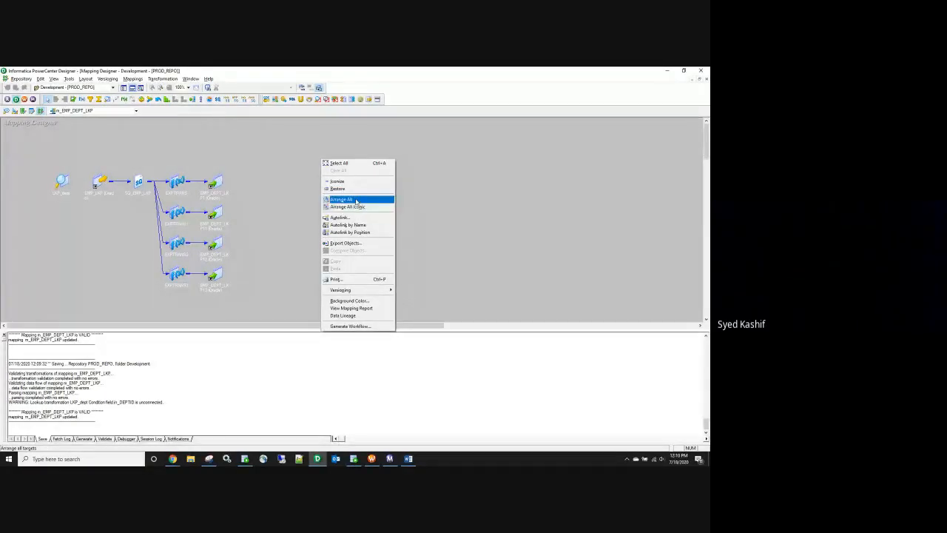
left_click(356, 202)
left_click_drag(92, 180, 414, 130)
left_click(311, 206)
left_click_drag(311, 207, 403, 156)
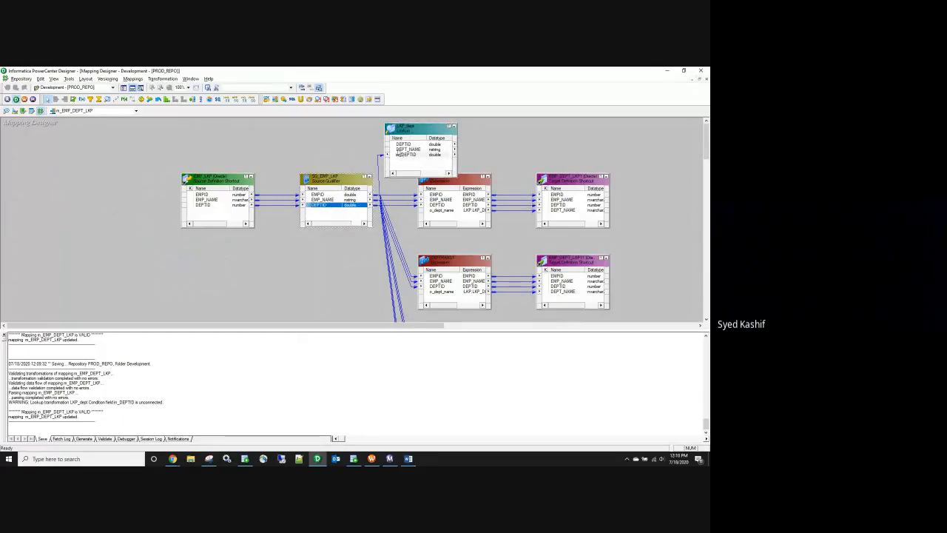
Step: Delete all four Expression transformations from the mapping, confirming each deletion
key("Delete")
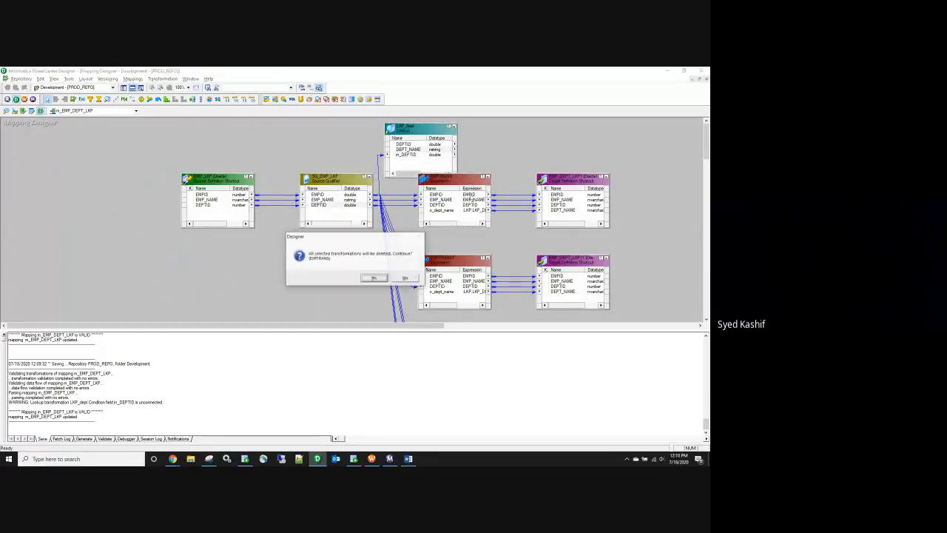
left_click(374, 277)
key("Delete")
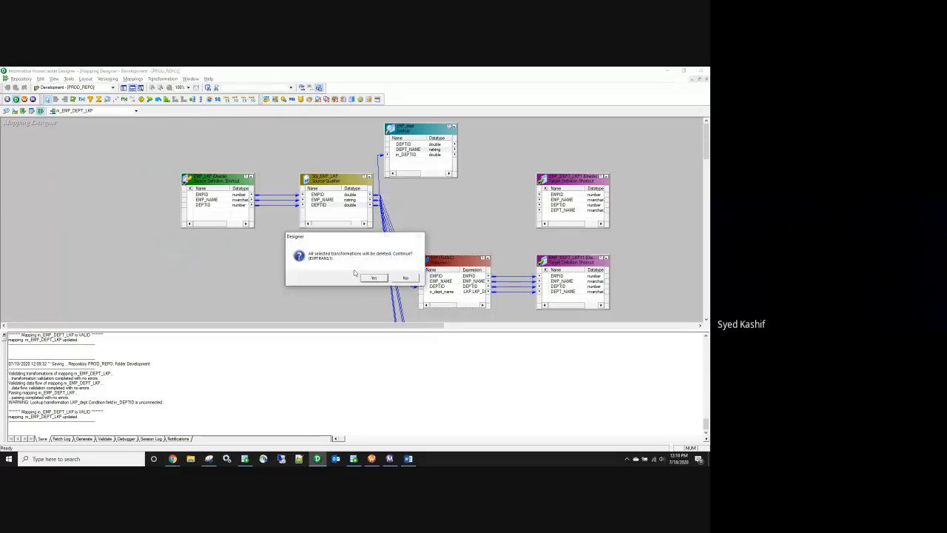
left_click(374, 277)
scroll(459, 237, "down", 5)
left_click(453, 151)
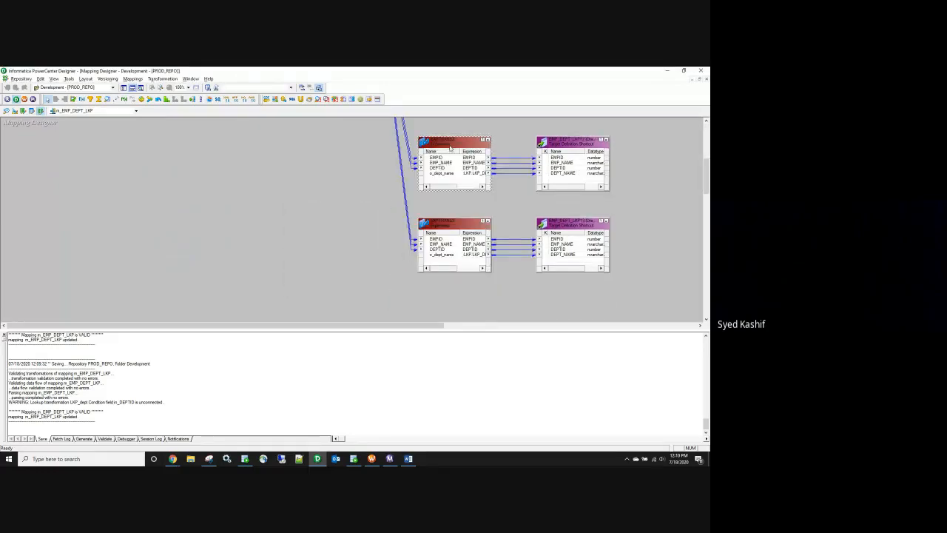
key("Delete")
left_click(372, 274)
left_click(433, 231)
key("Delete")
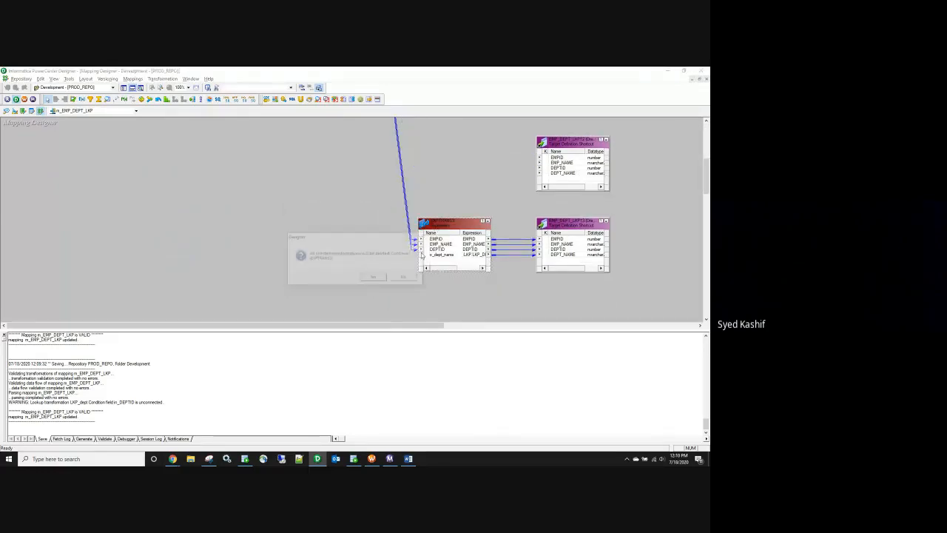
left_click(373, 277)
scroll(415, 255, "up", 2)
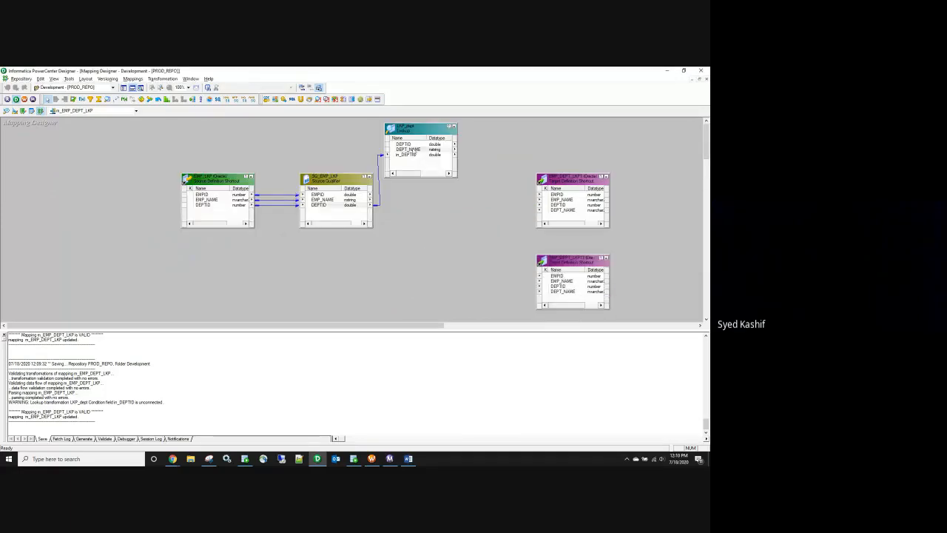
Step: Link SQ_EMP_LKP's three ports and LKP_dept's DEPT_NAME to EMP_DEPT_LKP1
left_click(326, 195)
left_click(320, 206, "shift")
left_click_drag(309, 199, 557, 199)
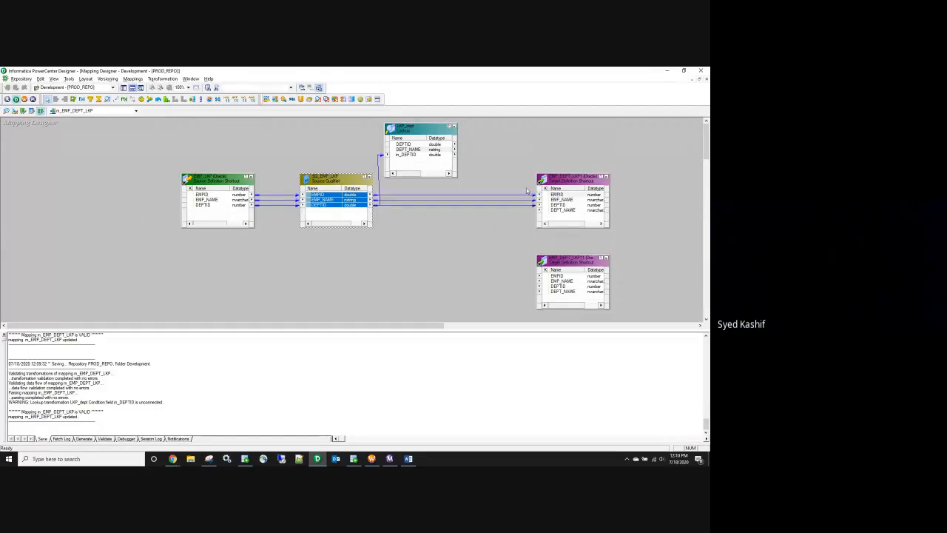
left_click(410, 150)
left_click_drag(399, 152, 567, 211)
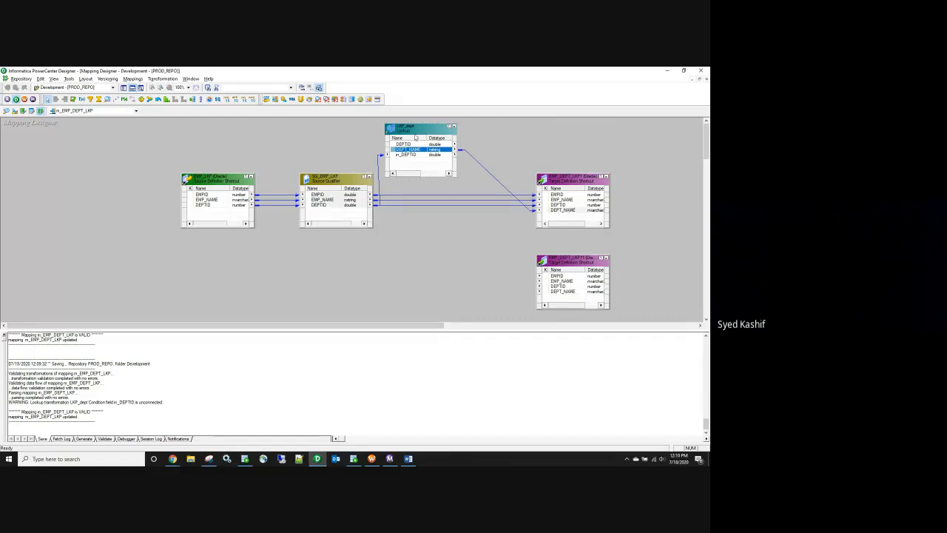
left_click_drag(417, 130, 435, 150)
Step: Copy LKP_dept as LKP_dept1 and wire DEPTID, DEPT_NAME and the SQ ports into EMP_DEPT_LKP11
key("ctrl+c")
key("ctrl+v")
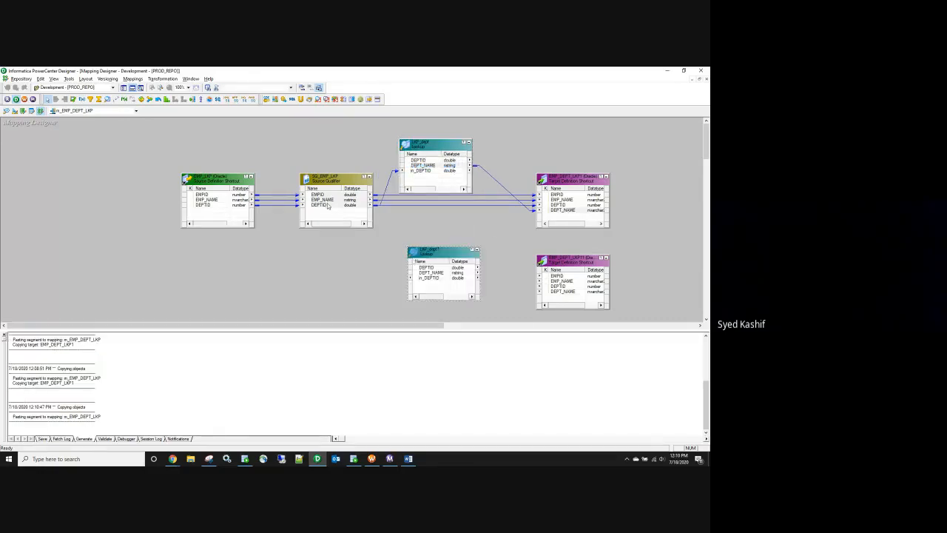
left_click_drag(319, 207, 435, 278)
left_click(434, 274)
left_click_drag(518, 284, 559, 293)
left_click(322, 195)
left_click(321, 205, "shift")
left_click_drag(311, 197, 547, 282)
Step: Check the lookup's in_DEPTID connection and return to the Snipping Tool capture
scroll(527, 291, "down", 3)
left_click_drag(447, 187, 437, 219)
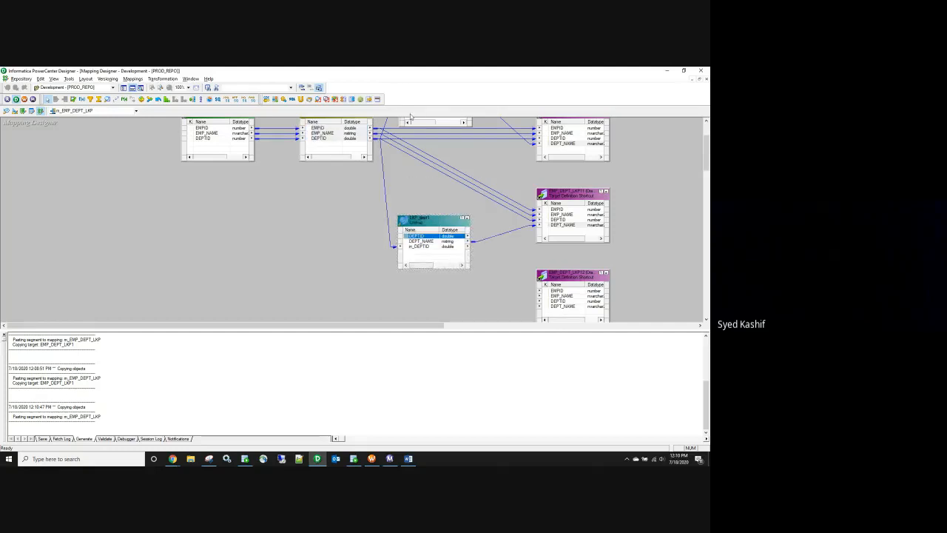
scroll(433, 246, "up", 3)
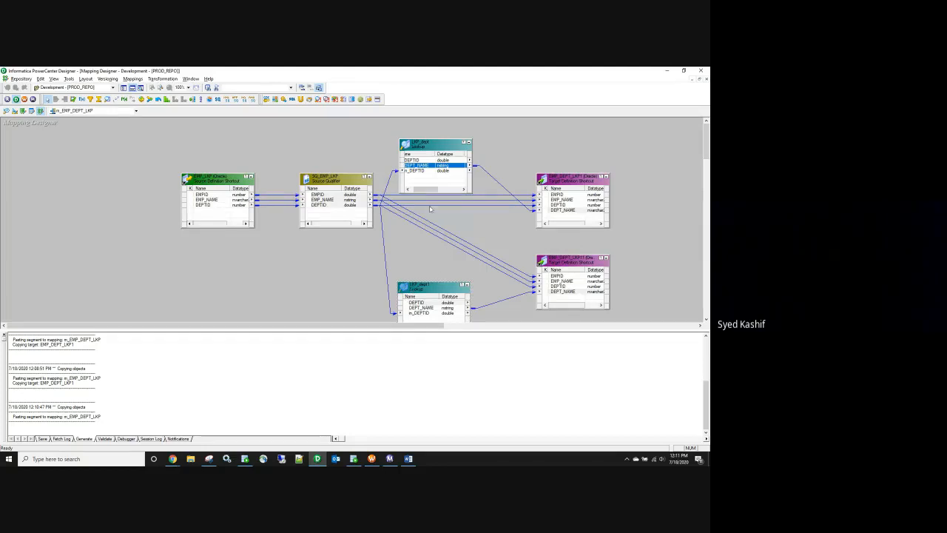
left_click(425, 170)
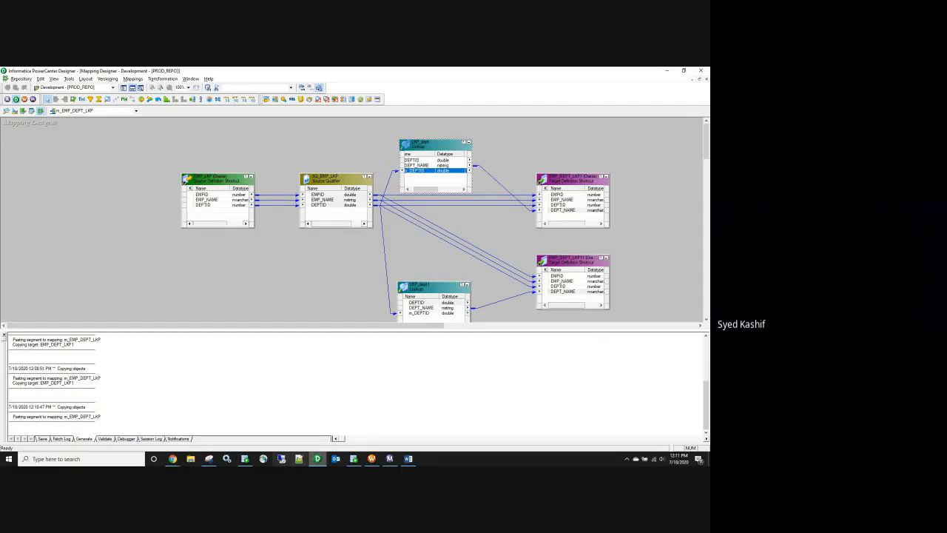
left_click(208, 459)
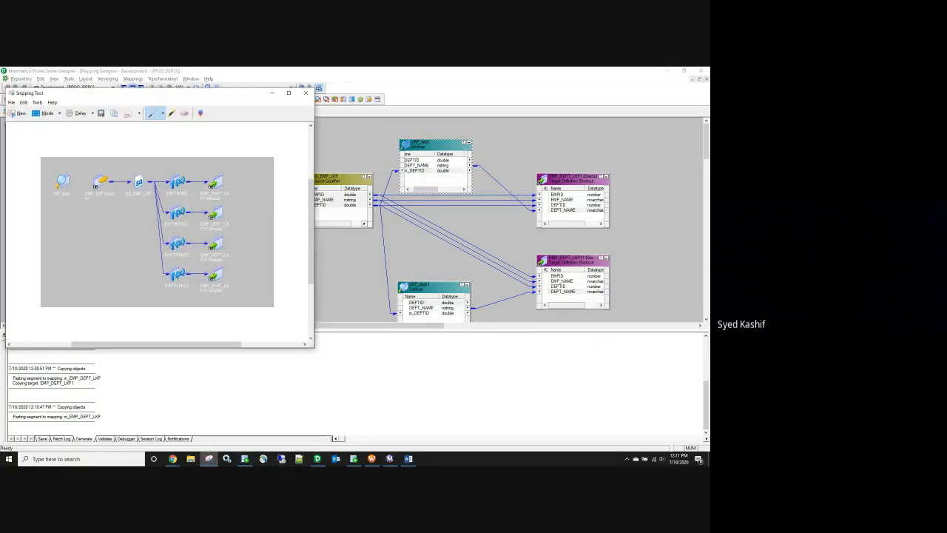
Step: Circle LKP_dept in the snip with the pen and return to the Batch-10 Google Sheet
mouse_move(50, 207)
left_mouse_down()
mouse_move(77, 198)
mouse_move(82, 163)
mouse_move(34, 211)
left_mouse_up()
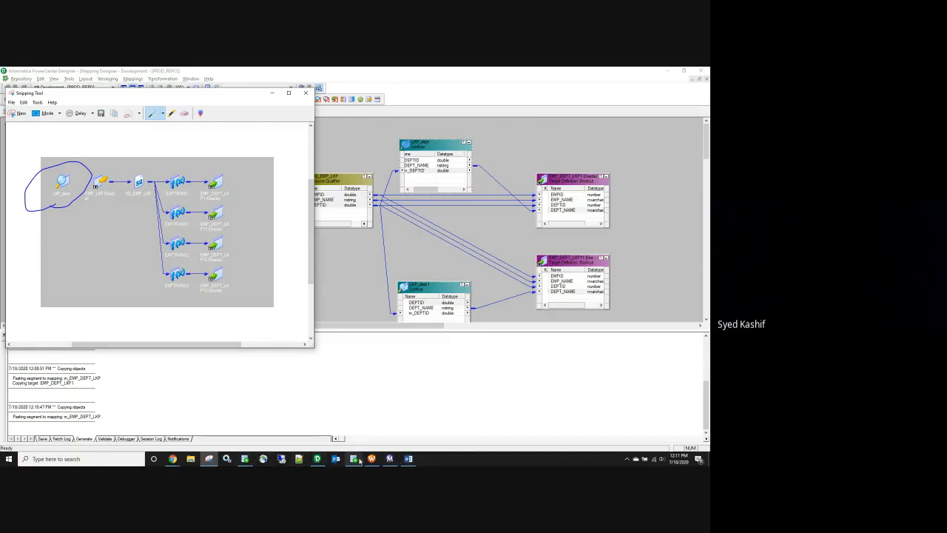
left_click(174, 459)
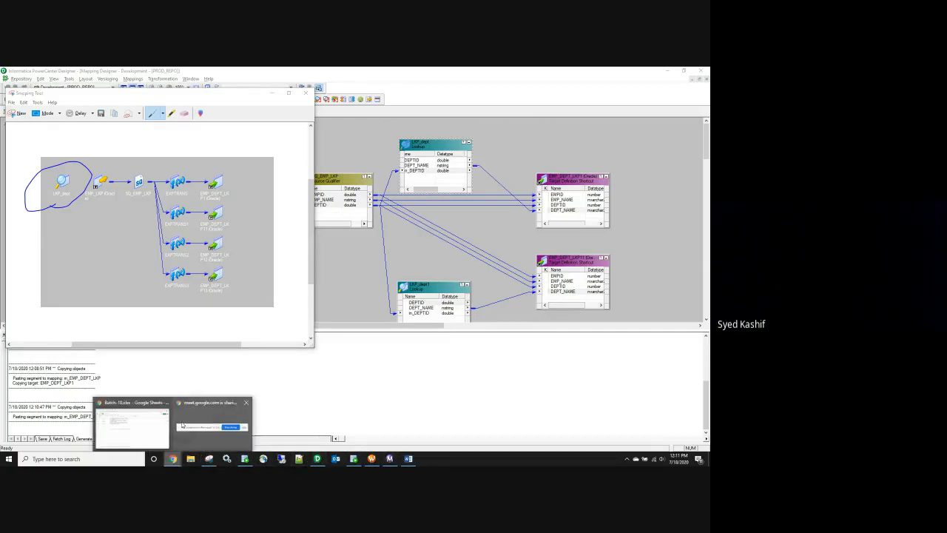
left_click(153, 430)
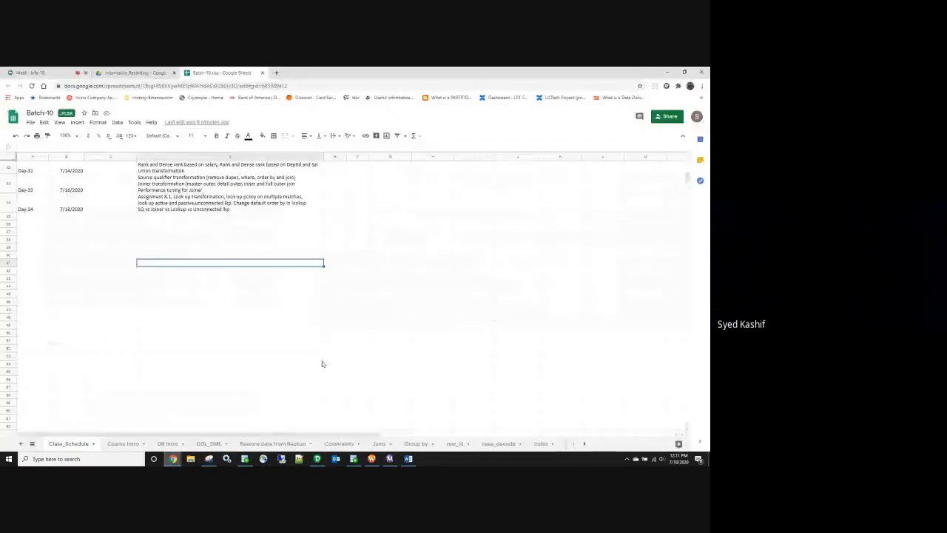
Step: Go to the 'Rank using Expr' sheet and add a new blank sheet, Sheet5
left_click(584, 443)
left_click(584, 444)
left_click(584, 443)
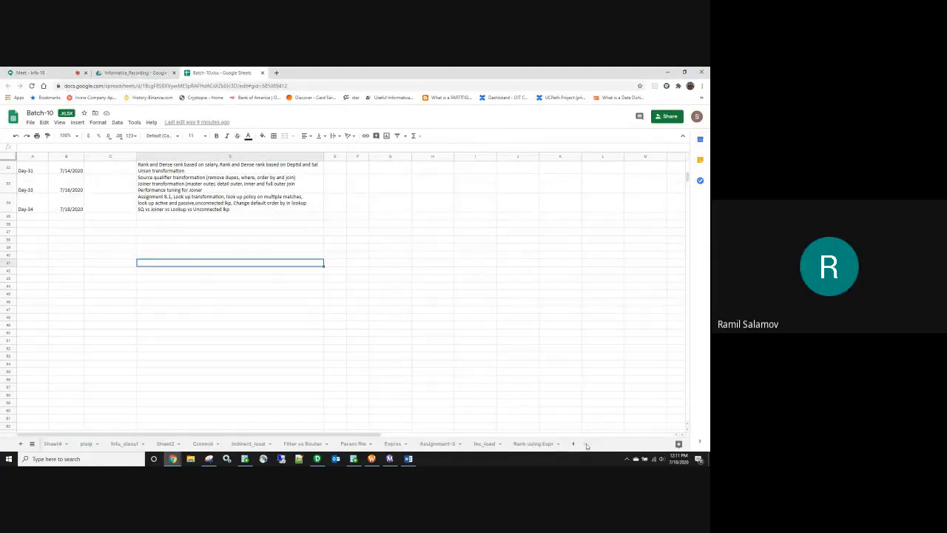
left_click(537, 445)
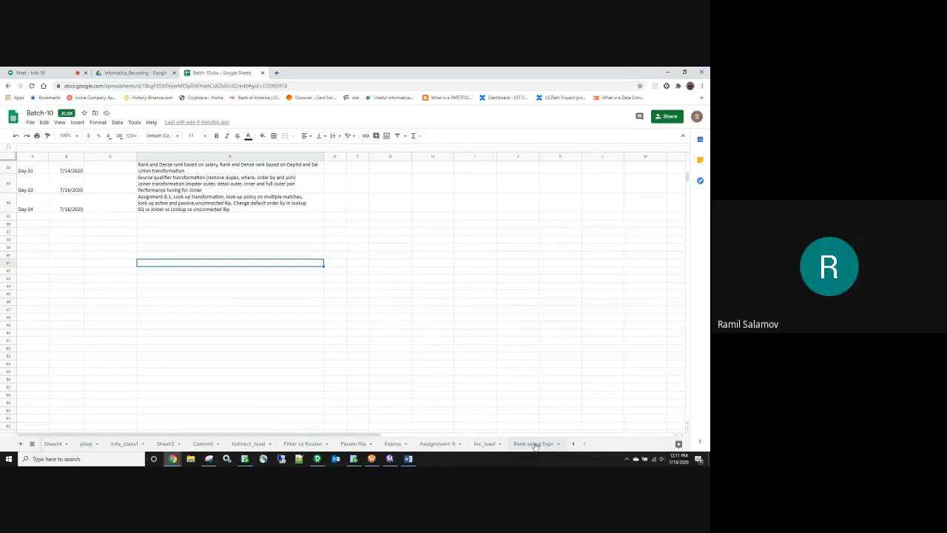
left_click(20, 444)
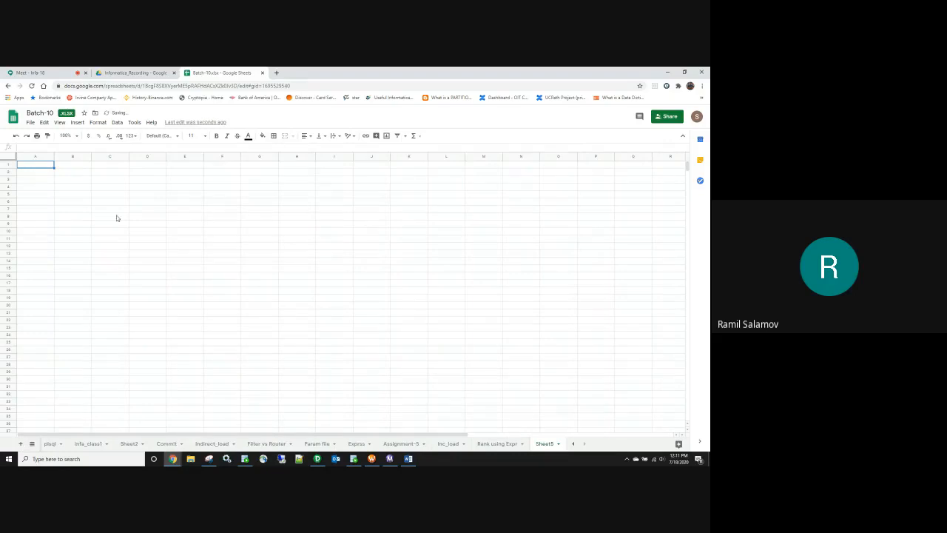
Step: Enter the heading 'Connect Lkp' in B5, widen column B, then return to PowerCenter Designer
left_click_drag(62, 189, 65, 196)
left_click(67, 196)
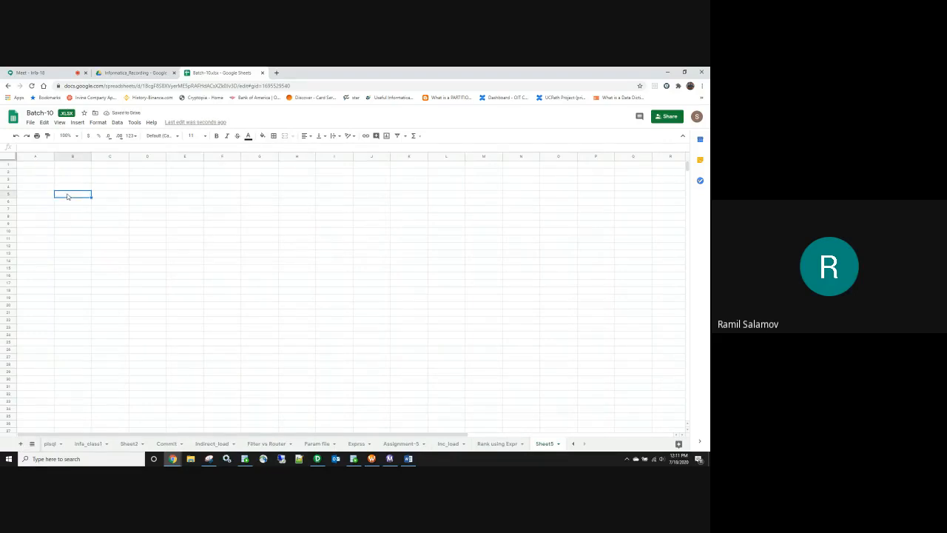
type("Connect Lkp")
left_click_drag(92, 157, 121, 157)
left_click(140, 195)
key("alt+Tab")
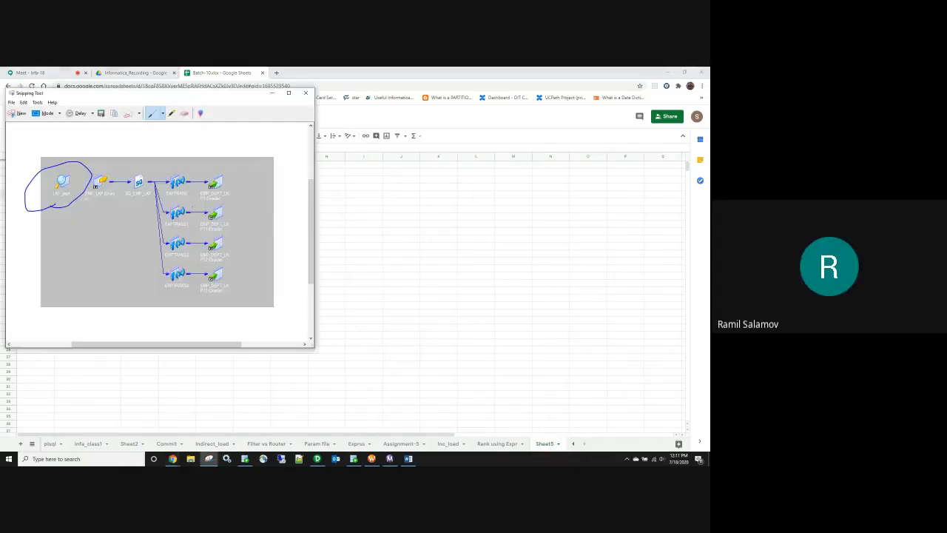
left_click(272, 95)
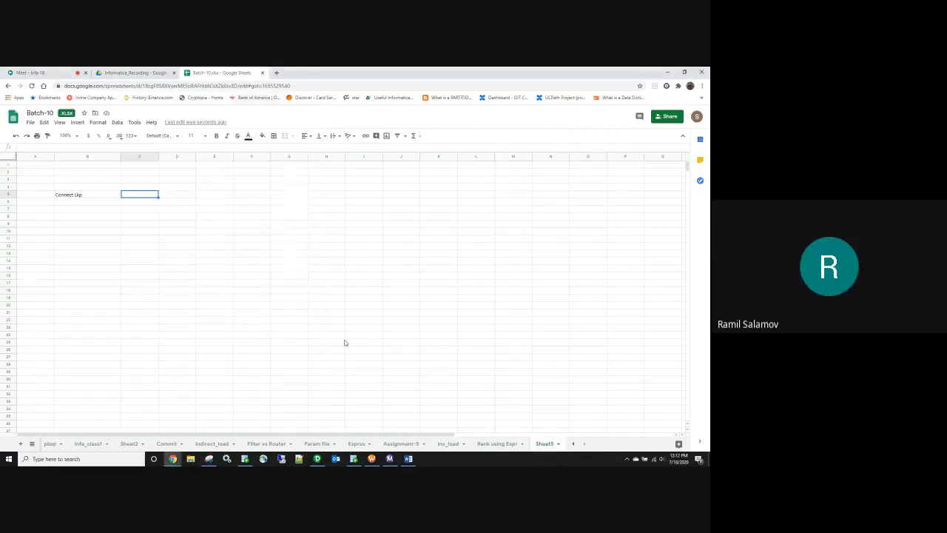
left_click(316, 458)
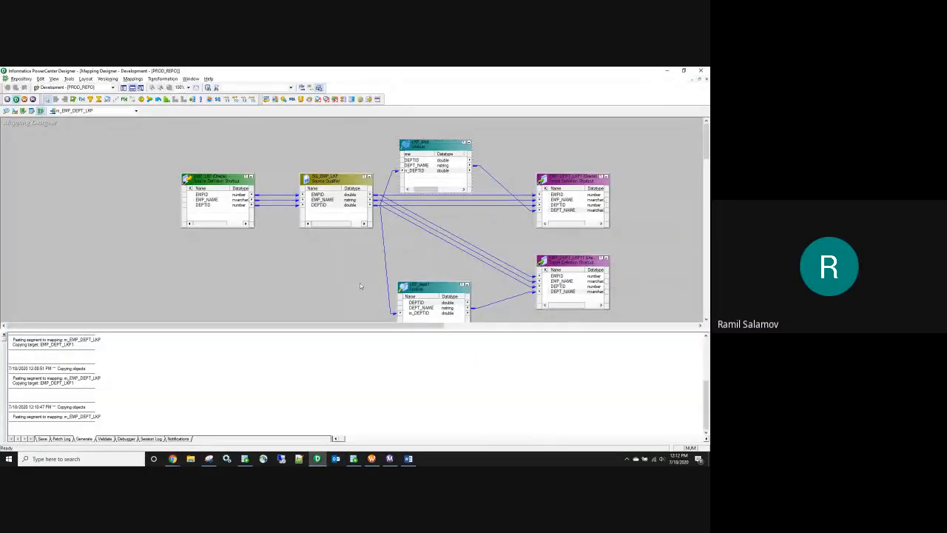
Step: Link the upper lookup's DEPT_NAME to the lower target's DEPT_NAME, replacing the existing link
left_click(422, 284)
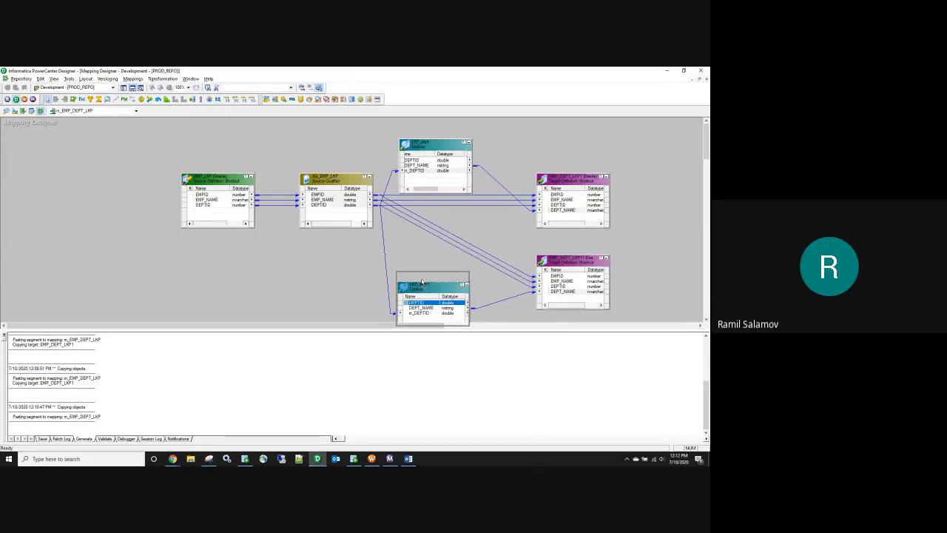
left_click_drag(422, 284, 421, 274)
left_click(414, 165)
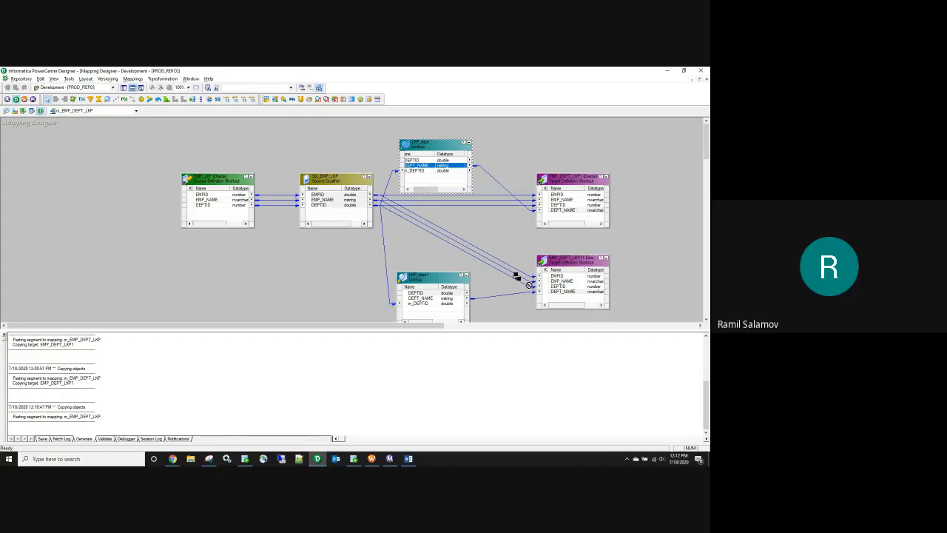
left_click_drag(414, 165, 559, 294)
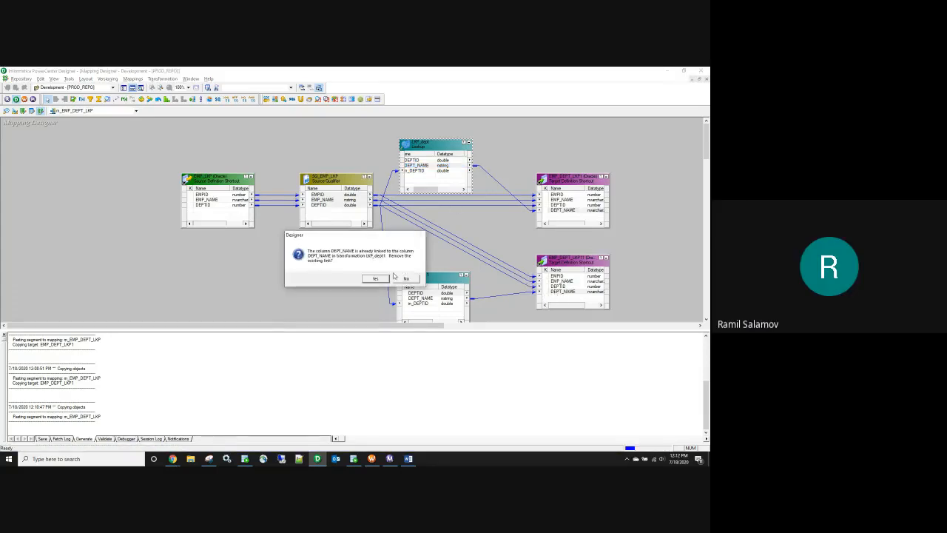
left_click(372, 279)
Step: Delete the second lookup, reposition the remaining one, and switch back to the spreadsheet
left_click(437, 281)
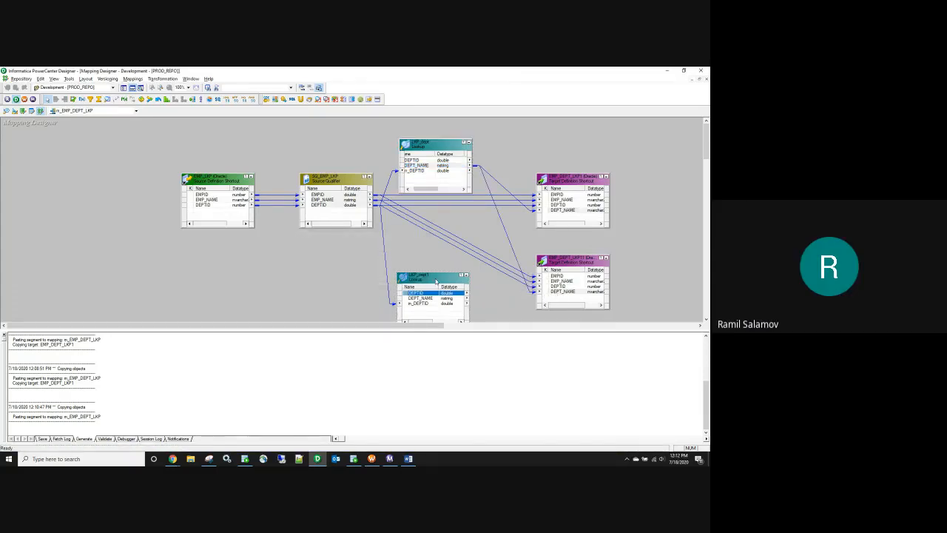
key("Delete")
left_click(374, 280)
mouse_move(431, 145)
left_mouse_down()
mouse_move(405, 259)
mouse_move(454, 133)
mouse_move(448, 147)
left_mouse_up()
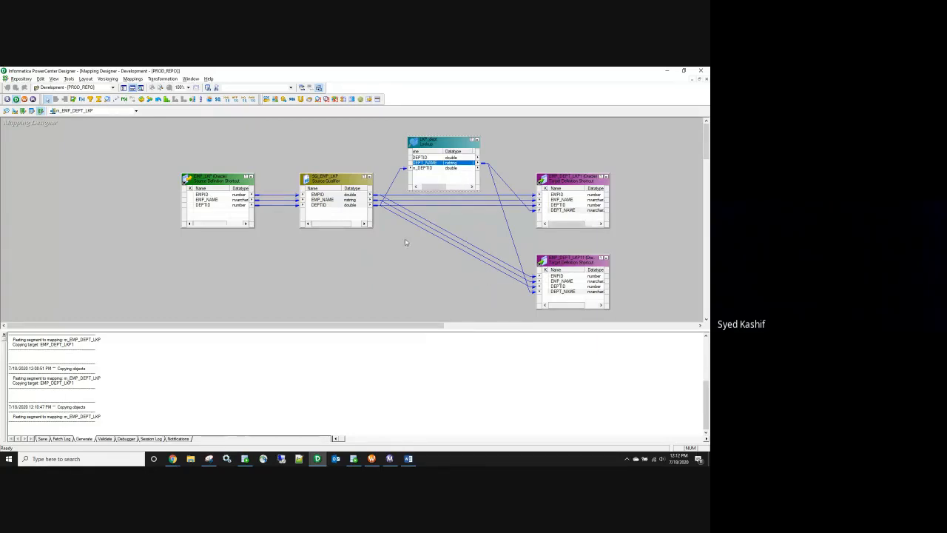
key("alt+Tab")
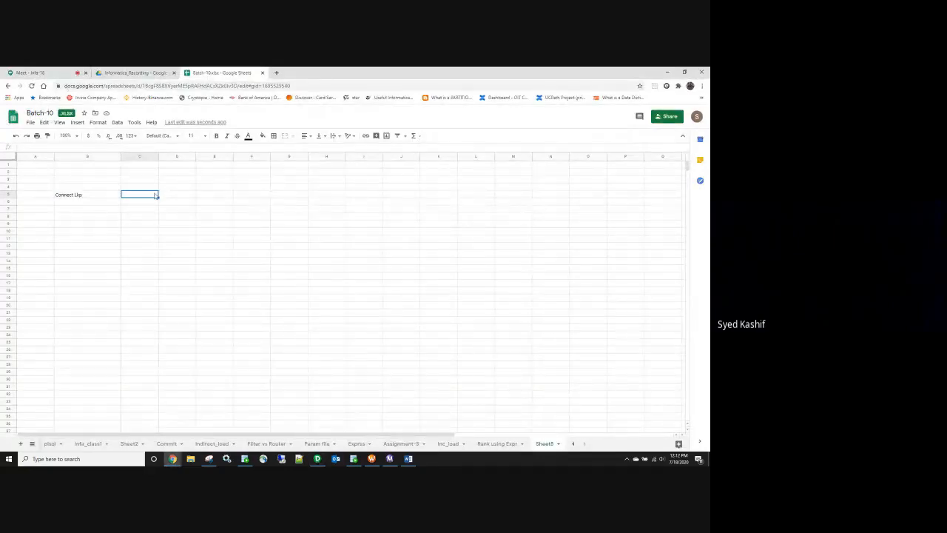
Step: Add heading 'Un connected lookup' in C5, widen column C, and fill row 1: 'Connected in pipeline' vs 'Not connected in pipeline'
type("Un connected lookup")
left_click(190, 239)
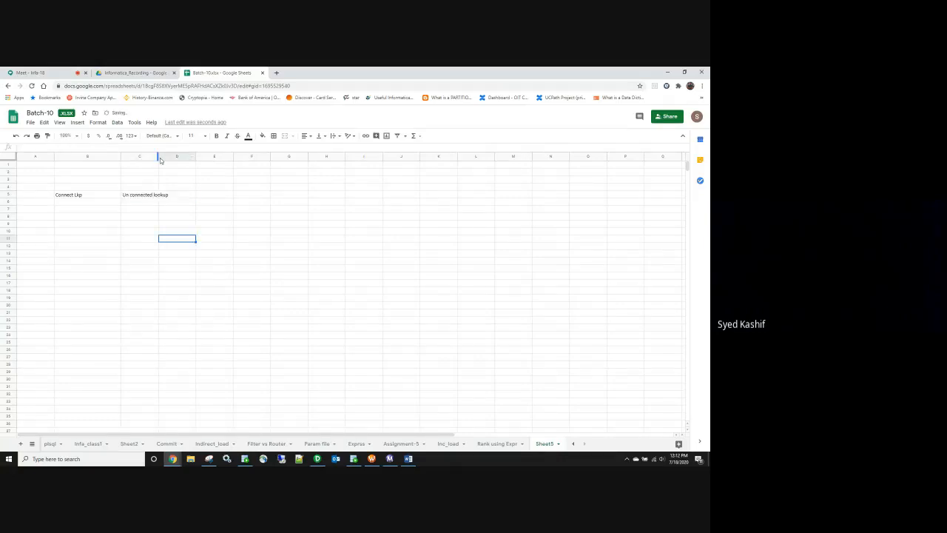
left_click_drag(158, 158, 234, 161)
left_click(72, 205)
type("Connected l")
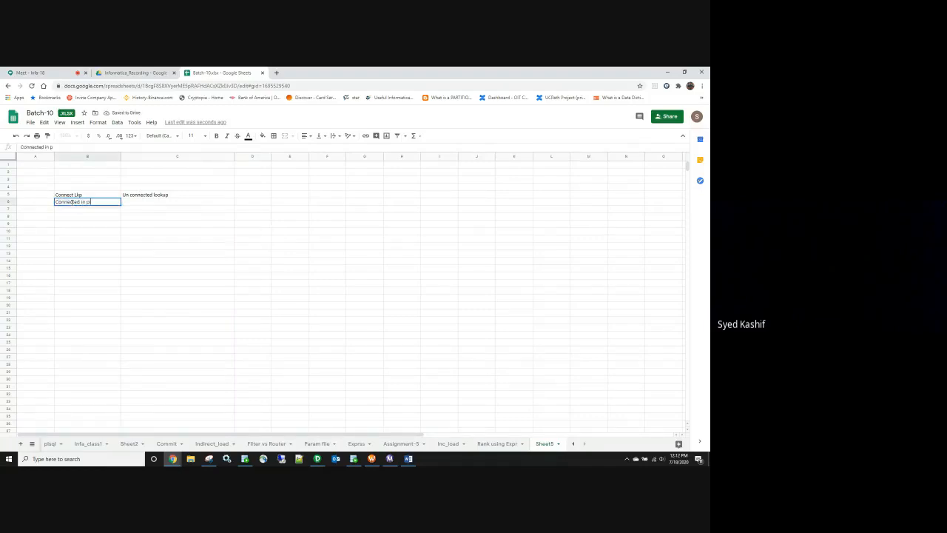
type("n pipeline")
left_click(131, 206)
type("Not connec")
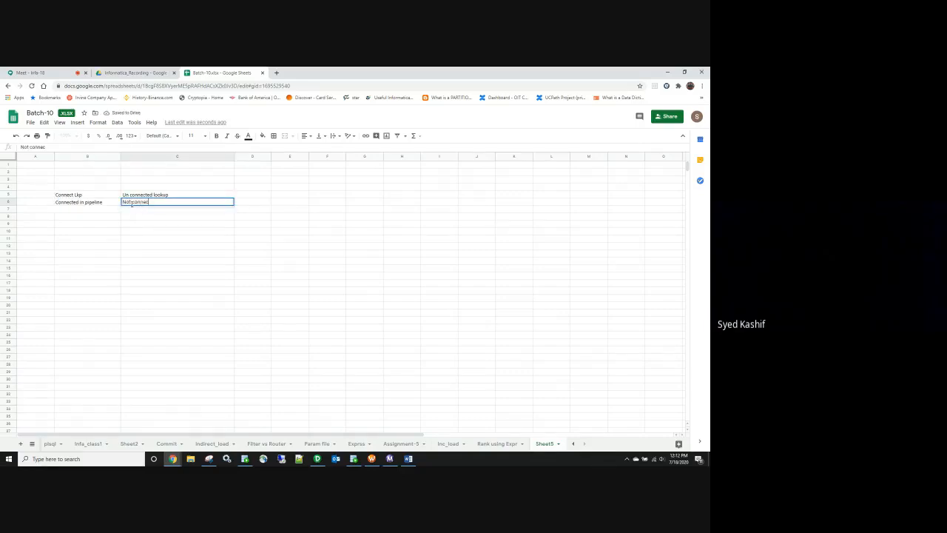
type("ted in pipeline")
Step: Number rows 1 and 2, and fill row 2: 'Can return multiple ports' vs 'can return only one port'
left_click(49, 201)
type("1")
key("Return")
type("2")
key("Tab")
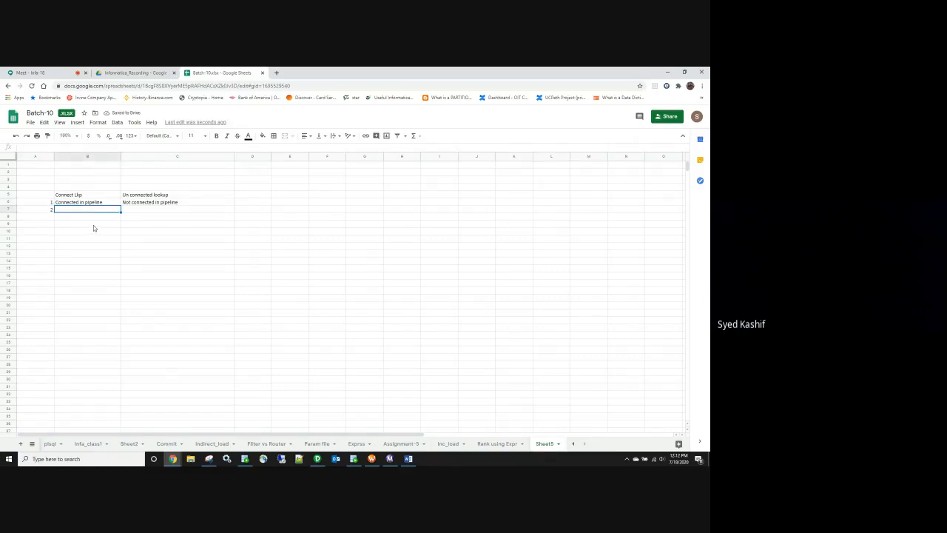
type("Can return multiple ports")
left_click(137, 211)
type("can return on")
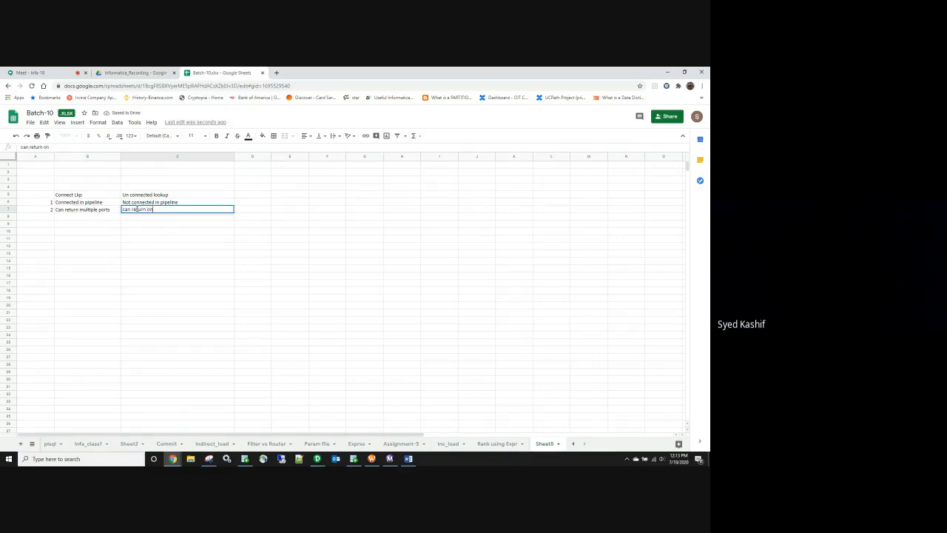
type("ly one port")
Step: Number the third row as 3 in A8, then return to the Designer mapping
left_click_drag(34, 209, 161, 214)
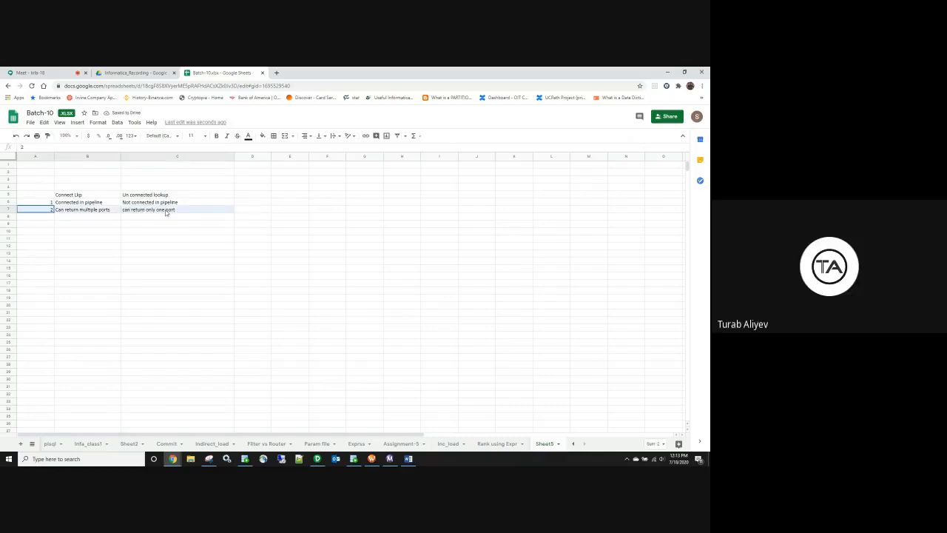
left_click(42, 217)
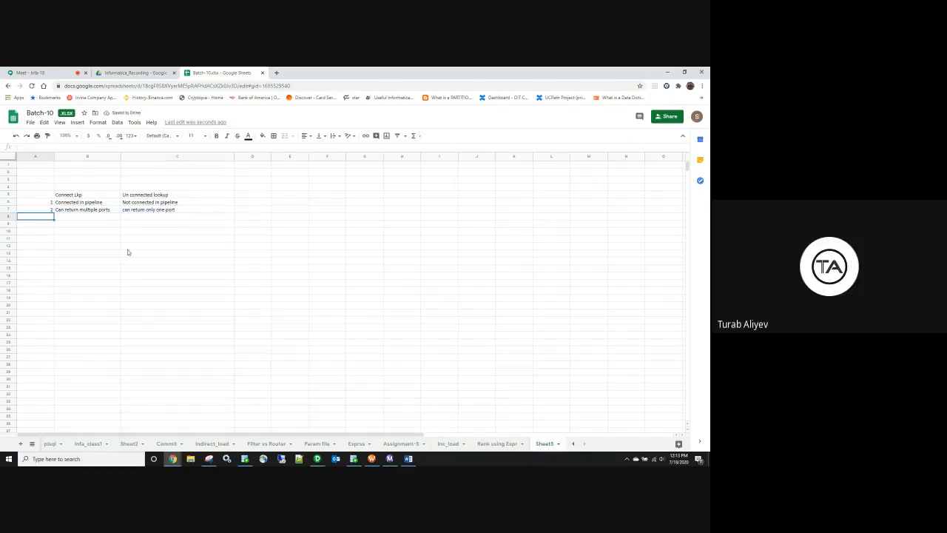
type("3")
left_click(77, 217)
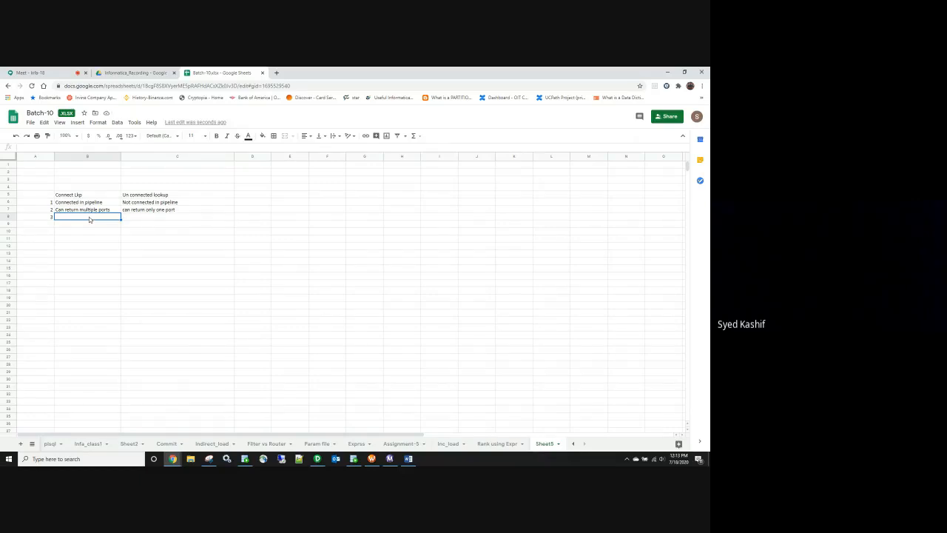
left_click(318, 459)
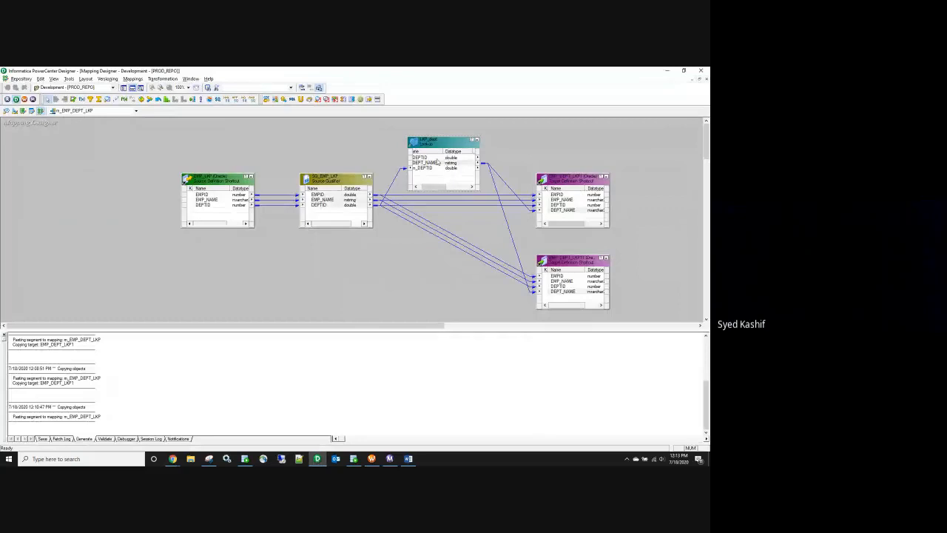
Step: Link the lookup's DEPTID and DEPT_NAME to the upper target's DEPTID, replacing the Source Qualifier link
left_click(434, 158)
left_click(430, 164, "shift")
left_click_drag(421, 158, 565, 207)
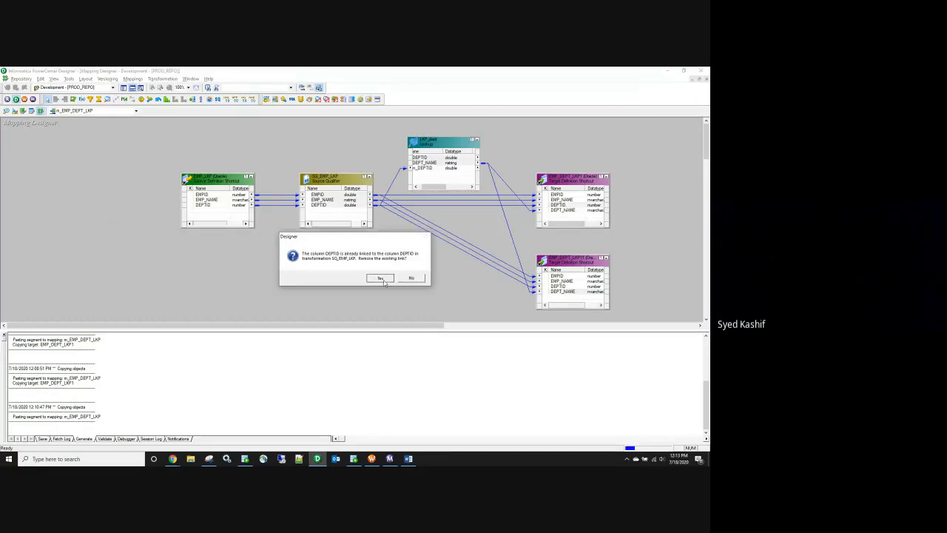
left_click(380, 277)
left_click(422, 163)
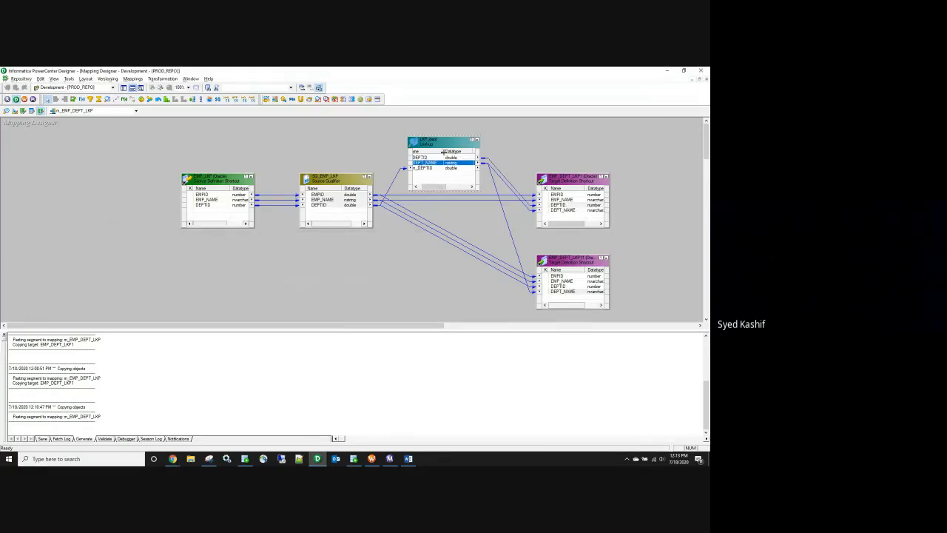
key("alt+Tab")
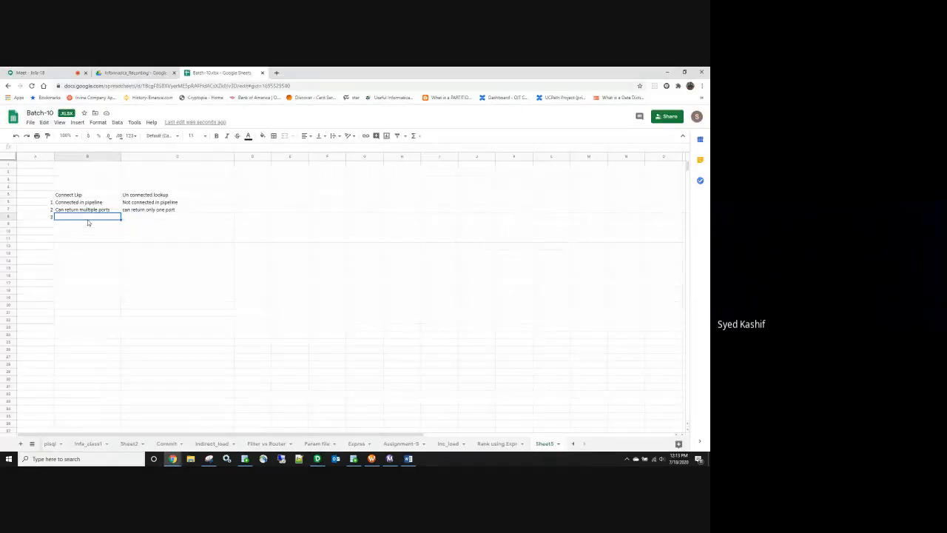
Step: Fill row 3: 'Can be configured as Active and Passive' vs 'Can only be configured as Passive', widening column B
type("Can be configured as ")
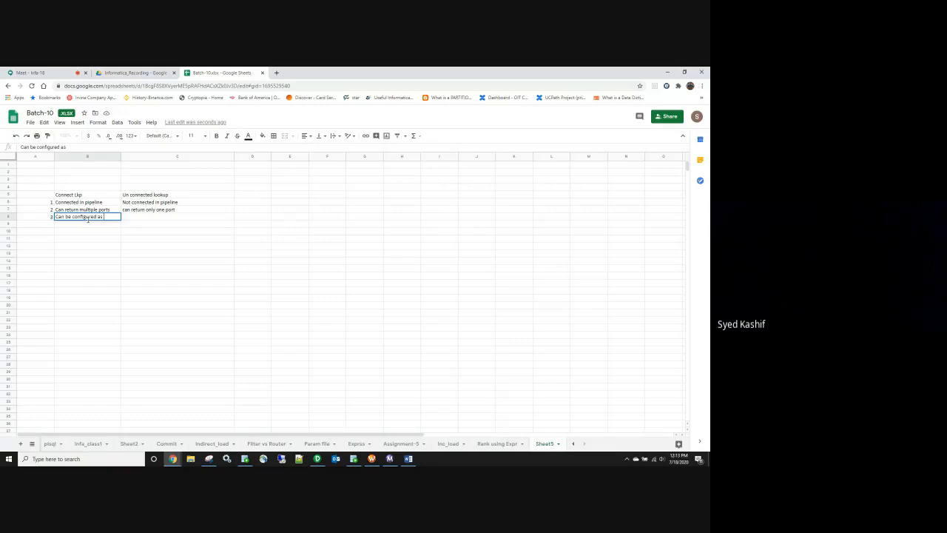
type("Active and")
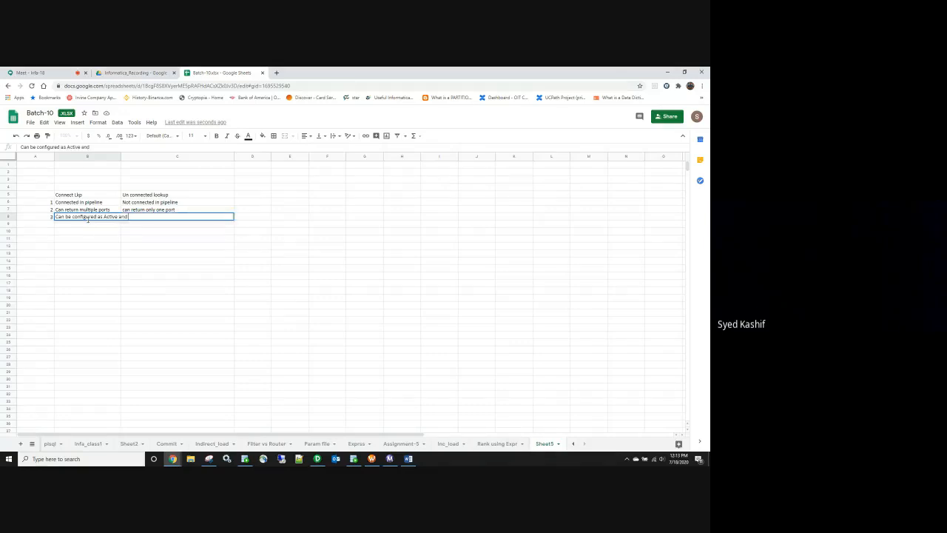
type(" passive")
left_click_drag(121, 157, 149, 157)
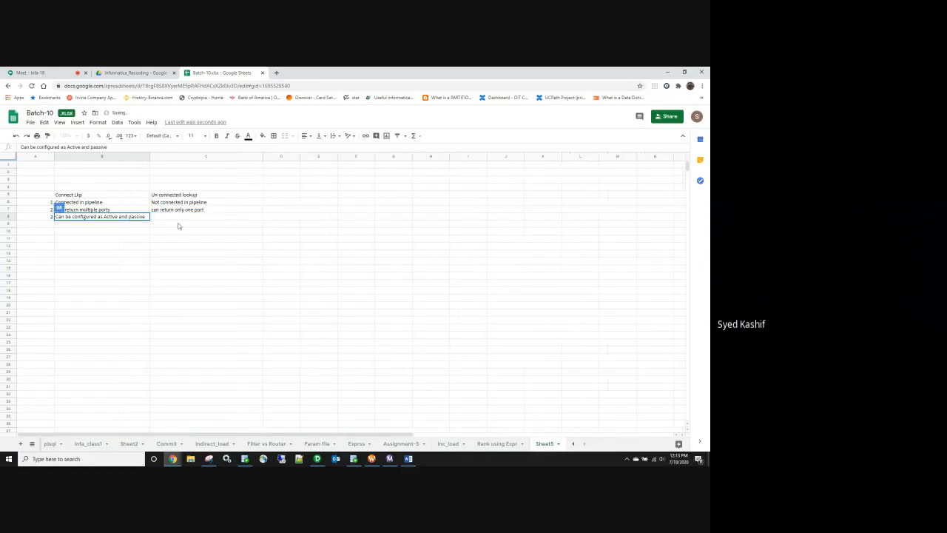
left_click(179, 219)
type("Can on")
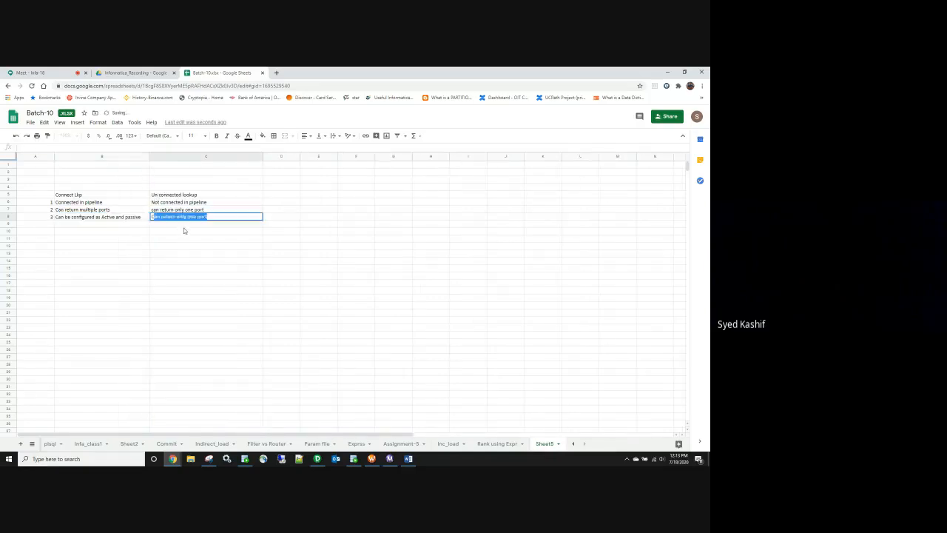
type("ly be configured as Passive")
left_click(185, 255)
Step: Number row 4 and fill it: 'Can be configured as static and dynamic' vs 'cannot be configured as dynamic'
left_click(48, 227)
type("4")
left_click(65, 226)
type("Ca")
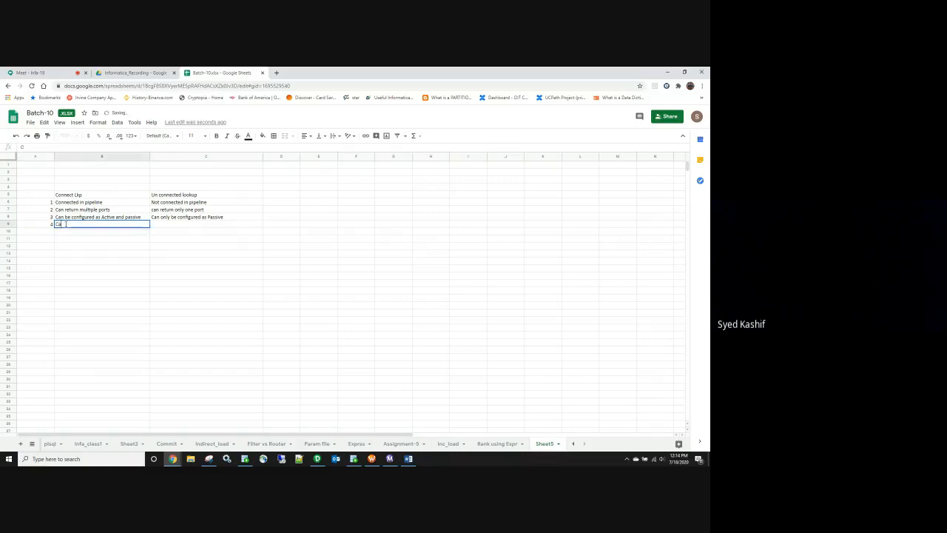
type("n be configured as")
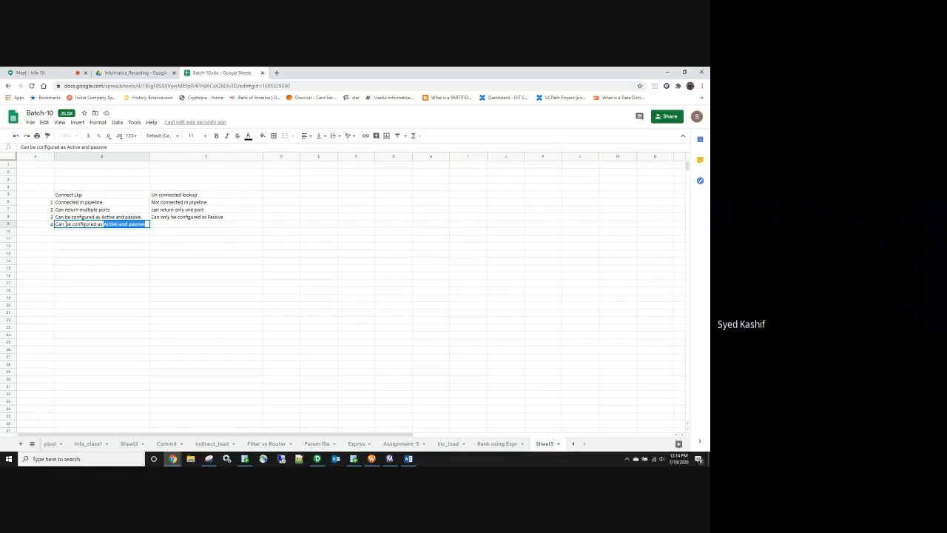
type("static and dynamic")
key("Return")
left_click(177, 225)
type("cannot be conf")
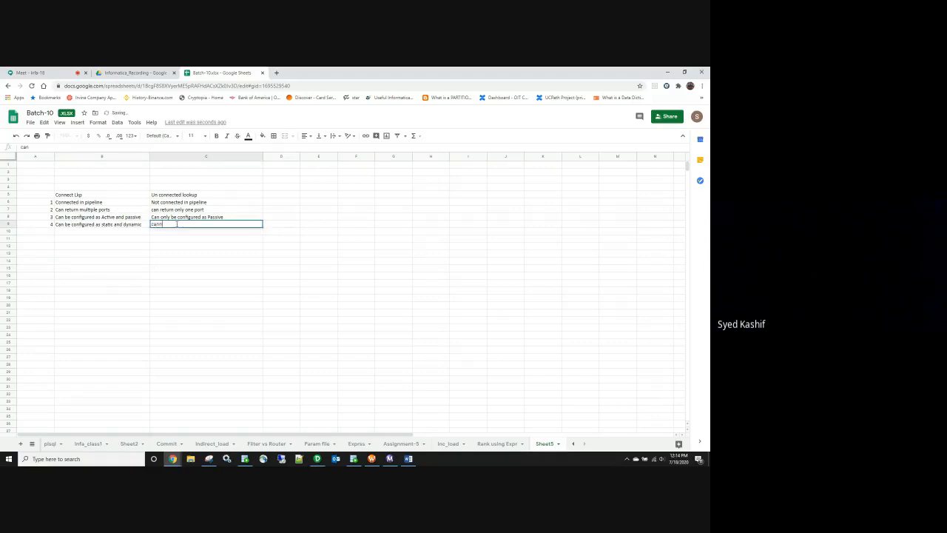
type("igured as a")
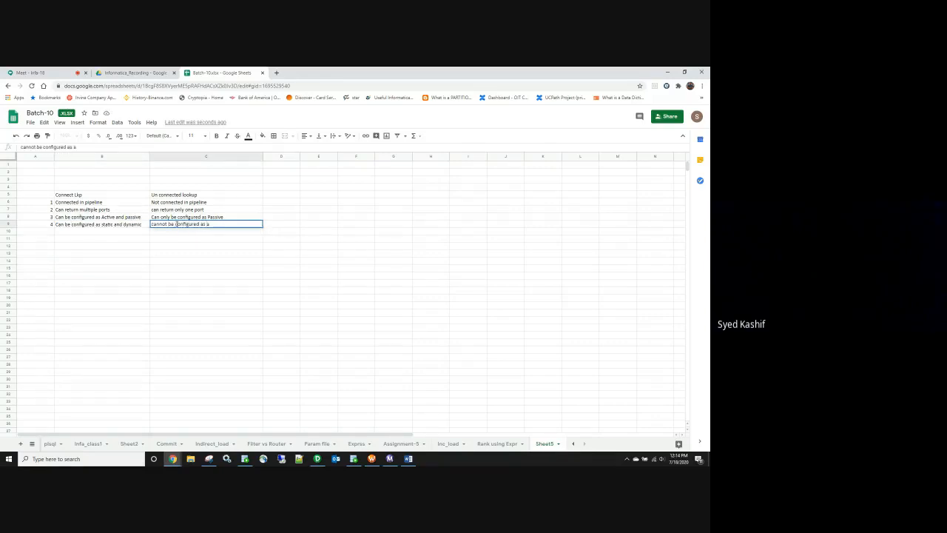
key("BackSpace")
type("dynamic")
left_click(186, 285)
Step: Review points 2 to 4 in both columns and number the next row 5 in A10
left_click_drag(88, 211, 95, 222)
mouse_move(161, 213)
left_mouse_down()
mouse_move(160, 225)
mouse_move(130, 222)
mouse_move(159, 227)
left_mouse_up()
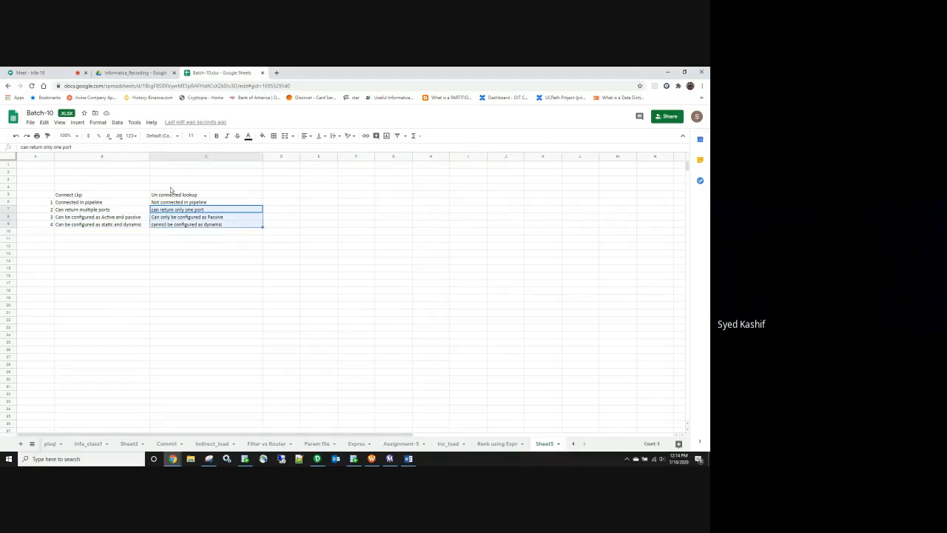
left_click(162, 233)
left_click(49, 232)
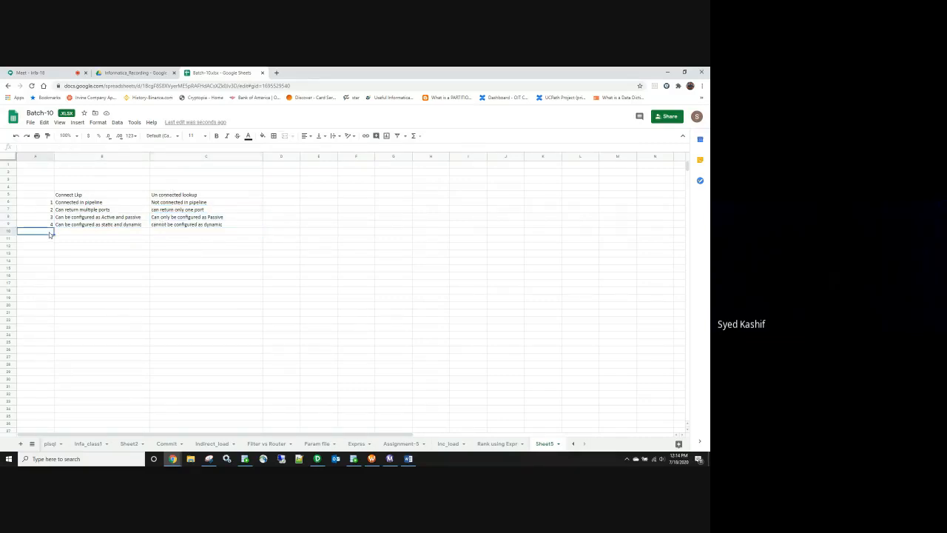
type("5")
left_click(204, 229)
left_click(80, 198)
Step: Fill row 5 on reusability: a two-line unconnected note and 'is not re usable' for connected
left_click(158, 233)
type("re usability, If you are")
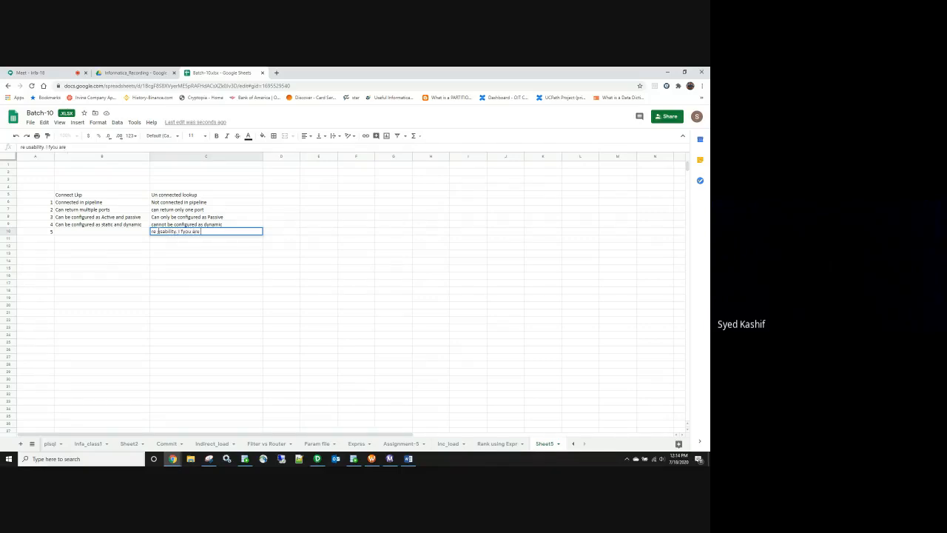
key("BackSpace")
key("BackSpace")
key("BackSpace")
key("BackSpace")
key("BackSpace")
type("f calling same port multip")
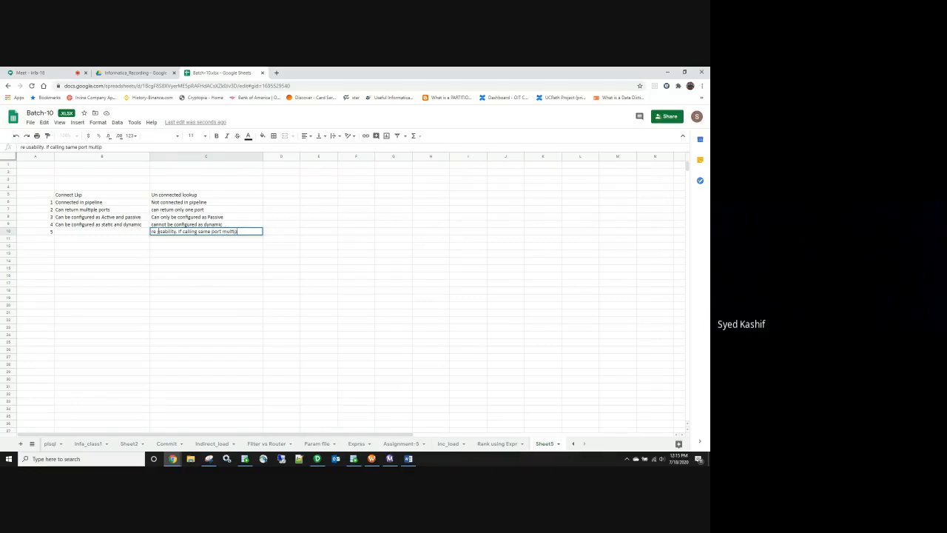
type("le times")
key("alt+Return")
type("can")
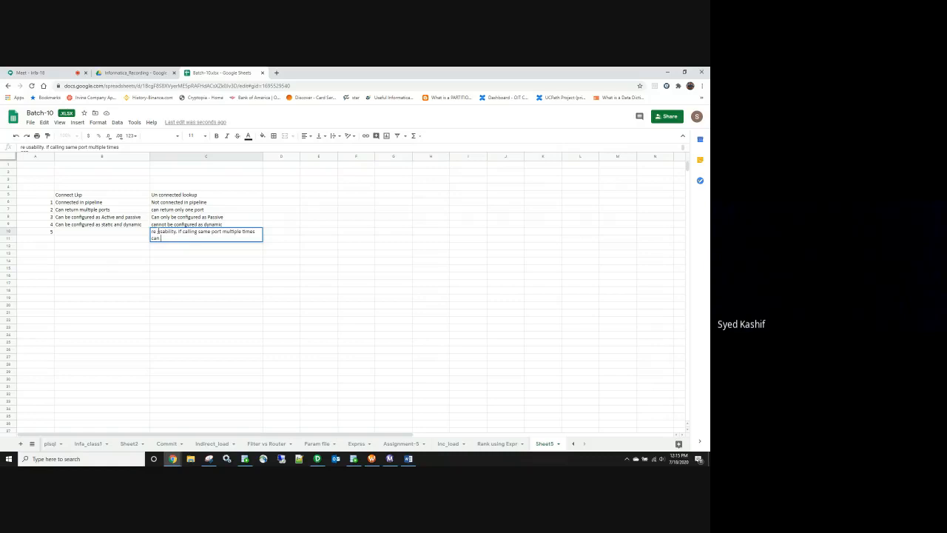
type(" use unconnected")
type("lookup only once")
left_click(95, 234)
type("Causis n")
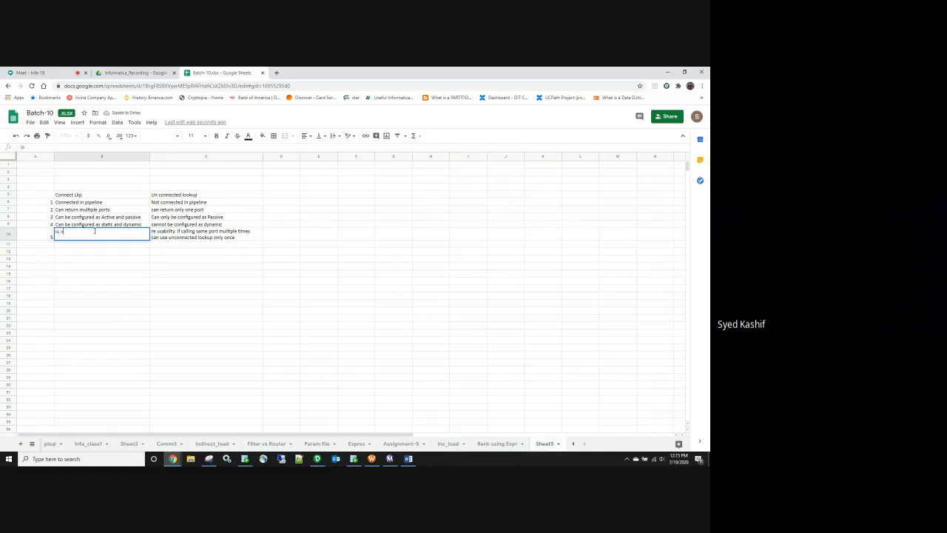
type("ot re usable")
left_click(101, 279)
Step: Review the lookup comparison table, then add headings 'SQ Join' and 'Joined' in D5 and E5
left_click_drag(41, 195, 197, 243)
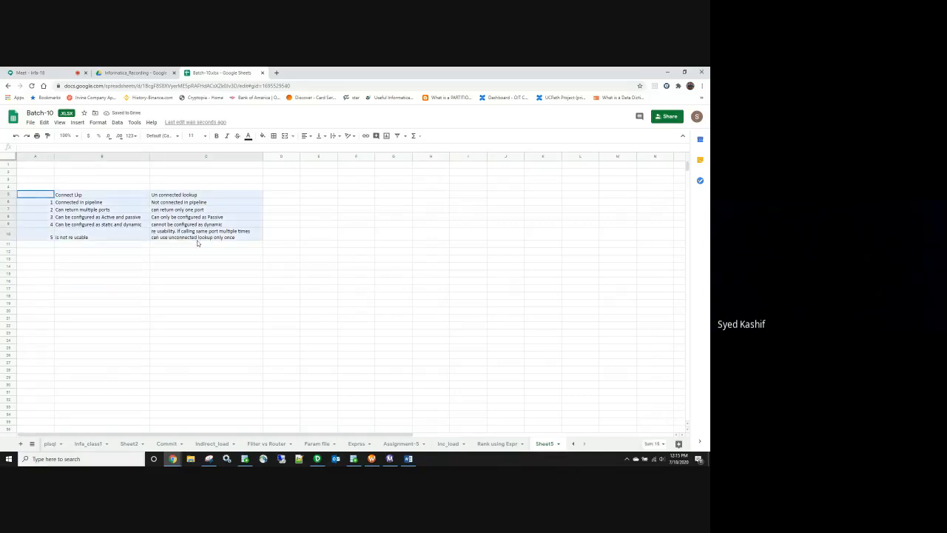
left_click(78, 206)
left_click_drag(82, 210, 84, 228)
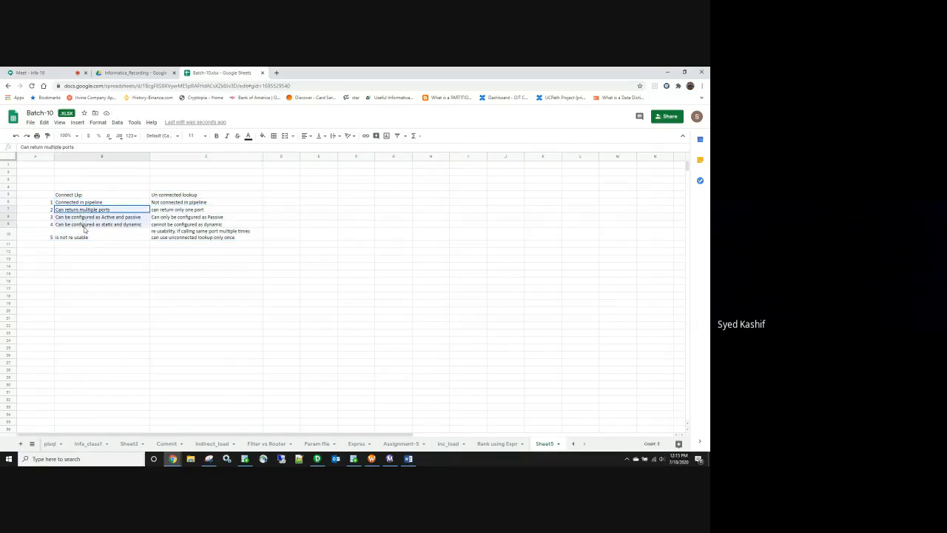
left_click(170, 232)
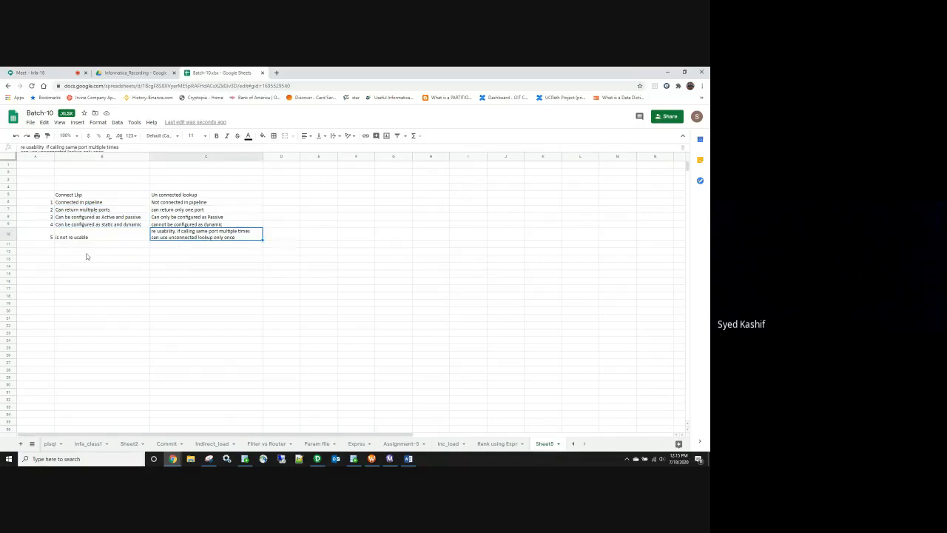
left_click(287, 195)
type("SQ Join")
key("Tab")
type("Joined")
left_click(292, 239)
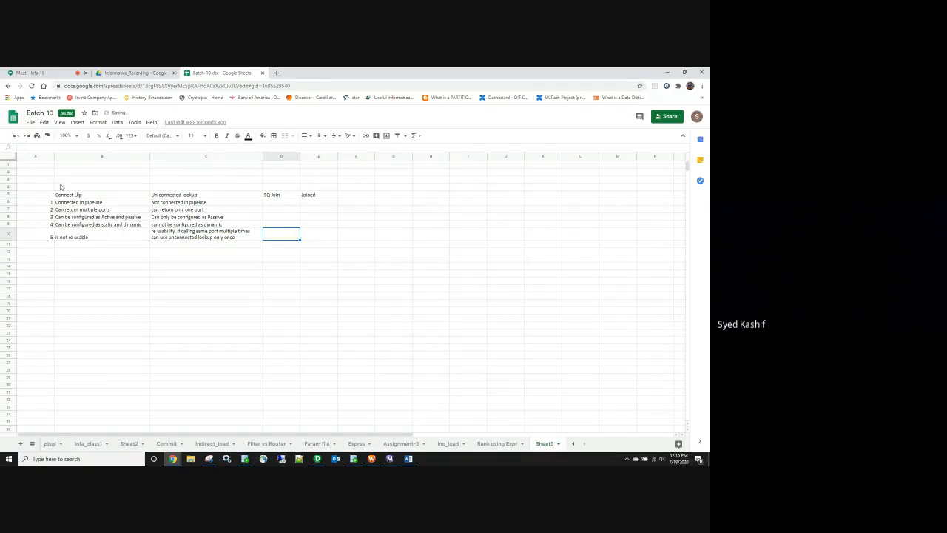
Step: Correct E5 to 'Joiner' and place the SQ Join and Joiner headings below the table
double_click(317, 196)
key("BackSpace")
type("r")
left_click(287, 197)
key("ctrl+c")
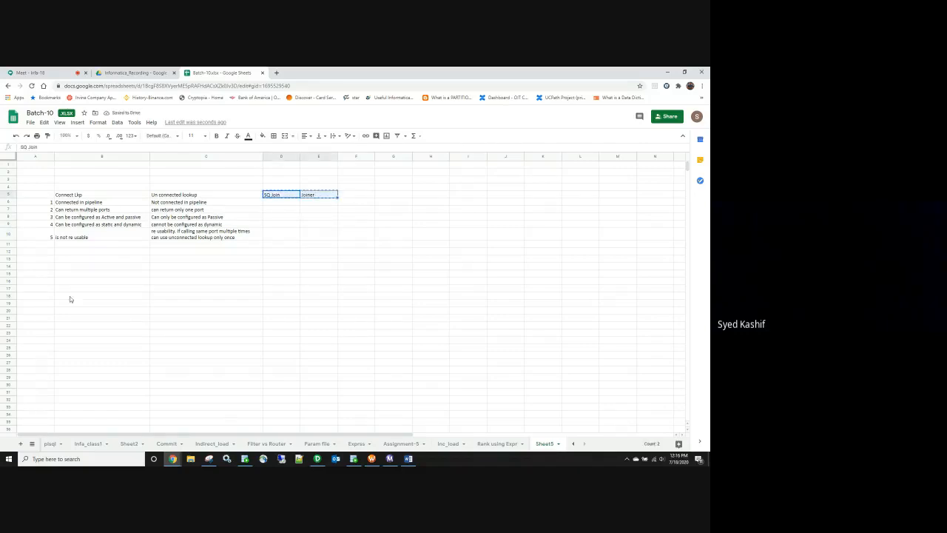
left_click(64, 275)
key("ctrl+v")
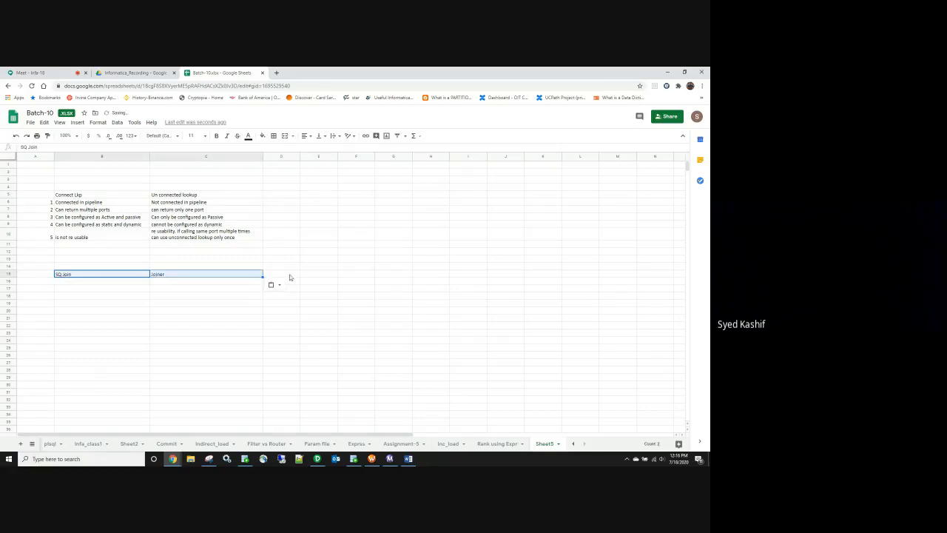
Step: Add 'Connected' and 'Unconnected' headings beside them and number the first row 1
left_click(291, 275)
type("Connected")
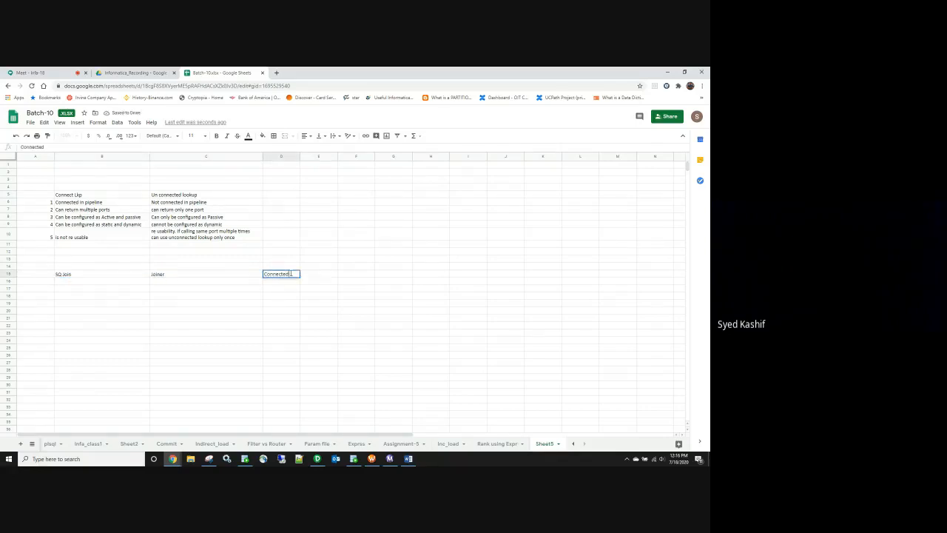
key("Tab")
type("Un")
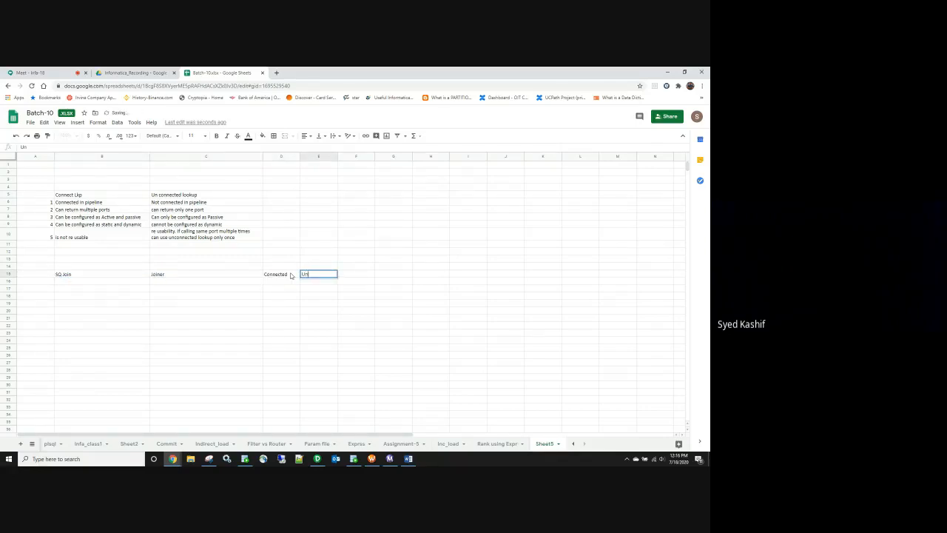
type("connected")
left_click(75, 286)
left_click(37, 286)
type("1")
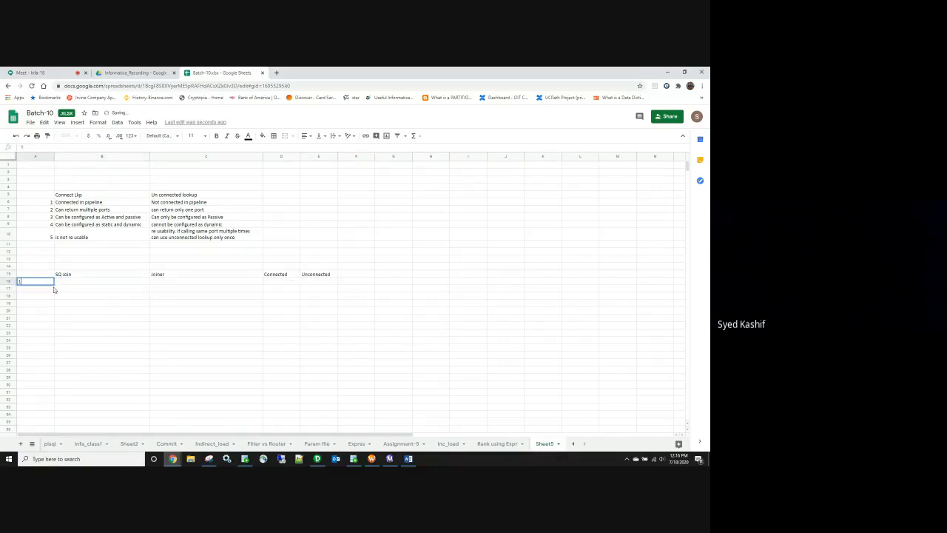
Step: Enter the first SQ Join point: 'Joining 2 tables from same DB'
left_click(63, 284)
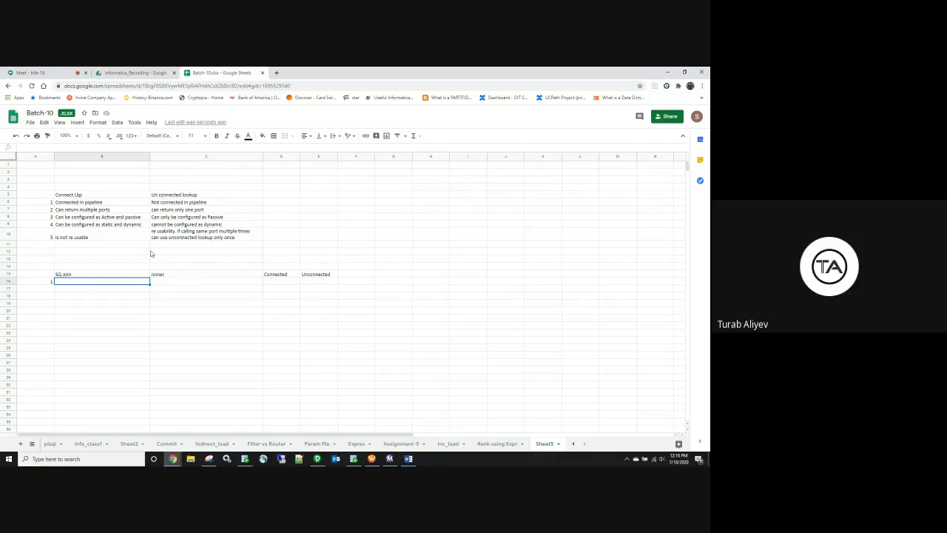
type("Jo")
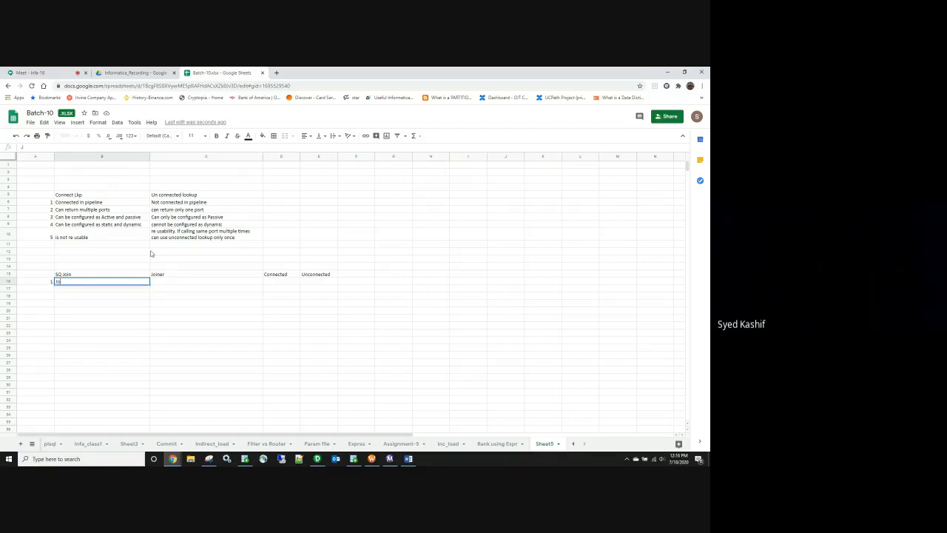
type("ining")
key("BackSpace")
key("BackSpace")
key("BackSpace")
key("BackSpace")
type("ining 2 tables from same DB")
left_click_drag(165, 276, 326, 274)
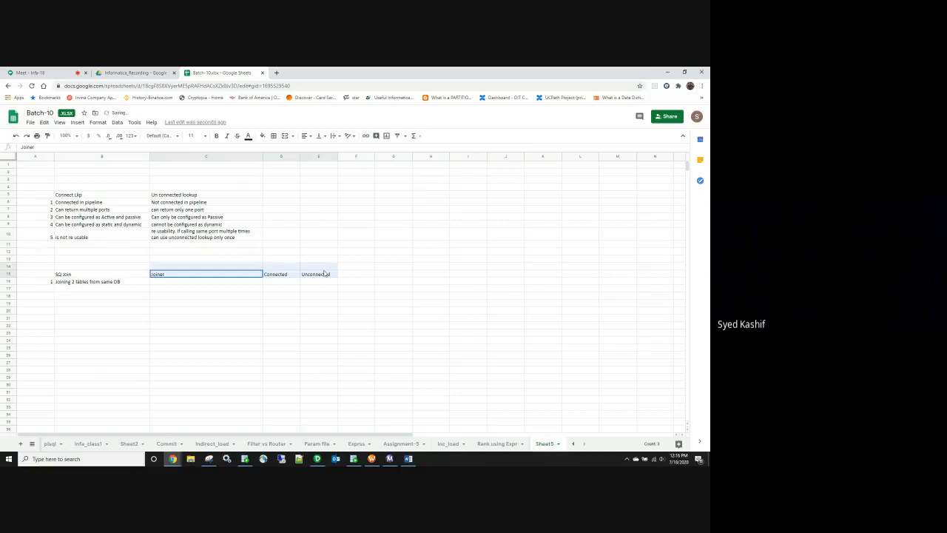
left_click(122, 287)
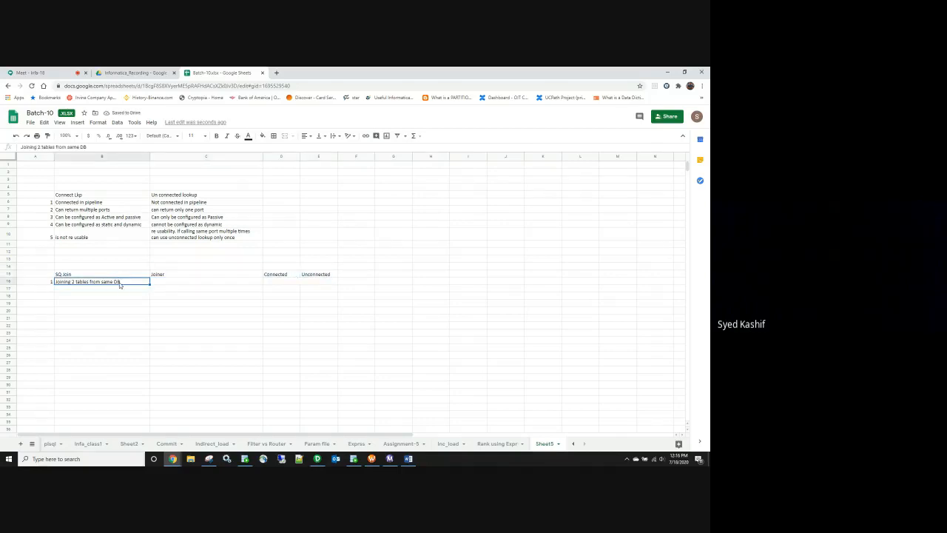
Step: Enter the Joiner point 'Join heterogenous (FF,TABLE,XML)' and widen column D to fit Connected
left_click(166, 283)
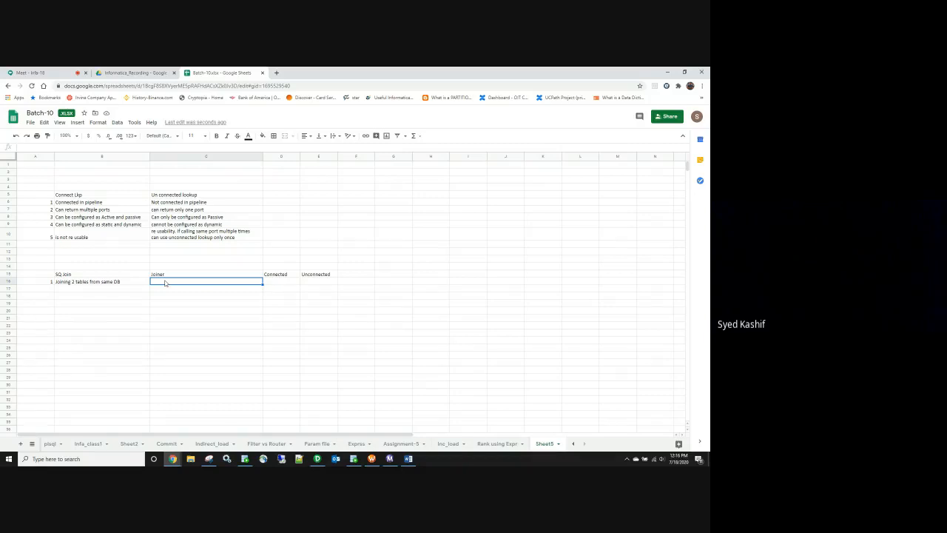
type("IF YOU")
key("BackSpace")
key("BackSpace")
key("BackSpace")
key("BackSpace")
type("Join heterogenous")
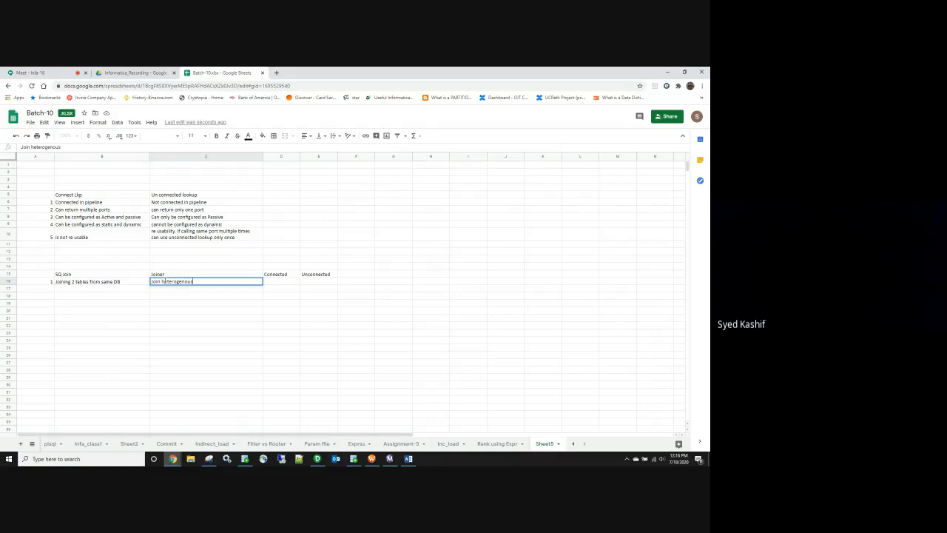
type(" (FF,TABLE,XML")
key("BackSpace")
key("BackSpace")
left_click(277, 281)
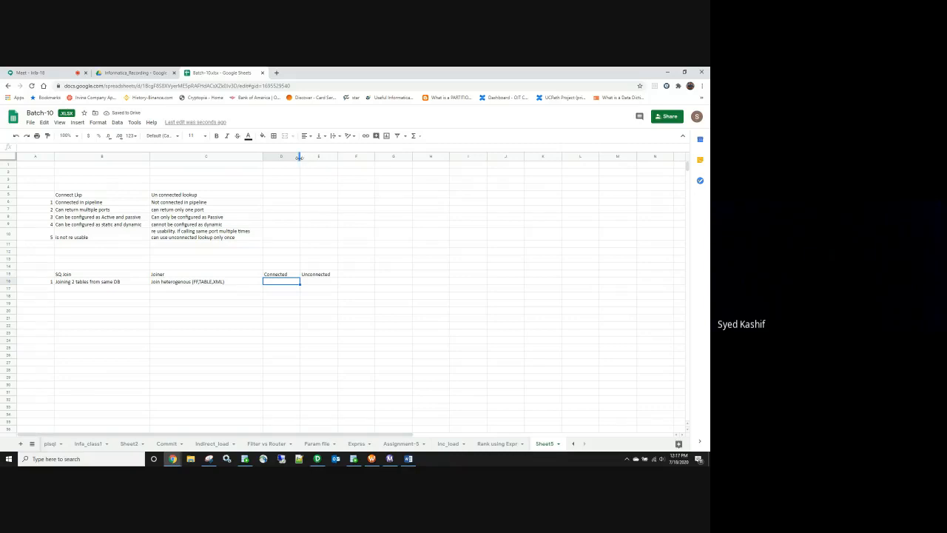
left_click_drag(299, 157, 402, 160)
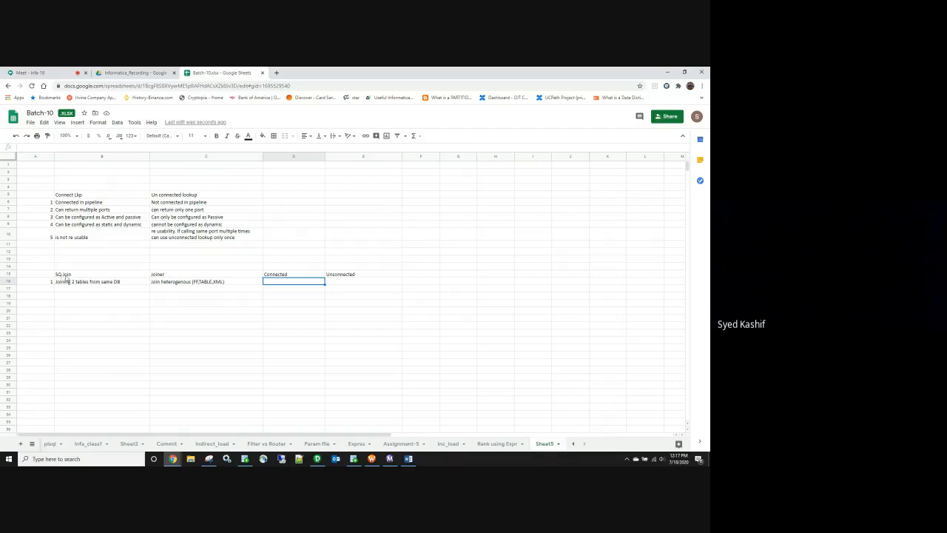
left_click(317, 459)
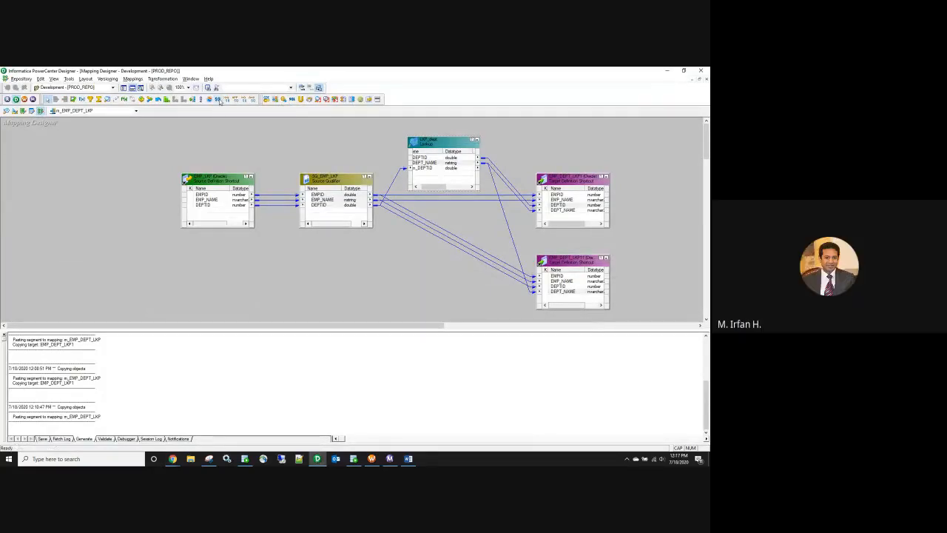
key("alt+Tab")
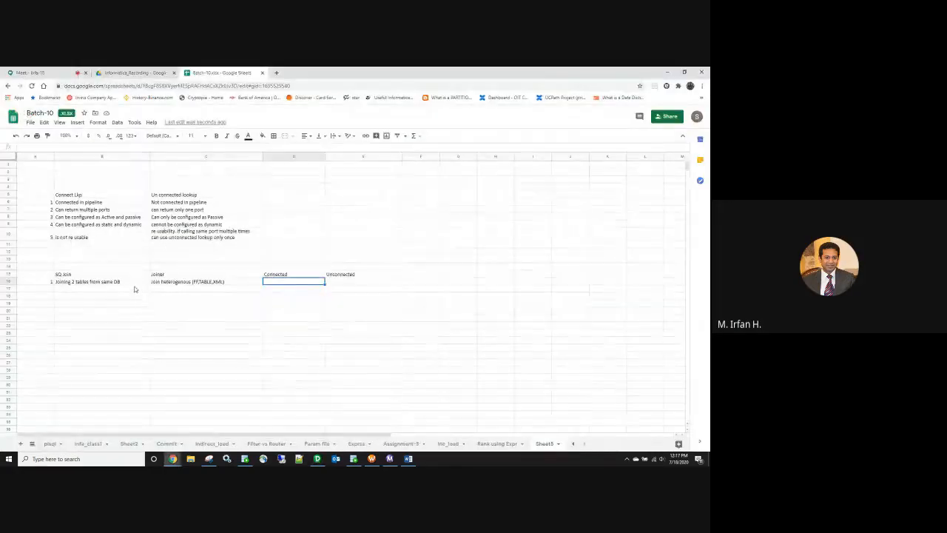
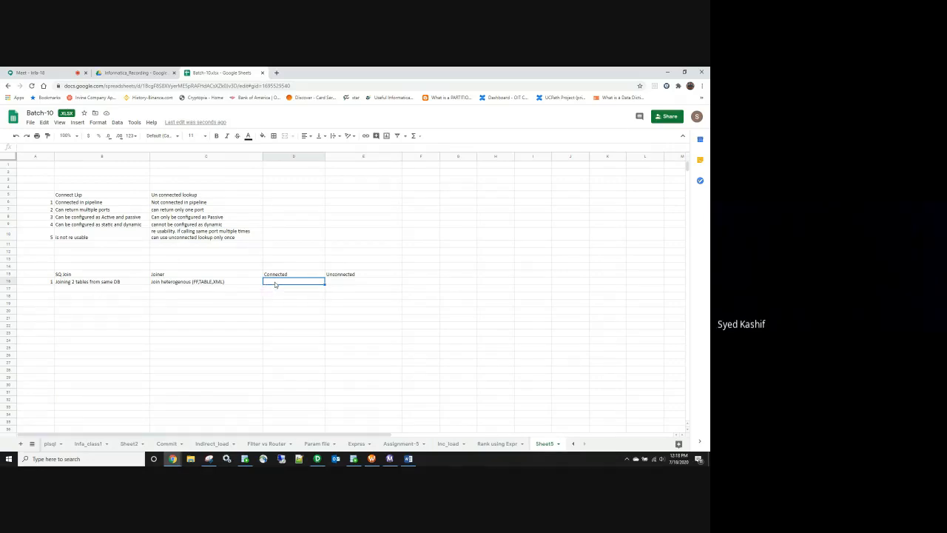
Step: Extend the comparison headers to 'Connected lkp' and 'Unconnected lkp'
left_click(297, 274)
type("l")
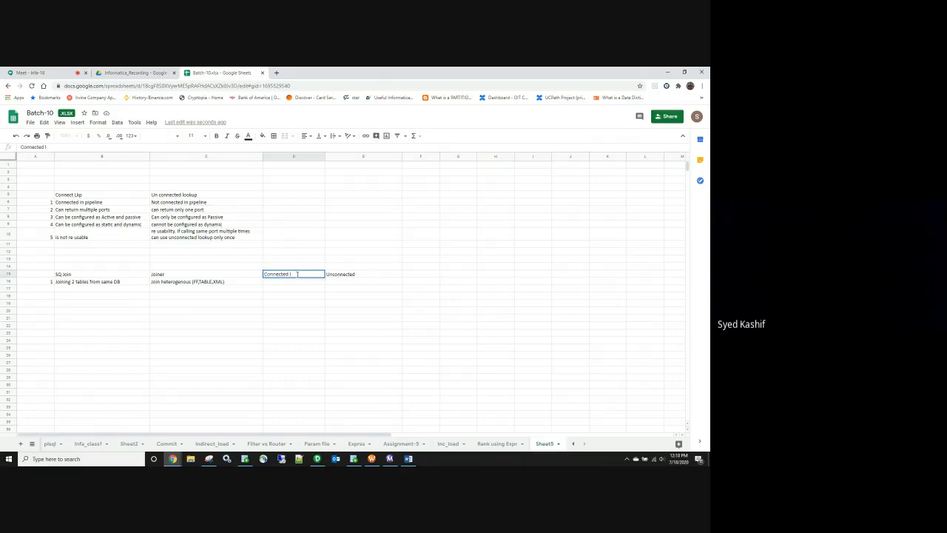
type("kp")
double_click(358, 274)
type("lkp")
Step: Enter 'table and FF' as the first Connected lkp description
left_click(296, 282)
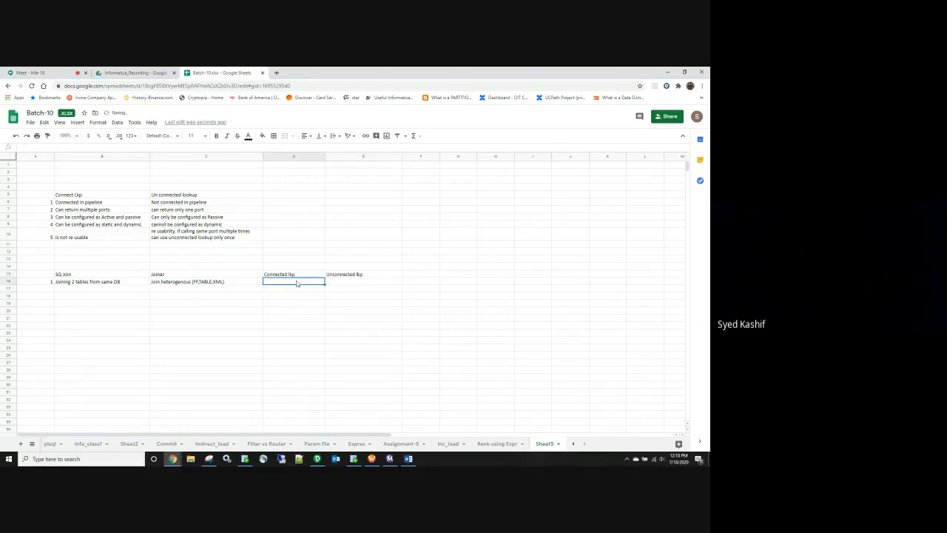
type("table and FF")
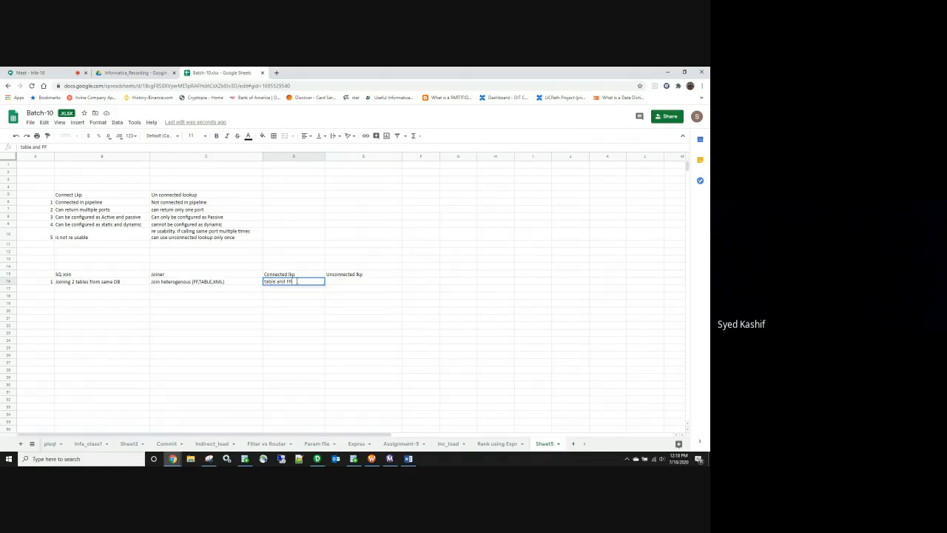
left_click(318, 459)
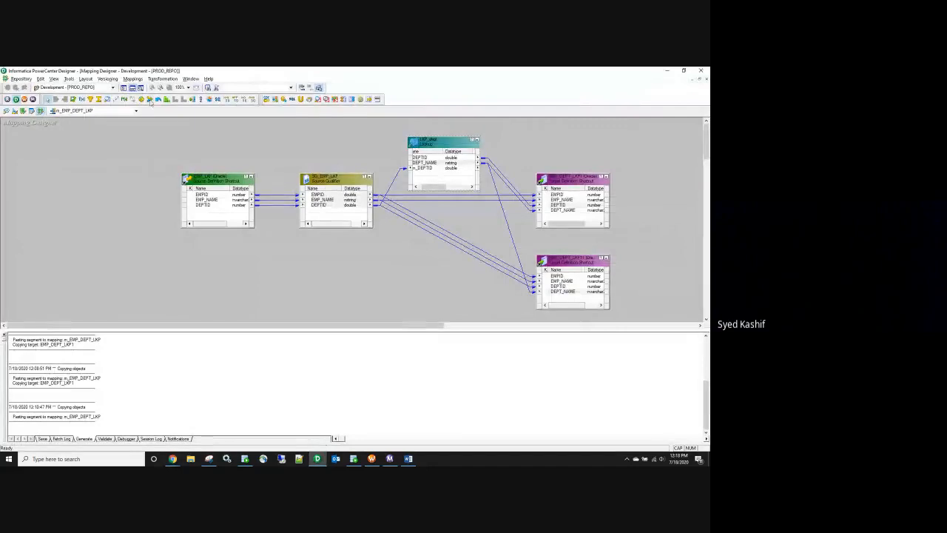
Step: Start a Lookup transformation, cancel the lookup table selection and return to the spreadsheet
left_click(107, 99)
left_click(152, 173)
left_click(397, 229)
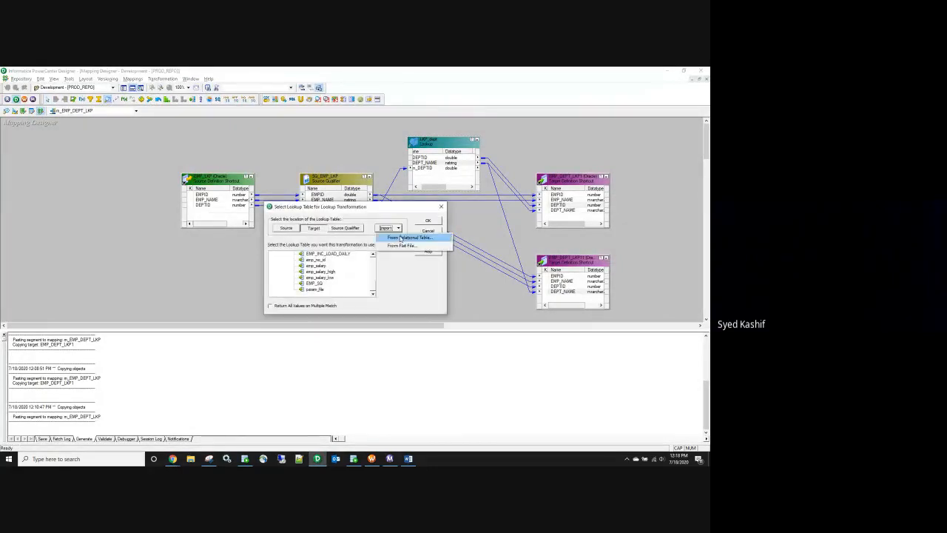
left_click(442, 207)
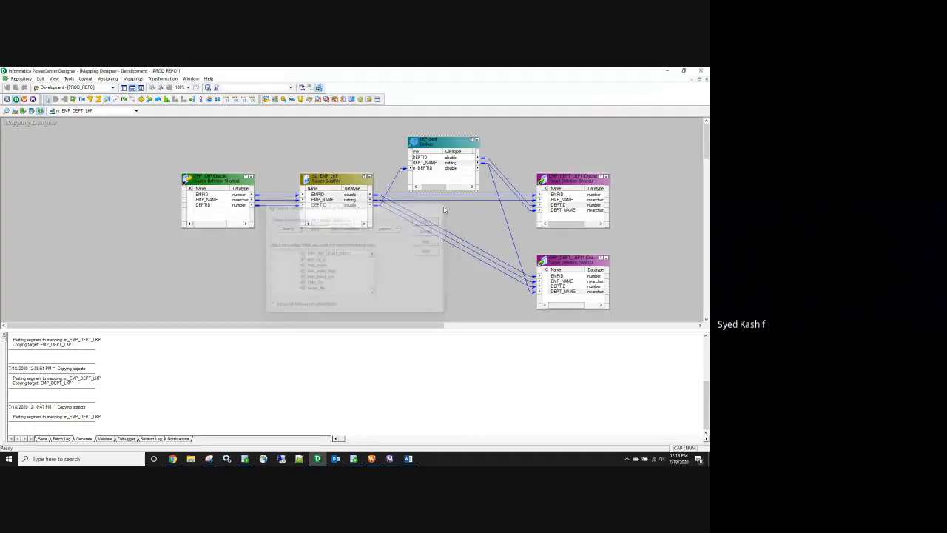
key("alt+Tab")
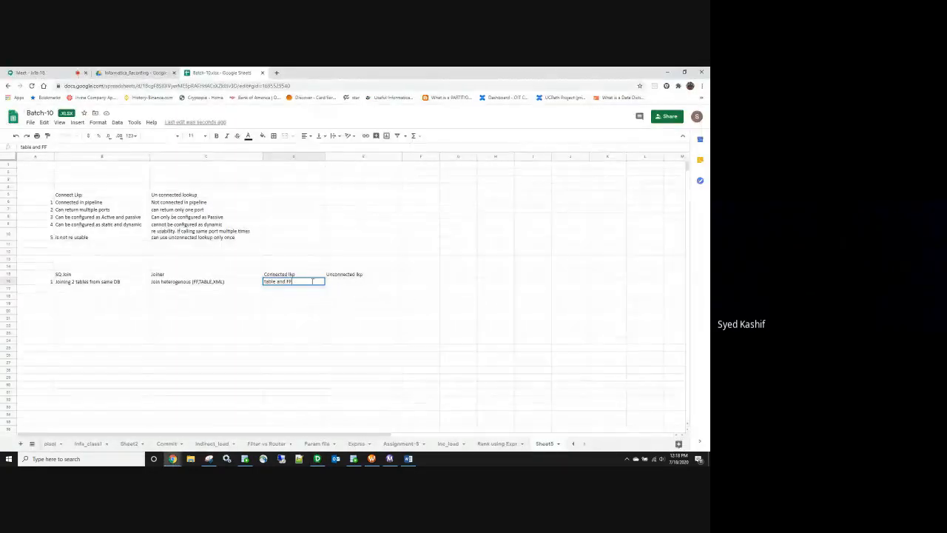
Step: Change the Connected lkp description to 'table and FF, faster than joiner', widening column D
type("LEFT JOIN")
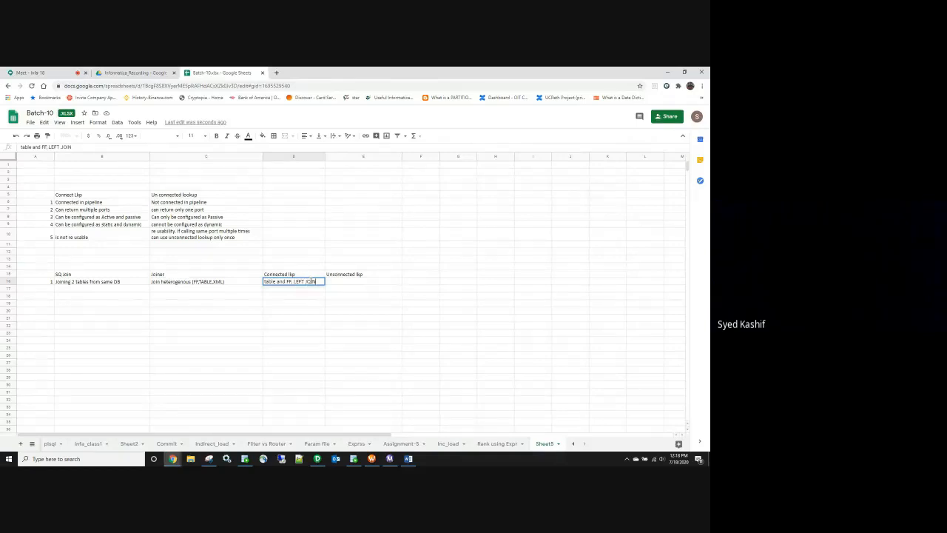
key("BackSpace")
key("BackSpace")
key("BackSpace")
key("BackSpace")
key("BackSpace")
key("BackSpace")
type("eft join")
left_click(313, 302)
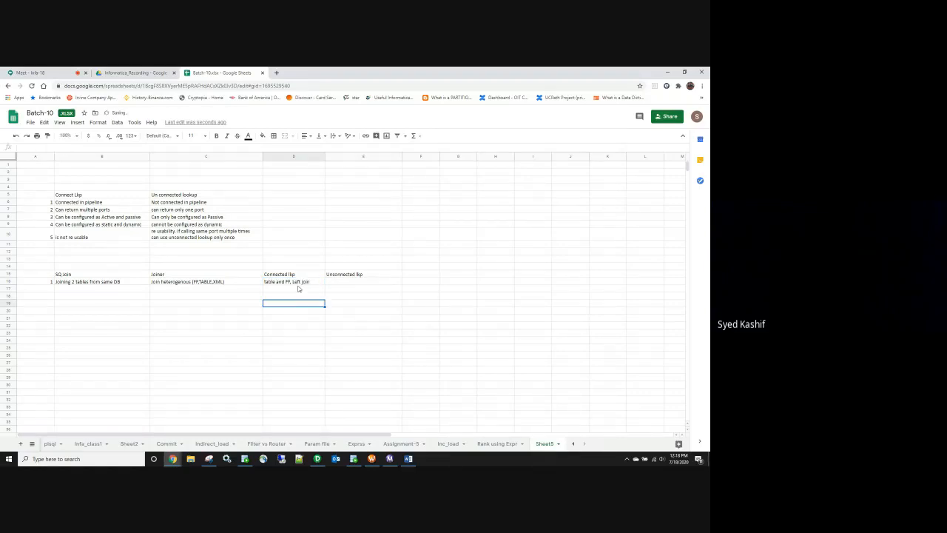
double_click(313, 281)
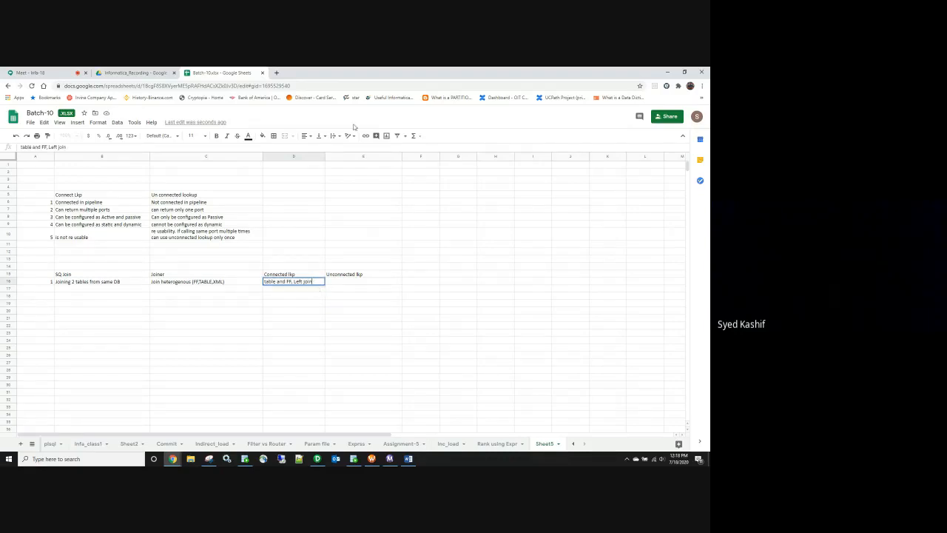
left_click_drag(323, 157, 362, 157)
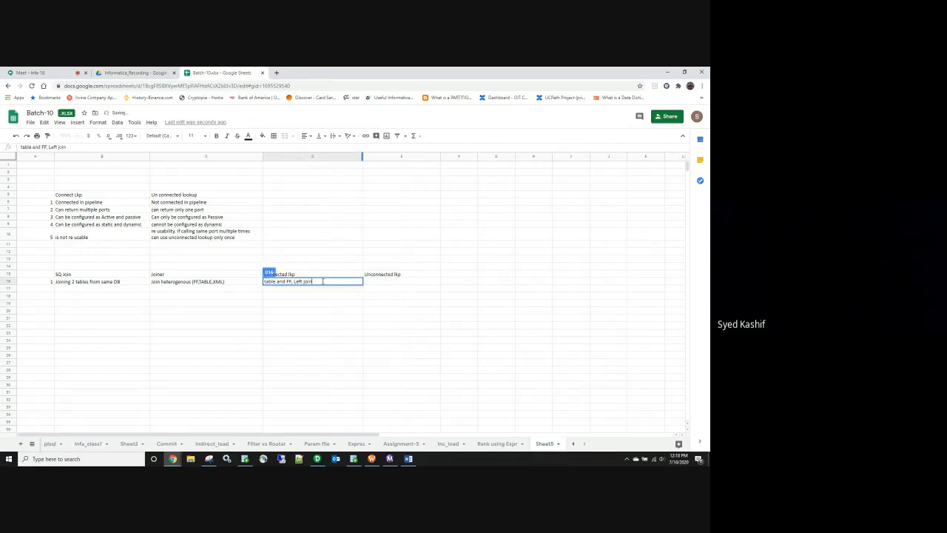
left_click_drag(326, 281, 292, 282)
key("BackSpace")
type(", faster than joiner")
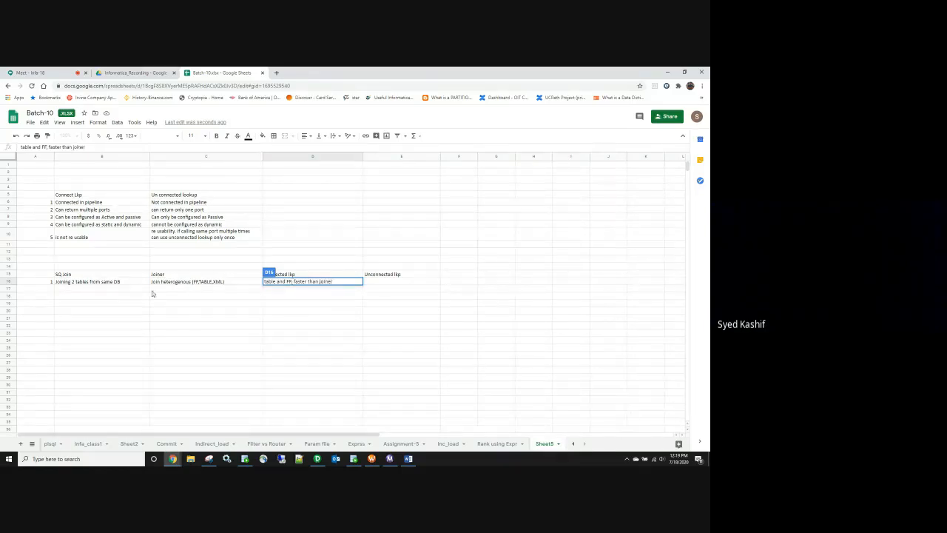
Step: Rate the SQ join as fastest and the Joiner as slowest
double_click(127, 285)
type("fastest")
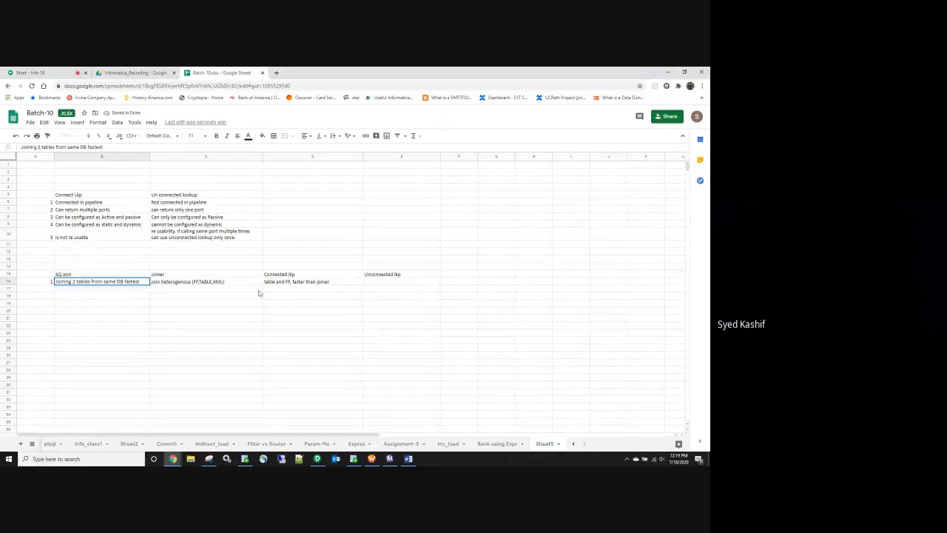
double_click(228, 282)
type("slowest")
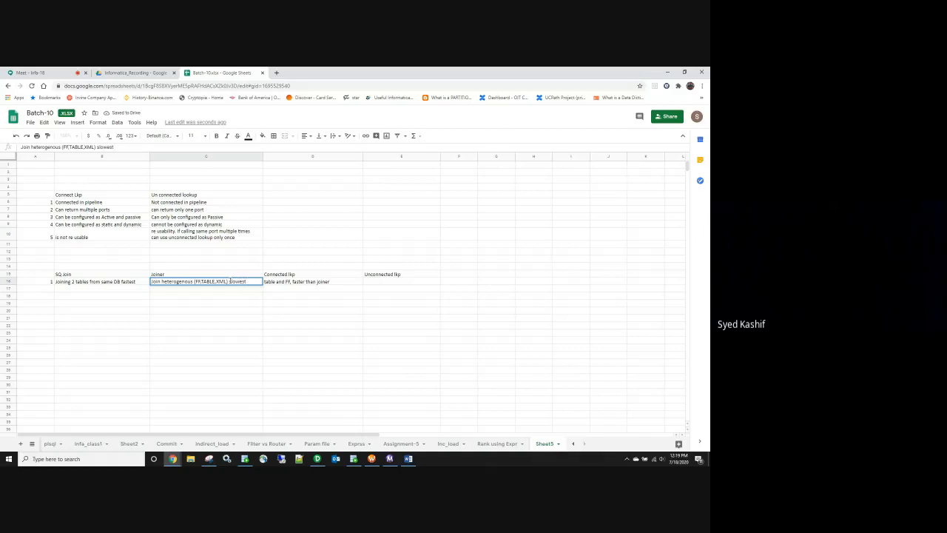
Step: Copy the Connected lkp description into the Unconnected lkp cell
left_click(332, 282)
key("ctrl+c")
left_click(380, 282)
key("ctrl+v")
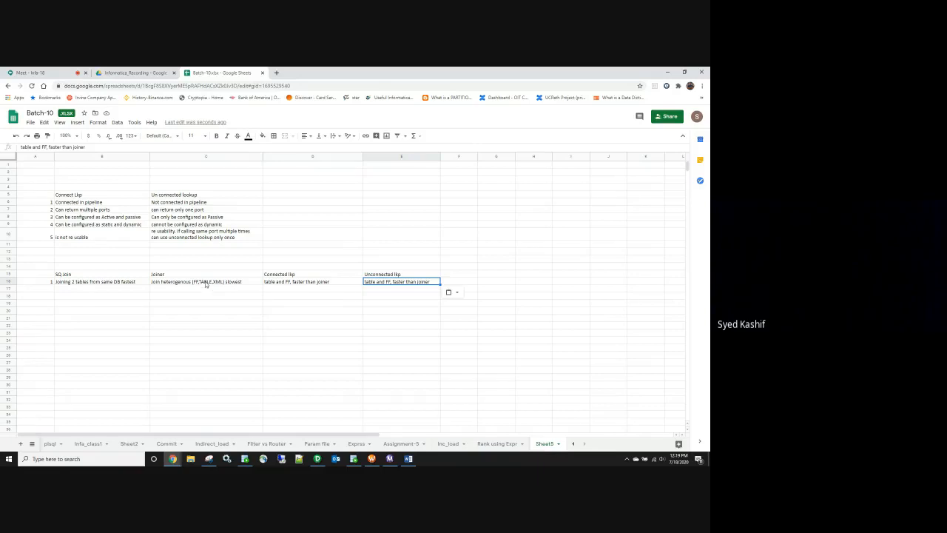
left_click(97, 277)
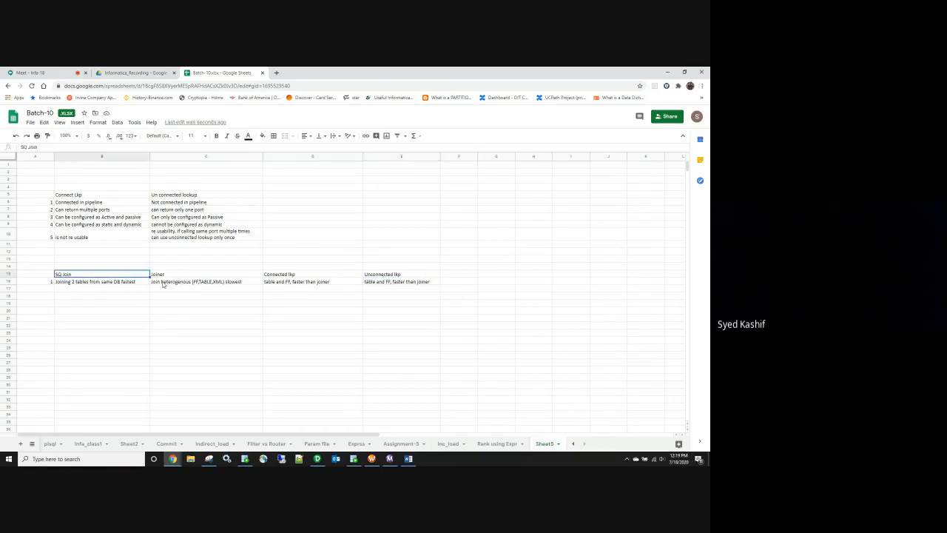
left_click(286, 278)
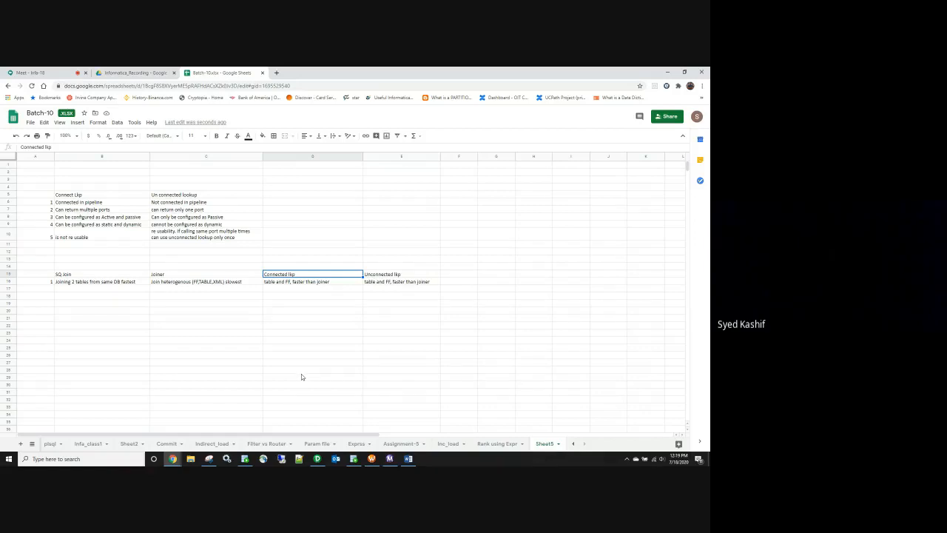
left_click(86, 282)
left_click_drag(156, 275, 412, 282)
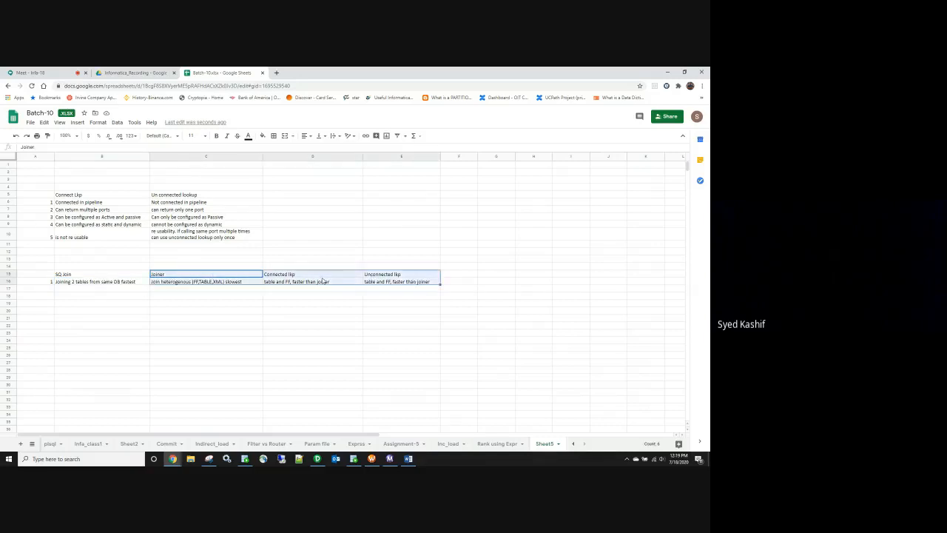
left_click(177, 277)
left_click(264, 277)
left_click(115, 276)
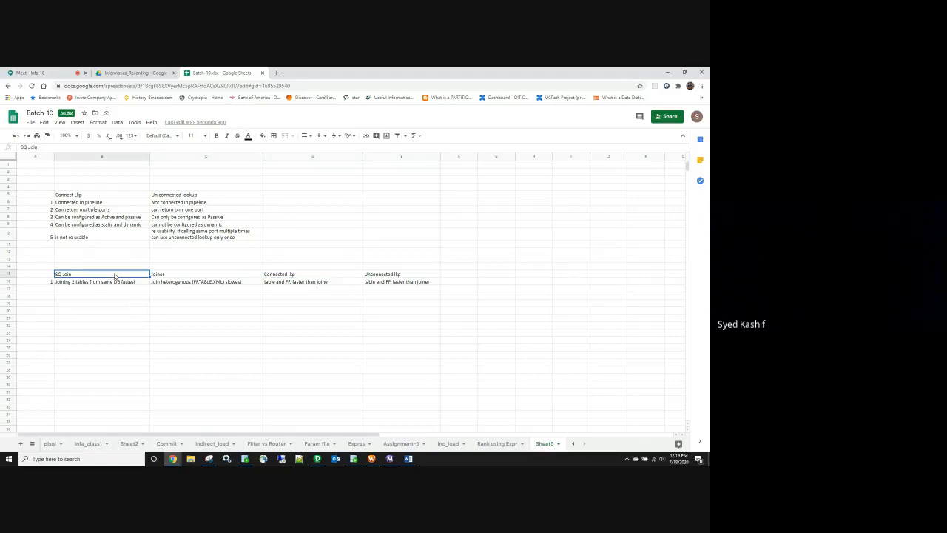
left_click(286, 276)
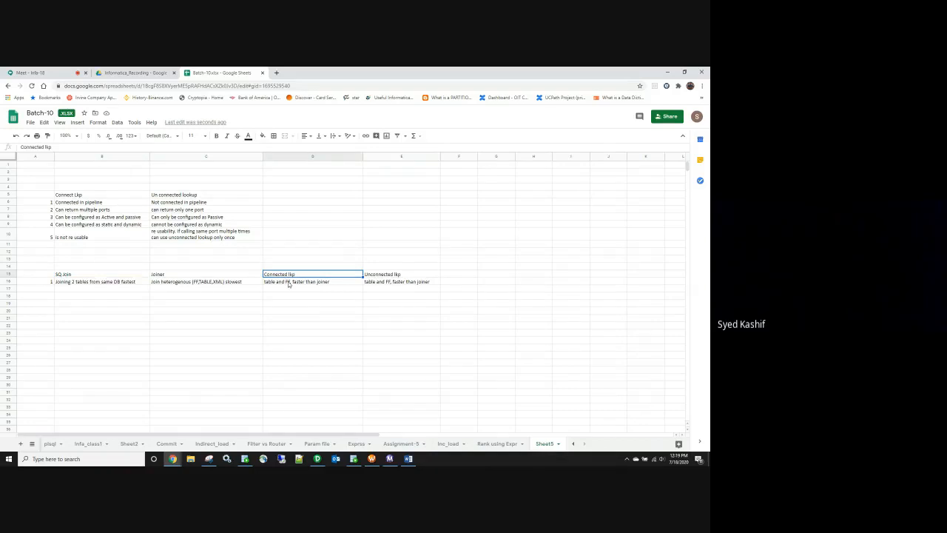
left_click(176, 277)
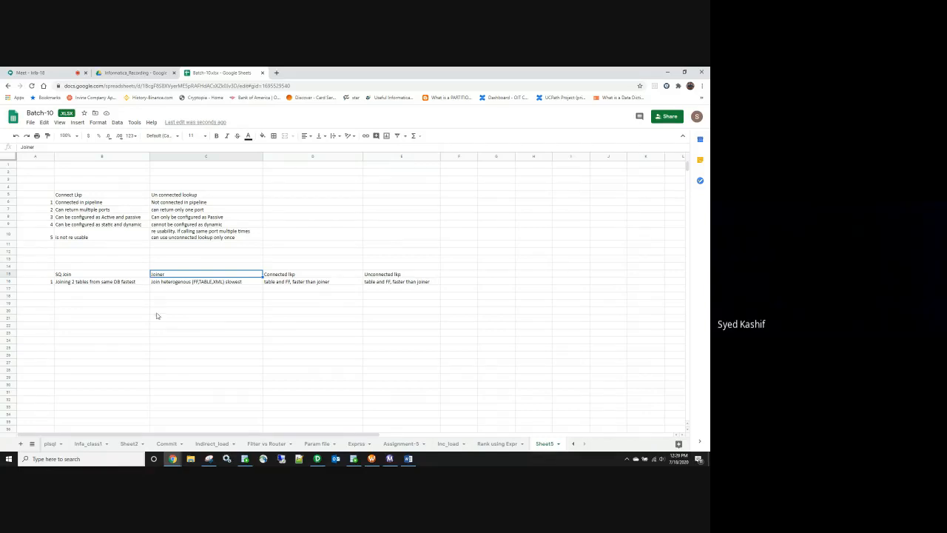
left_click(120, 275)
left_click(292, 276)
left_click(204, 276)
left_click(293, 284)
left_click(135, 285)
left_click(176, 285)
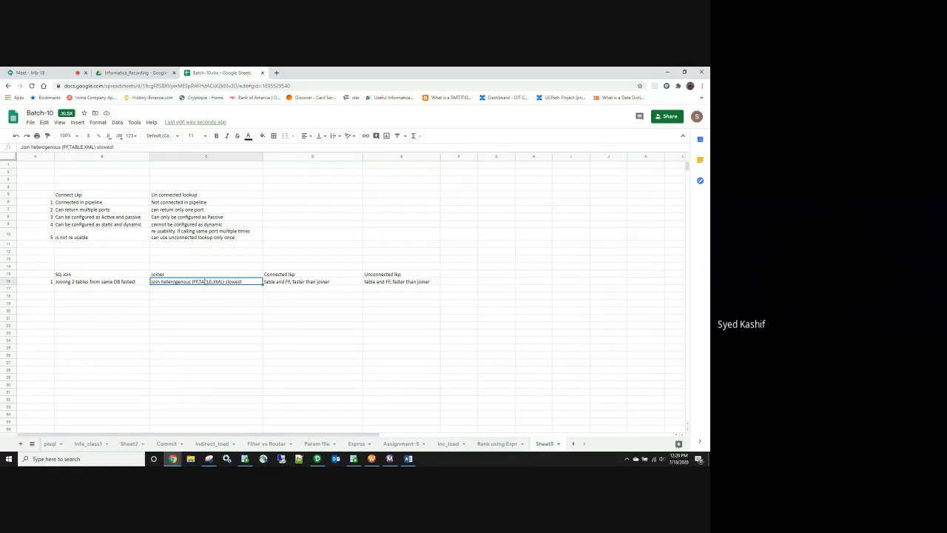
left_click_drag(304, 276, 306, 284)
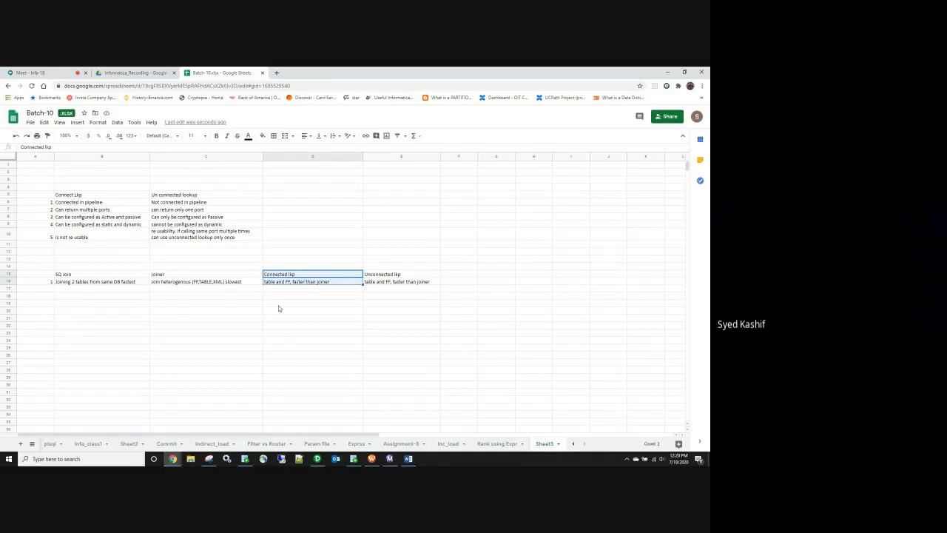
Step: Number row 17 as 2 and enter 'can return multiple ports' for SQ join
left_click(46, 291)
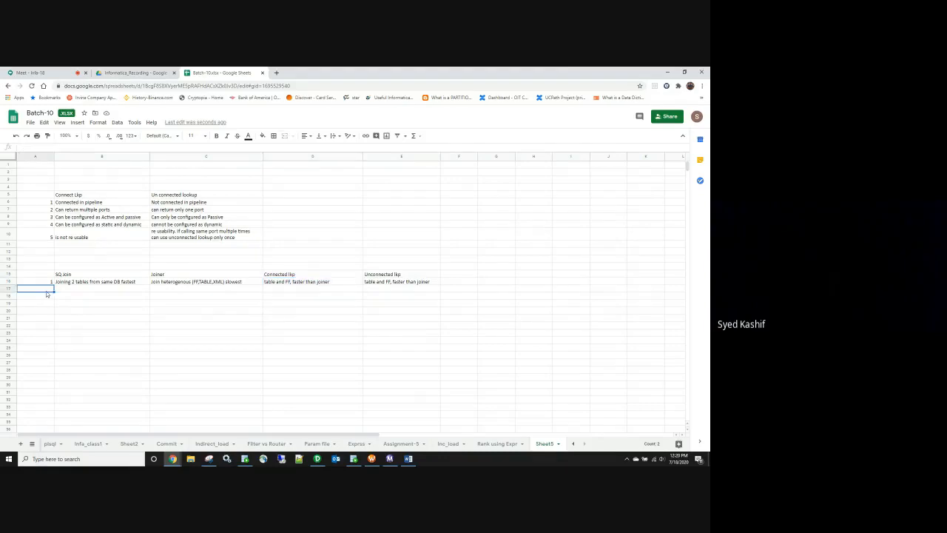
type("2")
left_click(79, 291)
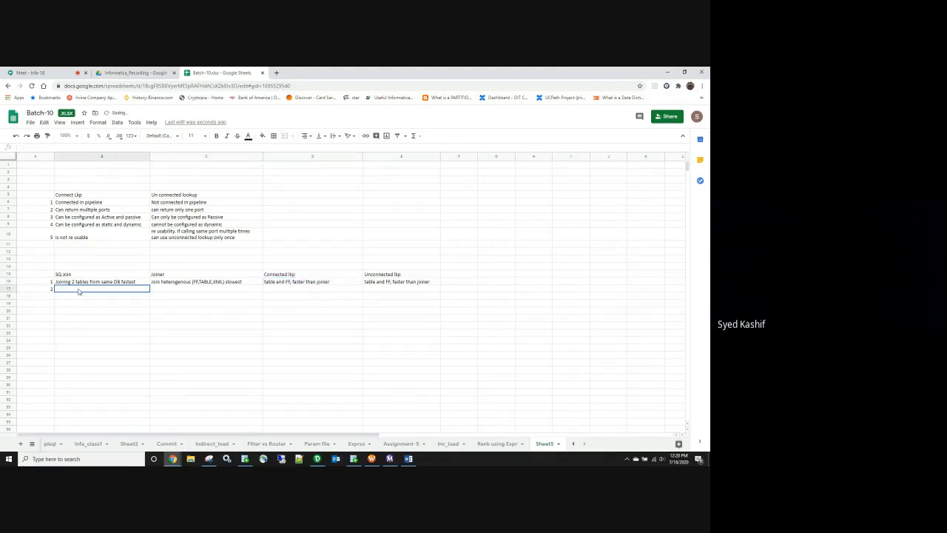
type("can return mul")
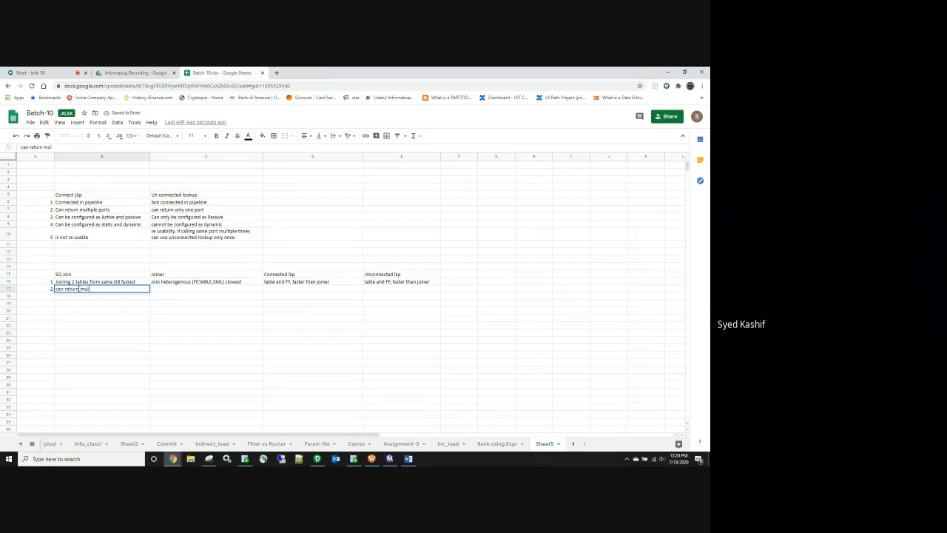
type("tiple ports")
left_click(100, 323)
Step: Copy 'can return multiple ports' to Joiner, Connected lkp and Unconnected lkp
left_click(115, 290)
key("ctrl+c")
left_click(167, 289)
key("ctrl+v")
left_click(285, 291)
key("ctrl+v")
left_click(394, 291)
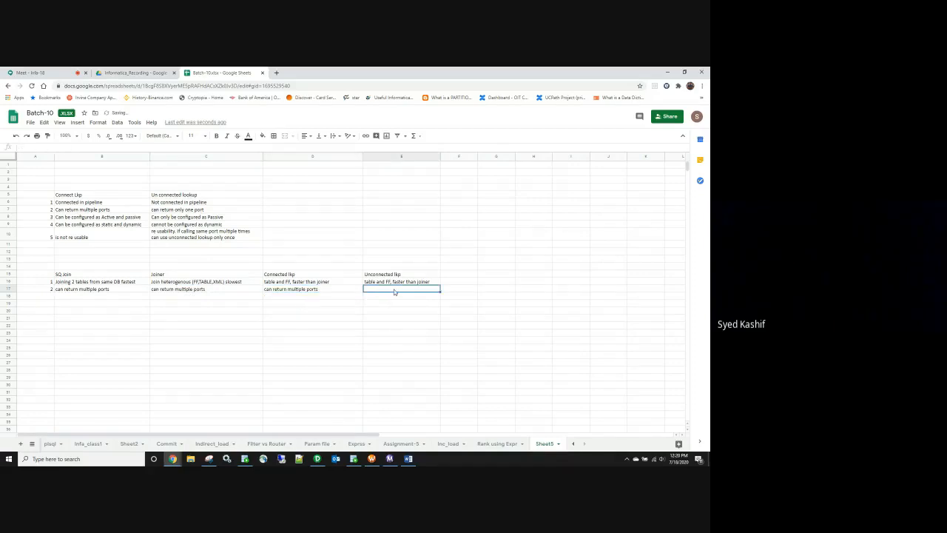
key("ctrl+v")
Step: Change the Unconnected lkp entry to 'can return 1 ports'
double_click(397, 289)
type("1")
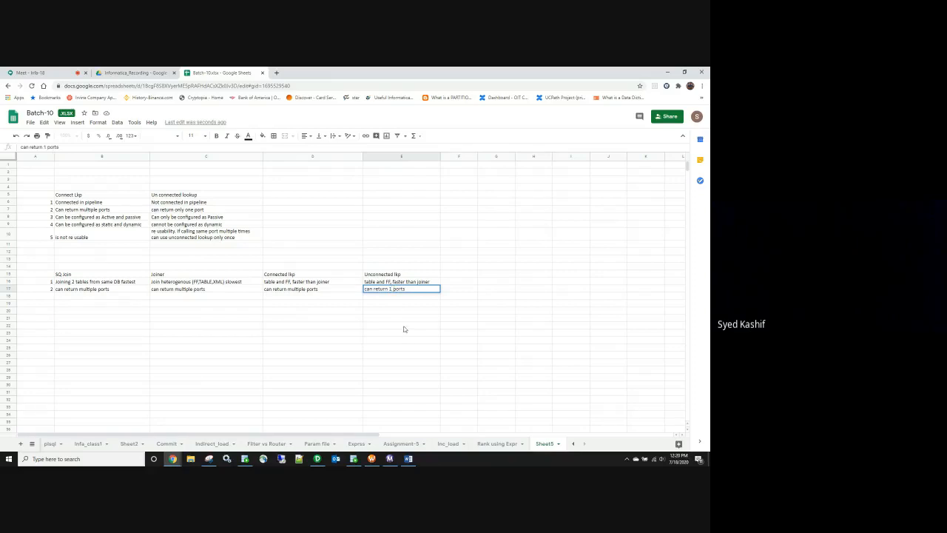
left_click(404, 329)
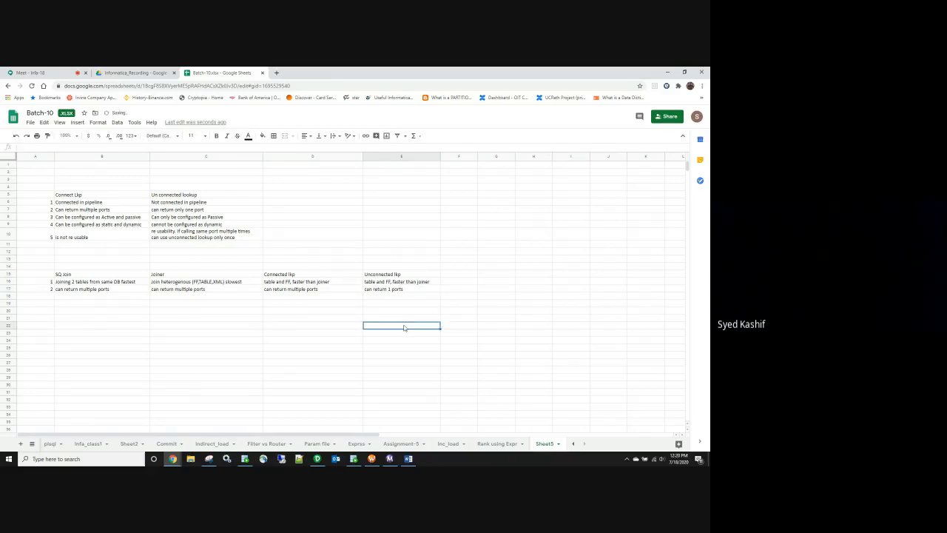
left_click(45, 297)
Step: Number row 18 as 3 and remove 'fastest' from the SQ join description in B16
type("3")
double_click(138, 282)
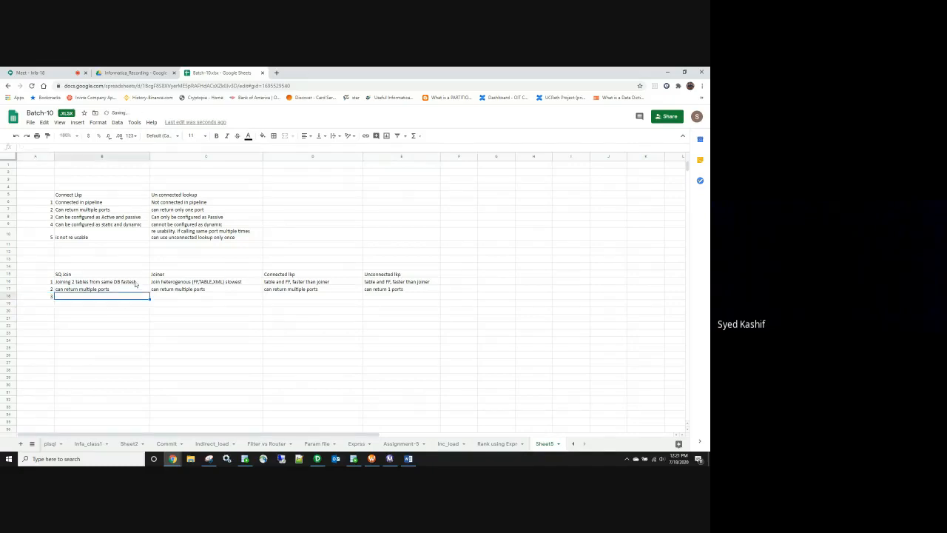
mouse_move(141, 282)
left_mouse_down()
mouse_move(117, 284)
mouse_move(125, 286)
left_mouse_up()
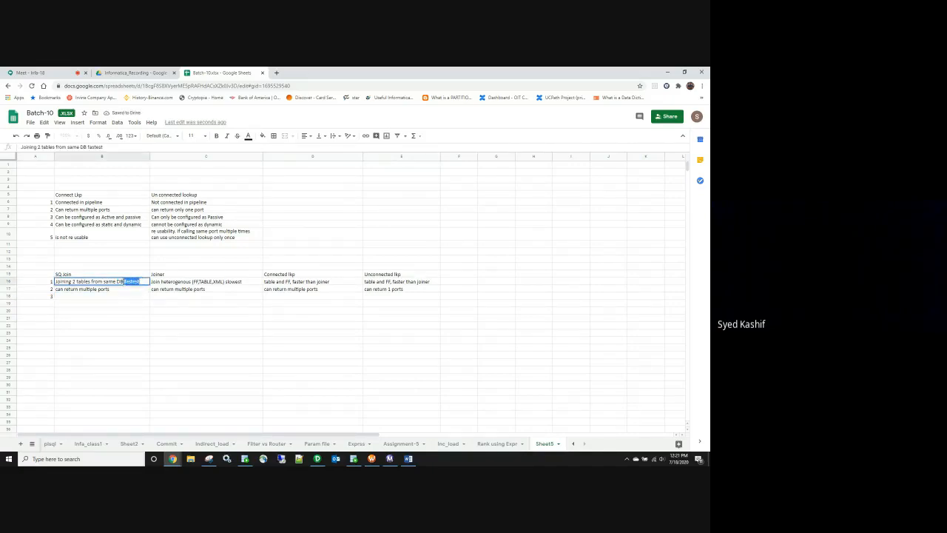
key("BackSpace")
left_click(122, 288)
key("ctrl+c")
Step: Enter 'fastest, very limited objects' in B18
left_click(118, 297)
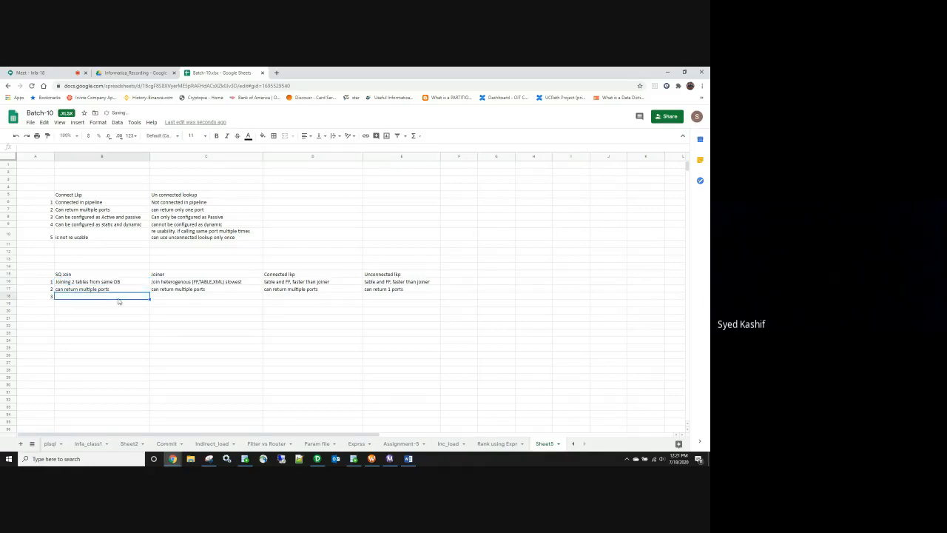
key("ctrl+v")
key("Delete")
type("fastest,")
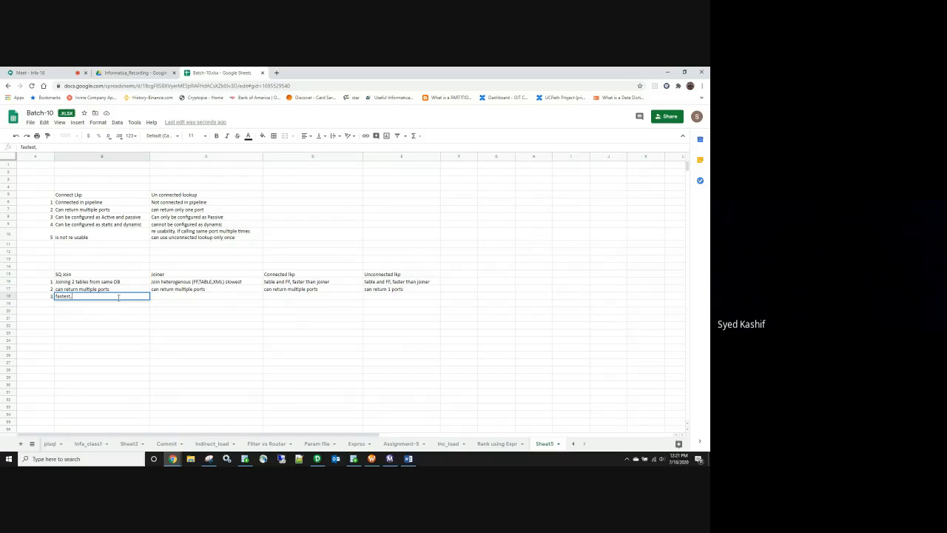
type("very less application")
left_click_drag(119, 297, 86, 296)
type("limited objects")
Step: Enter 'slowest, can work with any source' in C18 and change B18's 'objects' to 'sources'
left_click(159, 297)
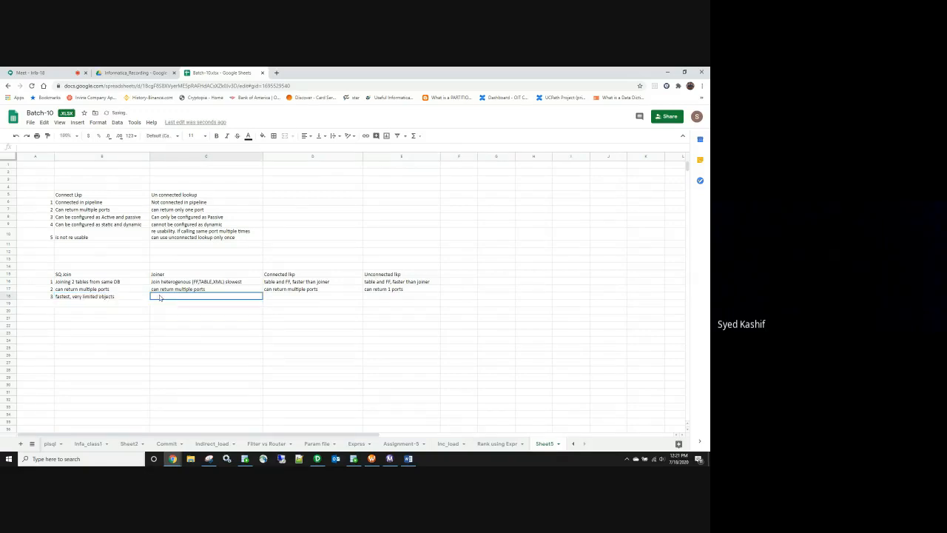
type("slowest, can work with source")
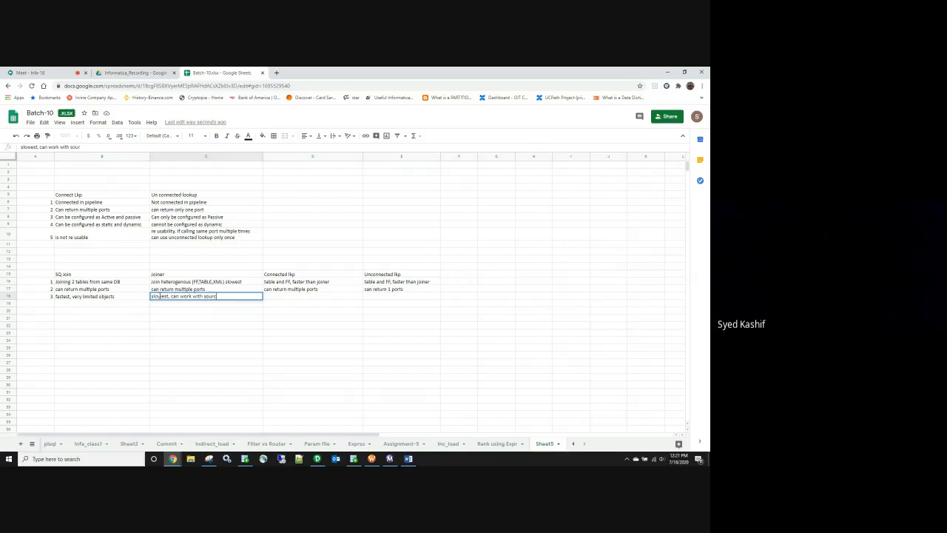
left_click(103, 298)
double_click(104, 297)
double_click(109, 296)
type("sources")
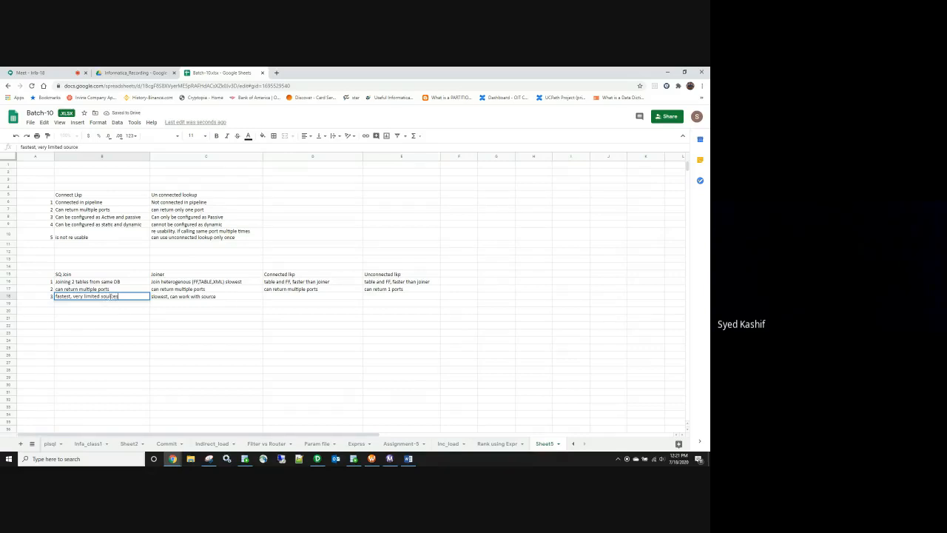
left_click(204, 298)
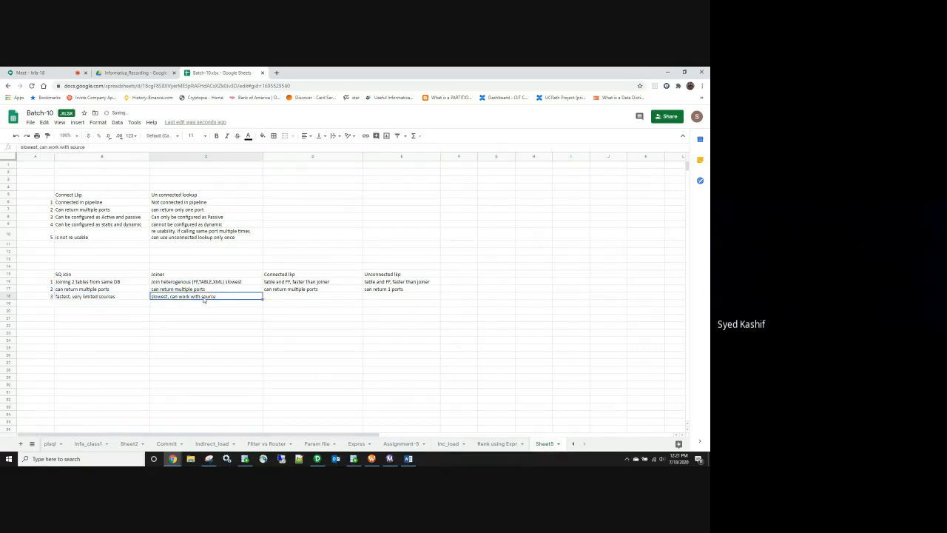
double_click(203, 297)
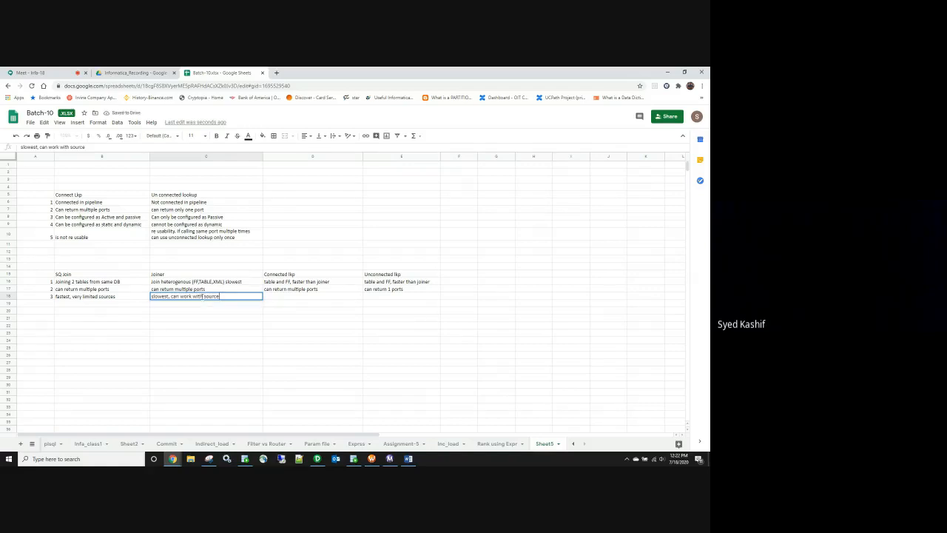
type("any")
left_click(271, 298)
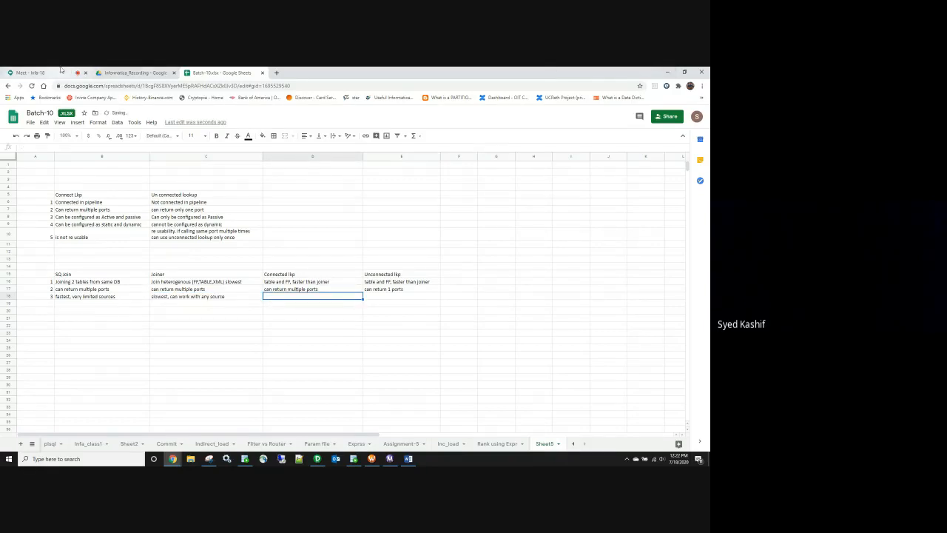
Step: Check the meeting participants list, then return to the Batch-10 spreadsheet
left_click(33, 72)
left_click(560, 114)
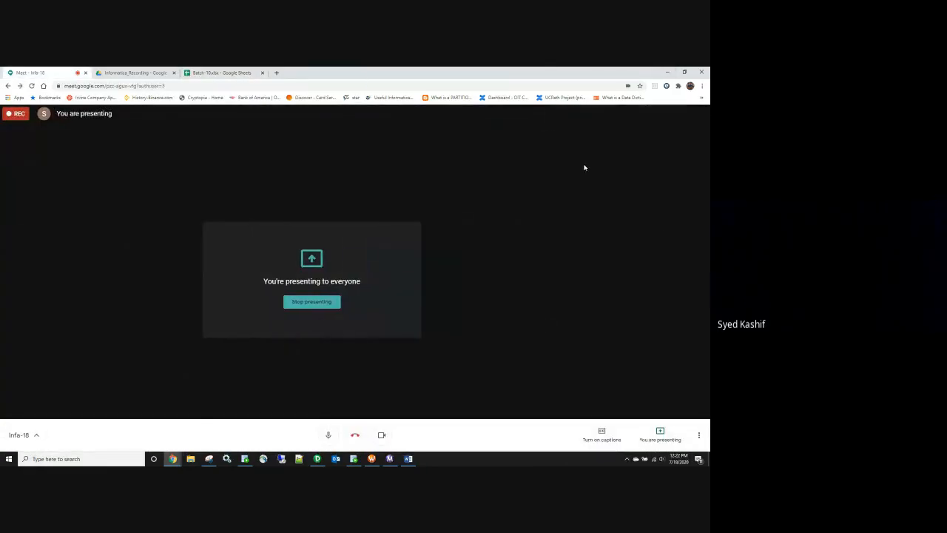
scroll(651, 210, "down", 3)
scroll(652, 209, "up", 3)
left_click(699, 114)
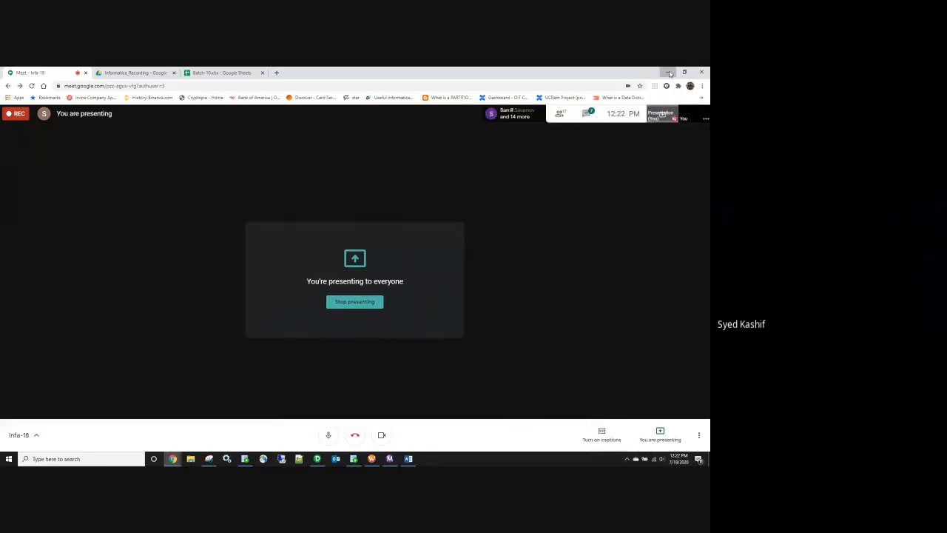
key("alt+Tab")
mouse_move(172, 459)
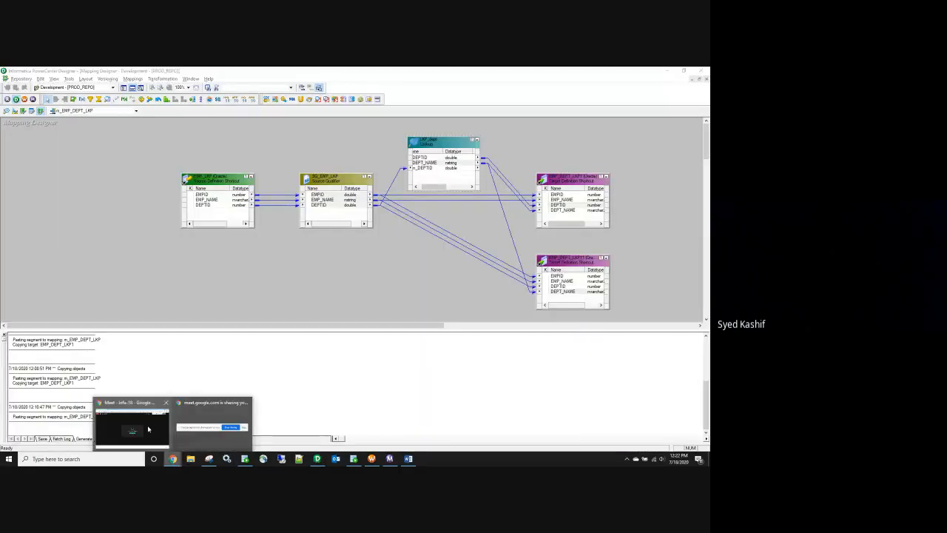
left_click(148, 427)
left_click(222, 73)
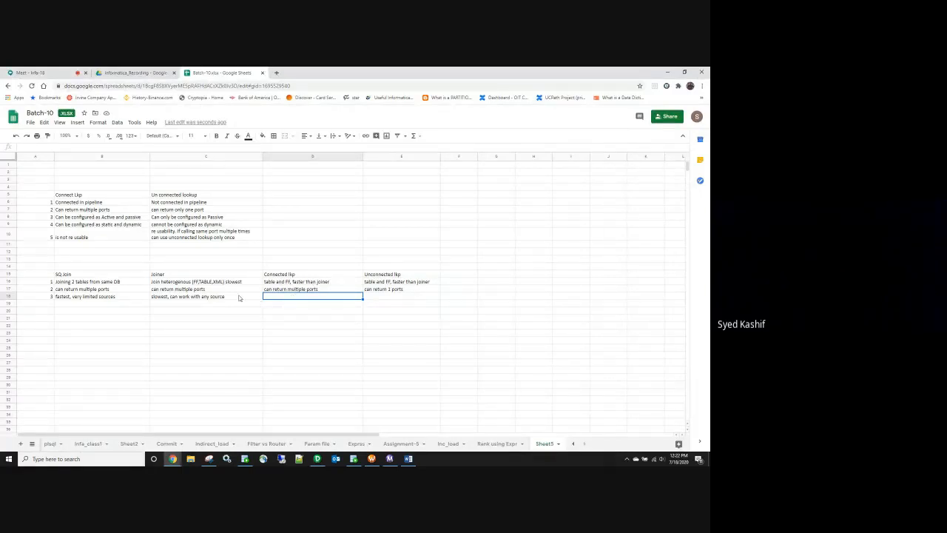
Step: Number row 19 as 4 with 'can do any join, default is inner join' and 'can do any join'
left_click(49, 304)
type("4")
key("Tab")
type("can do")
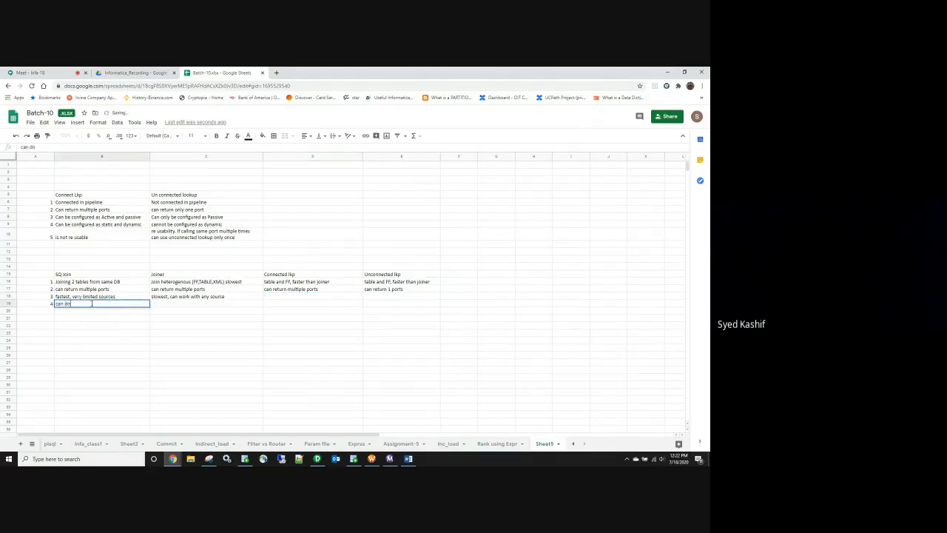
type(" any join, default is inner join")
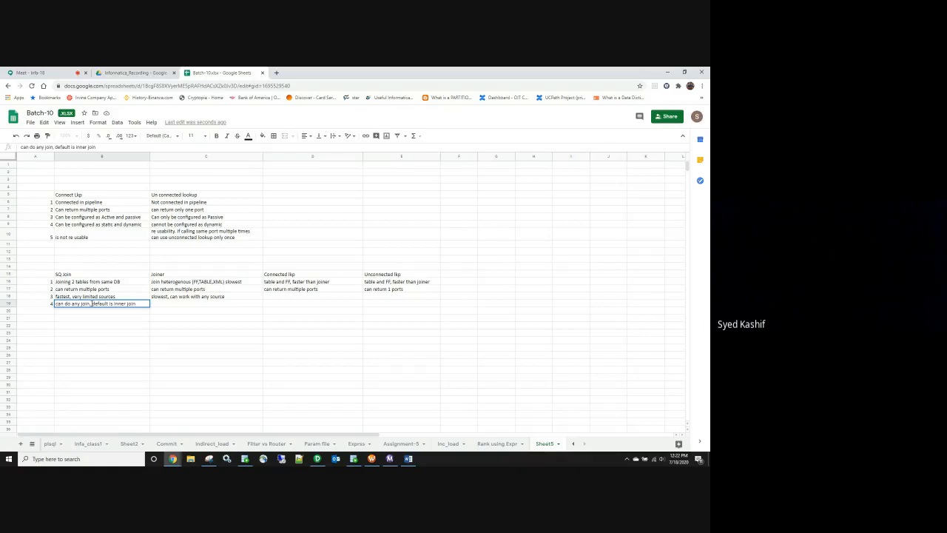
left_click(167, 308)
type("can do any join")
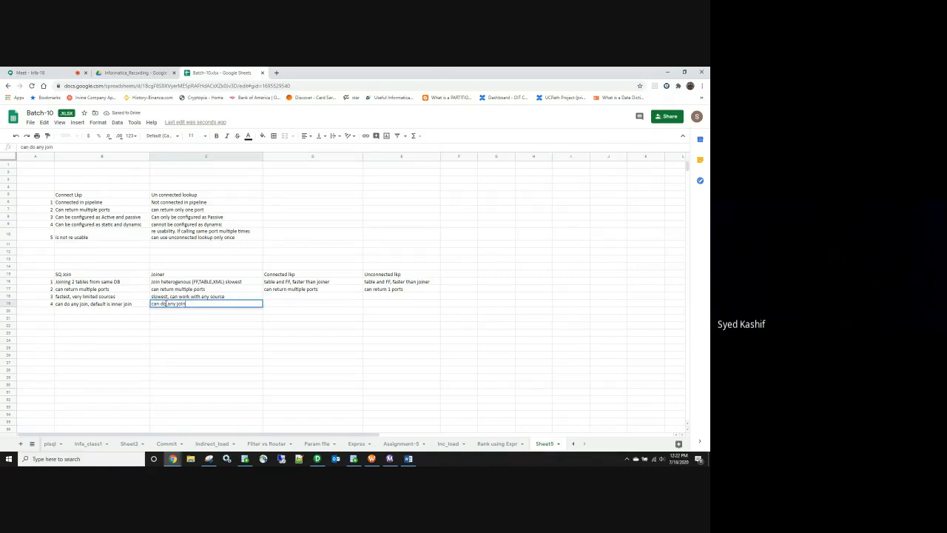
left_click(181, 275)
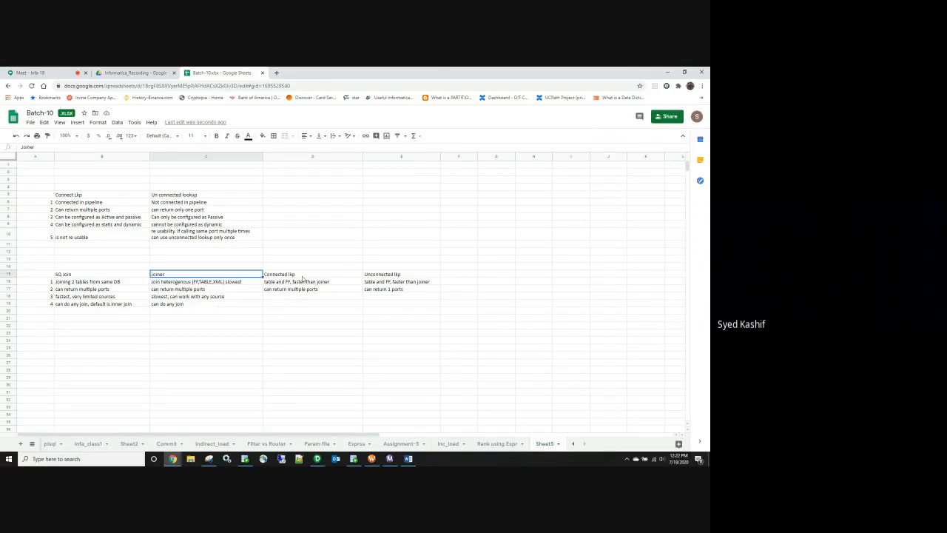
Step: Select 'slowest' in the Joiner description C16, then leave it unchanged
double_click(243, 285)
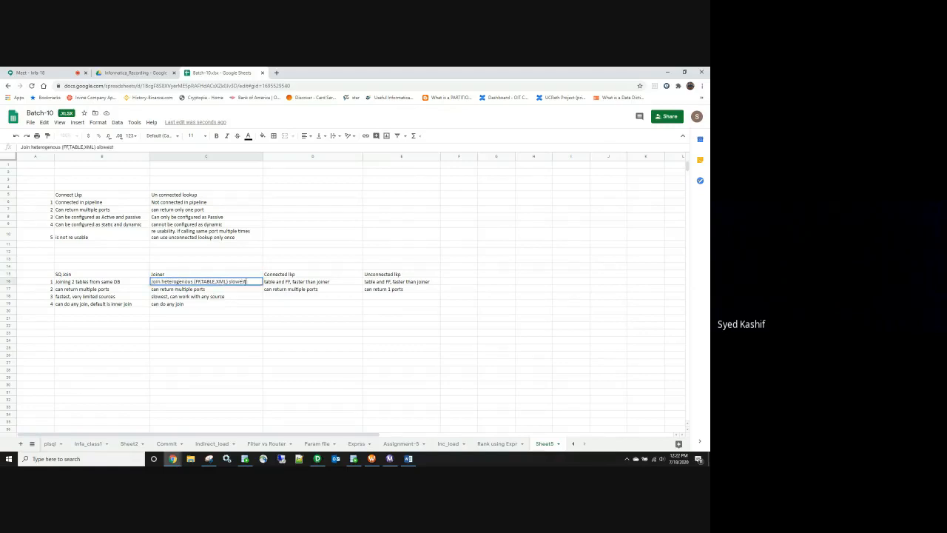
left_click_drag(249, 280, 231, 281)
left_click(197, 333)
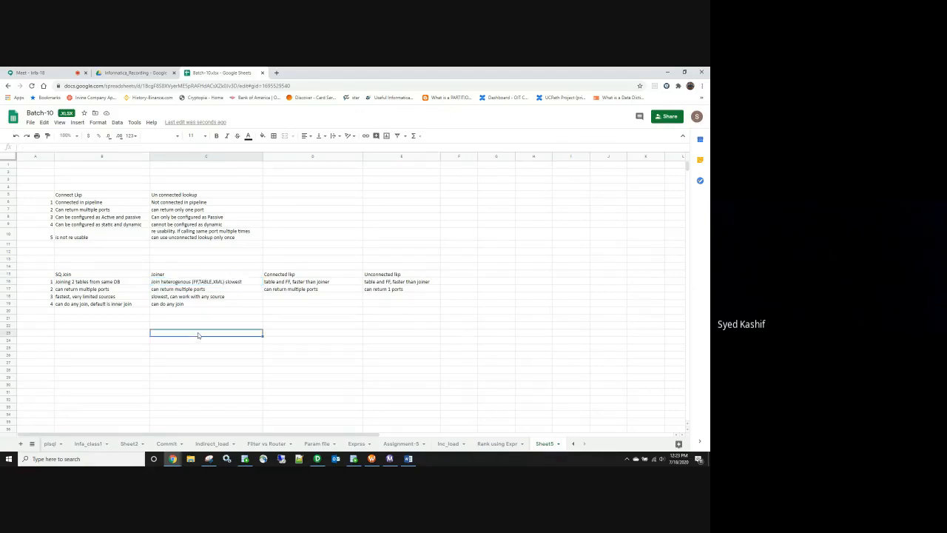
Step: Enter 'faster than joiner, left join, ff and table' in D18 under Connected lkp
left_click(276, 295)
type("faster than")
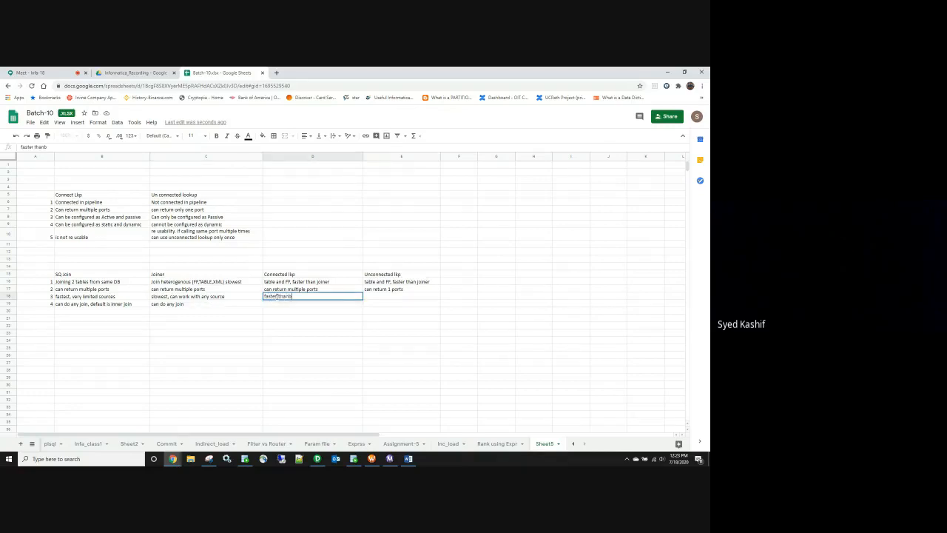
type(" joiner, left join, ff and table")
left_click(312, 343)
left_click(141, 335)
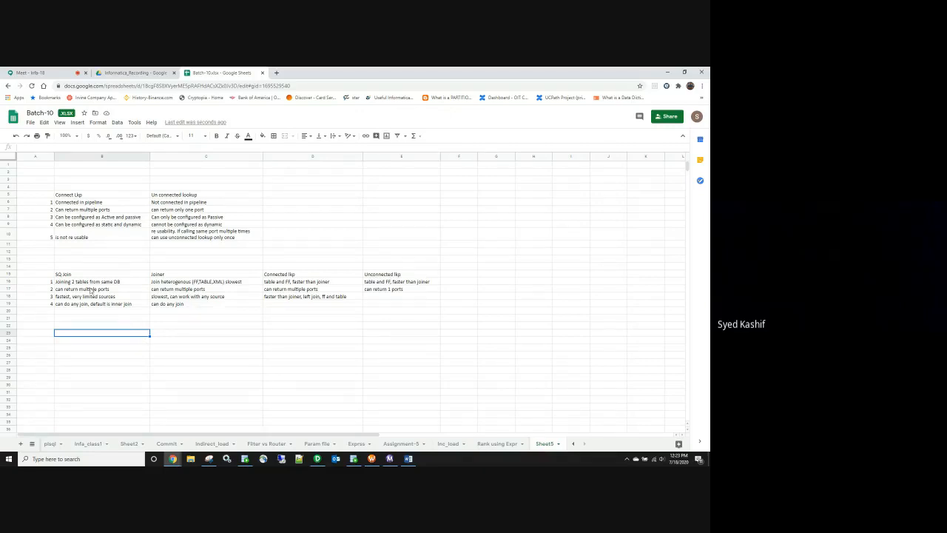
Step: Add a new column heading 'sql Trans' in F15
left_click(456, 275)
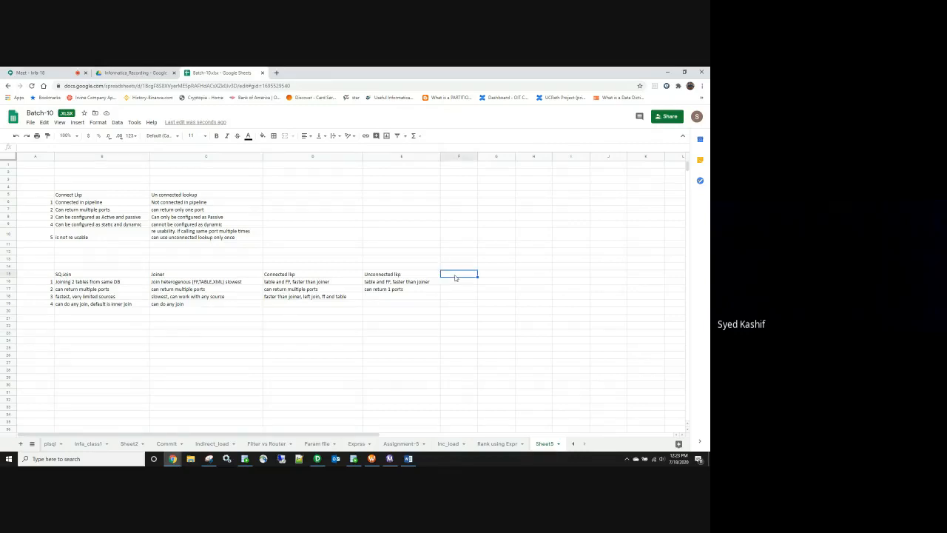
type("sql tRANS")
key("BackSpace")
key("BackSpace")
key("BackSpace")
key("BackSpace")
key("BackSpace")
type("Tra")
left_click(453, 283)
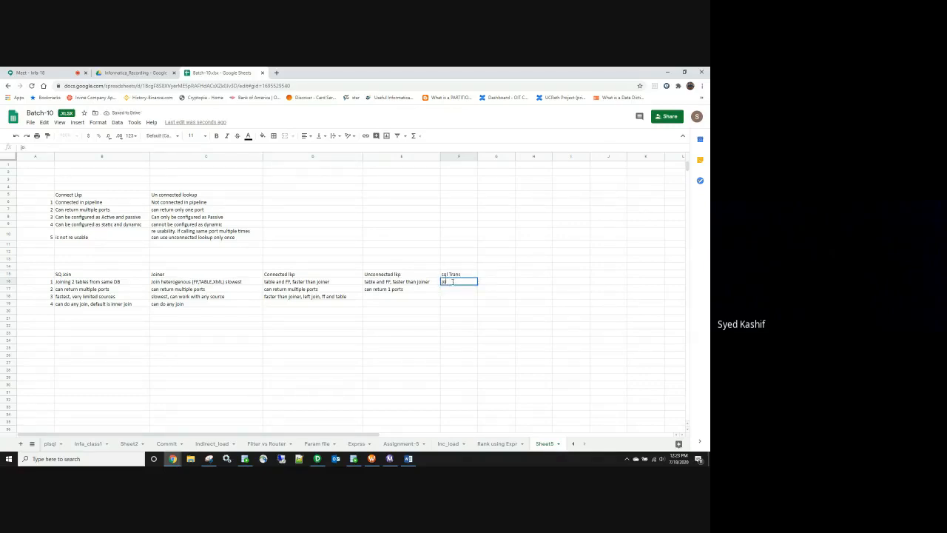
Step: Highlight the comparison table and point out Unconnected lkp's one-port limitation
left_click(458, 306)
left_click_drag(450, 254, 477, 328)
left_click(65, 276)
left_click_drag(65, 275, 399, 321)
left_click(292, 373)
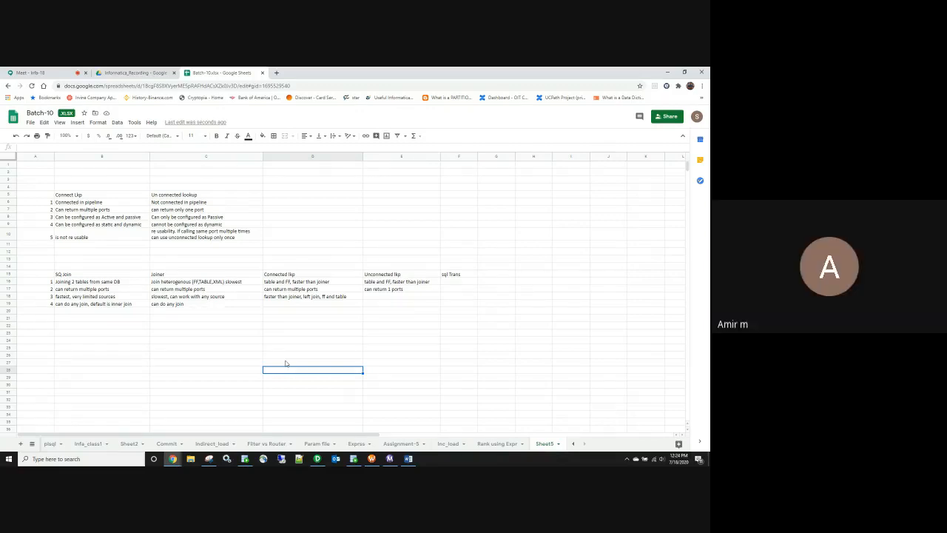
left_click(403, 292)
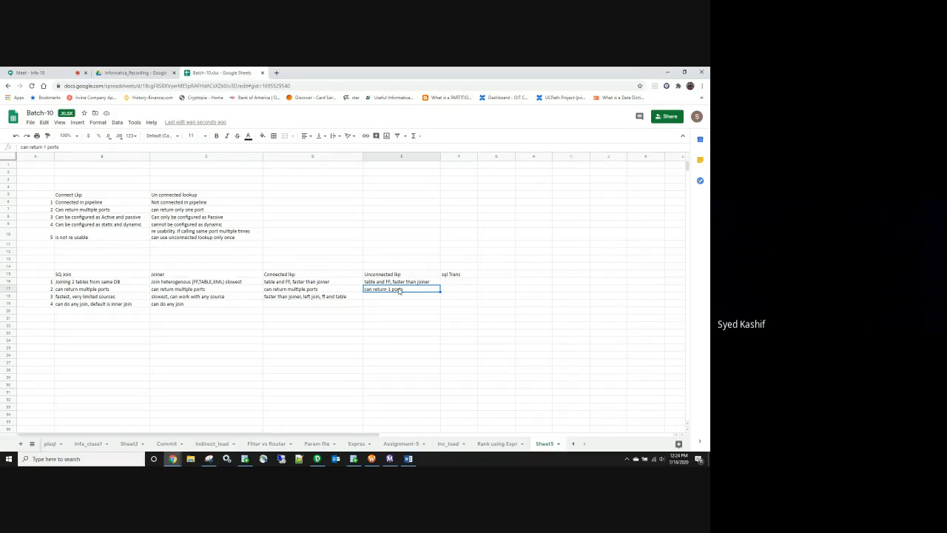
Step: Delete the second target definition and all links to and from the lookup
left_click(317, 458)
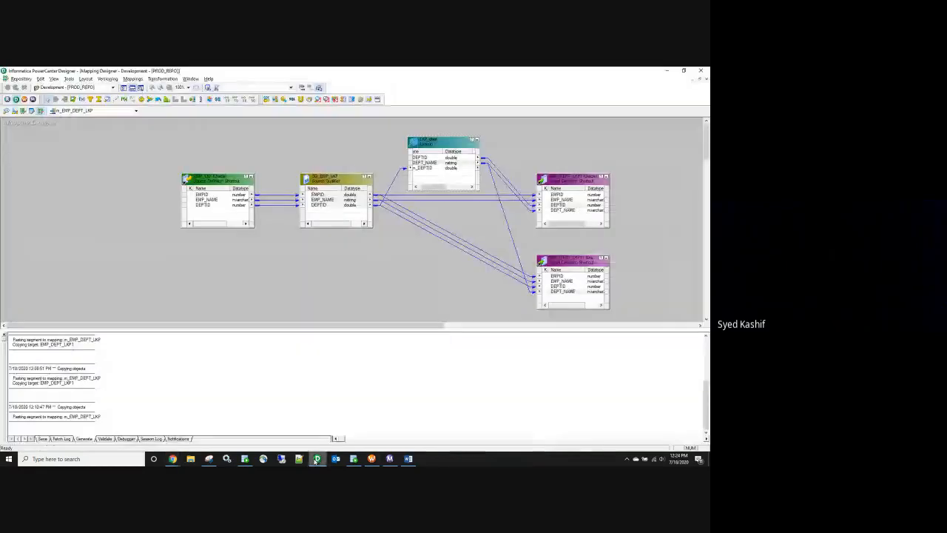
left_click(556, 260)
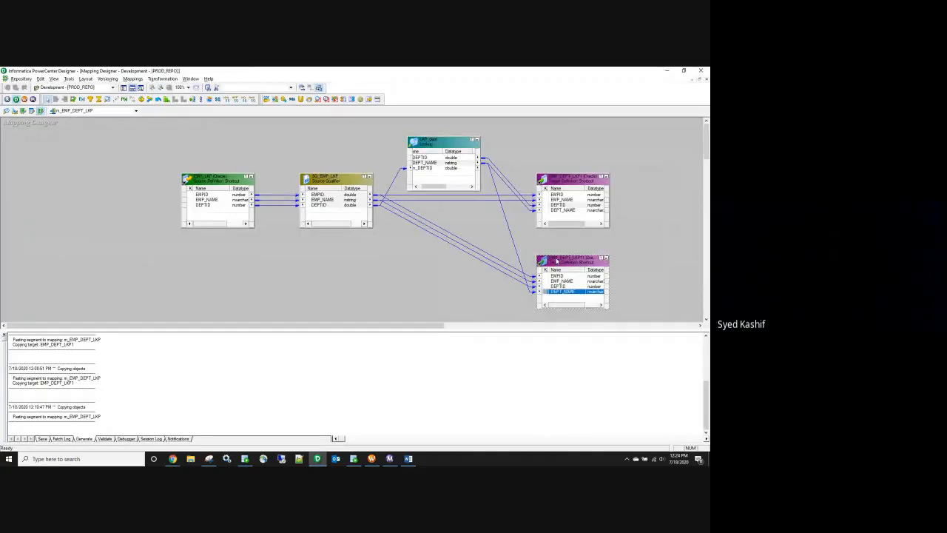
key("Delete")
key("Return")
left_click_drag(500, 176, 498, 182)
key("Delete")
left_click_drag(386, 176, 396, 214)
key("Delete")
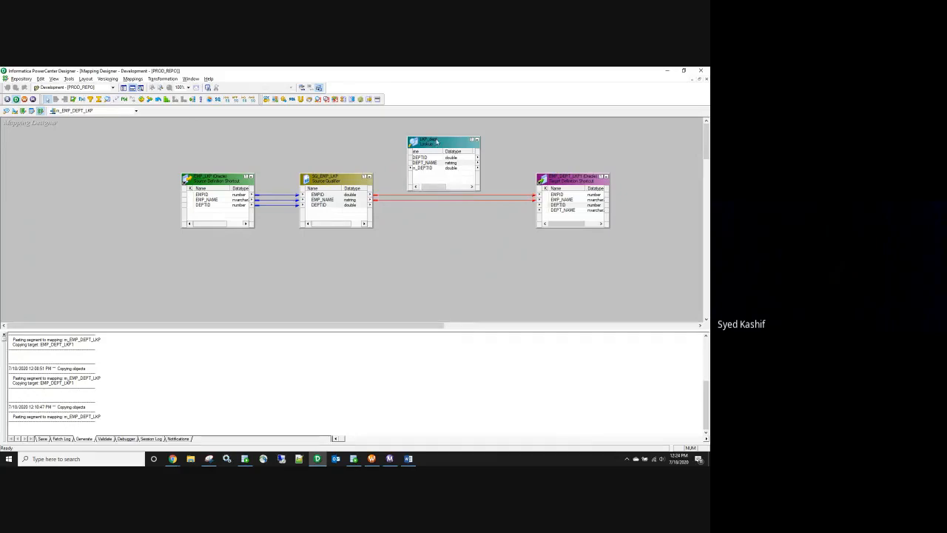
key("Delete")
Step: Move LKP_dept aside and route Source Qualifier ports through a new Expression to EMP_DEPT_LKP1
left_click_drag(430, 145, 107, 239)
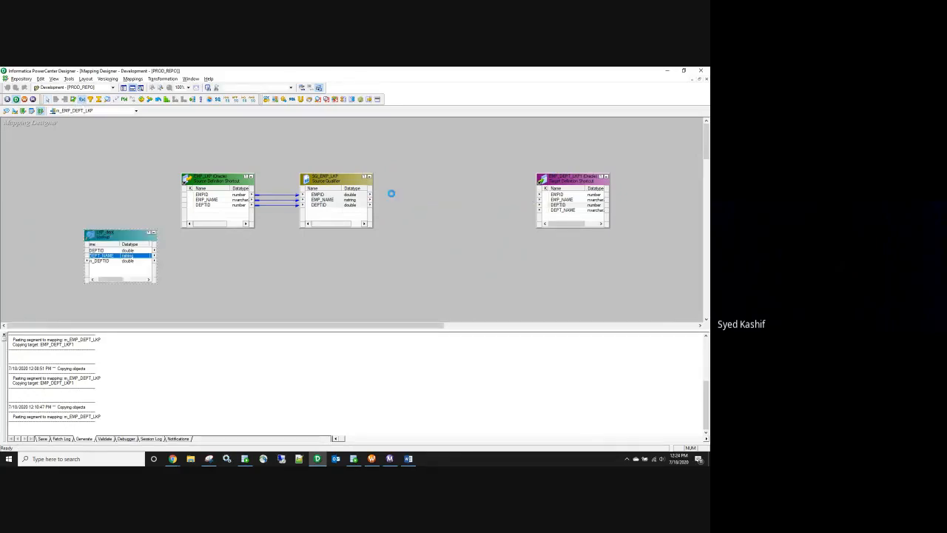
left_click(416, 195)
right_click(340, 200)
left_click(352, 200)
left_click_drag(345, 200, 444, 222)
left_click_drag(439, 220, 300, 289)
left_click_drag(455, 244, 566, 196)
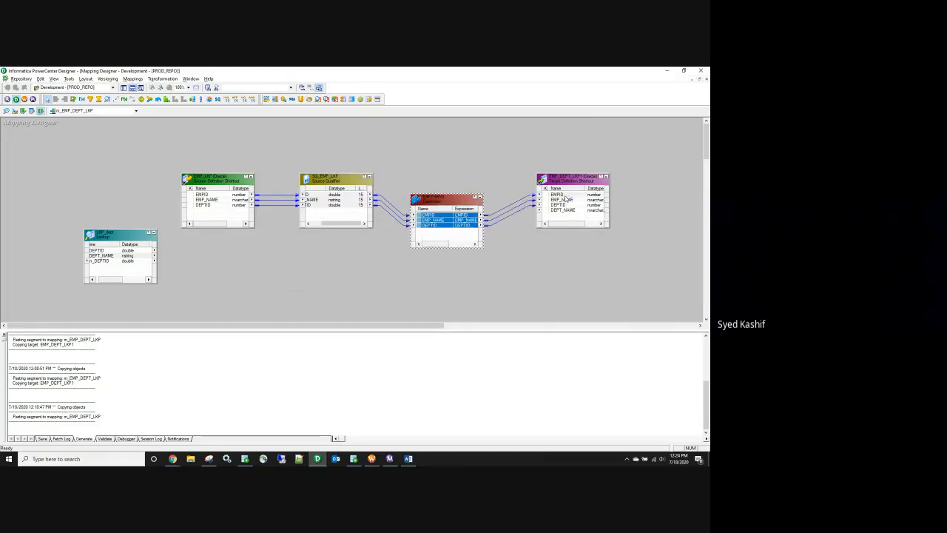
left_click_drag(107, 280, 101, 281)
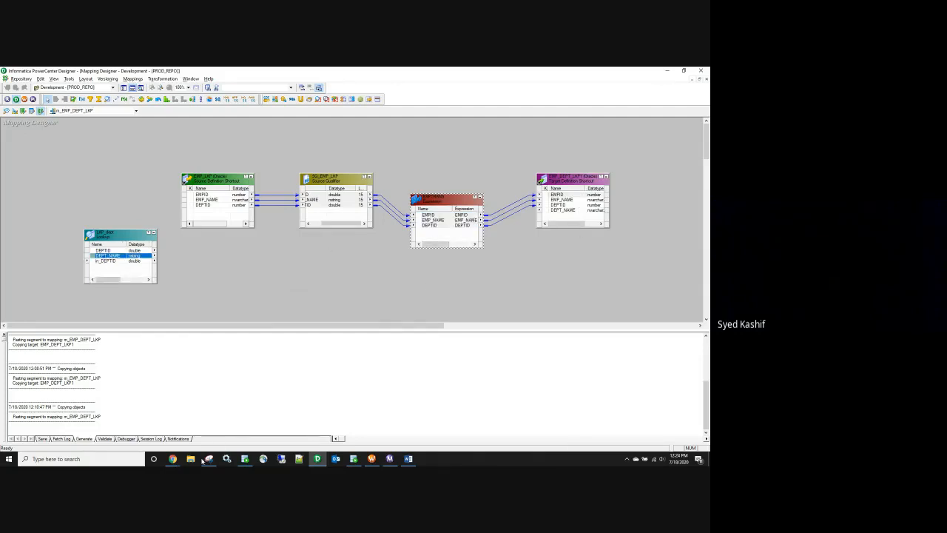
left_click(354, 459)
left_click(264, 171)
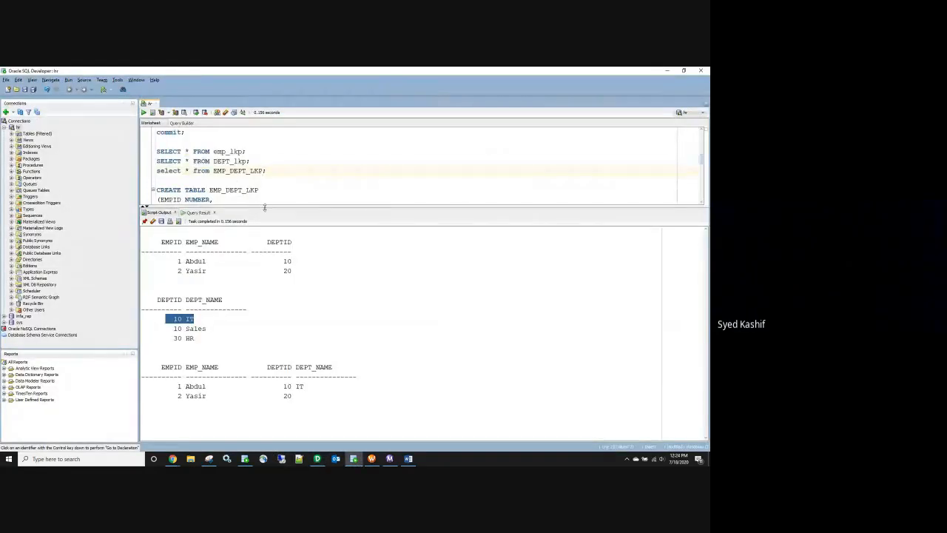
Step: Write and run a DROP TABLE dept_lkp statement to remove the existing table
left_click_drag(264, 208, 263, 268)
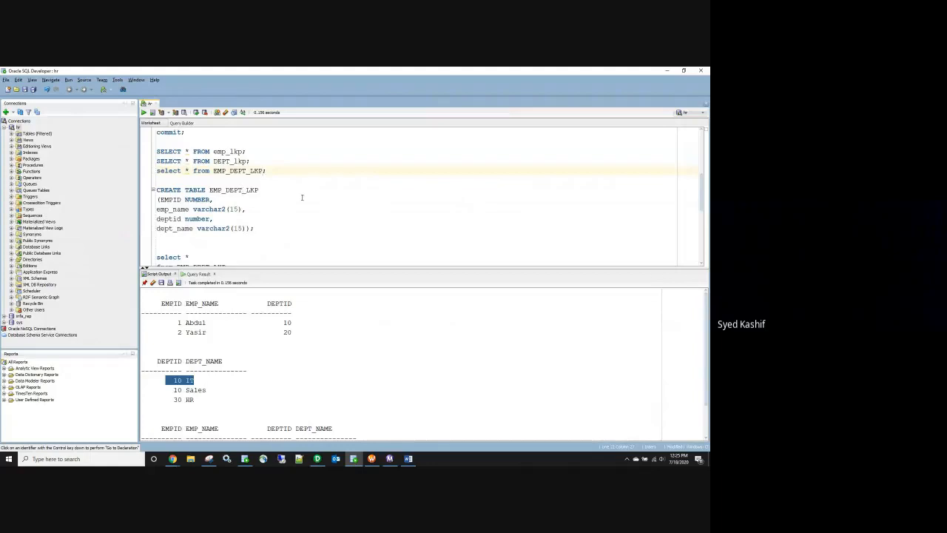
scroll(288, 205, "up", 4)
scroll(224, 215, "up", 1)
key("Return")
key("Return")
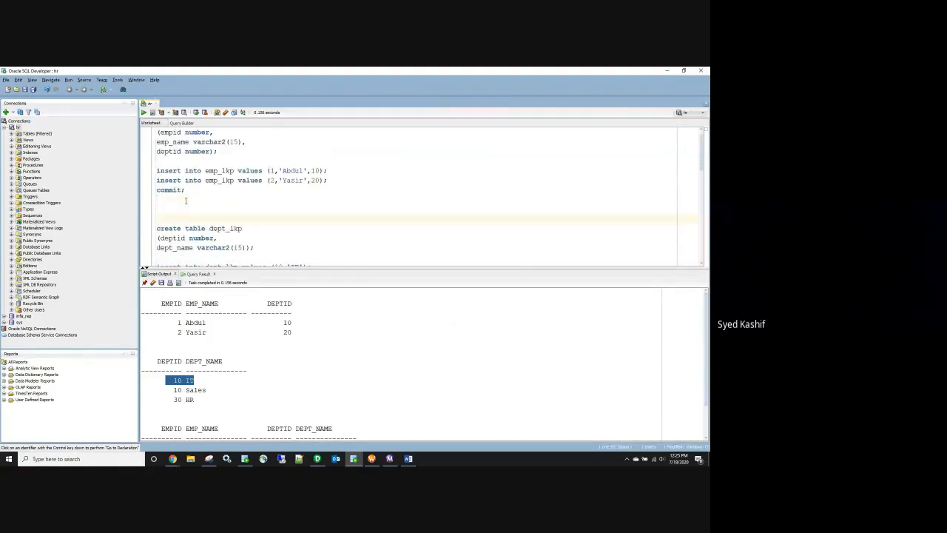
type("drop table")
double_click(217, 228)
key("ctrl+c")
left_click(201, 218)
key("ctrl+v")
left_click_drag(236, 218, 156, 219)
left_click(144, 112)
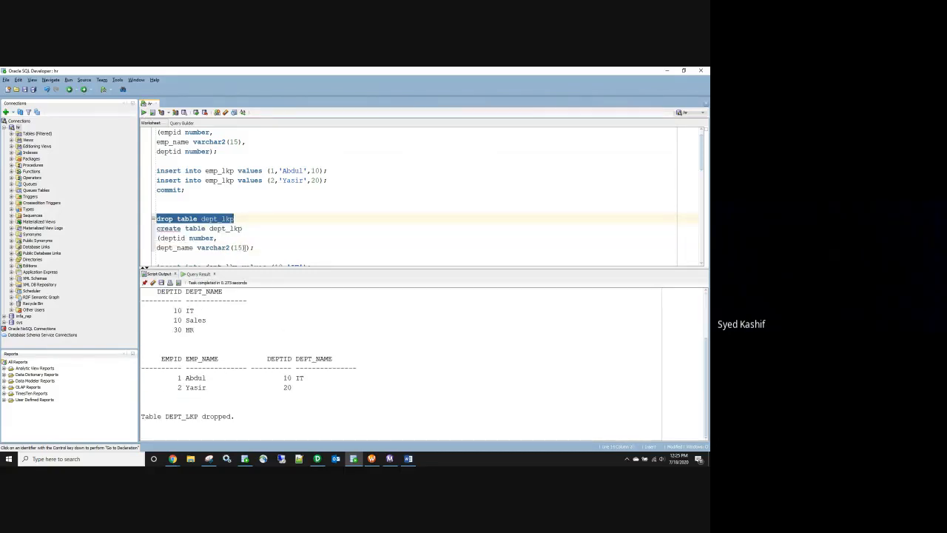
Step: Recreate dept_lkp with an added dept_budg number column
left_click(244, 247)
type(",")
key("Return")
type("dept_budg")
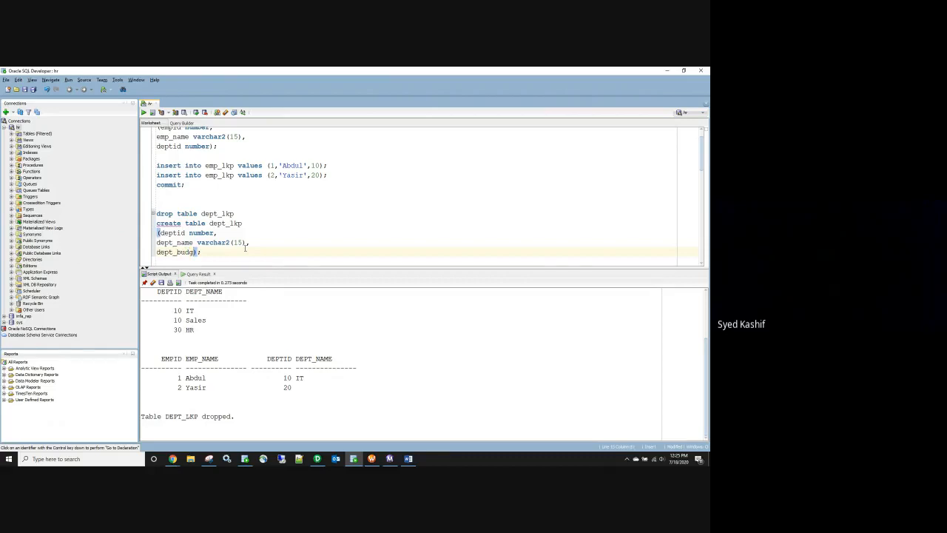
type(" number")
left_click_drag(245, 252, 148, 222)
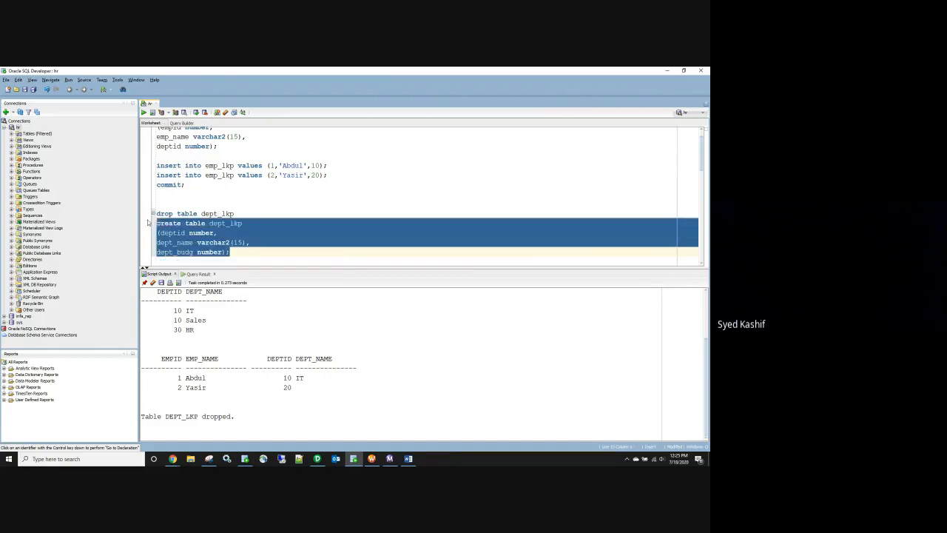
left_click(144, 112)
Step: Give the IT, Sales and HR inserts budgets 1000, 2000 and 3000, run them and commit
scroll(279, 227, "down", 3)
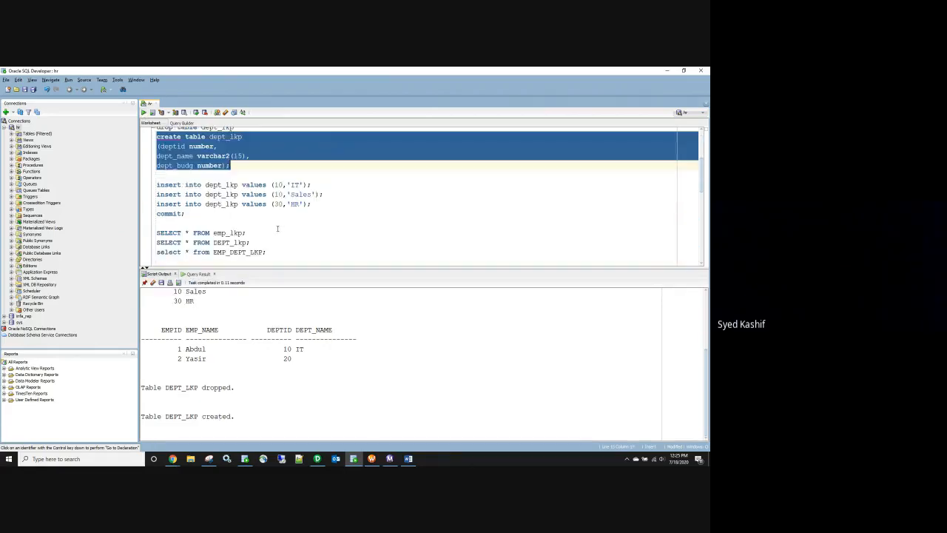
left_click(303, 184)
type(",")
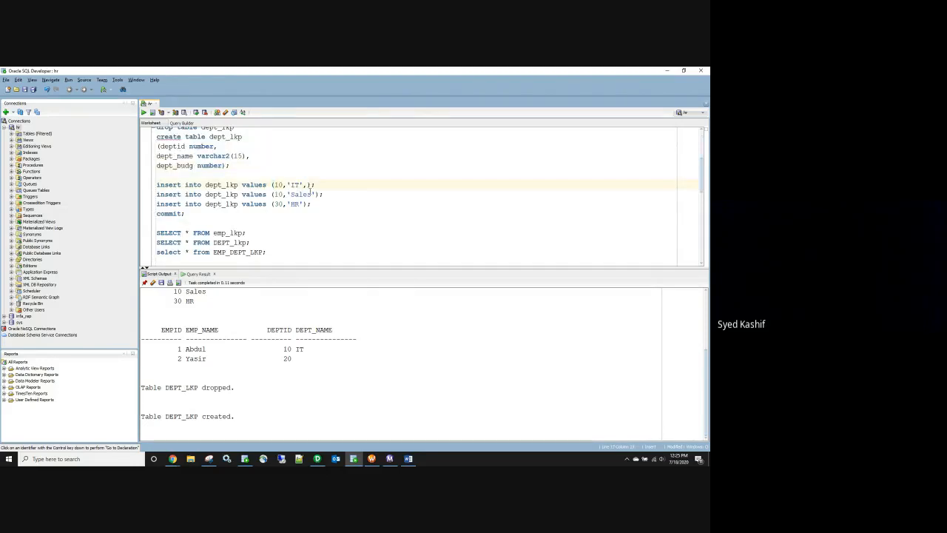
type("1000")
left_click(314, 194)
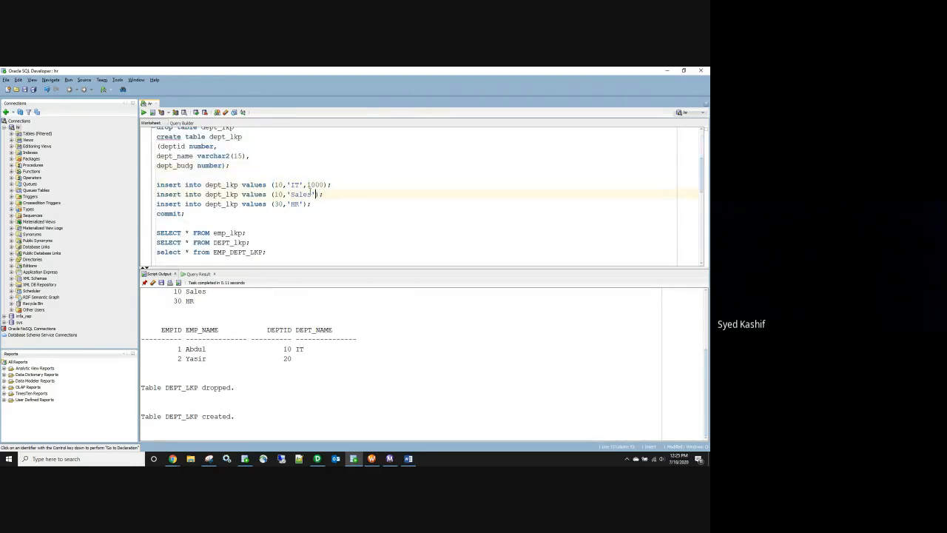
type(",2000")
key("Down")
type(",3000")
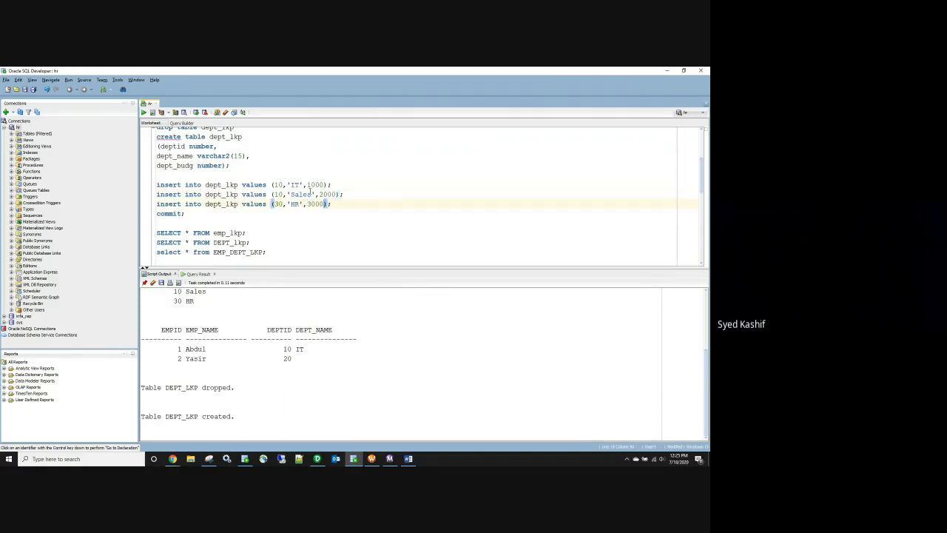
left_click_drag(206, 218, 146, 186)
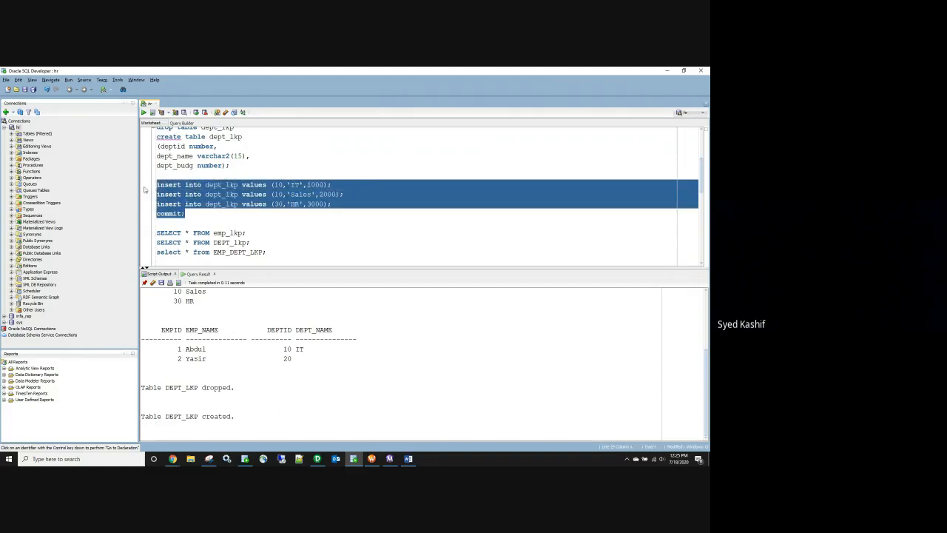
left_click(143, 114)
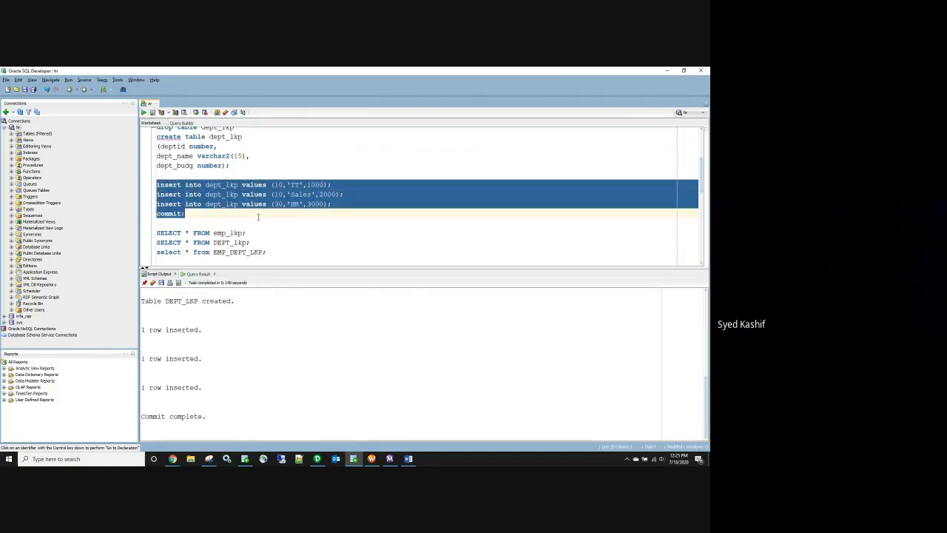
Step: Write and run DROP TABLE EMP_DEPT_LKP to remove the existing table
scroll(259, 217, "down", 4)
scroll(199, 199, "up", 1)
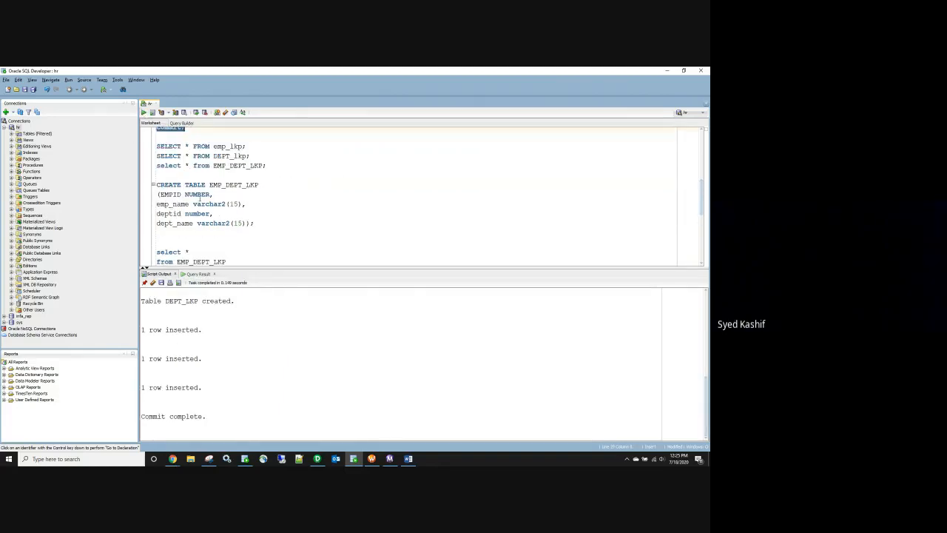
double_click(234, 185)
left_click(199, 174)
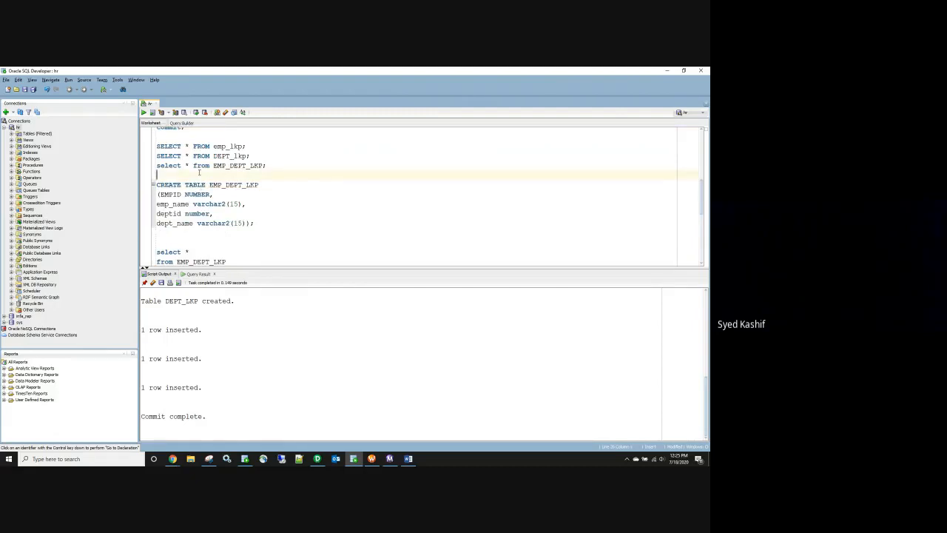
key("Return")
key("Return")
key("Up")
type("drop tabke")
key("BackSpace")
key("BackSpace")
type("le")
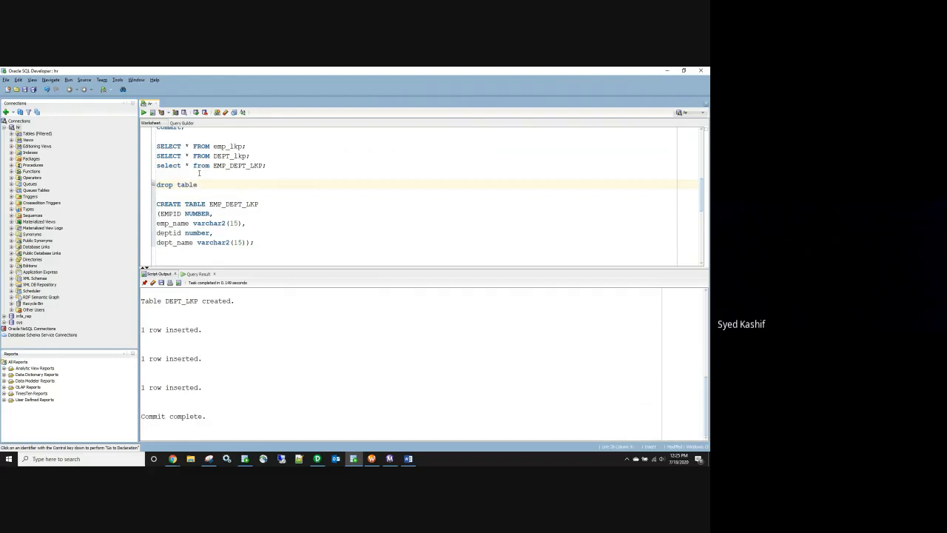
double_click(225, 204)
key("ctrl+c")
left_click(205, 184)
key("ctrl+v")
left_click_drag(254, 185, 157, 184)
left_click(143, 112)
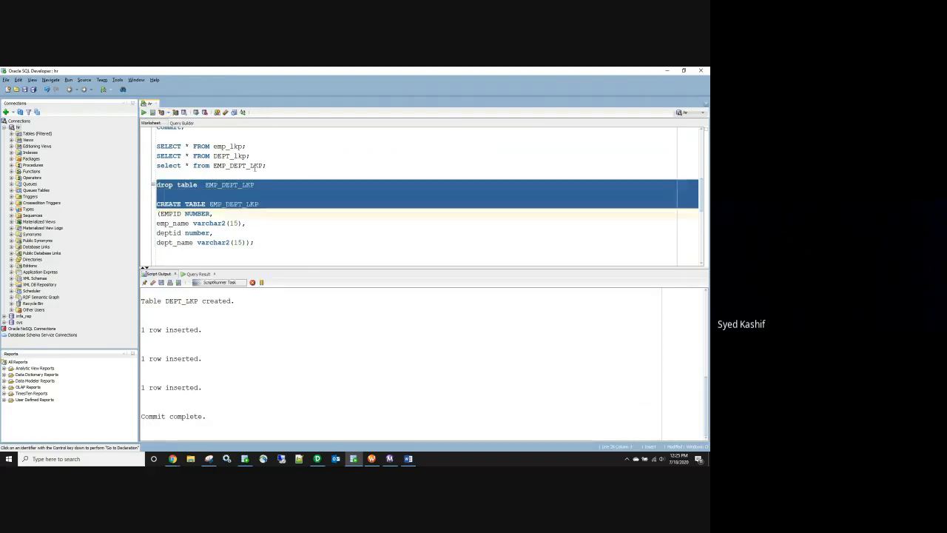
Step: Recreate EMP_DEPT_LKP with an extra dept_budget number column, then return to PowerCenter Designer
left_click(244, 242)
type(",")
key("Return")
type("dept_budget number);")
left_click_drag(238, 253, 151, 205)
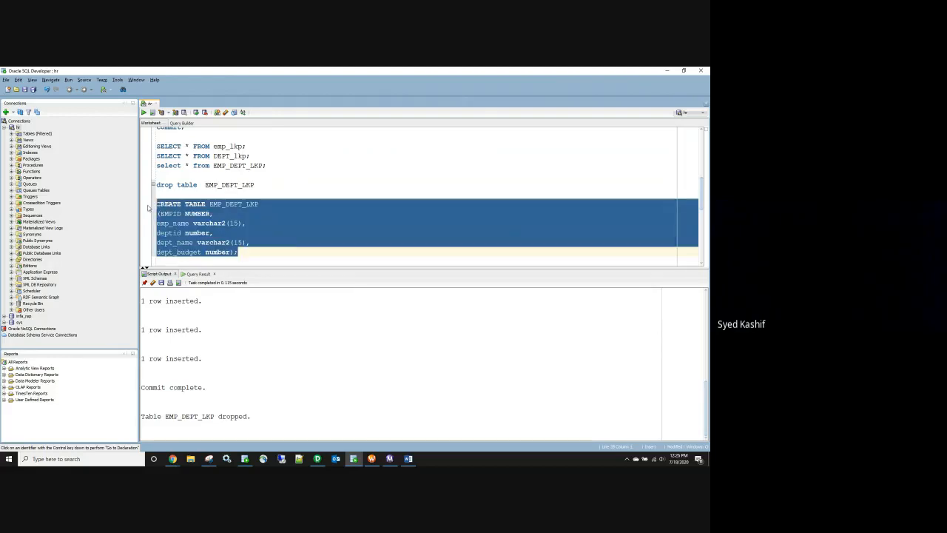
left_click(144, 112)
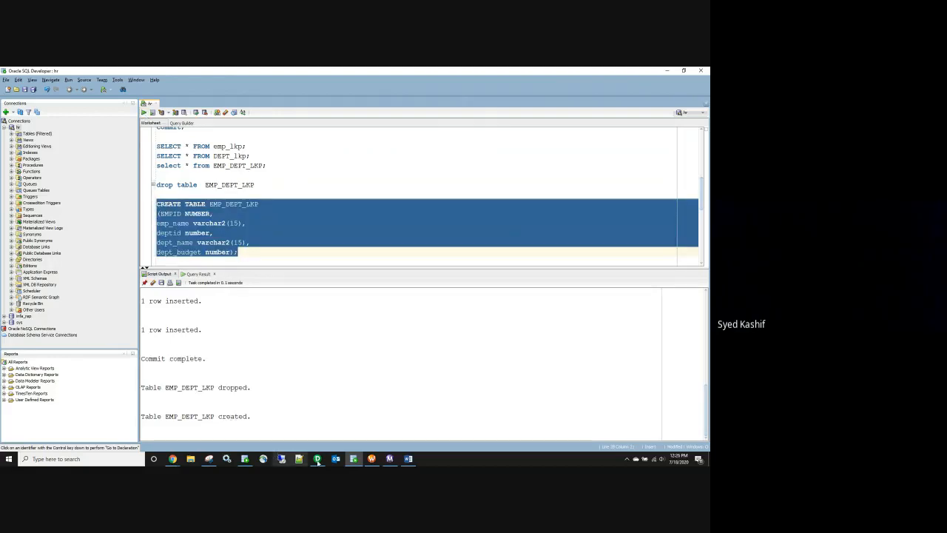
key("alt+Tab")
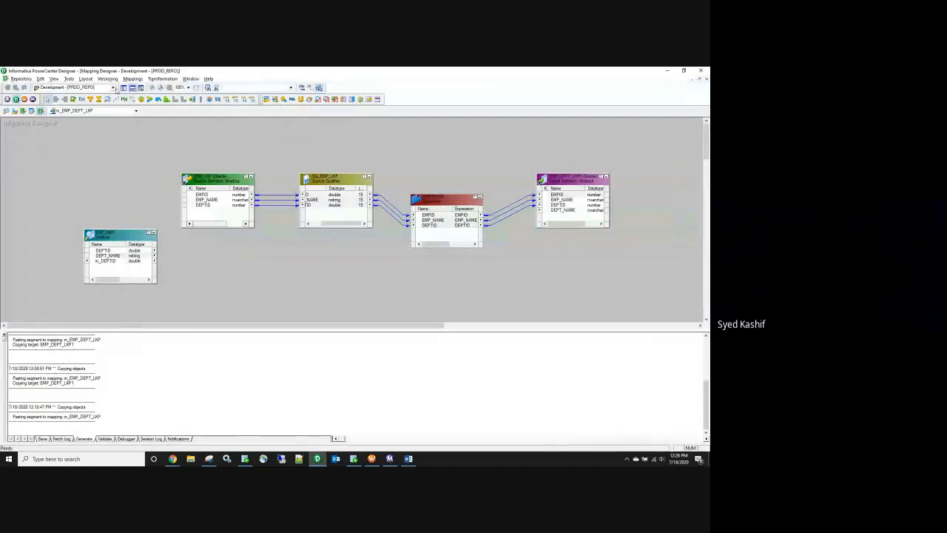
Step: Open the EMP_DEPT_LKP target definition from PROD_REPO's Development_Shared targets
left_click(123, 87)
left_click(6, 123)
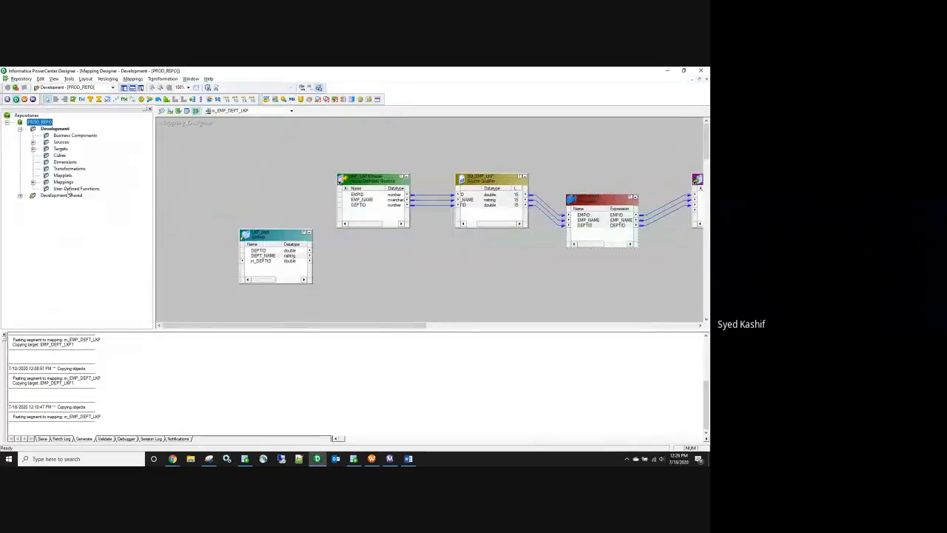
double_click(59, 196)
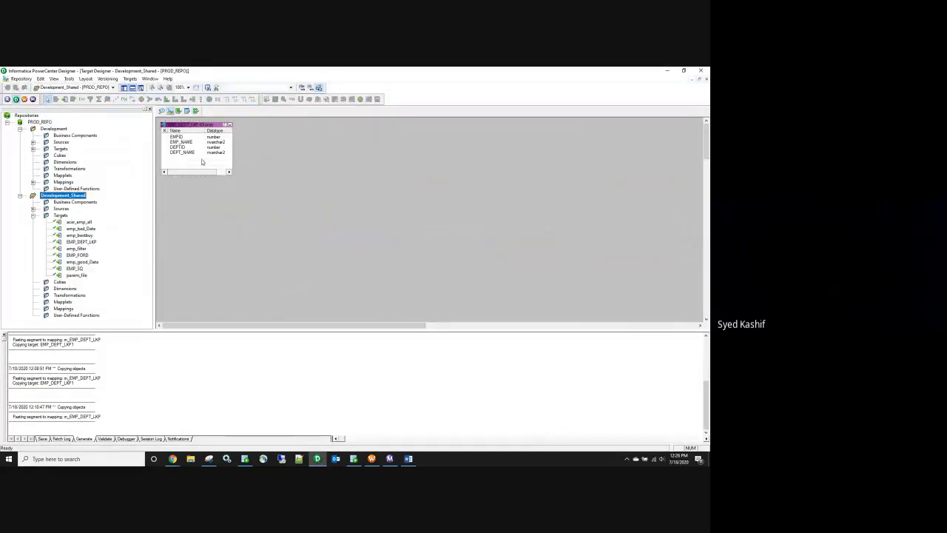
double_click(186, 155)
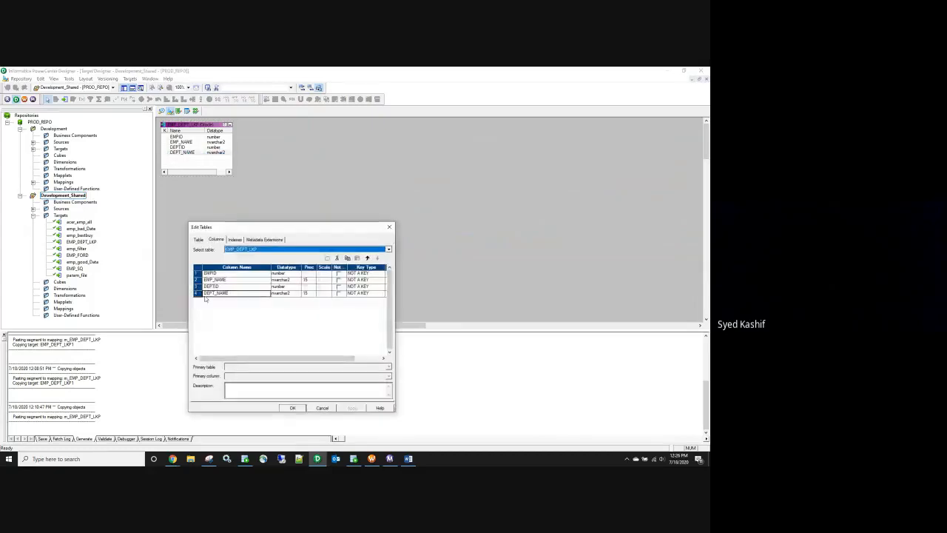
Step: Add a new column after DEPT_NAME named dept_budget, copied from the SQL script
left_click(199, 294)
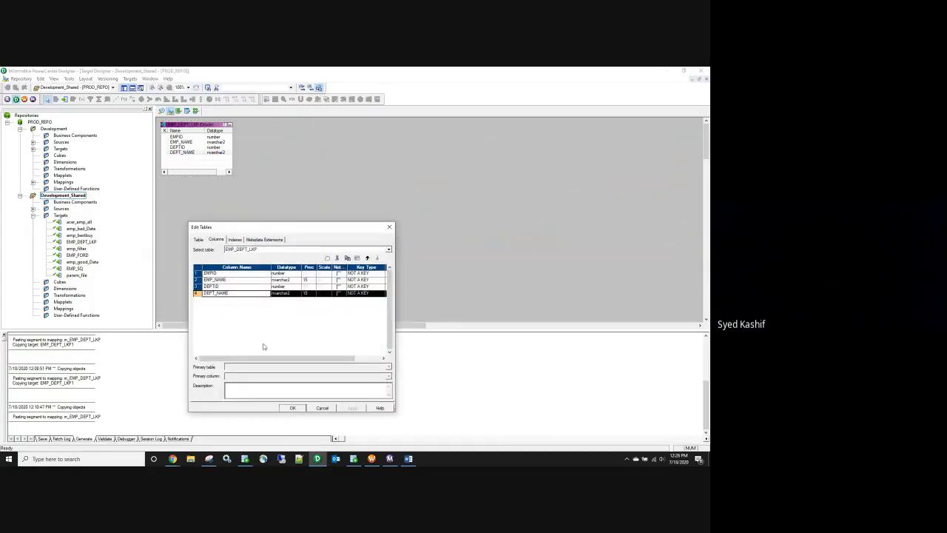
left_click(328, 257)
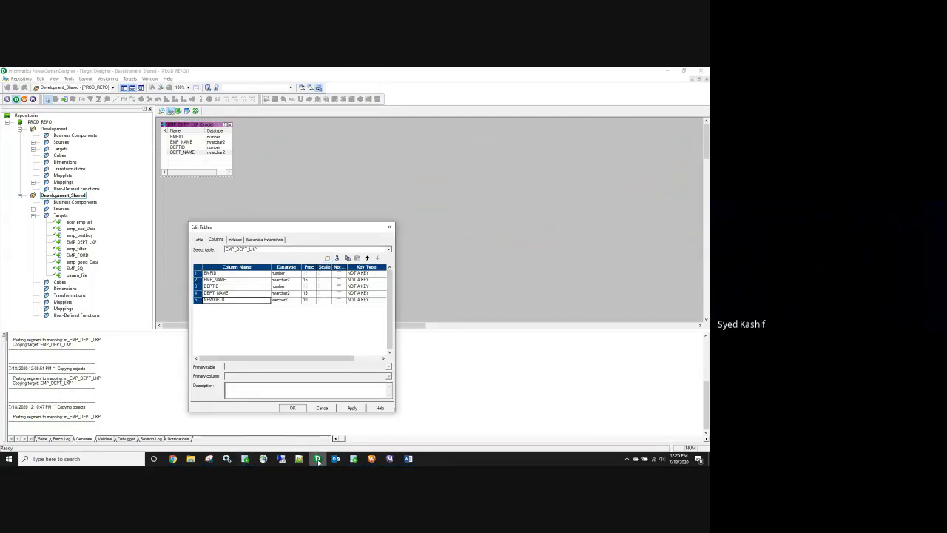
left_click(354, 459)
double_click(209, 251)
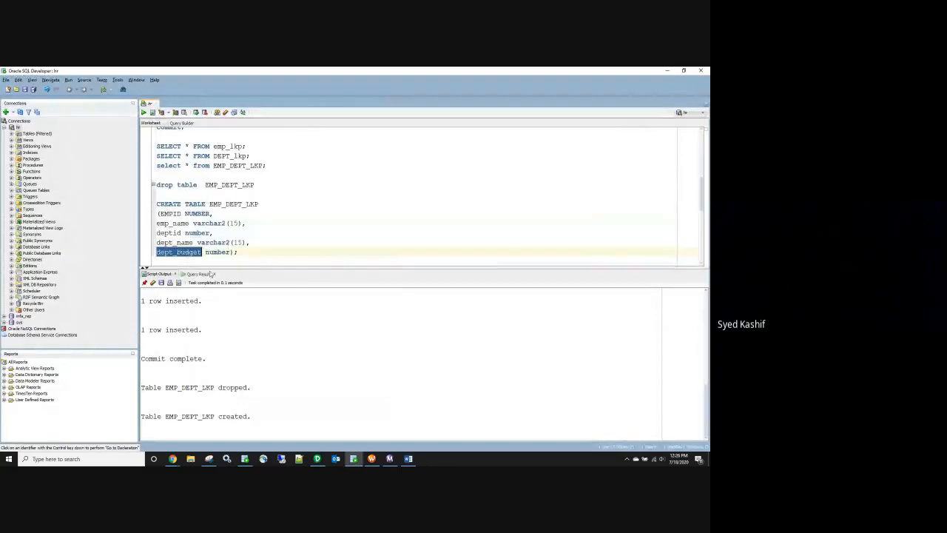
key("alt+Tab")
double_click(214, 300)
key("ctrl+v")
key("alt+Tab")
key("alt+Tab")
Step: Set dept_budget's datatype to number, apply, close the editor and save to the repository
left_click(285, 300)
left_click(282, 326)
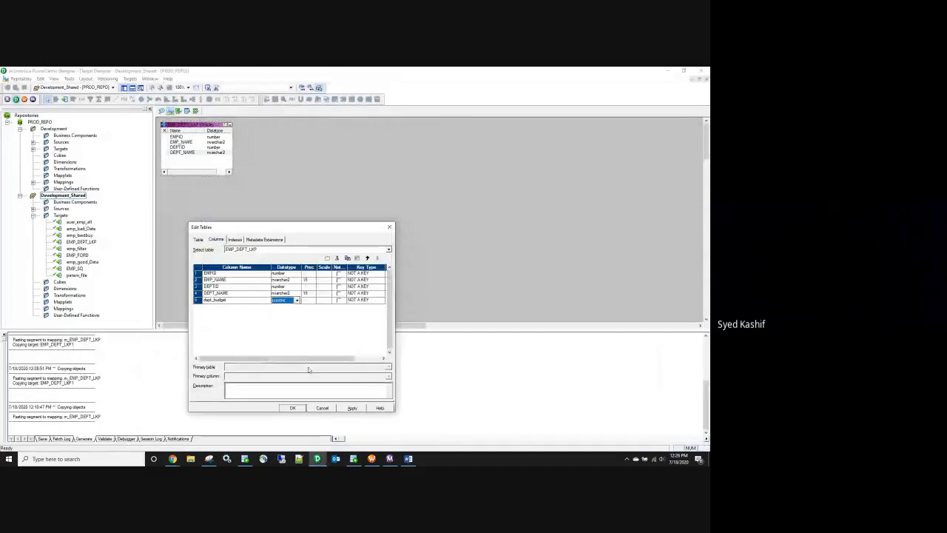
left_click(353, 408)
left_click(320, 407)
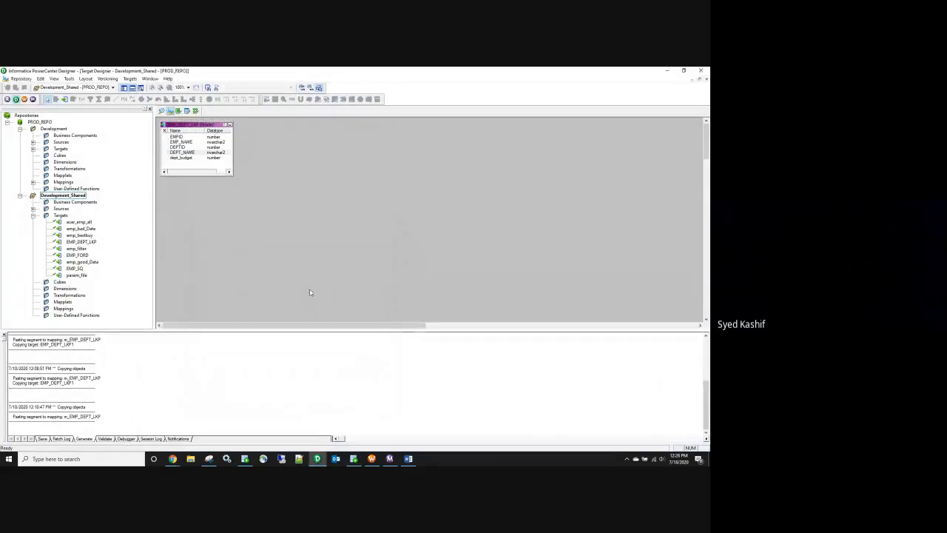
key("ctrl+s")
Step: Open the Development folder's mapping, disconnect the folder saving changes, then open LKP_dept
left_click(20, 195)
left_click(53, 129)
left_click(20, 129)
double_click(57, 129)
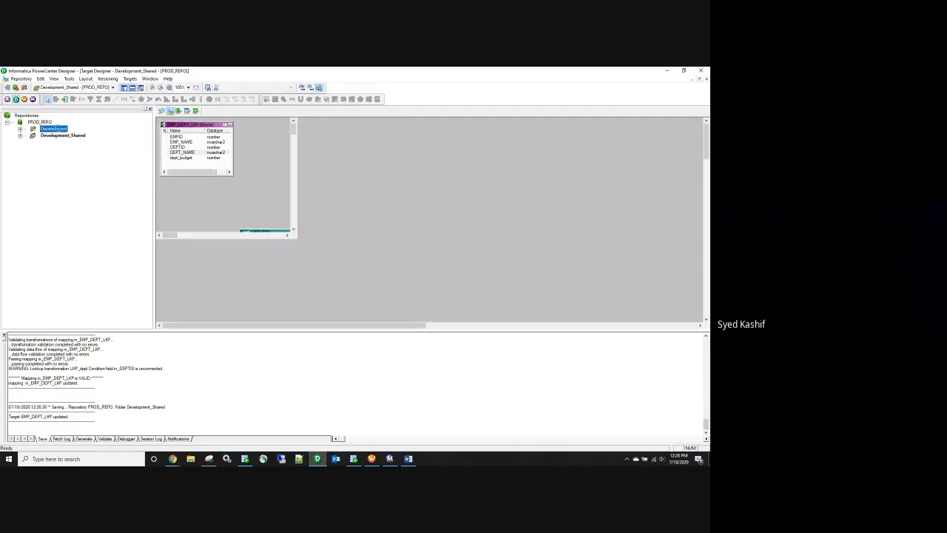
left_click_drag(416, 327, 494, 326)
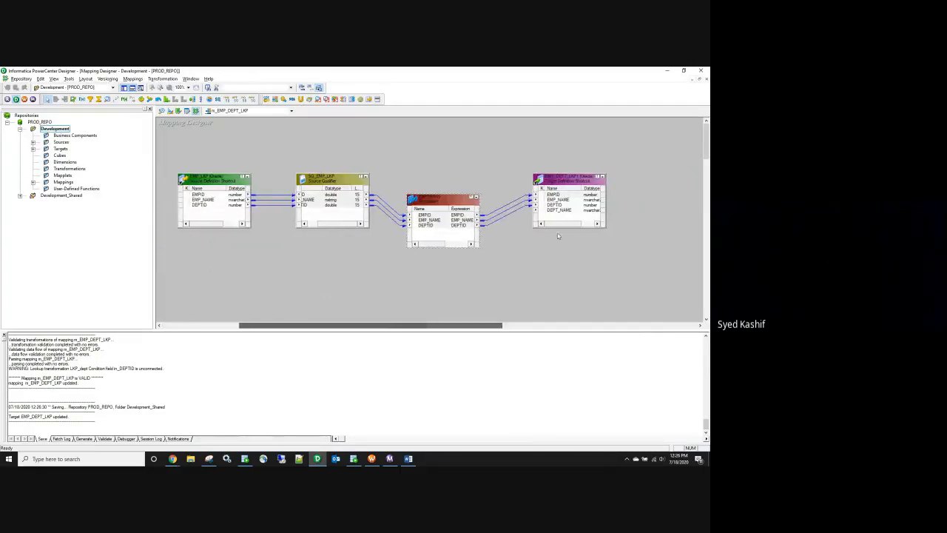
right_click(62, 131)
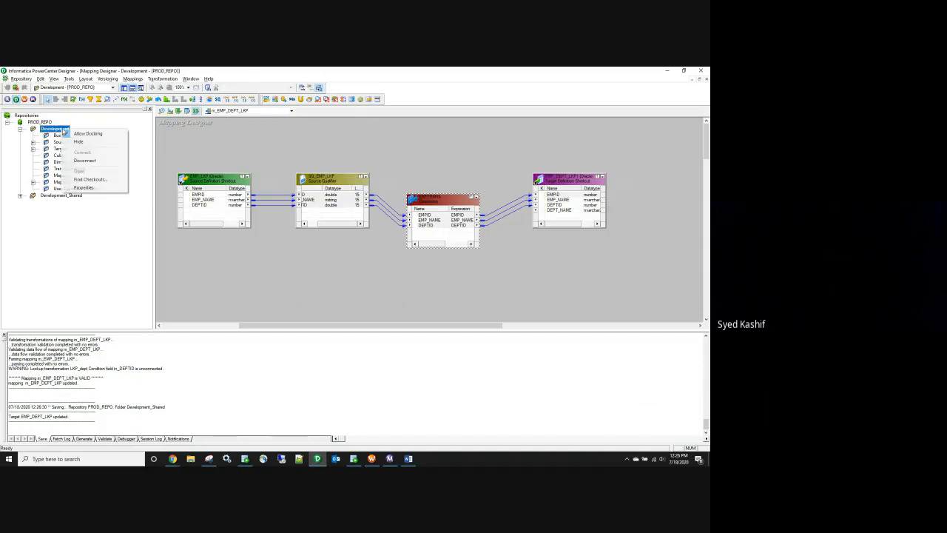
left_click(90, 161)
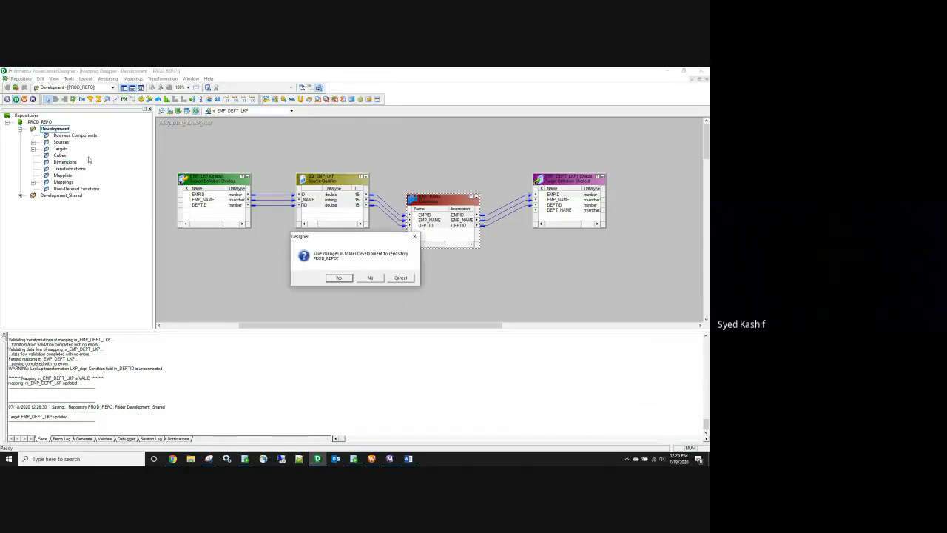
left_click(342, 280)
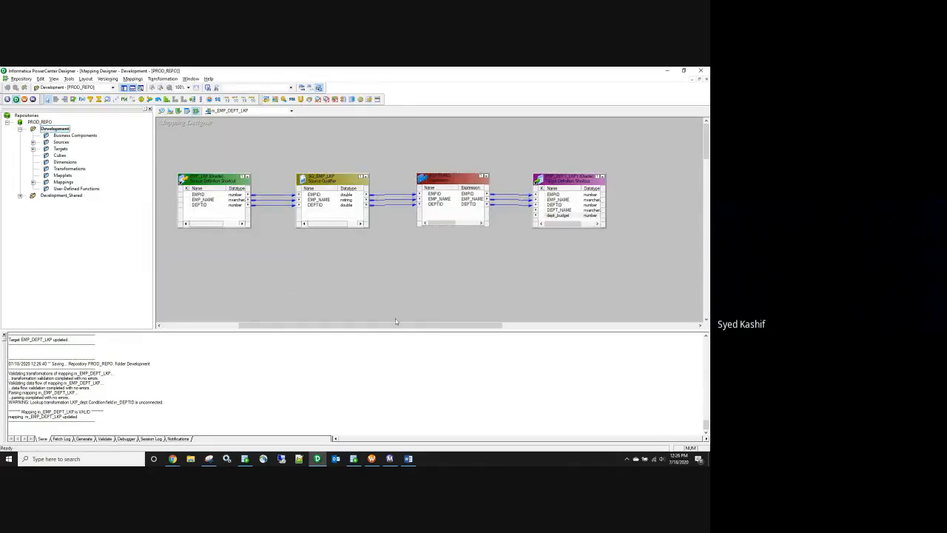
left_click_drag(393, 325, 331, 336)
double_click(258, 238)
Step: Replace LKP_dept with a new lookup importing the DEPT_LKP table from the HR schema
left_click(369, 279)
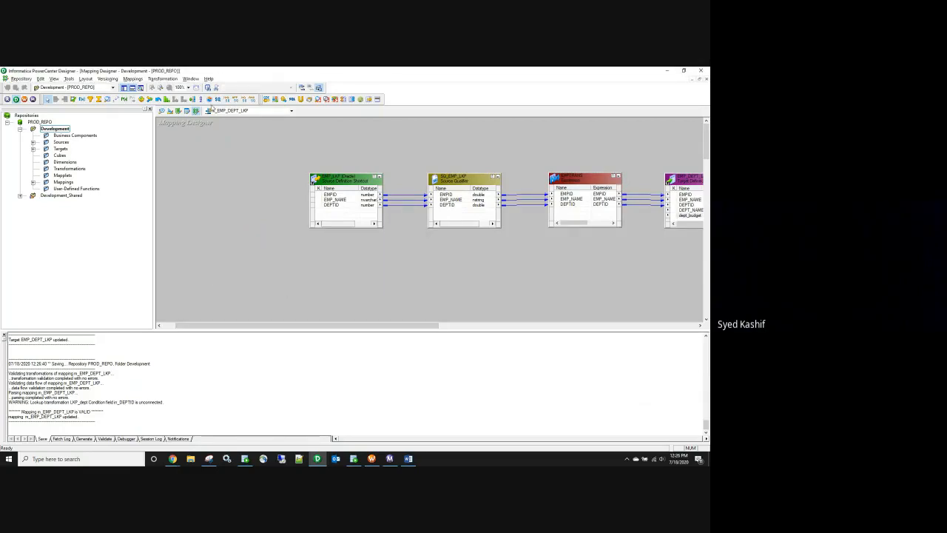
left_click(108, 100)
left_click(527, 251)
left_click(388, 229)
left_click(392, 239)
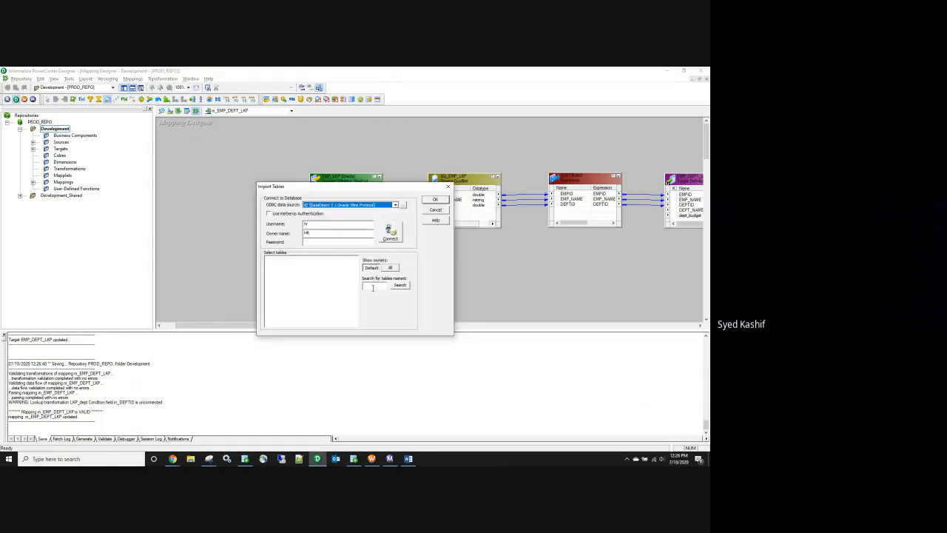
left_click(372, 285)
type("lkp")
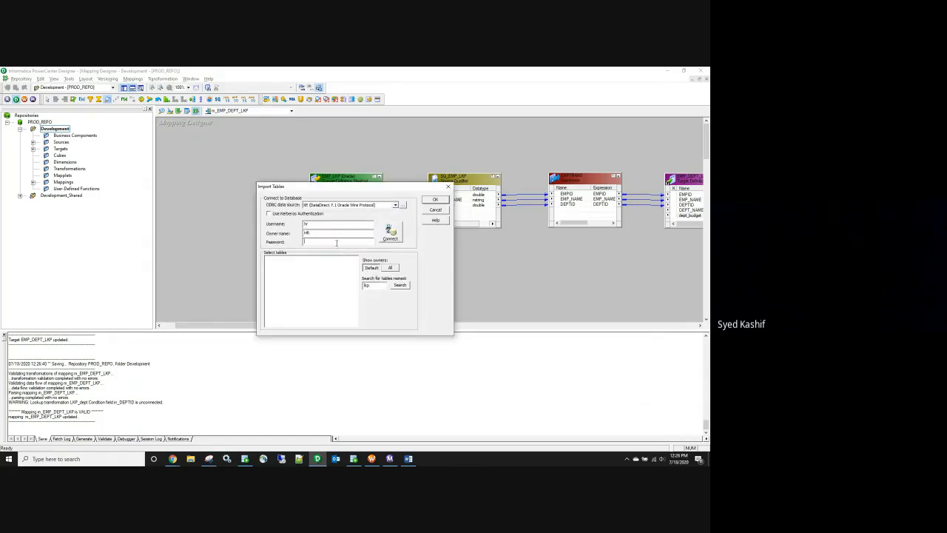
left_click(390, 232)
left_click(267, 258)
left_click(275, 264)
left_click(299, 271)
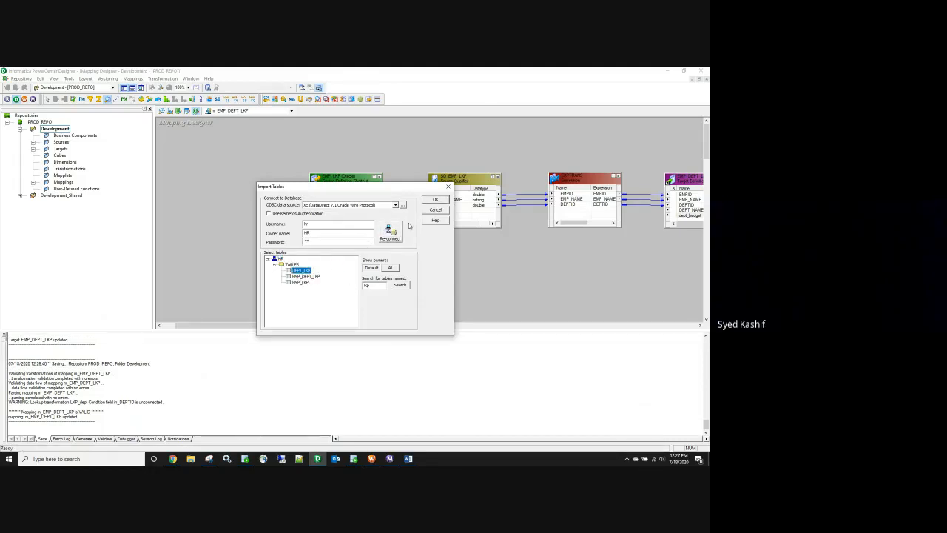
left_click(440, 201)
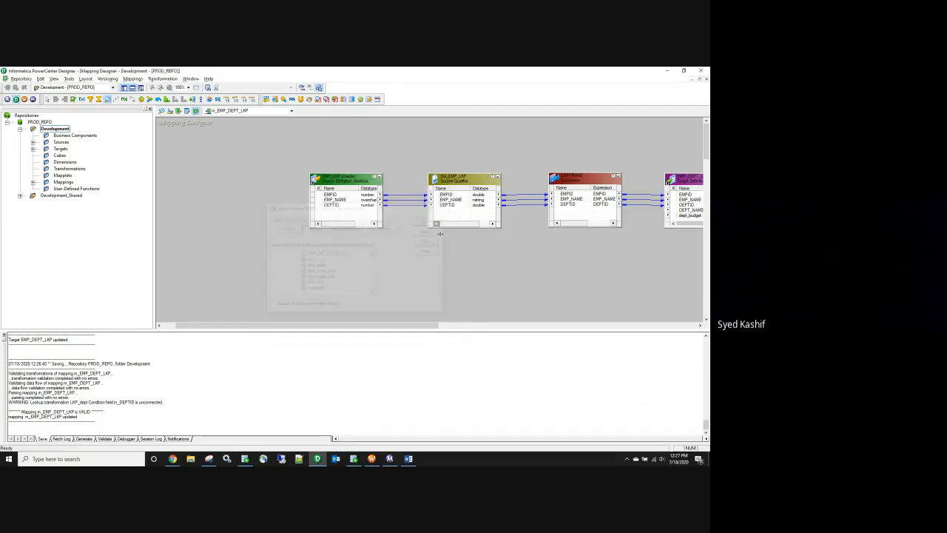
Step: Delete EXPTRANS and link SQ_EMP_LKP's DEPTID into the new lookup
left_click(586, 178)
key("Delete")
left_click(374, 278)
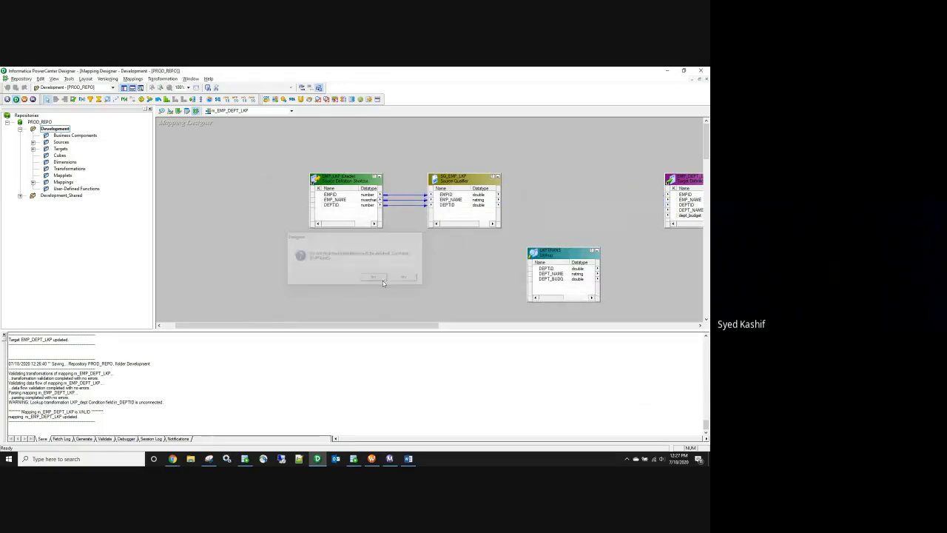
left_click_drag(376, 326, 411, 327)
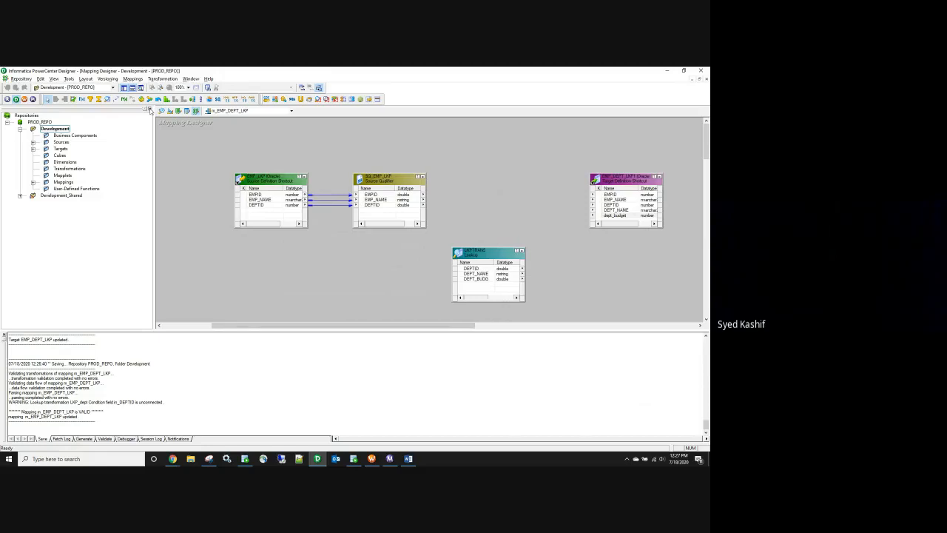
left_click(149, 109)
left_click_drag(328, 251, 354, 136)
left_click(217, 205)
left_click_drag(217, 207, 345, 171)
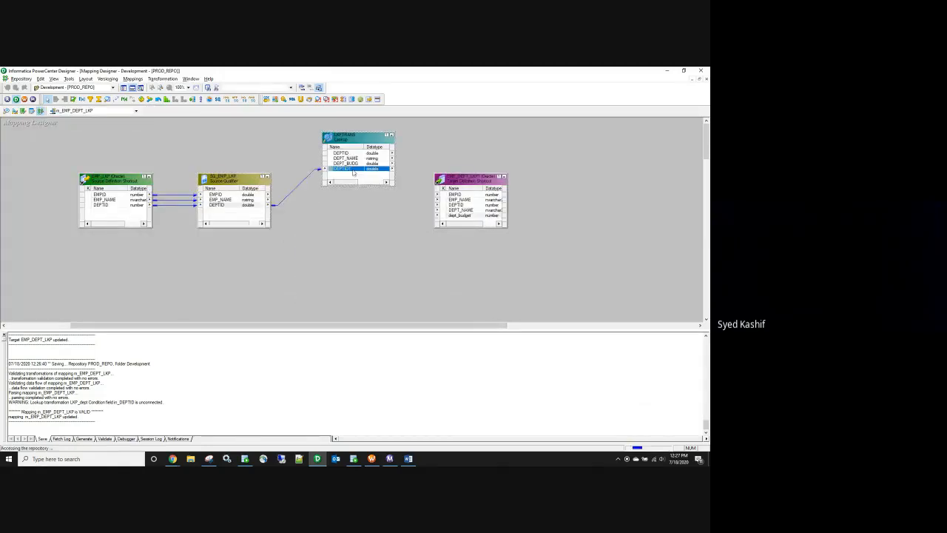
Step: Add a DEPTID lookup condition and rename port DEPTID1 to in_DEPTID
double_click(345, 169)
left_click(268, 239)
left_click(336, 258)
left_click(228, 239)
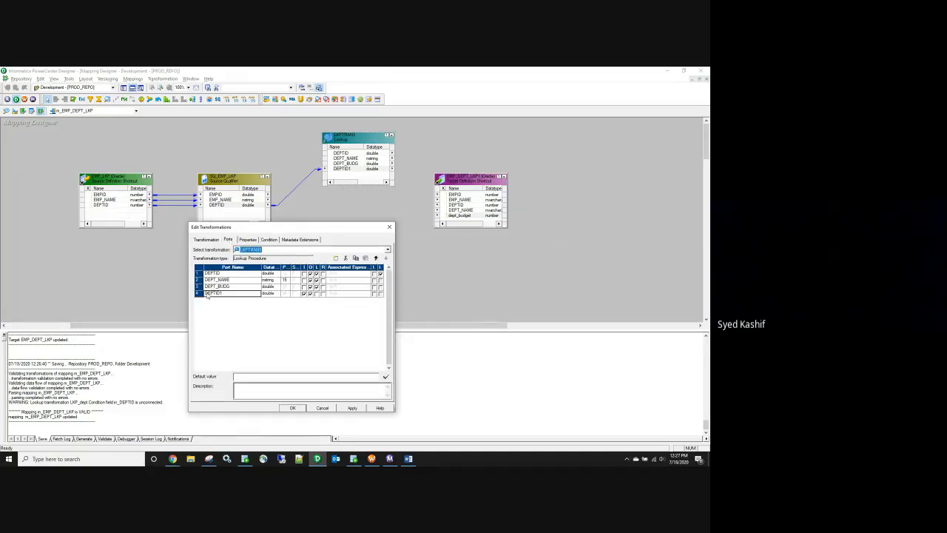
left_click(214, 293)
type("in_")
left_click(229, 294)
key("BackSpace")
left_click(351, 409)
left_click(291, 407)
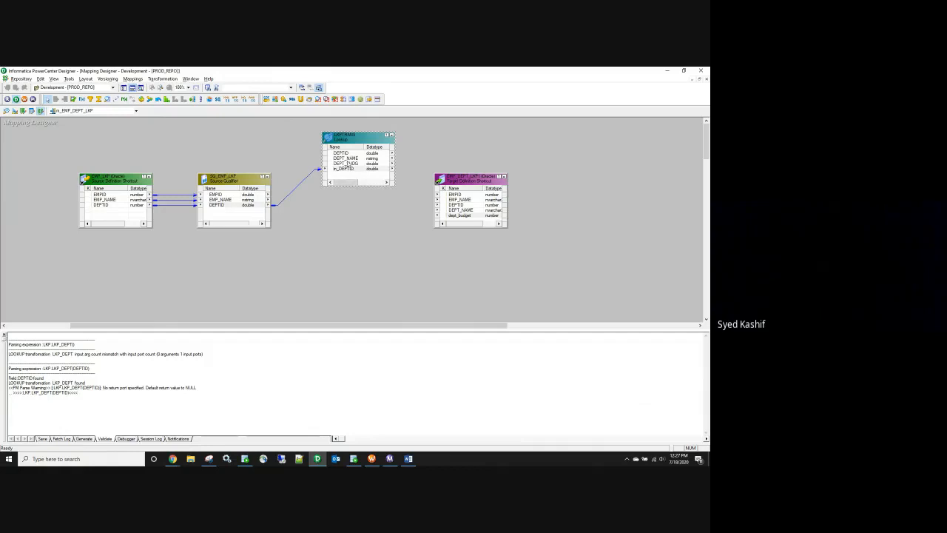
Step: Link the lookup's DEPT_NAME and DEPT_BUDG to the target's DEPT_NAME and dept_budget
left_click(346, 158)
left_click(347, 163, "ctrl")
left_click_drag(346, 164, 457, 211)
left_click(239, 196)
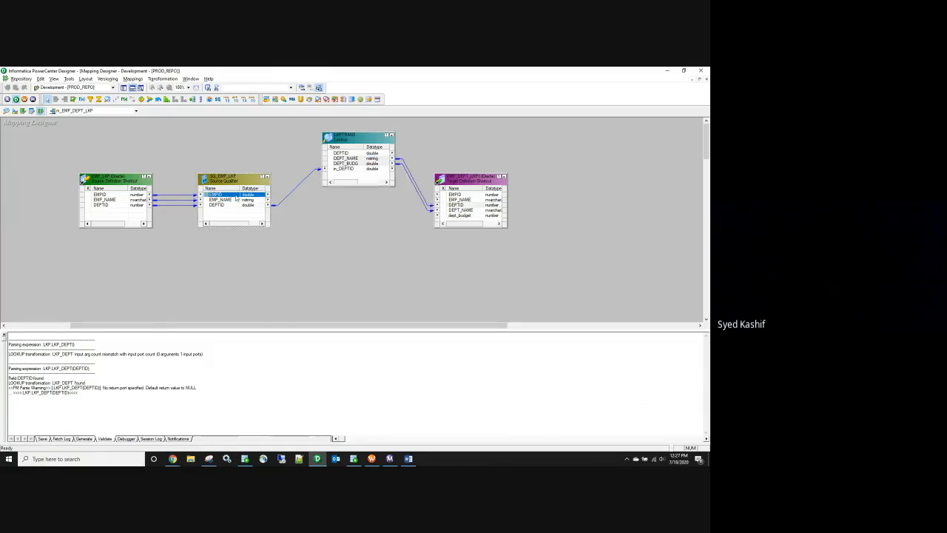
left_click_drag(427, 193, 422, 203)
key("Delete")
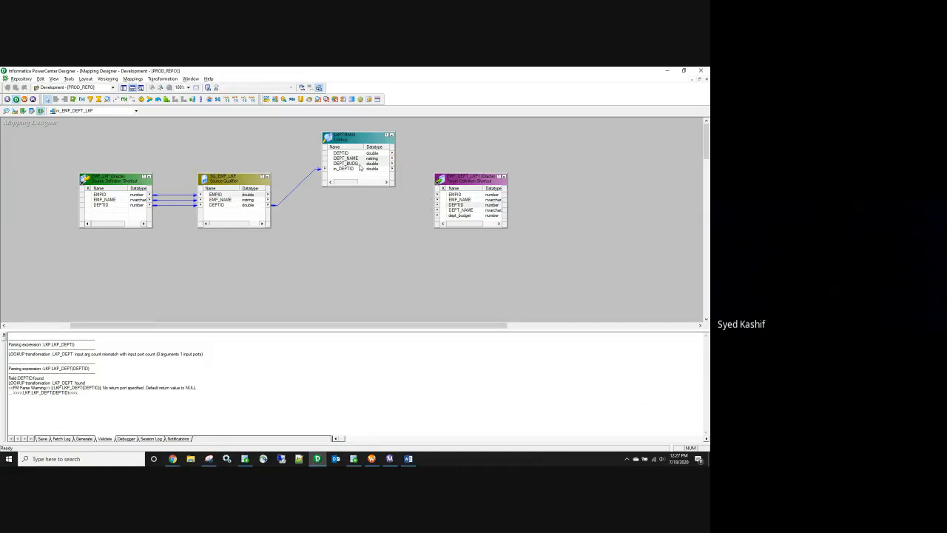
left_click(358, 160)
left_click_drag(354, 160, 453, 211)
left_click(354, 164)
left_click_drag(355, 168, 449, 216)
Step: Link SQ_EMP_LKP's EMPID through DEPTID ports to the target and save the mapping
left_click(221, 194)
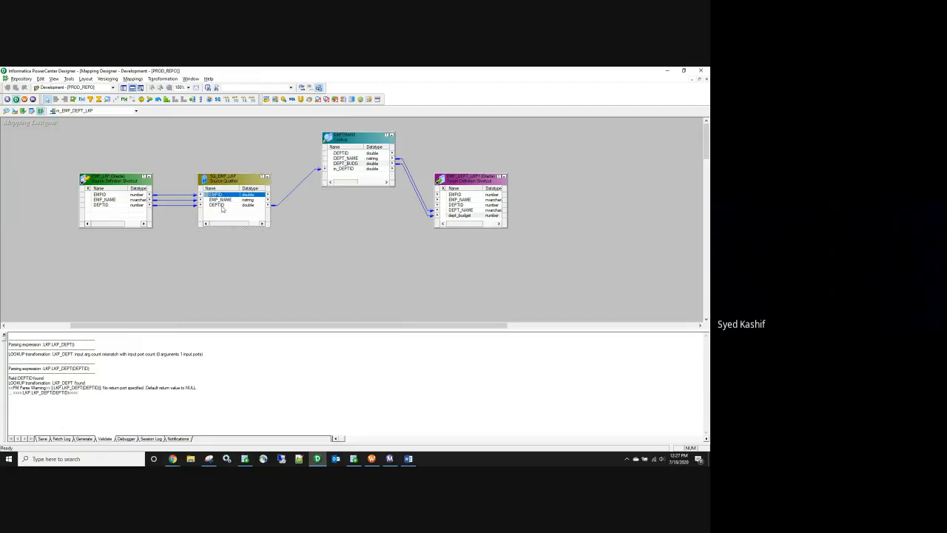
left_click(223, 205, "shift")
left_click_drag(224, 199, 470, 198)
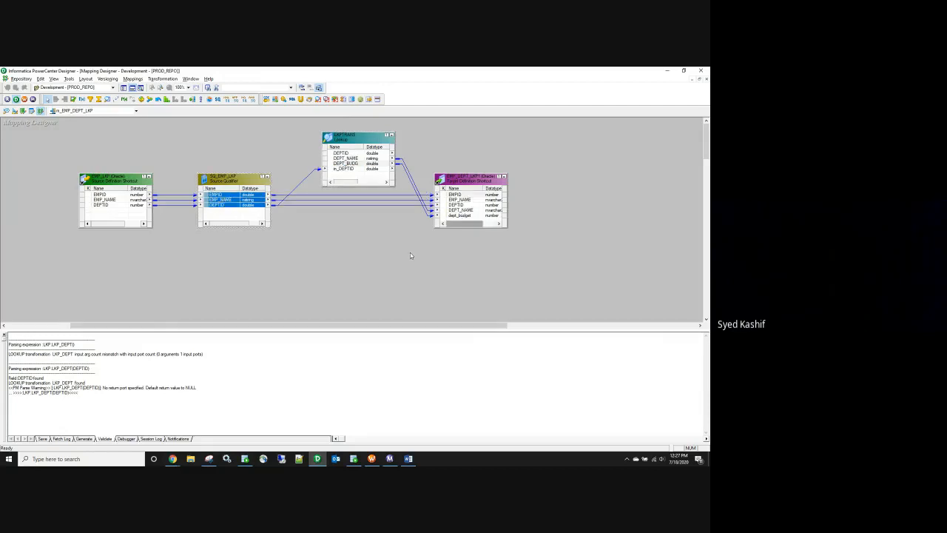
left_click(408, 257)
key("ctrl+s")
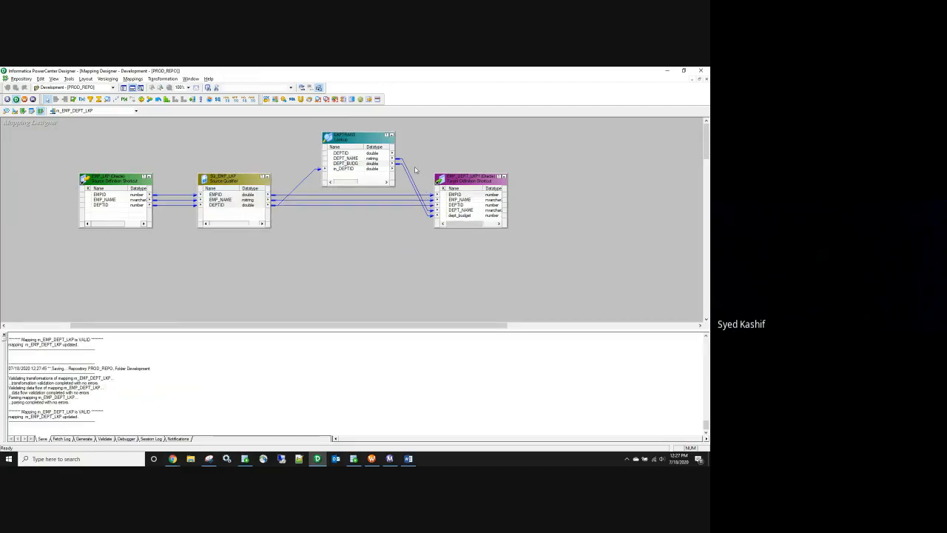
Step: Move the lookup below SQ_EMP_LKP and delete every link into the lookup and target
left_click_drag(414, 169, 406, 180)
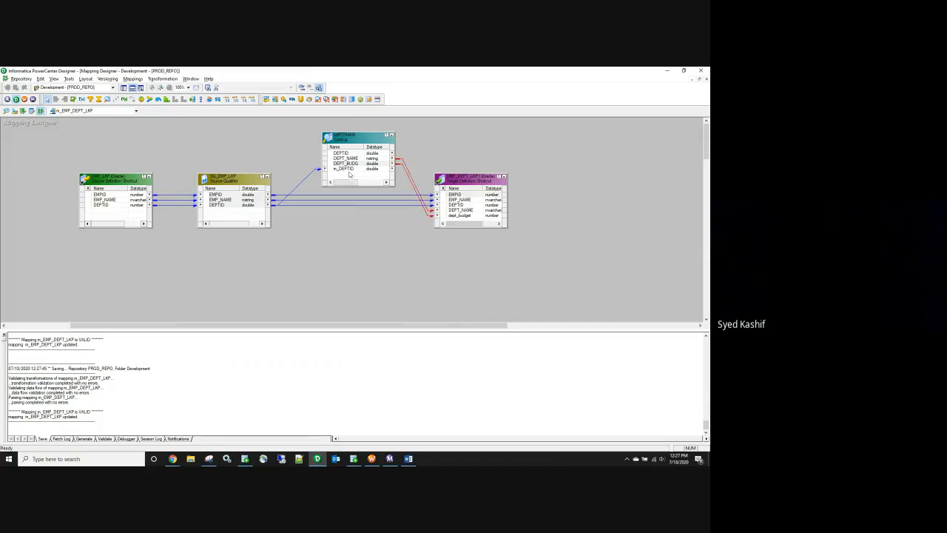
left_click(350, 164)
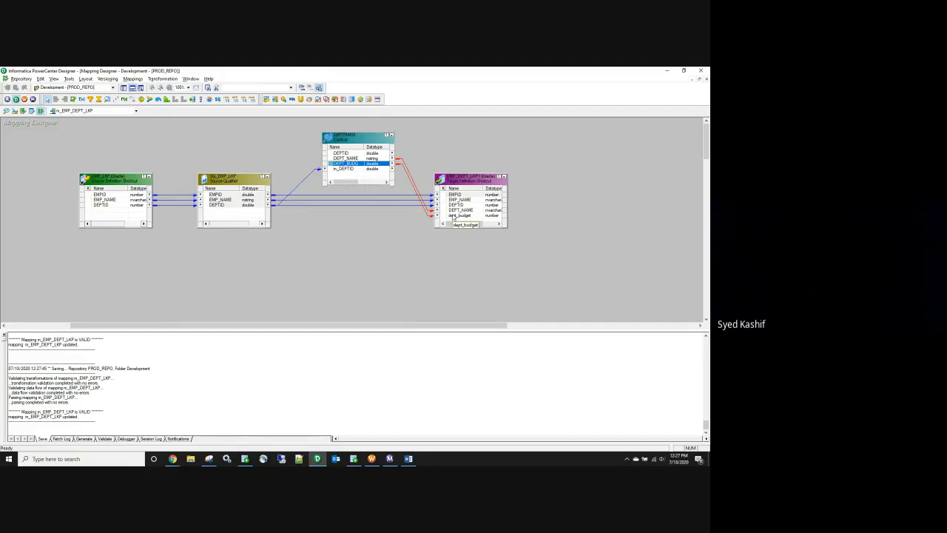
left_click_drag(351, 142, 356, 249)
left_click_drag(290, 238, 305, 268)
key("Delete")
left_click_drag(434, 256, 435, 258)
key("Delete")
left_click_drag(335, 246, 147, 261)
left_click_drag(326, 195, 334, 232)
key("Delete")
left_click(79, 100)
Step: Copy SQ_EMP_LKP's EMPID, EMP_NAME and DEPTID into a new expression and link them to the target
right_click(241, 196)
left_click(259, 198)
left_click_drag(256, 199, 311, 207)
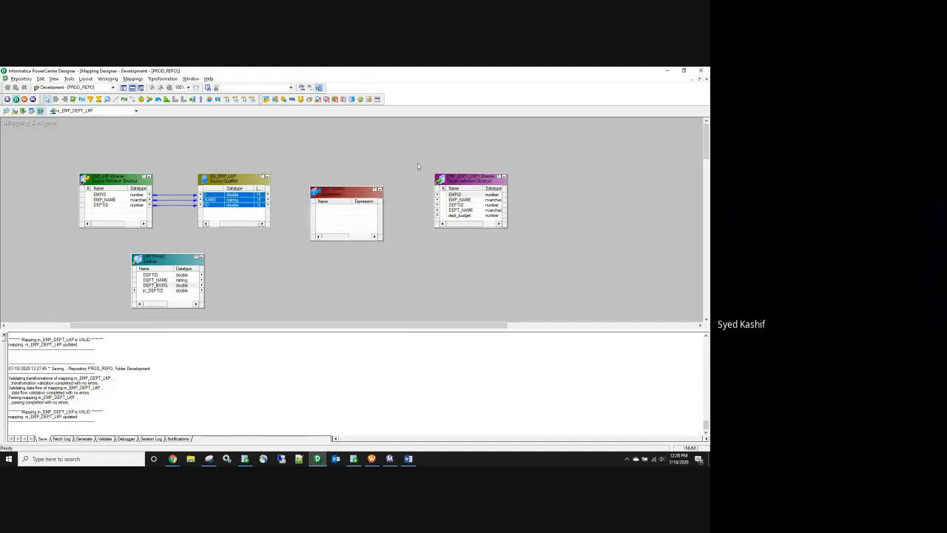
left_click_drag(212, 197, 459, 207)
right_click(339, 208)
left_click(343, 213)
left_click_drag(345, 194, 353, 168)
left_click(461, 210)
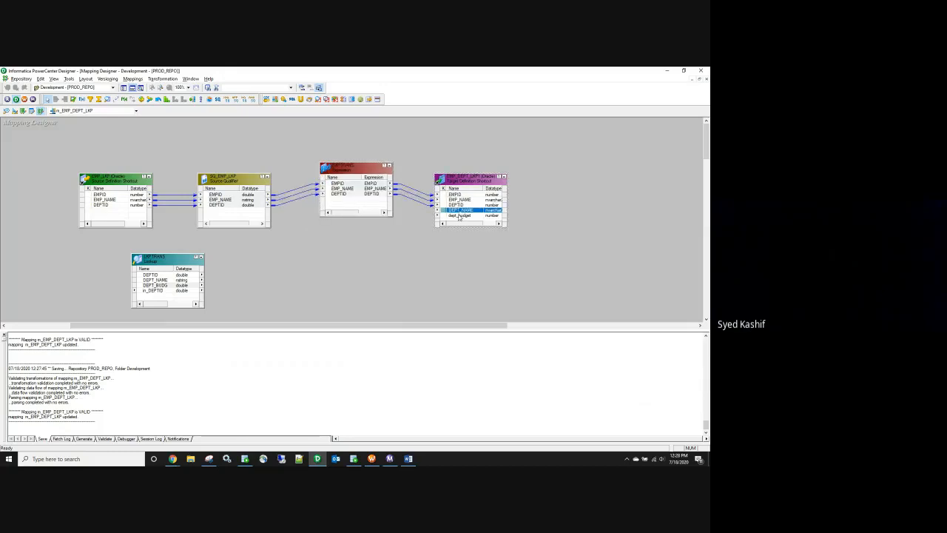
double_click(354, 209)
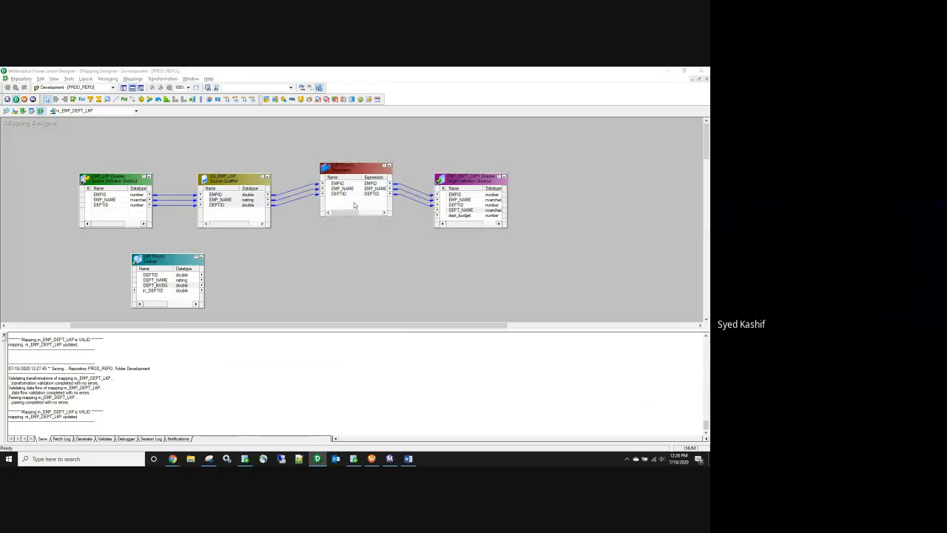
left_click(388, 228)
Step: In LKPTRANS's ports, make DEPT_BUDG the return port instead of DEPT_NAME
double_click(174, 264)
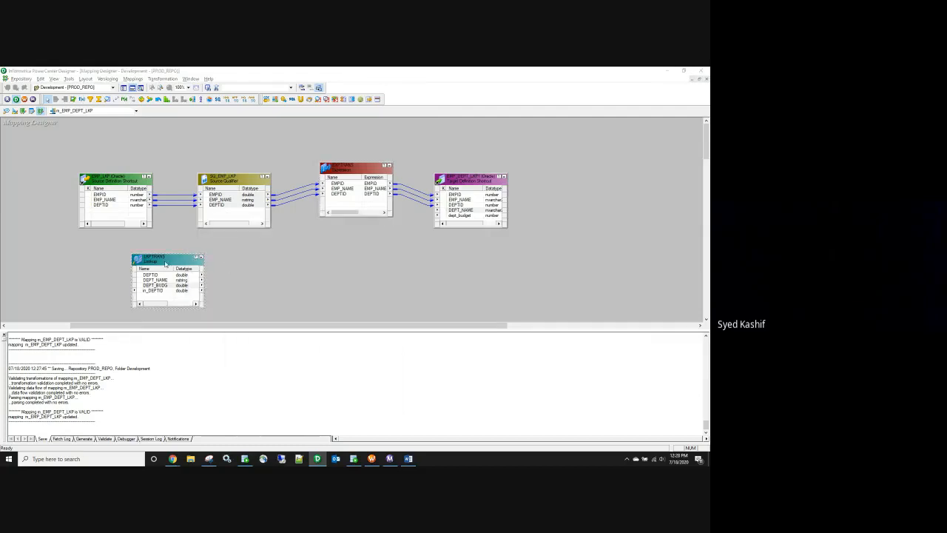
left_click(244, 239)
left_click(228, 239)
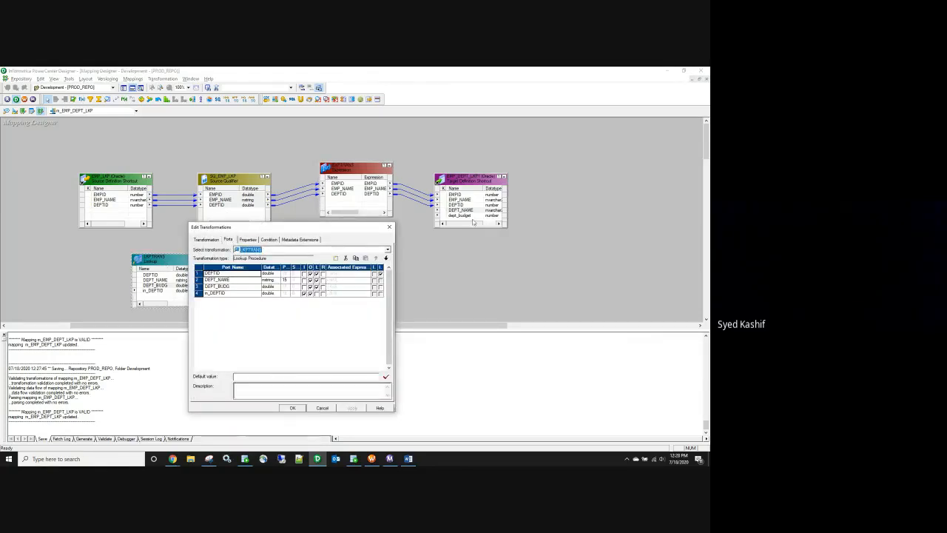
left_click(323, 280)
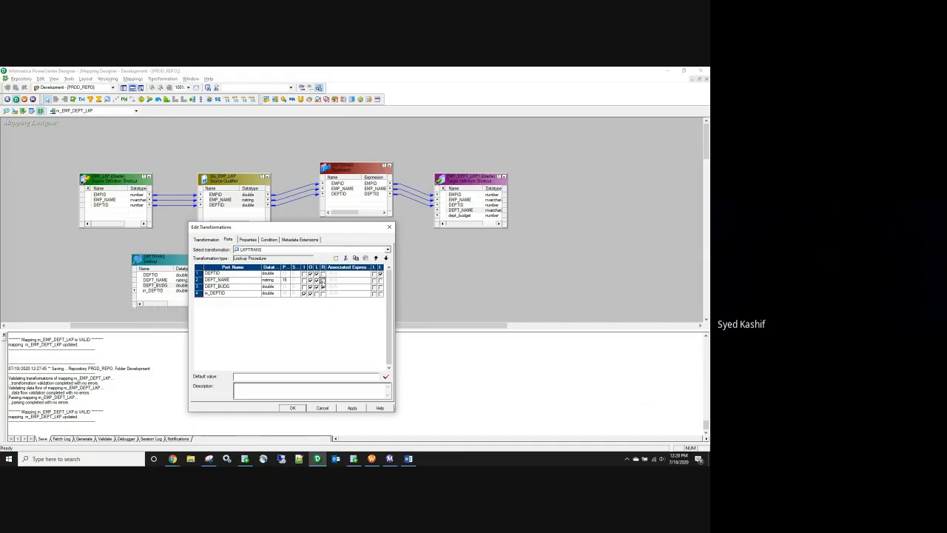
left_click(323, 287)
Step: Apply the lookup's return-port change and copy the target's DEPT_NAME port into EXPTRANS
left_click(353, 408)
left_click(292, 408)
double_click(351, 201)
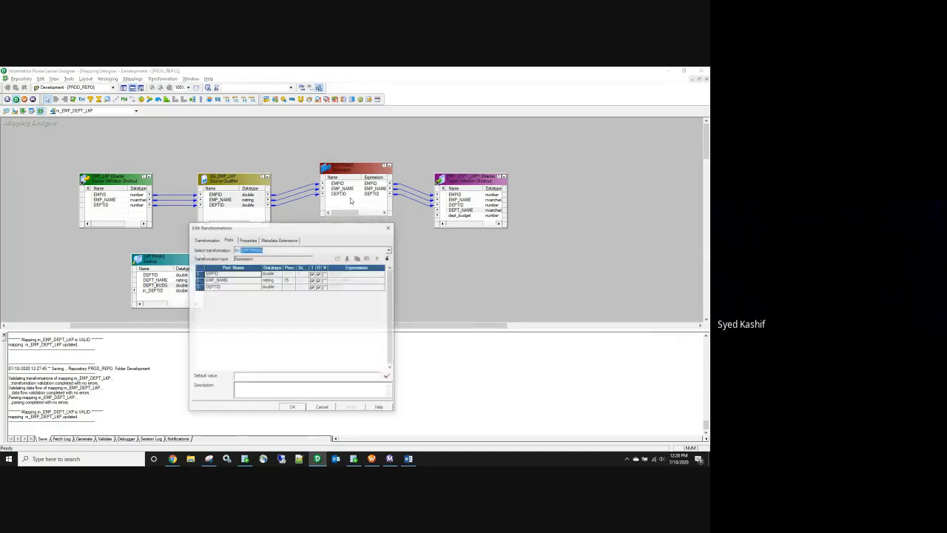
left_click(388, 228)
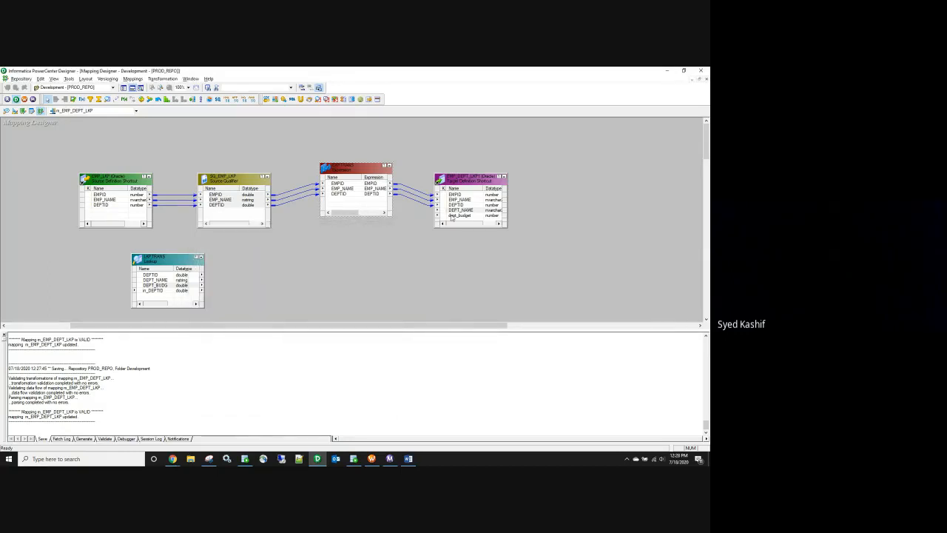
left_click_drag(456, 211, 352, 205)
Step: Make EXPTRANS's DEPT_NAME an output-only port and clear its formula
double_click(352, 204)
left_click(319, 294)
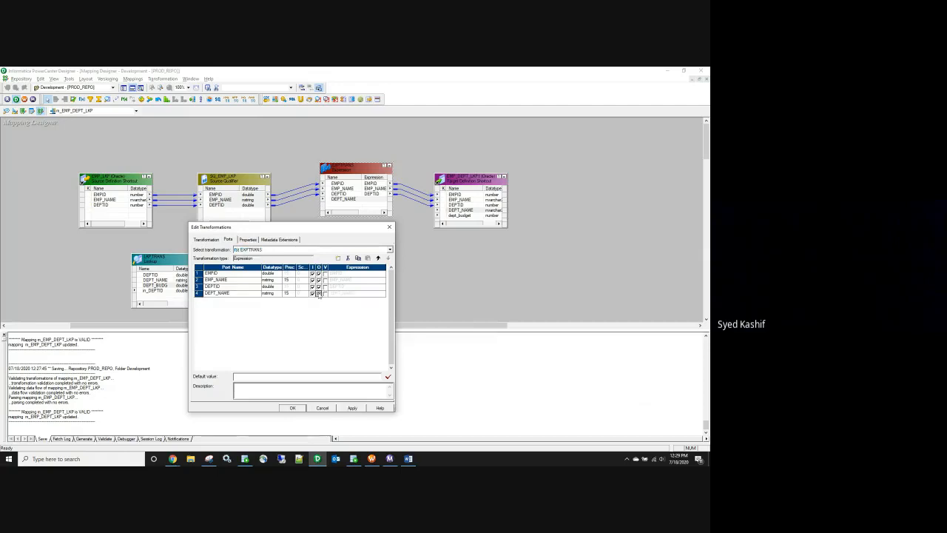
left_click(313, 294)
left_click(382, 295)
left_click(383, 293)
key("Delete")
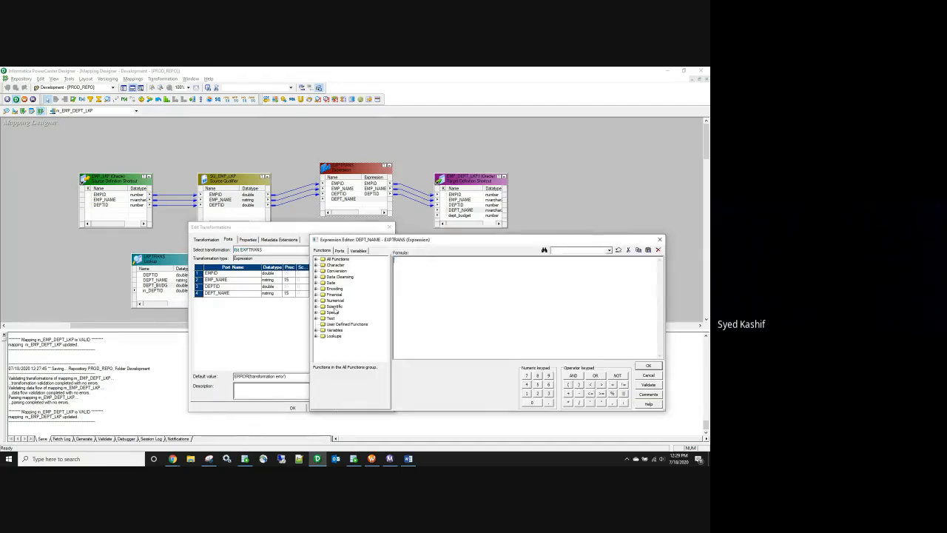
Step: Insert a :LKP.LKPTRANS() lookup call as DEPT_NAME's formula and apply it
left_click(317, 336)
double_click(339, 343)
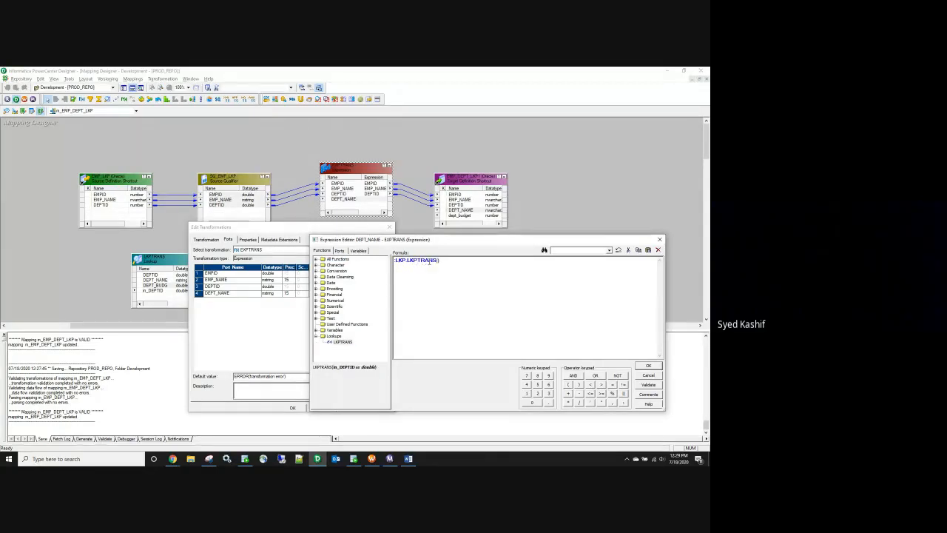
left_click_drag(473, 284, 382, 268)
left_click(476, 336)
left_click(648, 366)
left_click(352, 408)
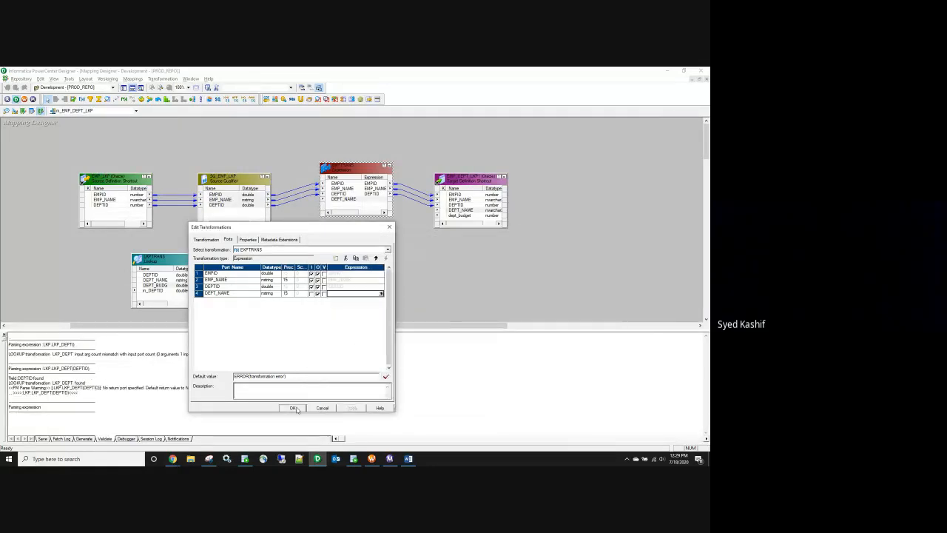
left_click(292, 408)
Step: Rename the lookup transformation to LKP_dept_name
double_click(159, 257)
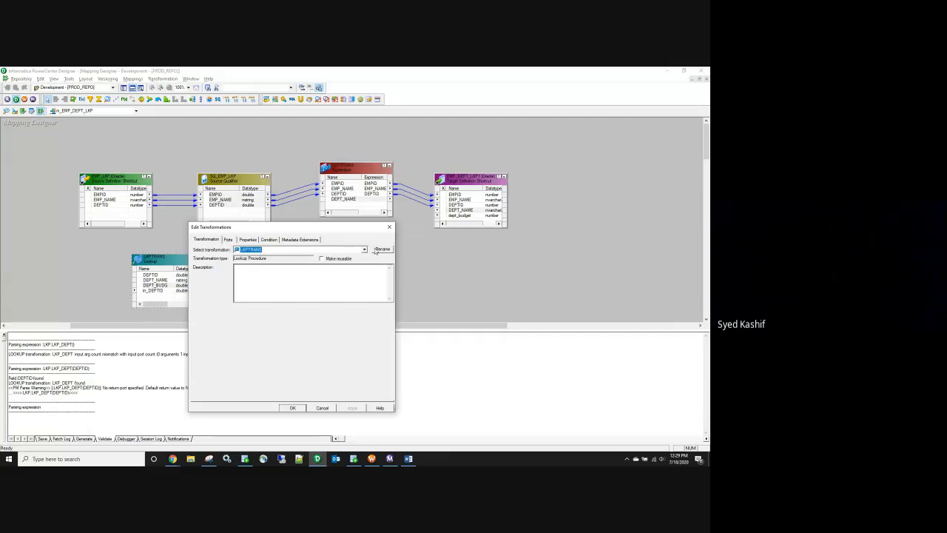
left_click(381, 249)
left_click_drag(258, 322, 231, 322)
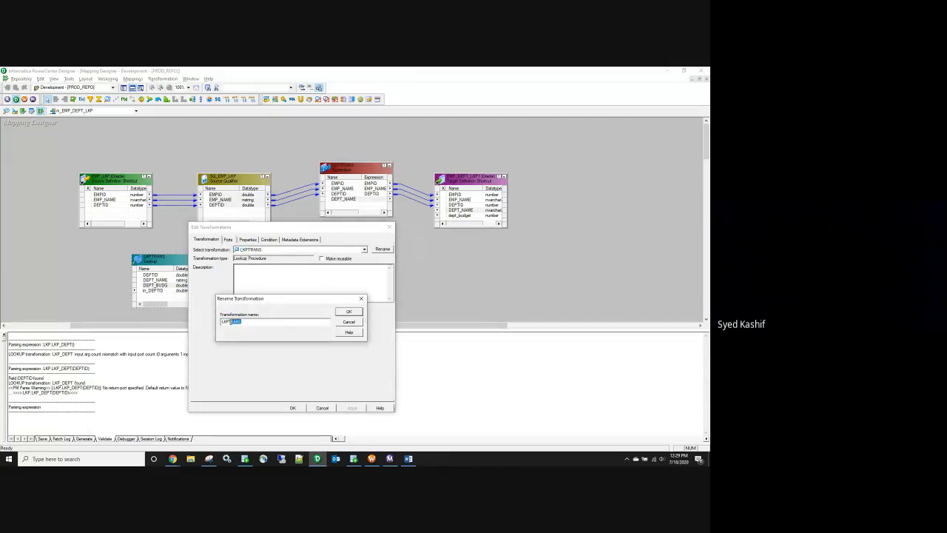
type("_dept_name")
left_click(349, 312)
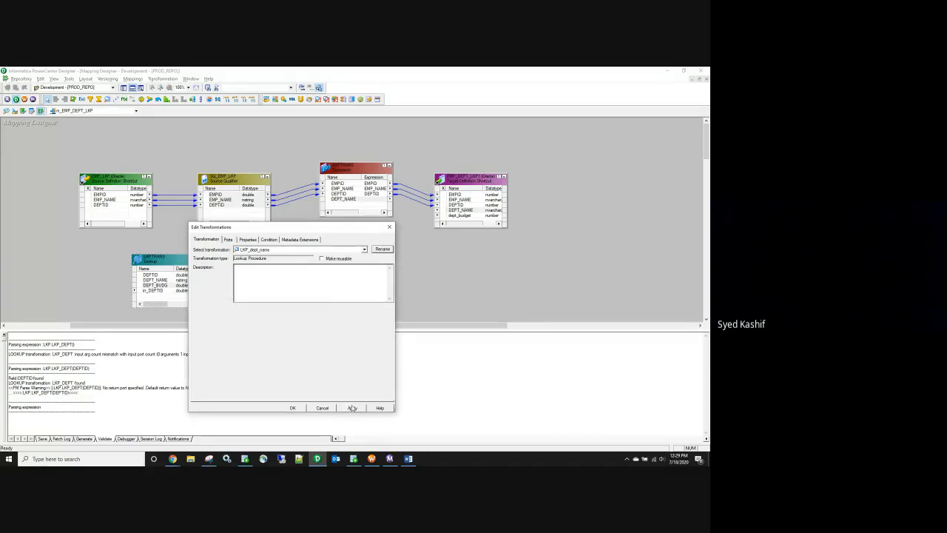
left_click(293, 408)
Step: Insert the LKP_dept_name lookup call into EXPTRANS's DEPT_NAME formula
double_click(342, 200)
left_click(383, 293)
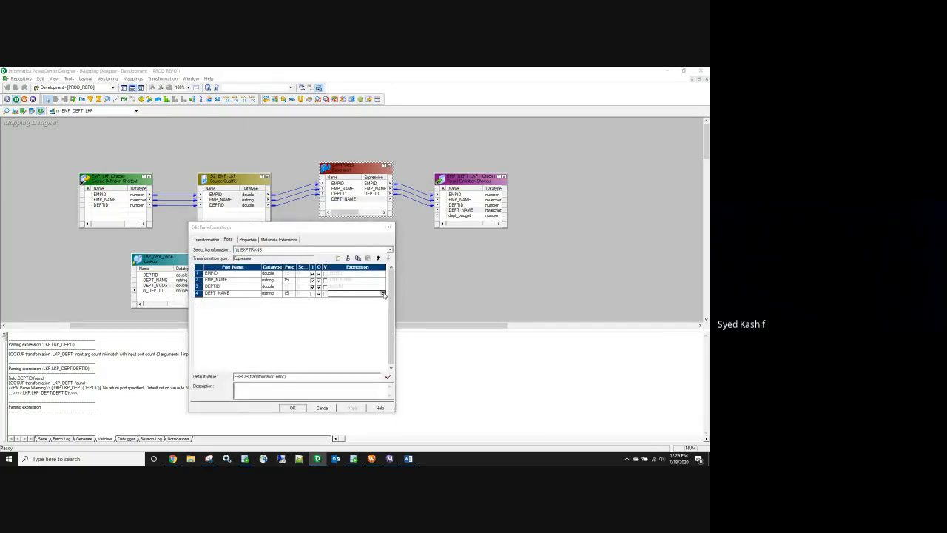
left_click(382, 294)
left_click(317, 337)
double_click(345, 341)
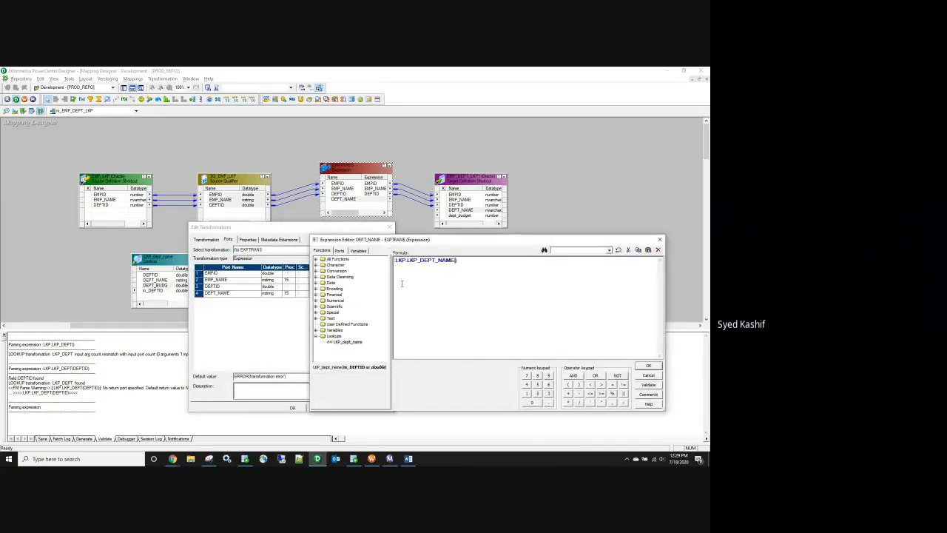
left_click_drag(407, 260, 389, 259)
left_click(456, 261)
Step: Pass DEPTID as the argument, making the formula :LKP.LKP_DEPT_NAME(DEPTID), and save it
left_click(339, 250)
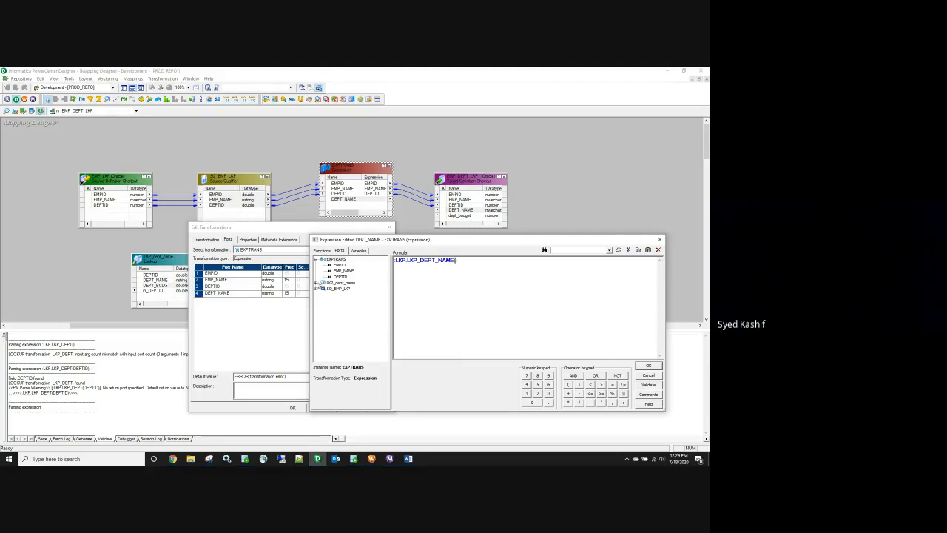
left_click(317, 282)
double_click(340, 288)
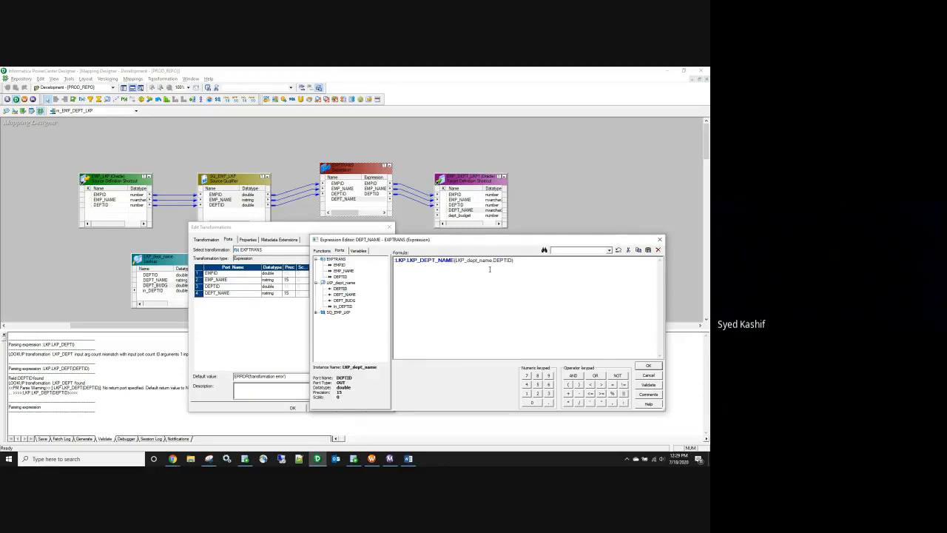
key("BackSpace")
key("BackSpace")
key("BackSpace")
key("BackSpace")
key("BackSpace")
key("BackSpace")
key("BackSpace")
key("BackSpace")
key("BackSpace")
key("BackSpace")
key("BackSpace")
key("BackSpace")
key("BackSpace")
left_click(652, 367)
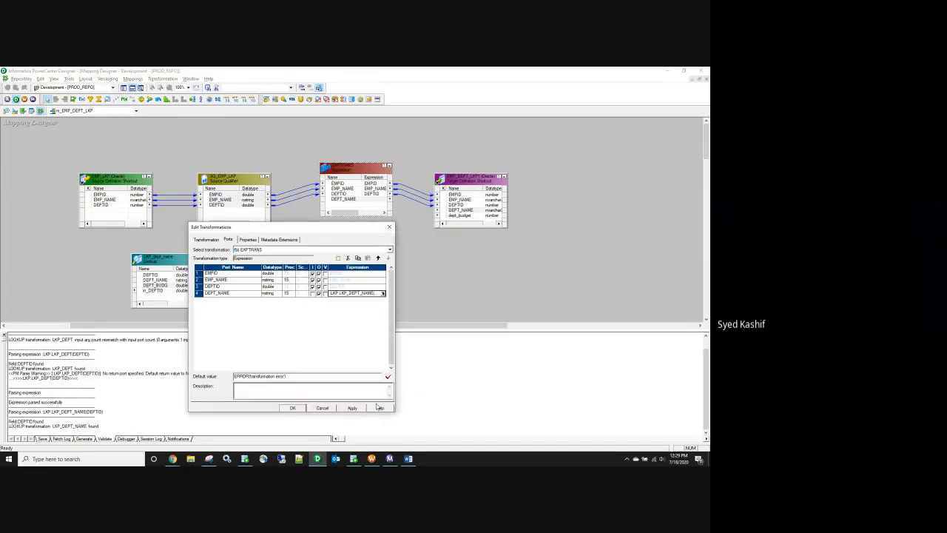
left_click(292, 408)
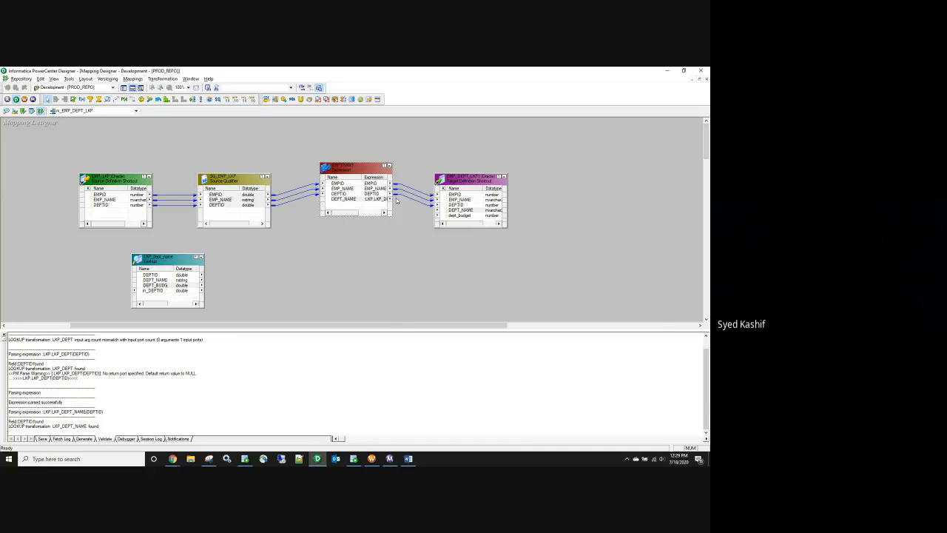
Step: Link EXPTRANS's DEPT_NAME port to the target's DEPT_NAME
left_click_drag(344, 201, 458, 220)
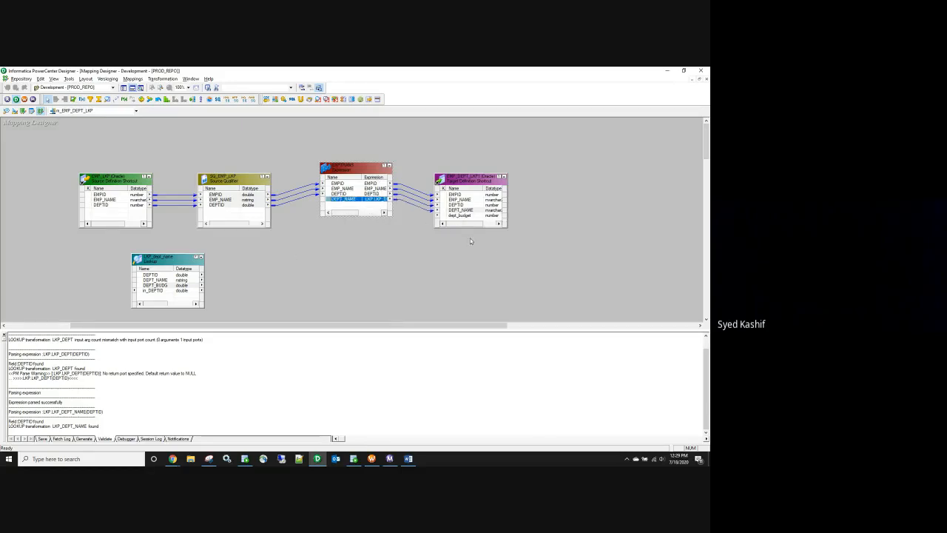
left_click(457, 216)
left_click_drag(467, 185, 472, 181)
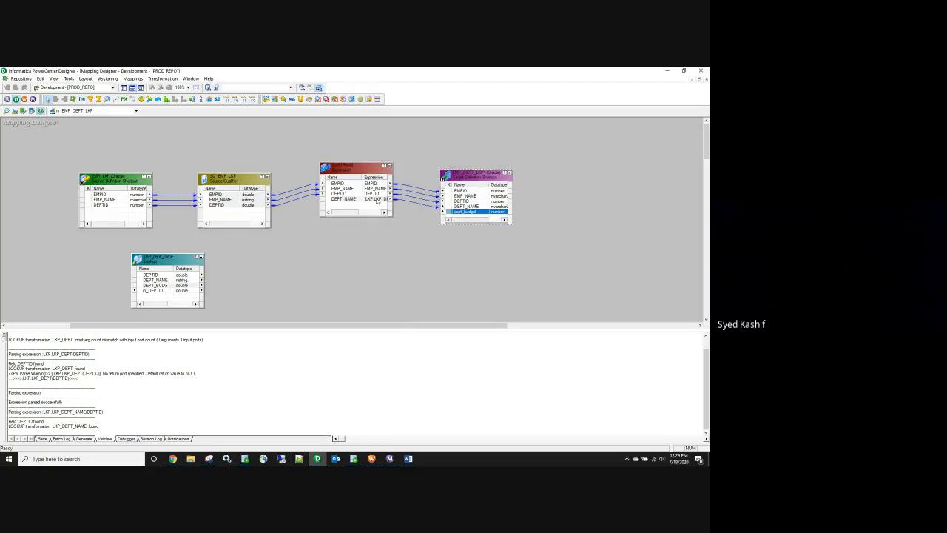
Step: Duplicate the LKP_dept_name lookup with copy and paste
left_click(157, 285)
key("ctrl+c")
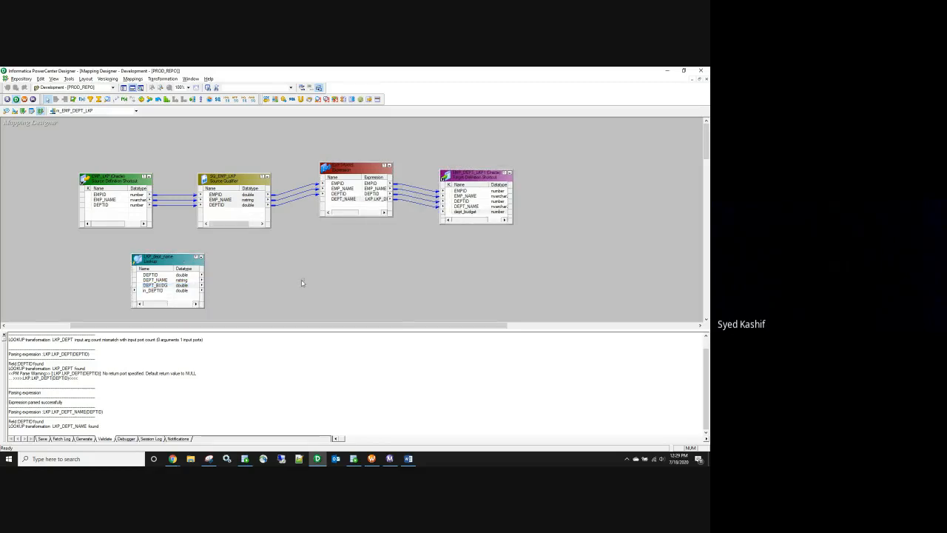
key("ctrl+v")
Step: Rename the duplicate lookup to LKP_dept_budg and make DEPT_BUDG its return port
double_click(334, 290)
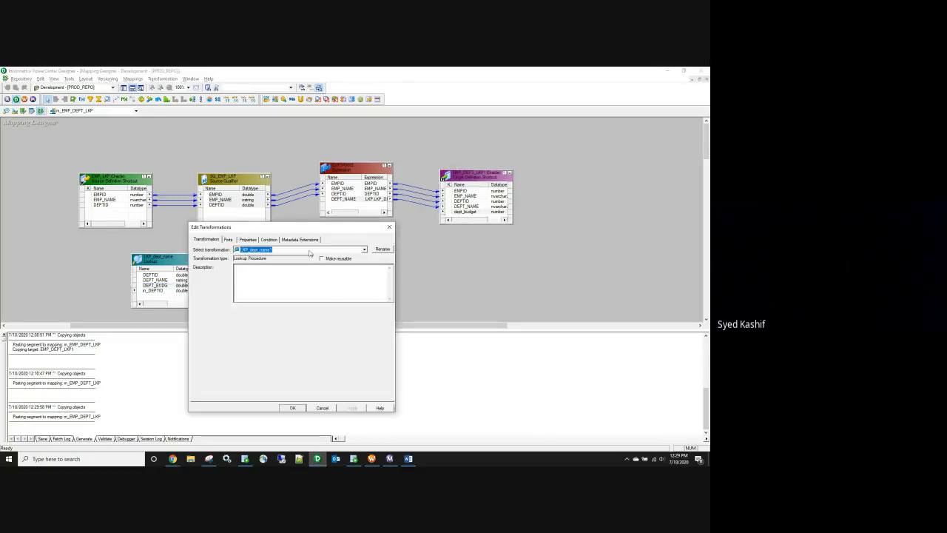
left_click(379, 249)
left_click_drag(263, 320, 244, 324)
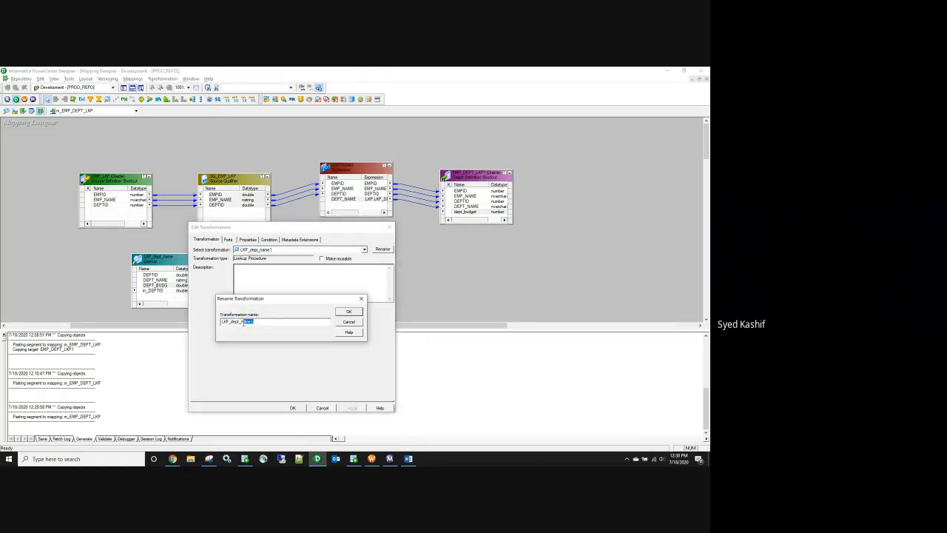
type("budg")
left_click(349, 314)
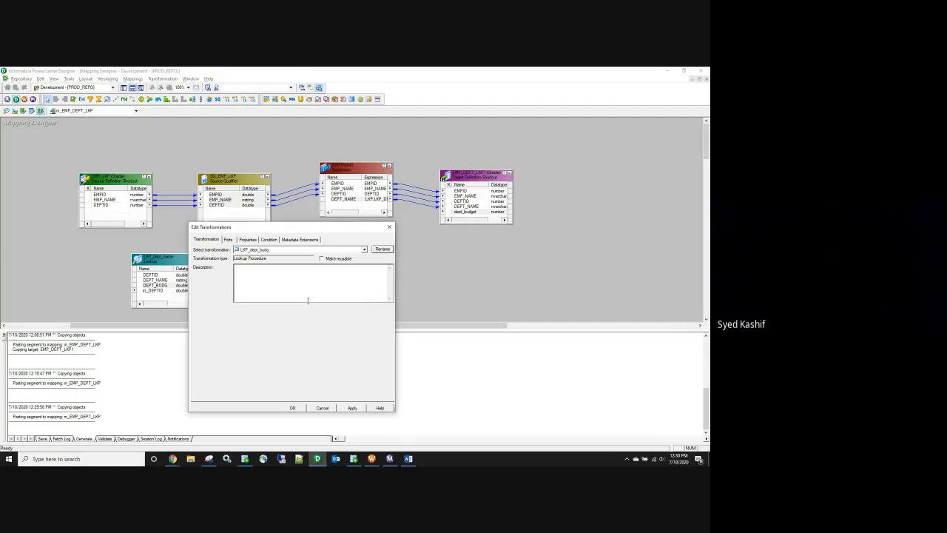
left_click(228, 239)
left_click(322, 289)
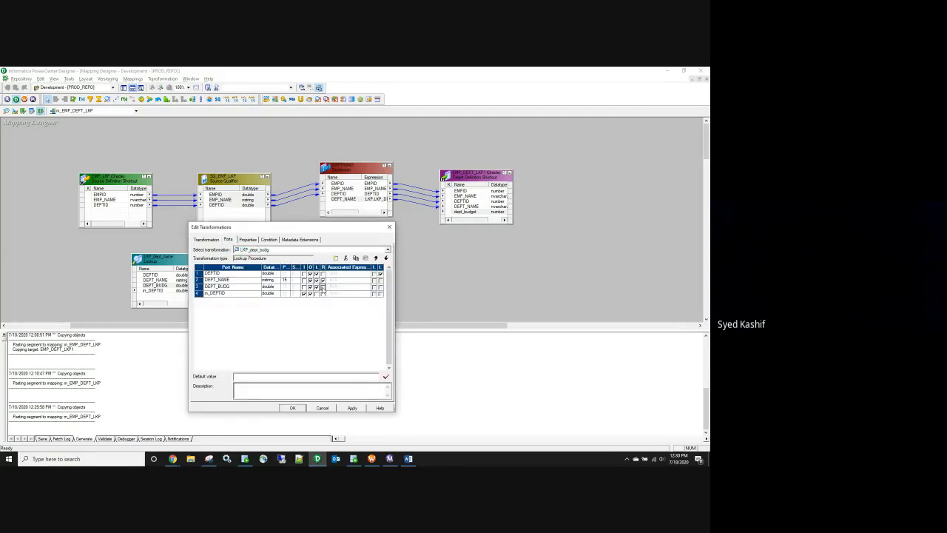
left_click(292, 408)
Step: Add the target's dept_budget port to EXPTRANS
left_click(464, 213)
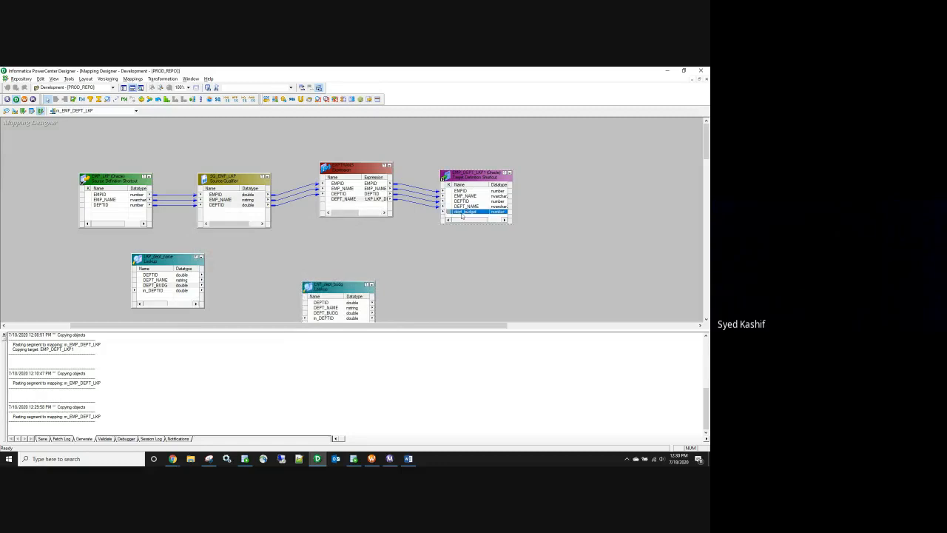
left_click_drag(452, 214, 368, 206)
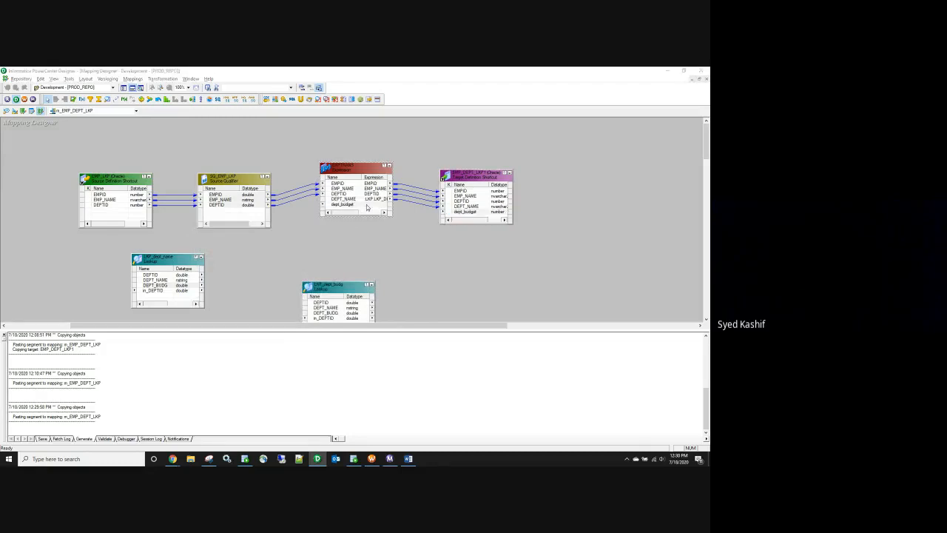
double_click(363, 206)
Step: Make dept_budget output-only and insert the LKP_dept_budg lookup call as its formula
left_click(313, 300)
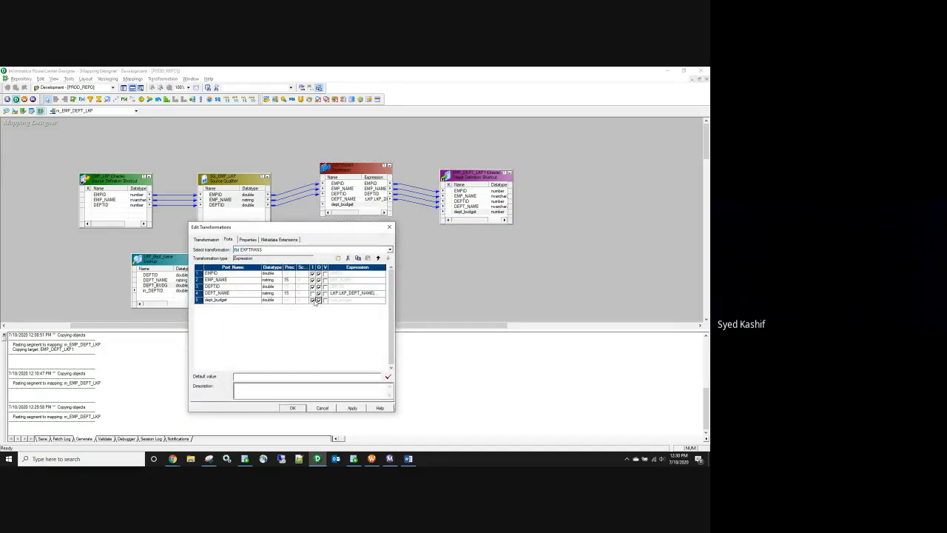
left_click(378, 300)
left_click(383, 300)
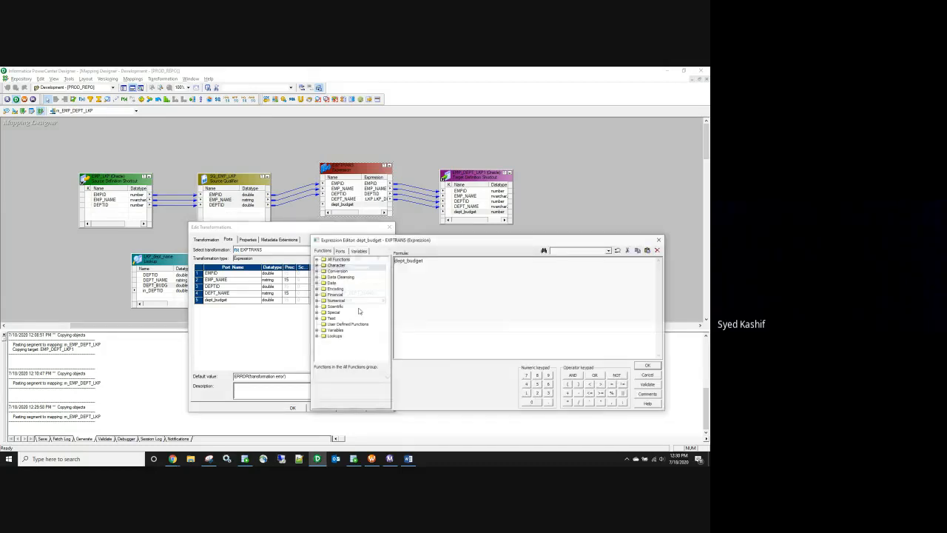
key("Delete")
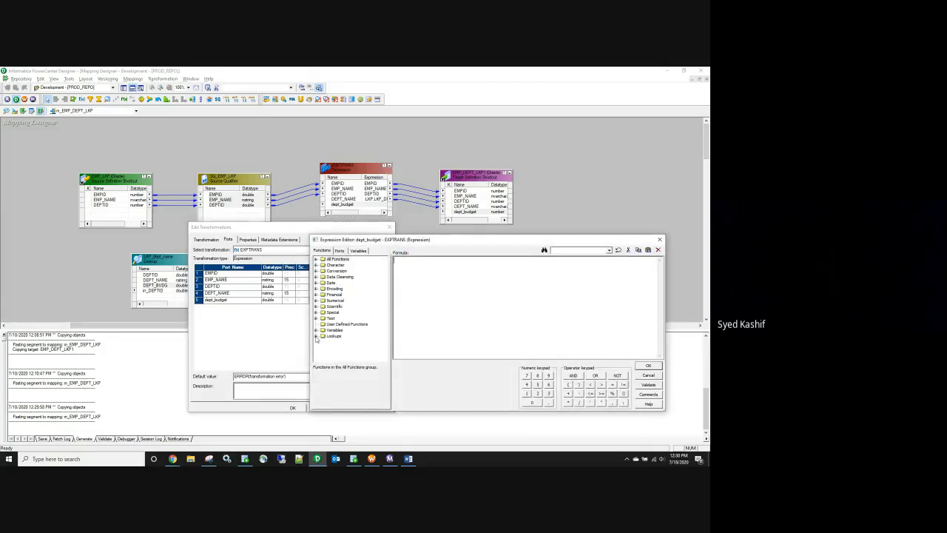
left_click(317, 336)
double_click(354, 343)
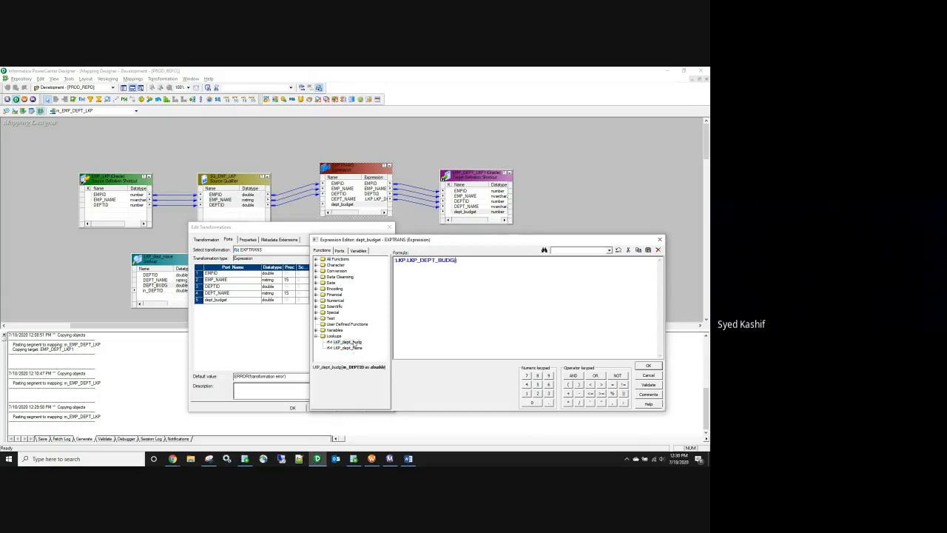
Step: Complete the formula as :LKP.LKP_DEPT_BUDG(DEPTID) and link dept_budget to the target
left_click(340, 251)
left_click(318, 283)
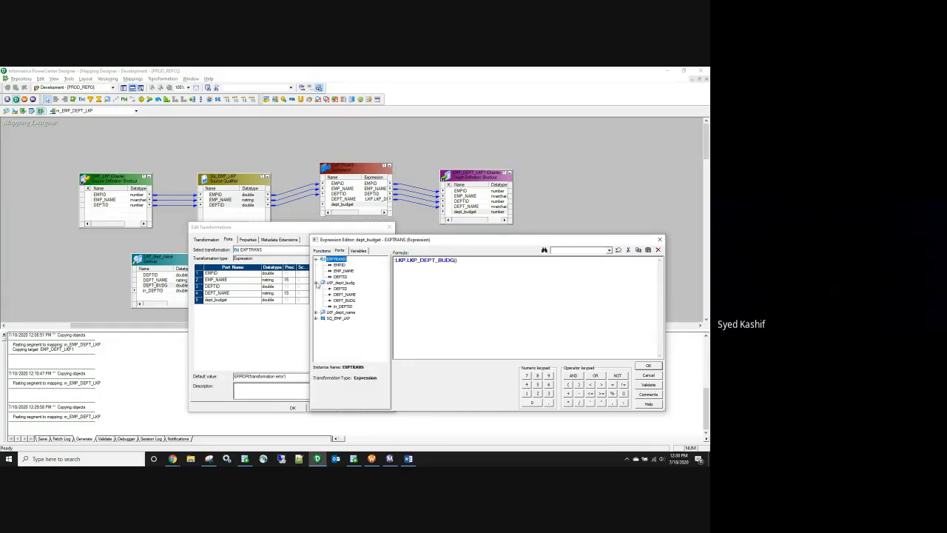
double_click(338, 290)
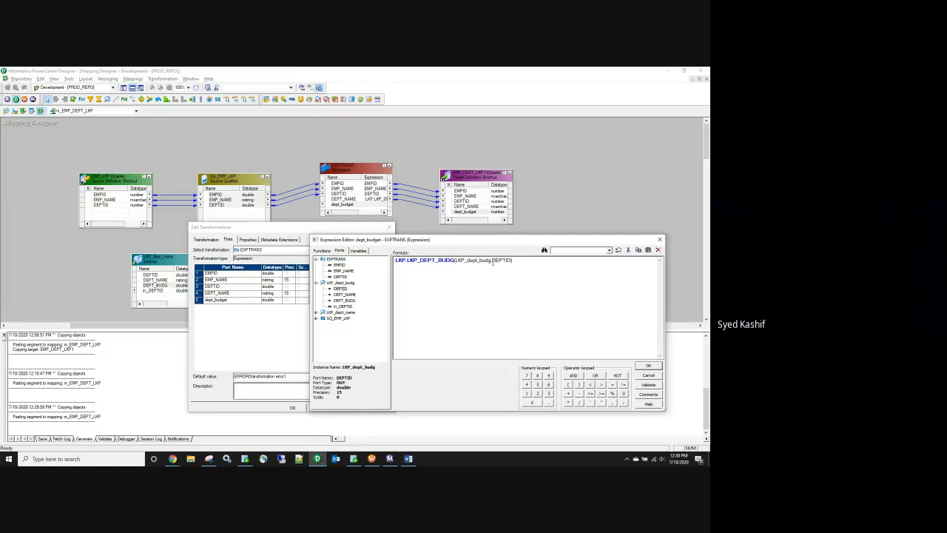
key("BackSpace")
key("BackSpace")
key("BackSpace")
key("BackSpace")
key("BackSpace")
key("BackSpace")
key("BackSpace")
key("BackSpace")
key("BackSpace")
key("BackSpace")
key("BackSpace")
key("BackSpace")
key("BackSpace")
key("BackSpace")
left_click(648, 366)
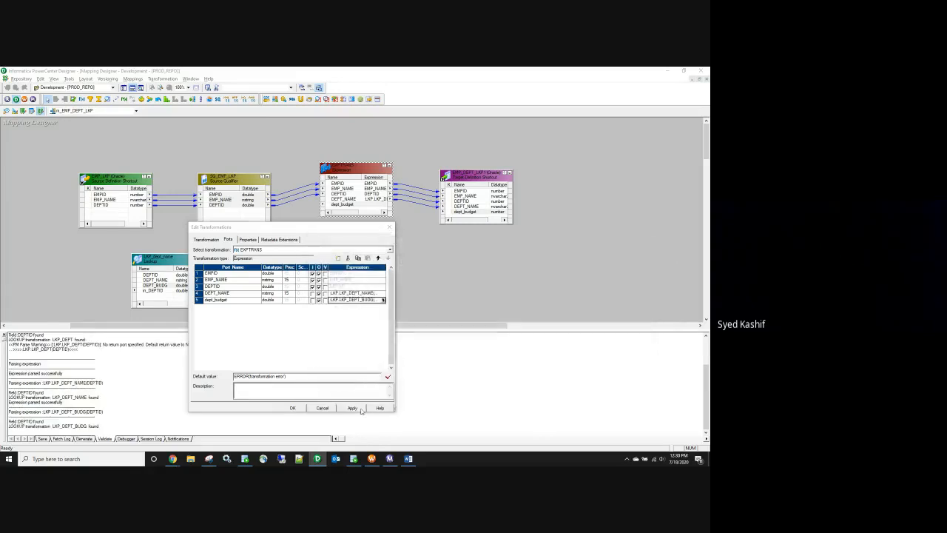
left_click(293, 408)
left_click_drag(366, 204, 458, 213)
Step: Save the mapping, iconize all objects, then arrange them all
key("ctrl+s")
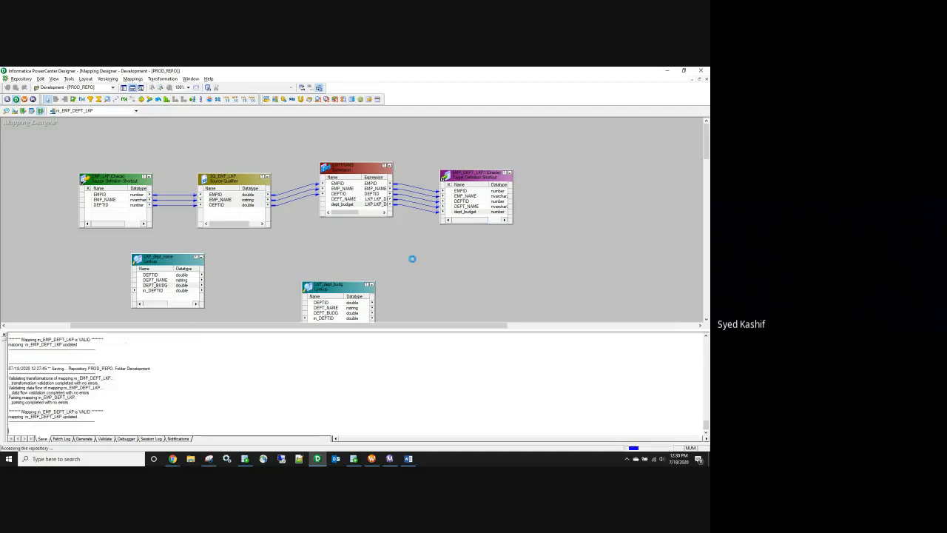
right_click(256, 142)
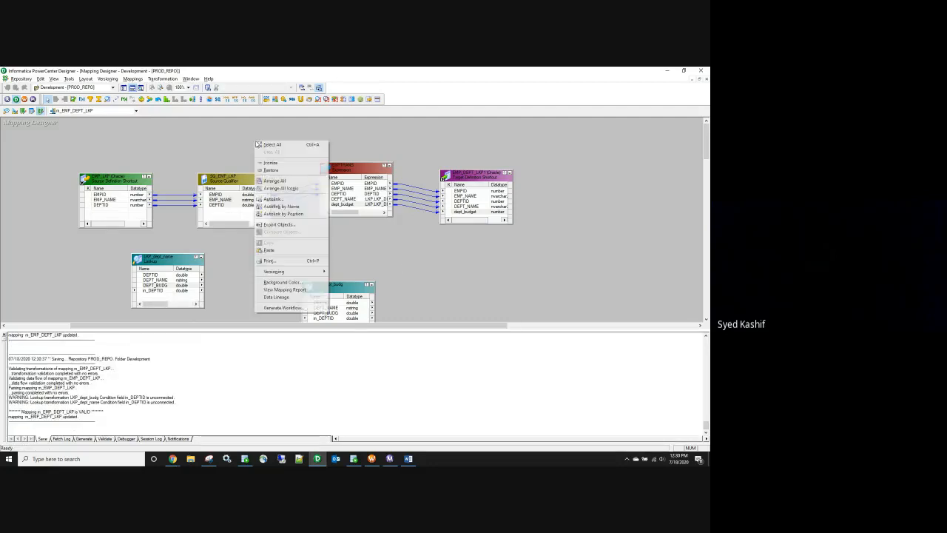
left_click(296, 187)
right_click(349, 174)
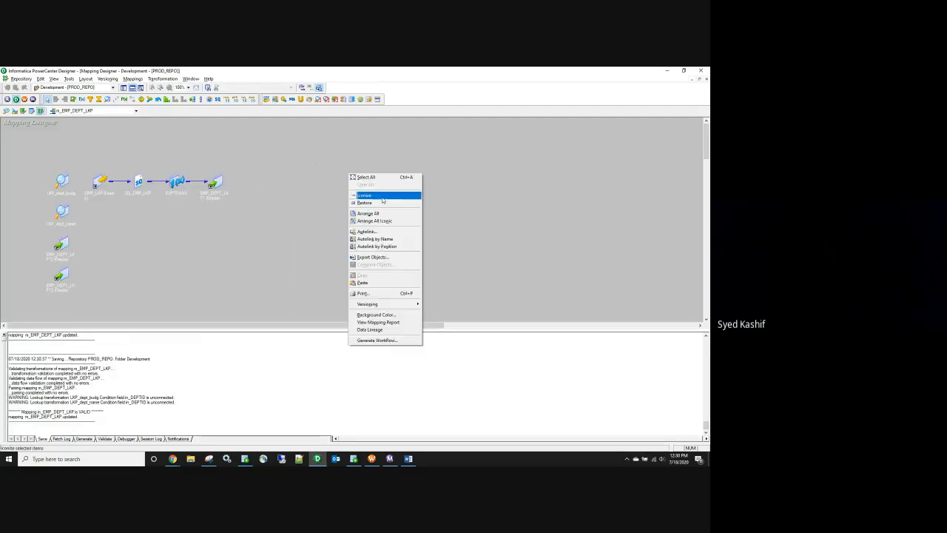
left_click(382, 214)
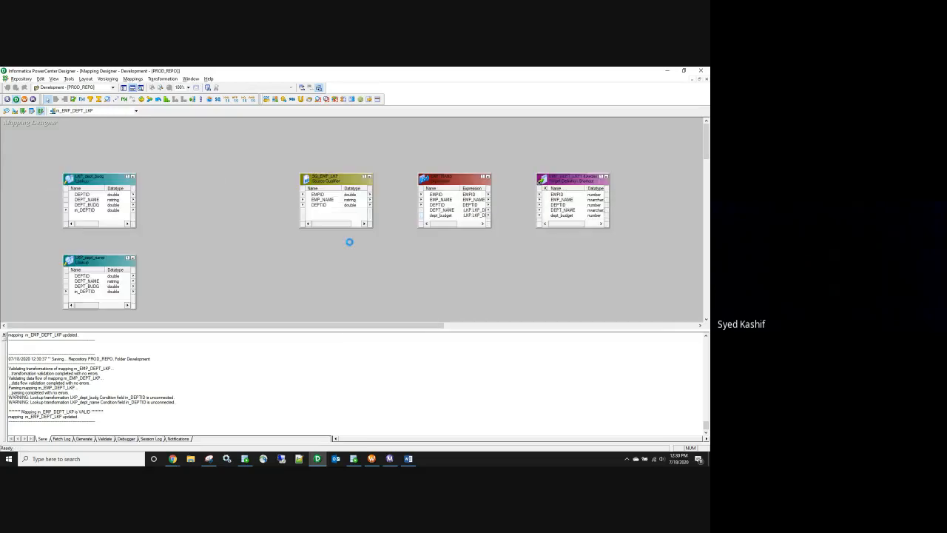
Step: Delete the extra EMP_DEPT_LKP12 and EMP_DEPT_LKP13 targets
left_click(105, 216)
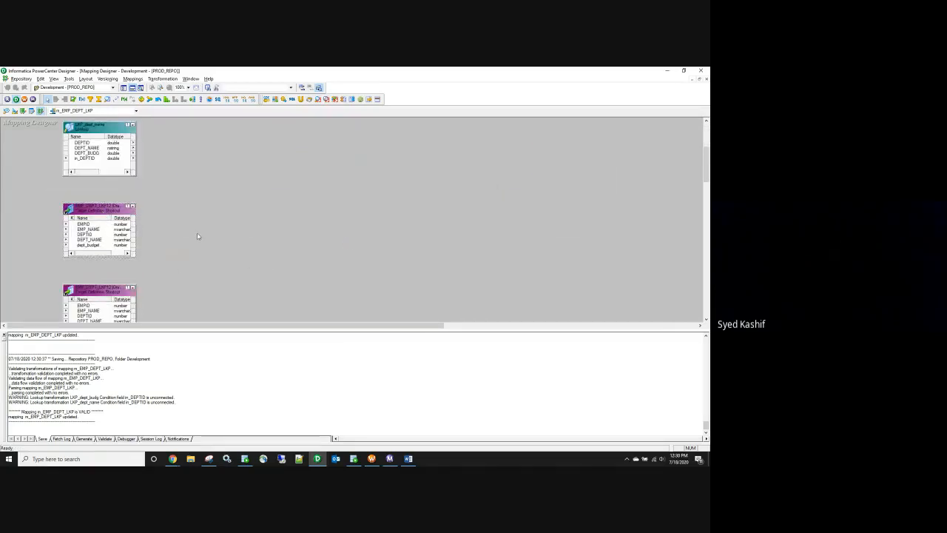
key("Delete")
left_click(373, 278)
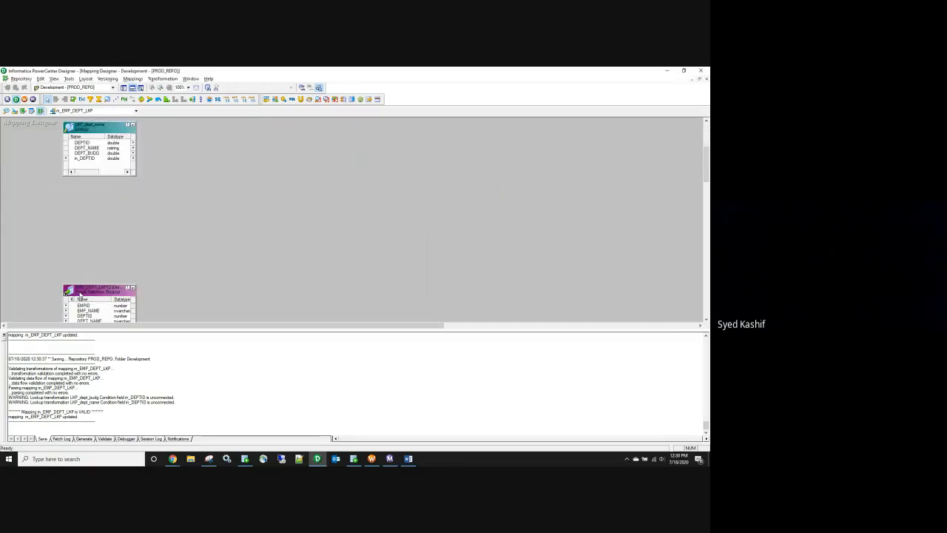
left_click(74, 288)
key("Delete")
left_click(374, 277)
scroll(386, 216, "up", 3)
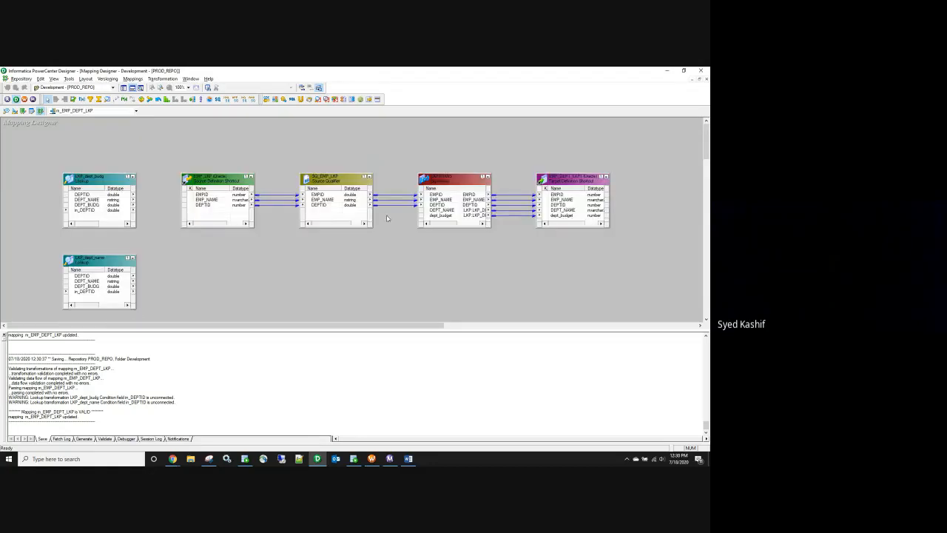
Step: Review the SQL override and other properties of LKP_dept_budg and LKP_dept_name
double_click(103, 186)
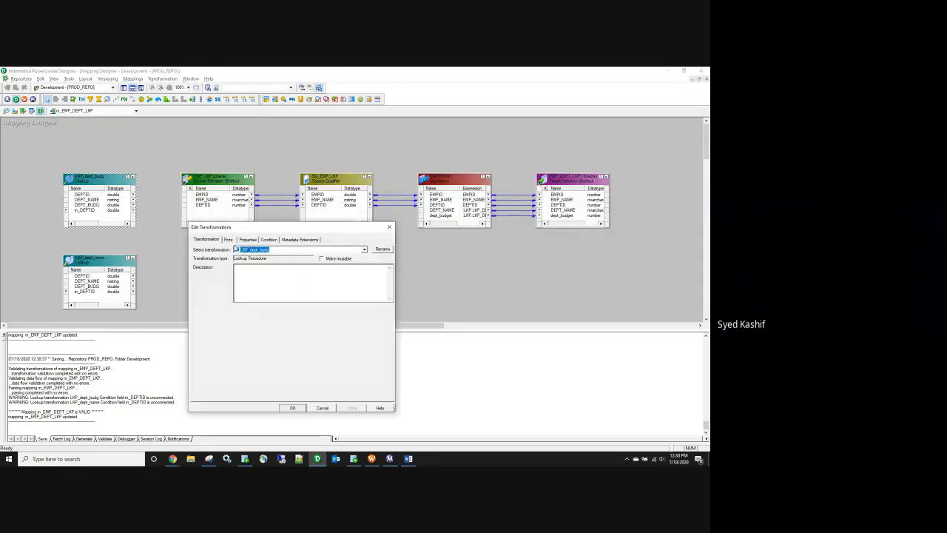
left_click(248, 239)
left_click(317, 271)
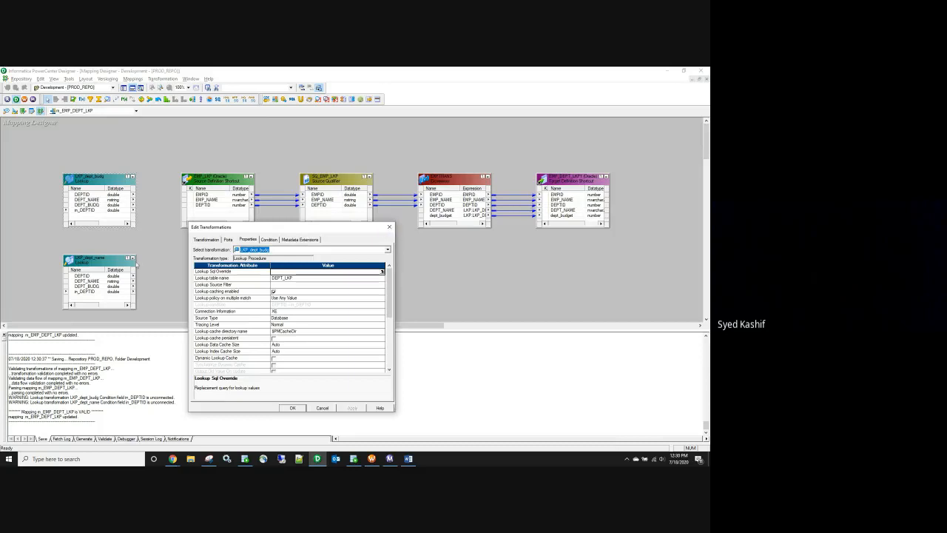
left_click(390, 227)
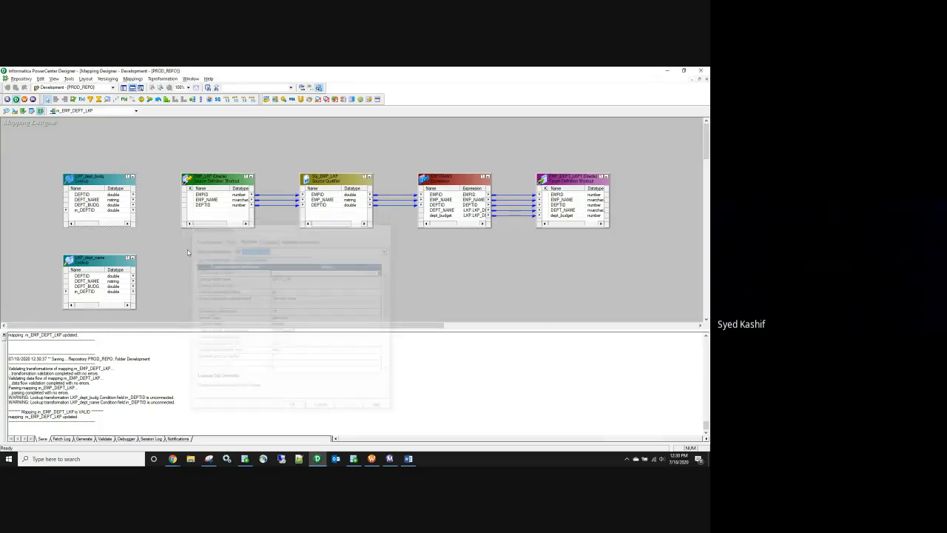
double_click(100, 260)
left_click(247, 239)
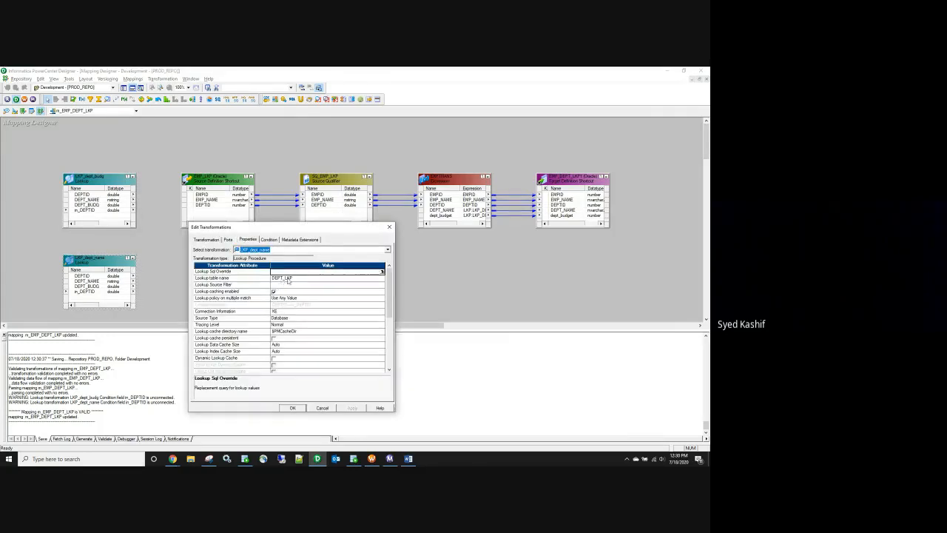
left_click(389, 227)
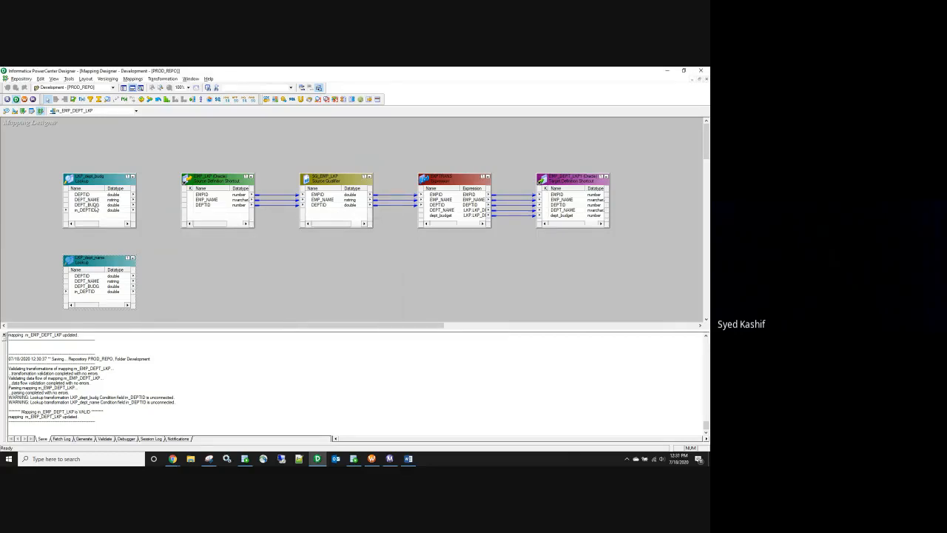
Step: Inspect the ports of LKP_dept_budg and LKP_dept_name, including DEPT_BUDG and DEPT_NAME
left_click(94, 205)
left_click(94, 282)
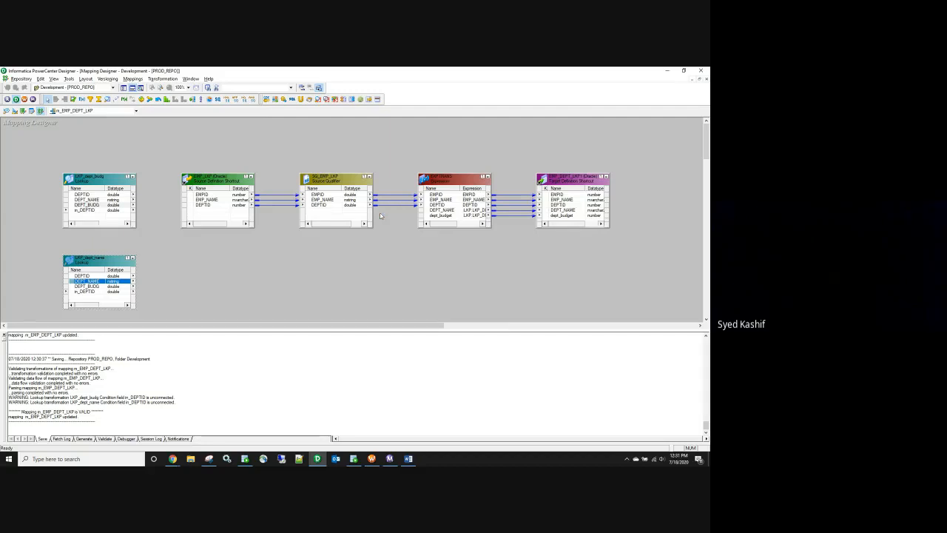
left_click(86, 205)
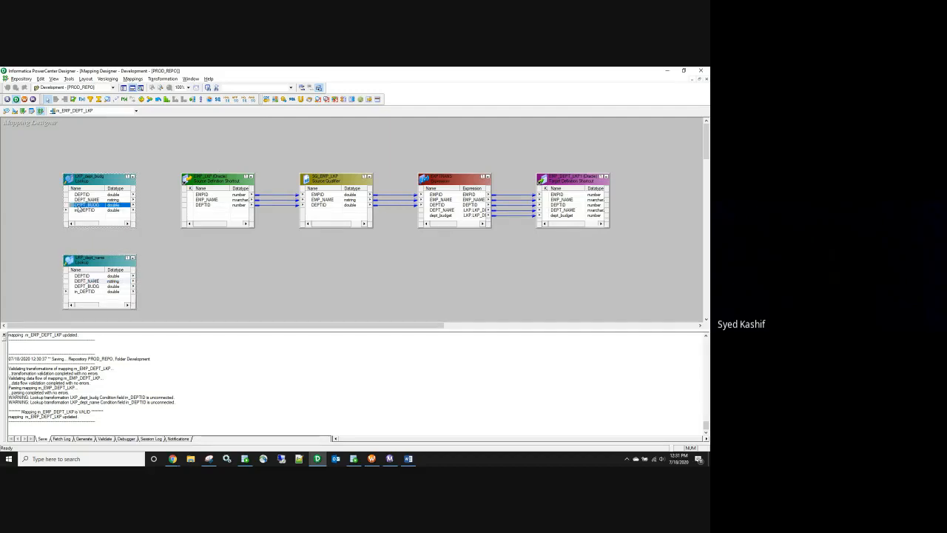
double_click(86, 205)
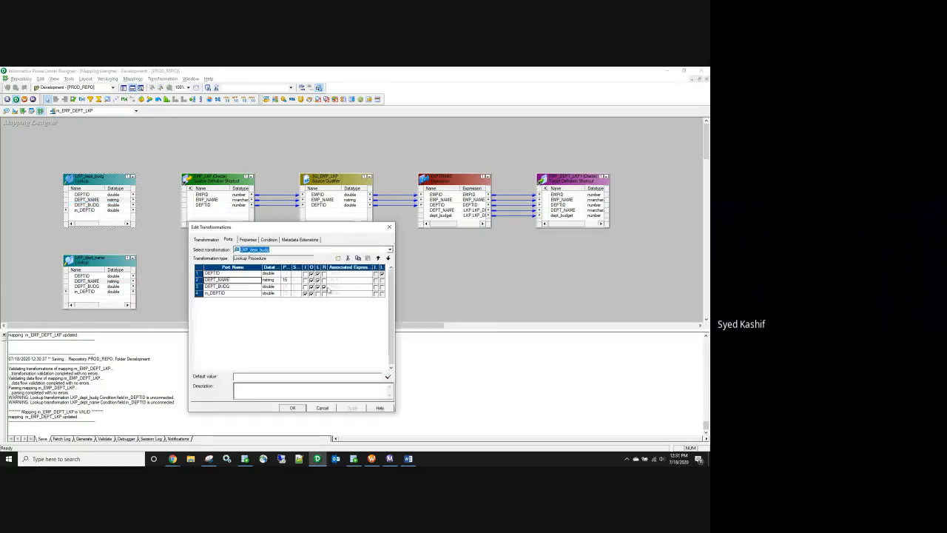
left_click(292, 408)
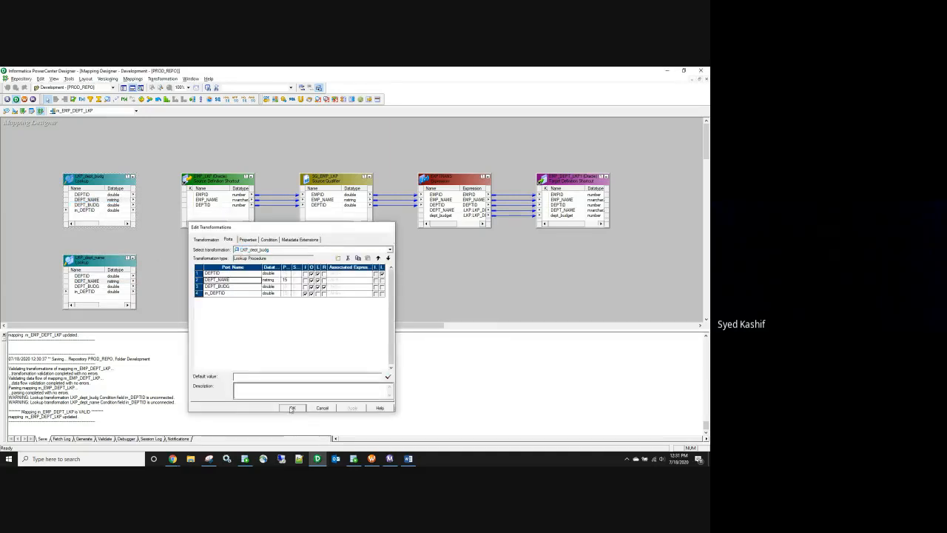
left_click(87, 280)
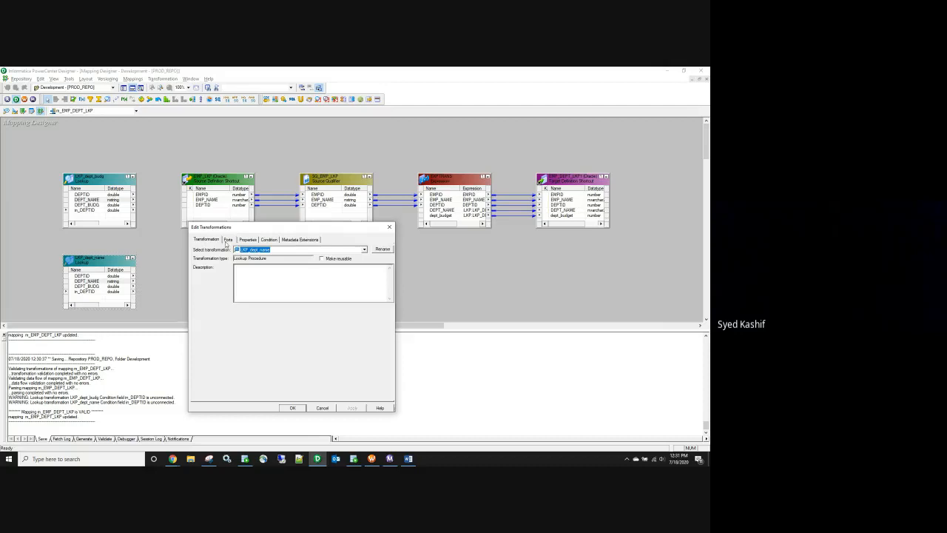
left_click(228, 240)
left_click(389, 227)
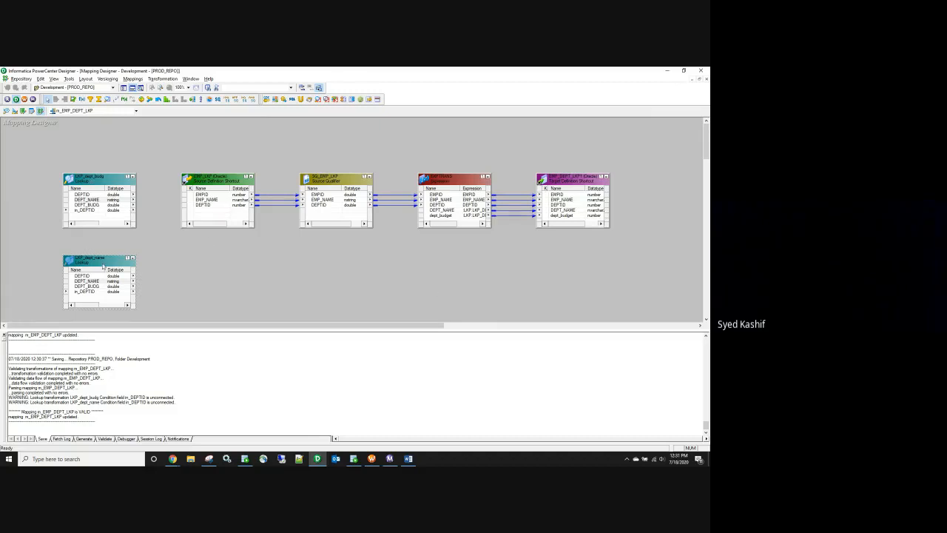
Step: Delete the LKP_dept_name lookup from the mapping
left_click(95, 183)
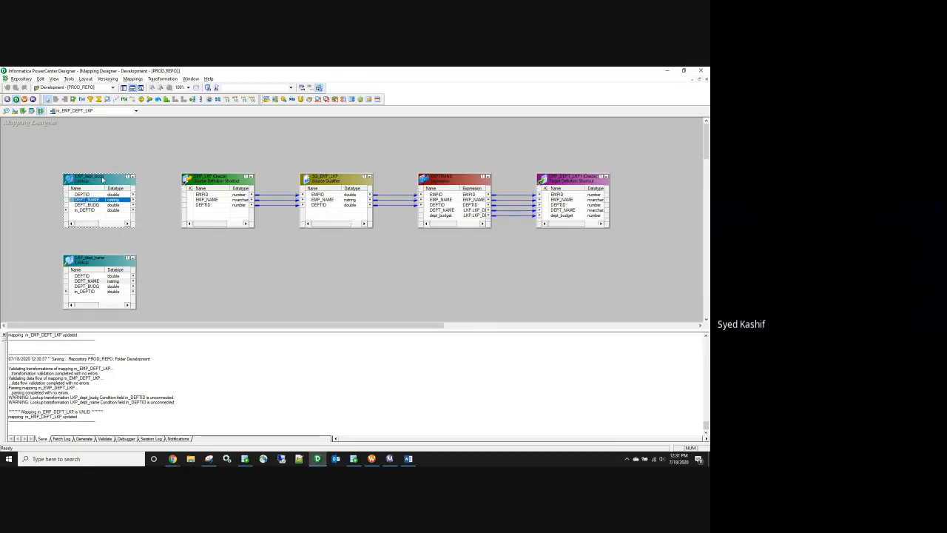
left_click(95, 262)
key("Delete")
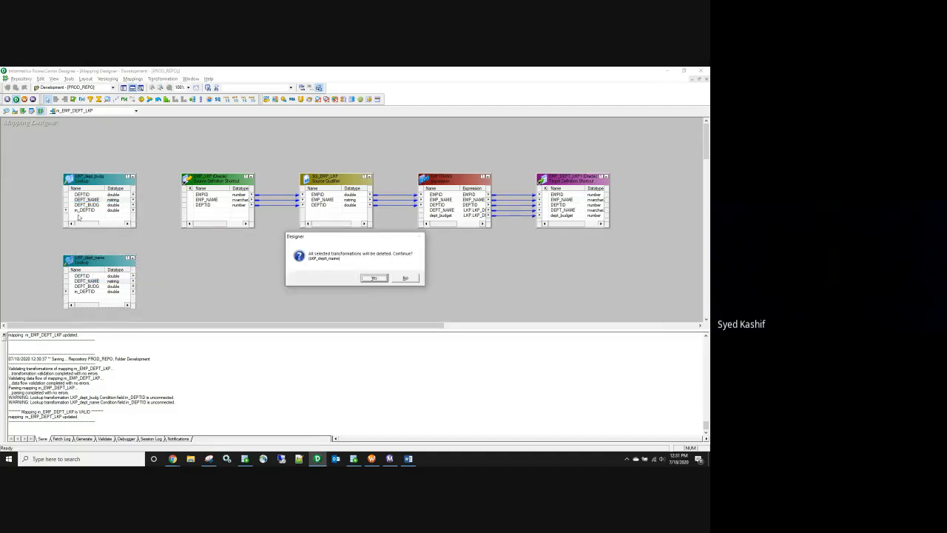
left_click(372, 279)
Step: Remove the DEPT_NAME and dept_budget ports from EXPTRANS
double_click(459, 214)
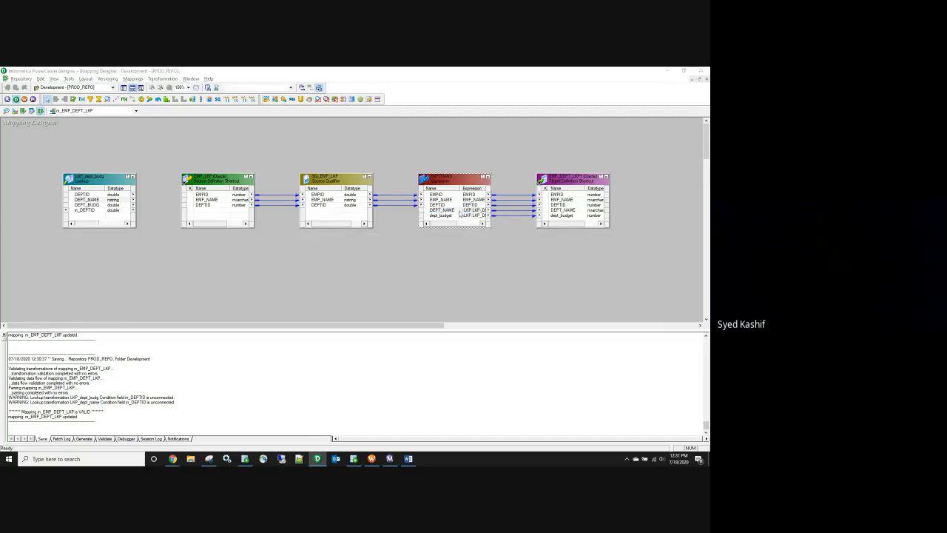
left_click(269, 296)
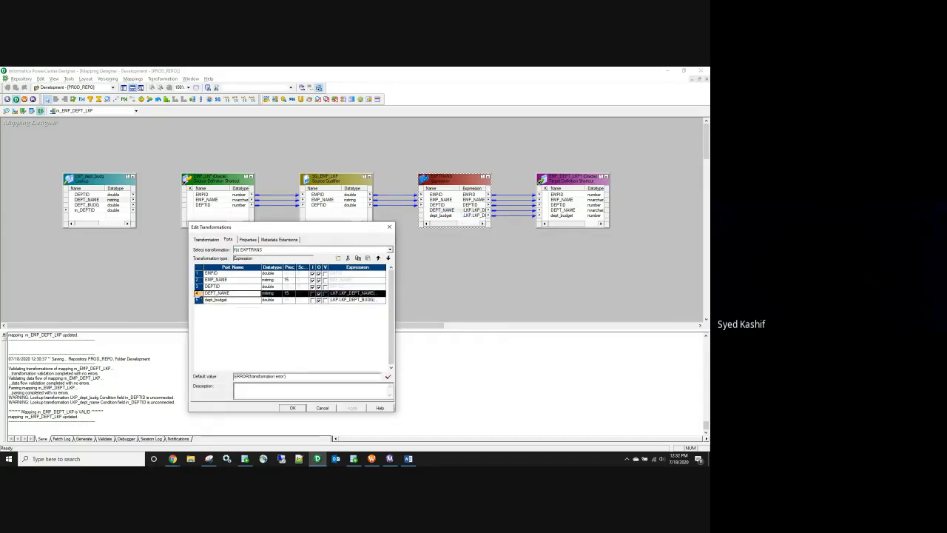
left_click(348, 258)
left_click(348, 258)
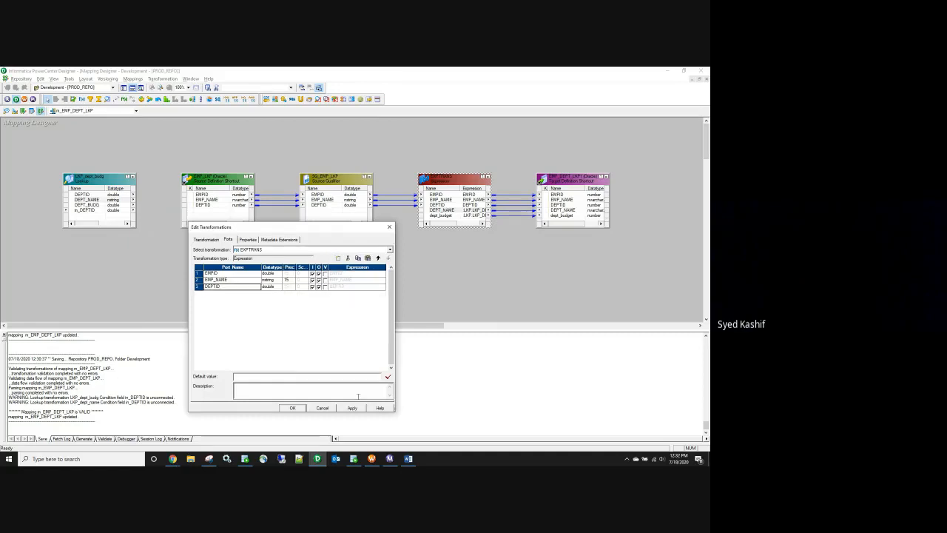
left_click(292, 409)
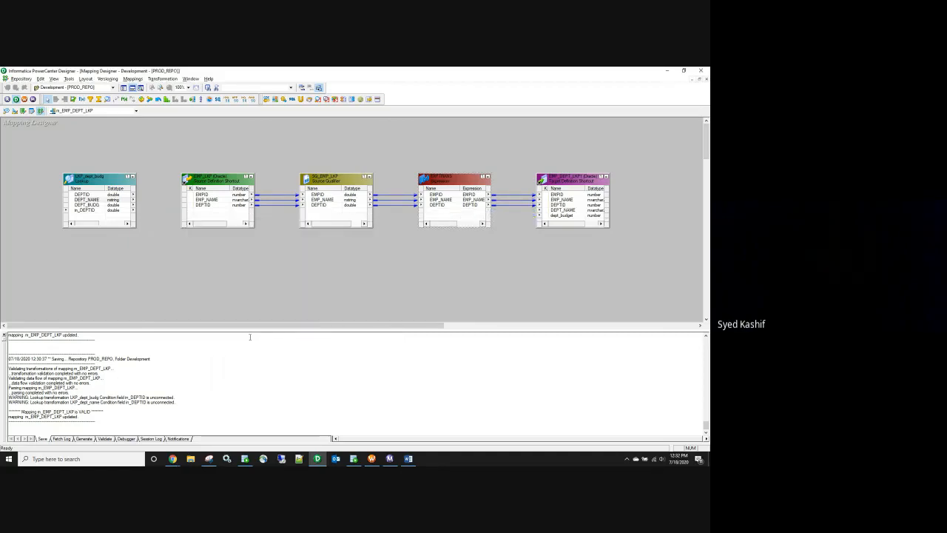
Step: Show LKP_dept_budg's ports with the DEPT_BUDG row selected
double_click(104, 182)
left_click(229, 240)
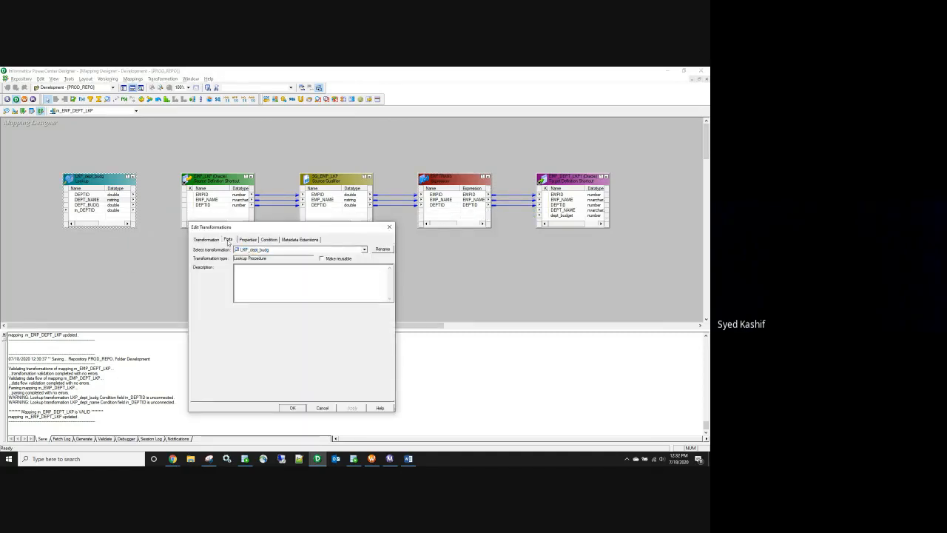
left_click(221, 286)
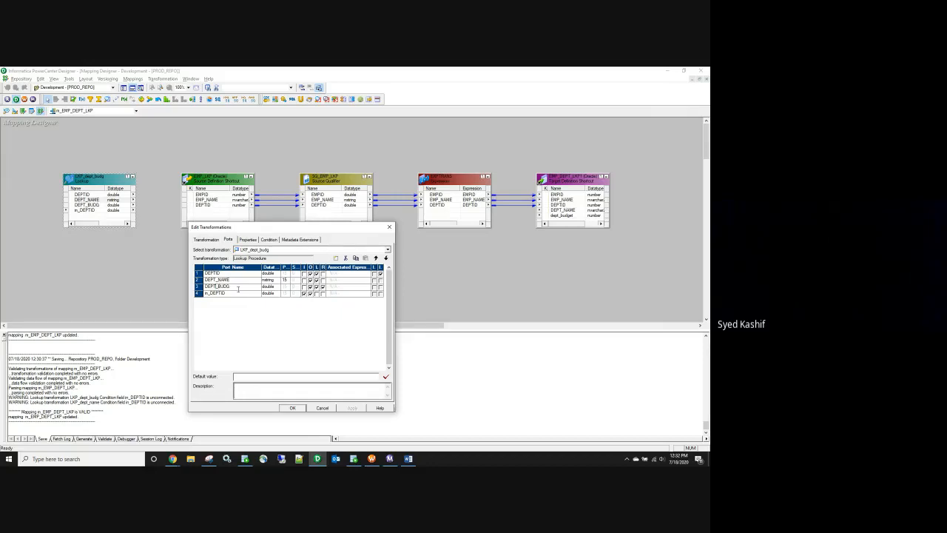
Step: Keep DEPT_BUDG as the return port and add a new port after it
left_click(323, 280)
left_click(322, 286)
left_click(220, 289)
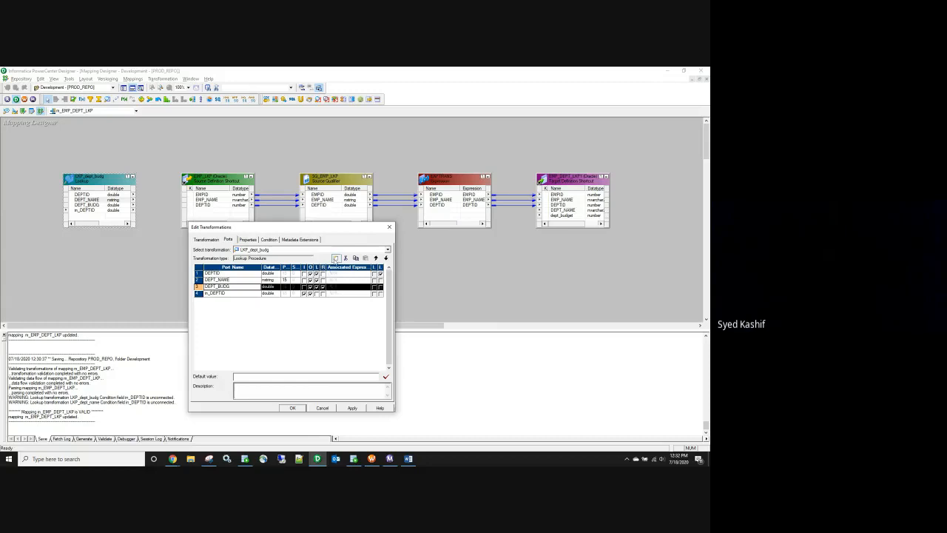
left_click(336, 258)
left_click(222, 294)
Step: Rename the new NEWFIELD port to o_DEPT_NAME_BUDGET
left_click(222, 294)
type("o_dept")
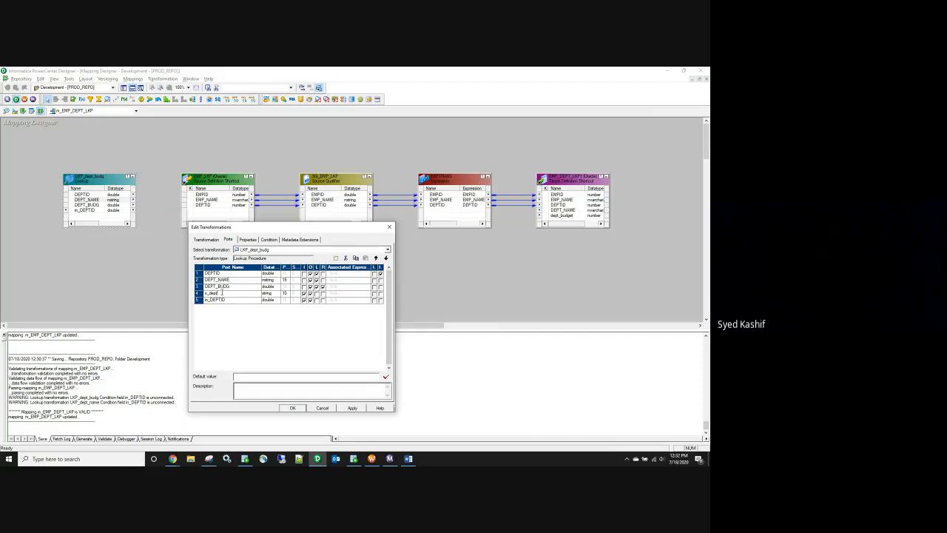
key("BackSpace")
key("BackSpace")
key("BackSpace")
key("BackSpace")
type("DEPT_NAME_BUDGE")
left_click(317, 295)
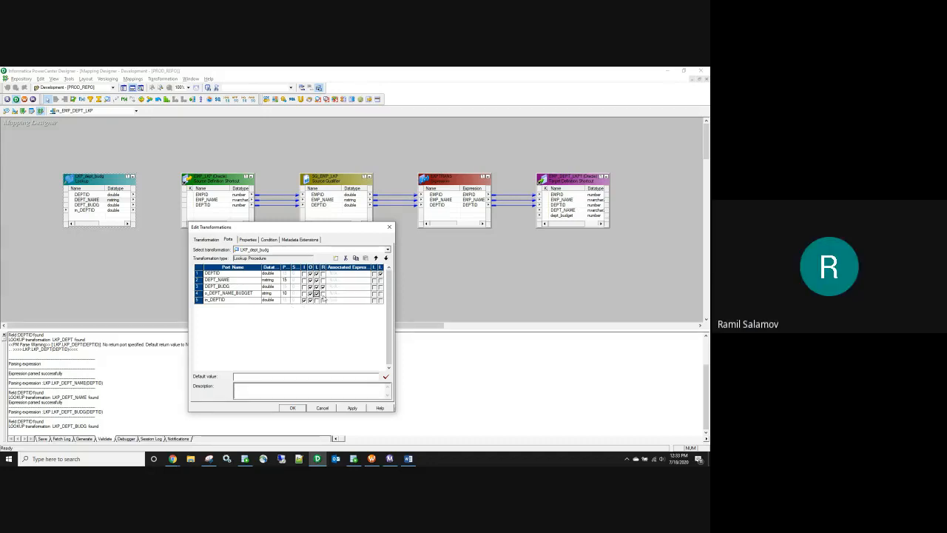
Step: Adjust the new port's flags and associated expression
left_click(348, 295)
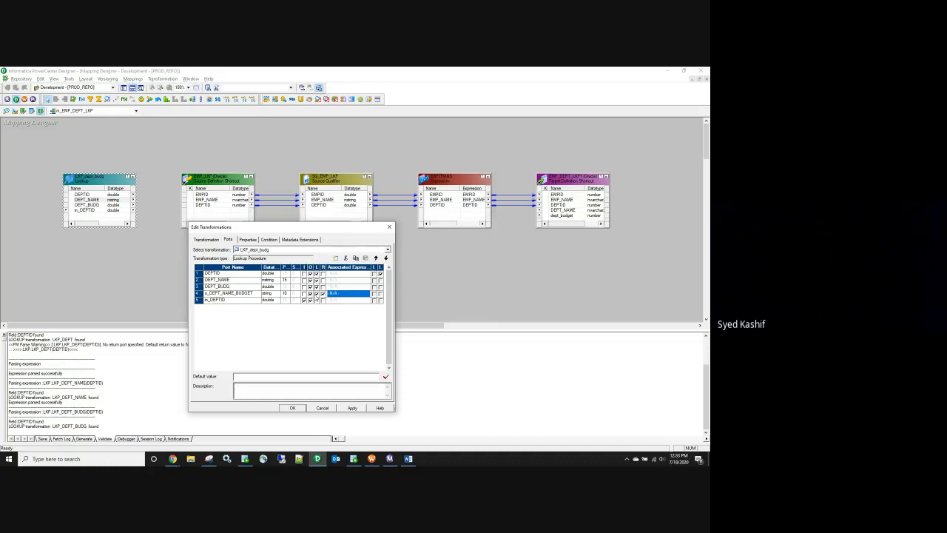
left_click(317, 293)
left_click(347, 295)
left_click(304, 295)
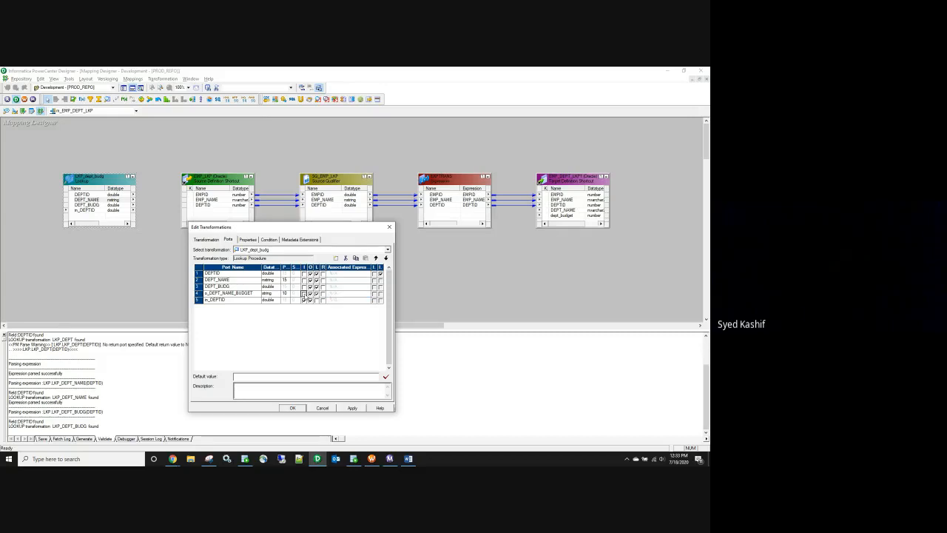
left_click(339, 296)
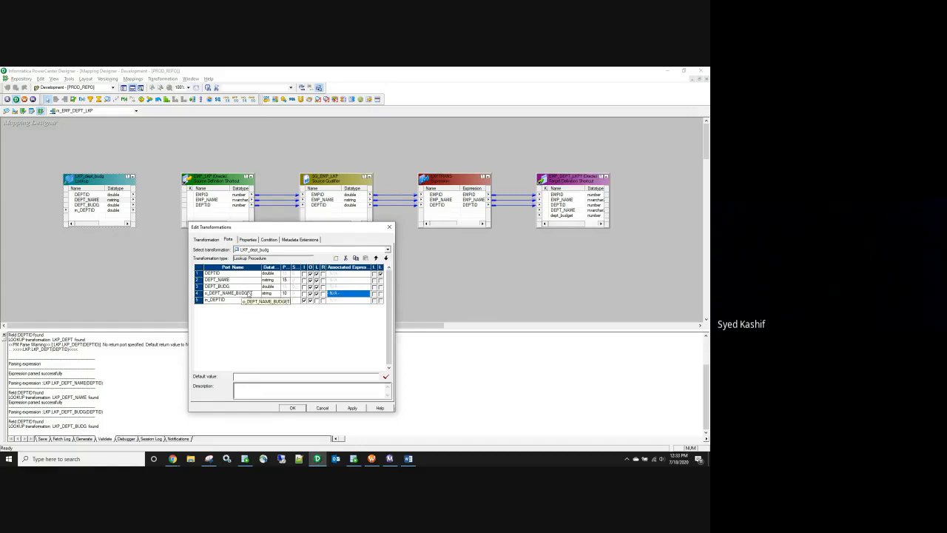
Step: Copy the generated DEPT_LKP lookup override SELECT query and bring Oracle SQL Developer's worksheet forward
left_click(248, 240)
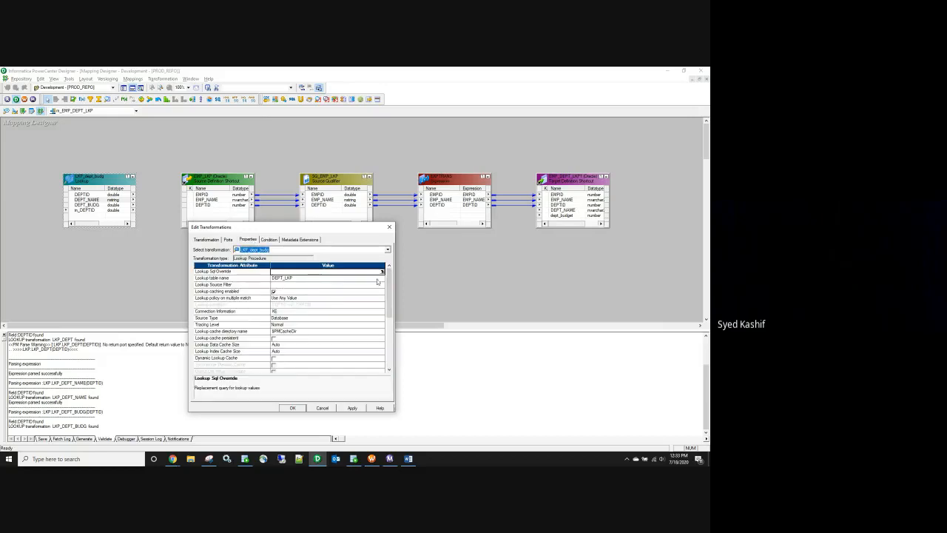
left_click(384, 272)
left_click(527, 380)
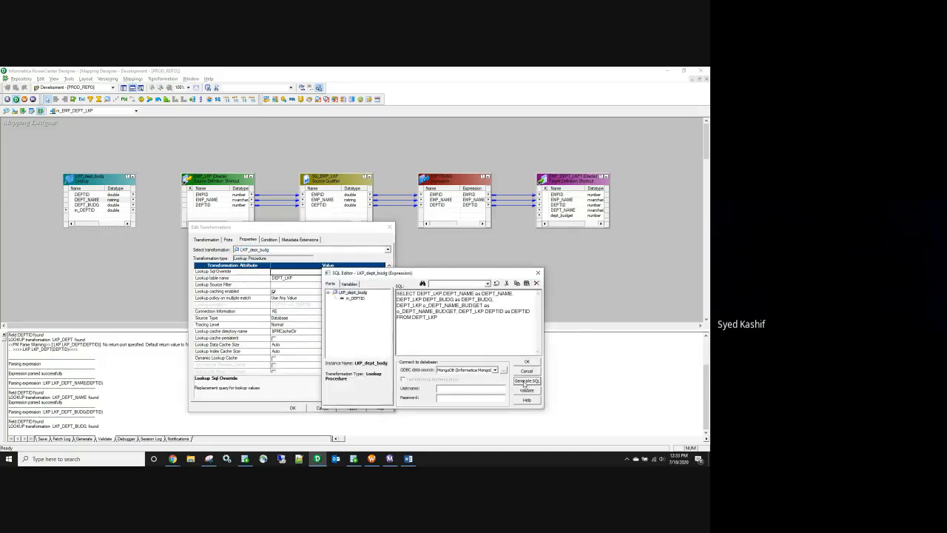
key("ctrl+a")
key("ctrl+c")
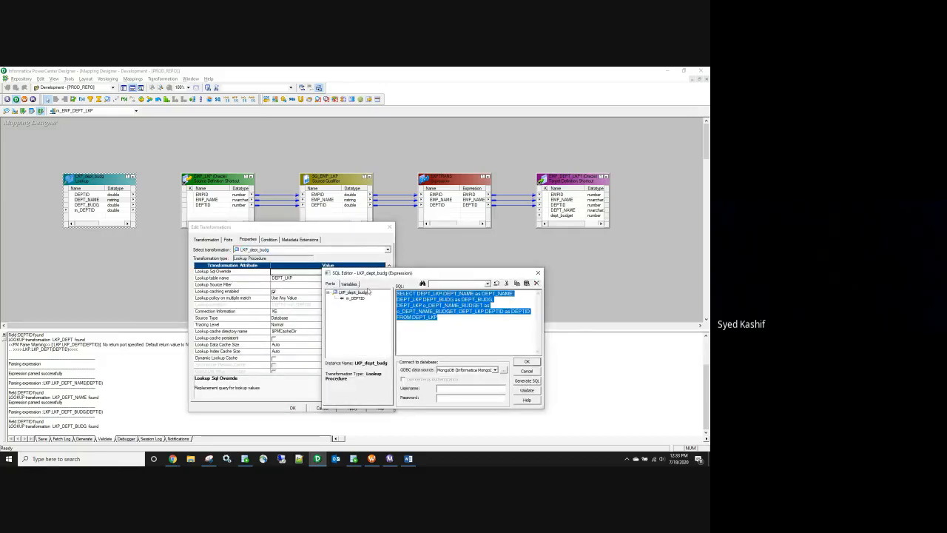
left_click(354, 459)
left_click(273, 253)
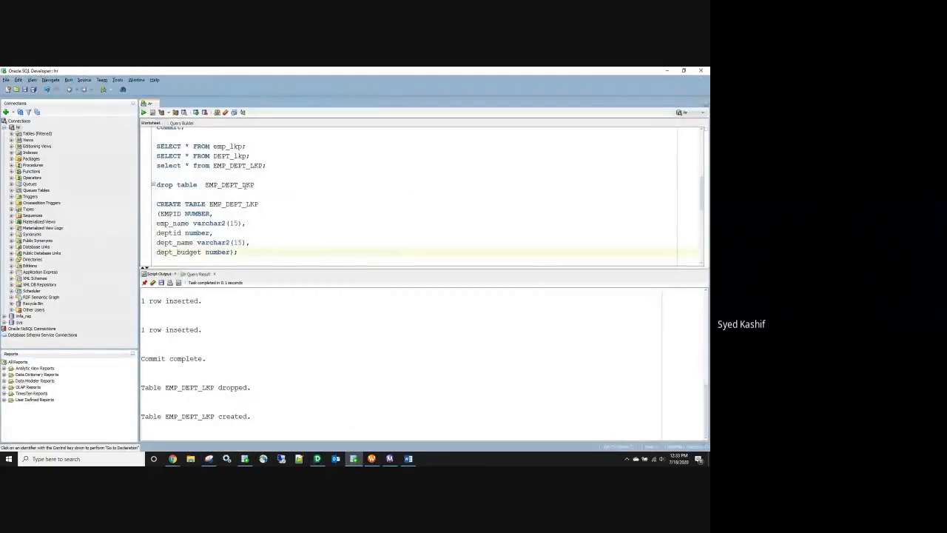
Step: Paste the lookup query below the existing script and split SELECT, each column and FROM onto separate lines
scroll(273, 242, "down", 10)
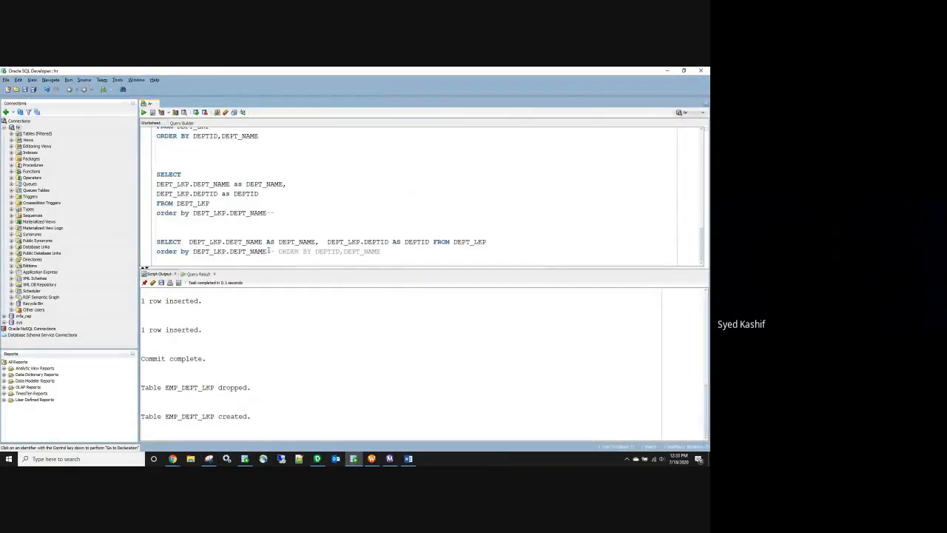
key("Return")
key("Return")
key("Return")
key("Return")
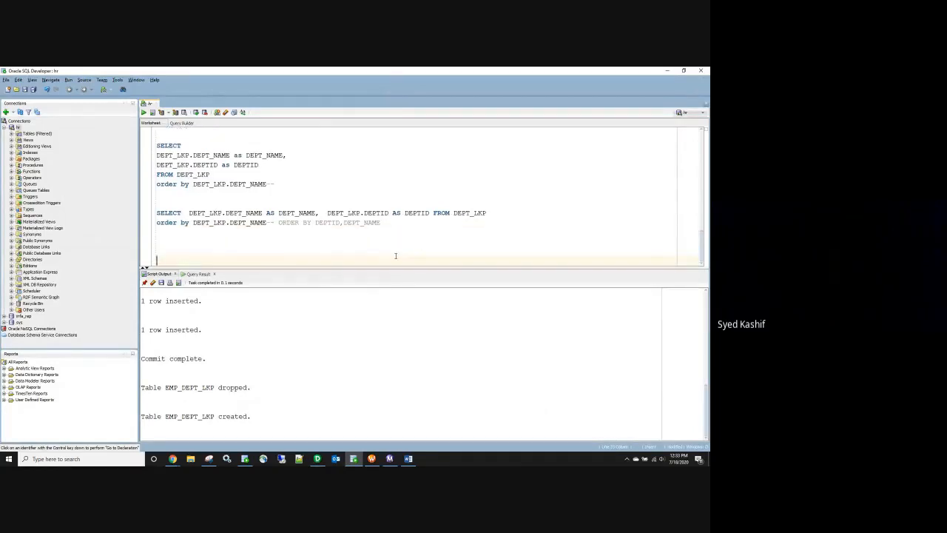
key("ctrl+v")
left_click_drag(273, 264, 169, 271)
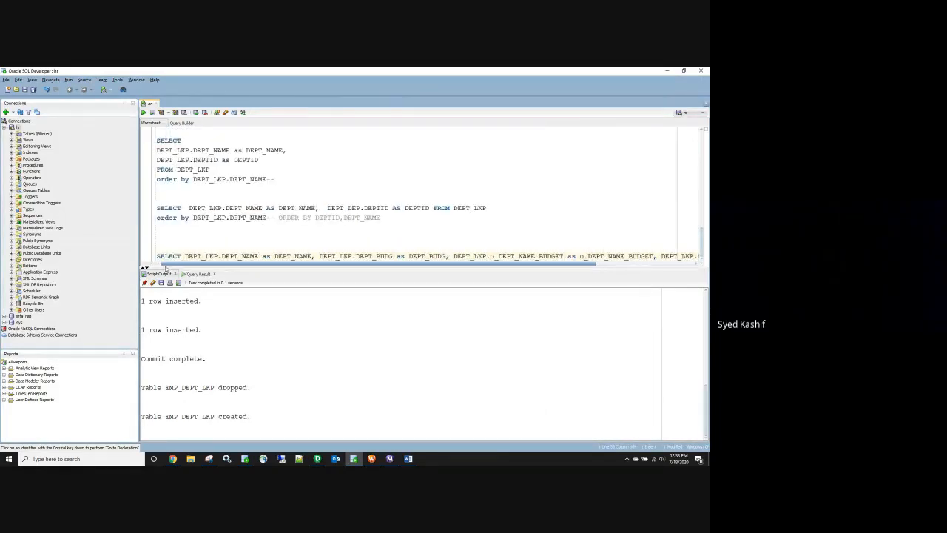
left_click(185, 256)
key("Return")
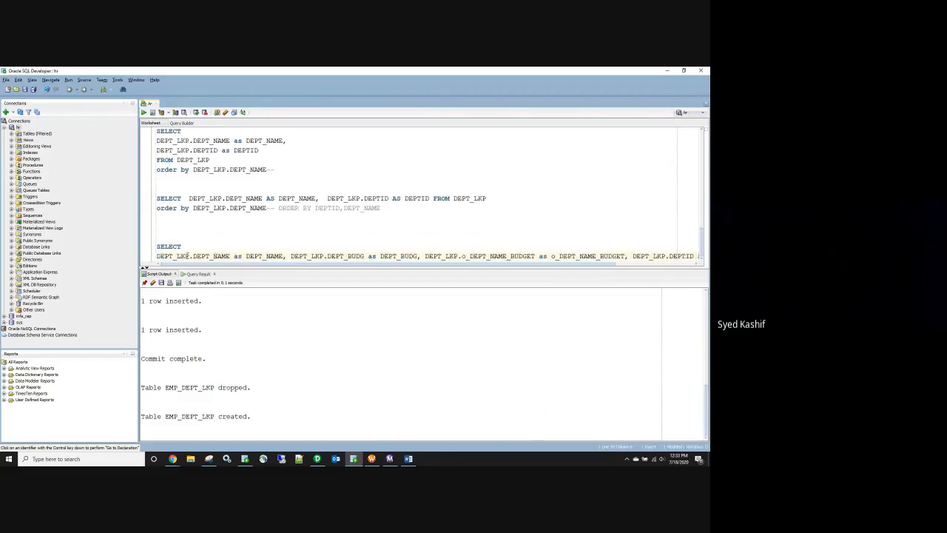
left_click(288, 256)
key("Return")
left_click(291, 257)
key("Return")
left_click(364, 262)
key("Return")
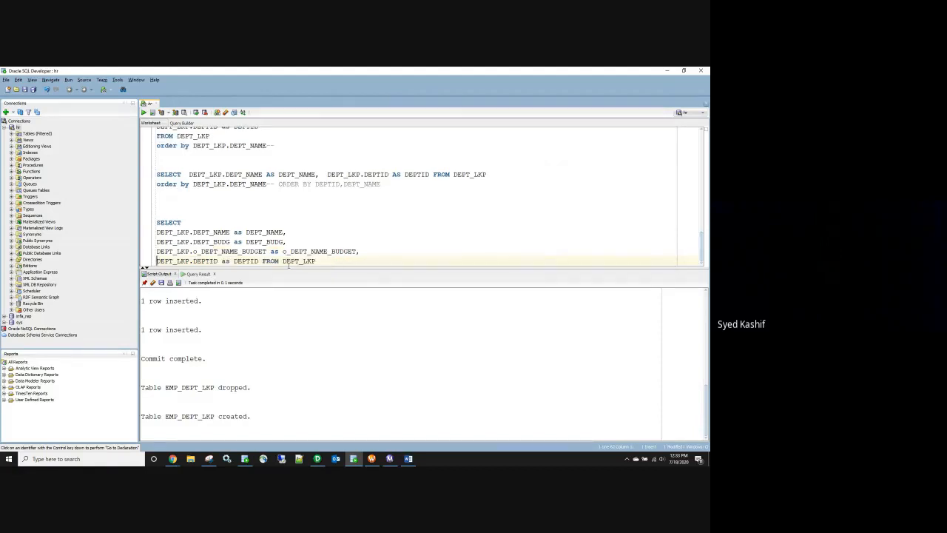
left_click(263, 260)
key("Return")
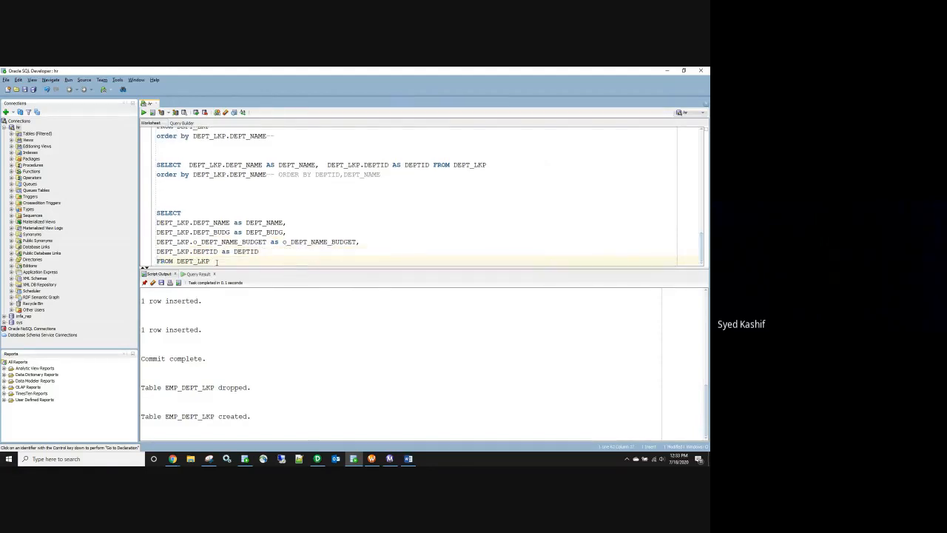
Step: Write a new SELECT * FROM DEPT_LKP query below it and select it
double_click(244, 260)
left_click(244, 258)
key("Return")
key("Return")
key("Return")
key("Return")
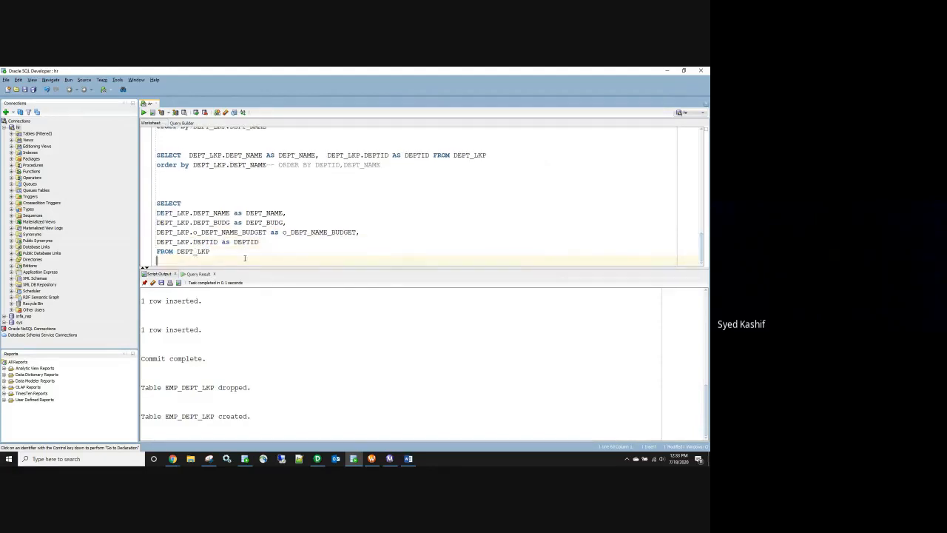
type("SELECT *")
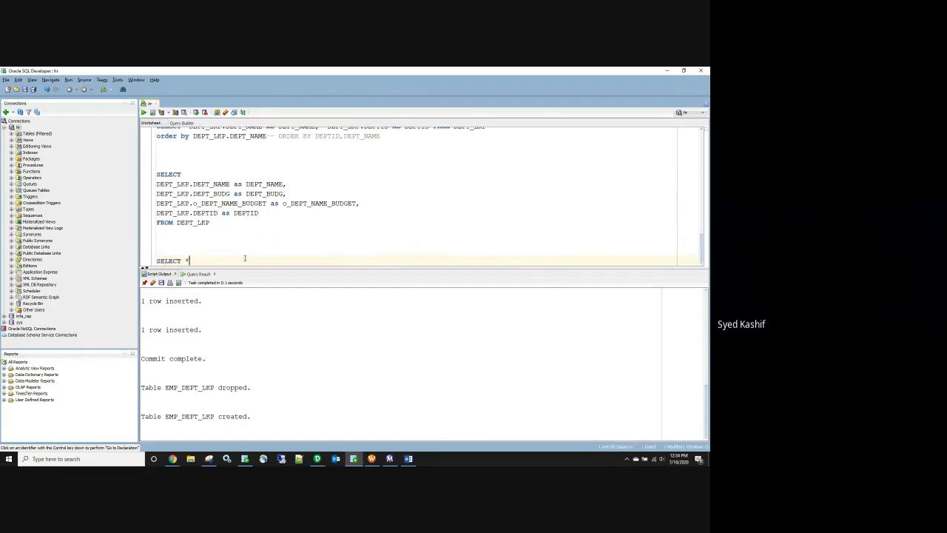
key("Return")
type("FROMDEPT_LKP")
left_click(173, 261)
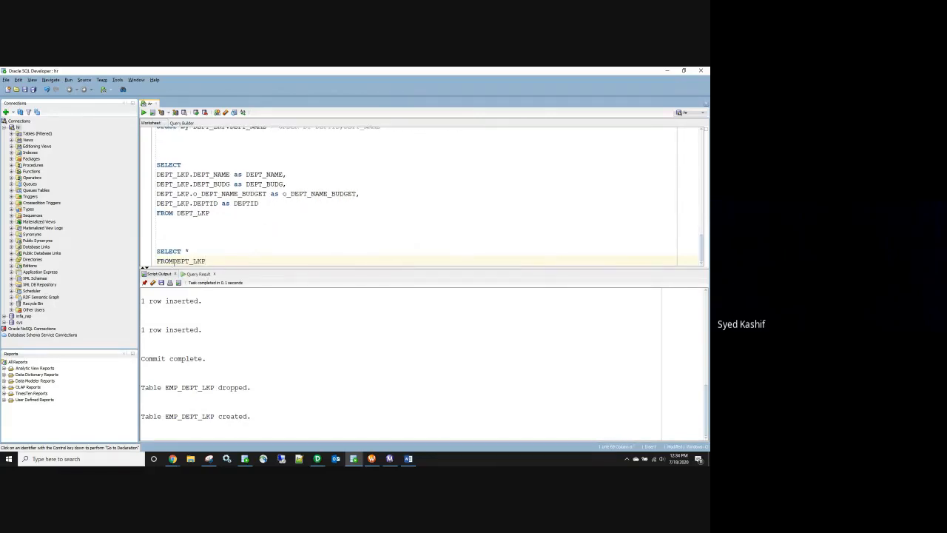
left_click_drag(237, 262, 153, 250)
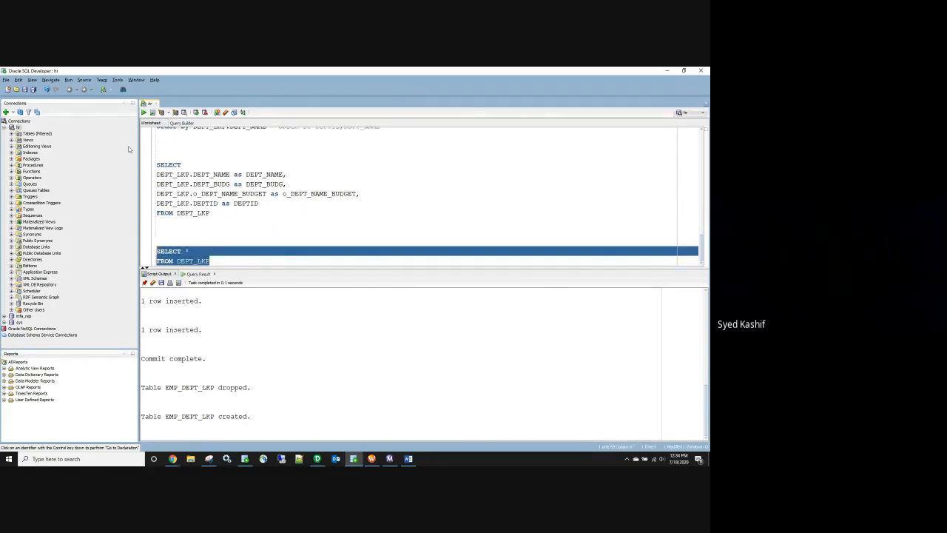
Step: Run SELECT * FROM DEPT_LKP and inspect its rows, such as IT with budget 1000
left_click(143, 112)
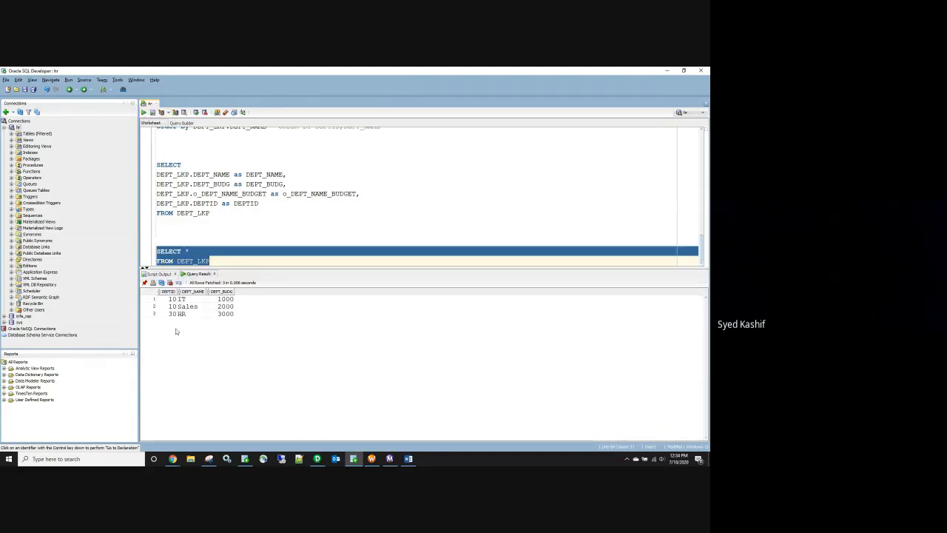
left_click(184, 299)
left_click(221, 299)
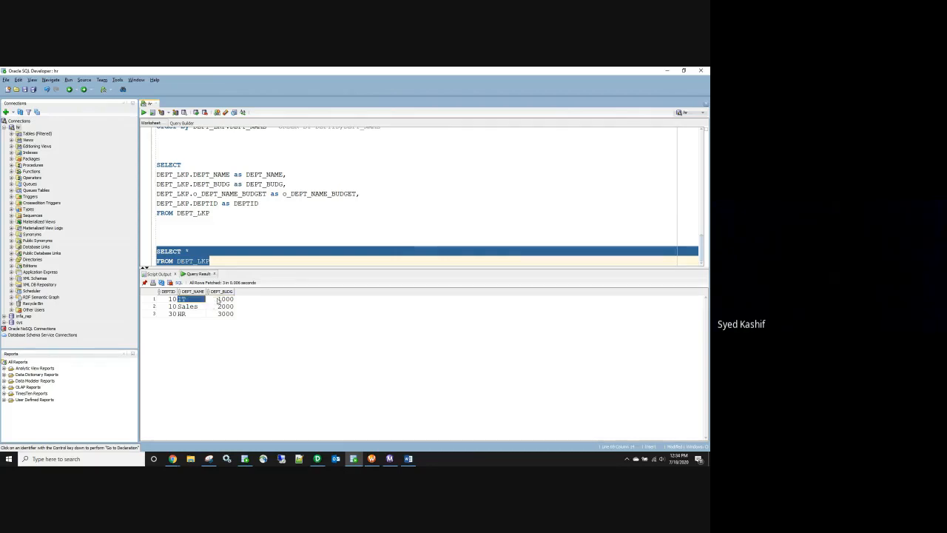
left_click(225, 229)
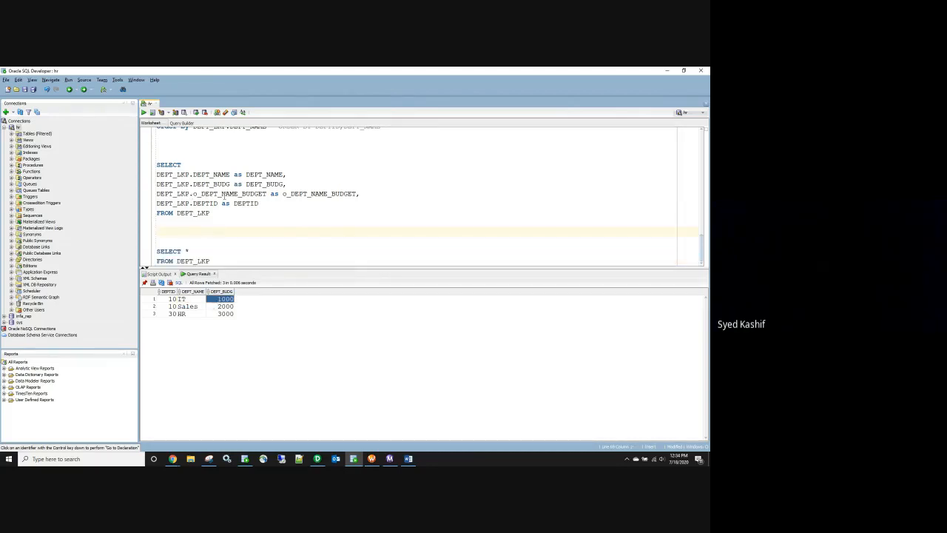
Step: Replace the o_DEPT_NAME_BUDGET alias text with a copied DEPT_LKP.DEPT_NAME reference
left_click_drag(358, 193, 282, 193)
key("Delete")
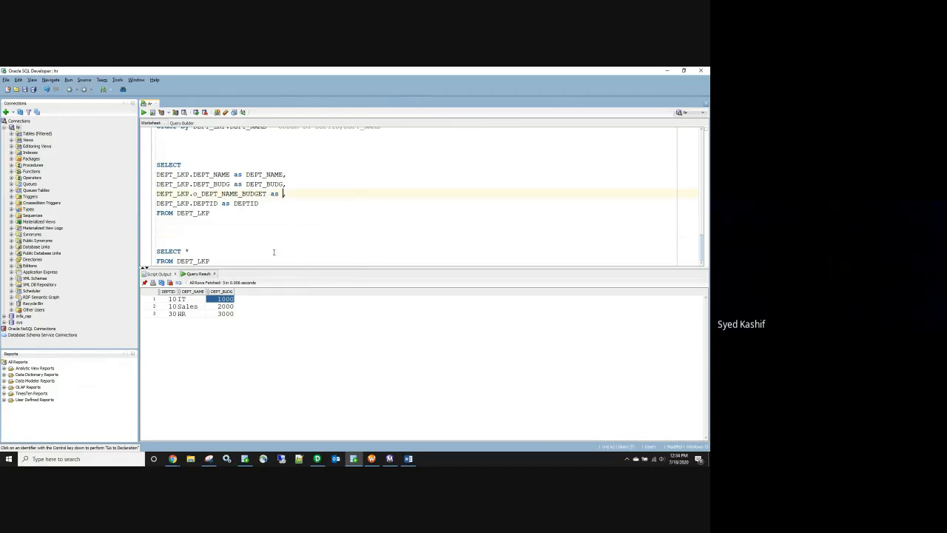
double_click(229, 174)
left_click(231, 174)
left_click_drag(231, 174, 156, 175)
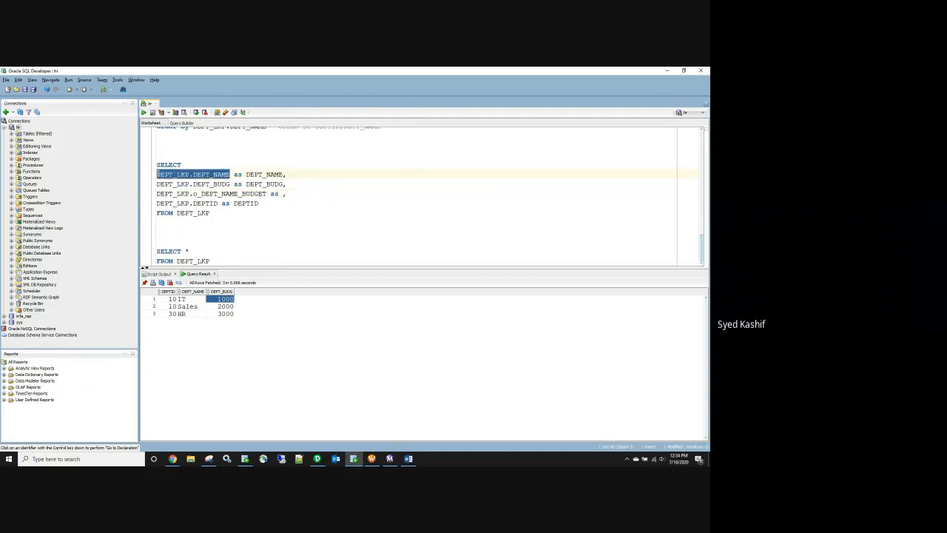
key("ctrl+c")
left_click(283, 194)
key("ctrl+v")
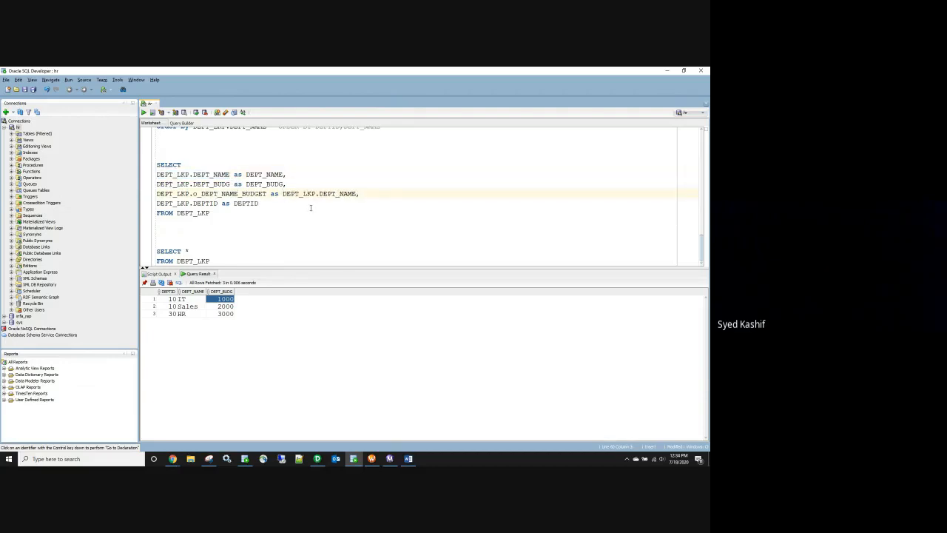
Step: Extend the expression to DEPT_LKP.DEPT_NAME||','||DEPT_LKP.DEPT_BUDG and select the edited statement
type("||")
left_click_drag(231, 184, 156, 184)
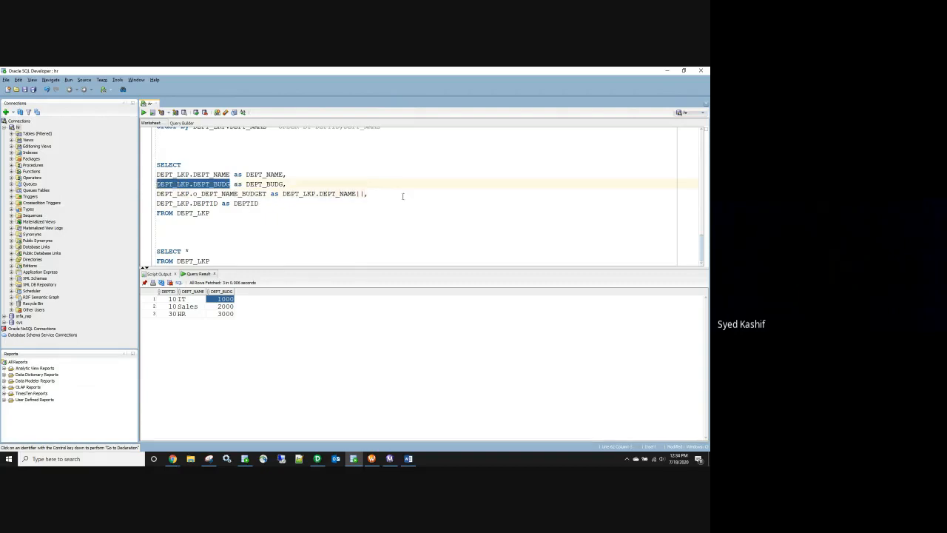
key("ctrl+c")
left_click(363, 194)
key("ctrl+v")
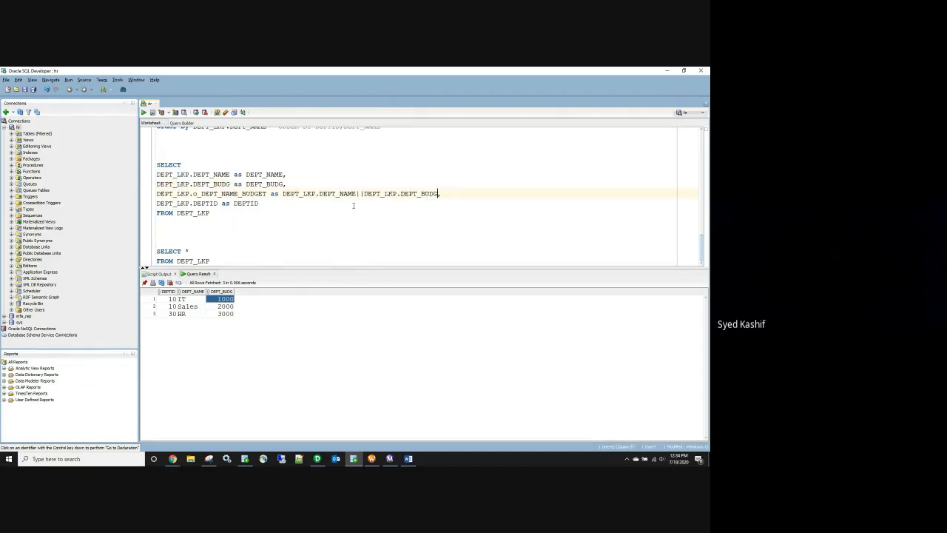
type("''")
type(",")
type("||")
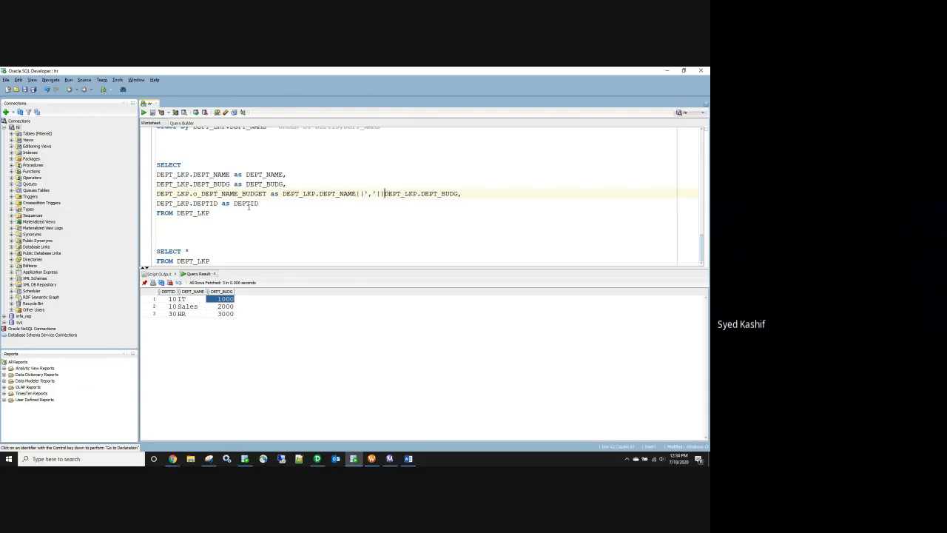
left_click_drag(217, 213, 151, 165)
Step: Run the edited query several times, each returning ORA-00923: FROM keyword not found
left_click(144, 112)
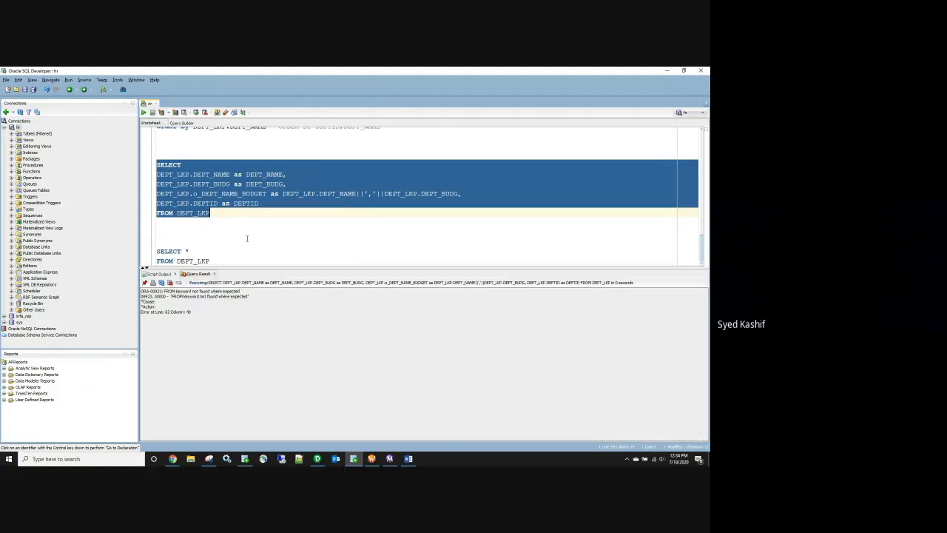
left_click(249, 234)
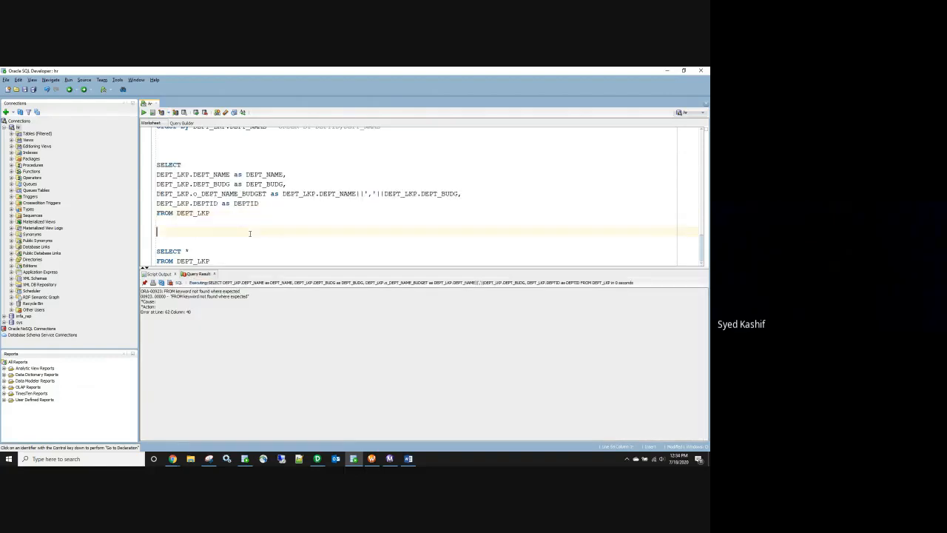
left_click_drag(222, 214, 156, 164)
left_click(143, 112)
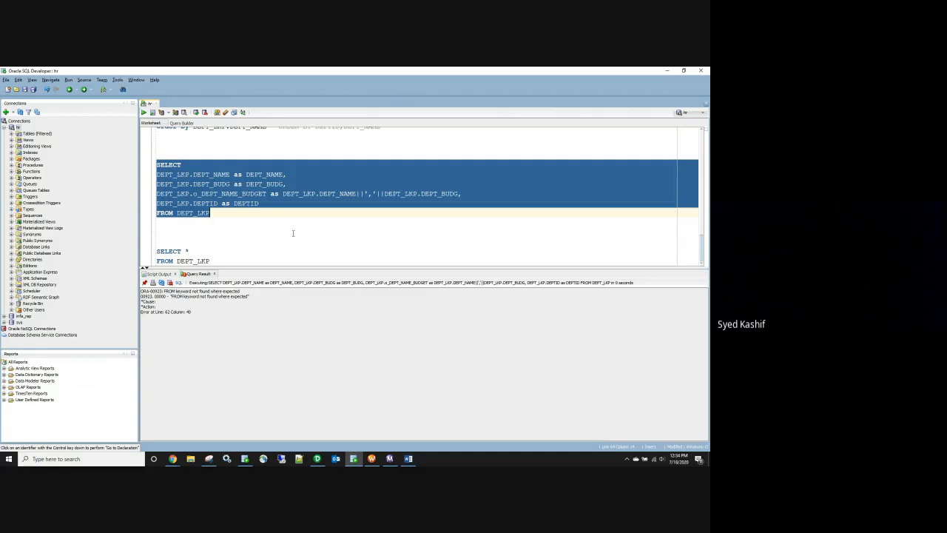
left_click(293, 231)
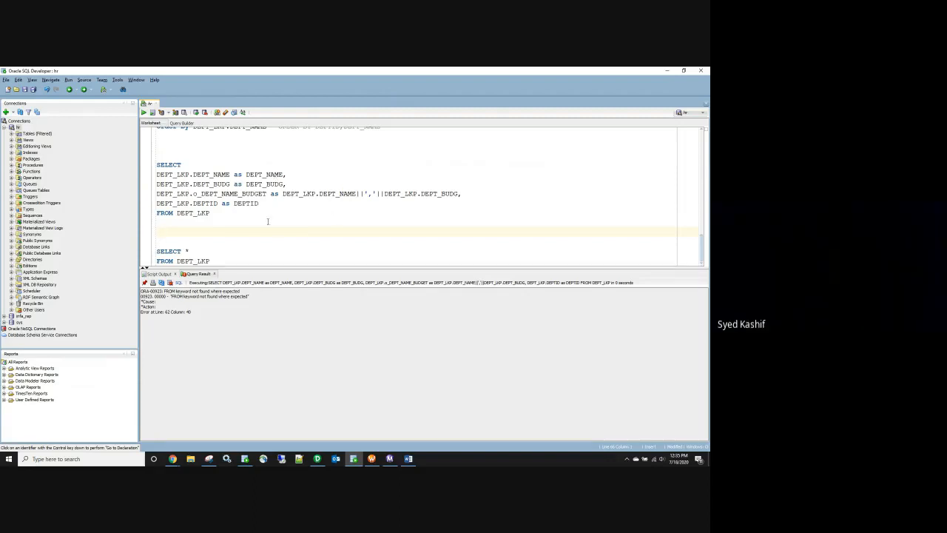
left_click_drag(215, 212, 155, 162)
left_click(143, 113)
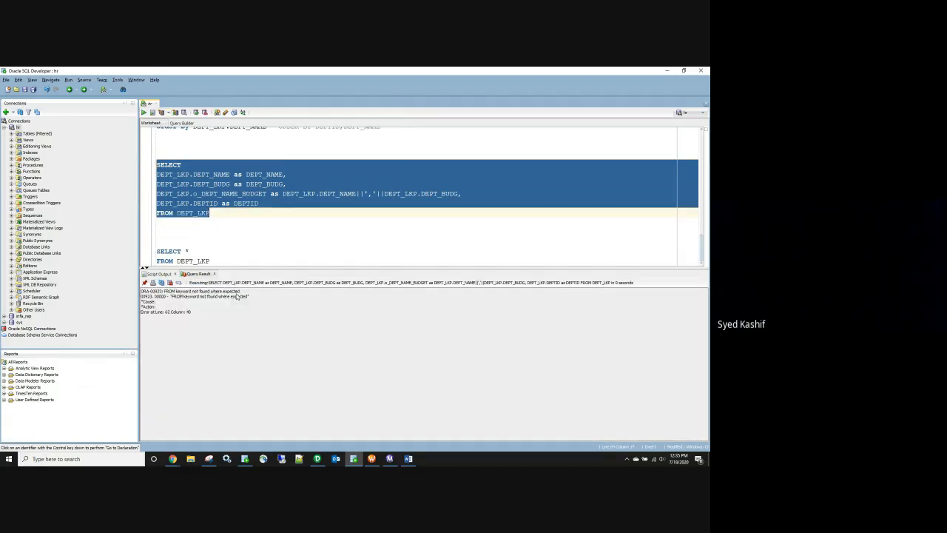
left_click(245, 240)
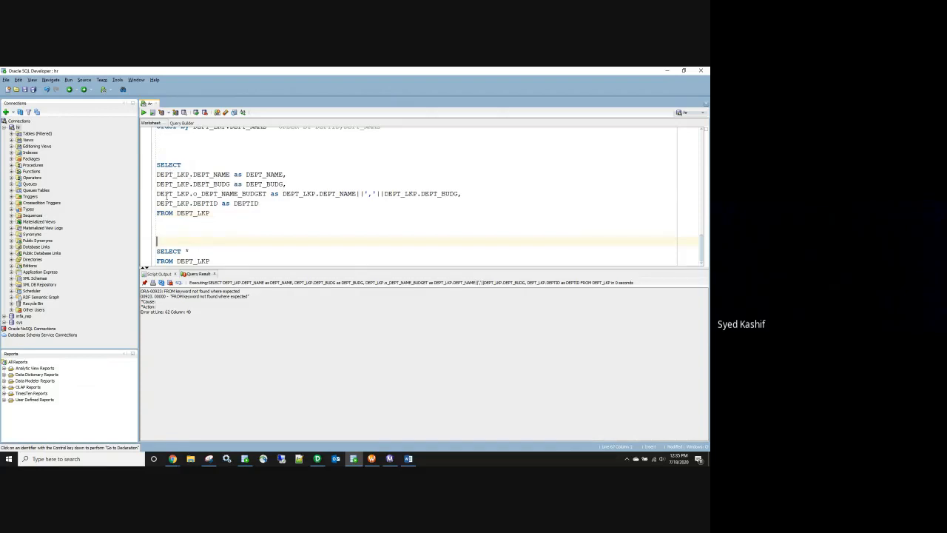
Step: Comment out the o_DEPT_NAME_BUDGET line, rerun to get IT, Sales and HR rows, then uncomment it
left_click(157, 193)
key("ctrl+slash")
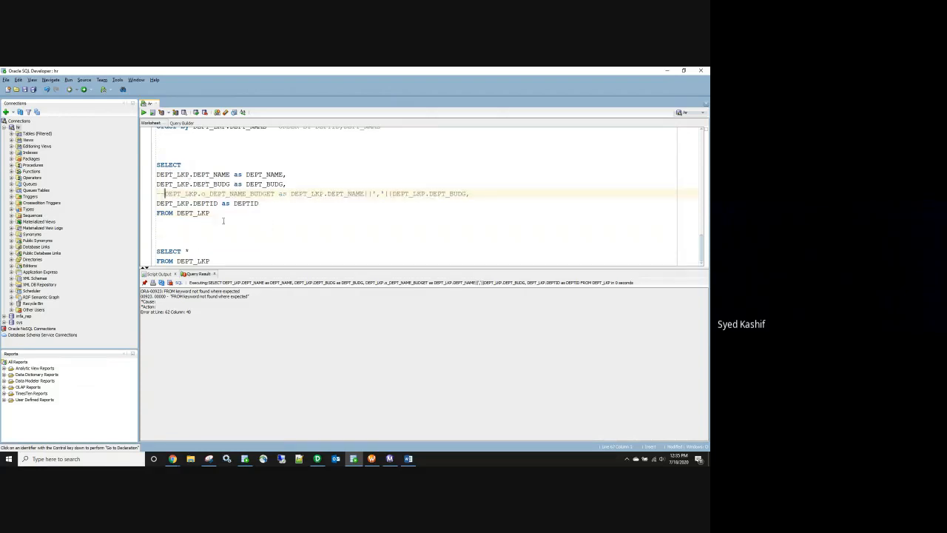
left_click_drag(211, 213, 149, 170)
left_click(144, 113)
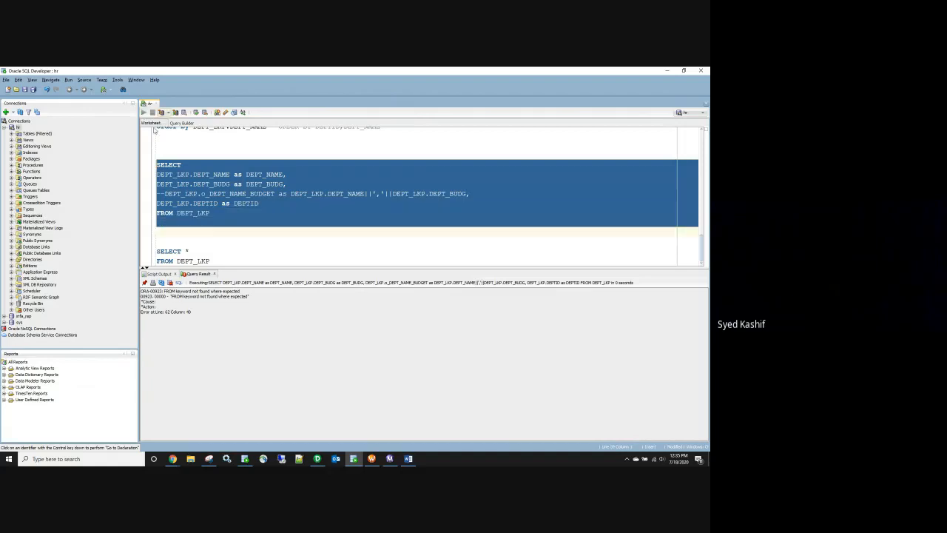
left_click(177, 241)
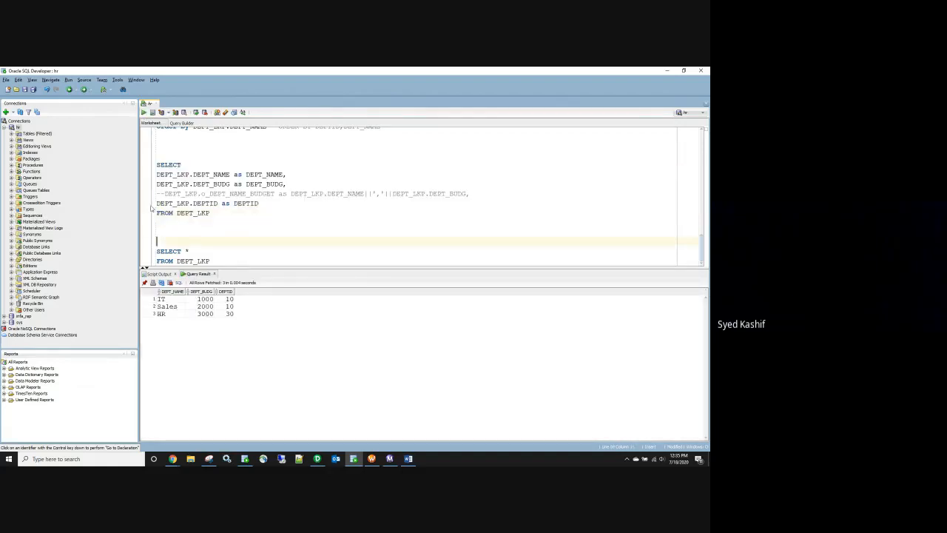
left_click_drag(164, 193, 156, 193)
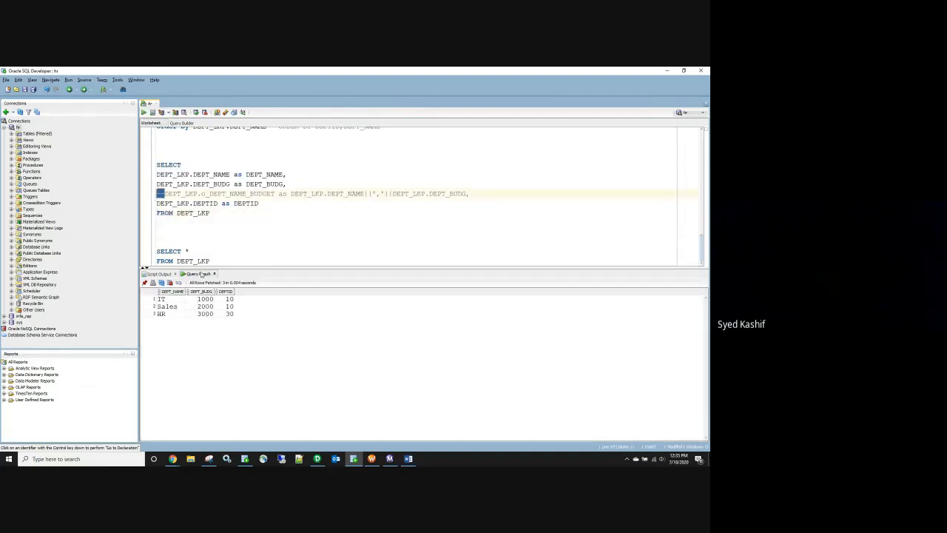
key("Delete")
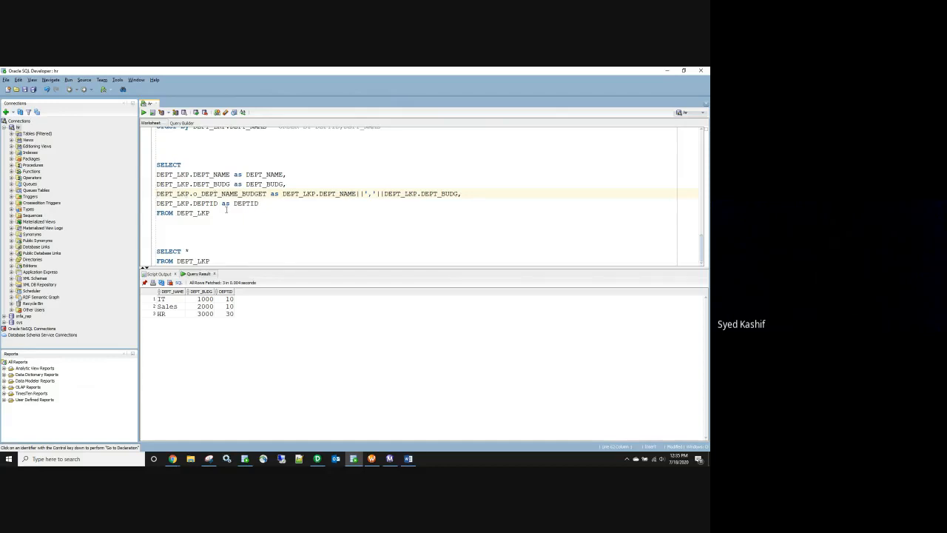
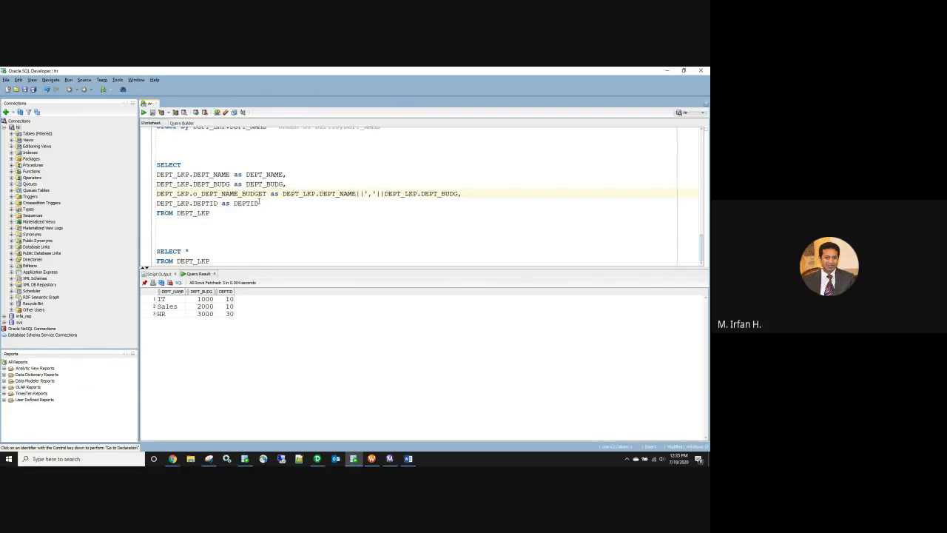
Step: Move the alias after DEPT_BUDG, prefix it with AS, and run the statement, which still errors
left_click_drag(278, 193, 147, 197)
key("ctrl+c")
key("Delete")
key("Delete")
left_click(333, 194)
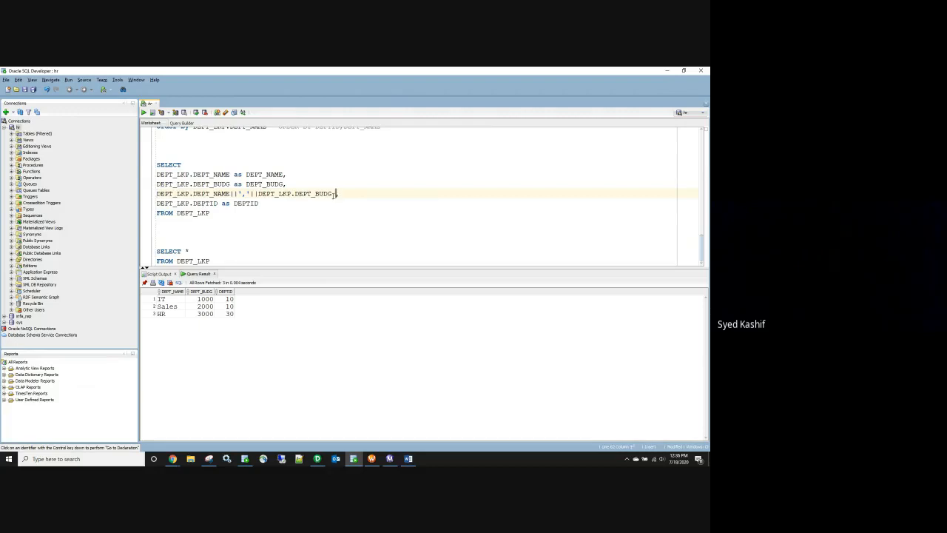
key("ctrl+v")
key("BackSpace")
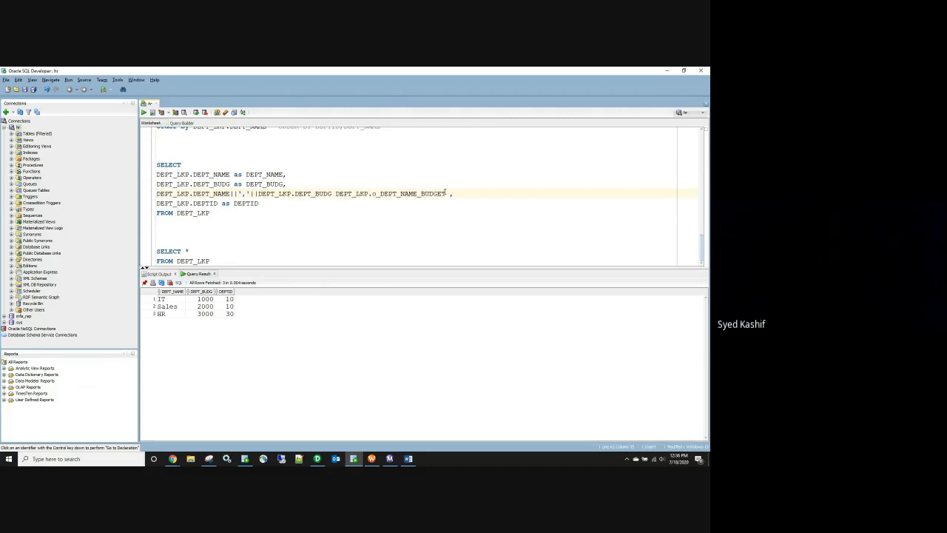
left_click(336, 193)
type("AS")
left_click_drag(219, 214, 138, 168)
left_click(143, 113)
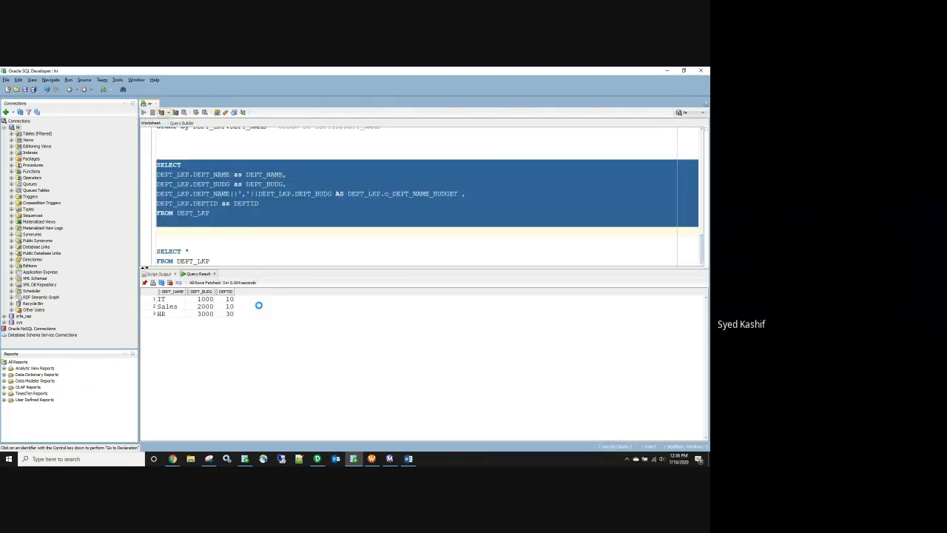
left_click(333, 229)
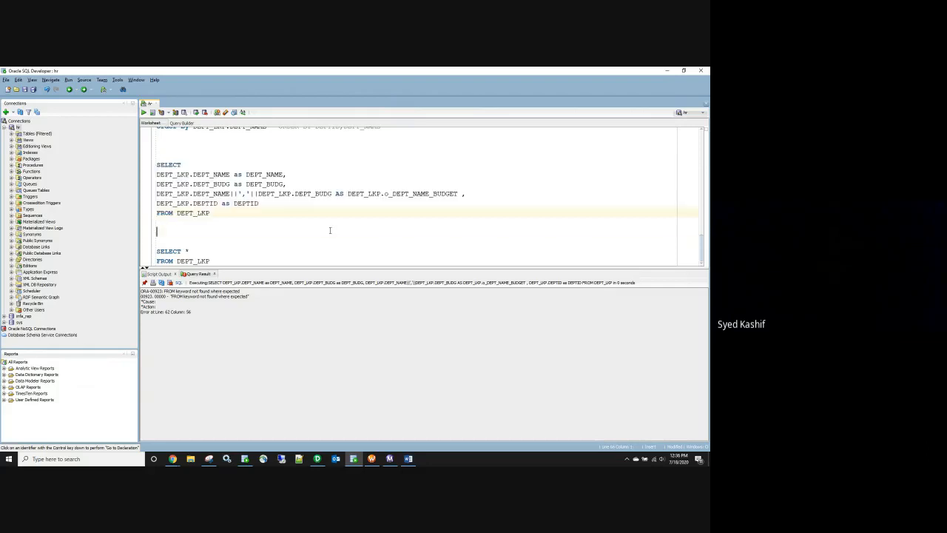
Step: Comment out the alias with ',--' after DEPT_BUDG and rerun the query
left_click(333, 193)
type(",---")
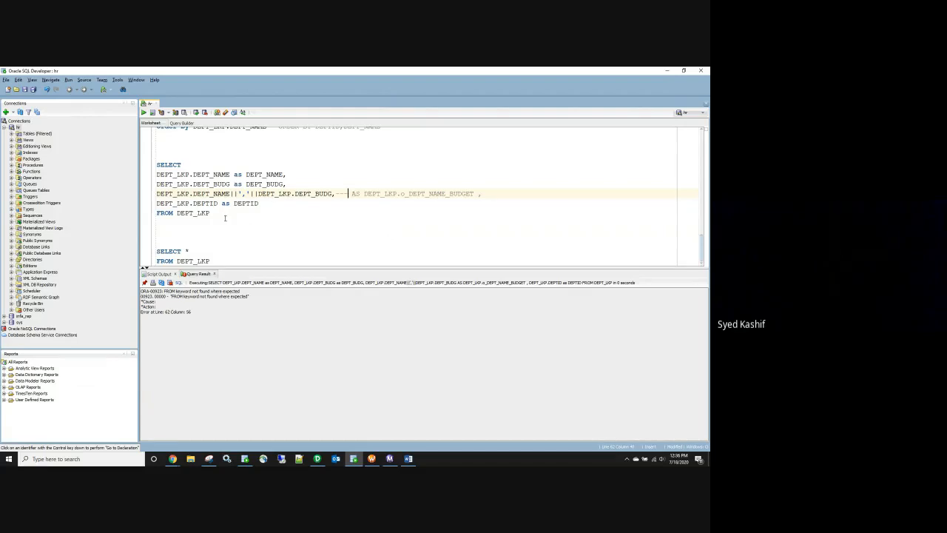
left_click_drag(225, 218, 150, 166)
key("ctrl+Return")
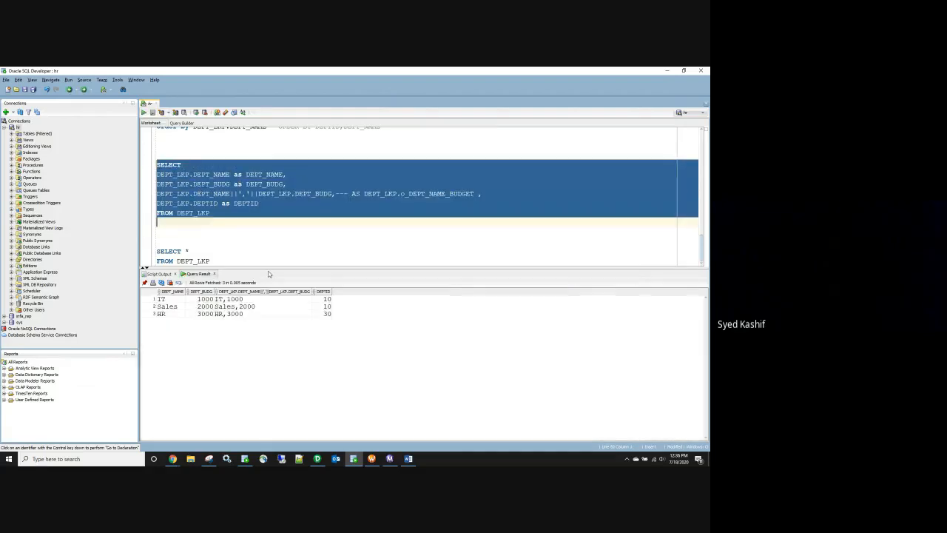
left_click(319, 241)
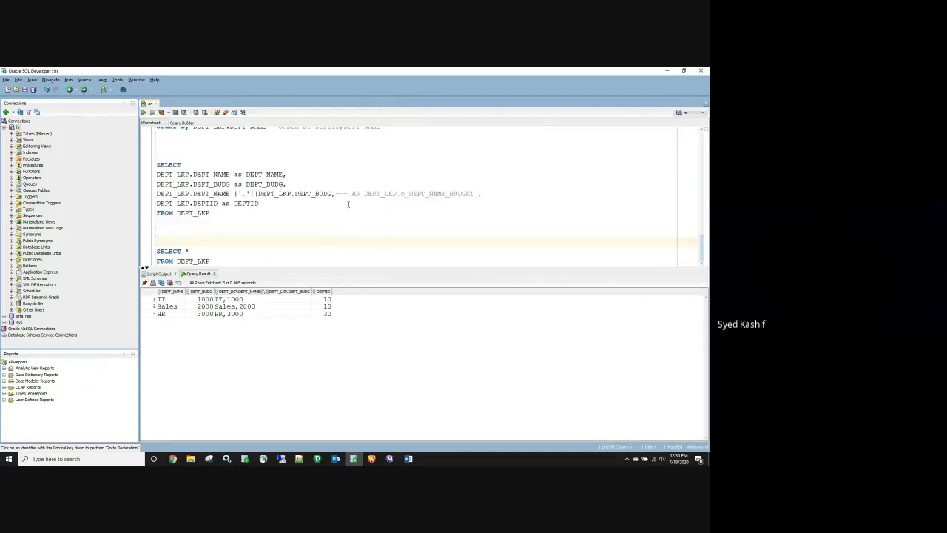
Step: Replace the commented prefix with AS and rerun, returning IT,1000, Sales,2000 and HR,3000
left_click_drag(402, 193, 337, 193)
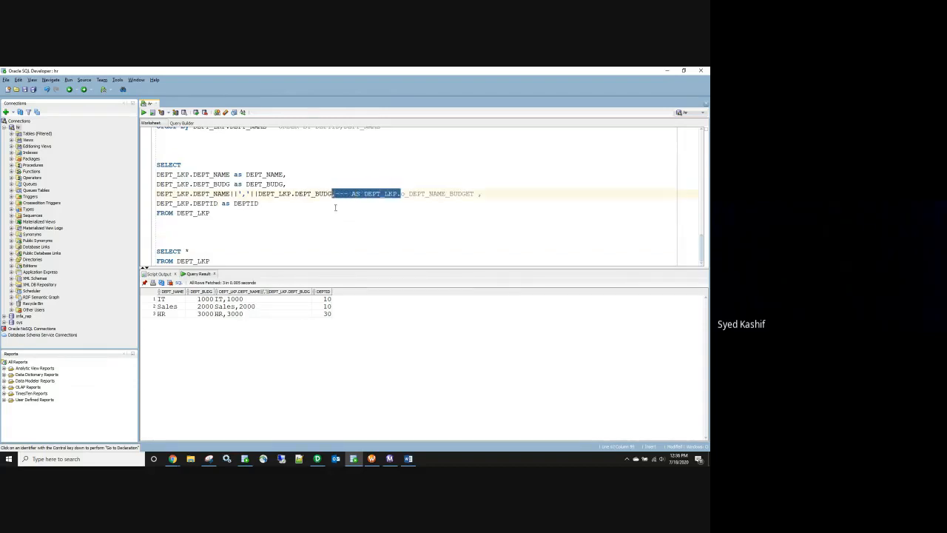
key("BackSpace")
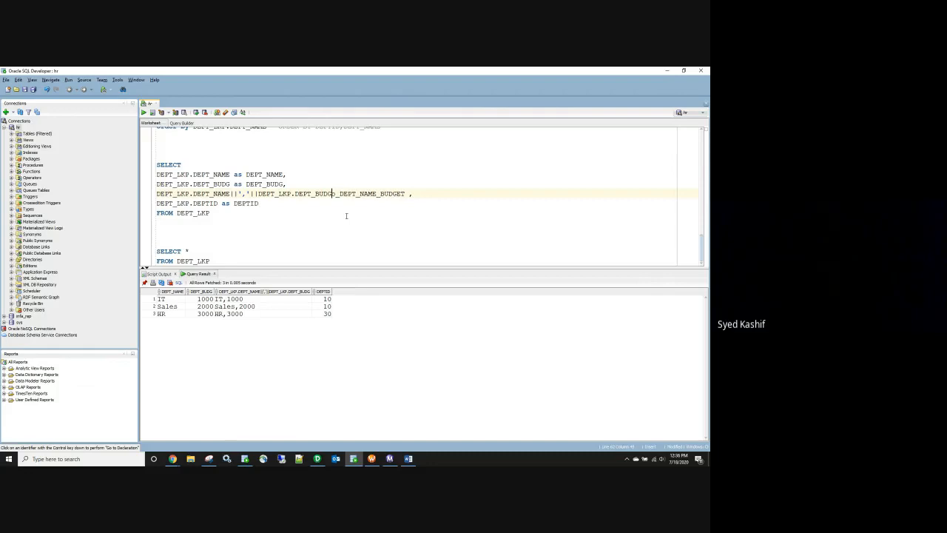
type("AS")
left_click_drag(227, 215, 136, 167)
left_click(145, 113)
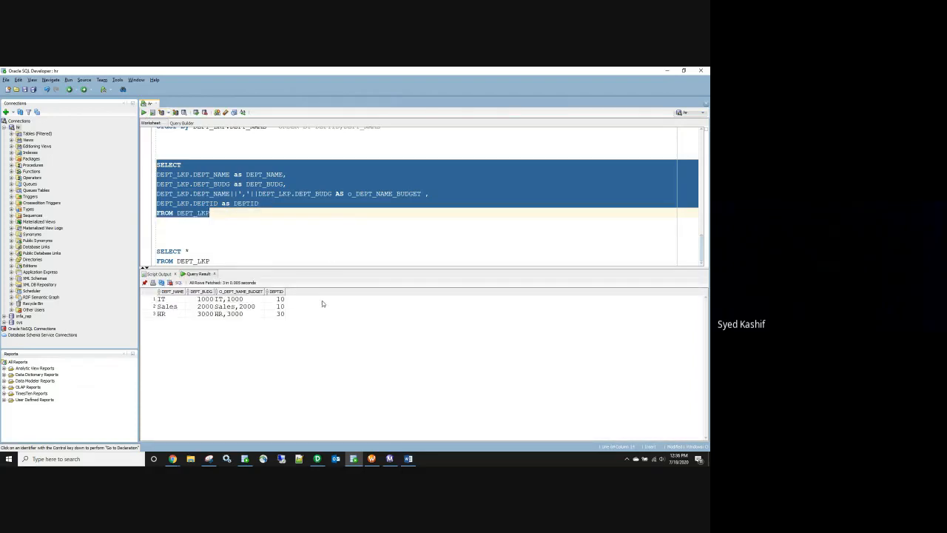
left_click(317, 459)
Step: Paste the concatenating query into the Lookup SQL Override and make o_DEPT_NAME_BUDGET the return port
type("SELECT DEPT_LKP.DEPT_NAME as DEPT_NAME, DEPT_LKP.DEPT_BUDG as DEPT_BUDG, DEPT_LKP.DEPT_NAME||'|'||DEPT_LKP.DEPT_BUDG AS o_DEPT_NAME_BUDGET , DEPT_LKP.DEPTID as DEPTID FROM DEPT_LKP")
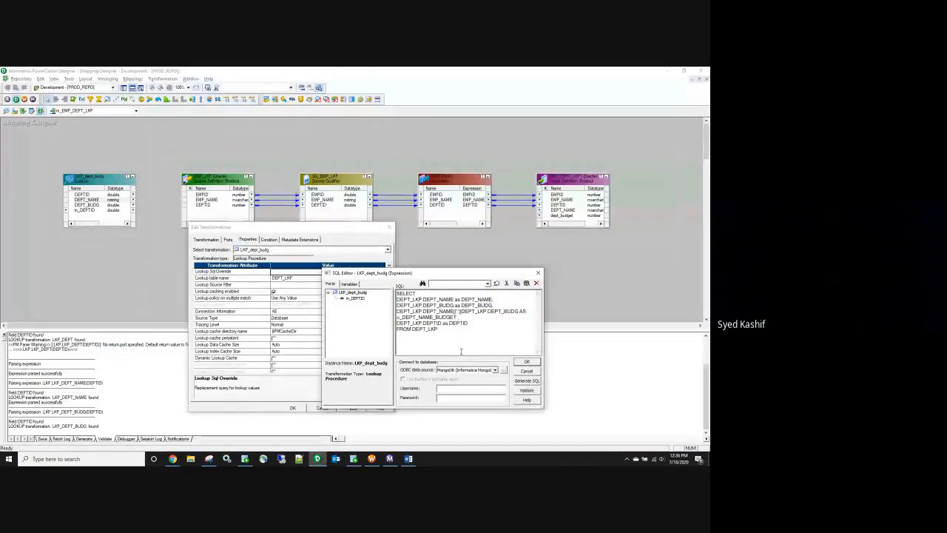
left_click(525, 362)
left_click(228, 240)
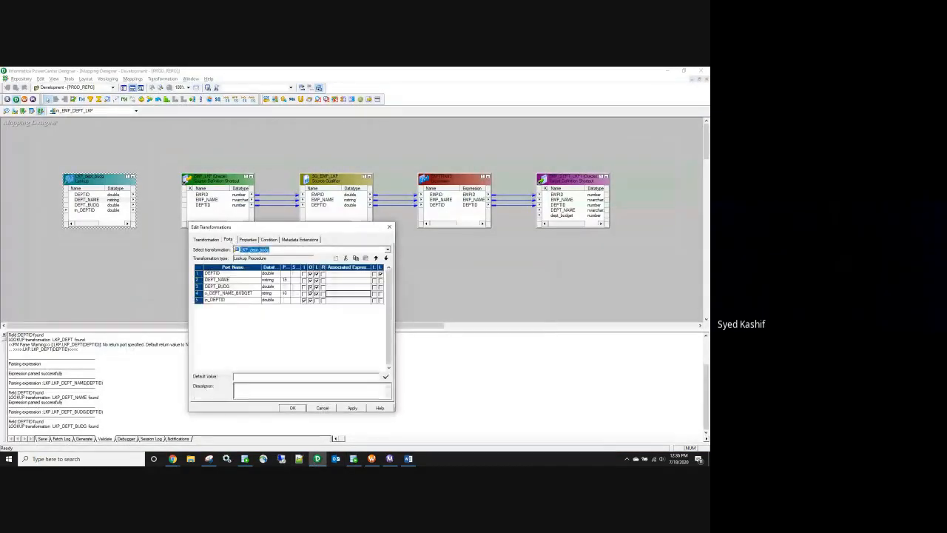
left_click(322, 294)
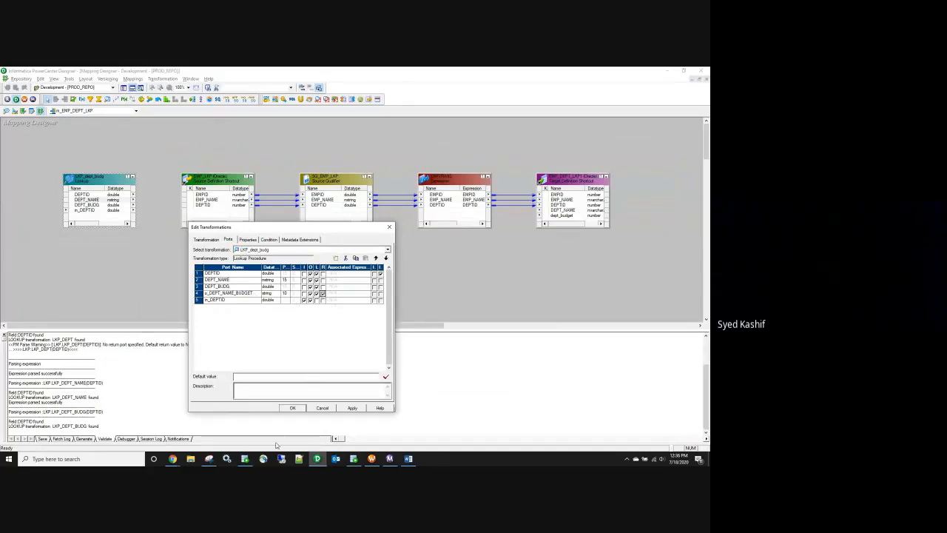
Step: Review the combined name-budget values, such as IT and 1000, in the SQL Developer results
left_click(245, 460)
left_click(245, 461)
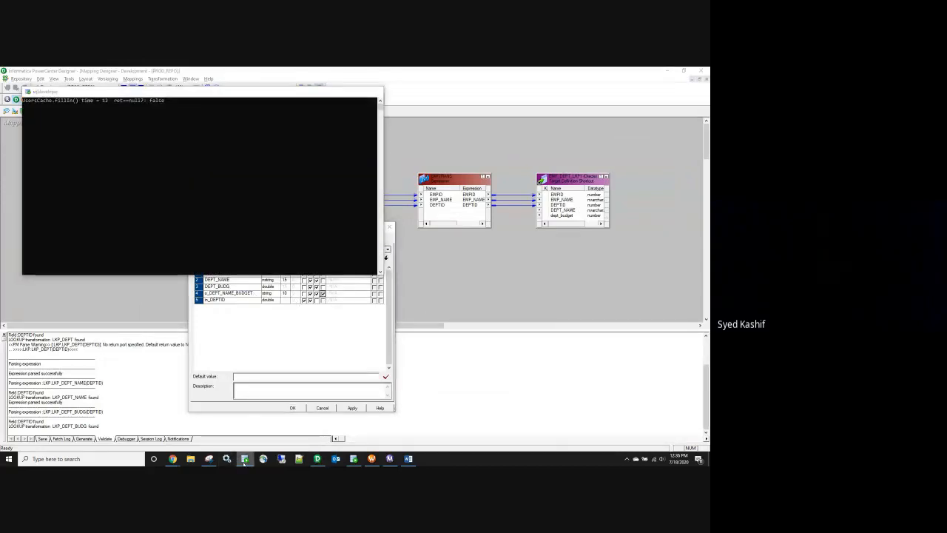
left_click(354, 460)
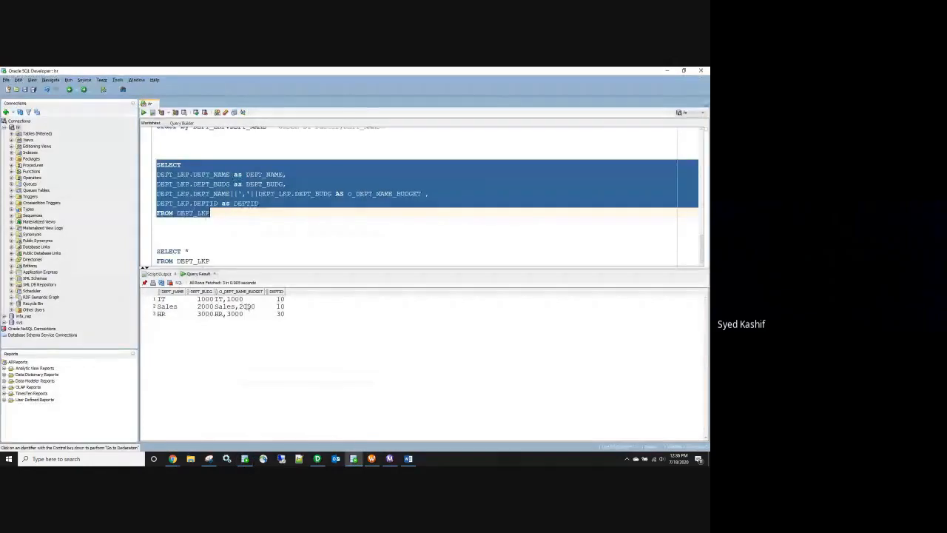
left_click_drag(237, 299, 239, 320)
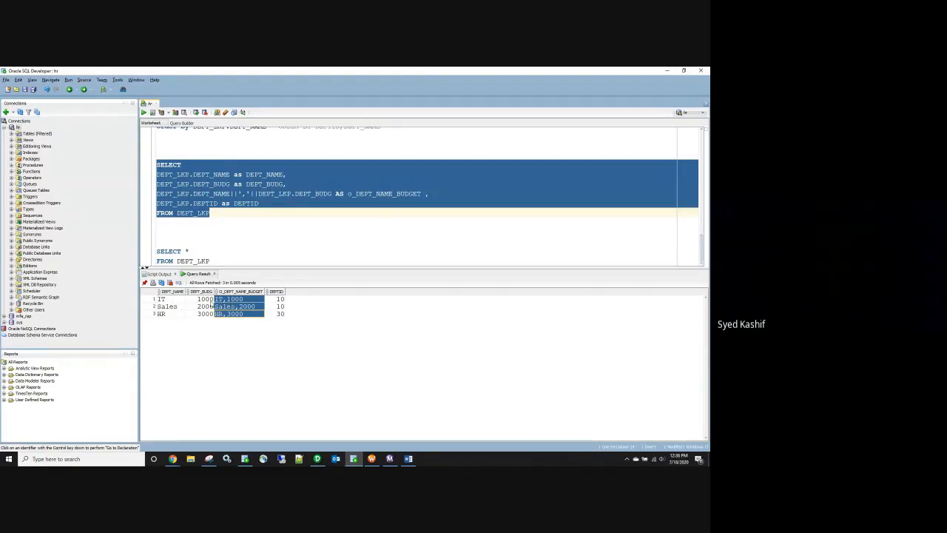
left_click(180, 300)
left_click(205, 300)
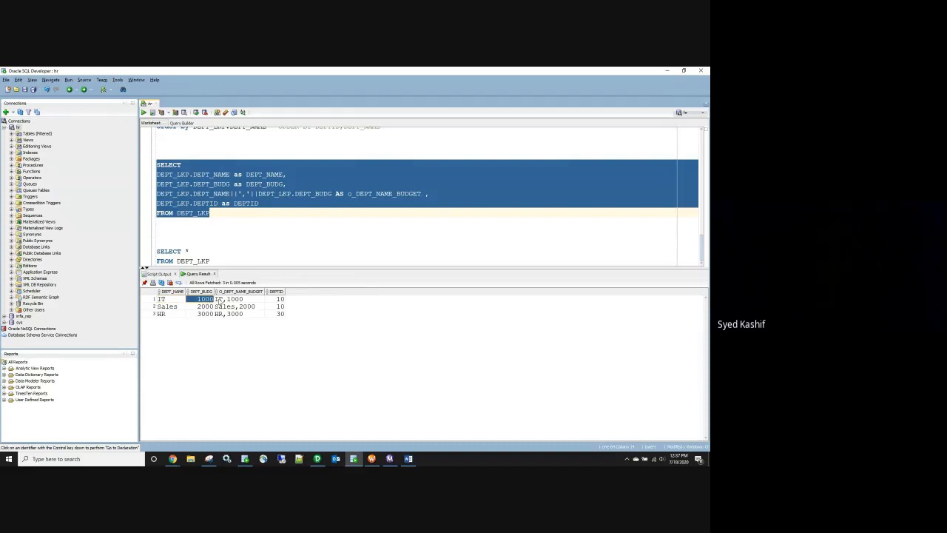
left_click_drag(225, 300, 227, 318)
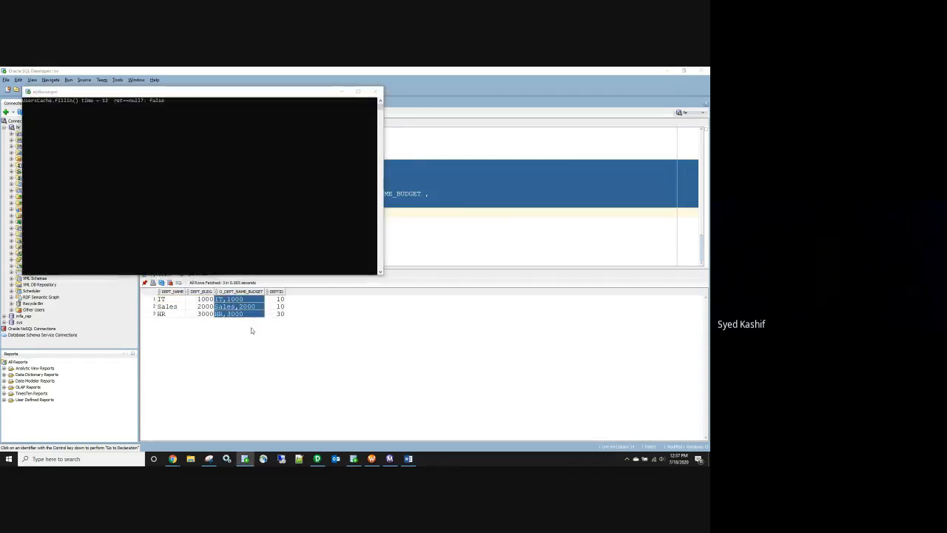
Step: Confirm the lookup port changes and save the mapping
left_click(318, 460)
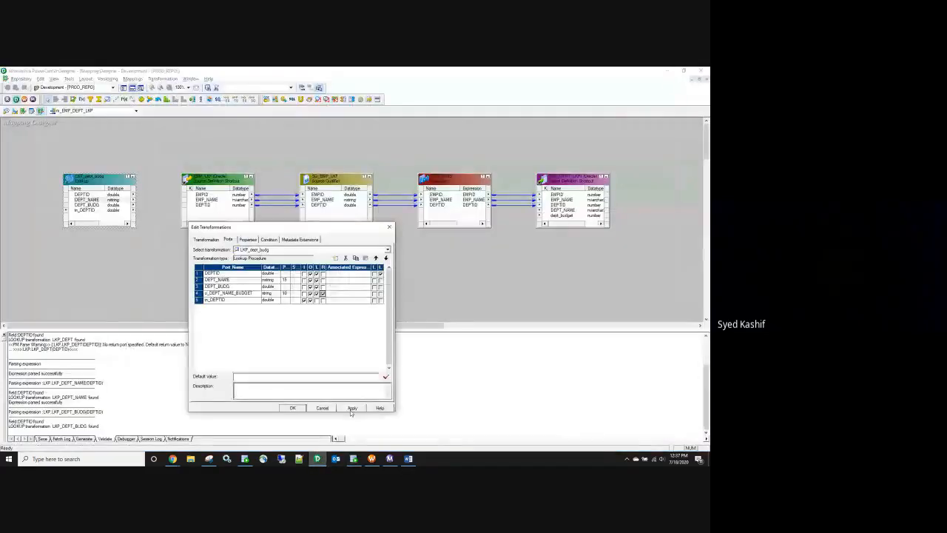
left_click(293, 408)
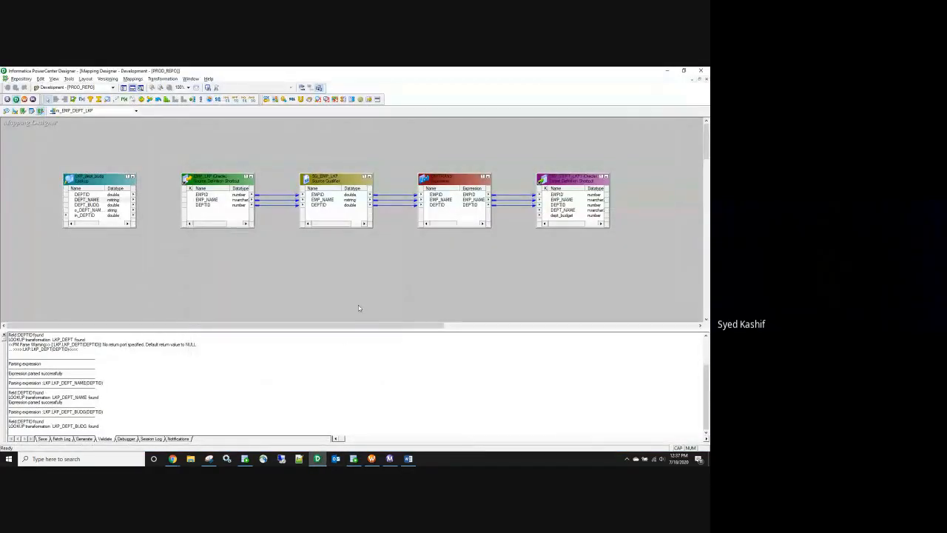
key("ctrl+s")
Step: Add a variable port v_lkp_port to EXPTRANS and set its precision
double_click(478, 208)
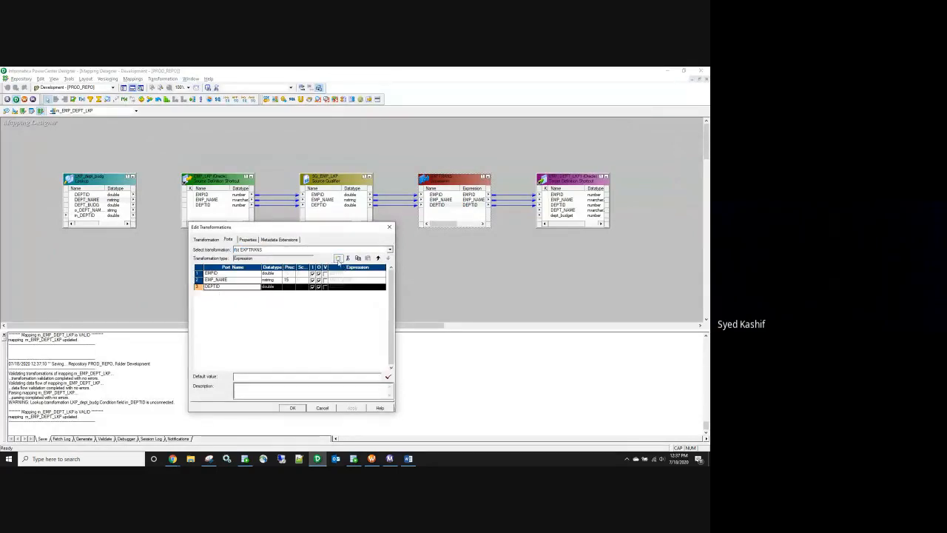
left_click(338, 257)
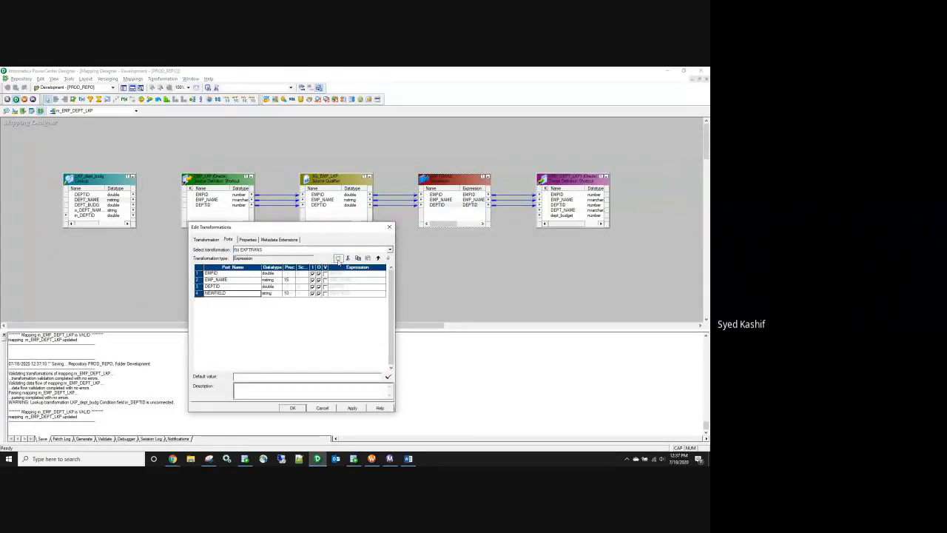
left_click(222, 293)
type("V_")
type("v_")
type("lkp_port")
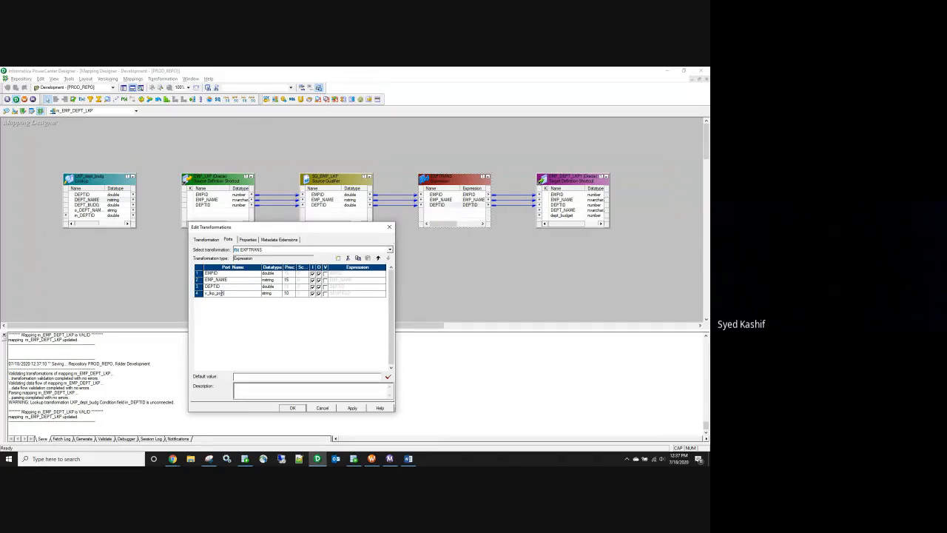
left_click(289, 294)
left_click(290, 294)
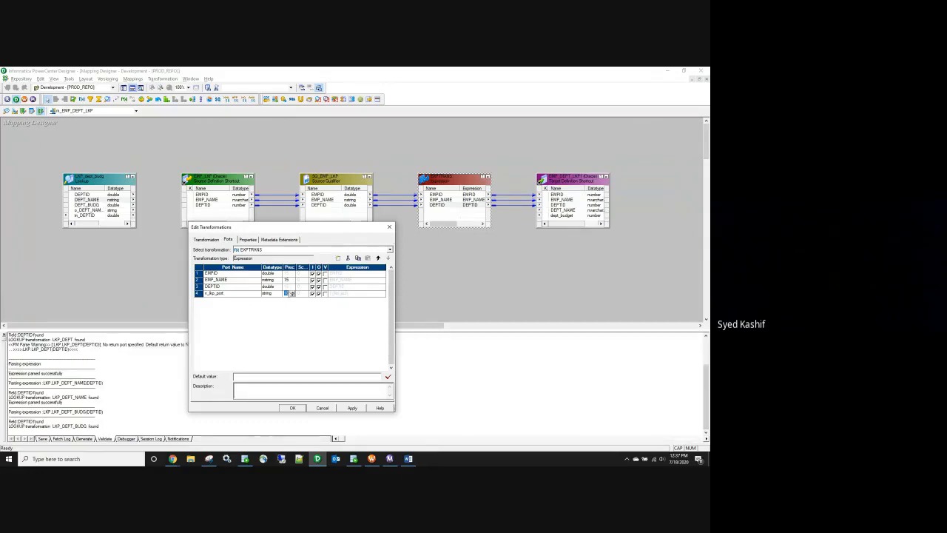
left_click(325, 294)
left_click(386, 294)
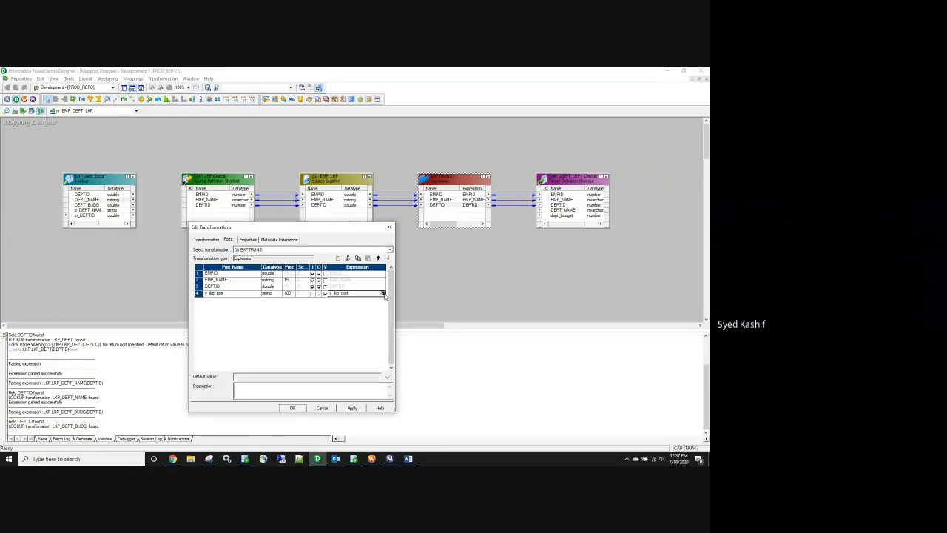
left_click(385, 293)
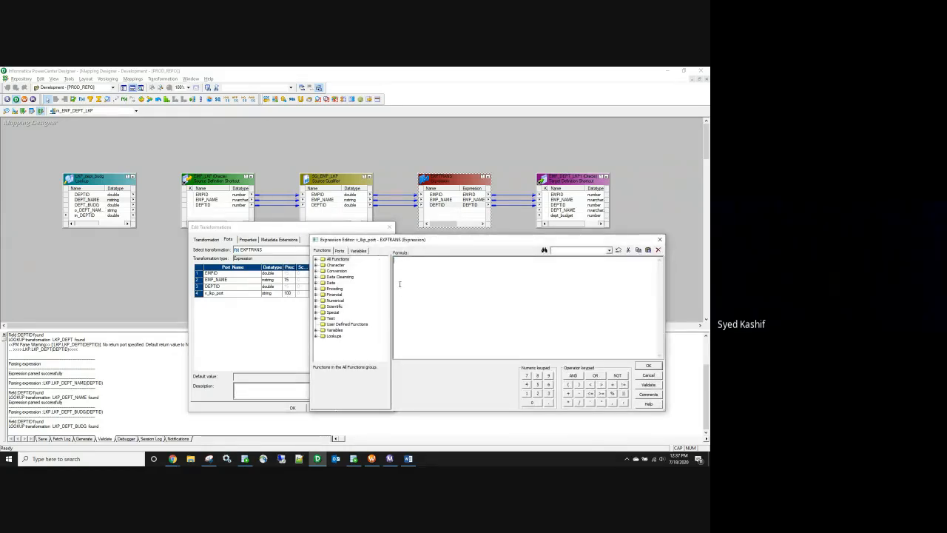
Step: Build the formula :LKP.LKP_DEPT_BUDG(DEPTID), removing the redundant lookup name from the argument
left_click(316, 337)
double_click(344, 342)
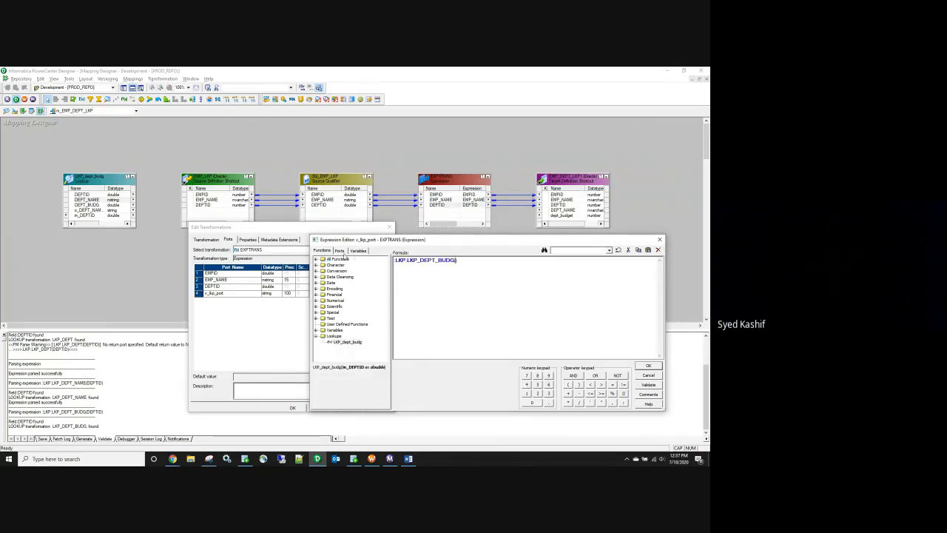
left_click(339, 250)
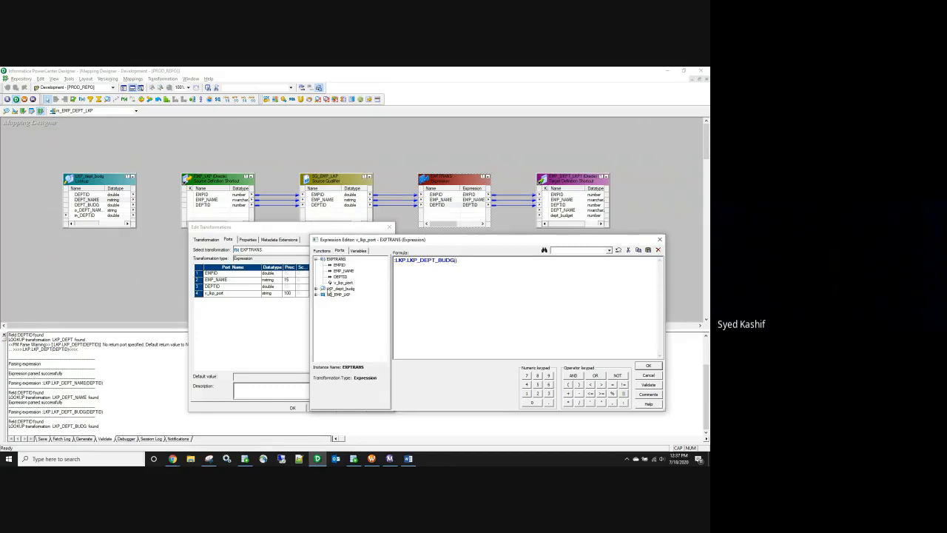
left_click(317, 288)
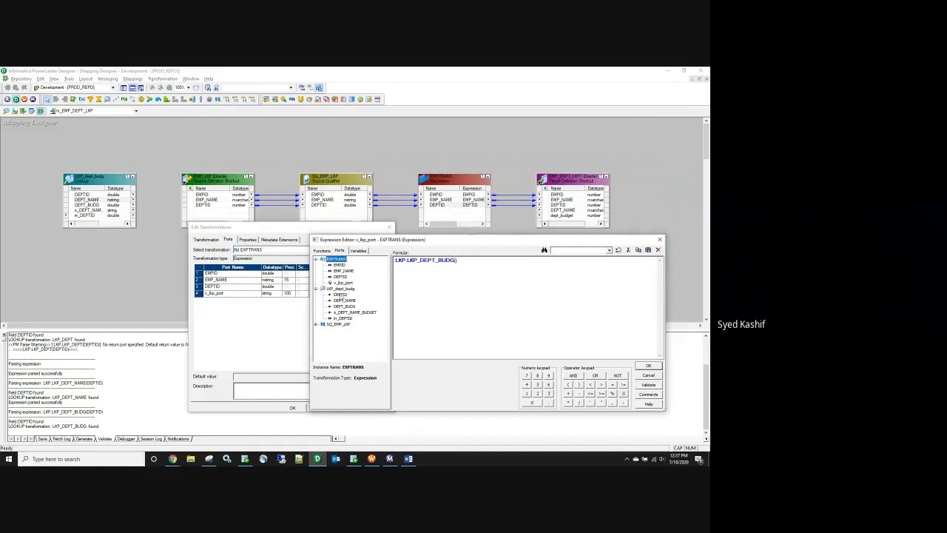
double_click(340, 294)
left_click_drag(493, 262, 456, 261)
key("Delete")
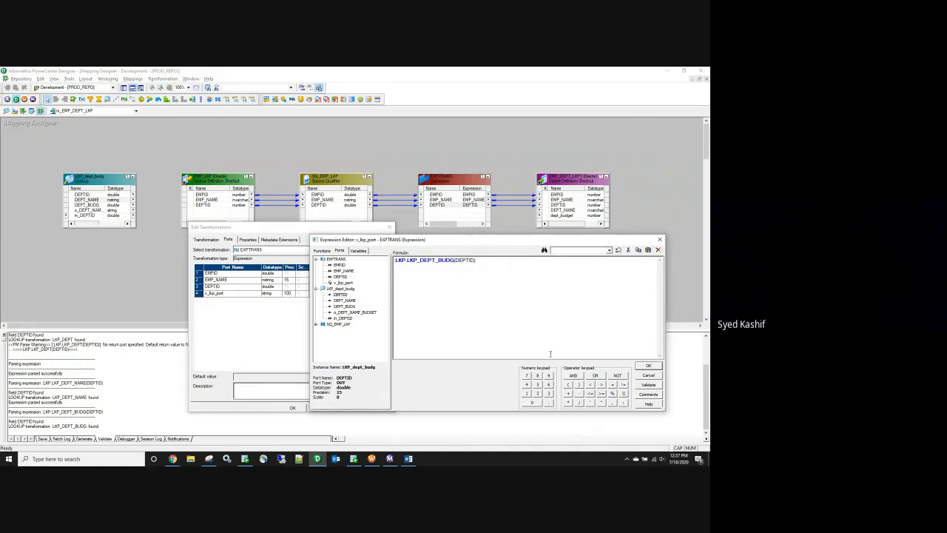
Step: Validate the v_lkp_port expression and close the Expression Editor and Edit Transformations
left_click(648, 385)
key("Return")
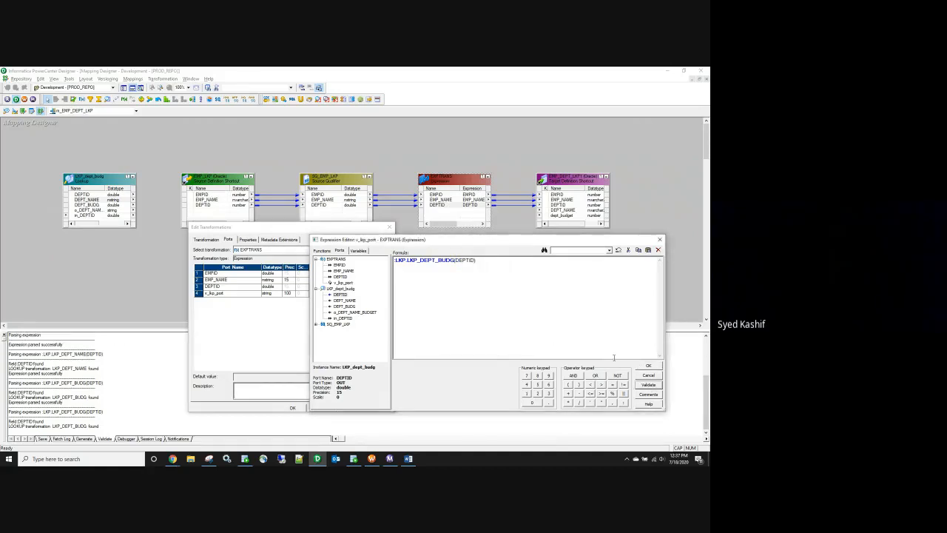
left_click(649, 366)
left_click(292, 408)
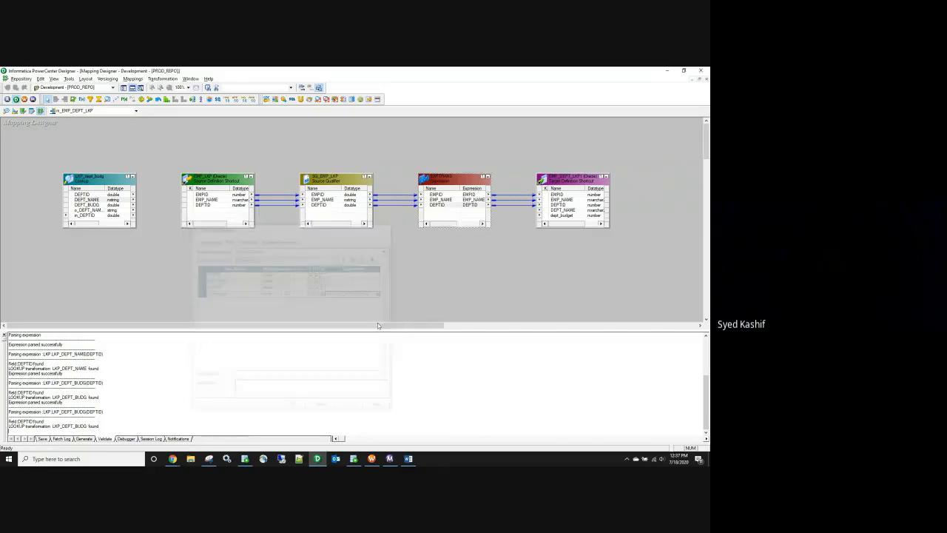
Step: Review EXPTRANS's ports, select v_lkp_port, compare with the SQL results, and add a new port
double_click(442, 205)
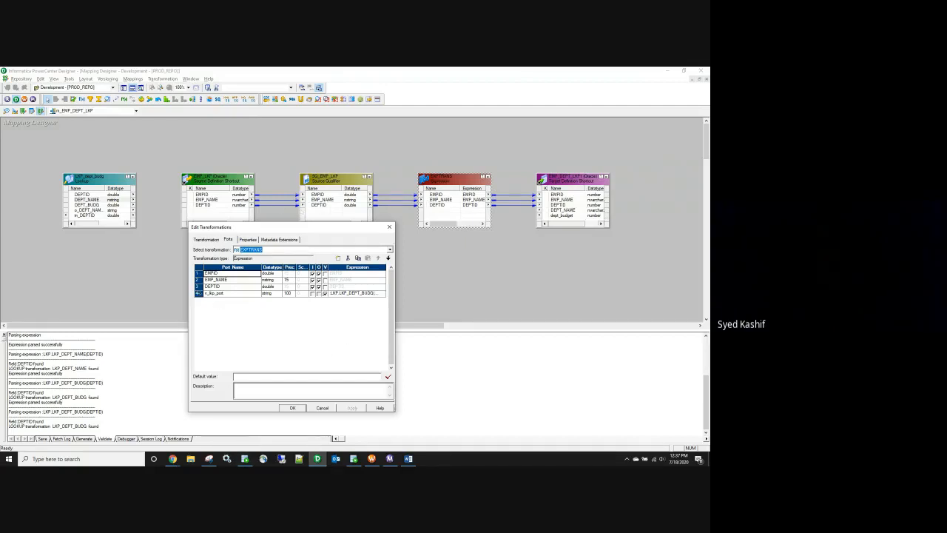
left_click(237, 294)
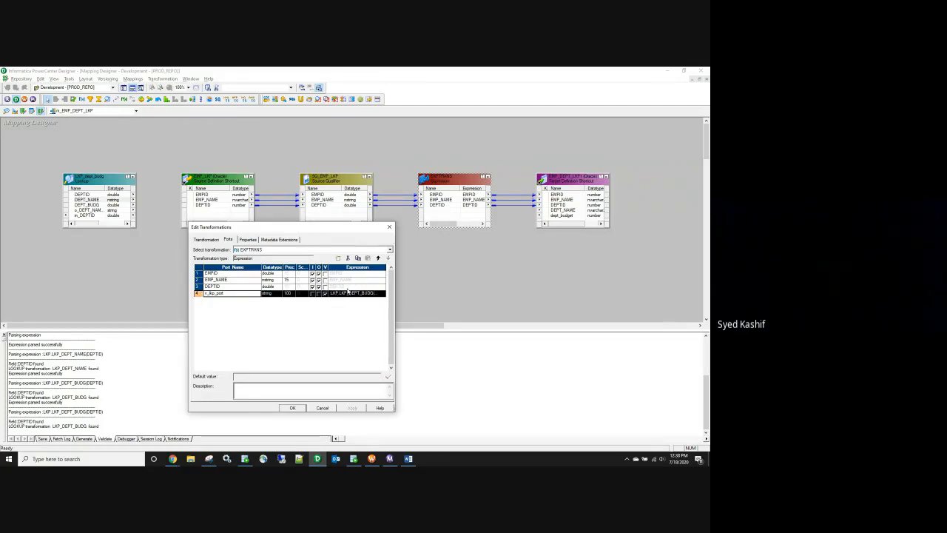
left_click(354, 459)
key("alt+Tab")
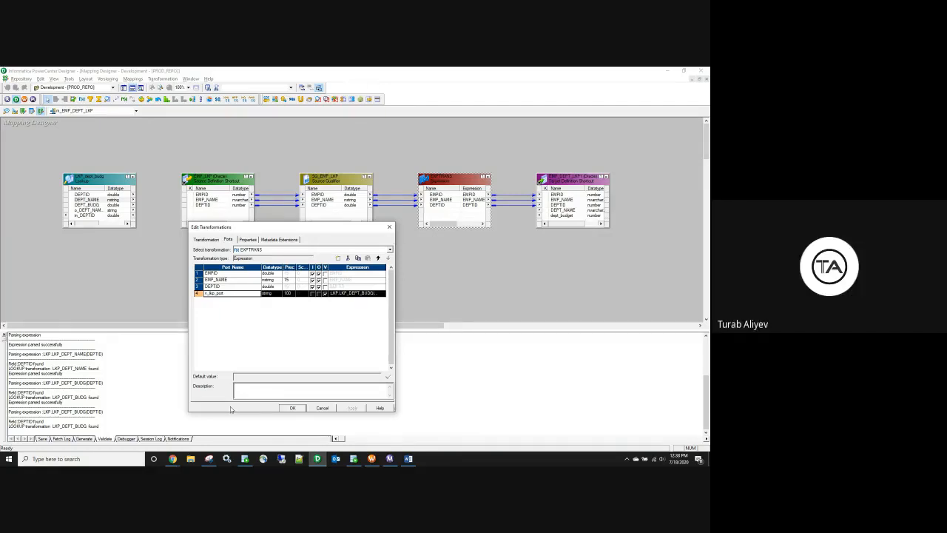
left_click(339, 257)
Step: Rename the new port o_dept_name, set precision 100, and make it output-only
left_click(225, 301)
type("o")
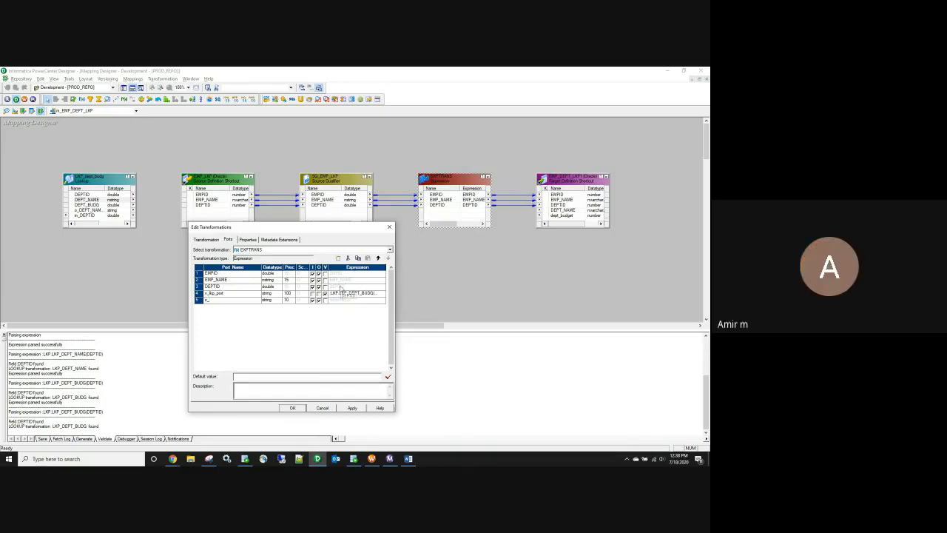
type("_dept_name")
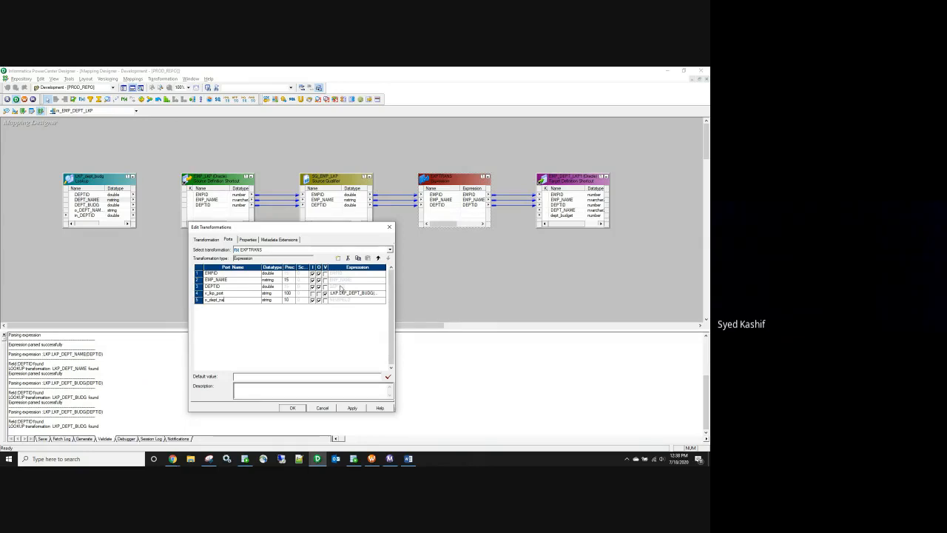
left_click(290, 301)
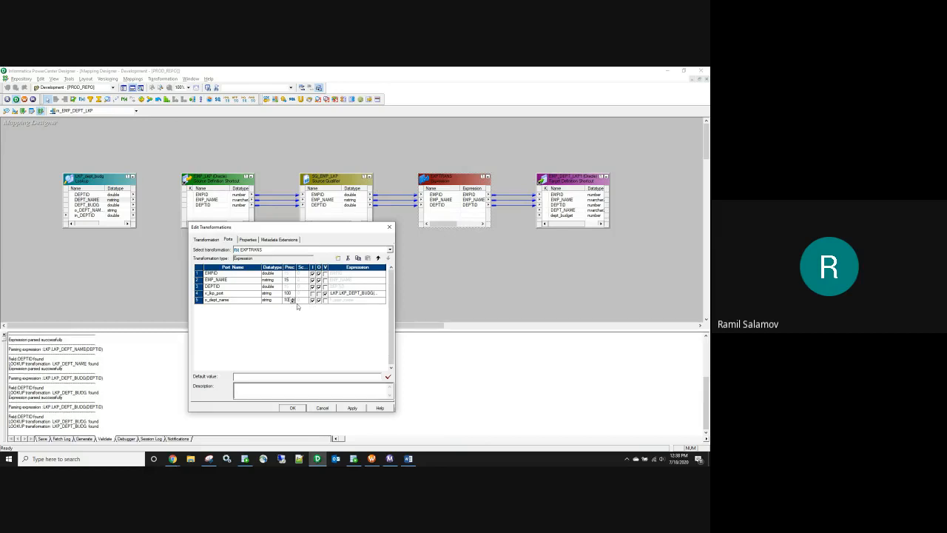
type("0")
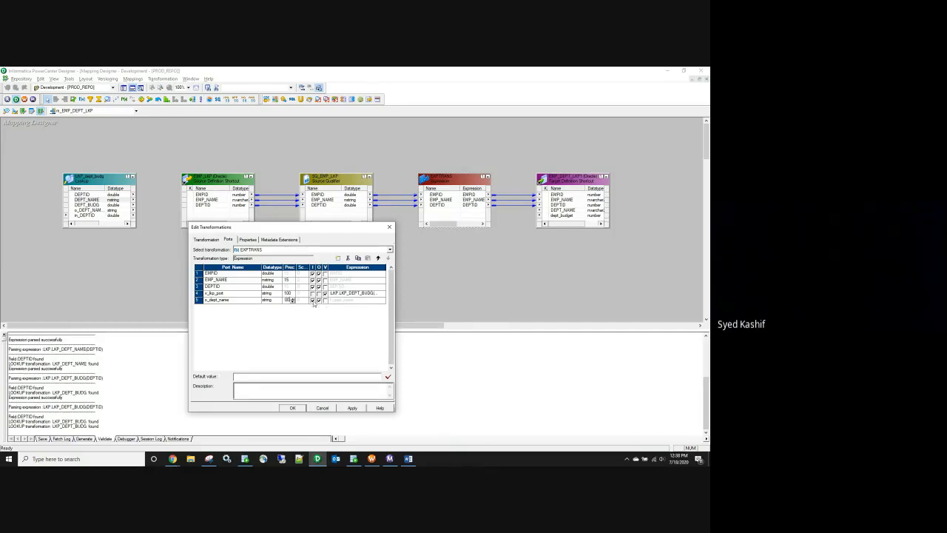
left_click(312, 300)
left_click(348, 300)
left_click(383, 300)
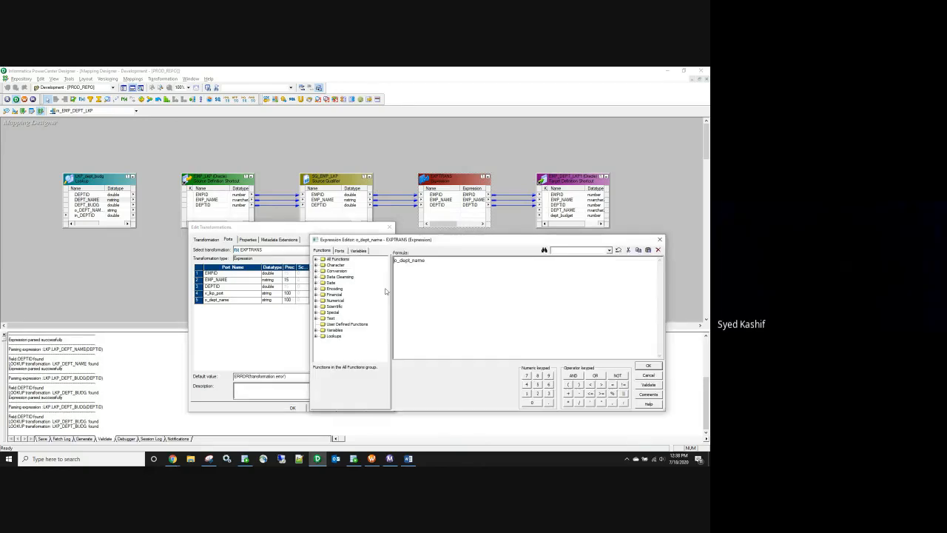
Step: Start the o_dept_name formula as substr(v_lkp_port,1
key("ctrl+a")
type("substr")
left_click(339, 251)
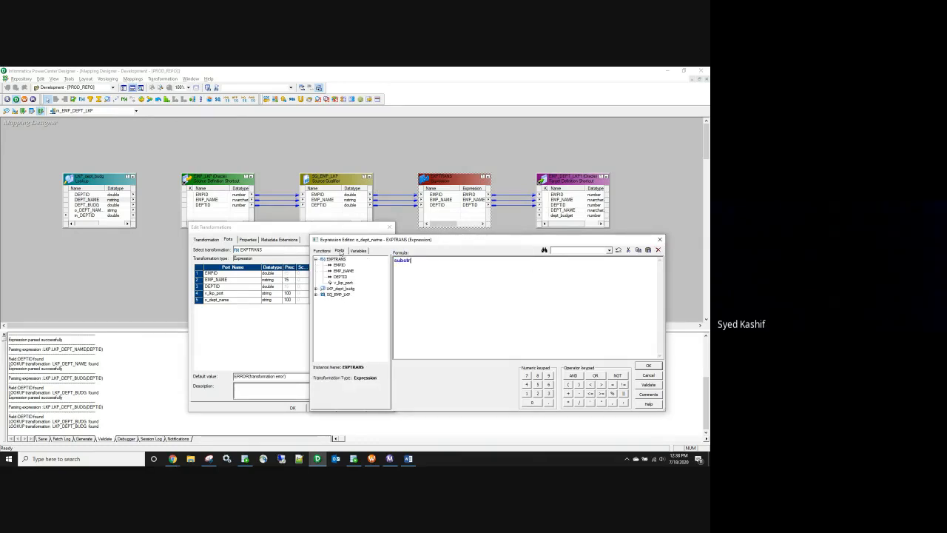
left_click(343, 284)
double_click(343, 284)
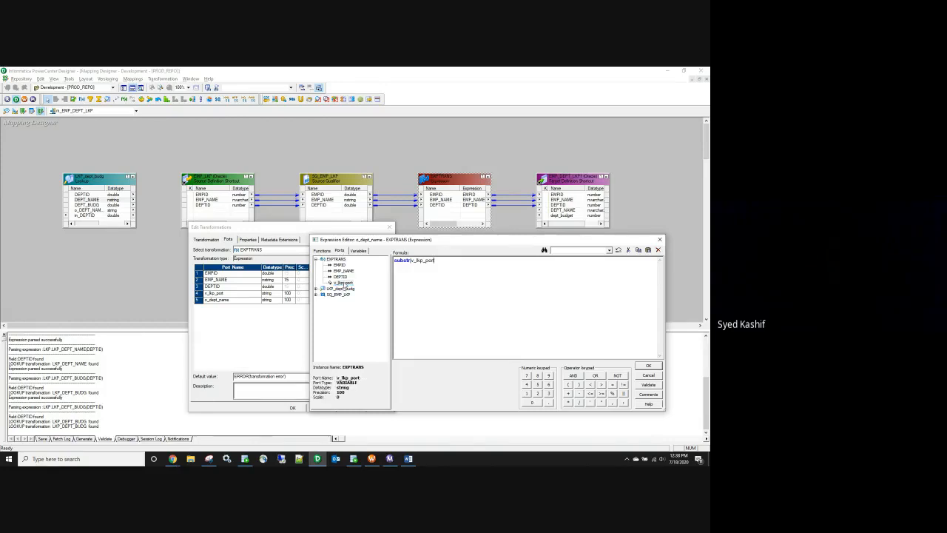
type(",1)")
Step: Check the concatenated query output, then complete the formula with instr(v_lkp_port,',',1,1)
left_click(353, 458)
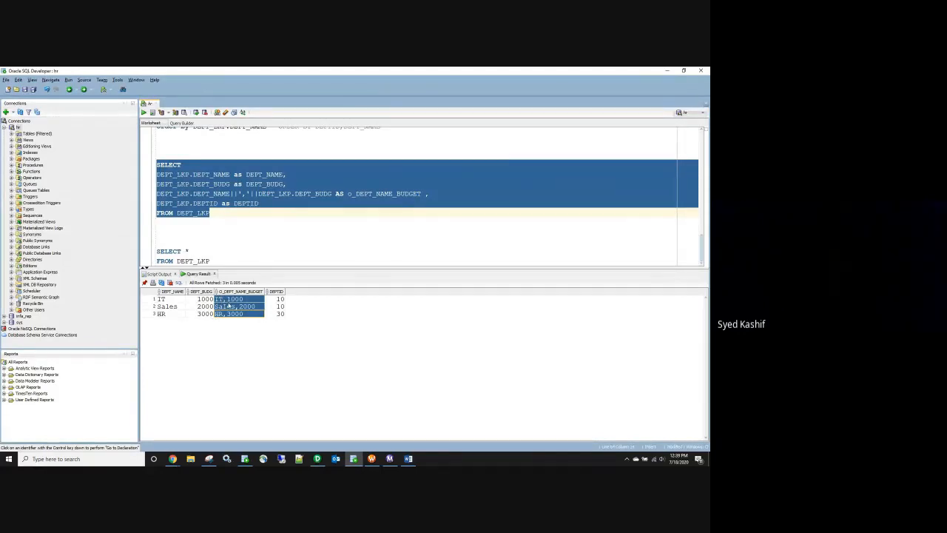
key("alt+Tab")
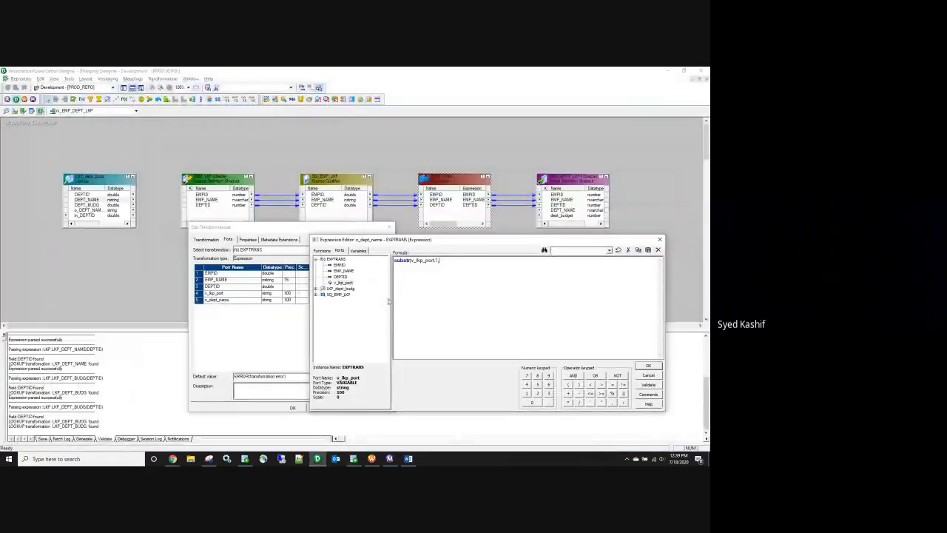
key("alt+Tab")
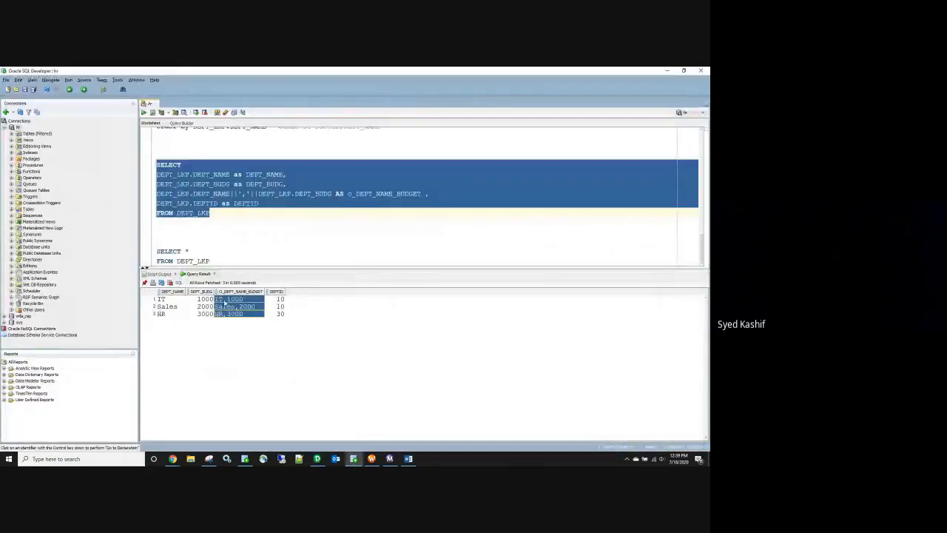
key("alt+Tab")
type("instr")
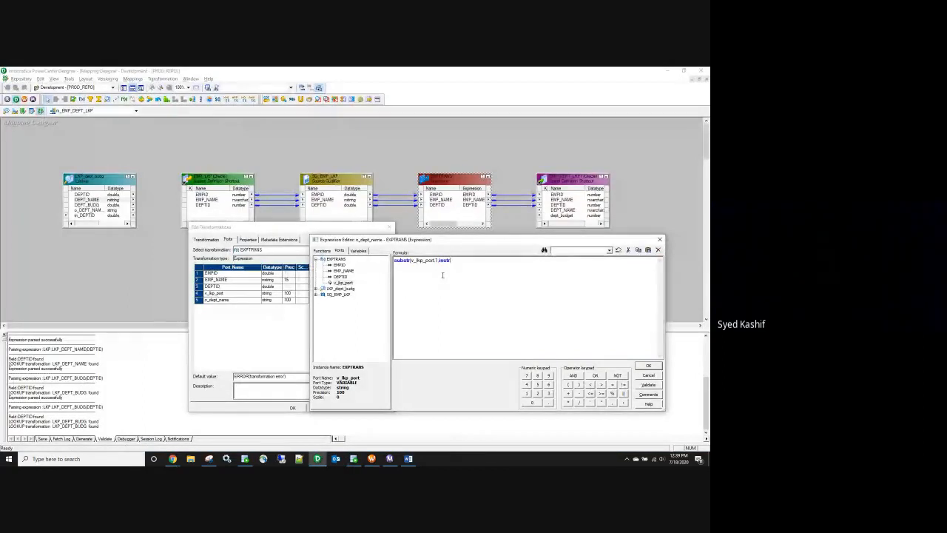
type("(")
double_click(347, 283)
type(",1,1)")
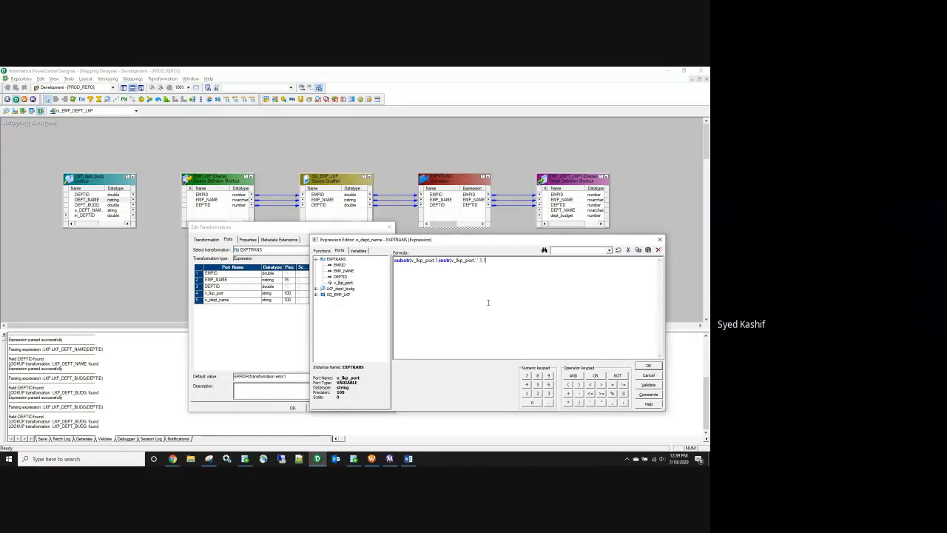
Step: Validate the substr/instr formula until it parses and close the editors
left_click(642, 387)
left_click(534, 339)
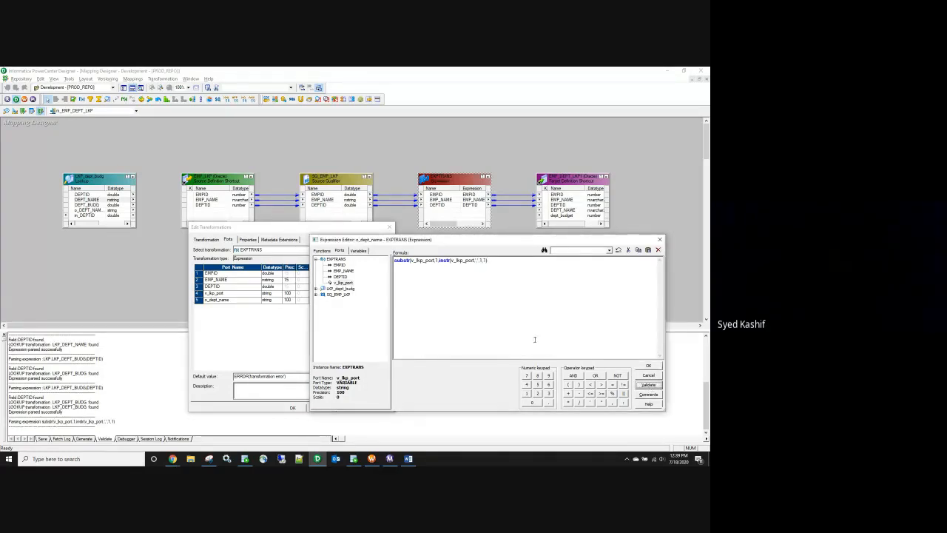
left_click(519, 260)
left_click(649, 384)
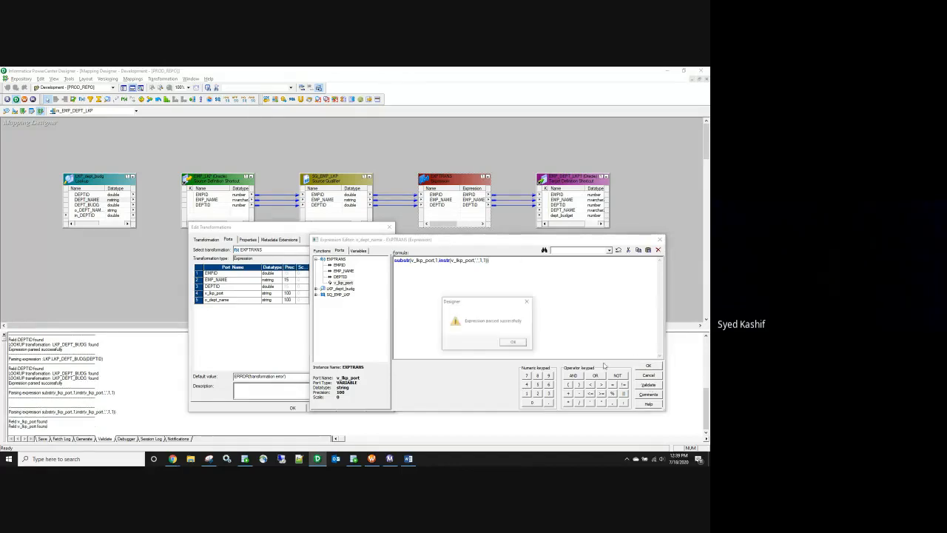
left_click(522, 345)
left_click(648, 365)
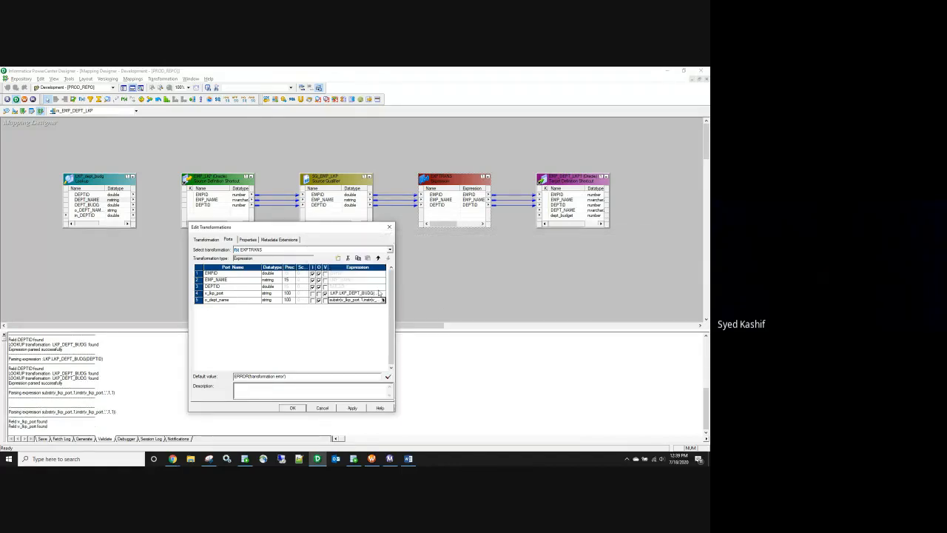
left_click(352, 409)
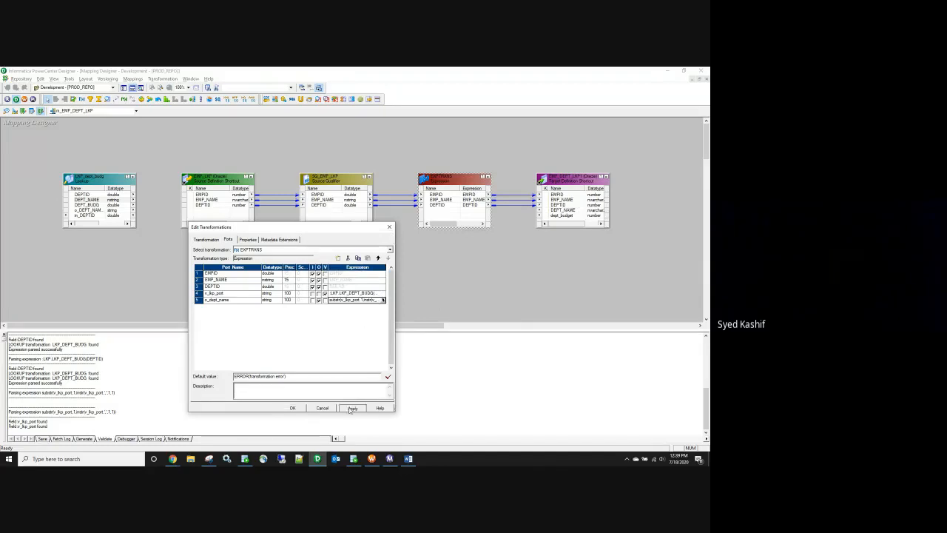
left_click(292, 408)
Step: Link o_dept_name to the target's DEPT_NAME port
left_click(456, 211)
left_click_drag(456, 213, 562, 210)
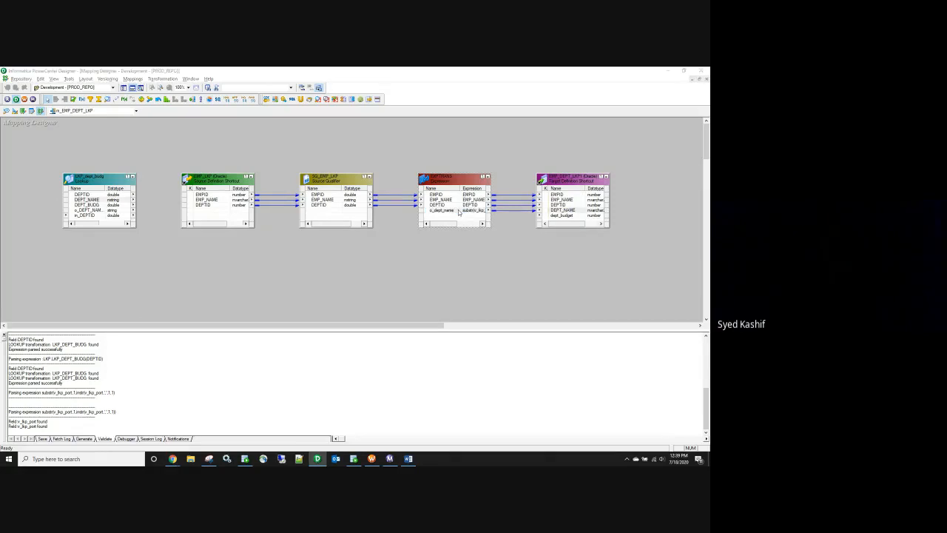
double_click(463, 213)
Step: Remove the unwanted NEWFIELD port from EXPTRANS
left_click(338, 258)
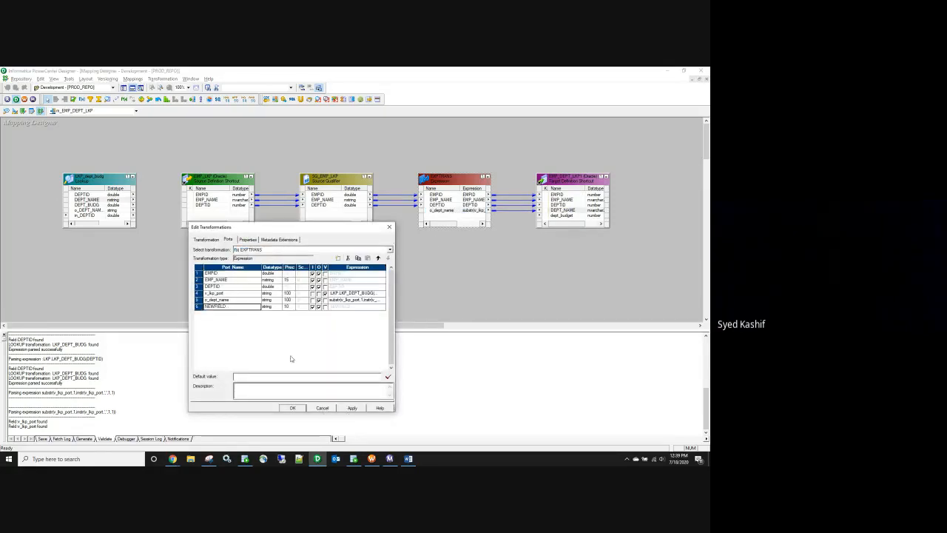
left_click(198, 306)
left_click(347, 257)
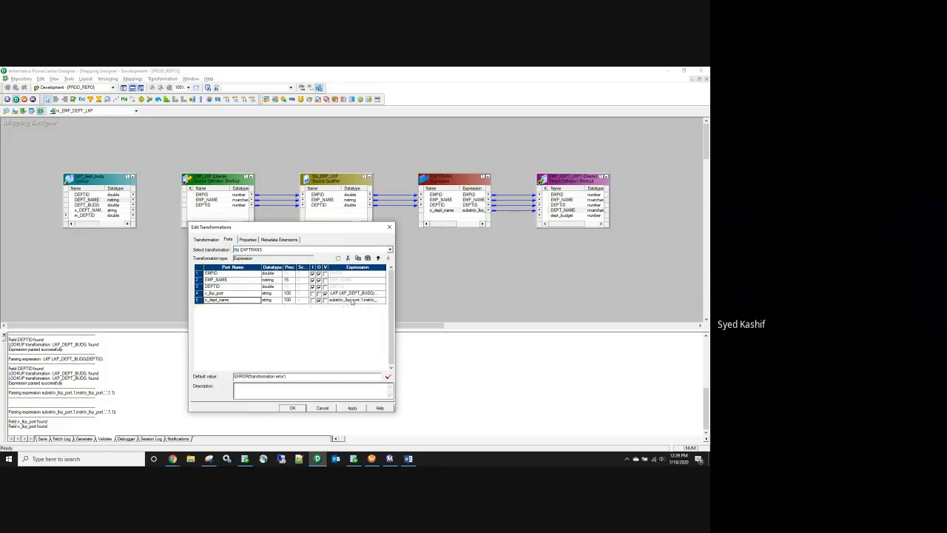
left_click(293, 407)
Step: Copy the target's dept_budget port into EXPTRANS and make it output-only
left_click_drag(560, 216, 472, 215)
double_click(472, 215)
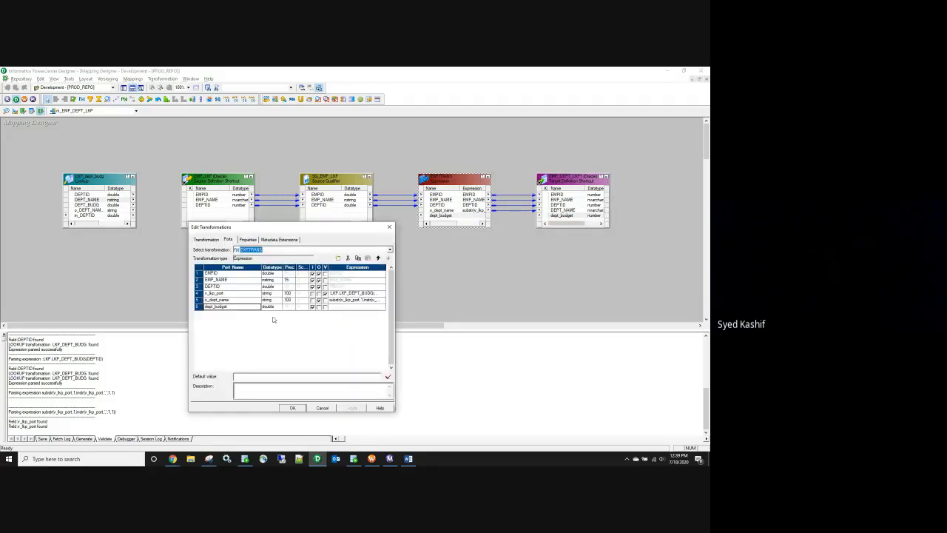
left_click(313, 307)
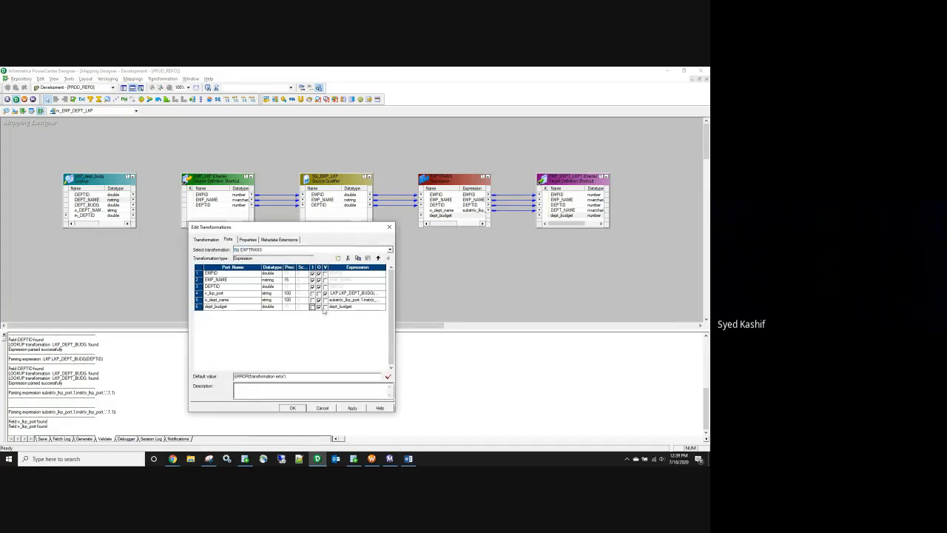
left_click(383, 307)
left_click(383, 307)
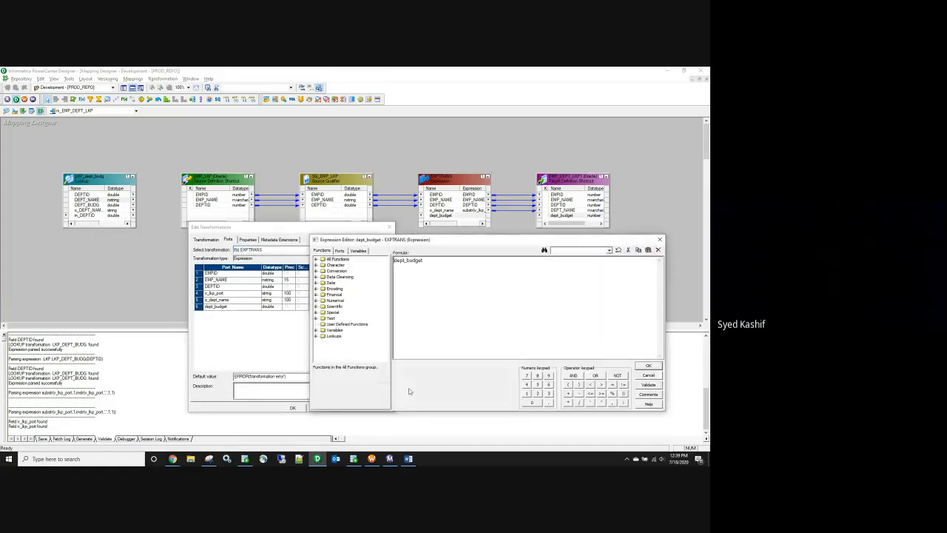
Step: Enter the dept_budget formula substr(v_lkp_port,instr(v_lkp_port,',',1,1))
left_click(354, 459)
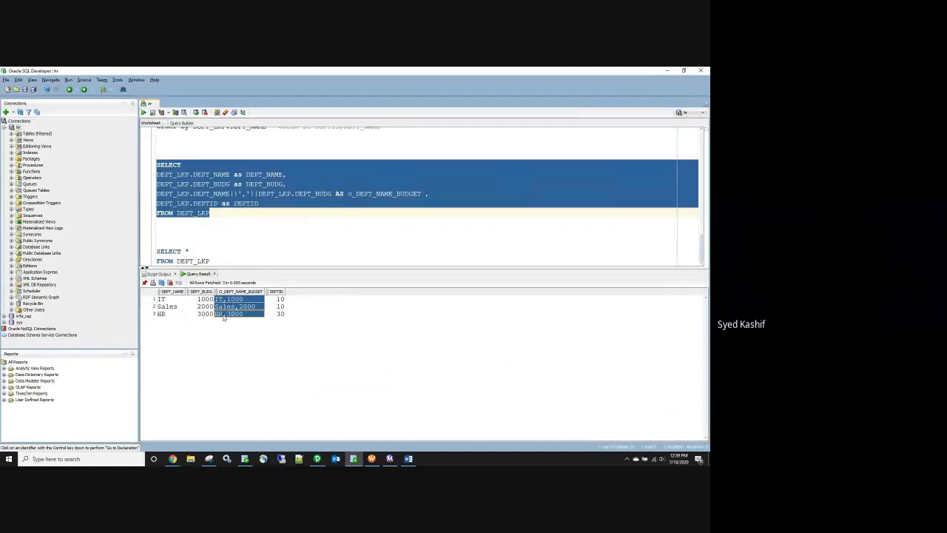
key("alt+Tab")
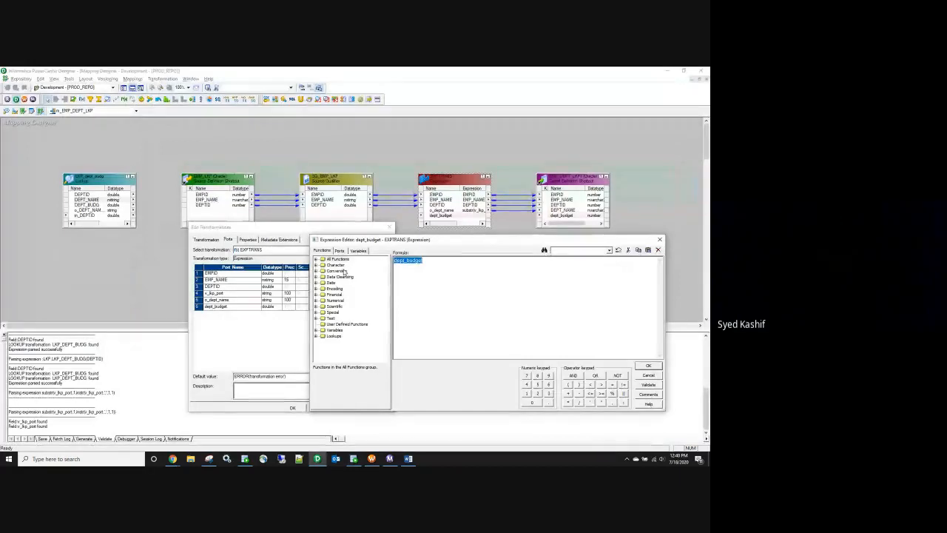
type("substr")
left_click_drag(413, 268, 374, 257)
type("susb")
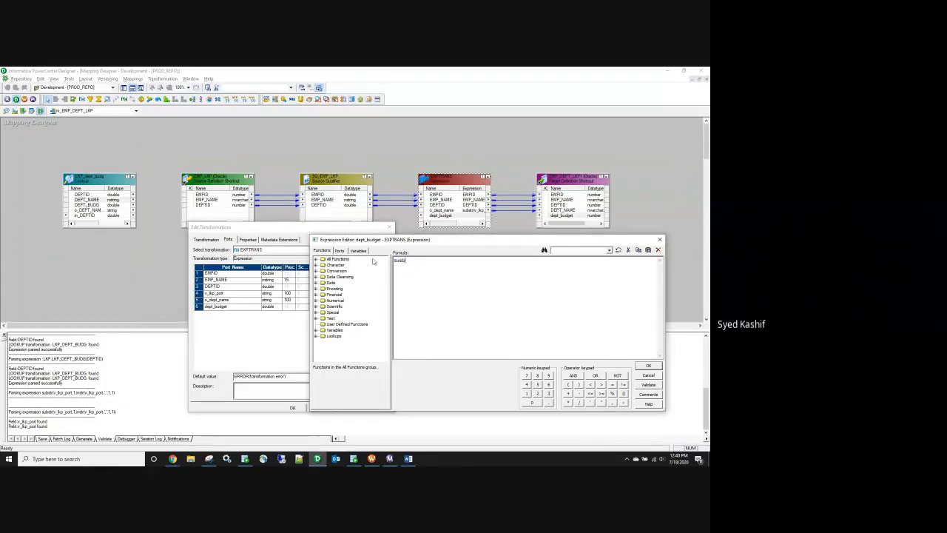
type("strbstr(")
left_click(339, 251)
double_click(344, 282)
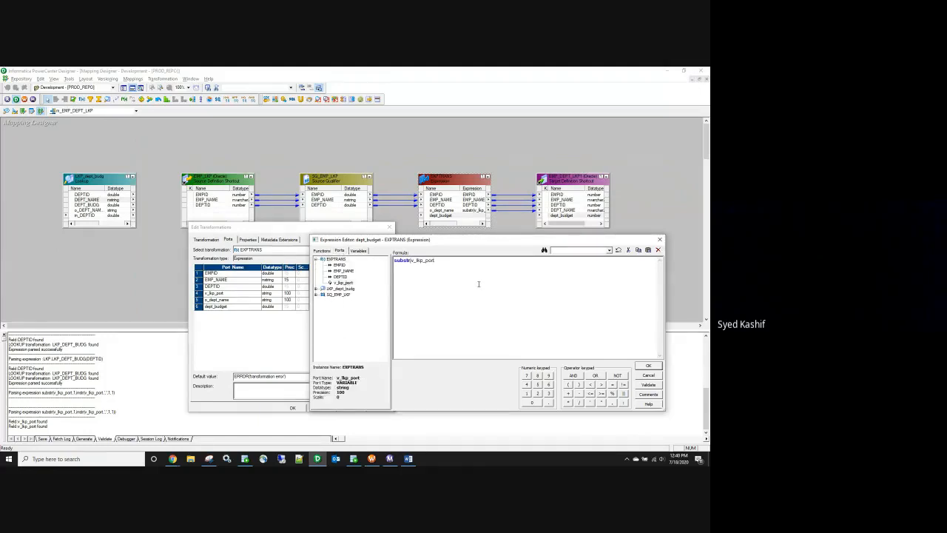
type(",instr(")
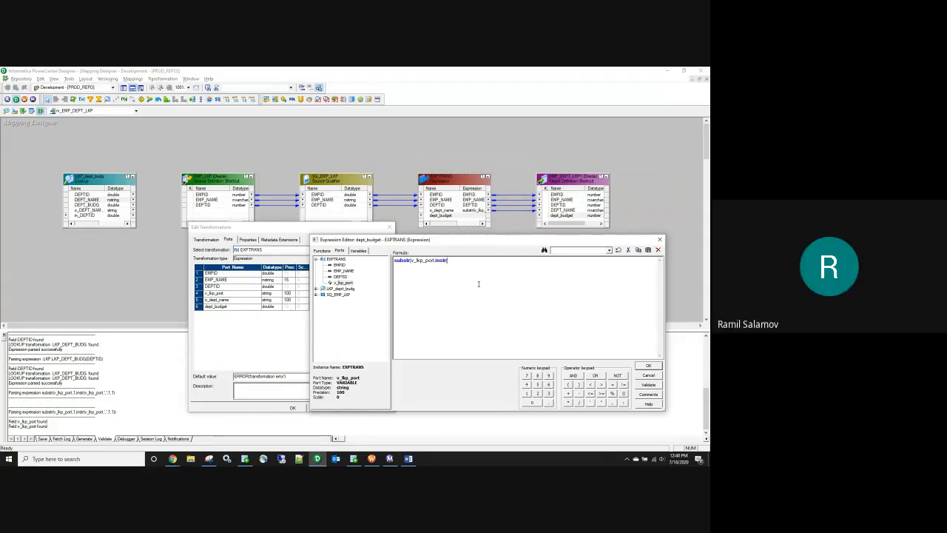
double_click(344, 283)
type(",',',1,1))")
Step: Validate the dept_budget expression and link it to the target's dept_budget port
left_click(649, 384)
key("Return")
left_click(648, 366)
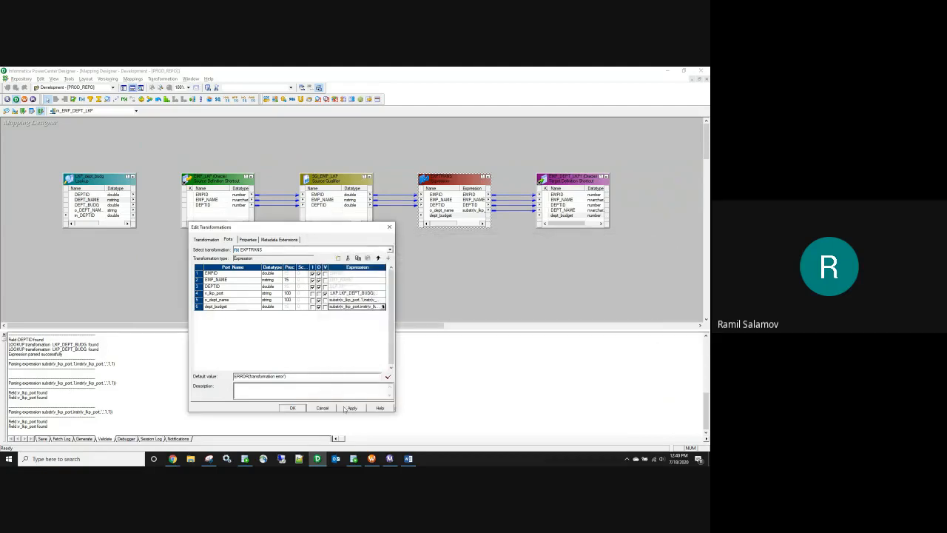
left_click(300, 407)
left_click_drag(452, 215, 560, 216)
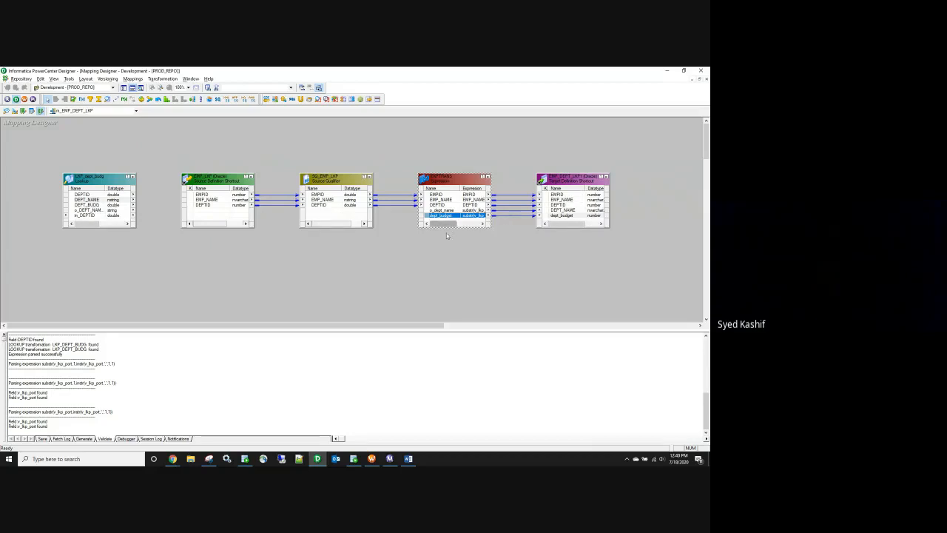
left_click(349, 251)
Step: Save the mapping and refresh the session's mapping in Workflow Manager
key("ctrl+s")
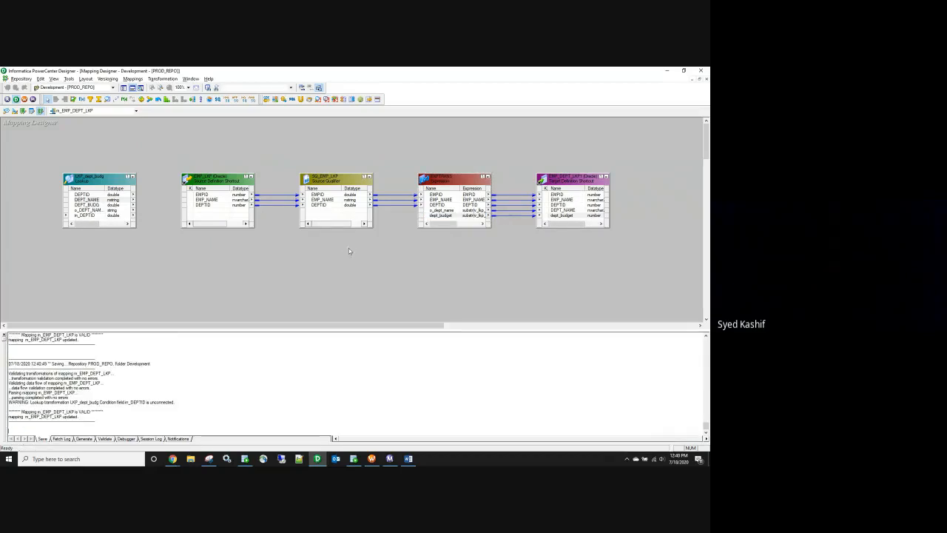
left_click(372, 458)
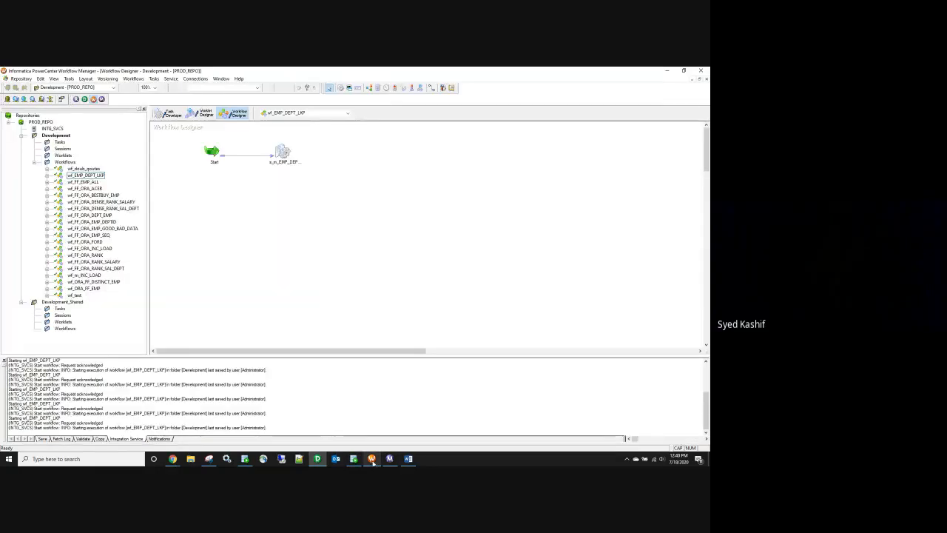
right_click(284, 151)
left_click(338, 226)
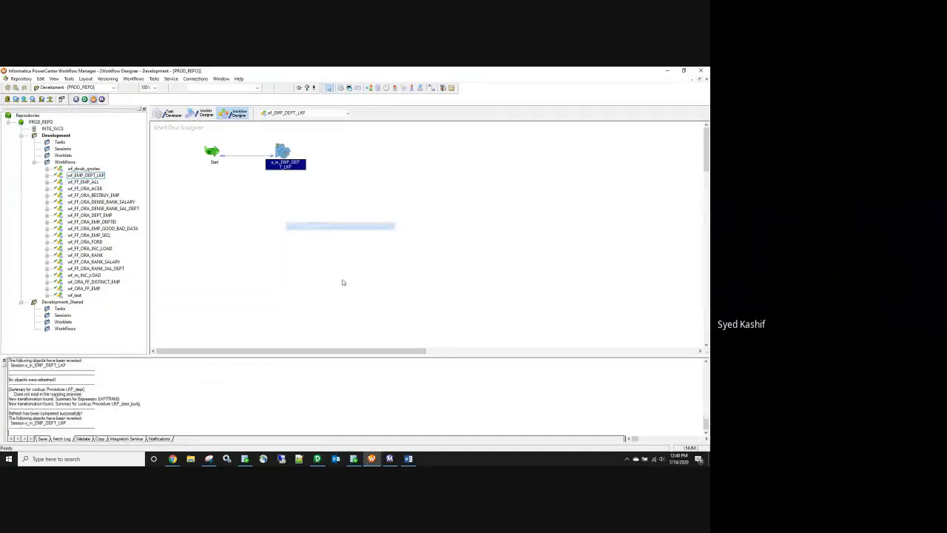
Step: Set the LKP_dept_budg lookup connection to hr in the session's Mapping settings
double_click(285, 153)
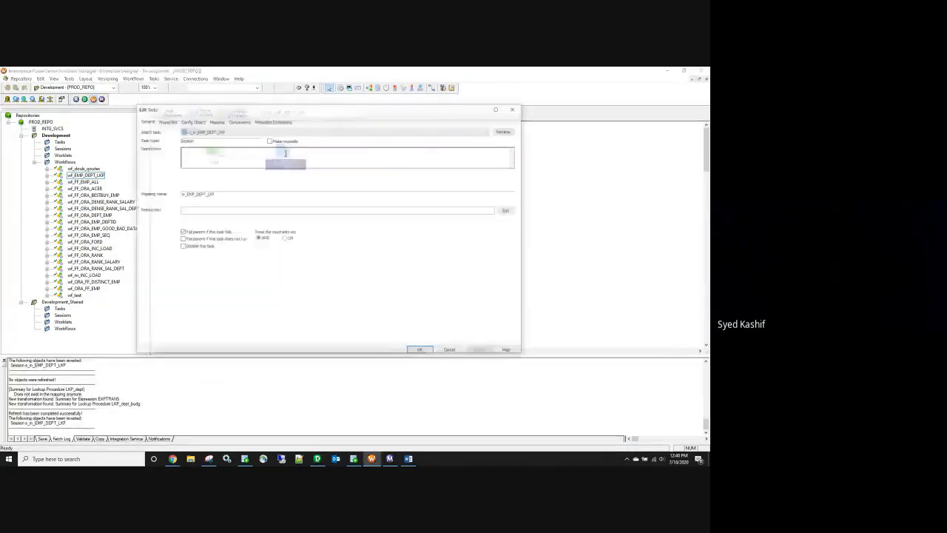
left_click(215, 120)
left_click(176, 190)
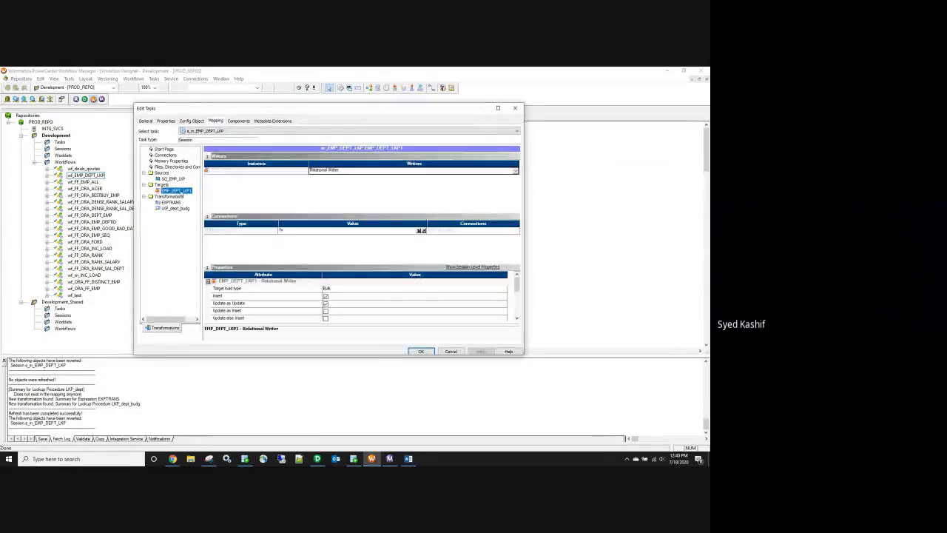
left_click(175, 208)
left_click(423, 171)
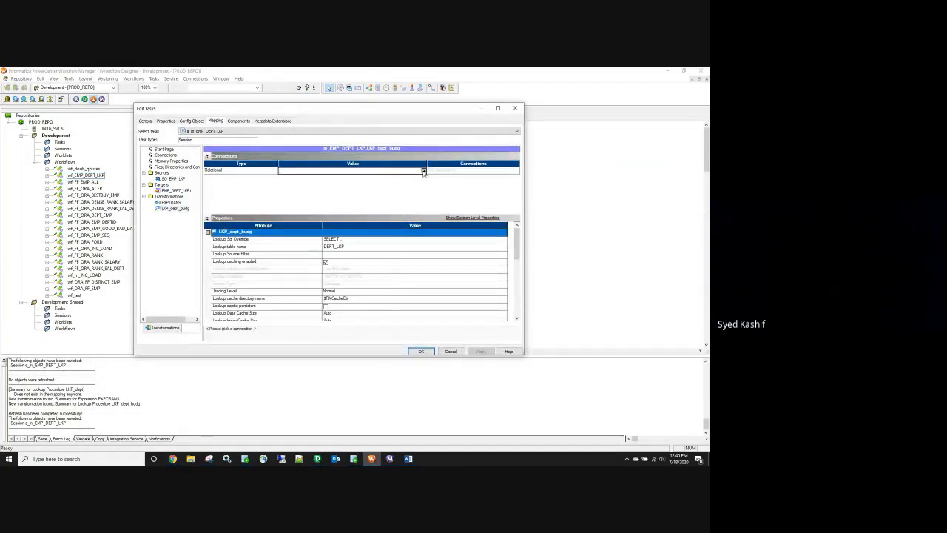
left_click(285, 230)
left_click(372, 191)
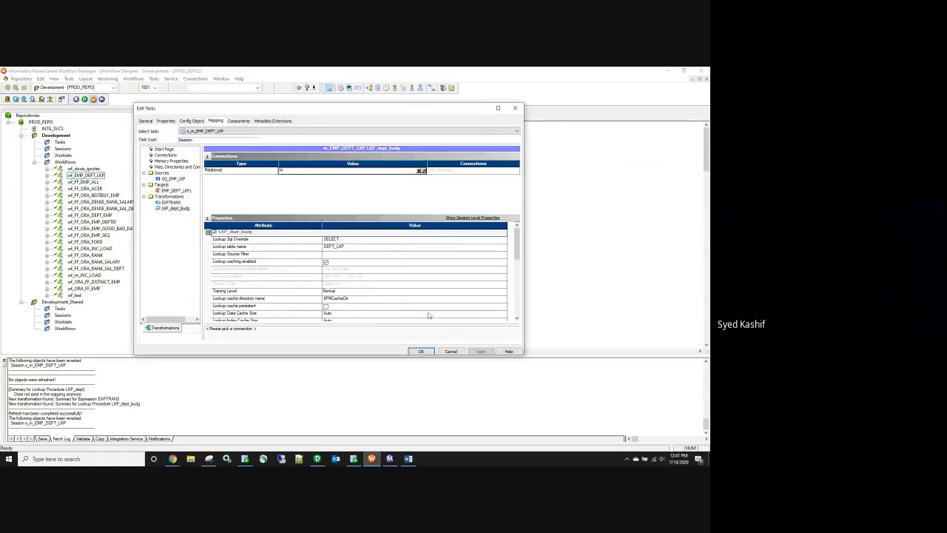
left_click(481, 352)
left_click(421, 351)
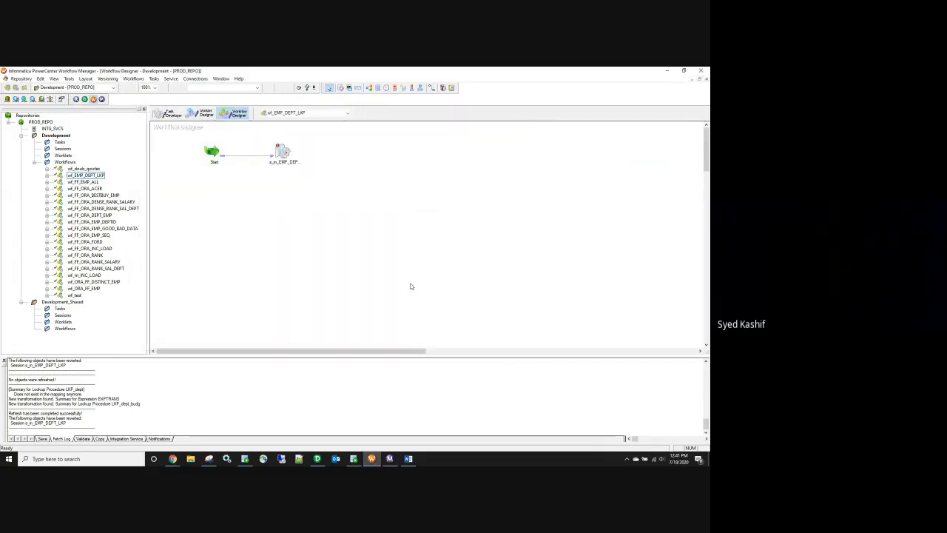
Step: Save the workflow and start wf_EMP_DEPT_LKP
key("ctrl+s")
right_click(309, 210)
left_click(351, 295)
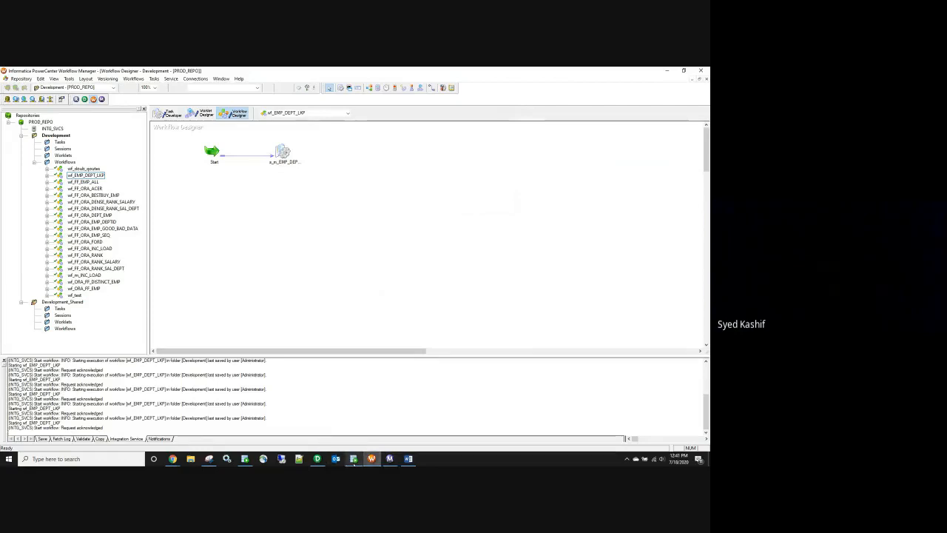
left_click(354, 458)
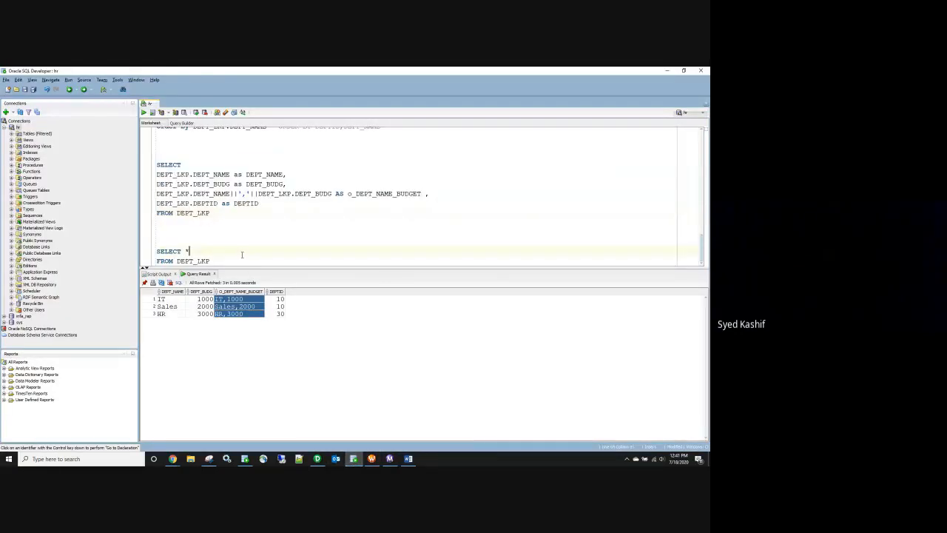
Step: Run select * from EMP_DEPT_LKP, which returns no rows, then bring up Workflow Monitor
scroll(240, 256, "up", 3)
scroll(238, 253, "up", 3)
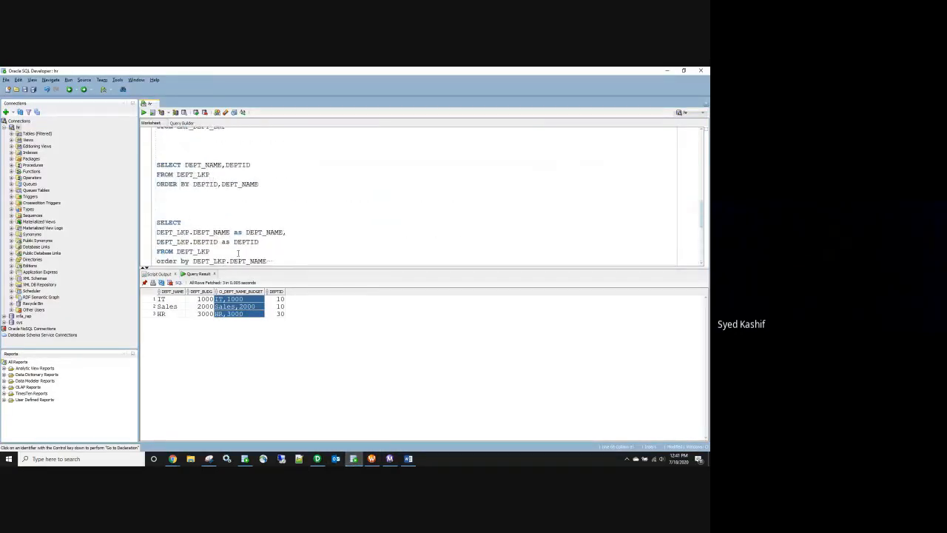
scroll(238, 253, "up", 2)
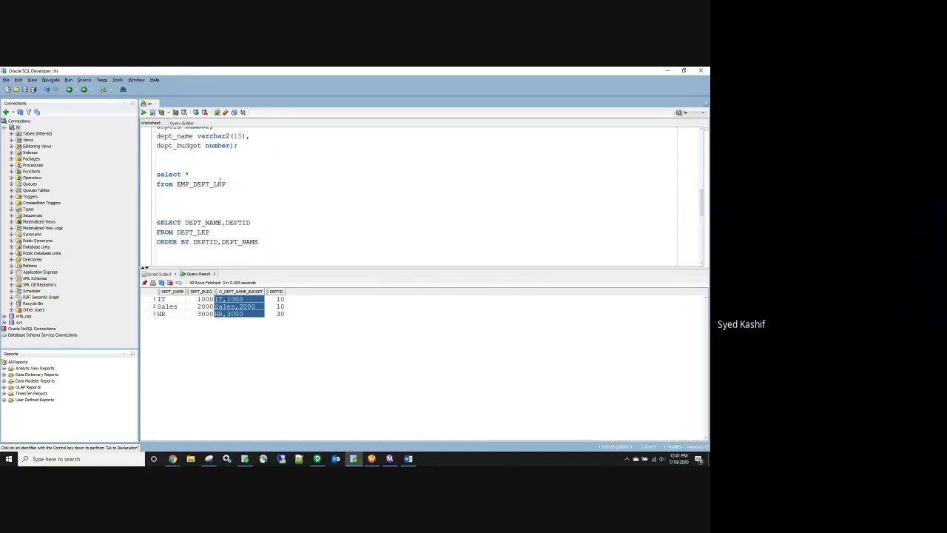
left_click_drag(156, 172, 157, 193)
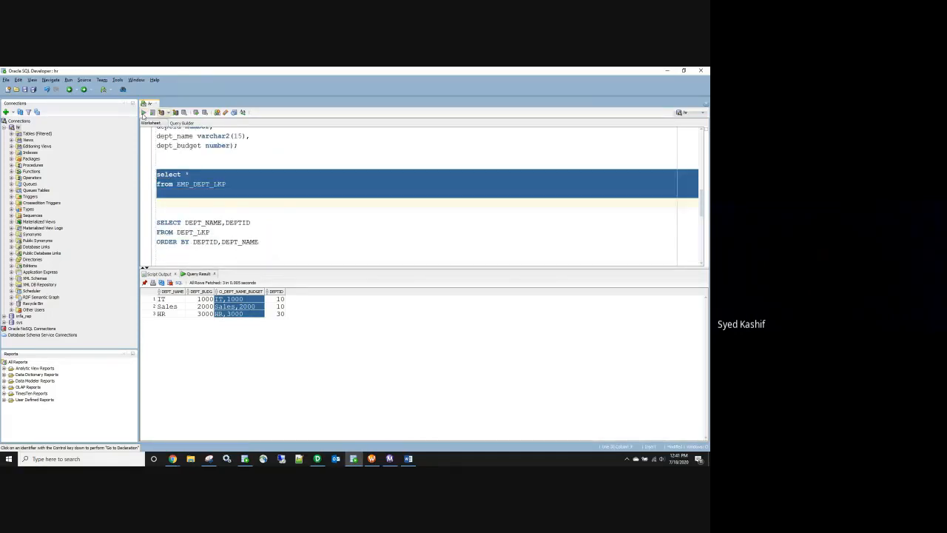
left_click(144, 114)
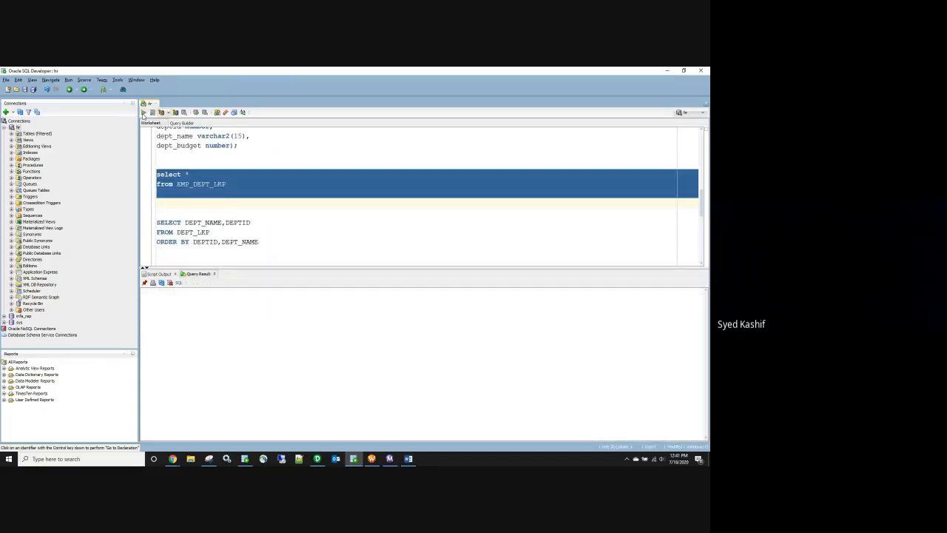
left_click(391, 459)
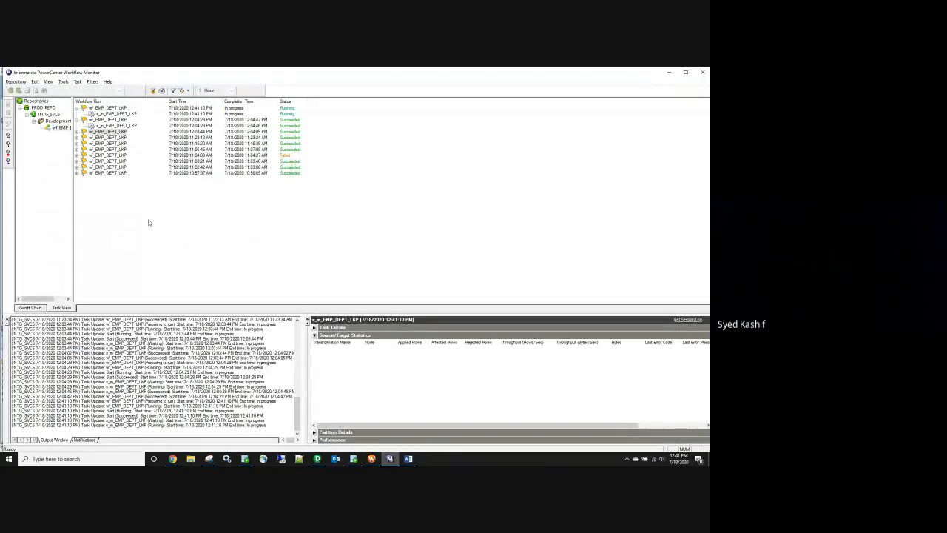
Step: Collapse the older run and show the latest s_m_EMP_DEPT_LKP session's statistics: 2 rows loaded, 0 rejected
left_click(76, 120)
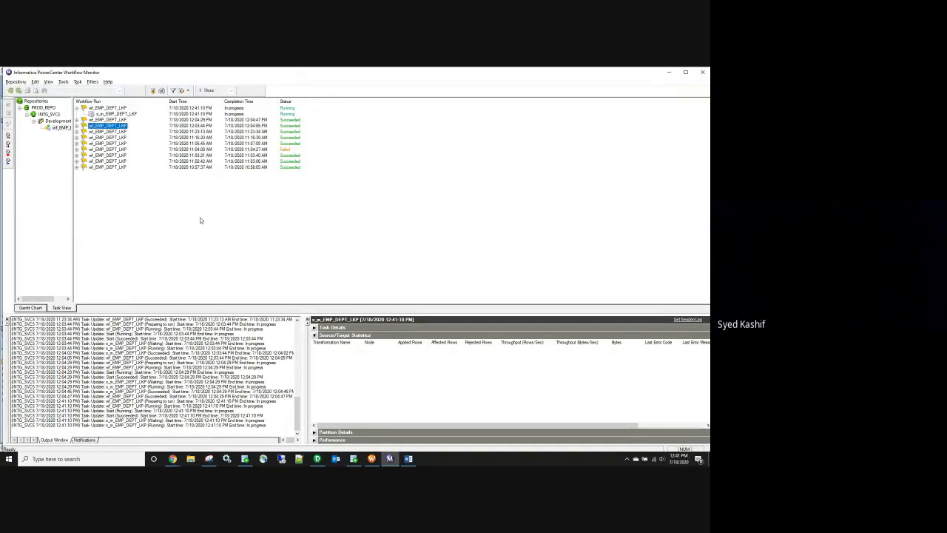
left_click(120, 114)
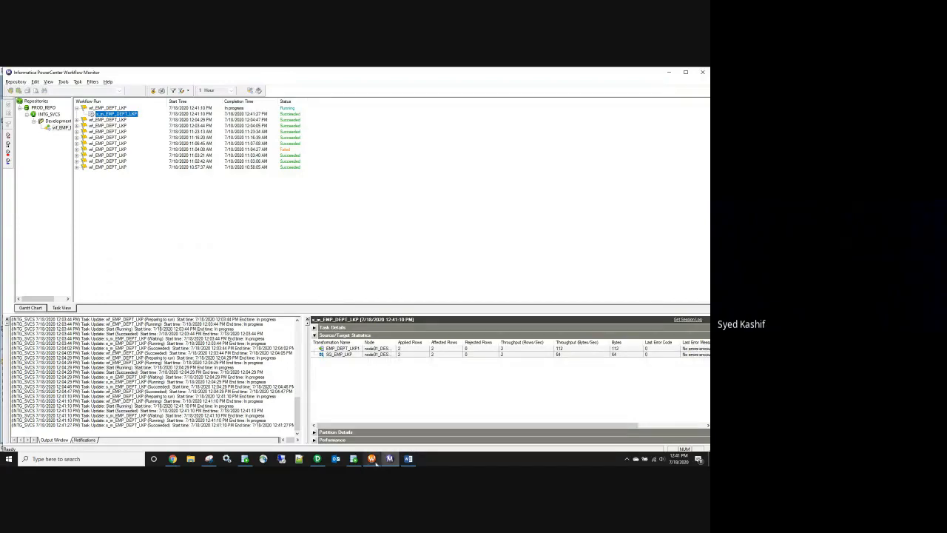
Step: Rerun the EMP_DEPT_LKP query and highlight row 2's null DEPT_NAME and DEPT_BUDGET for DEPTID 20
left_click(353, 459)
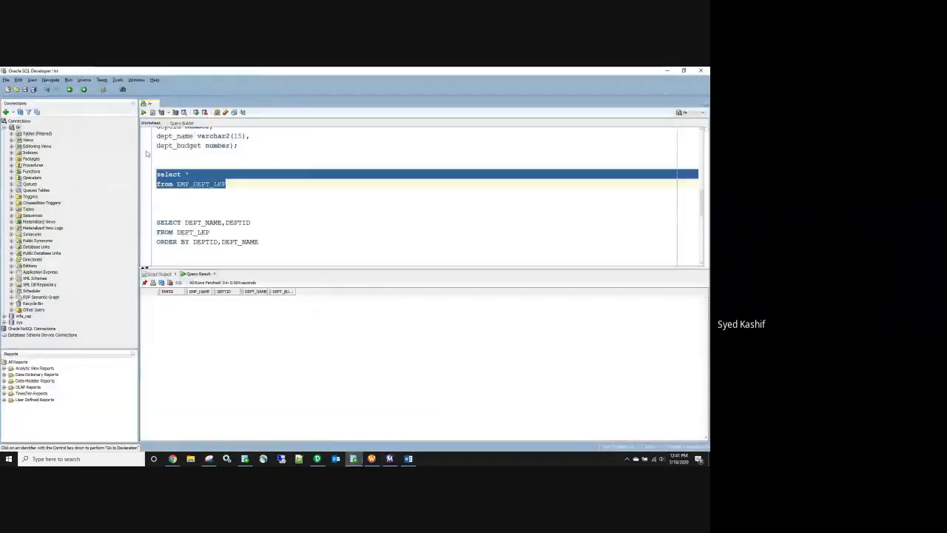
key("ctrl+Return")
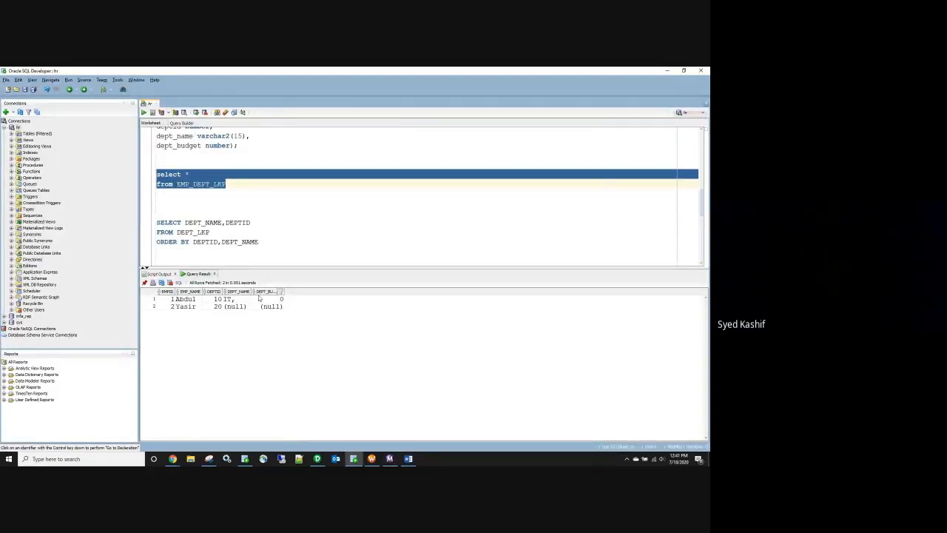
left_click(235, 307)
left_click(265, 307)
left_click_drag(234, 308, 280, 310)
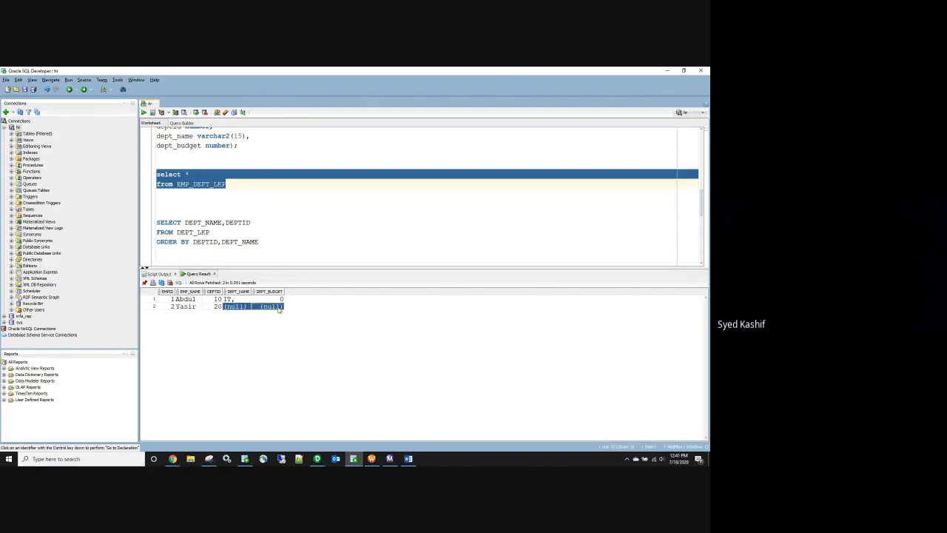
left_click(211, 307)
Step: Run SELECT * FROM DEPT_lkp to list the departments
scroll(260, 214, "up", 3)
scroll(261, 214, "up", 3)
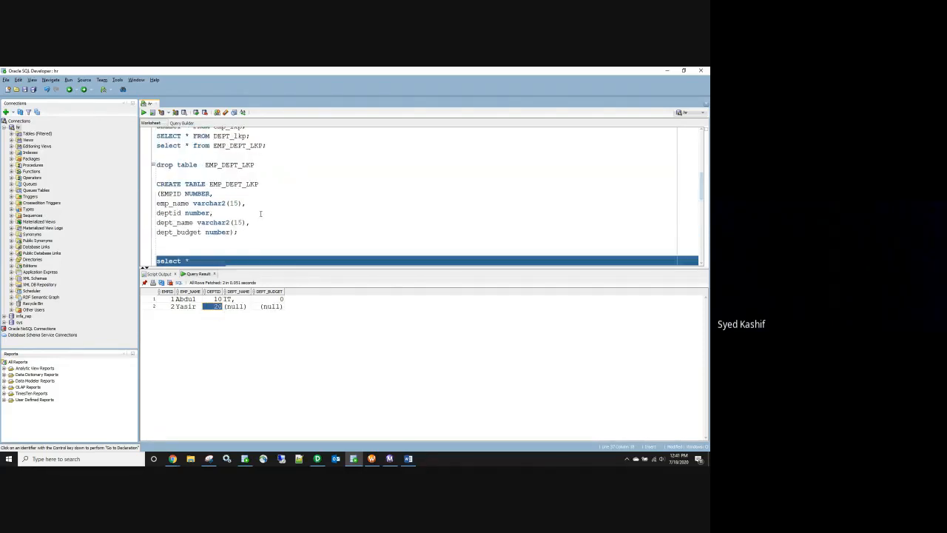
scroll(261, 214, "up", 1)
left_click_drag(251, 222, 155, 222)
left_click(144, 113)
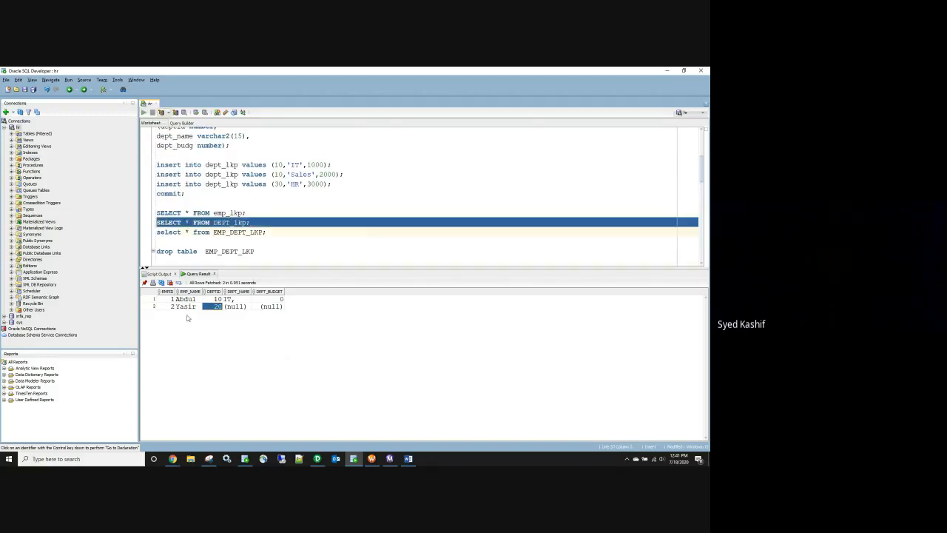
Step: Run the EMP_DEPT_LKP query again, then return to the Designer mapping
left_click(247, 213)
scroll(282, 237, "down", 8)
scroll(282, 237, "down", 3)
scroll(268, 235, "up", 10)
left_click_drag(265, 204, 156, 203)
left_click(144, 112)
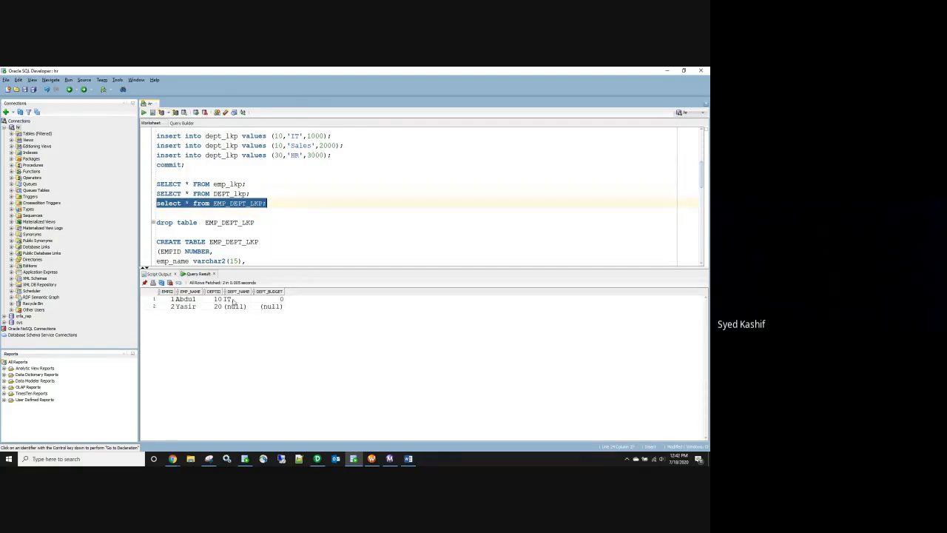
left_click(320, 460)
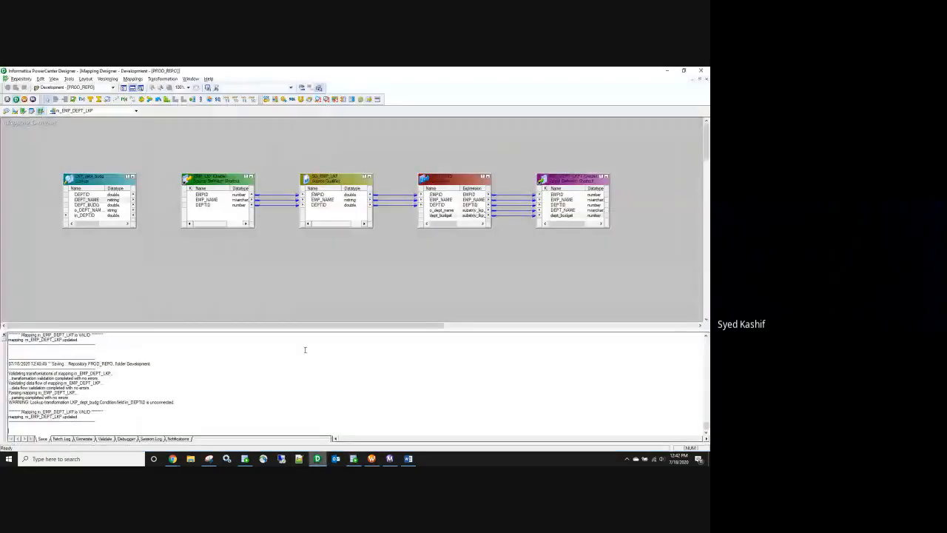
Step: Re-accept the o_dept_name formula in EXPTRANS, apply the change, and save m_EMP_DEPT_LKP
double_click(442, 210)
left_click(378, 301)
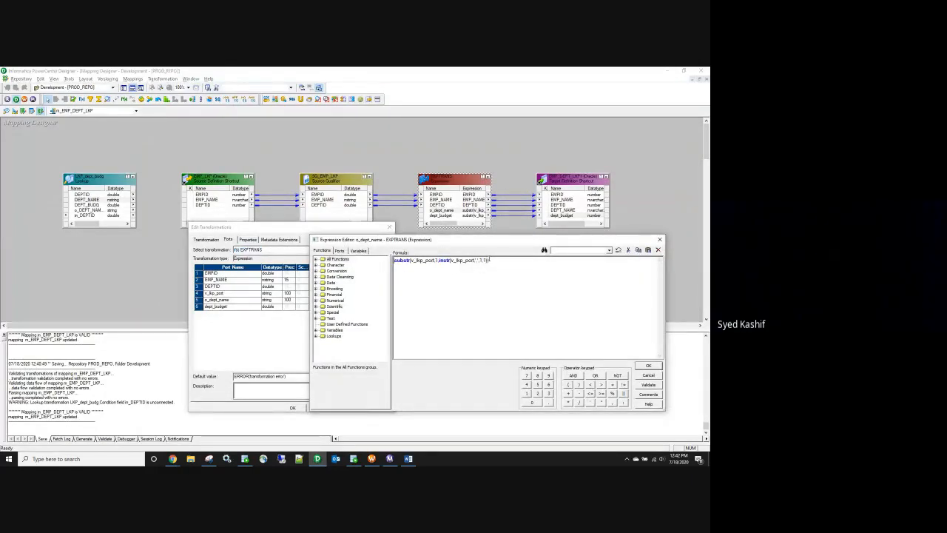
left_click(660, 240)
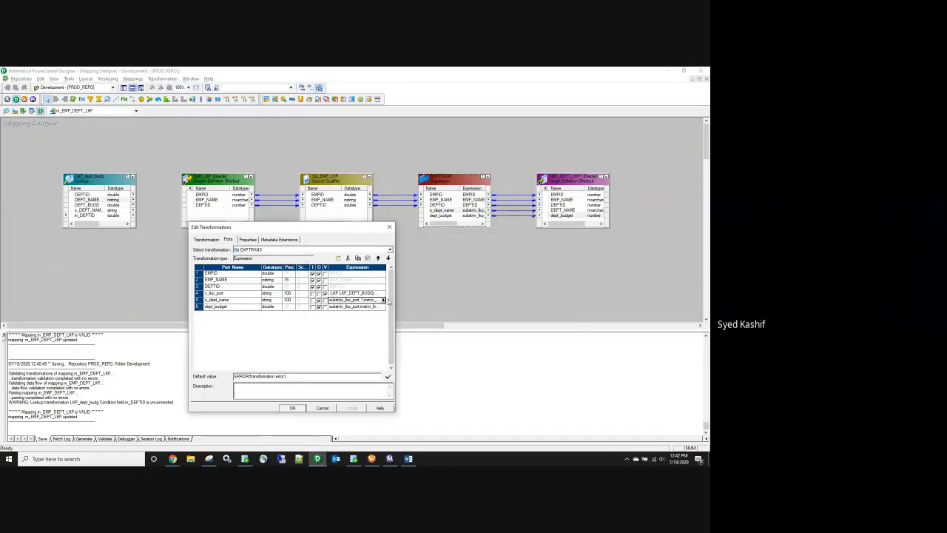
left_click(383, 301)
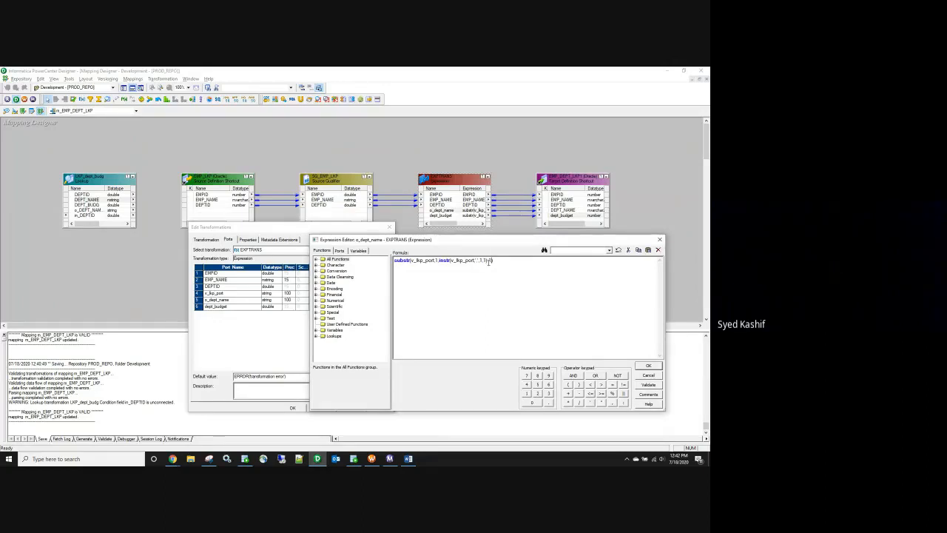
left_click(649, 366)
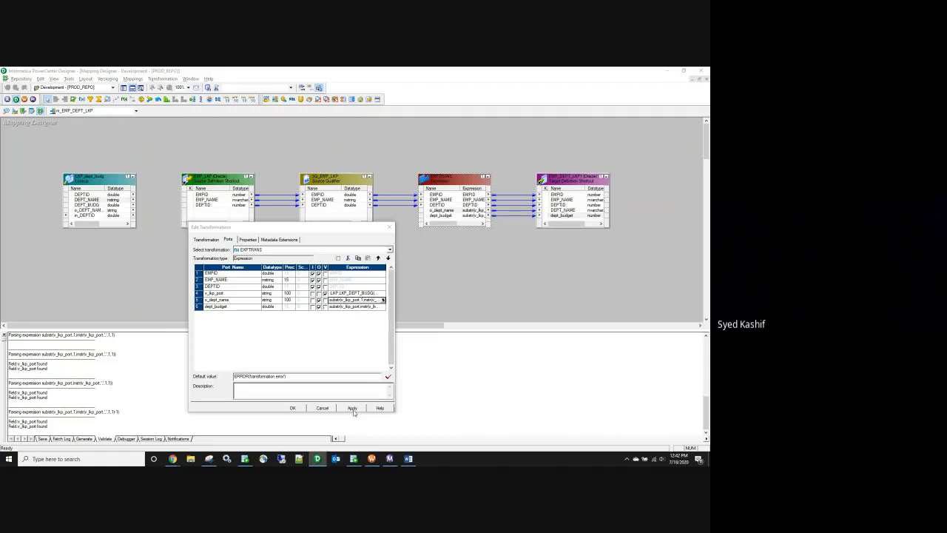
left_click(353, 408)
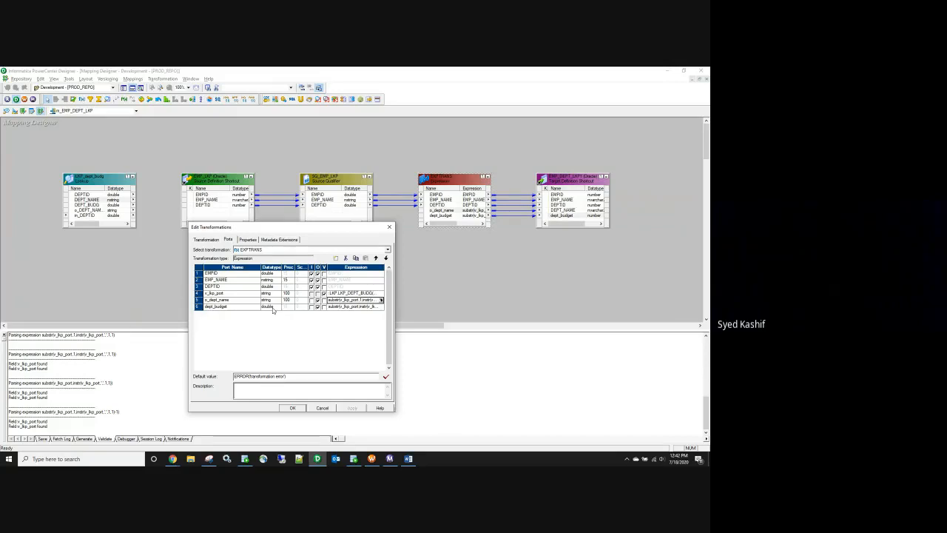
left_click(292, 408)
key("ctrl+s")
Step: Refresh the session's mapping in Workflow Manager and save the workflow
left_click(371, 459)
right_click(282, 157)
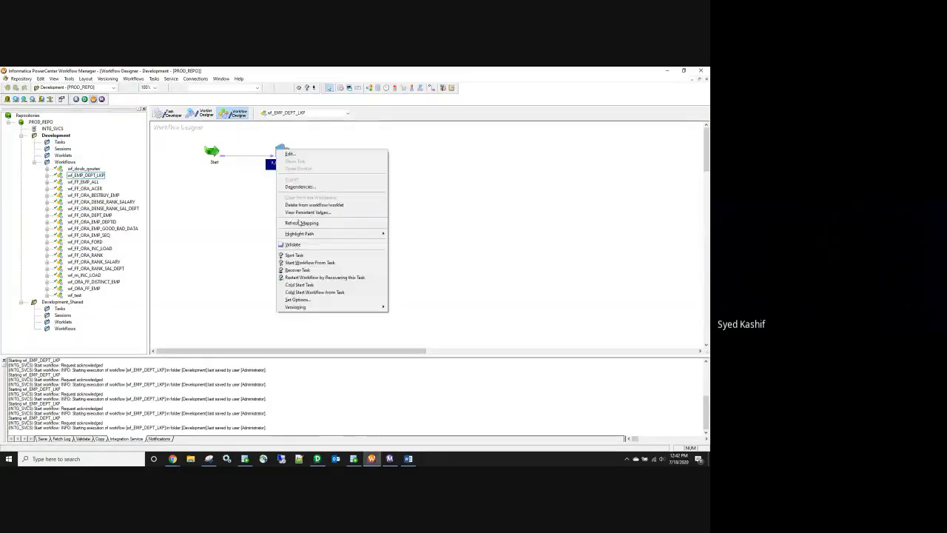
left_click(302, 223)
key("ctrl+s")
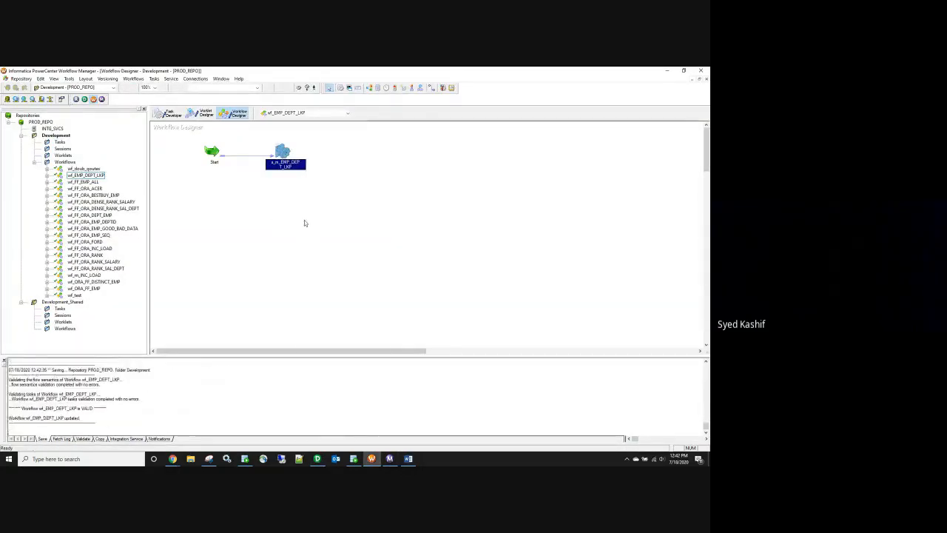
Step: Start wf_EMP_DEPT_LKP and bring up Workflow Monitor to watch the run
right_click(304, 222)
left_click(345, 302)
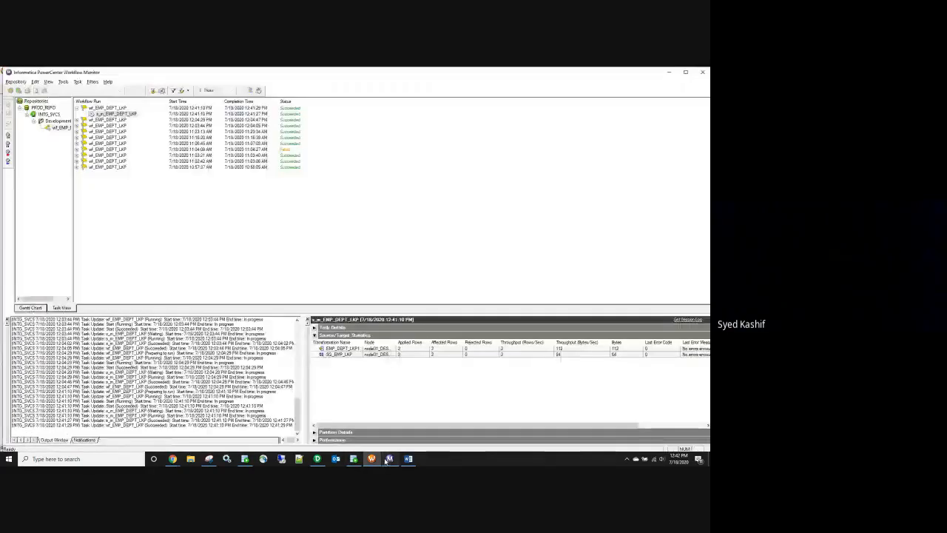
left_click(389, 459)
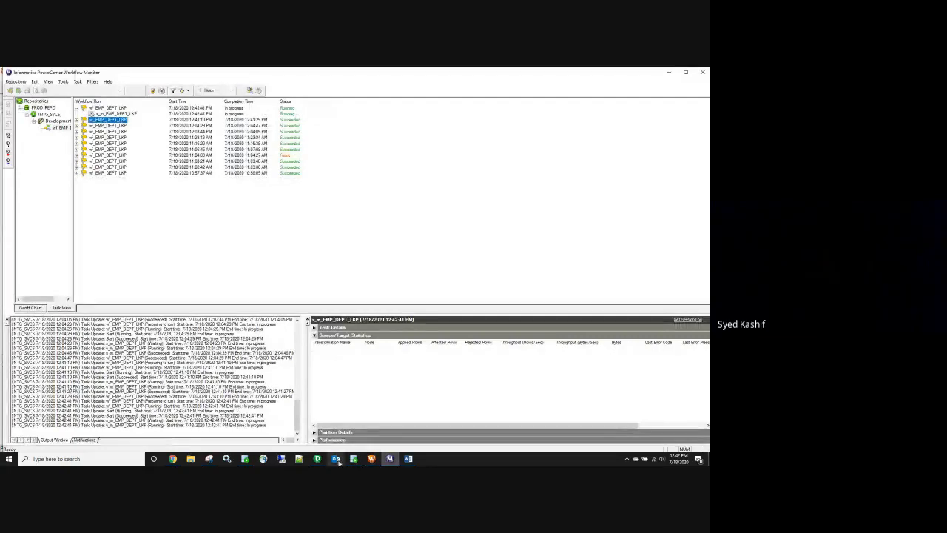
Step: Run the EMP_DEPT_LKP query in Oracle SQL Developer
mouse_move(354, 459)
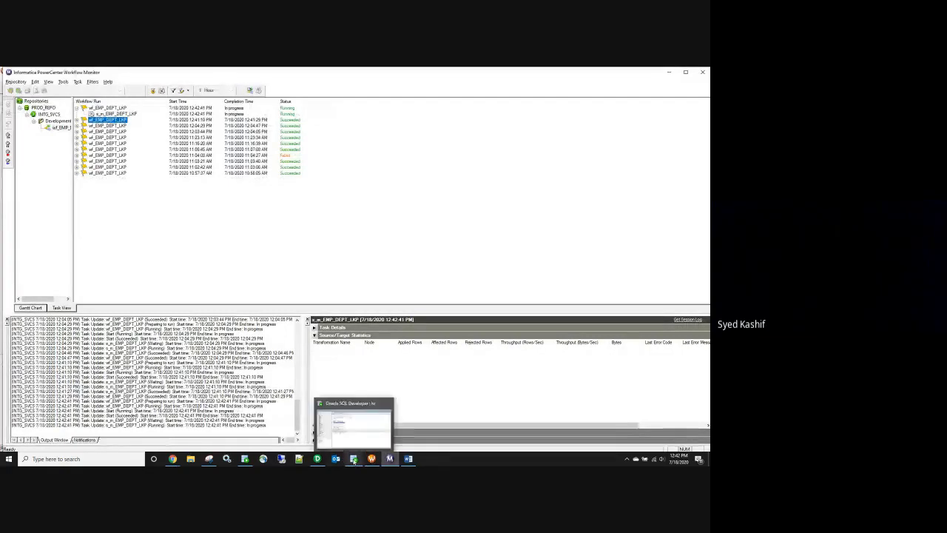
left_click(354, 458)
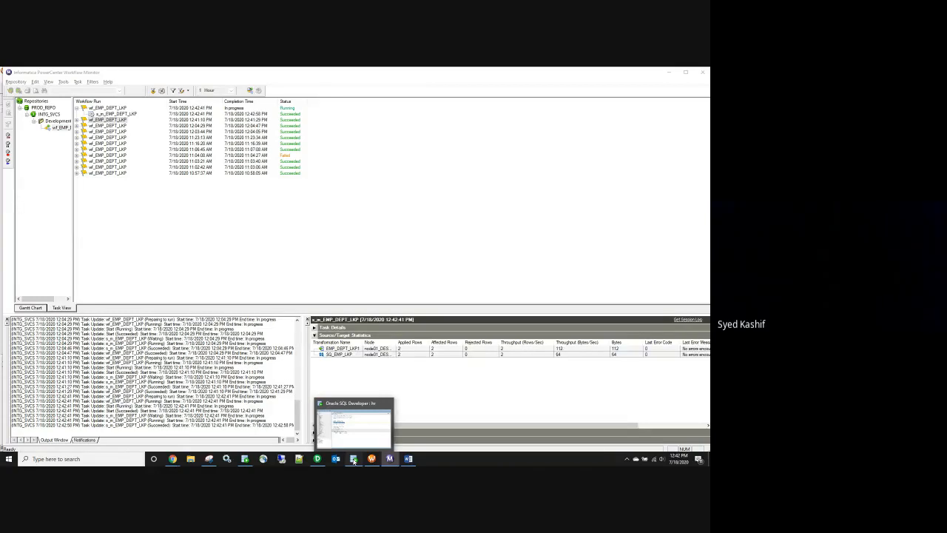
left_click(354, 461)
left_click(143, 112)
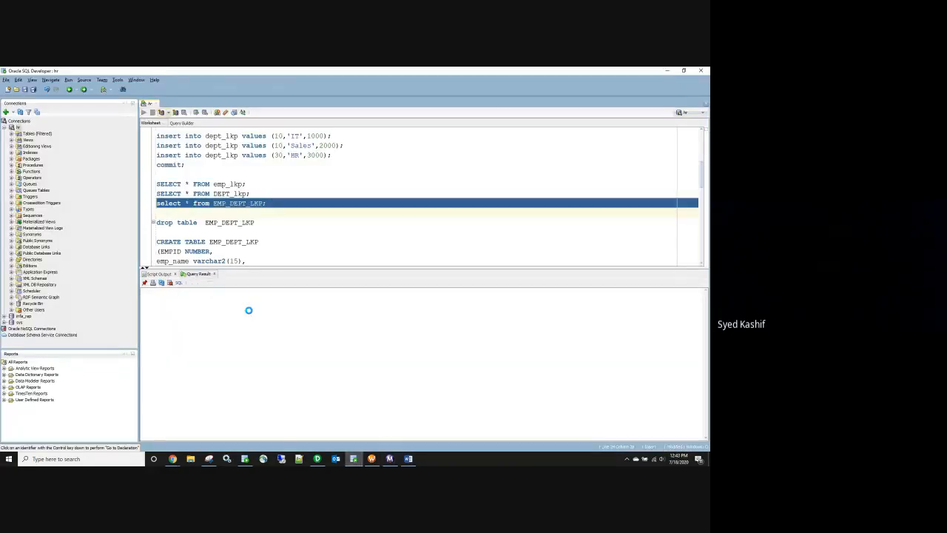
Step: Check the null department name and budget in the result, then return to Designer
left_click(230, 299)
left_click(263, 299)
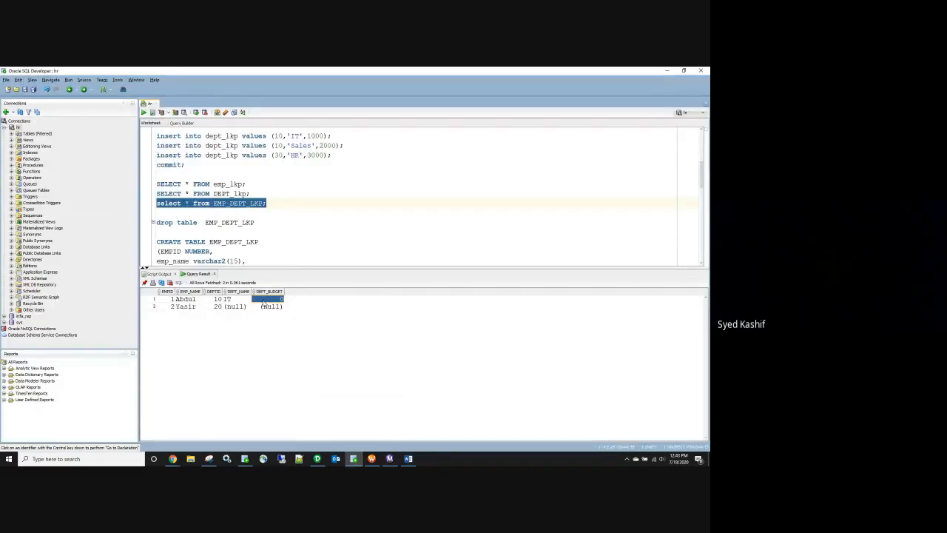
left_click(319, 460)
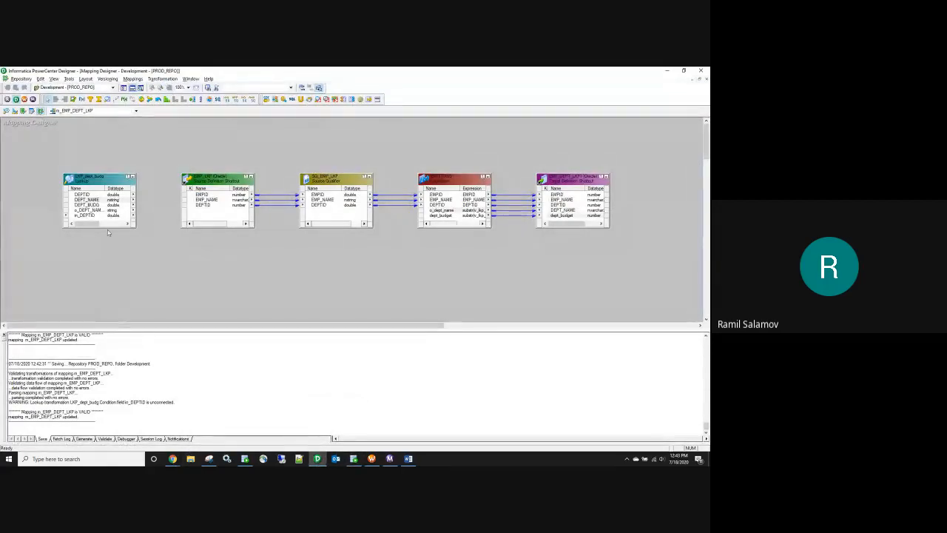
double_click(100, 182)
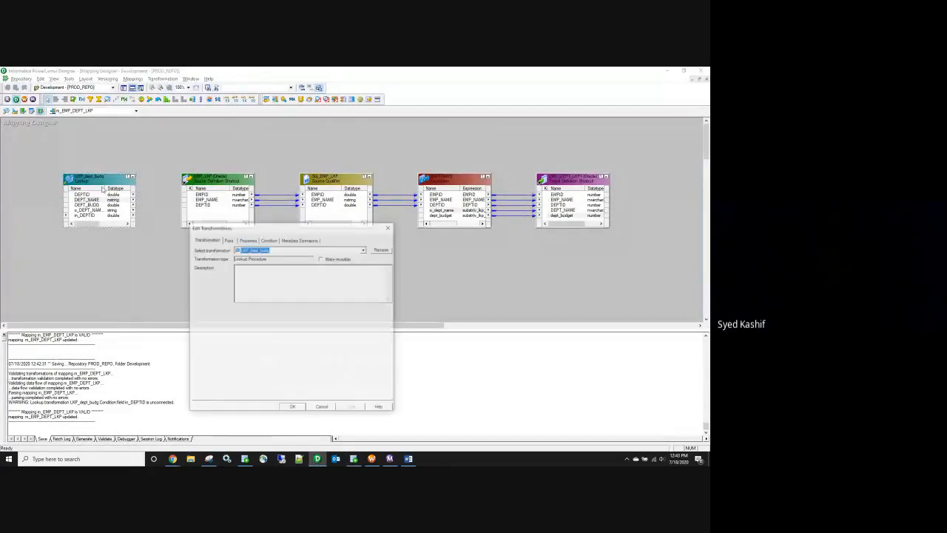
left_click(248, 239)
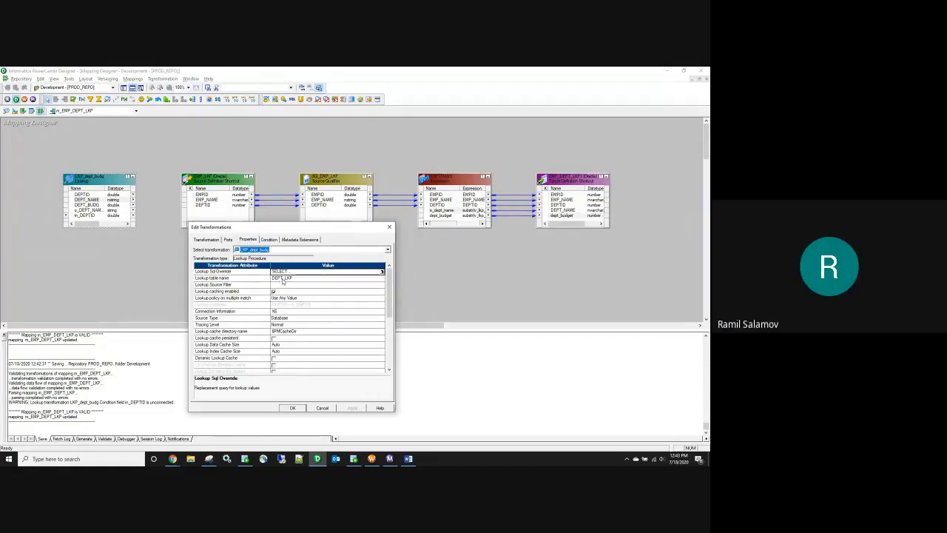
left_click(390, 228)
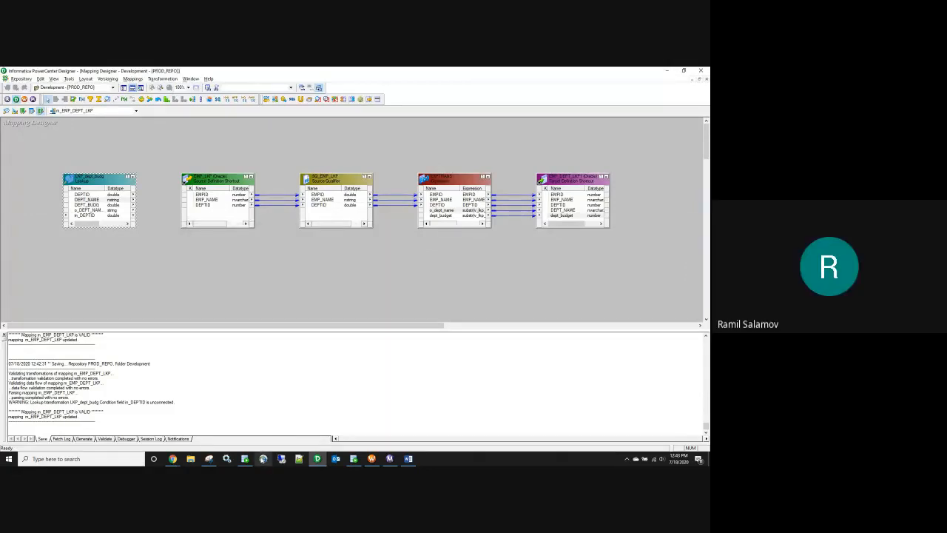
Step: Run SELECT * FROM DEPT_lkp and check IT's budget of 1000
left_click(245, 459)
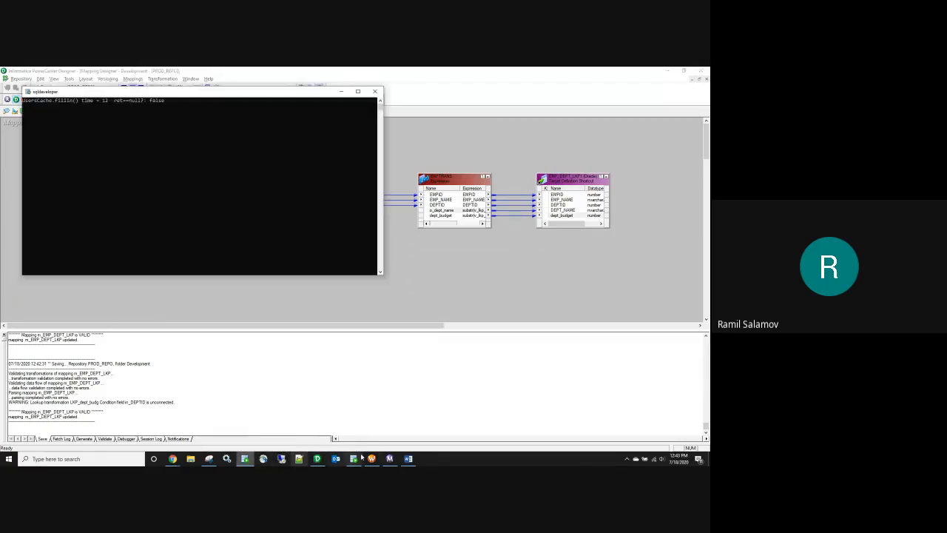
left_click(354, 458)
left_click_drag(251, 193, 154, 195)
left_click(144, 113)
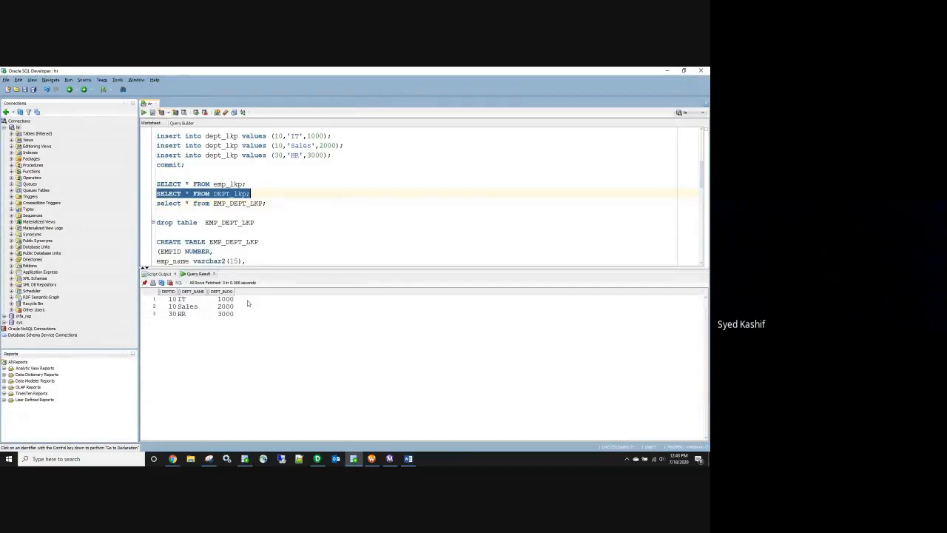
left_click(185, 300)
left_click(227, 299)
Step: Run the DEPT_NAME||','||DEPT_BUDG concatenation query showing IT,1000, Sales,2000 and HR,3000
scroll(264, 220, "down", 10)
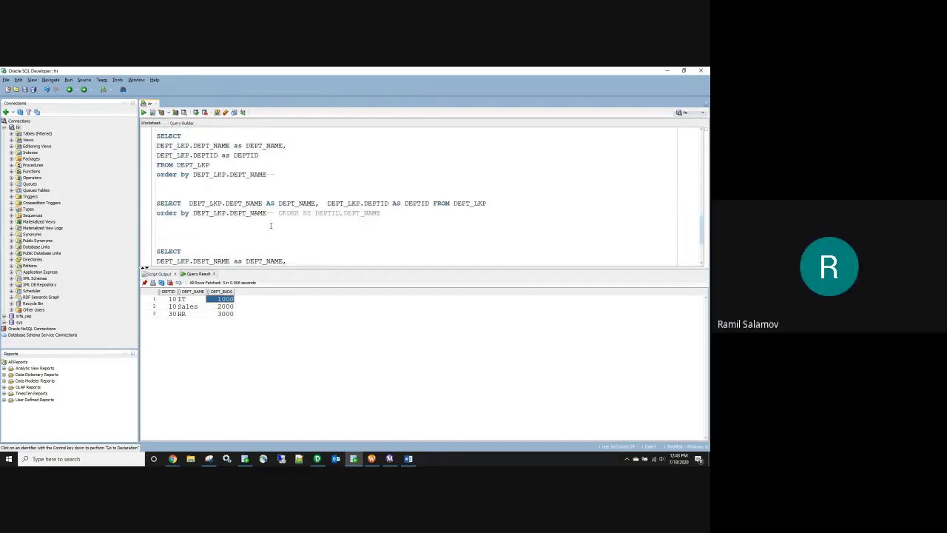
left_click_drag(211, 213, 140, 168)
left_click(142, 112)
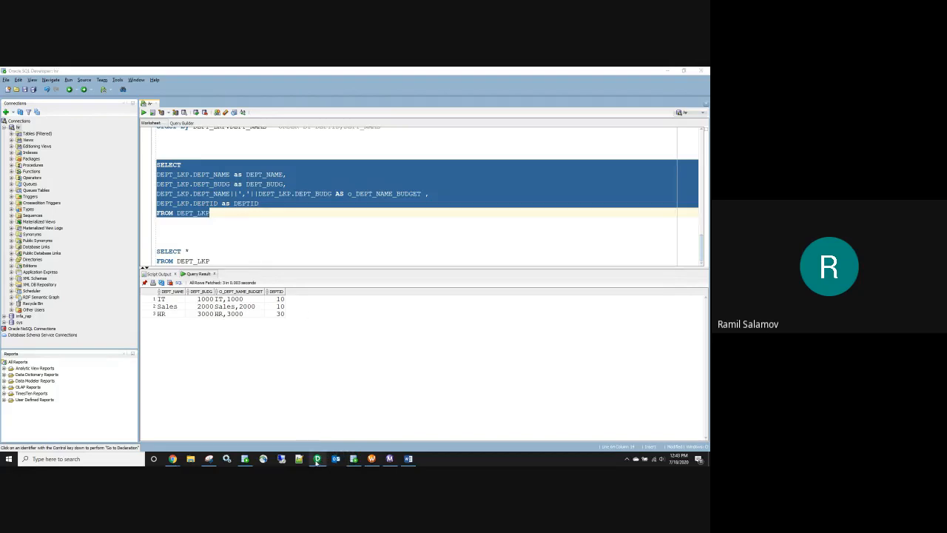
left_click(317, 459)
Step: Change dept_budget to substr(v_lkp_port,instr(v_lkp_port,',',1,1)+1), apply, and save the mapping
double_click(458, 217)
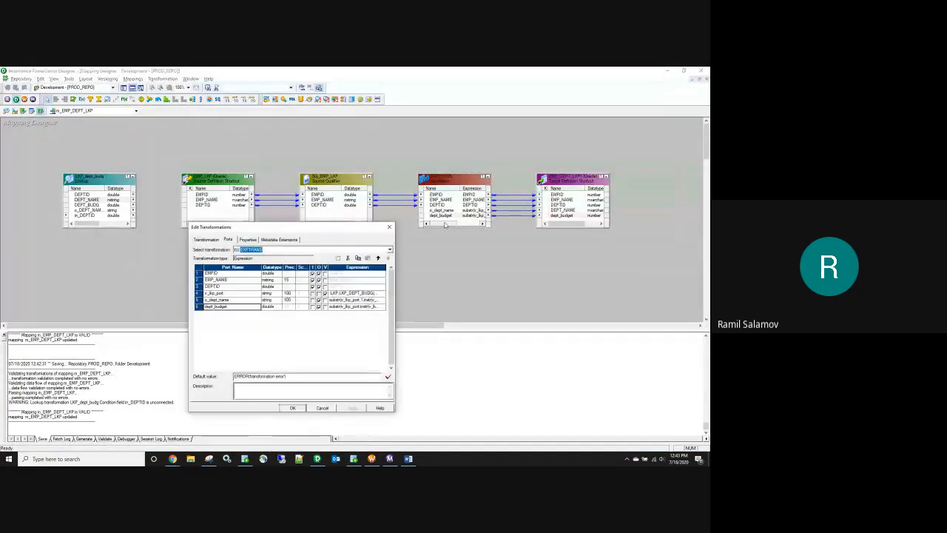
left_click(385, 307)
left_click(385, 307)
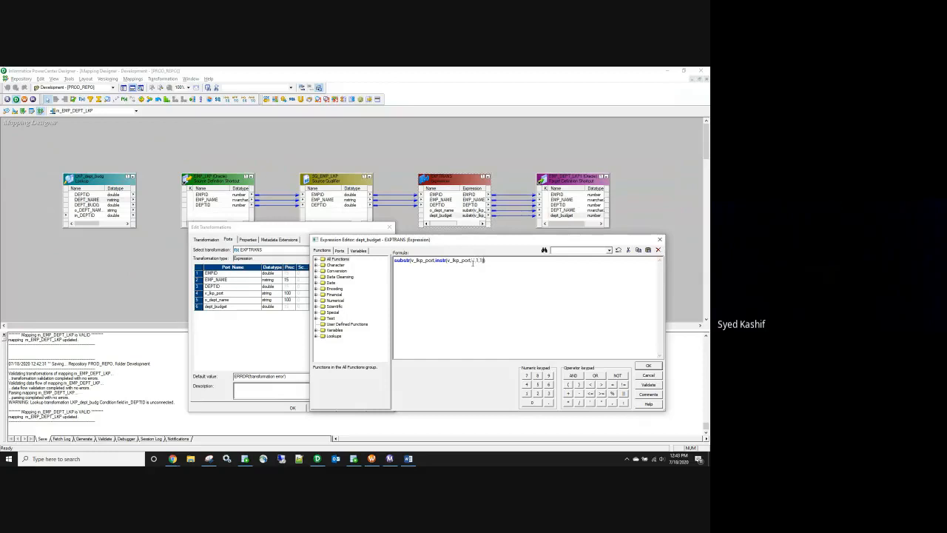
type("+1")
left_click(651, 367)
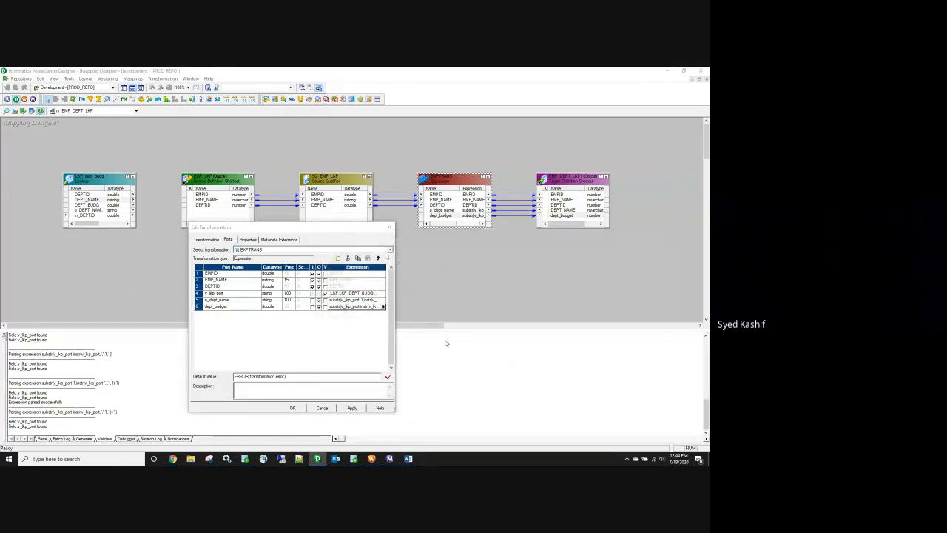
left_click(352, 408)
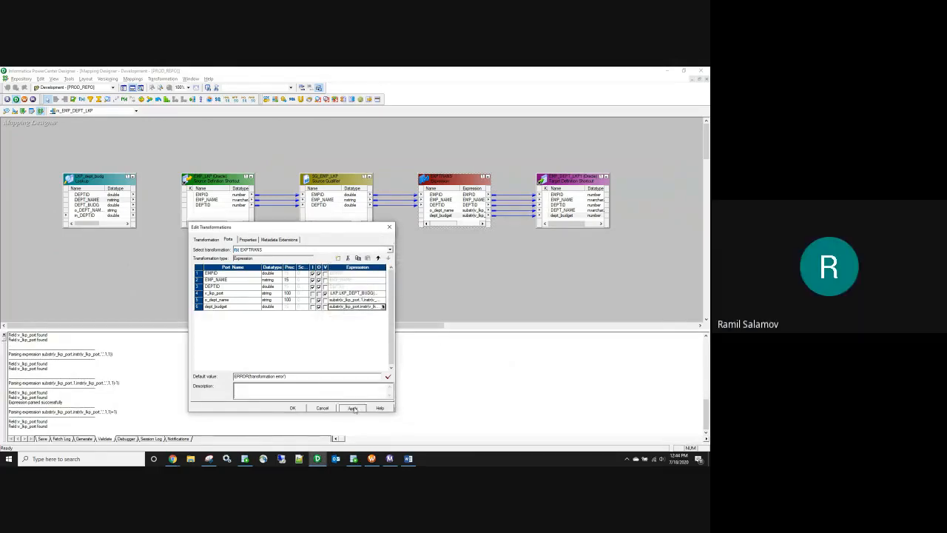
left_click(292, 408)
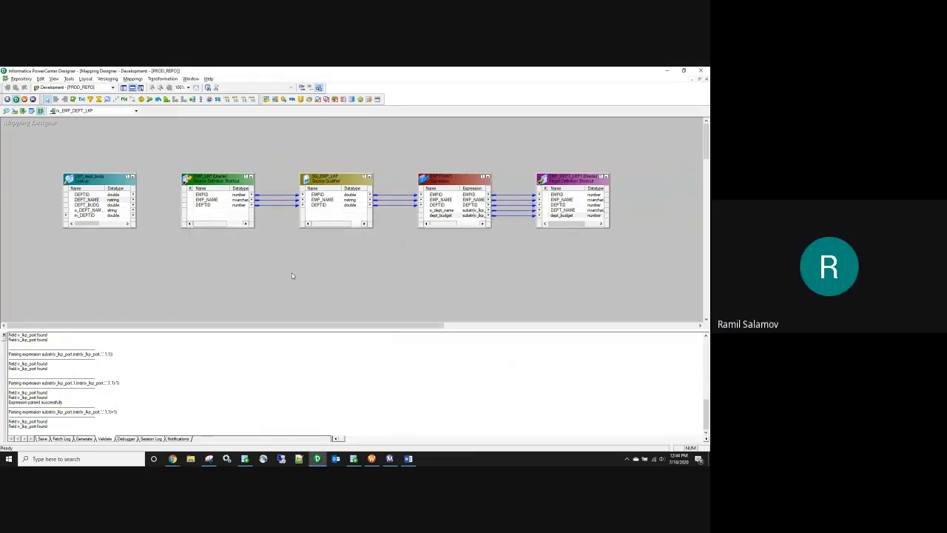
key("ctrl+s")
Step: Refresh the session's mapping in Workflow Manager and start wf_EMP_DEPT_LKP again
left_click(354, 459)
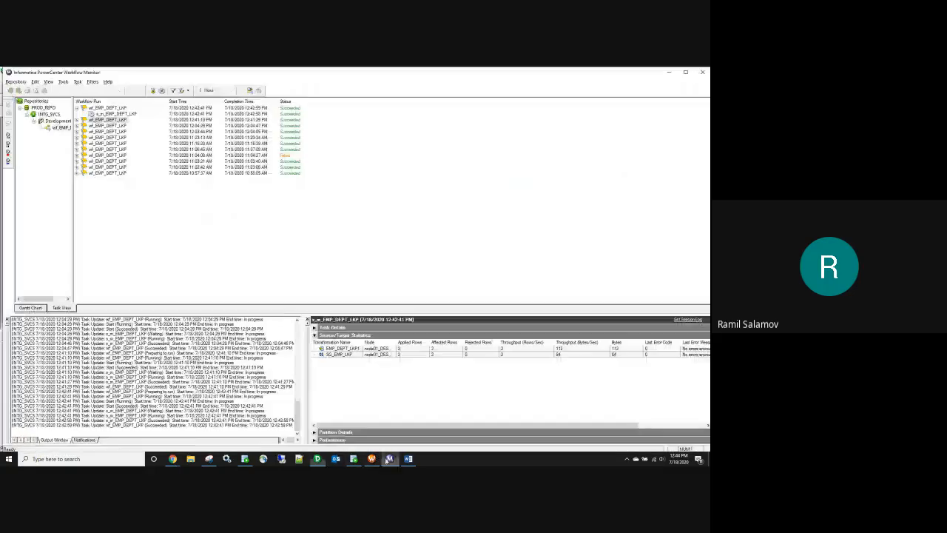
left_click(372, 459)
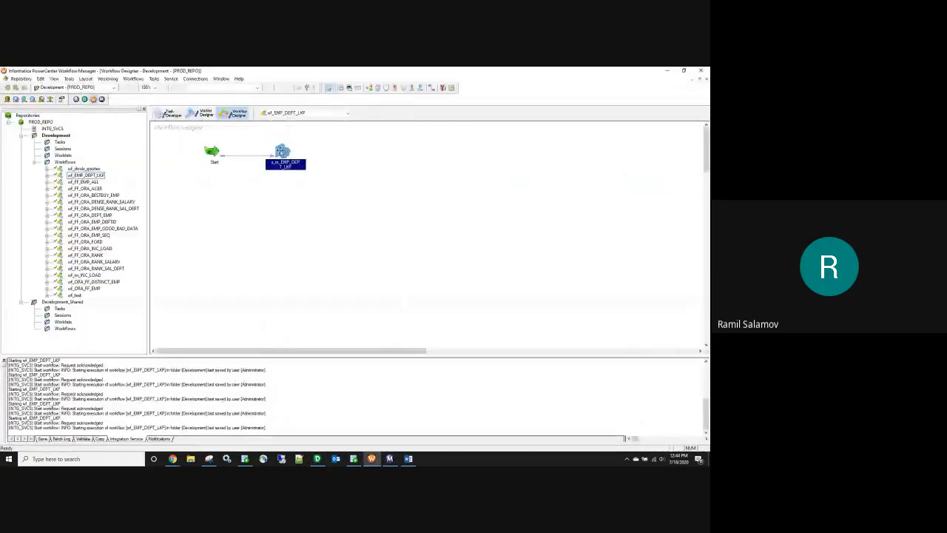
right_click(281, 152)
left_click(313, 223)
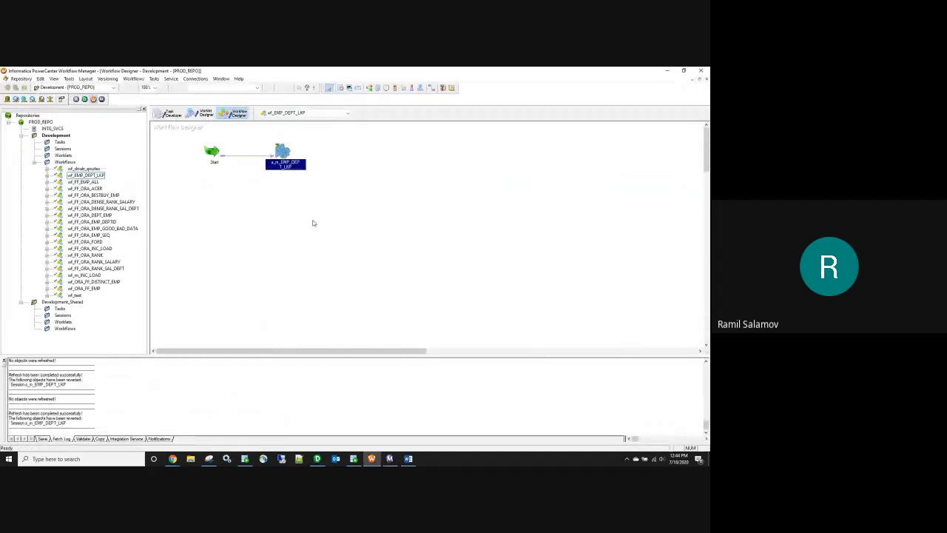
right_click(313, 222)
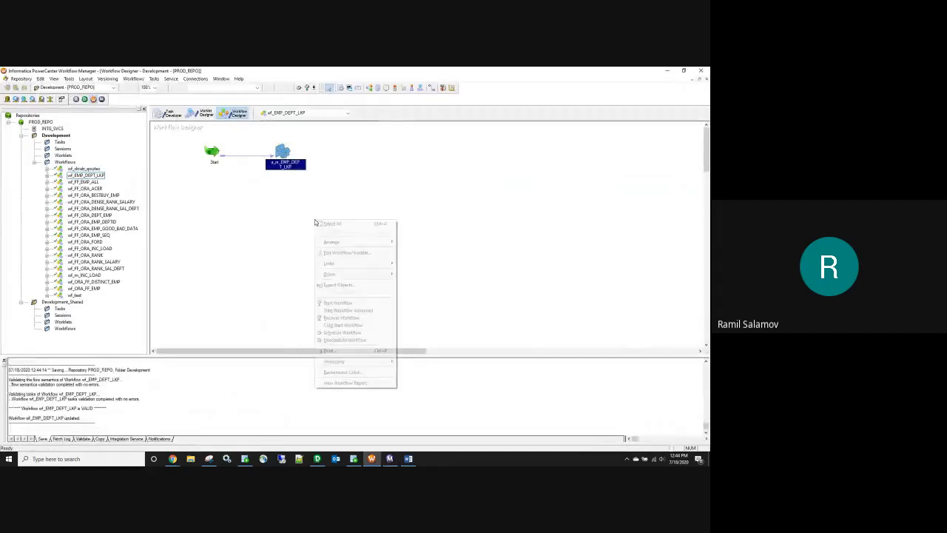
left_click(353, 303)
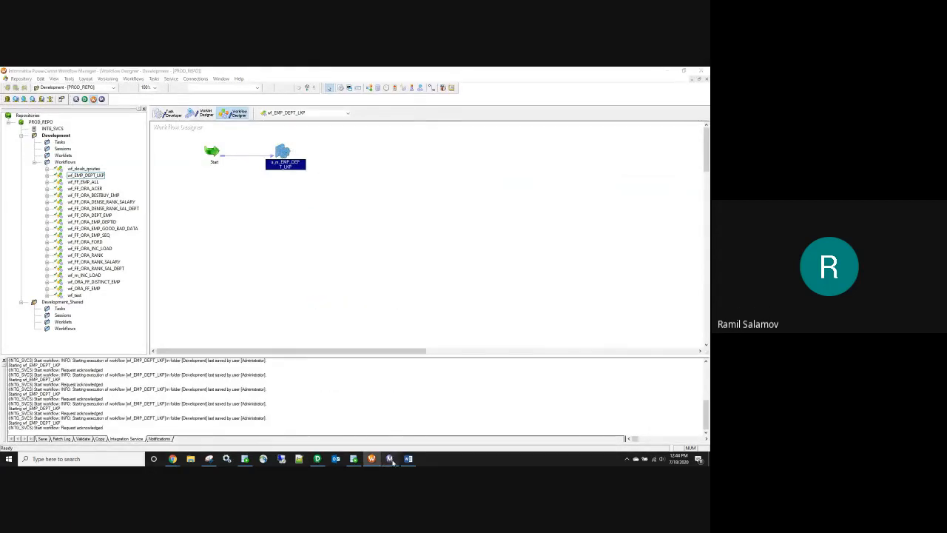
Step: Check the new run's s_m_EMP_DEPT_LKP session in Workflow Monitor, then return to SQL Developer
left_click(390, 459)
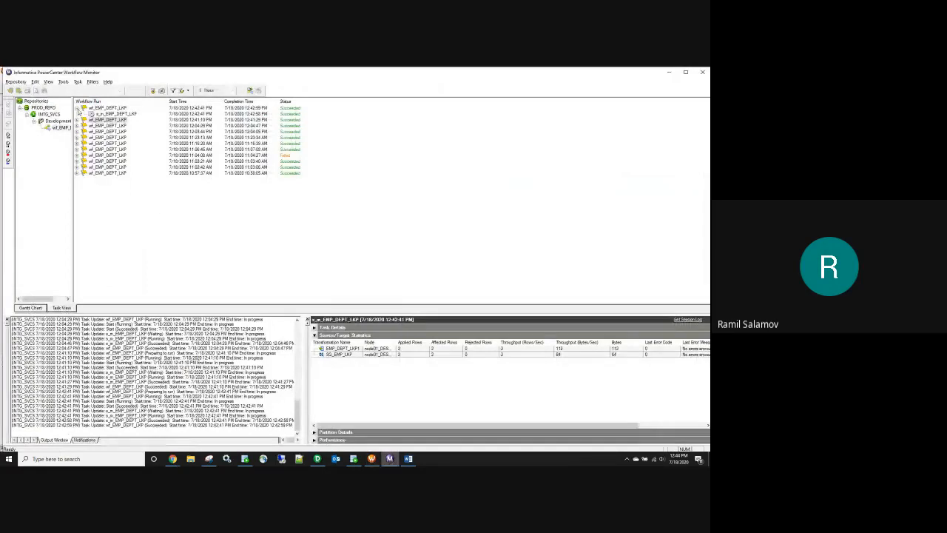
left_click(77, 109)
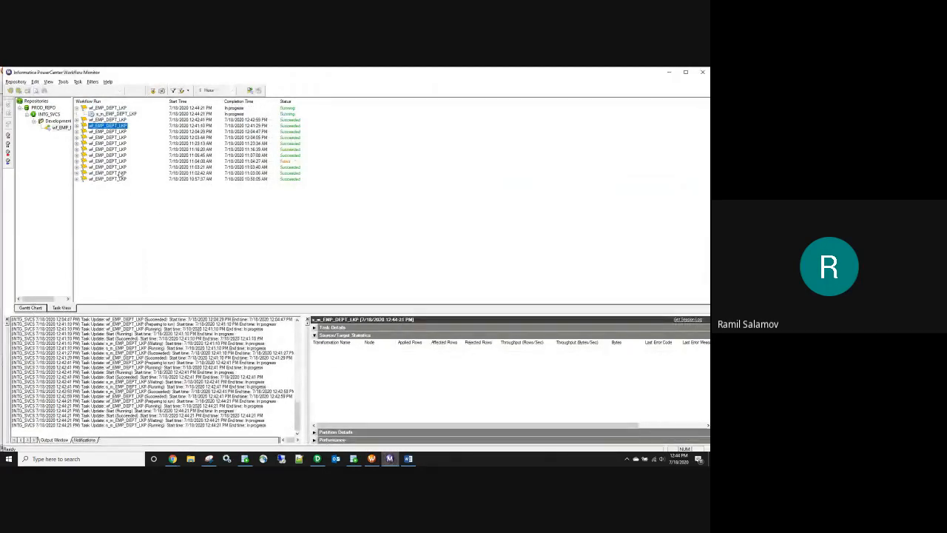
left_click(116, 114)
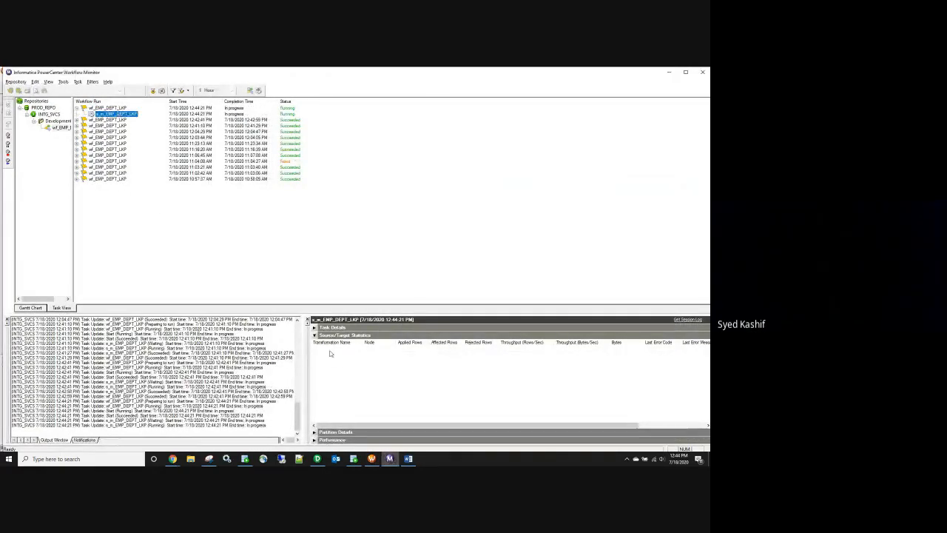
mouse_move(355, 460)
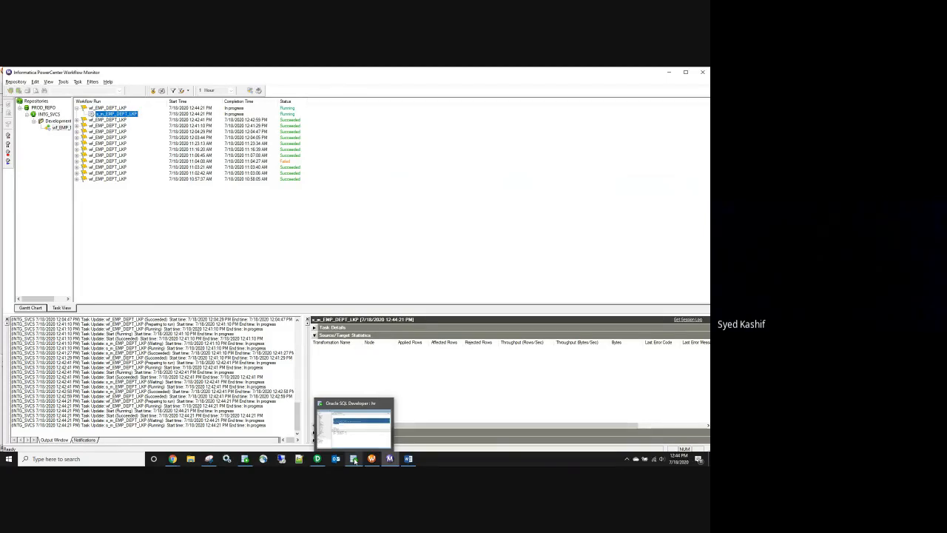
left_click(354, 459)
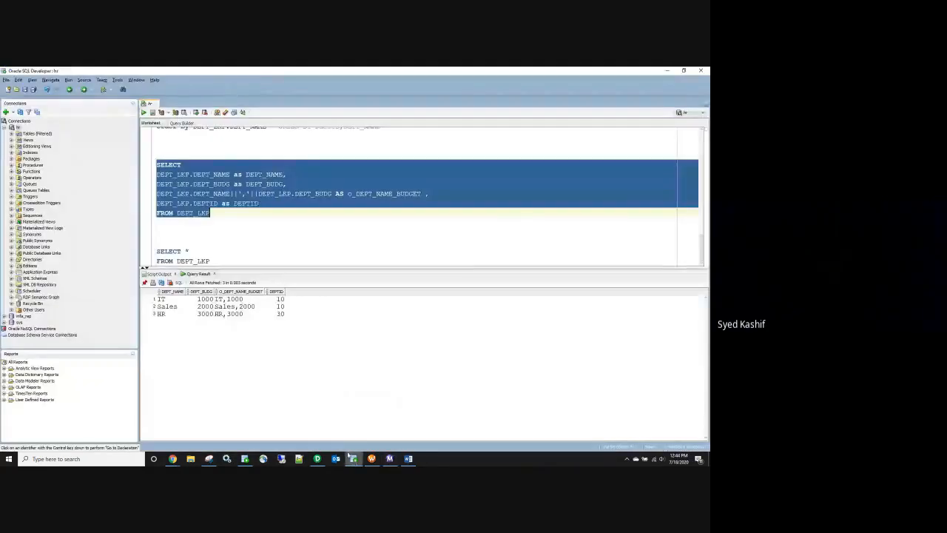
Step: Run the 'select * from EMP_DEPT_LKP;' statement
left_click(258, 253)
scroll(252, 244, "up", 10)
scroll(248, 239, "up", 3)
scroll(255, 231, "up", 3)
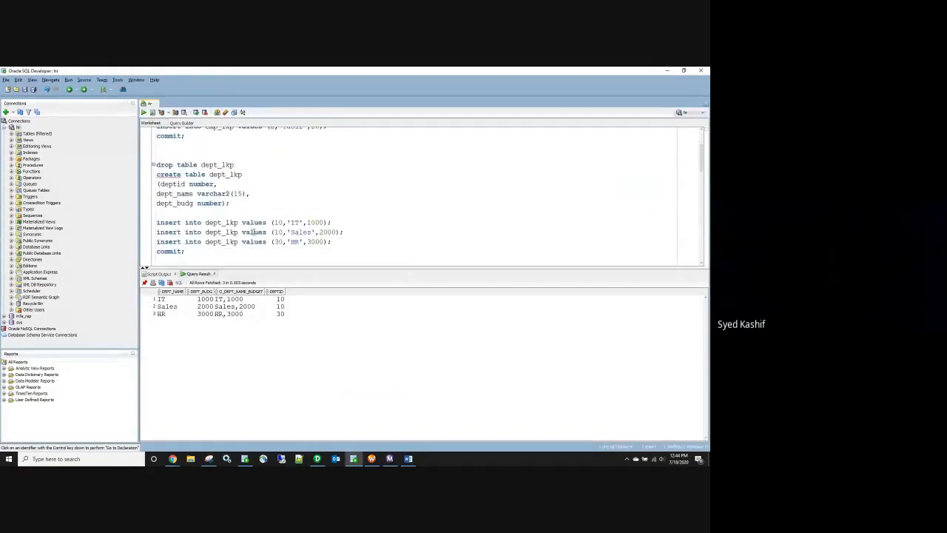
scroll(251, 231, "down", 7)
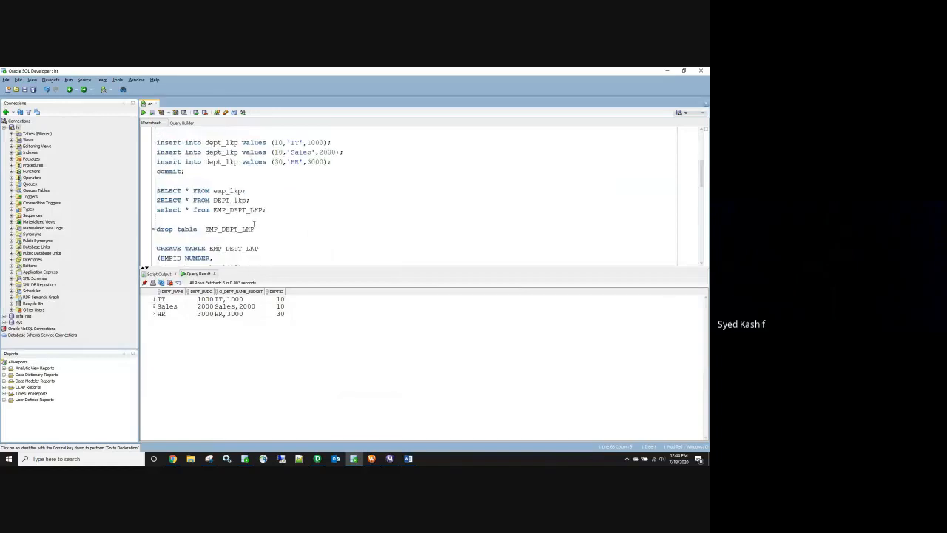
left_click_drag(276, 210, 150, 212)
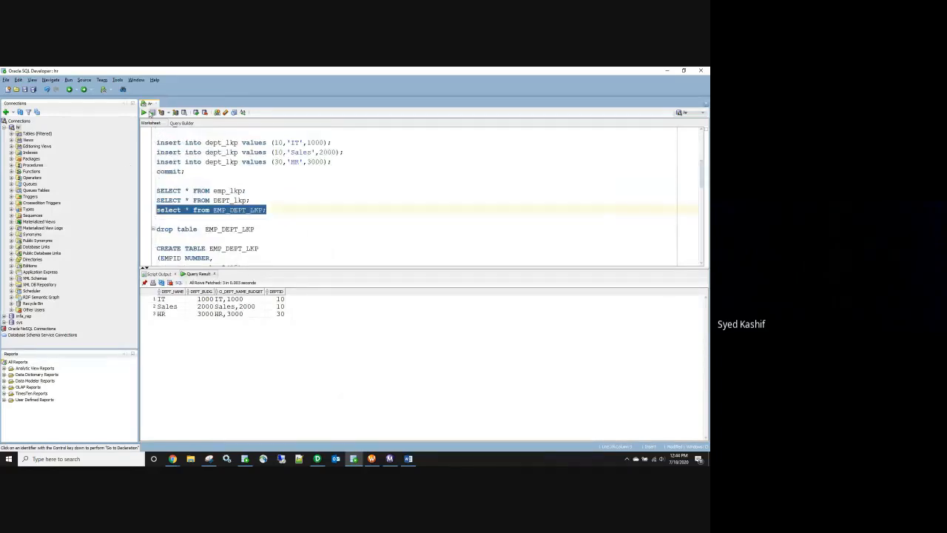
left_click(144, 112)
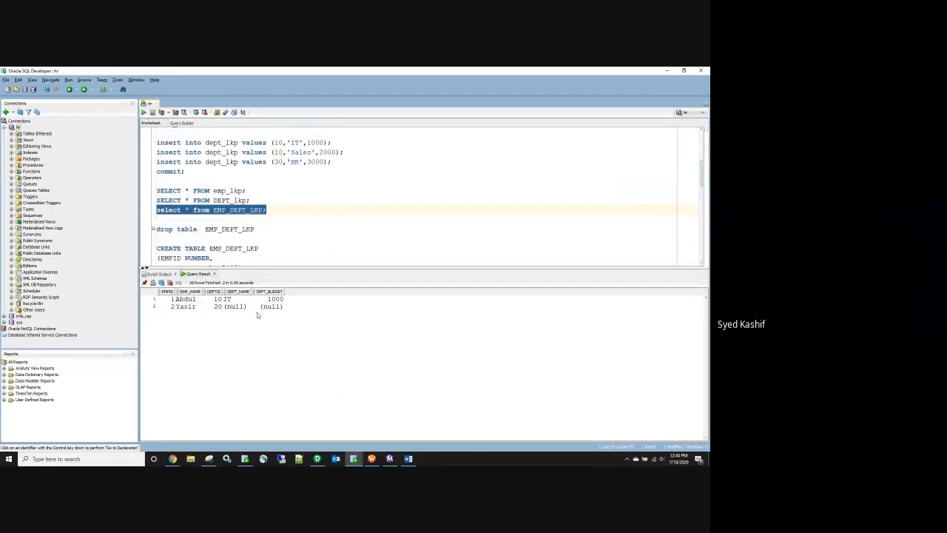
Step: Confirm department 10 now shows IT with budget 1000
left_click(226, 299)
left_click(271, 299)
left_click(243, 302)
left_click(274, 300)
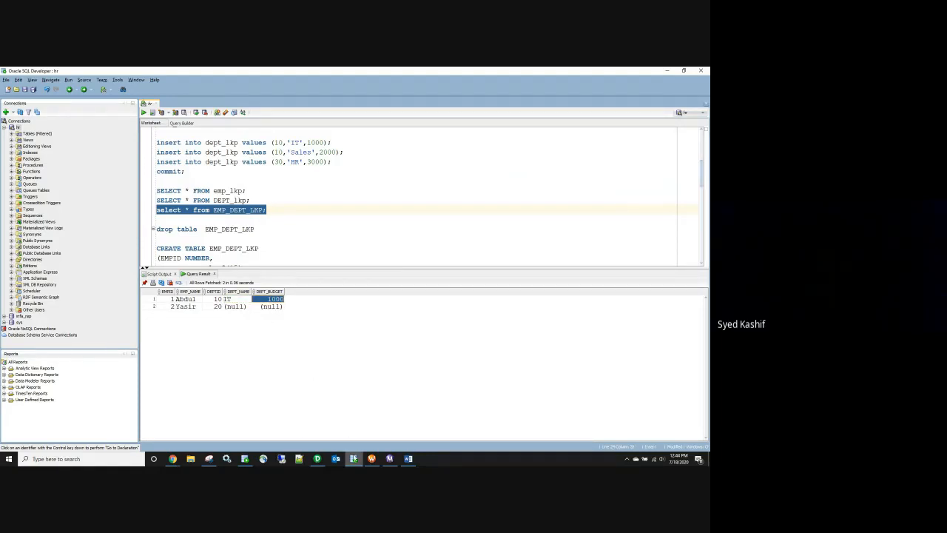
Step: Review LKP_dept_budg's DEPT_BUDG port and its Lookup Sql Override query without changes
left_click(317, 459)
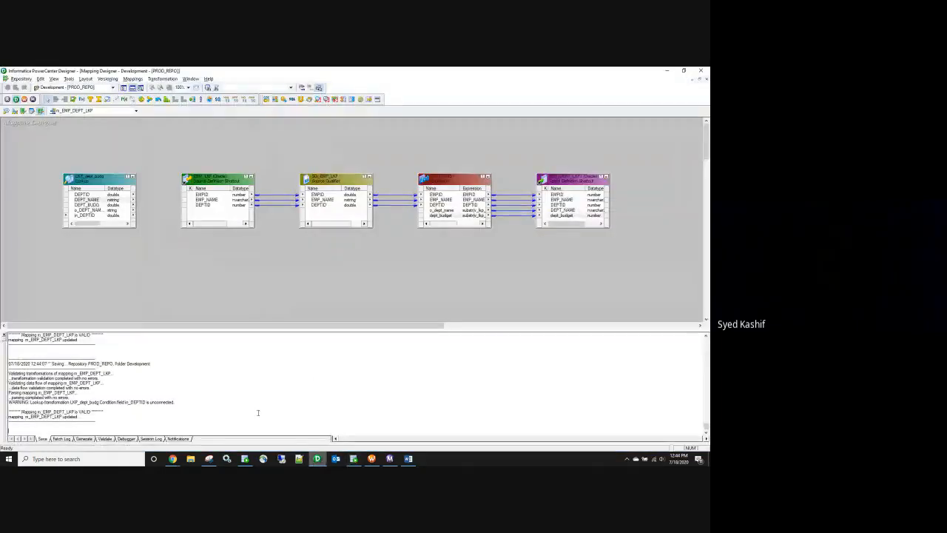
double_click(95, 181)
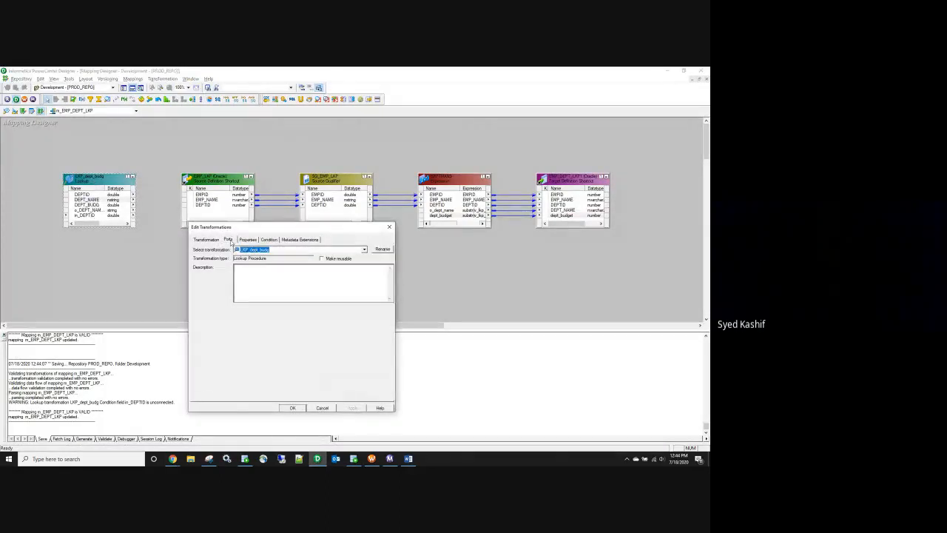
left_click(228, 240)
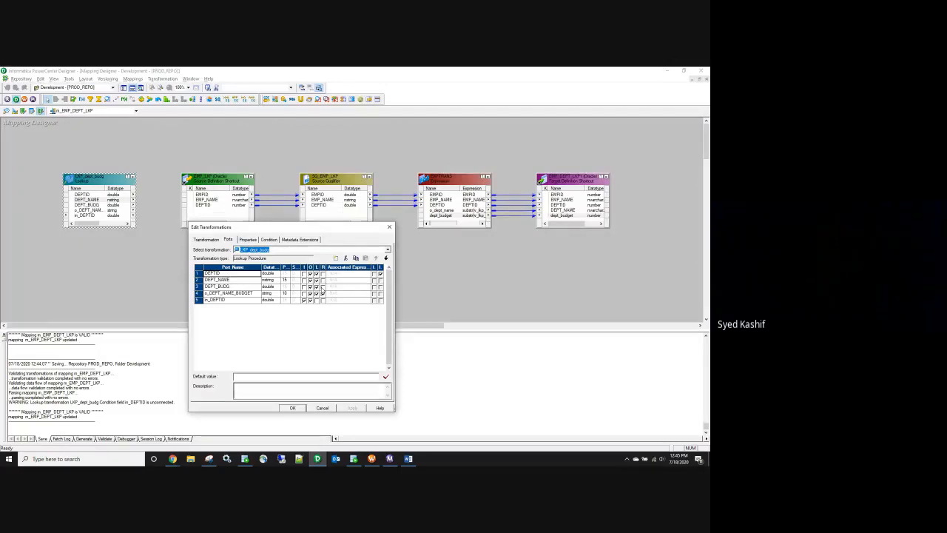
left_click(216, 286)
left_click(248, 240)
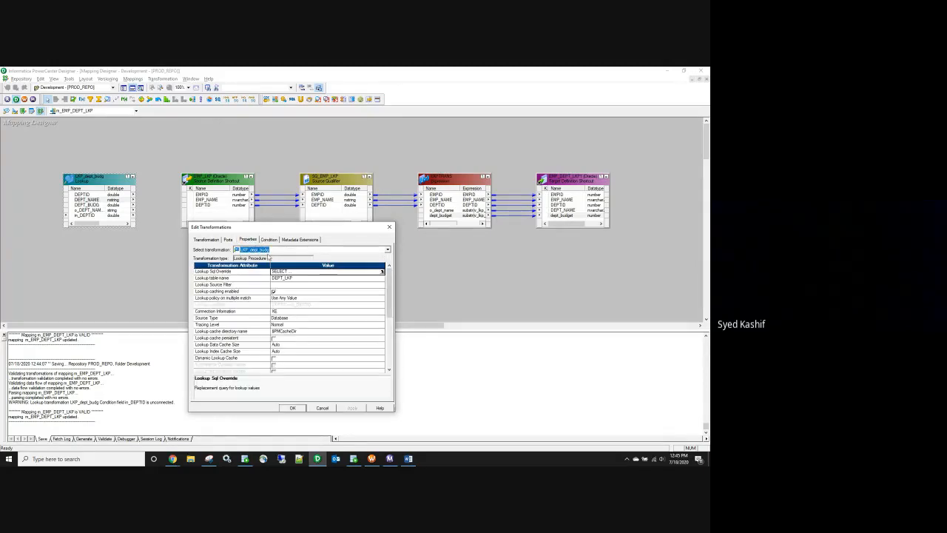
left_click(382, 271)
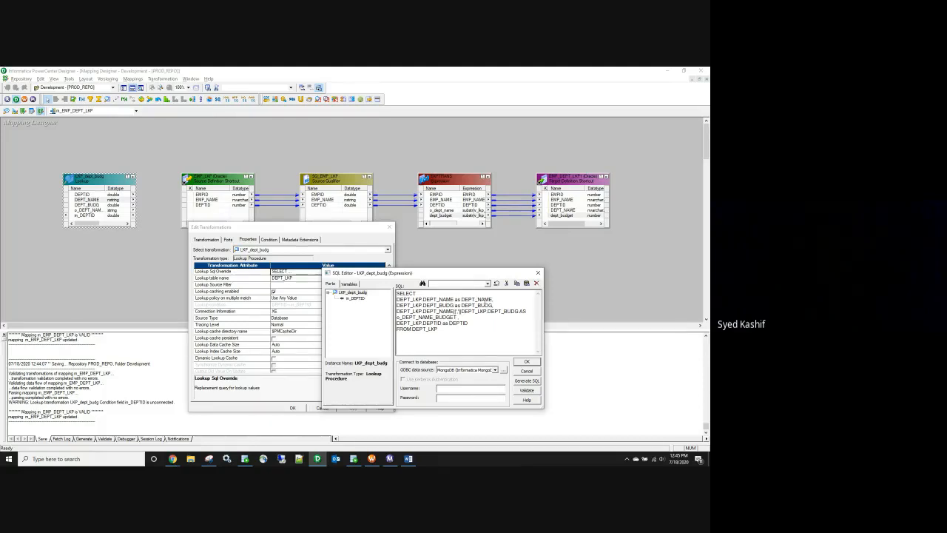
left_click_drag(488, 312, 502, 311)
left_click(444, 302)
left_click(537, 274)
left_click(390, 228)
Step: Inspect the v_lkp_port expression's LKP_DEPT_BUDG(DEPTID) lookup call in EXPTRANS
double_click(427, 224)
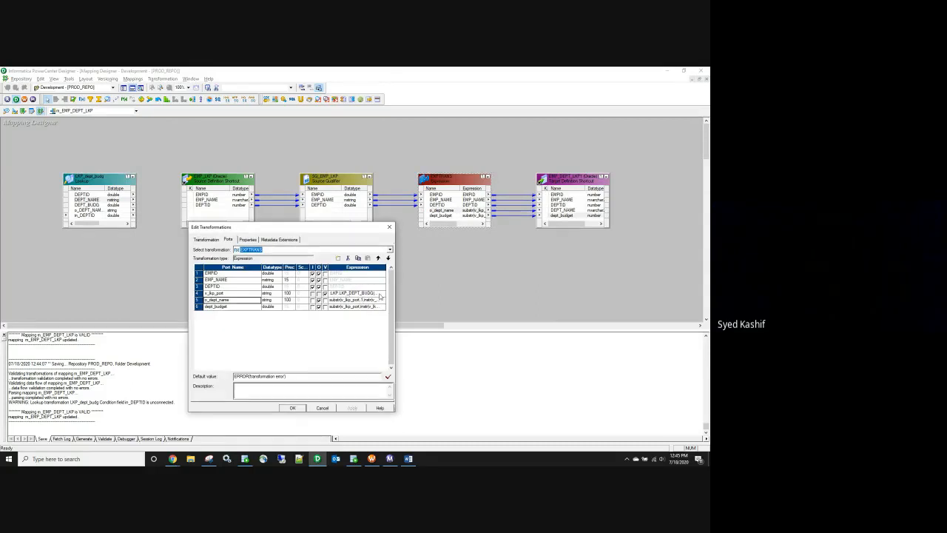
left_click(383, 294)
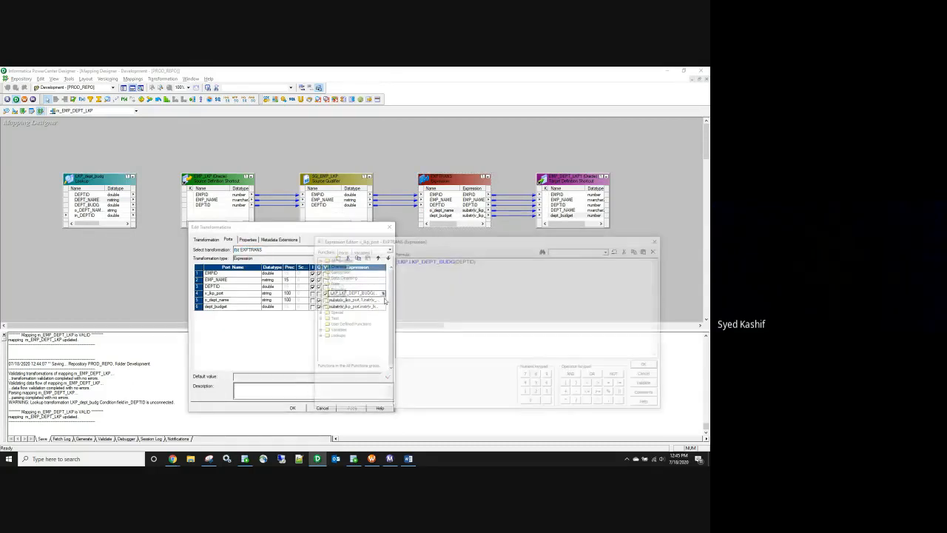
left_click_drag(490, 262, 396, 262)
left_click(655, 242)
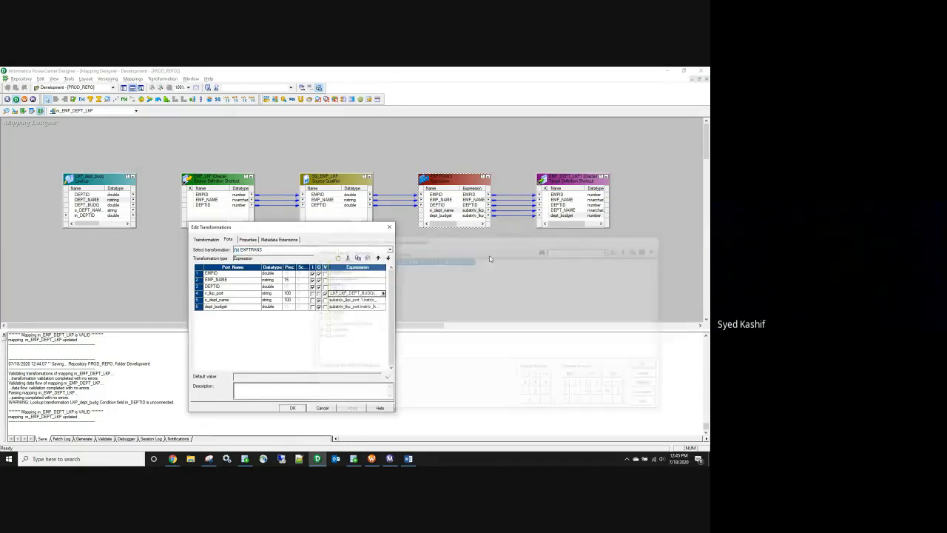
Step: Revalidate the o_dept_name and dept_budget expressions and close EXPTRANS
left_click(383, 299)
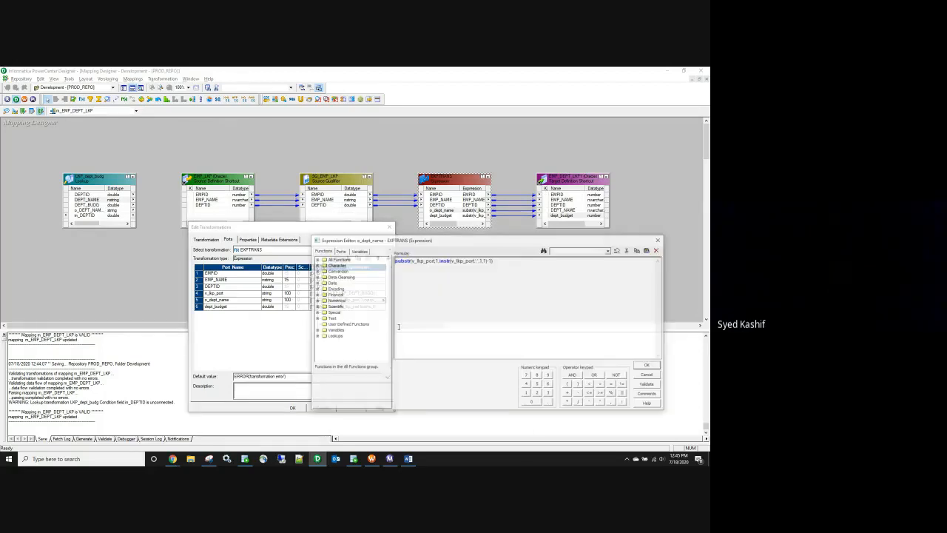
left_click(647, 365)
left_click(384, 306)
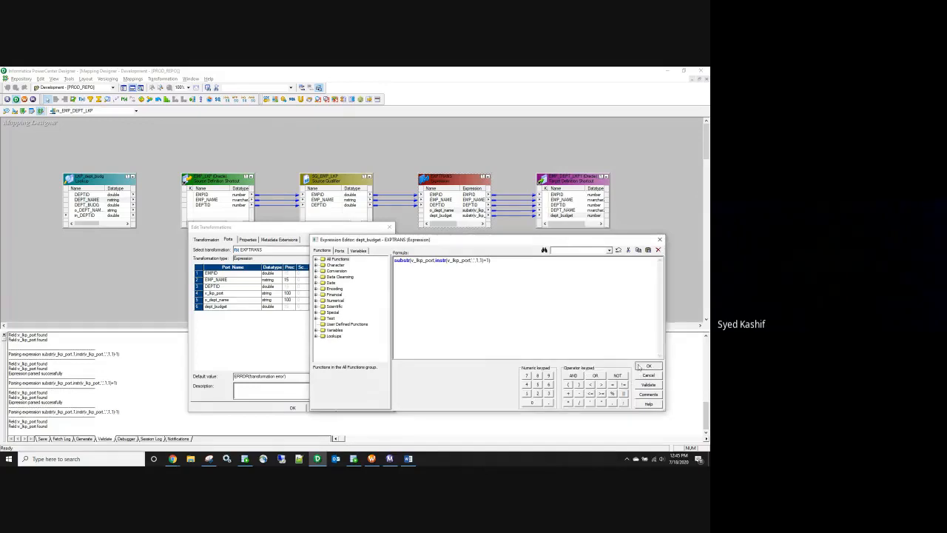
left_click(639, 366)
left_click(293, 408)
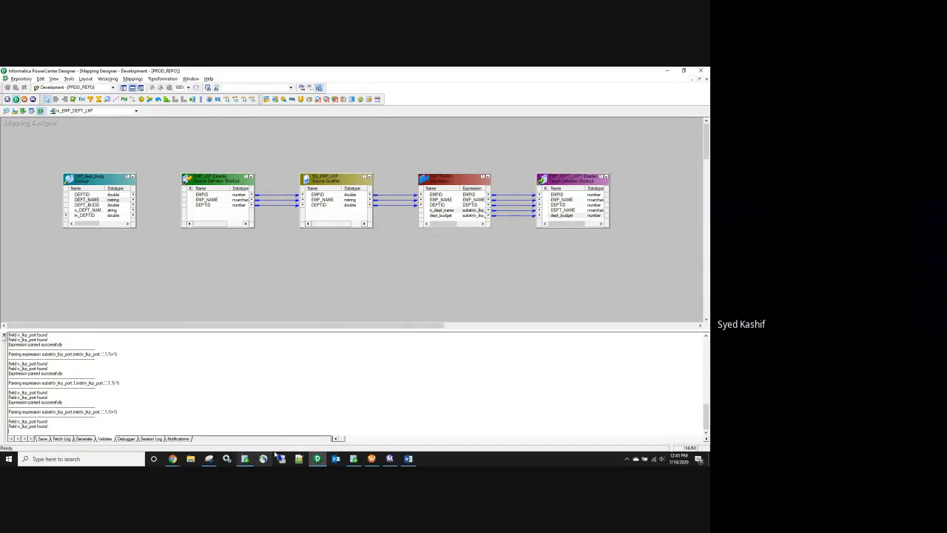
Step: Run the DEPT_lkp, emp_lkp and EMP_DEPT_LKP SELECT queries together and review their department values
left_click(355, 461)
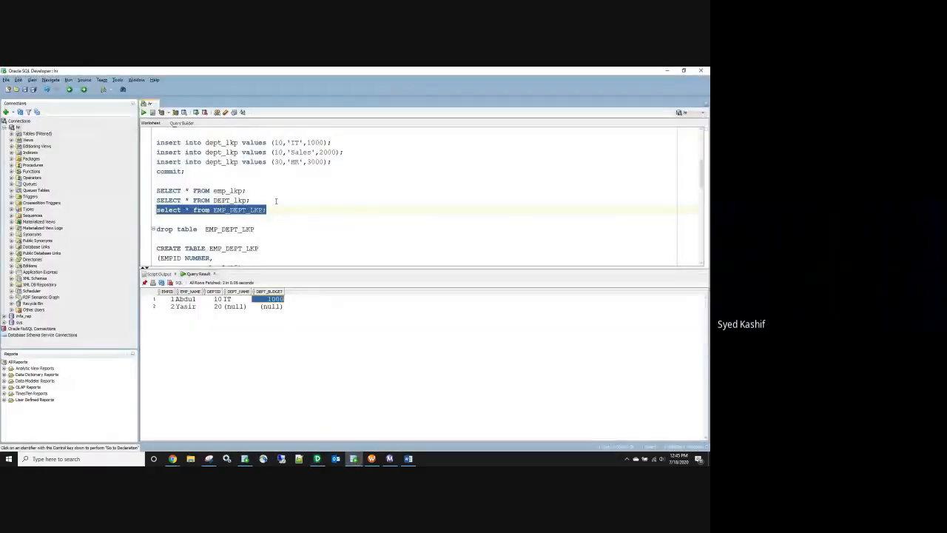
left_click_drag(259, 200, 157, 200)
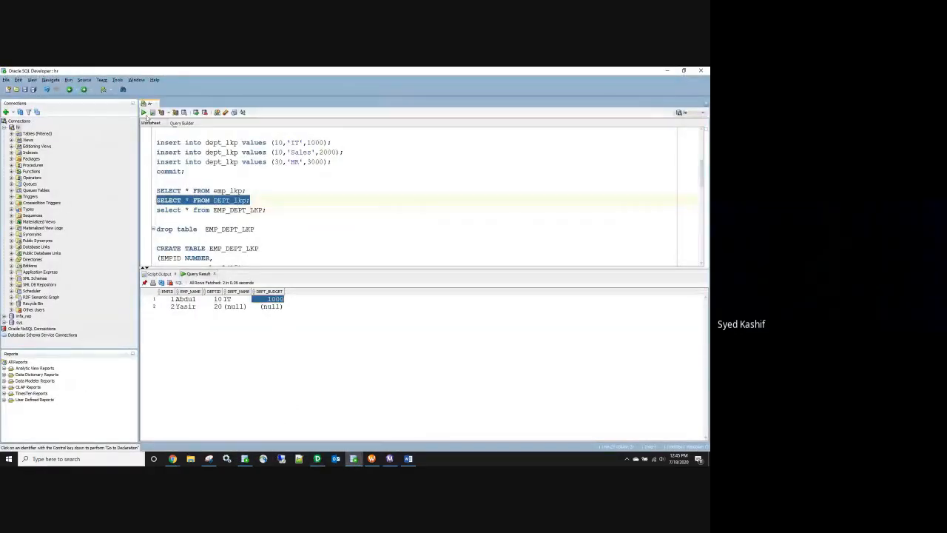
left_click(144, 113)
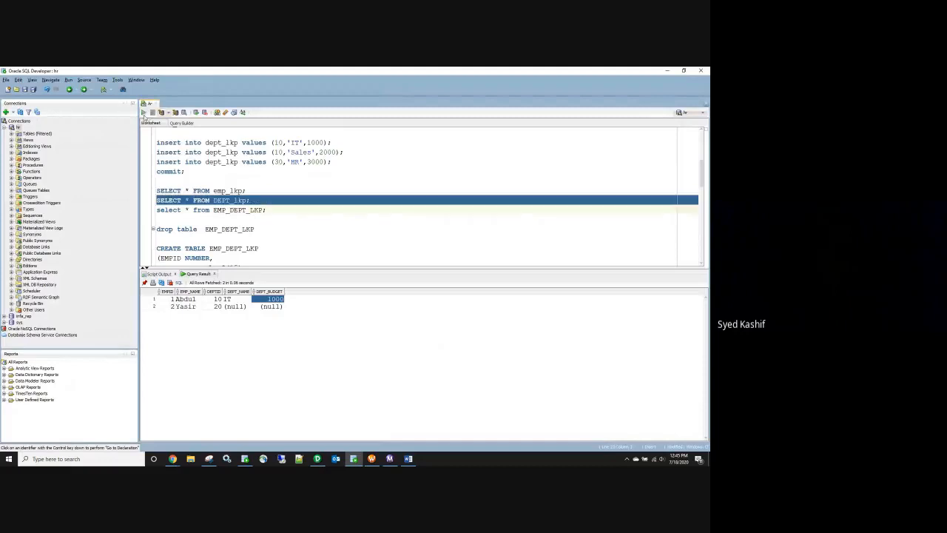
left_click(257, 201)
left_click_drag(252, 202, 157, 191)
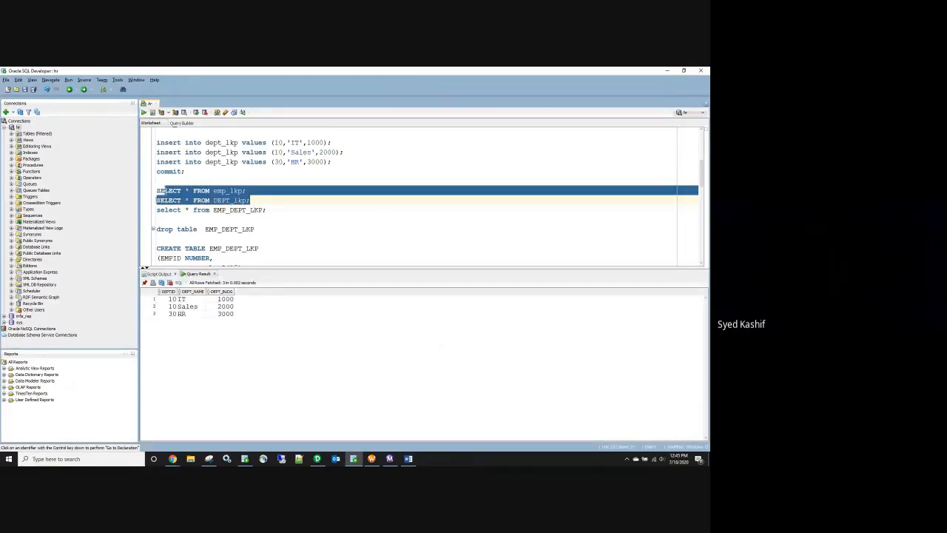
left_click(152, 113)
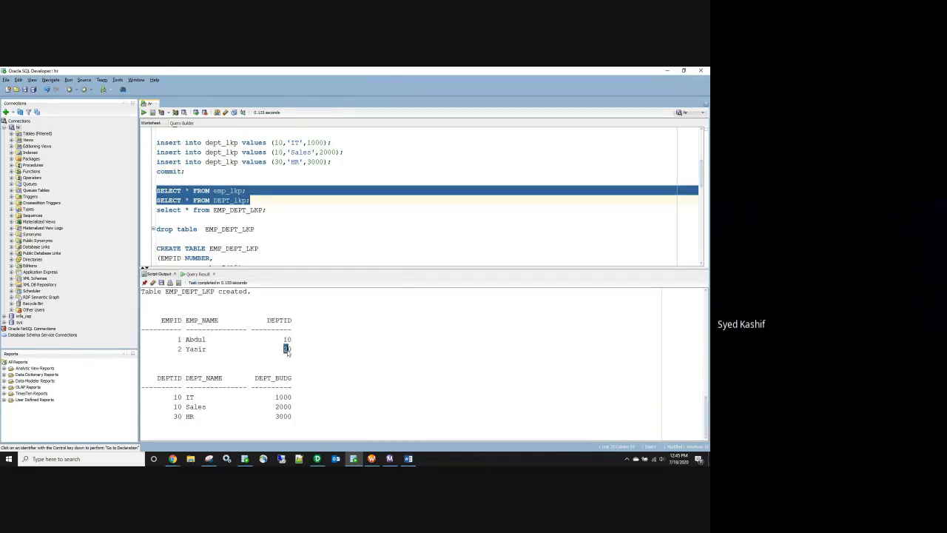
left_click_drag(286, 348, 283, 363)
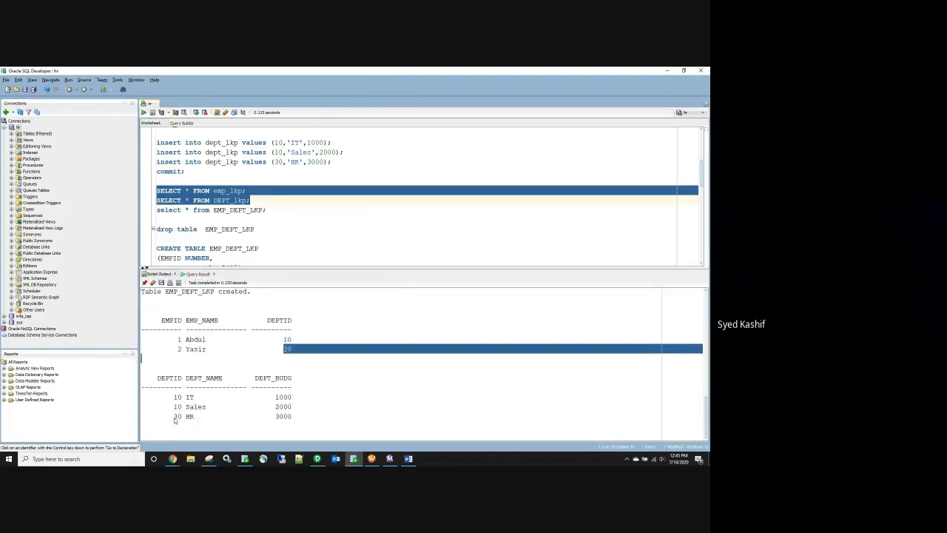
left_click_drag(265, 210, 156, 191)
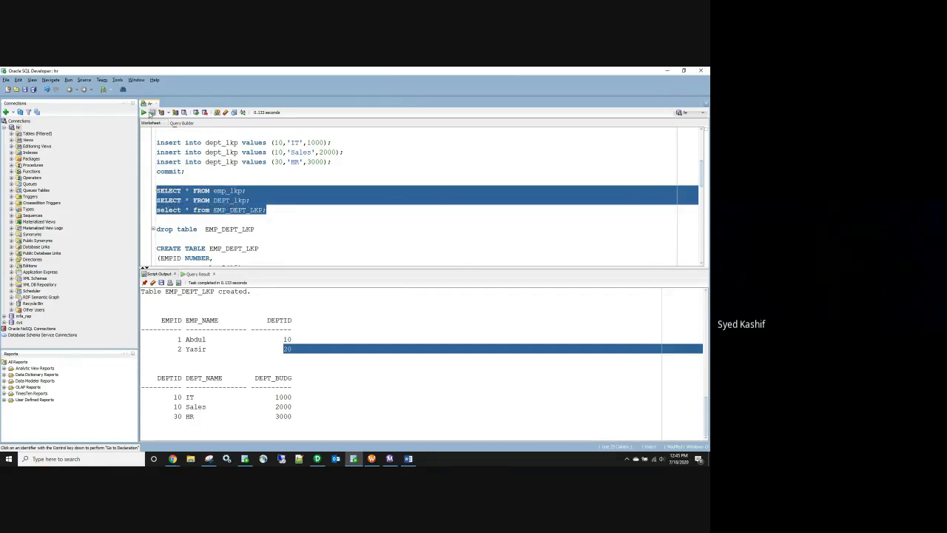
left_click(152, 112)
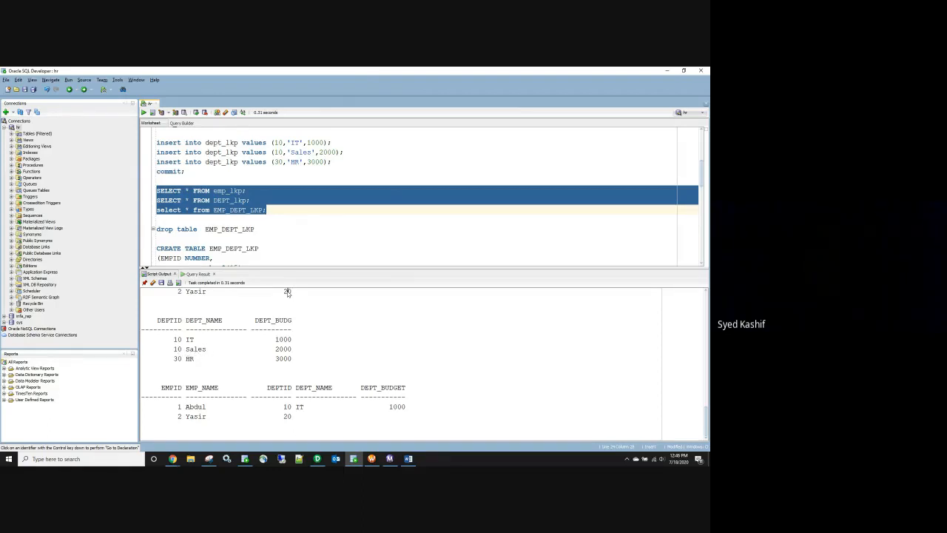
left_click(179, 349)
Step: Refresh the hr connection's Tables (Filtered) list
left_click(19, 128)
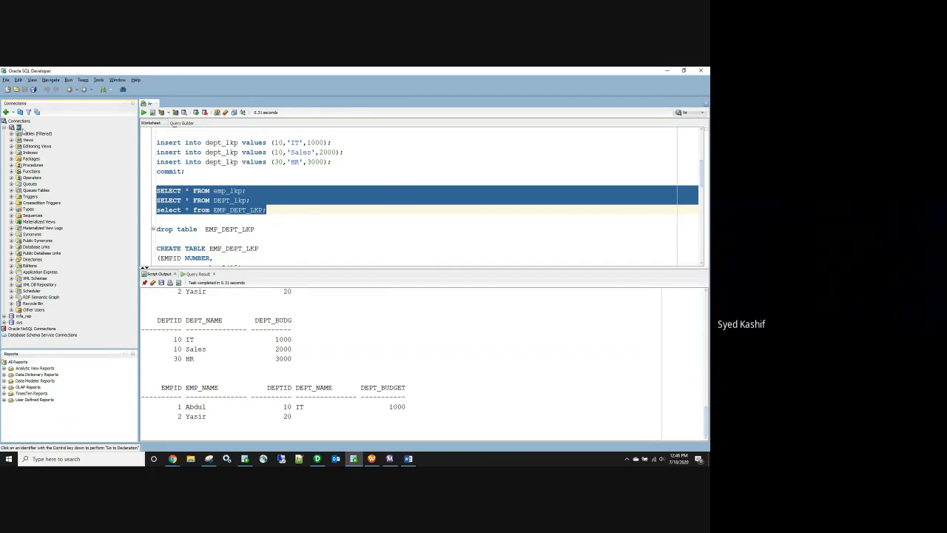
right_click(16, 128)
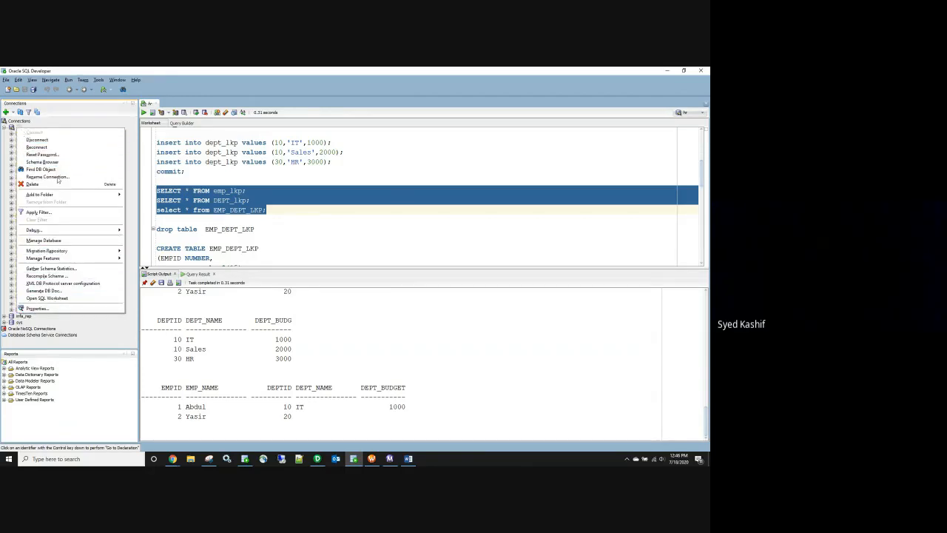
mouse_move(92, 228)
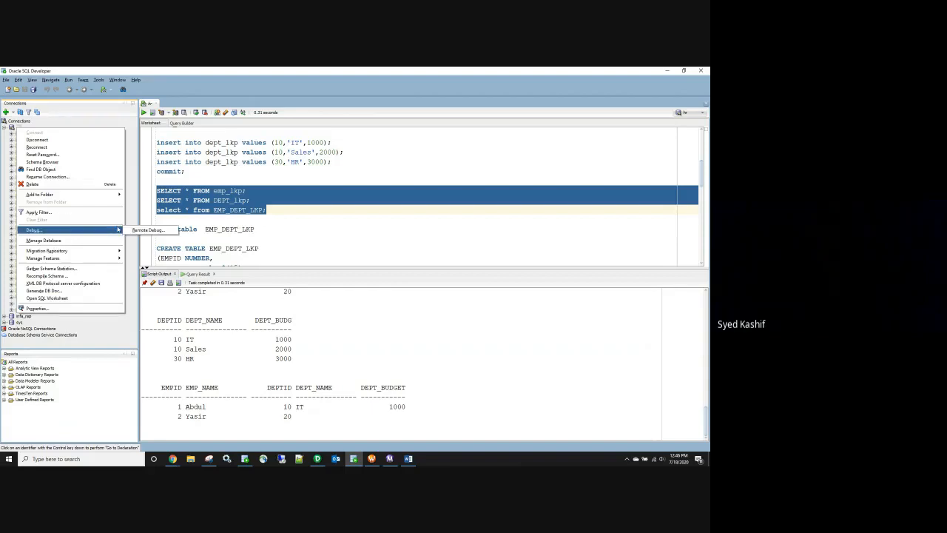
left_click(377, 196)
right_click(29, 136)
left_click(56, 175)
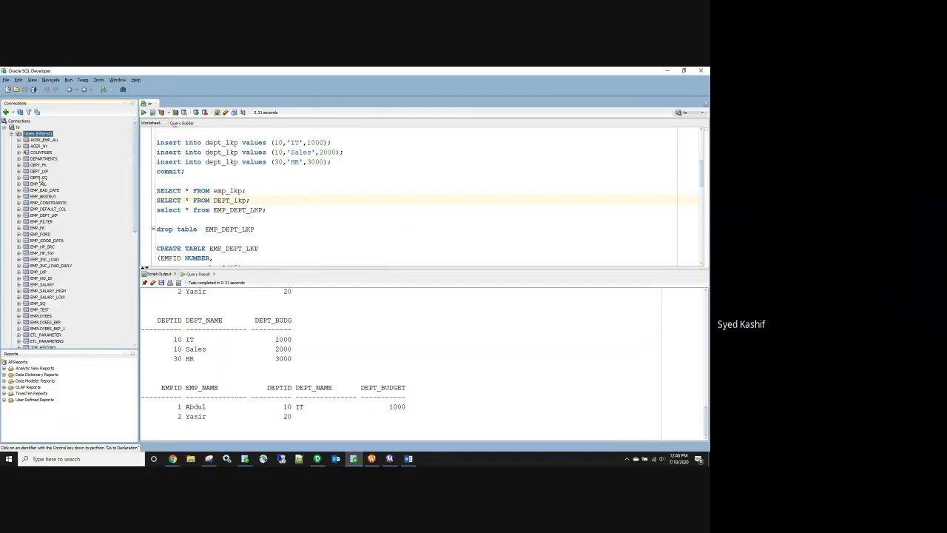
Step: In DEPT_LKP's data, change the Sales row's DEPTID from 10 to 20 and commit
double_click(39, 171)
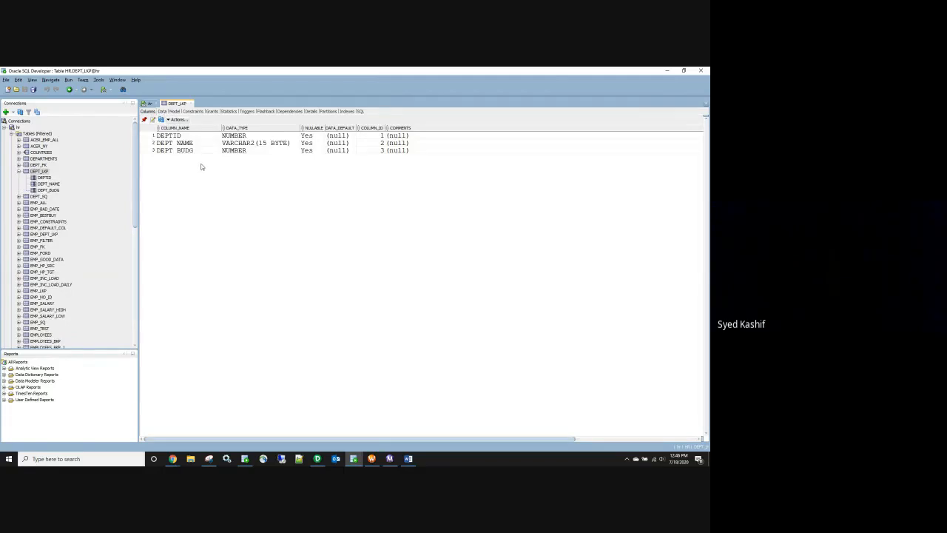
left_click(161, 112)
left_click(171, 143)
double_click(171, 143)
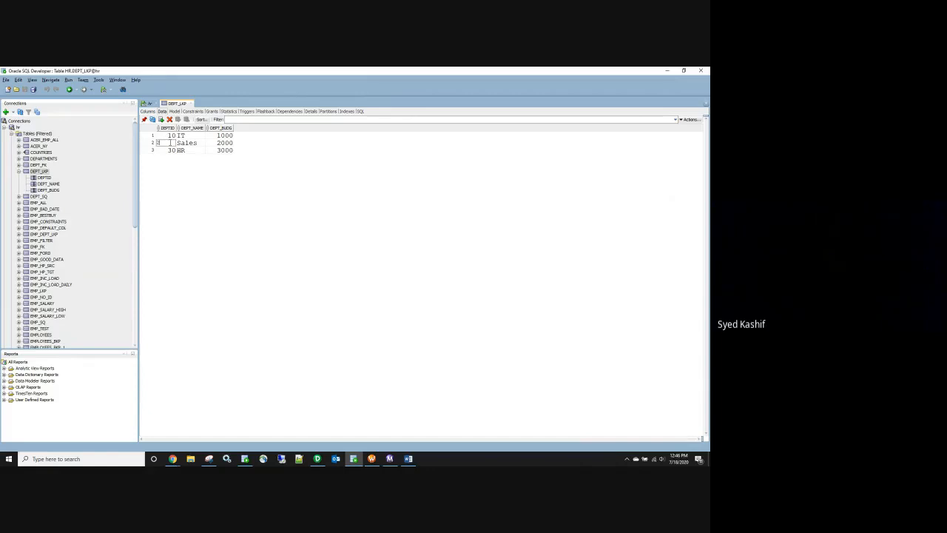
left_click(199, 227)
left_click(178, 119)
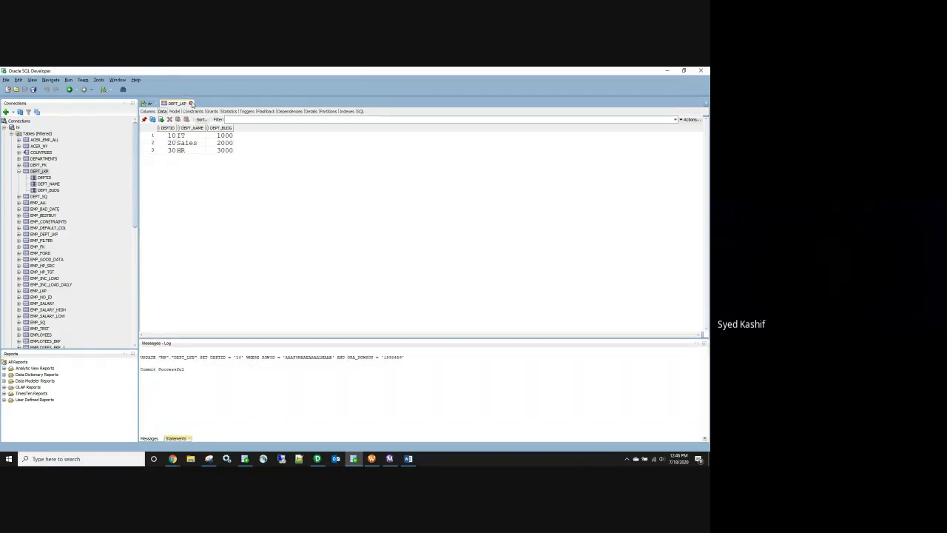
Step: Return to the hr worksheet and close the Messages-Log panel to enlarge the editor
left_click(151, 104)
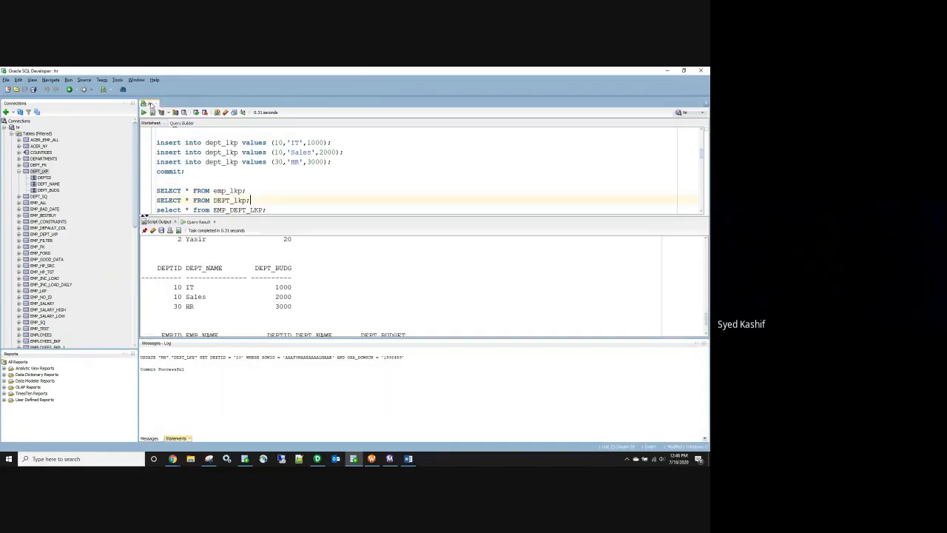
left_click_drag(271, 209, 294, 263)
left_click(294, 171)
scroll(294, 178, "up", 1)
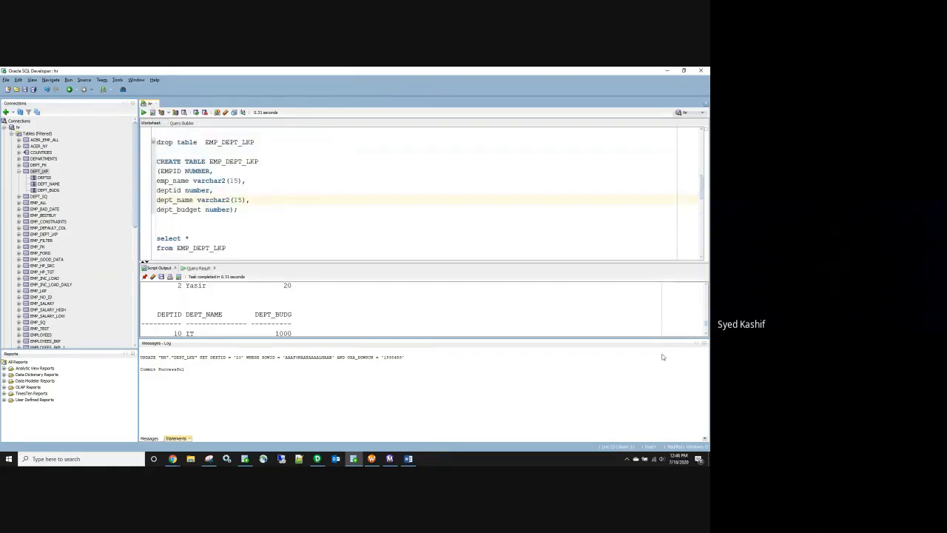
left_click(700, 343)
scroll(247, 249, "up", 2)
Step: Re-run the three SELECT queries on cleared output, confirming Sales now shows DEPTID 20
left_click_drag(267, 181, 156, 151)
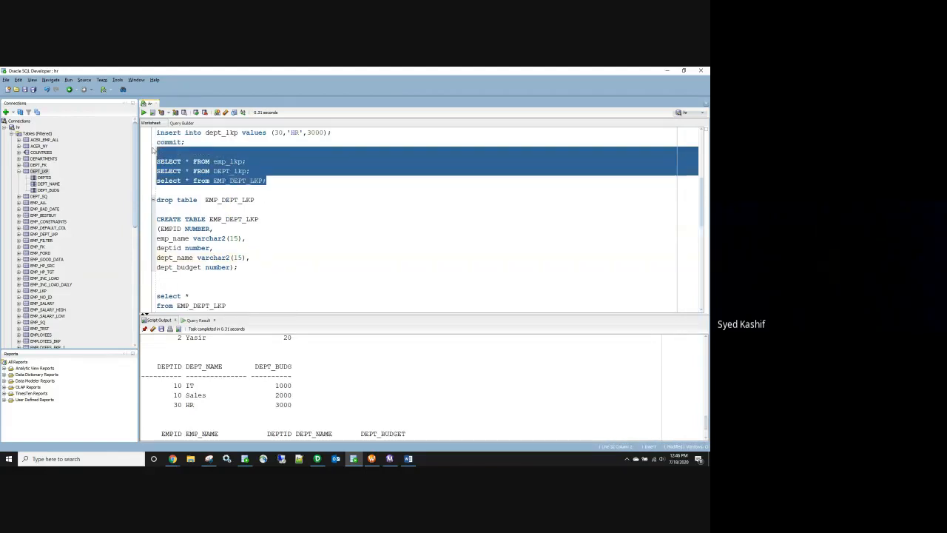
left_click(152, 112)
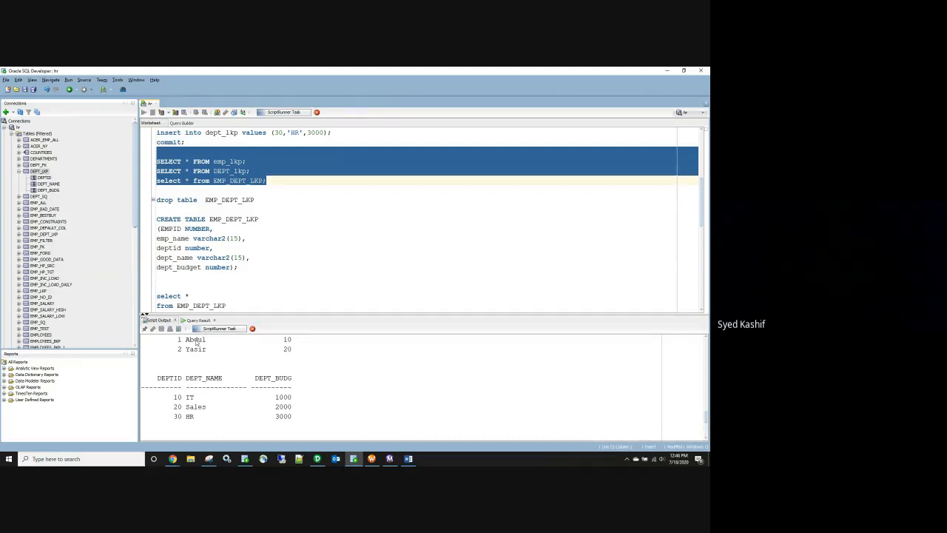
left_click(153, 328)
left_click(152, 111)
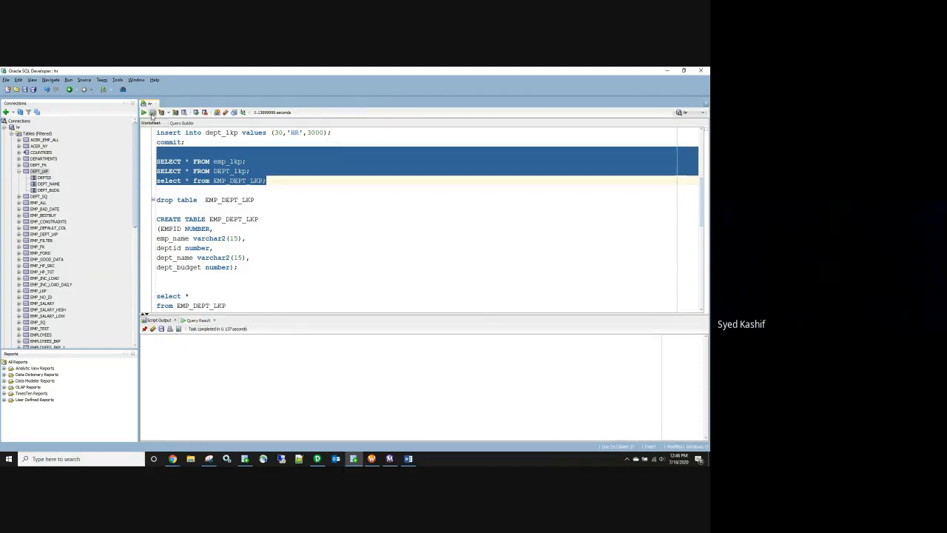
left_click_drag(324, 314, 318, 255)
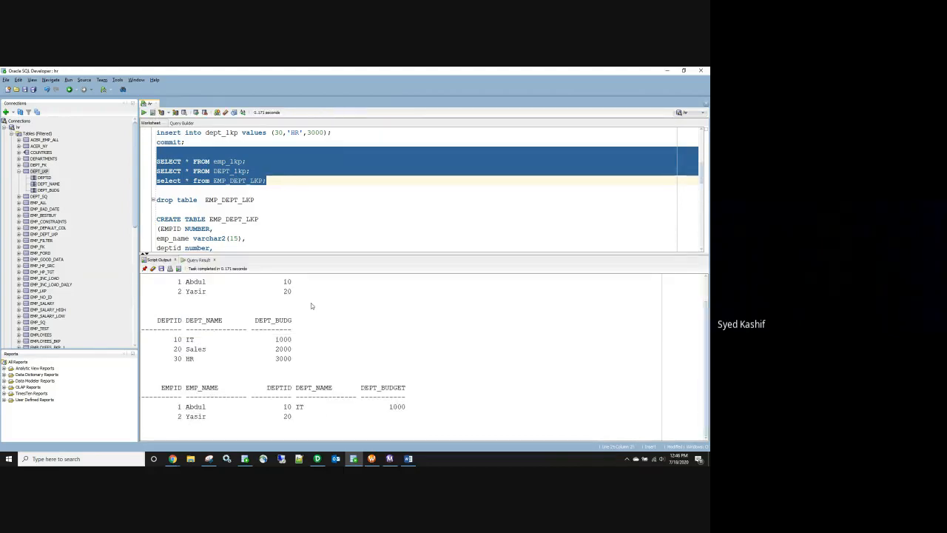
left_click_drag(284, 291, 294, 296)
left_click_drag(174, 348, 181, 355)
Step: Restart the latest wf_EMP_DEPT_LKP run in Workflow Monitor and check the new run
left_click(390, 459)
right_click(125, 110)
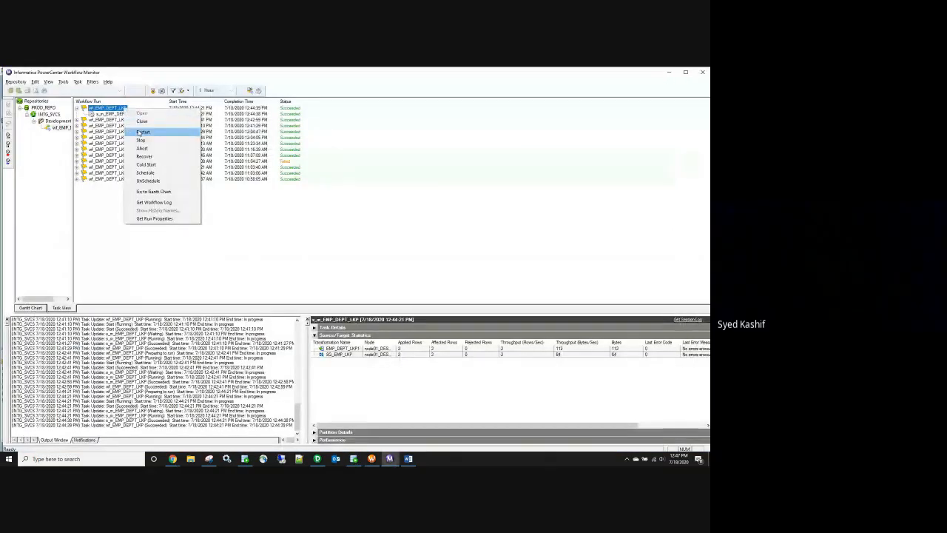
left_click(143, 132)
left_click(669, 73)
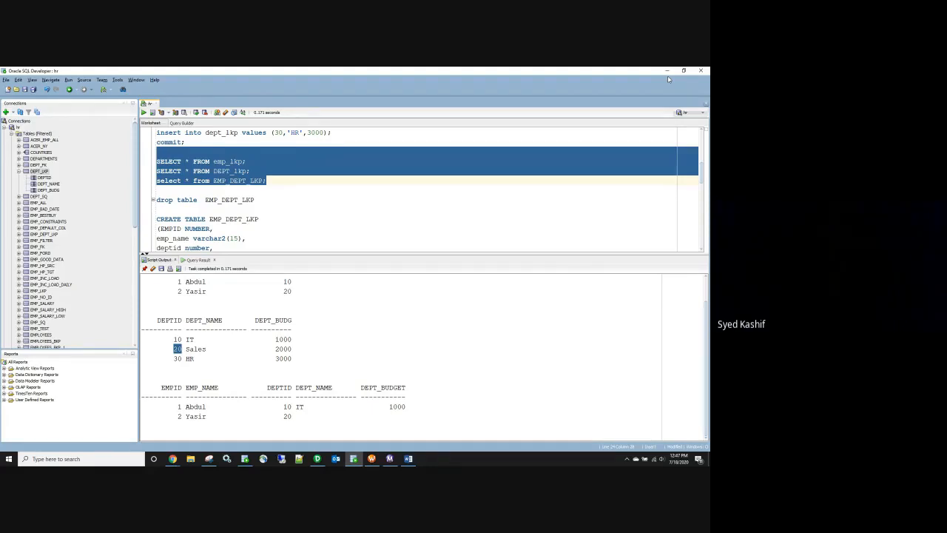
left_click(388, 460)
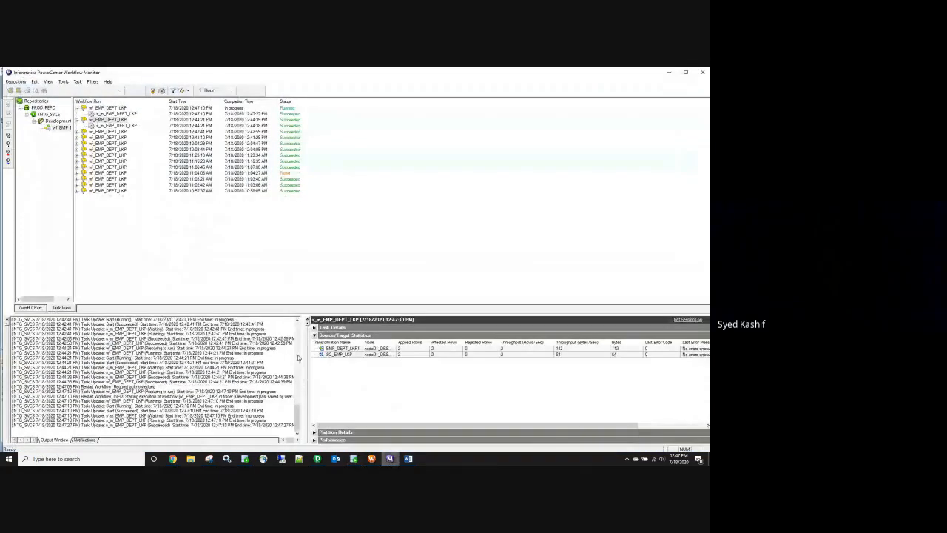
Step: Re-run the SELECT queries with F5, confirming employee 2 now has DEPTID 20 with Sales
left_click(669, 71)
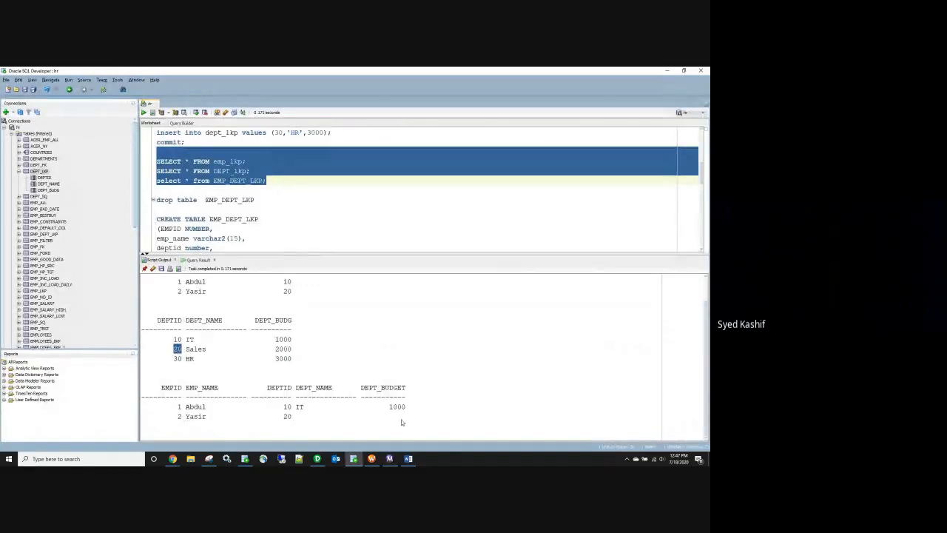
key("F5")
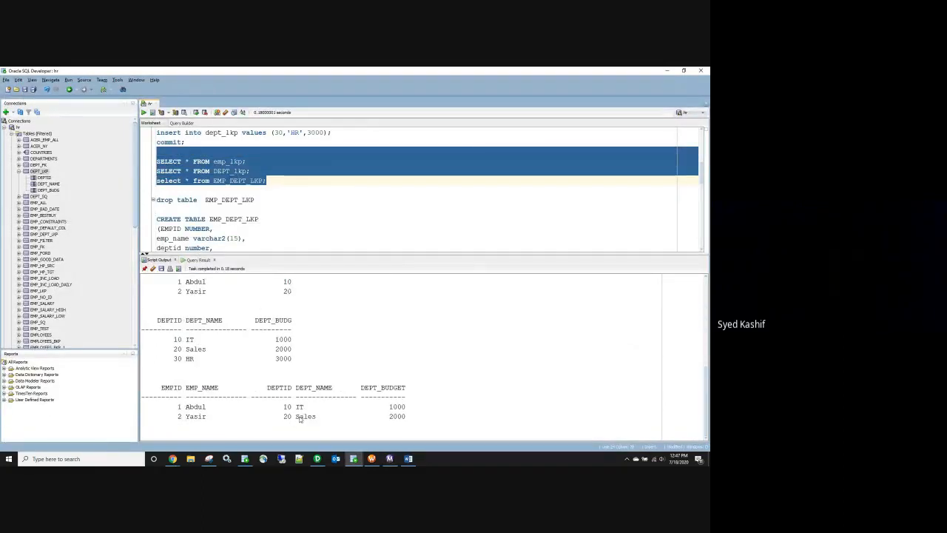
double_click(288, 291)
Step: Back in the Designer mapping, nudge the lookup transformation slightly up and left
left_click(318, 459)
left_click_drag(101, 178, 95, 175)
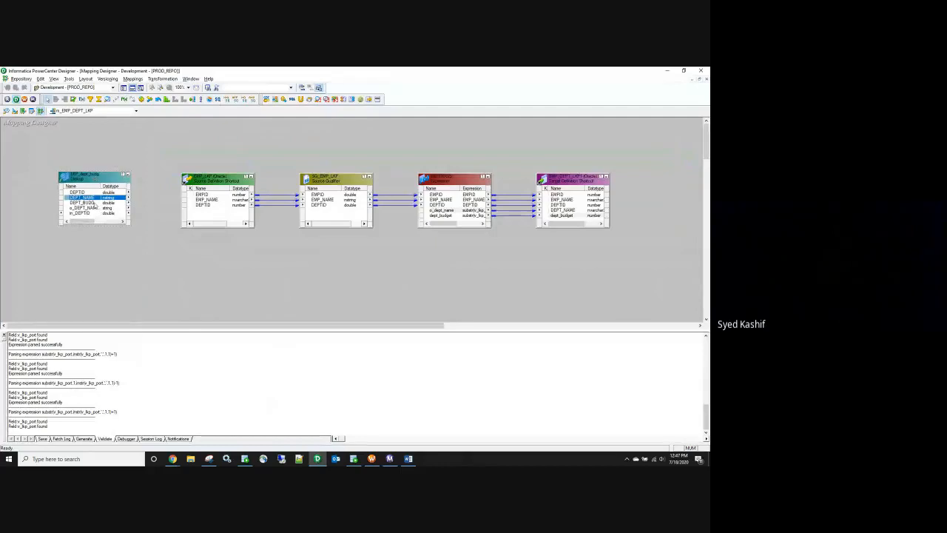
left_click(405, 280)
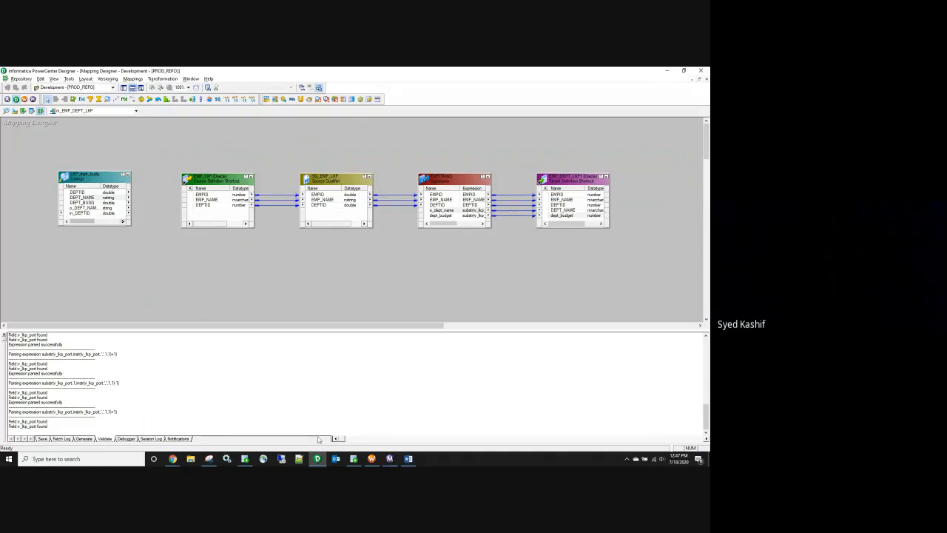
left_click(173, 459)
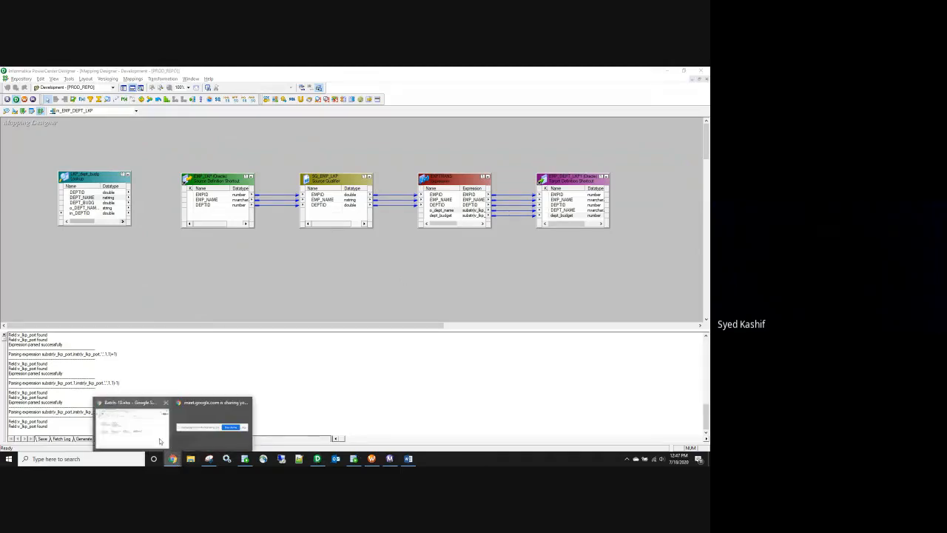
Step: Extend cell E17 to read ', but there is a way to return multiple ports' on two lines
left_click(154, 437)
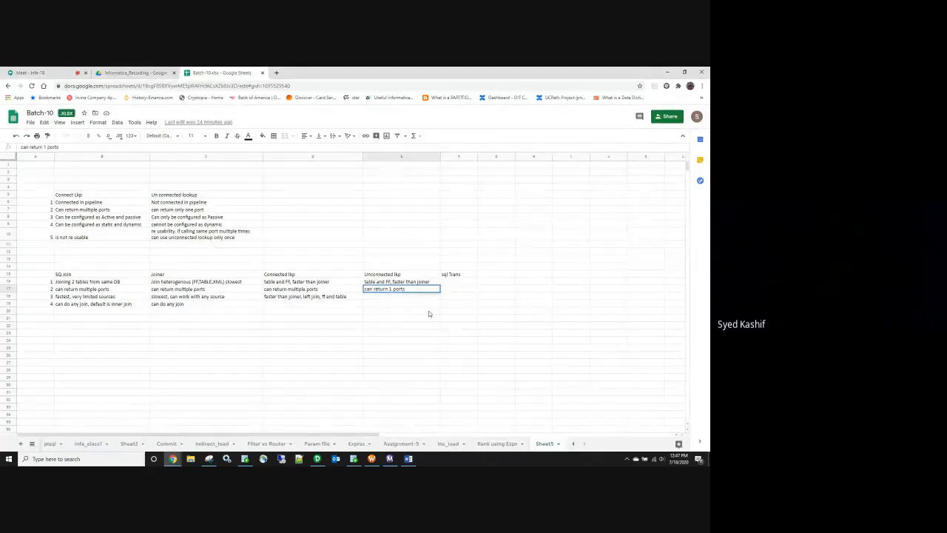
type(", but there is a way to retu")
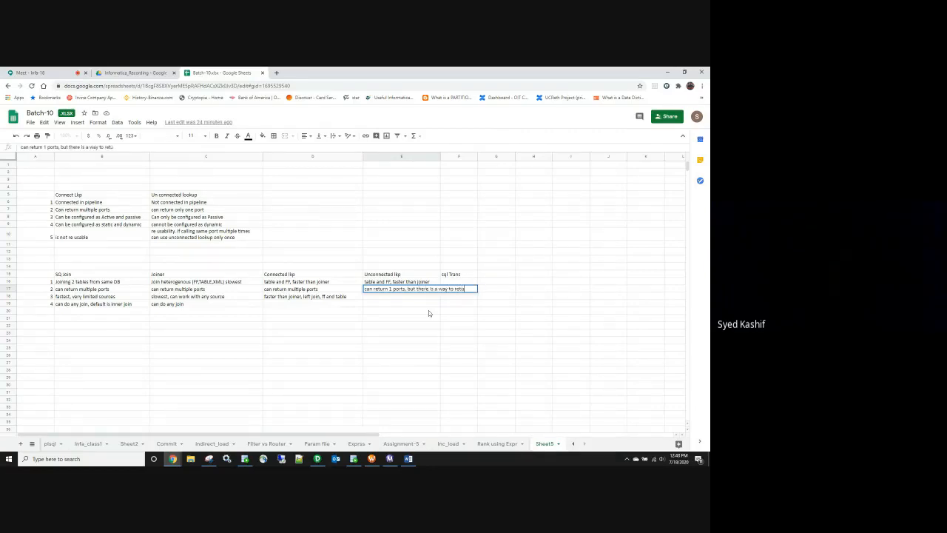
type("rn to")
key("BackSpace")
type("ultiple ports")
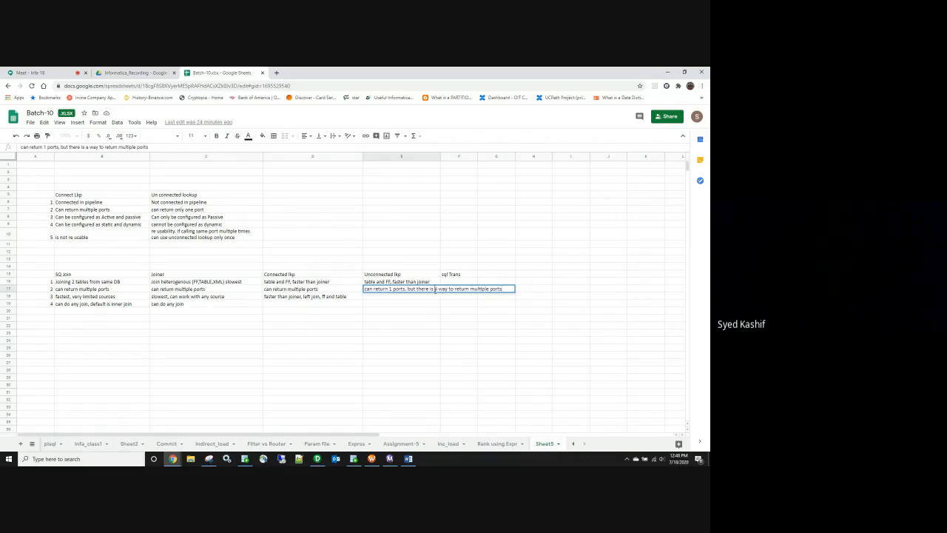
left_click(435, 290)
key("alt+Return")
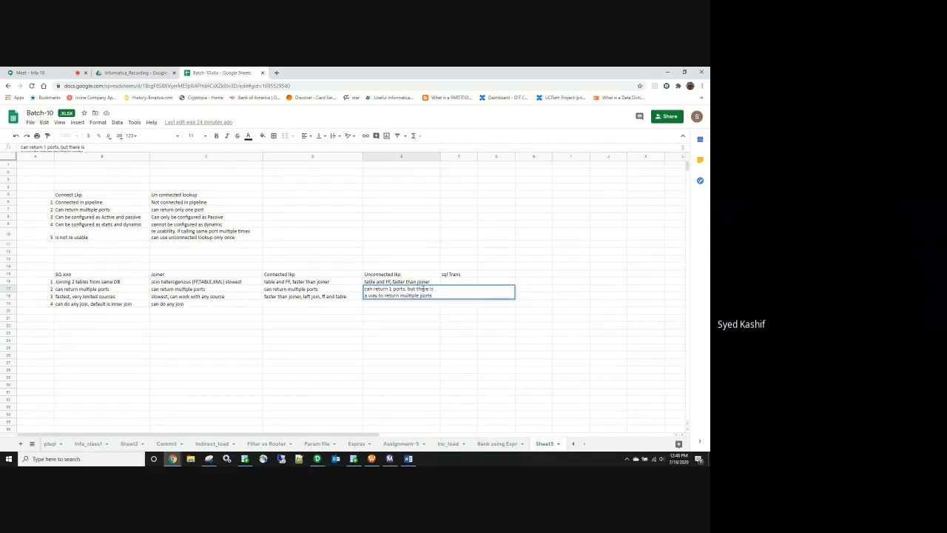
left_click(411, 339)
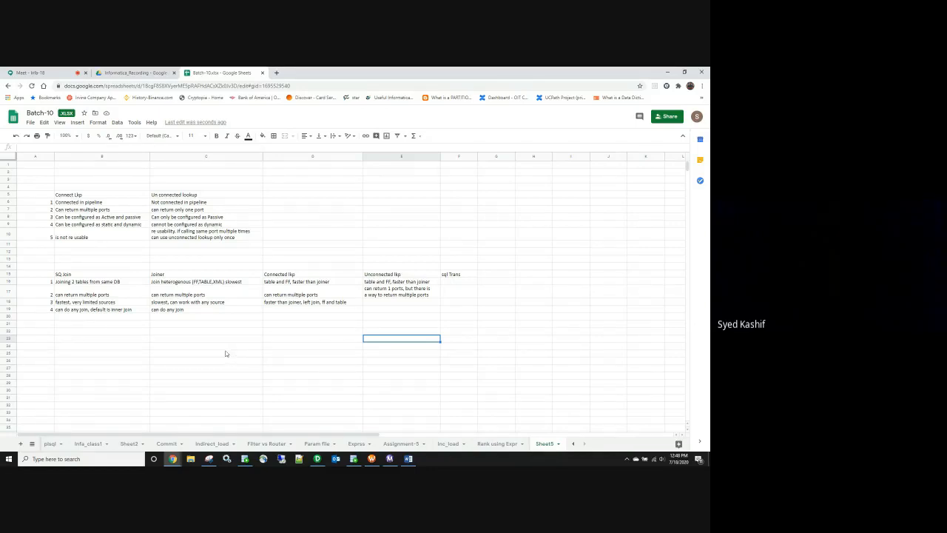
Step: Look through the Informatica_Recording tab, then switch to the Class_Schedule sheet
left_click(308, 245)
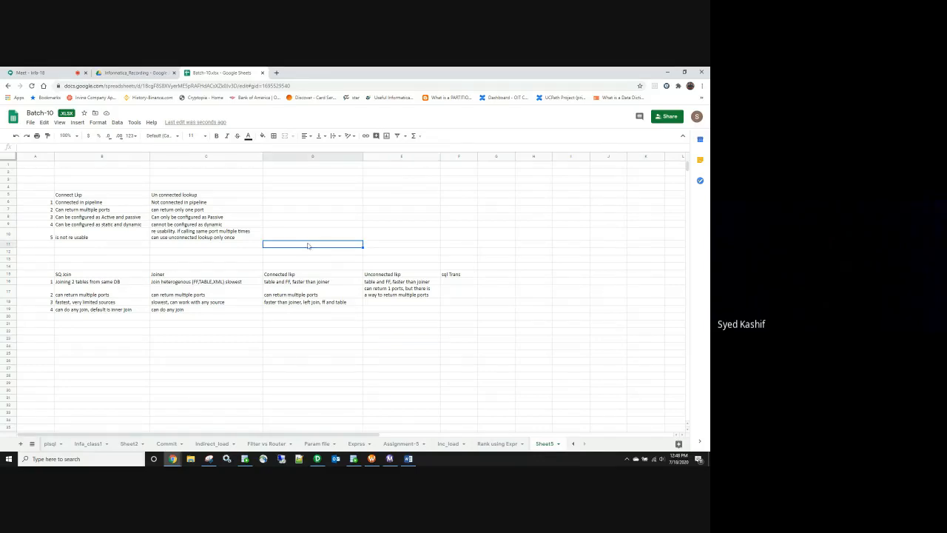
left_click(321, 318)
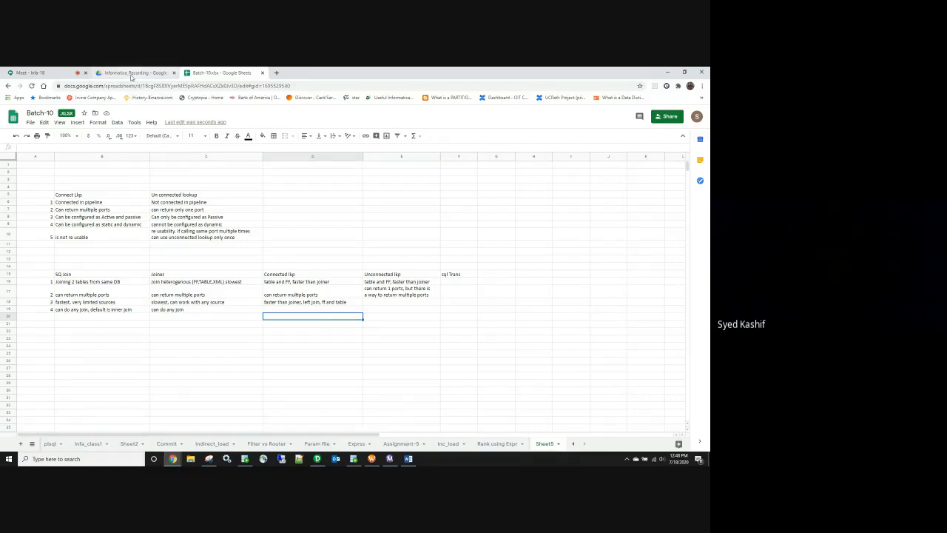
left_click(132, 74)
scroll(353, 291, "down", 1)
scroll(352, 289, "down", 5)
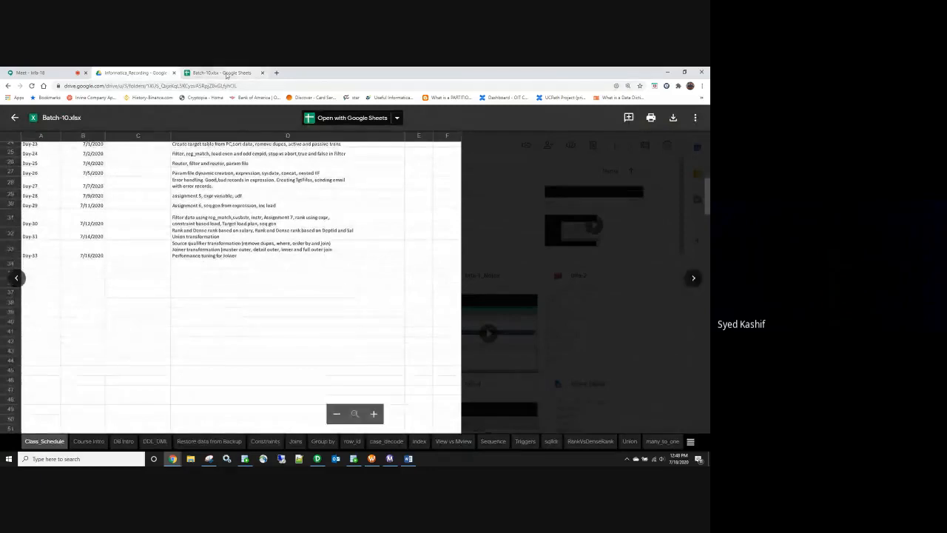
left_click(226, 73)
left_click(32, 444)
scroll(81, 381, "up", 10)
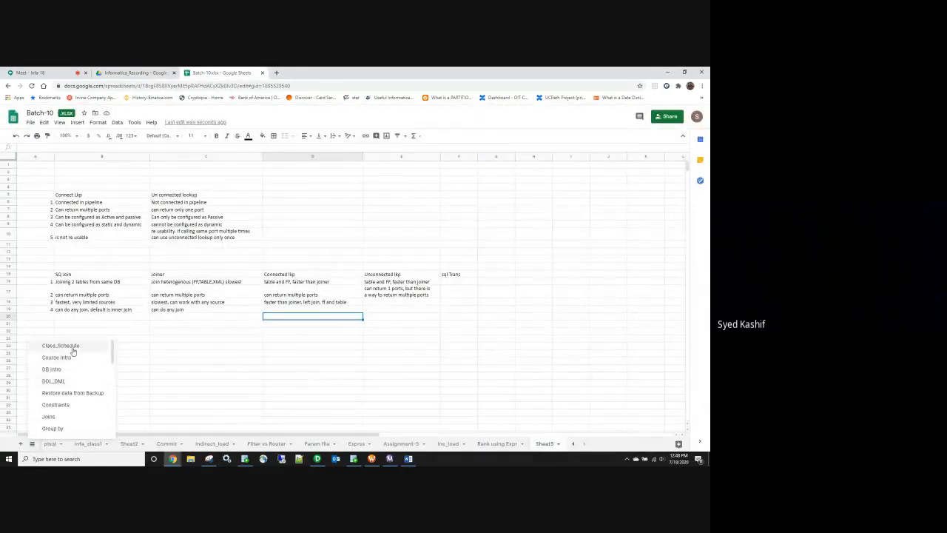
left_click(74, 350)
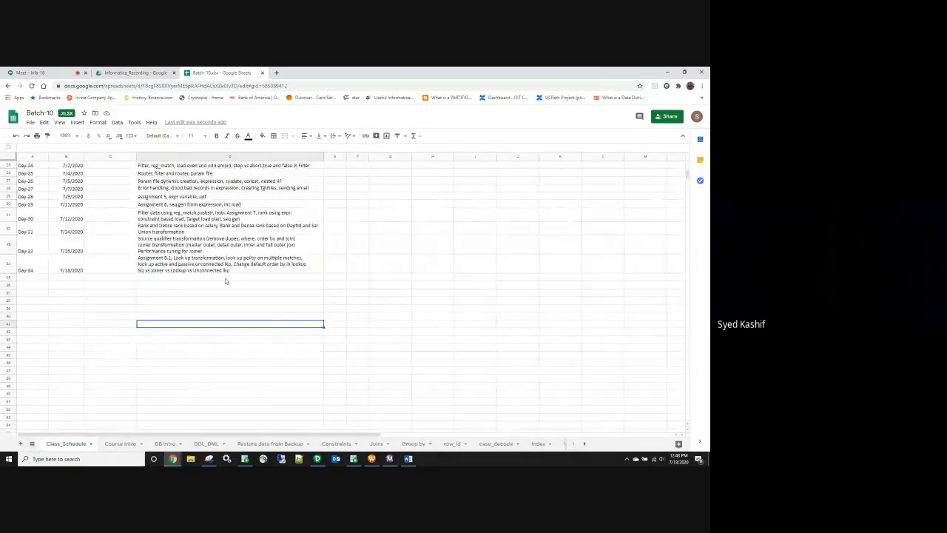
Step: Add a note on returning multiple ports via an unconnected lookup to the Day-34 cell
left_click(232, 271)
type(". return")
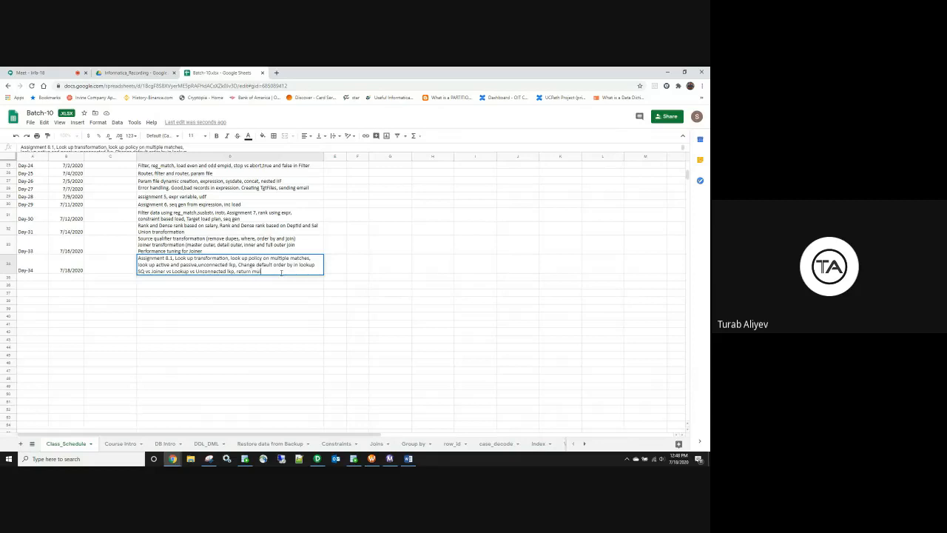
type(" mul ports.")
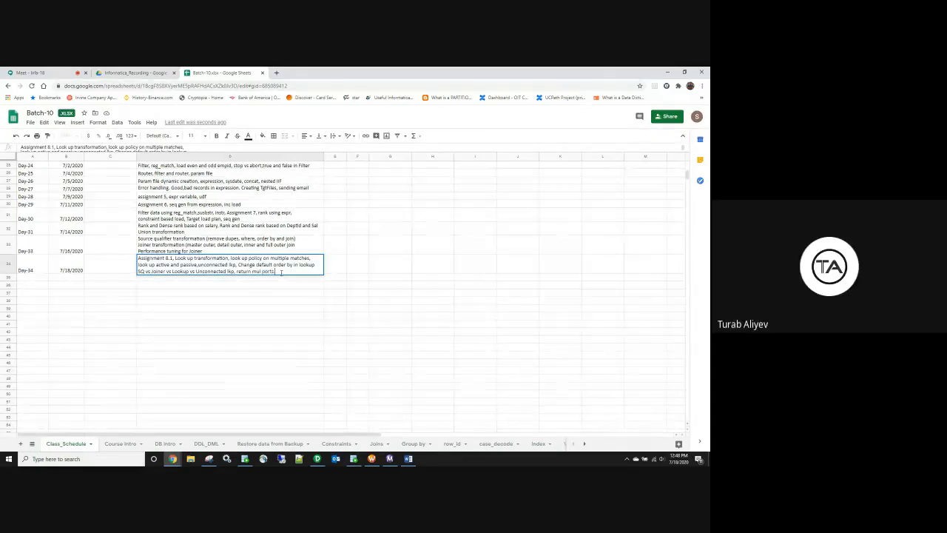
key("BackSpace")
type("unconnected lkup")
left_click(341, 326)
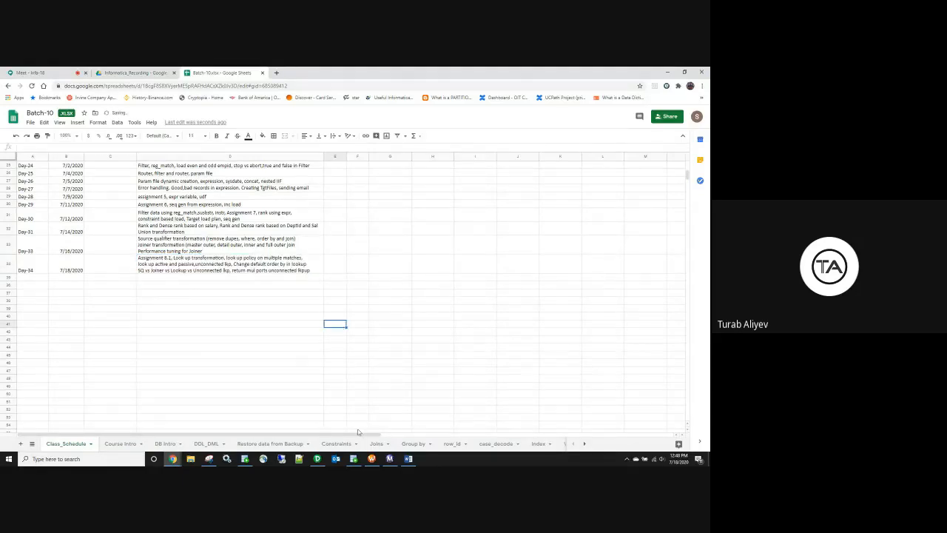
left_click(321, 460)
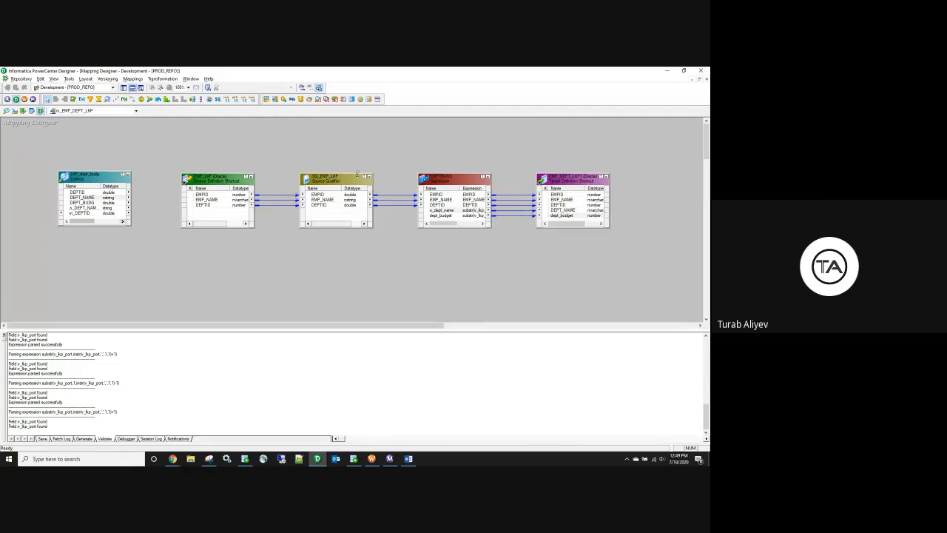
Step: Place the lookup above the expression and link Source Qualifier DEPTID to its in_DEPTID port
left_click_drag(91, 182, 133, 185)
left_click_drag(330, 178, 234, 174)
left_click(222, 202)
left_click_drag(219, 205, 396, 178)
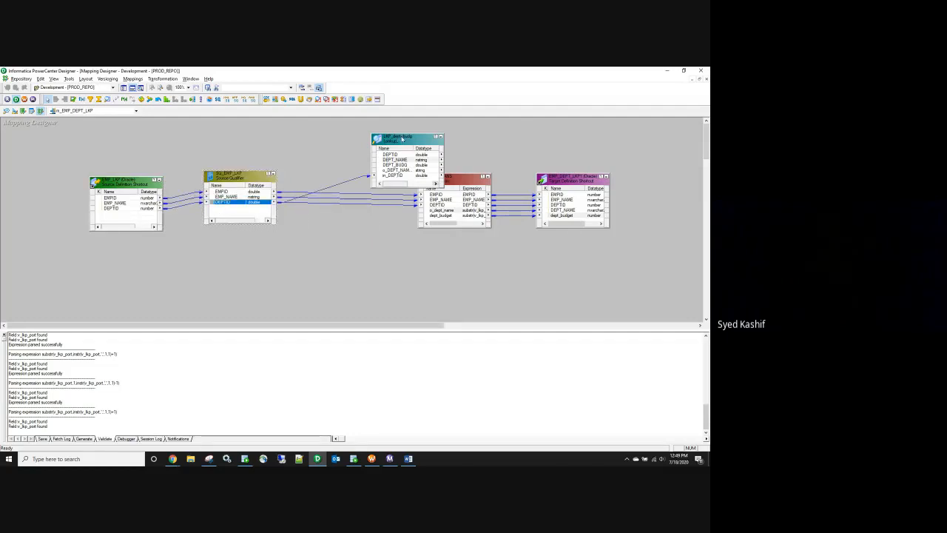
left_click_drag(402, 139, 364, 131)
Step: Delete the lookup's o_DEPT_NAME_BUDGET output port
left_click(344, 161)
left_click_drag(344, 163, 401, 212)
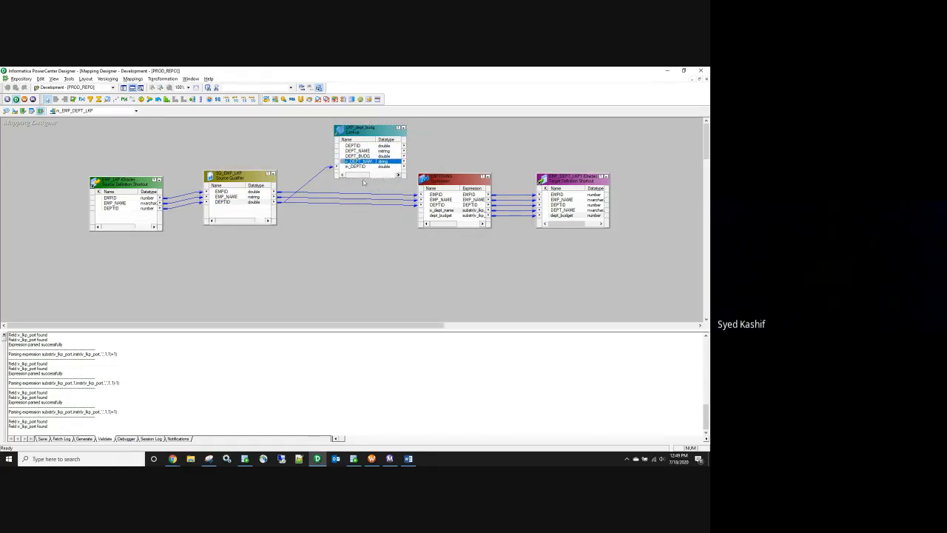
double_click(358, 162)
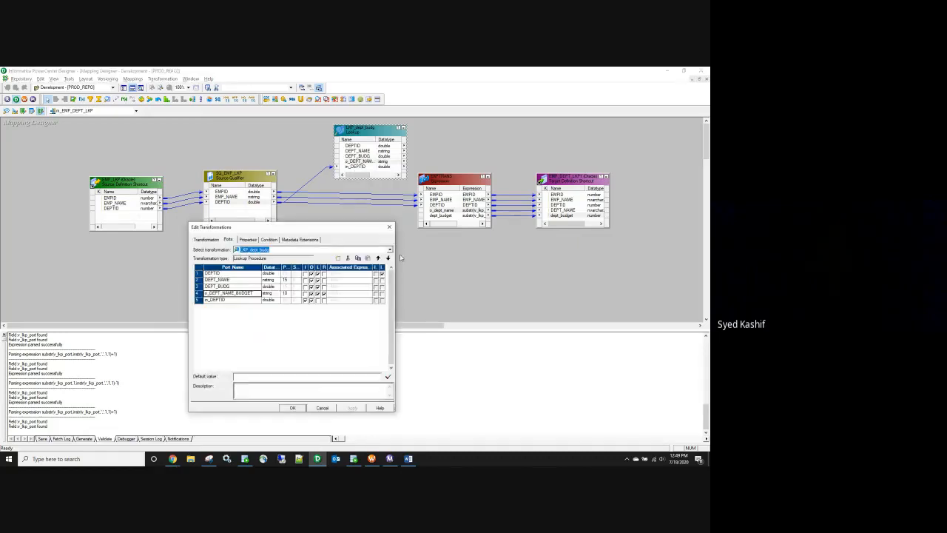
left_click(348, 257)
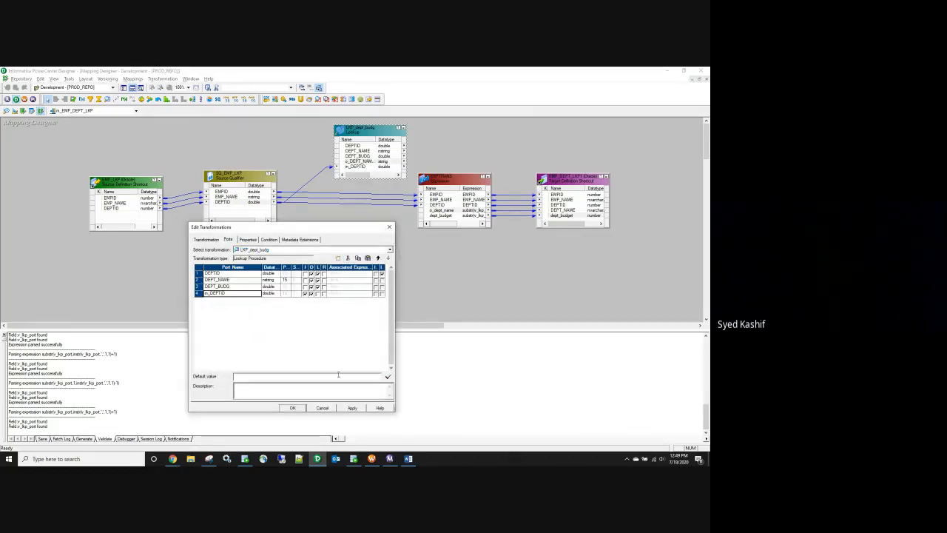
left_click(302, 408)
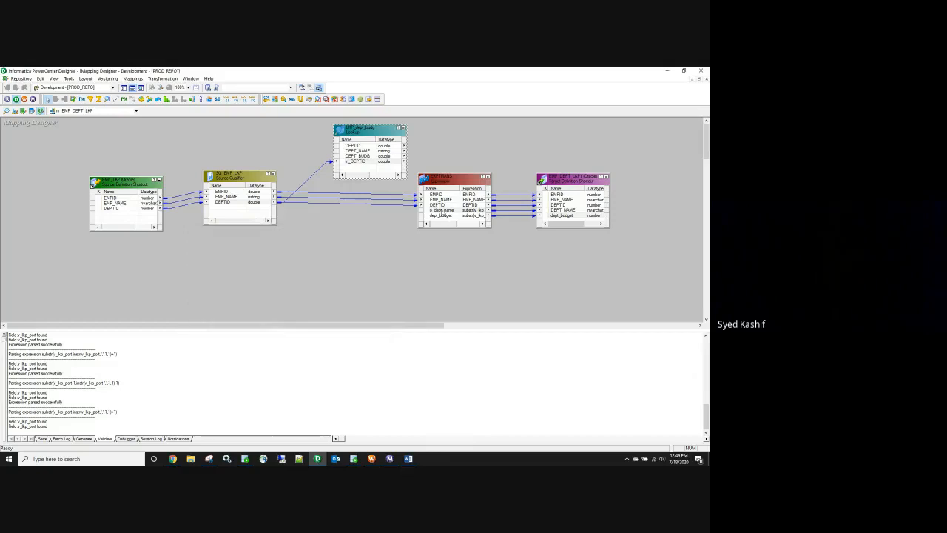
Step: In EXPTRANS, rename o_dept_name to dept_name, make dept_name and dept_budget inputs, and delete v_lkp_port
double_click(442, 214)
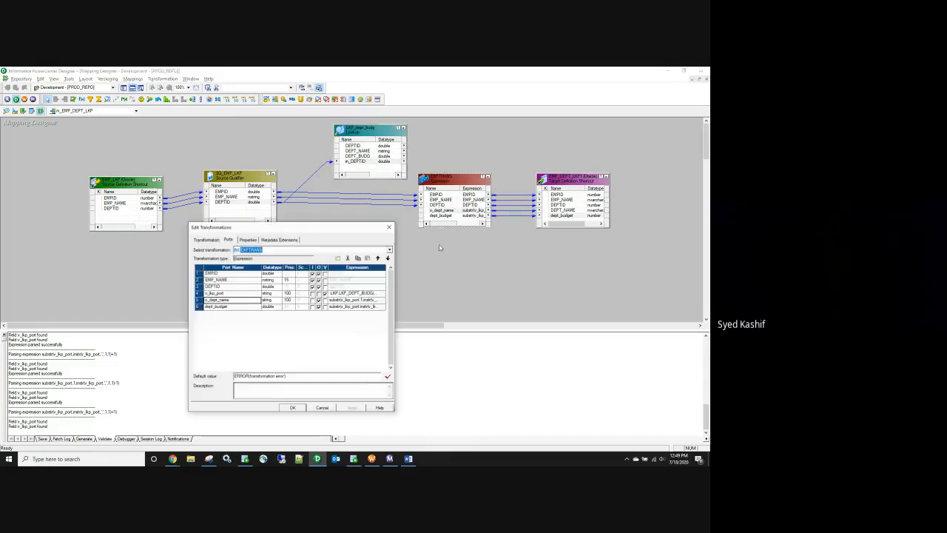
left_click(216, 307)
key("BackSpace")
key("BackSpace")
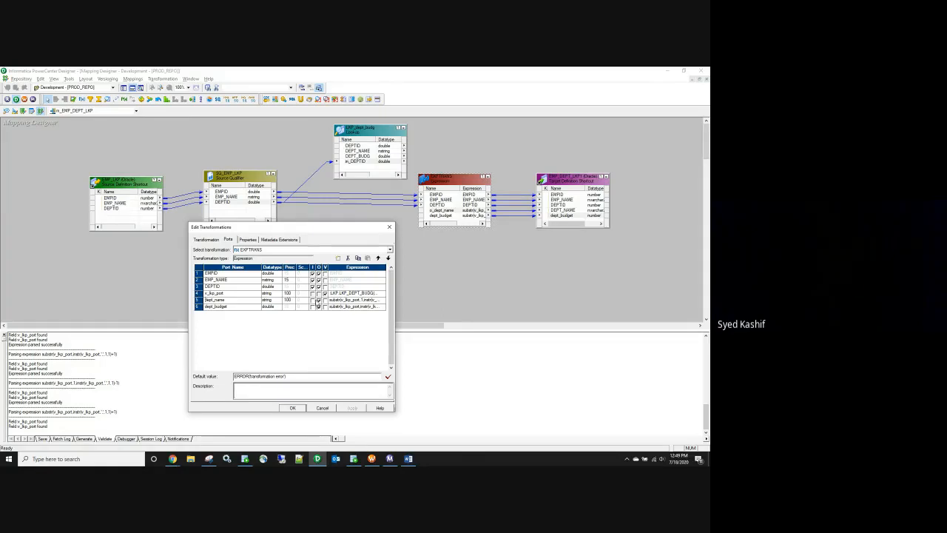
left_click(312, 300)
left_click(313, 306)
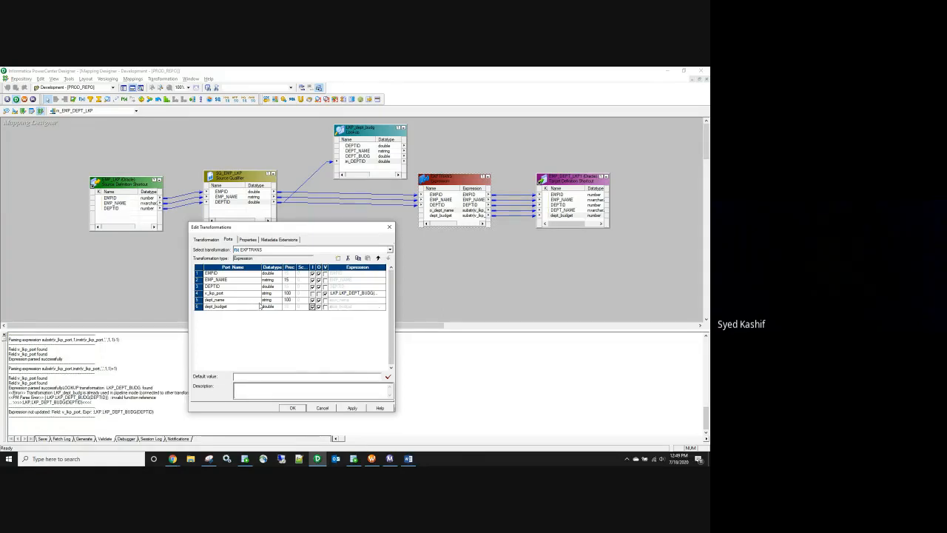
left_click(199, 294)
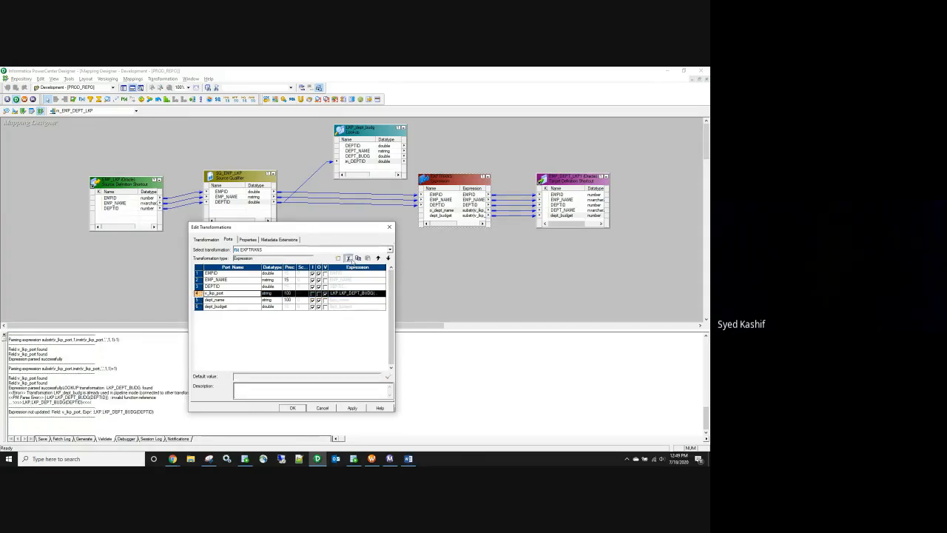
left_click(348, 258)
left_click(352, 408)
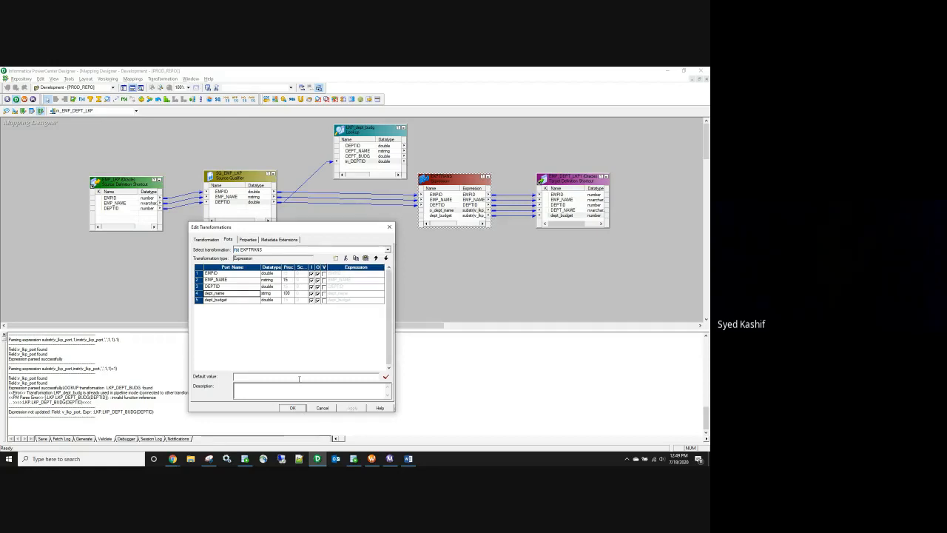
left_click(292, 408)
Step: Link the lookup's DEPT_NAME and DEPT_BUDG ports into the expression's dept_name and dept_budget
left_click(358, 151)
left_click(358, 157, "ctrl")
mouse_move(347, 155)
left_mouse_down()
mouse_move(416, 213)
mouse_move(435, 214)
left_mouse_up()
left_click(378, 265)
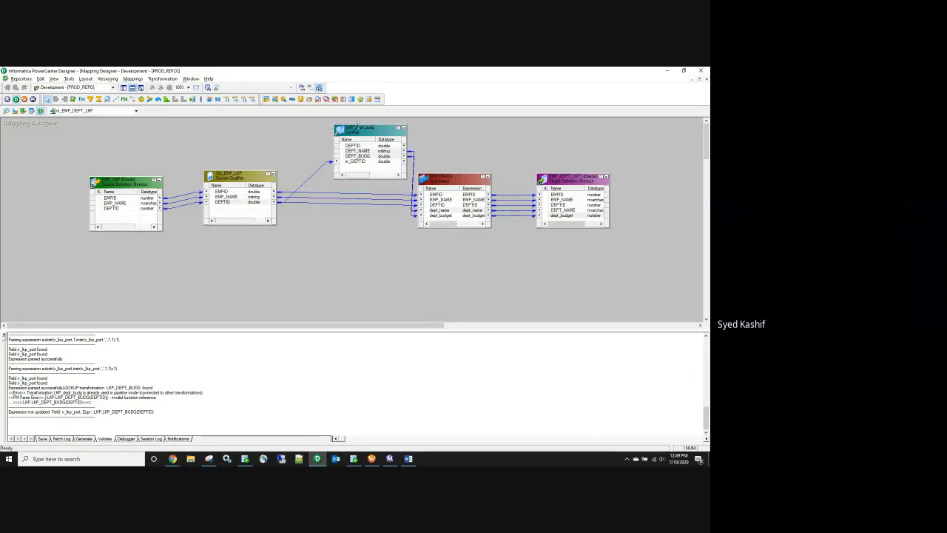
Step: Tidy the layout by shifting the lookup, source definition and source qualifier
left_click_drag(360, 133, 333, 131)
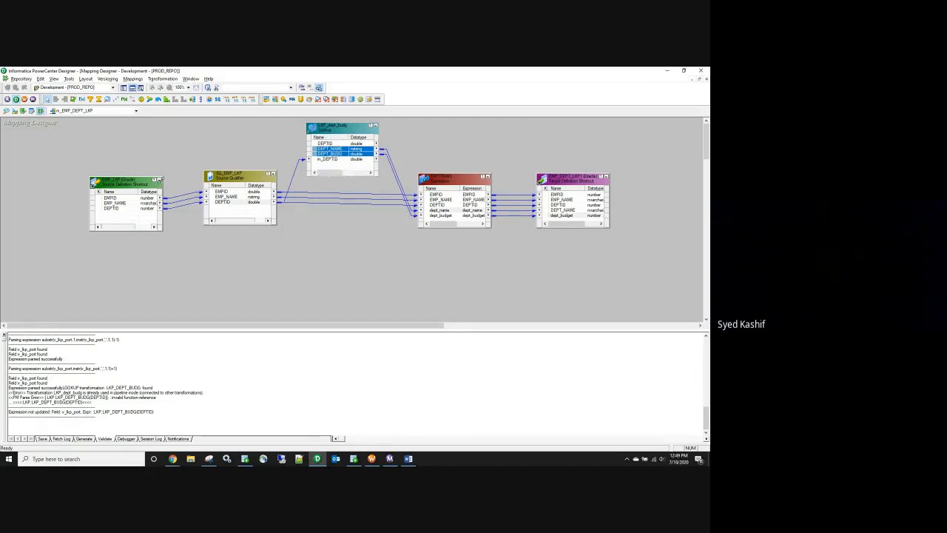
left_click_drag(161, 182, 119, 177)
left_click_drag(234, 182, 199, 182)
left_click_drag(341, 131, 352, 134)
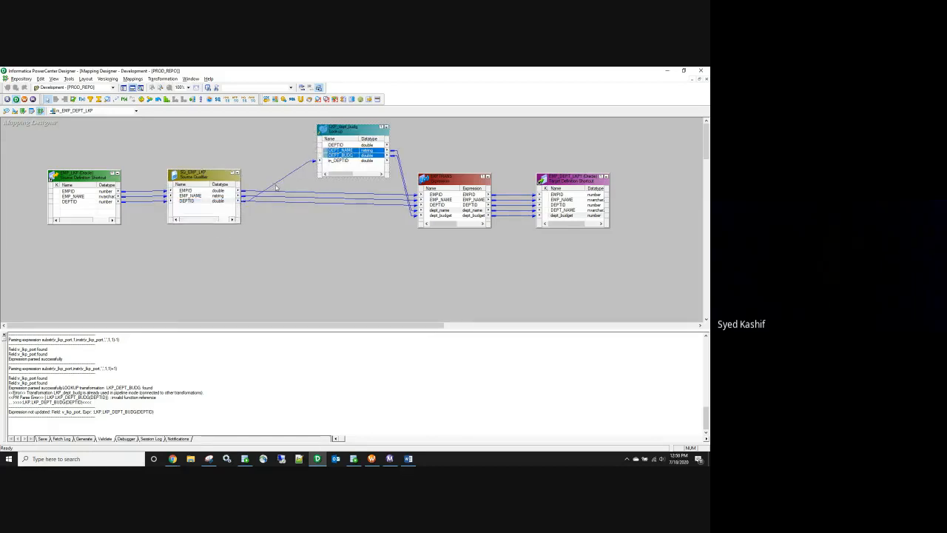
left_click(136, 112)
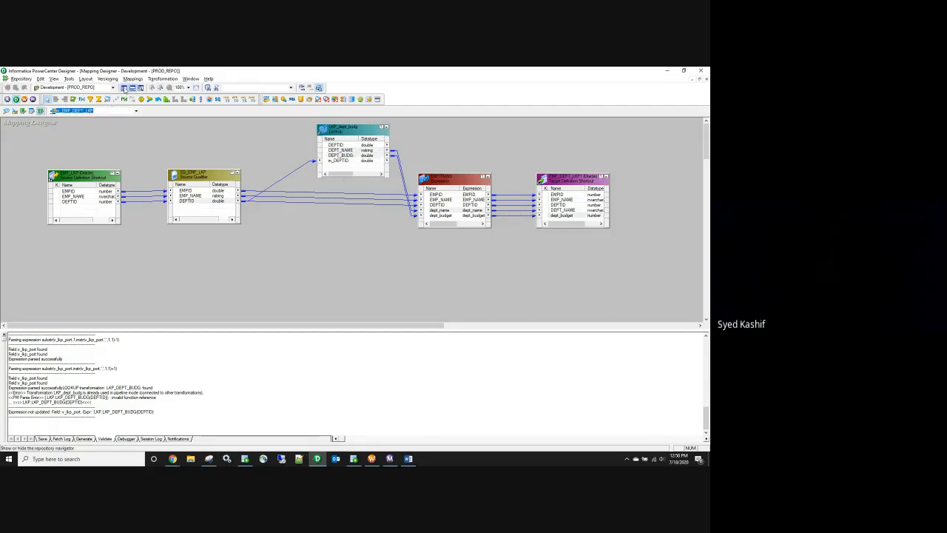
left_click(123, 87)
Step: Expand the Mappings folder in the Navigator and browse the listed mappings
left_click(34, 183)
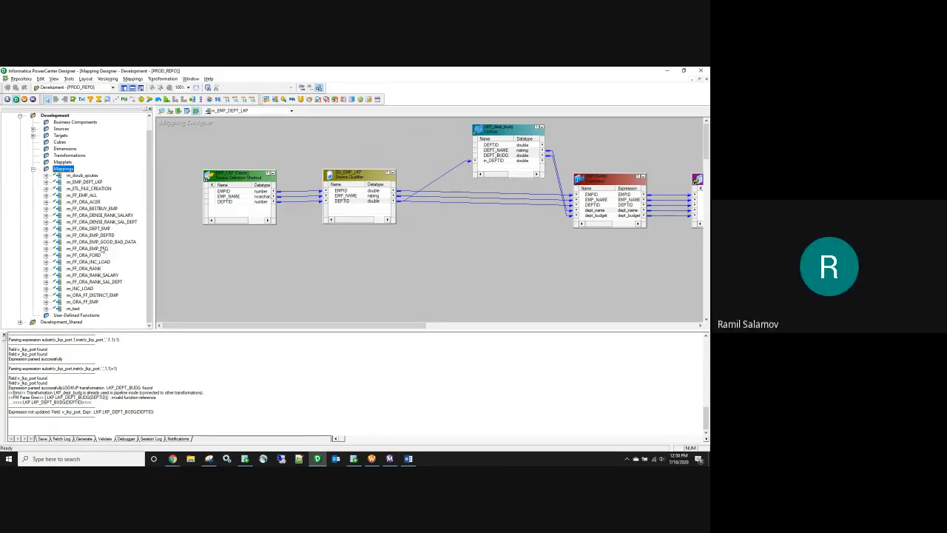
left_click(102, 249)
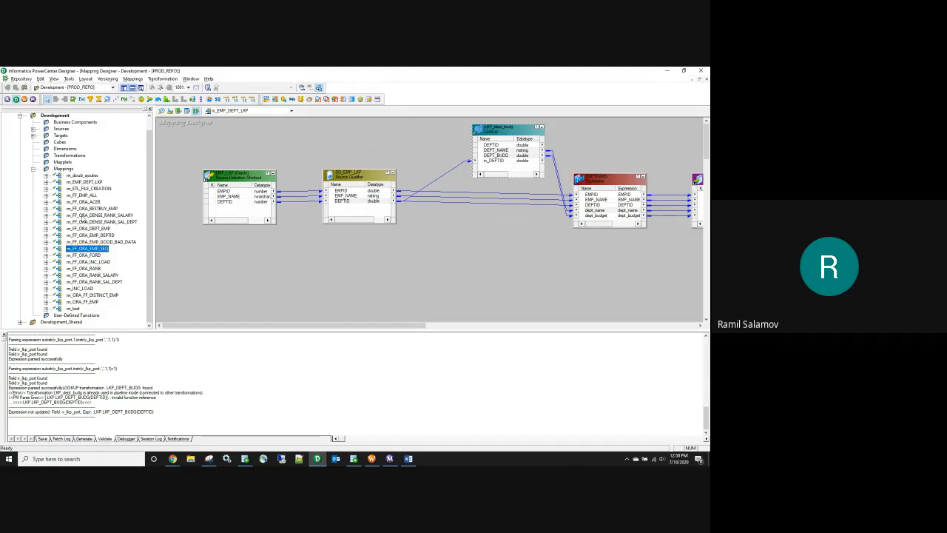
left_click(85, 182)
right_click(88, 182)
left_click(106, 205)
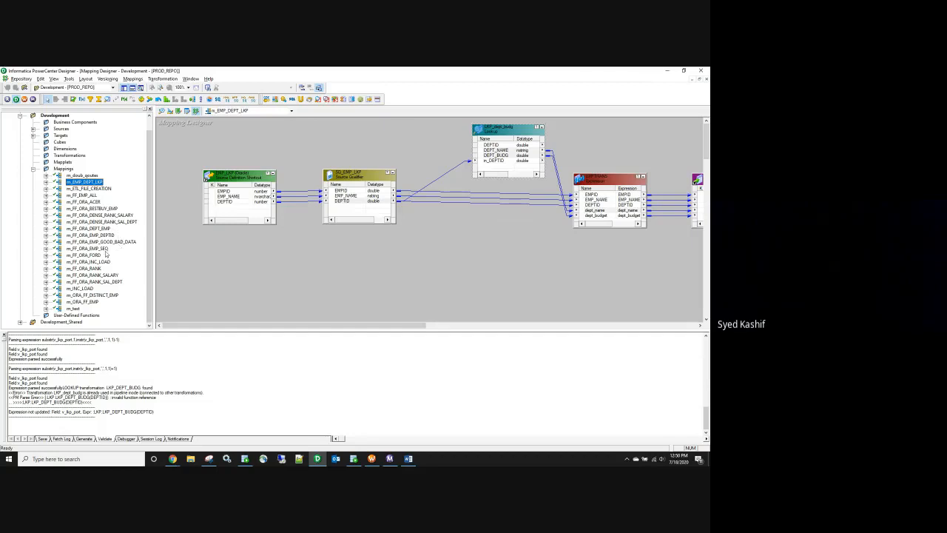
left_click(104, 249)
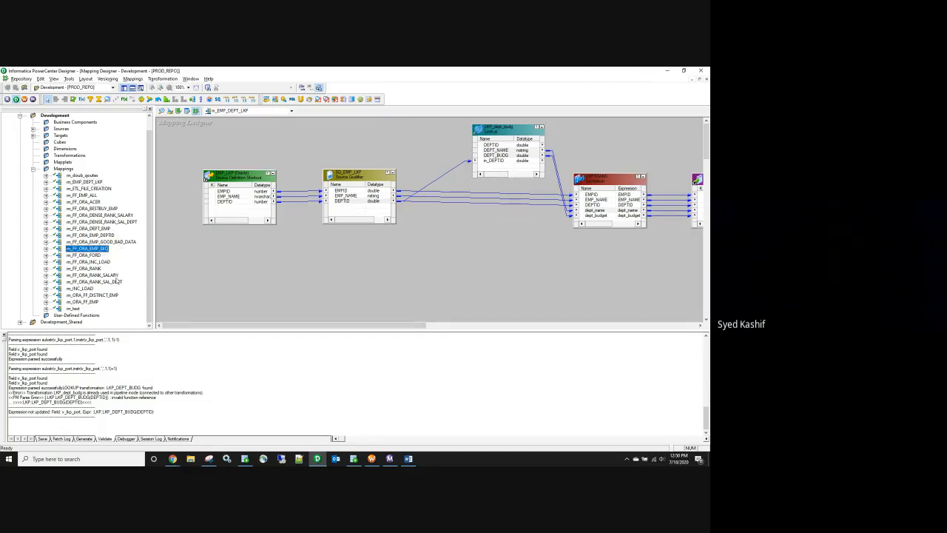
left_click(96, 255)
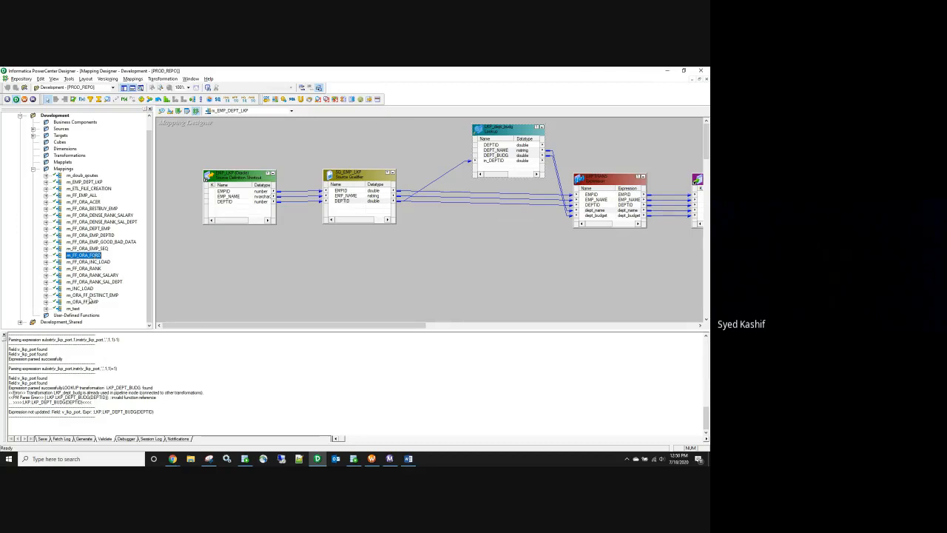
Step: Open m_ORA_FF_EMP and m_ORA_FF_DISTINCT_EMP, then return to m_EMP_DEPT_LKP
right_click(93, 303)
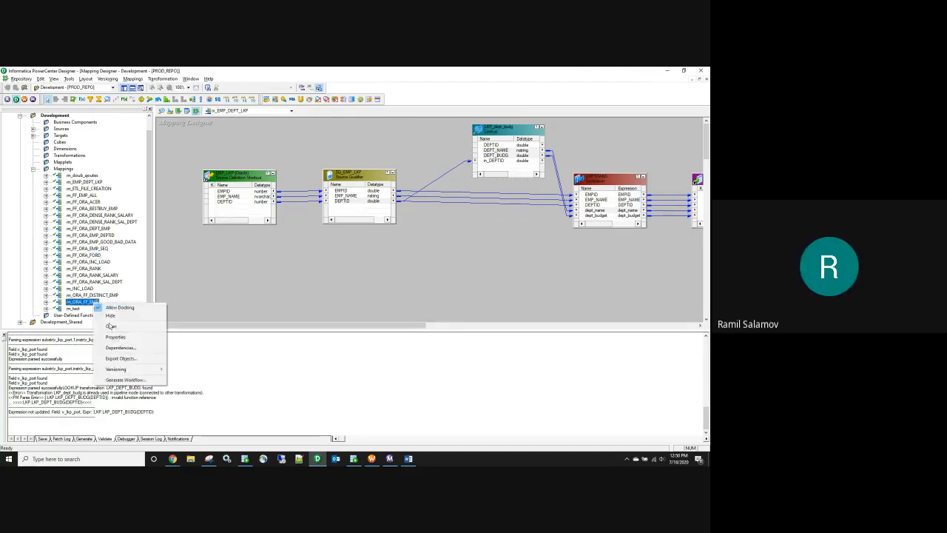
left_click(119, 328)
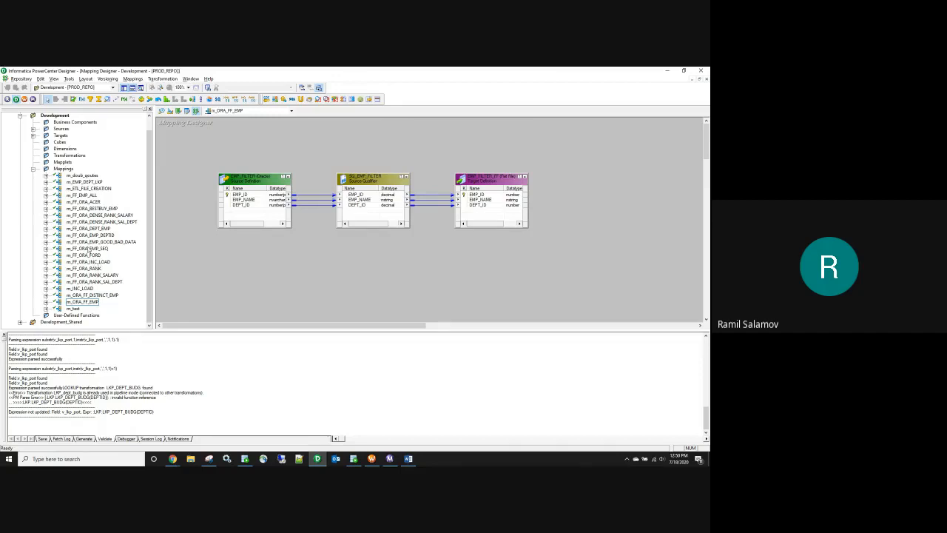
right_click(100, 295)
left_click(118, 317)
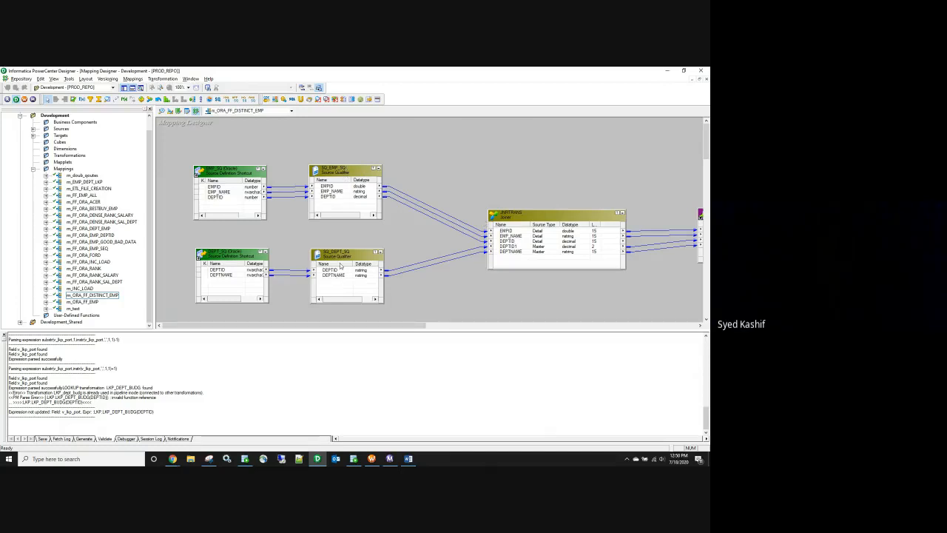
left_click(235, 111)
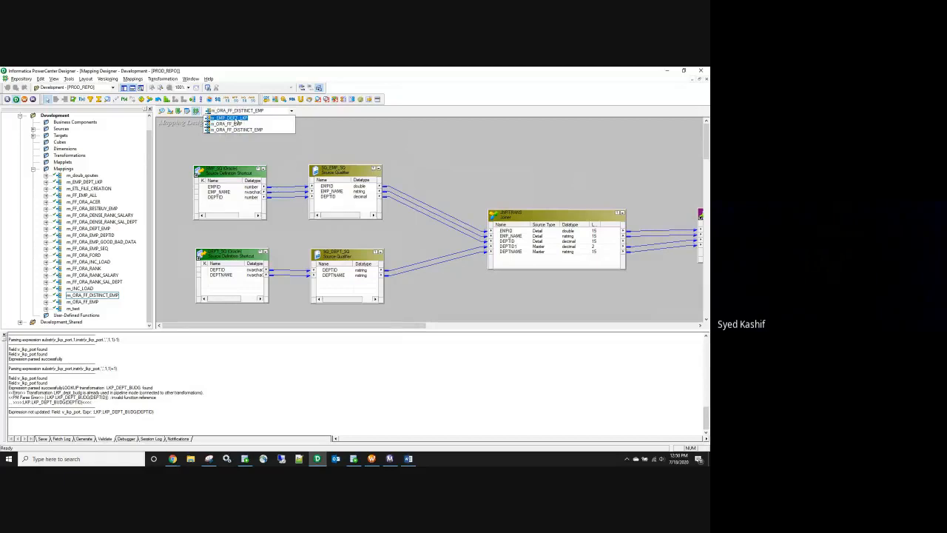
left_click(231, 118)
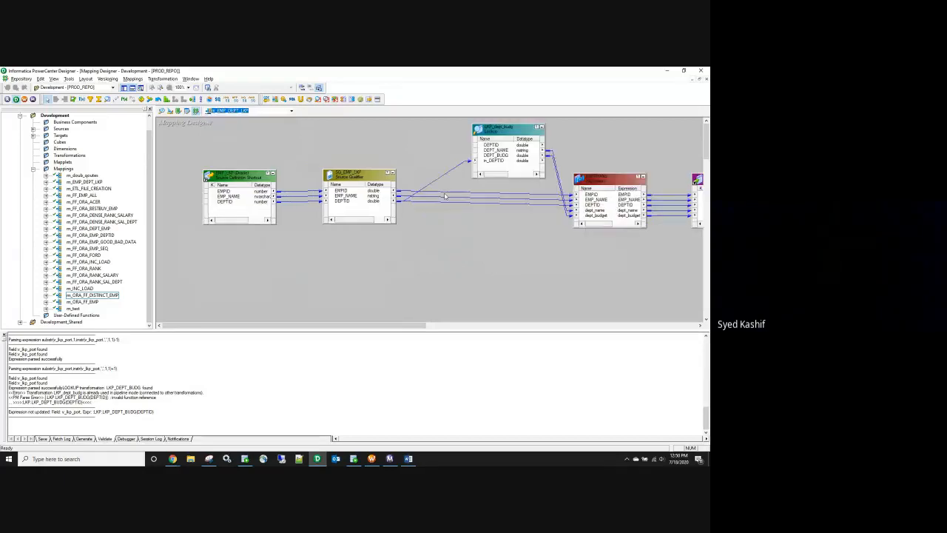
double_click(503, 130)
left_click(247, 239)
left_click(228, 239)
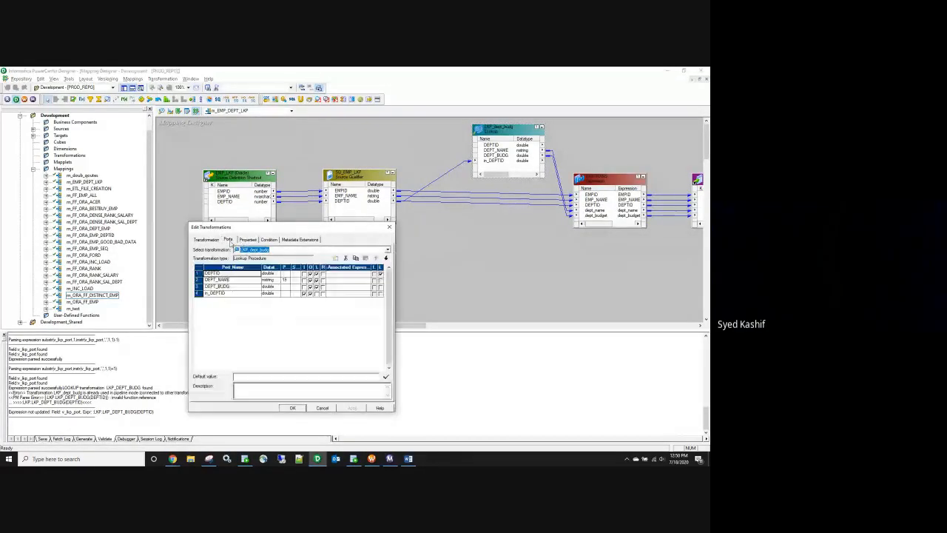
left_click(389, 226)
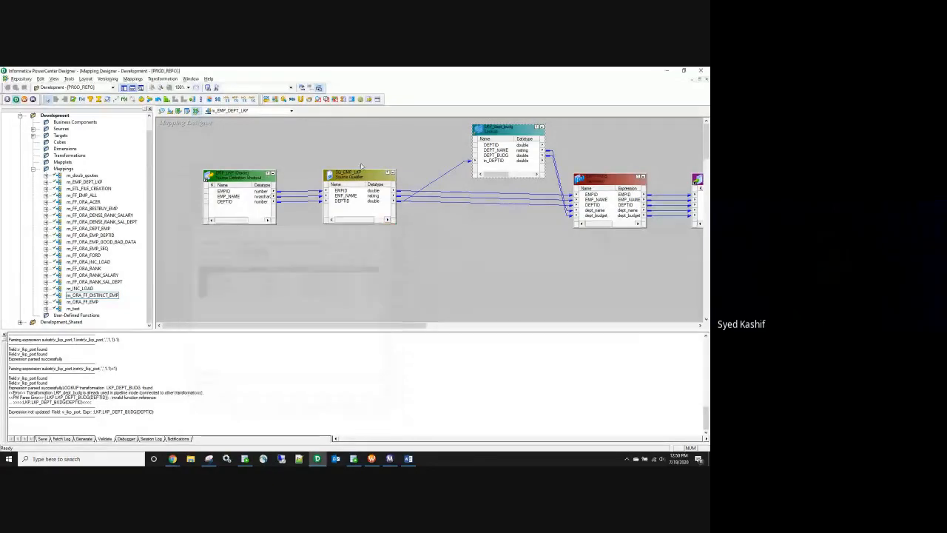
double_click(502, 127)
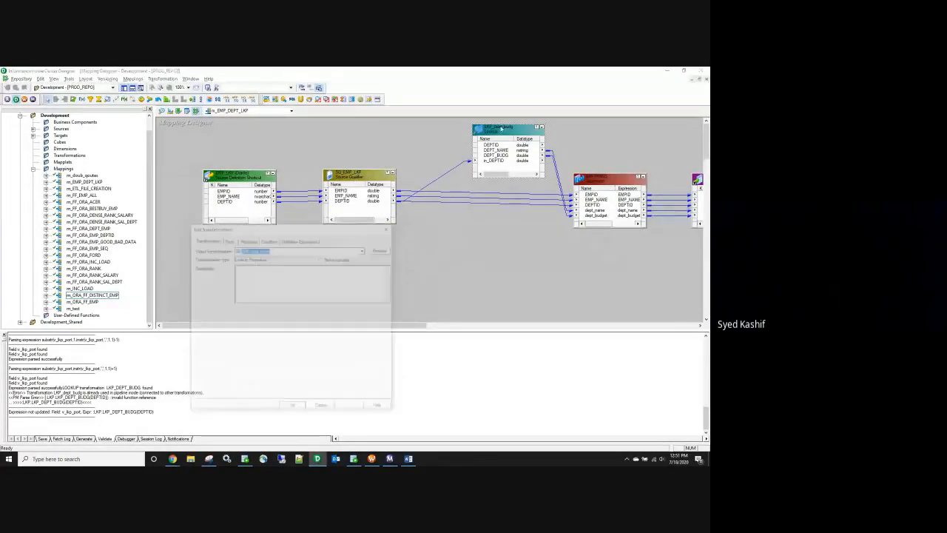
left_click(248, 239)
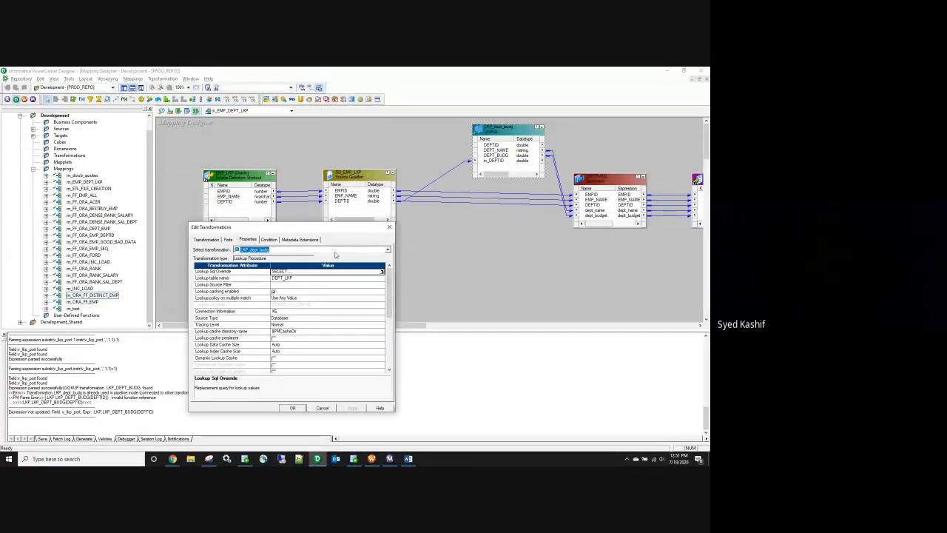
left_click(390, 227)
double_click(503, 152)
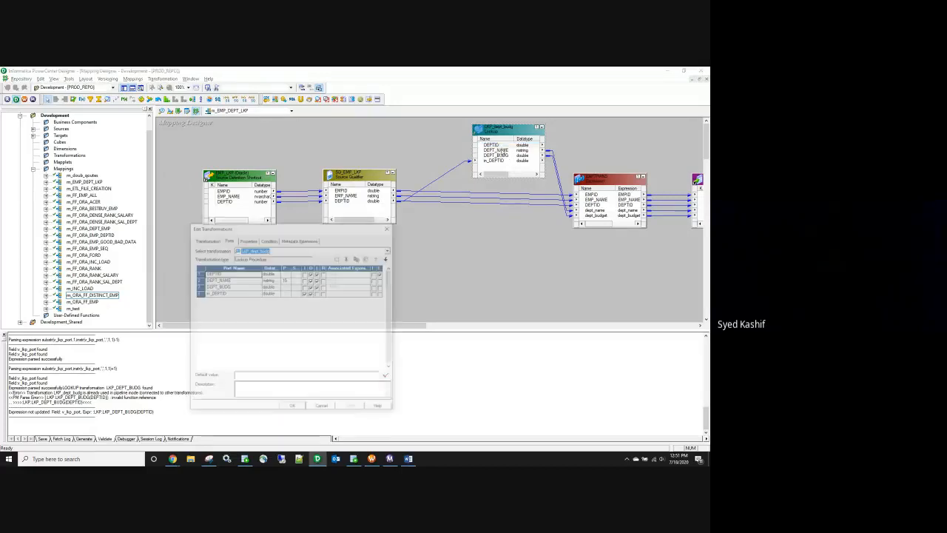
left_click(255, 239)
left_click(269, 240)
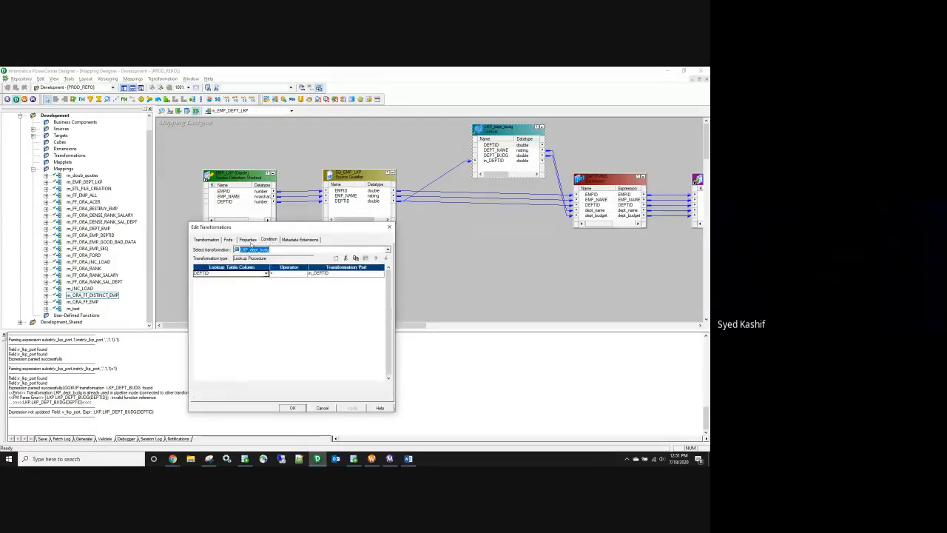
left_click(249, 240)
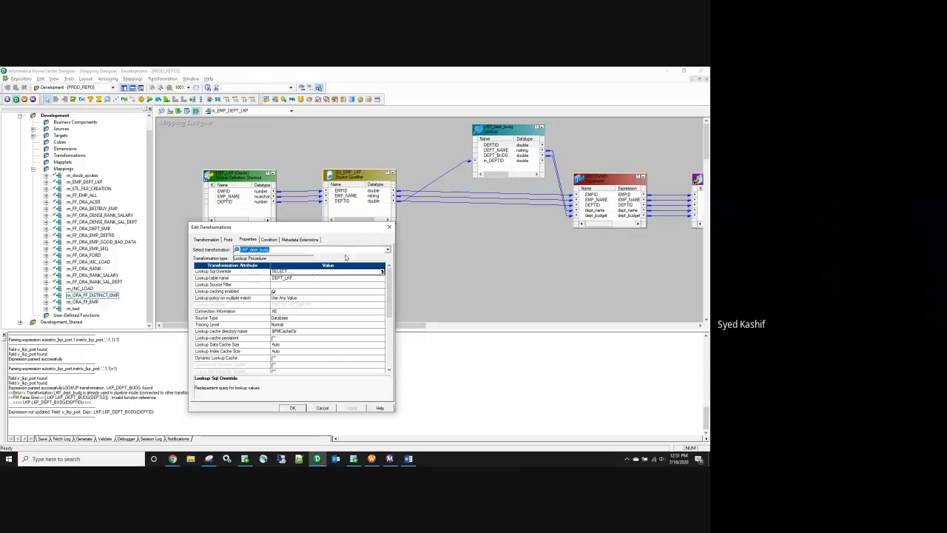
left_click(389, 227)
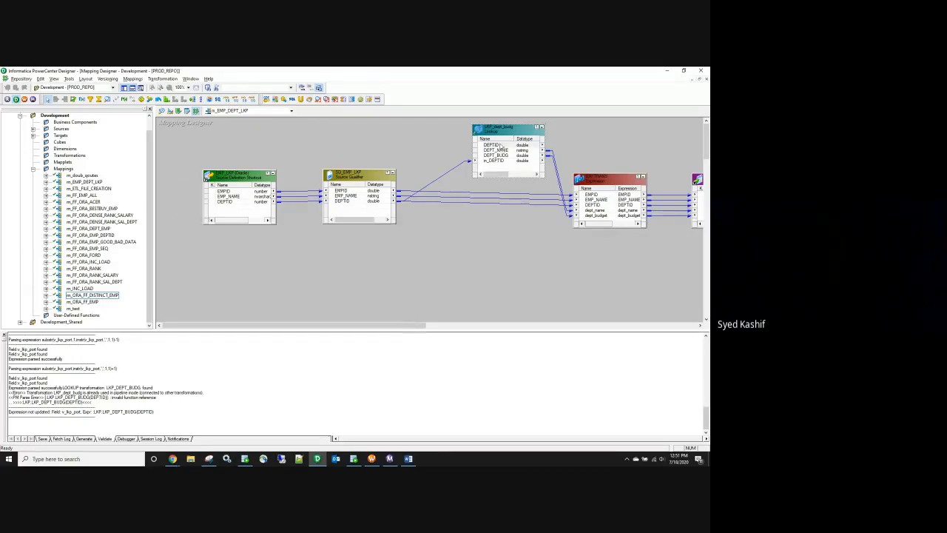
left_click(498, 147)
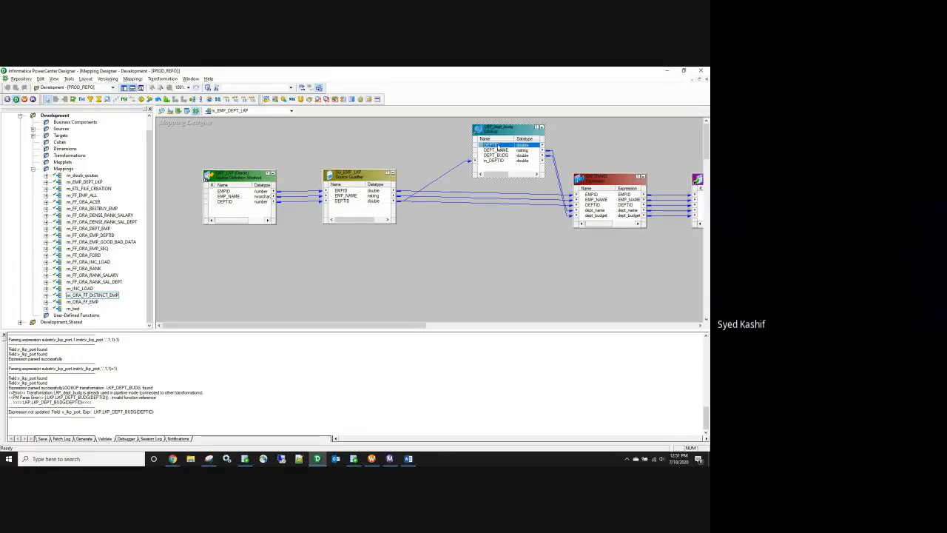
left_click(498, 151)
left_click(498, 154)
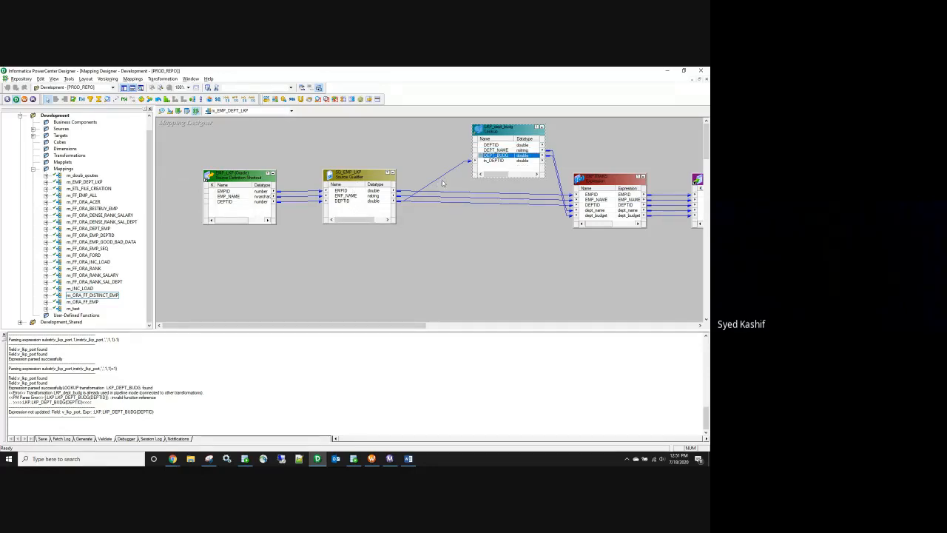
Step: Move SQ_EMP_LKP lower left, select its DEPTID link to the lookup, and place a new Sorter
left_click_drag(368, 182, 327, 258)
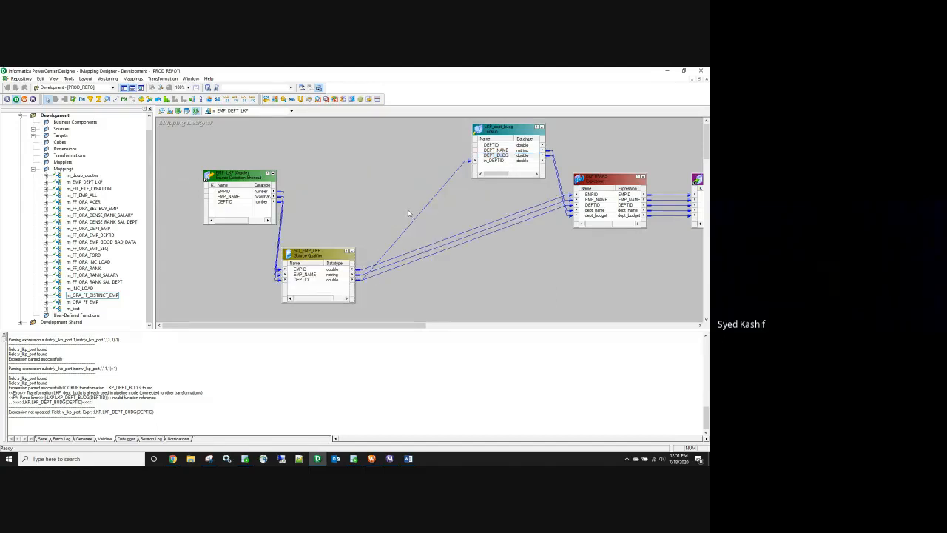
left_click_drag(426, 226, 425, 229)
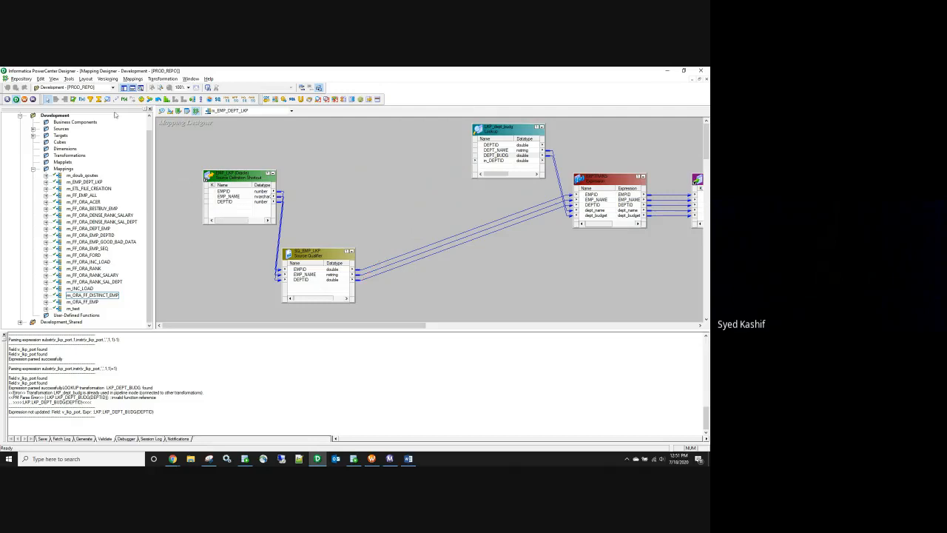
left_click(200, 99)
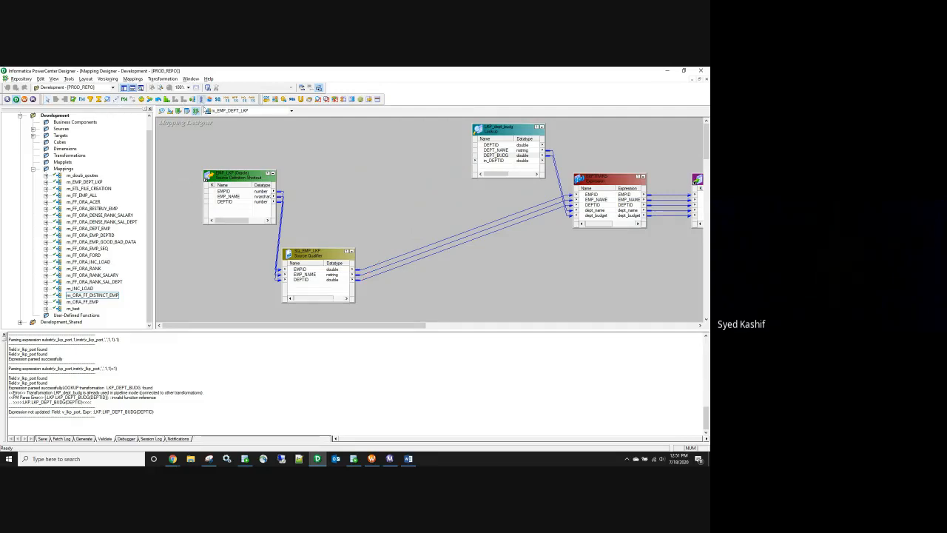
left_click(395, 215)
Step: Copy EMPID, EMP_NAME and DEPTID from SQ_EMP_LKP into the new sorter
left_click(299, 269)
right_click(317, 274)
left_click(330, 273)
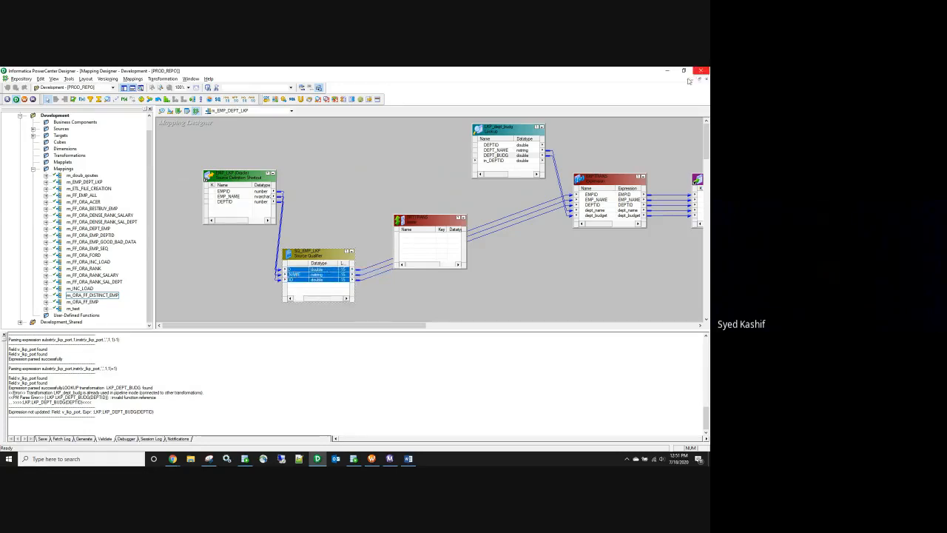
left_click_drag(347, 270, 402, 172)
left_click(396, 184)
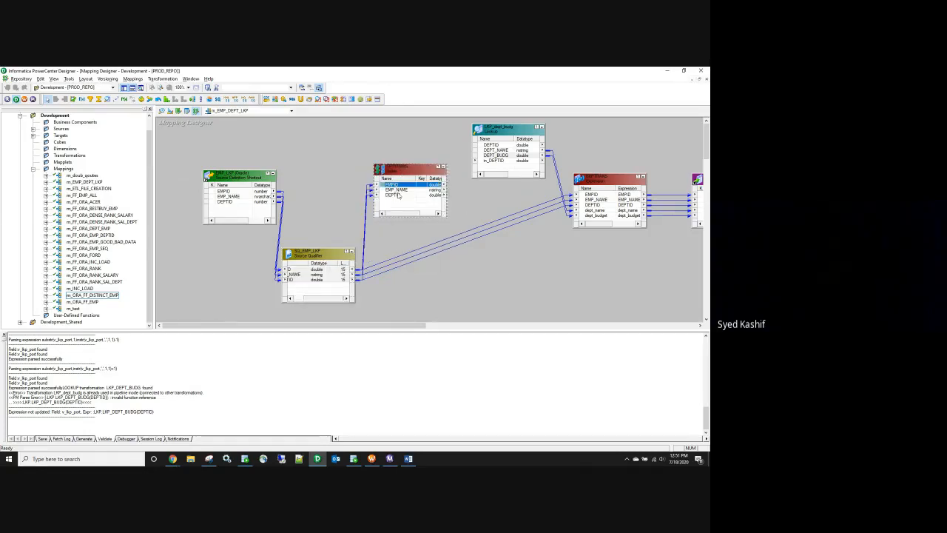
left_click_drag(400, 198, 492, 160)
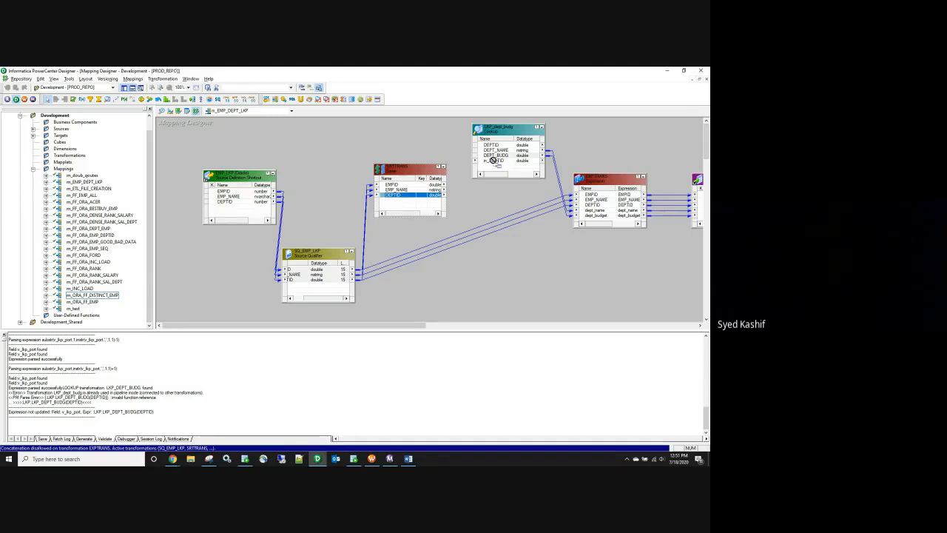
Step: Delete the source qualifier's links into EXPTRANS
left_click_drag(493, 160, 494, 165)
left_click_drag(478, 216, 501, 252)
key("Delete")
Step: Make DEPTID the sorter's ascending sort key
left_click_drag(414, 200, 443, 184)
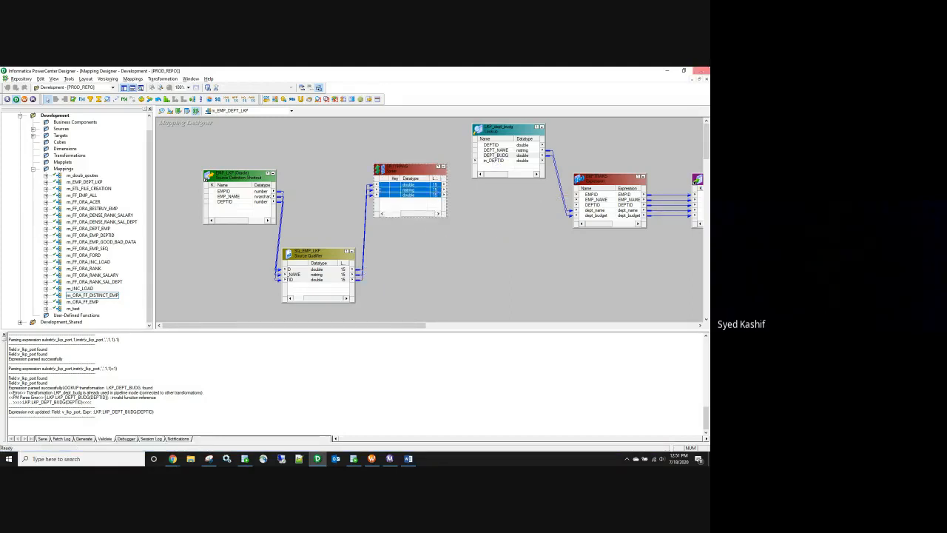
double_click(413, 197)
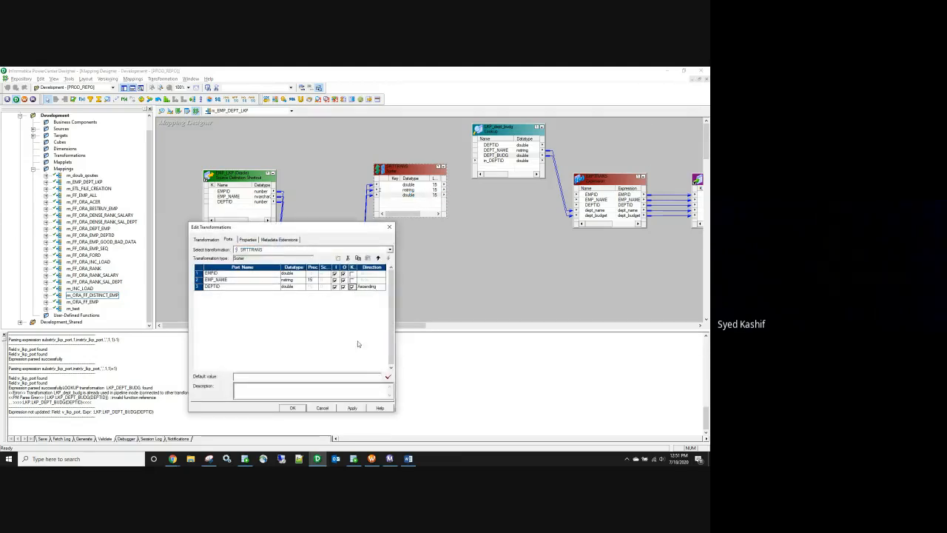
left_click(293, 407)
Step: Link sorter DEPTID to the lookup's in_DEPTID and all three sorter ports to EXPTRANS
left_click(384, 195)
left_click_drag(467, 175, 494, 161)
left_click(411, 185)
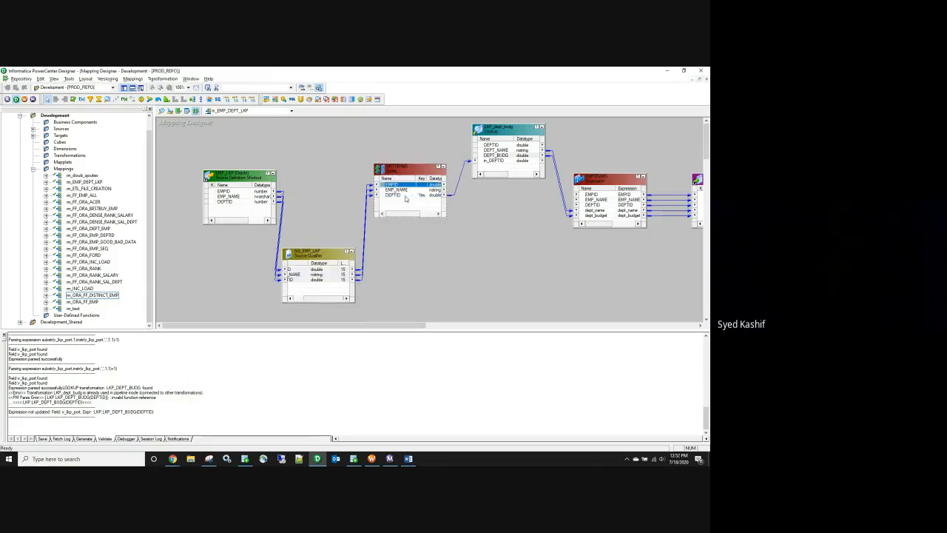
left_click(404, 195, "shift")
left_click_drag(401, 188, 594, 199)
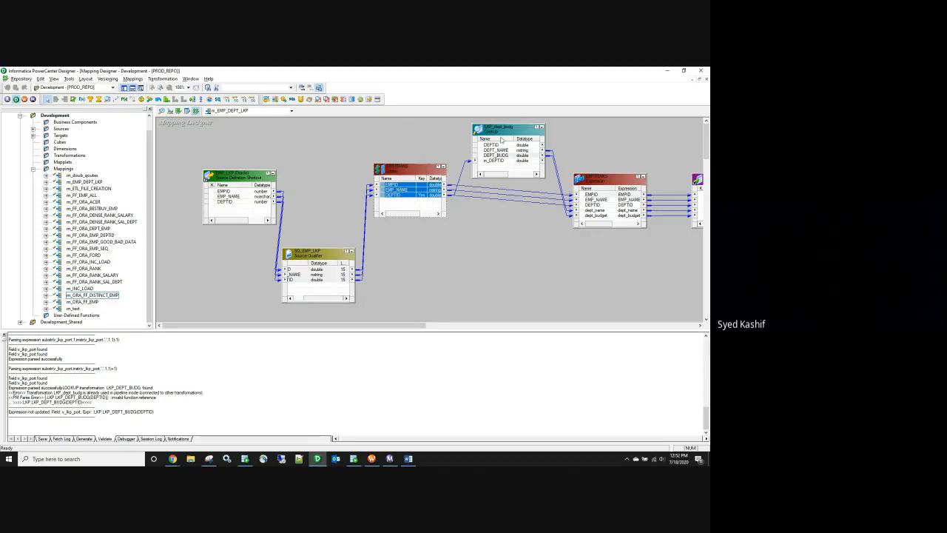
double_click(501, 135)
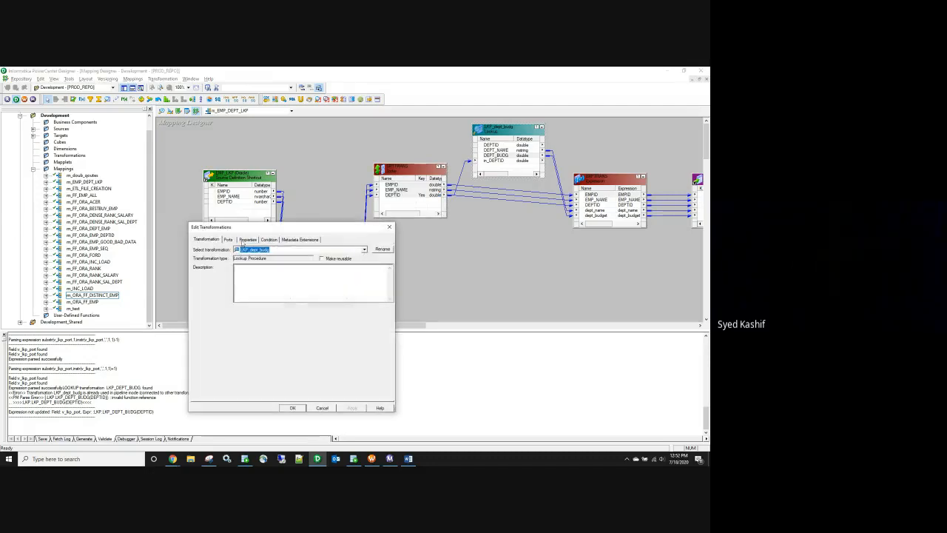
left_click(246, 240)
left_click(268, 240)
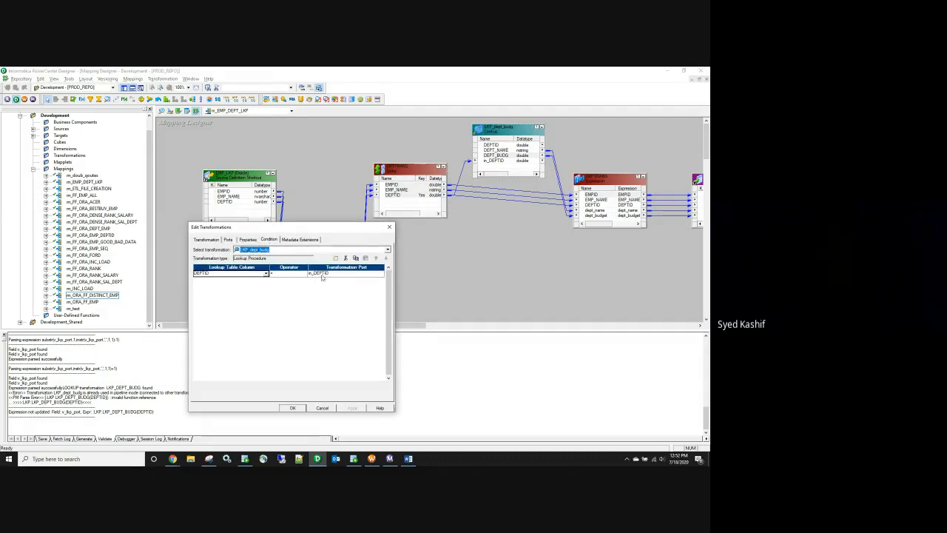
left_click(228, 239)
left_click(389, 228)
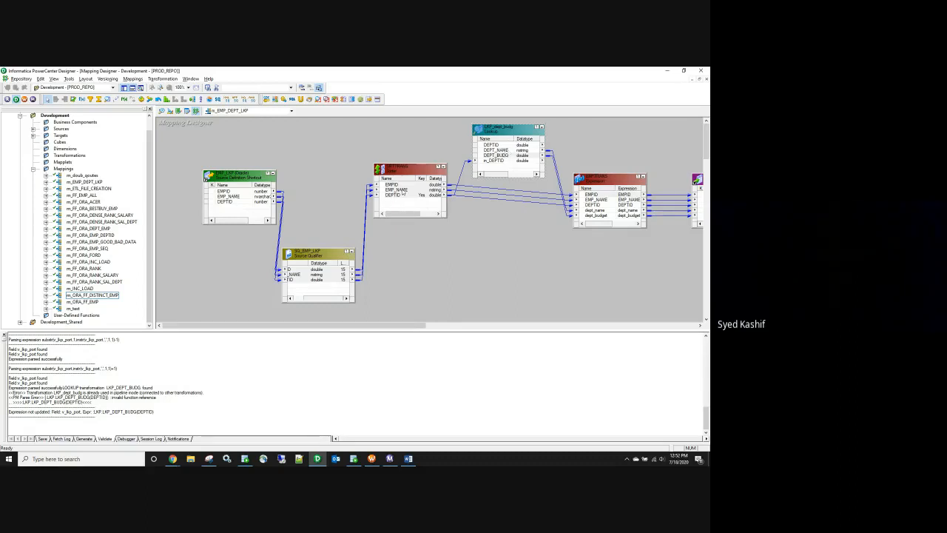
double_click(496, 161)
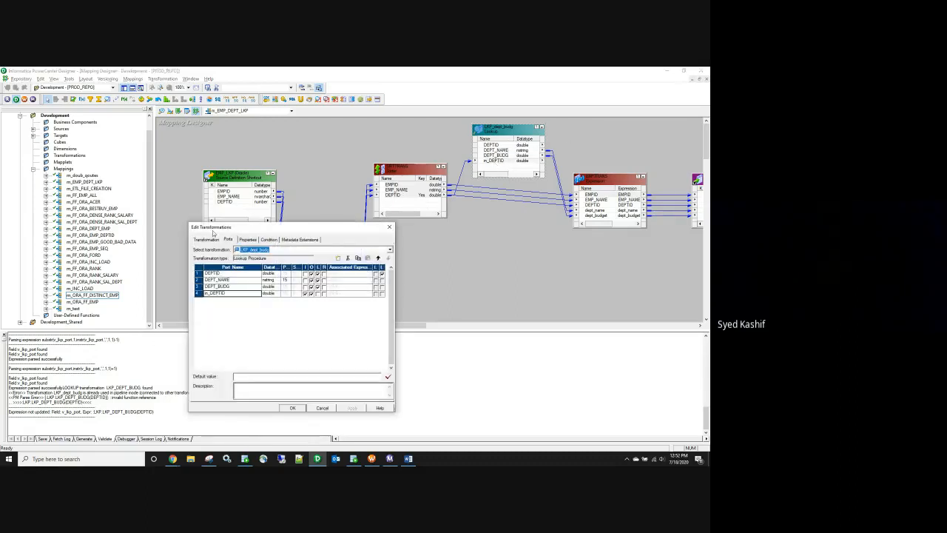
left_click(389, 226)
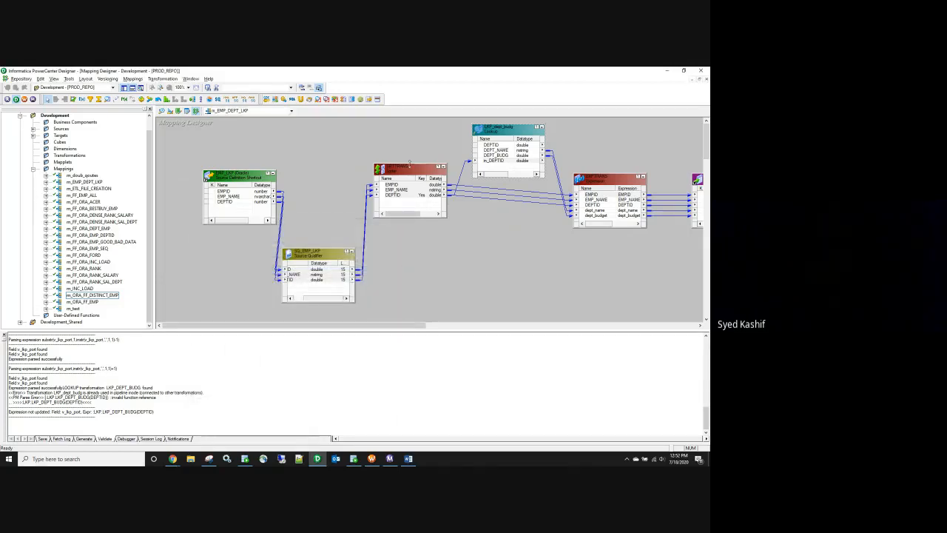
left_click(398, 188)
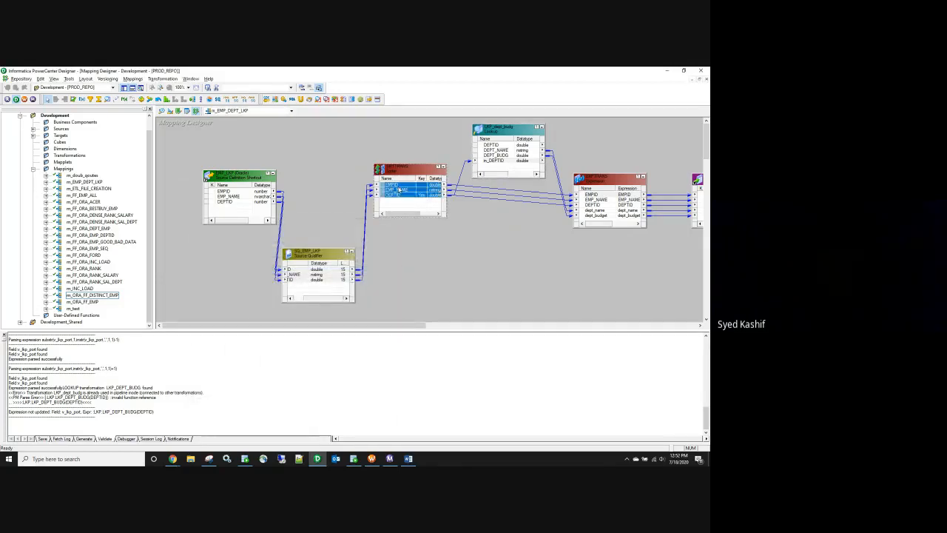
left_click(318, 256)
Step: Switch to m_ORA_FF_DISTINCT_EMP, select SQ_DEPT_SQ, then bring Google Sheets forward
left_click(264, 111)
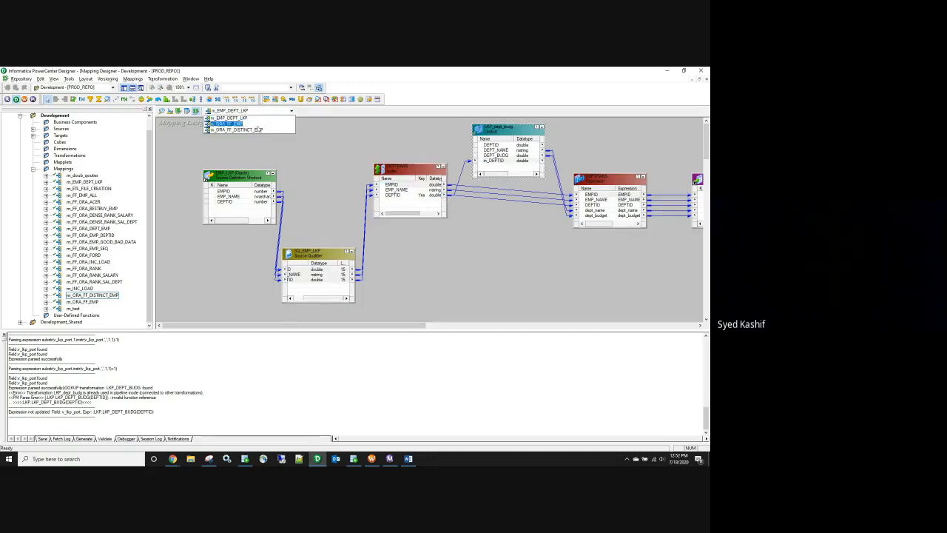
left_click(237, 127)
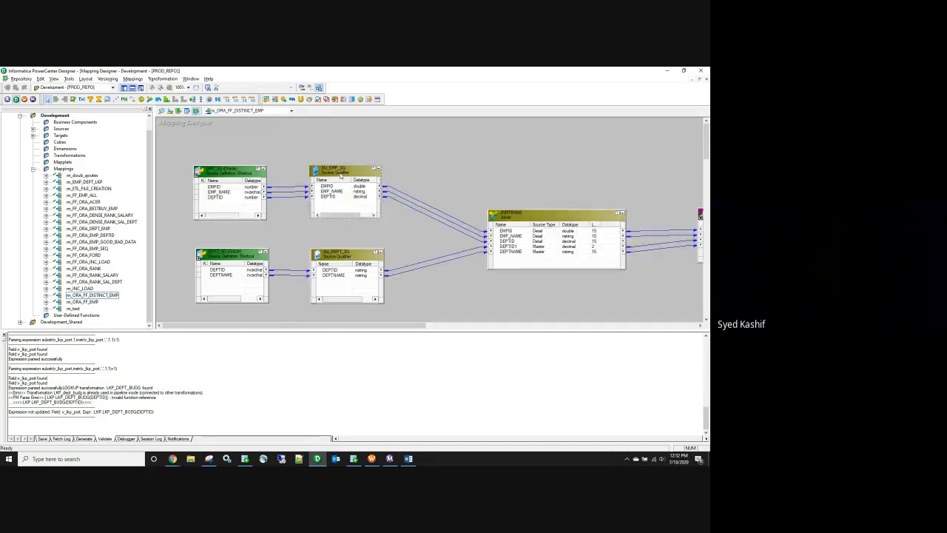
left_click(350, 257)
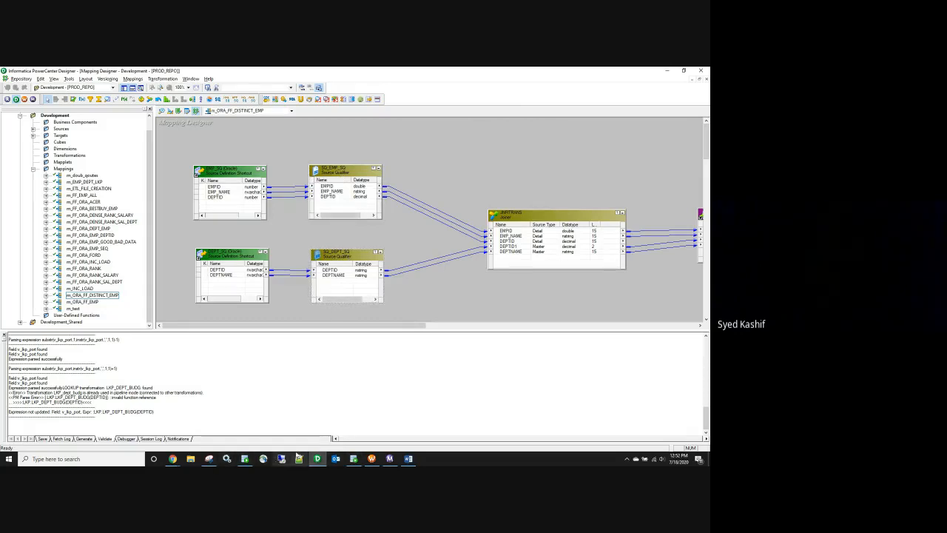
mouse_move(171, 460)
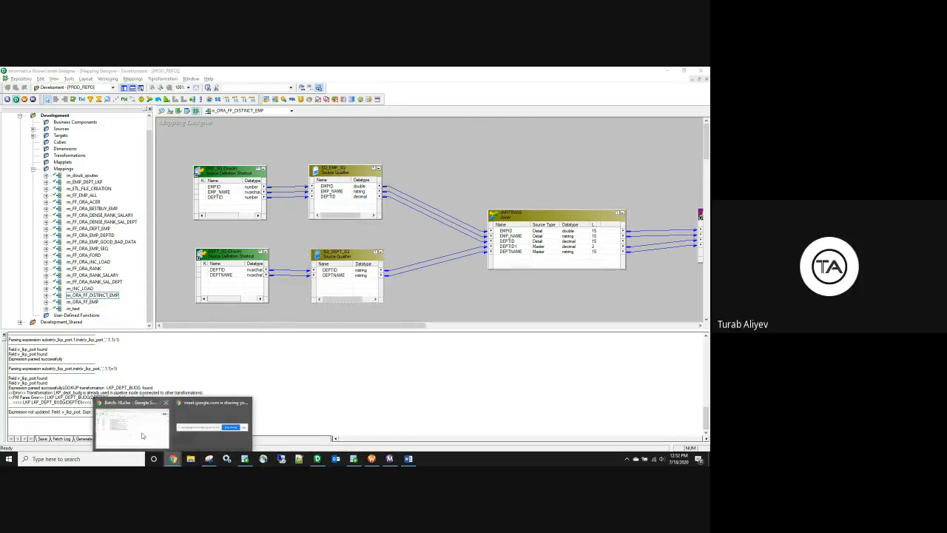
left_click(152, 429)
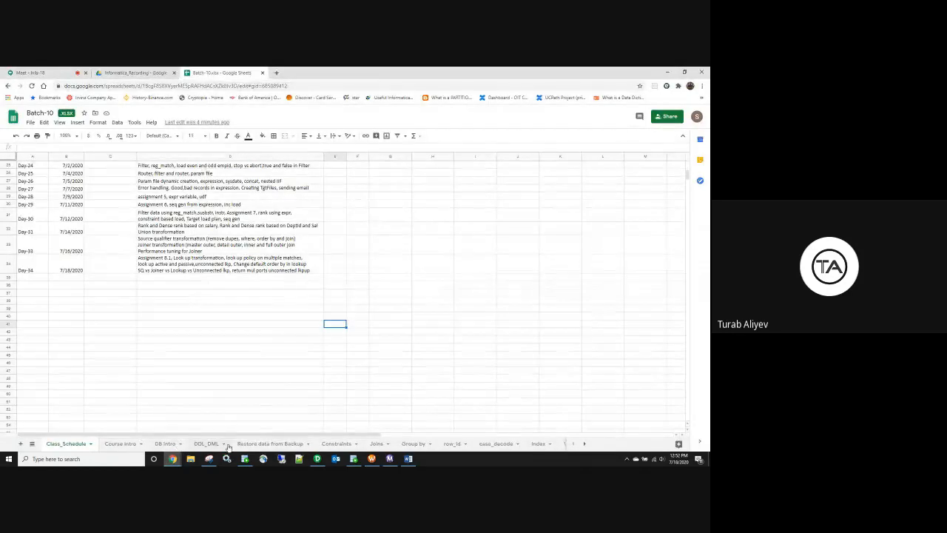
Step: On the Joins sheet, check abdul's deptid in the Inner join table
left_click(377, 444)
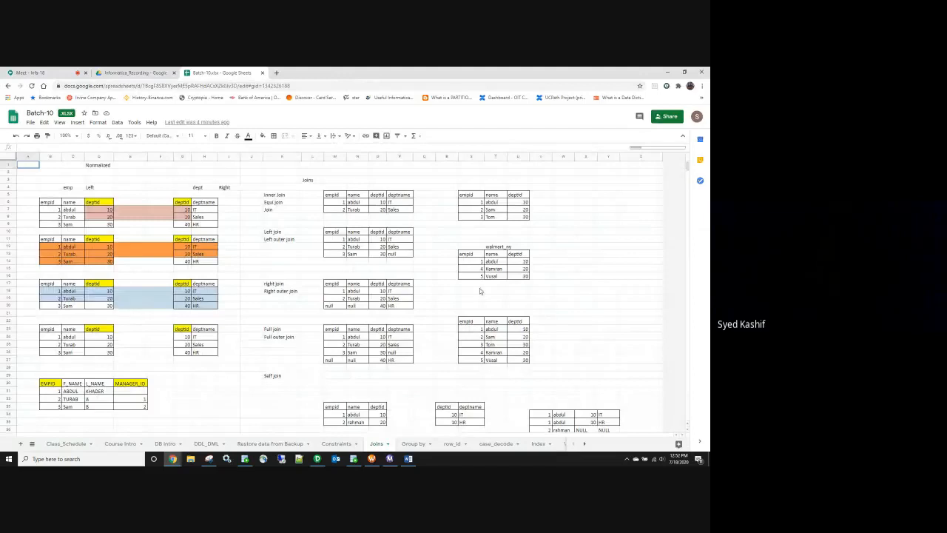
left_click(382, 203)
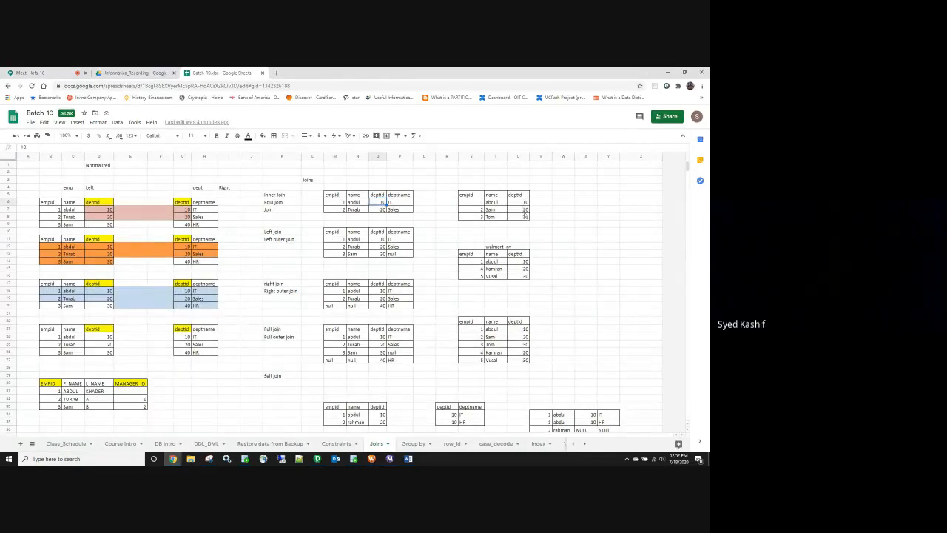
scroll(576, 303, "down", 1)
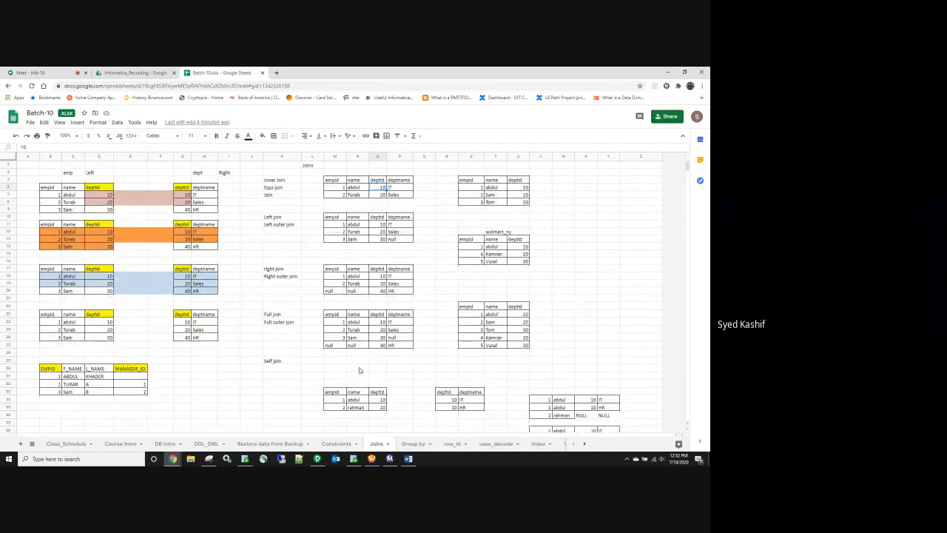
scroll(414, 382, "down", 2)
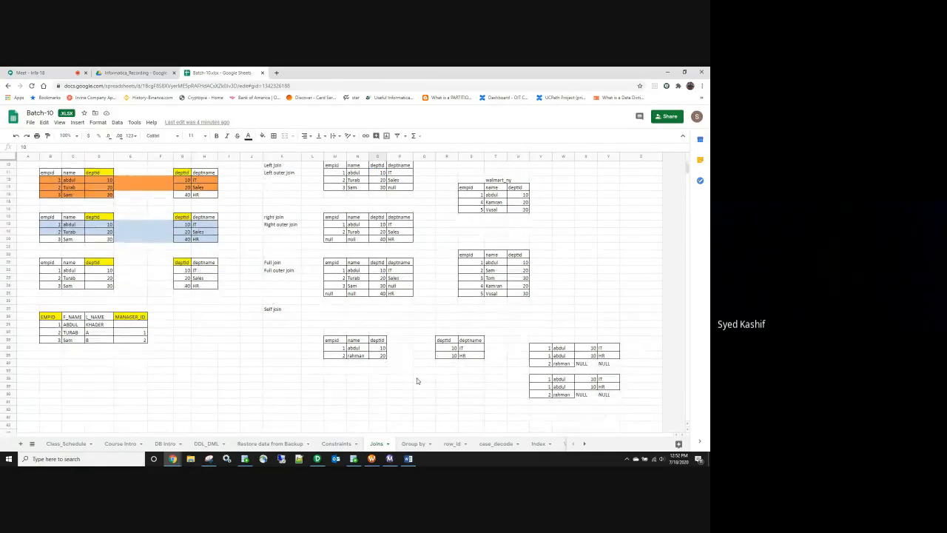
scroll(416, 380, "up", 2)
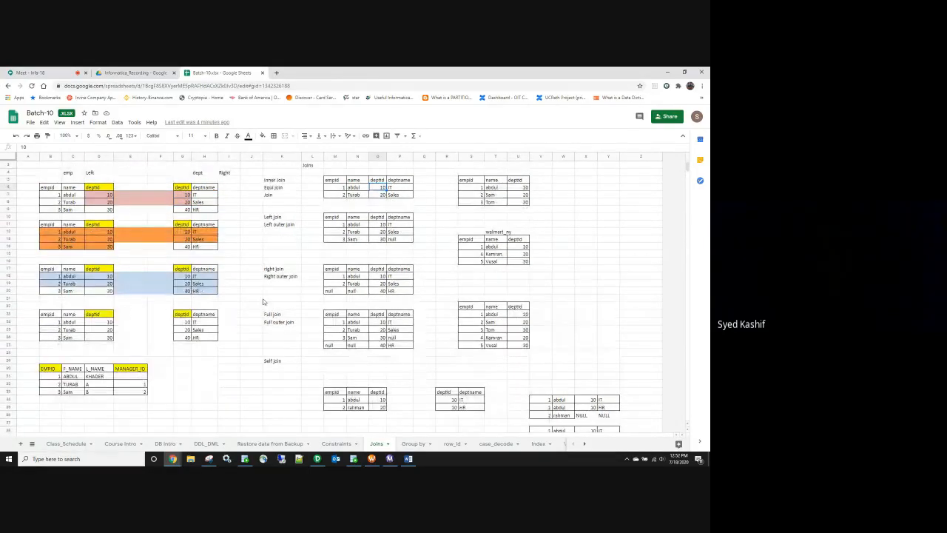
scroll(508, 259, "up", 1)
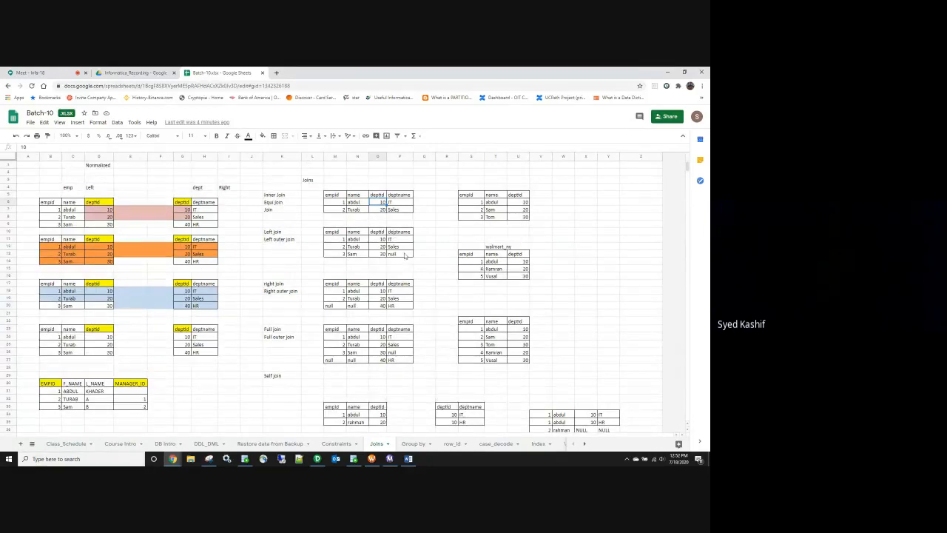
Step: In the Left join table, move abdul's deptid 10 to Sam's row and set abdul's to 30
left_click(378, 240)
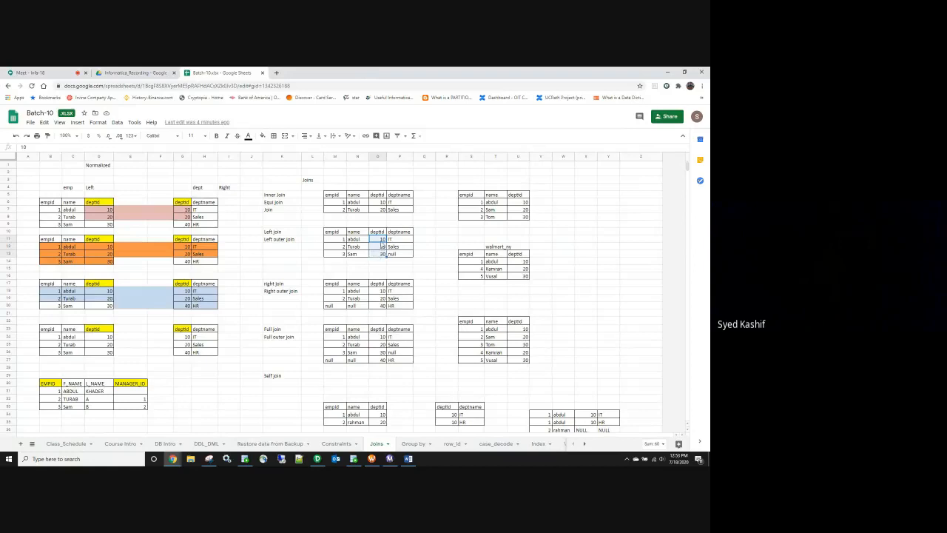
left_click_drag(386, 242, 385, 255)
left_click(385, 240)
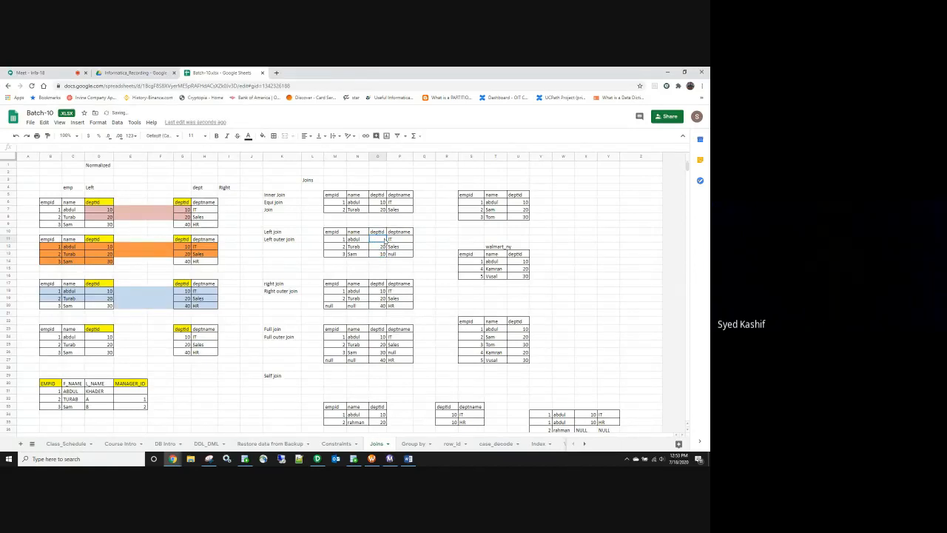
type("30")
left_click(393, 276)
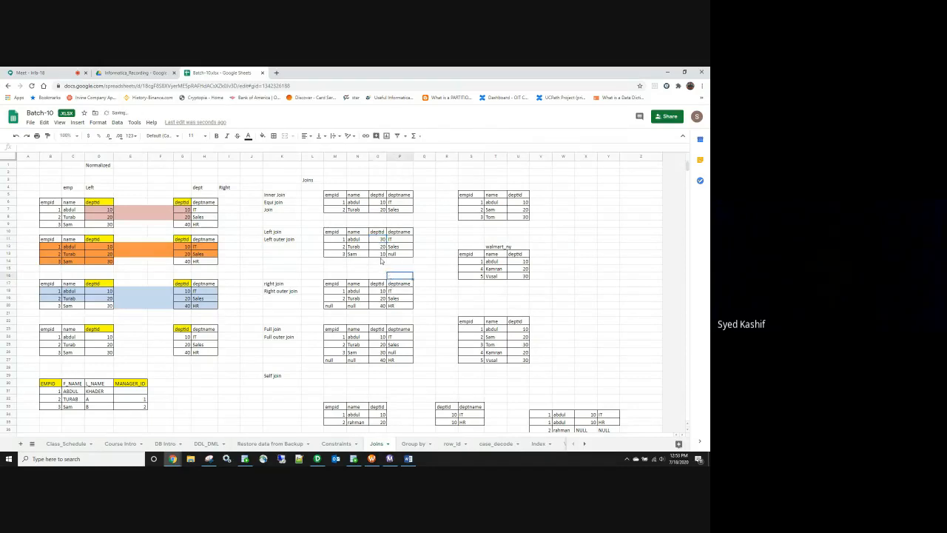
Step: Compare the Left join deptids against walmart_ny's 10 to 30, then return to PowerCenter Designer
left_click_drag(521, 261, 516, 276)
left_click(385, 247)
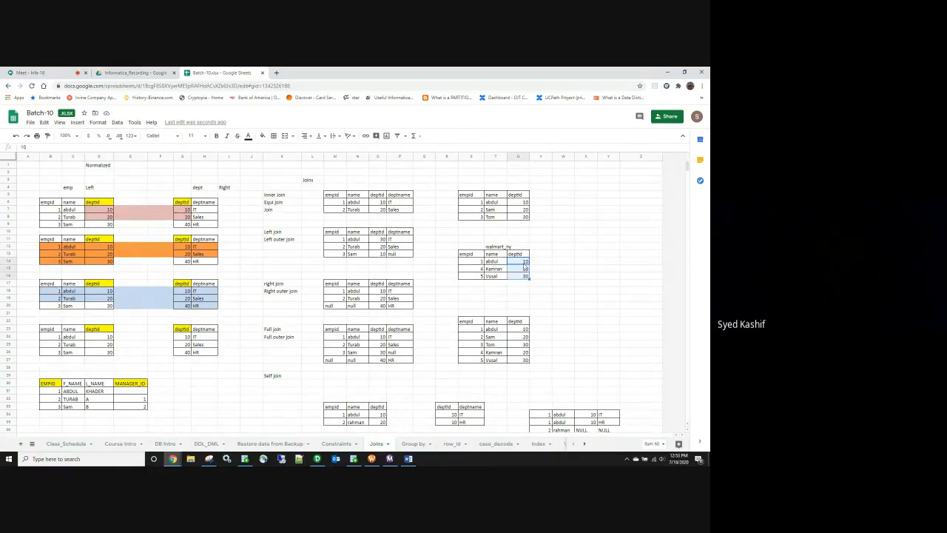
left_click(524, 276)
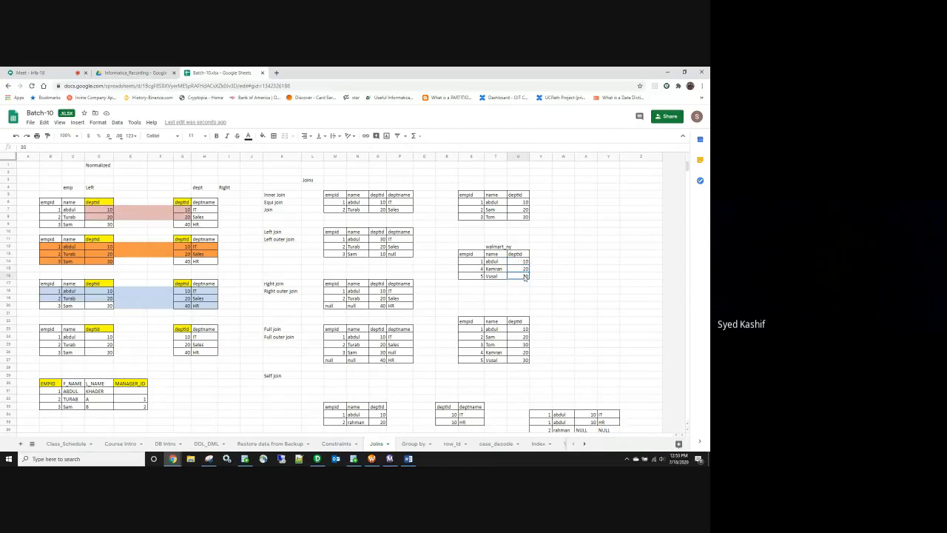
left_click(382, 241)
left_click(525, 276)
left_click(318, 460)
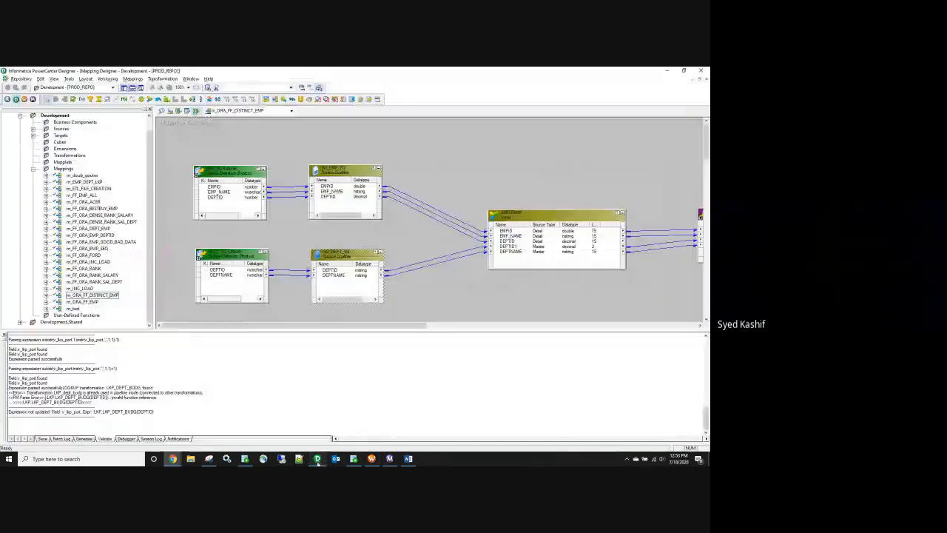
Step: Open m_EMP_DEPT_LKP and inspect EMPID and DEPTID in the EMP_LKP source
left_click(270, 111)
left_click(230, 117)
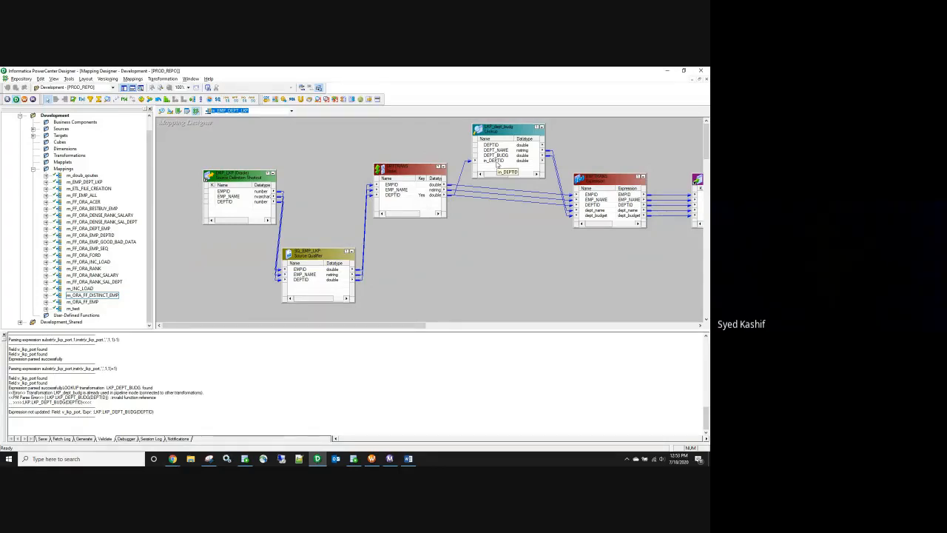
left_click(227, 191)
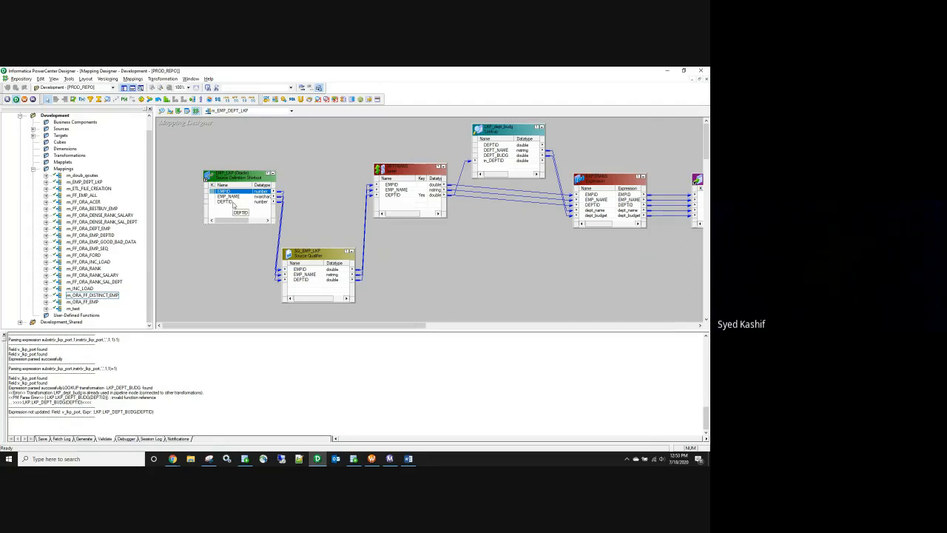
left_click(232, 202)
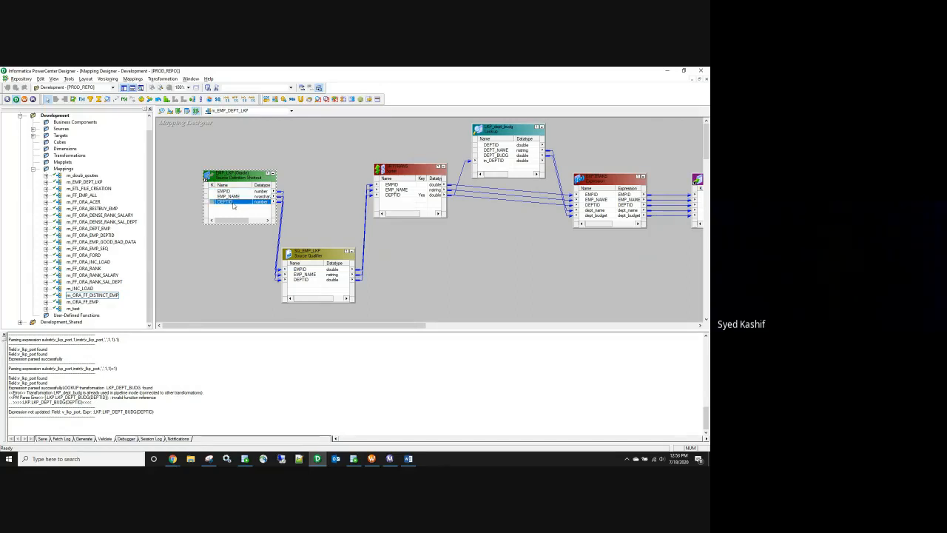
Step: Inspect DEPTID in LKP_dept_budg and SQ_EMP_LKP, then return to the Batch-10 spreadsheet
left_click(498, 145)
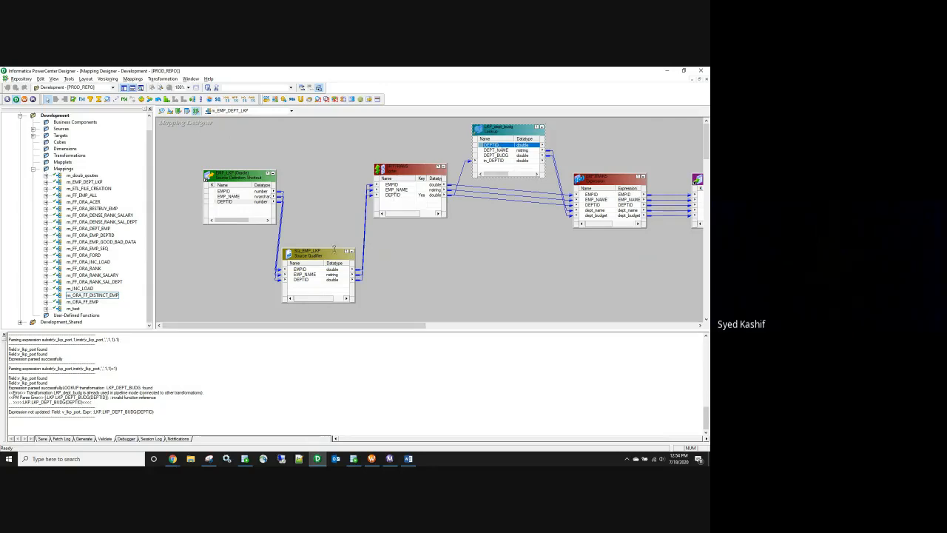
left_click(310, 280)
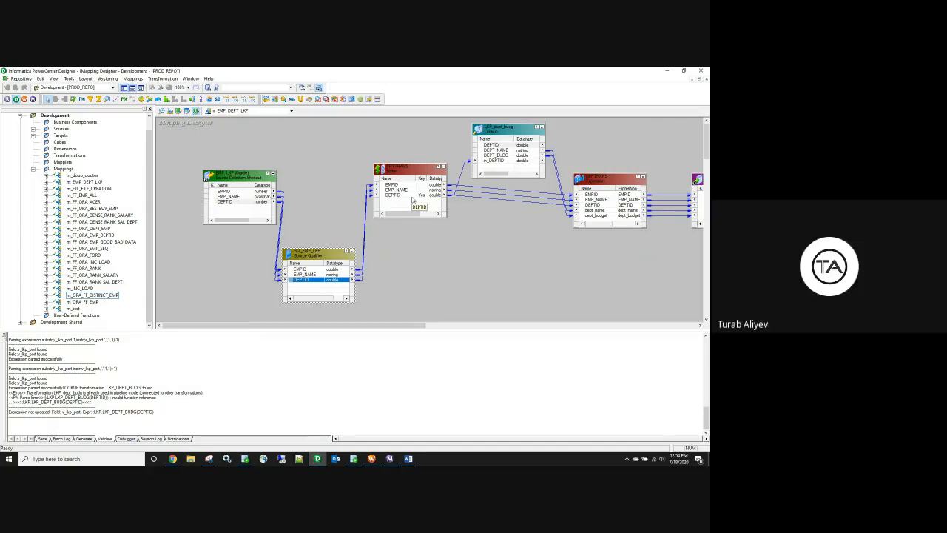
left_click(172, 459)
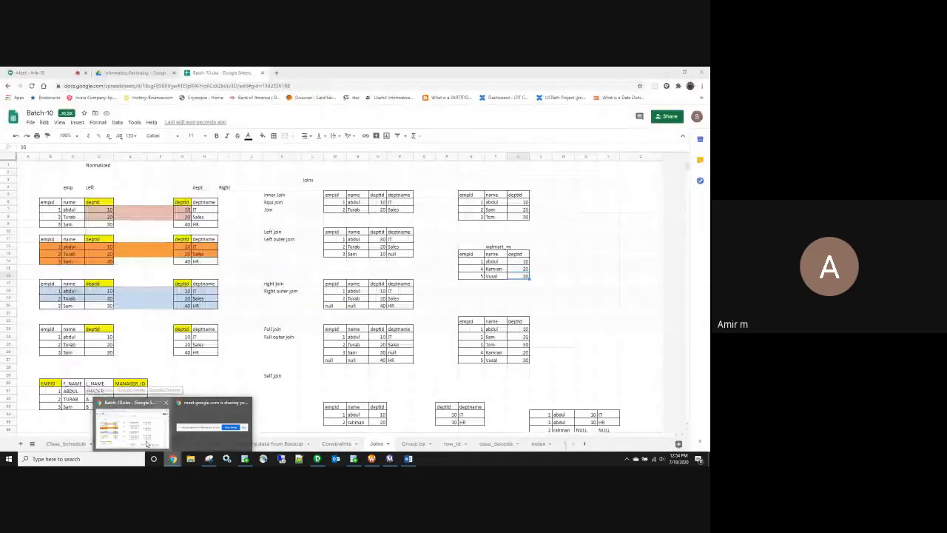
left_click(148, 443)
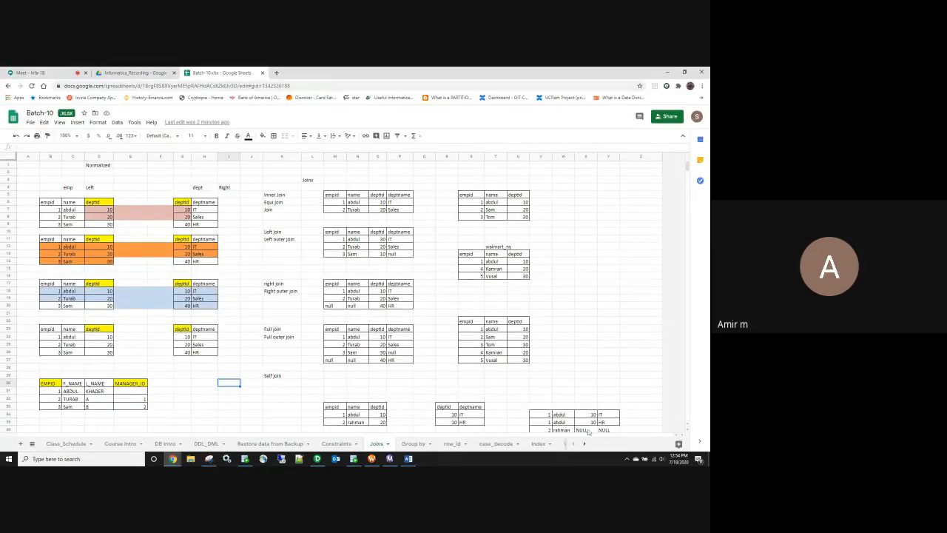
Step: Switch to Sheet5 and point out the SQ join and connected lookup 'can return multiple ports' notes
left_click(584, 444)
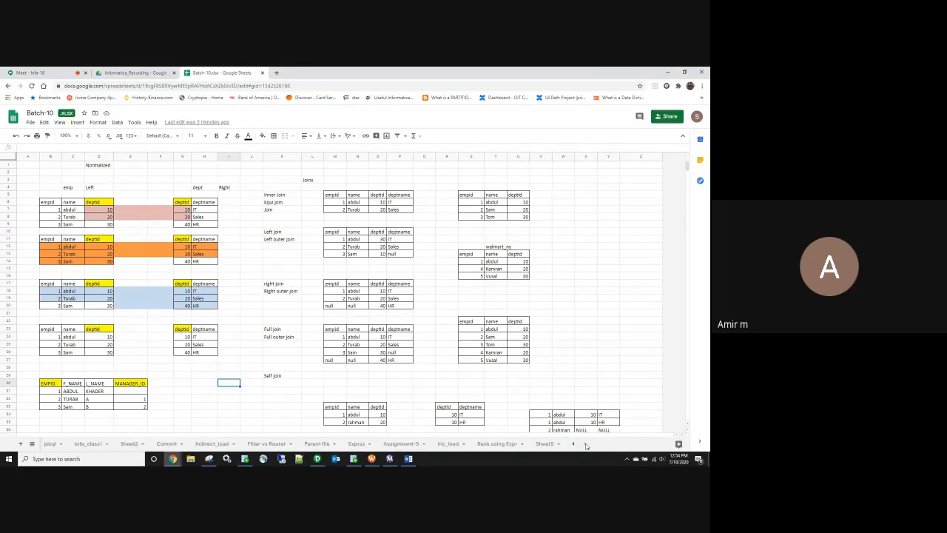
left_click(544, 450)
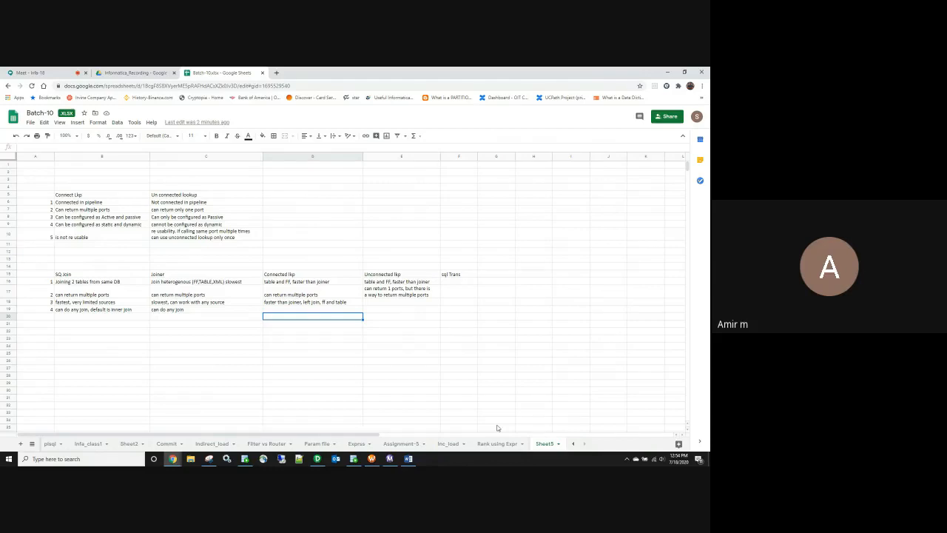
left_click(106, 297)
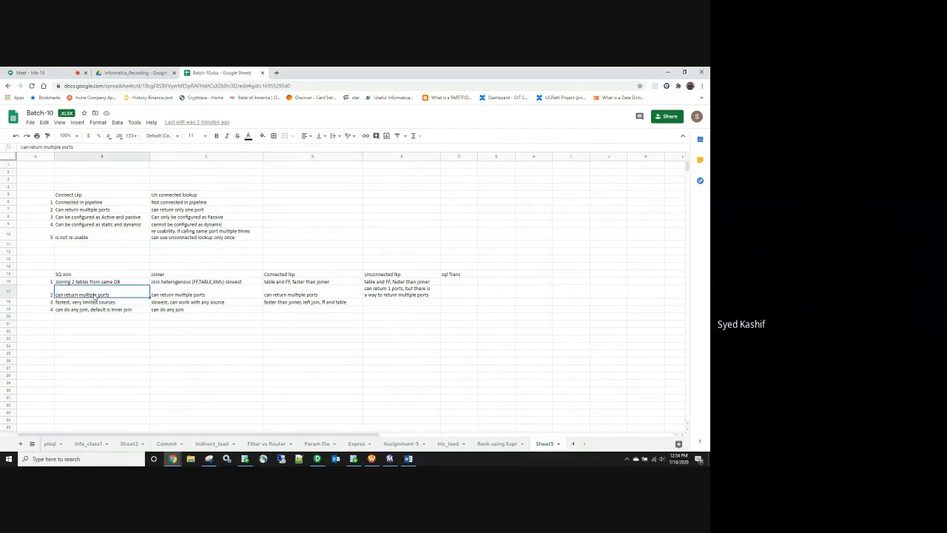
left_click(287, 294)
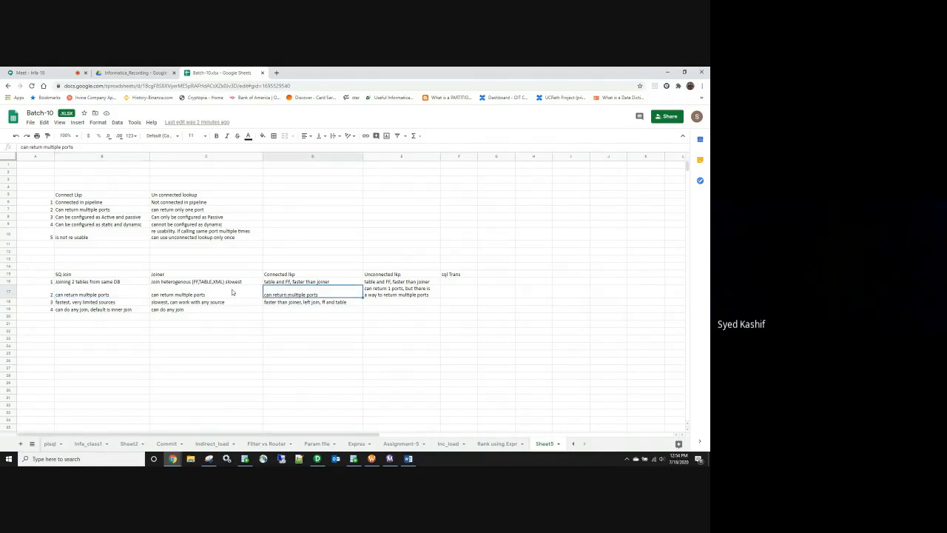
Step: Review the multiple-ports notes from SQ join through Unconnected lkp, then return to PowerCenter Designer
left_click_drag(232, 293, 375, 297)
left_click_drag(96, 294, 400, 299)
left_click(119, 293)
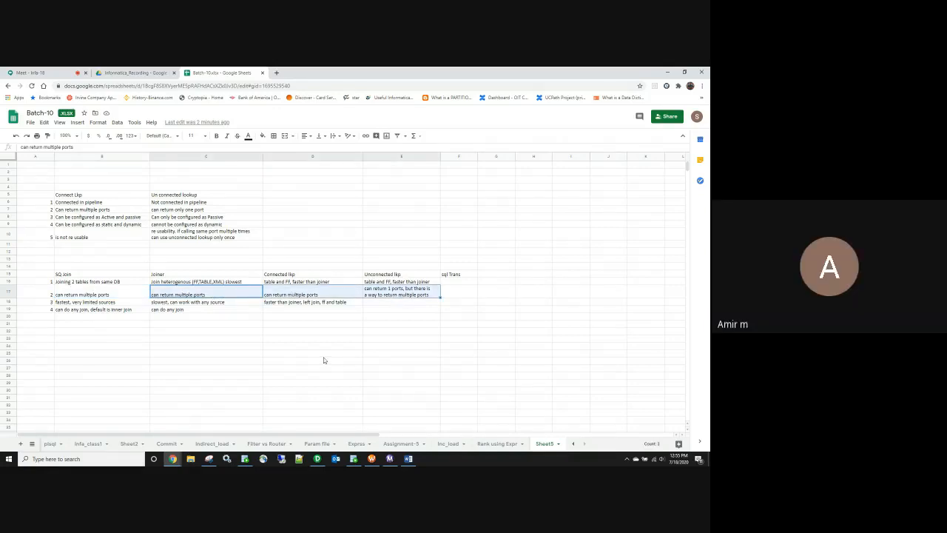
left_click(92, 294)
left_click(75, 282)
left_click(76, 293)
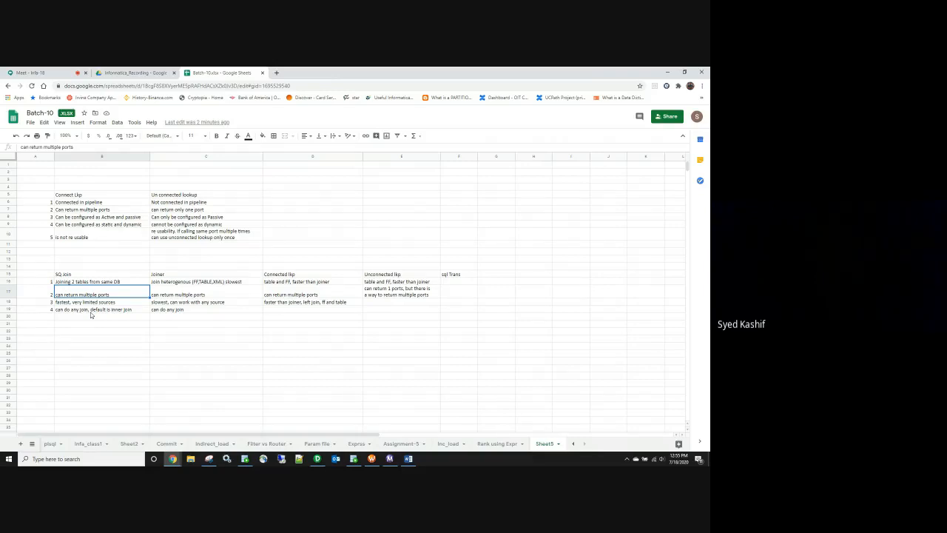
left_click(318, 458)
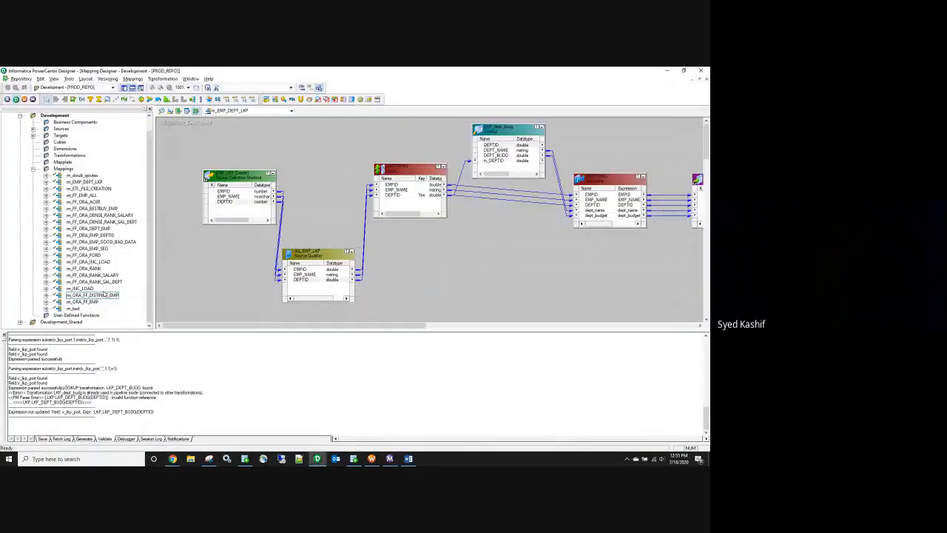
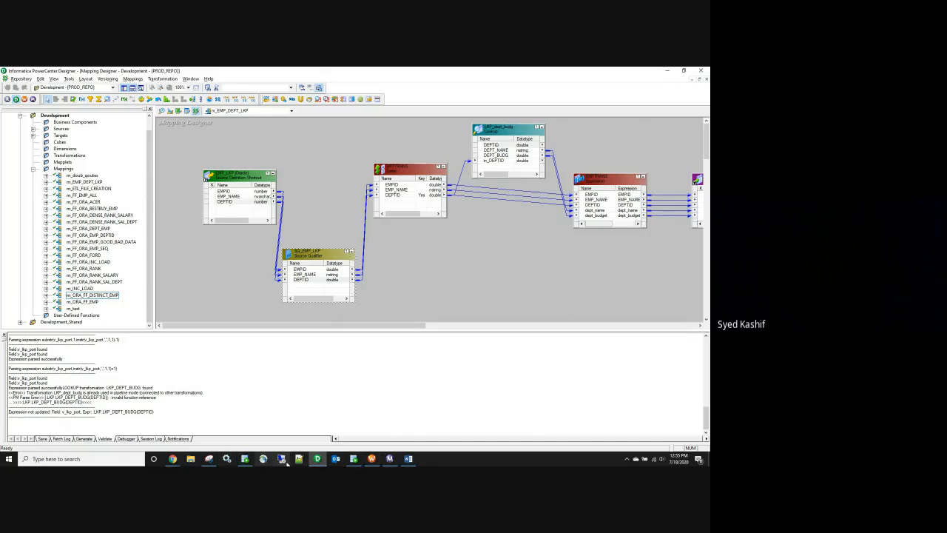
Step: Show the Joiner entry in the Batch-10 joins-versus-lookups sheet, then bring up the Informatica questions document
mouse_move(172, 459)
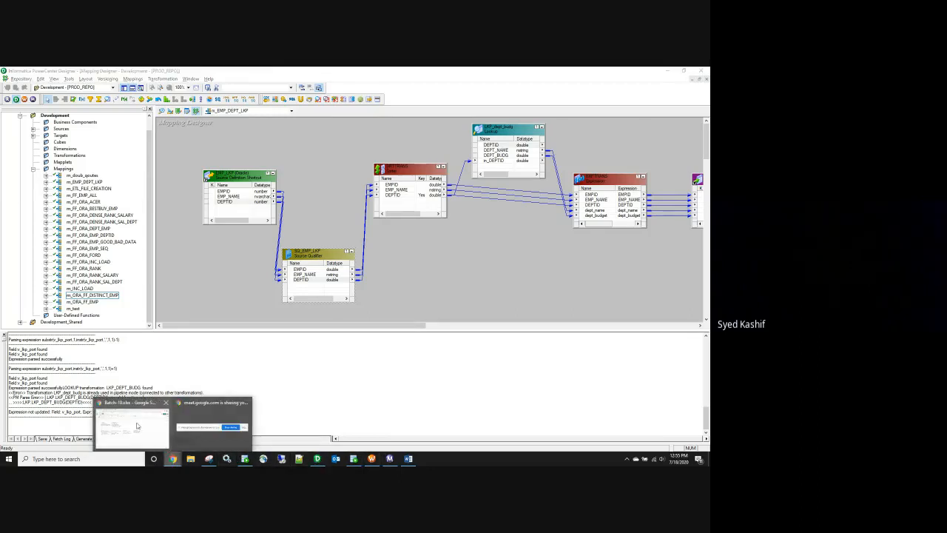
left_click(137, 426)
left_click(161, 274)
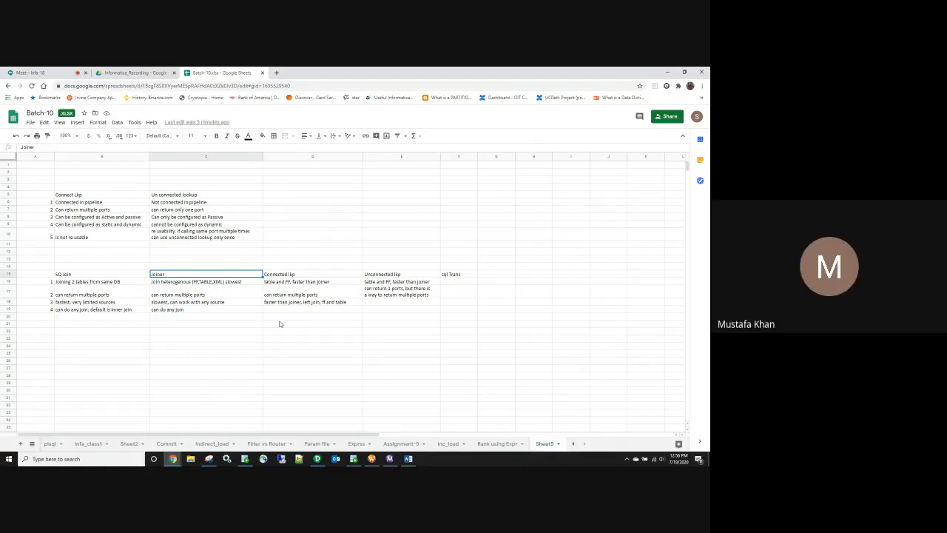
left_click(408, 459)
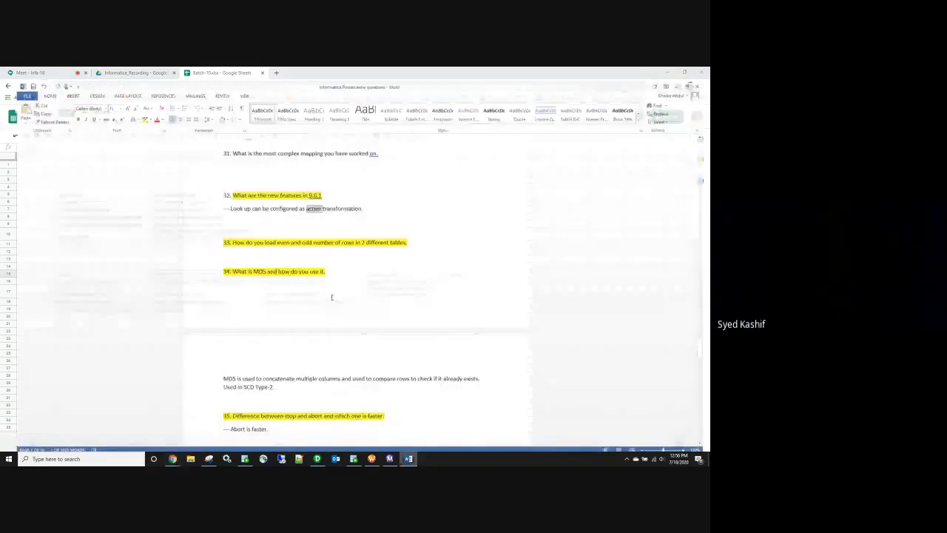
Step: Scroll to question 5 on connected versus unconnected lookups and highlight its heading and the word 'dynamic'
scroll(336, 252, "up", 15)
scroll(336, 253, "up", 15)
scroll(332, 255, "up", 15)
scroll(330, 257, "up", 10)
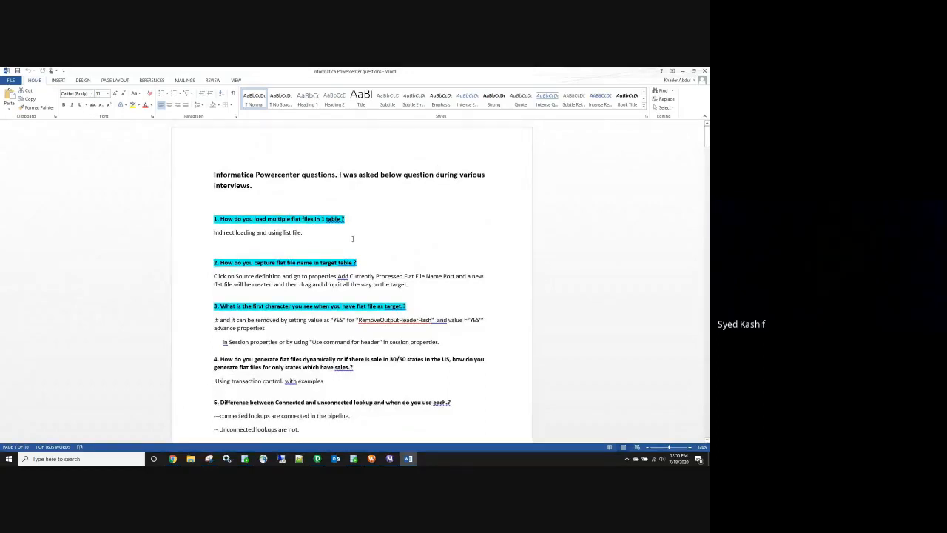
scroll(352, 233, "down", 1)
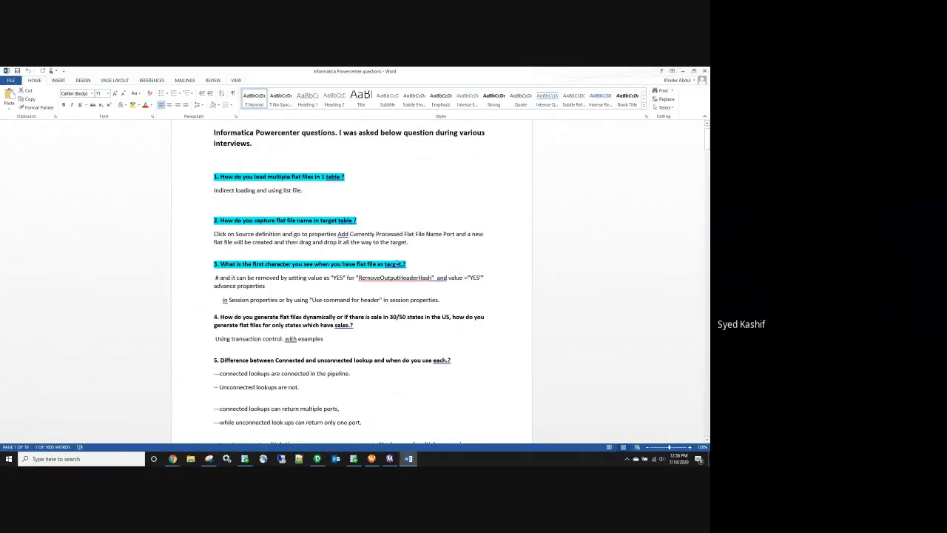
scroll(400, 265, "down", 5)
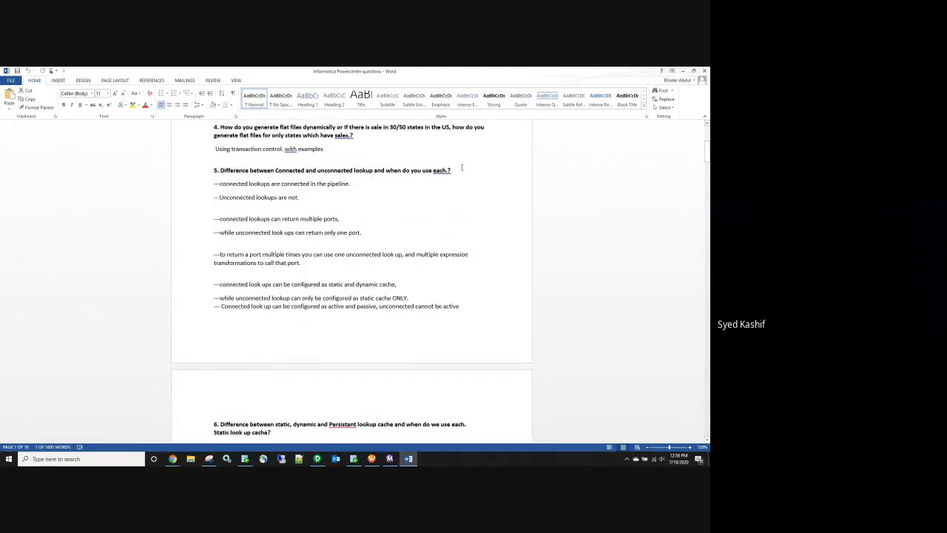
left_click_drag(457, 169, 220, 171)
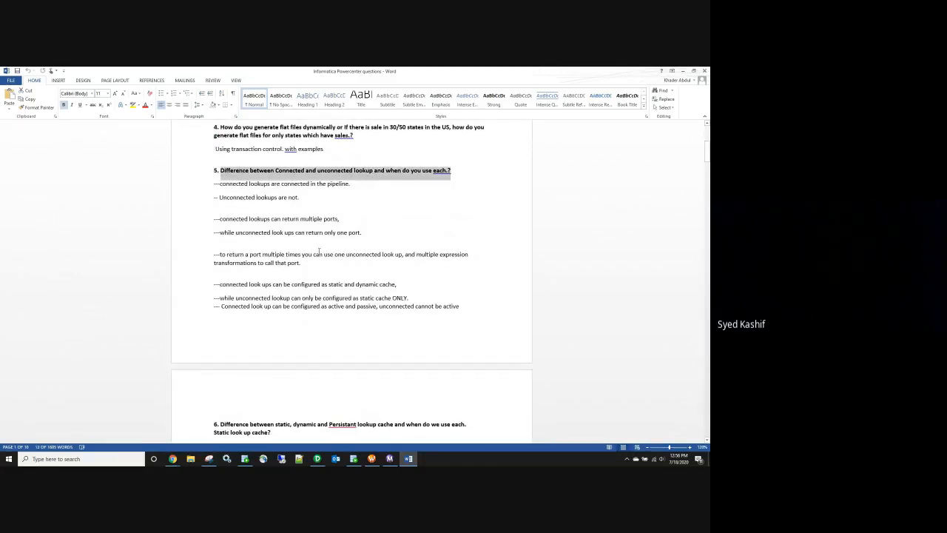
left_click(343, 285)
double_click(367, 285)
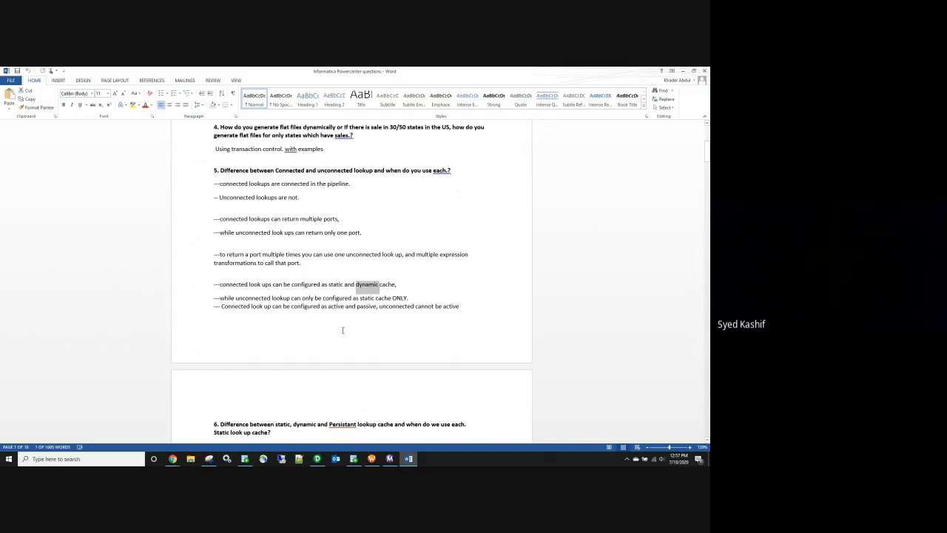
scroll(343, 330, "down", 1)
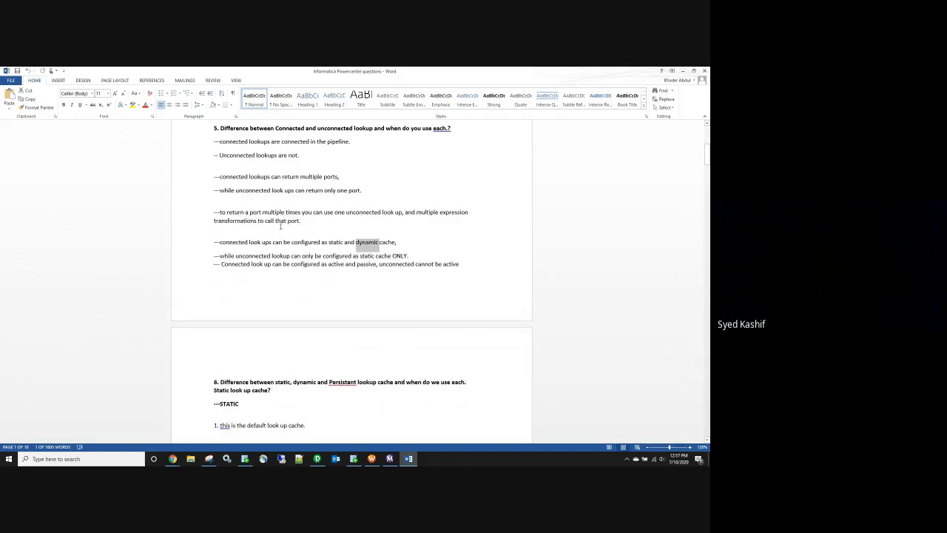
Step: Highlight the full question 5 heading on connected versus unconnected lookups
scroll(282, 227, "up", 1)
scroll(284, 229, "up", 3)
triple_click(281, 255)
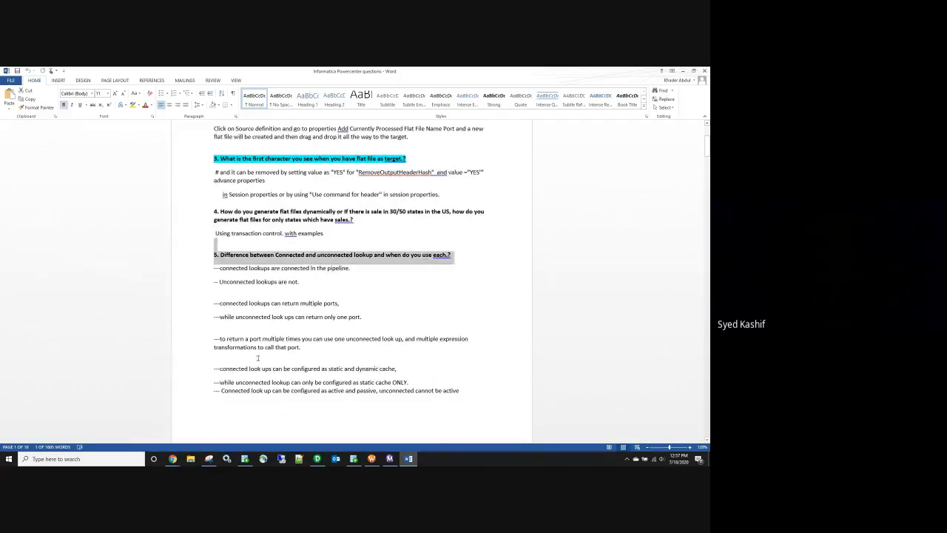
Step: Read down through questions 6–21 to the SCD Type 1 and Type 2 notes
scroll(375, 378, "down", 1)
scroll(377, 378, "down", 8)
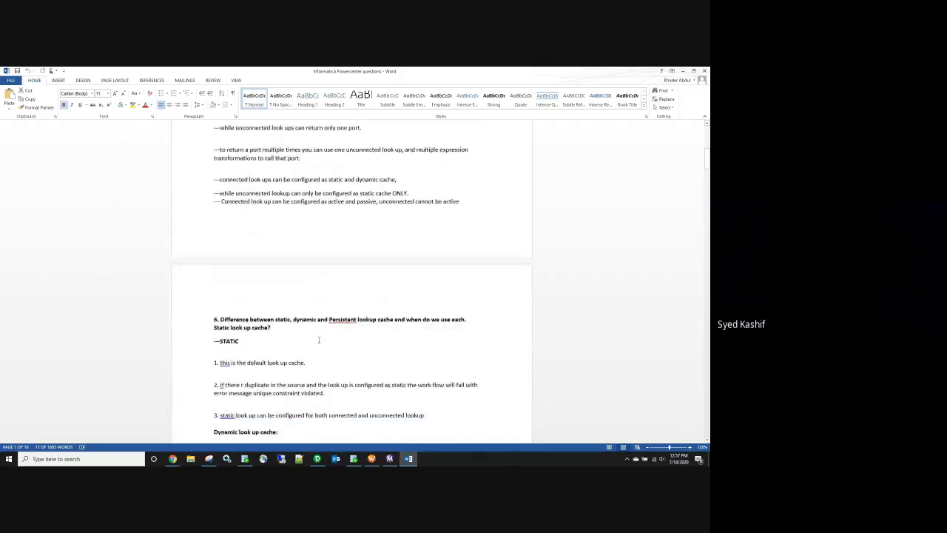
scroll(330, 344, "down", 3)
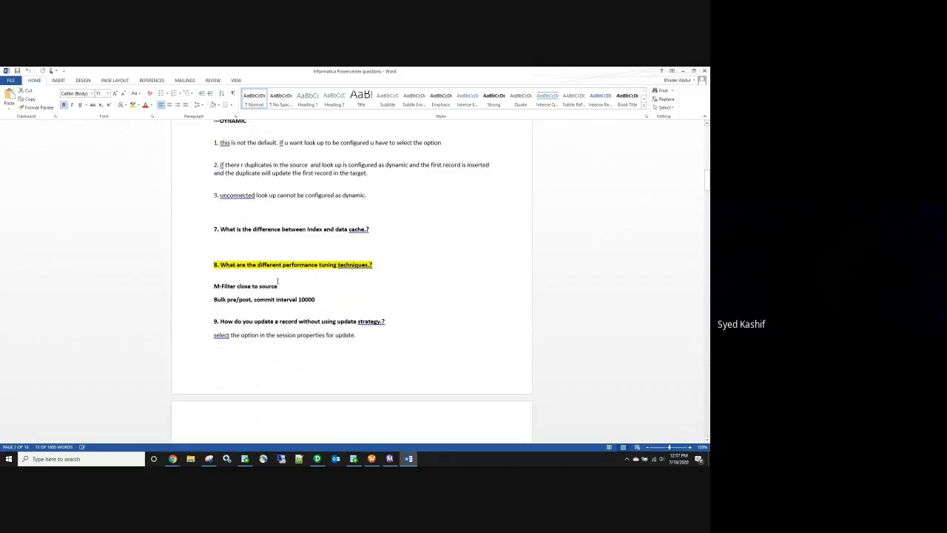
scroll(290, 296, "down", 3)
scroll(291, 284, "down", 5)
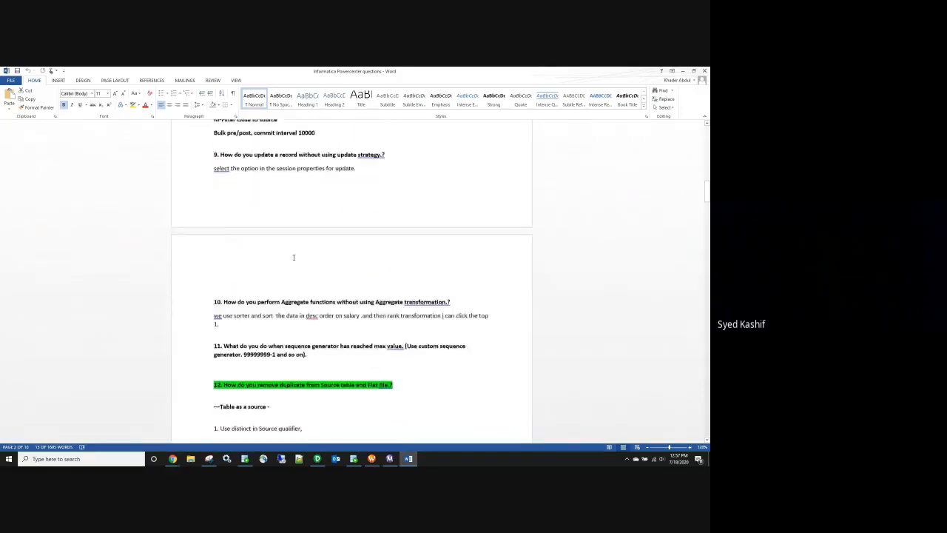
scroll(296, 268, "down", 1)
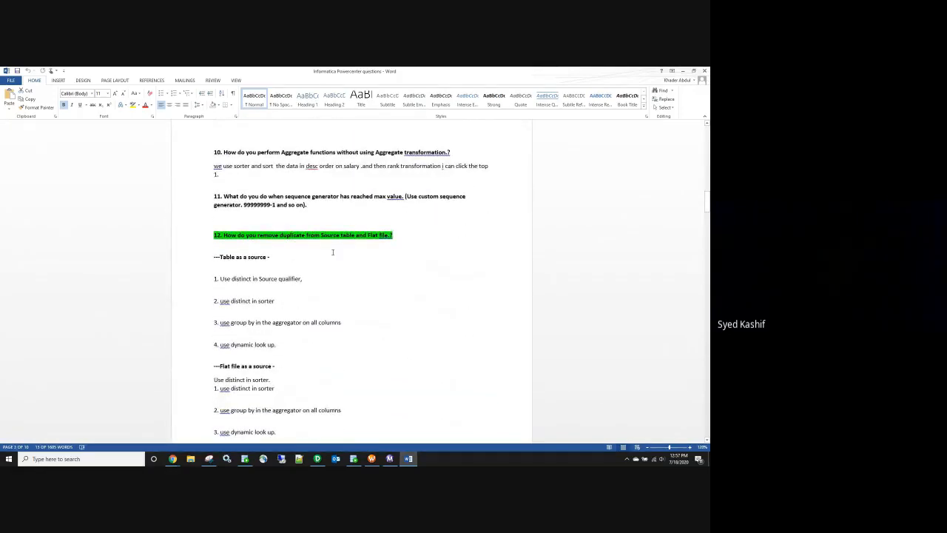
scroll(341, 248, "down", 6)
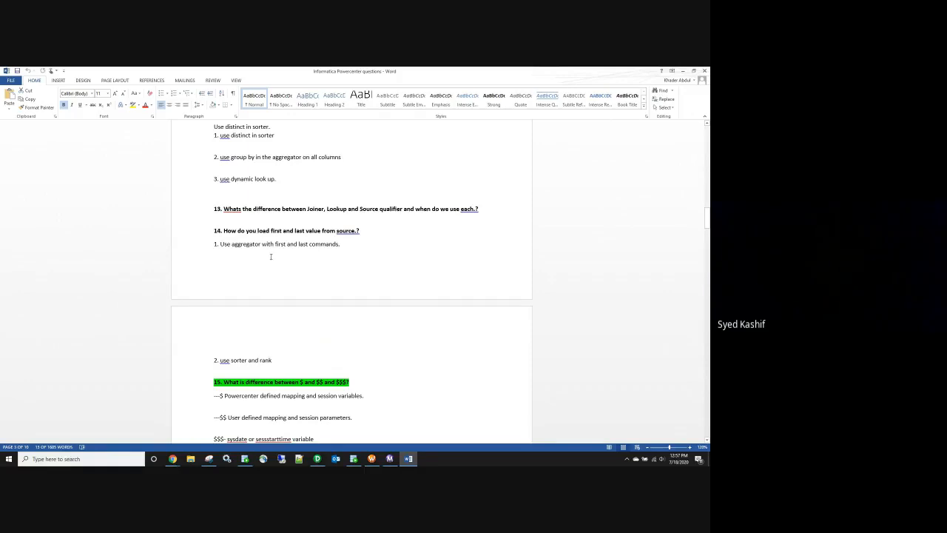
scroll(240, 238, "down", 4)
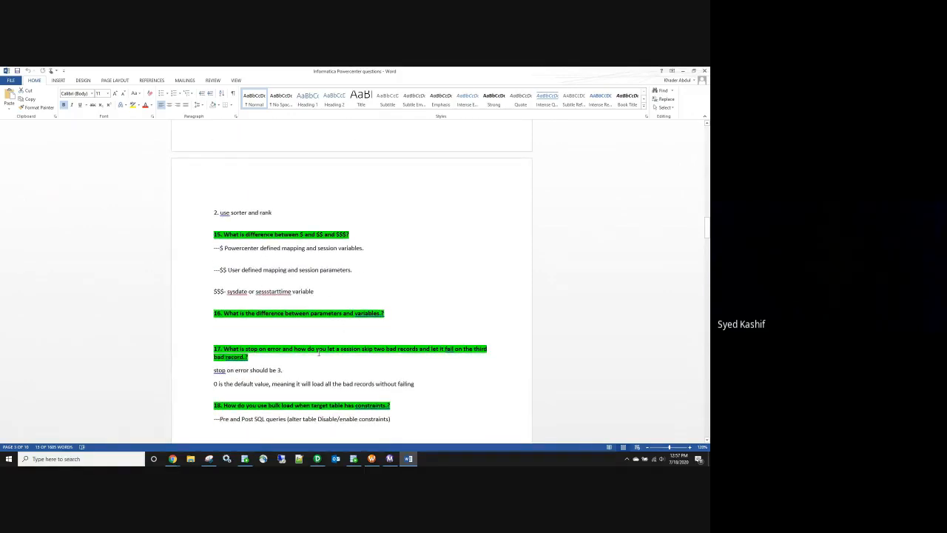
scroll(319, 353, "down", 2)
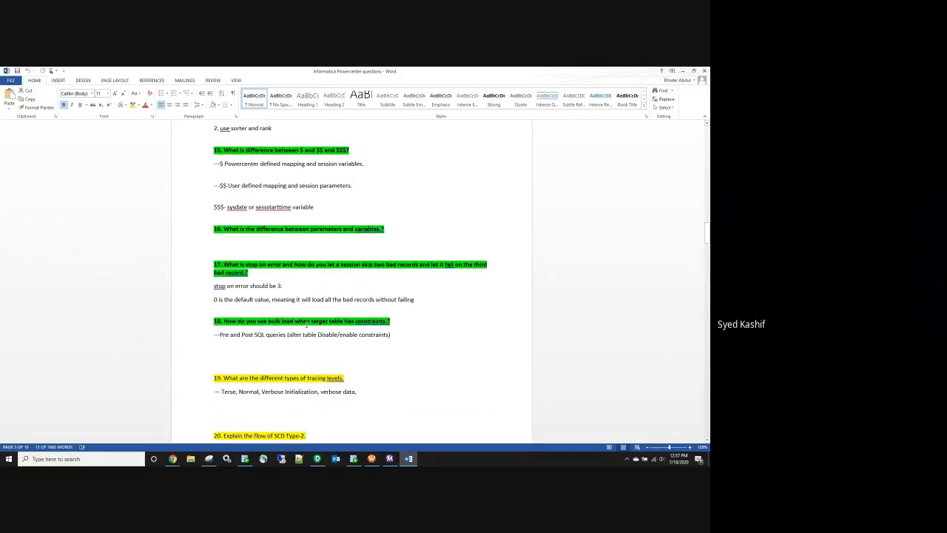
scroll(307, 324, "down", 1)
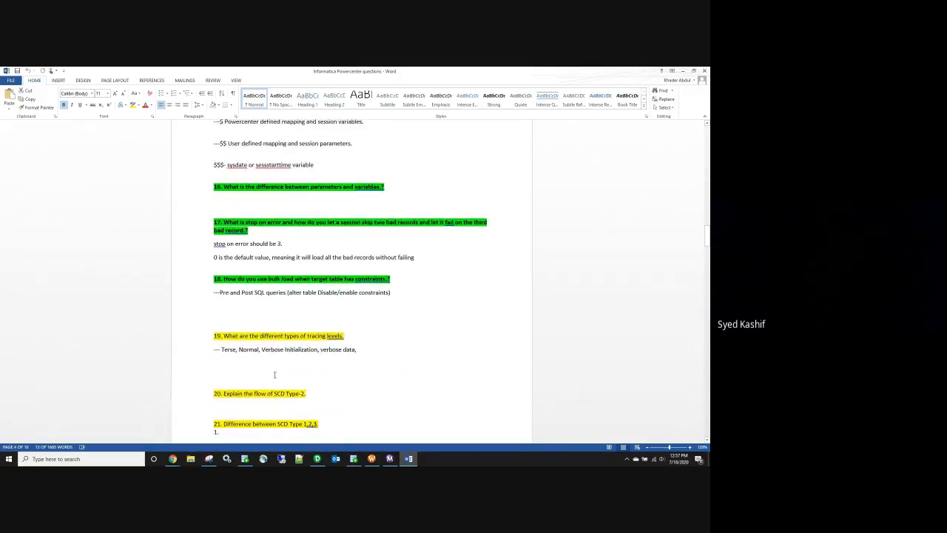
scroll(272, 341, "down", 3)
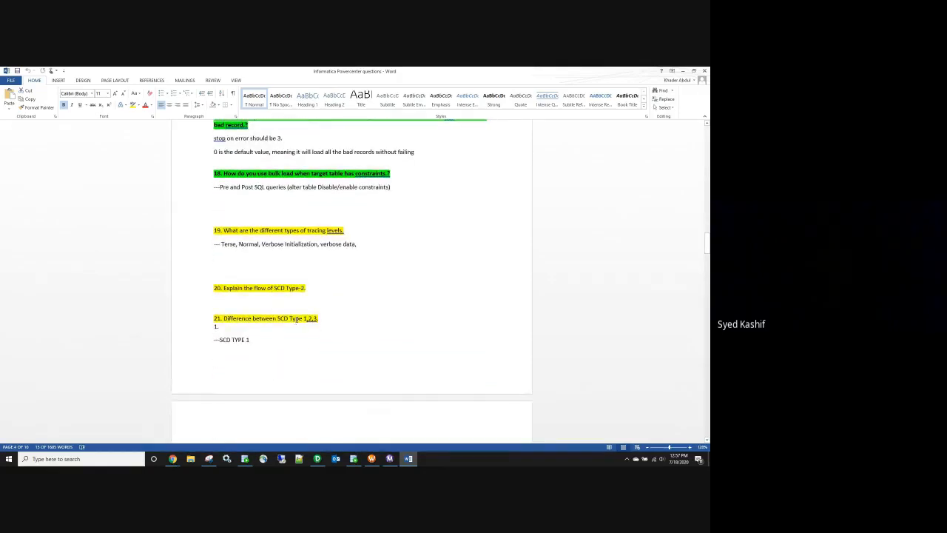
scroll(295, 320, "down", 3)
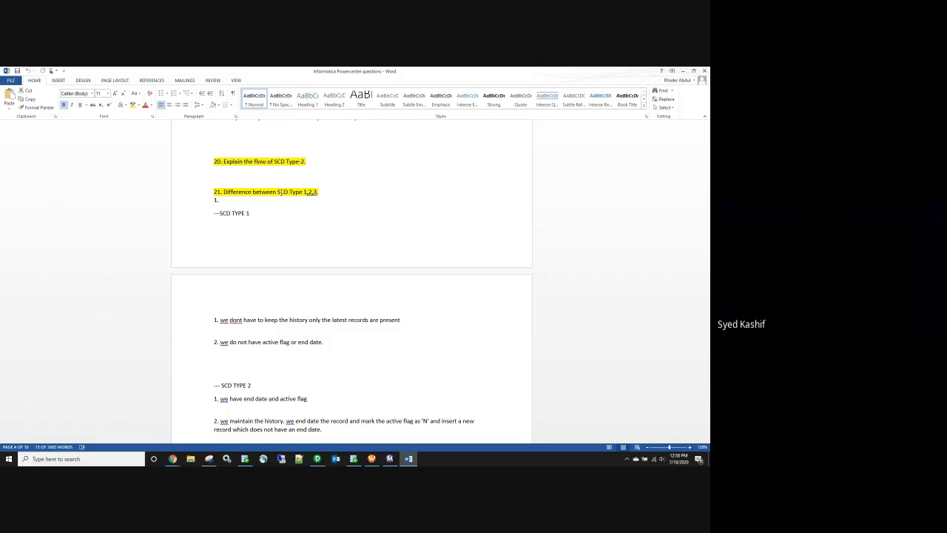
Step: Highlight the headings of questions 23, 24, 25 and 27 on union, filter/router, SQL transformation and load order
scroll(271, 207, "down", 6)
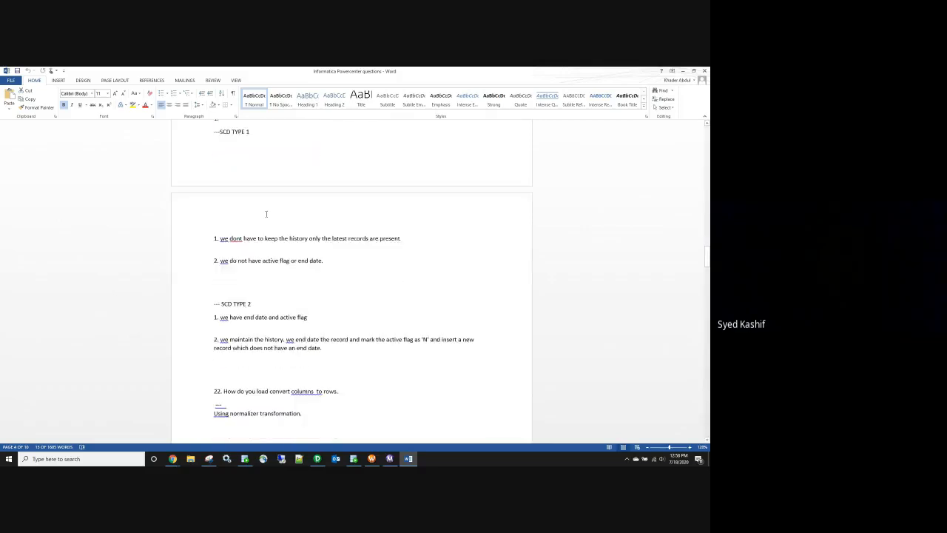
scroll(263, 217, "down", 3)
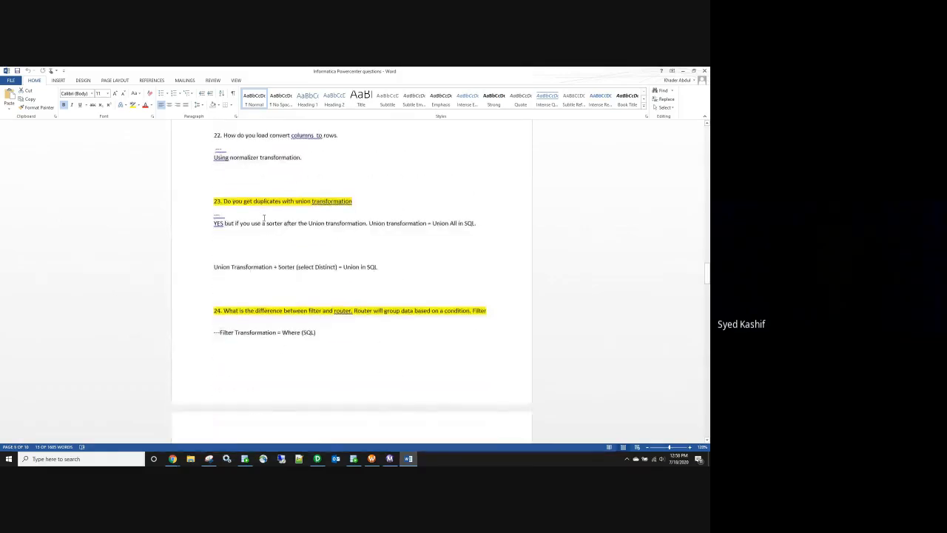
triple_click(256, 201)
triple_click(295, 310)
scroll(292, 311, "down", 8)
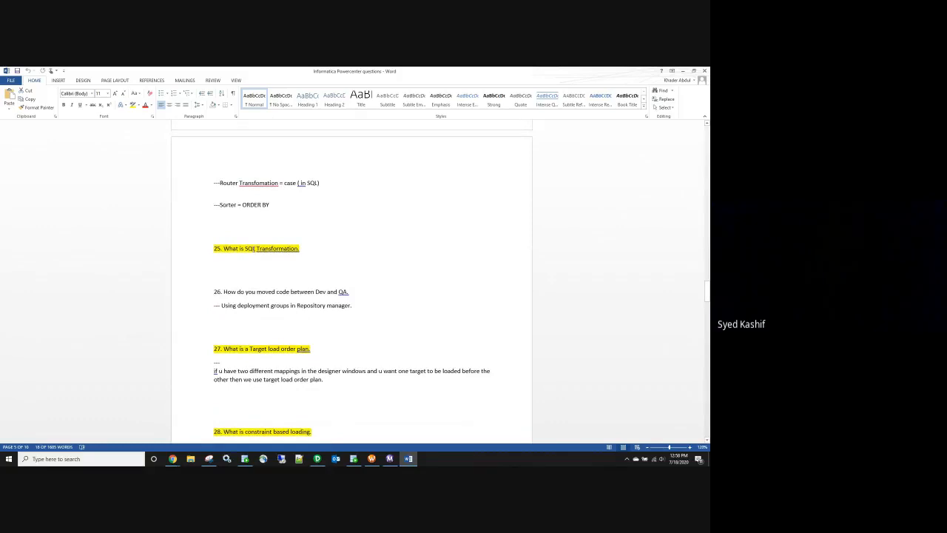
triple_click(255, 248)
scroll(280, 268, "down", 3)
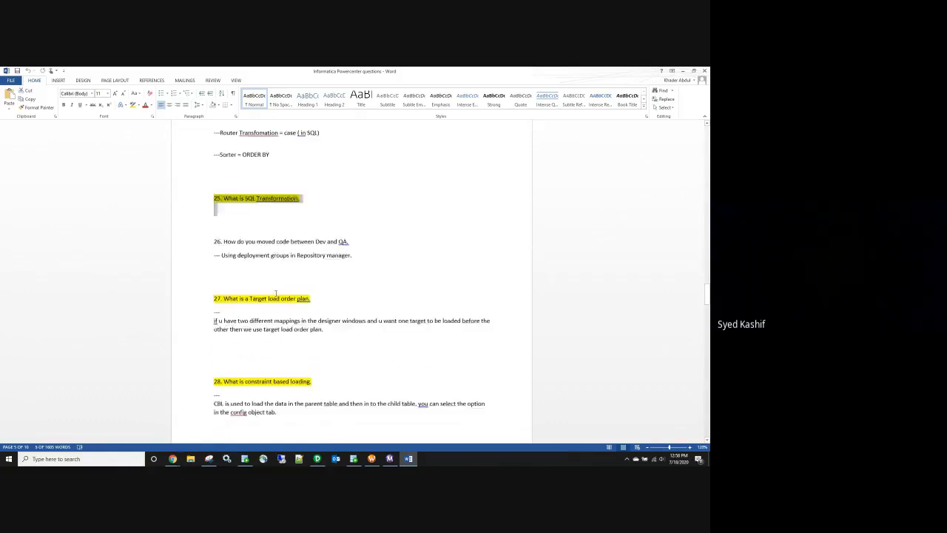
triple_click(280, 266)
Step: Highlight question 28 on constraint-based loading, question 29 on joiner joins, 'default' in question 30, and question 35
scroll(280, 268, "down", 3)
double_click(281, 284)
triple_click(281, 285)
scroll(281, 284, "down", 3)
triple_click(288, 273)
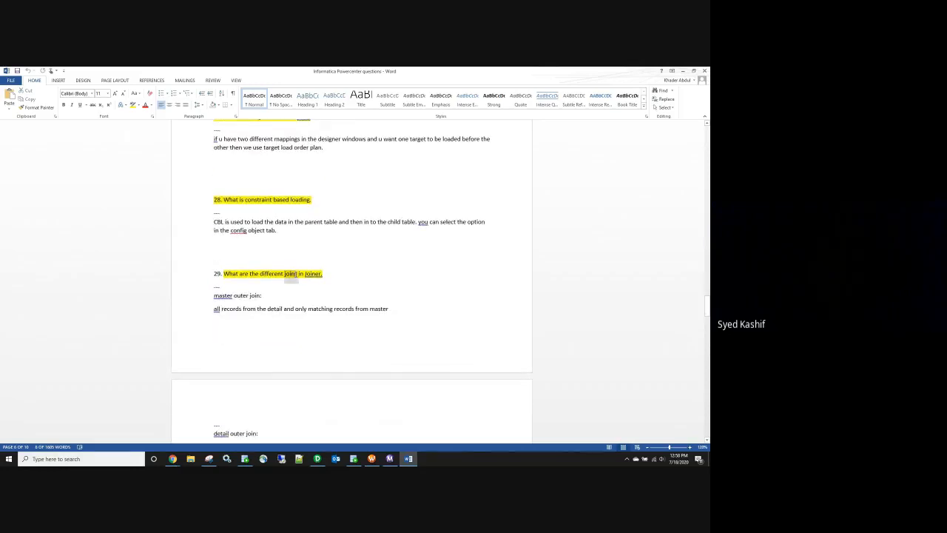
scroll(304, 286, "down", 1)
scroll(303, 285, "down", 10)
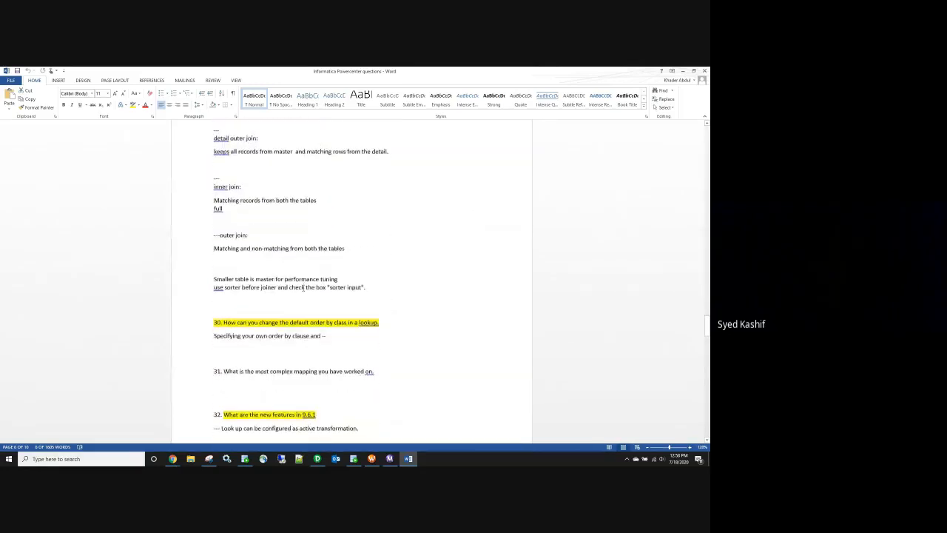
double_click(294, 301)
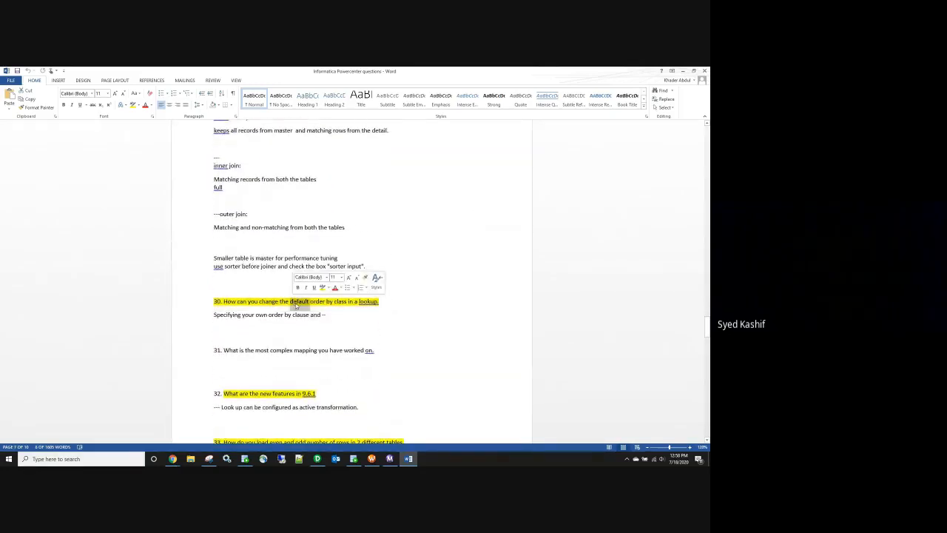
scroll(329, 308, "down", 3)
scroll(329, 307, "down", 8)
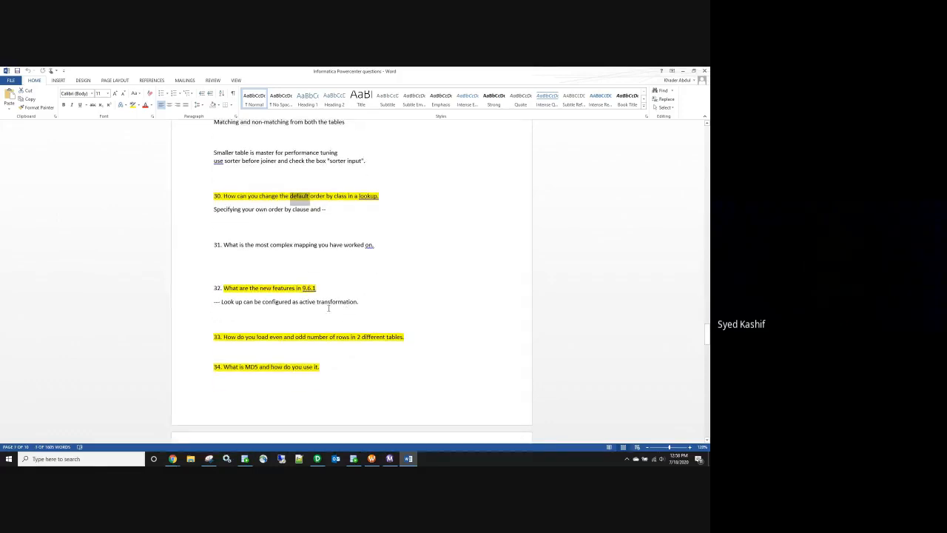
triple_click(315, 242)
scroll(323, 257, "down", 6)
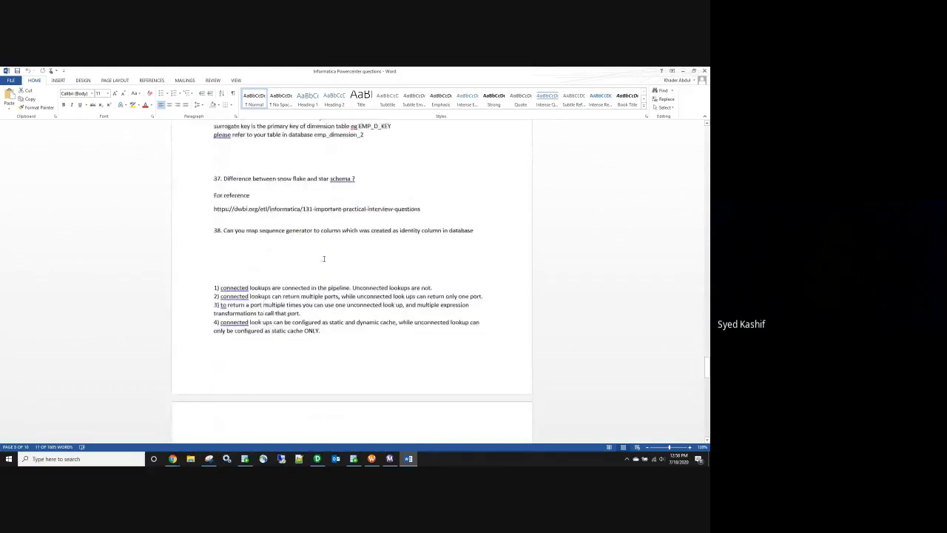
Step: Scroll back up through the questions and close the Word document
scroll(324, 258, "up", 20)
scroll(317, 261, "up", 20)
scroll(316, 262, "up", 20)
scroll(303, 271, "up", 20)
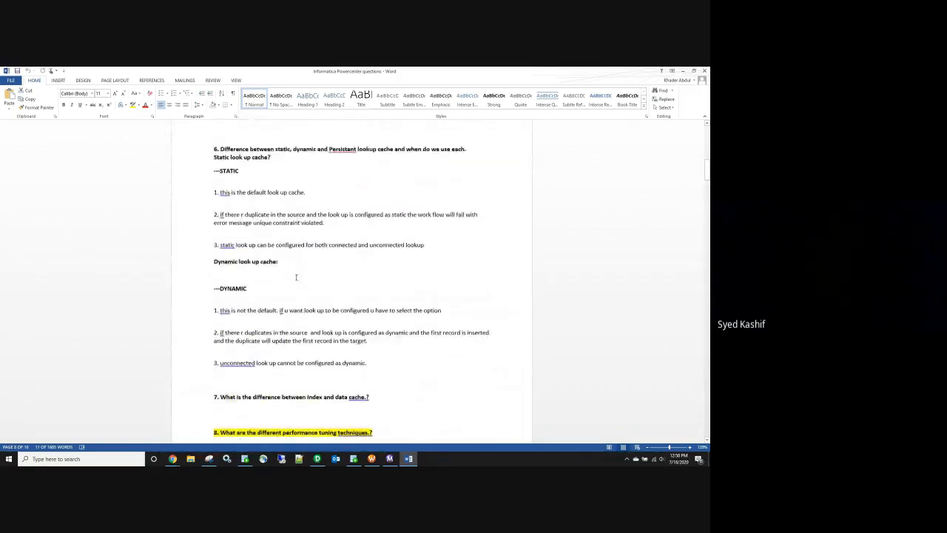
left_click(704, 71)
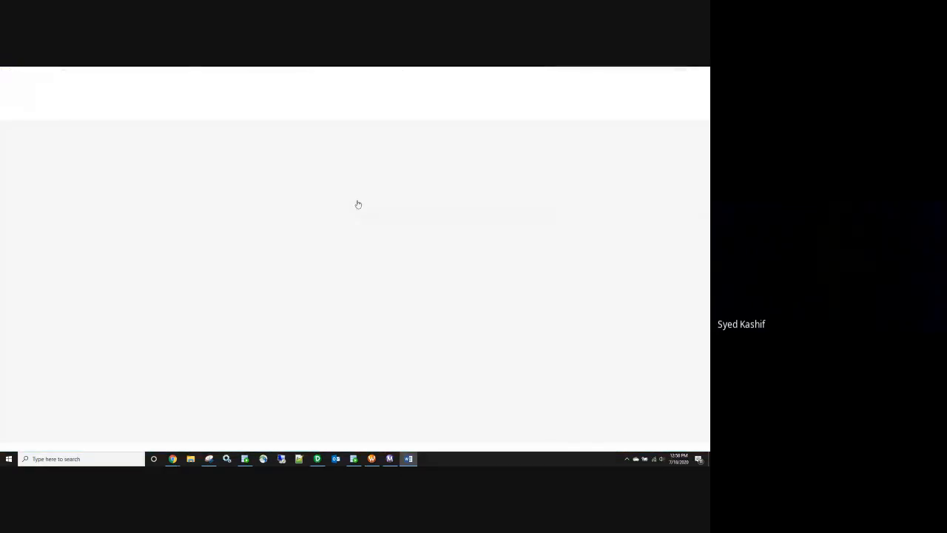
Step: Select cells C24:C26, then navigate Drive to Batch-10 > Assignments > Infa_Assigments
left_click_drag(174, 347, 217, 355)
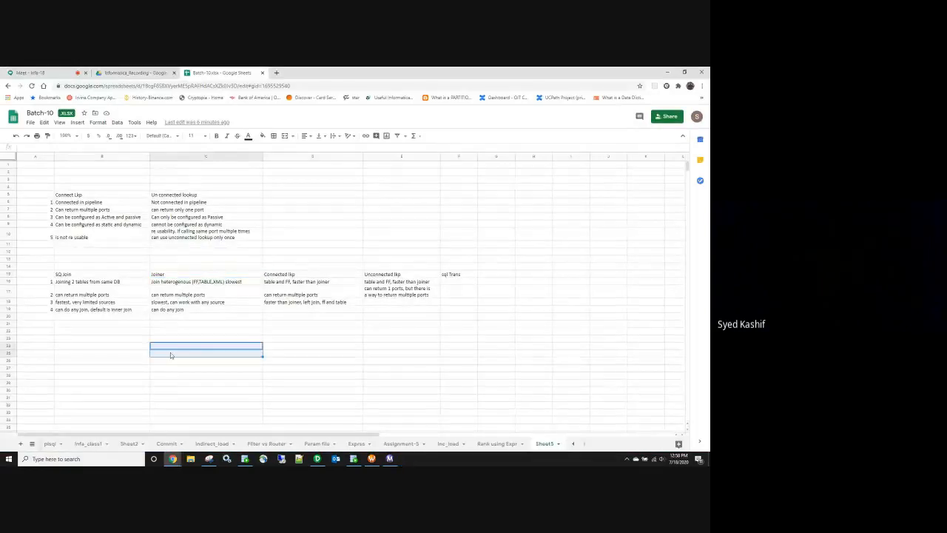
left_click(218, 364)
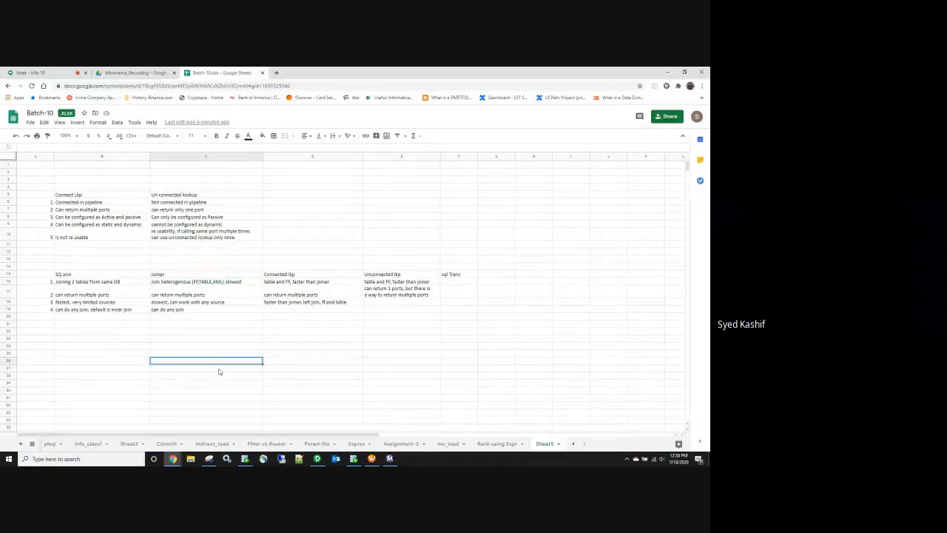
left_click(134, 73)
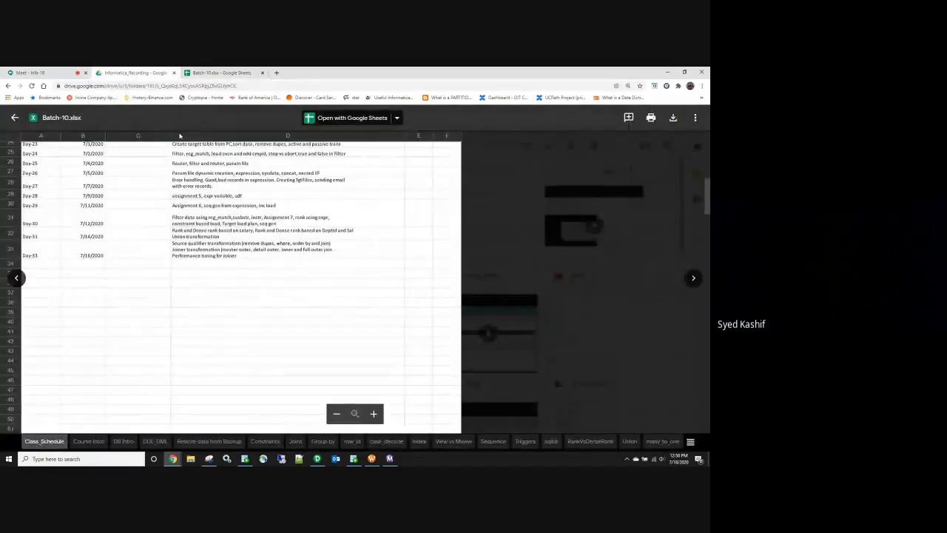
left_click(15, 117)
left_click(185, 147)
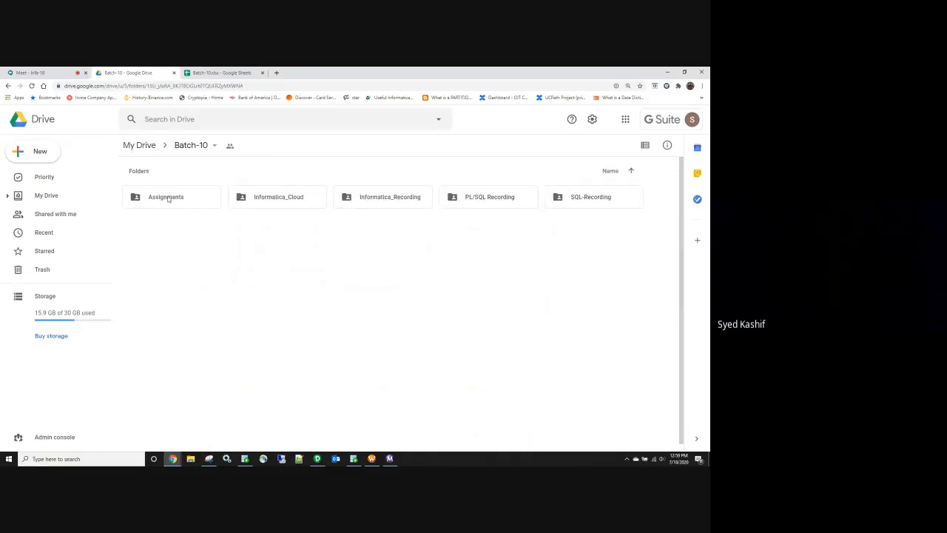
double_click(168, 198)
double_click(169, 197)
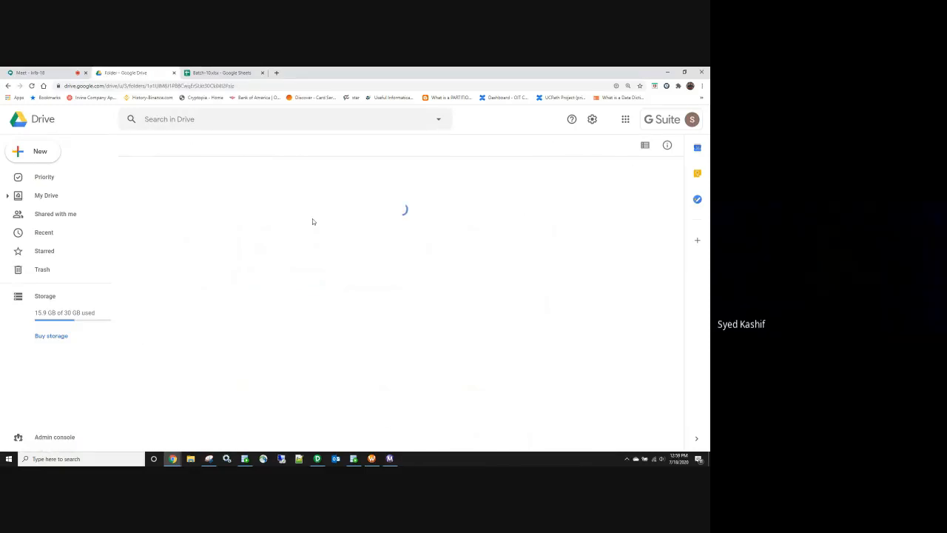
Step: Browse the Infa_Assigments file list and select Informatica_Assignment_5.txt
scroll(312, 222, "down", 5)
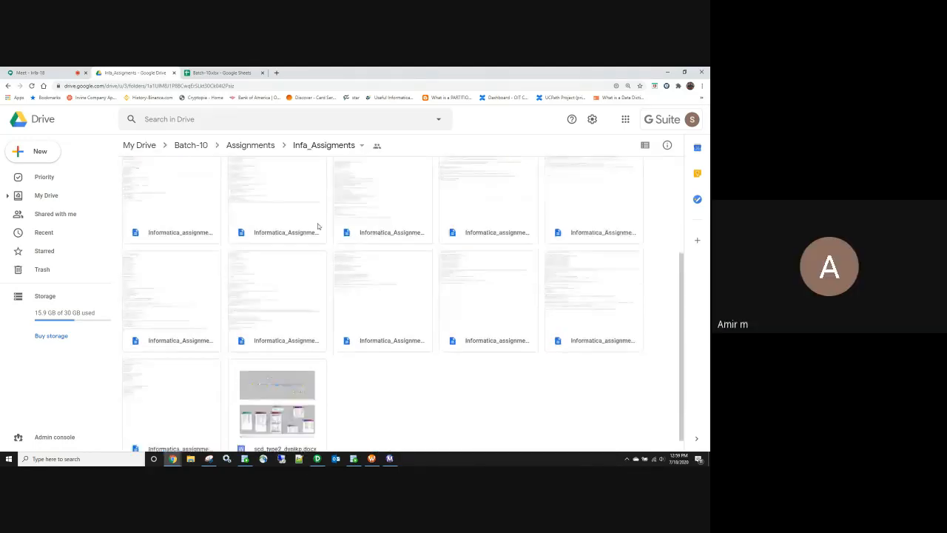
scroll(318, 226, "up", 5)
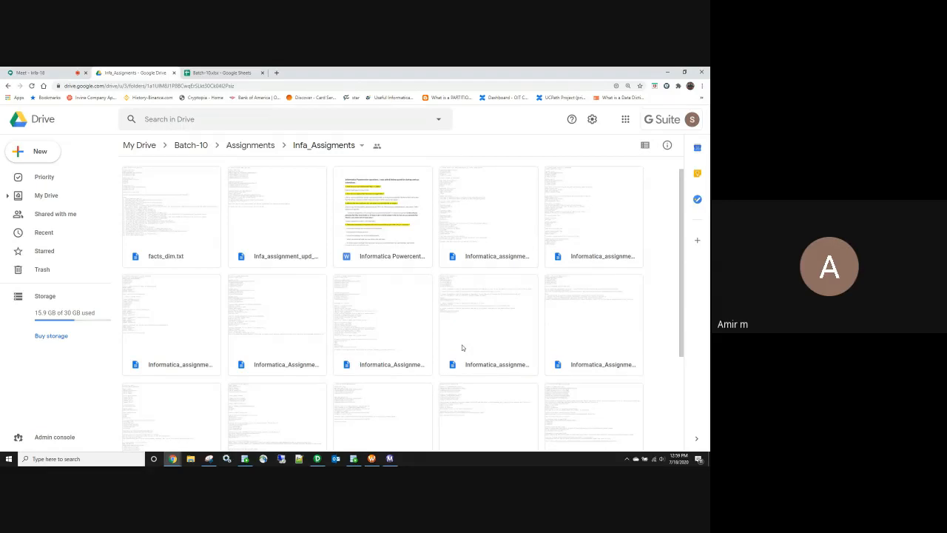
scroll(444, 348, "down", 5)
left_click(317, 324)
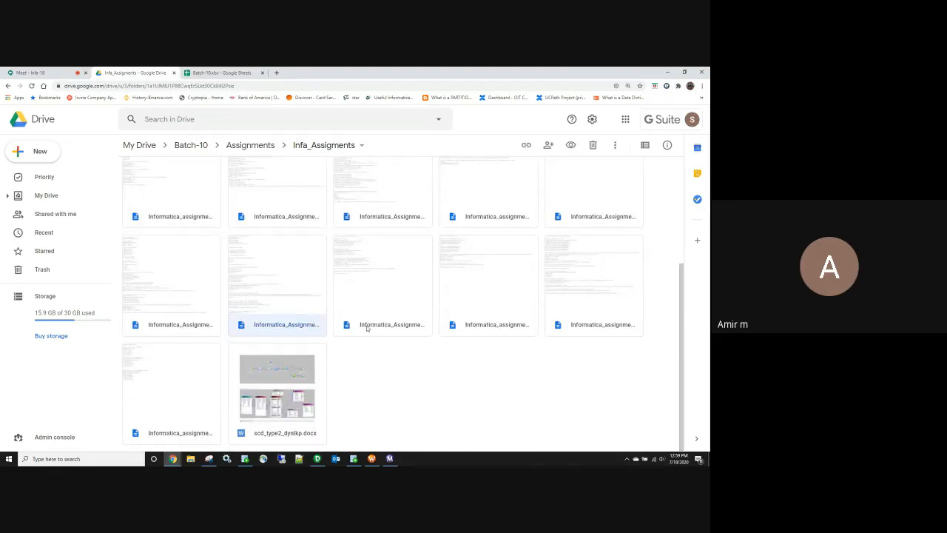
scroll(406, 324, "up", 5)
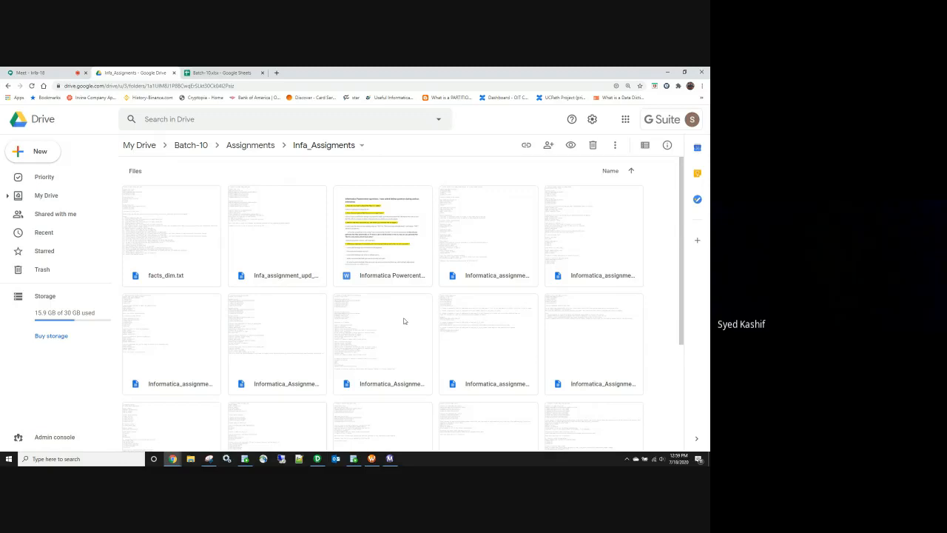
scroll(406, 322, "down", 3)
left_click(377, 256)
Step: Preview Informatica_Assignment_5.txt, then page through assignments 6, 7 and 8 to the next file
double_click(377, 255)
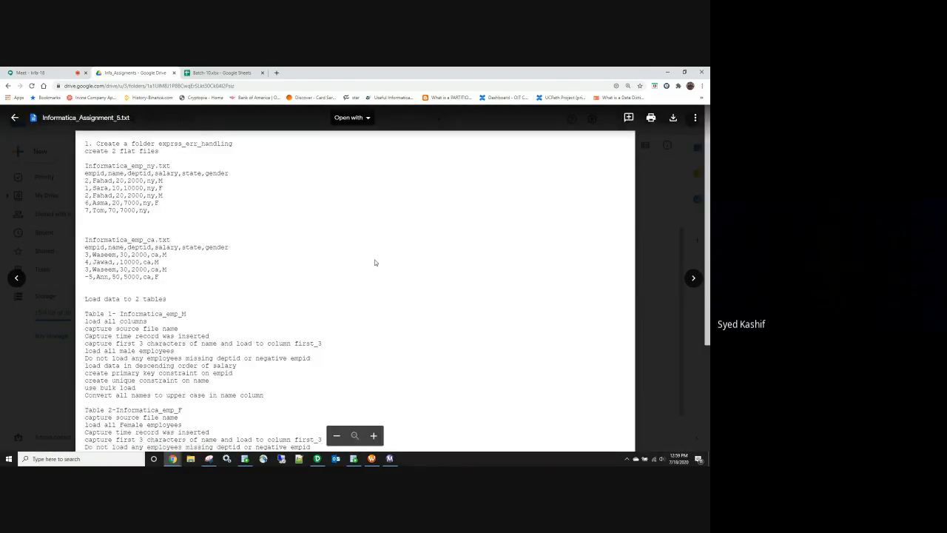
scroll(291, 246, "down", 4)
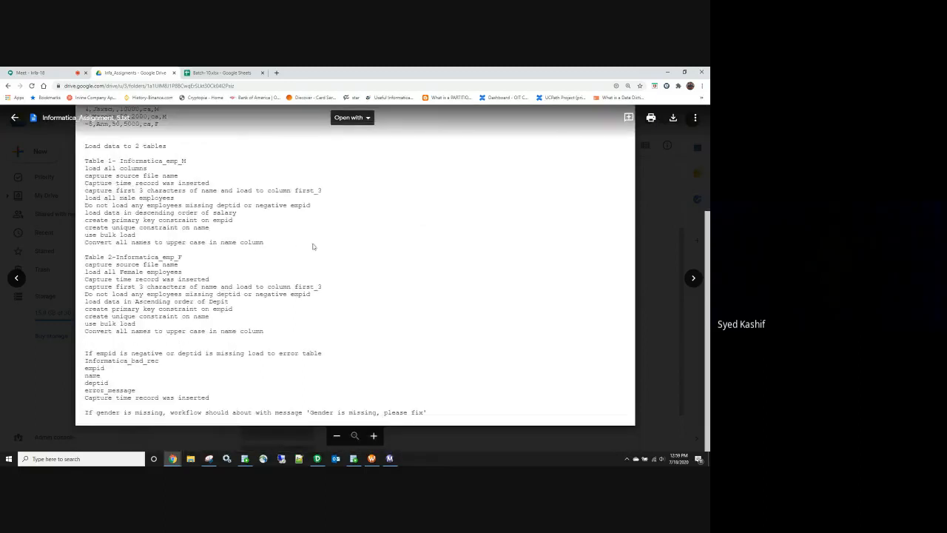
left_click(693, 278)
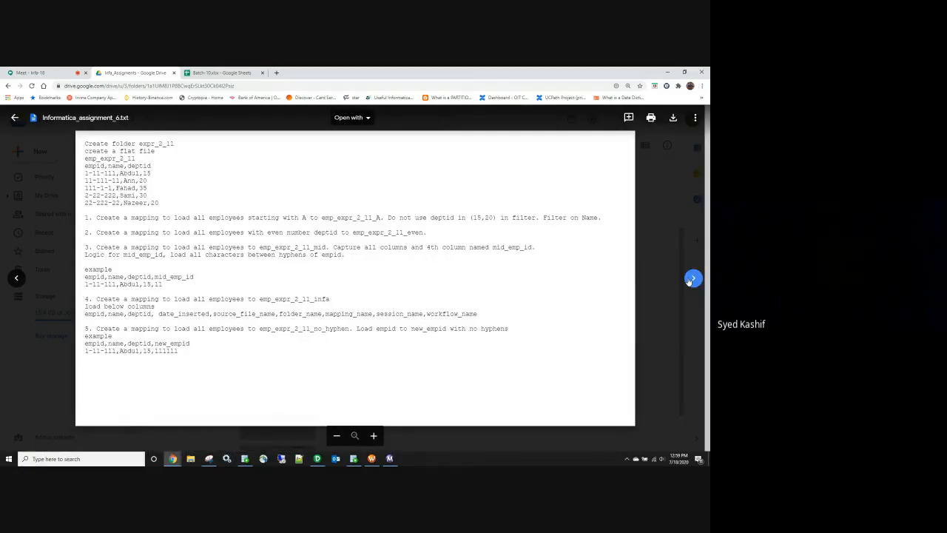
left_click(693, 278)
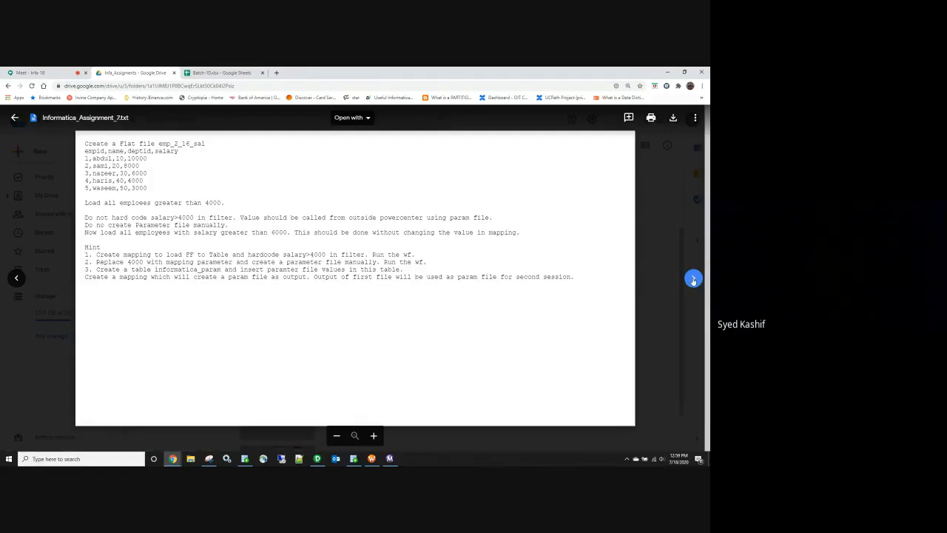
left_click(693, 279)
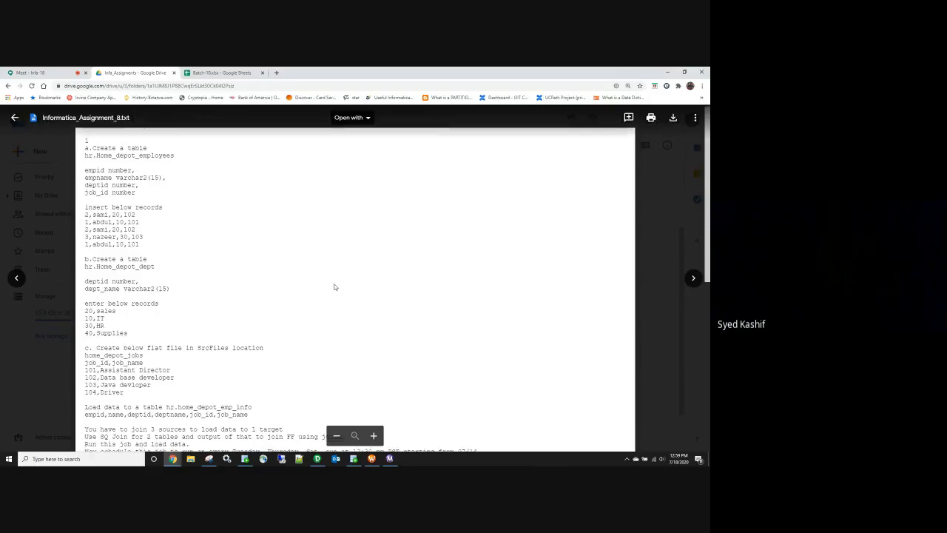
scroll(334, 288, "down", 1)
scroll(334, 287, "down", 5)
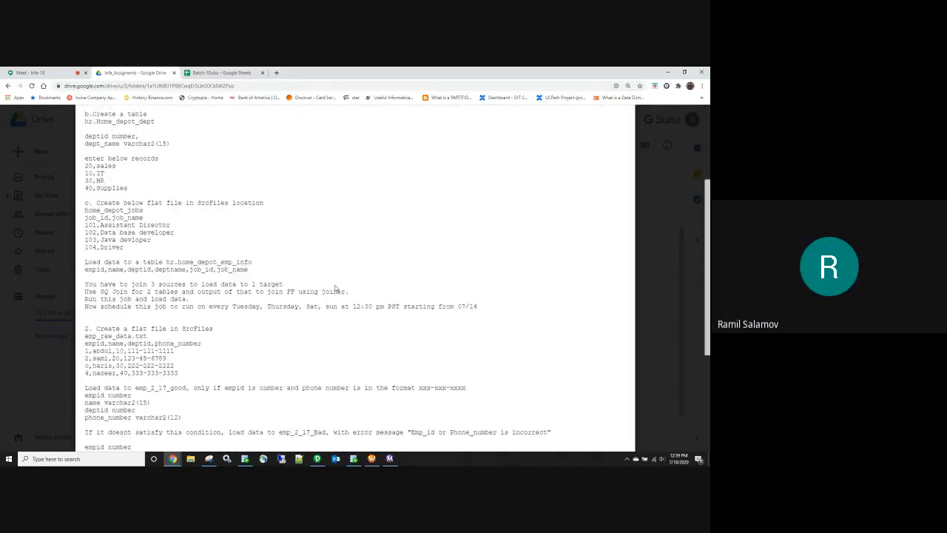
scroll(334, 288, "down", 1)
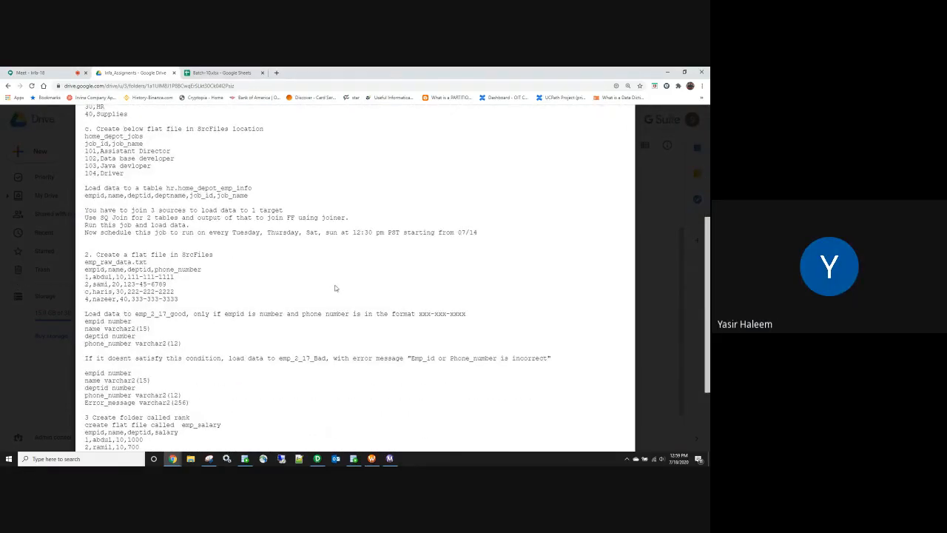
scroll(334, 288, "down", 3)
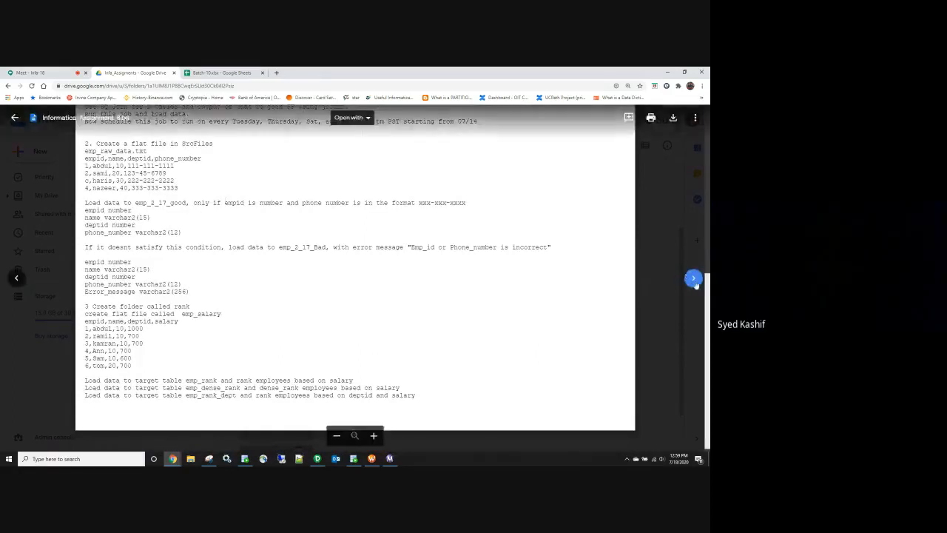
left_click(692, 279)
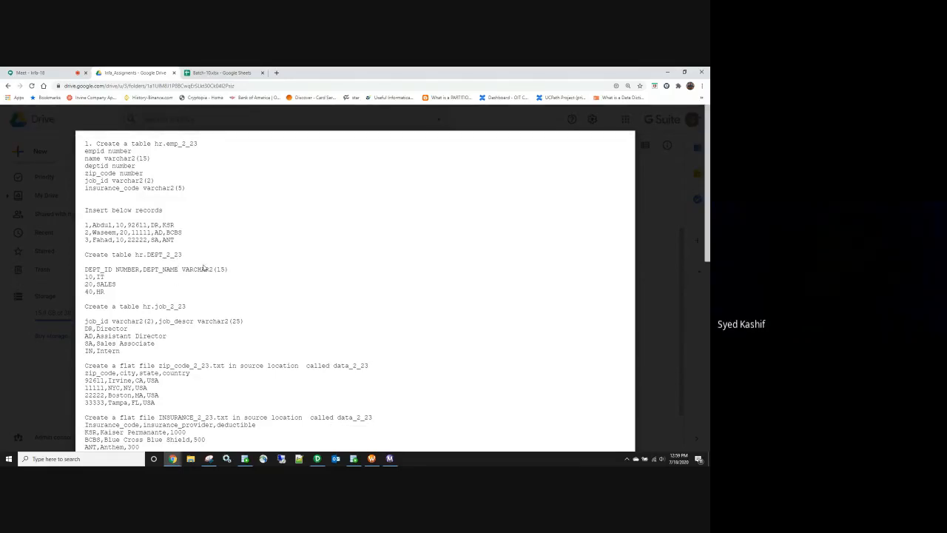
scroll(242, 285, "down", 2)
scroll(241, 288, "down", 9)
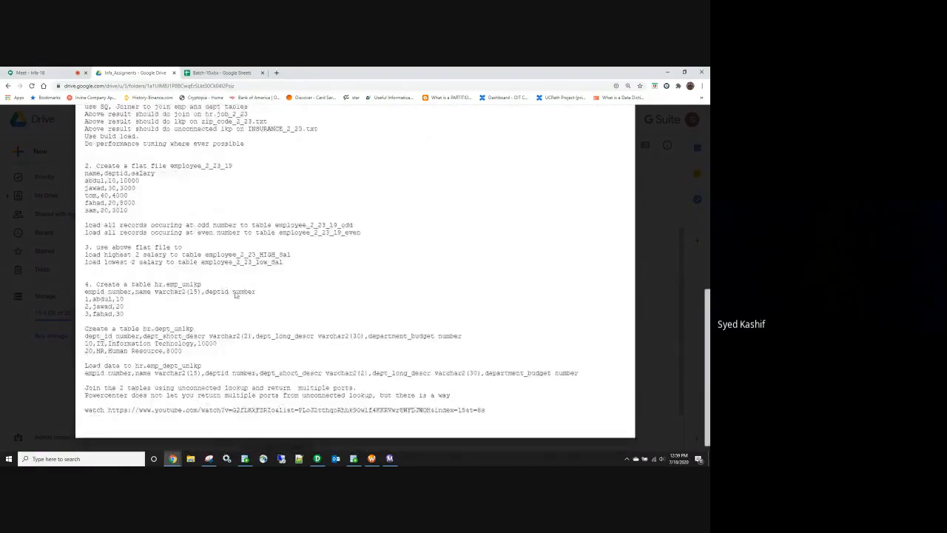
scroll(235, 294, "down", 1)
scroll(235, 295, "up", 9)
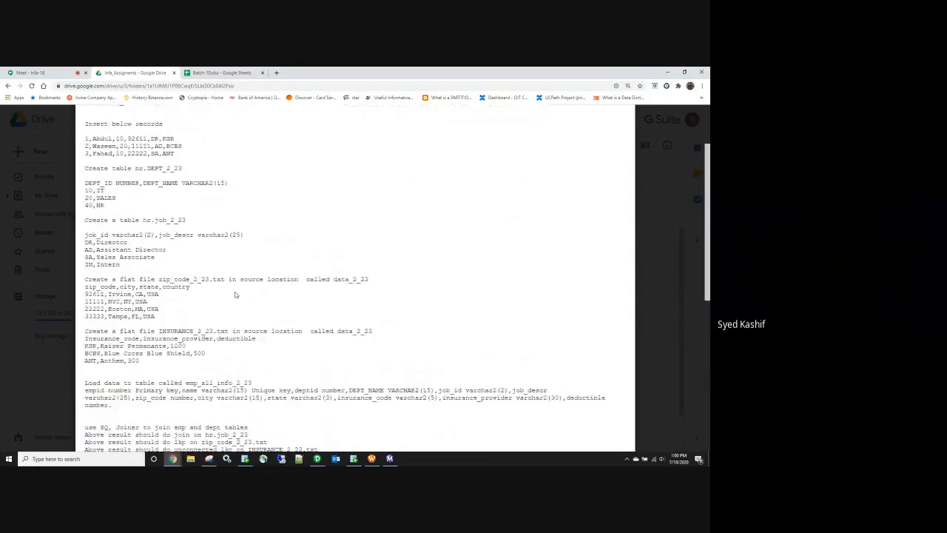
scroll(234, 292, "down", 9)
scroll(232, 317, "down", 1)
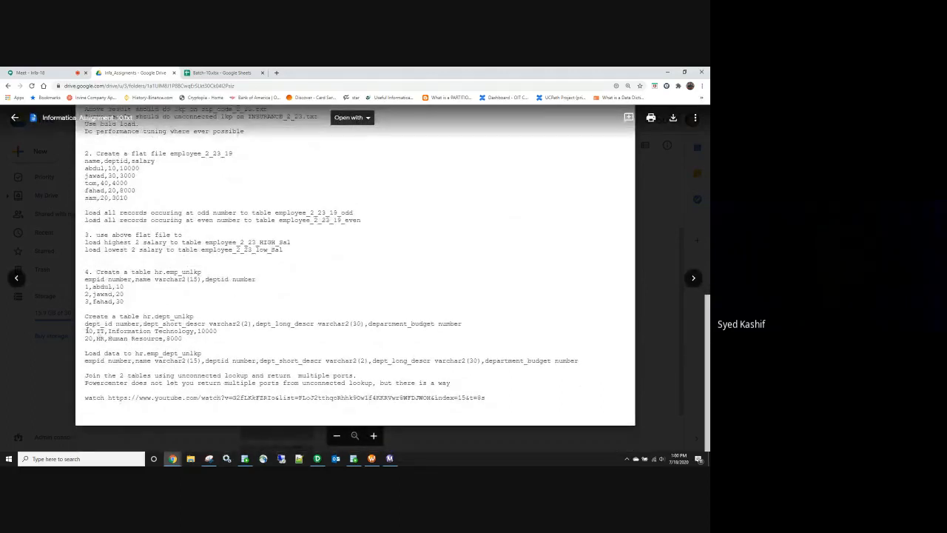
left_click_drag(98, 331, 223, 338)
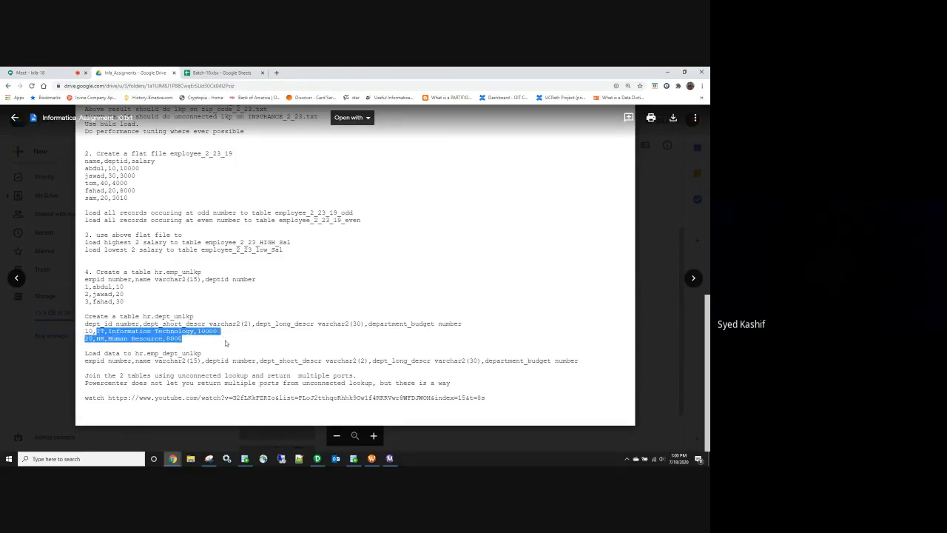
left_click(97, 333)
mouse_move(97, 333)
left_mouse_down()
mouse_move(224, 335)
mouse_move(97, 339)
left_mouse_up()
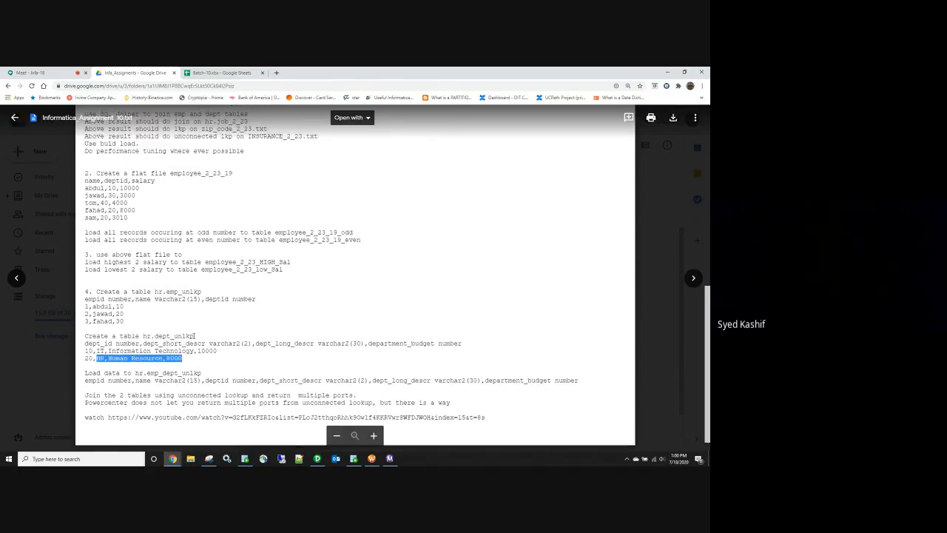
scroll(146, 181, "up", 5)
double_click(177, 143)
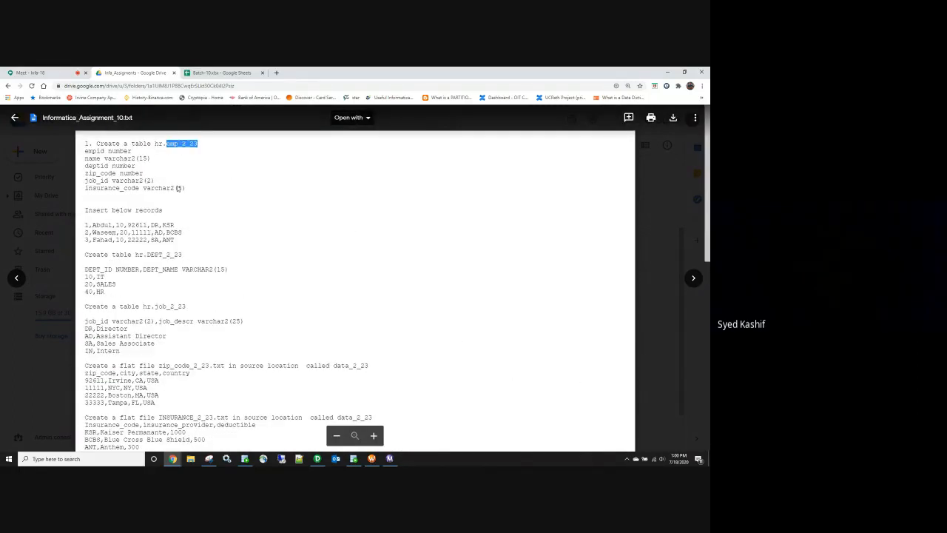
scroll(154, 250, "down", 1)
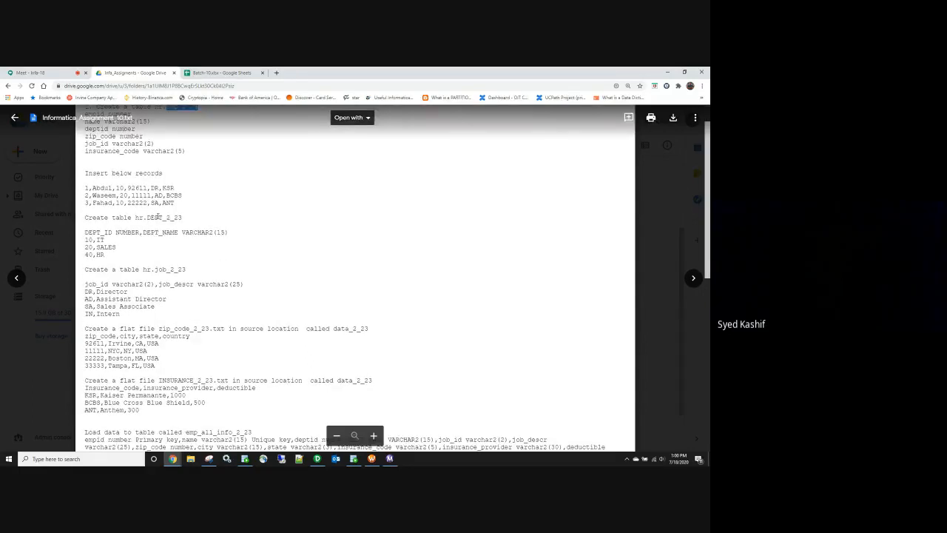
double_click(157, 218)
scroll(153, 245, "down", 1)
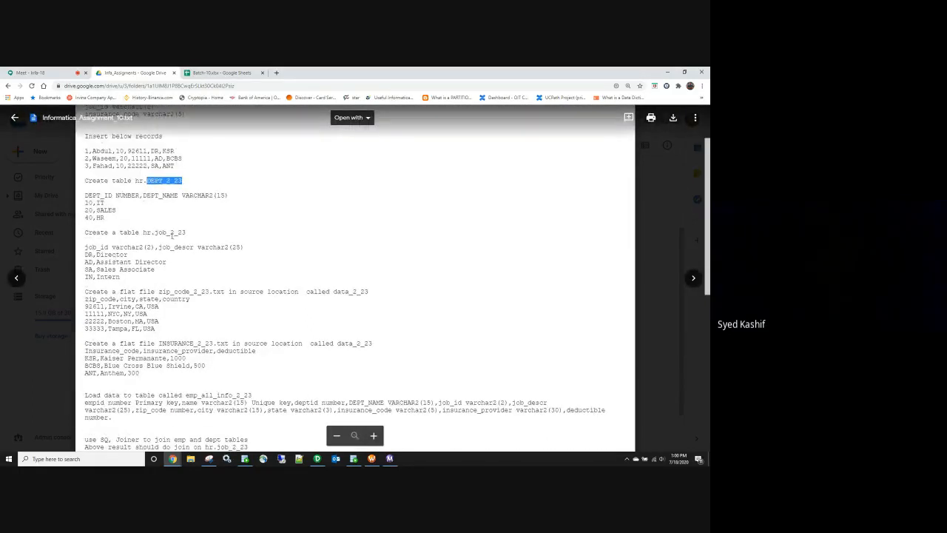
double_click(171, 233)
scroll(137, 274, "down", 2)
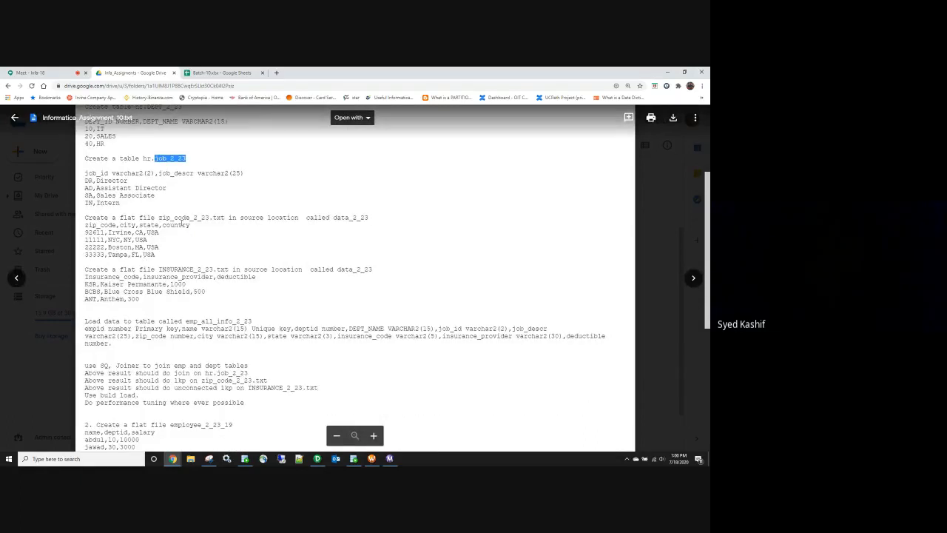
left_click_drag(164, 254, 73, 234)
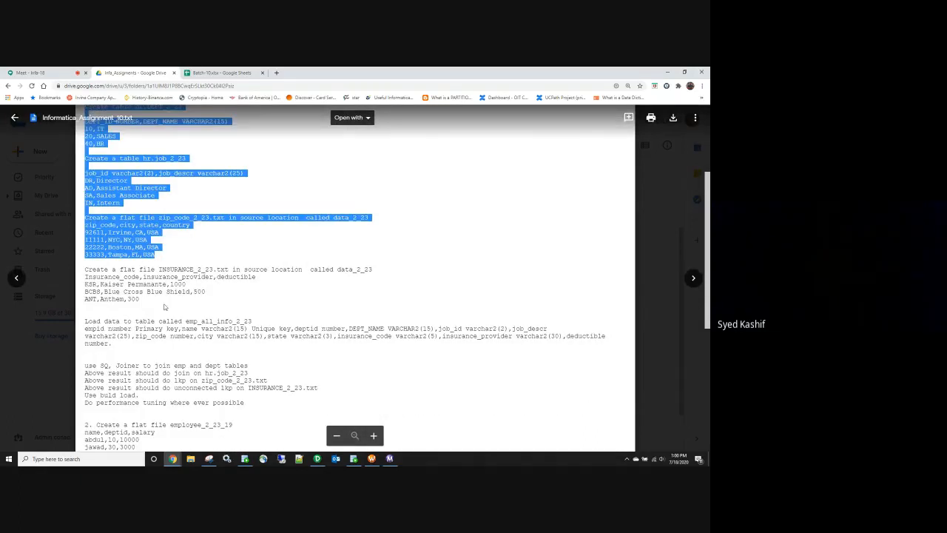
left_click_drag(155, 302, 82, 287)
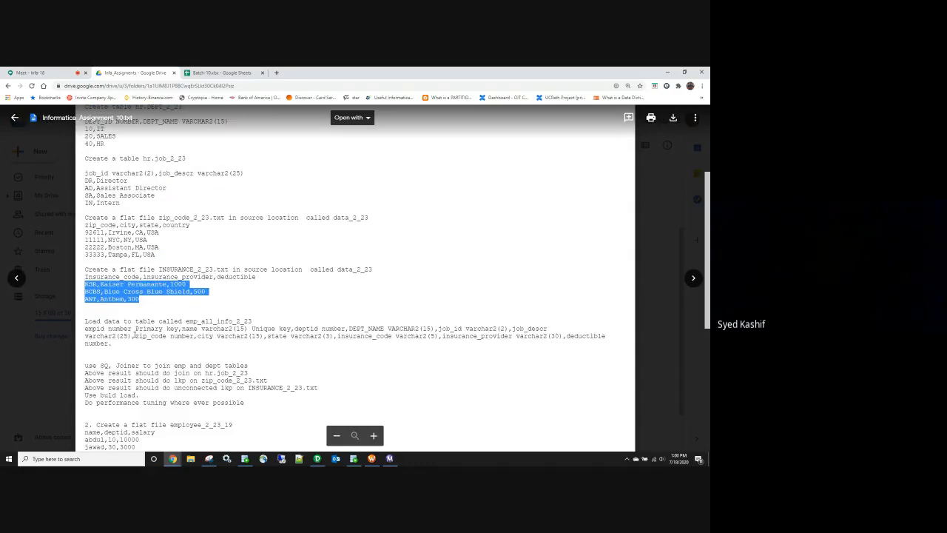
left_click(137, 353)
scroll(138, 353, "up", 3)
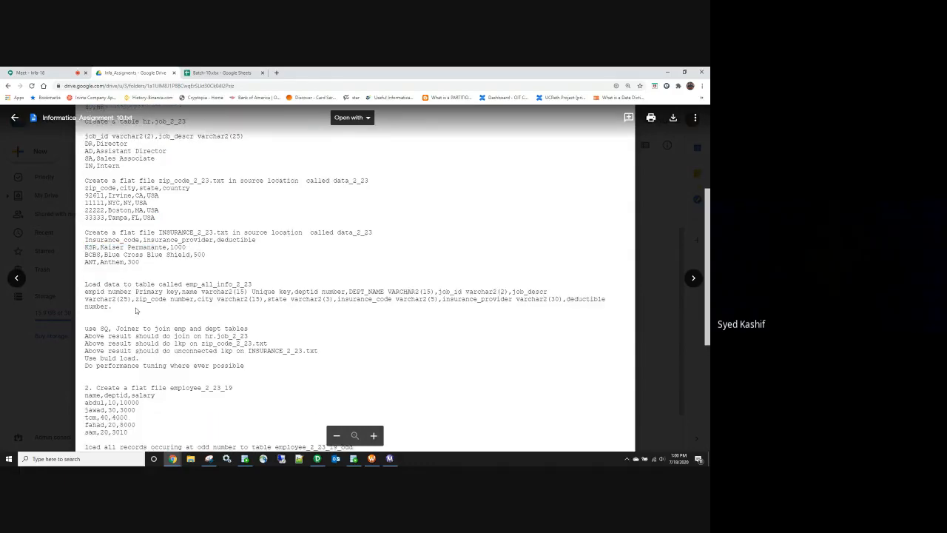
scroll(122, 362, "down", 4)
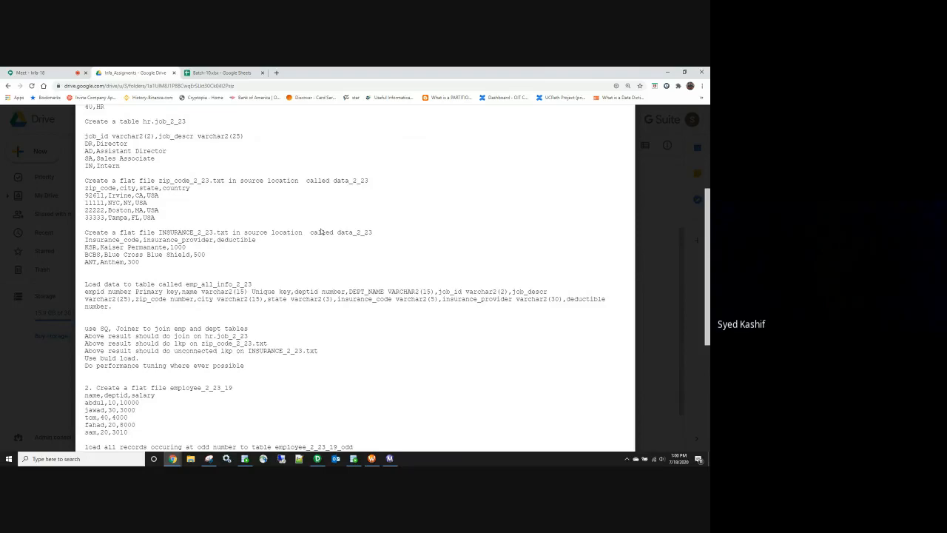
scroll(320, 232, "down", 3)
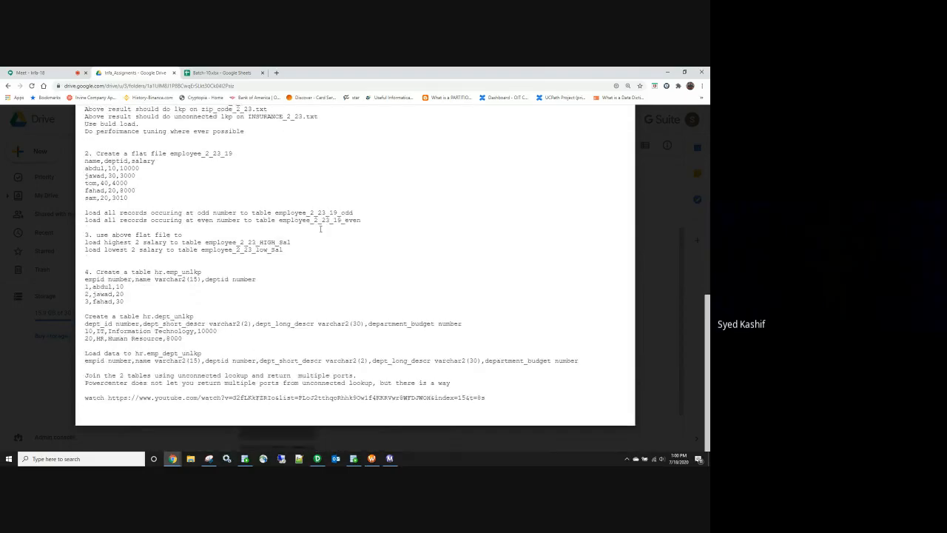
scroll(320, 228, "up", 6)
scroll(320, 232, "down", 6)
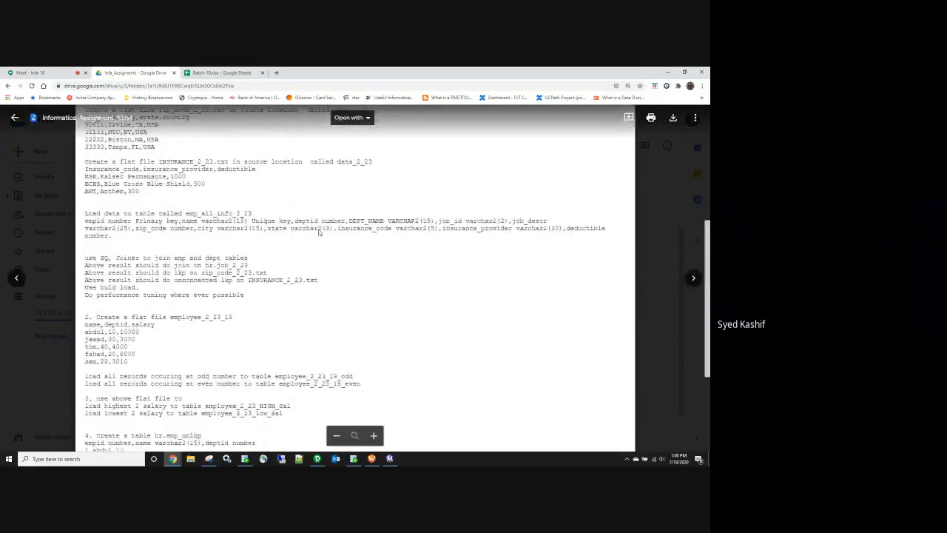
scroll(319, 233, "up", 6)
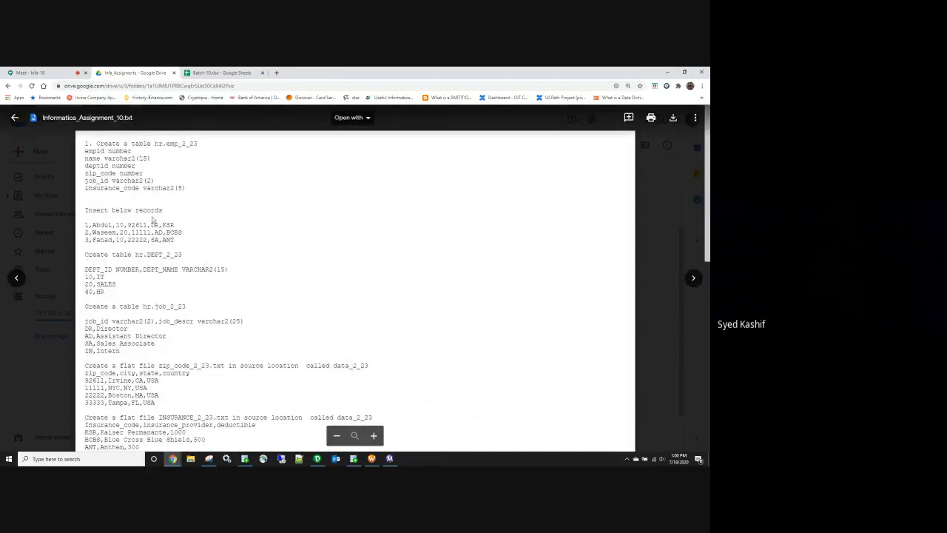
Step: Scroll Informatica_Assignment_10.txt back to the top and close the preview to the folder listing
scroll(136, 290, "down", 15)
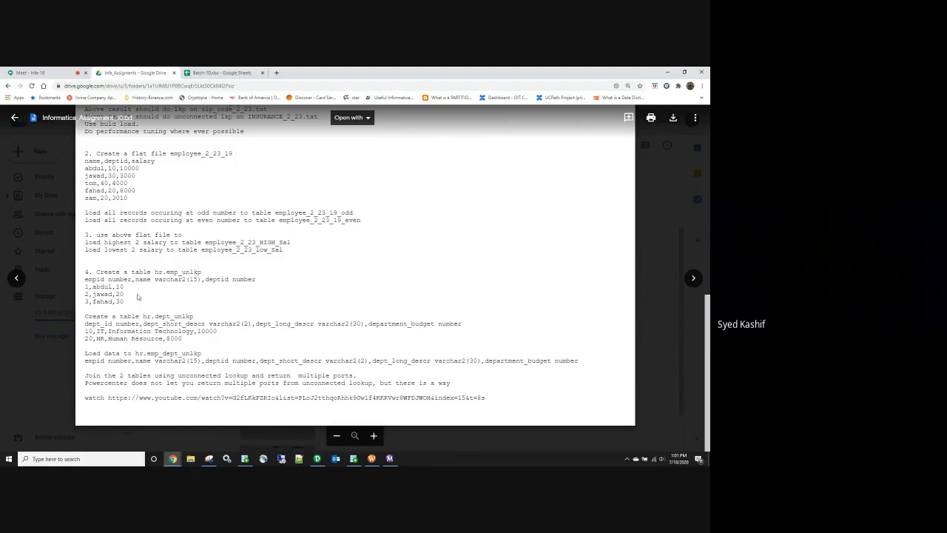
scroll(135, 296, "up", 1)
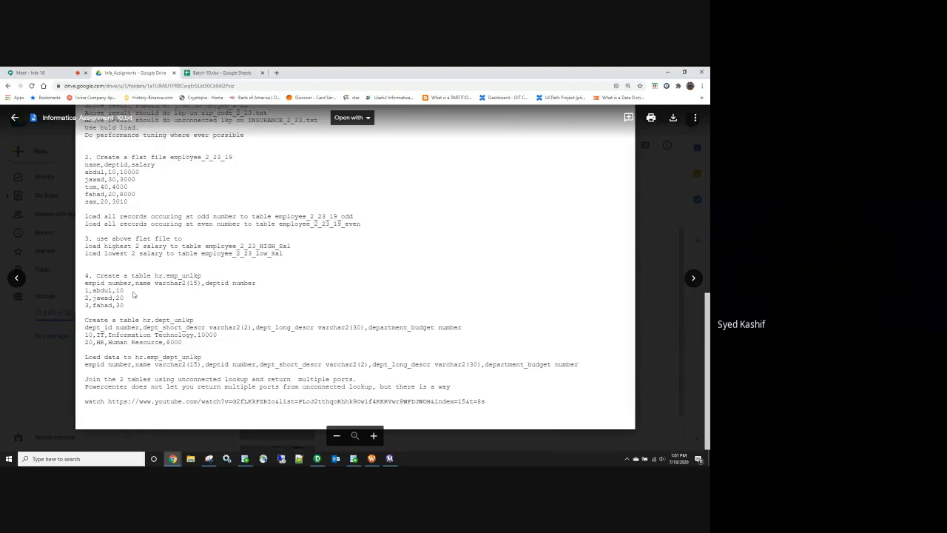
scroll(134, 295, "up", 5)
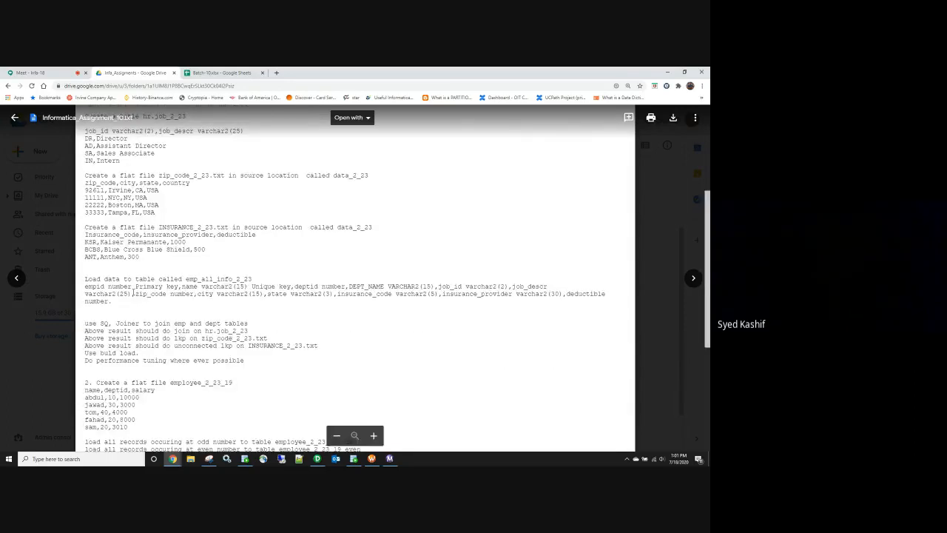
left_click(64, 202)
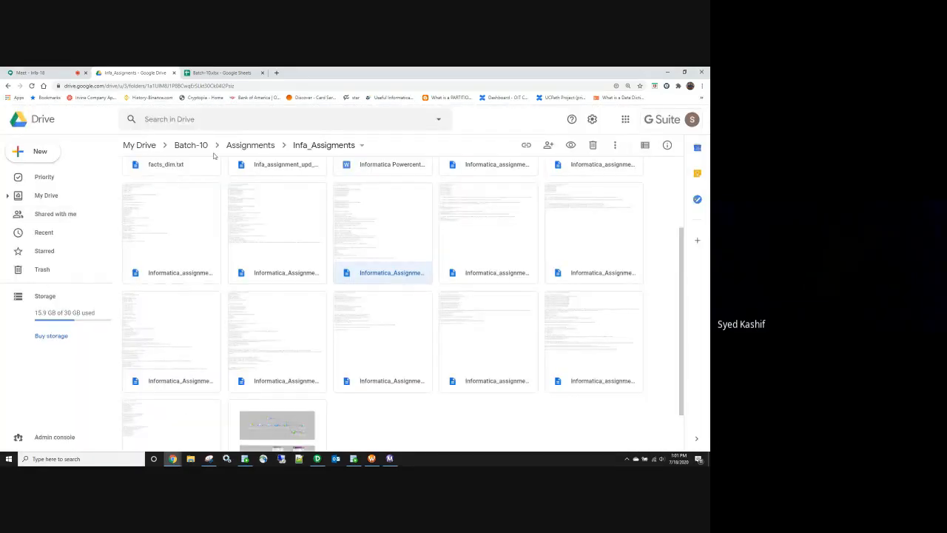
Step: In the Meet call, open the participants list and stop presenting to everyone
left_click(35, 73)
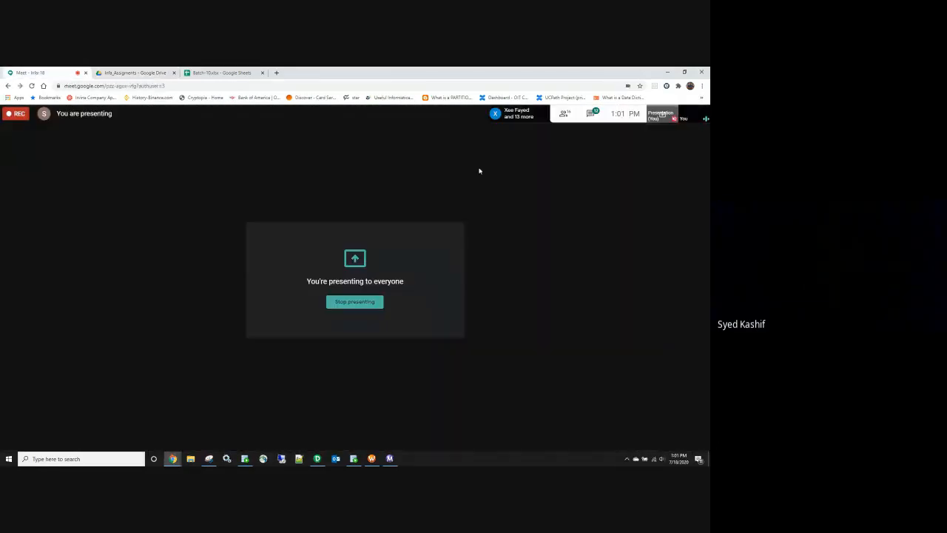
left_click(564, 113)
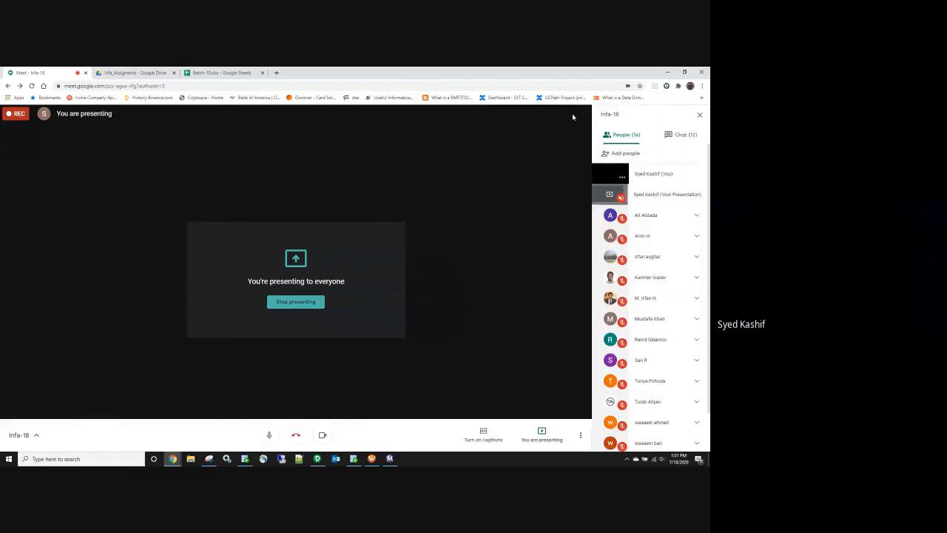
scroll(641, 197, "down", 1)
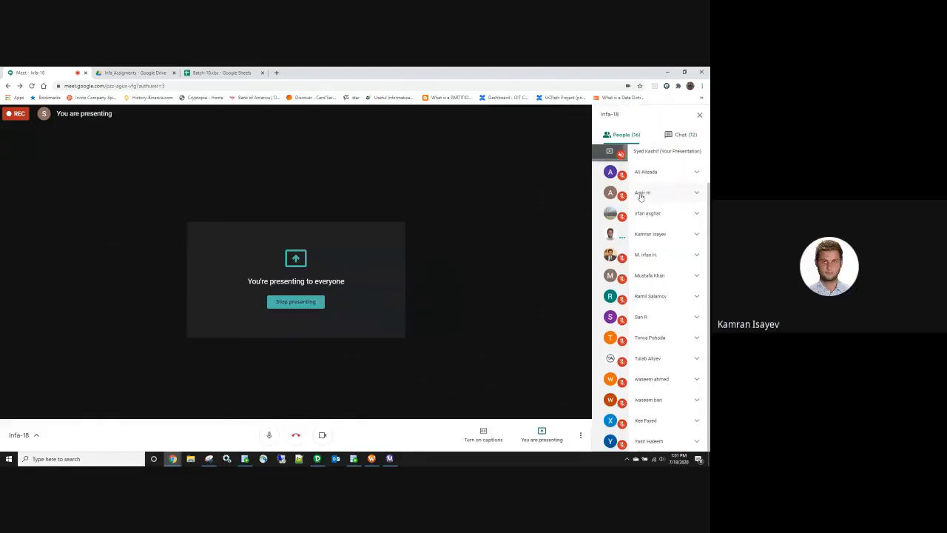
scroll(641, 197, "up", 1)
left_click(296, 302)
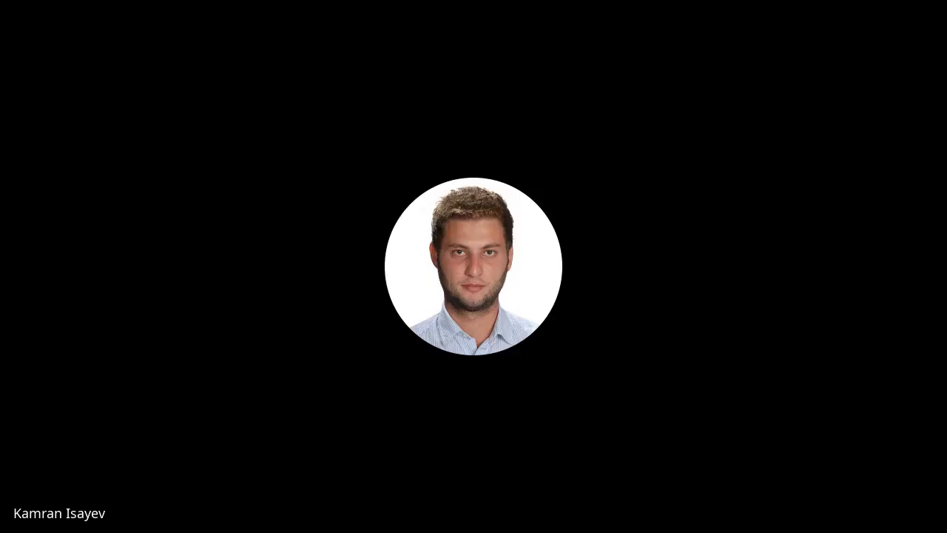